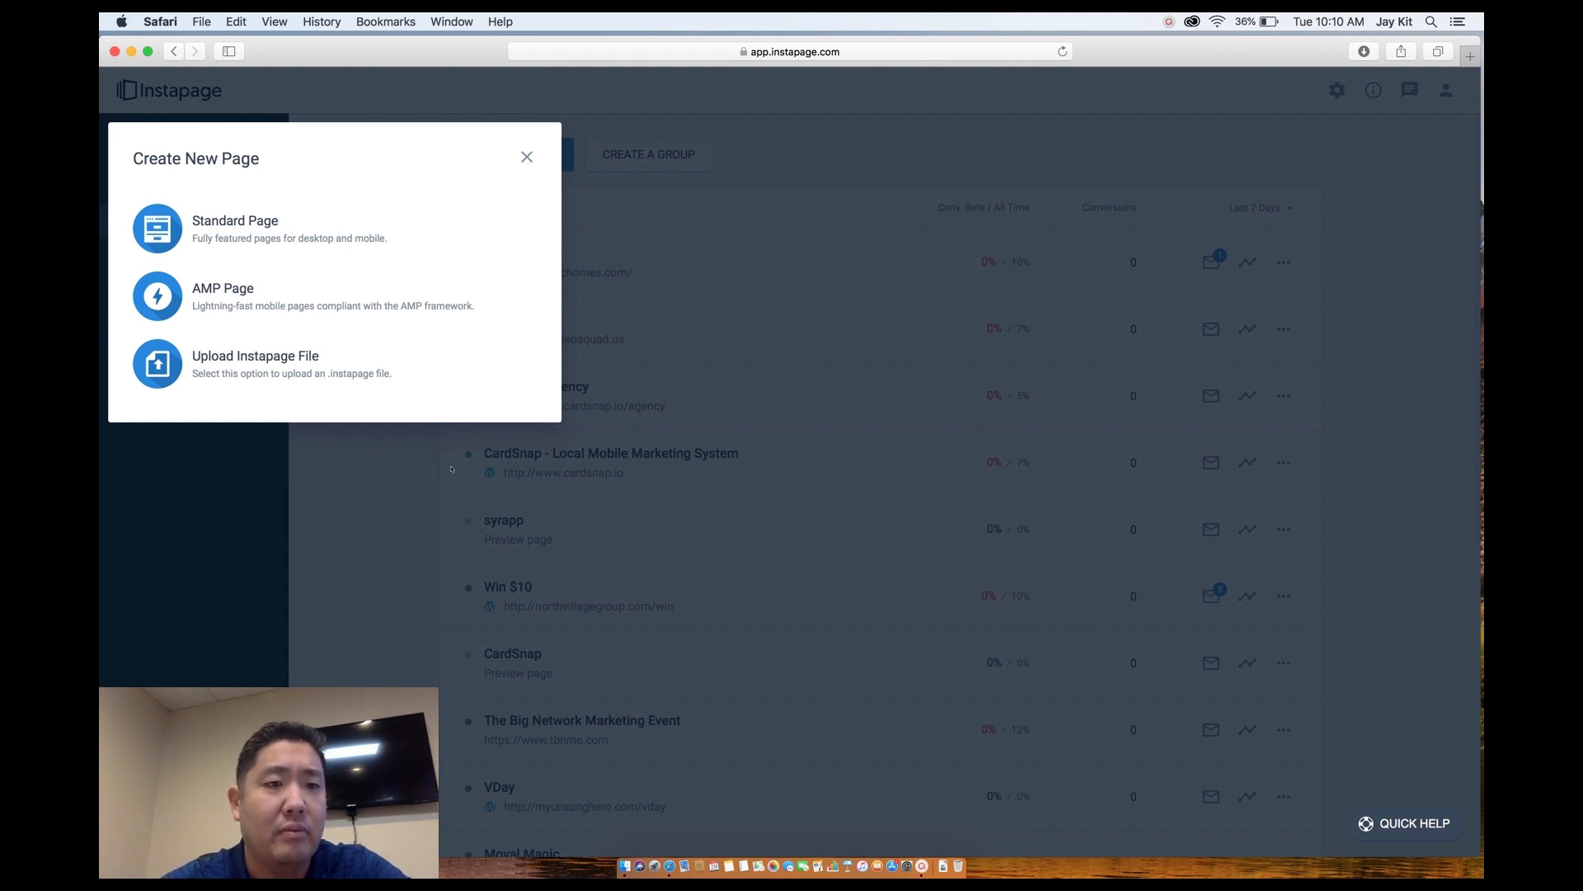
# Start a new Standard Page and pick the two-step headline template from the gallery.
pyautogui.click(234, 223)
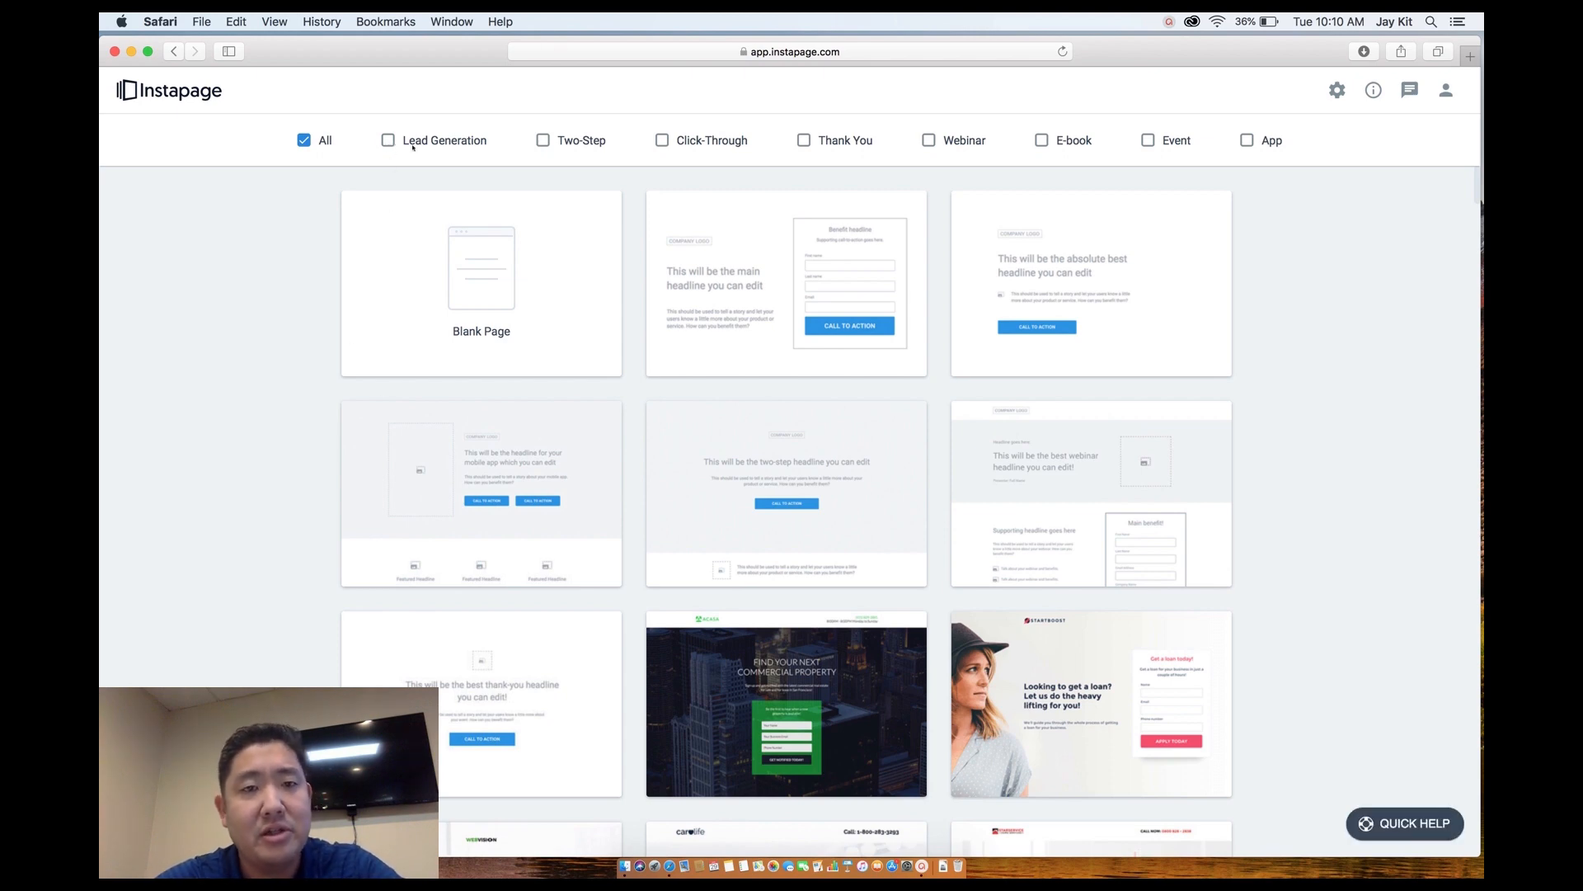
pyautogui.scroll(-5, 686, 384)
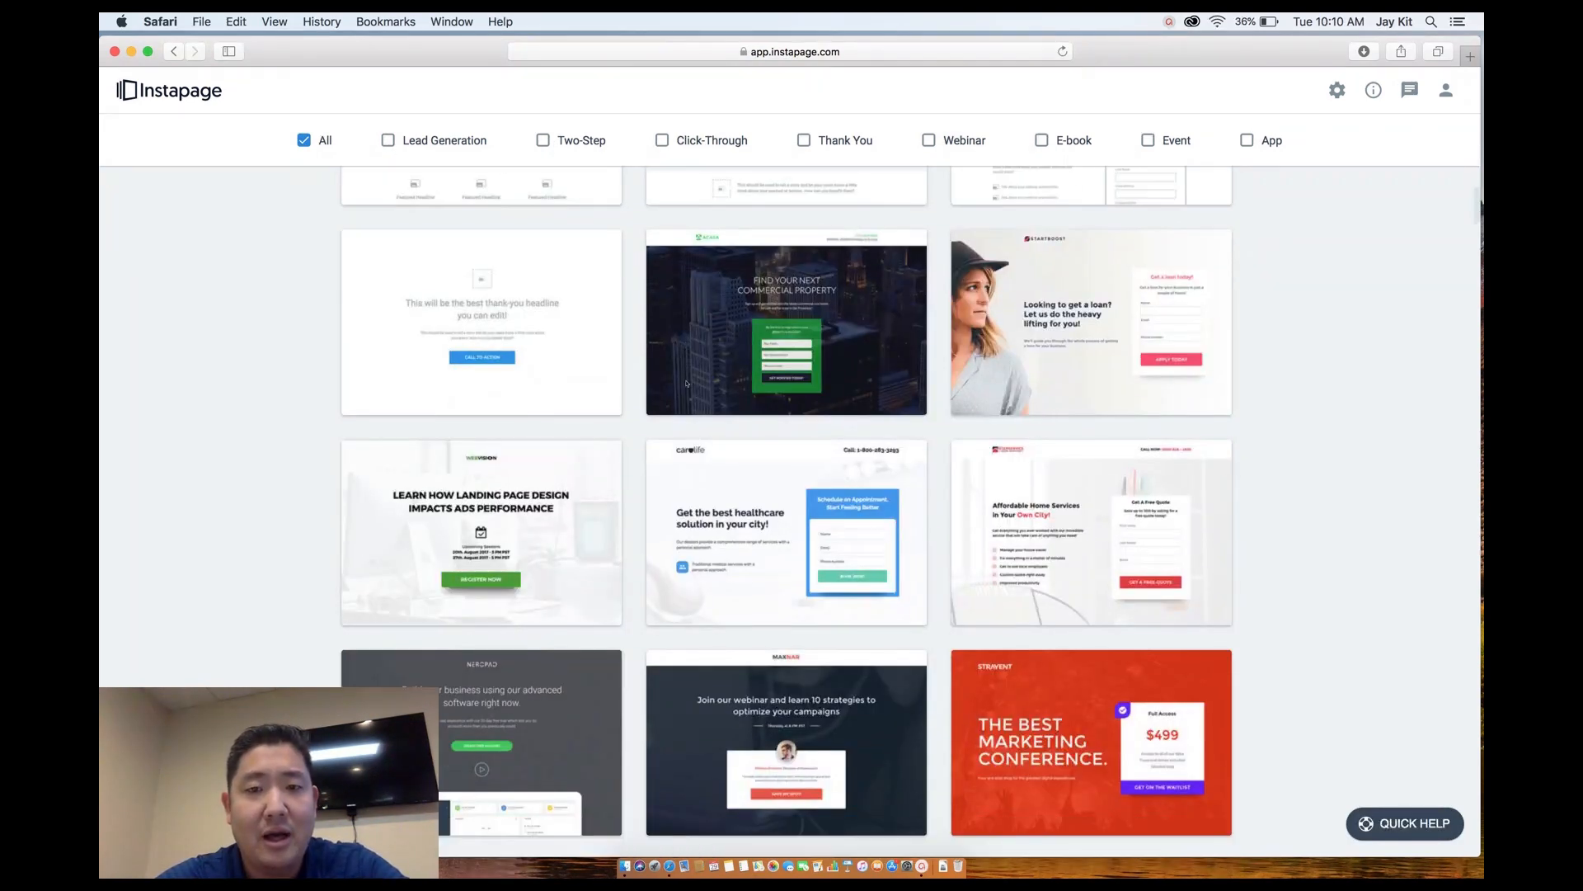
pyautogui.scroll(-5, 909, 591)
pyautogui.scroll(-5, 908, 591)
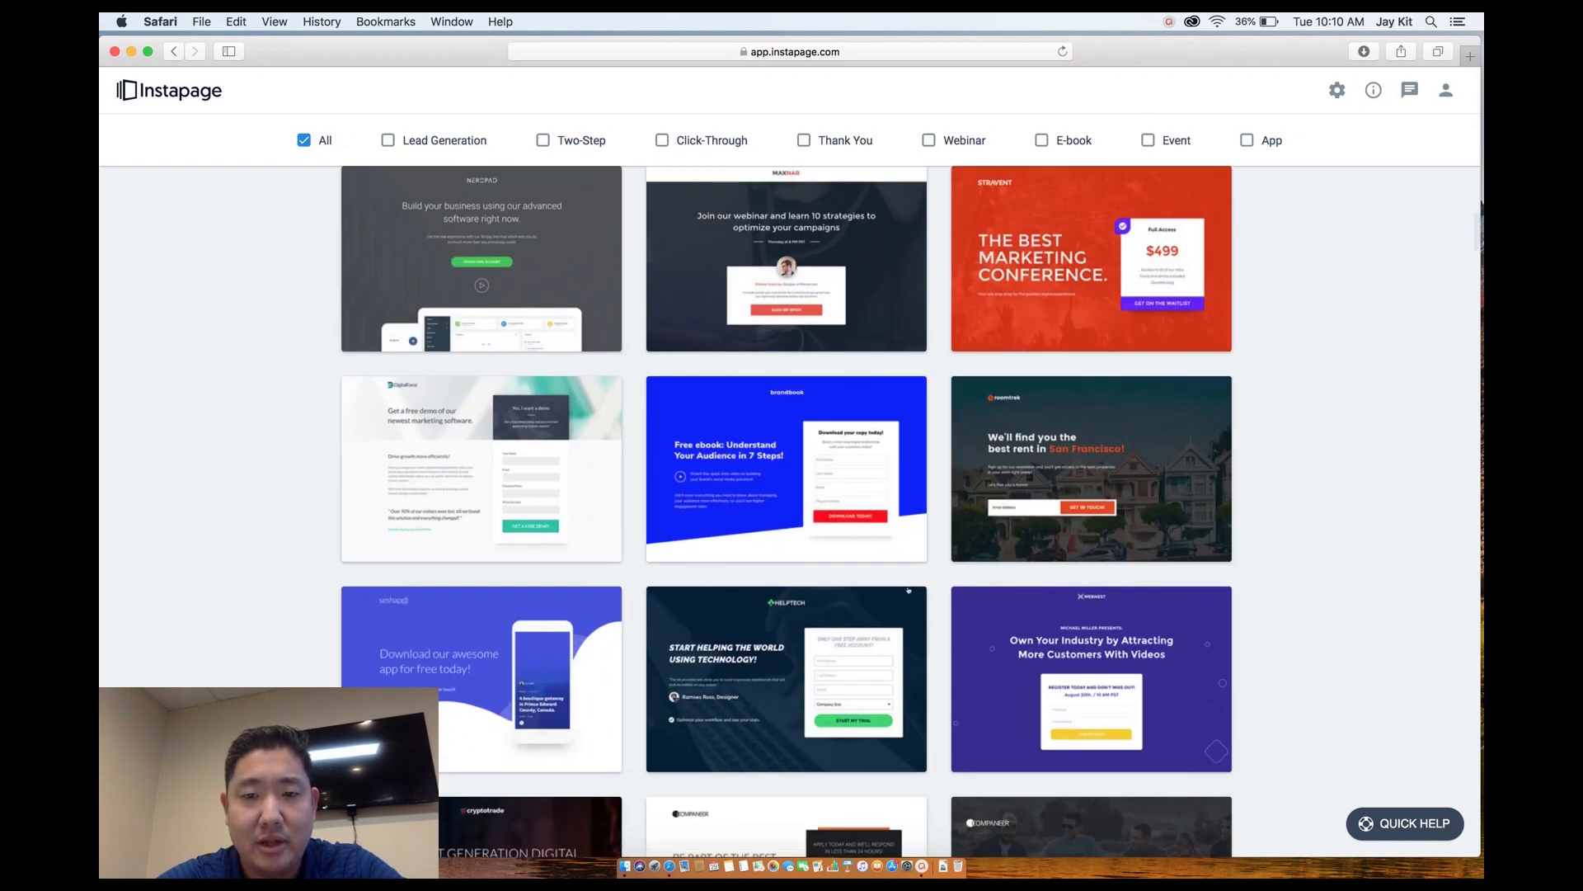
pyautogui.scroll(-5, 909, 590)
pyautogui.scroll(-5, 909, 591)
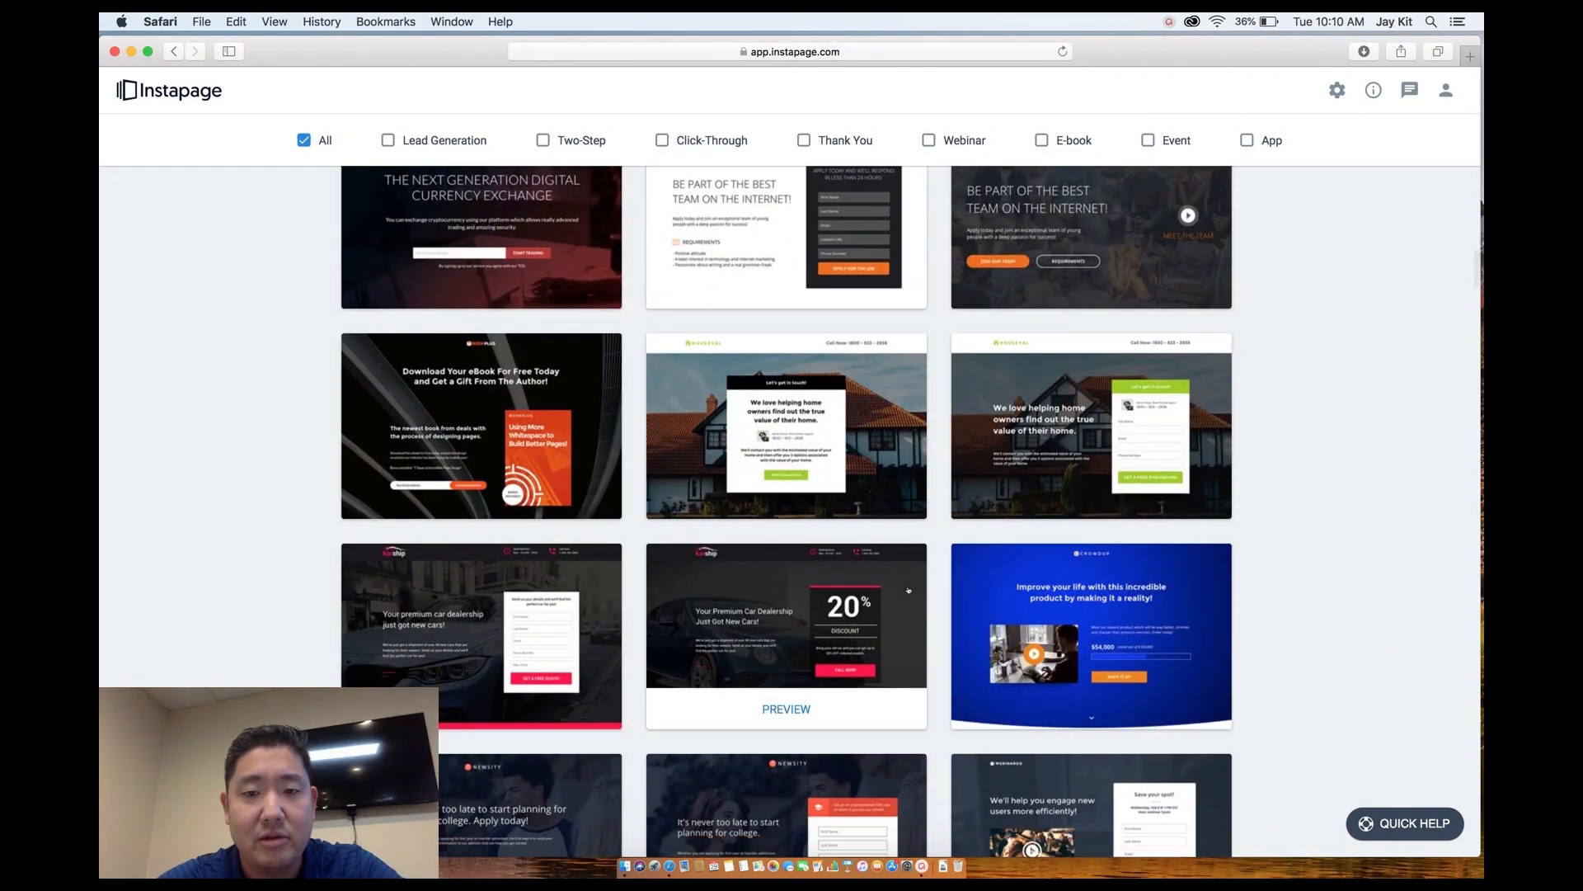
pyautogui.scroll(-2, 909, 590)
pyautogui.scroll(-3, 909, 590)
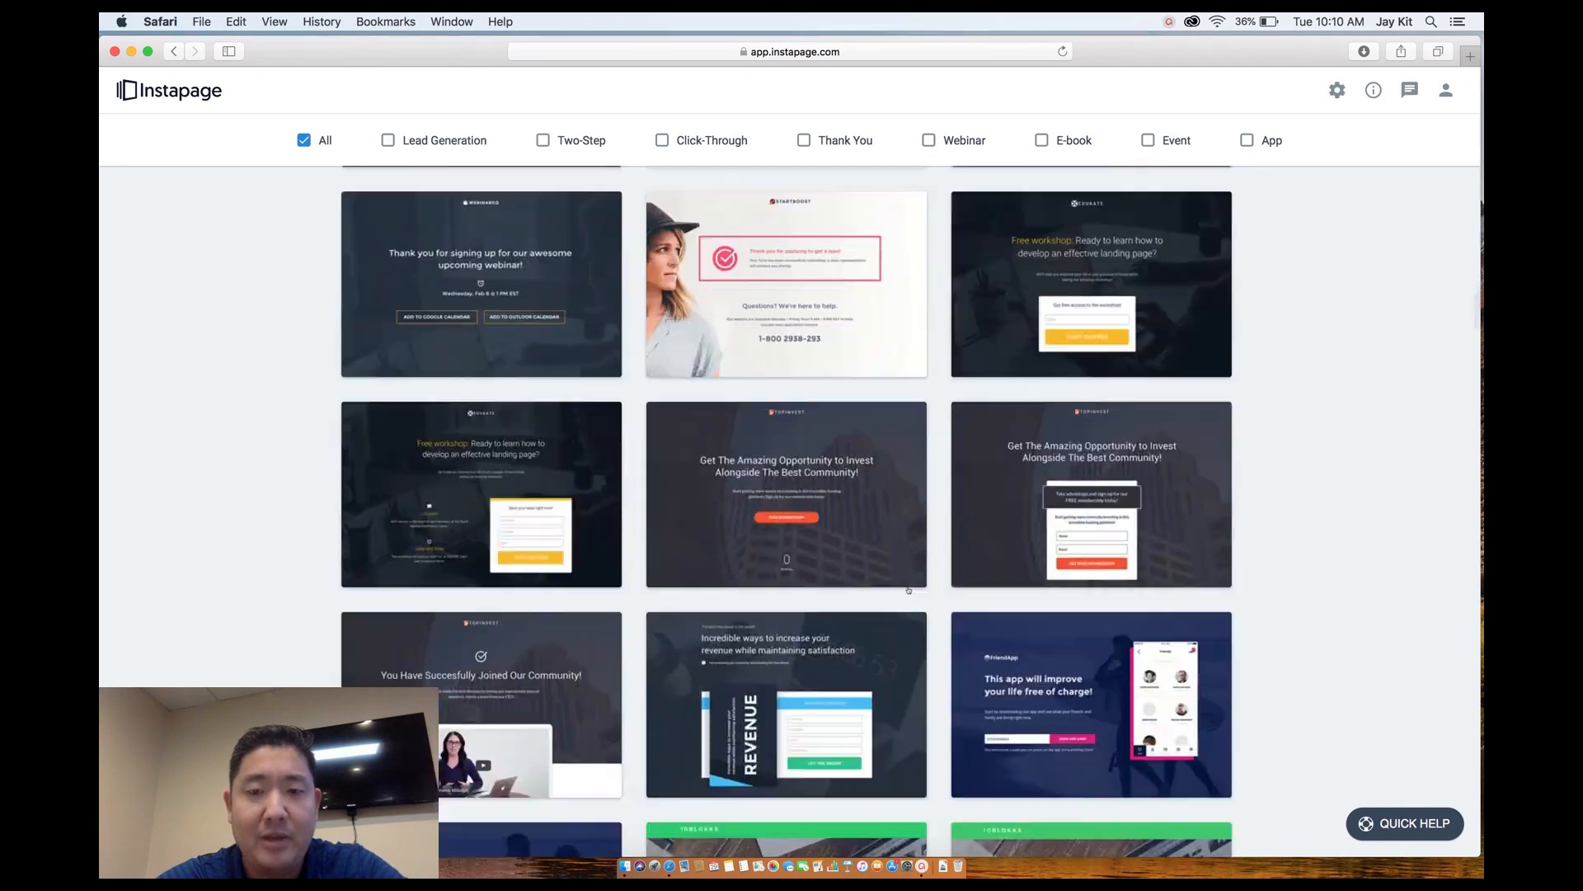
pyautogui.scroll(15, 909, 590)
pyautogui.moveTo(874, 495)
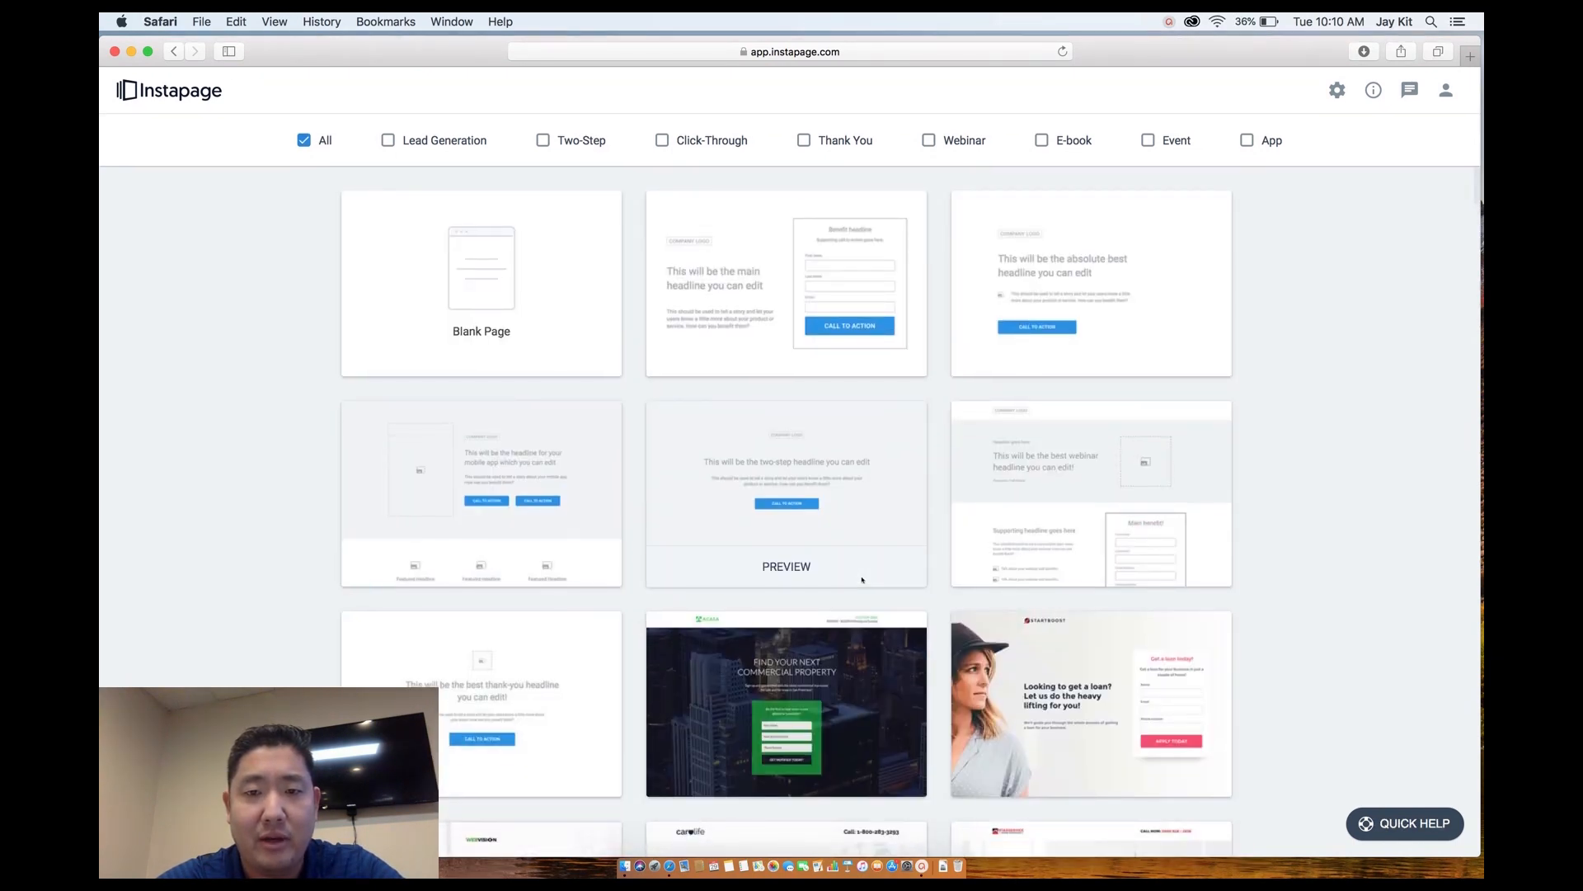
pyautogui.click(852, 504)
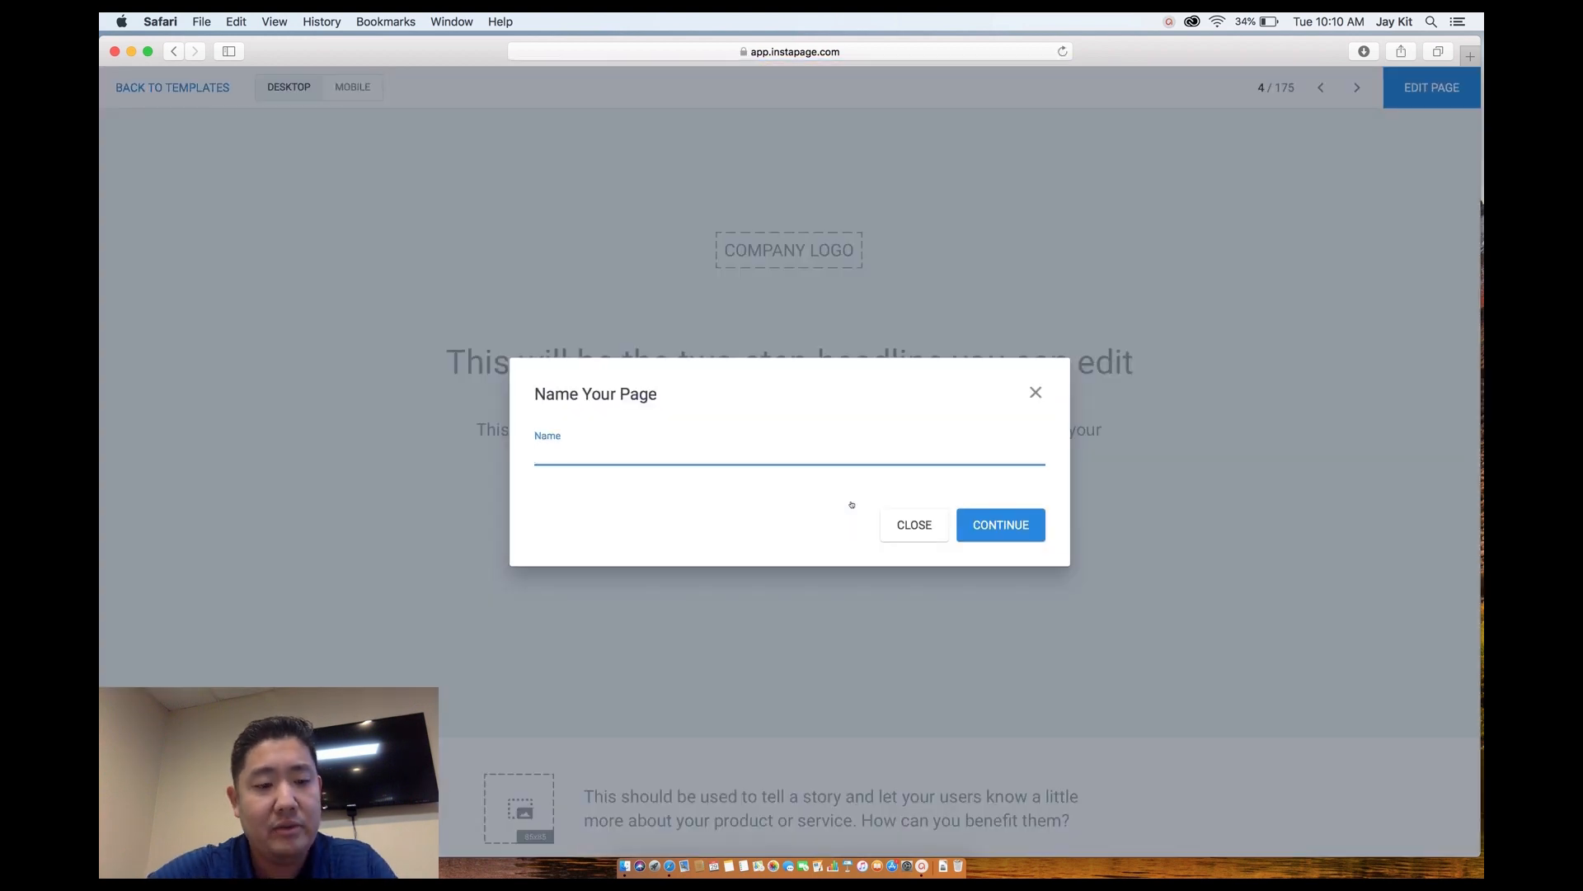
# Name the new page 'QuoteLogic' and load the template into the editor.
pyautogui.write('QuoteLogic')
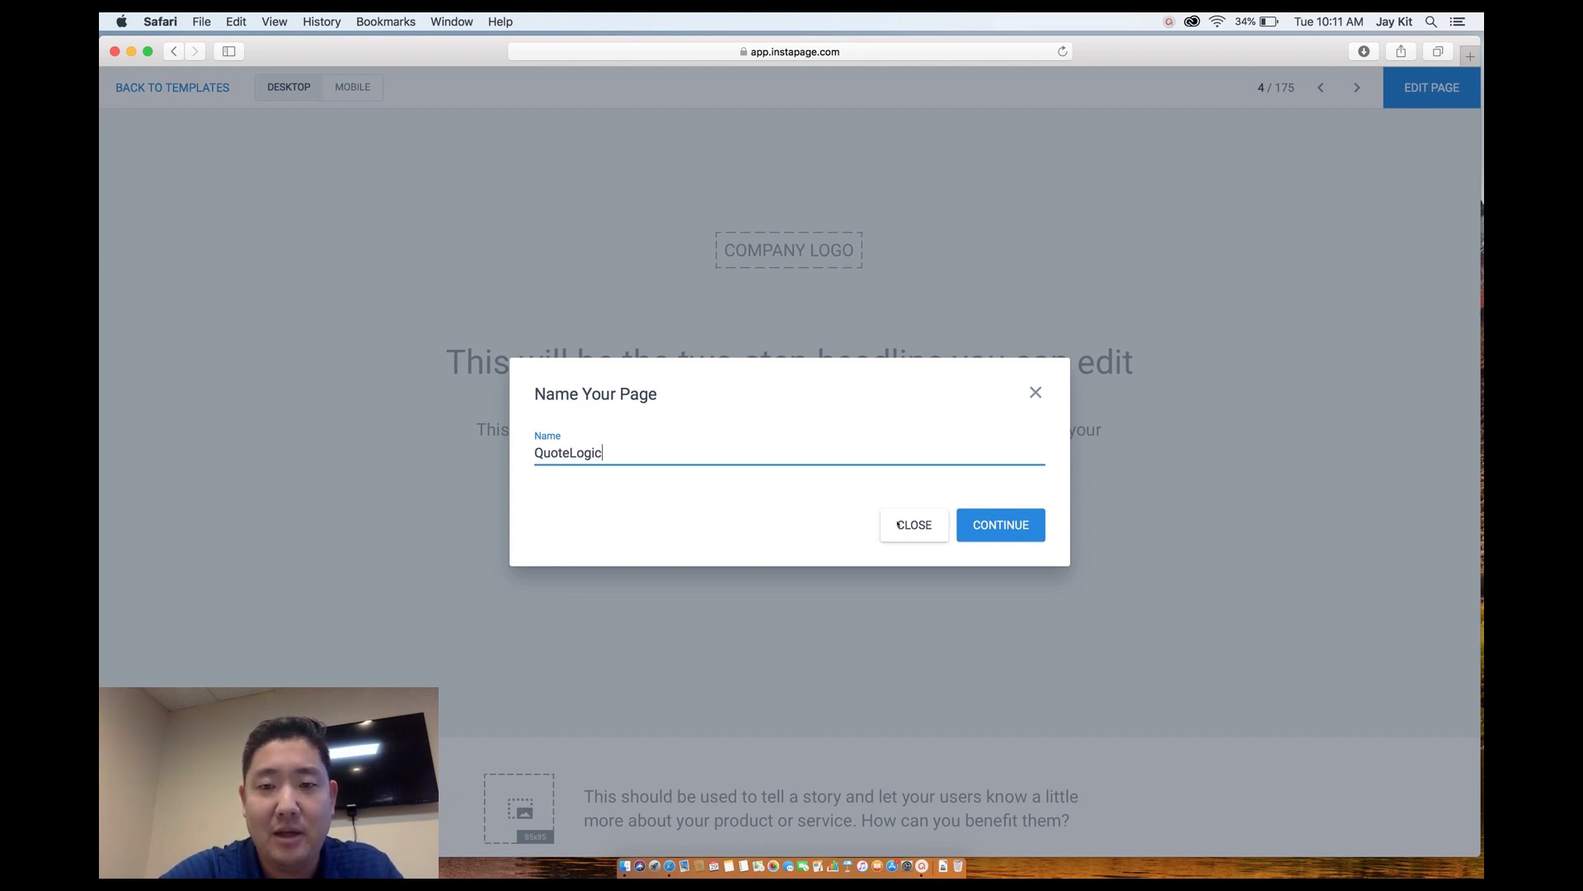
pyautogui.click(1034, 527)
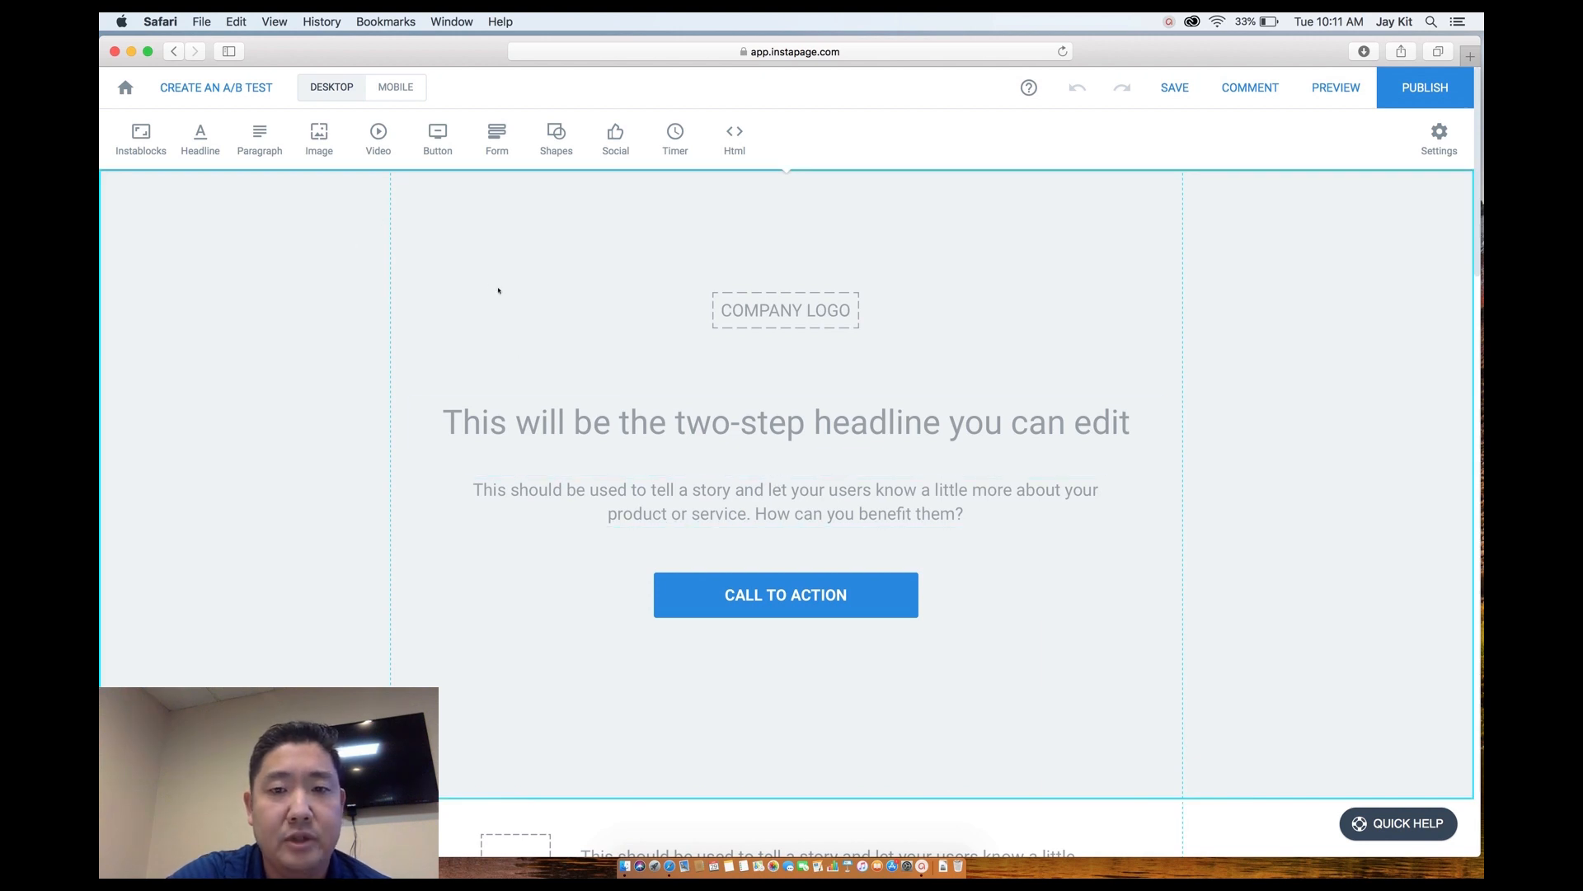
# Set the top section's background image to bg1ol.jpg, the photo of a man holding a tablet.
pyautogui.click(326, 286)
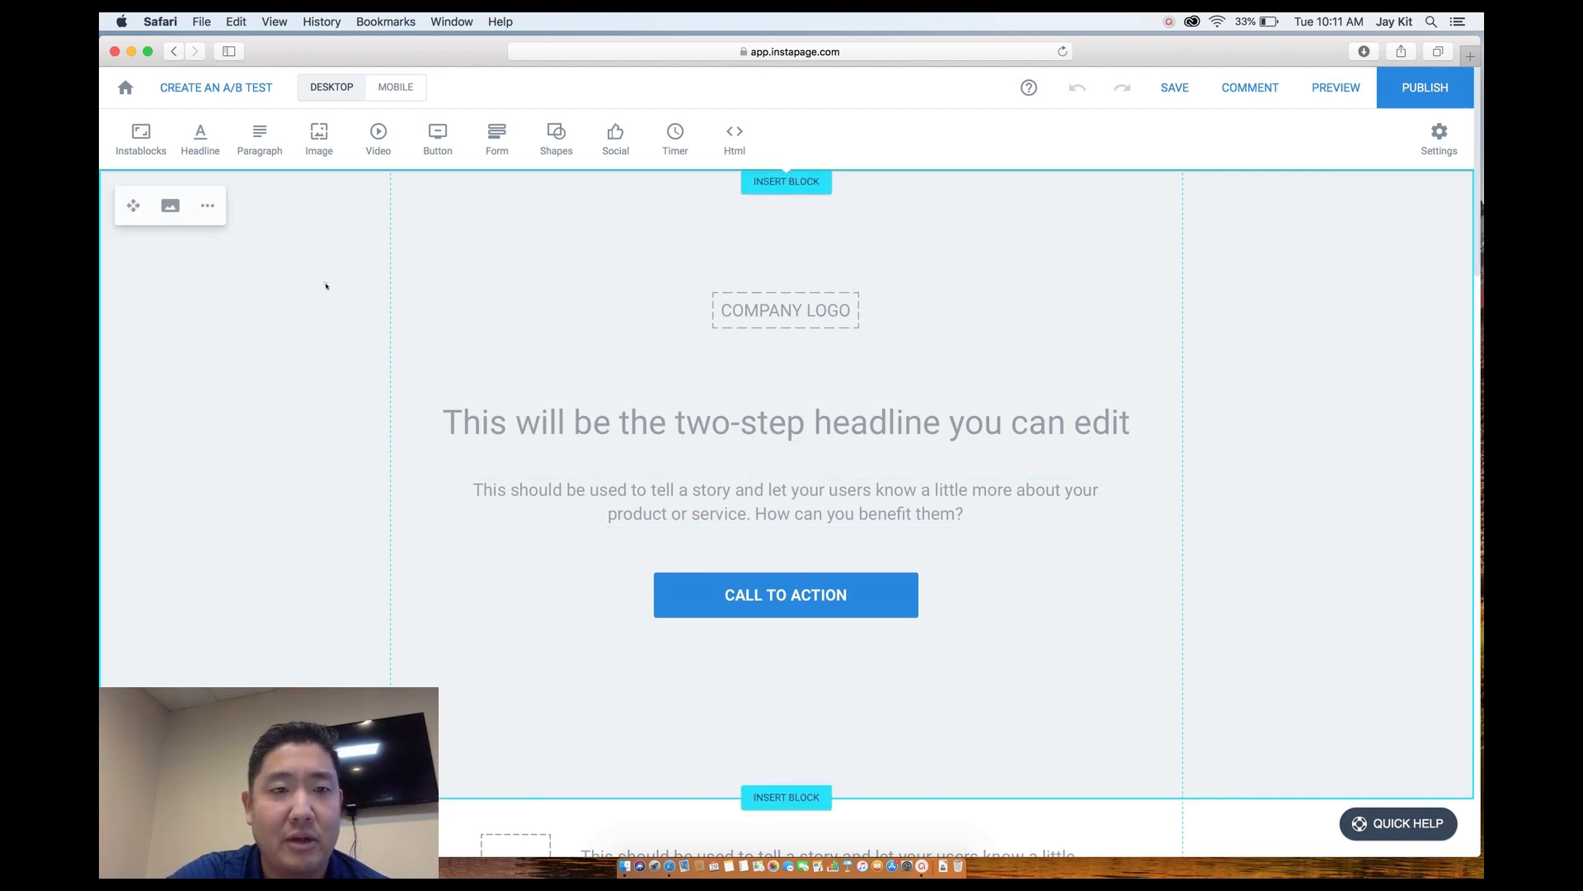
pyautogui.click(171, 206)
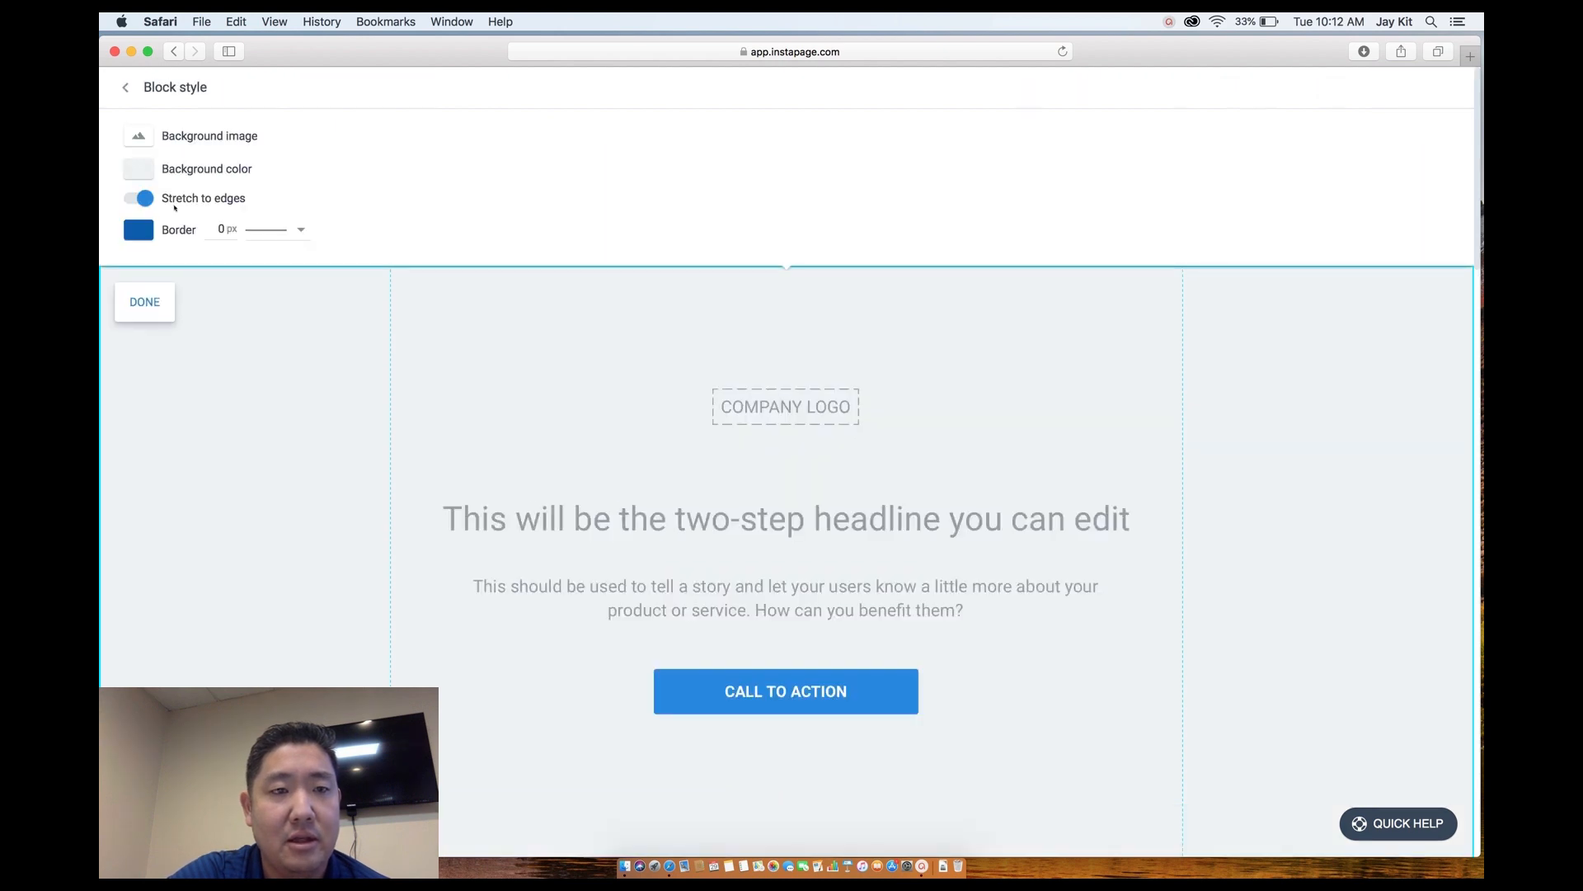
pyautogui.click(174, 138)
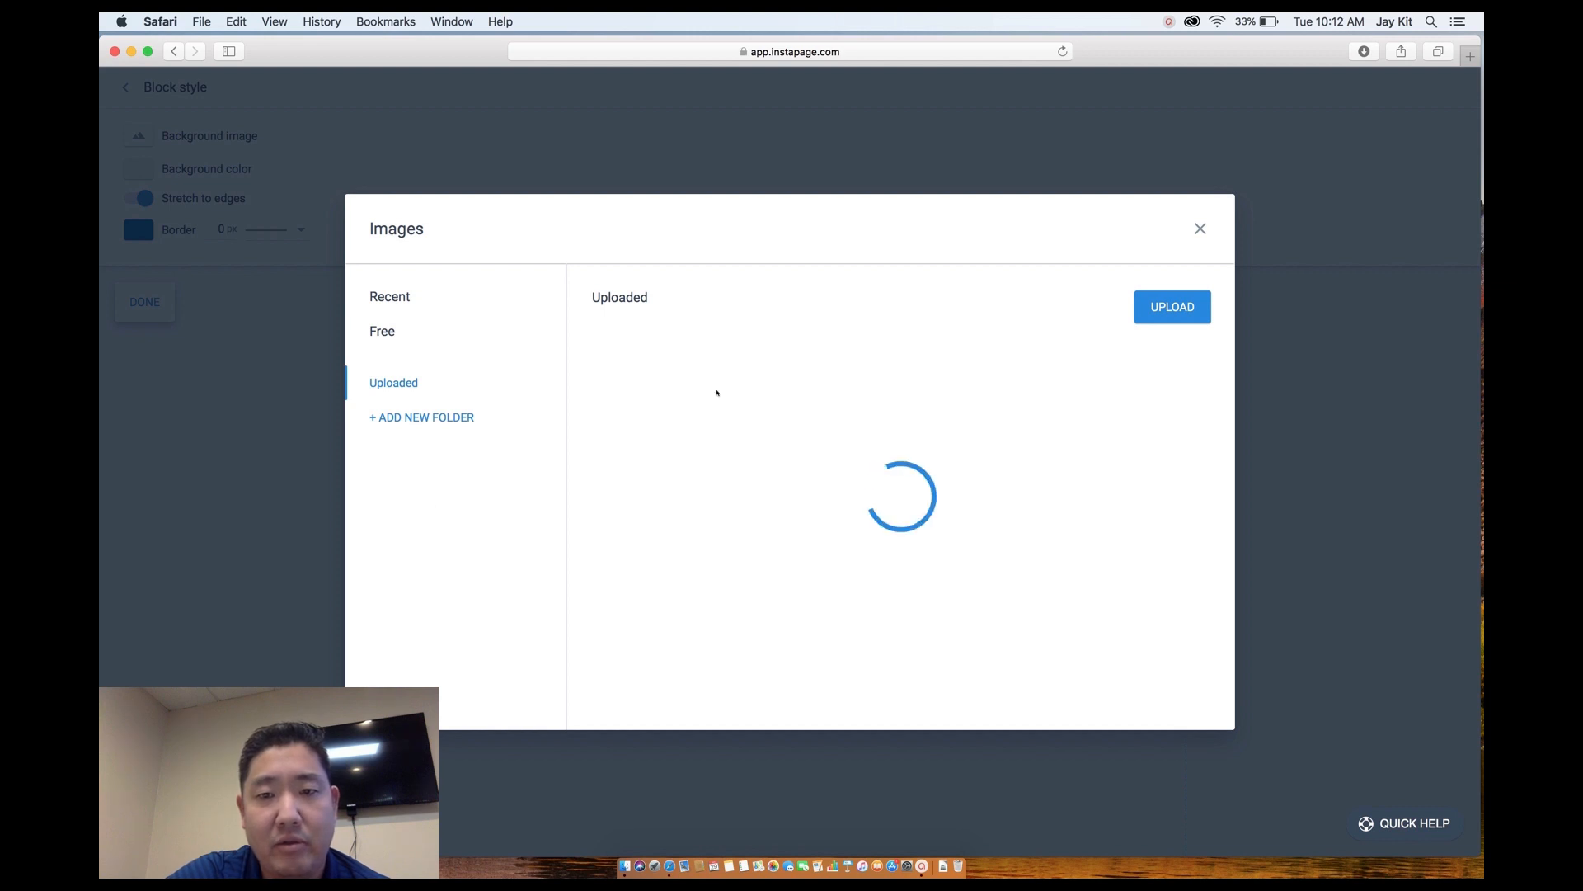
pyautogui.moveTo(1103, 576)
pyautogui.click(1105, 571)
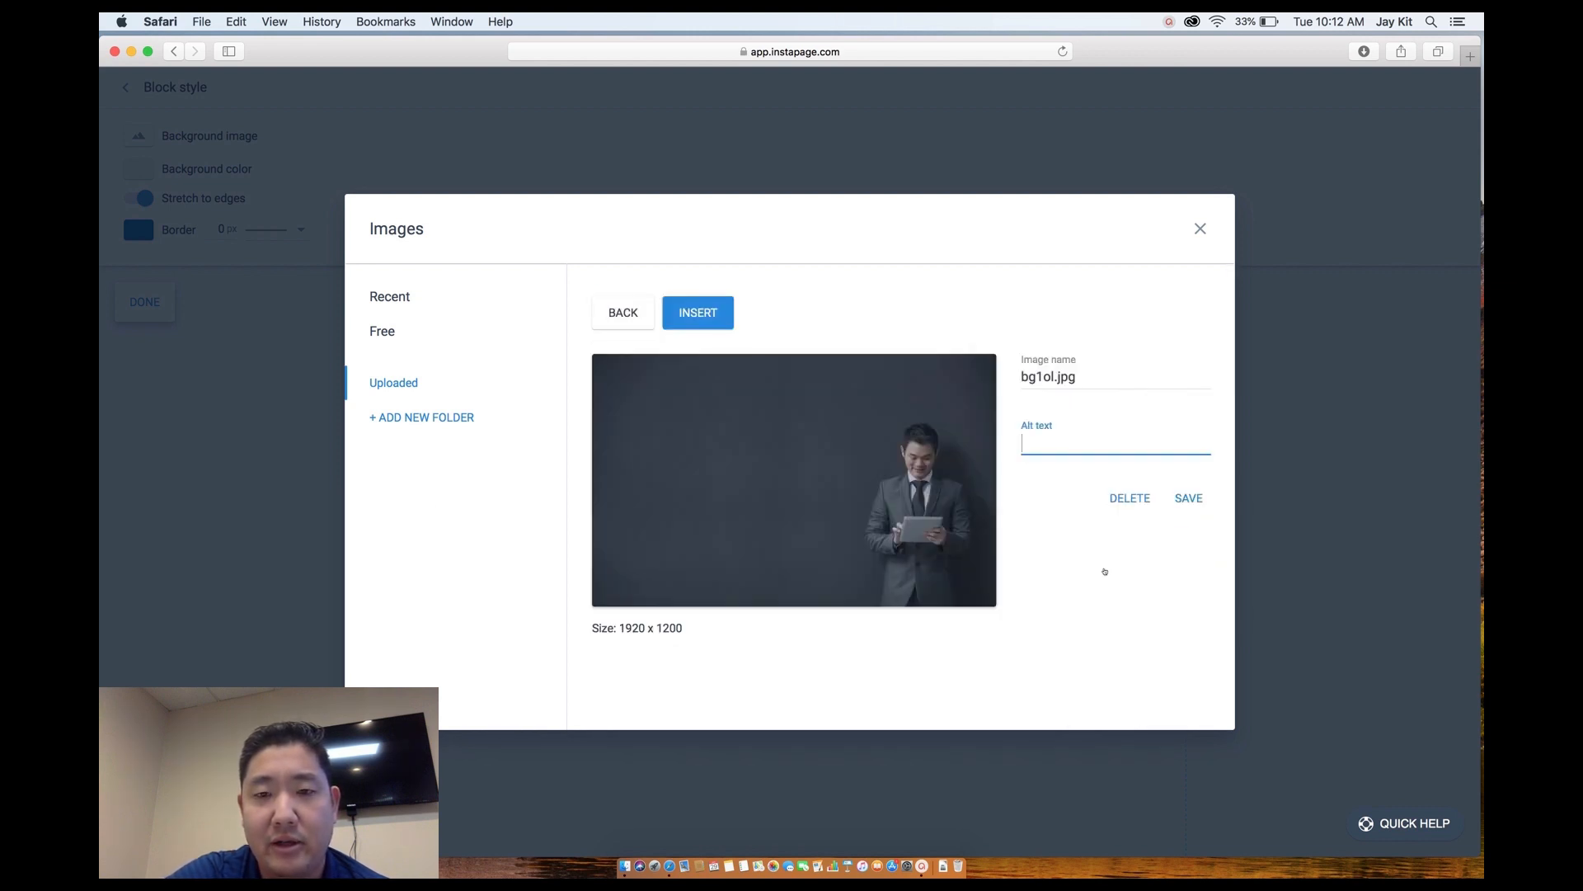
pyautogui.click(707, 313)
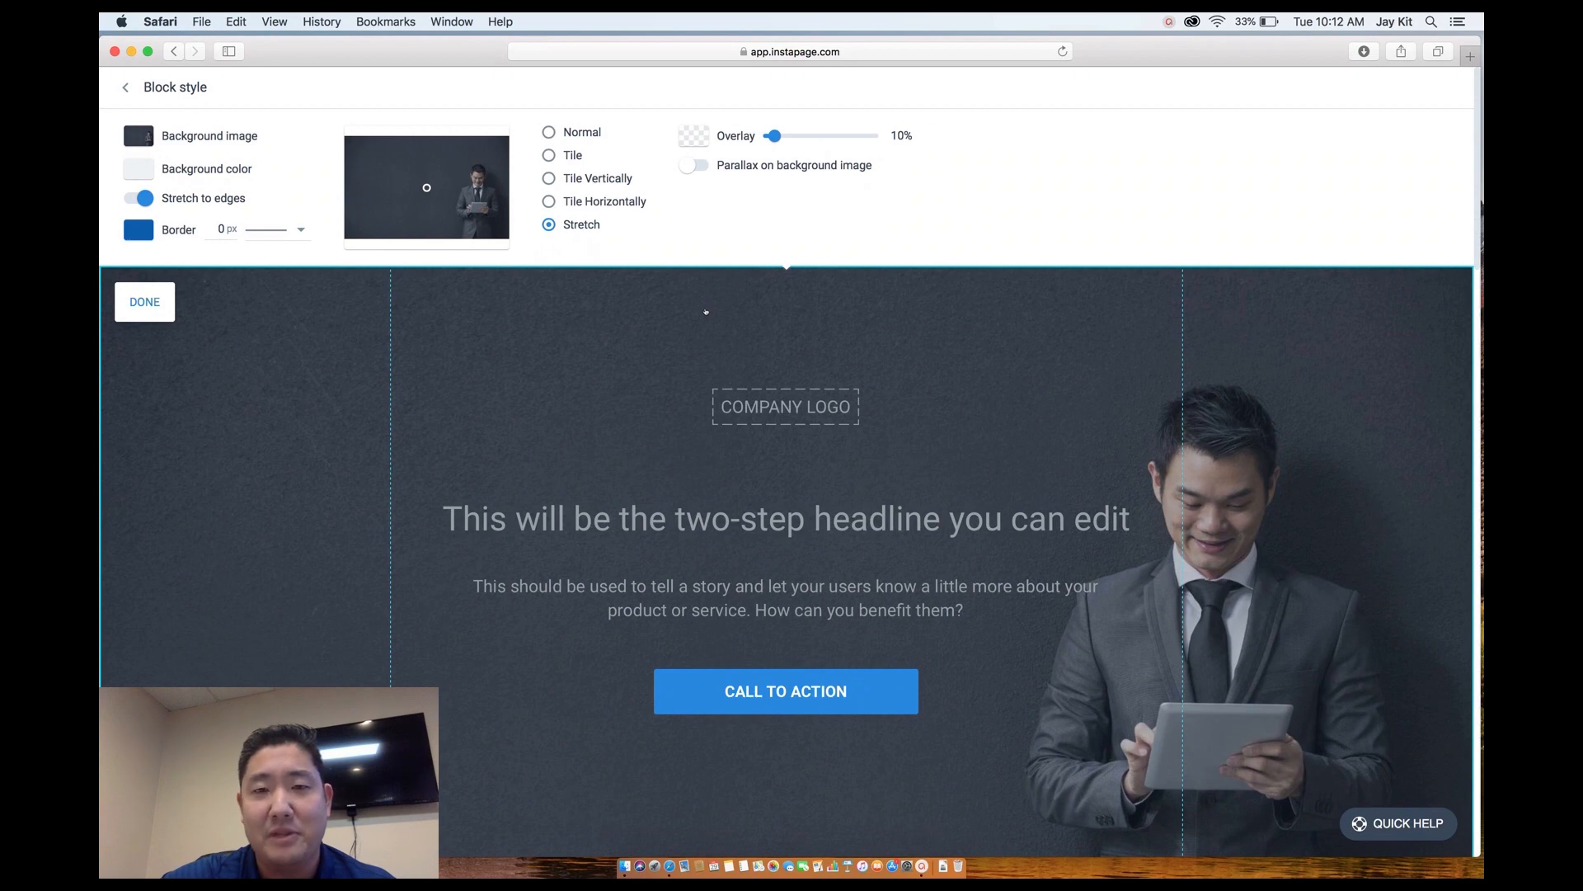
pyautogui.click(790, 413)
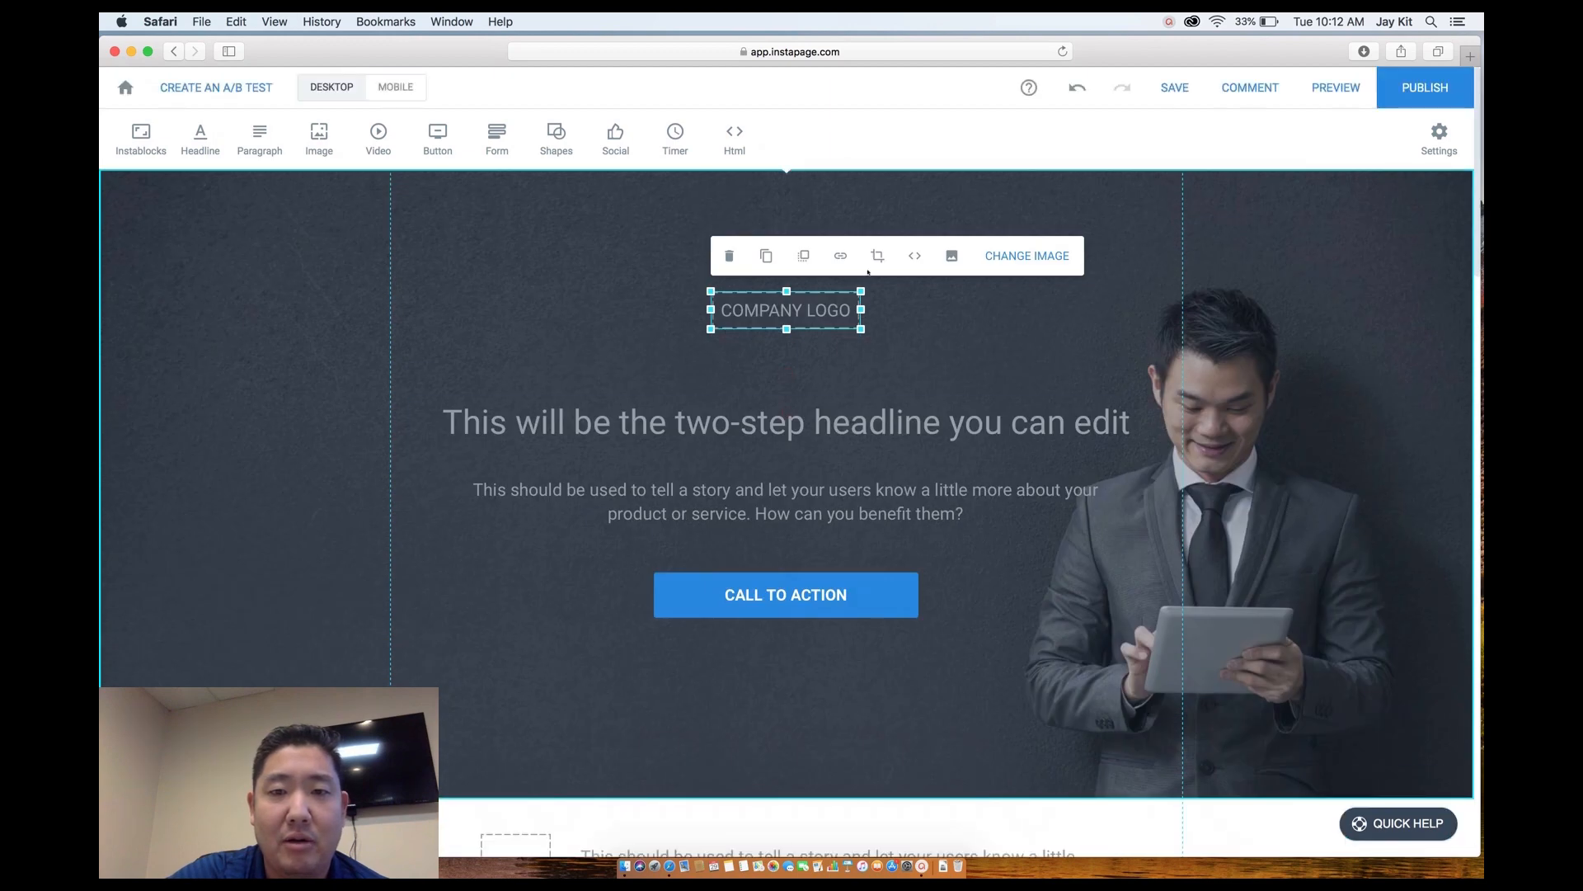
# Replace the logo placeholder with the uploaded quotelogic 2.png image.
pyautogui.click(1007, 255)
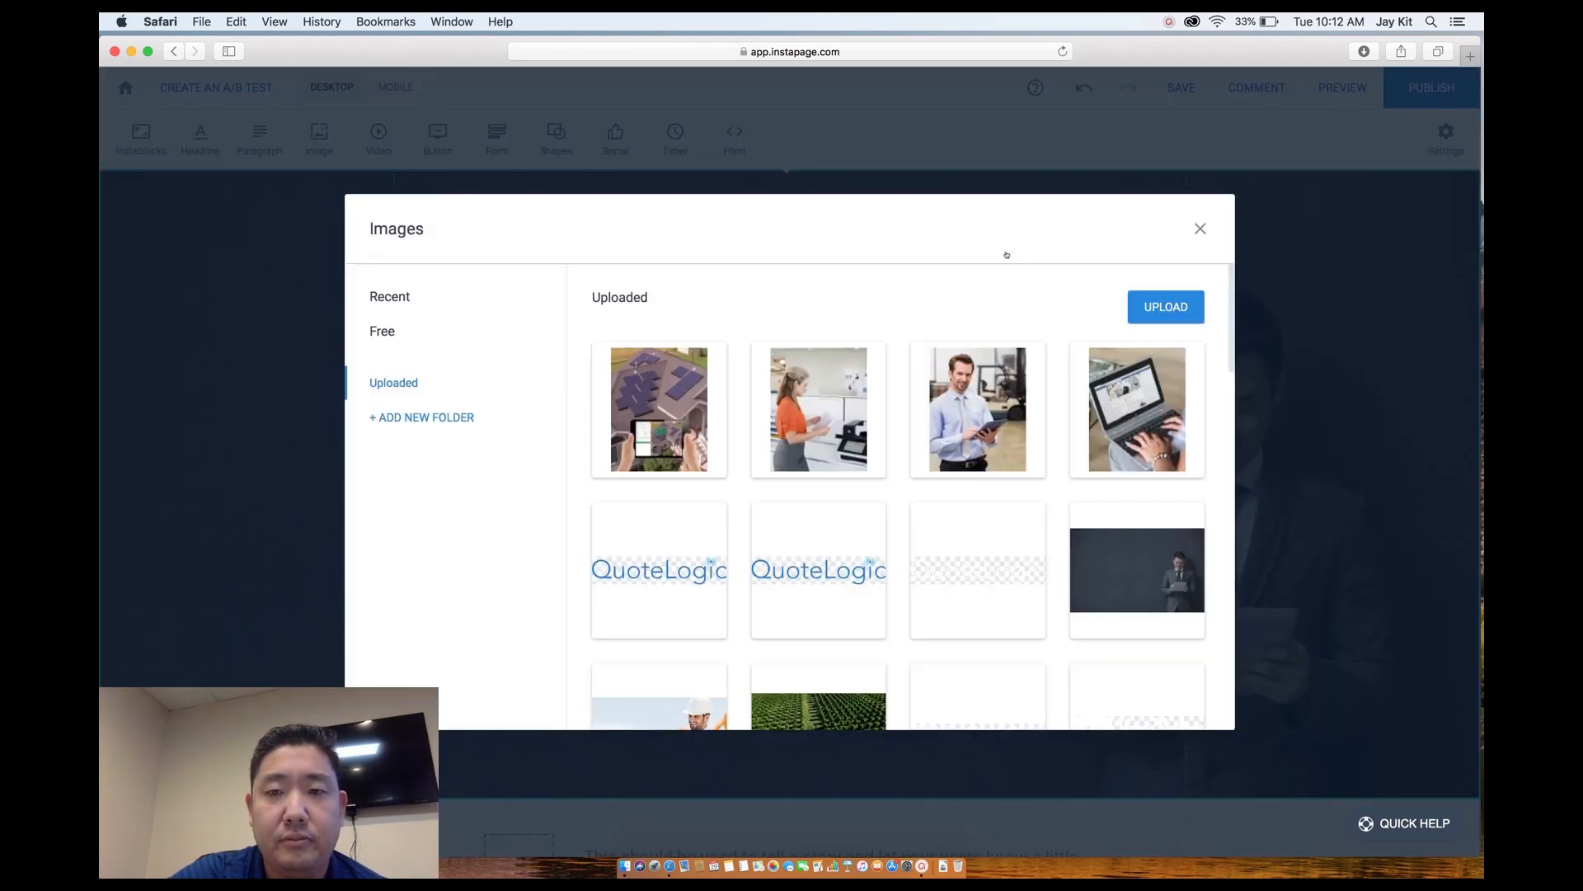
pyautogui.click(960, 601)
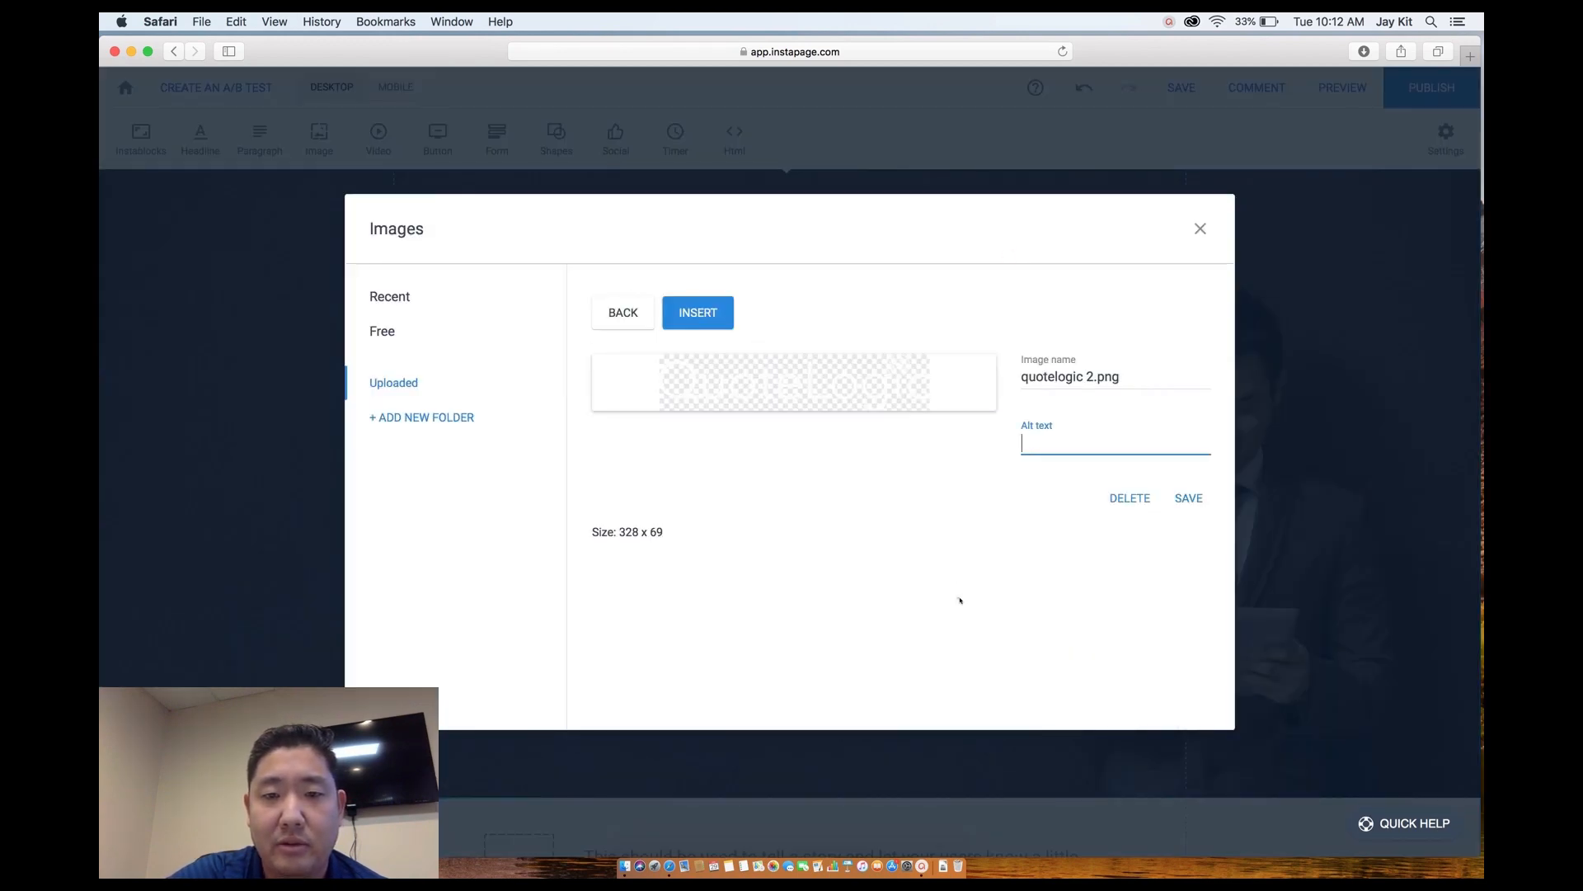
pyautogui.click(858, 475)
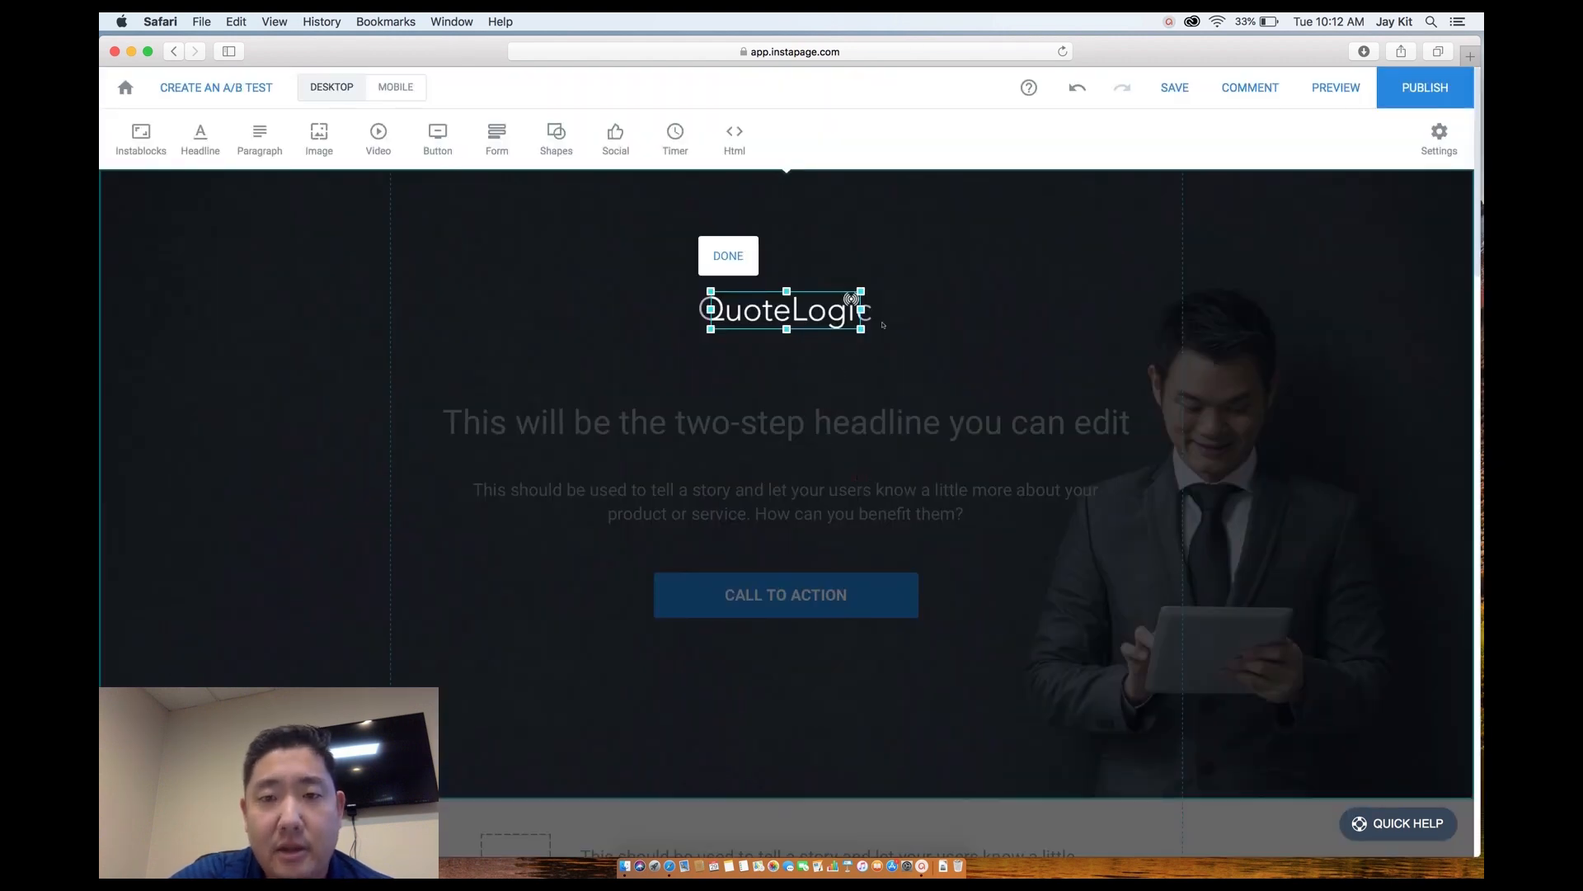
pyautogui.click(893, 355)
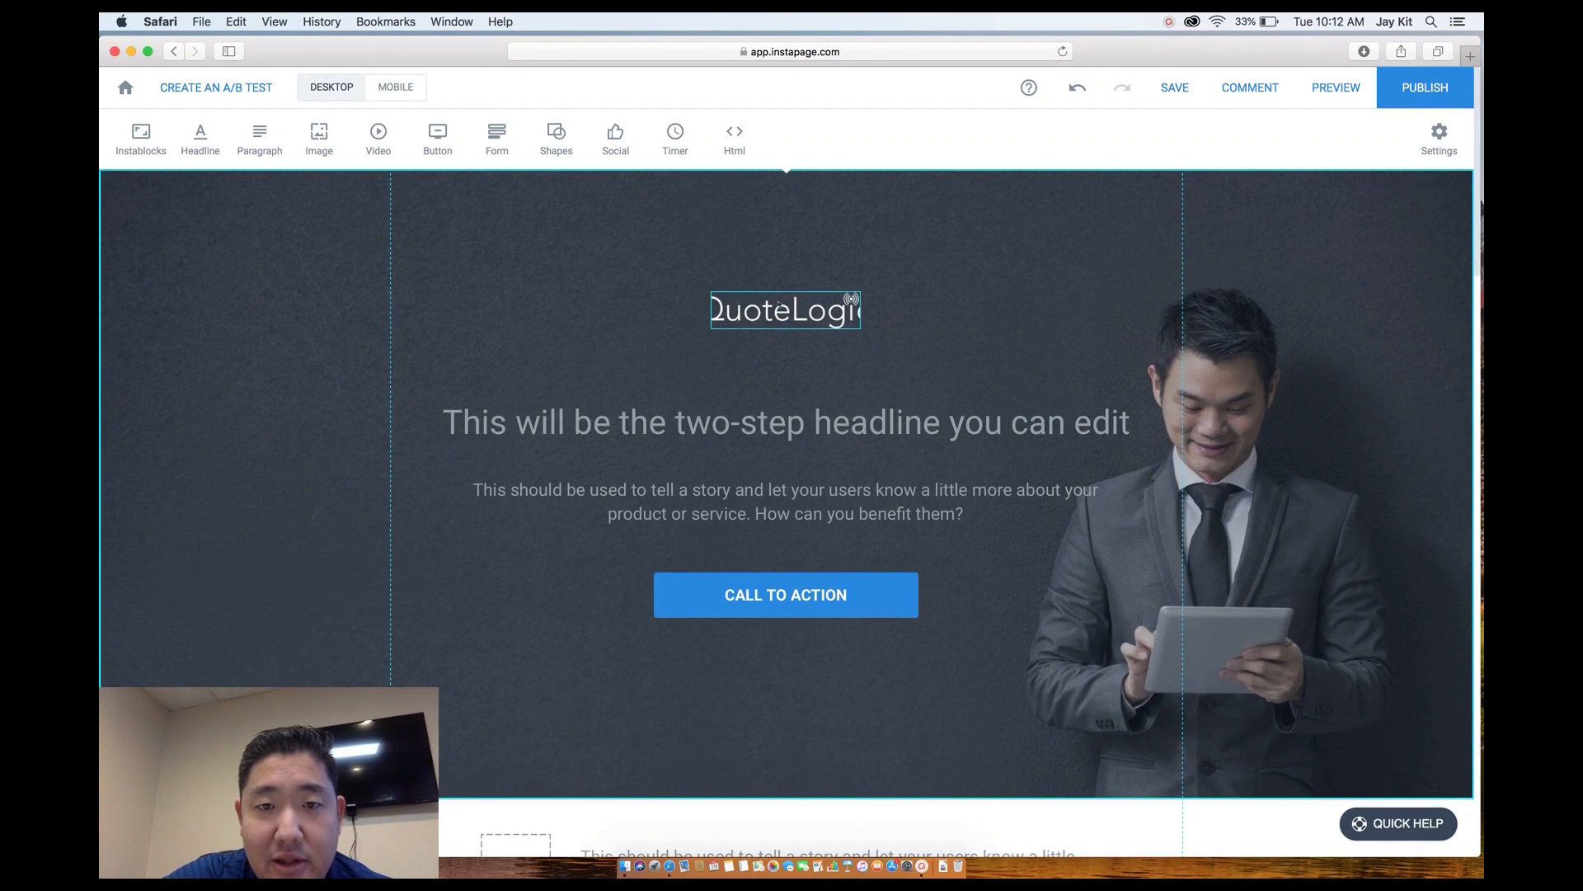
# Uncrop the QuoteLogic logo so it shows fully and move it higher.
pyautogui.click(833, 312)
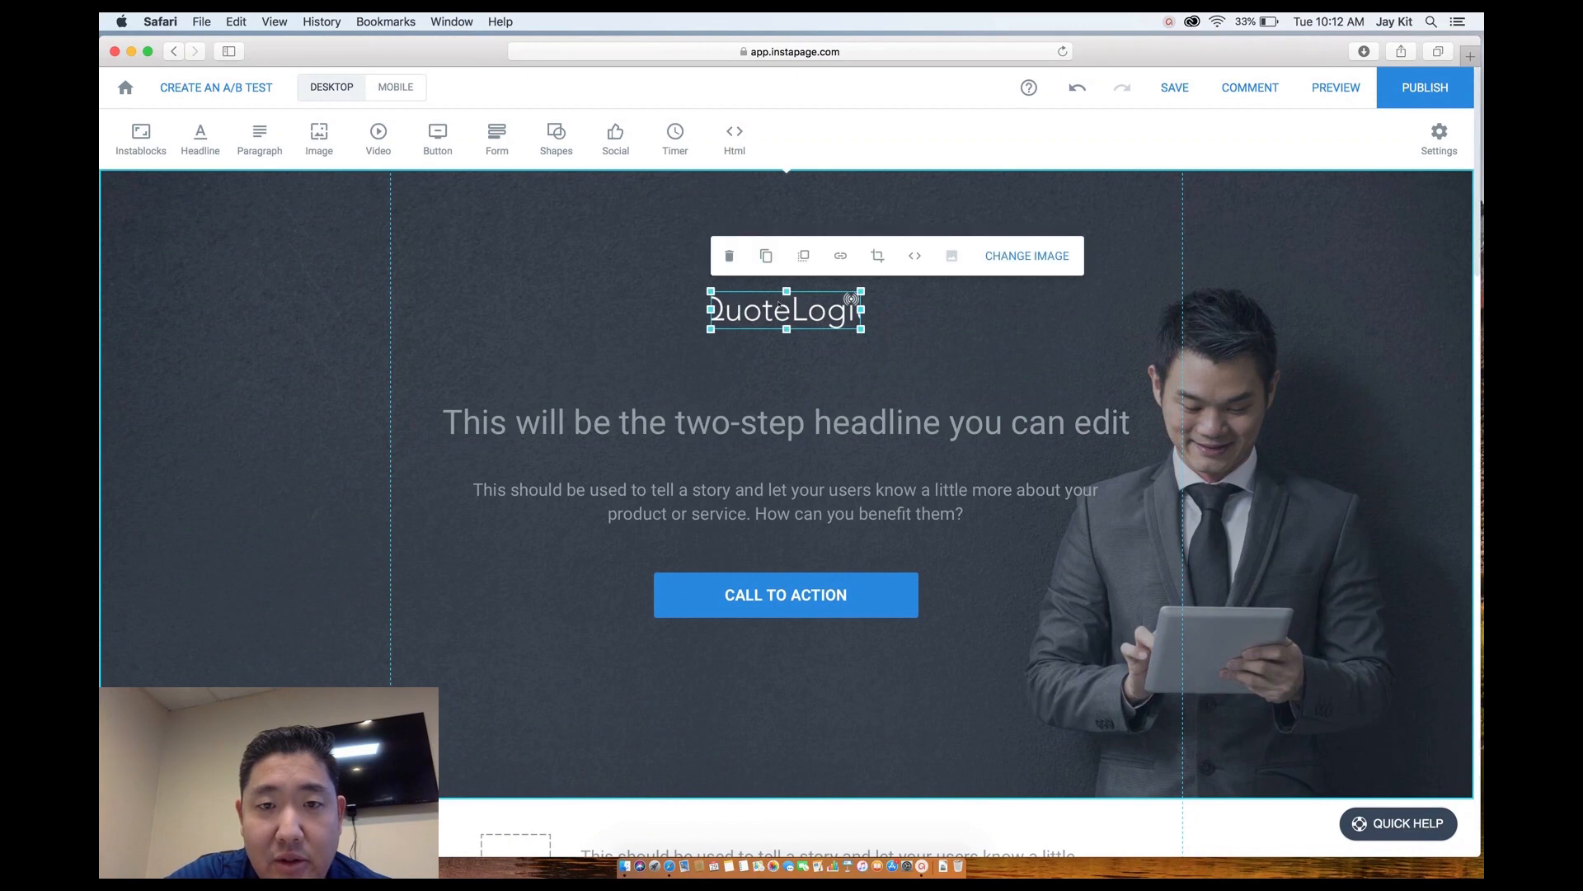
pyautogui.click(878, 257)
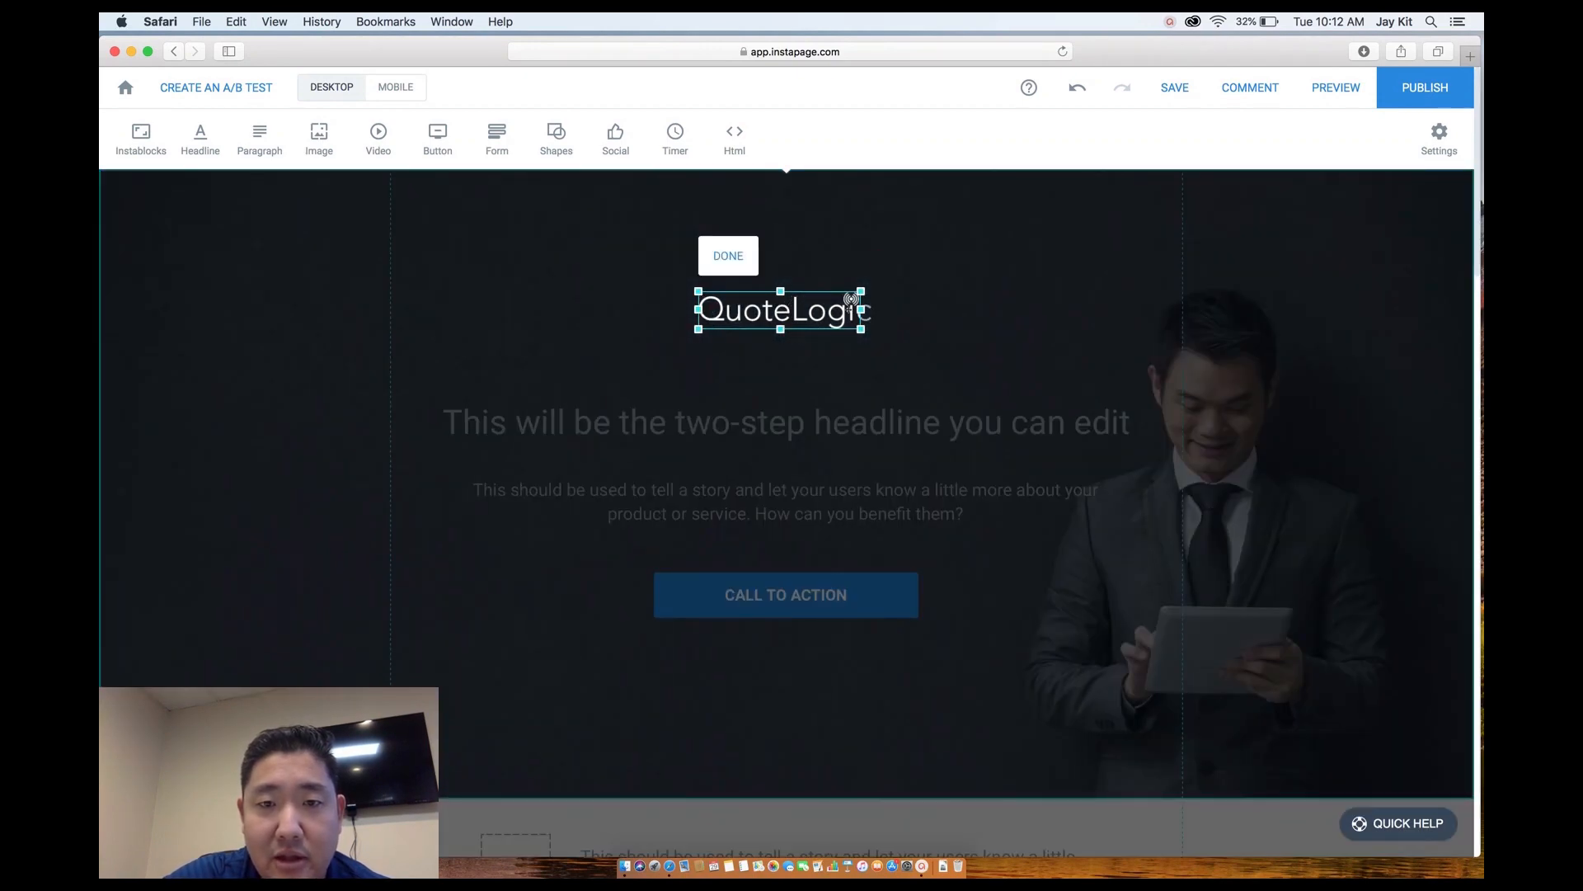
pyautogui.click(951, 461)
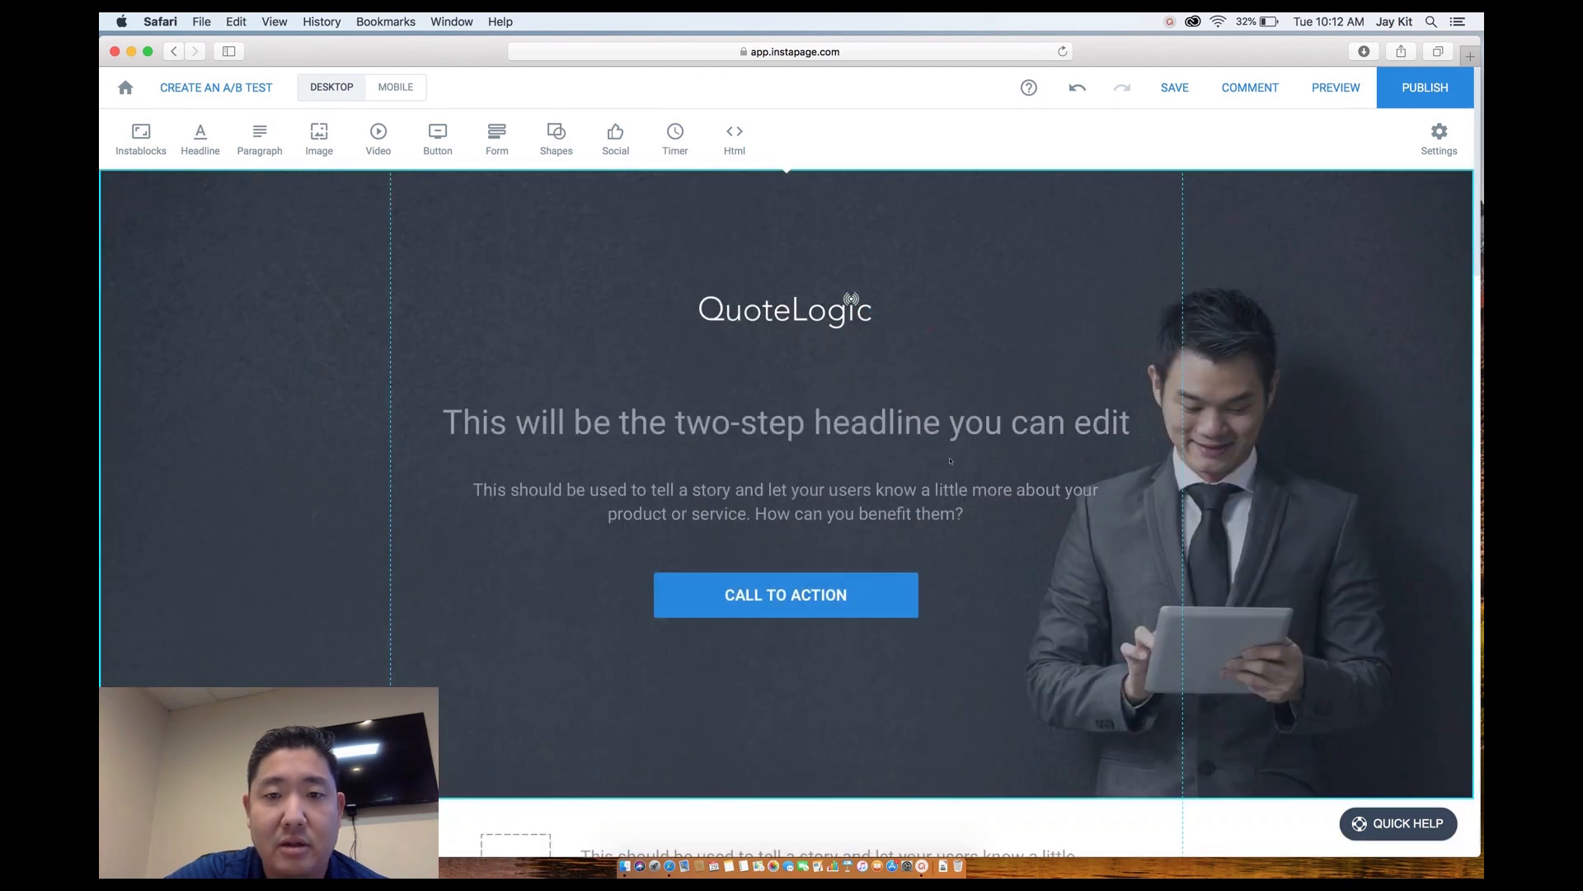
pyautogui.moveTo(787, 322); pyautogui.dragTo(788, 269)
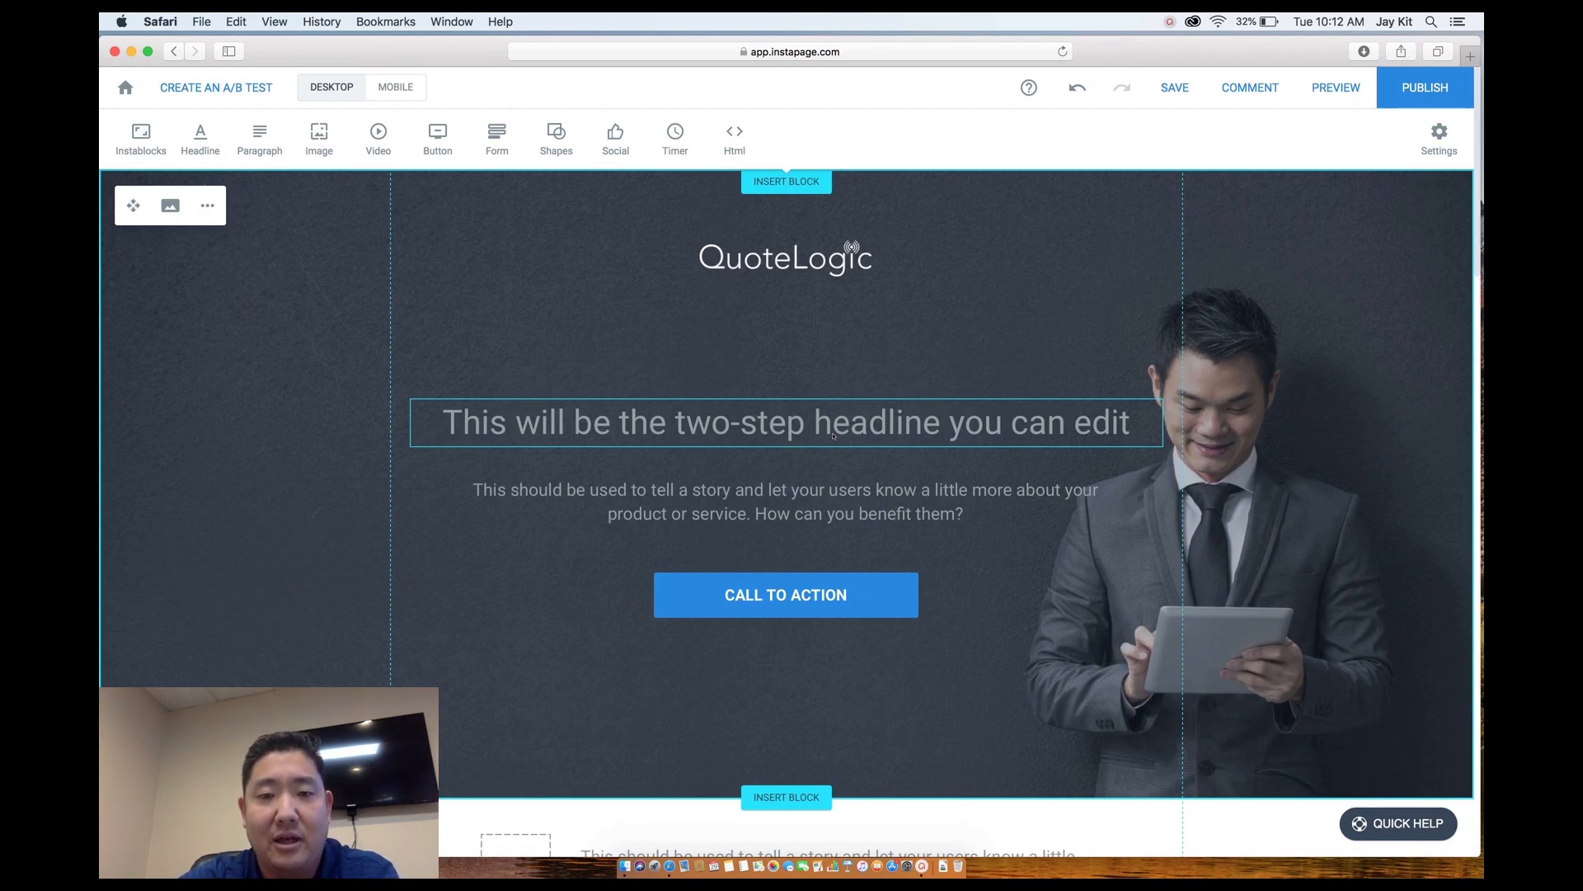
# Replace the headline text with 'Streamline your Sales Process with Technology'.
pyautogui.click(833, 435)
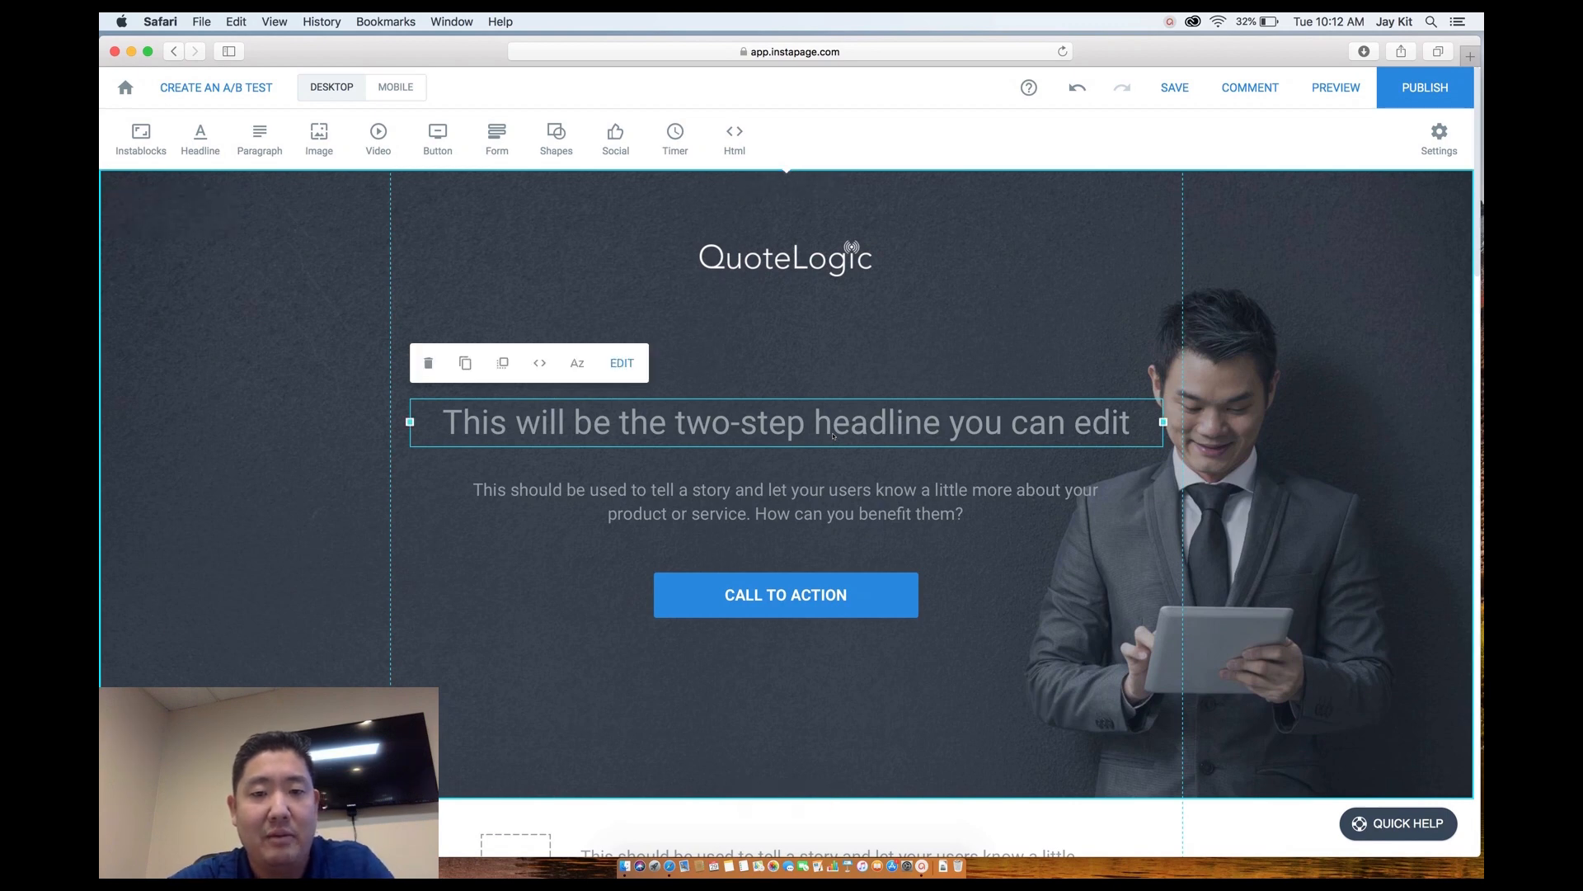
pyautogui.click(833, 436)
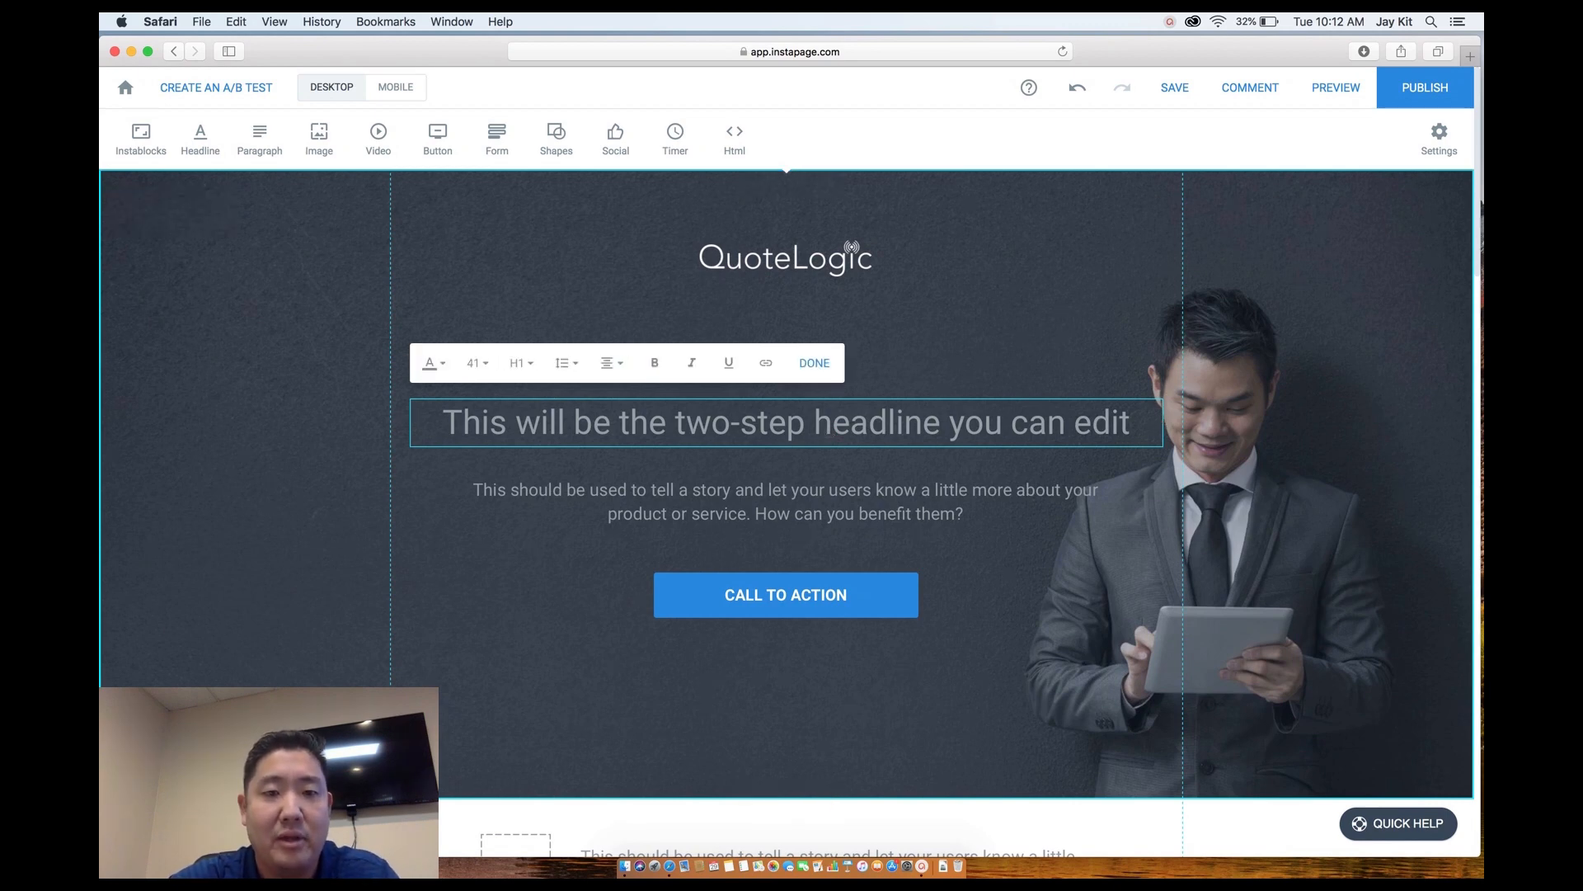
pyautogui.moveTo(1131, 422); pyautogui.dragTo(532, 373)
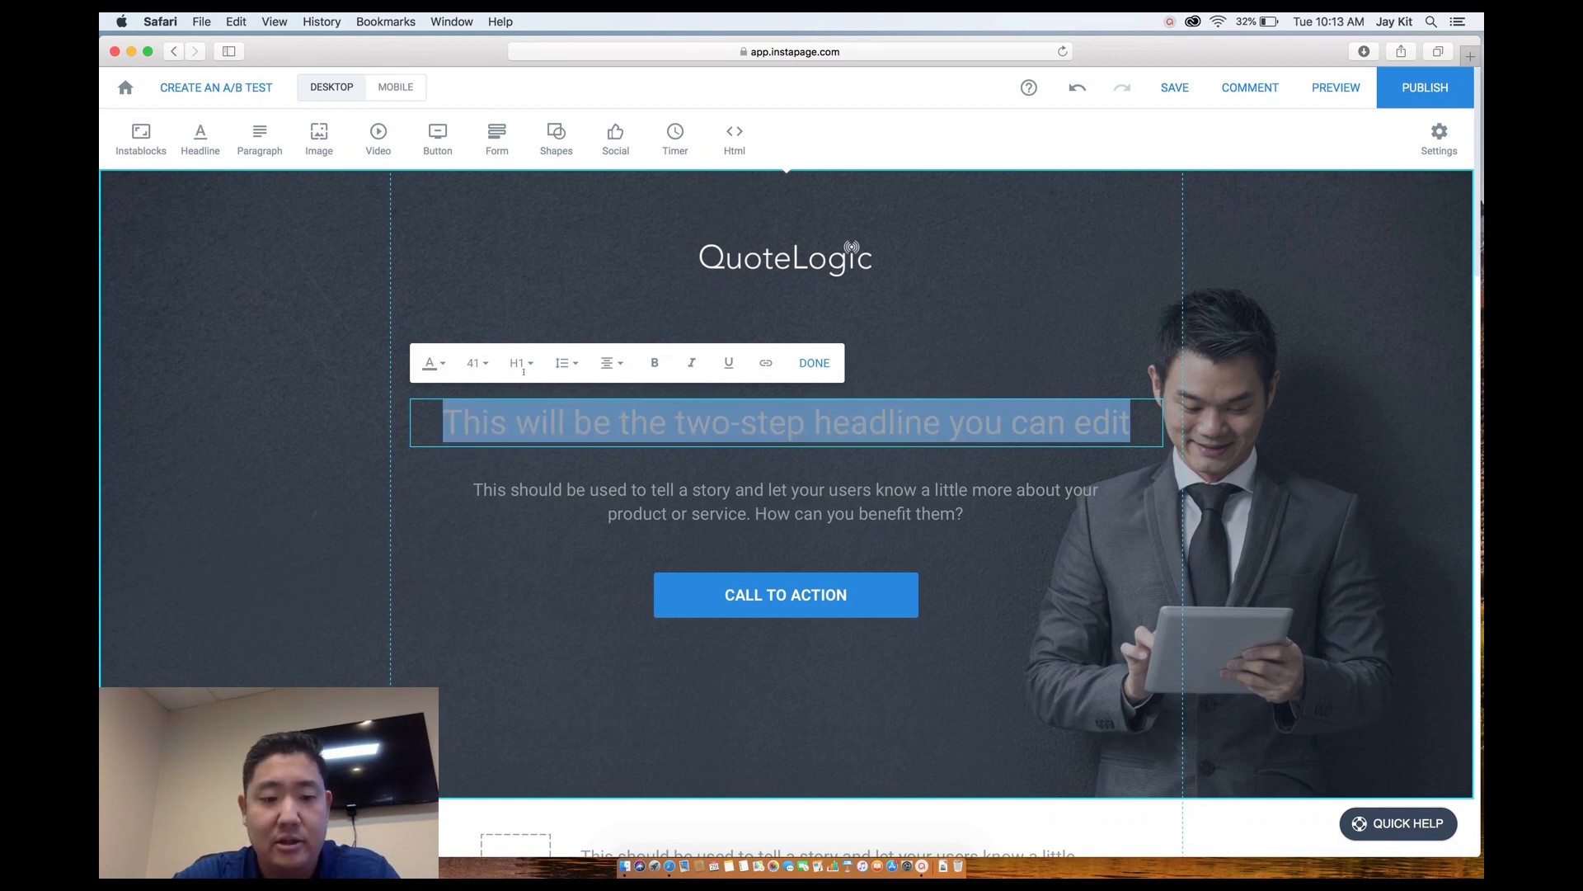
pyautogui.write('Streamline your Sales Process with Techno')
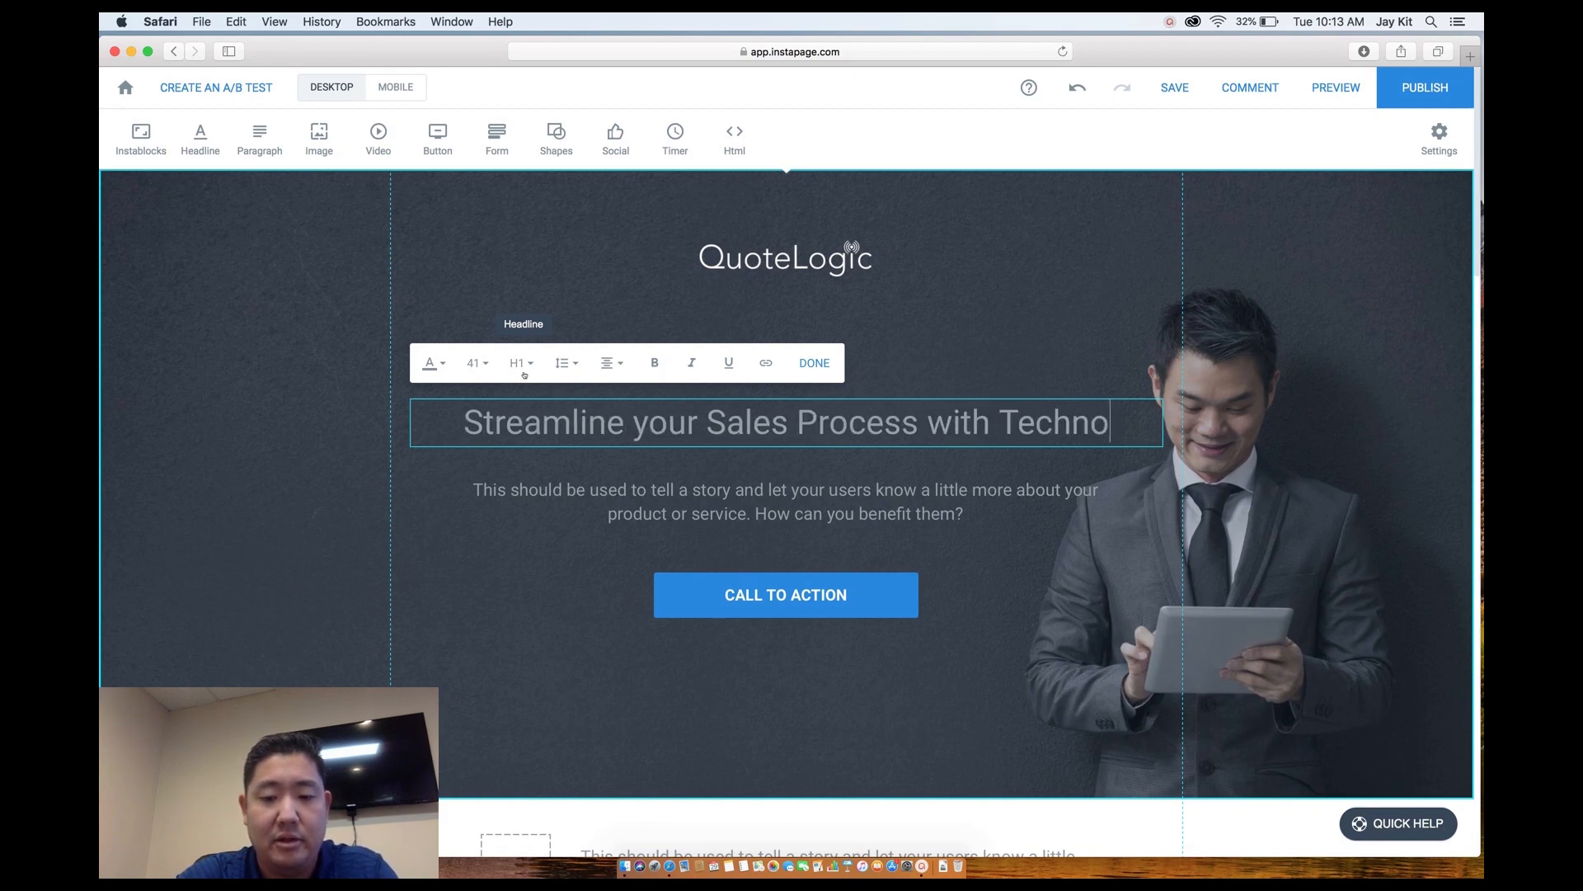
pyautogui.write('logy')
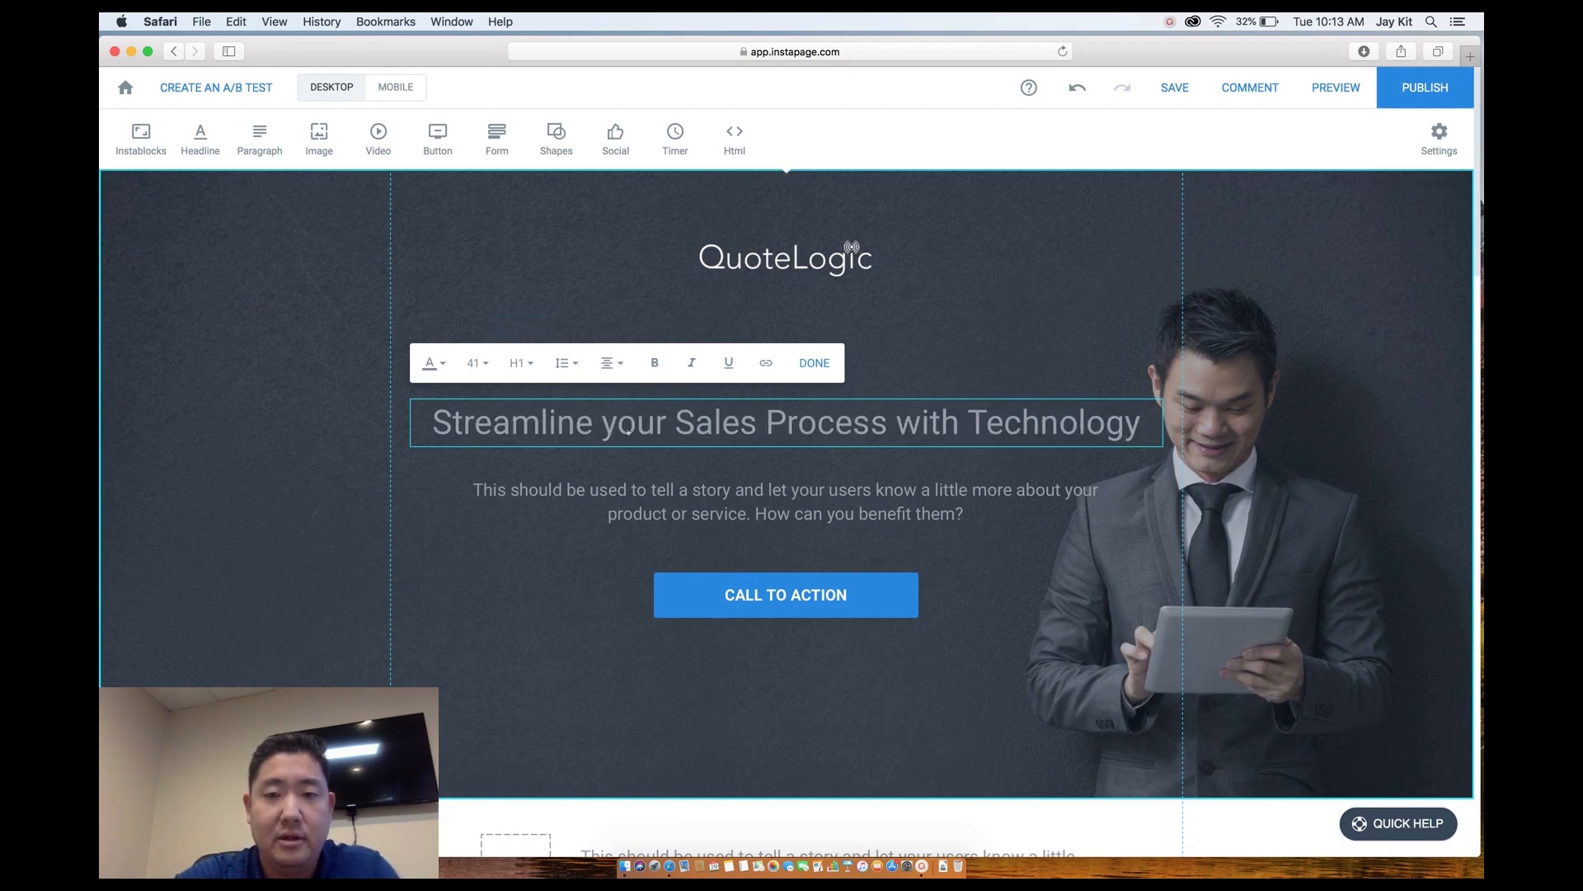
pyautogui.click(827, 469)
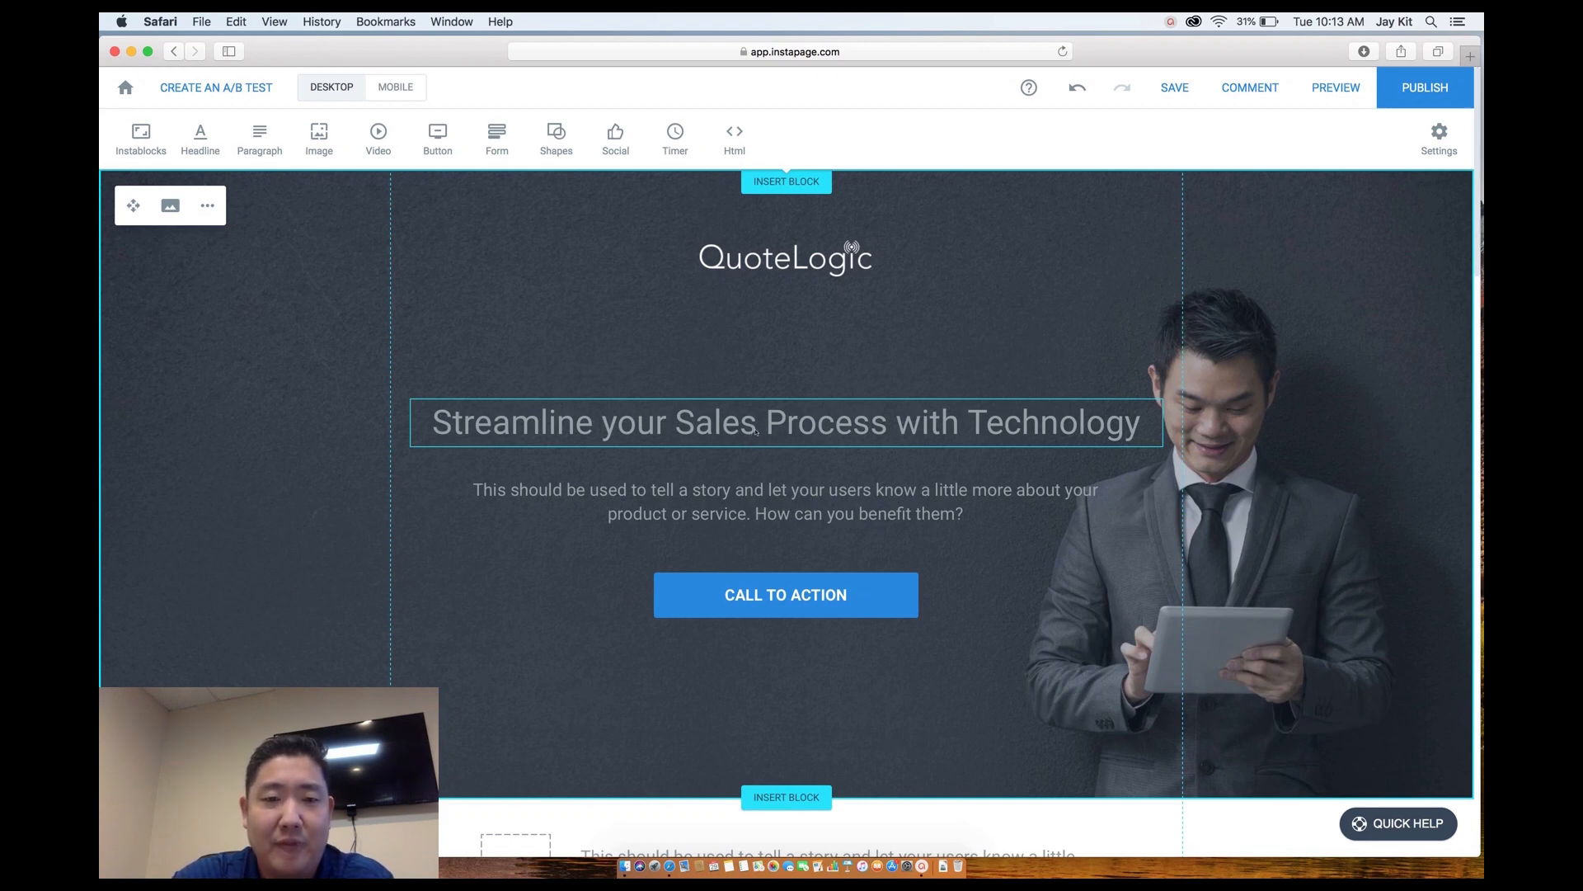
# Colour the whole hero headline text white.
pyautogui.click(691, 427)
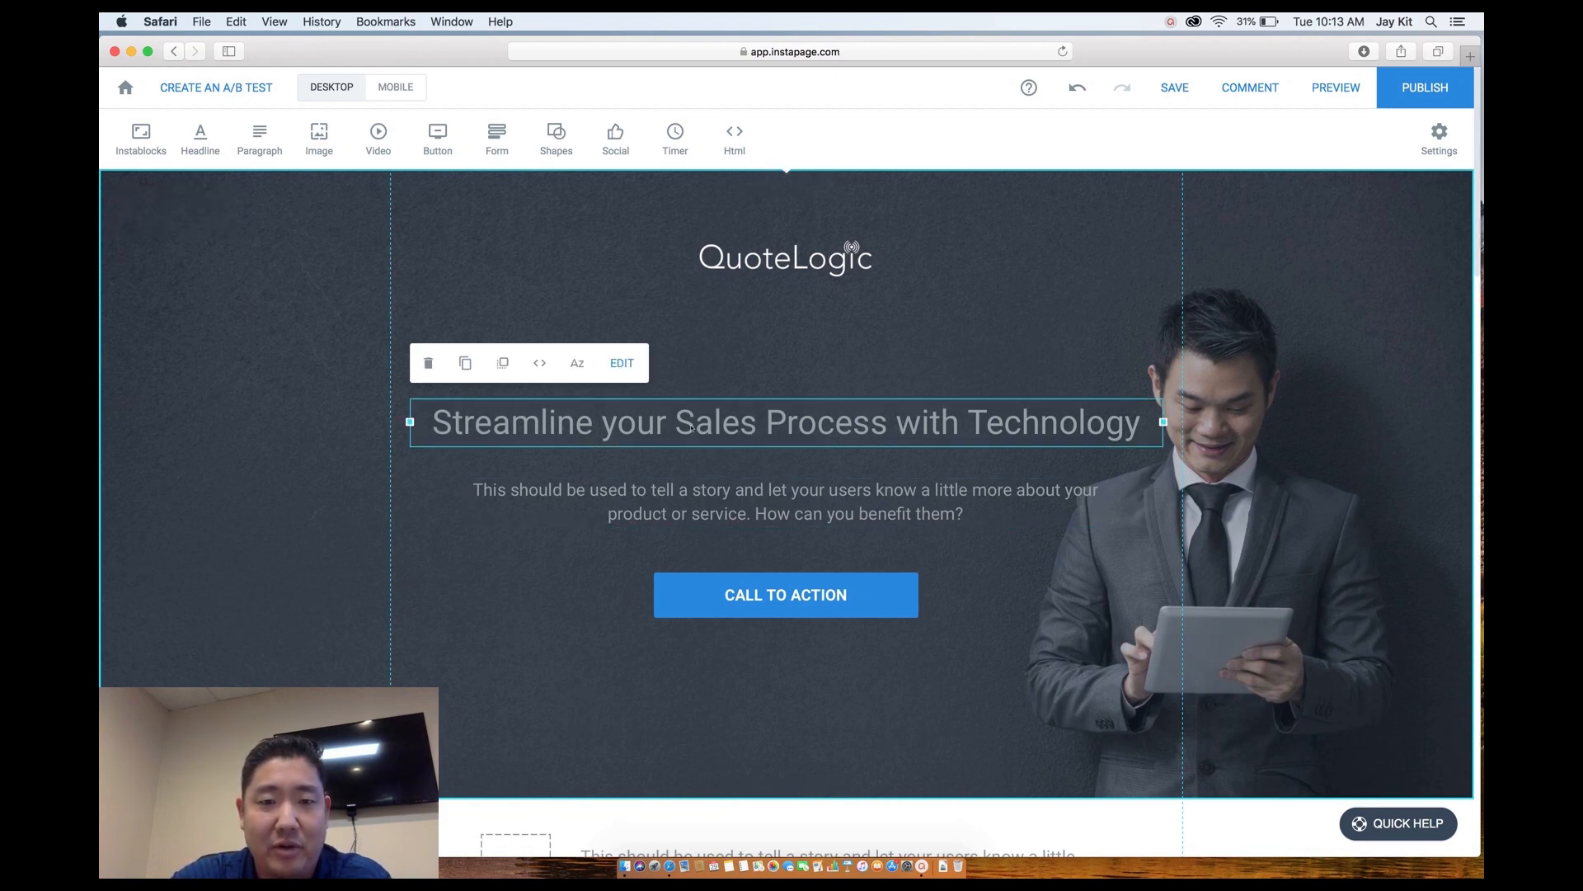
pyautogui.doubleClick(691, 427)
pyautogui.moveTo(1143, 425); pyautogui.dragTo(419, 393)
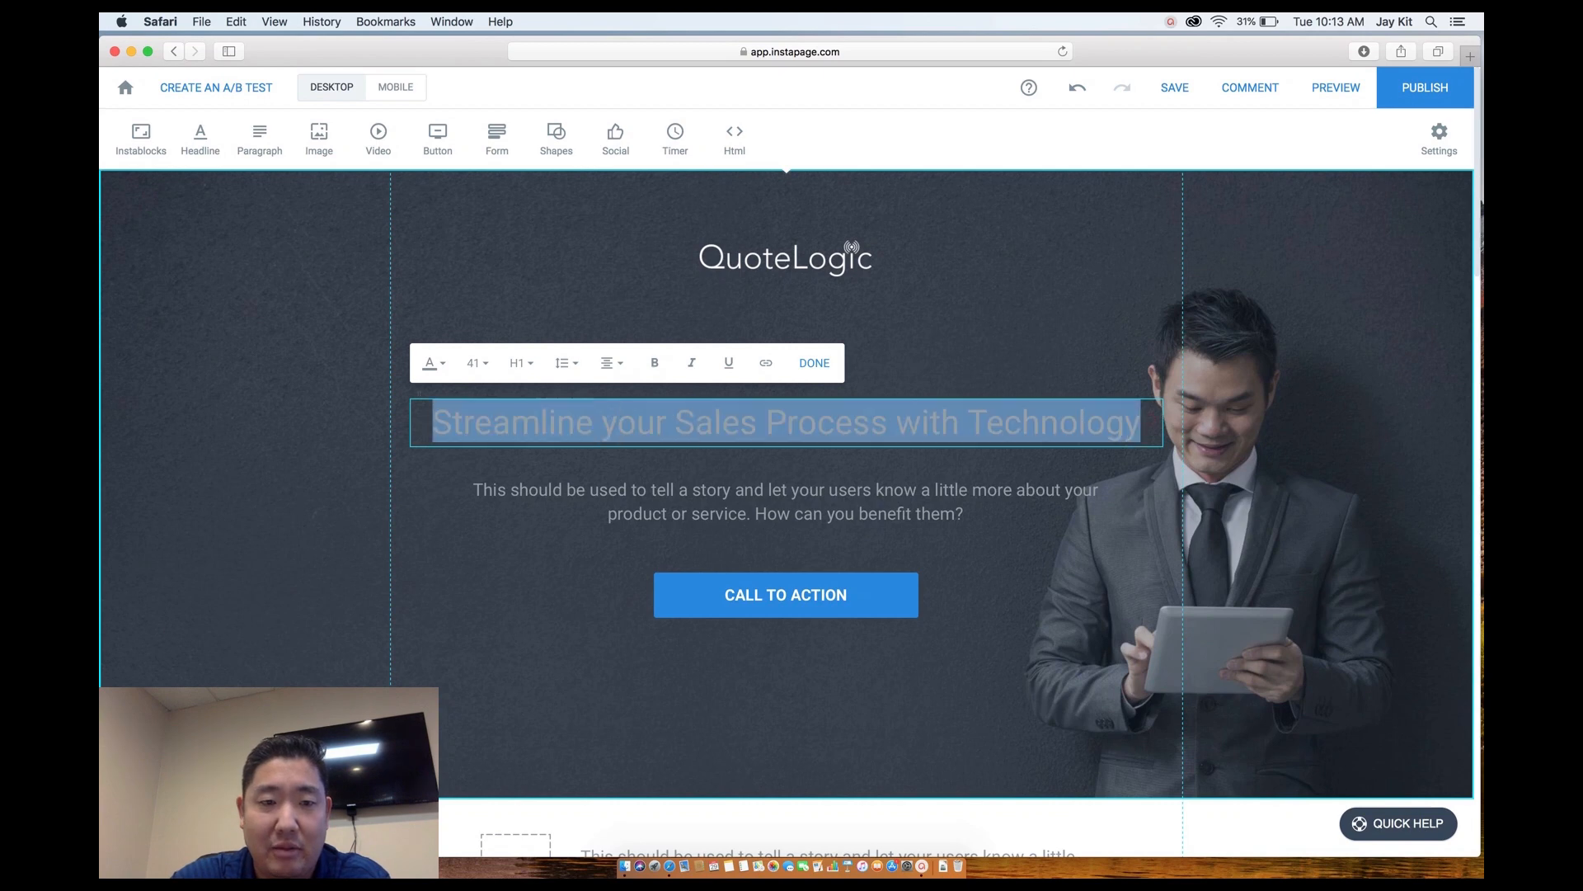
pyautogui.click(433, 363)
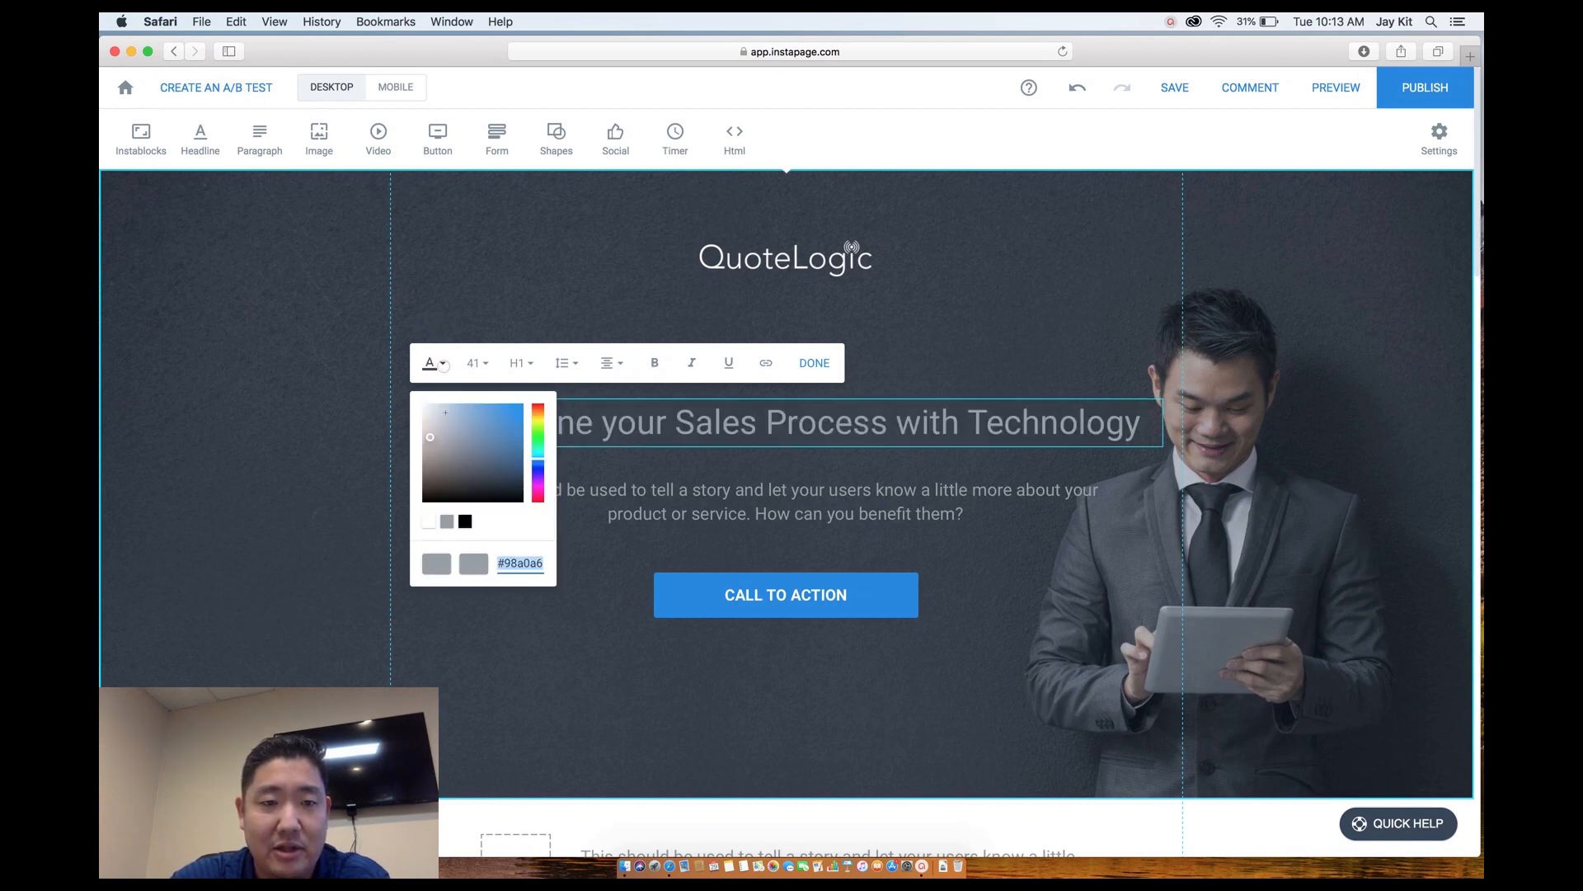
pyautogui.click(818, 470)
pyautogui.click(839, 474)
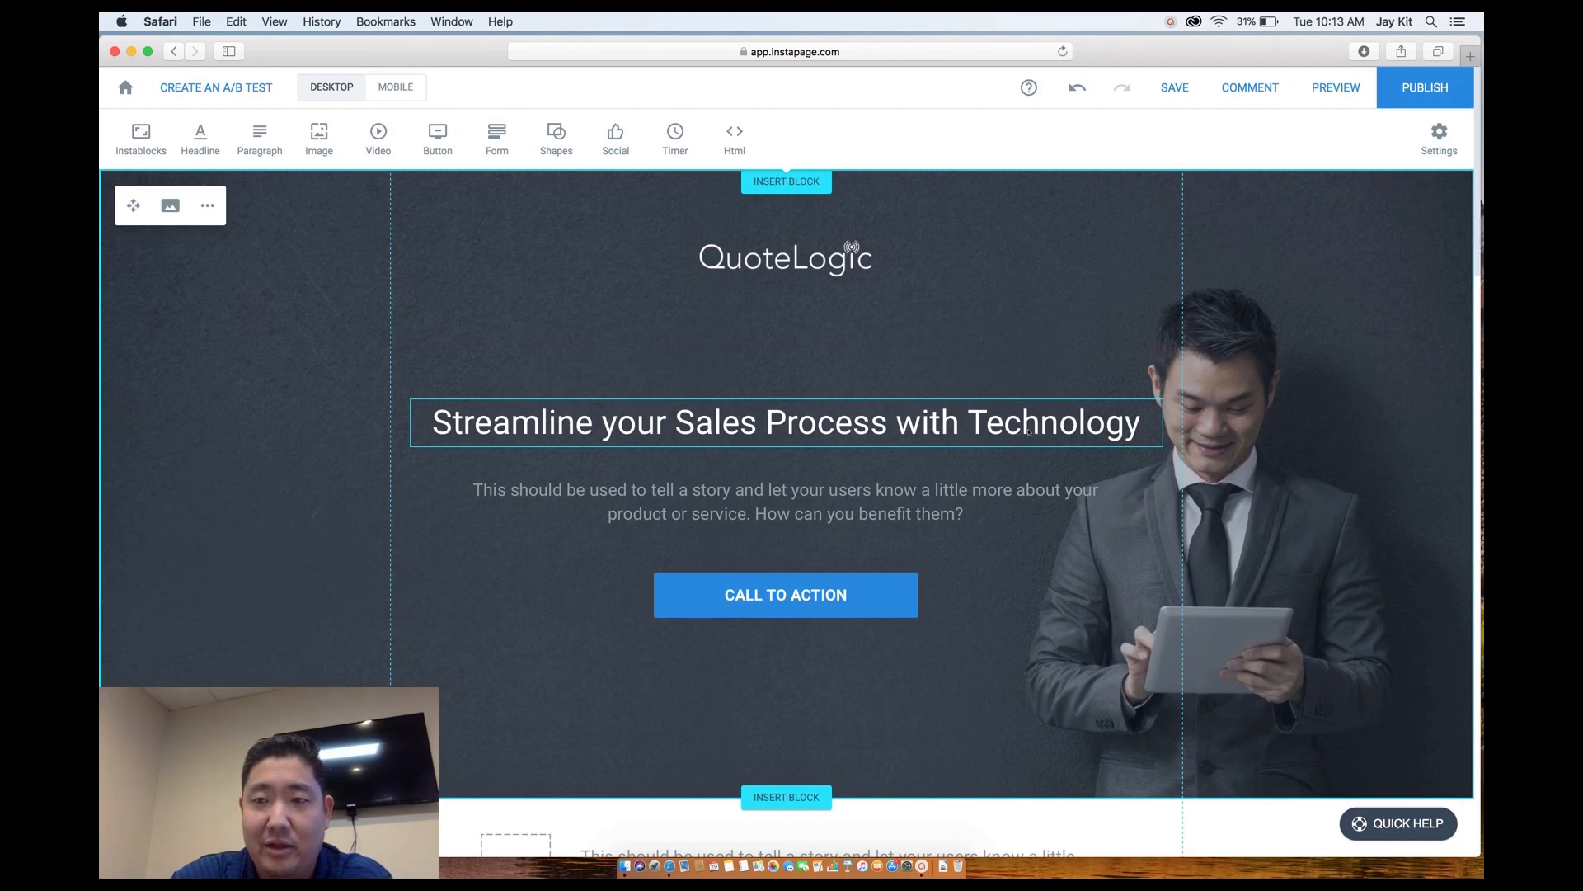
pyautogui.click(1442, 132)
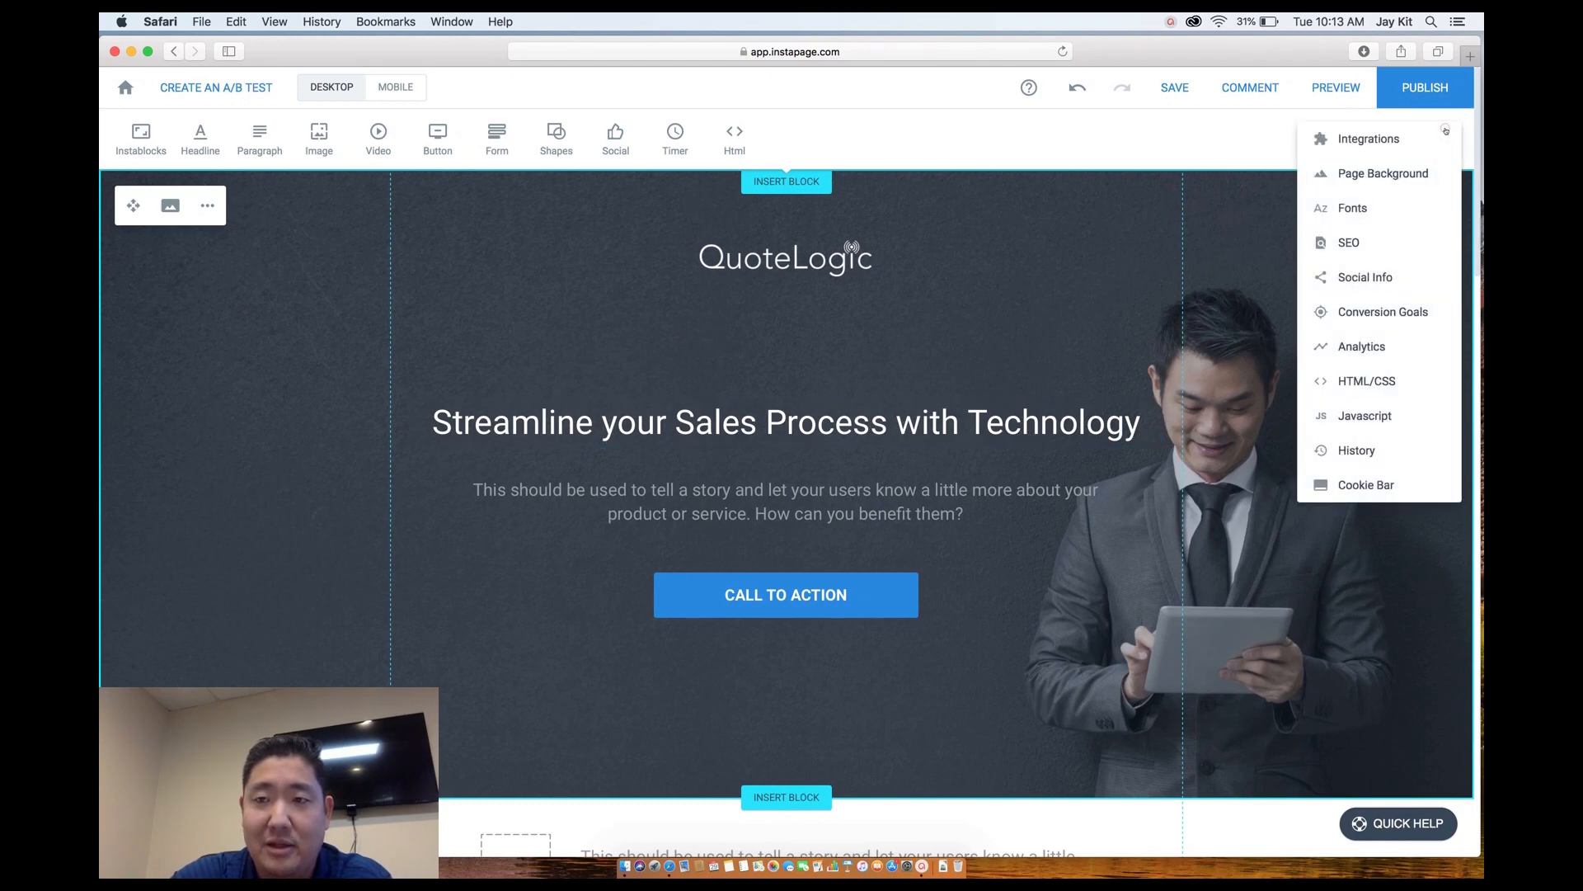
# Set the page's headline font to Lato with Light font style.
pyautogui.click(1352, 208)
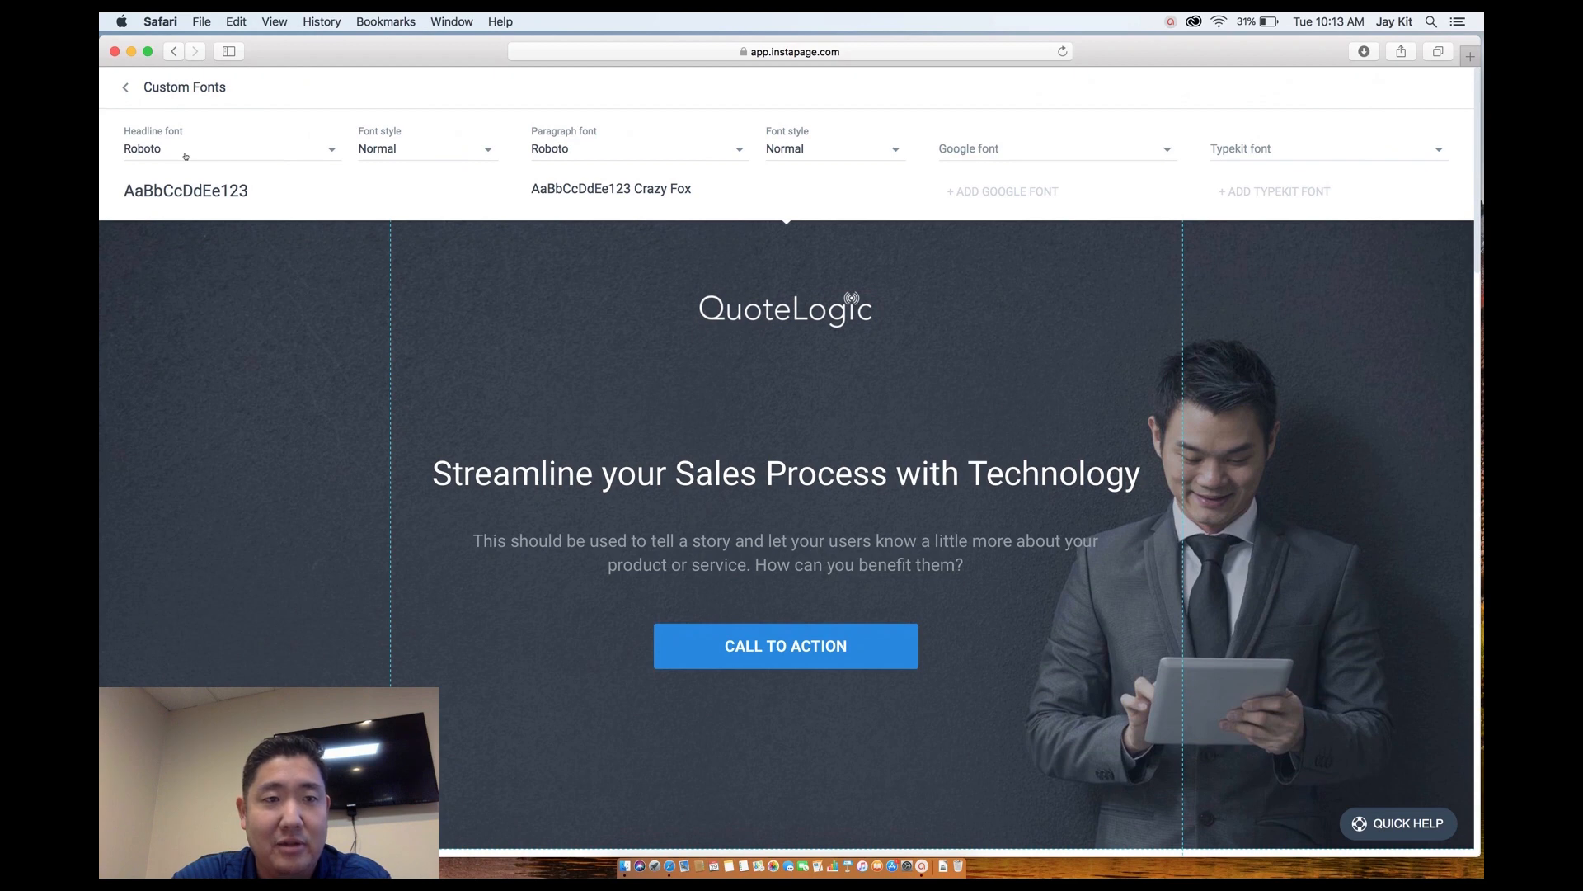
pyautogui.click(185, 155)
pyautogui.scroll(-3, 184, 289)
pyautogui.scroll(5, 184, 289)
pyautogui.scroll(10, 184, 289)
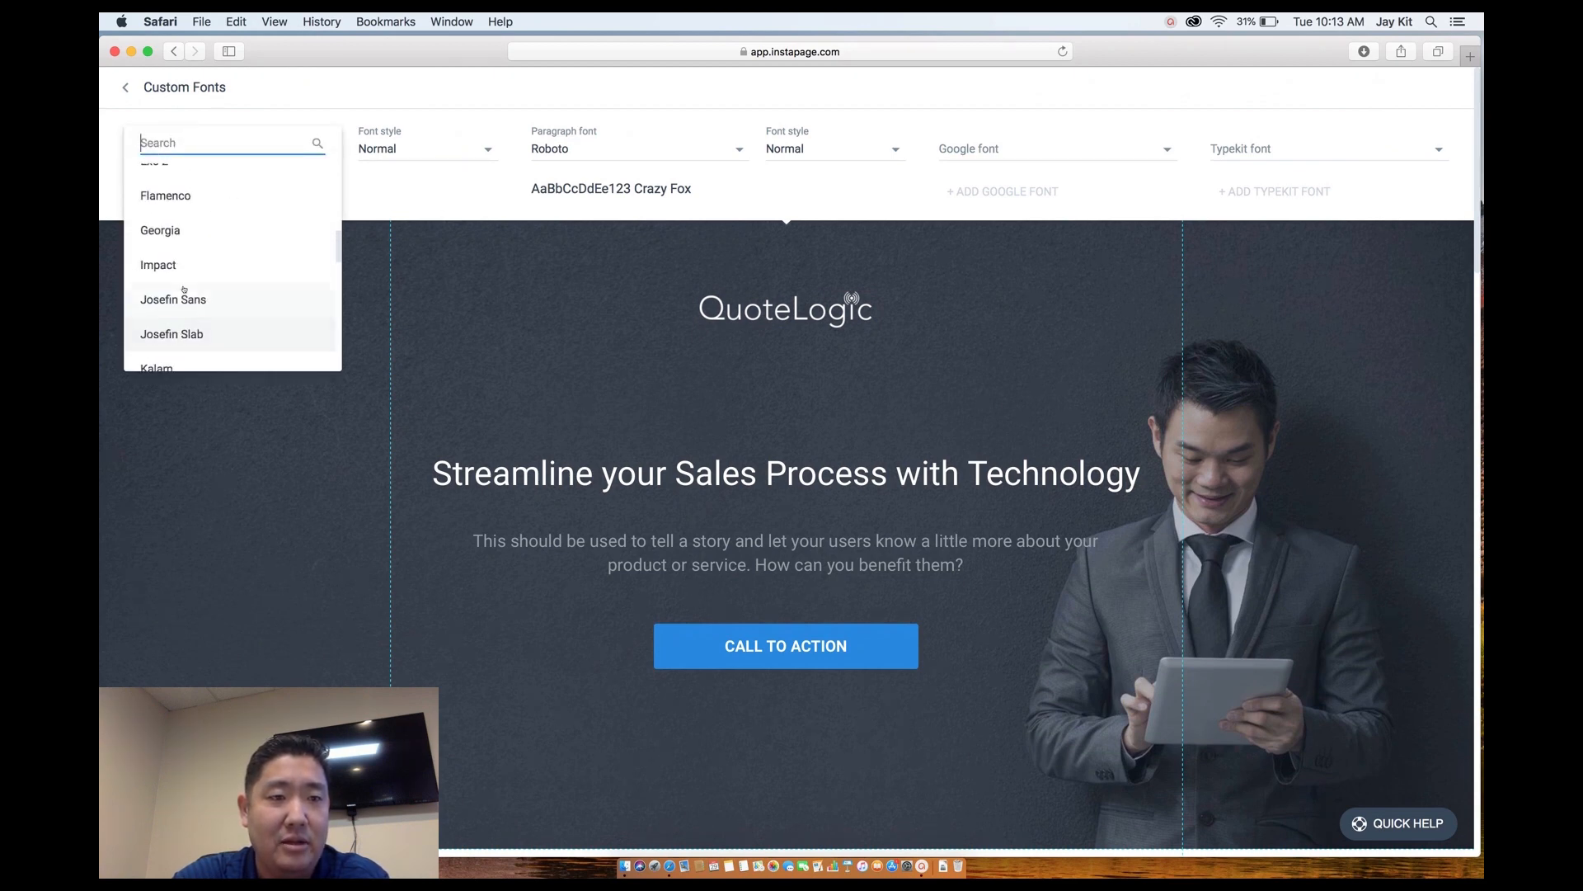
pyautogui.scroll(-3, 184, 289)
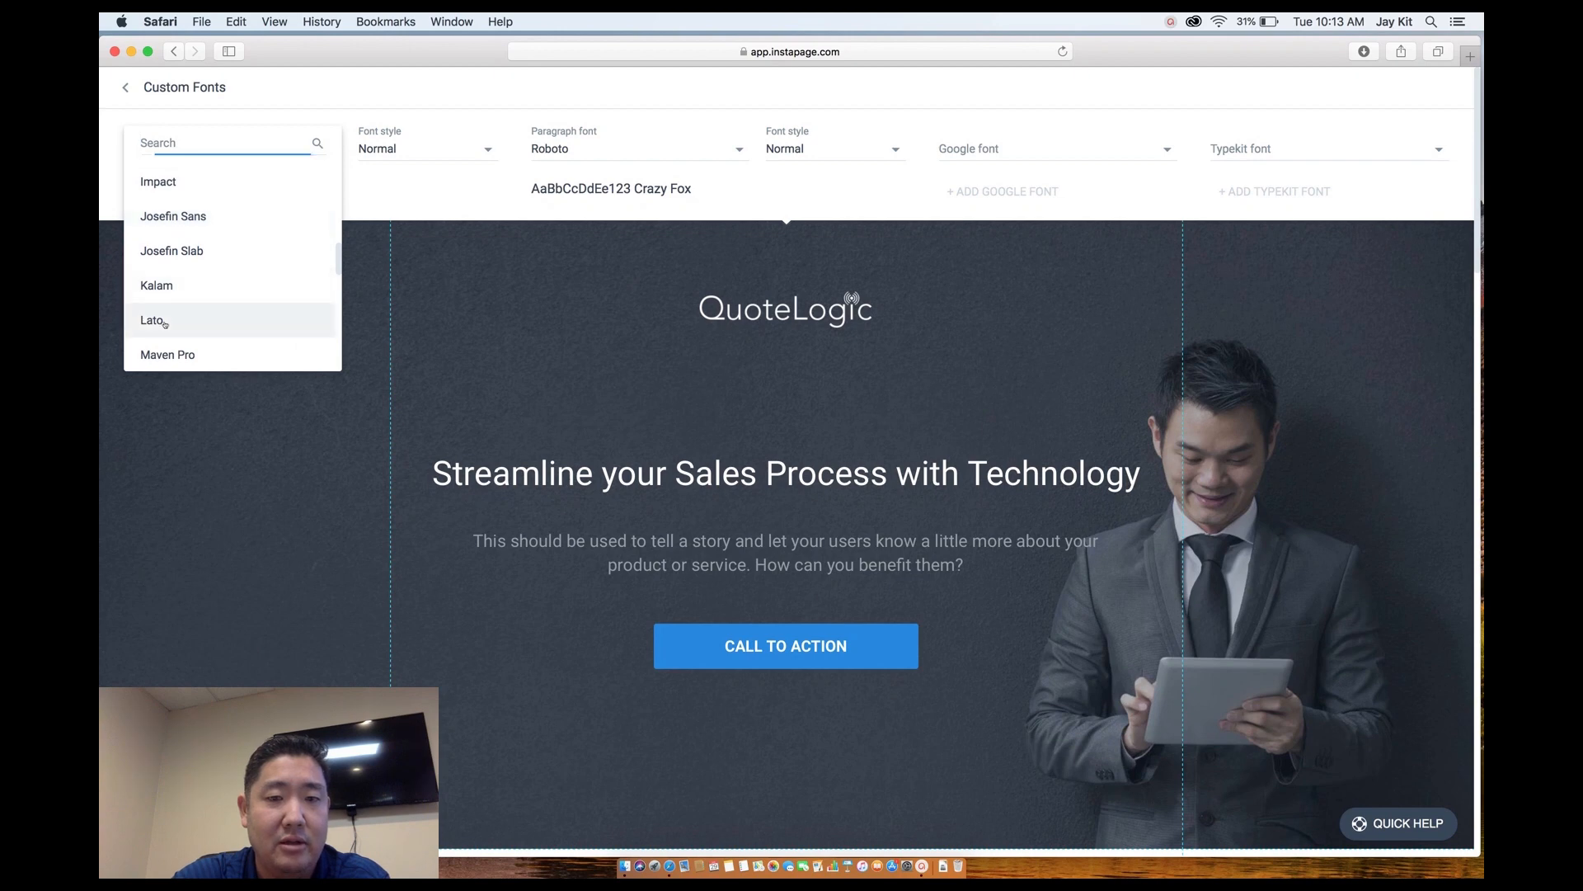
pyautogui.click(164, 324)
pyautogui.click(394, 148)
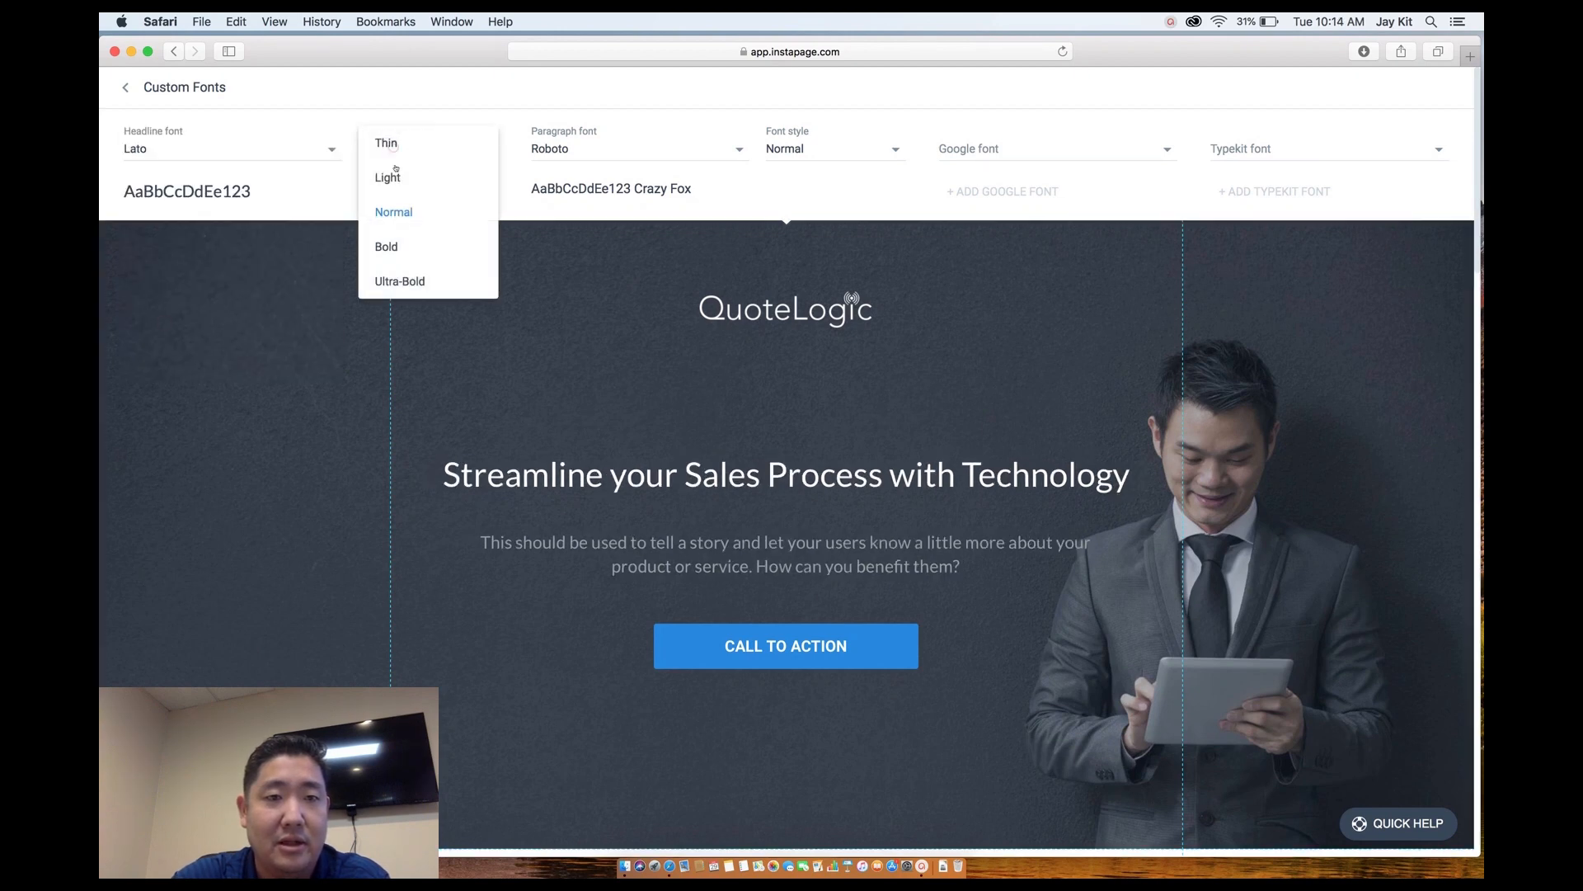
pyautogui.click(397, 176)
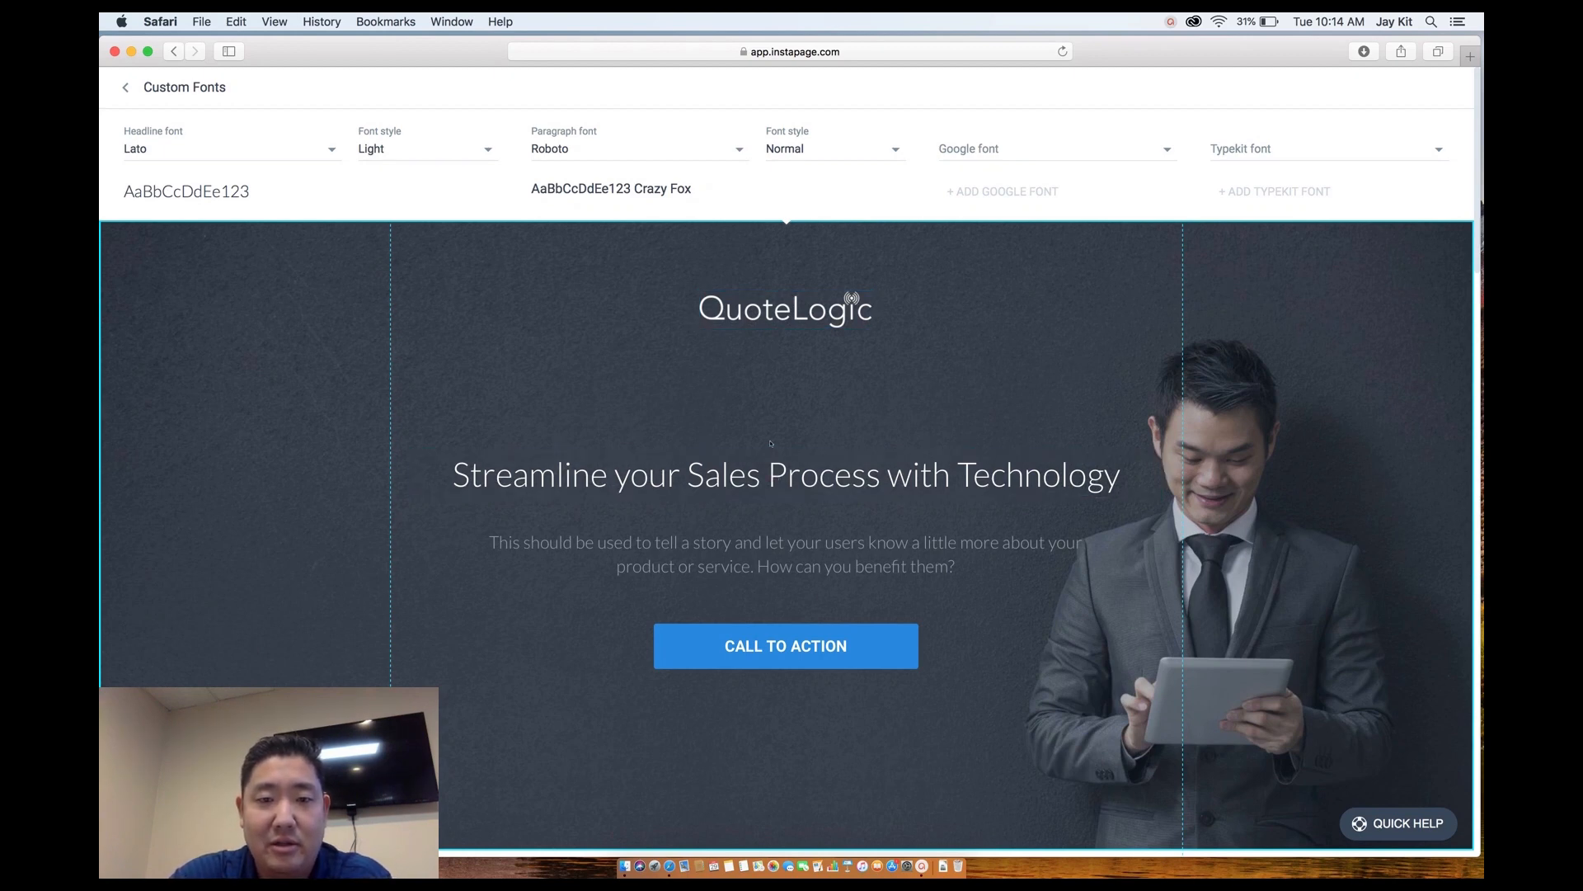
# Italicise the paragraph beneath the headline.
pyautogui.click(771, 483)
pyautogui.doubleClick(771, 483)
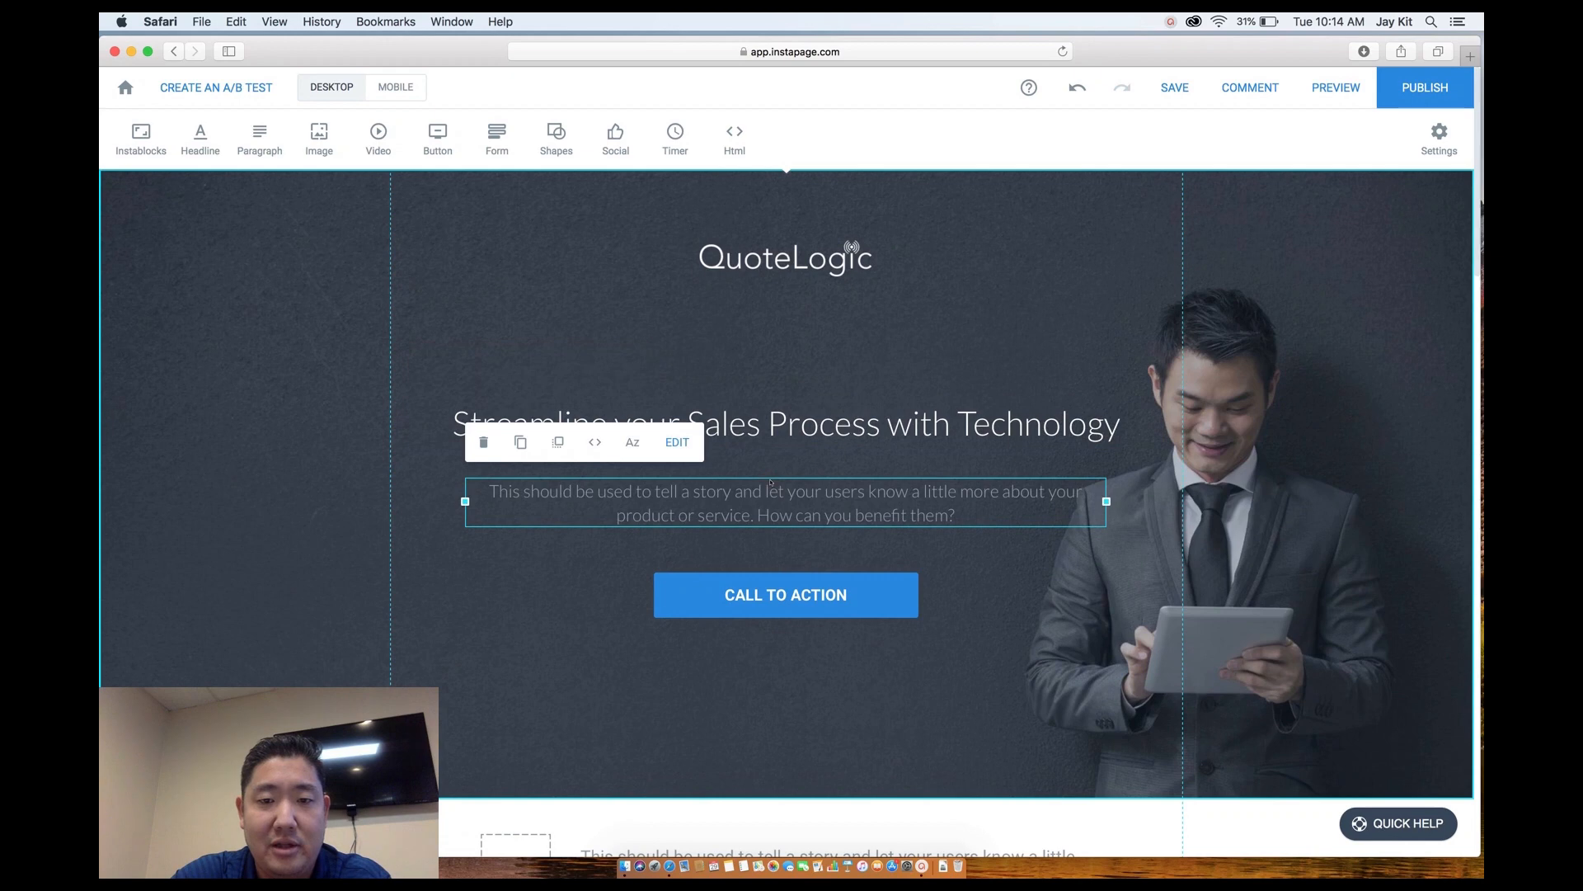
pyautogui.click(761, 431)
# Set the headline size to 57 and narrow its box so it wraps onto two lines.
pyautogui.click(763, 427)
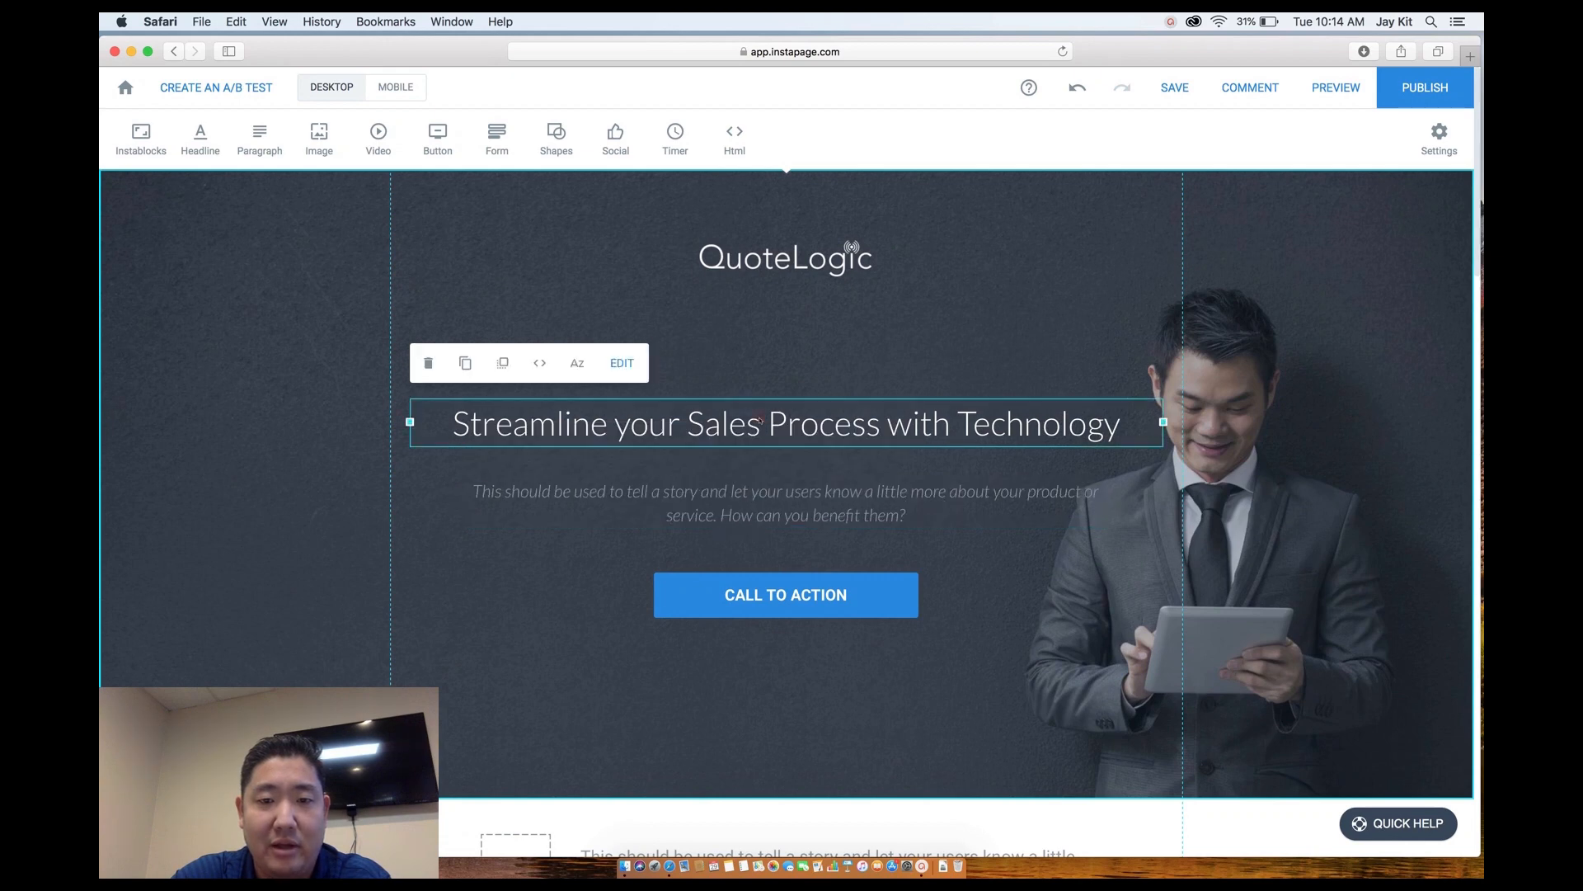
pyautogui.click(763, 426)
pyautogui.tripleClick(762, 423)
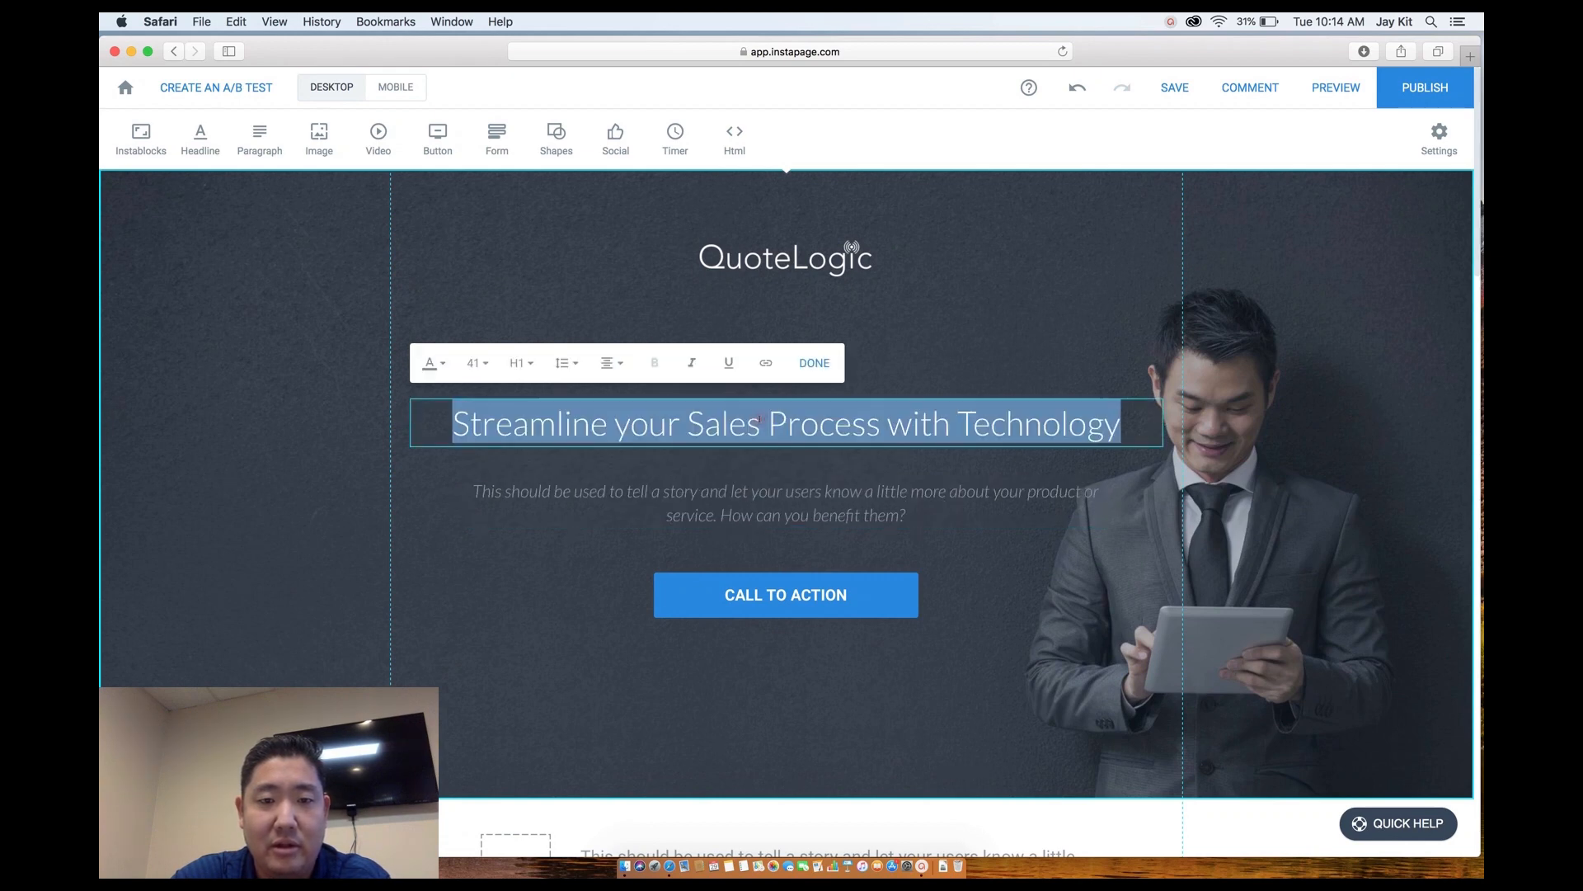
pyautogui.click(477, 363)
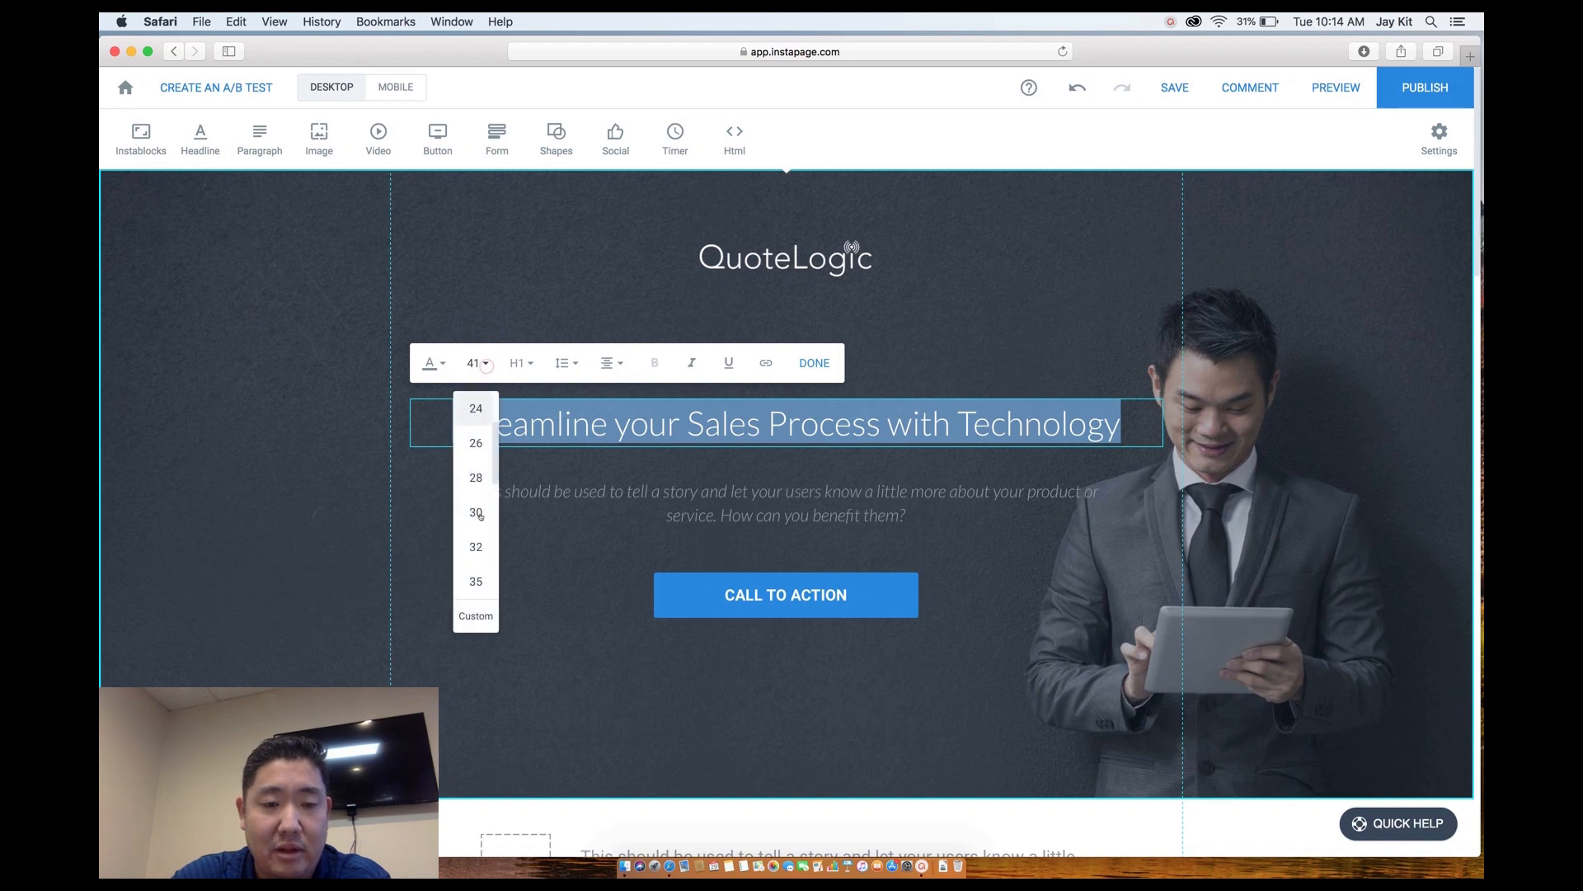
pyautogui.scroll(-3, 480, 517)
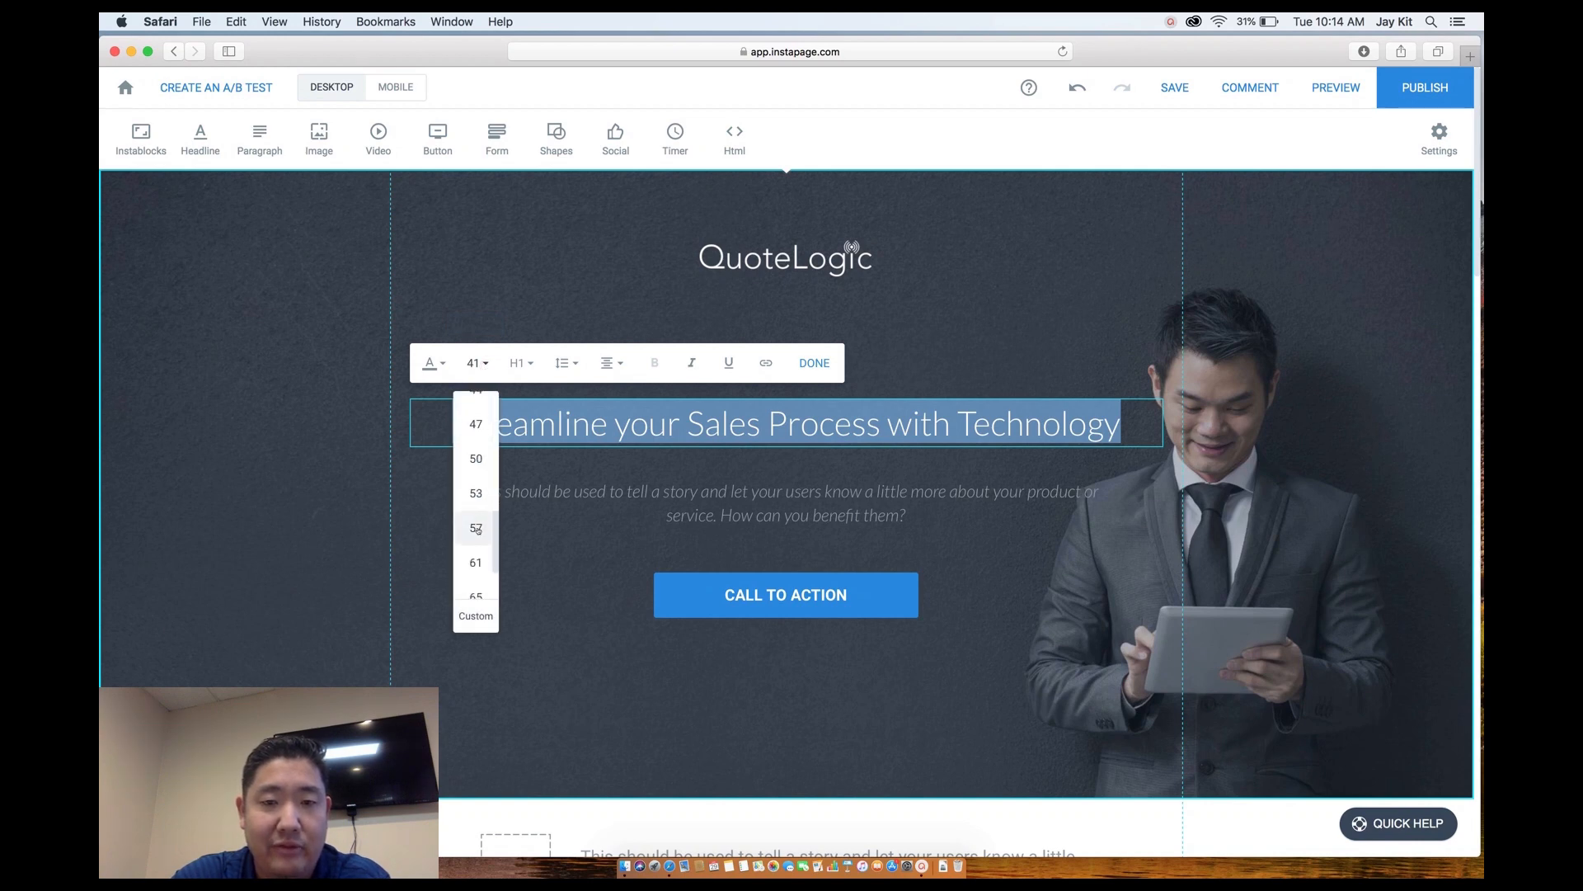
pyautogui.click(477, 528)
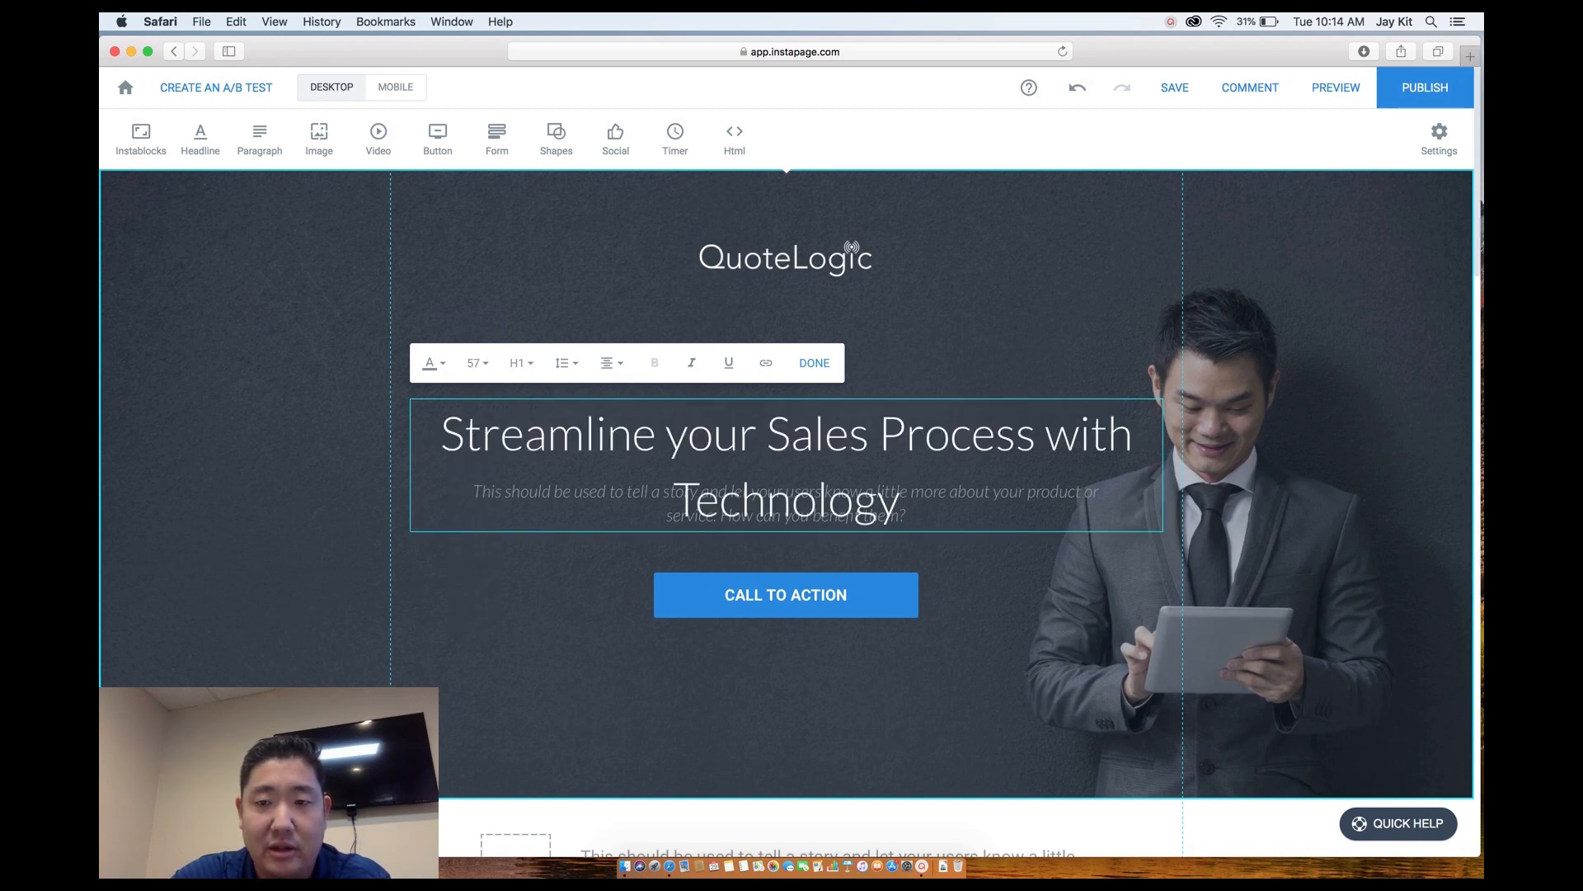
pyautogui.click(1171, 466)
pyautogui.click(1120, 440)
pyautogui.moveTo(1163, 464); pyautogui.dragTo(1085, 464)
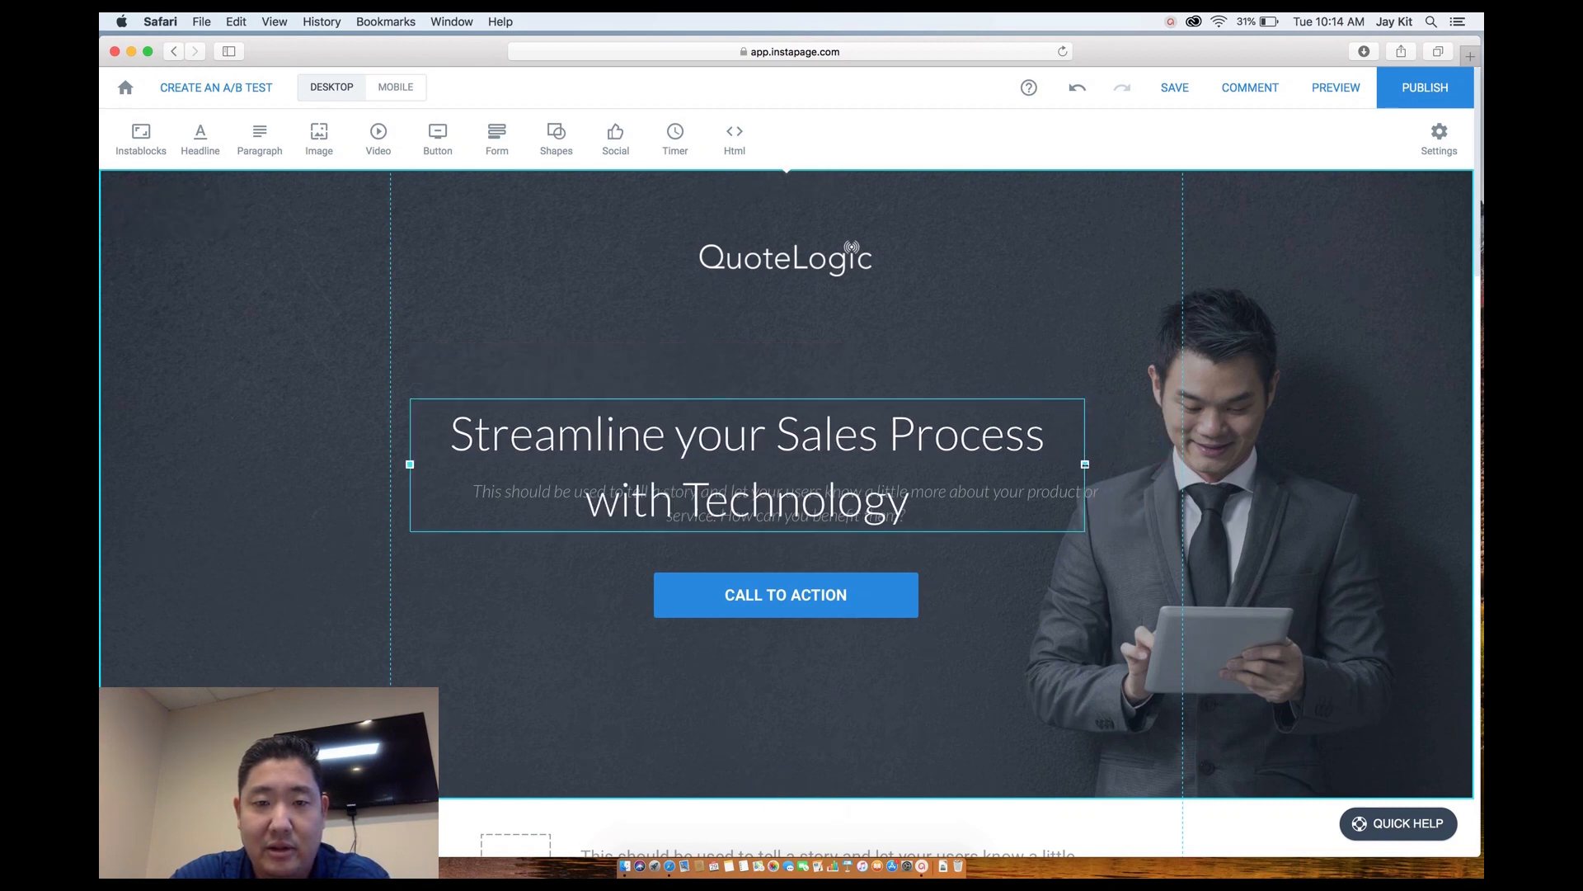
# Give the headline 1.2 line spacing and move it higher above the paragraph.
pyautogui.doubleClick(588, 416)
pyautogui.moveTo(448, 433); pyautogui.dragTo(911, 515)
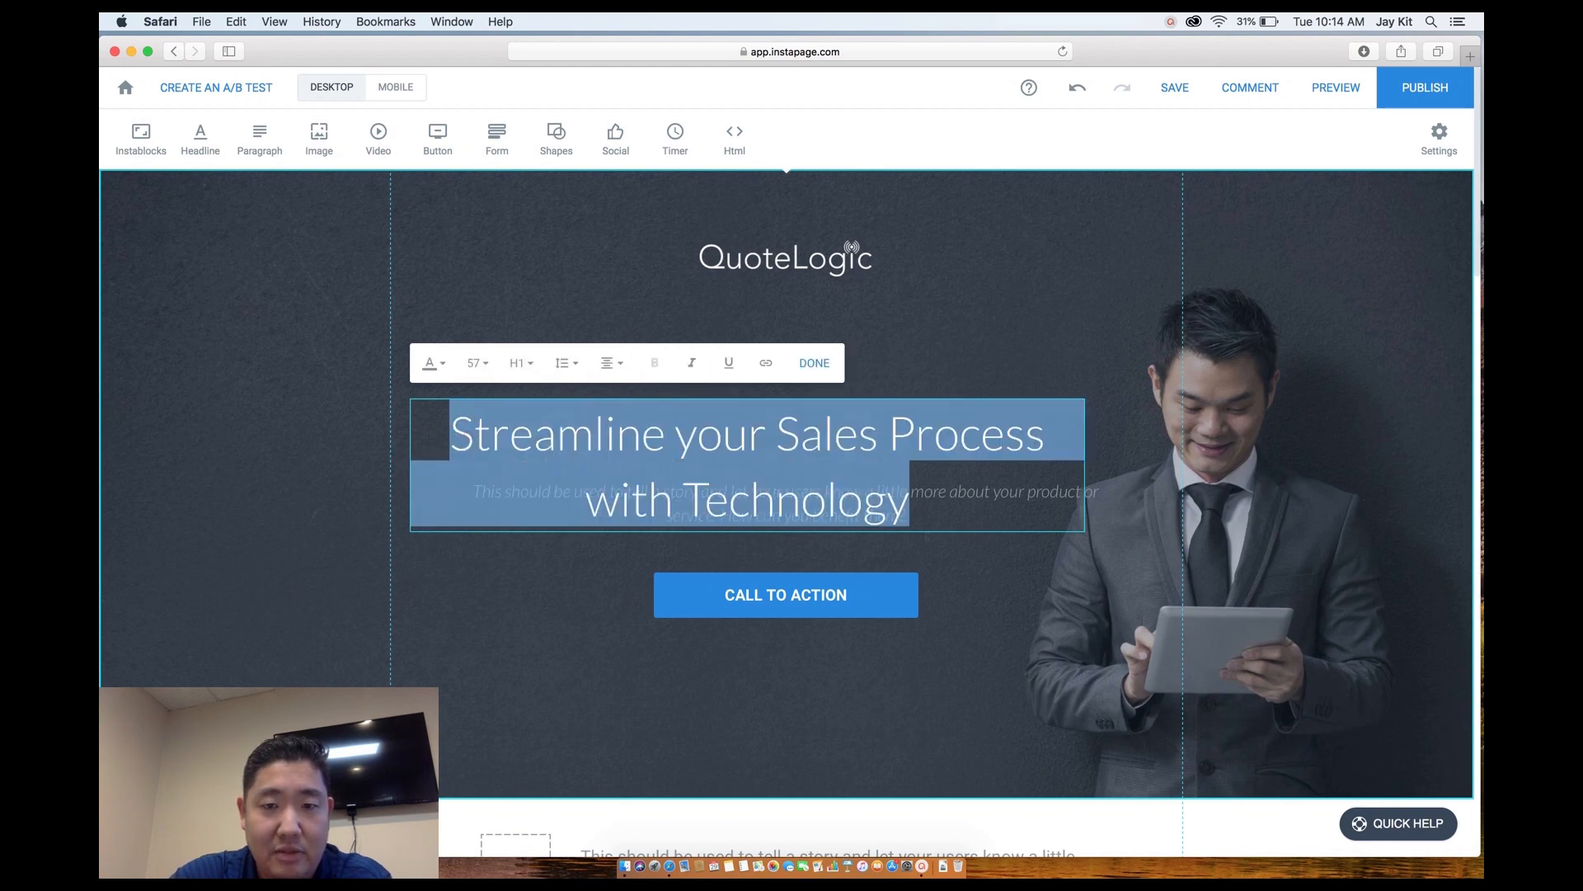
pyautogui.click(576, 363)
pyautogui.click(575, 443)
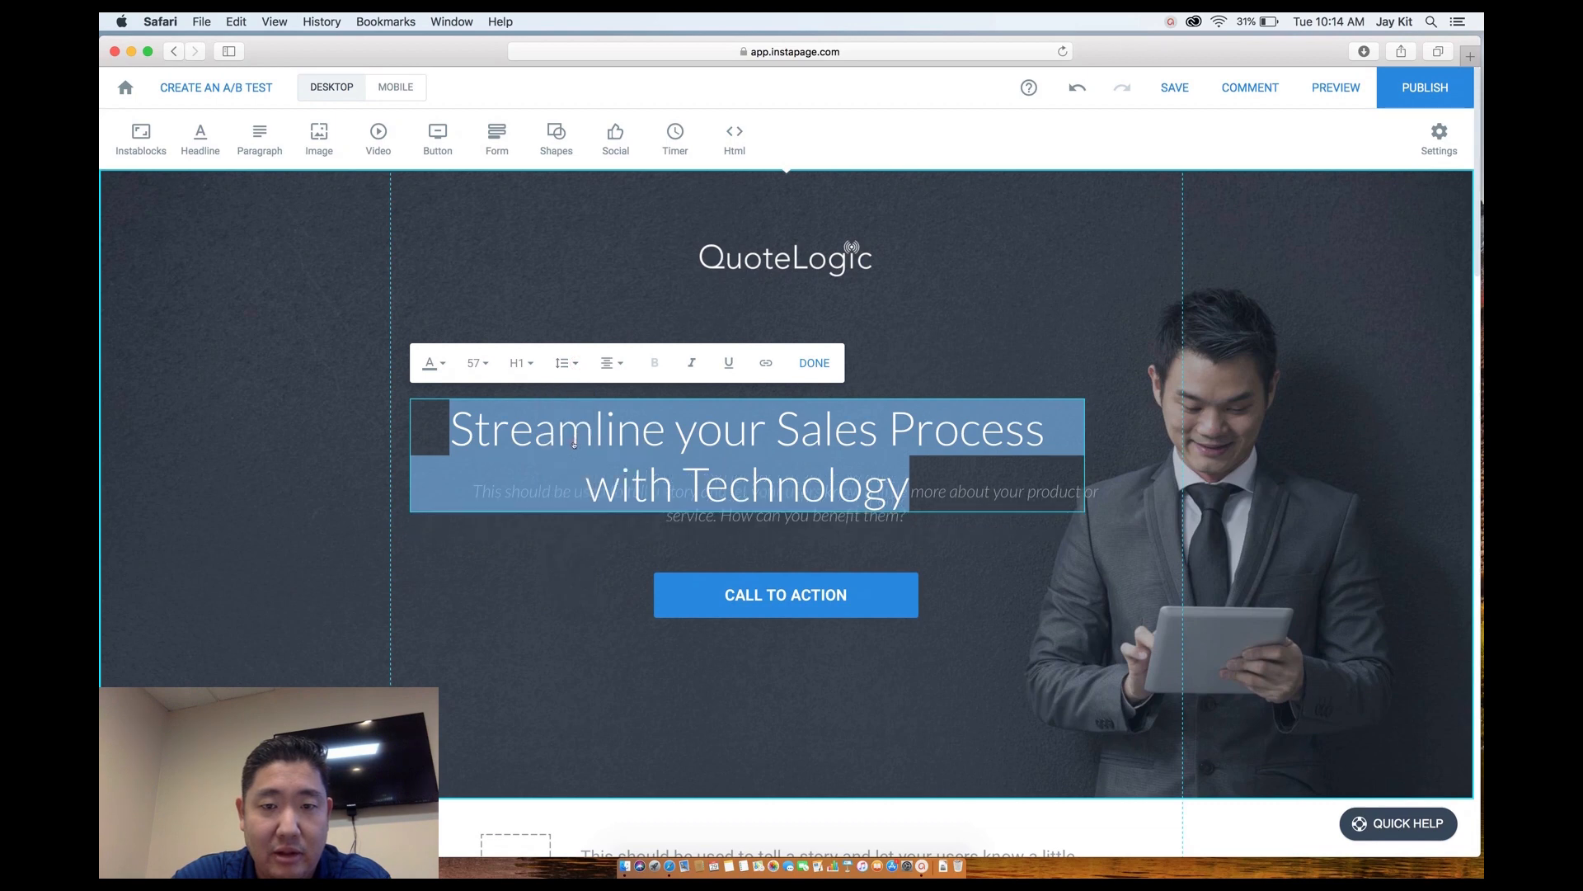
pyautogui.click(989, 325)
pyautogui.moveTo(842, 448); pyautogui.dragTo(866, 379)
# Replace the subheadline with 'Custom Quote, Work Order, and Contract Generation at the Speed of Light. Starting at $99/month.'.
pyautogui.doubleClick(855, 505)
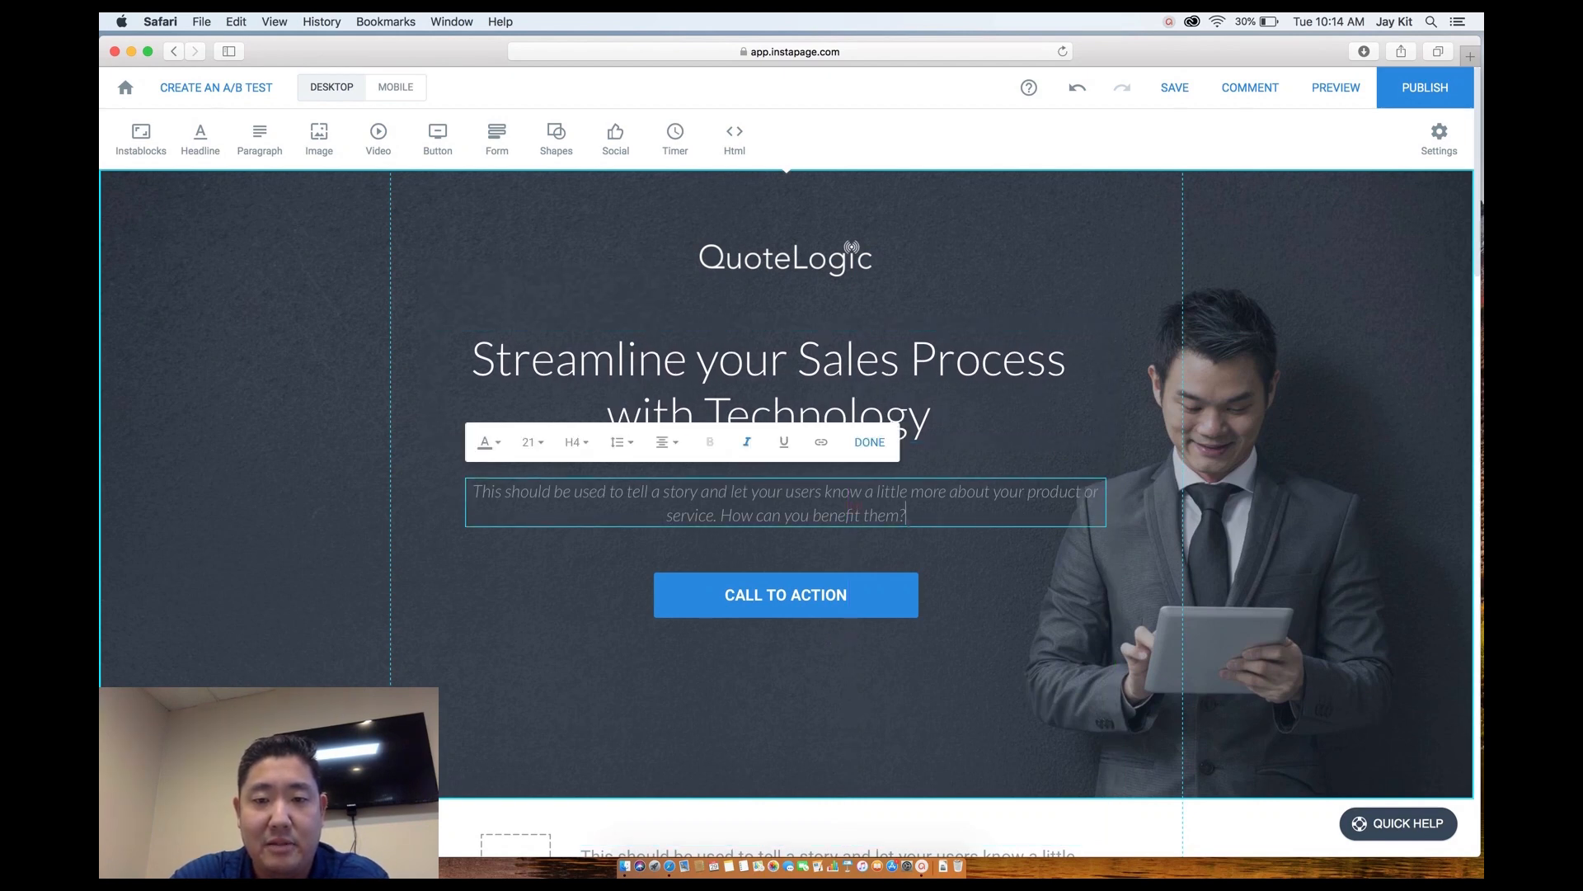
pyautogui.moveTo(909, 518); pyautogui.dragTo(428, 453)
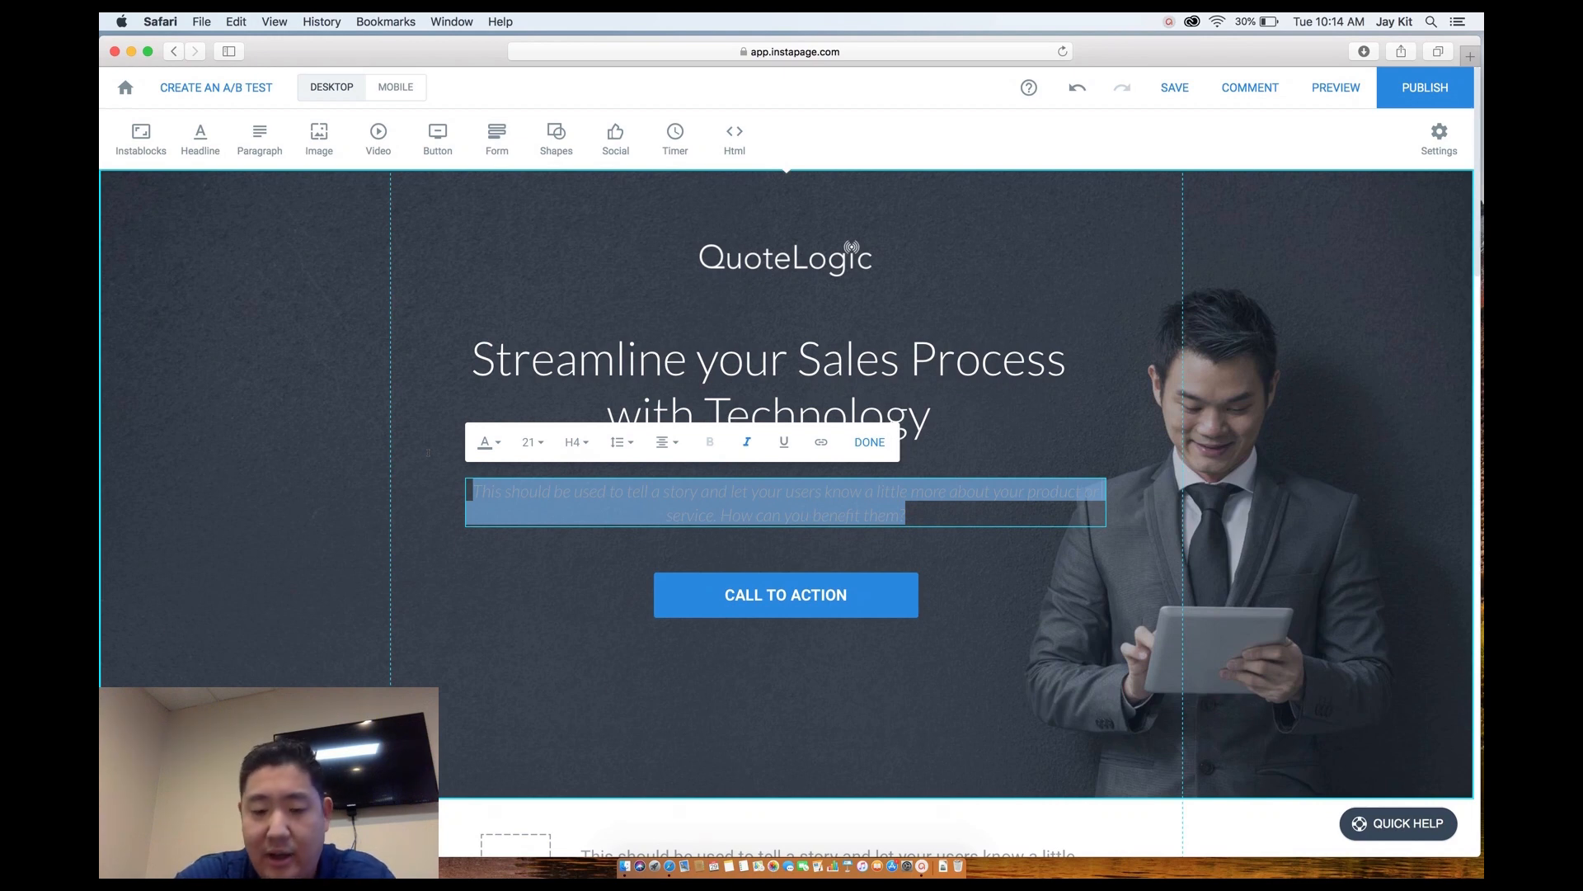
pyautogui.write('Custom Q')
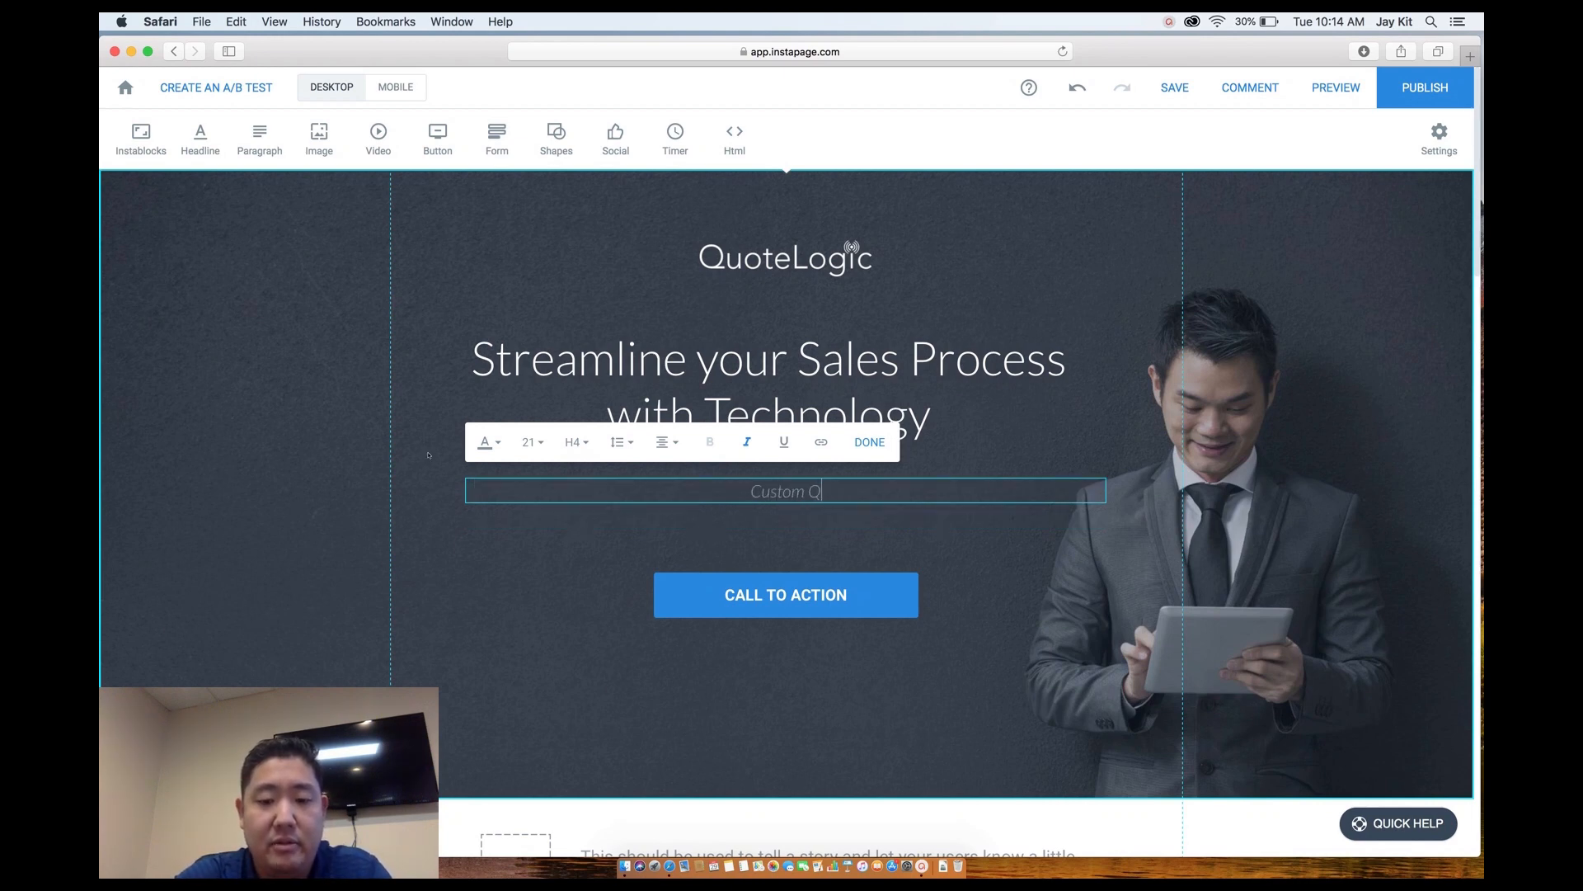
pyautogui.write('uote')
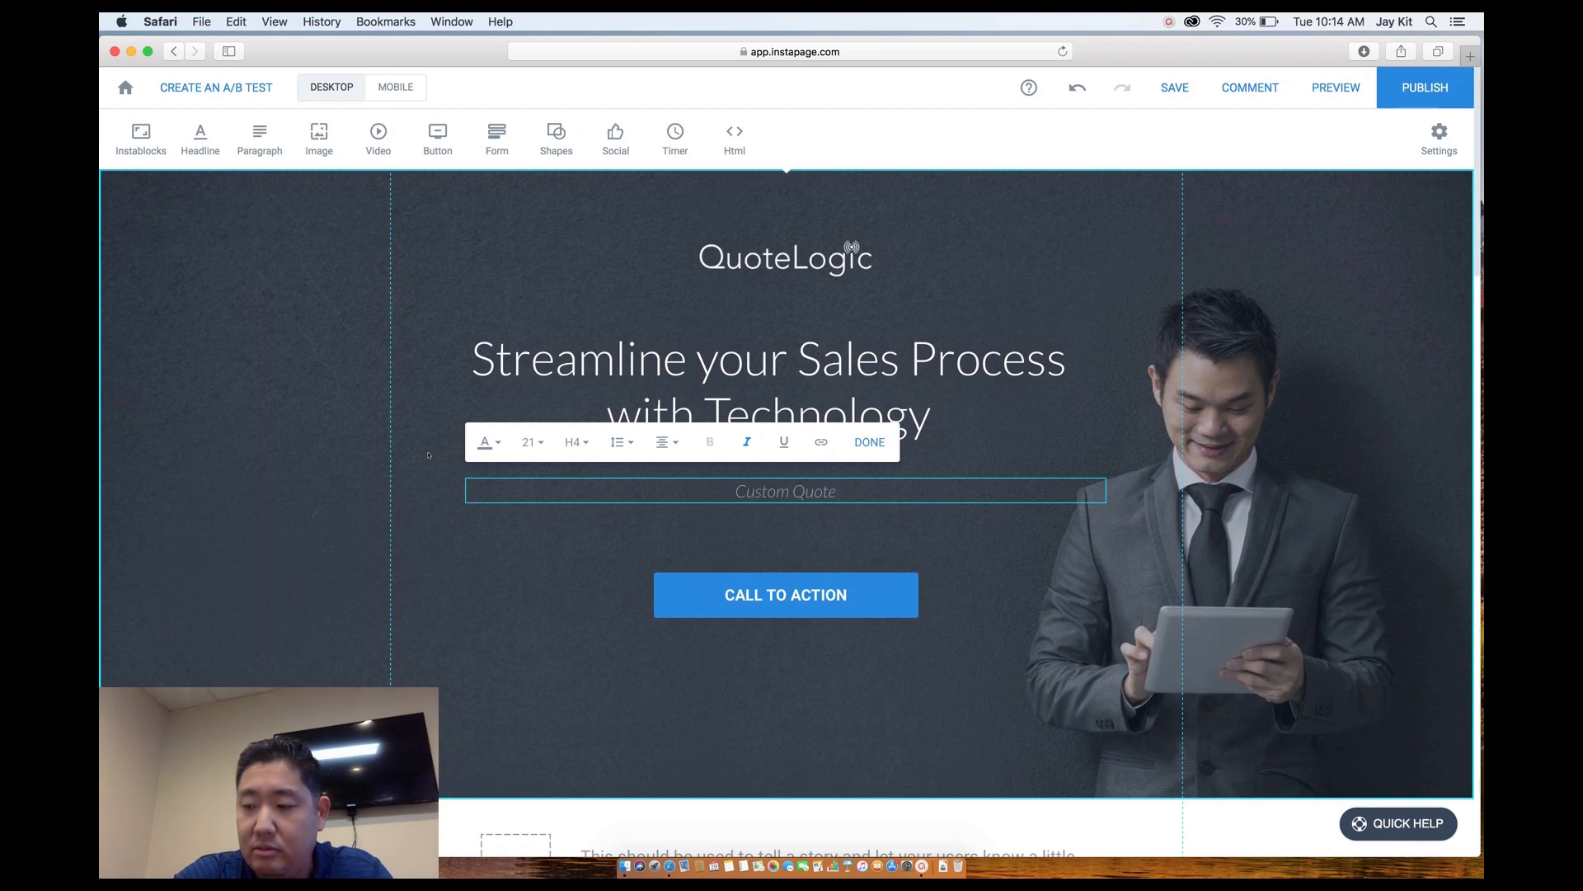
pyautogui.write(', M')
pyautogui.press('BackSpace')
pyautogui.press('BackSpace')
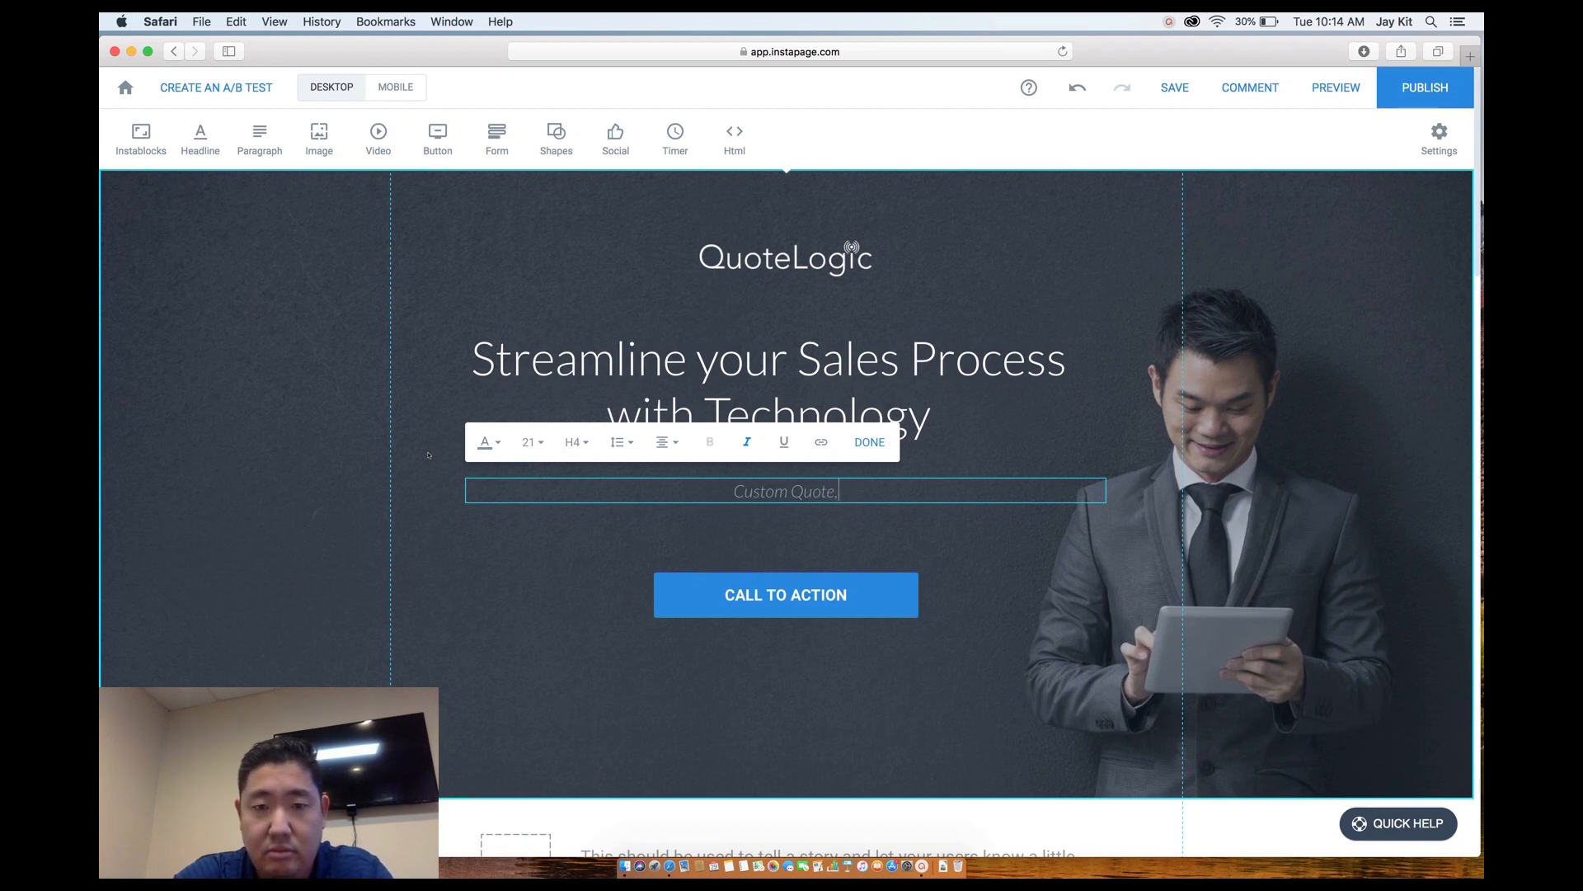
pyautogui.write('Work Or')
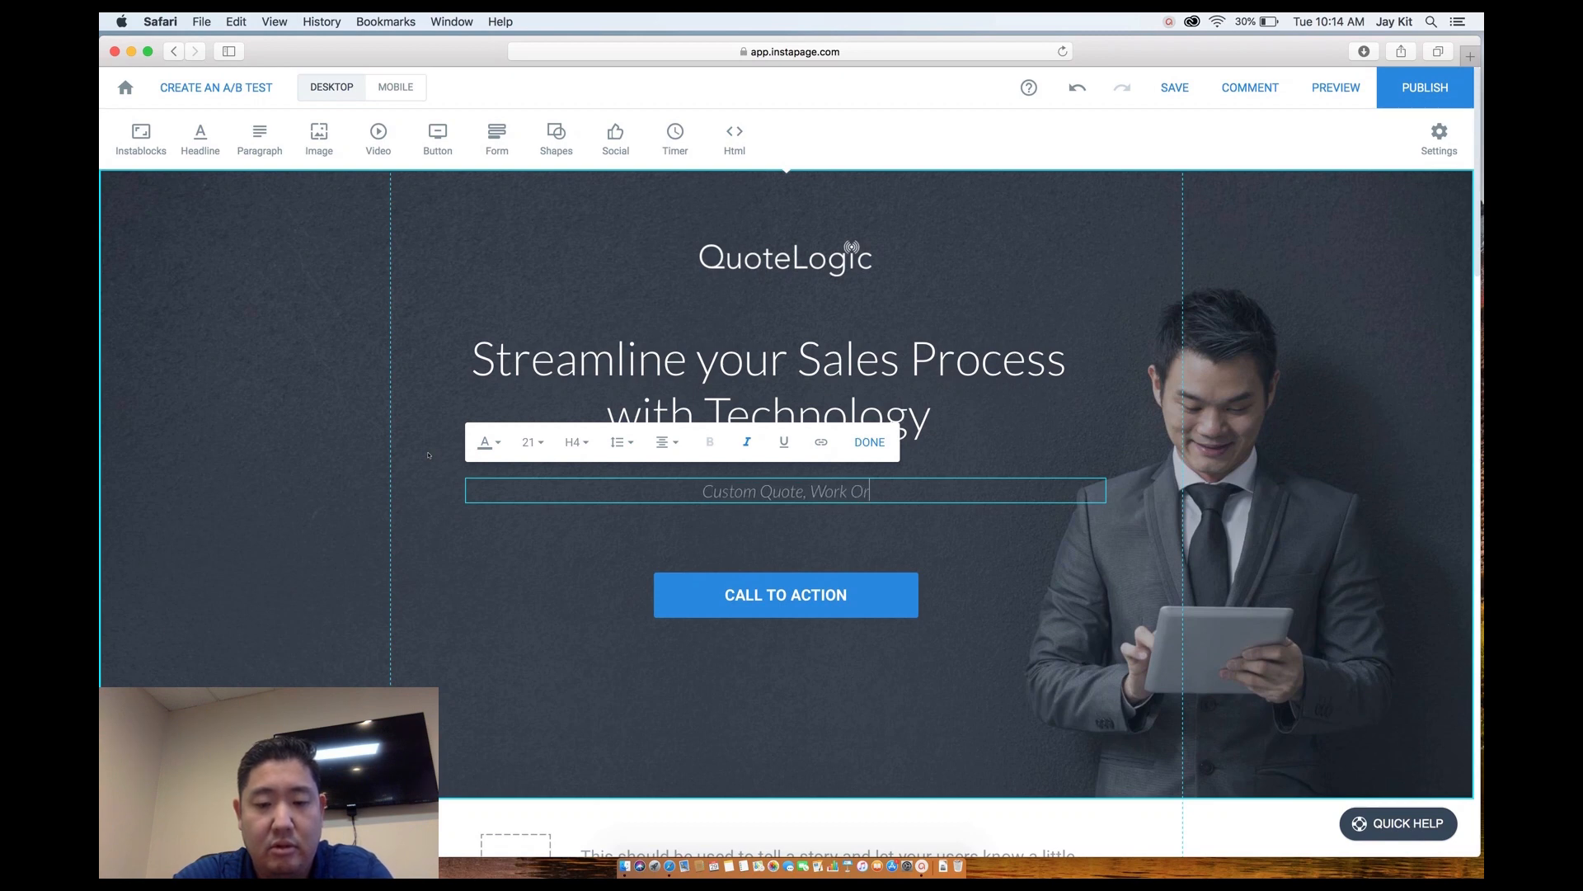
pyautogui.write('der, and')
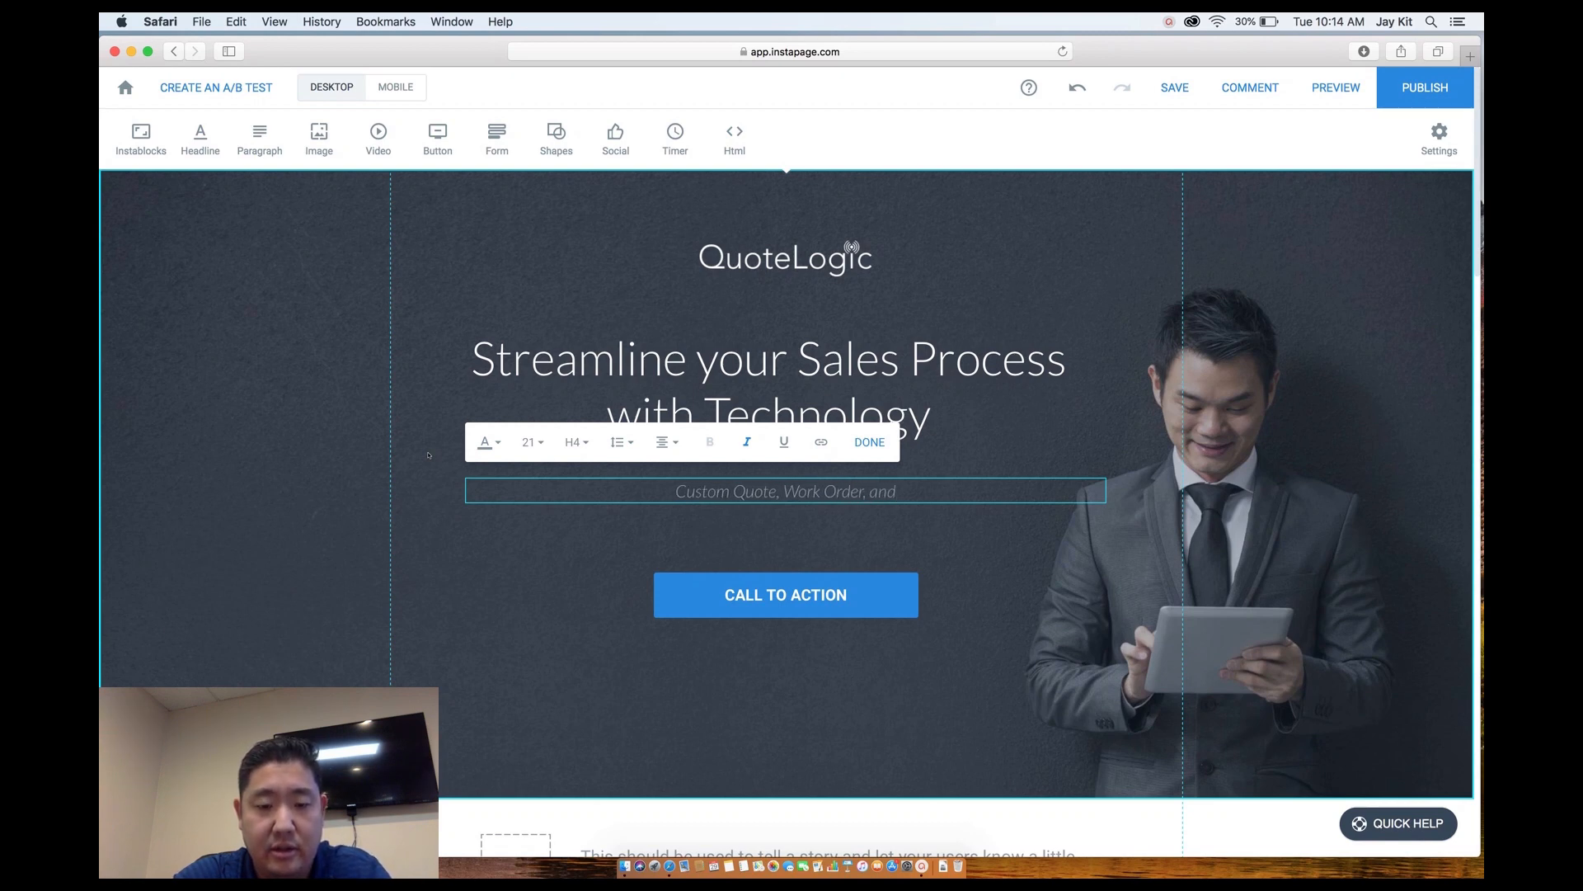
pyautogui.write(' Contract G')
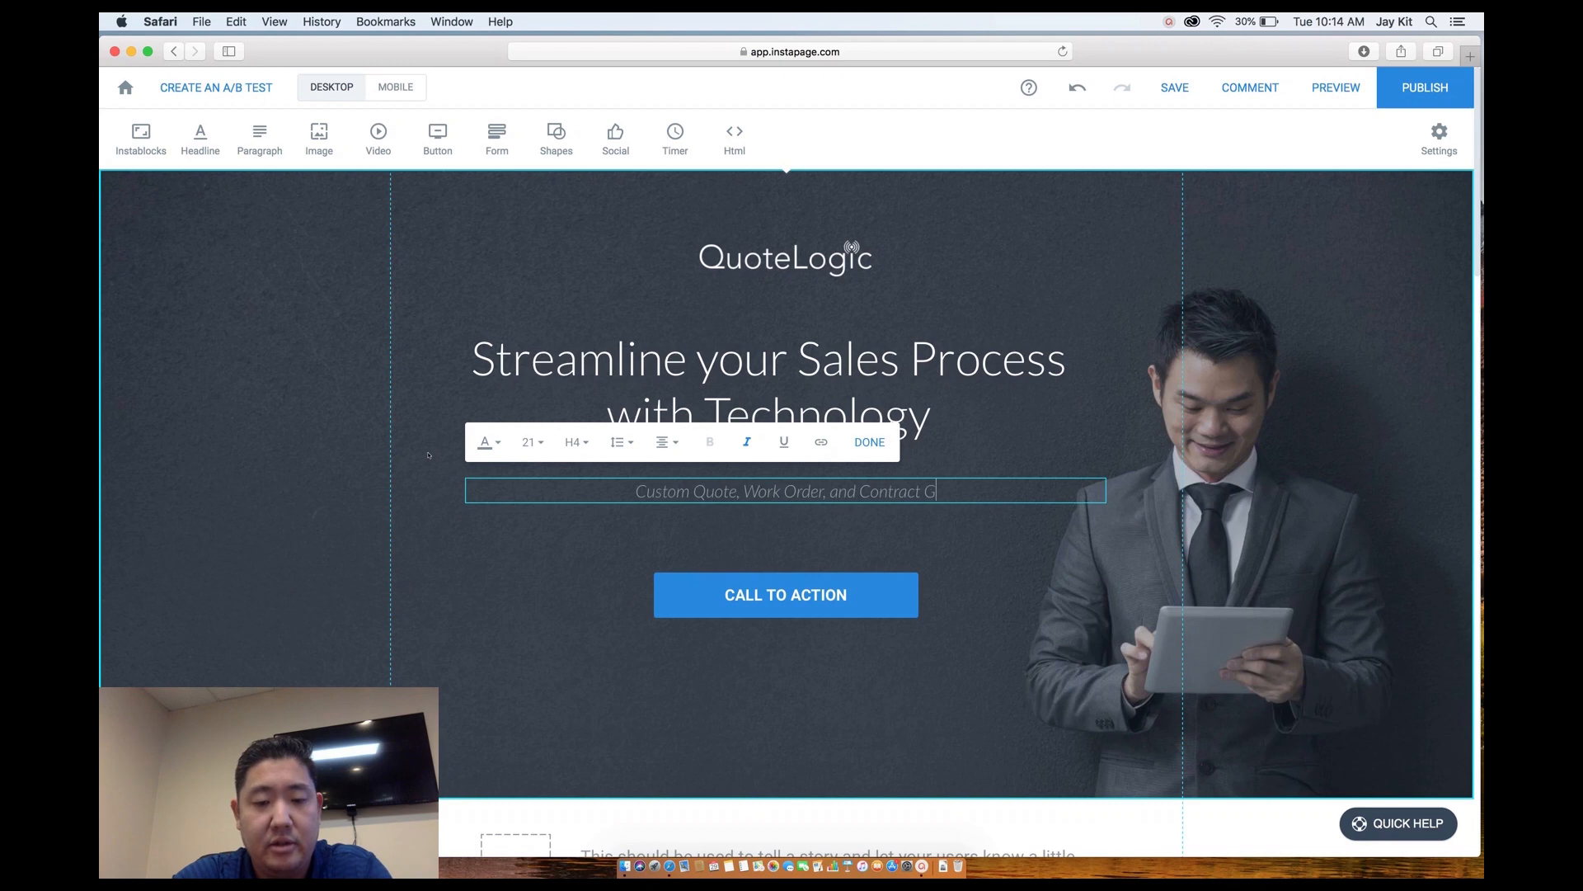
pyautogui.write('enerati')
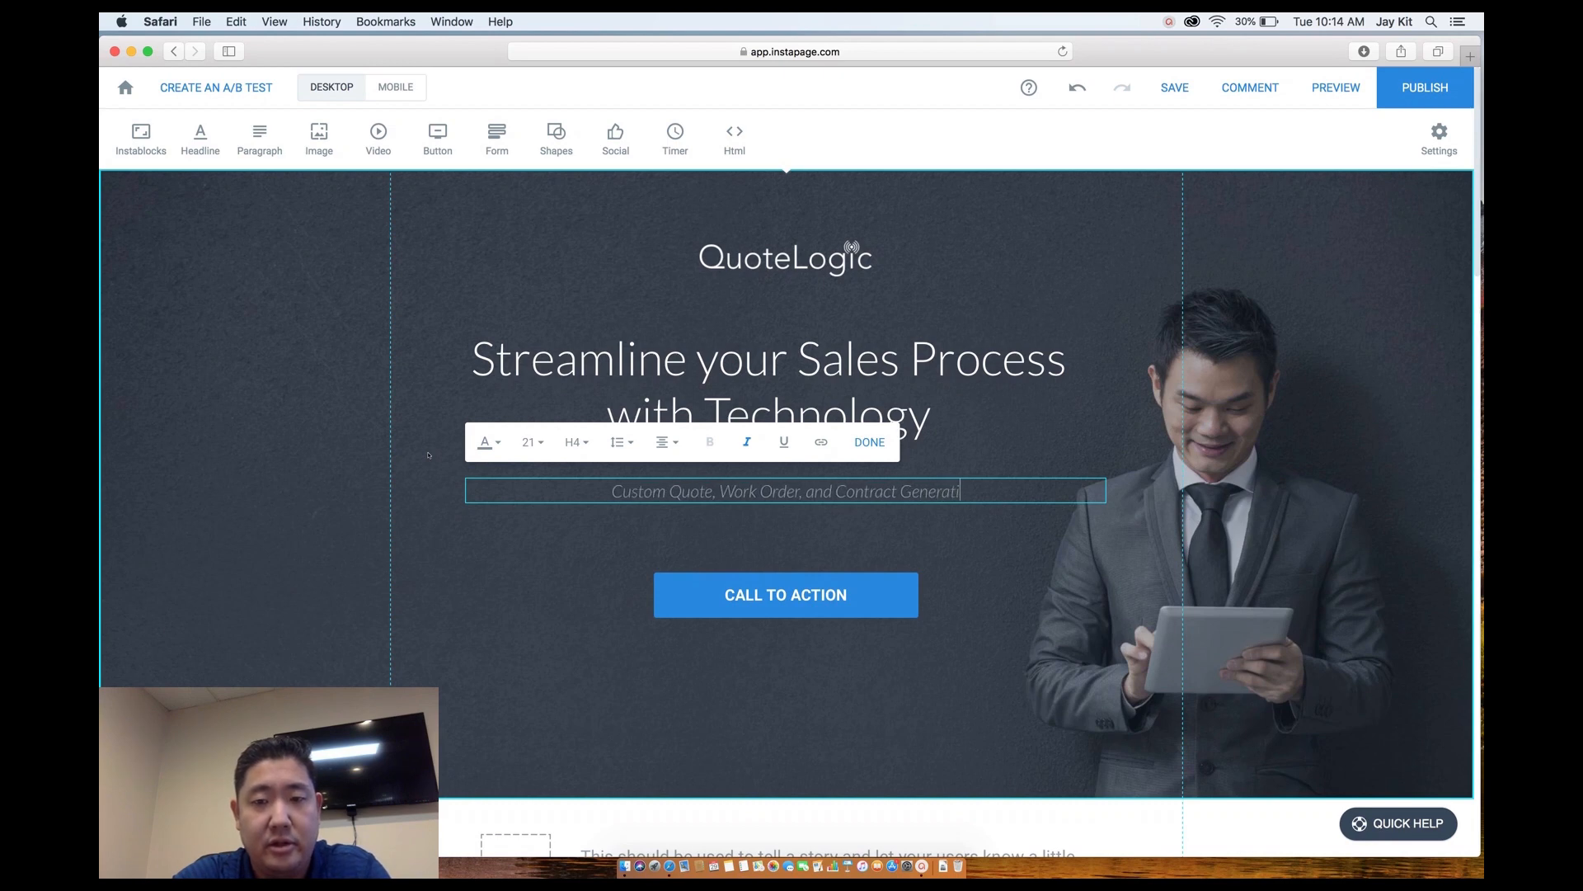
pyautogui.write('on at the ')
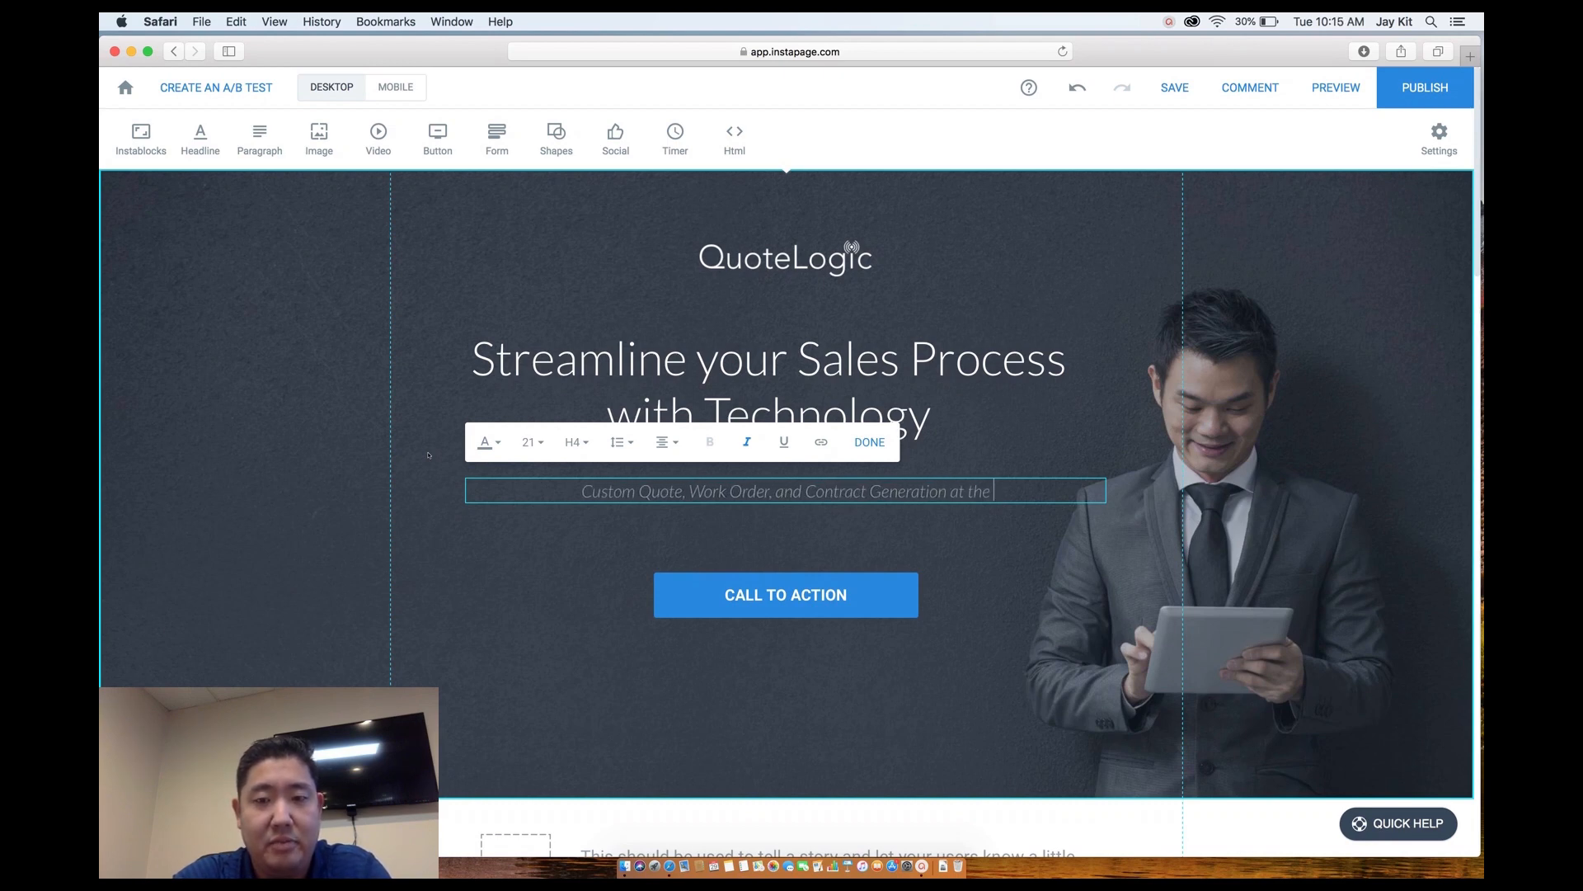
pyautogui.write('Speed of ')
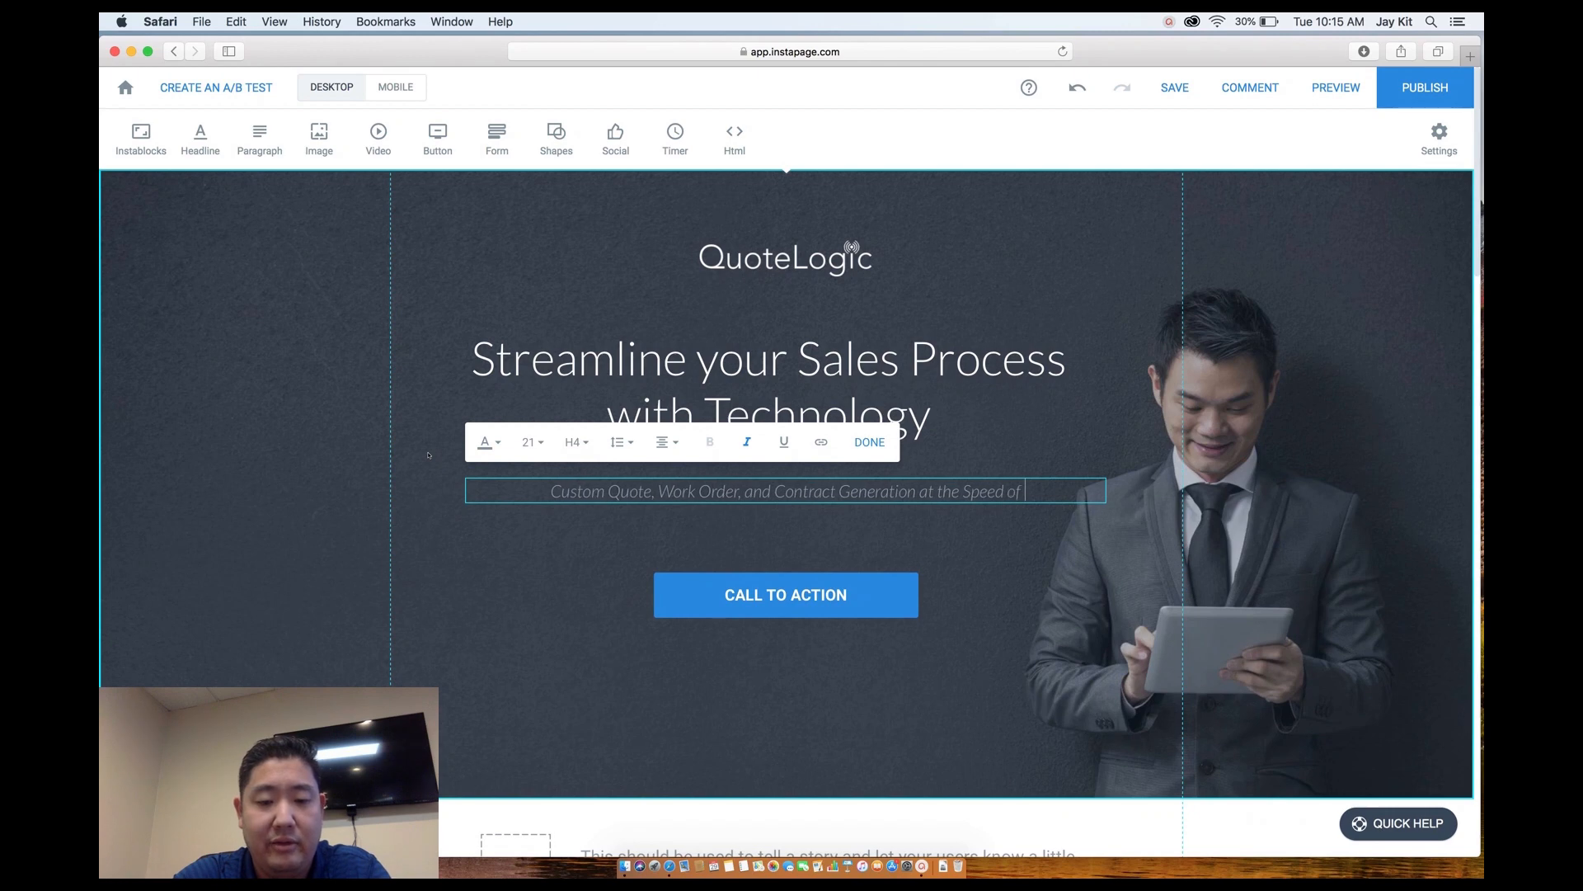
pyautogui.write('Light')
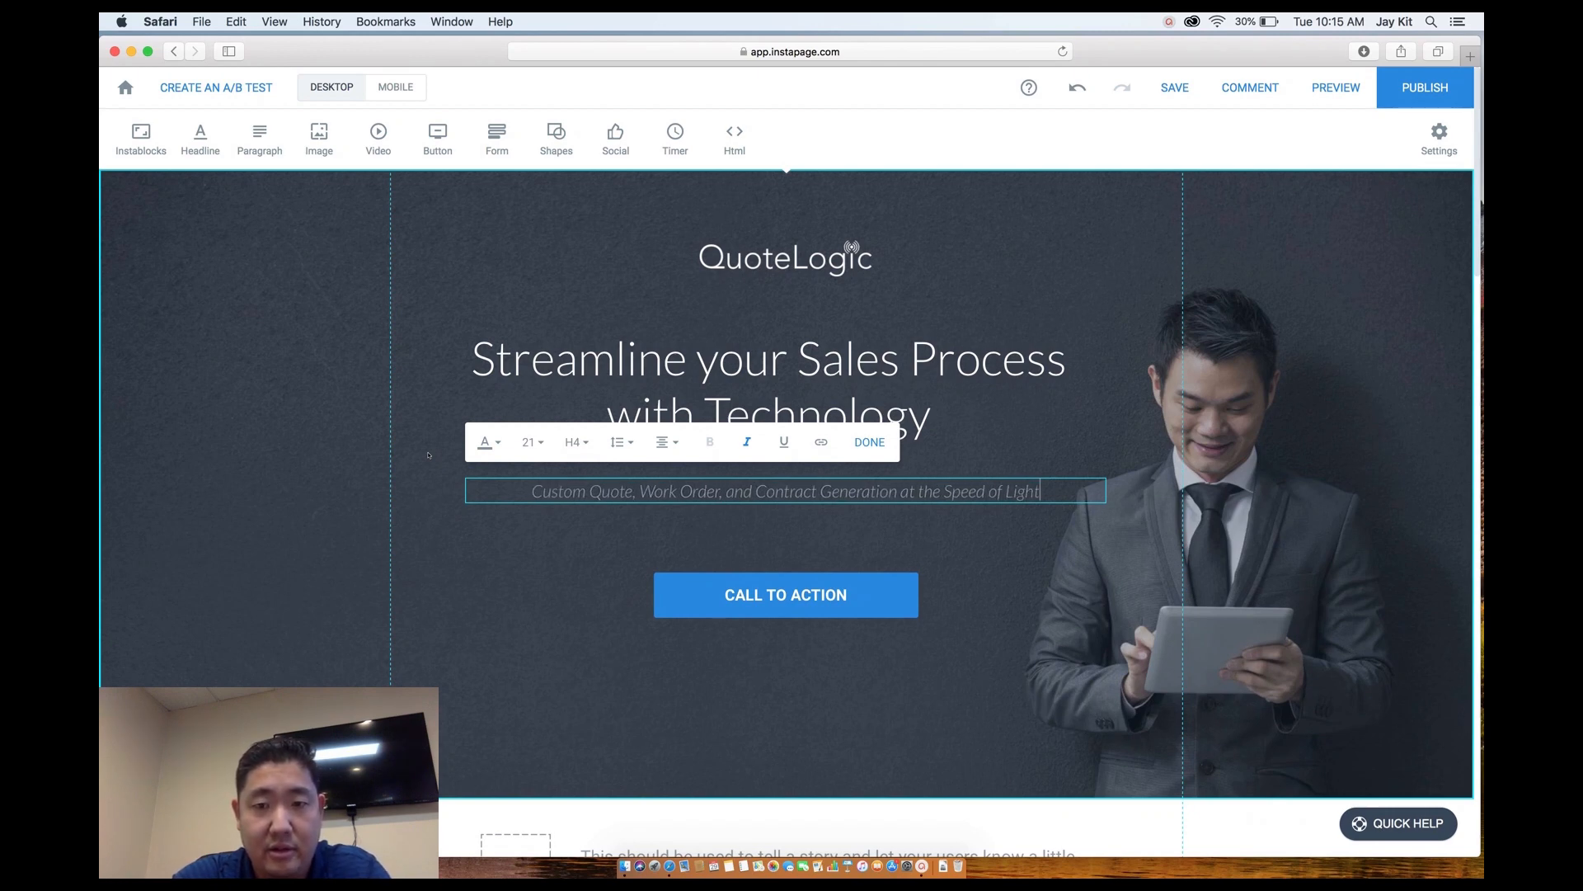
pyautogui.write('. S')
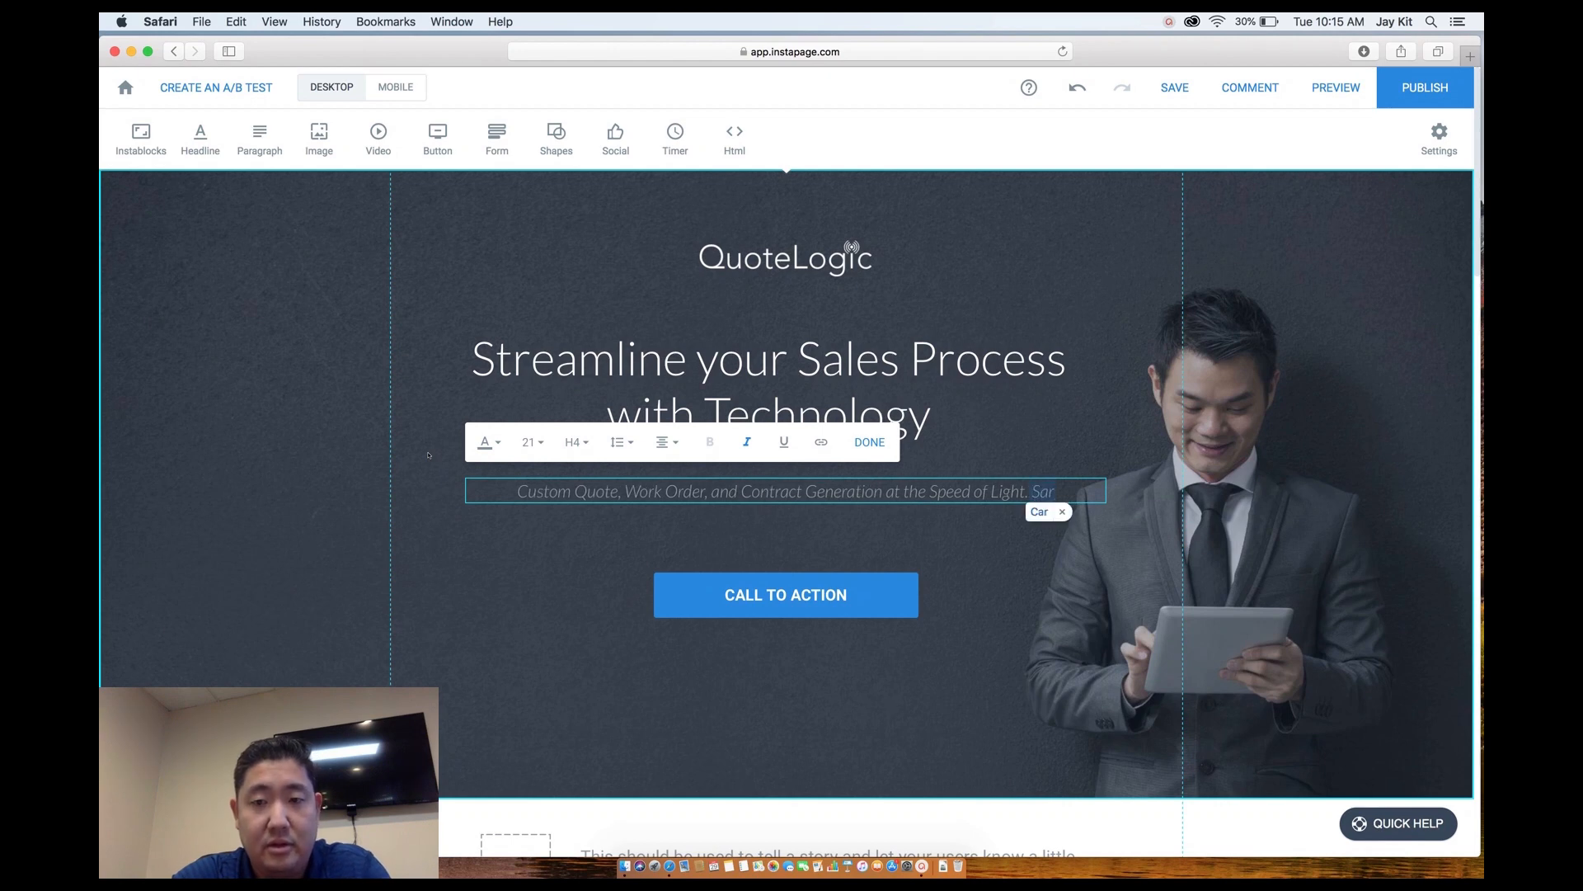
pyautogui.write('tartin')
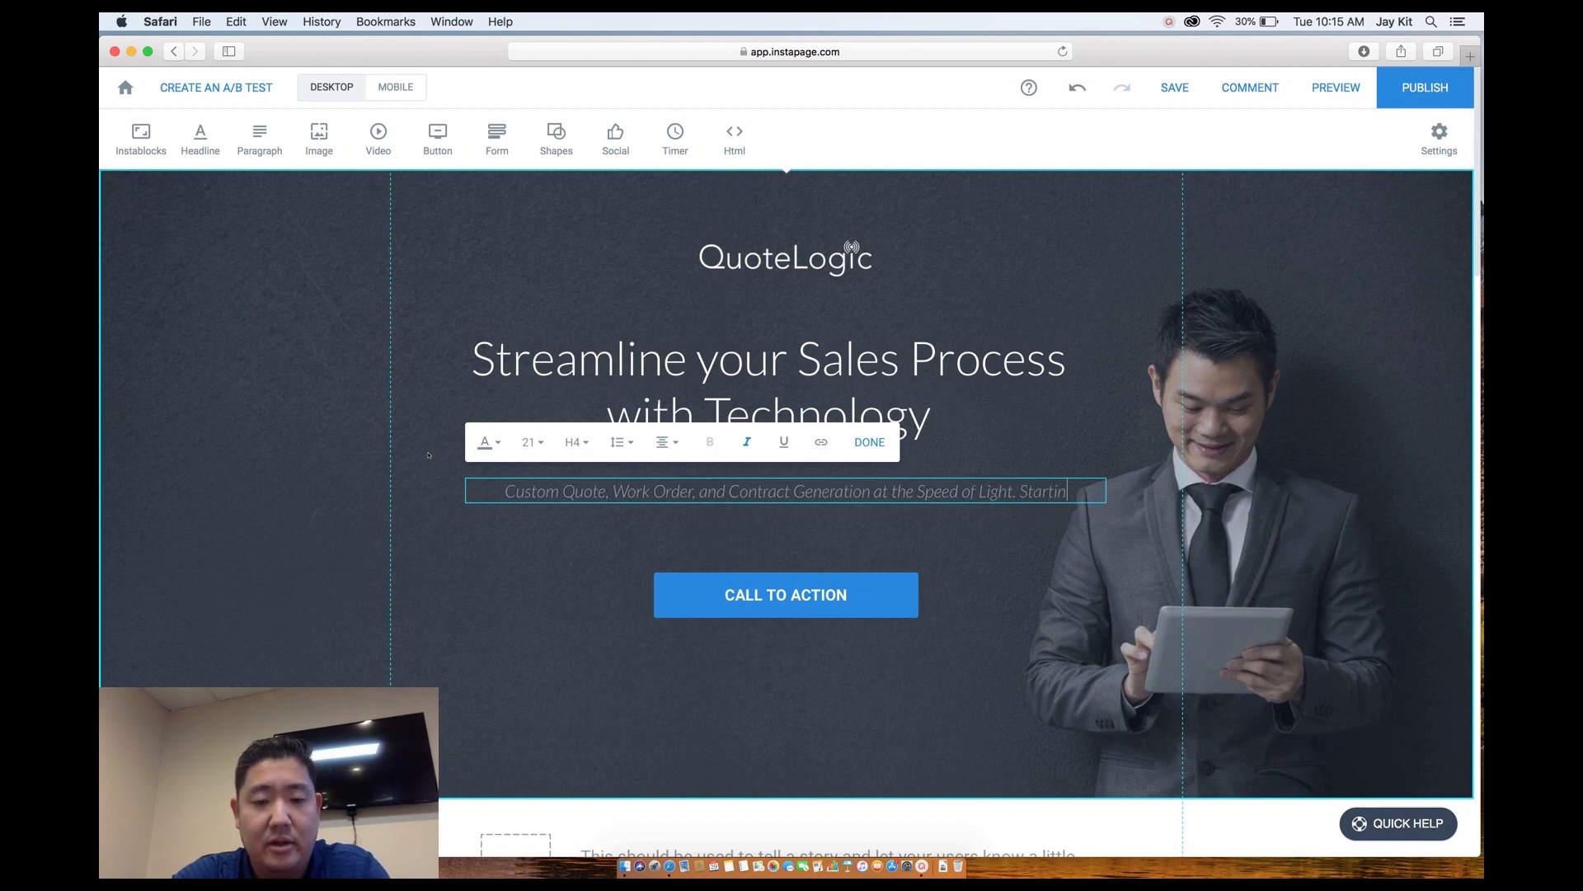
pyautogui.write('g at $99')
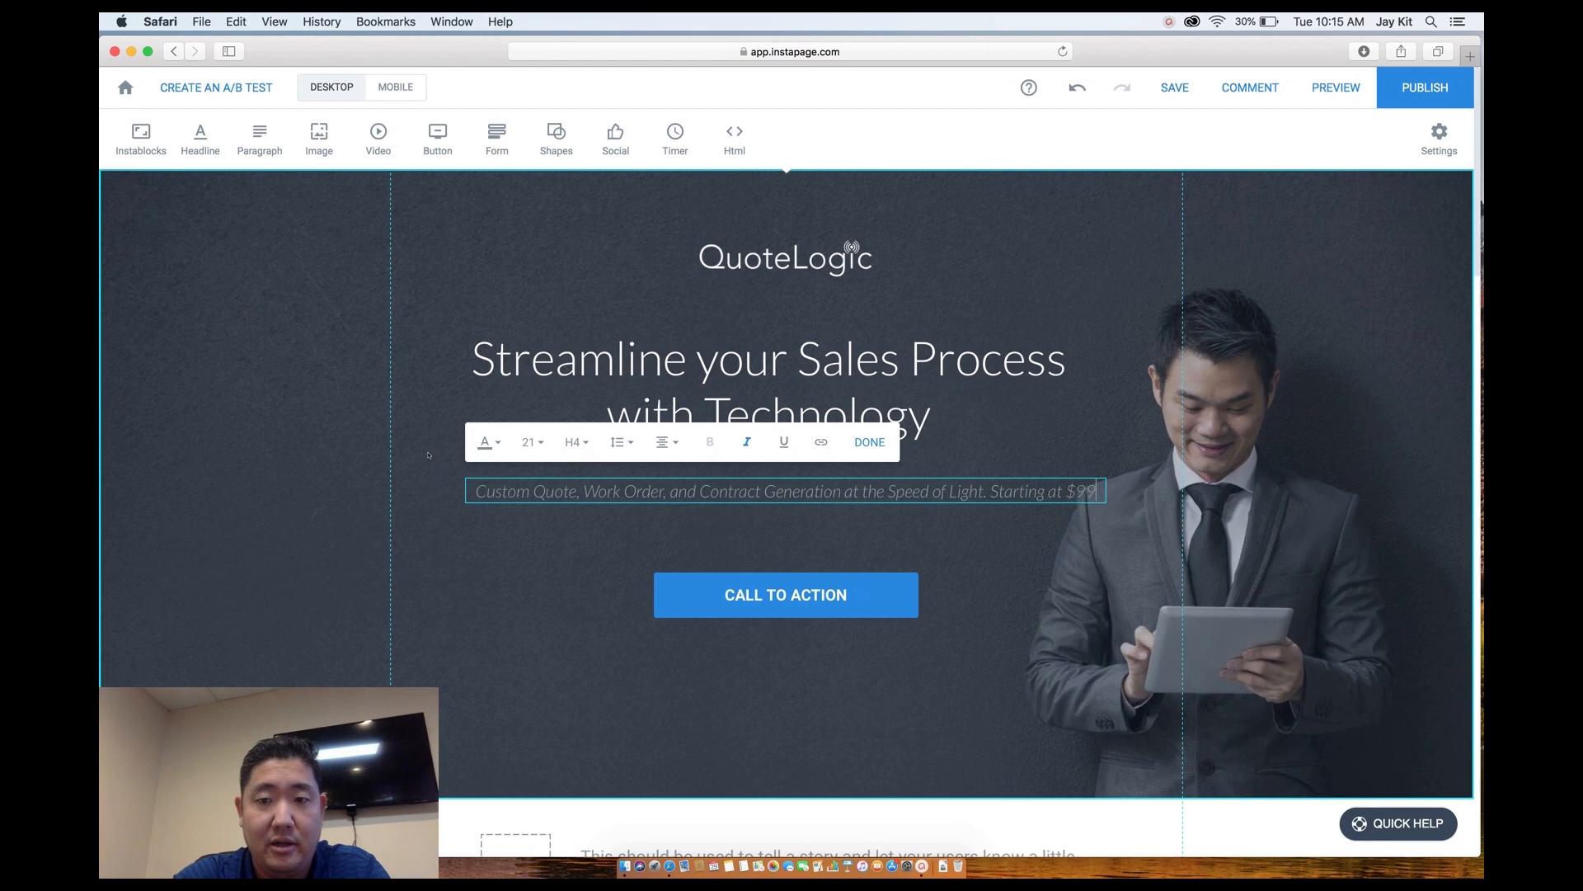
pyautogui.write('/')
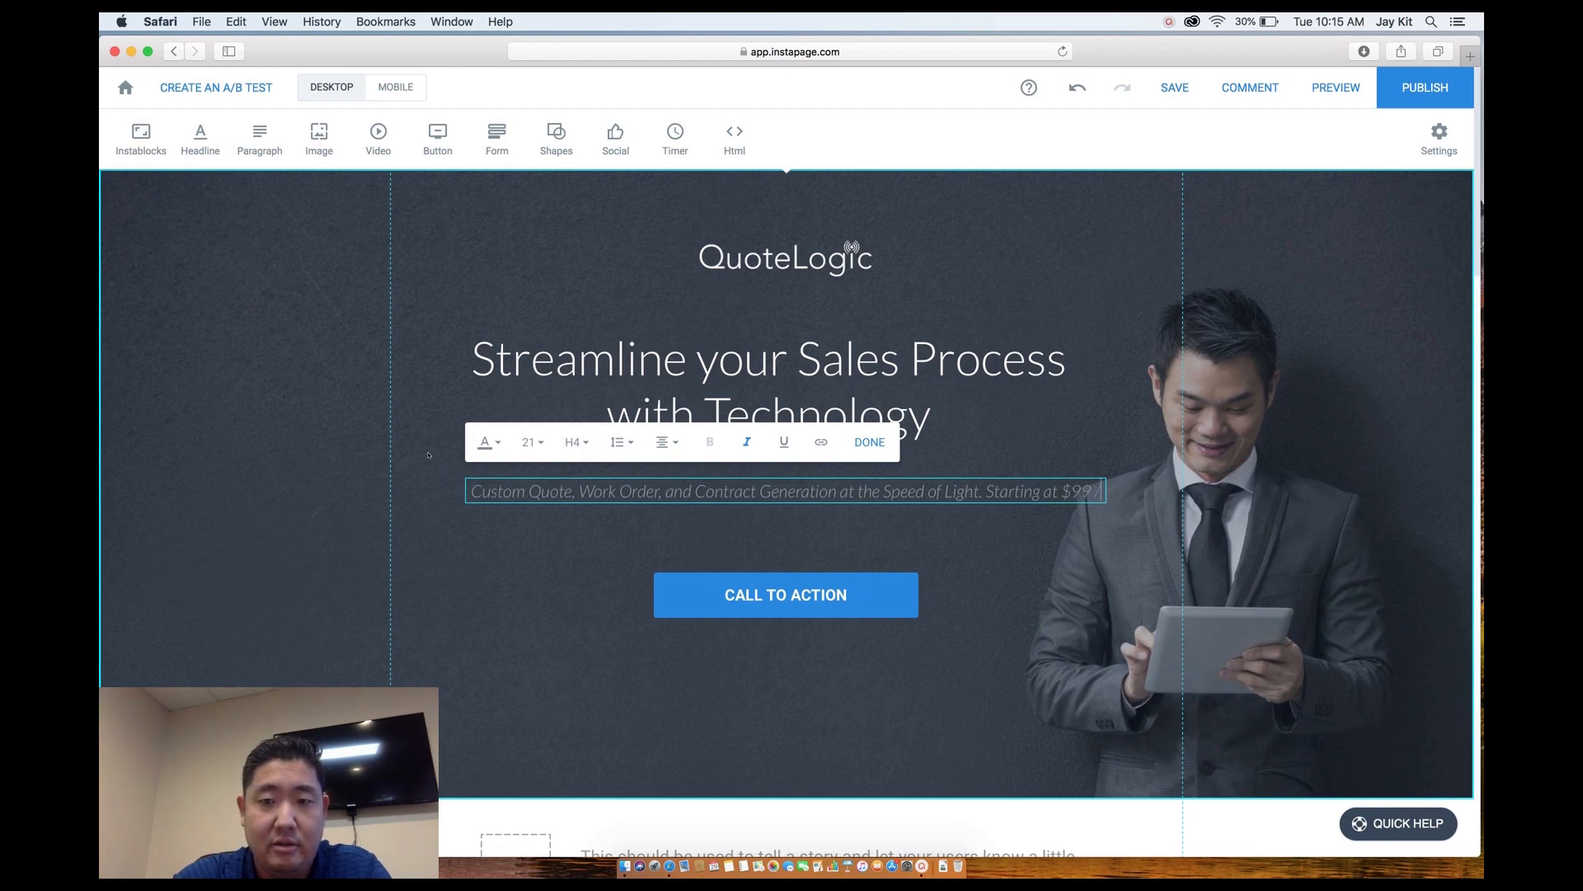
pyautogui.write('month.')
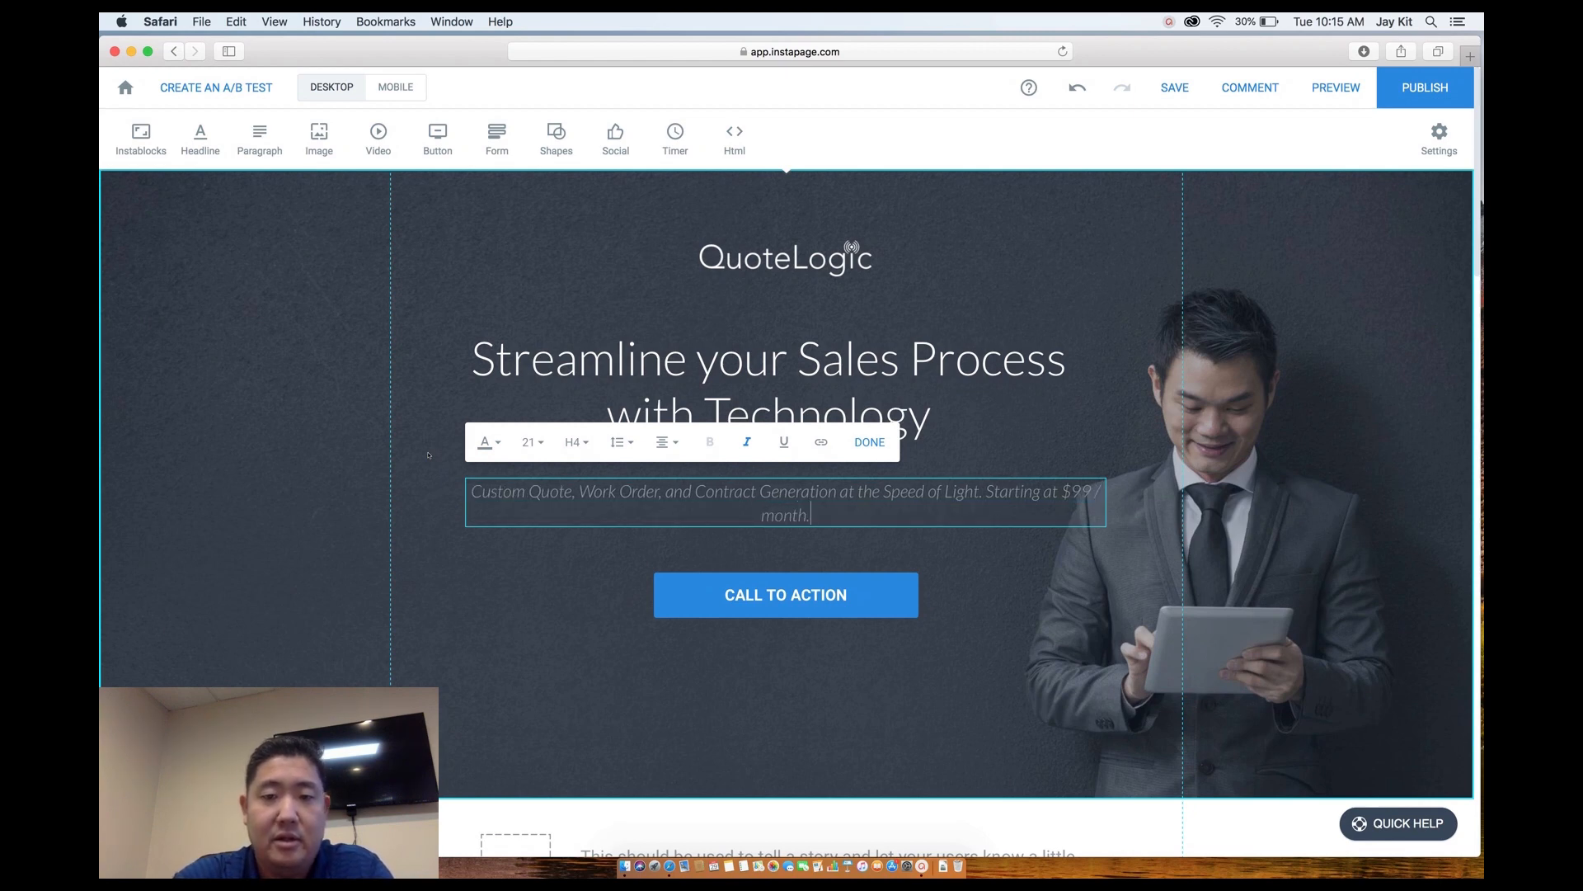
pyautogui.press('super+a')
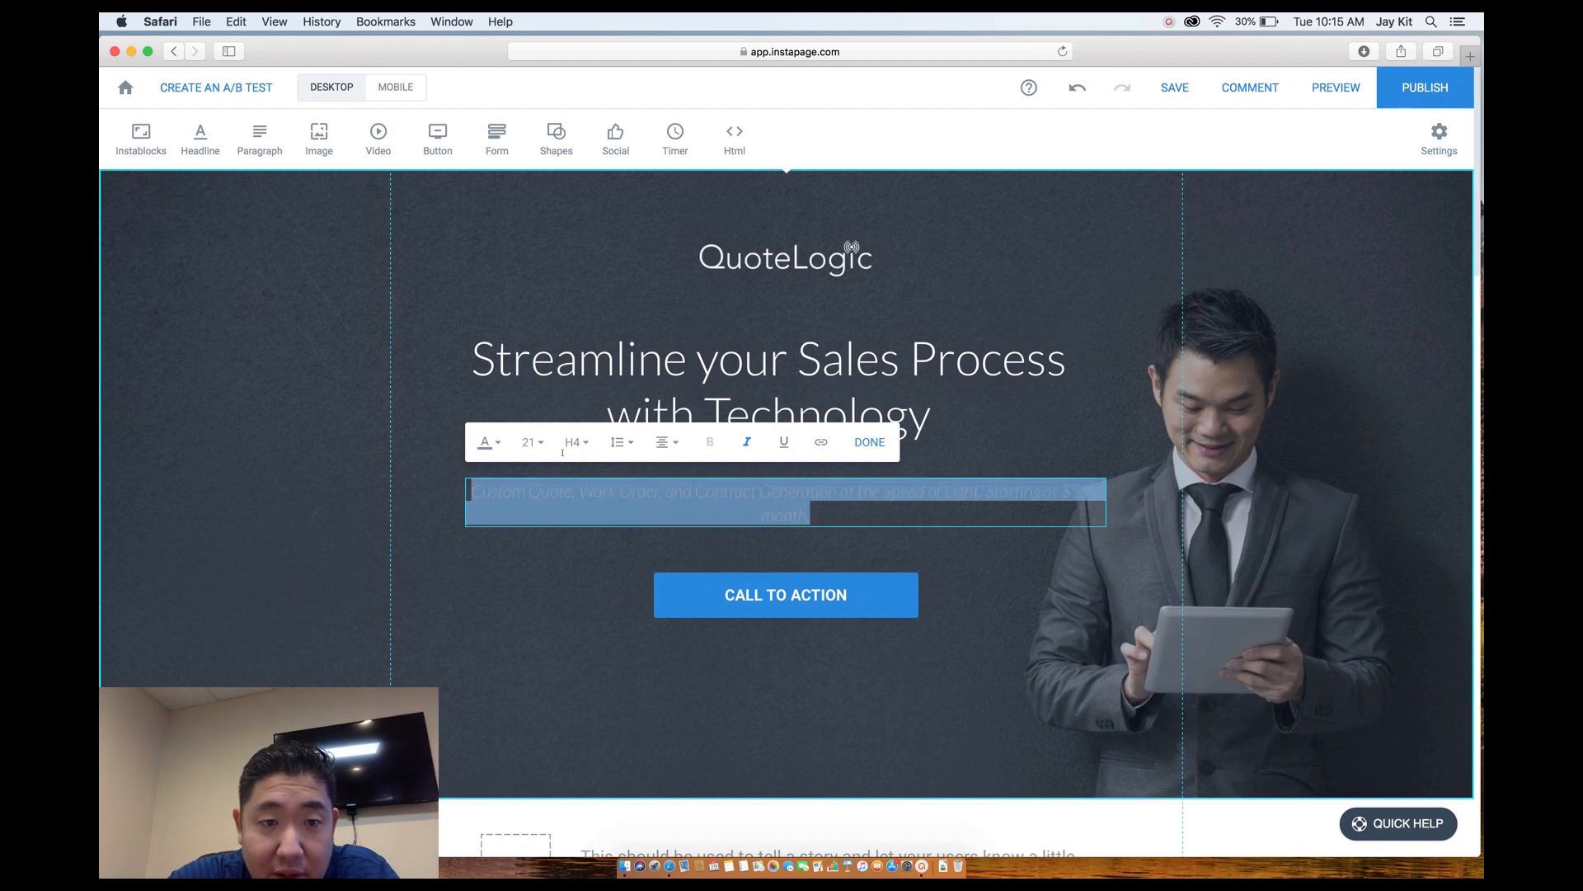
# Make the subheadline upright instead of italic, at font size 28.
pyautogui.click(494, 442)
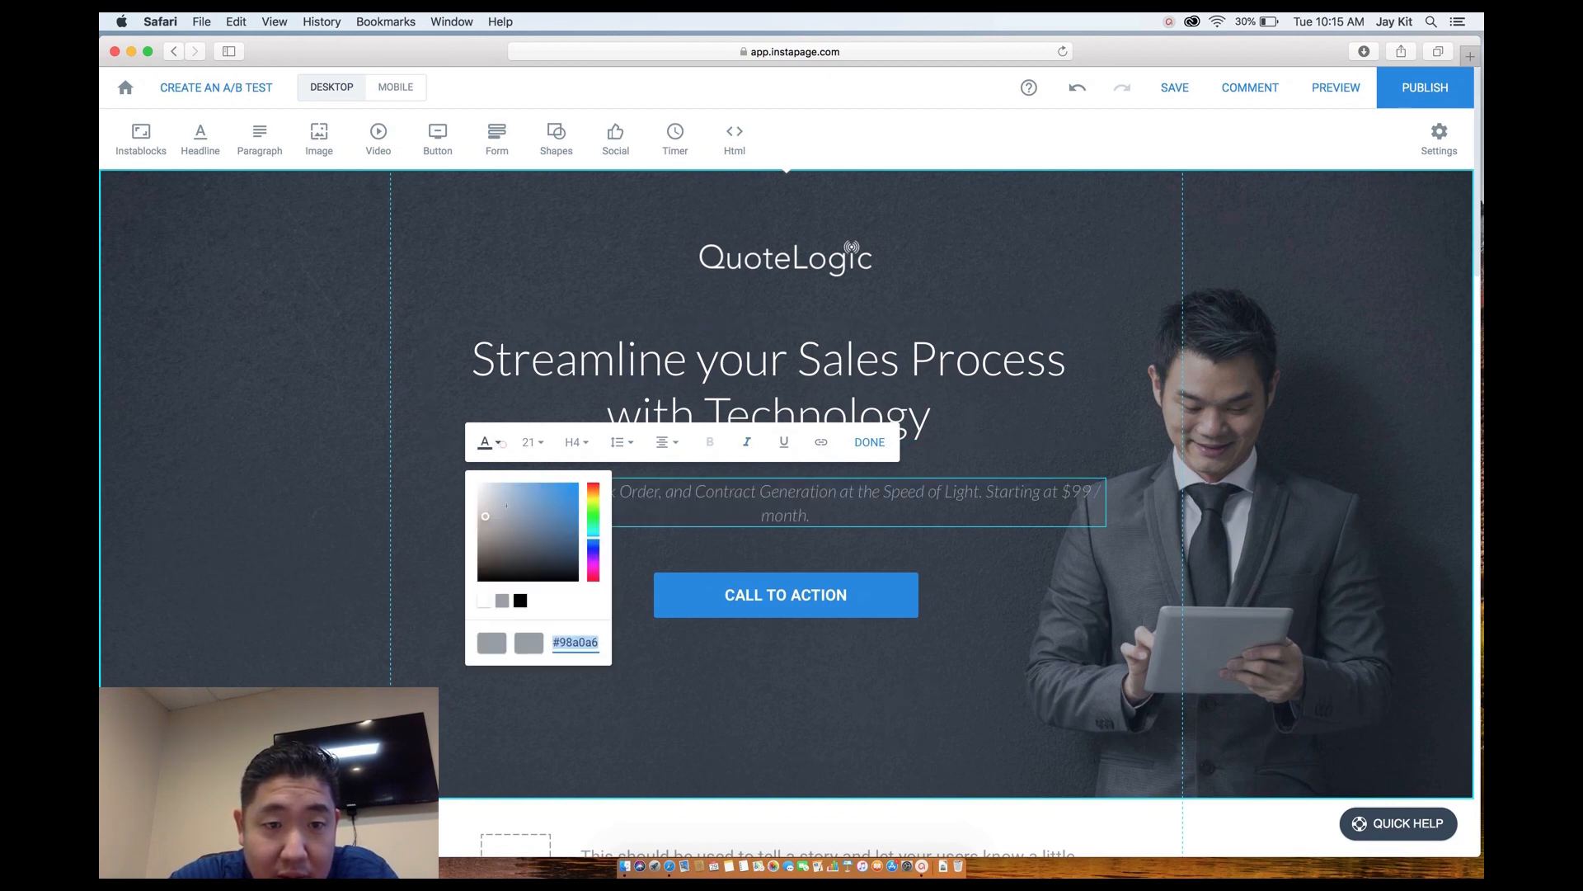
pyautogui.click(746, 442)
pyautogui.moveTo(834, 517); pyautogui.dragTo(469, 488)
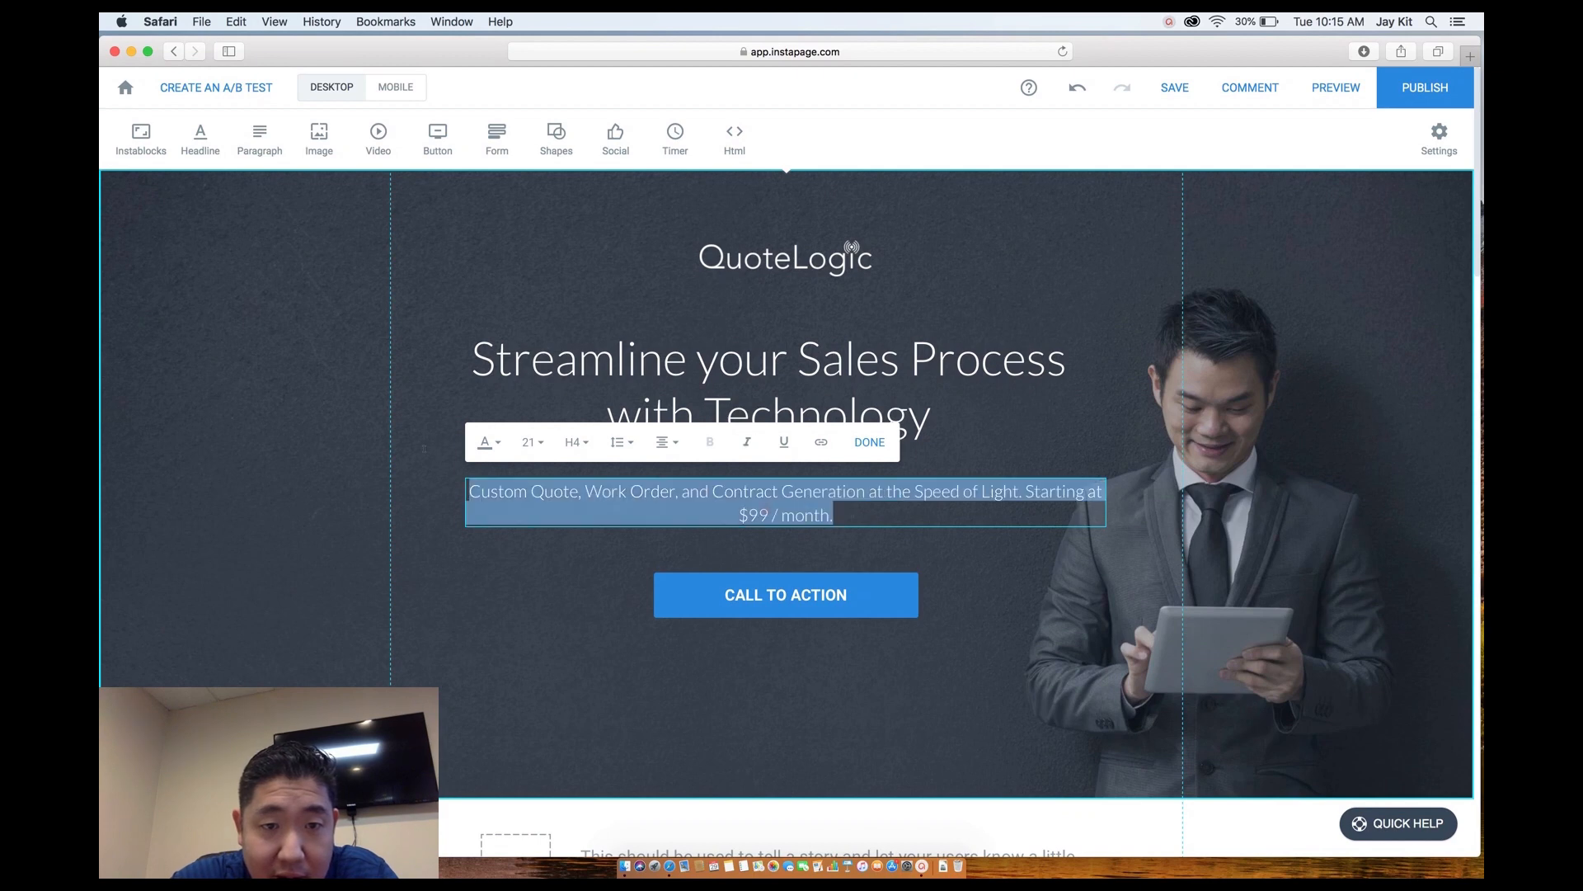
pyautogui.click(536, 443)
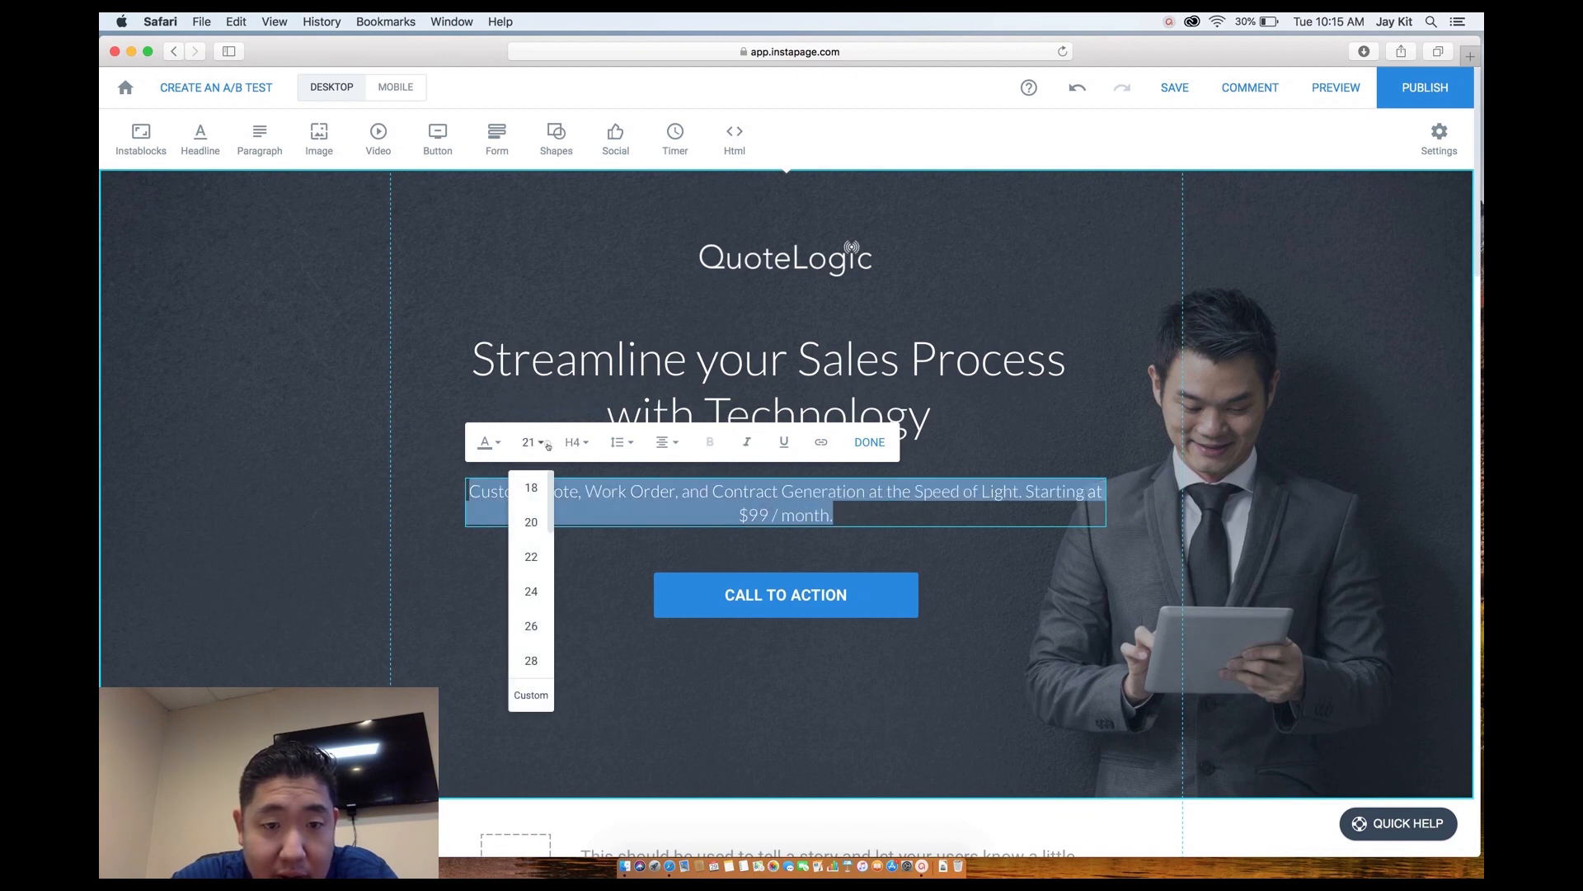
pyautogui.click(531, 641)
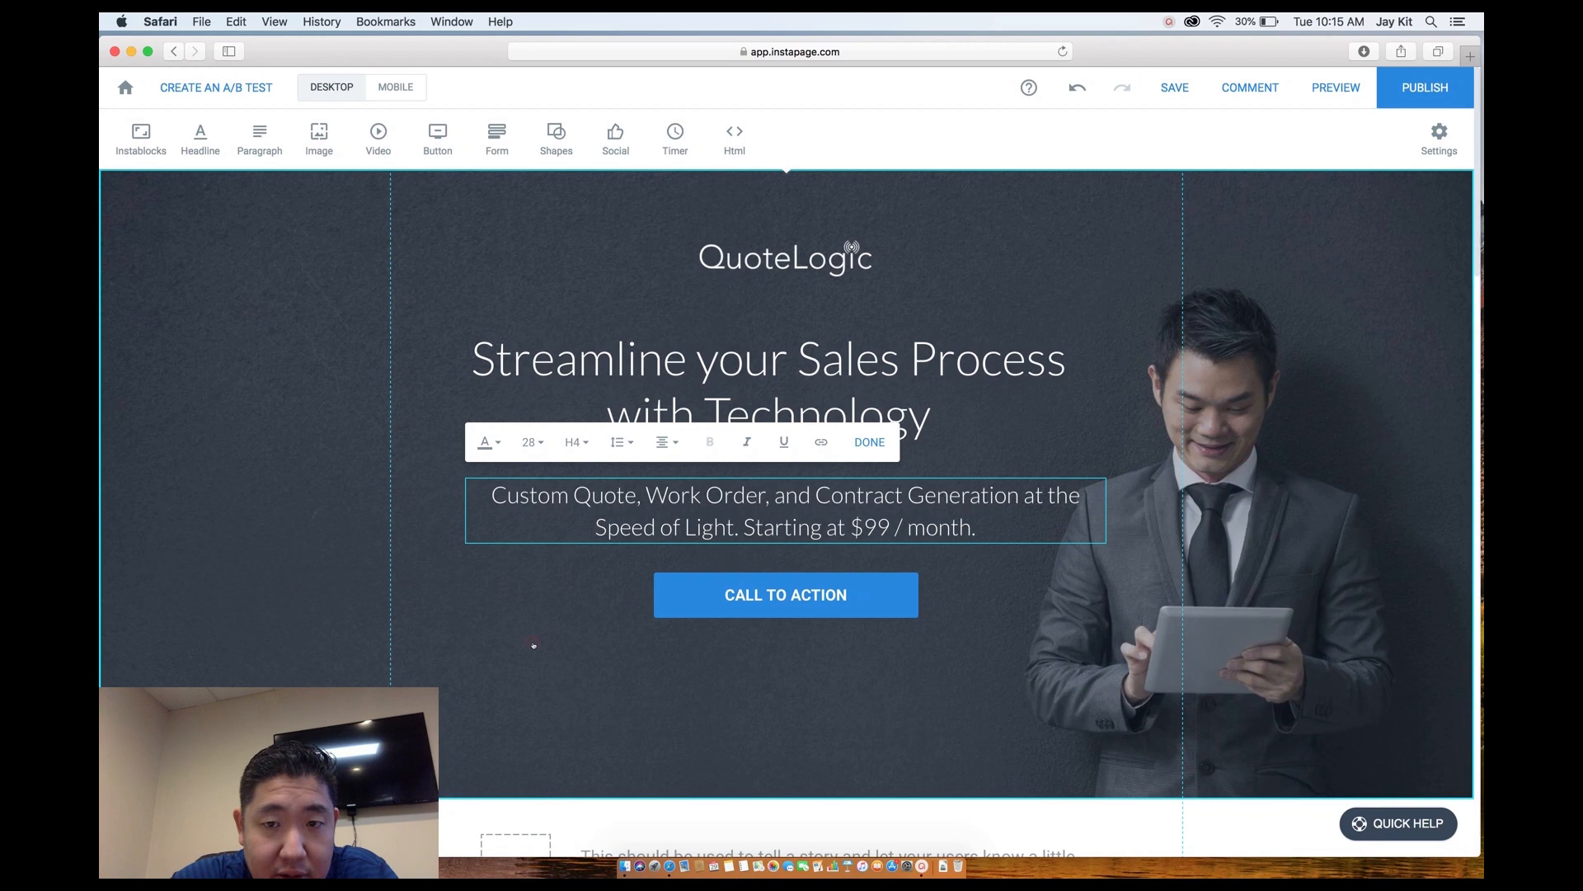
pyautogui.click(647, 656)
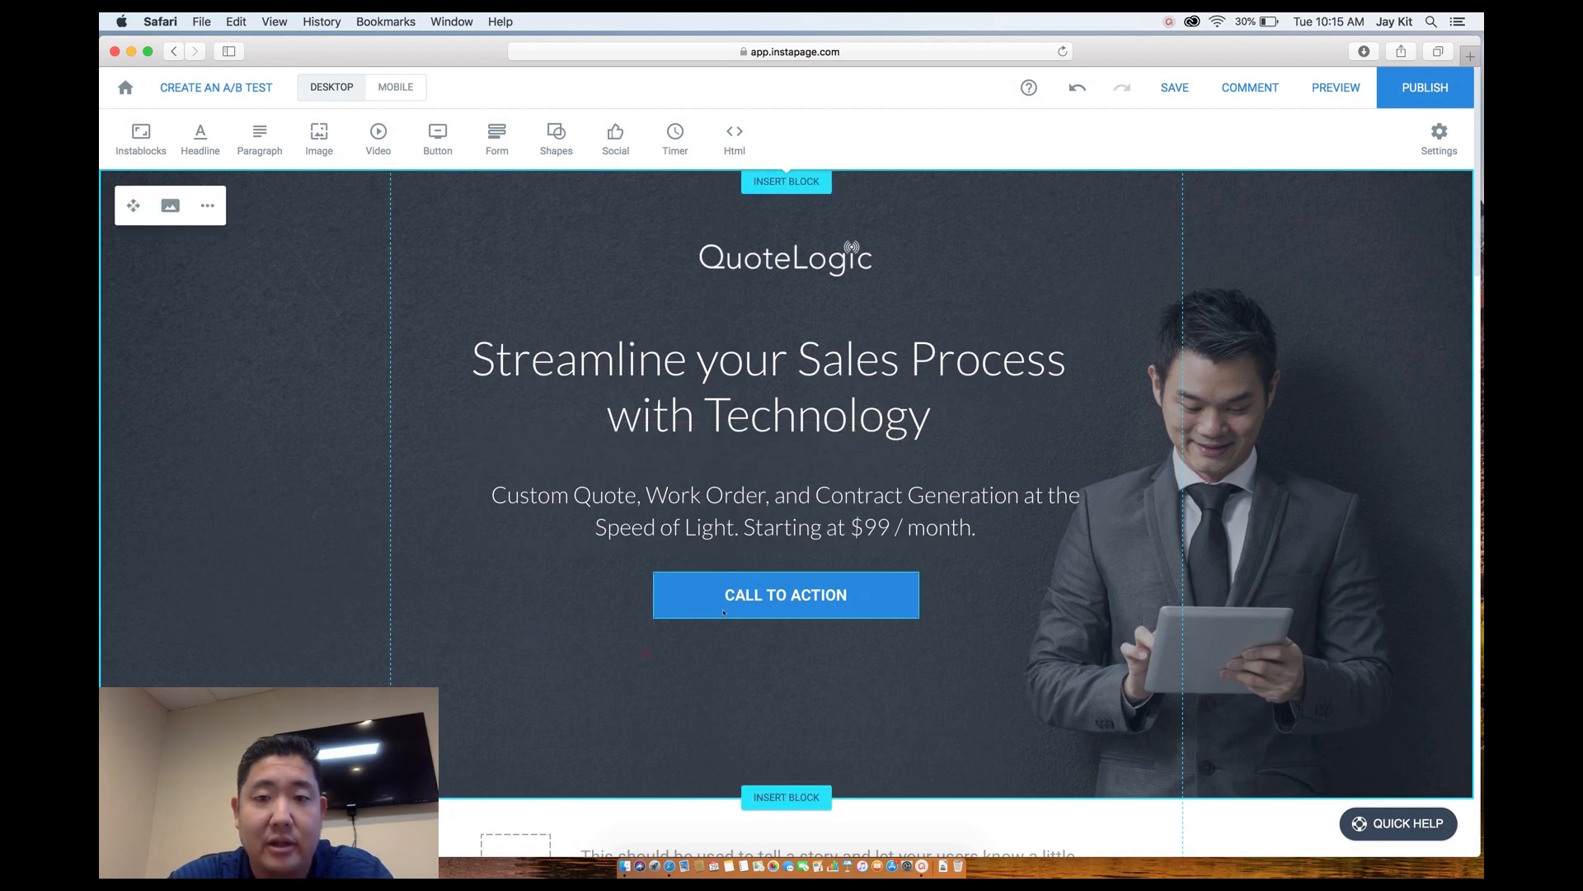
# Underline the phrase 'Speed of Light' in the subheadline.
pyautogui.click(666, 529)
pyautogui.click(667, 529)
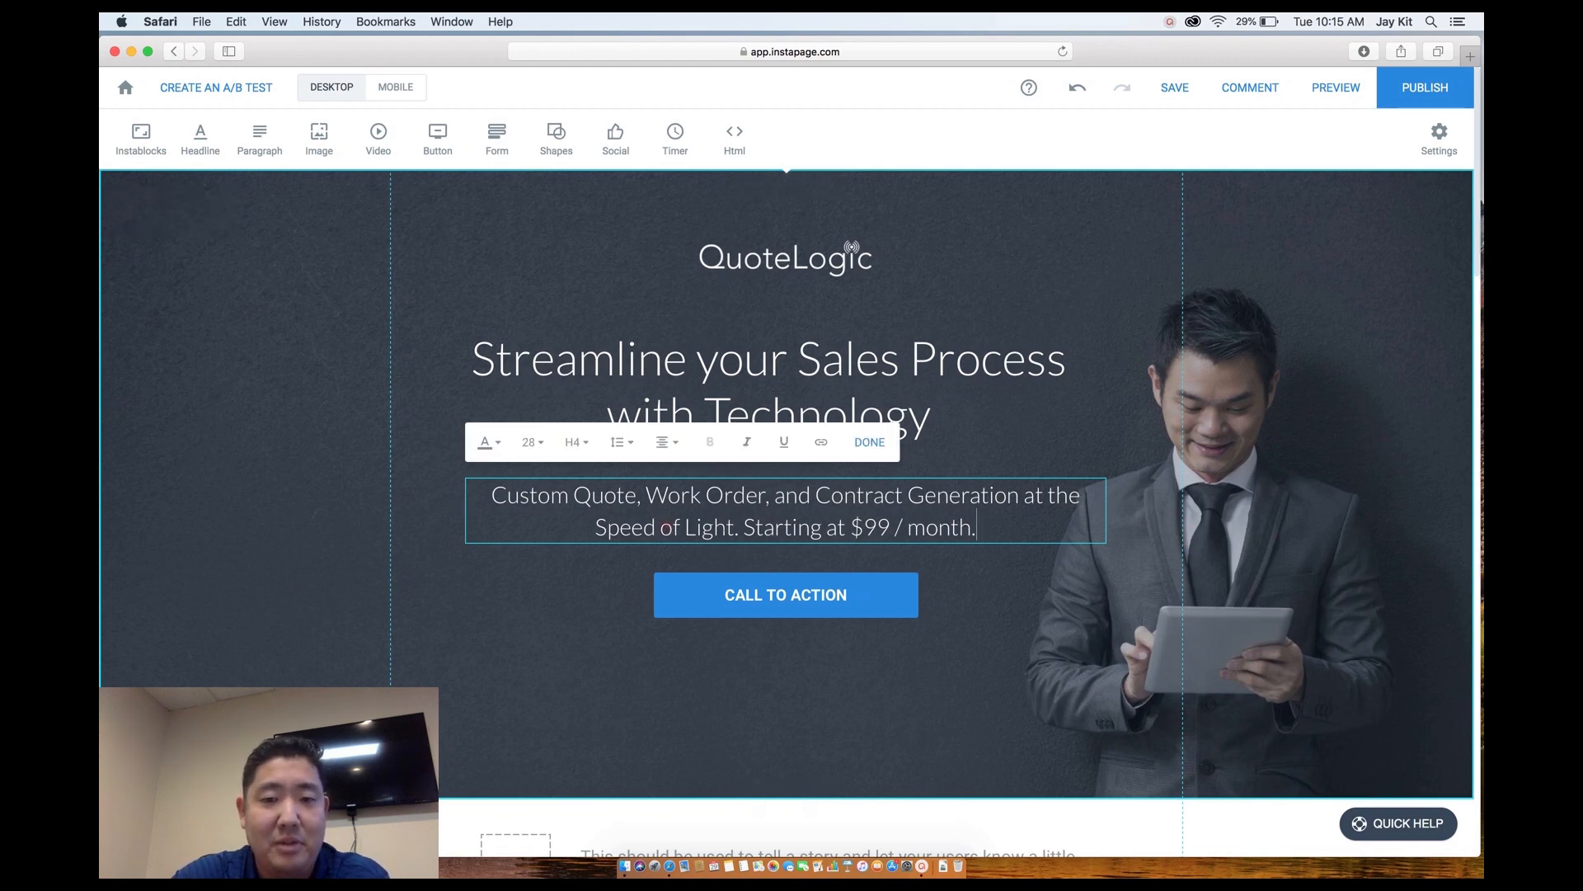
pyautogui.moveTo(736, 528); pyautogui.dragTo(596, 528)
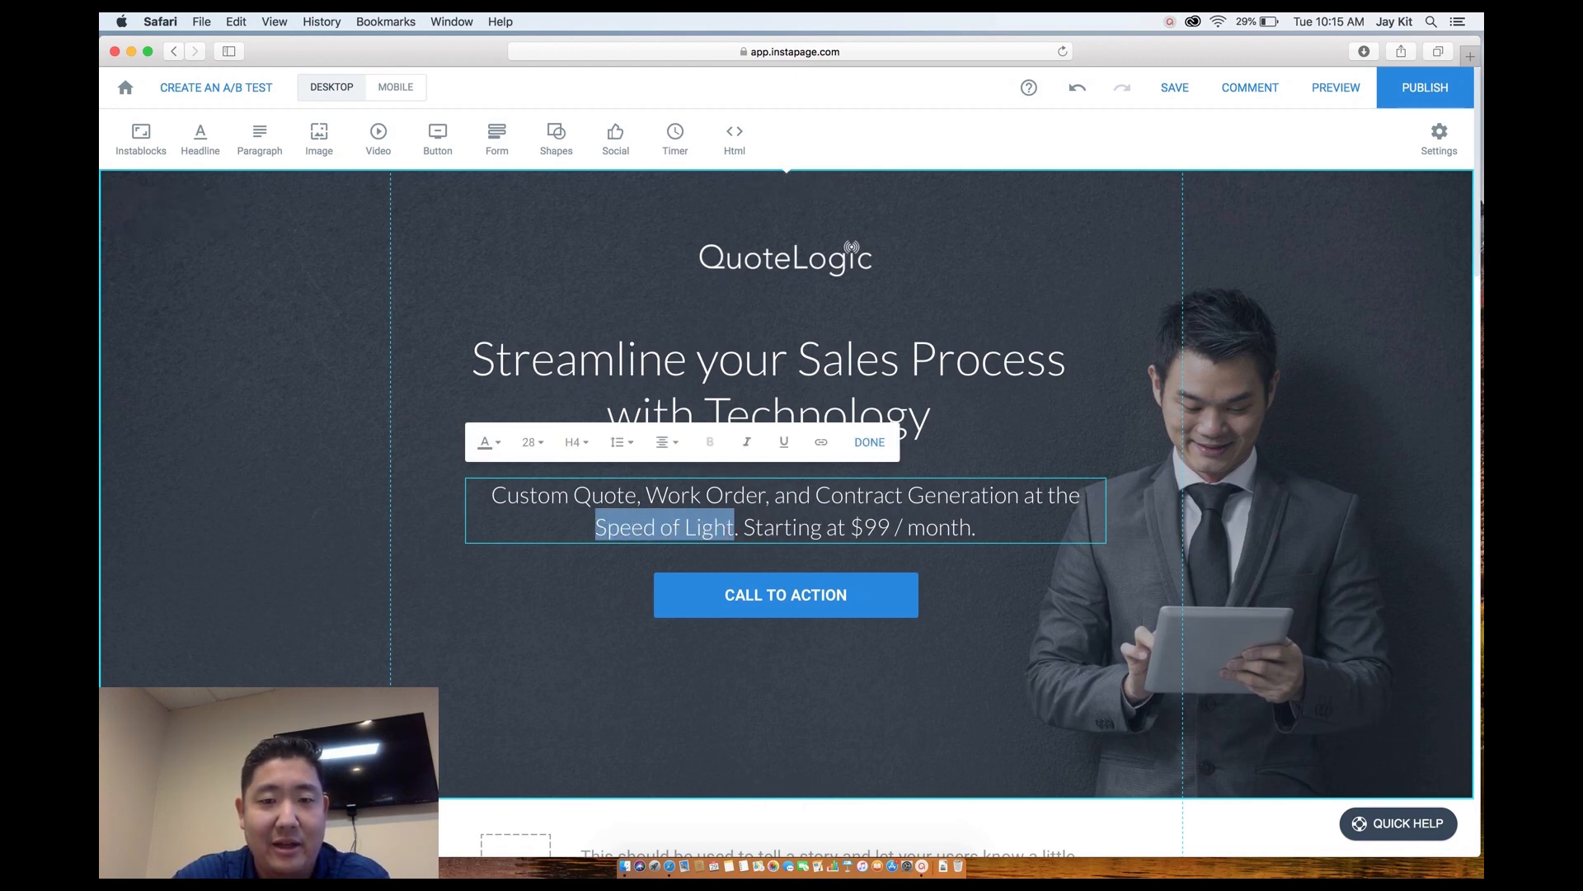
pyautogui.click(784, 442)
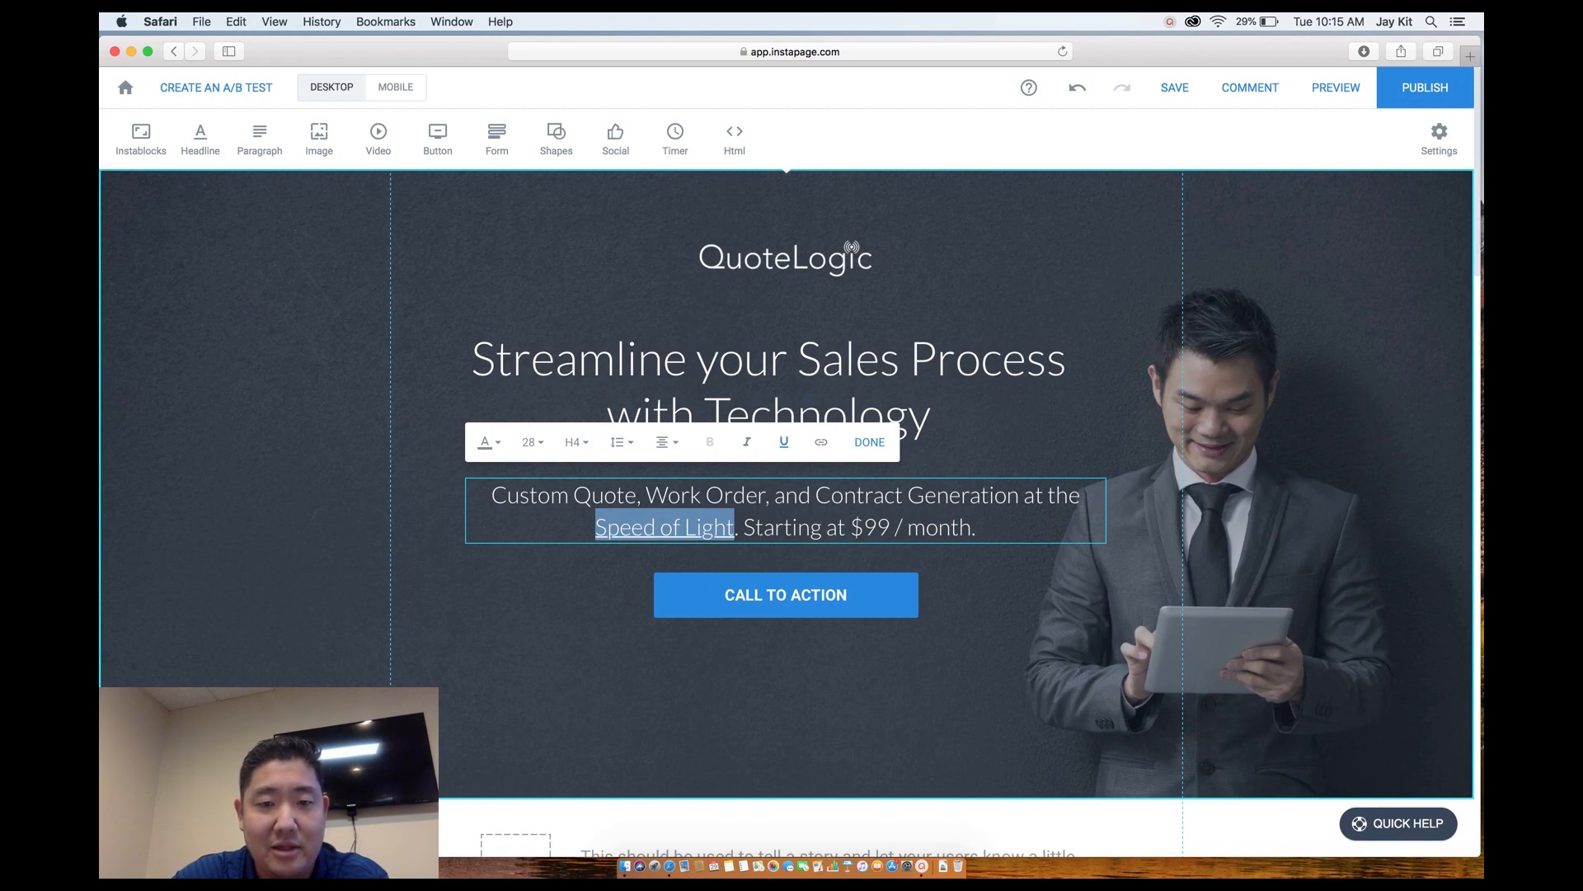
pyautogui.click(744, 526)
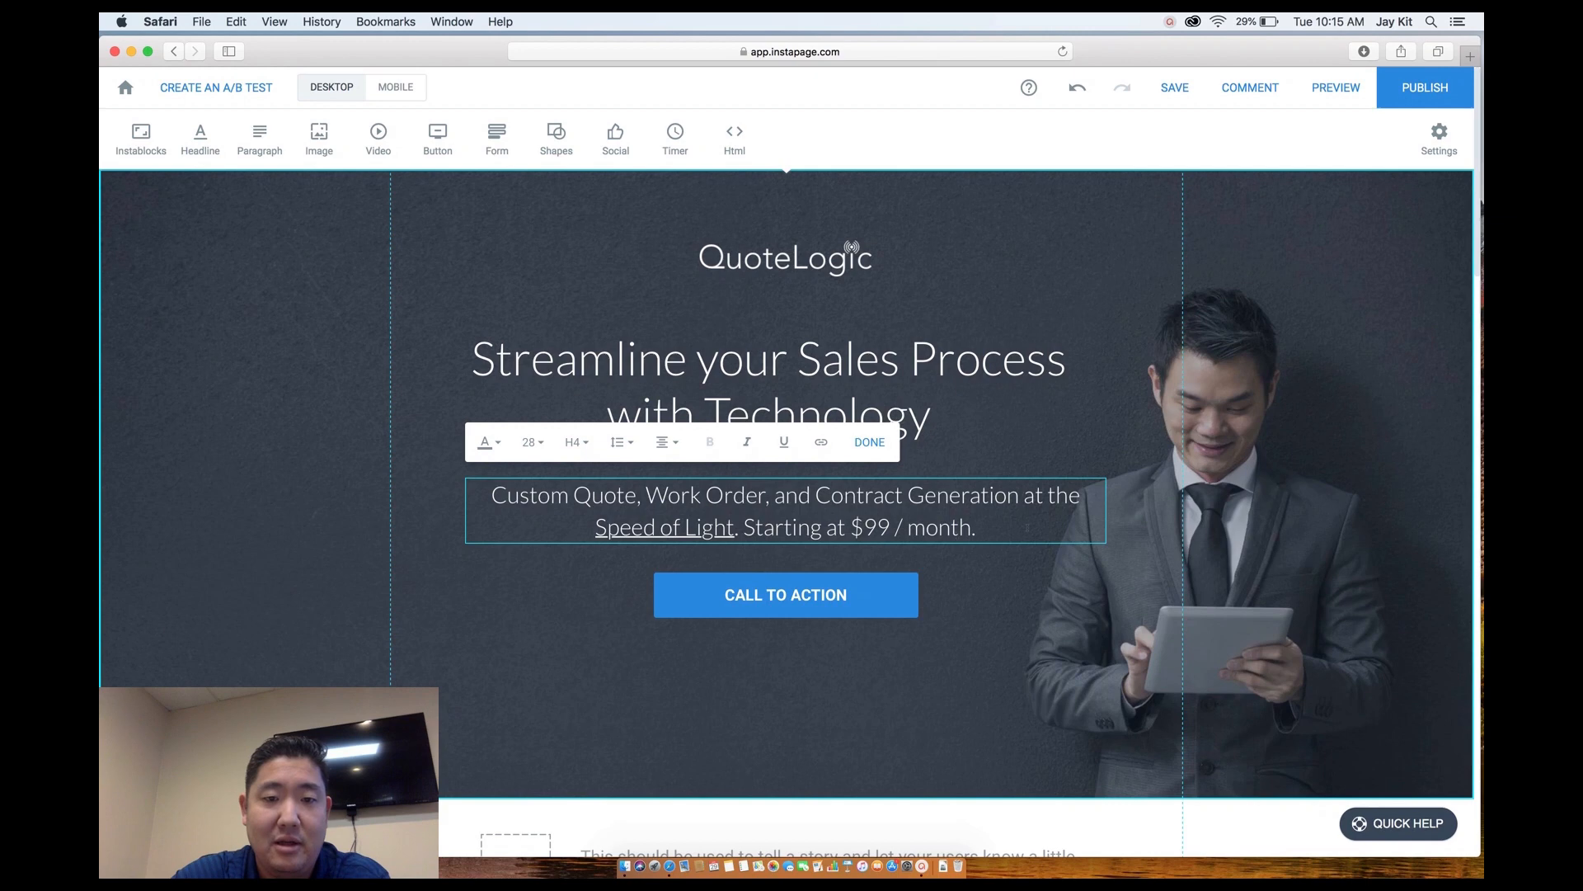
pyautogui.click(986, 603)
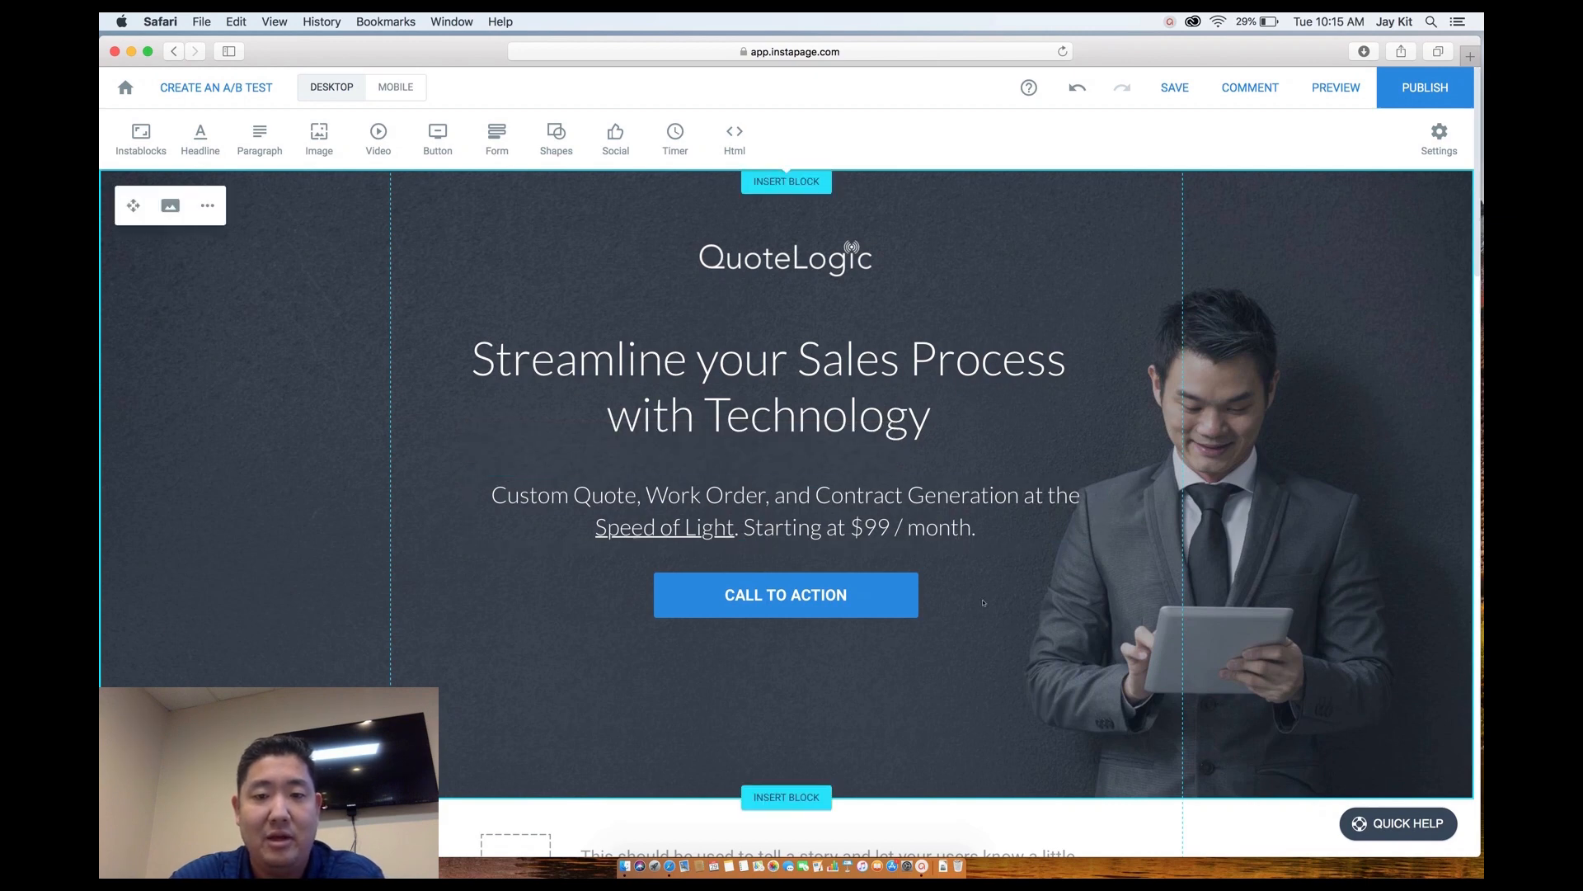
# Make the subheadline box slightly narrower and nudge it up.
pyautogui.click(996, 499)
pyautogui.moveTo(1107, 509); pyautogui.dragTo(1072, 510)
pyautogui.moveTo(933, 507); pyautogui.dragTo(932, 497)
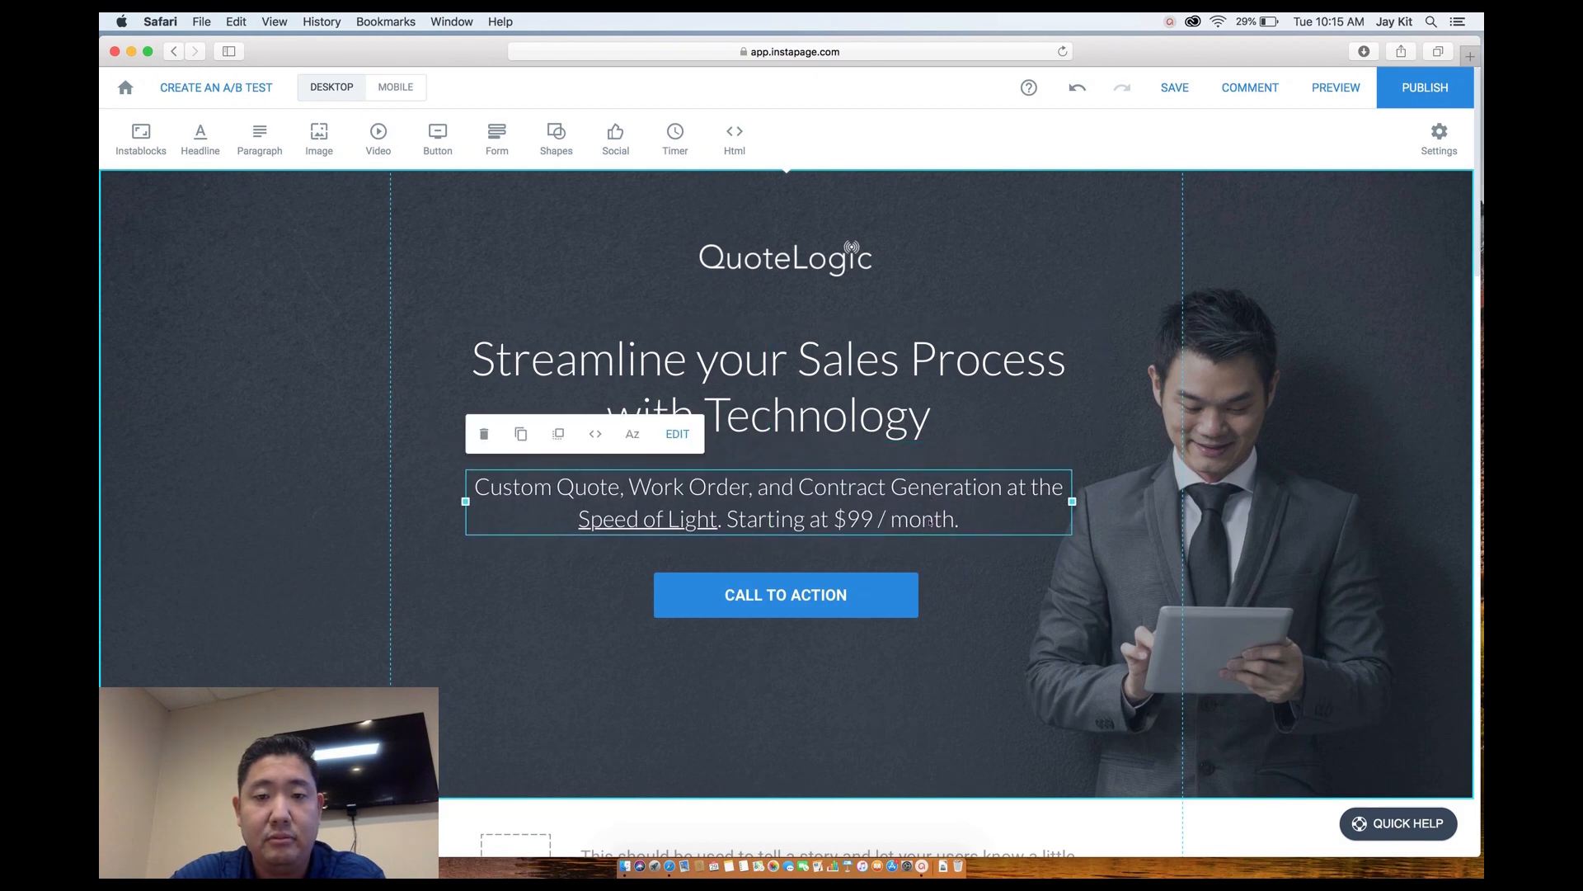
pyautogui.doubleClick(813, 603)
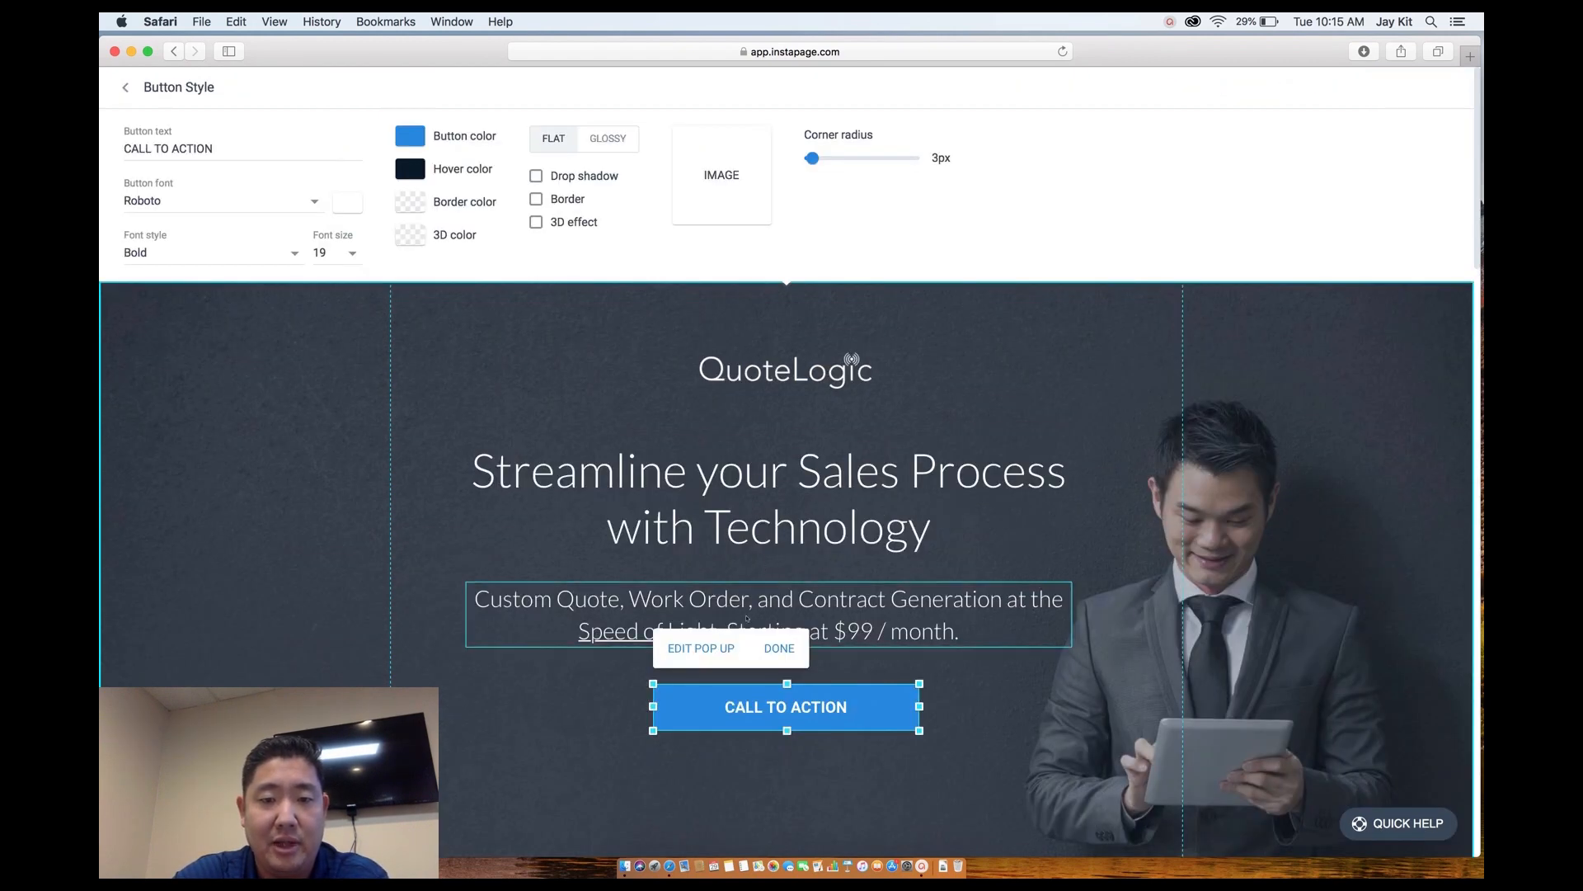
# Replace the call-to-action button label with 'GET A FREE CONSULATION'.
pyautogui.tripleClick(240, 151)
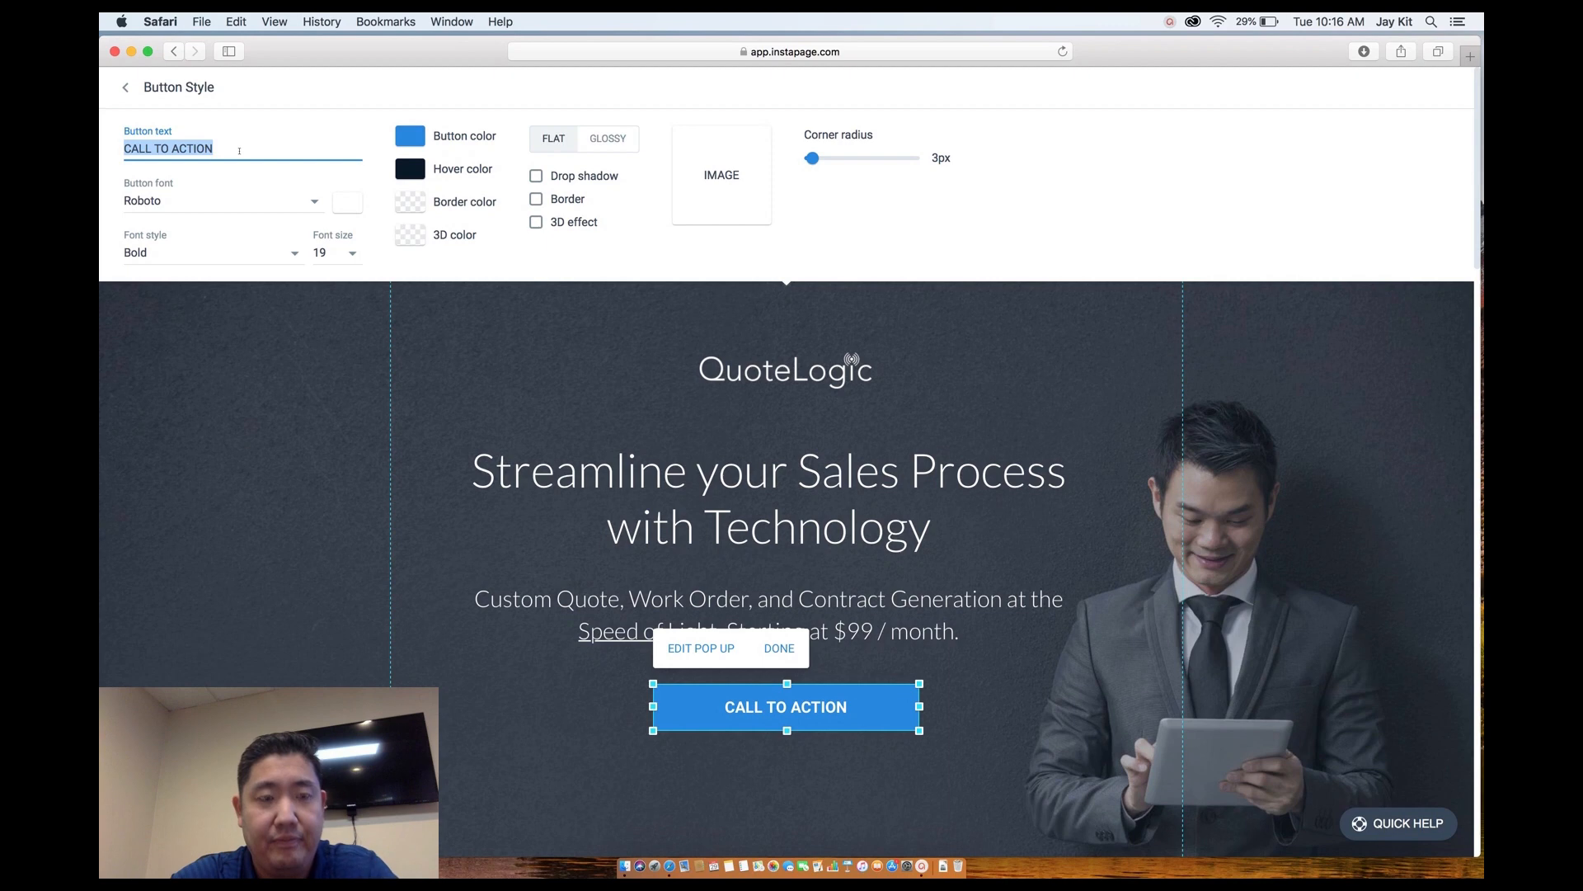
pyautogui.write('GET A FREE')
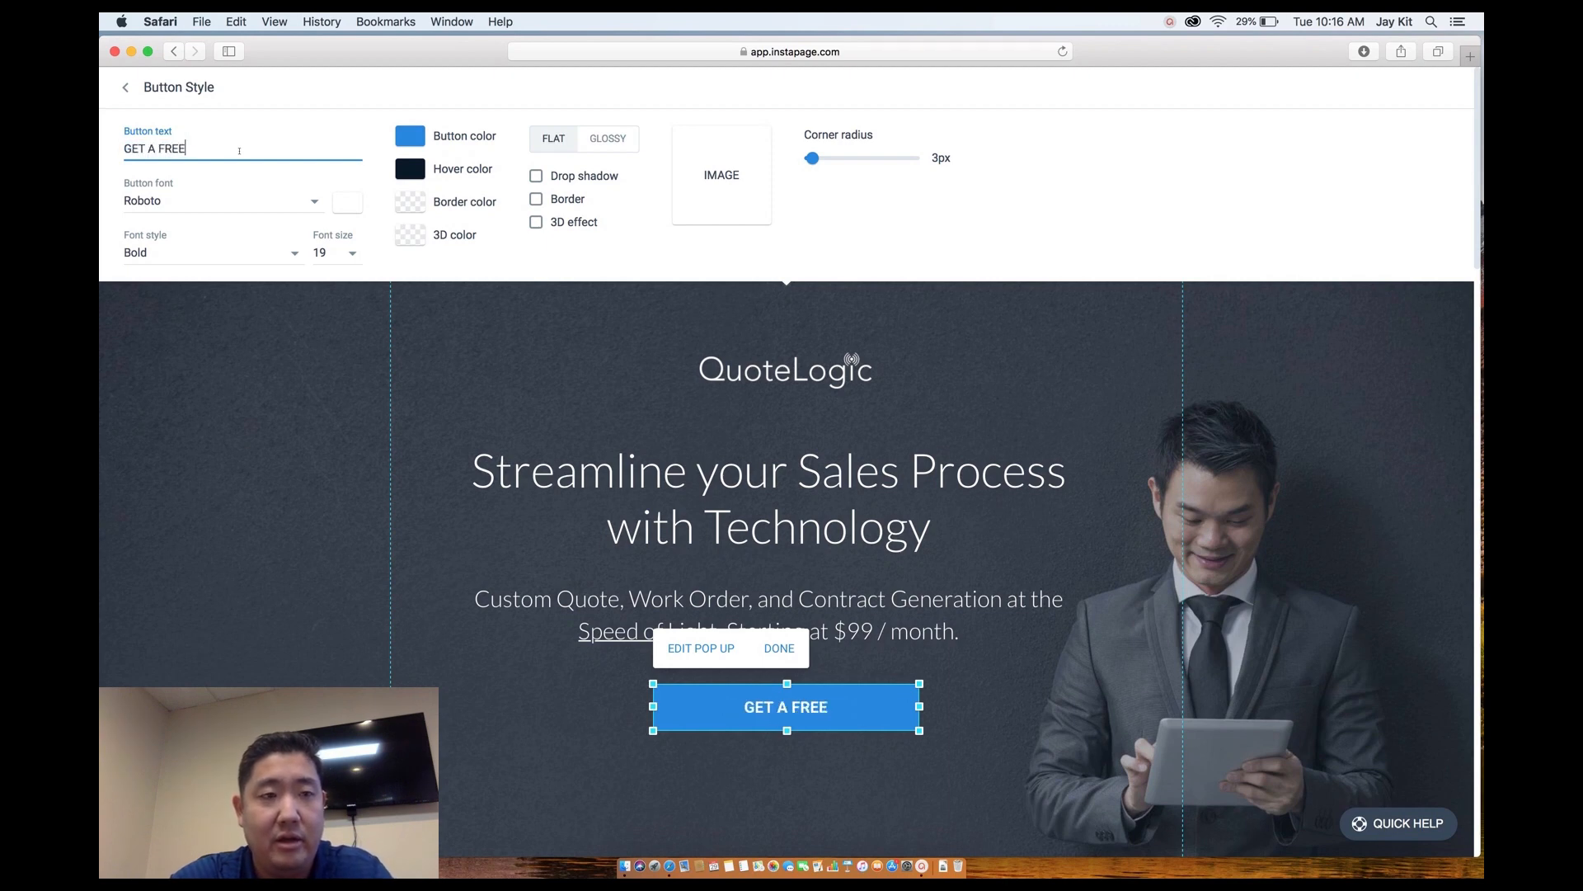
pyautogui.write(' CONSULAT')
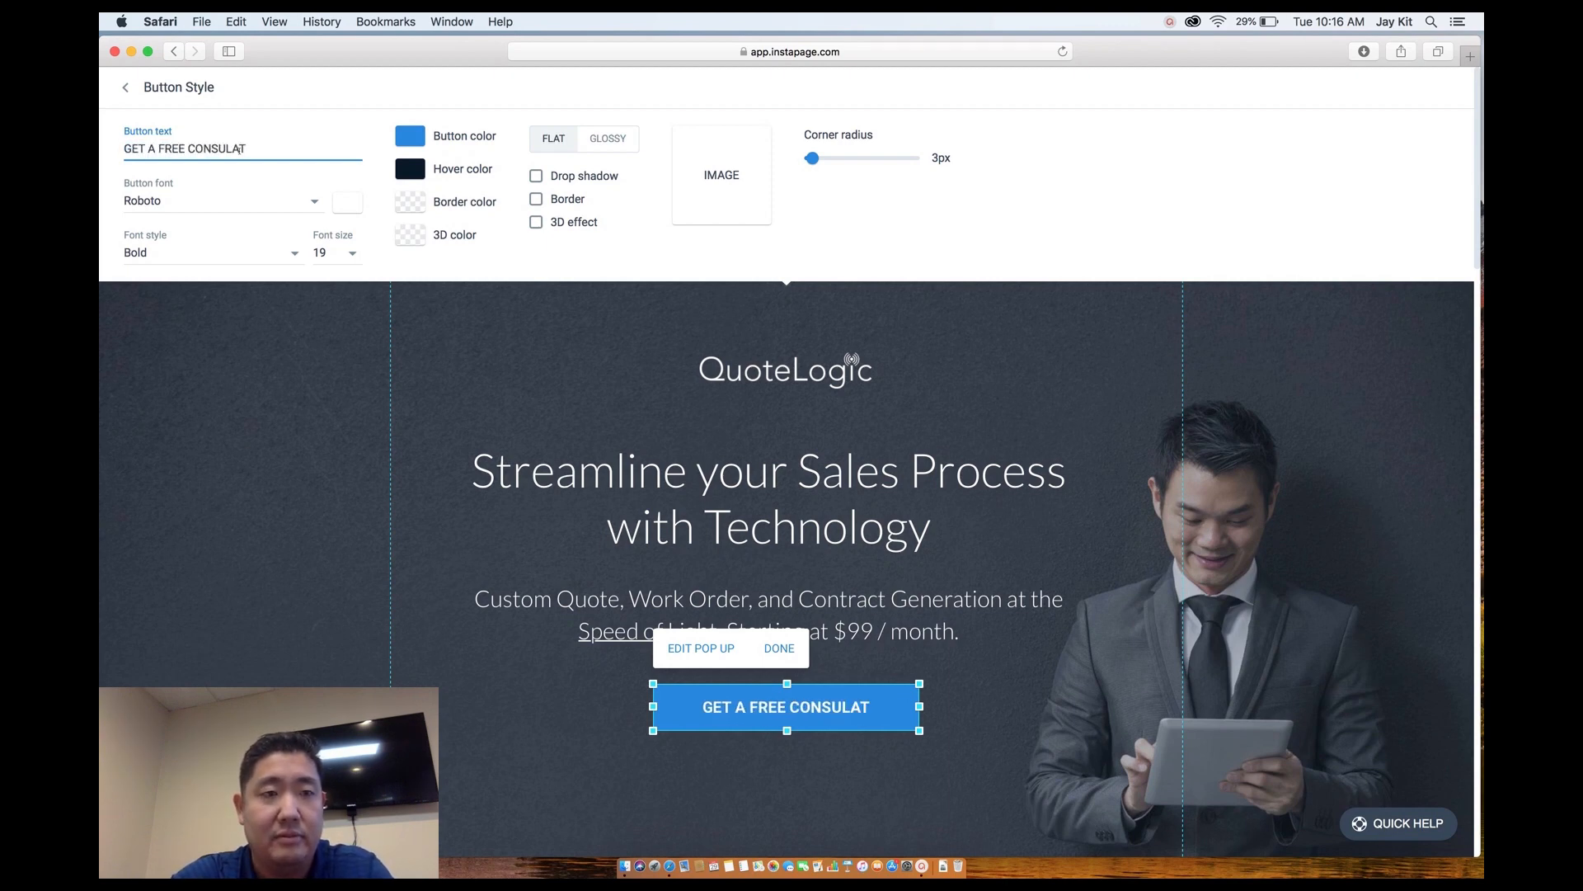
pyautogui.write('ION')
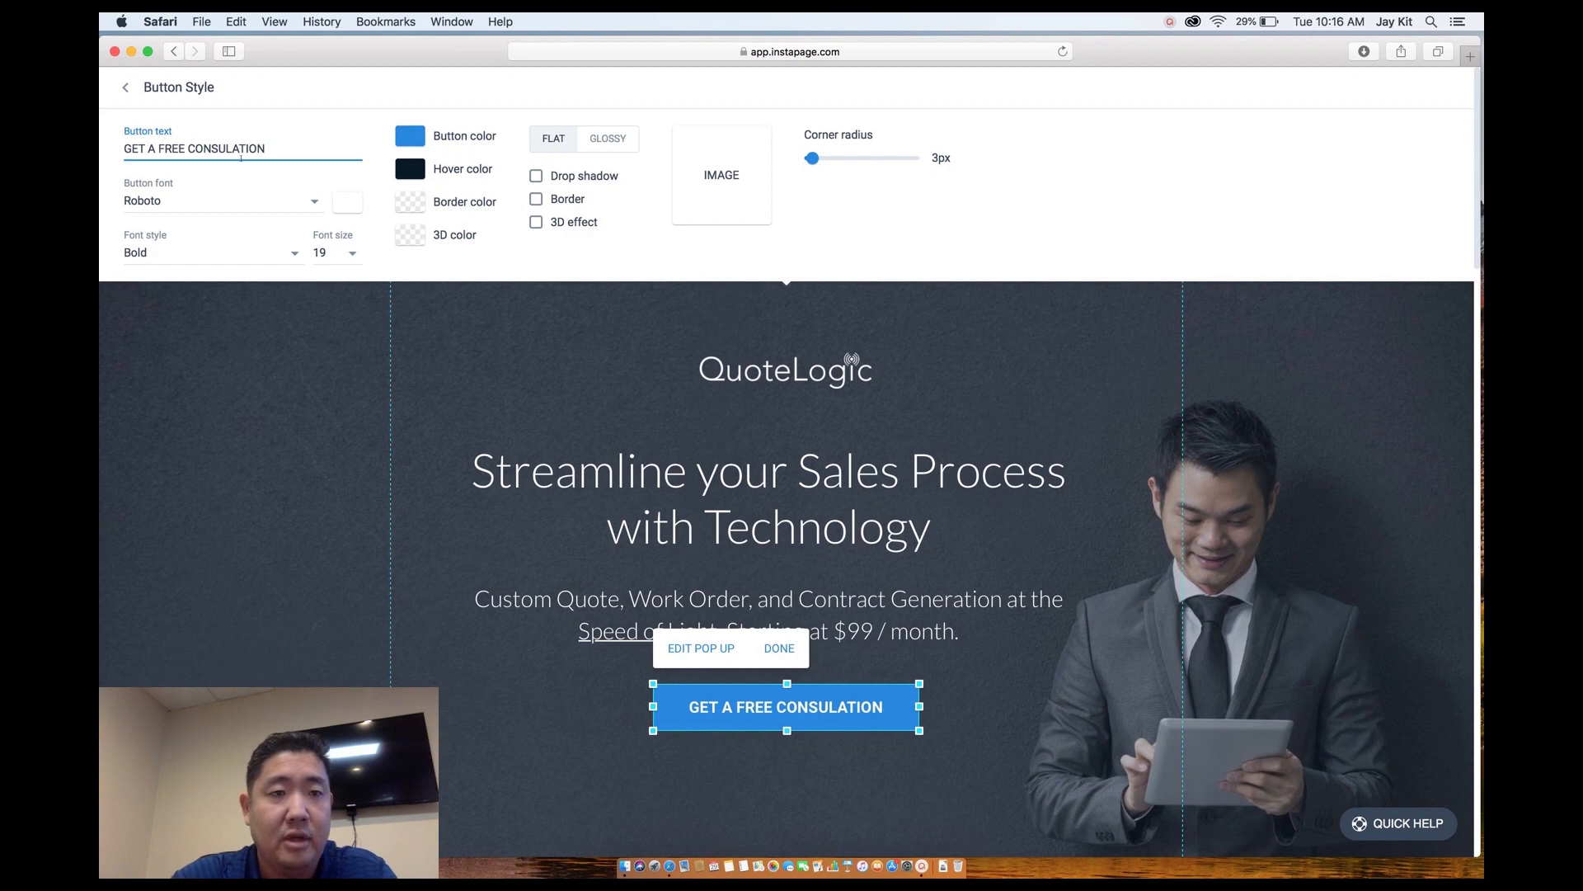
# Close the button settings, shorten the hero section, and scroll to the white section below.
pyautogui.click(549, 733)
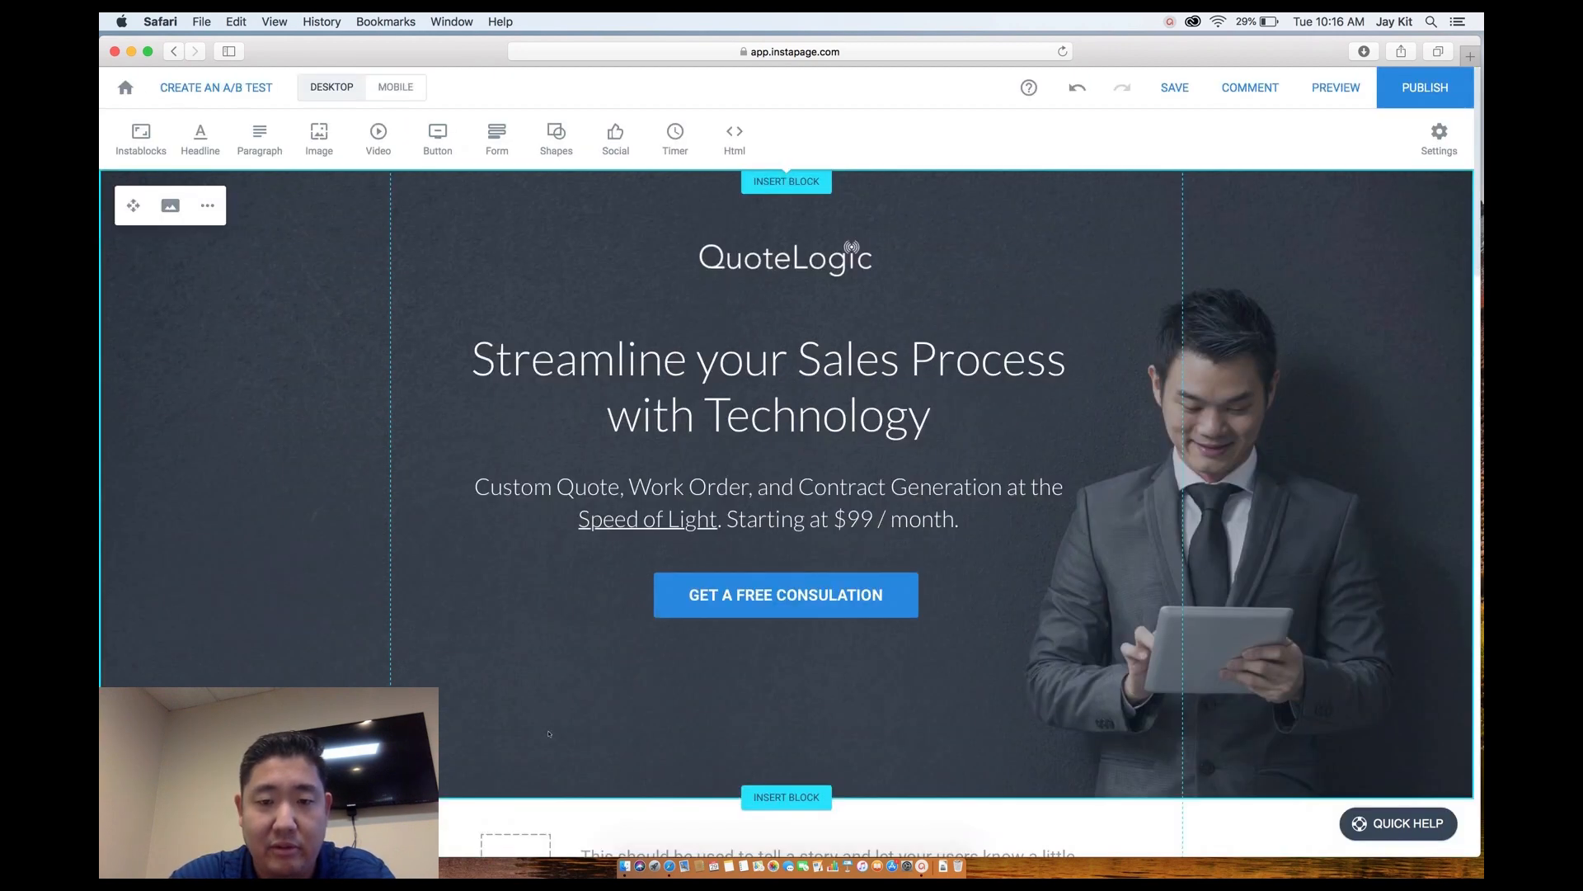
pyautogui.scroll(-1, 549, 733)
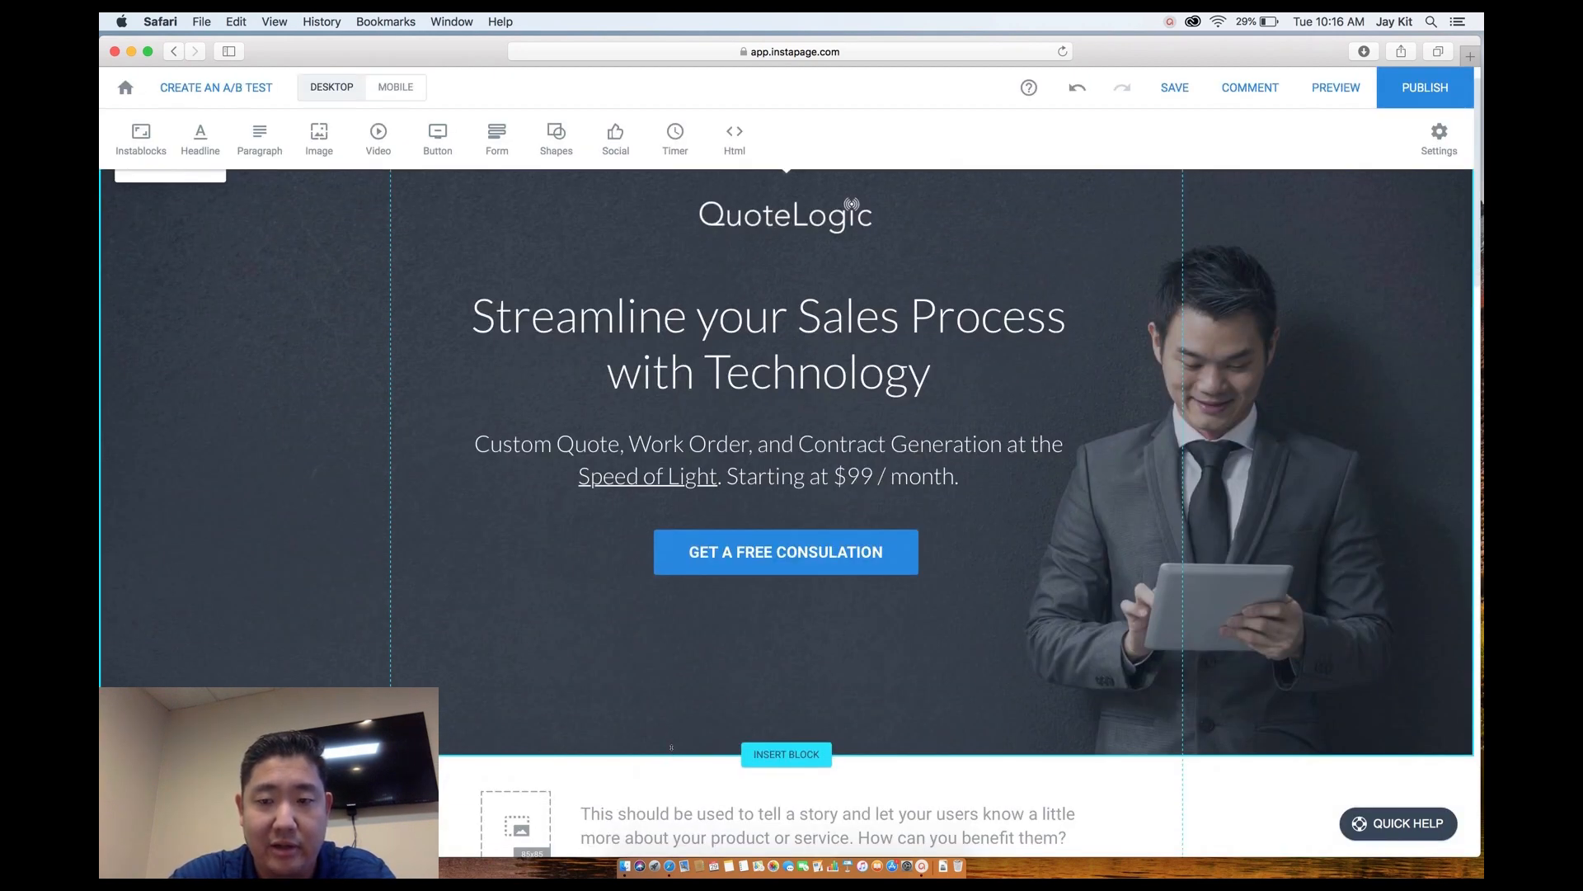
pyautogui.moveTo(668, 726); pyautogui.dragTo(671, 670)
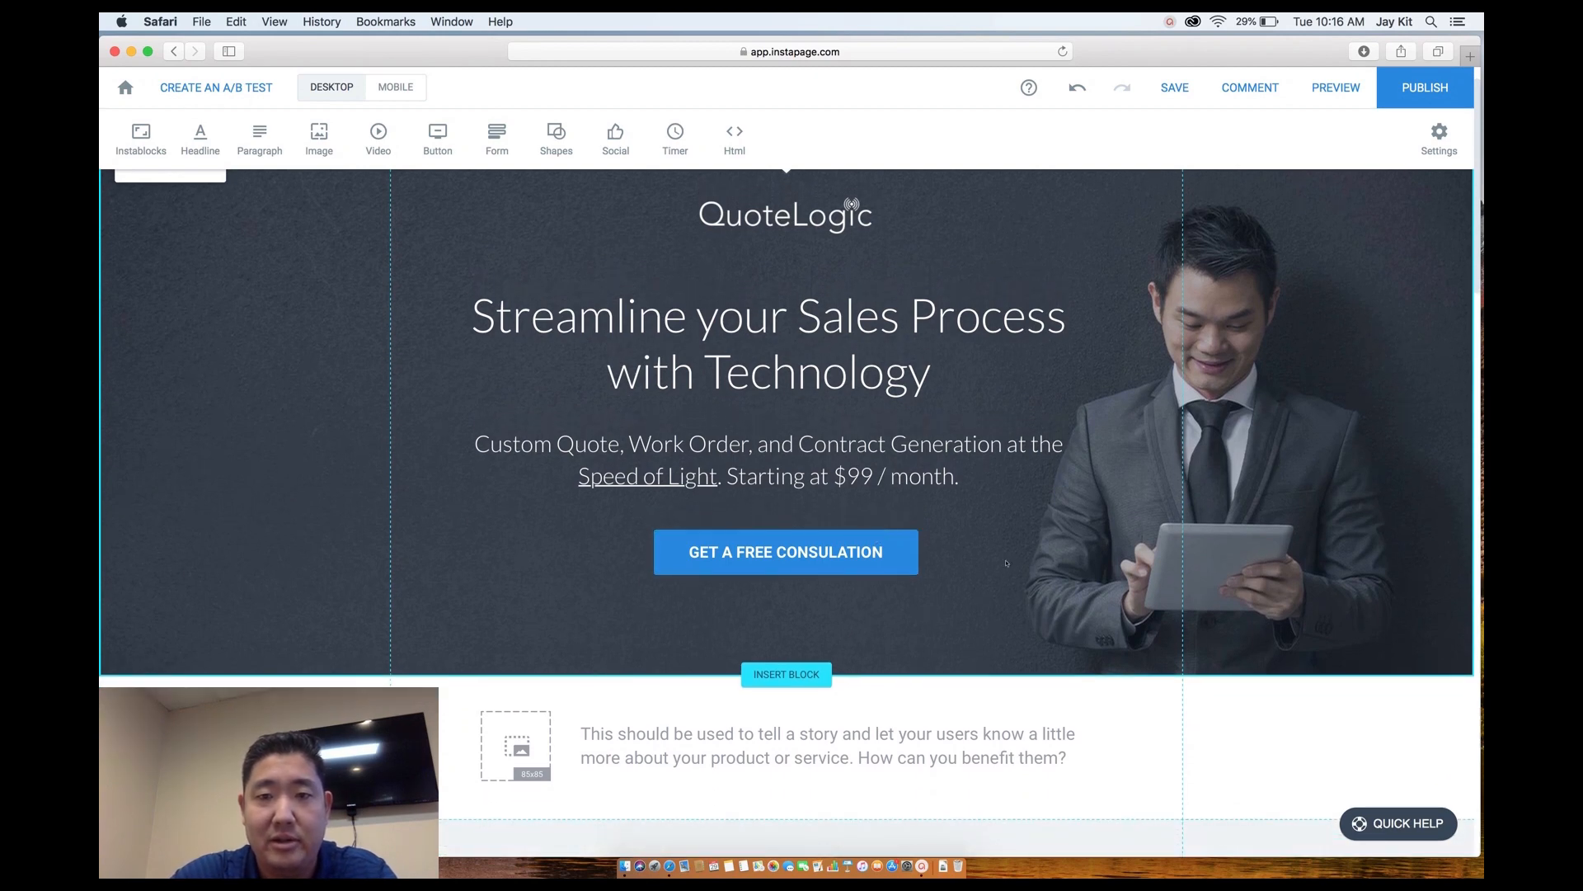
pyautogui.scroll(1, 1006, 563)
pyautogui.scroll(-2, 1006, 563)
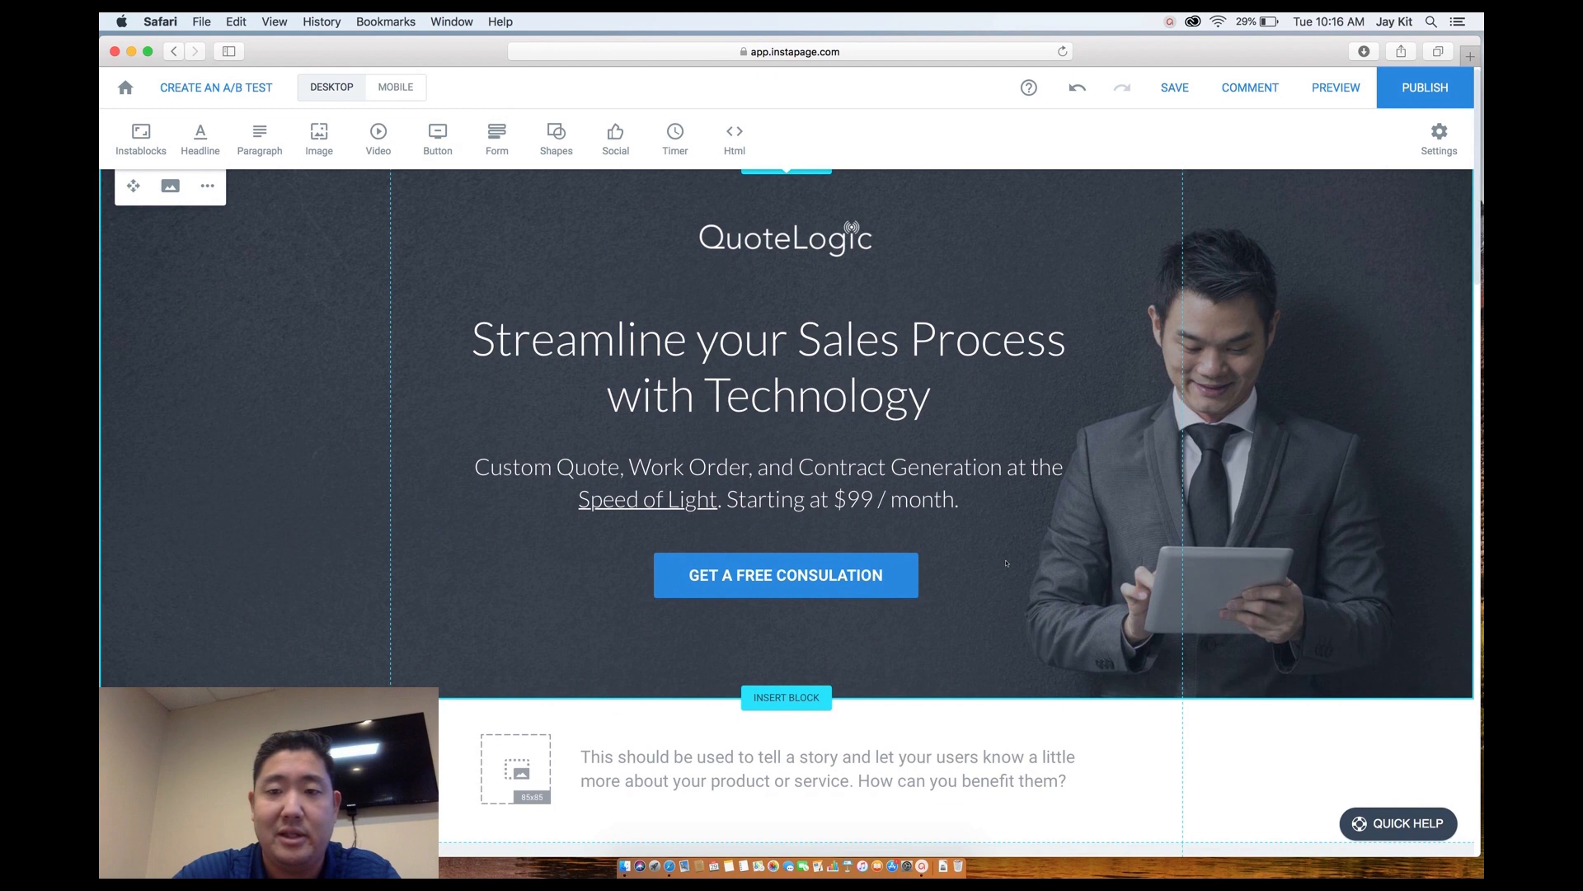
pyautogui.scroll(-3, 1007, 563)
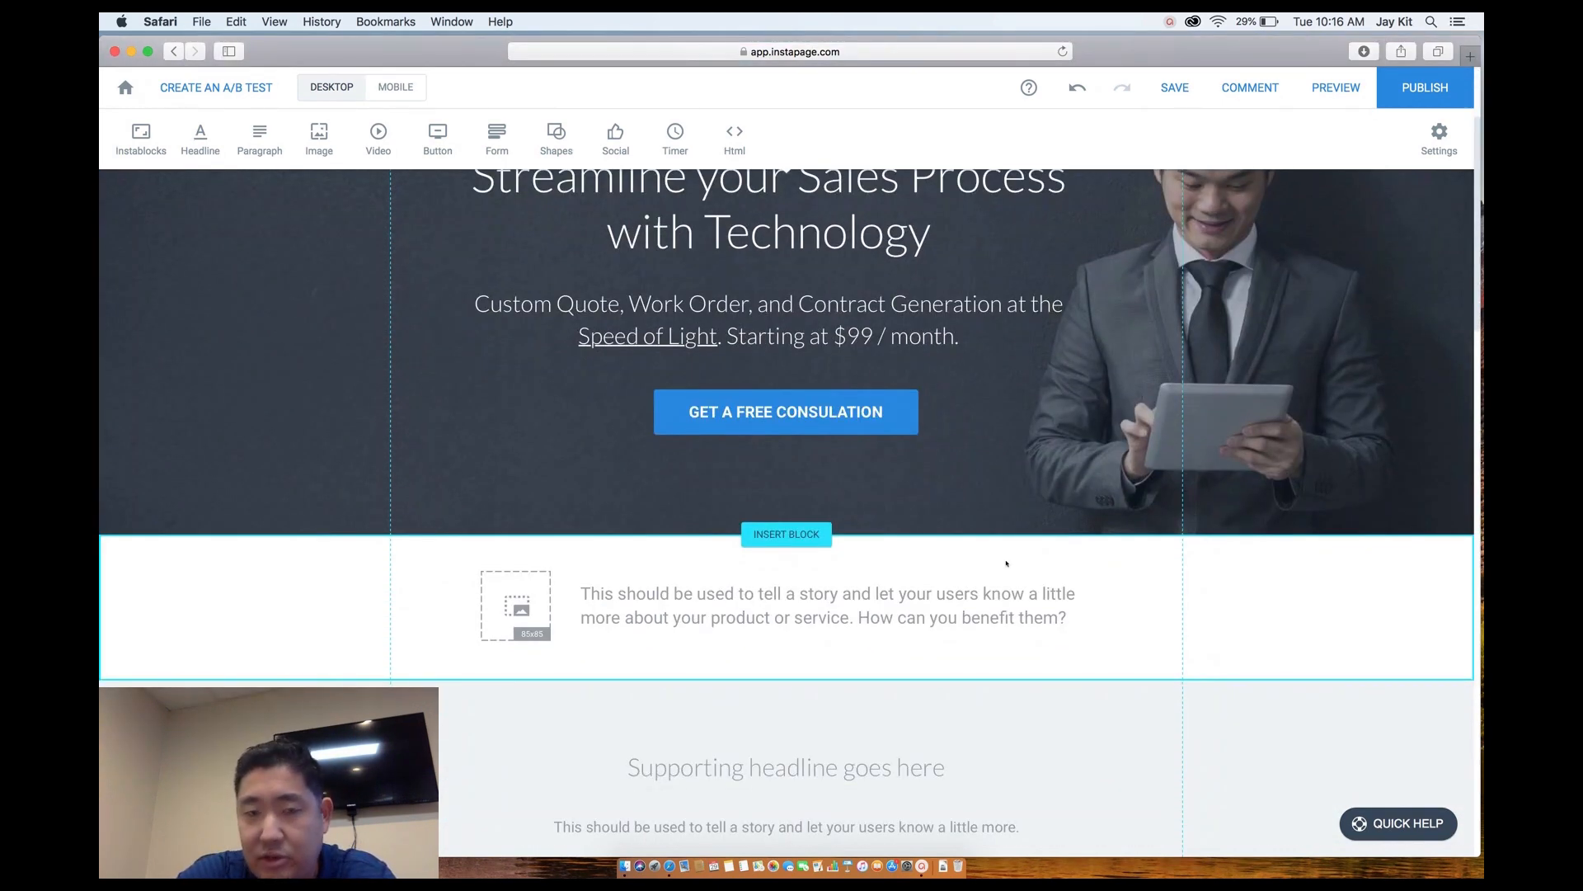
pyautogui.scroll(-1, 1006, 563)
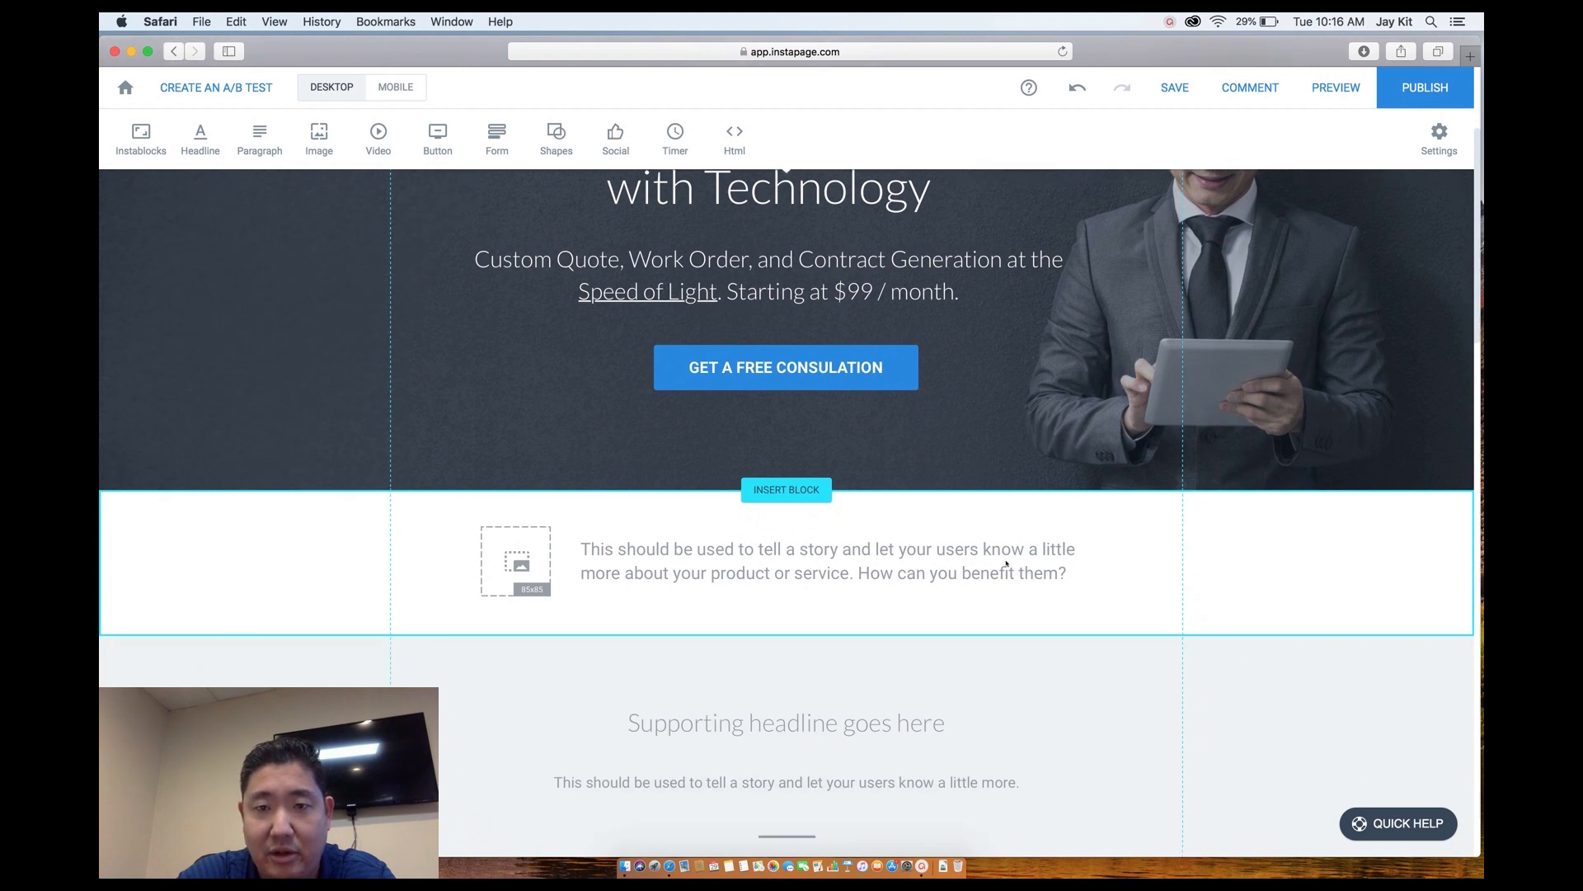
pyautogui.scroll(4, 1006, 564)
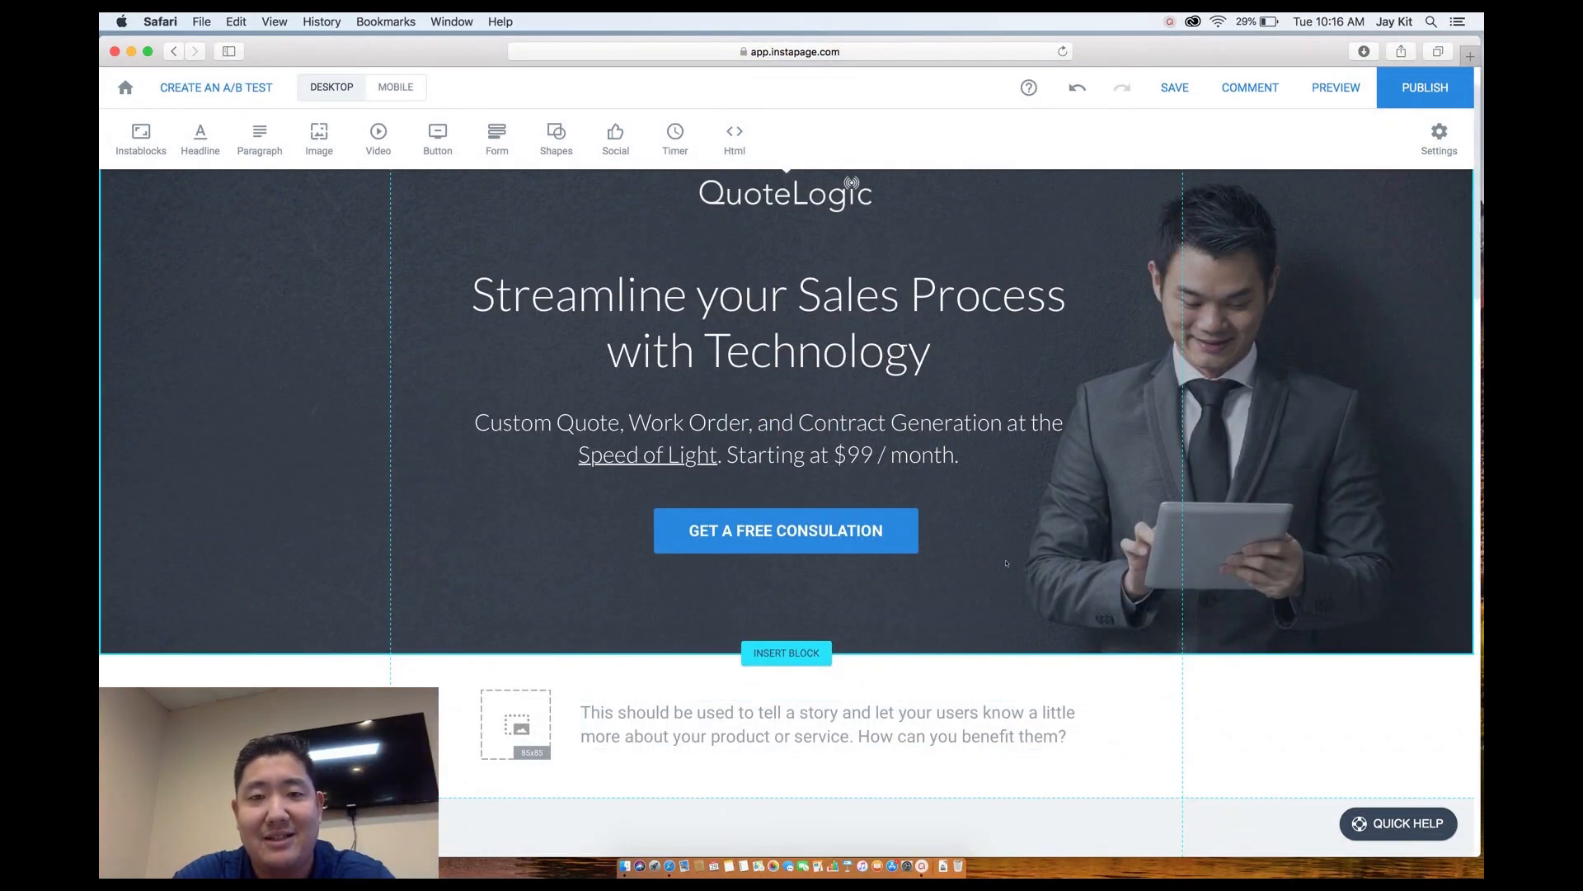
pyautogui.scroll(1, 1006, 563)
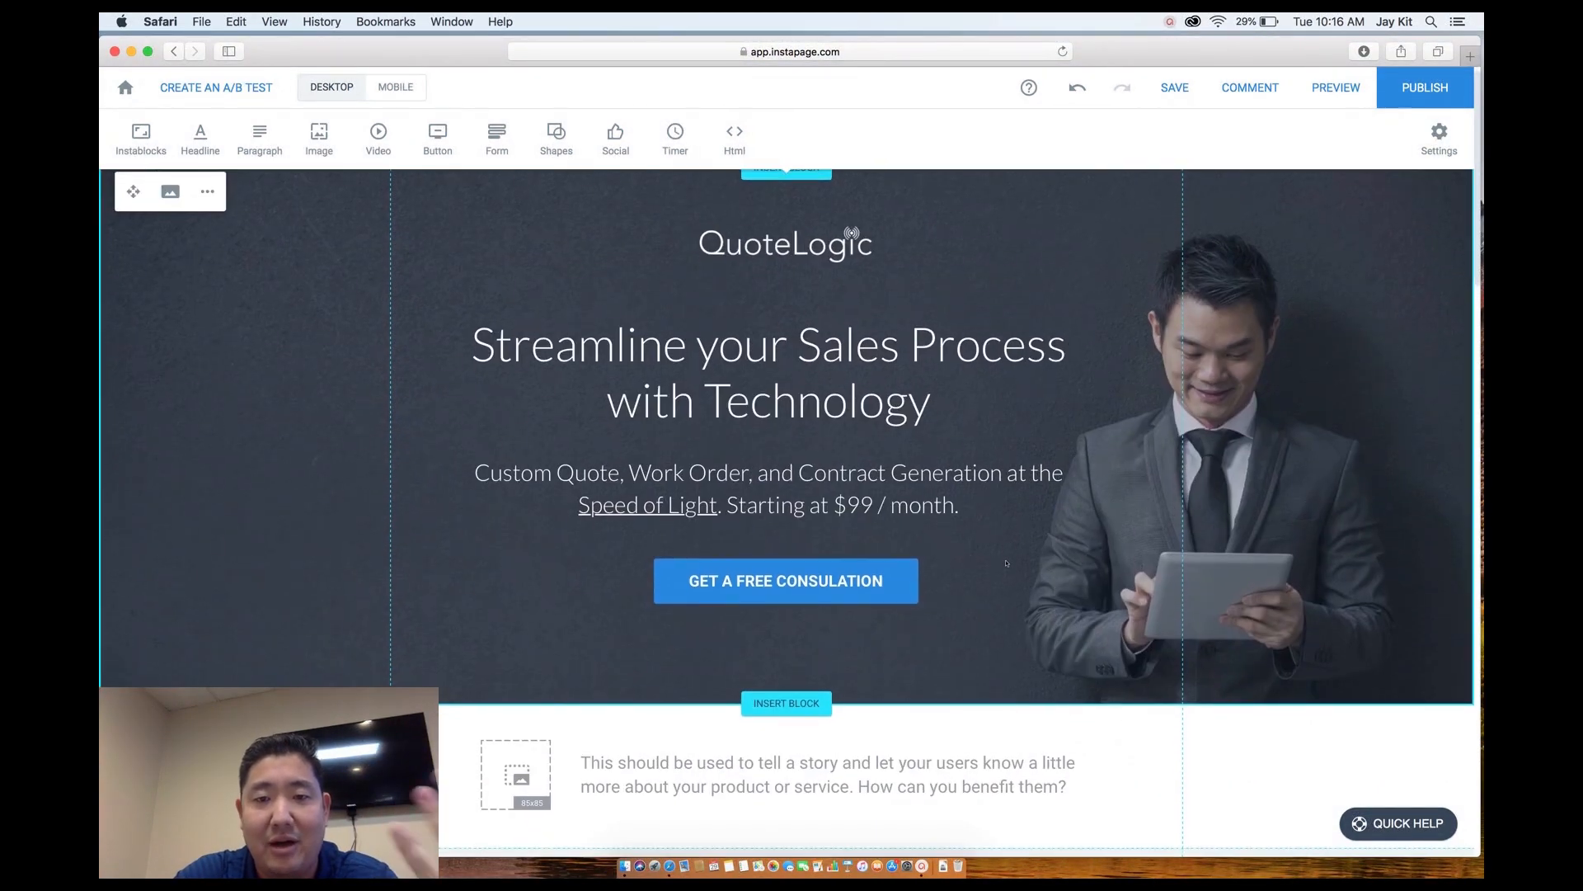
pyautogui.scroll(-2, 1006, 563)
pyautogui.scroll(1, 1006, 563)
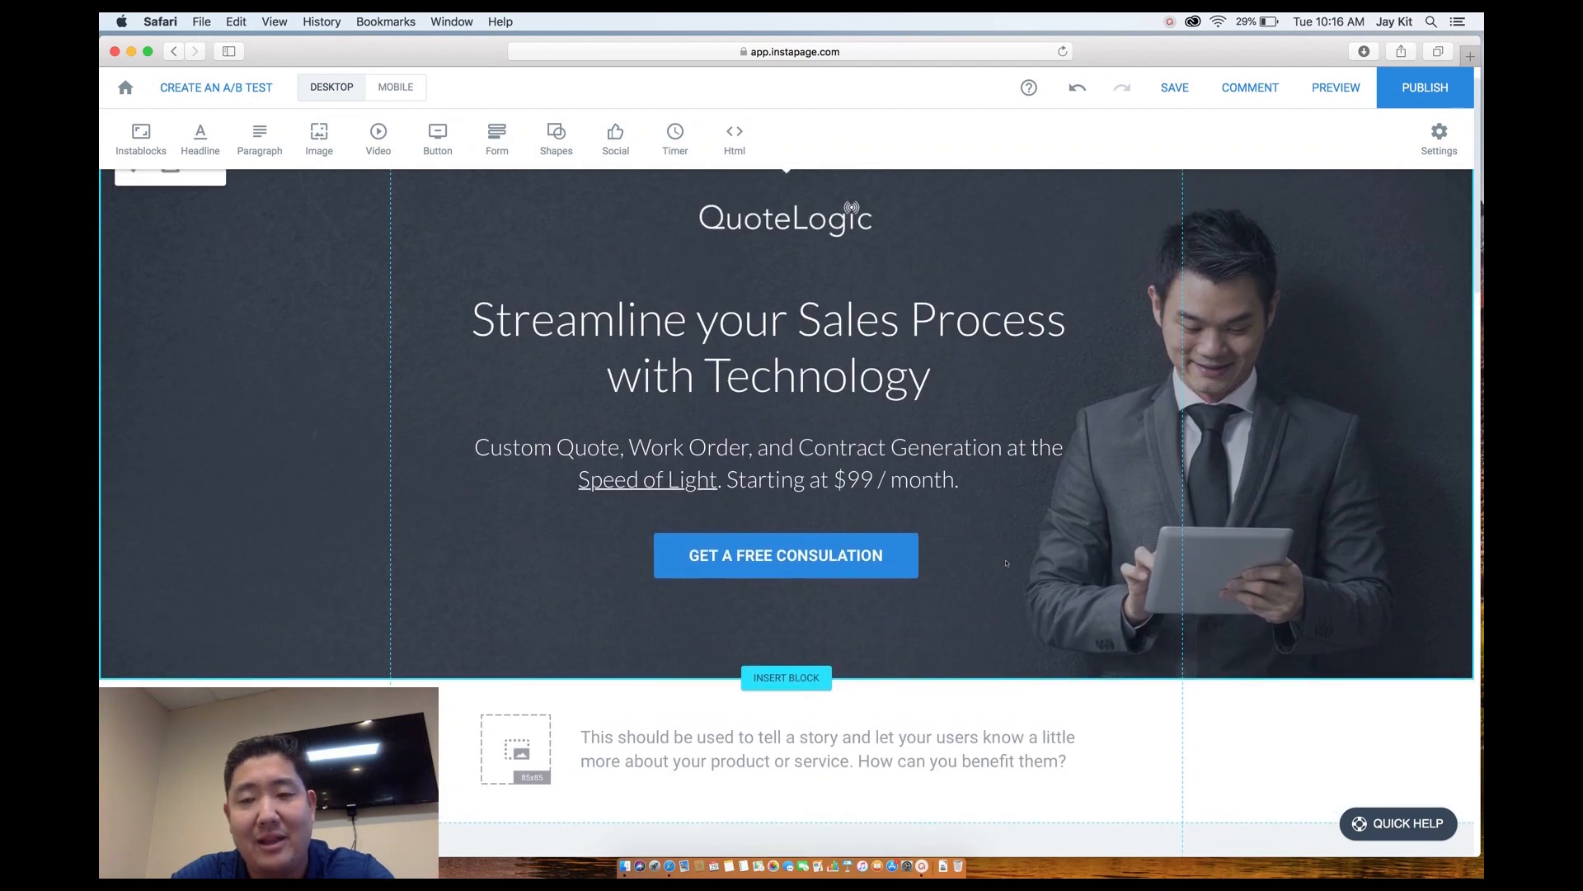
pyautogui.scroll(-6, 1007, 563)
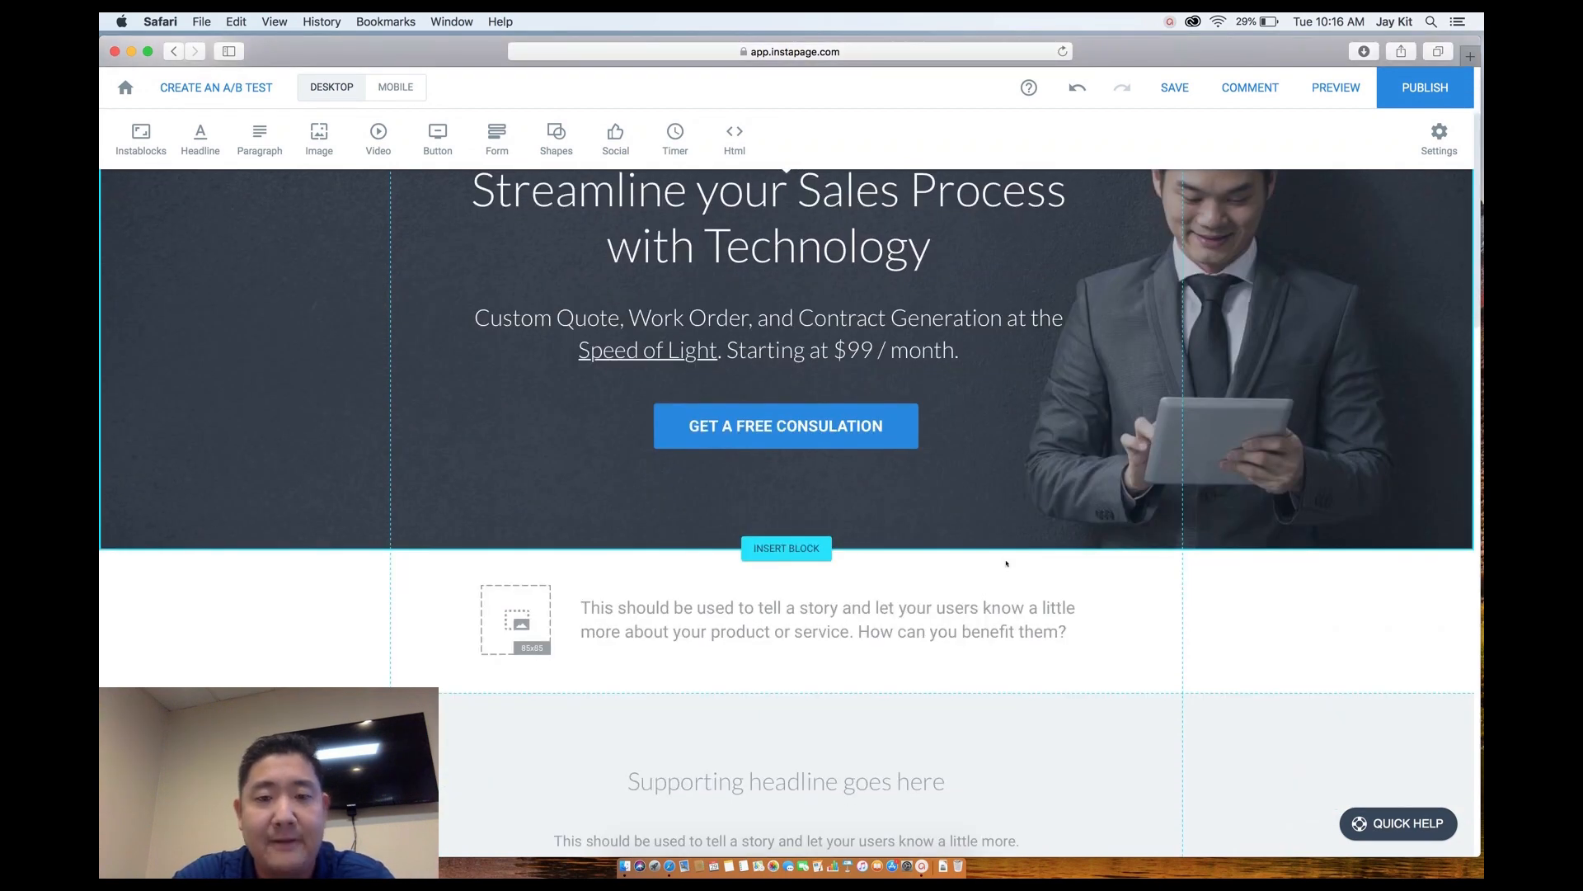
pyautogui.scroll(-1, 1006, 564)
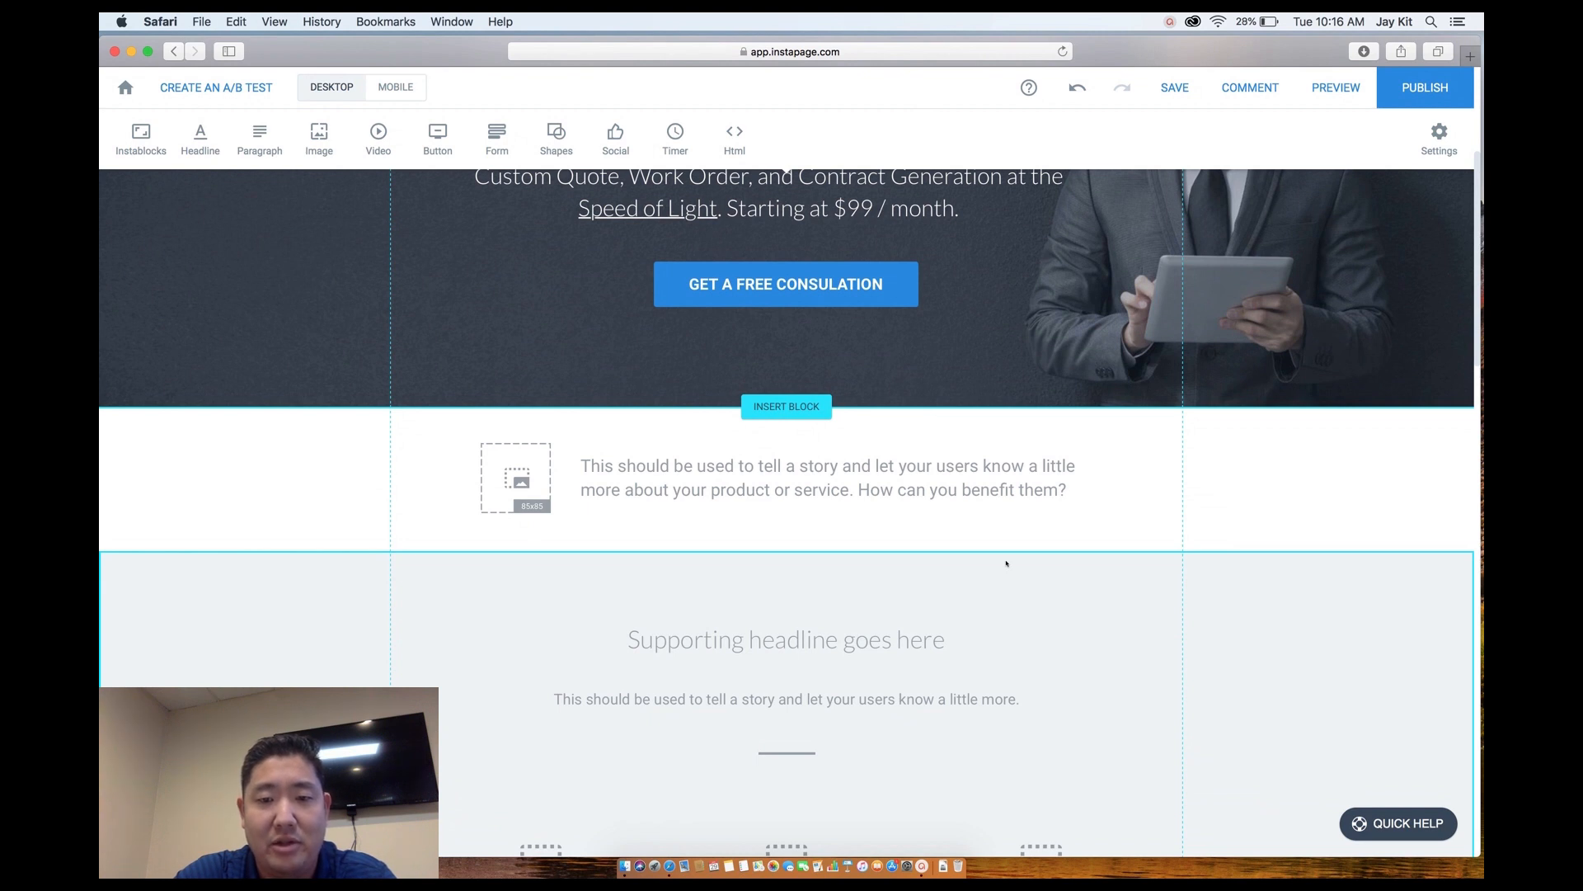
# Make the white section taller and select its story paragraph and image placeholder.
pyautogui.moveTo(1002, 551); pyautogui.dragTo(999, 692)
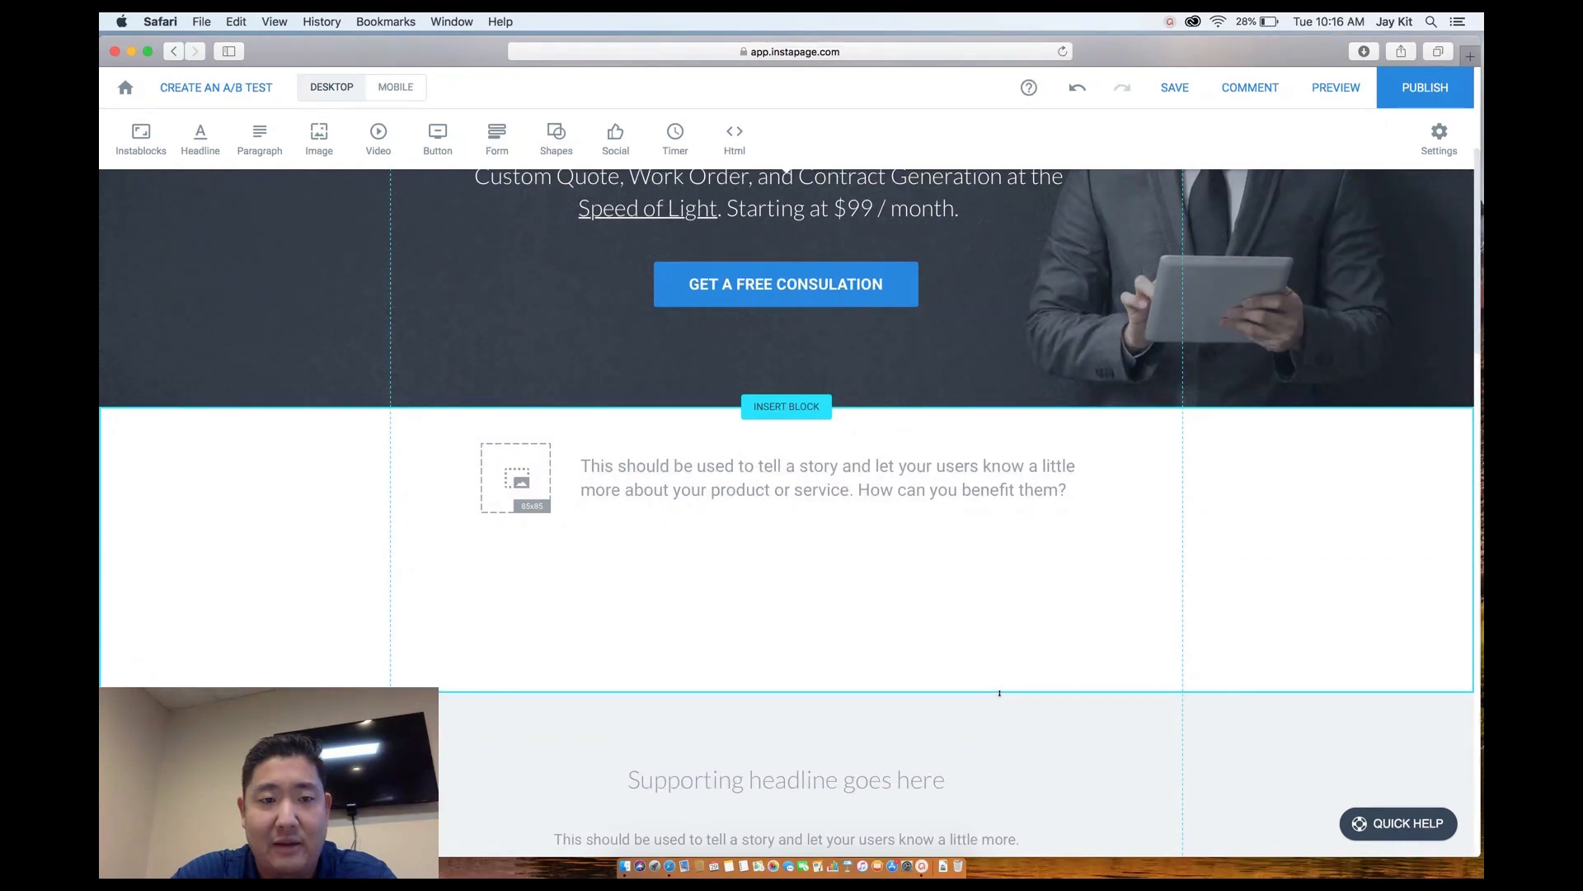
pyautogui.click(707, 495)
pyautogui.click(532, 473)
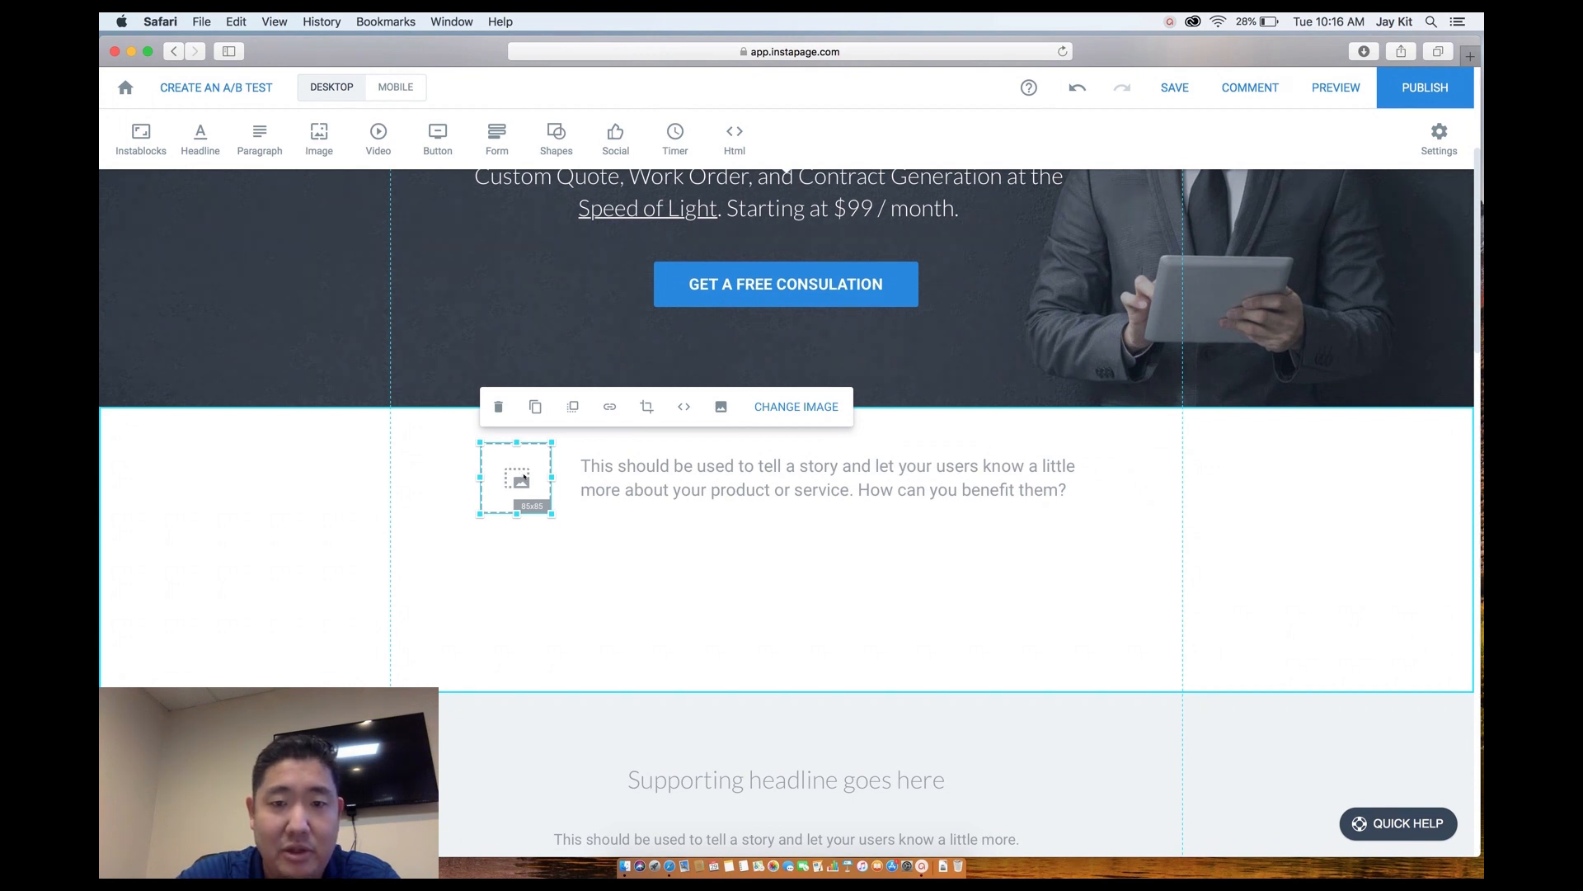
# Put the solar-panel photo into the image placeholder and extend its crop to show the whole image.
pyautogui.click(795, 407)
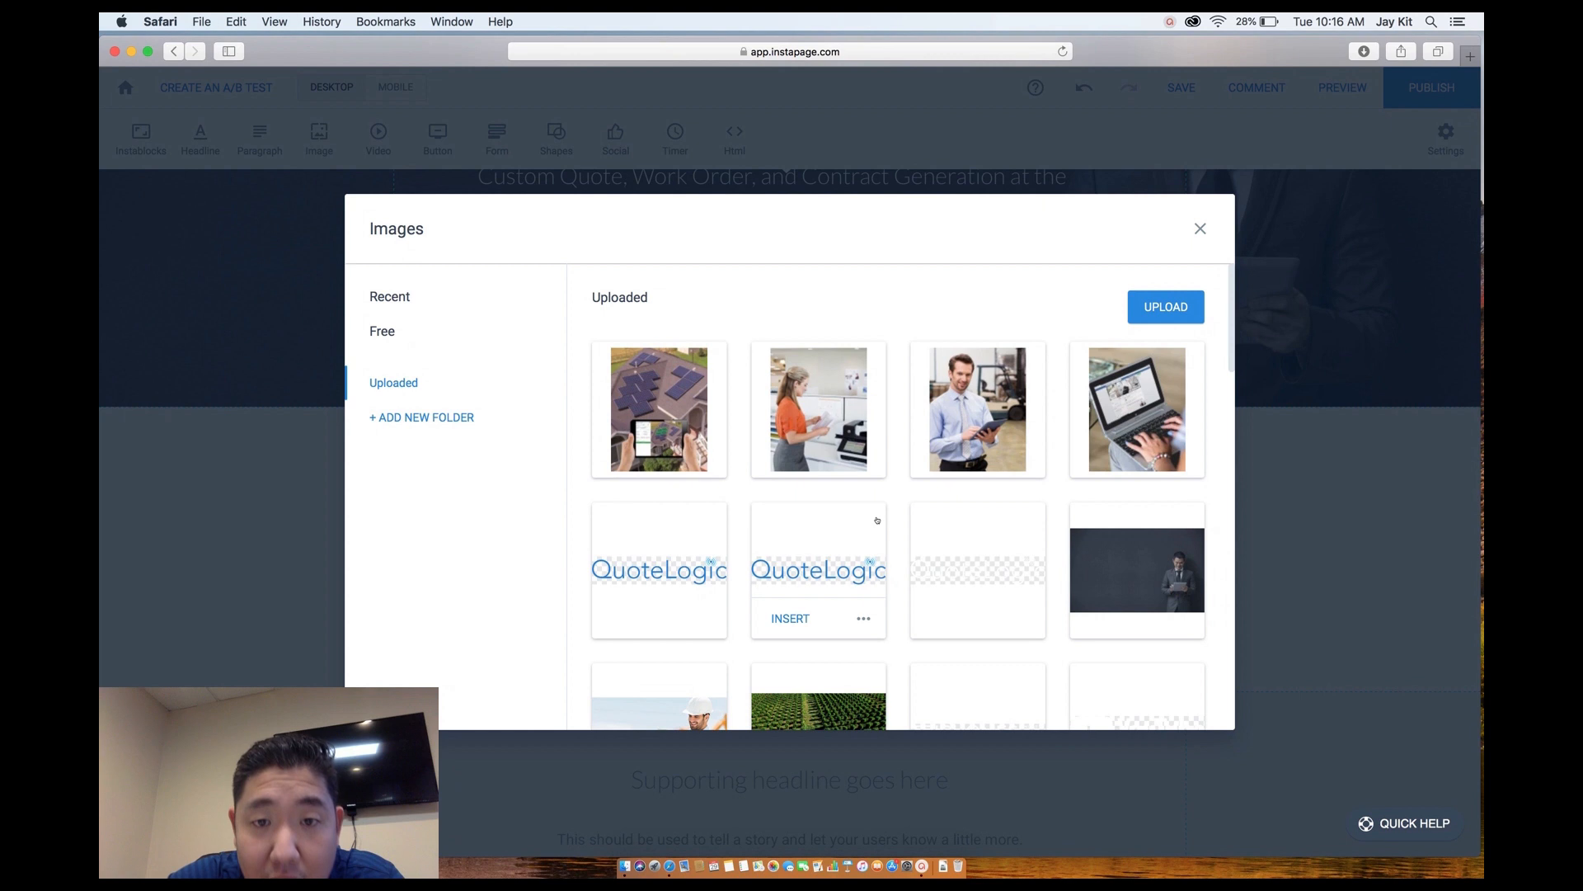
pyautogui.scroll(-2, 976, 445)
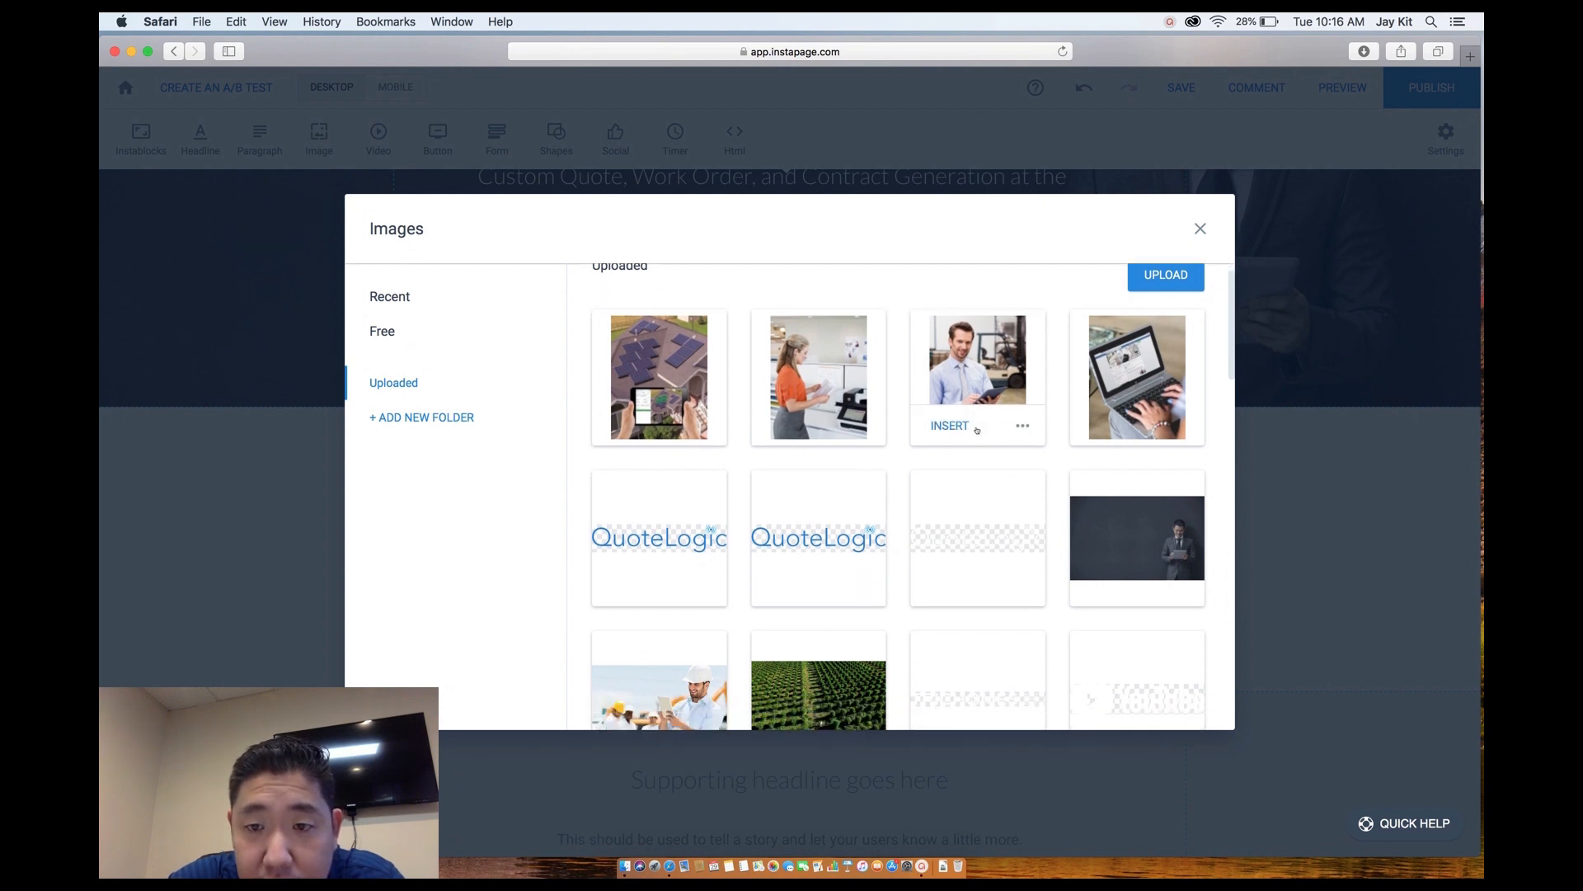
pyautogui.scroll(3, 976, 429)
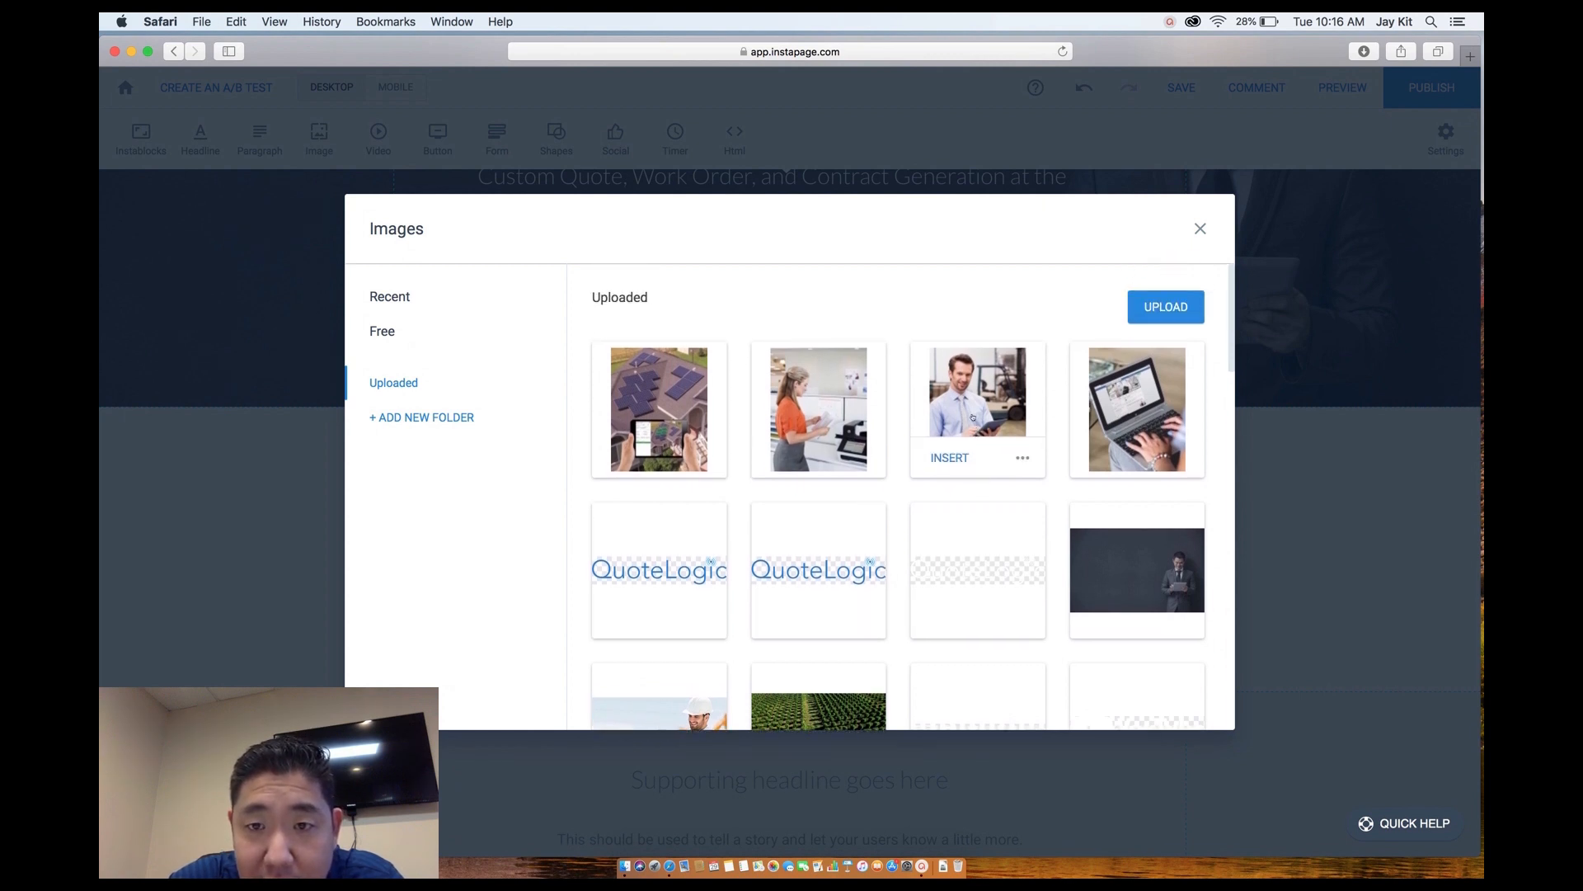
pyautogui.scroll(-10, 966, 439)
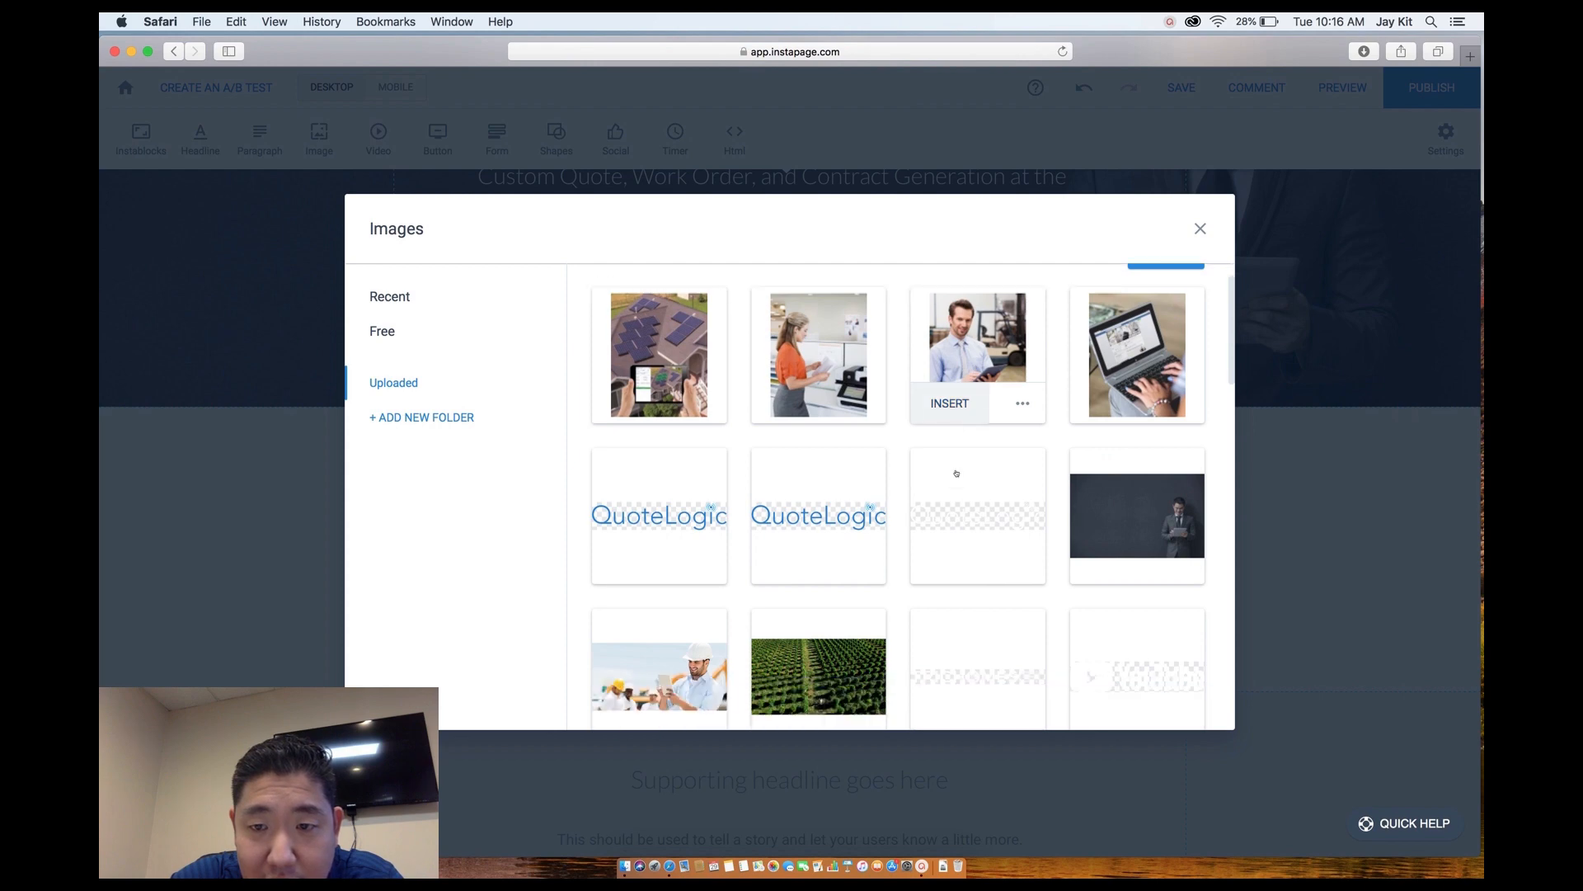
pyautogui.scroll(-5, 956, 472)
pyautogui.scroll(12, 956, 472)
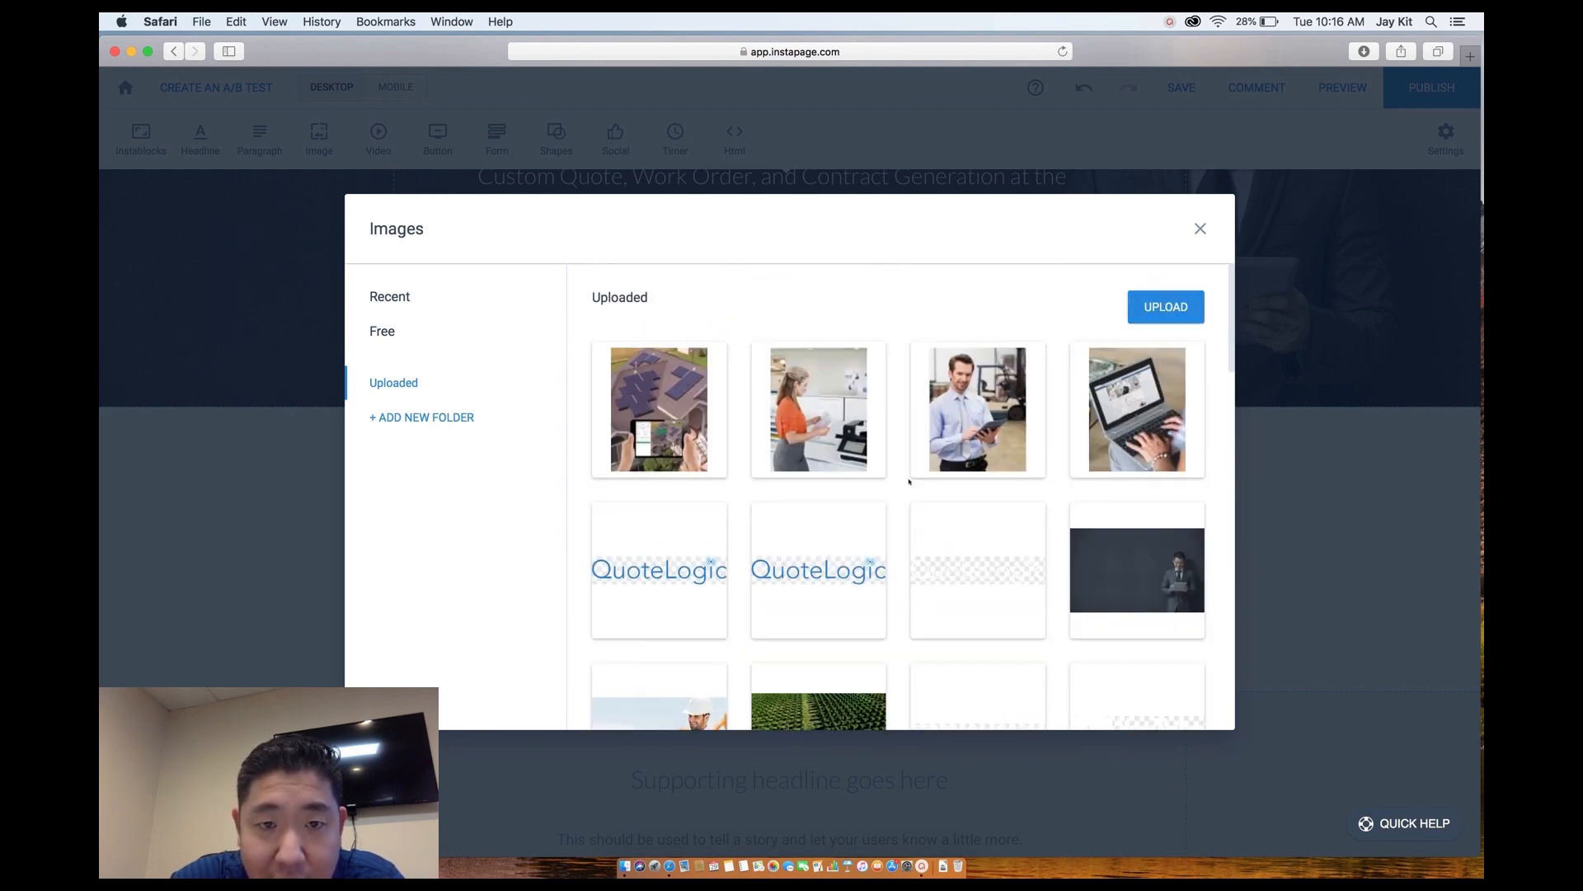
pyautogui.moveTo(648, 446)
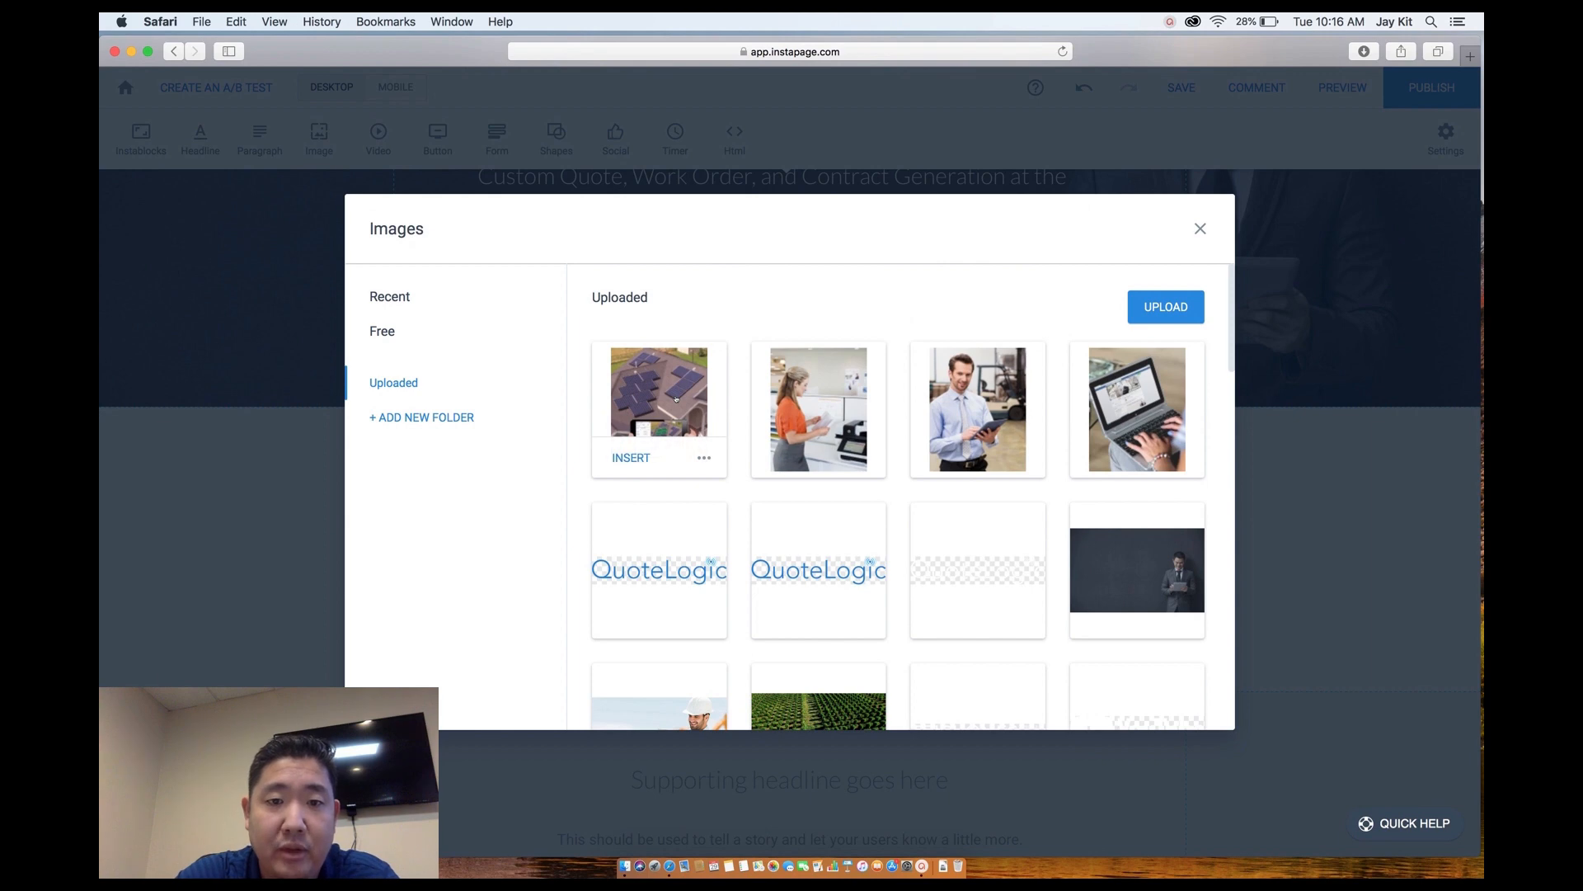
pyautogui.click(631, 458)
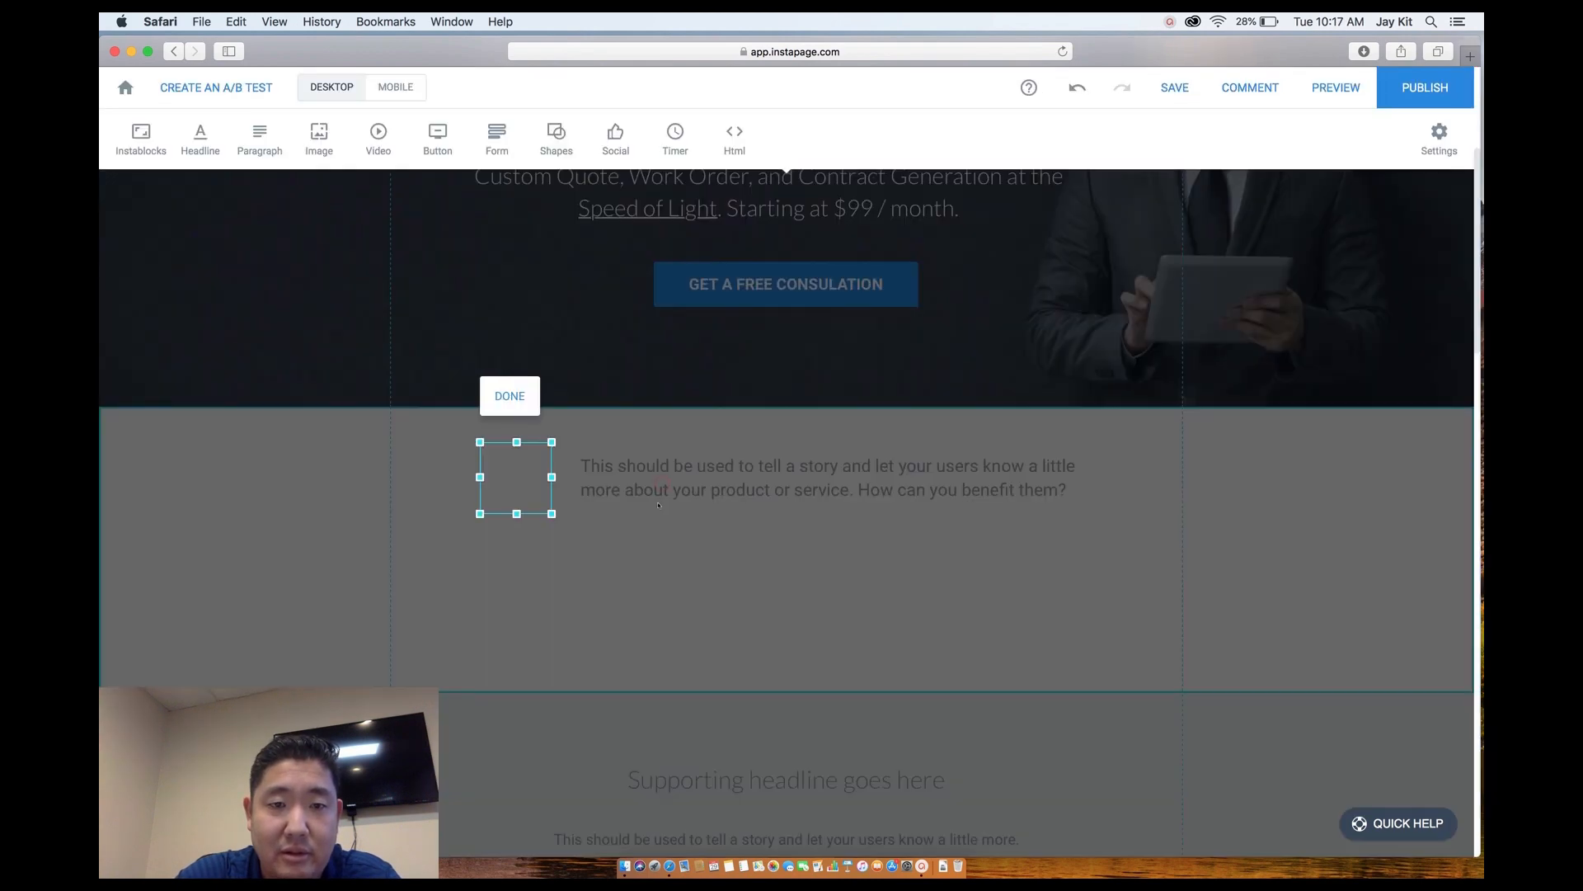
pyautogui.moveTo(552, 513); pyautogui.dragTo(611, 578)
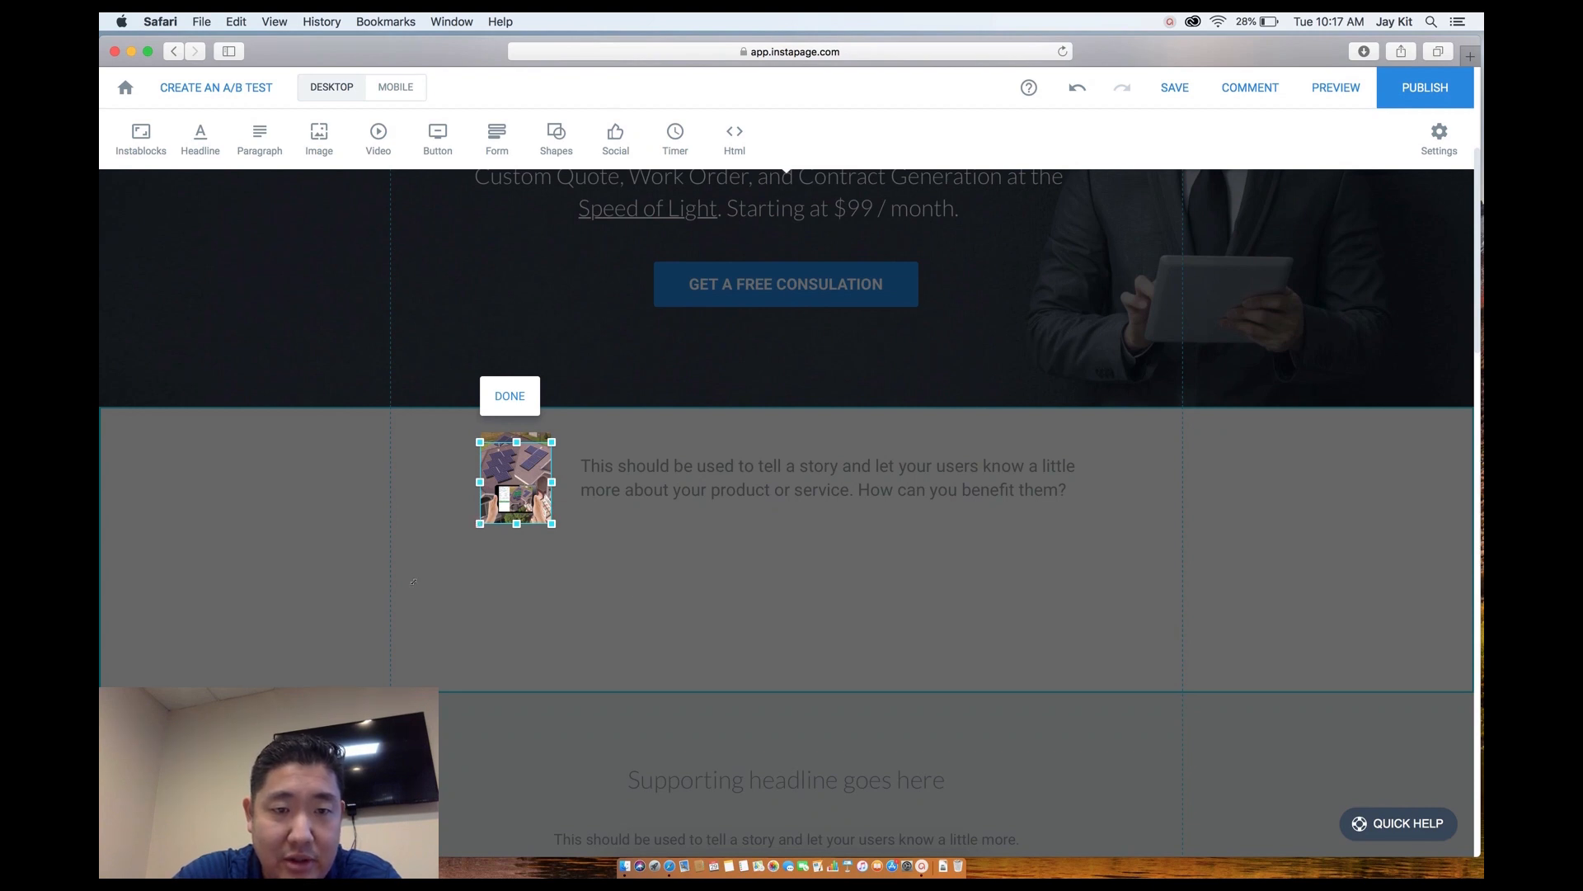
pyautogui.click(492, 546)
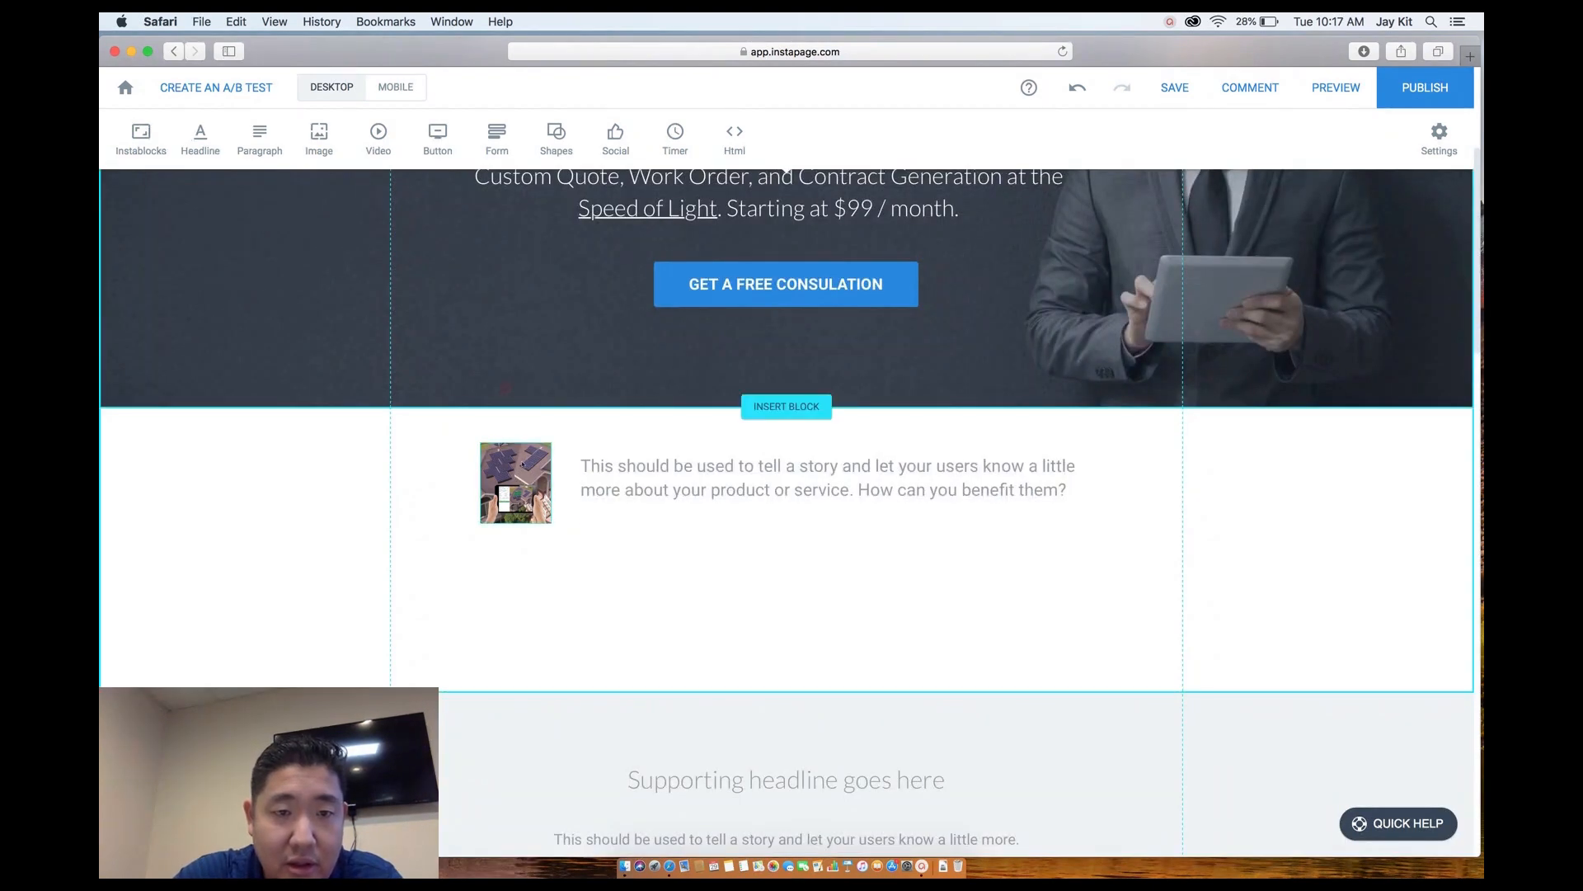
# Delete the inserted image and the placeholder paragraph from the white section.
pyautogui.click(522, 464)
pyautogui.press('BackSpace')
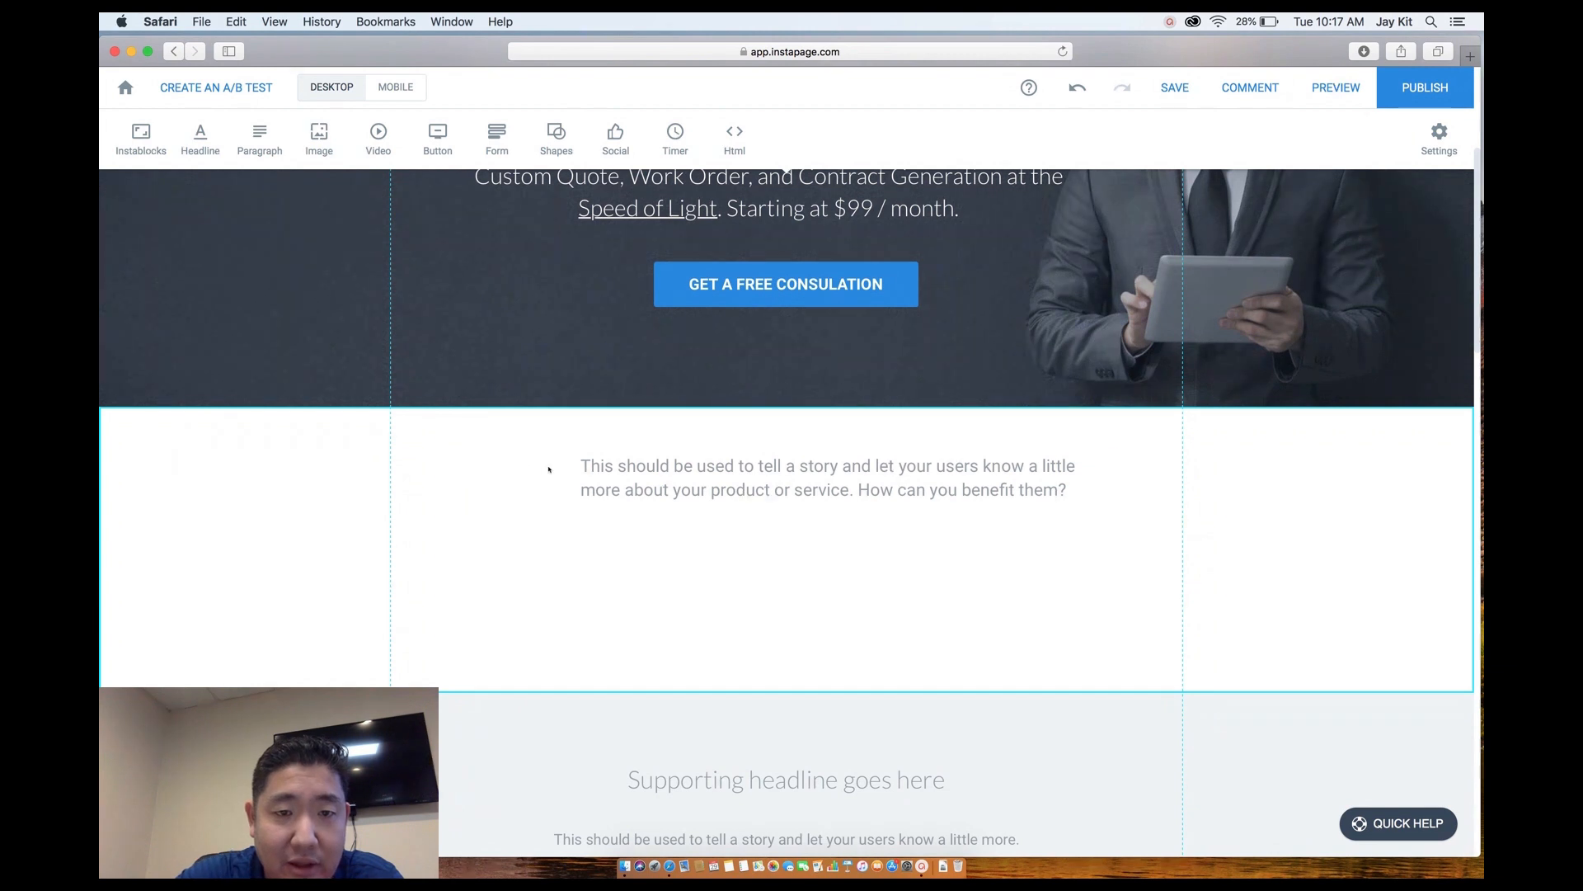
pyautogui.click(644, 486)
pyautogui.press('BackSpace')
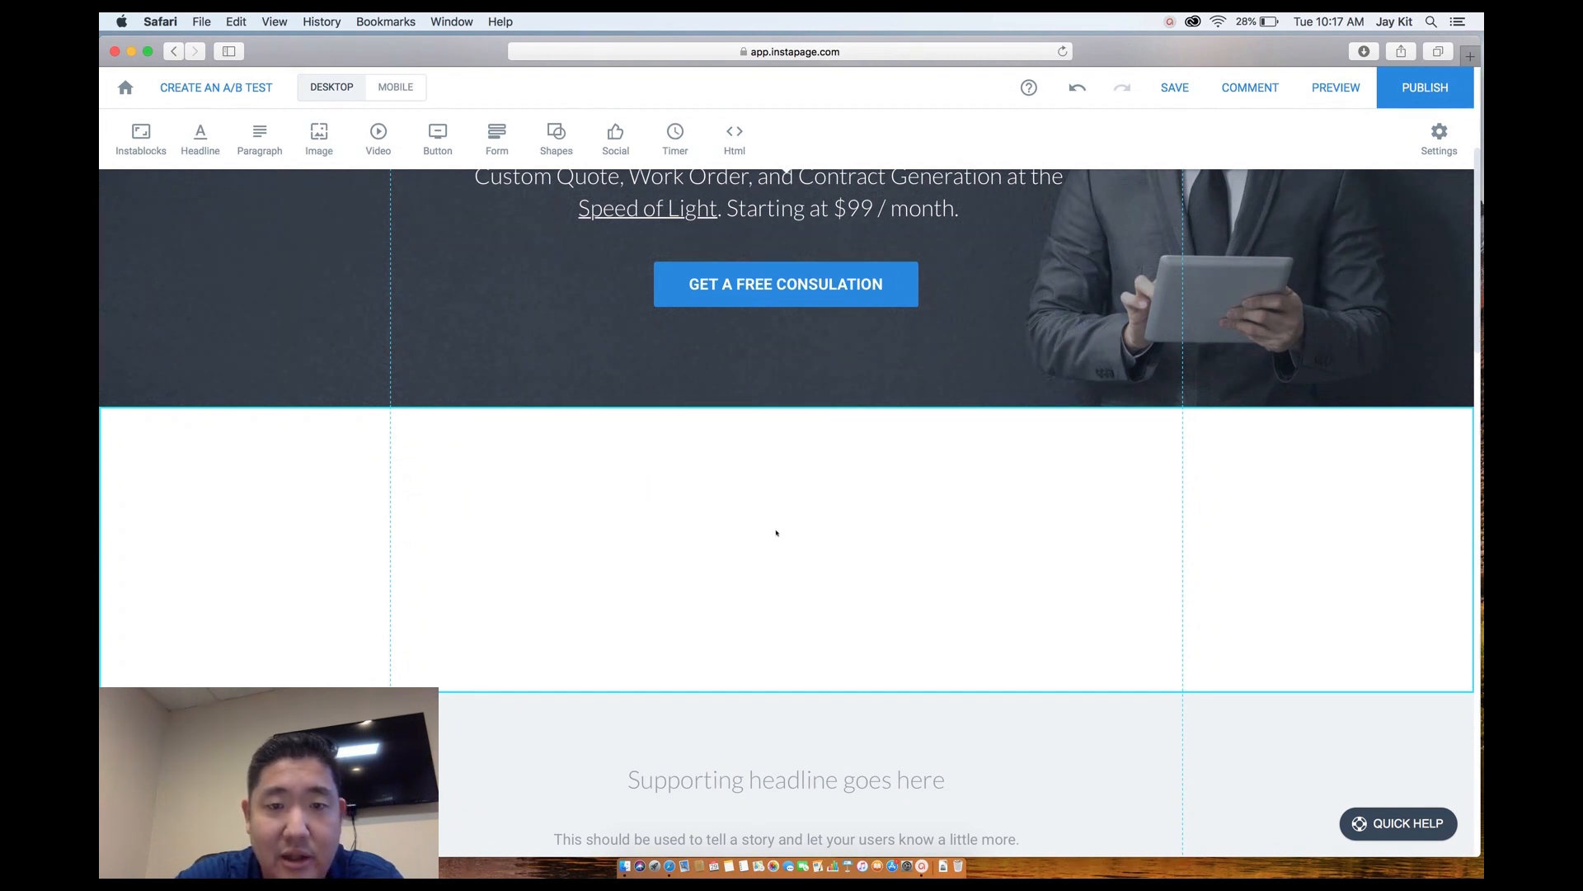
pyautogui.click(318, 138)
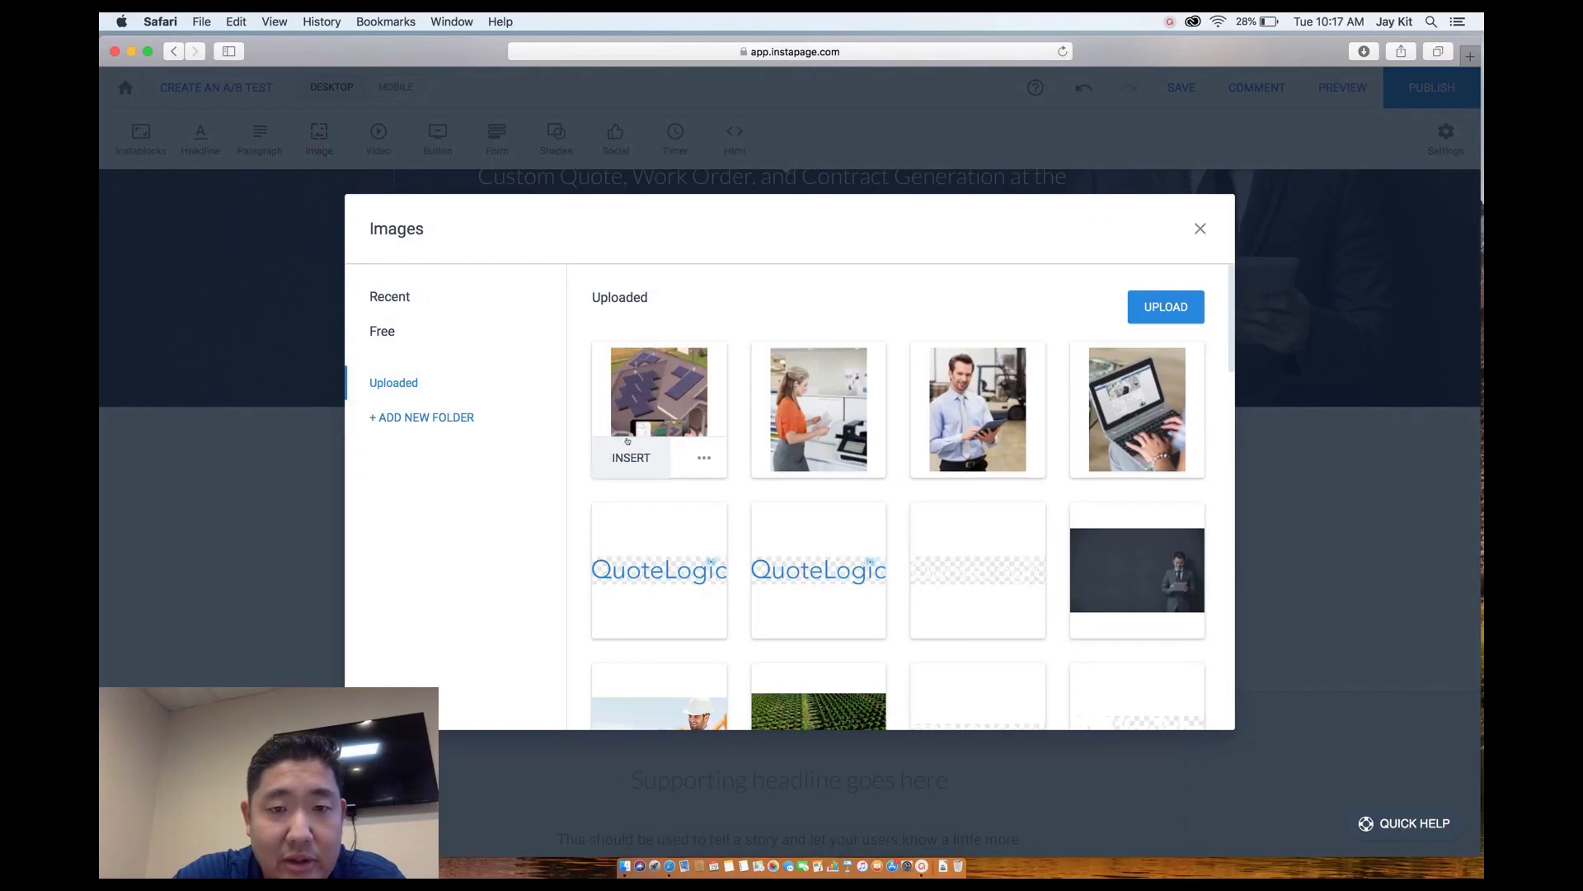
# Place the solar-panel photo, shrinking it to about 210 px wide at the section's top-left.
pyautogui.click(632, 458)
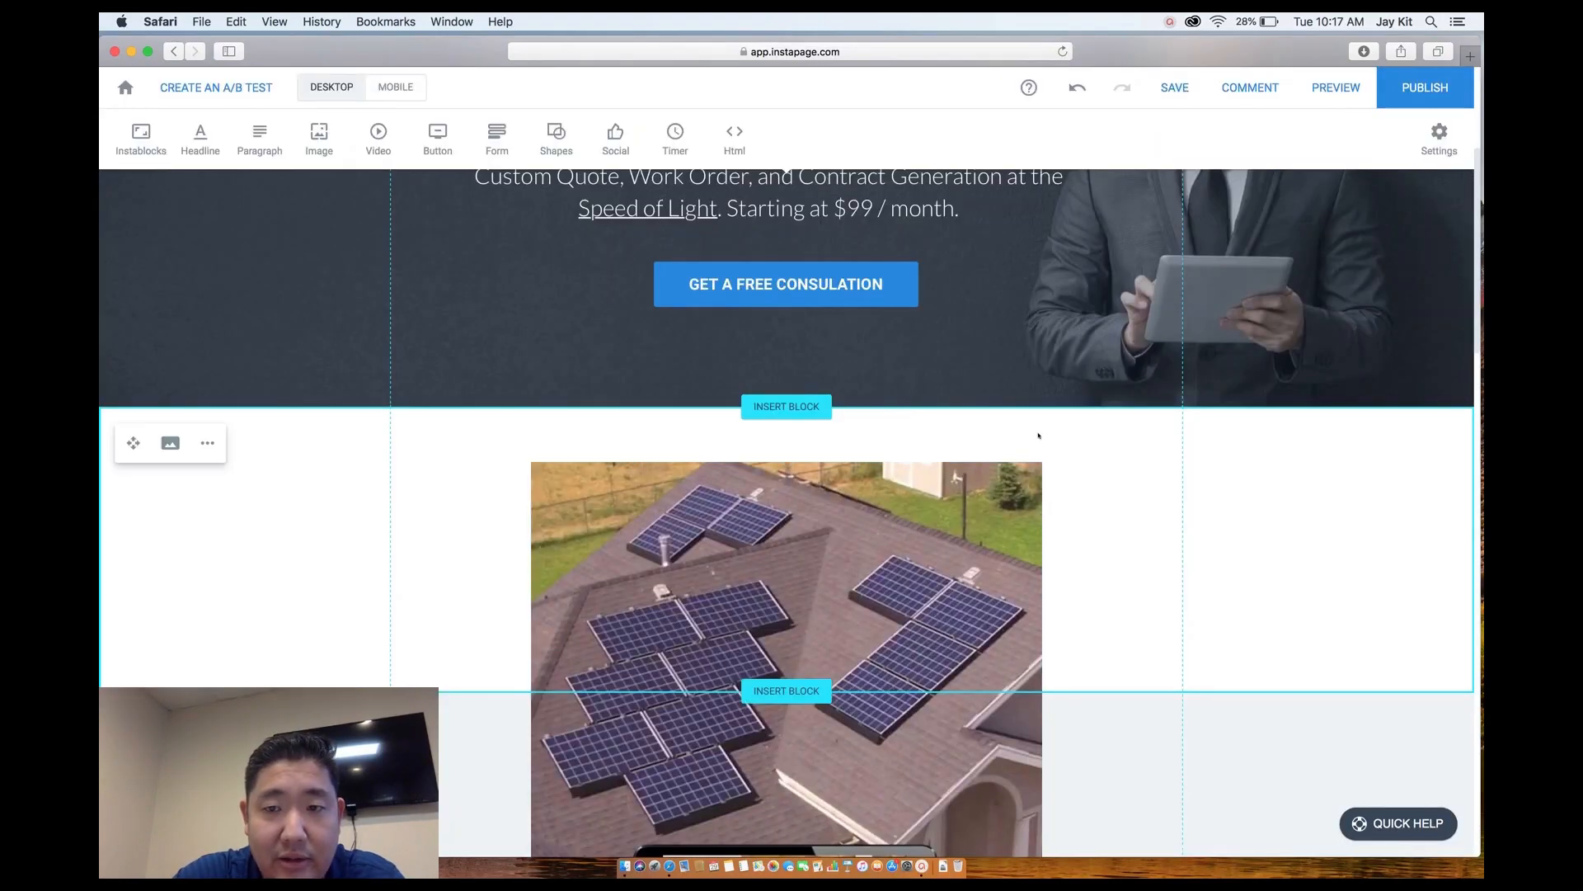
pyautogui.moveTo(1042, 463); pyautogui.dragTo(840, 724)
pyautogui.moveTo(753, 795); pyautogui.dragTo(586, 550)
pyautogui.moveTo(673, 477); pyautogui.dragTo(569, 603)
pyautogui.moveTo(508, 669); pyautogui.dragTo(591, 522)
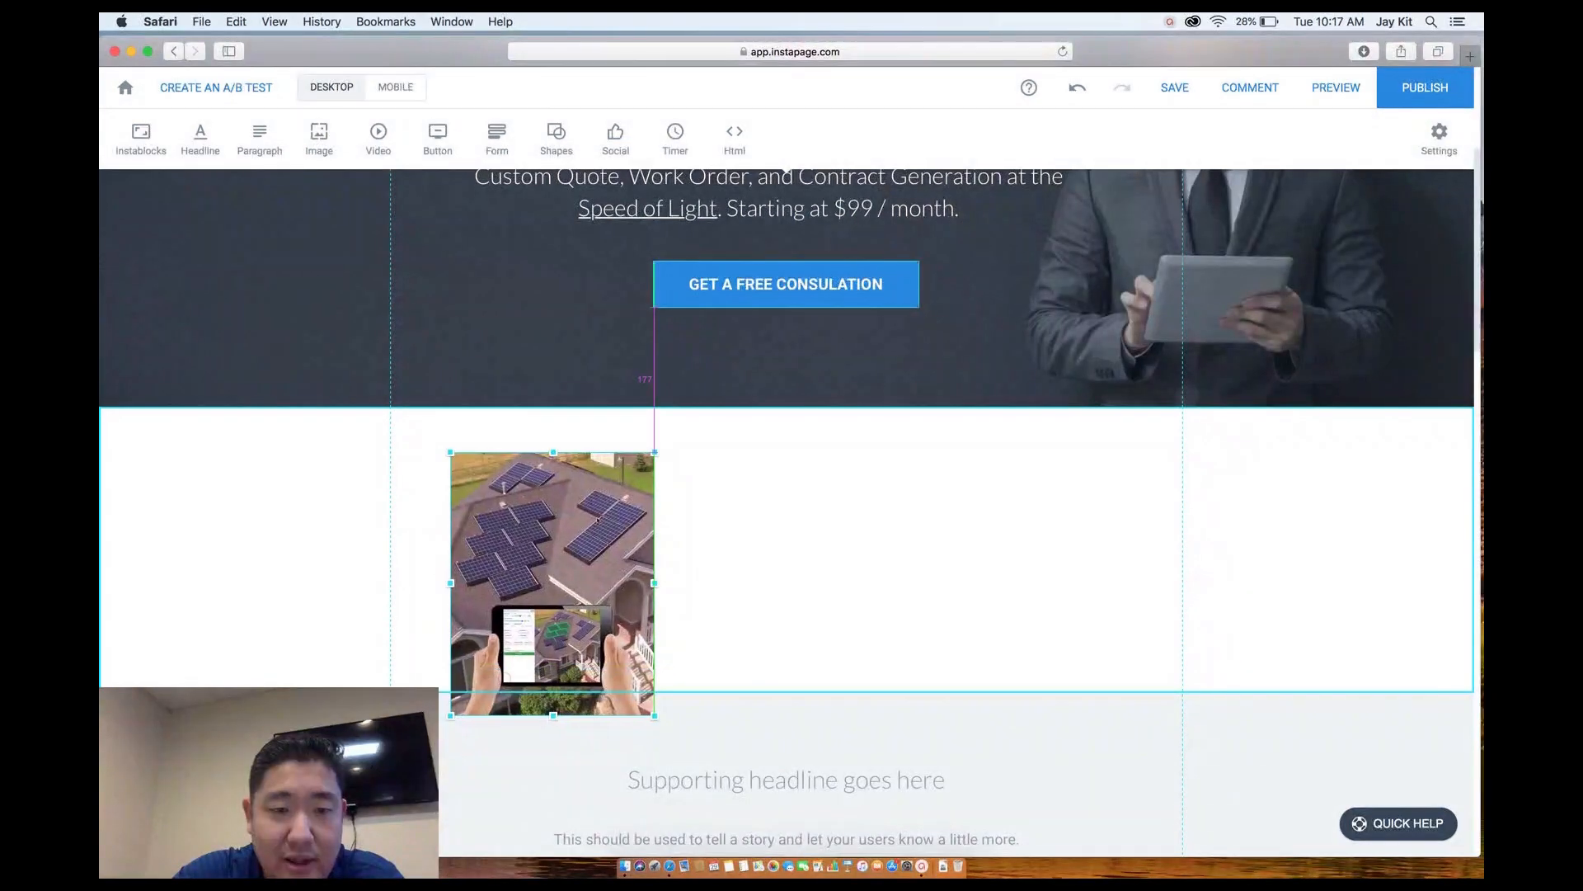
pyautogui.moveTo(652, 456); pyautogui.dragTo(620, 496)
pyautogui.moveTo(586, 567); pyautogui.dragTo(568, 523)
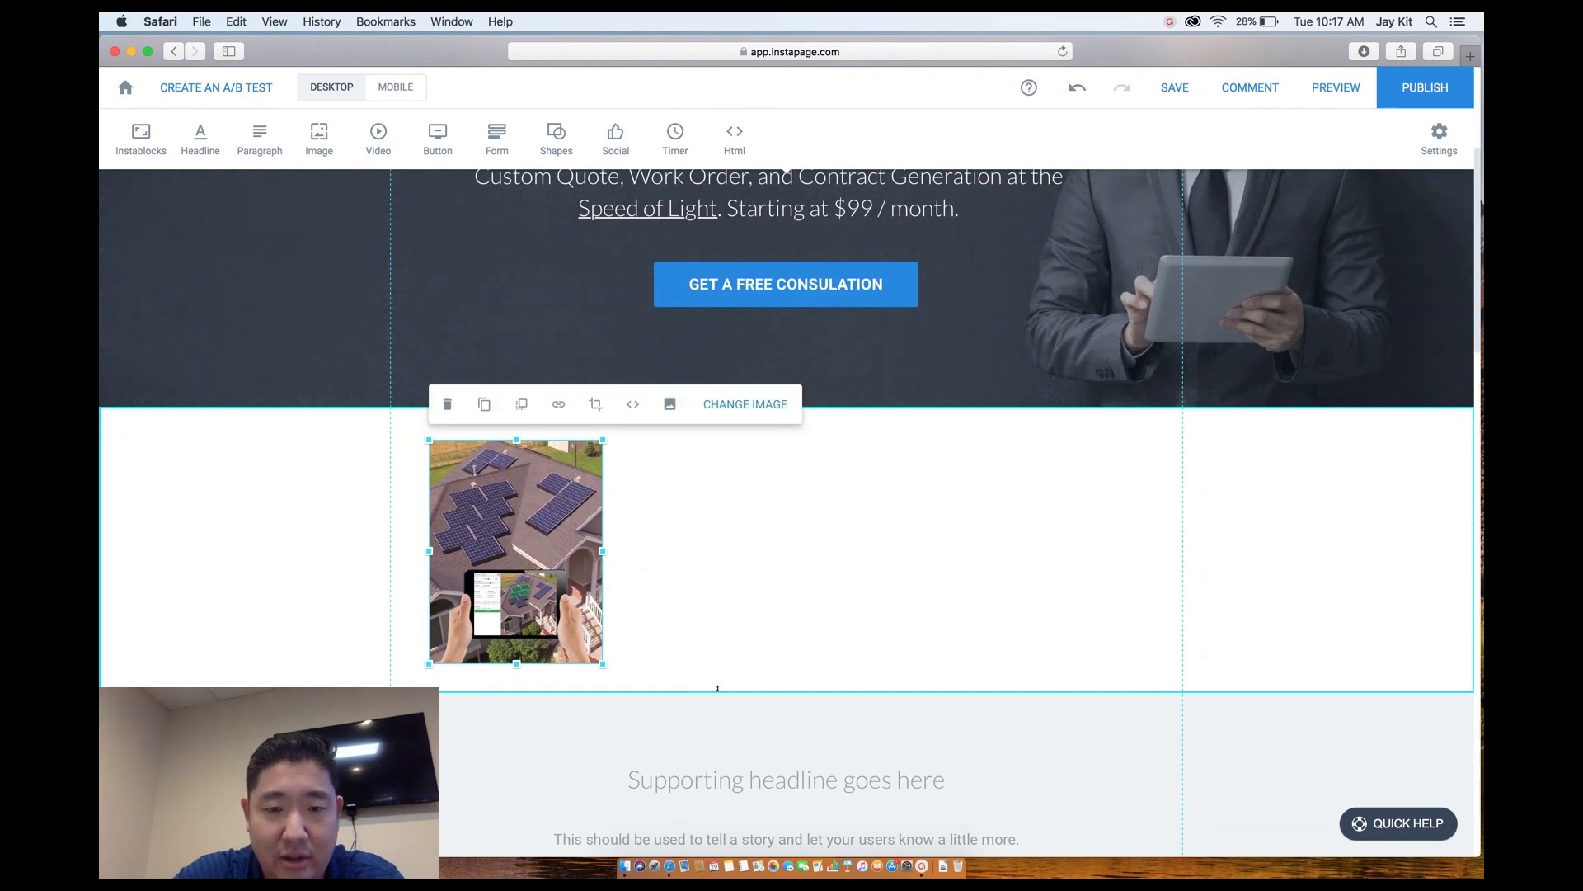
# Extend the white section further down and enlarge the photo slightly.
pyautogui.moveTo(717, 691); pyautogui.dragTo(718, 734)
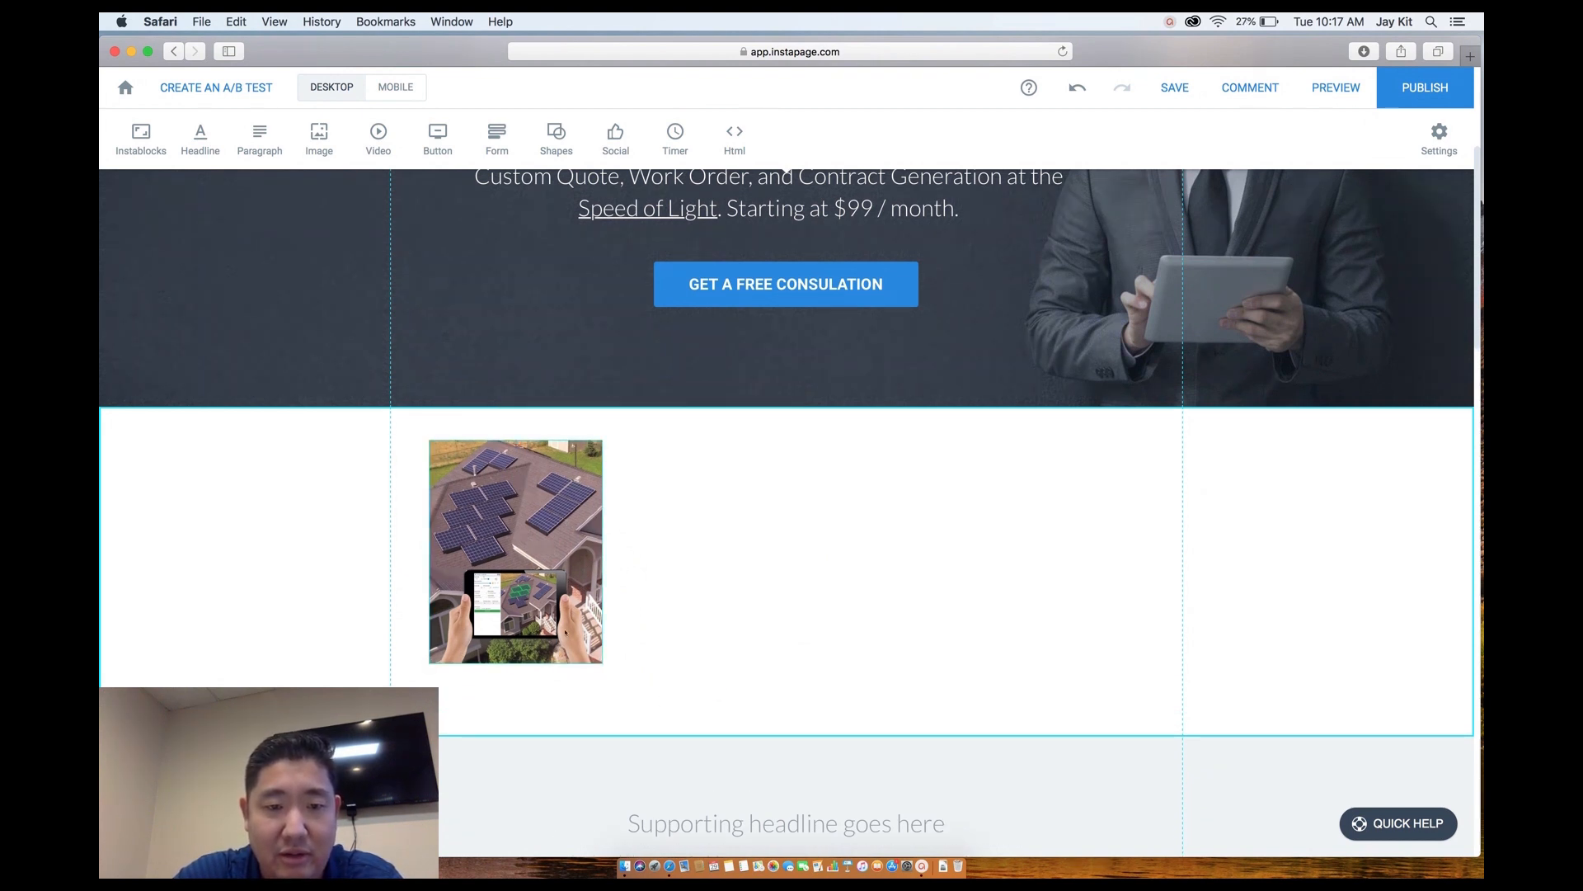
pyautogui.moveTo(600, 662); pyautogui.dragTo(624, 691)
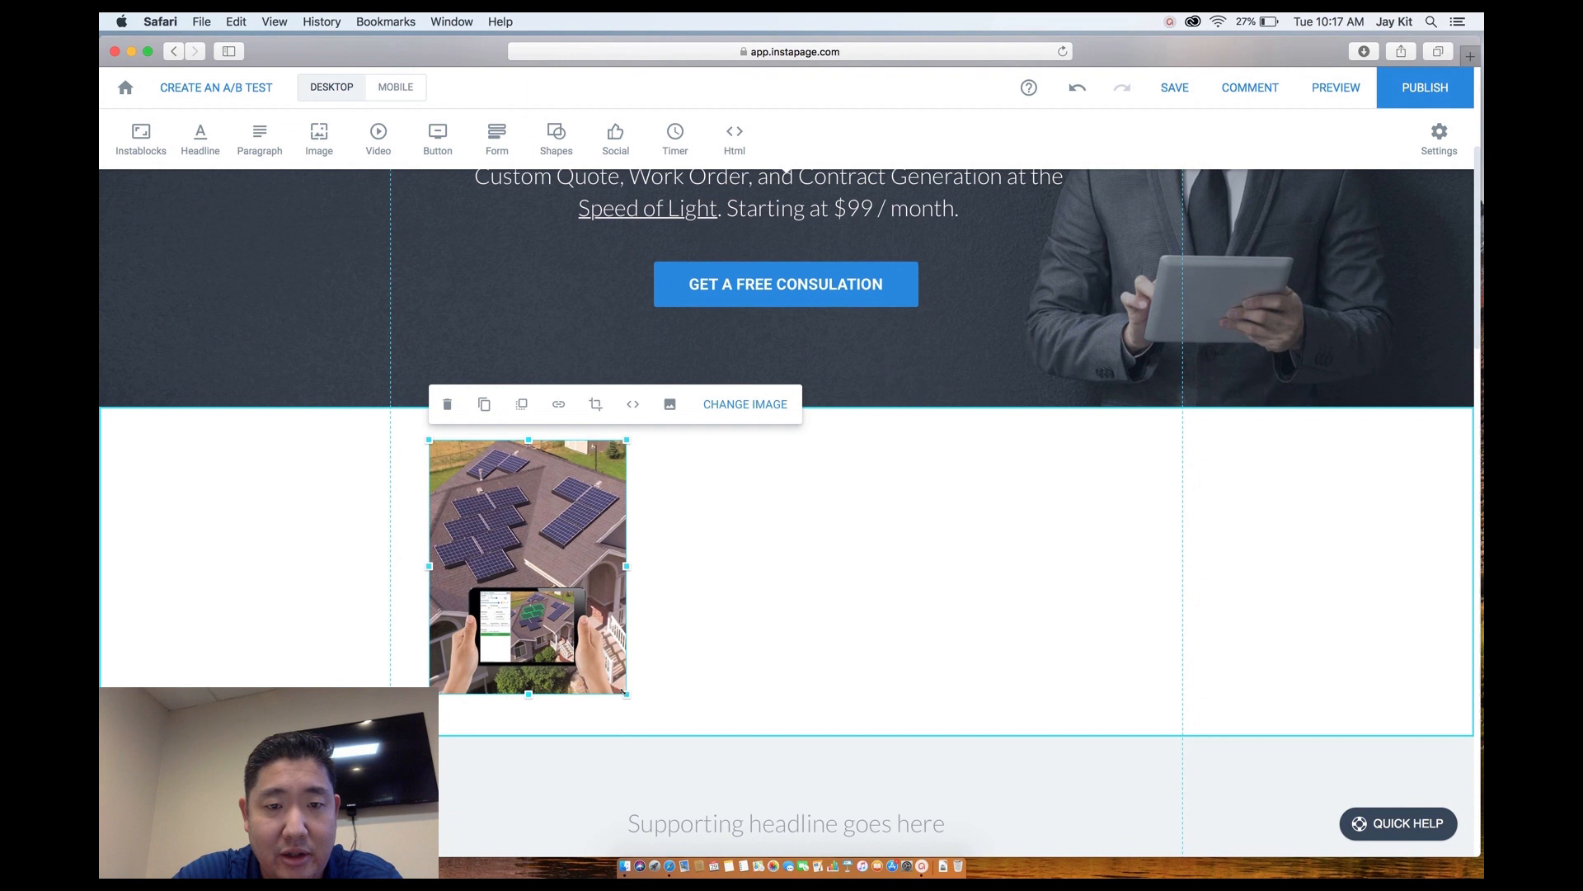
pyautogui.click(687, 664)
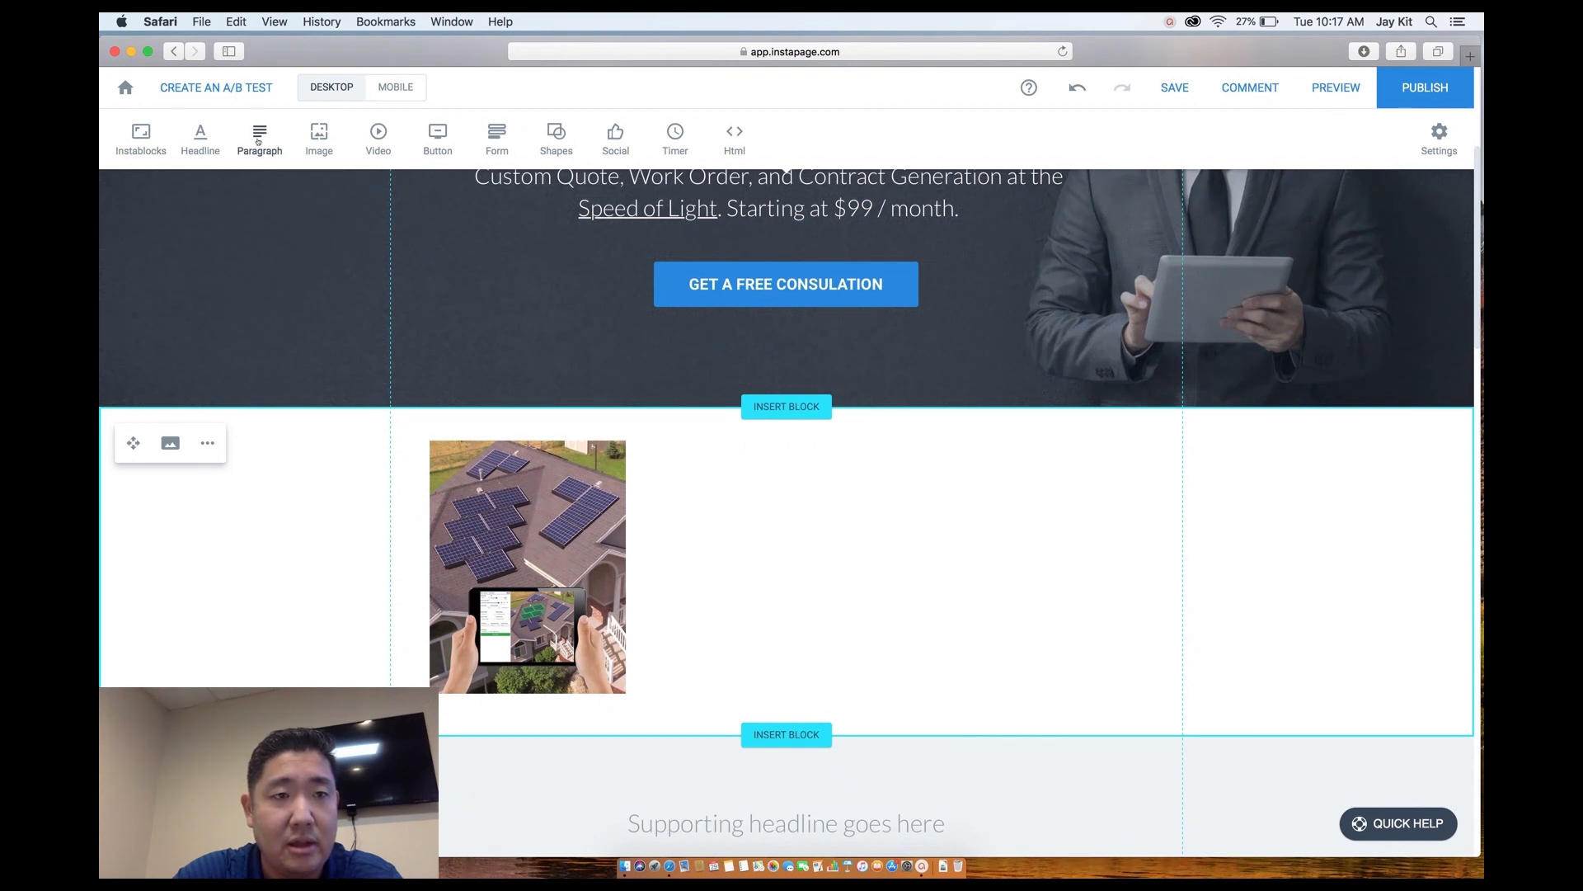
# Add a headline beside the solar photo and widen its box to the right.
pyautogui.click(198, 134)
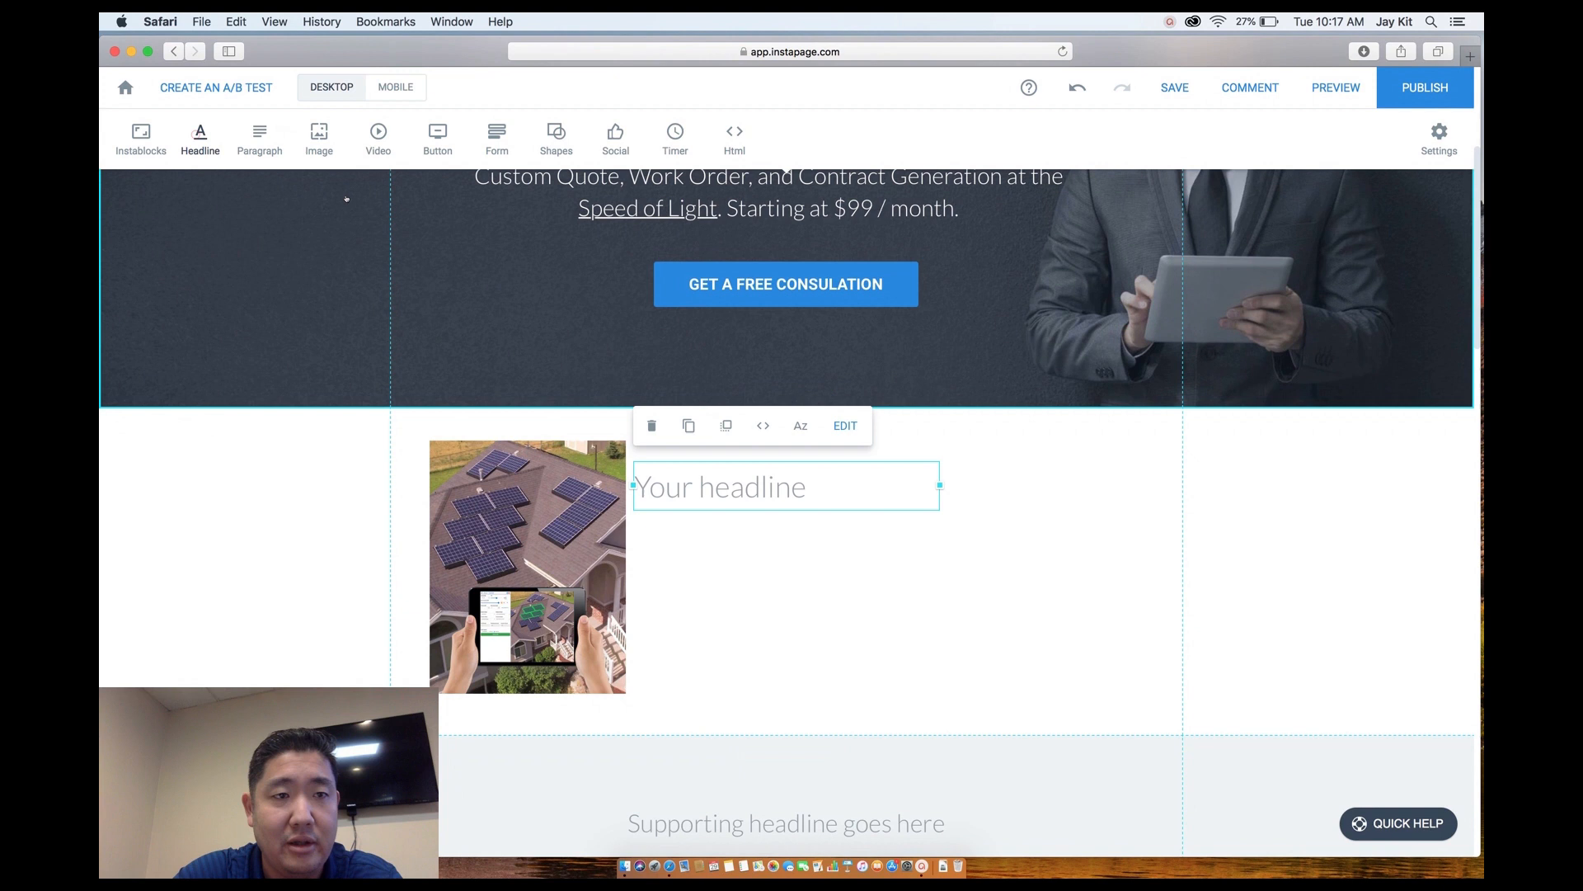
pyautogui.doubleClick(682, 489)
pyautogui.click(889, 496)
pyautogui.click(951, 490)
pyautogui.click(938, 485)
pyautogui.moveTo(1004, 485); pyautogui.dragTo(1172, 483)
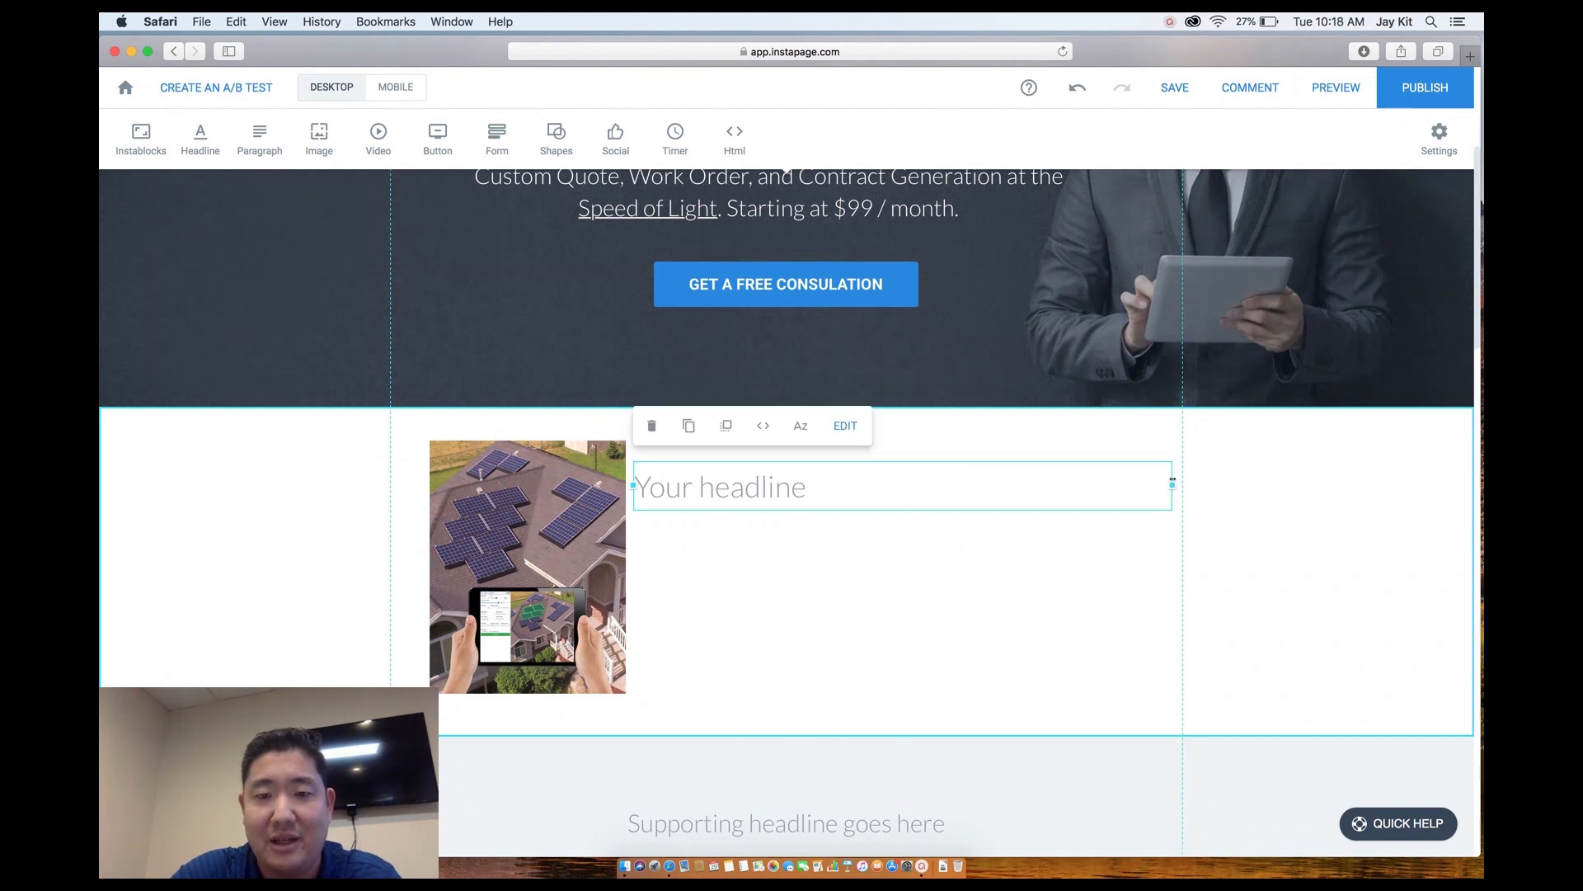
# Replace the headline text with 'How much money and time will your company save with instant quote, work order, and contract generation?'.
pyautogui.click(835, 482)
pyautogui.press('super+a')
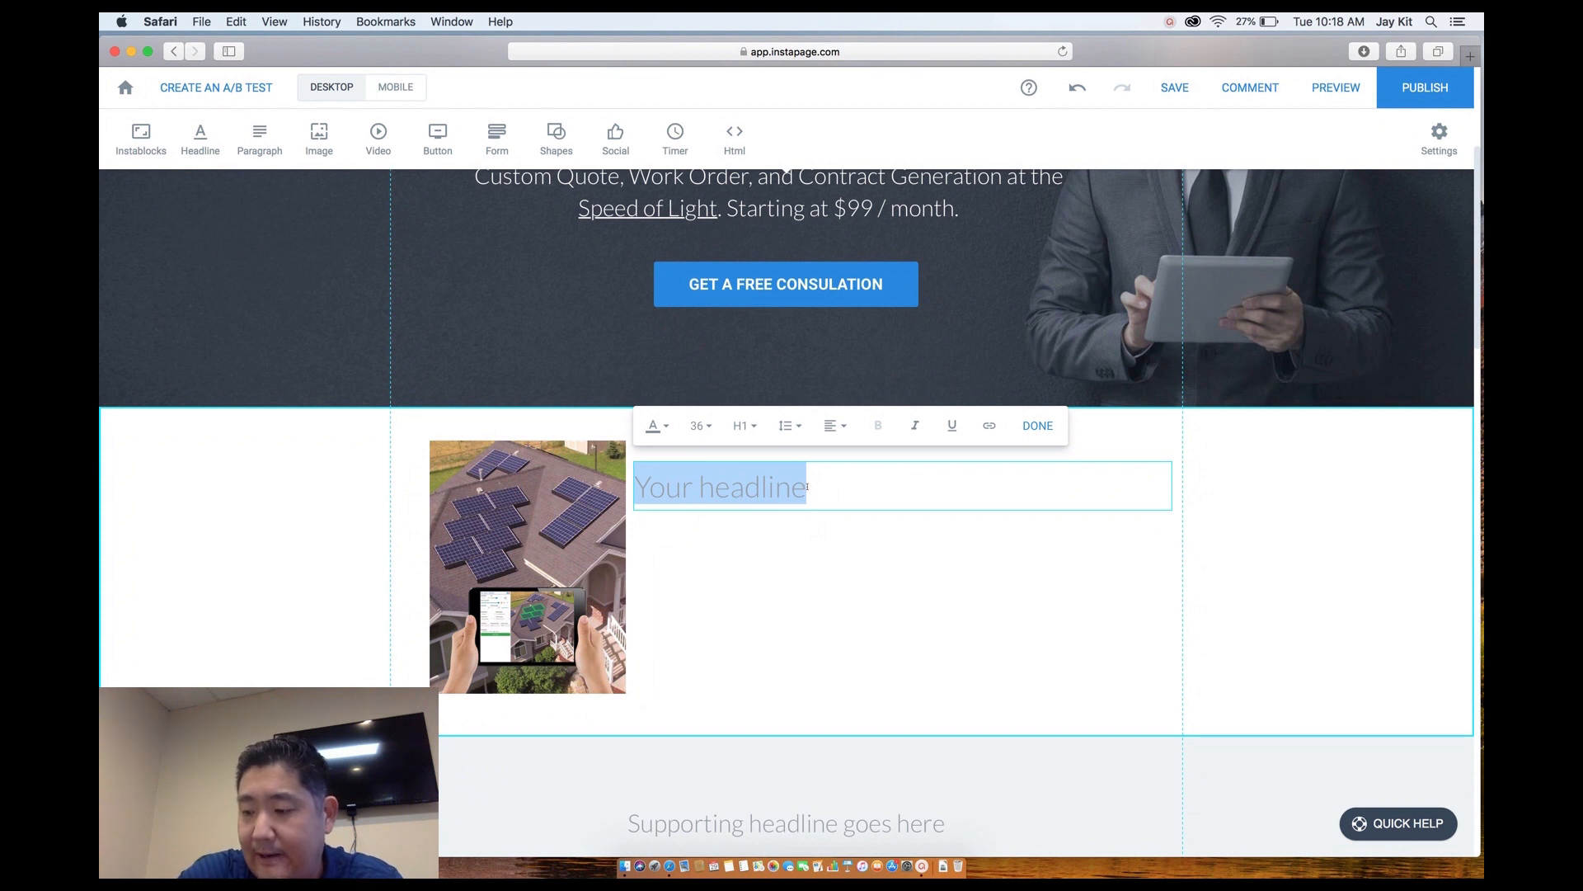
pyautogui.write('How')
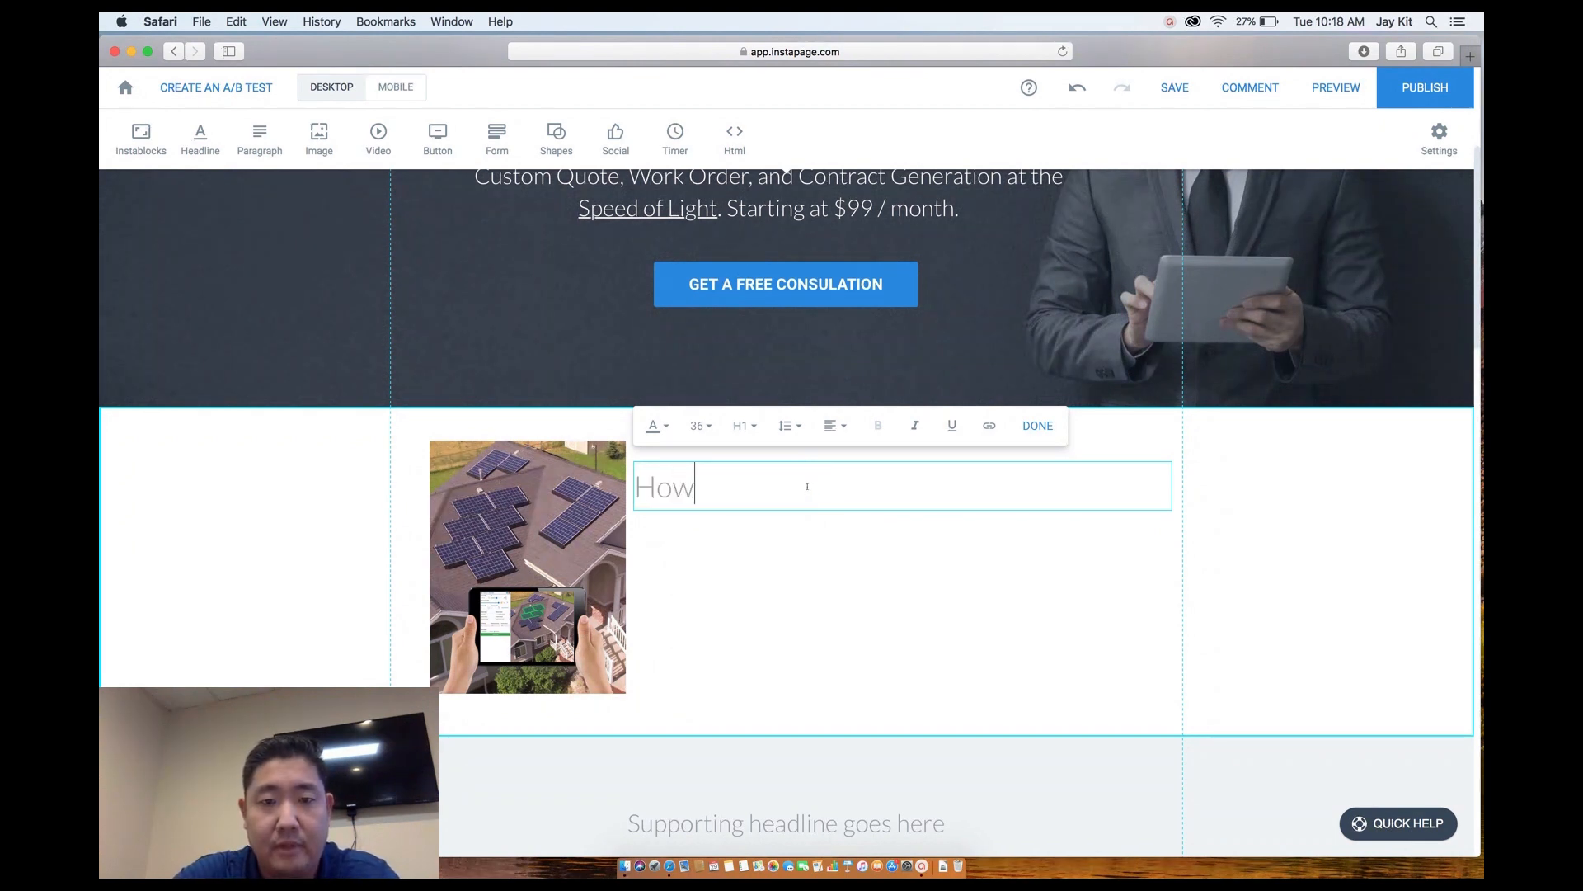
pyautogui.write(' much mon')
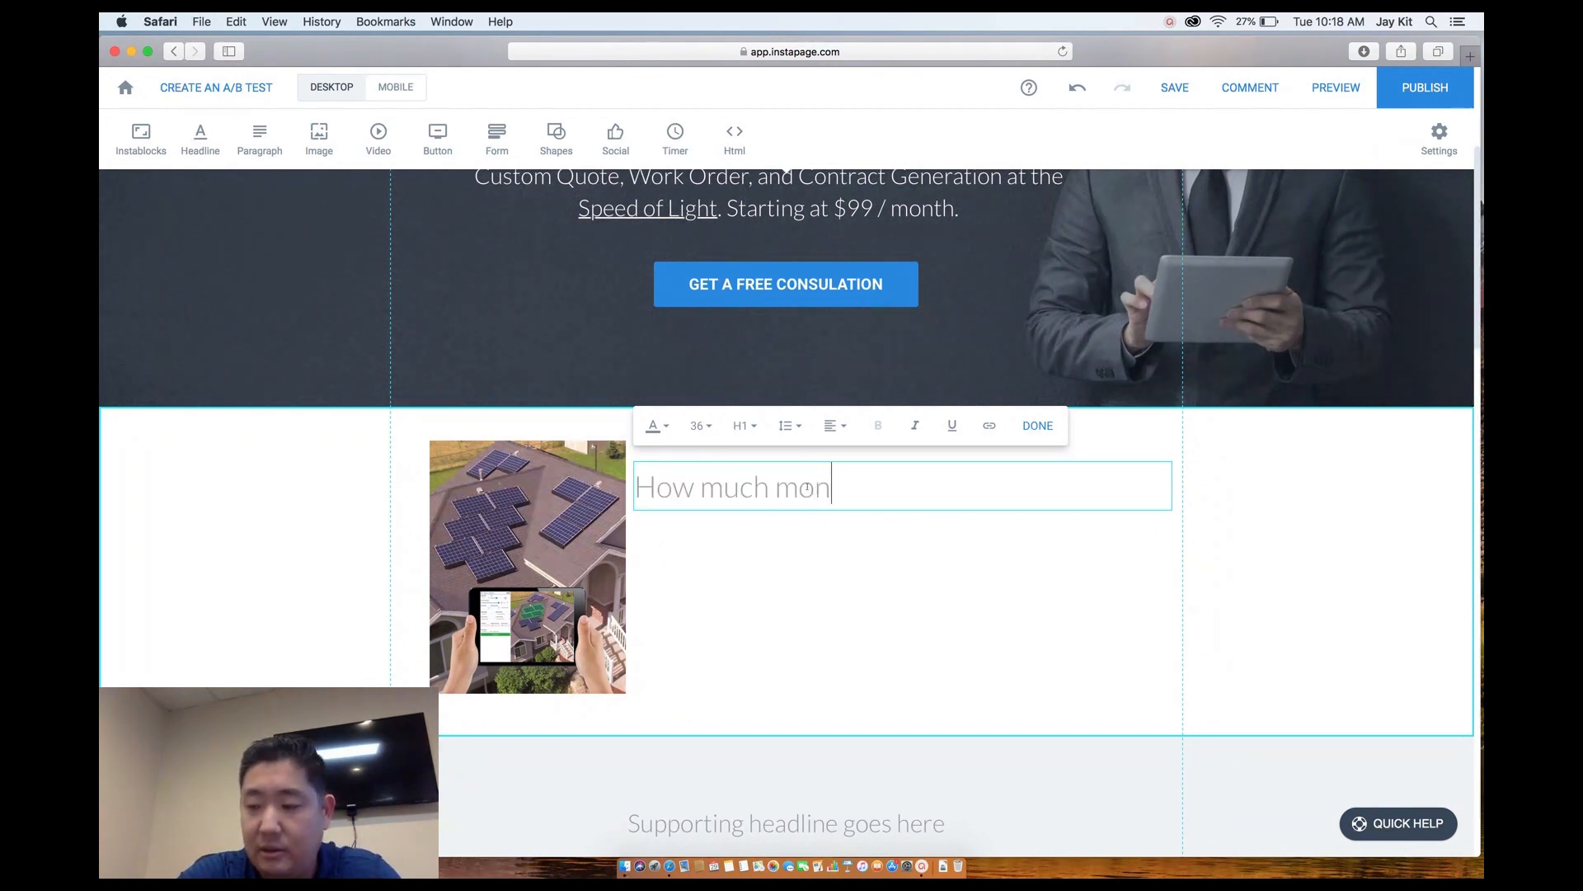
pyautogui.write('ey and time ')
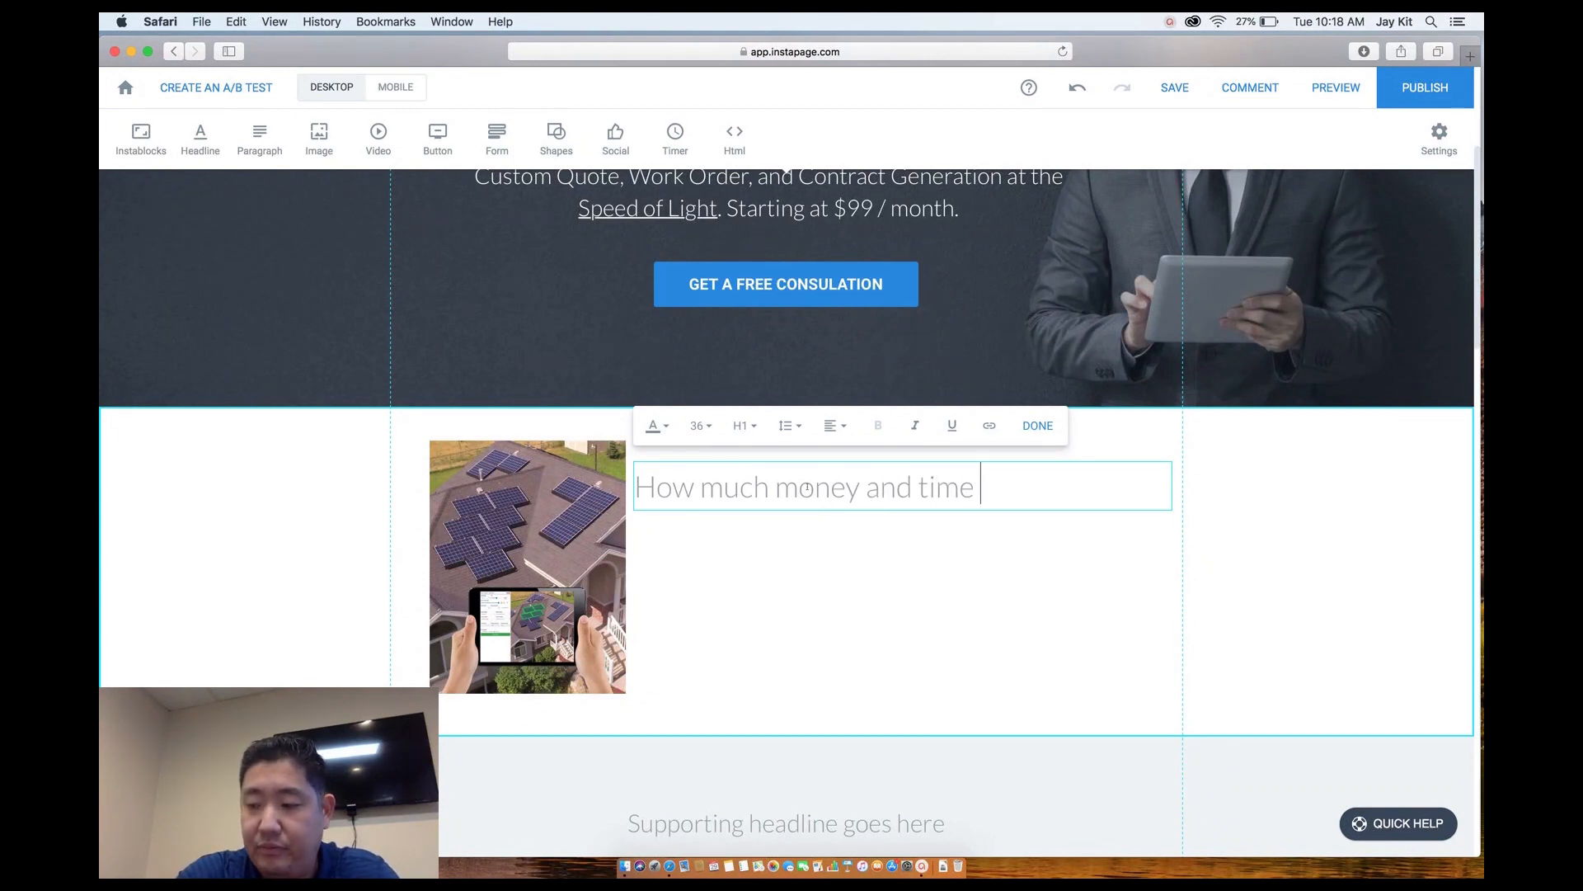
pyautogui.write('will')
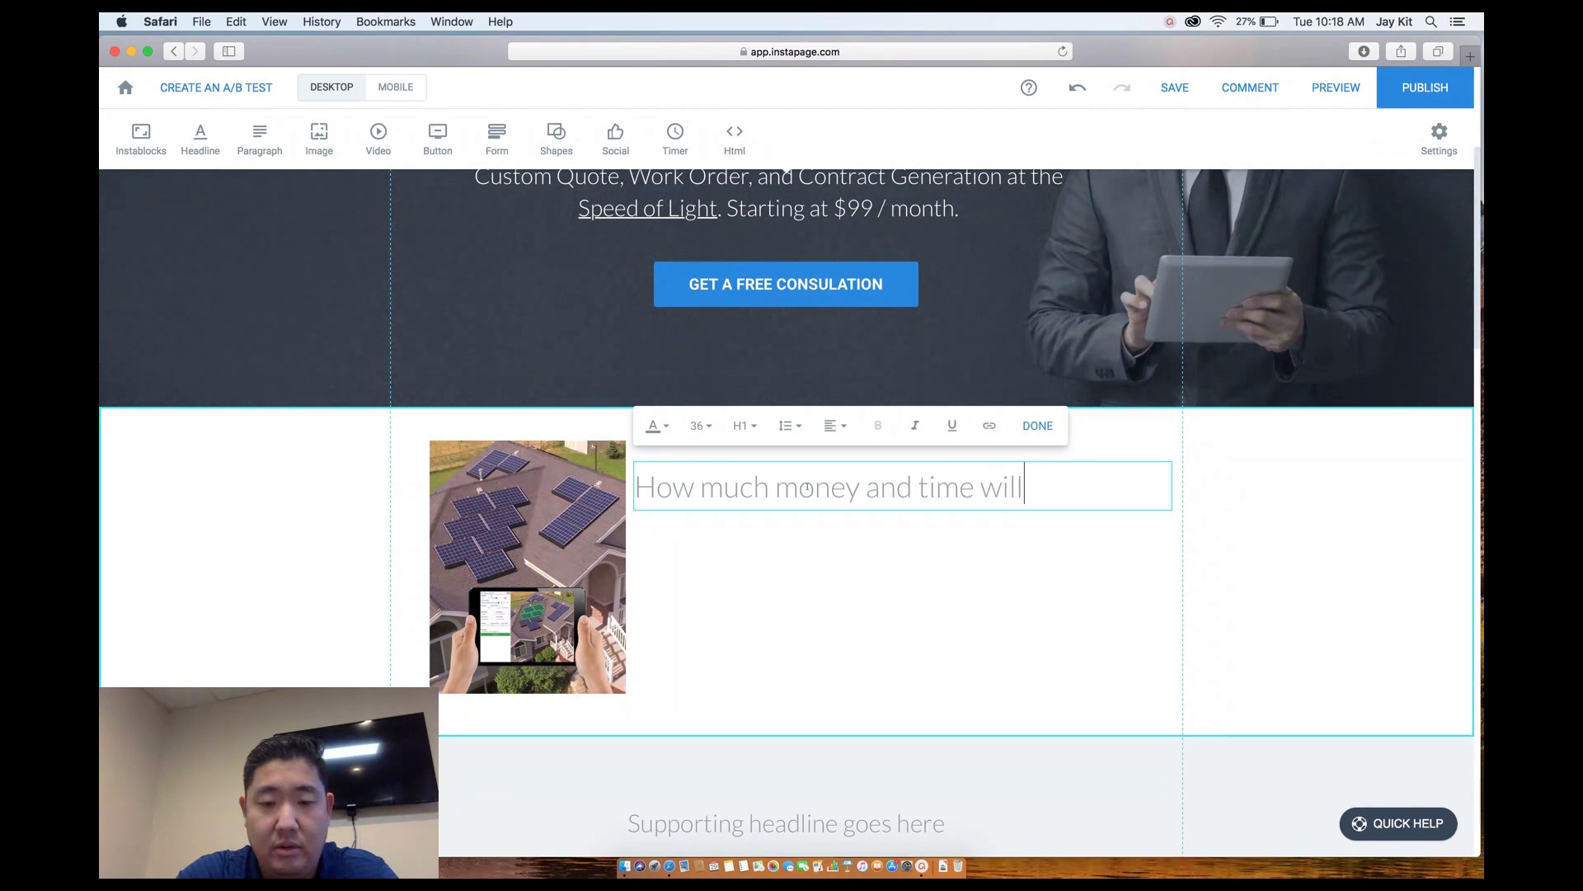
pyautogui.write(' your compan')
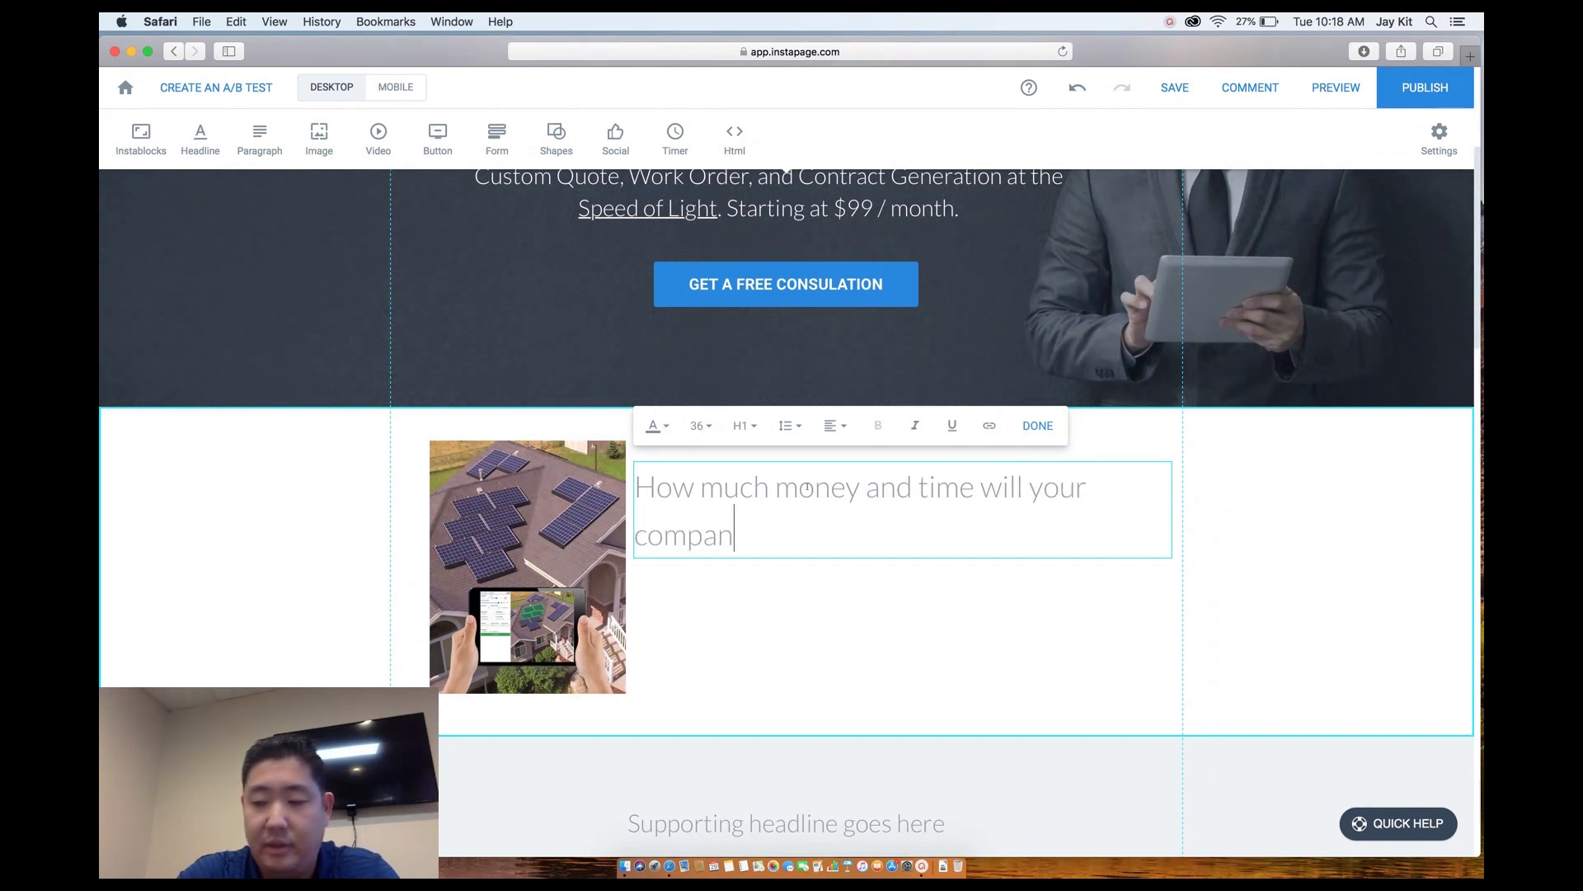
pyautogui.write('y save with ')
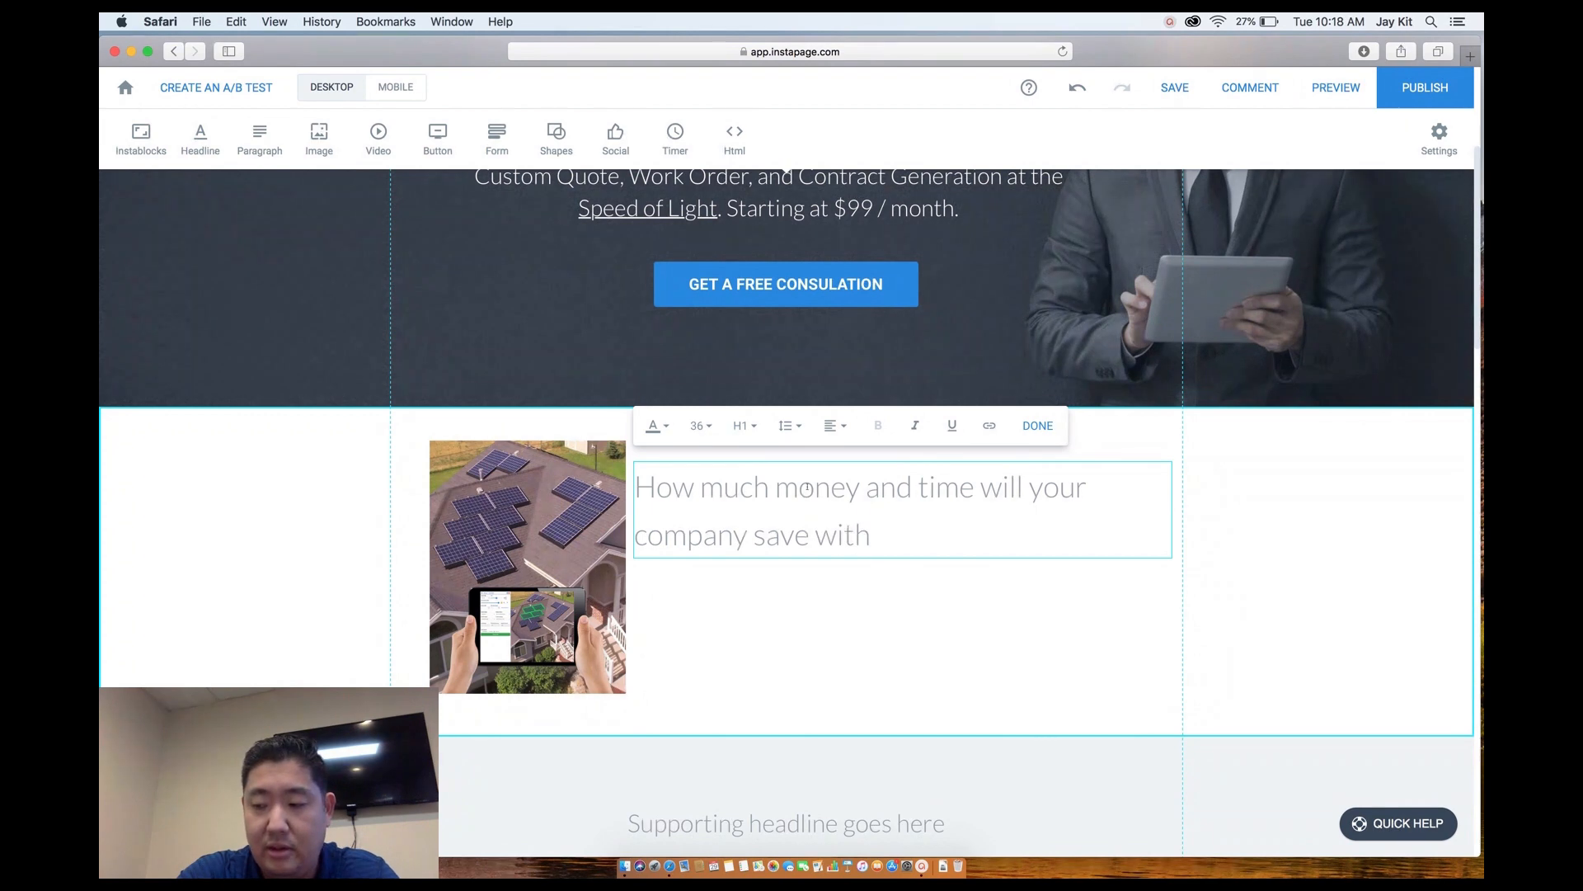
pyautogui.write('instan')
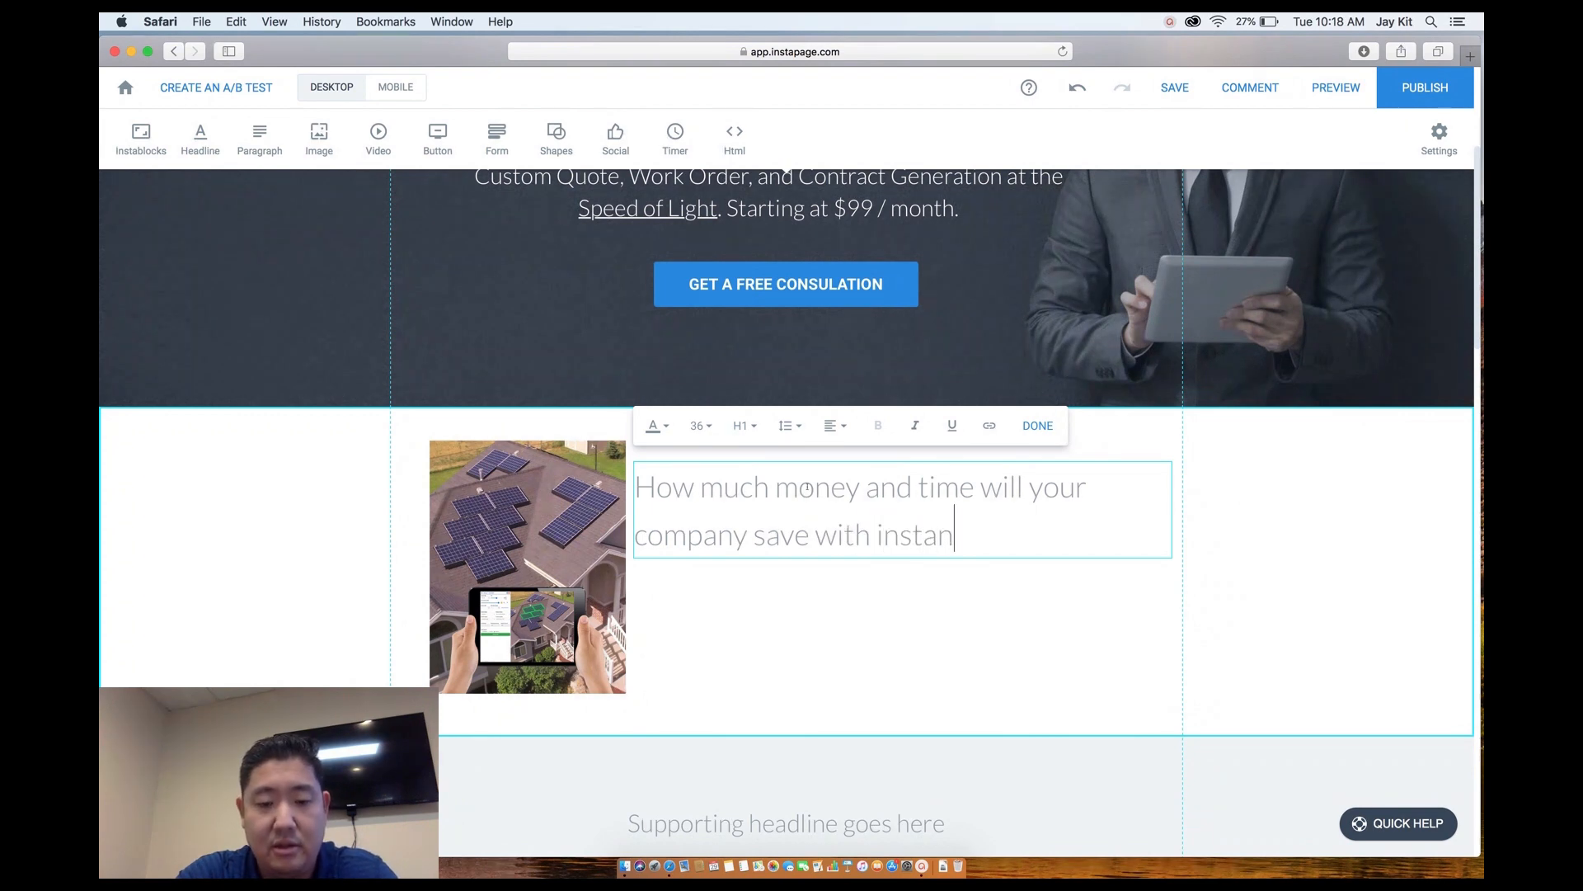
pyautogui.write('t quote')
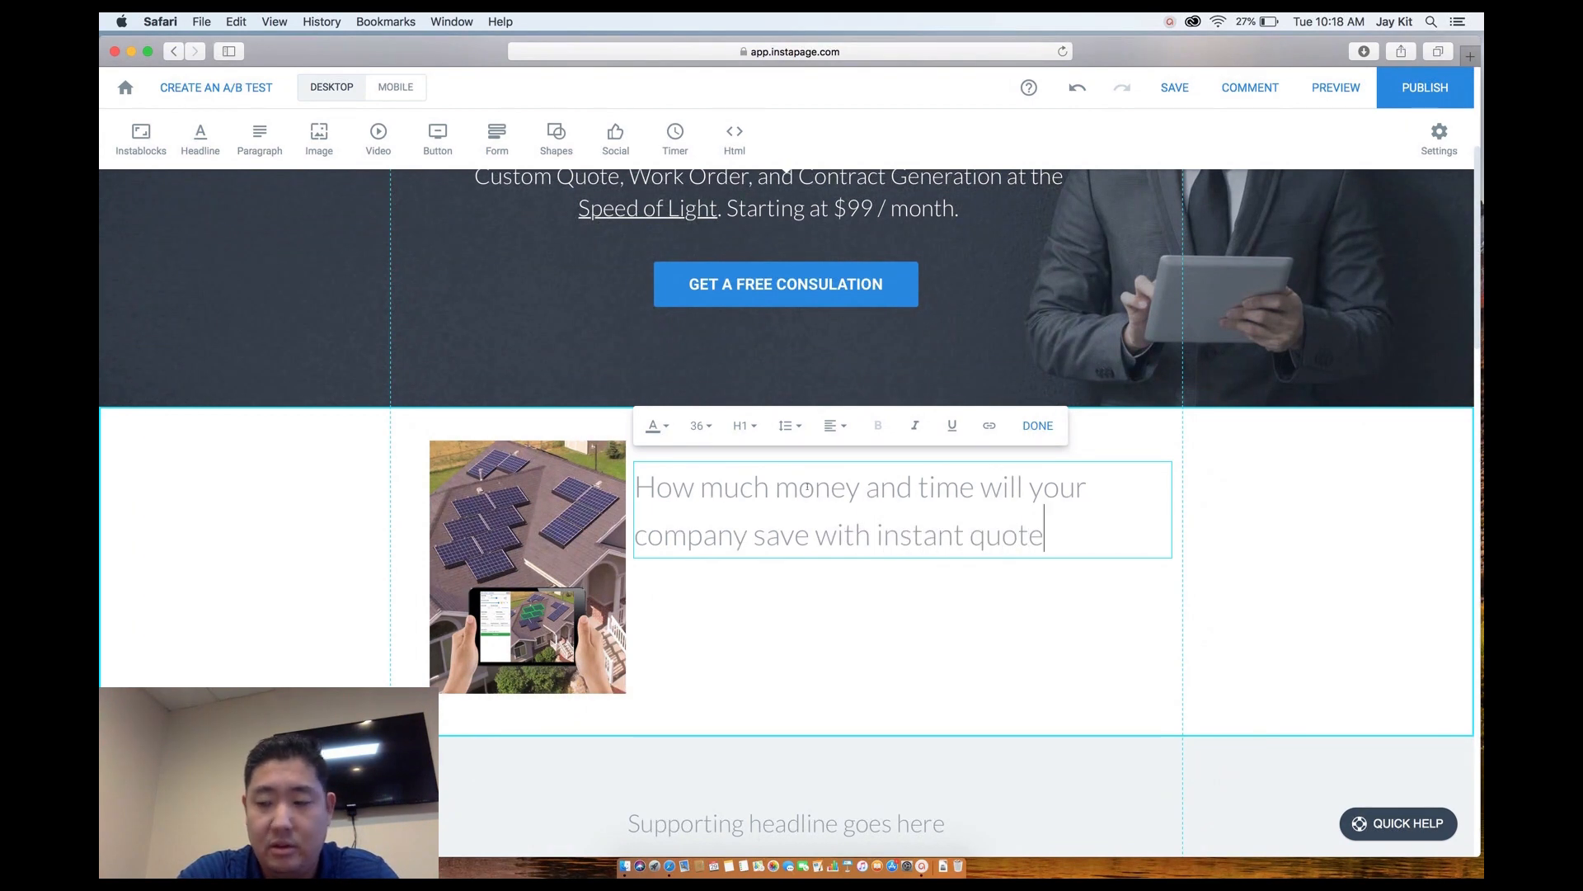
pyautogui.write(', ')
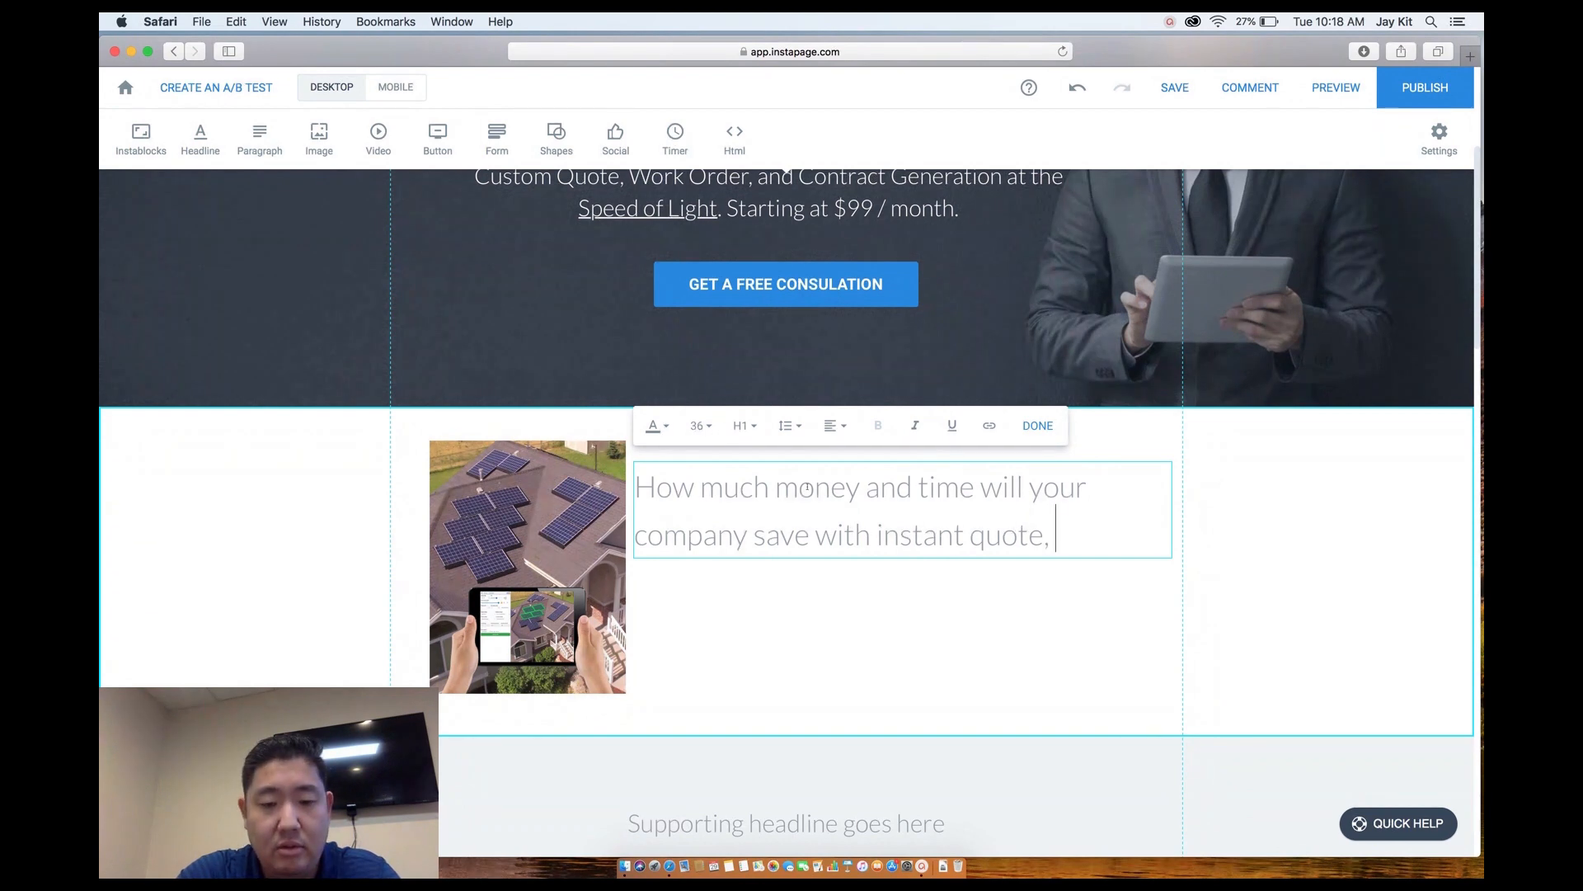
pyautogui.write('work order')
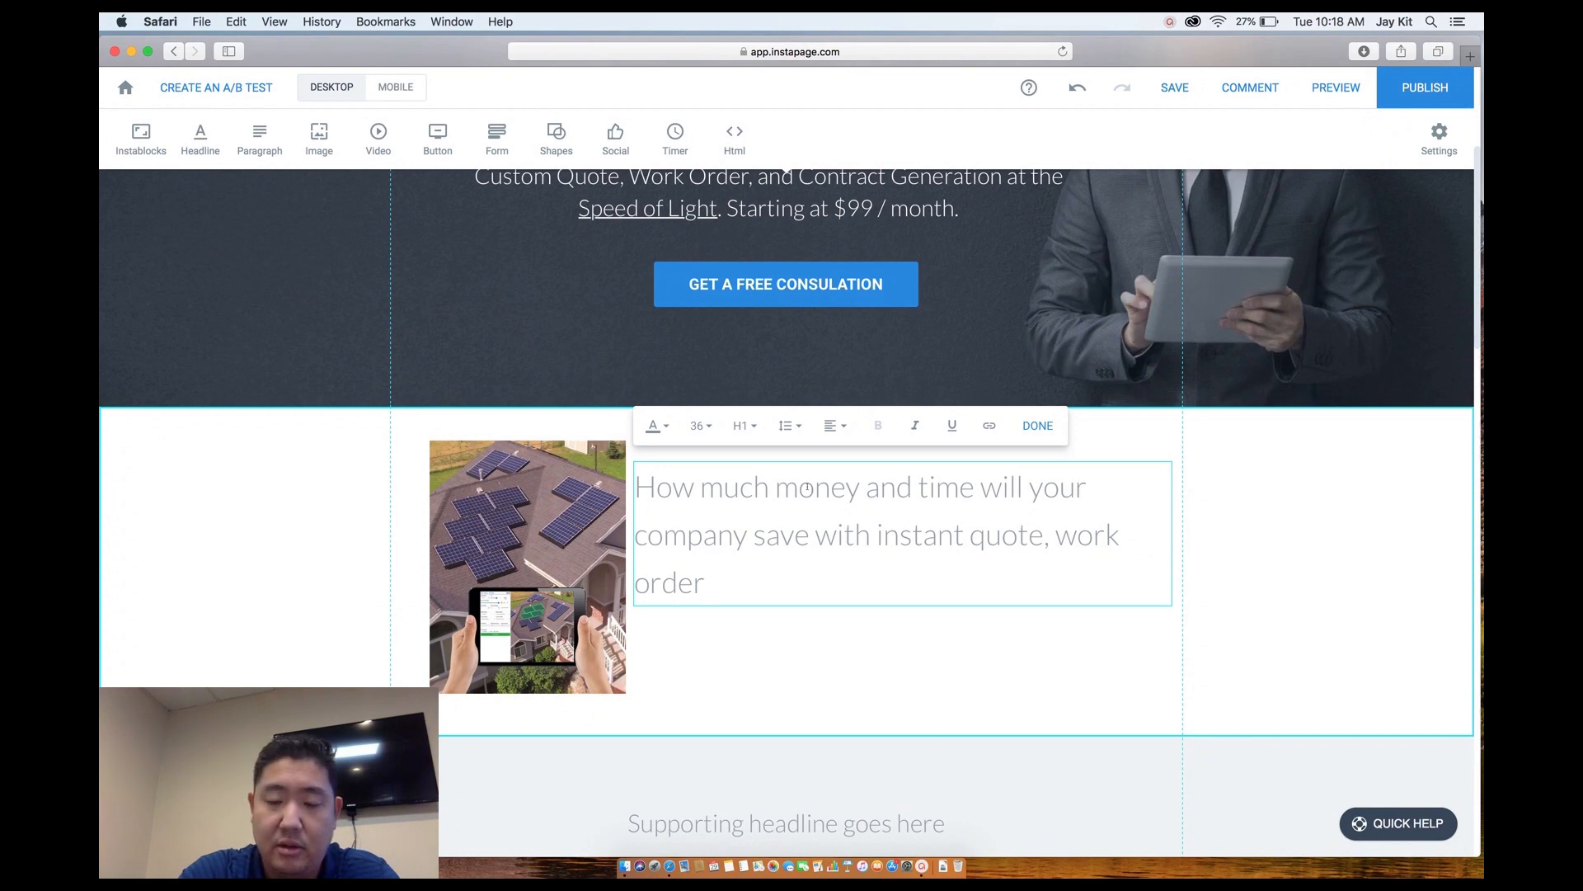
pyautogui.write(', an')
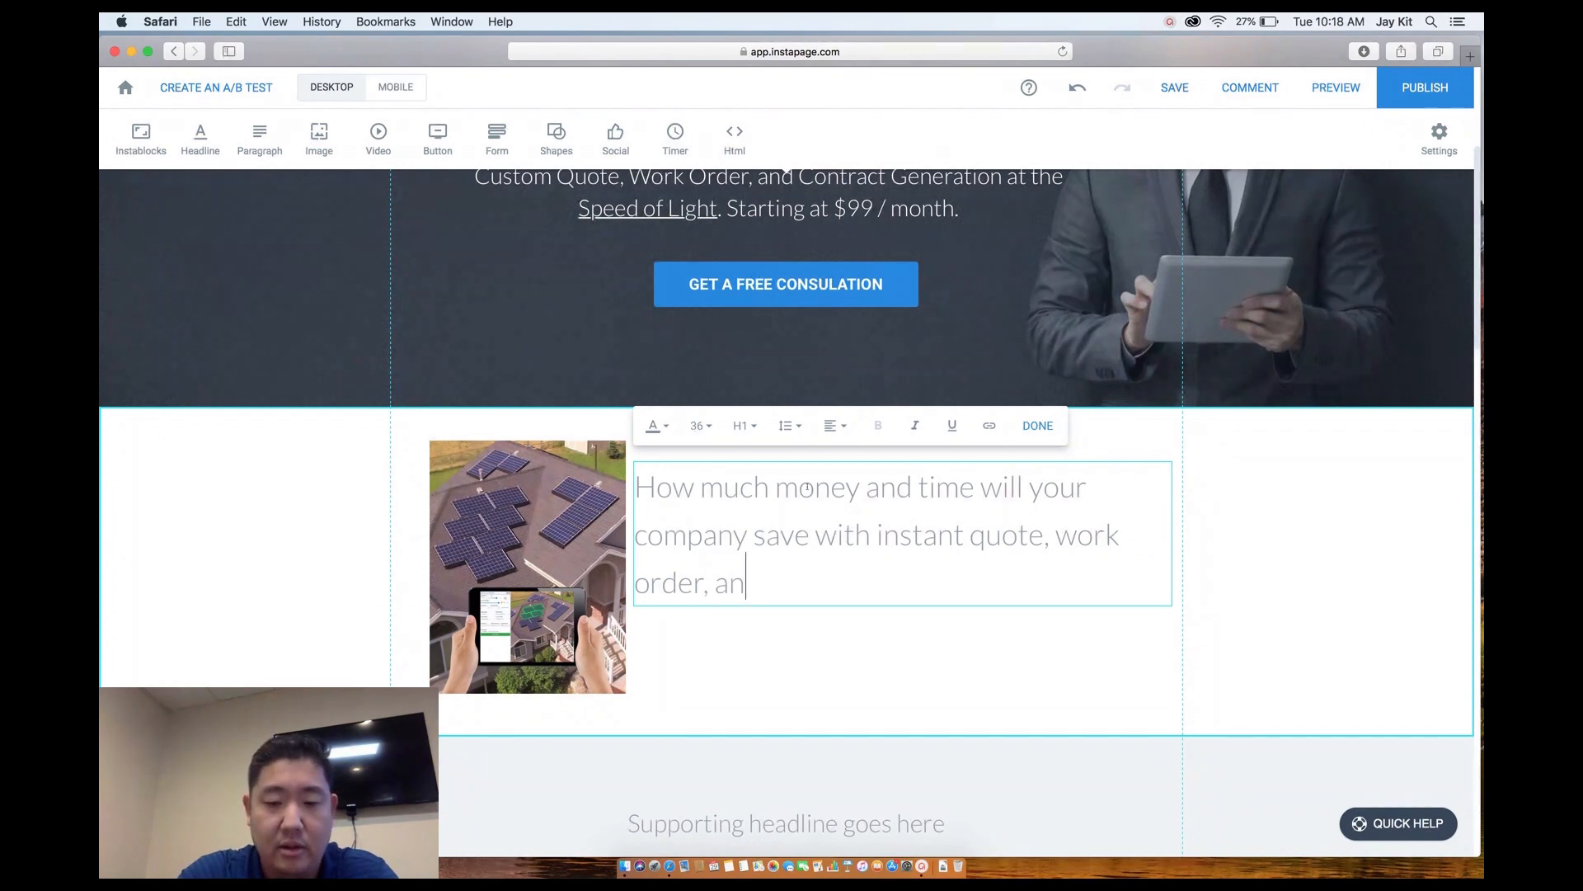
pyautogui.write('d contract gen')
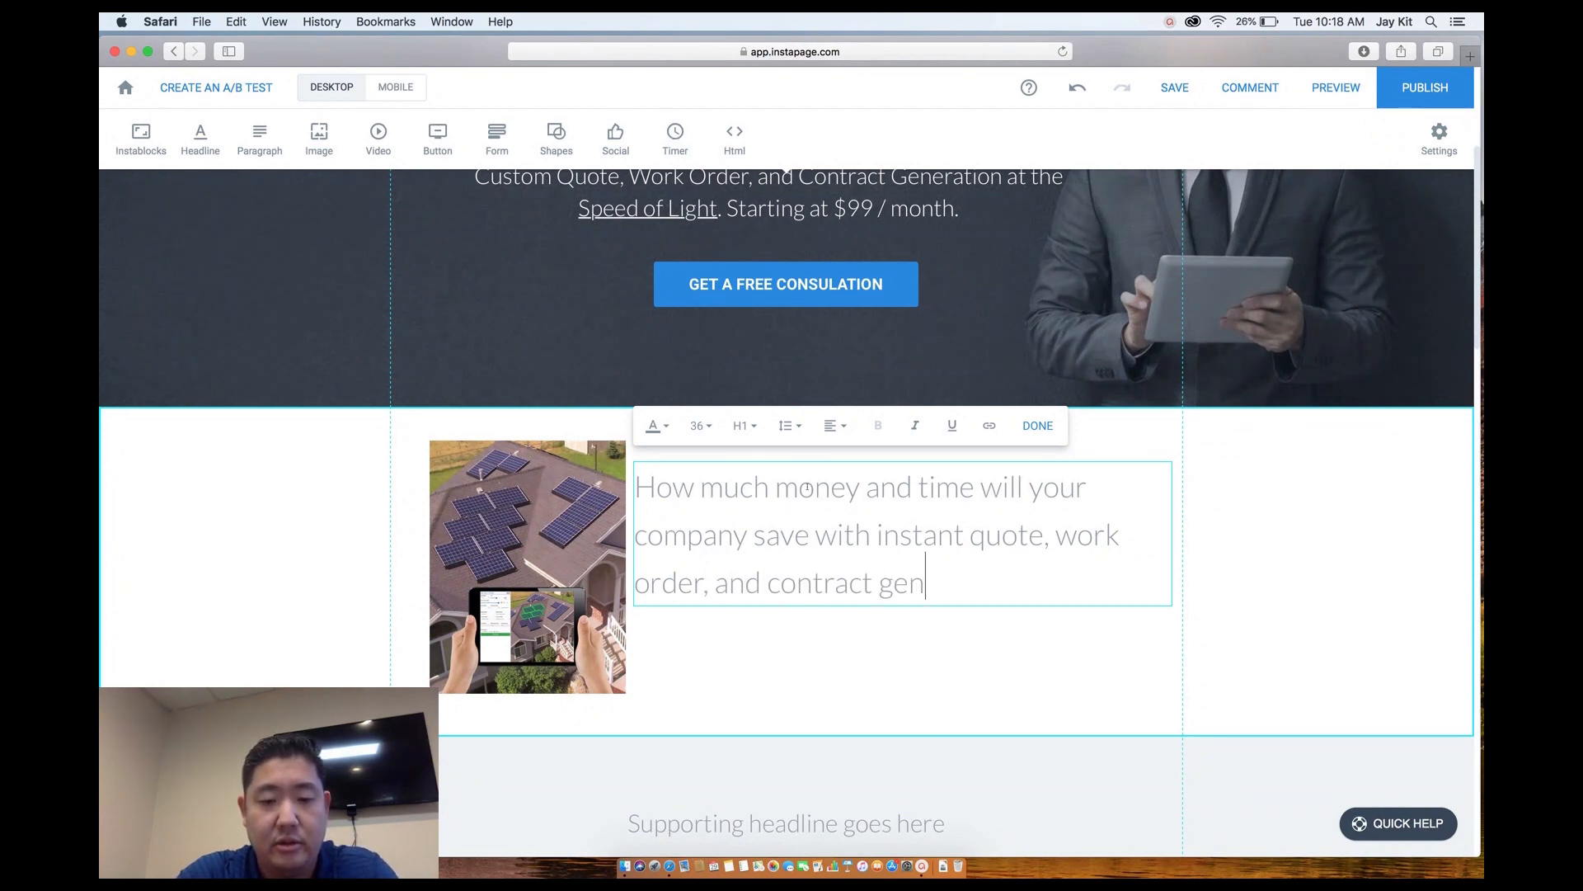
pyautogui.write('eration?')
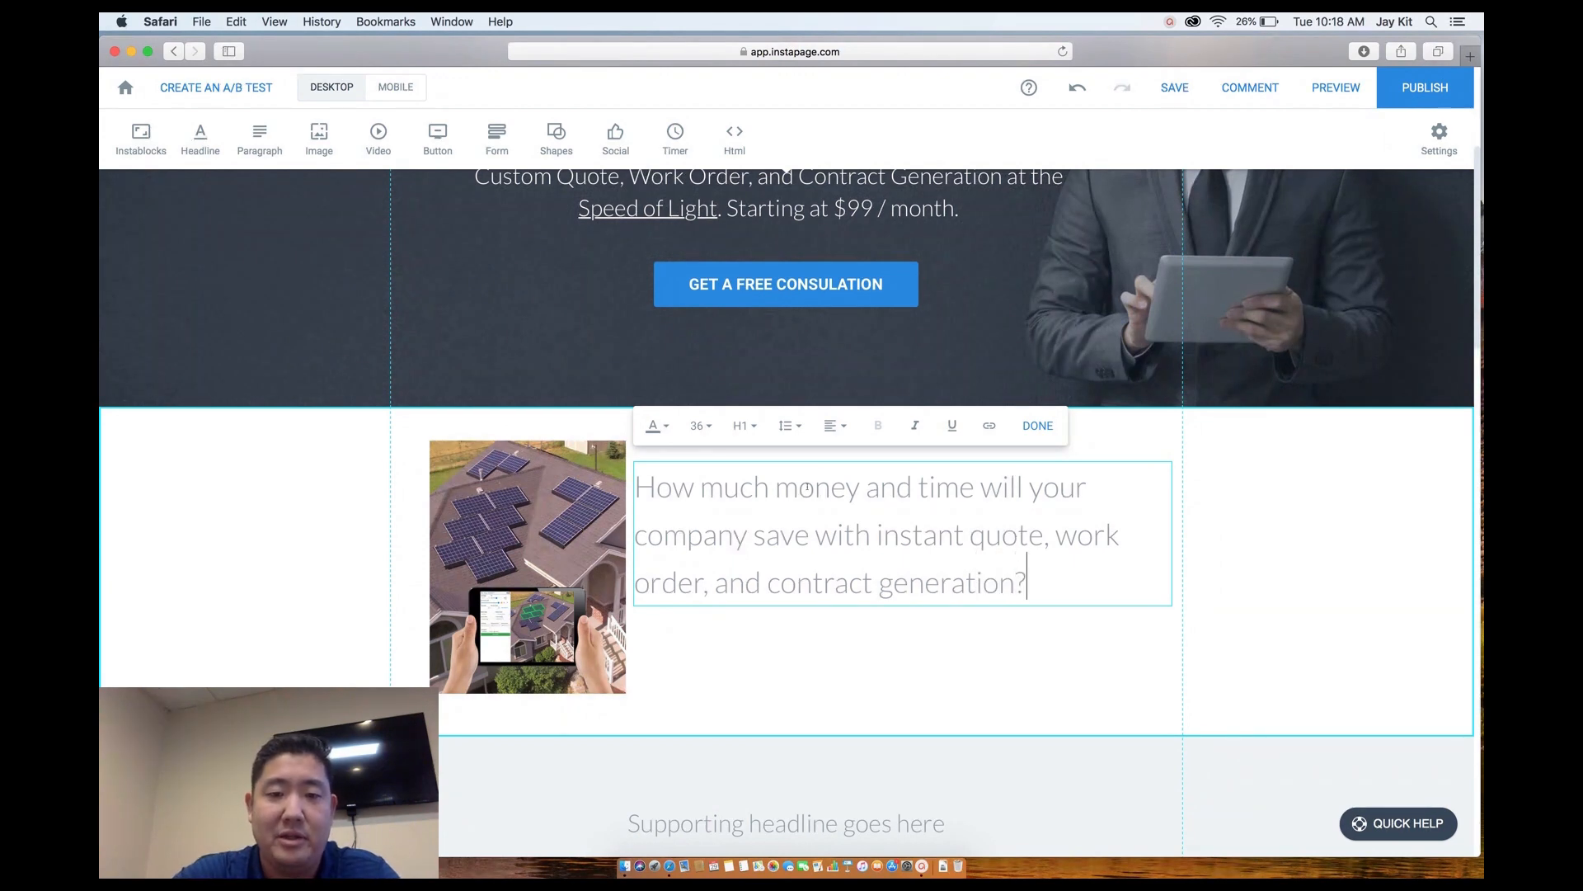
# Give the headline 1.2 line height and move it up level with the image's top.
pyautogui.click(914, 626)
pyautogui.doubleClick(1013, 583)
pyautogui.moveTo(1024, 584); pyautogui.dragTo(838, 534)
pyautogui.tripleClick(1023, 584)
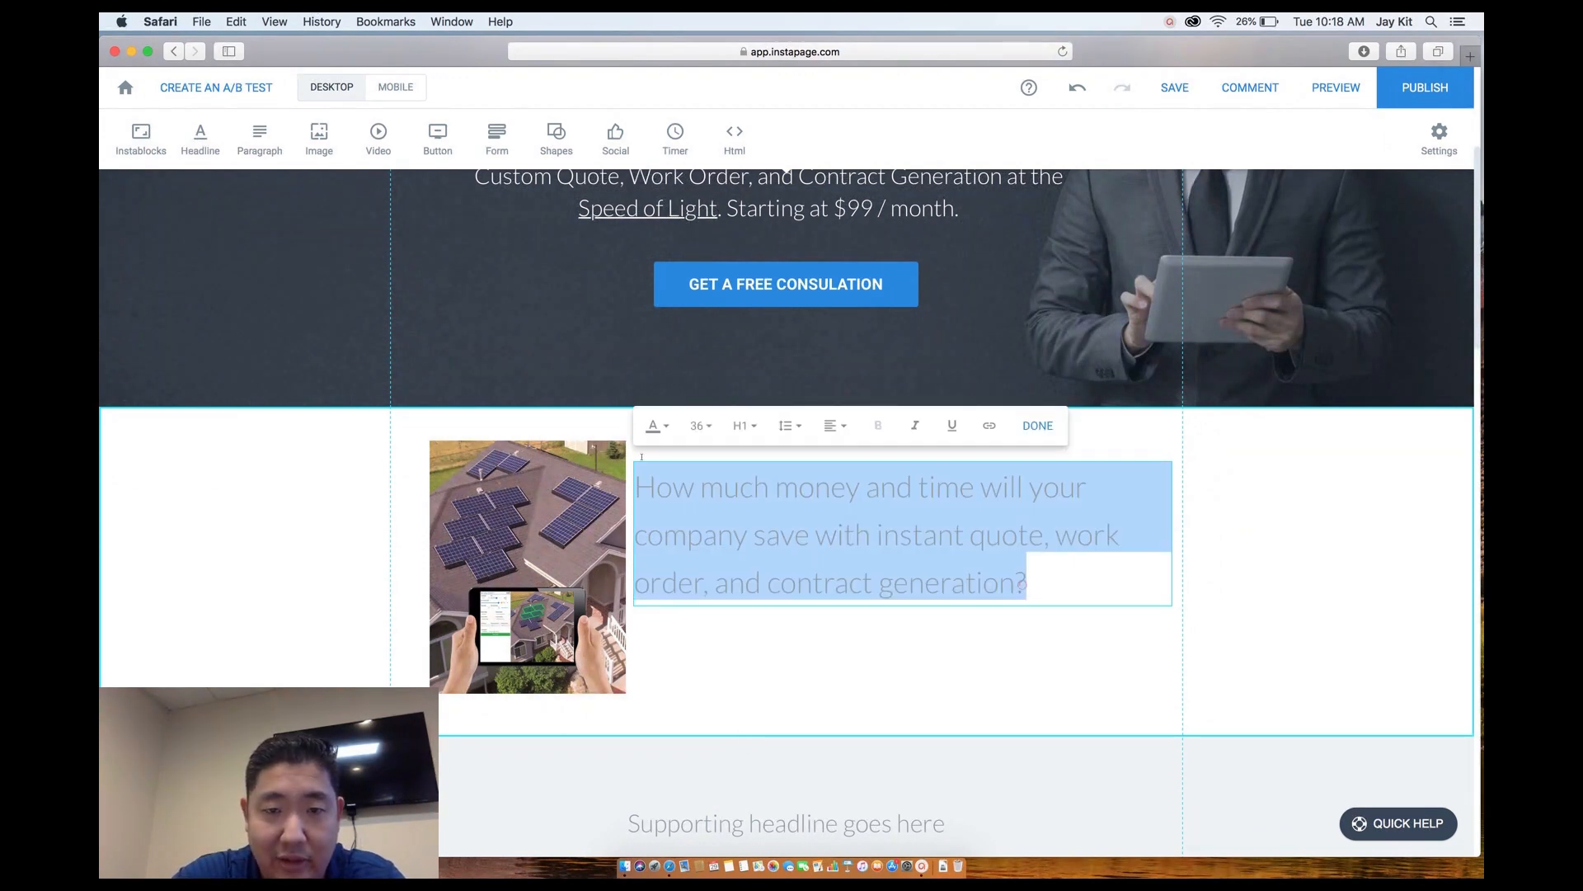
pyautogui.click(788, 426)
pyautogui.click(793, 506)
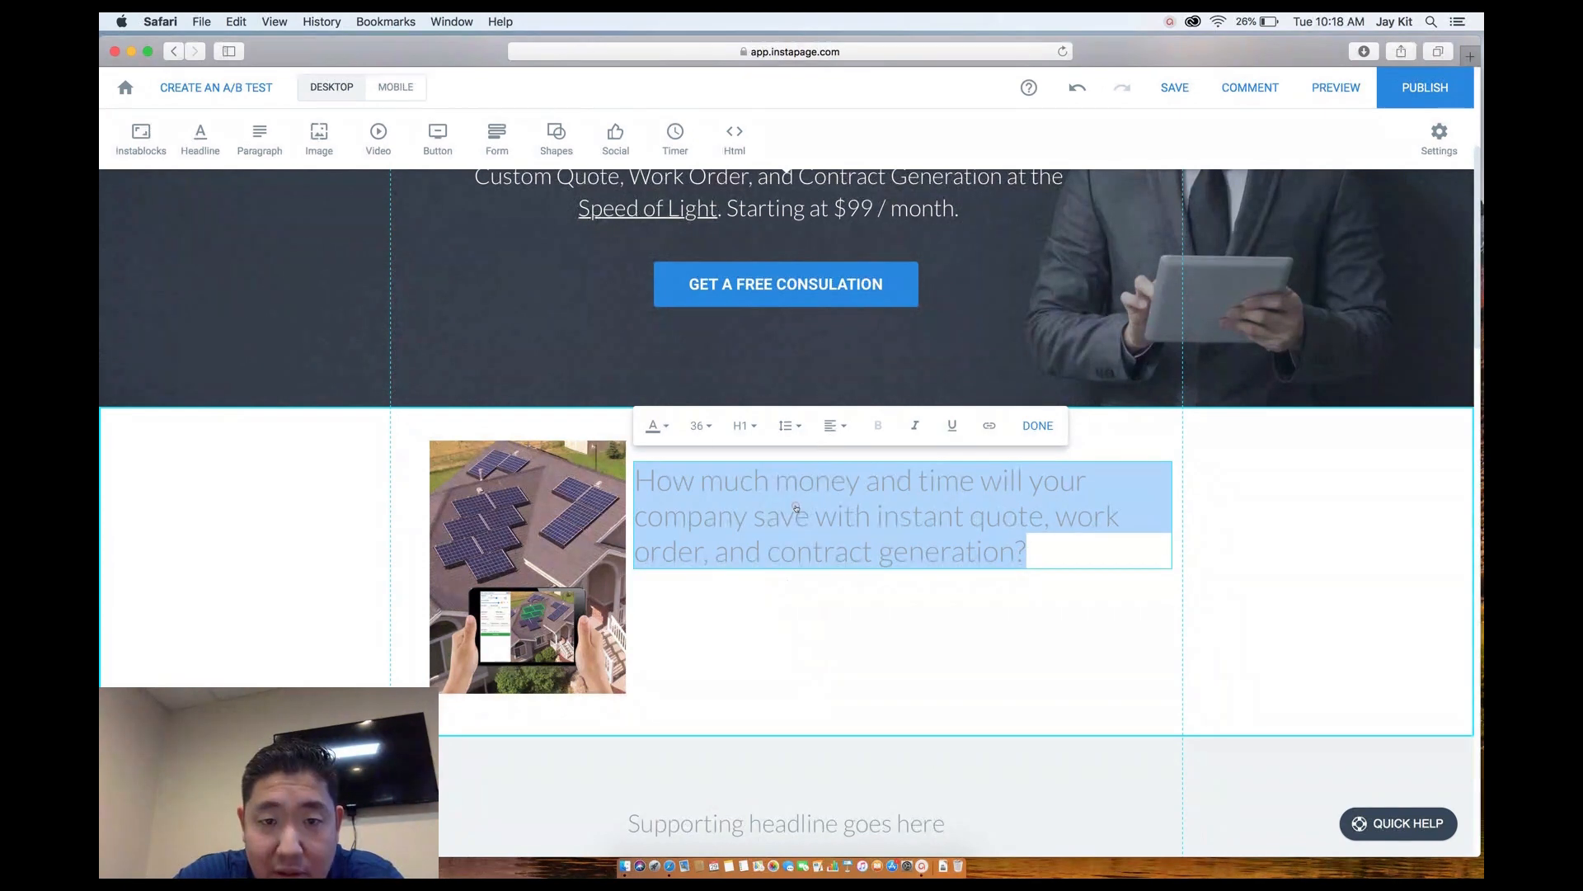
pyautogui.click(658, 428)
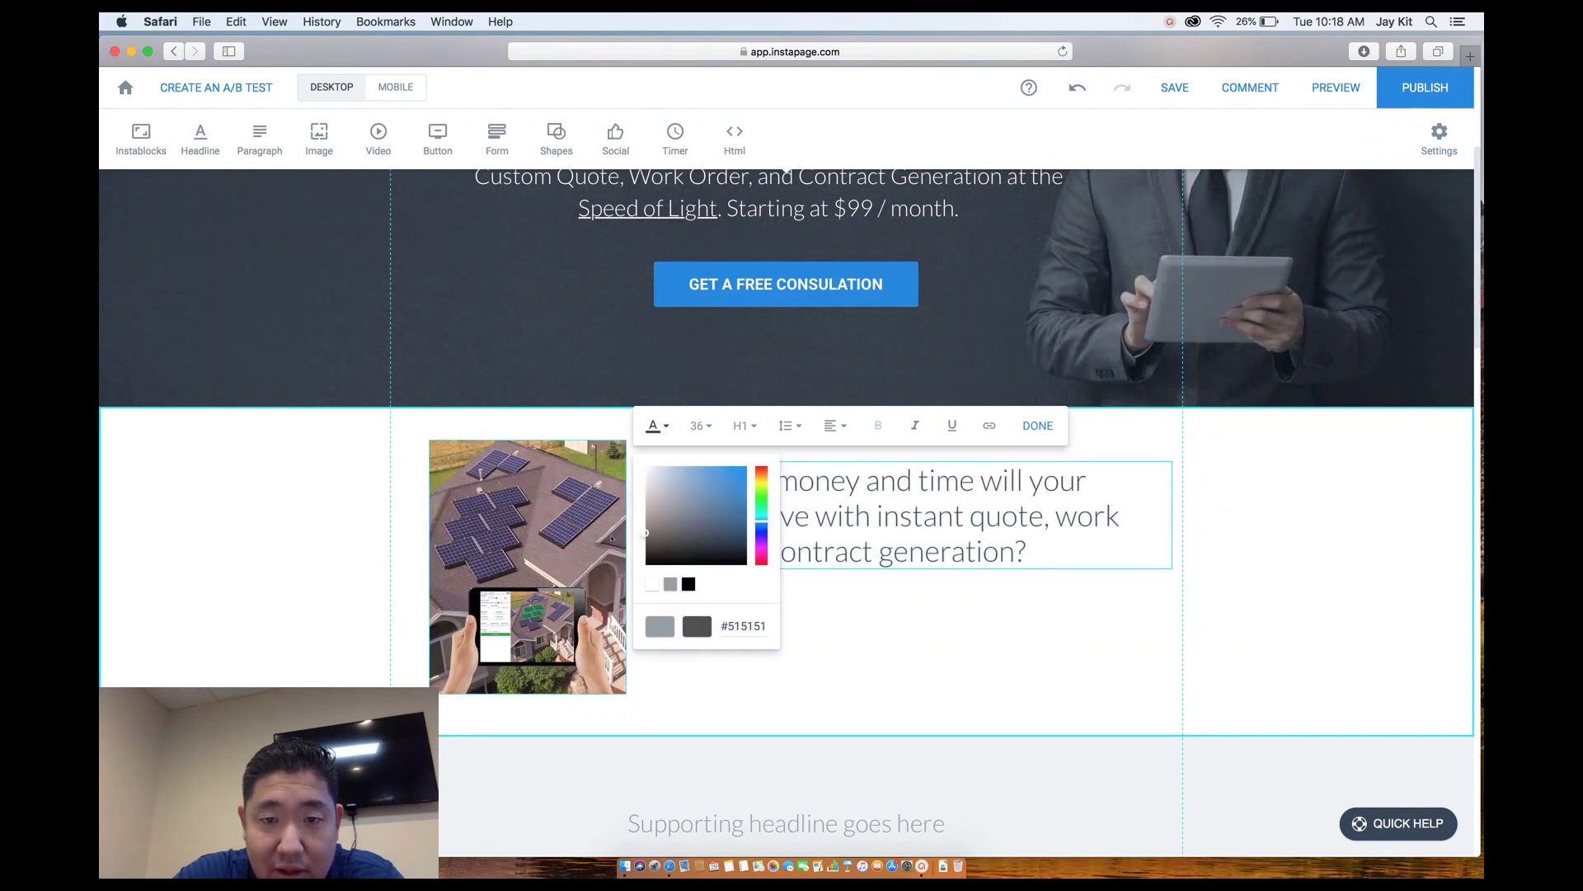
pyautogui.click(991, 612)
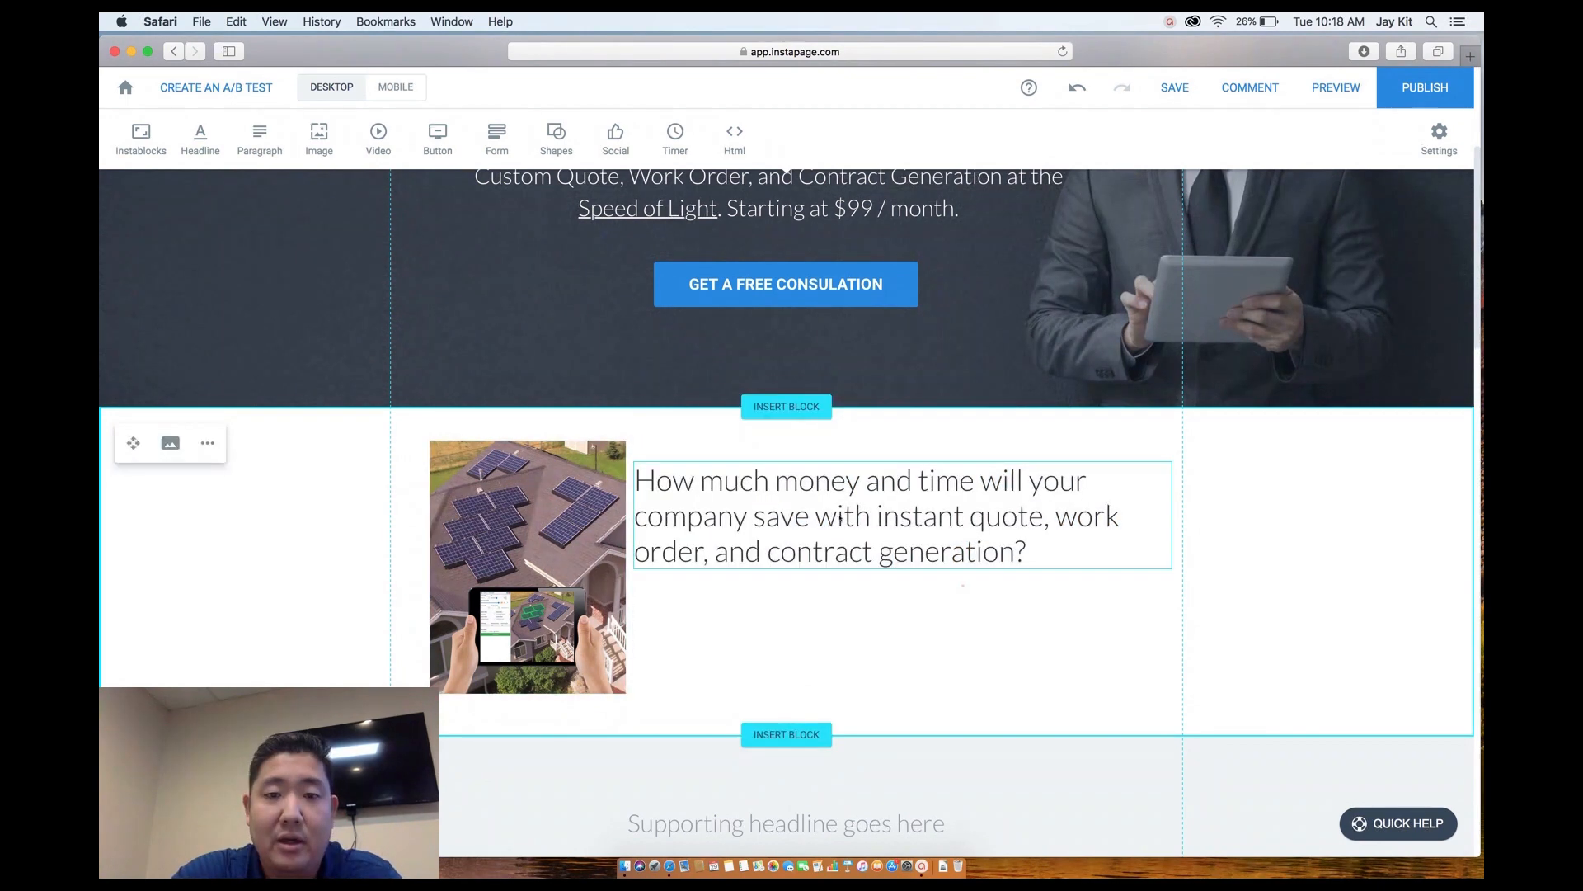
pyautogui.moveTo(832, 515); pyautogui.dragTo(842, 493)
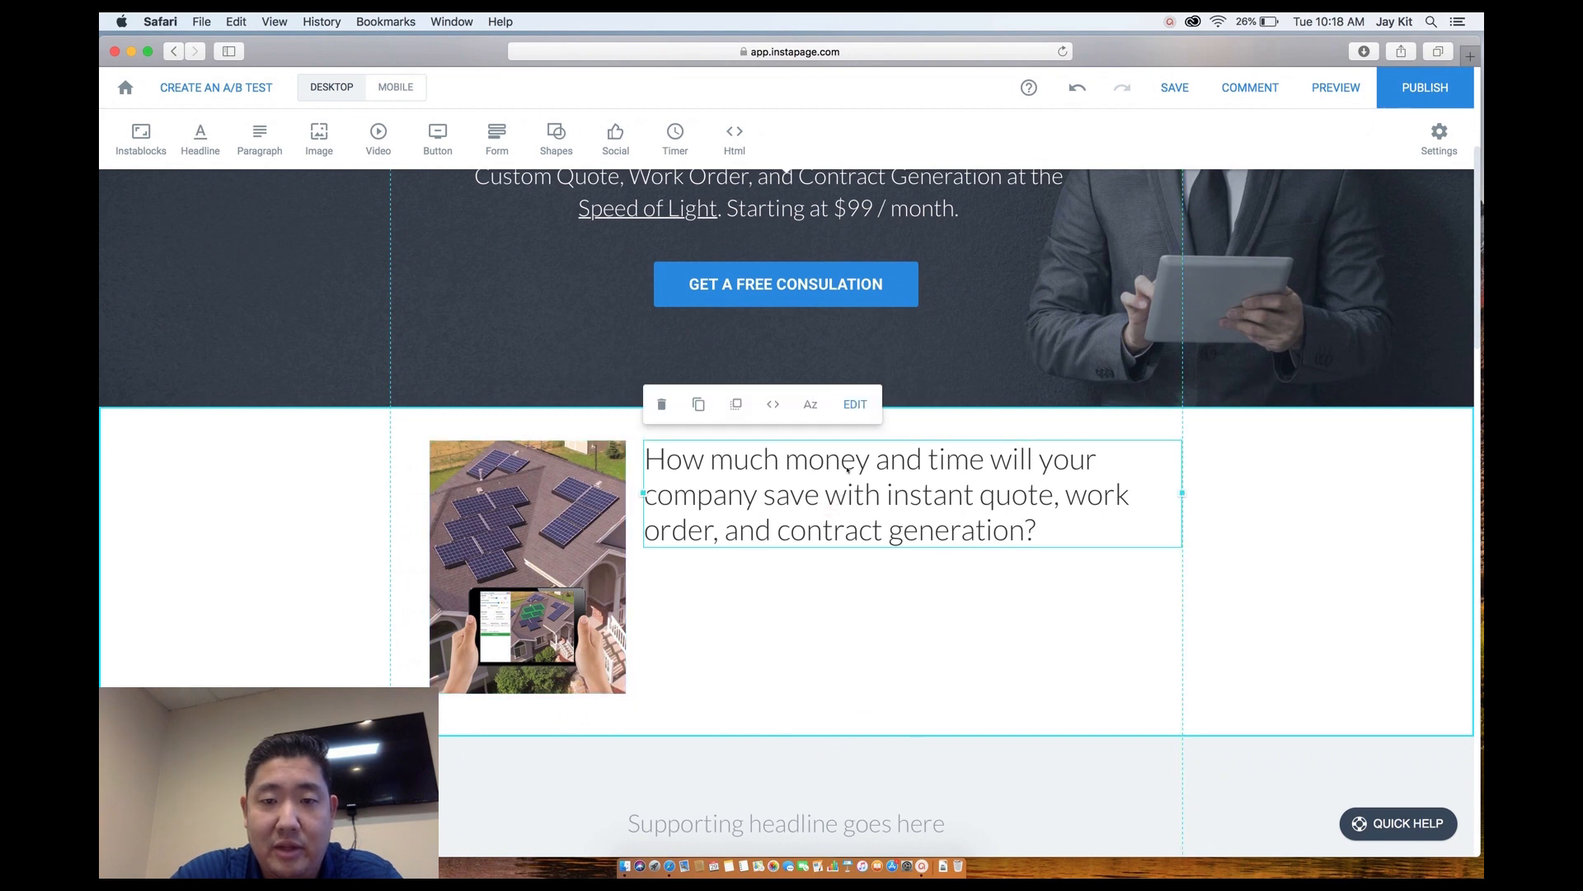
# Change the headline wording from 'money and time' to 'time and money'.
pyautogui.doubleClick(843, 466)
pyautogui.doubleClick(870, 461)
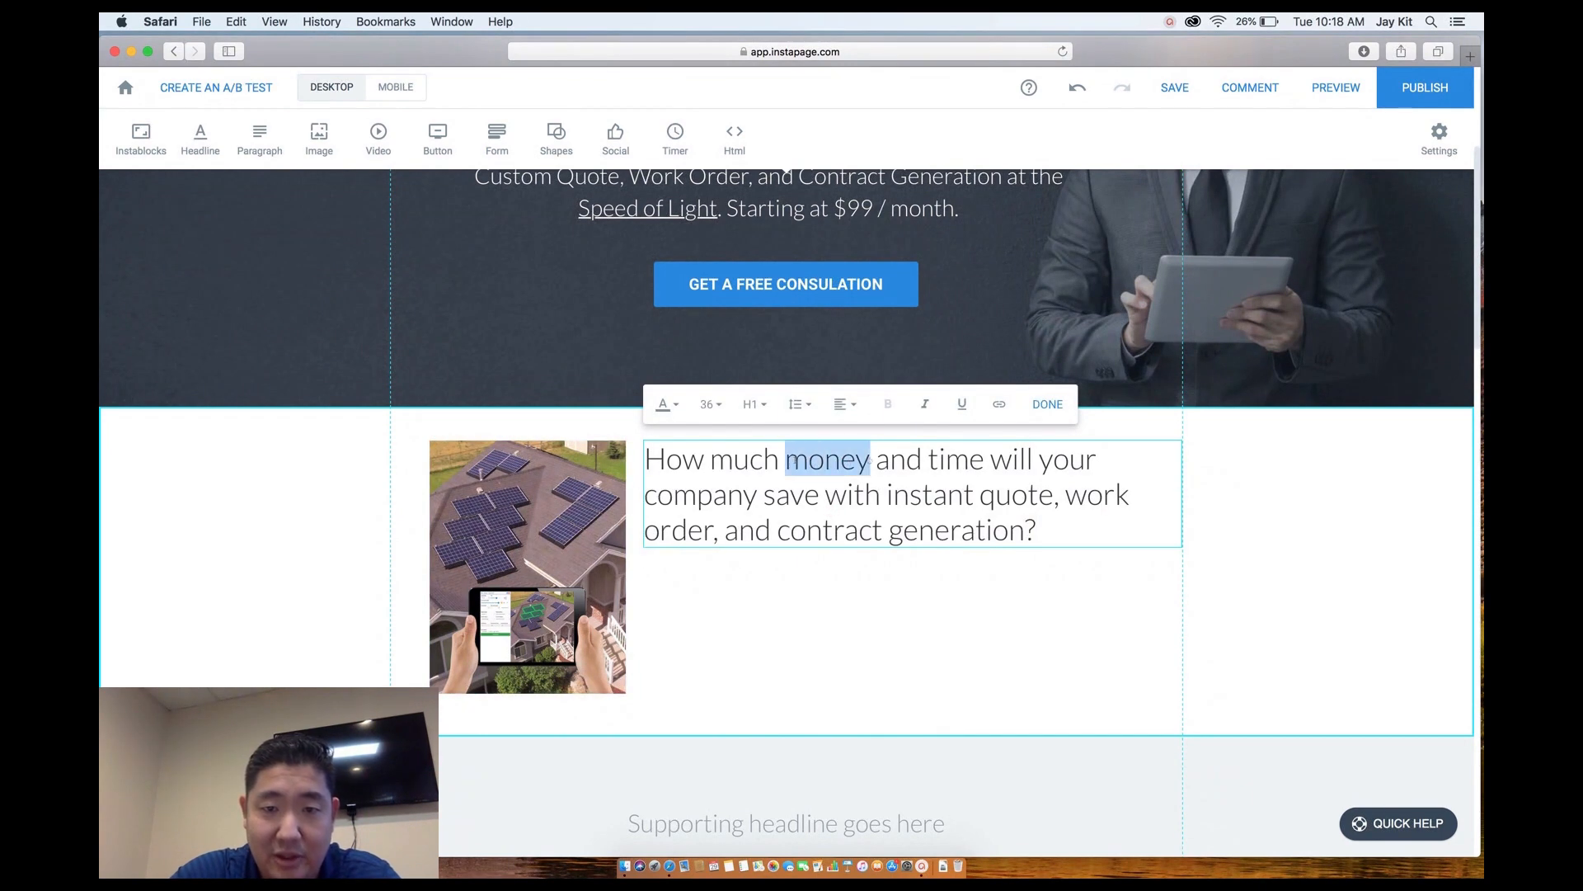
pyautogui.write('time')
pyautogui.moveTo(955, 462); pyautogui.dragTo(895, 460)
pyautogui.write('money')
pyautogui.doubleClick(913, 460)
pyautogui.write('and money')
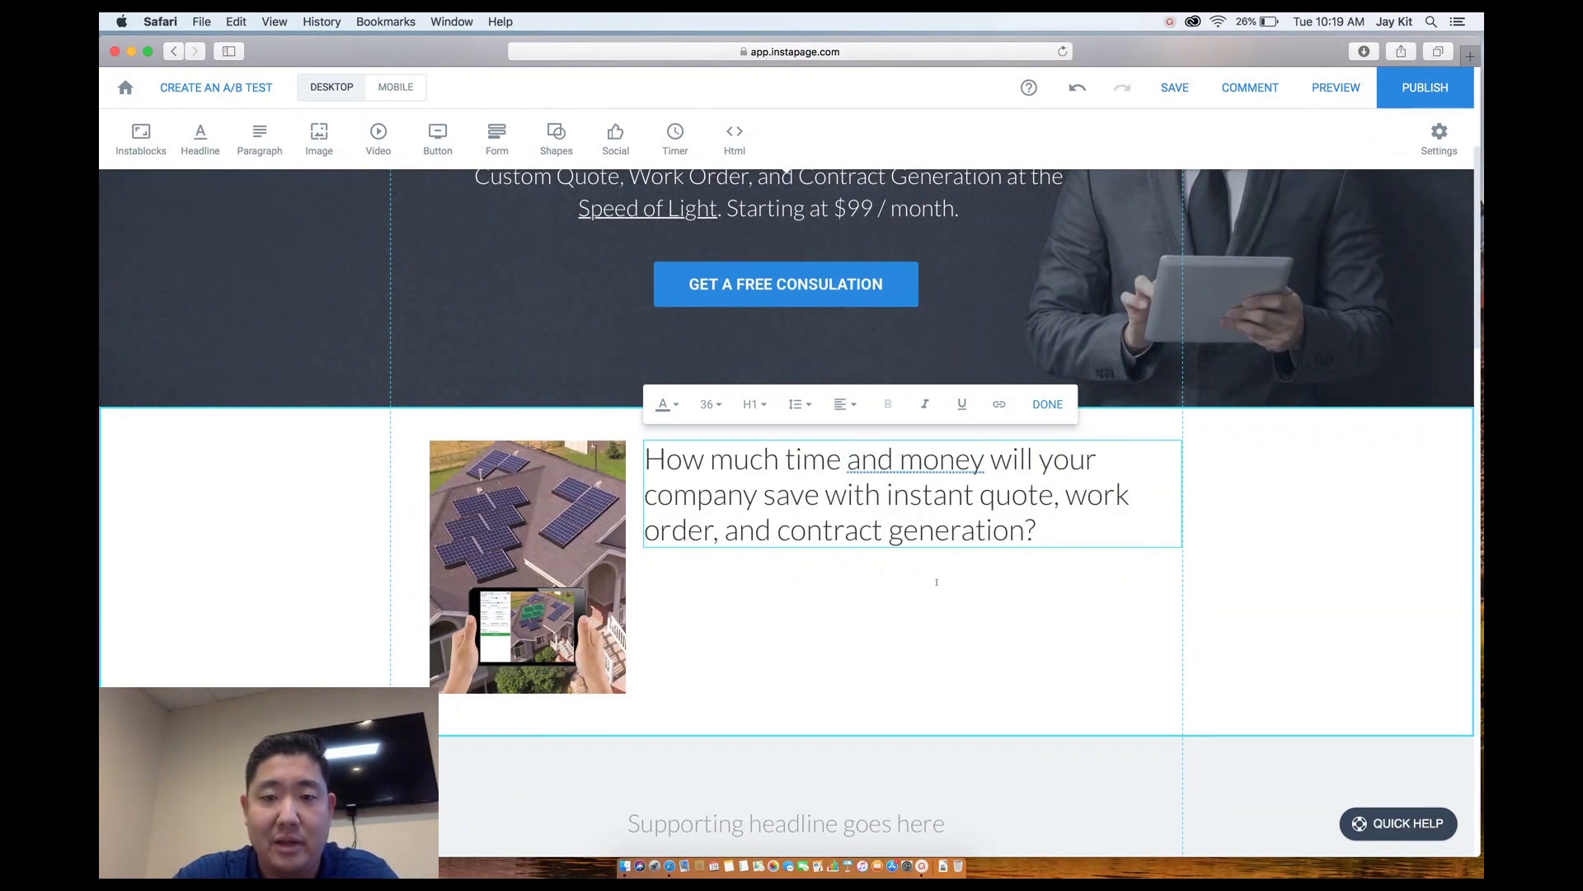
pyautogui.click(937, 582)
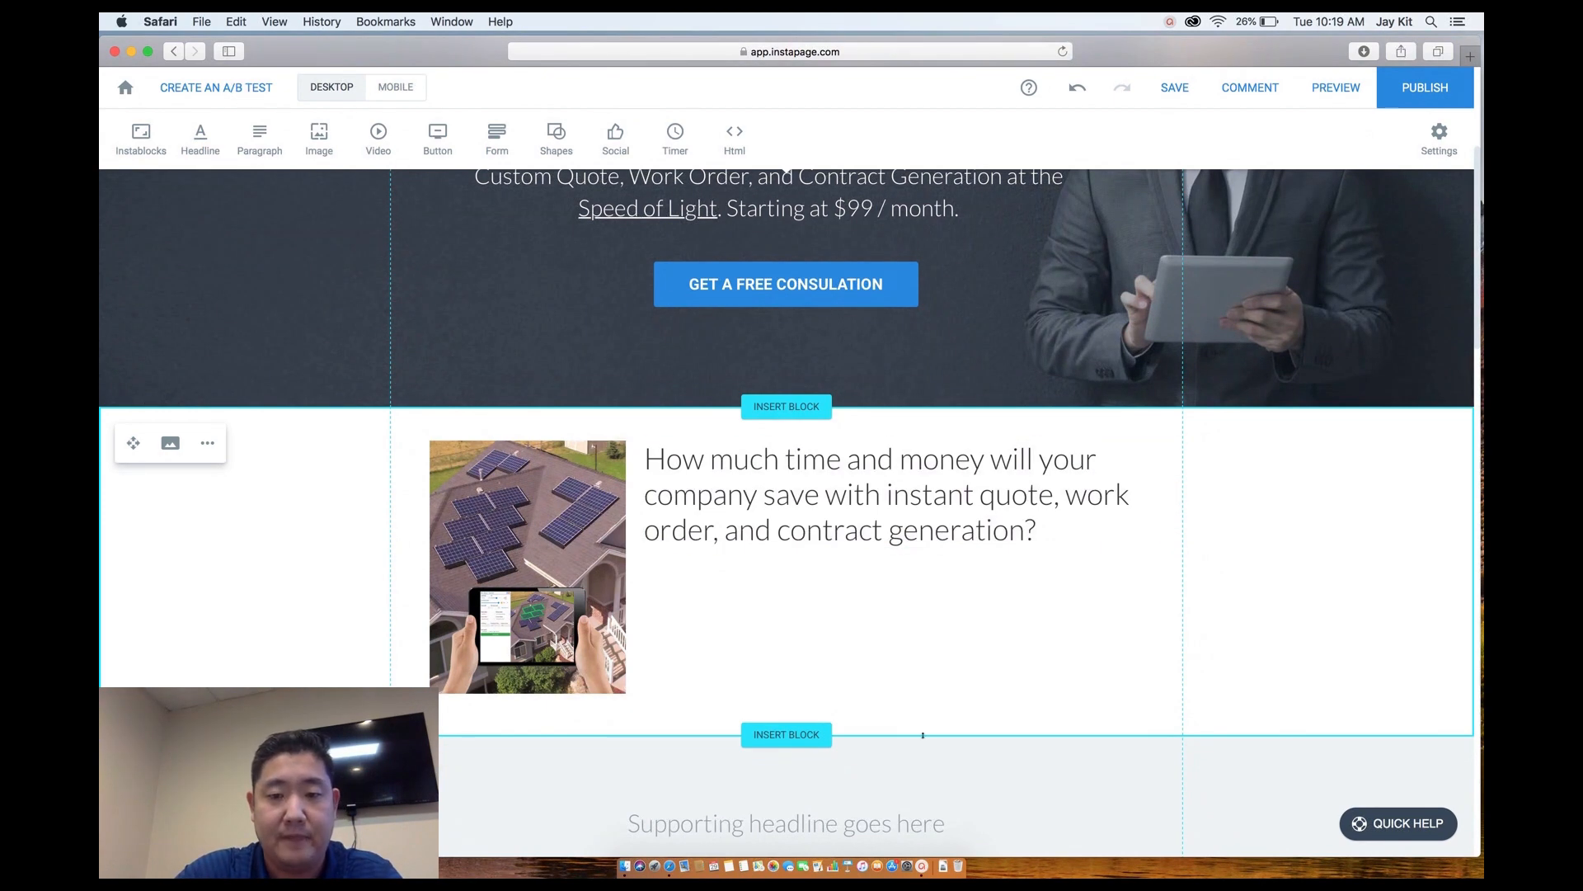
# Lengthen the second section, nudge the solar-roof image left and down, then shorten the section slightly.
pyautogui.moveTo(923, 735); pyautogui.dragTo(917, 804)
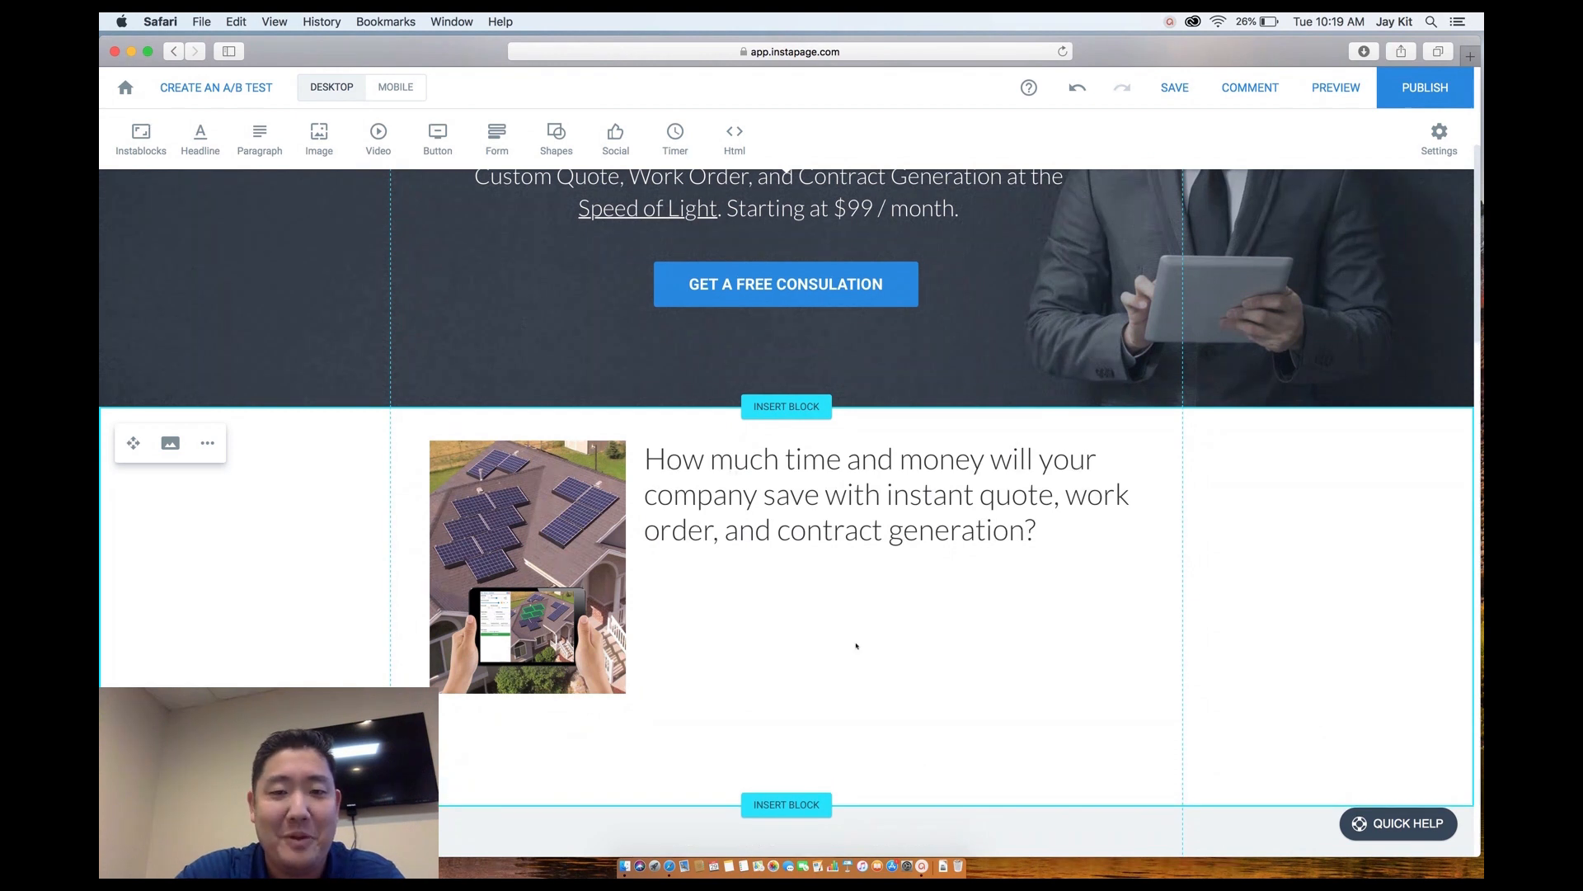
pyautogui.moveTo(582, 611); pyautogui.dragTo(575, 617)
pyautogui.click(677, 636)
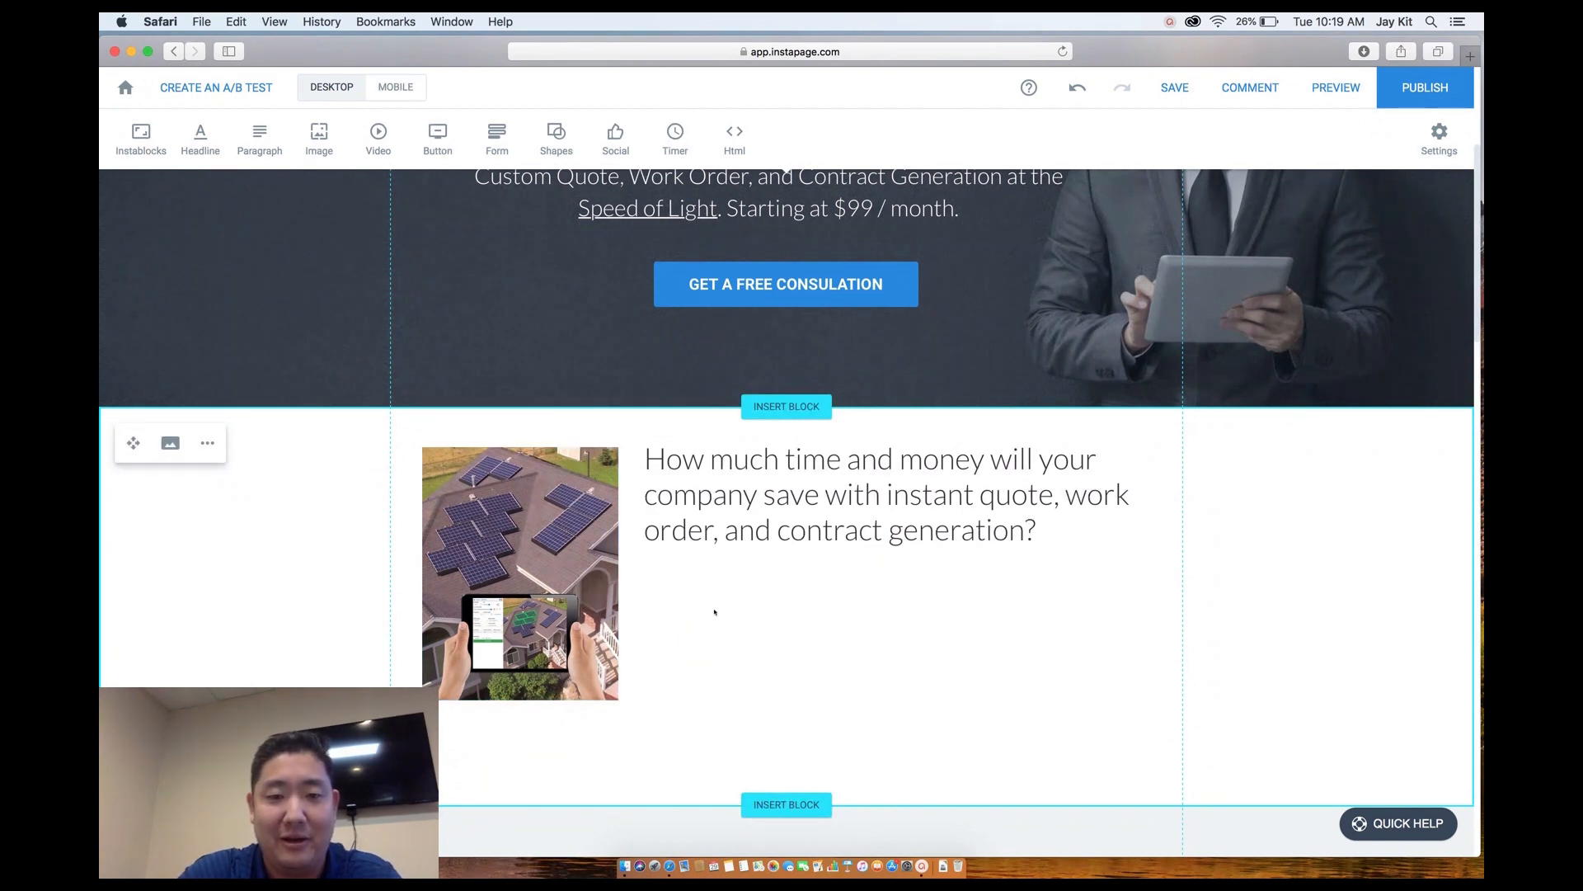
pyautogui.moveTo(699, 804); pyautogui.dragTo(696, 773)
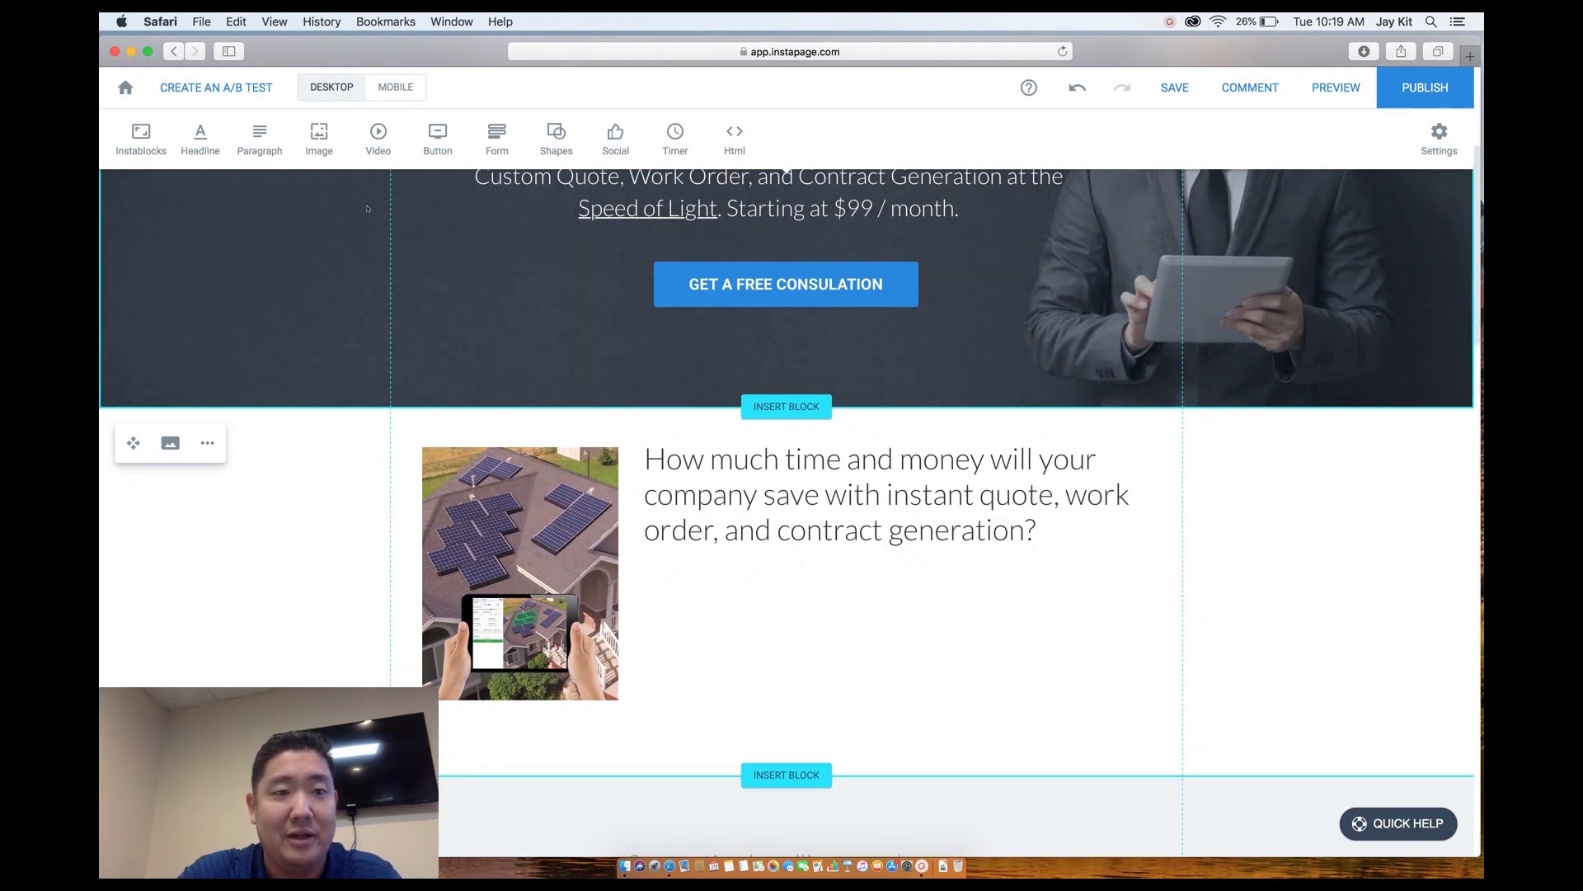
# Add a paragraph below the headline and widen its box to the right.
pyautogui.click(259, 137)
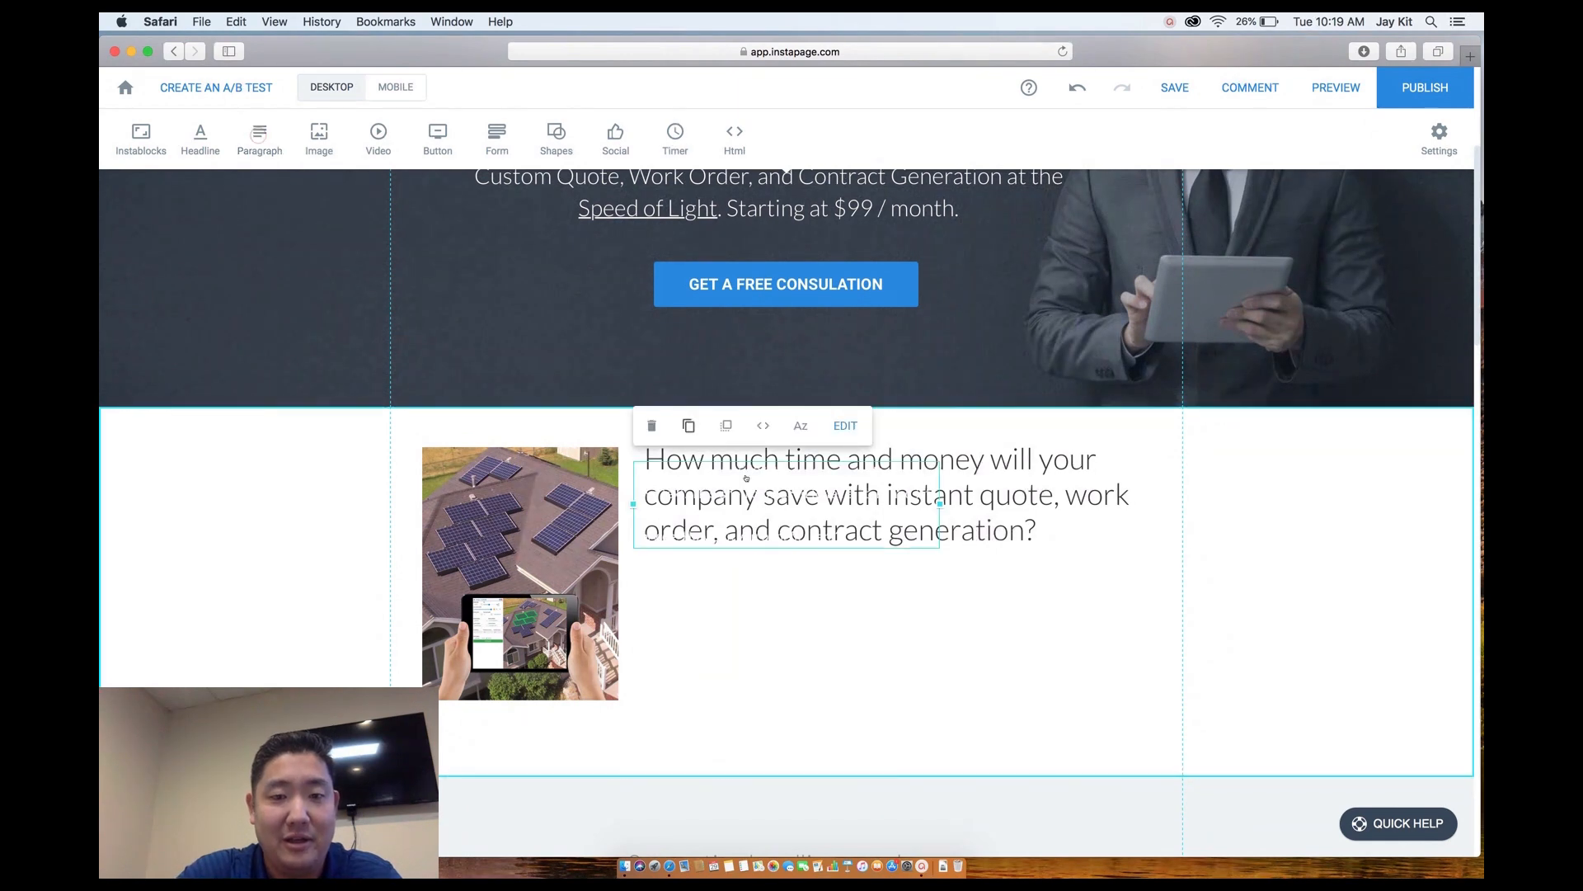
pyautogui.moveTo(754, 528); pyautogui.dragTo(764, 627)
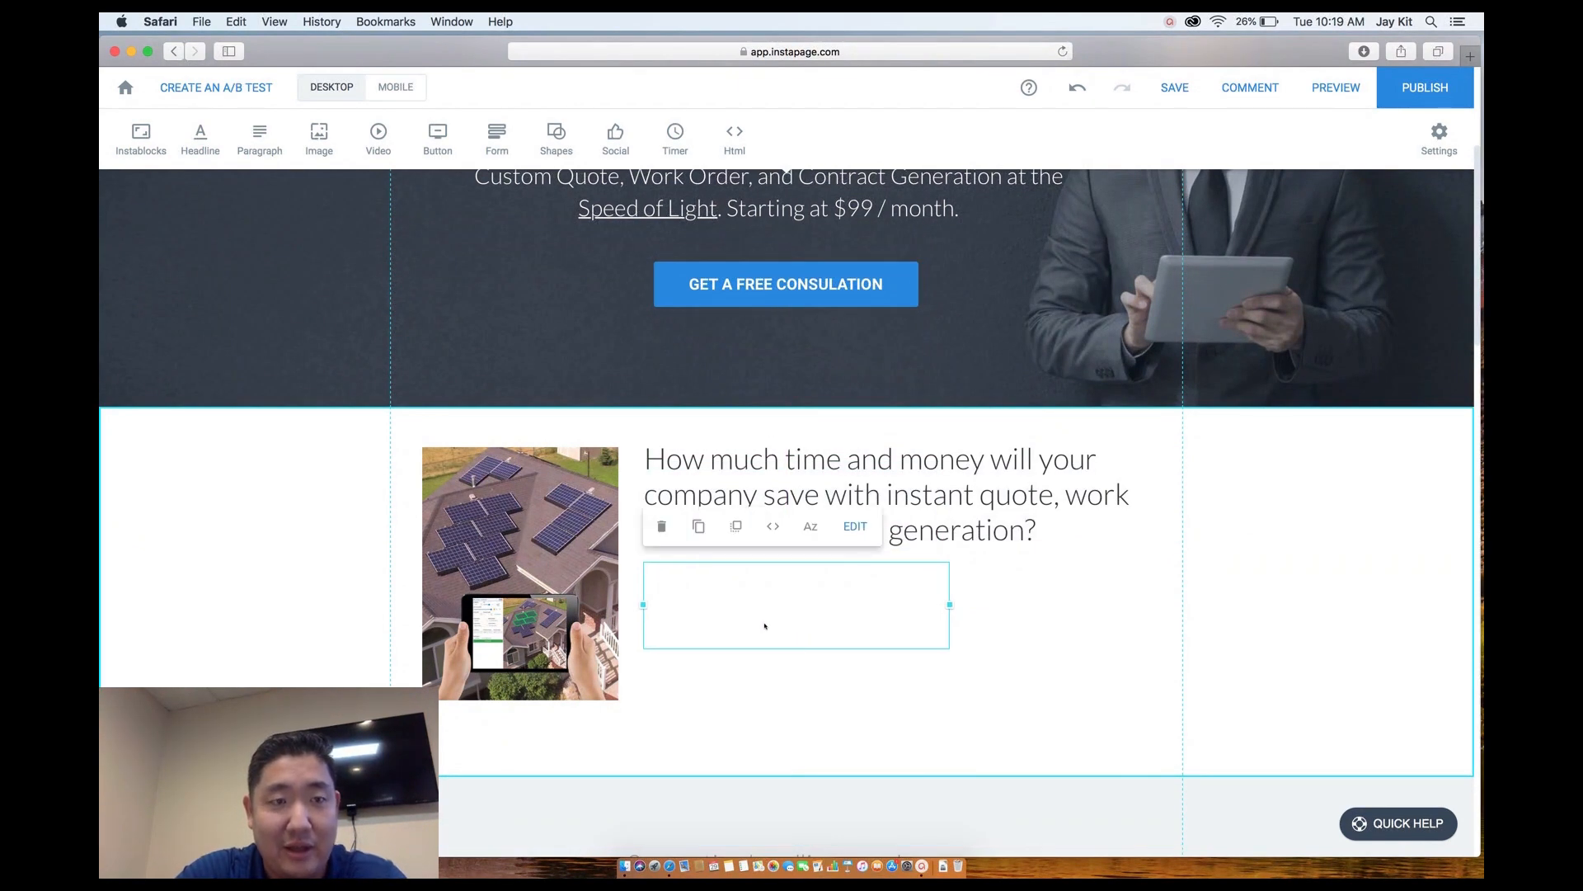
pyautogui.moveTo(949, 603); pyautogui.dragTo(1115, 593)
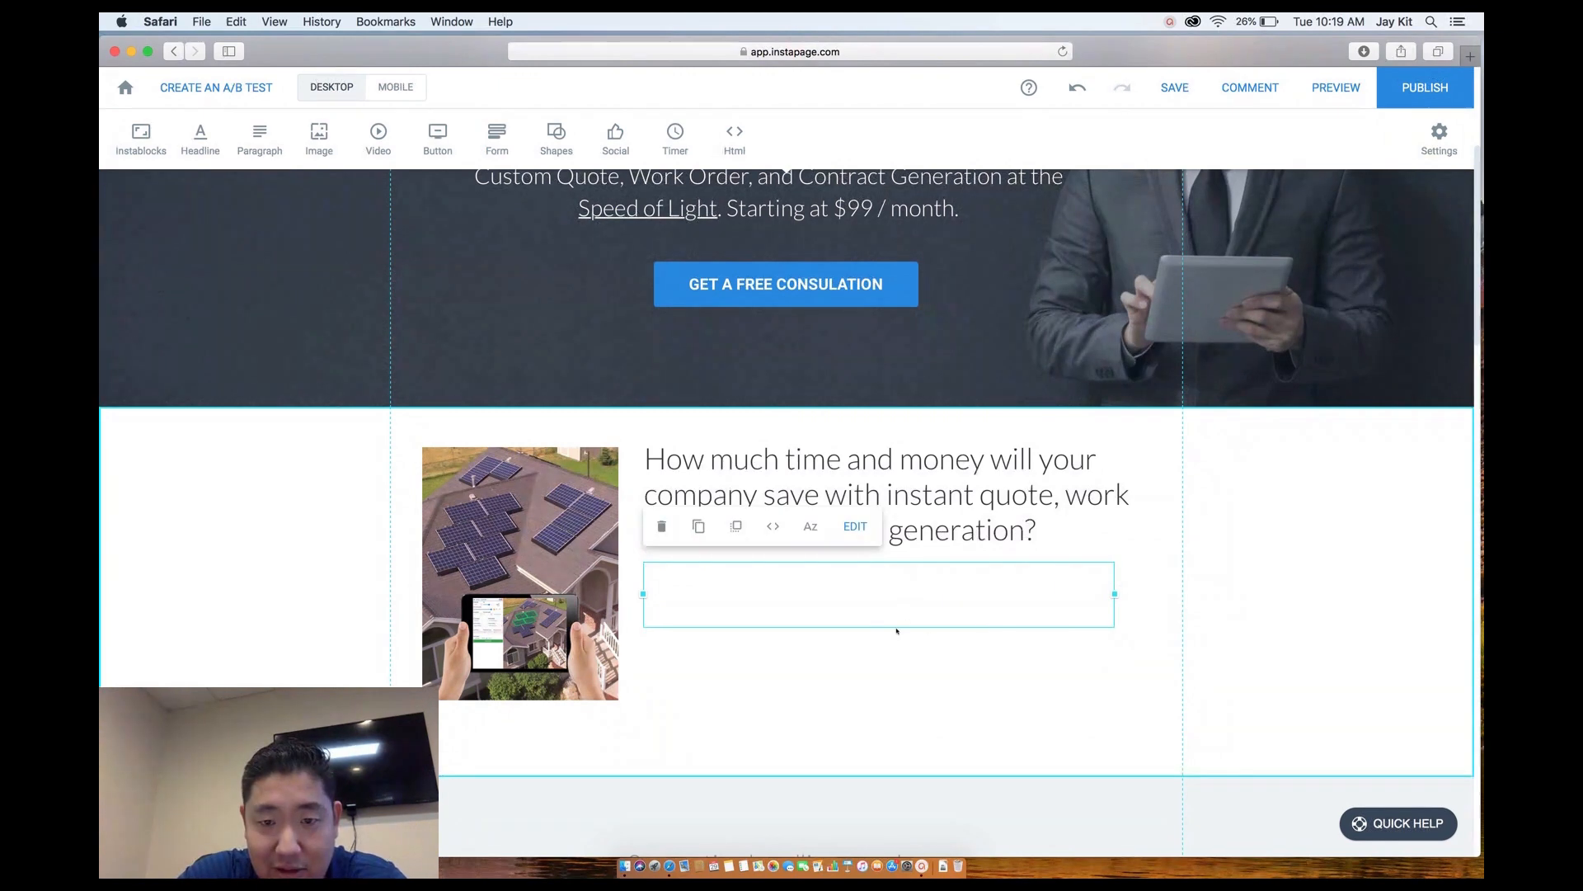
pyautogui.moveTo(896, 628); pyautogui.dragTo(895, 647)
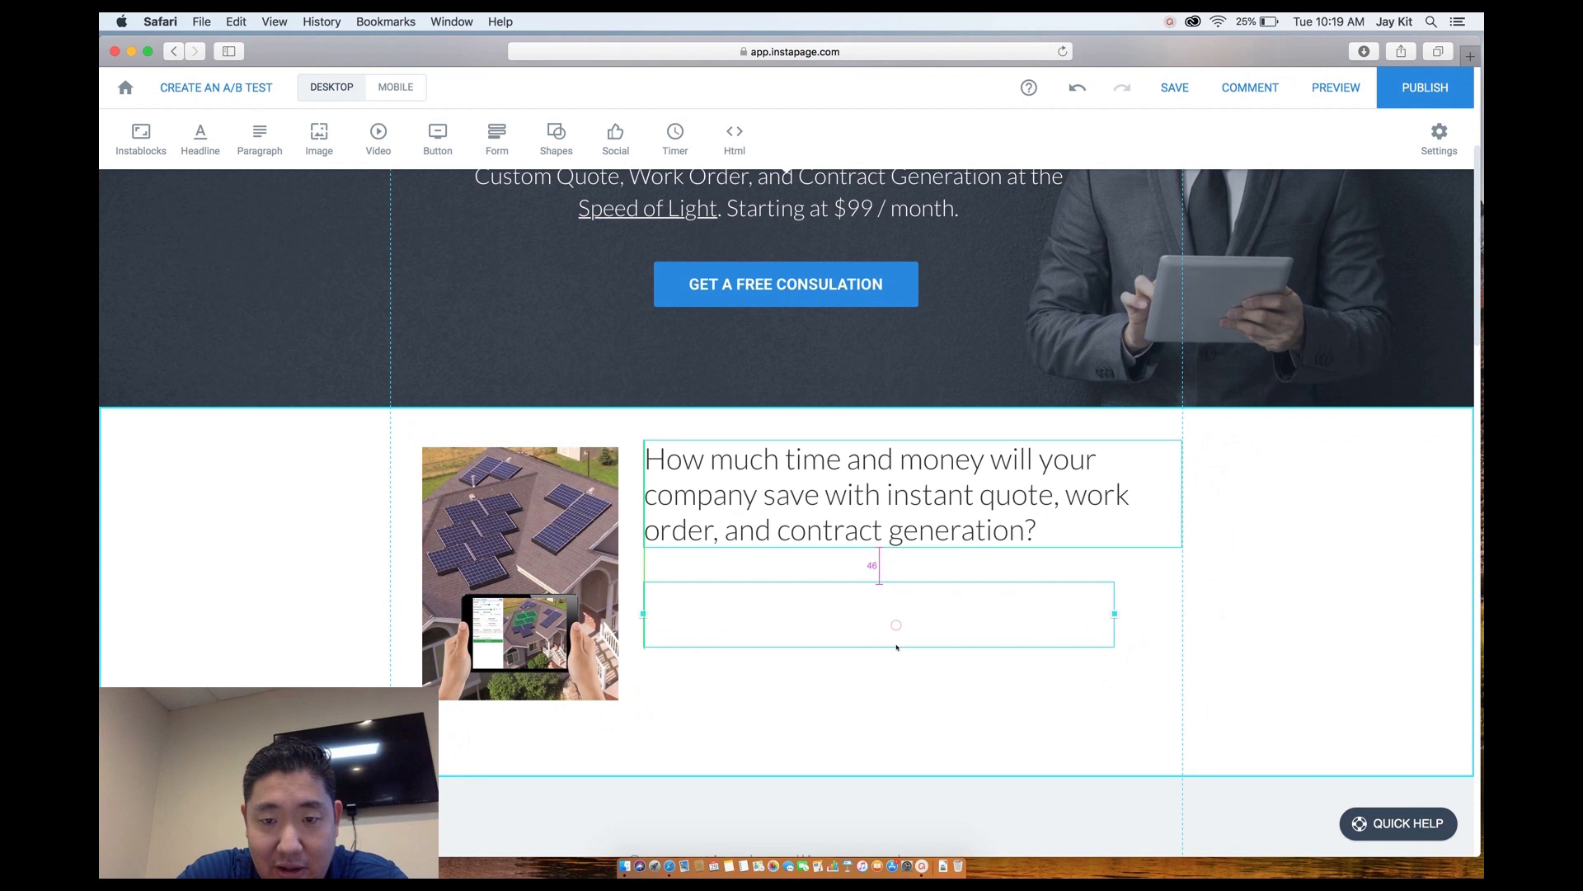
# Make the paragraph text grey #757575 and format it as a bulleted list.
pyautogui.doubleClick(861, 605)
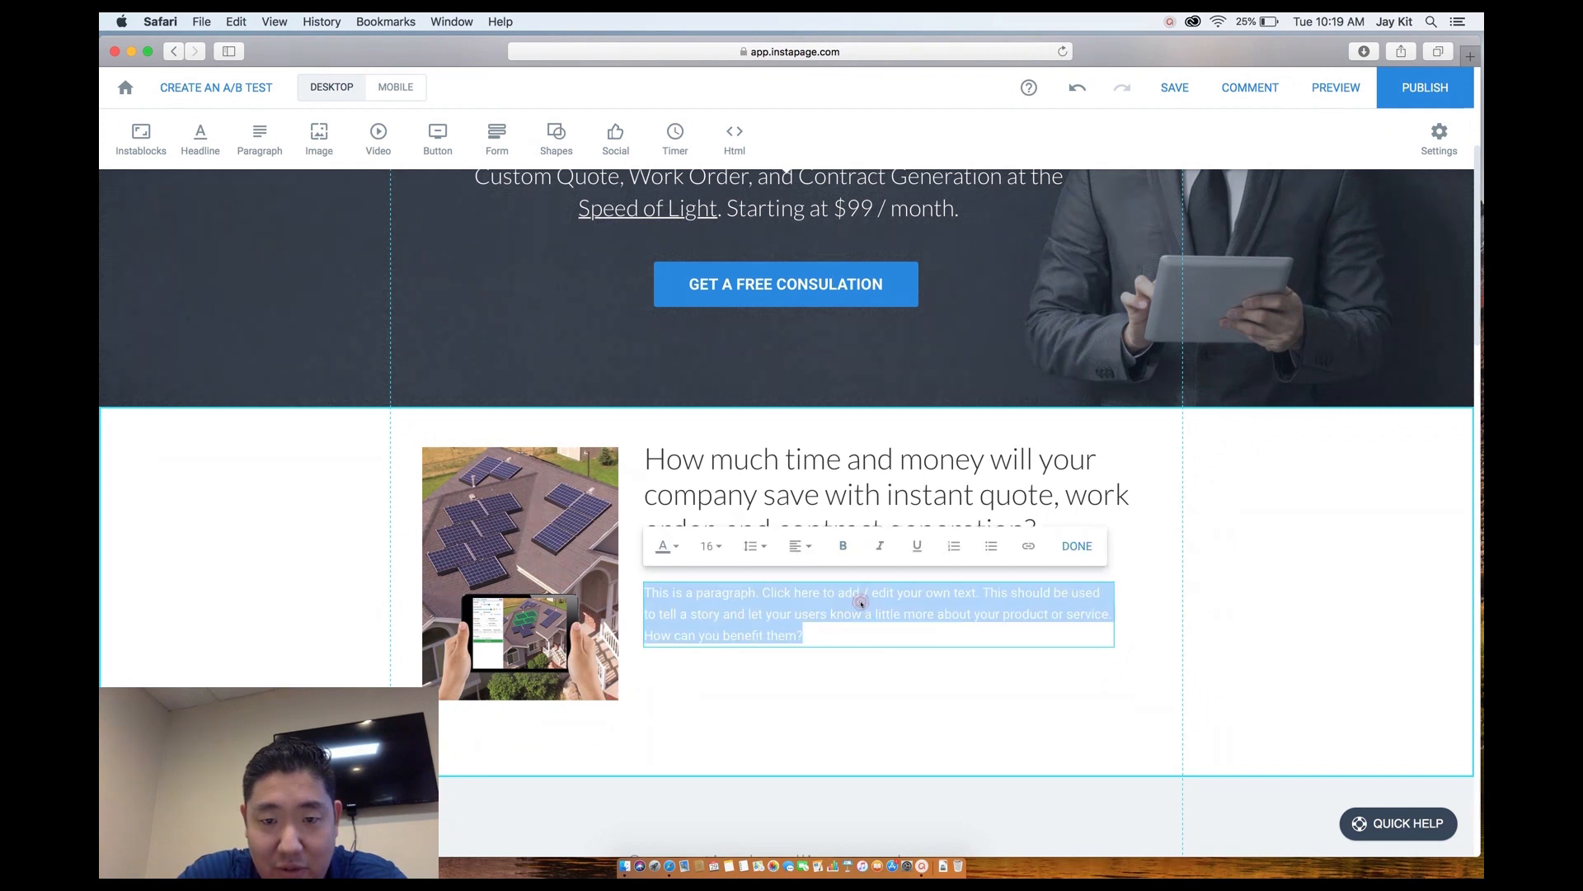
pyautogui.click(679, 546)
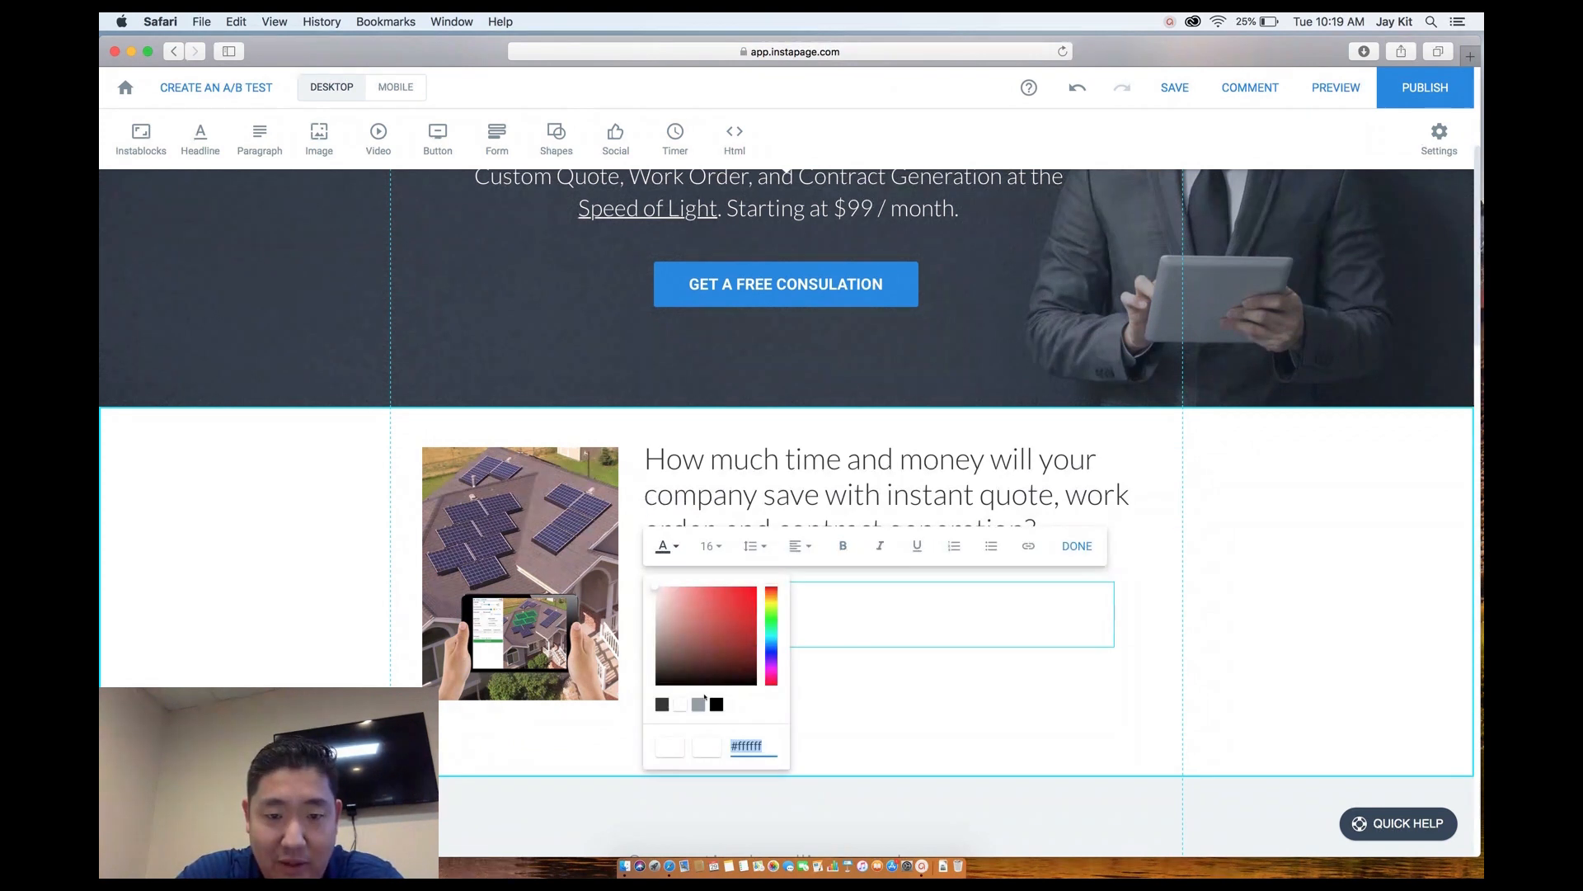
pyautogui.moveTo(668, 658); pyautogui.dragTo(637, 640)
pyautogui.click(852, 719)
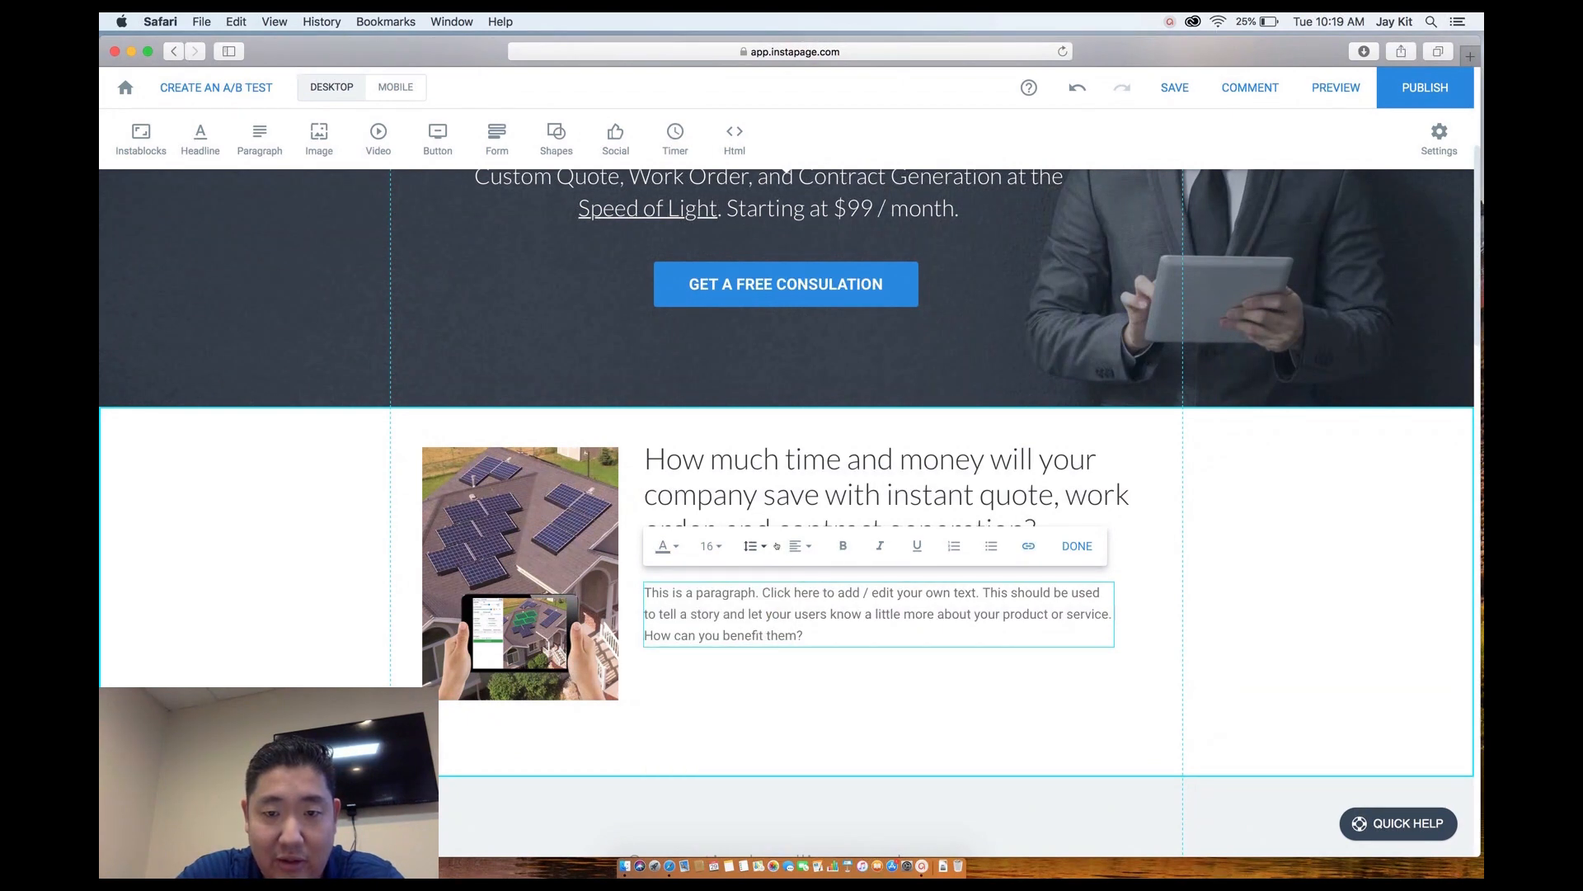
pyautogui.click(954, 546)
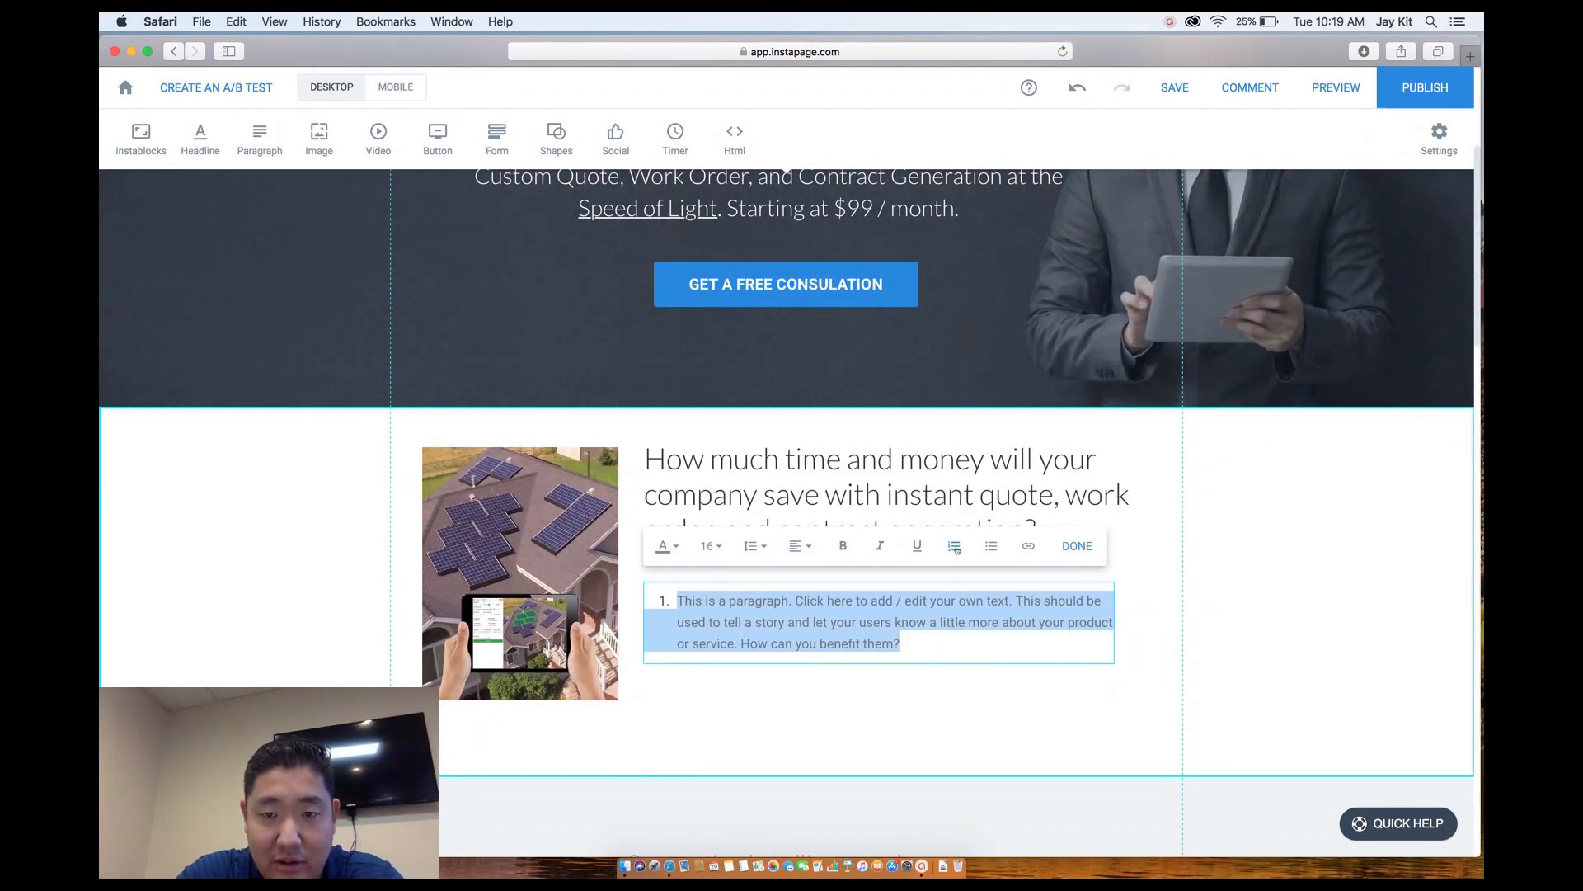
pyautogui.click(993, 551)
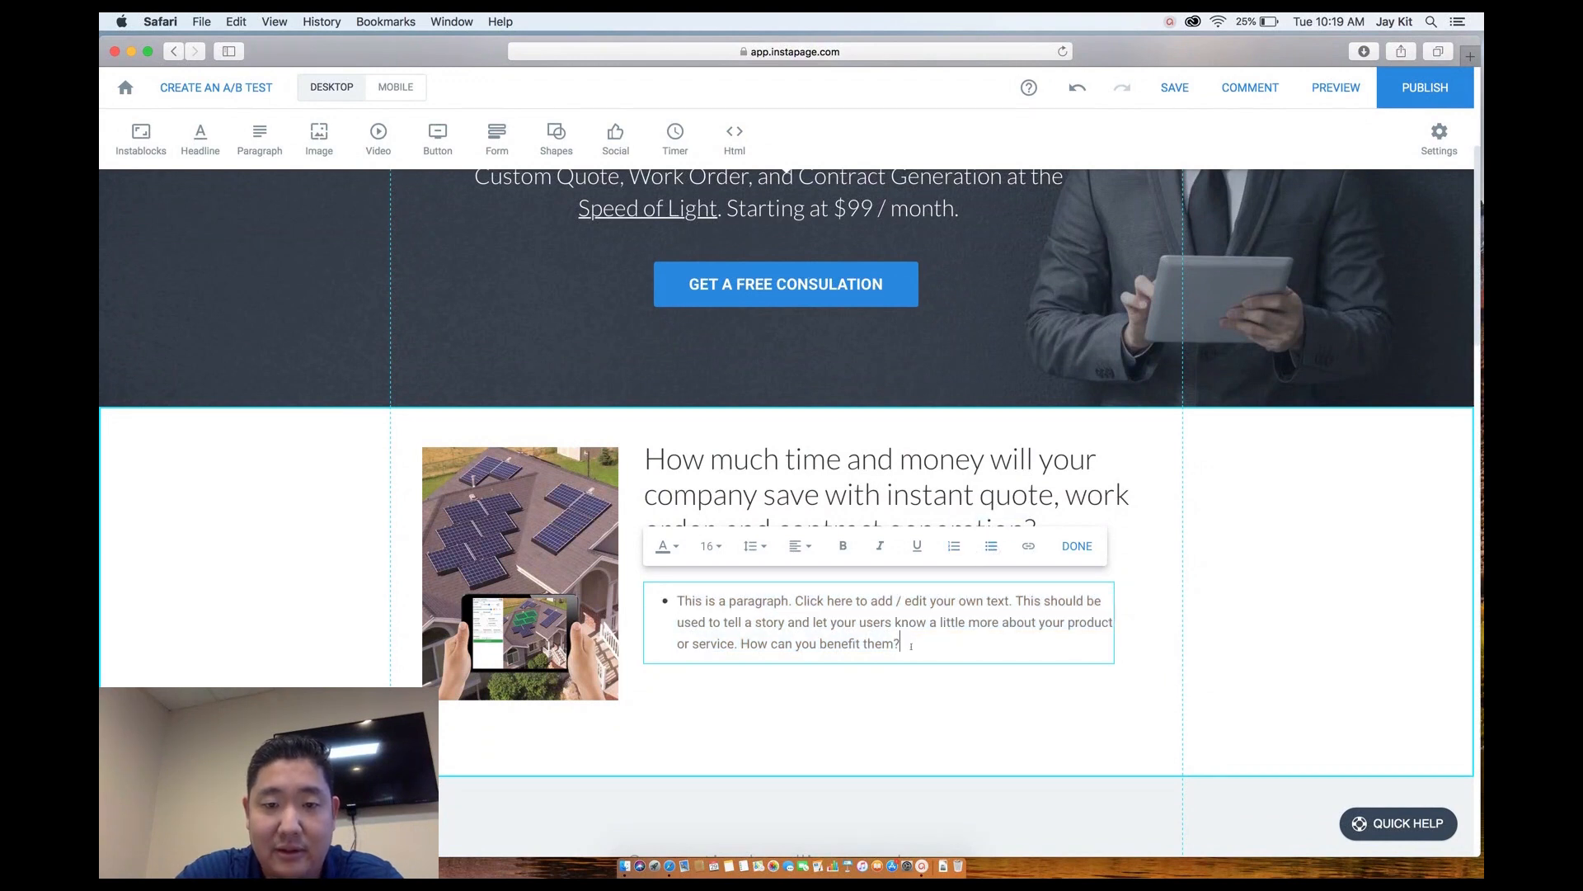
pyautogui.moveTo(910, 646); pyautogui.dragTo(691, 587)
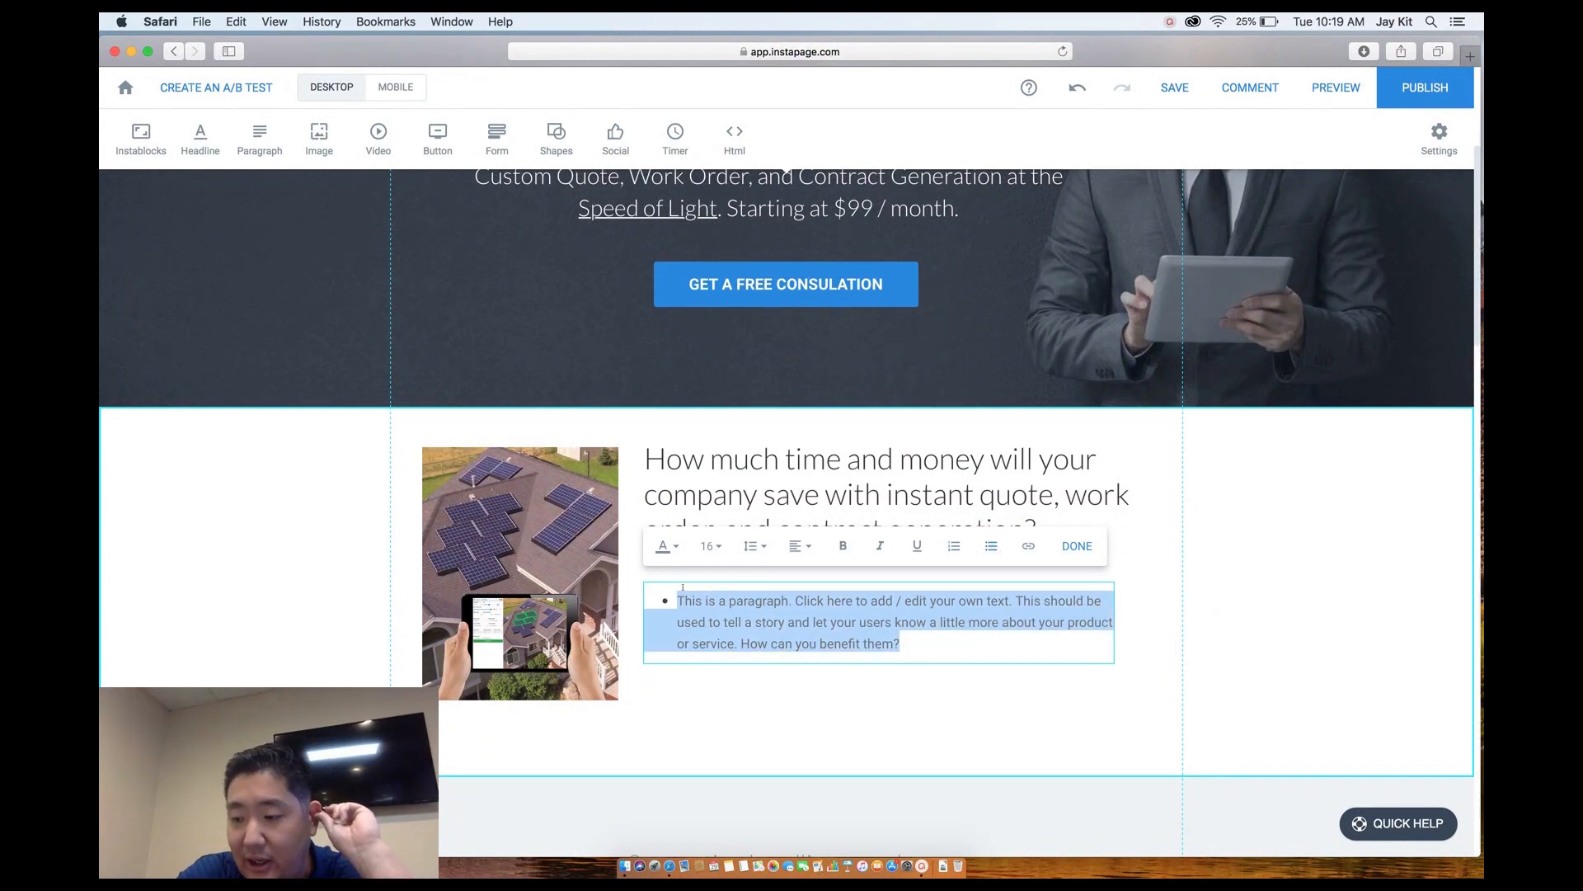
# Write three bullets: hours spent on quotes and contracts, sales people's proposals, automatable document generation.
pyautogui.write('Many companies spend hours')
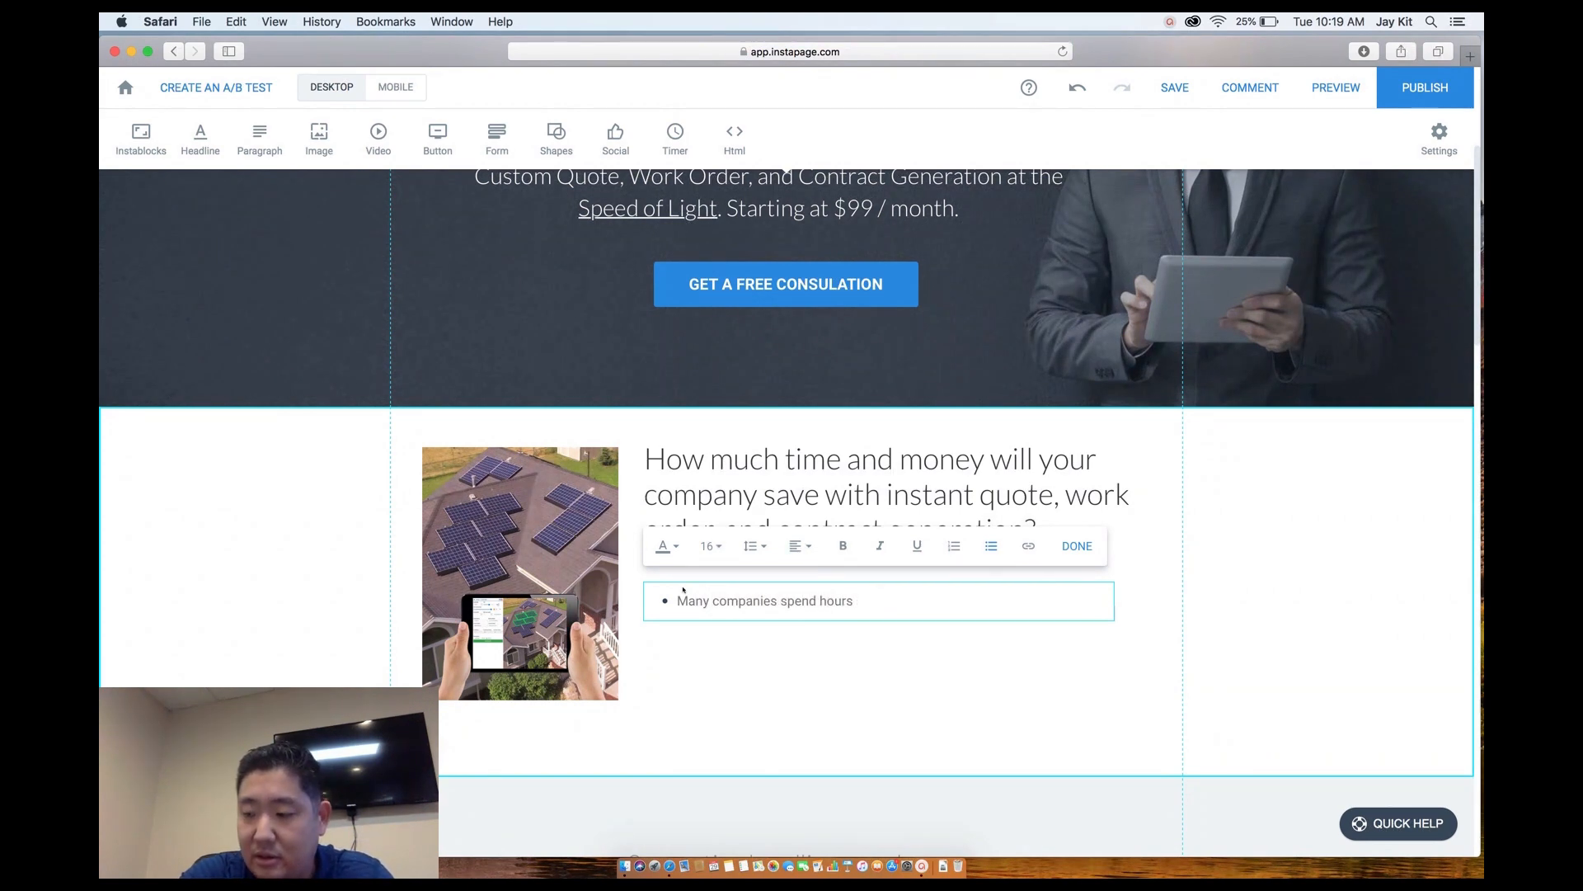
pyautogui.write(' putti')
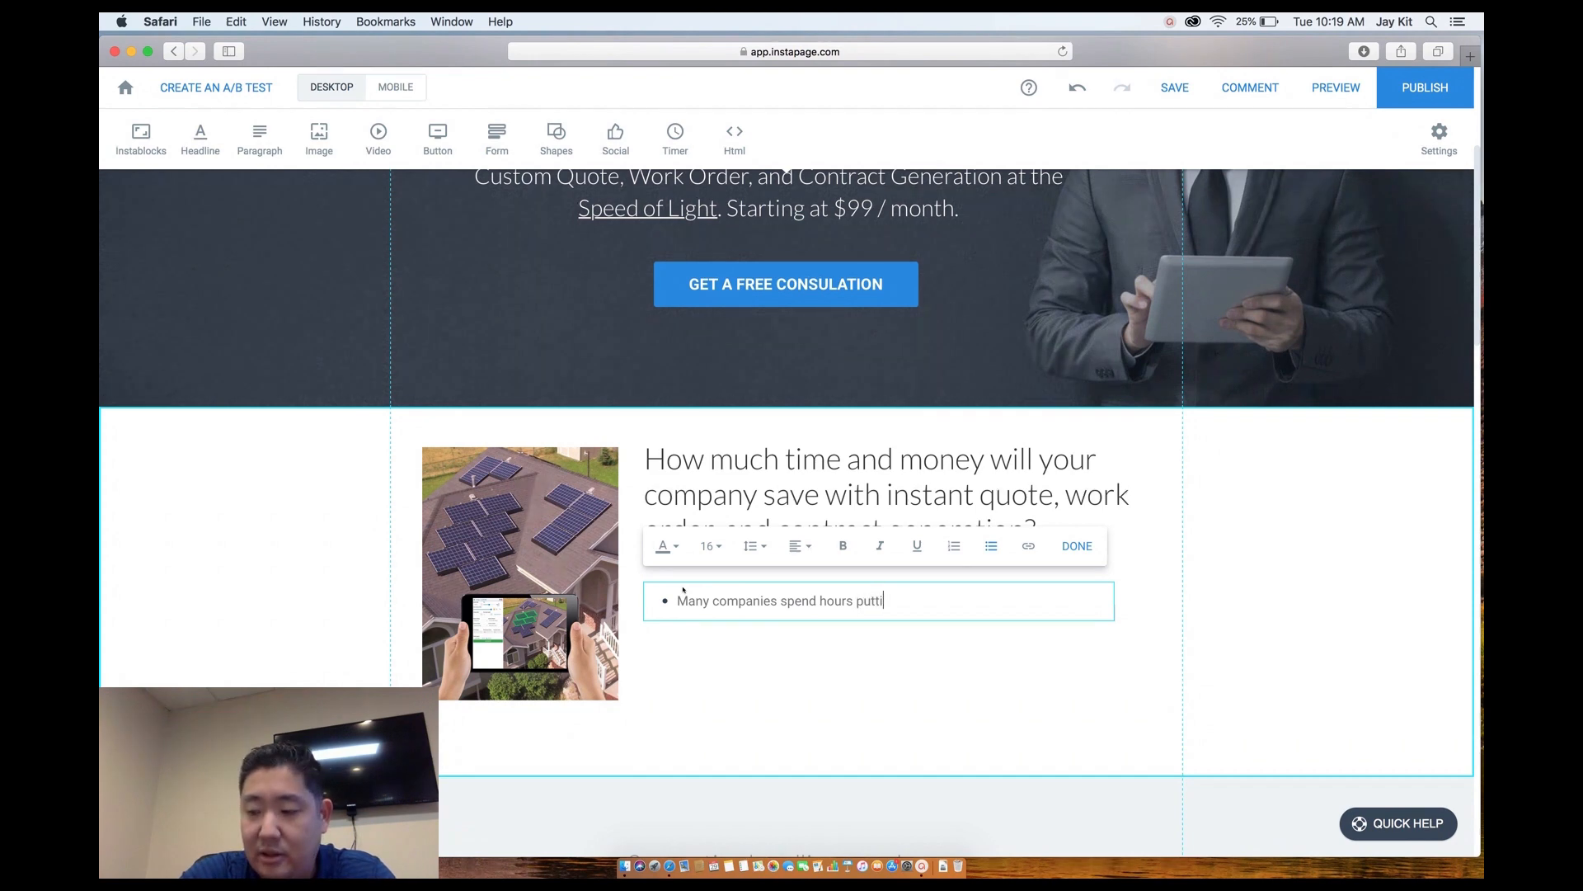
pyautogui.write('ng quotes')
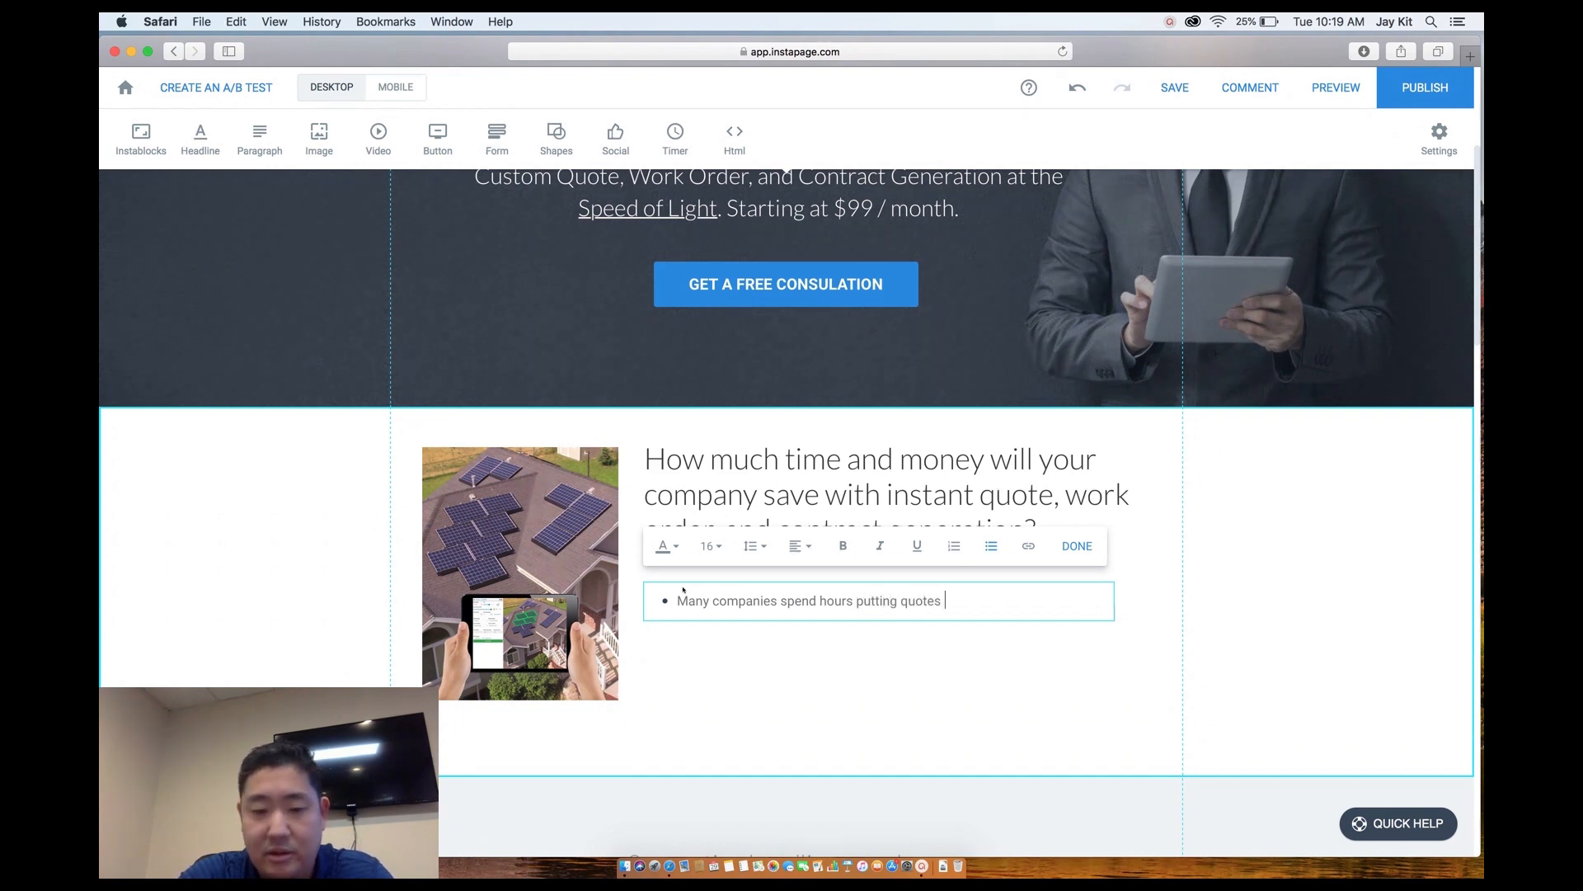
pyautogui.press('Left')
pyautogui.press('Left')
pyautogui.press('Left')
pyautogui.press('Left')
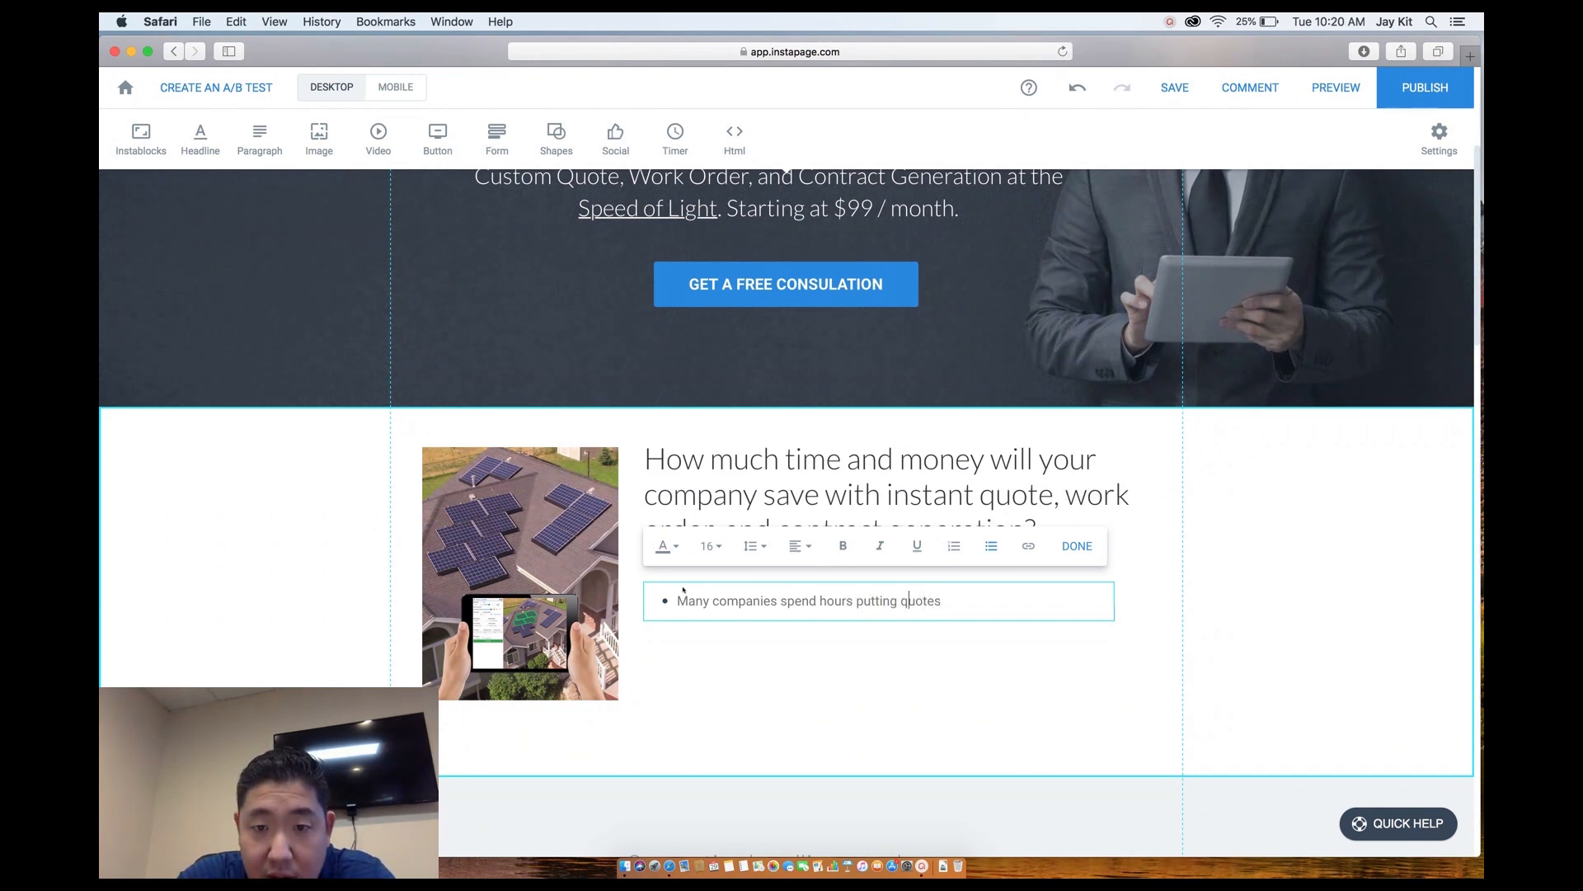
pyautogui.write('together quotes')
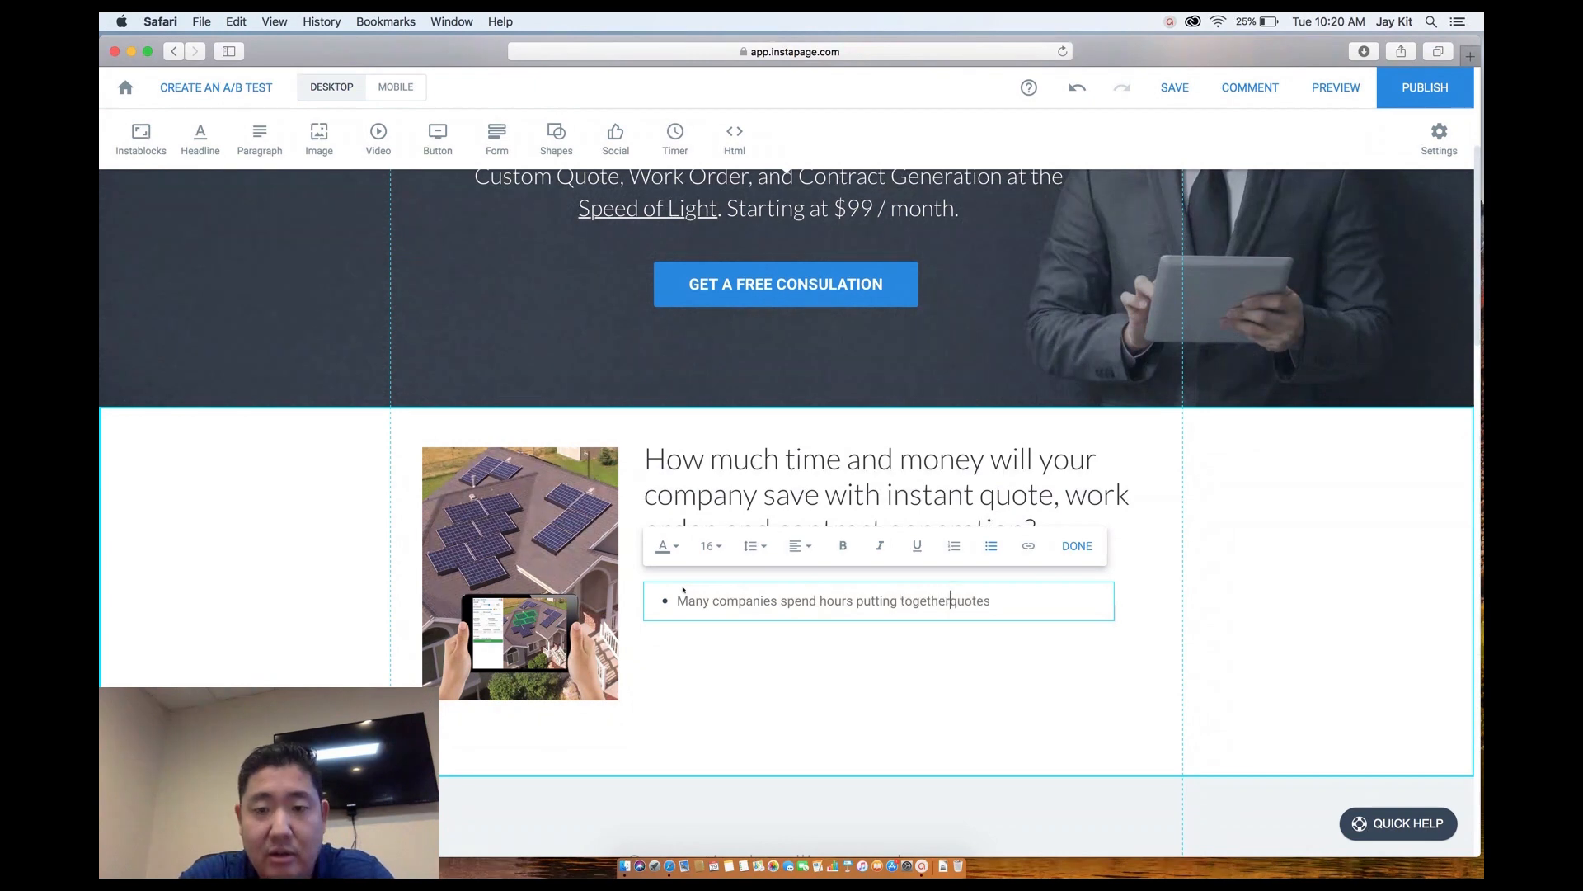
pyautogui.write(' and')
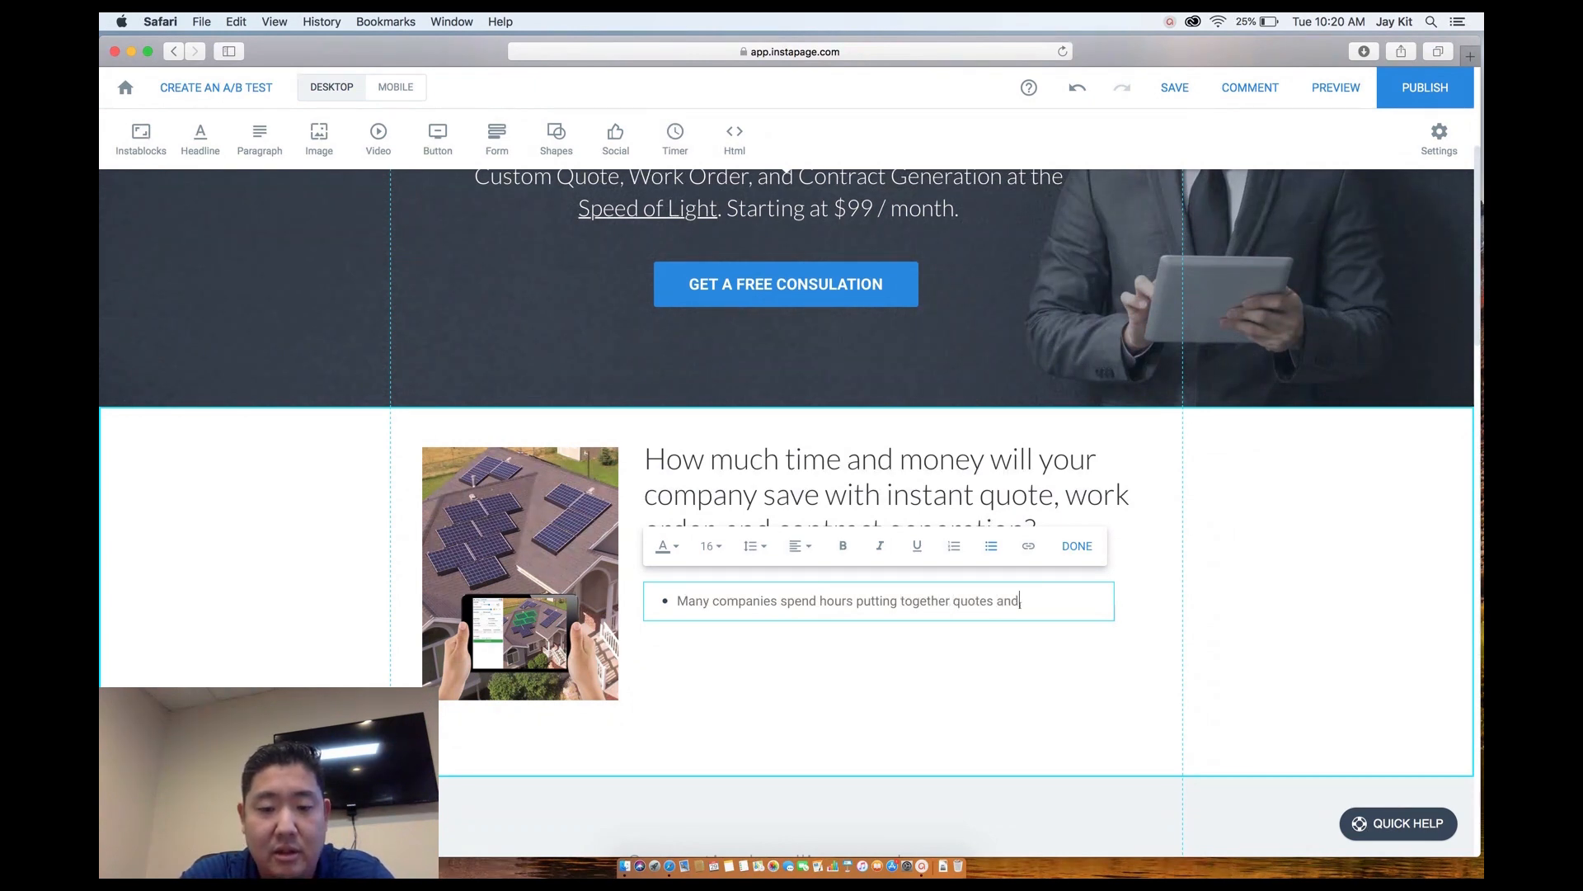
pyautogui.write(' contracts')
pyautogui.press('Return')
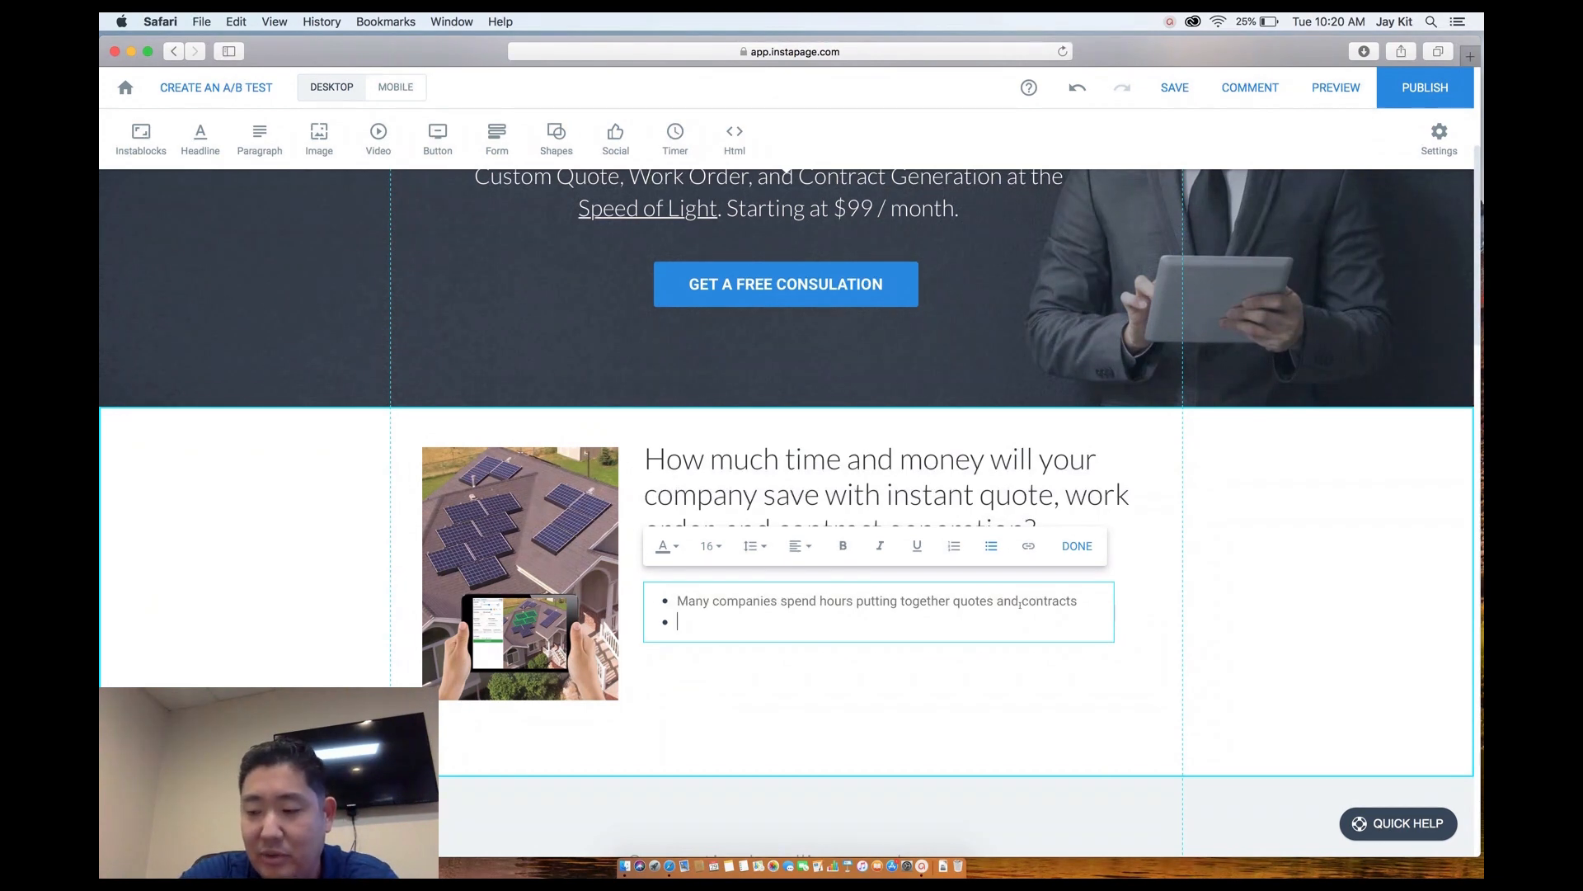
pyautogui.write('Som')
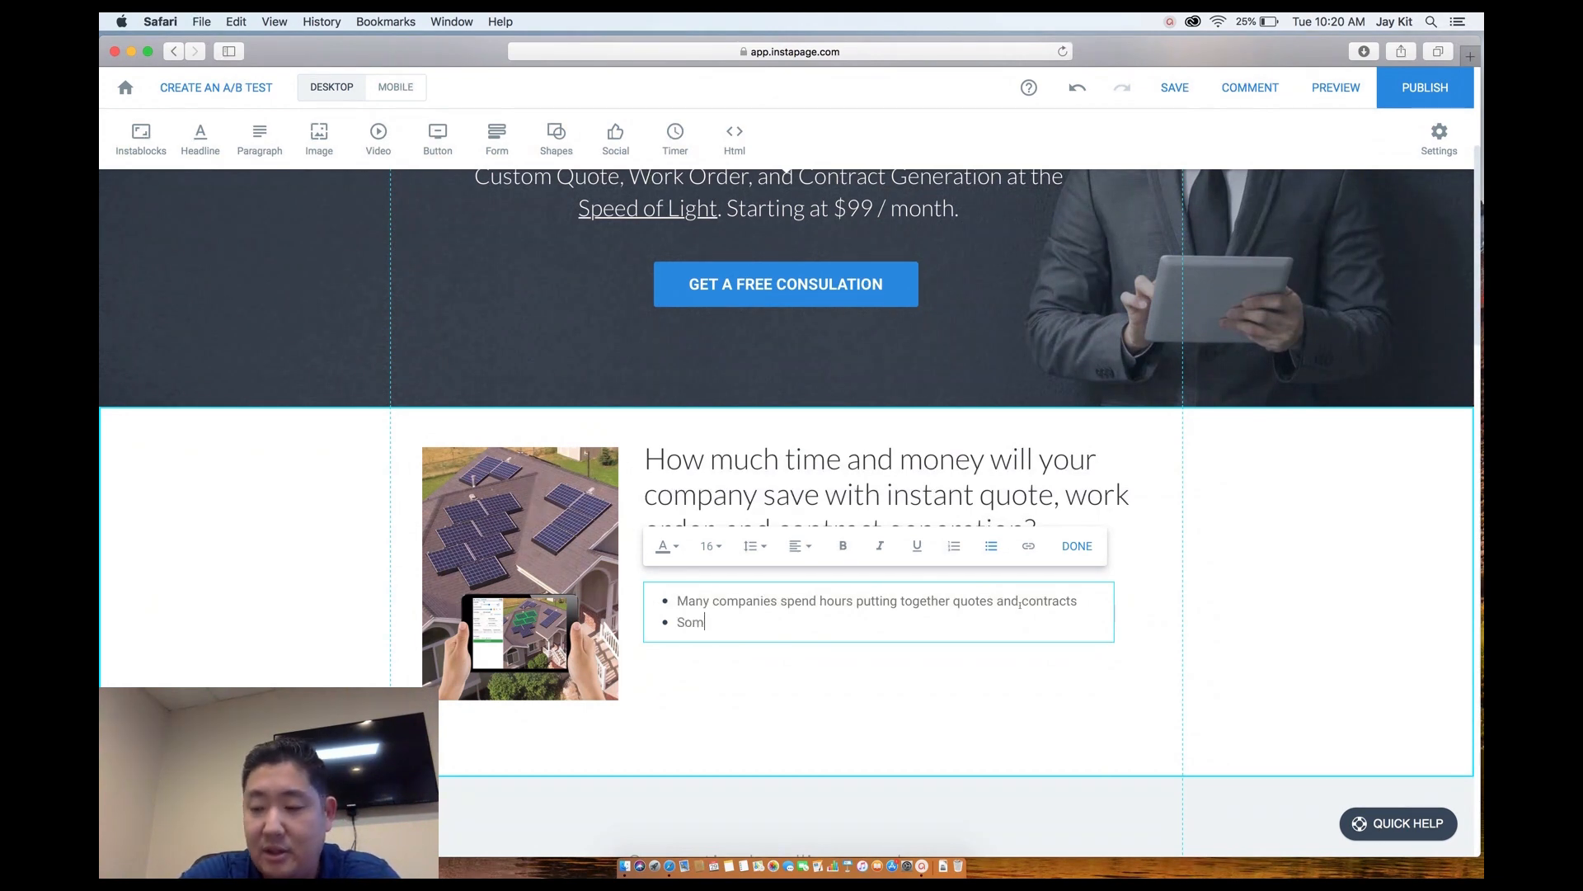
pyautogui.write('e have their')
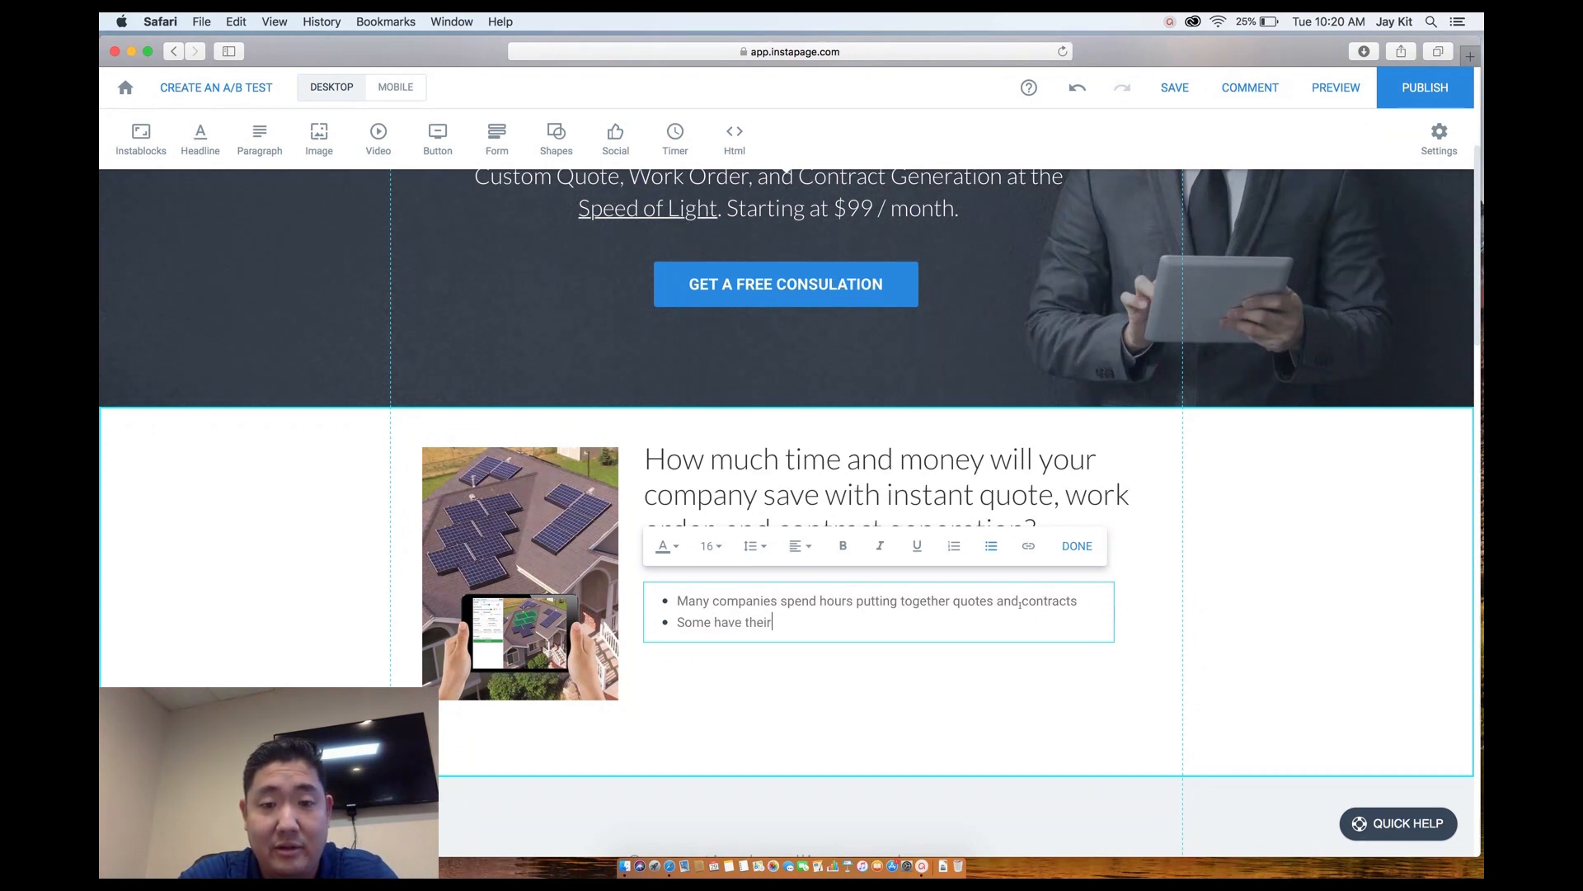
pyautogui.write(' sales peopl')
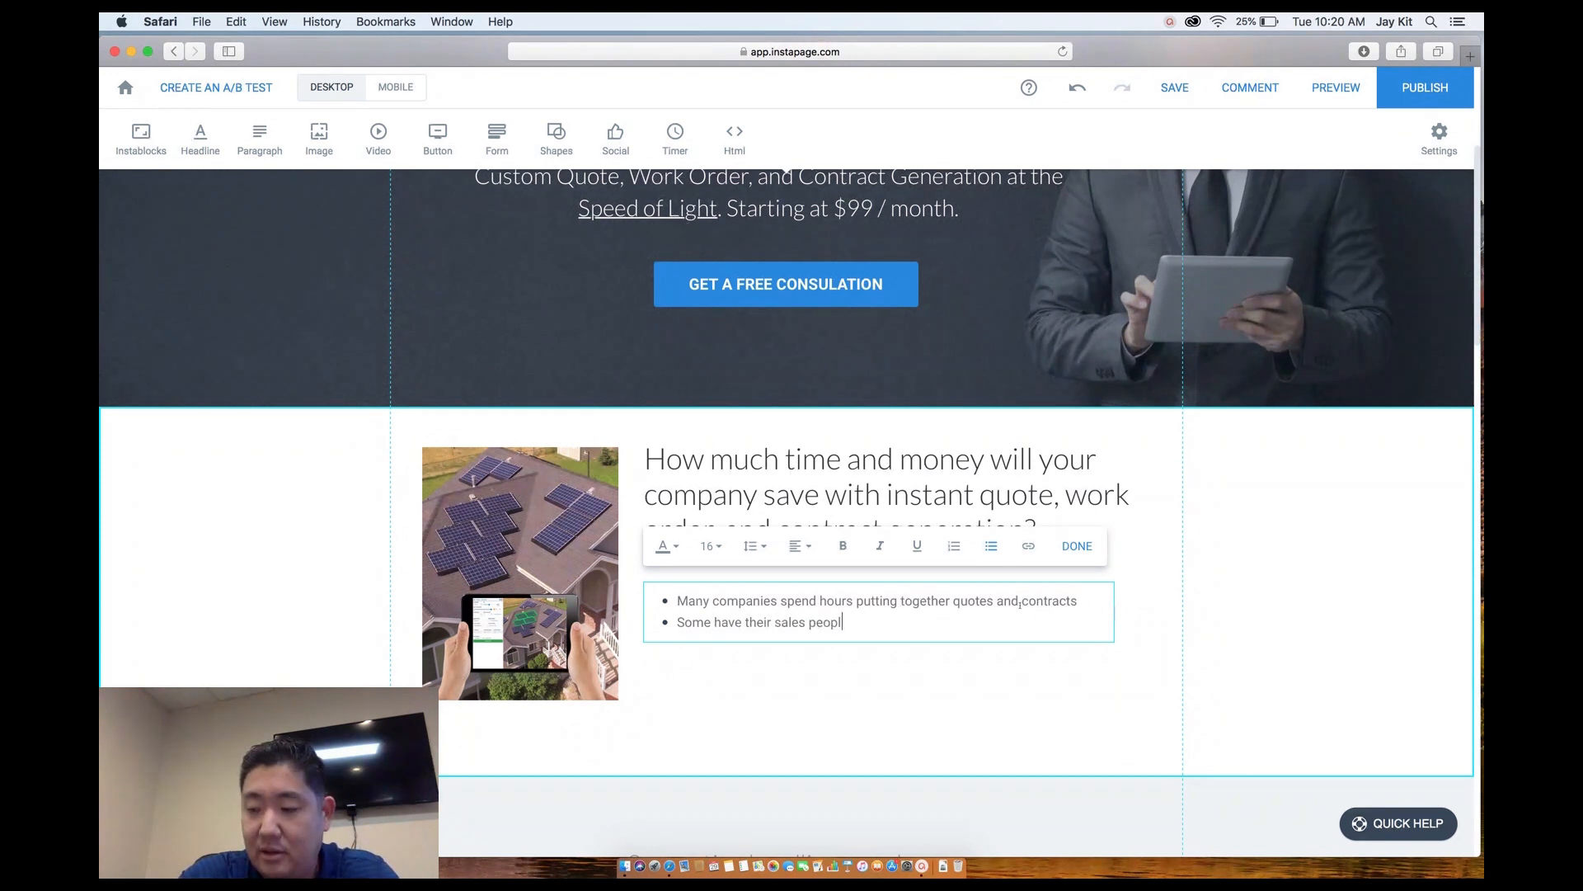
pyautogui.write('e pu')
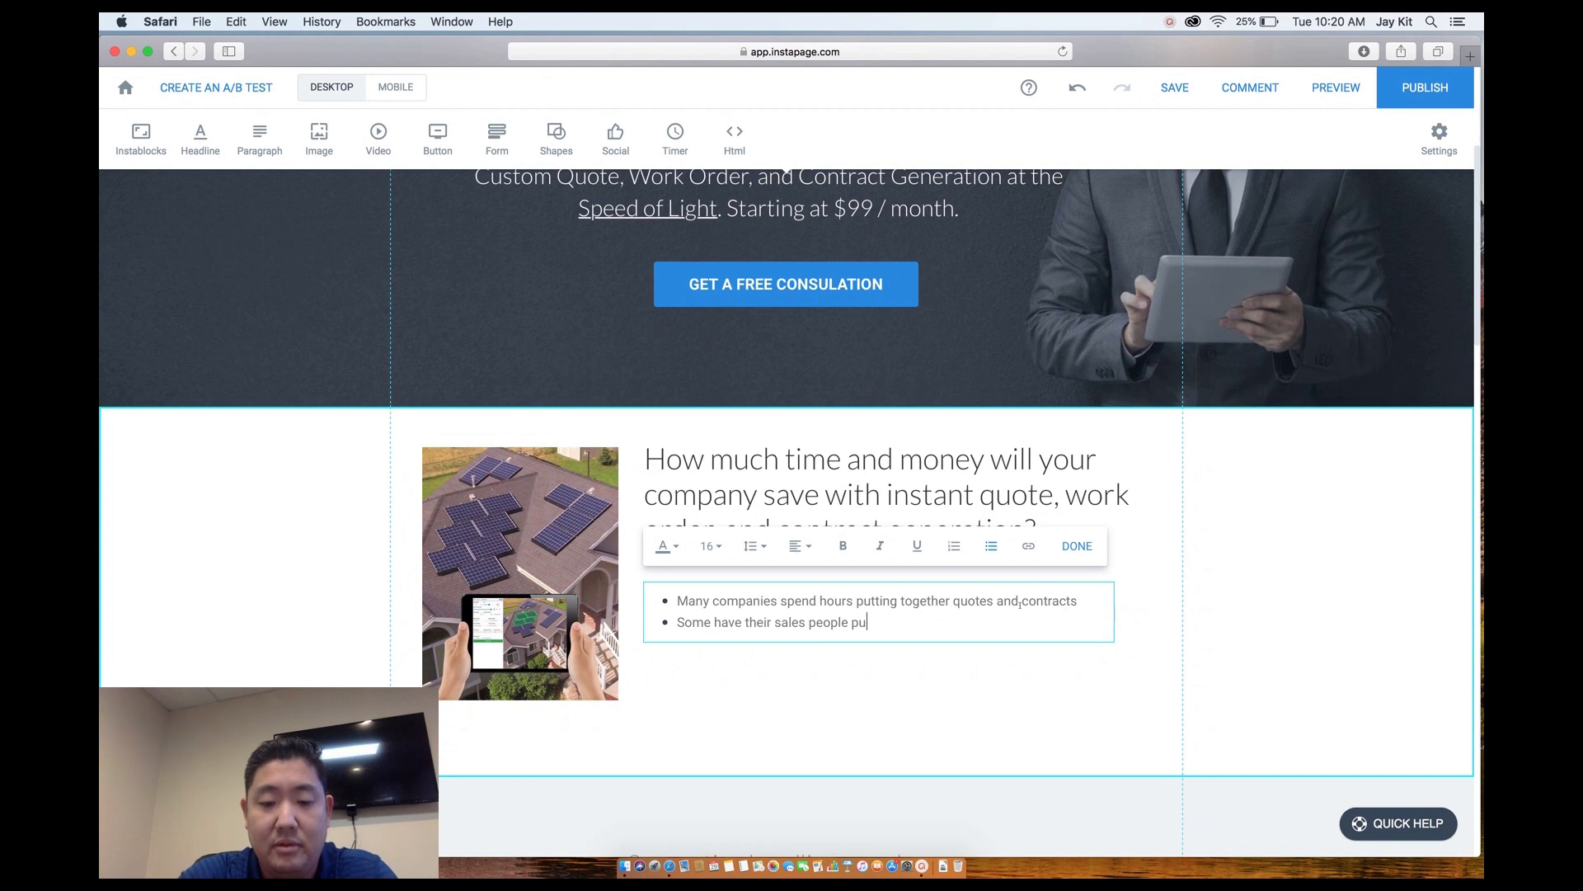
pyautogui.write('t together propo')
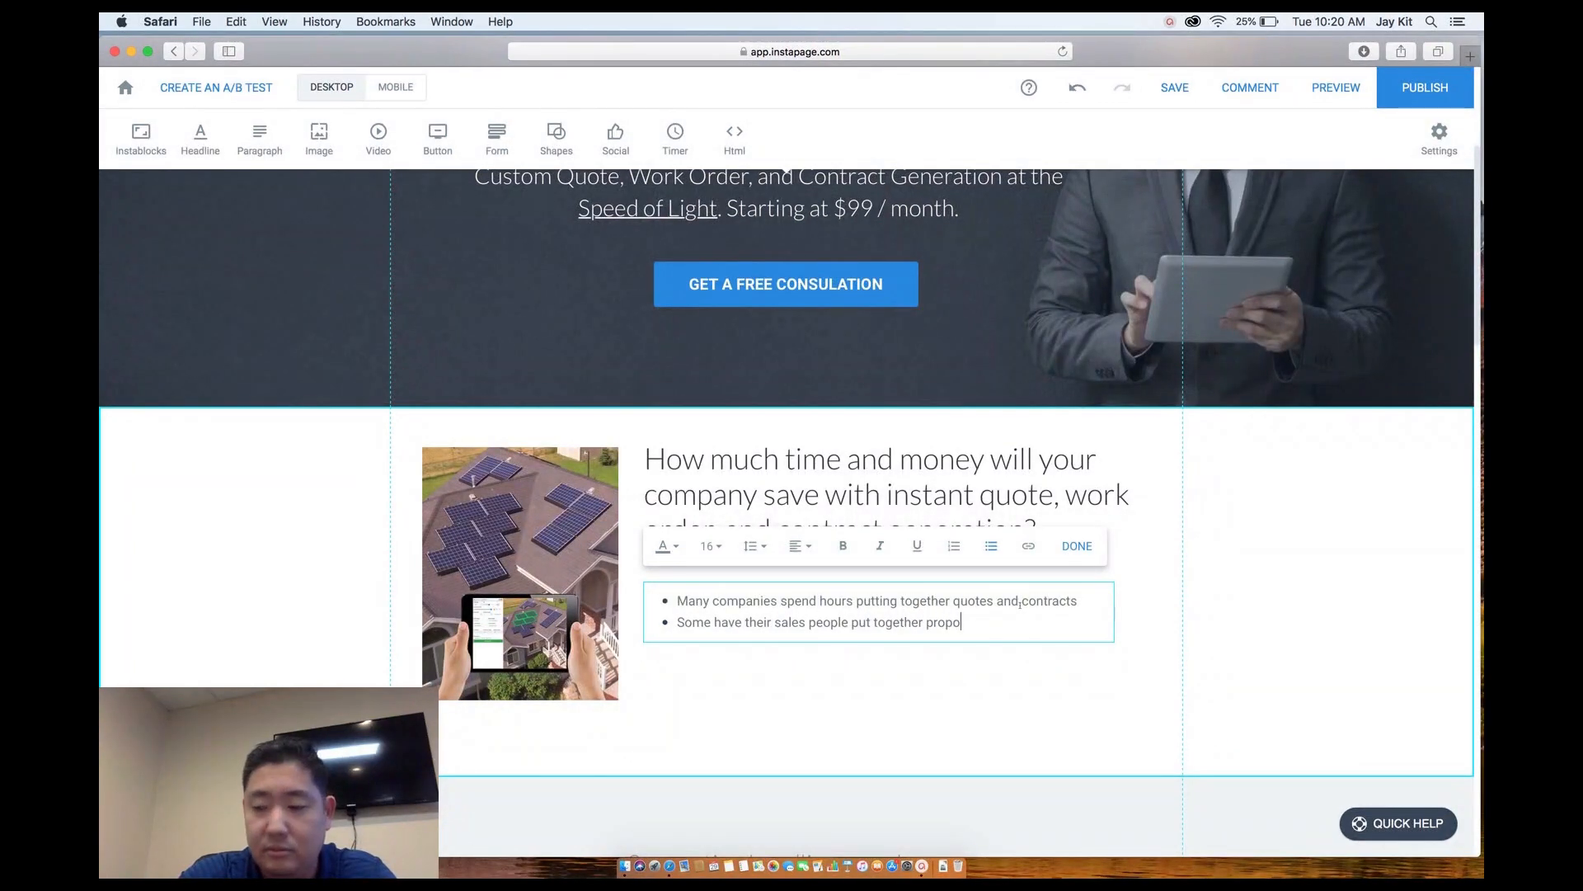
pyautogui.write('sals whi')
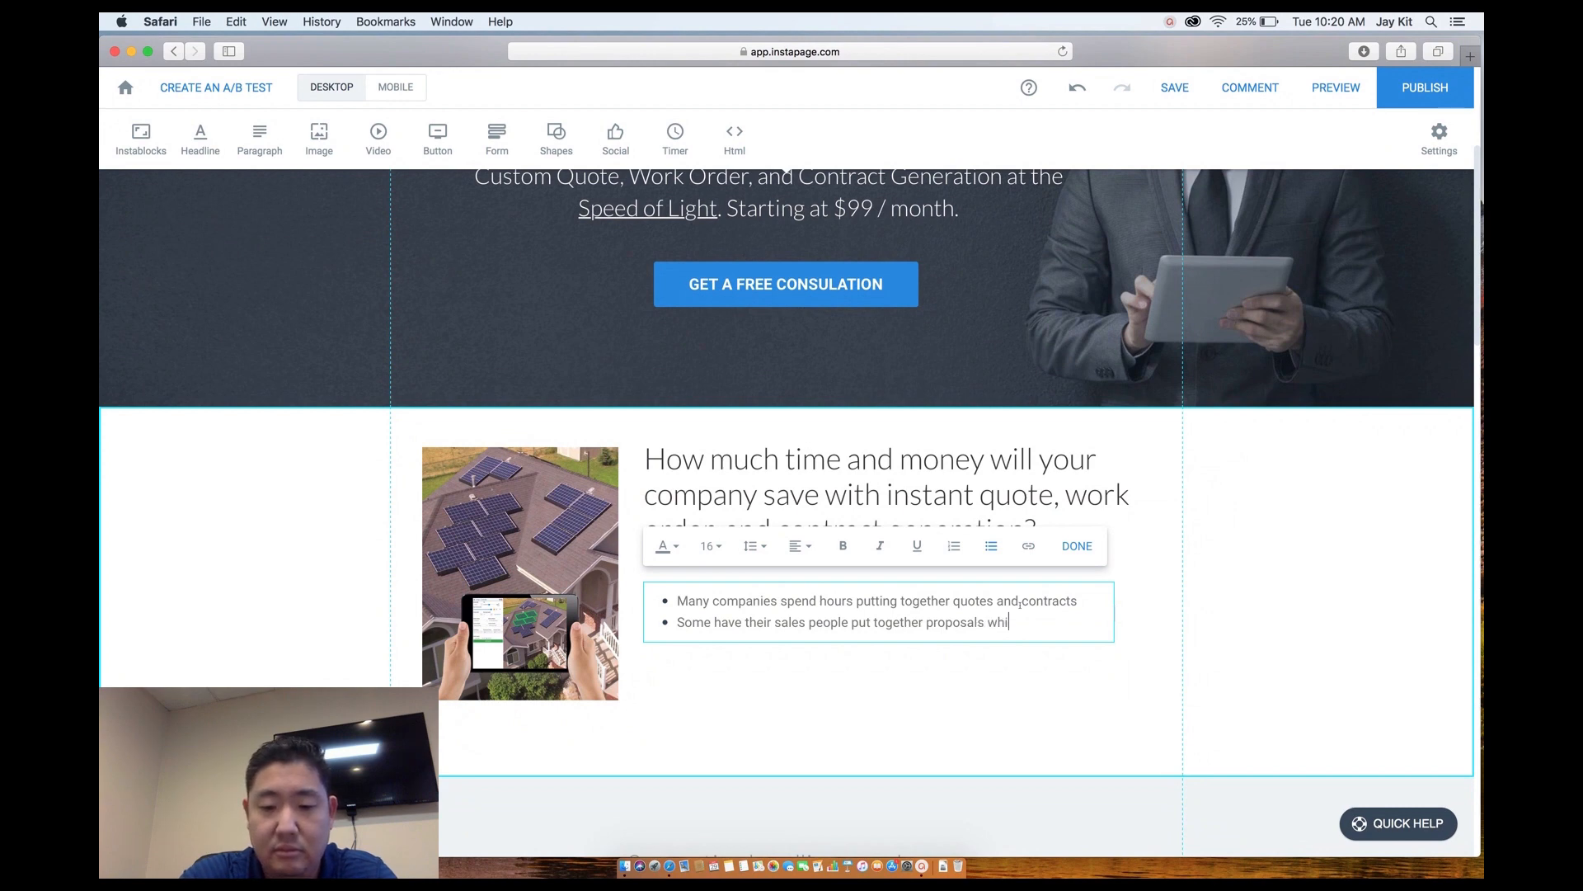
pyautogui.write('ch keeps t')
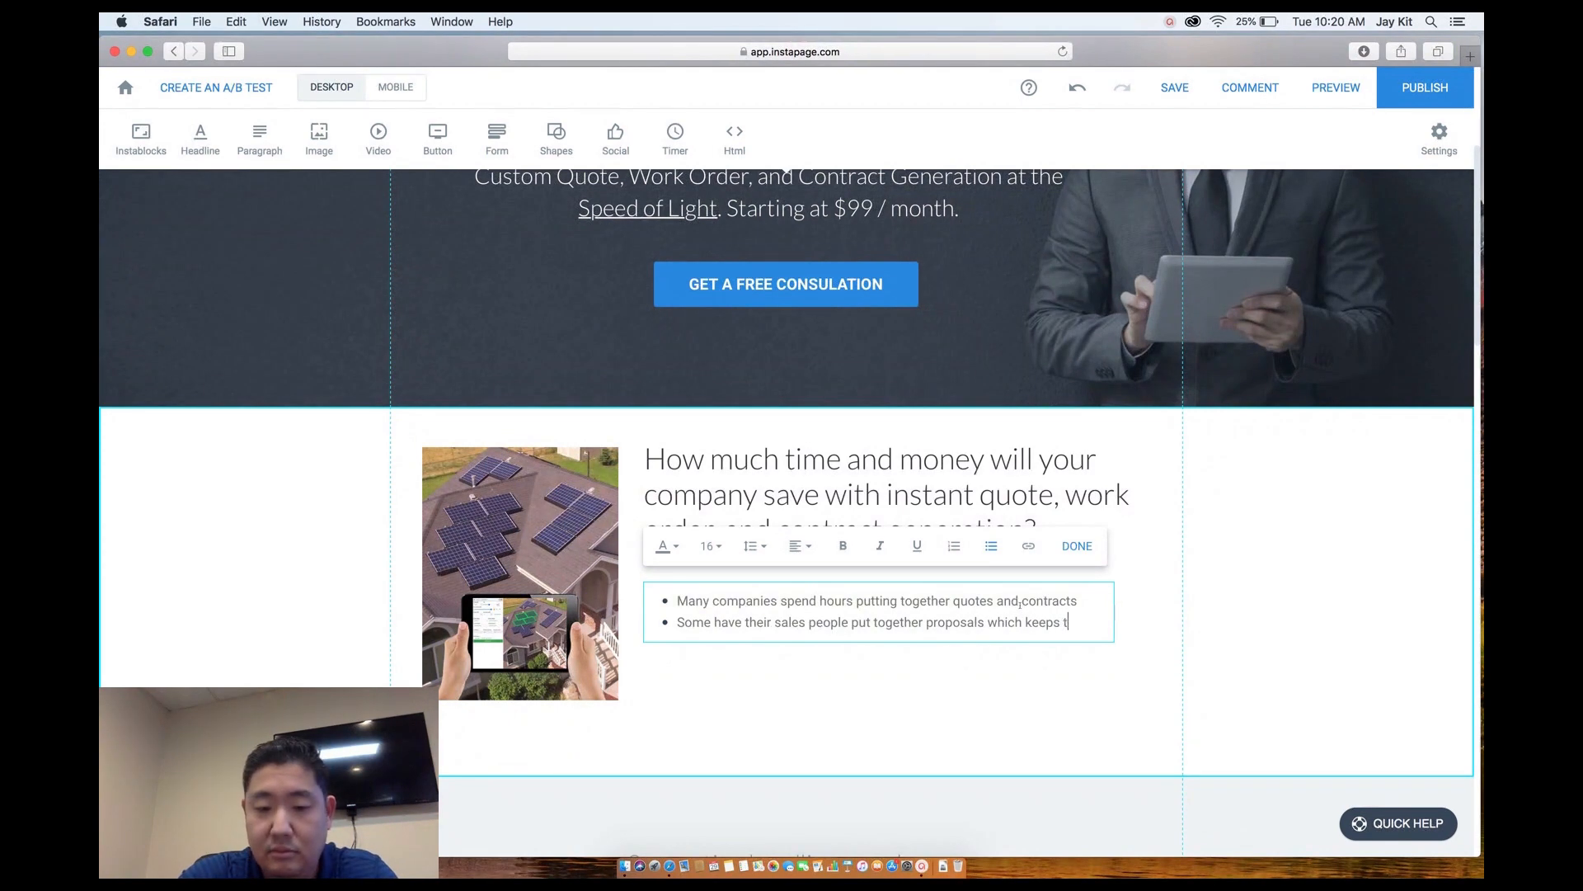
pyautogui.write('hem fr')
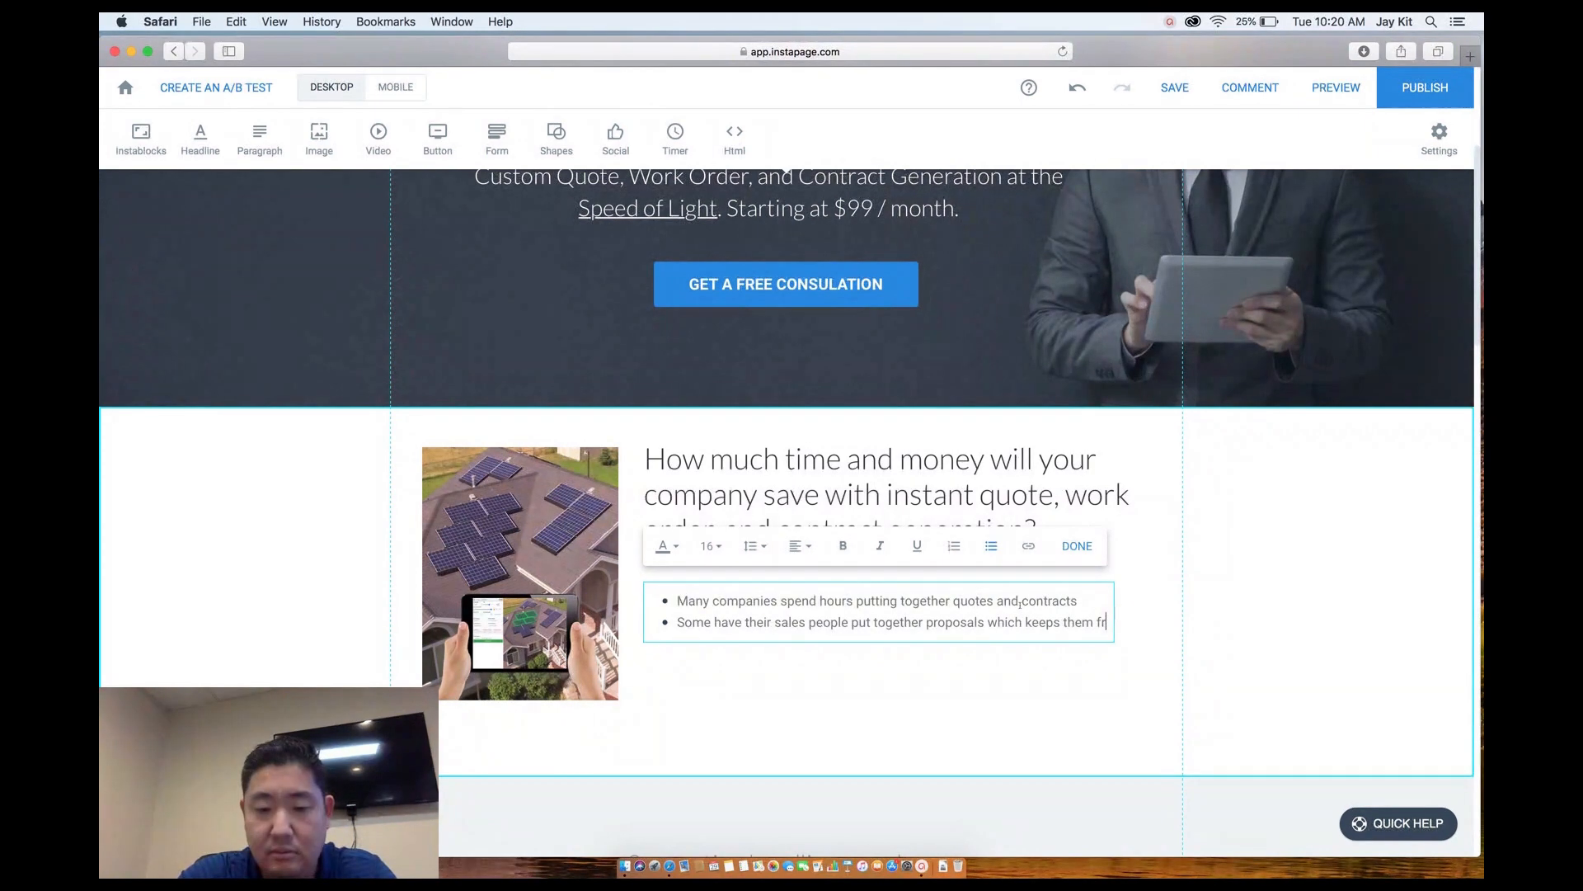
pyautogui.write('om doing t')
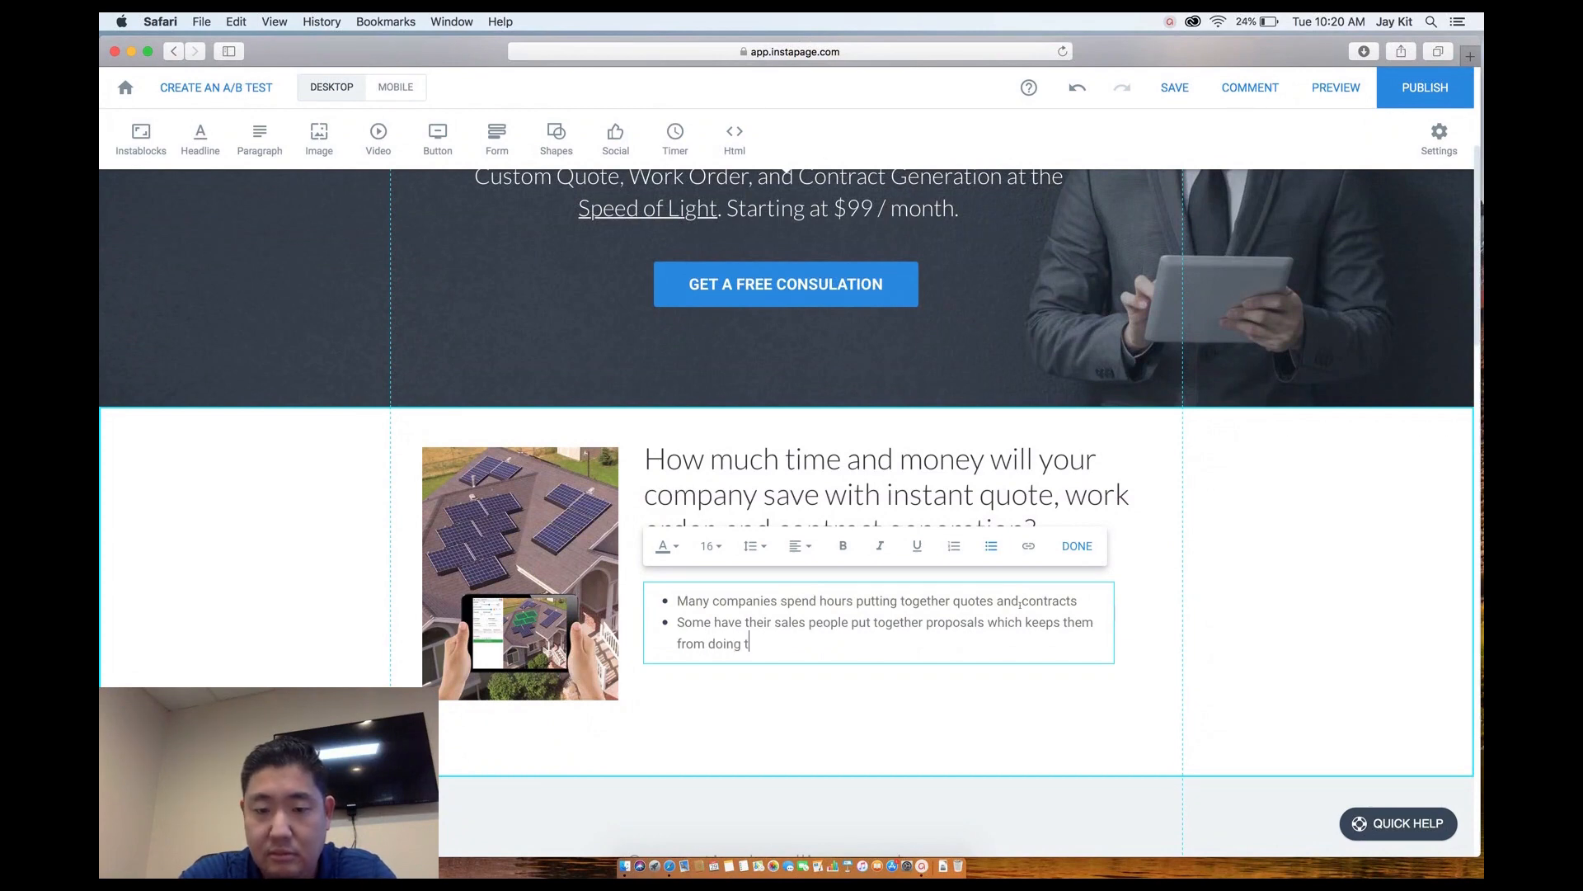
pyautogui.write('heir main jo')
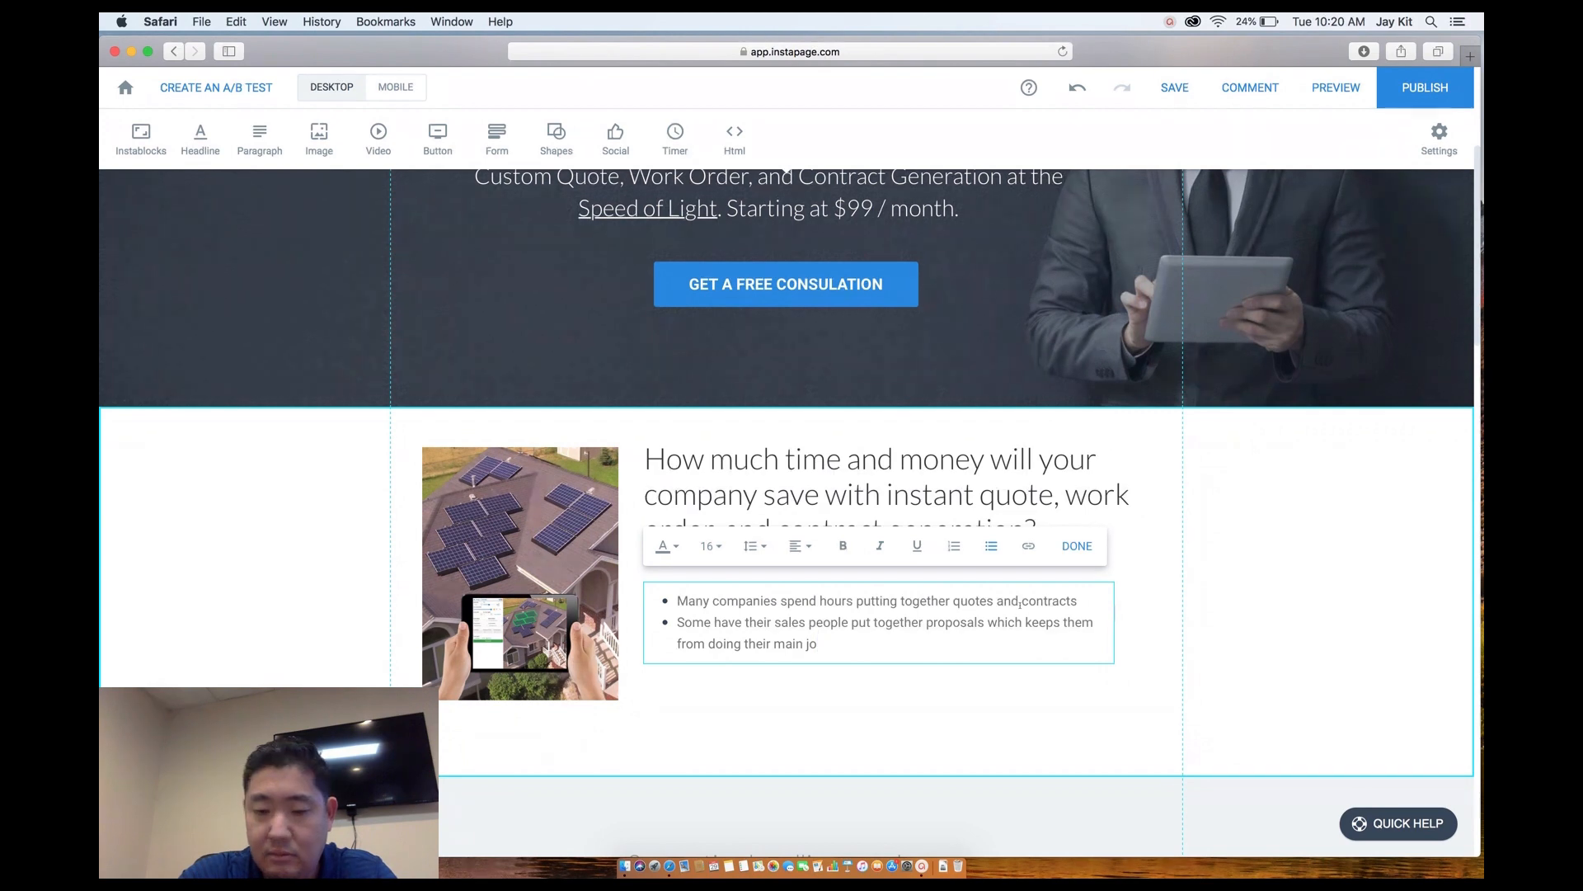
pyautogui.write('b, f')
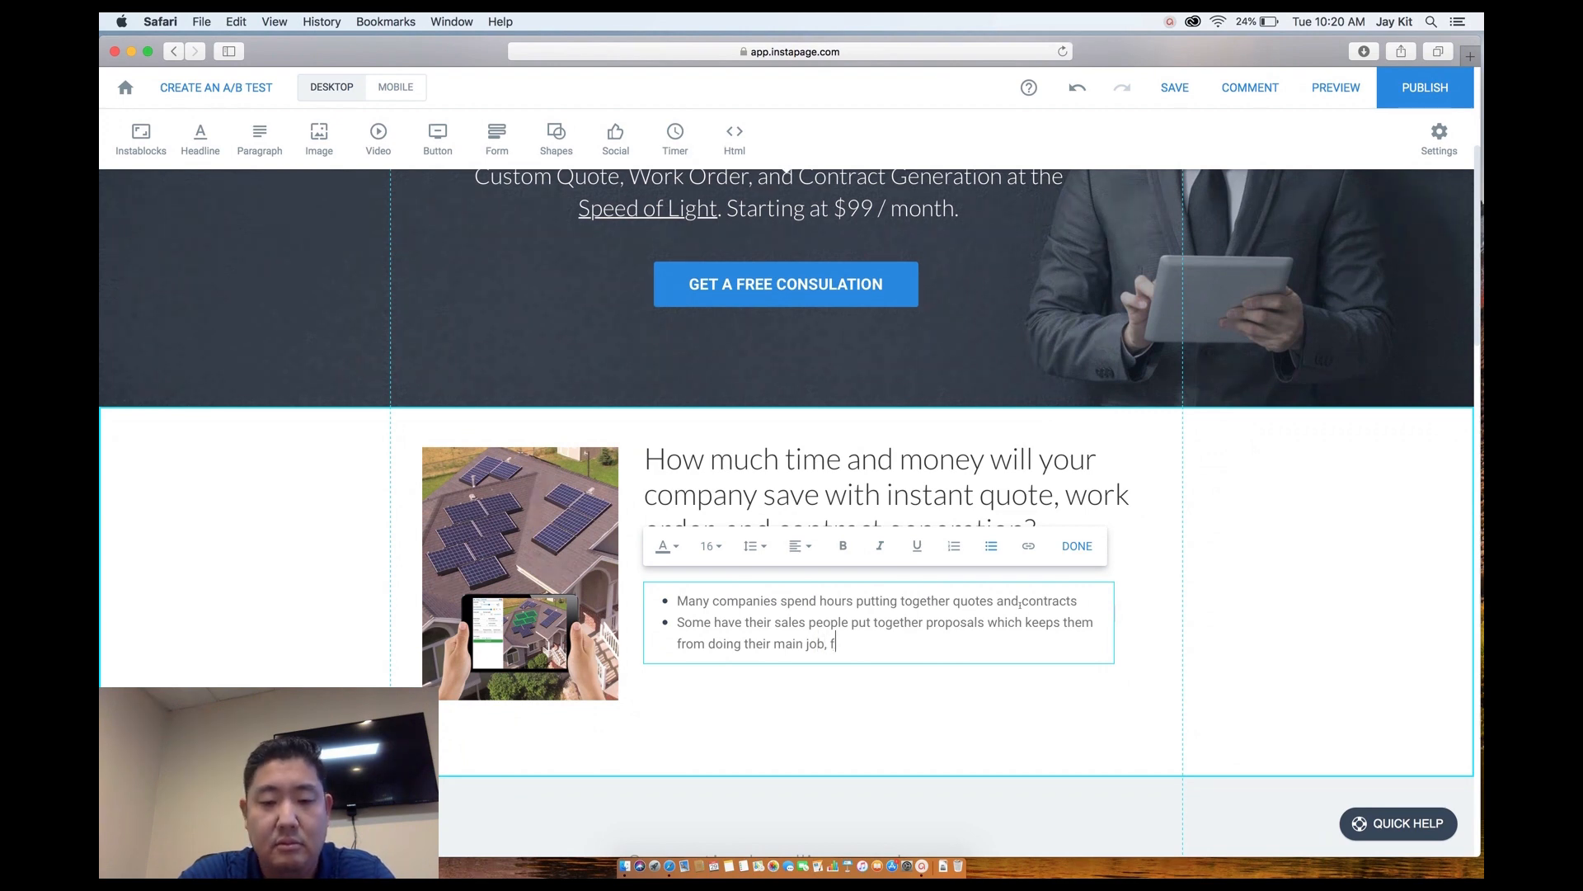
pyautogui.write('inding new clients.')
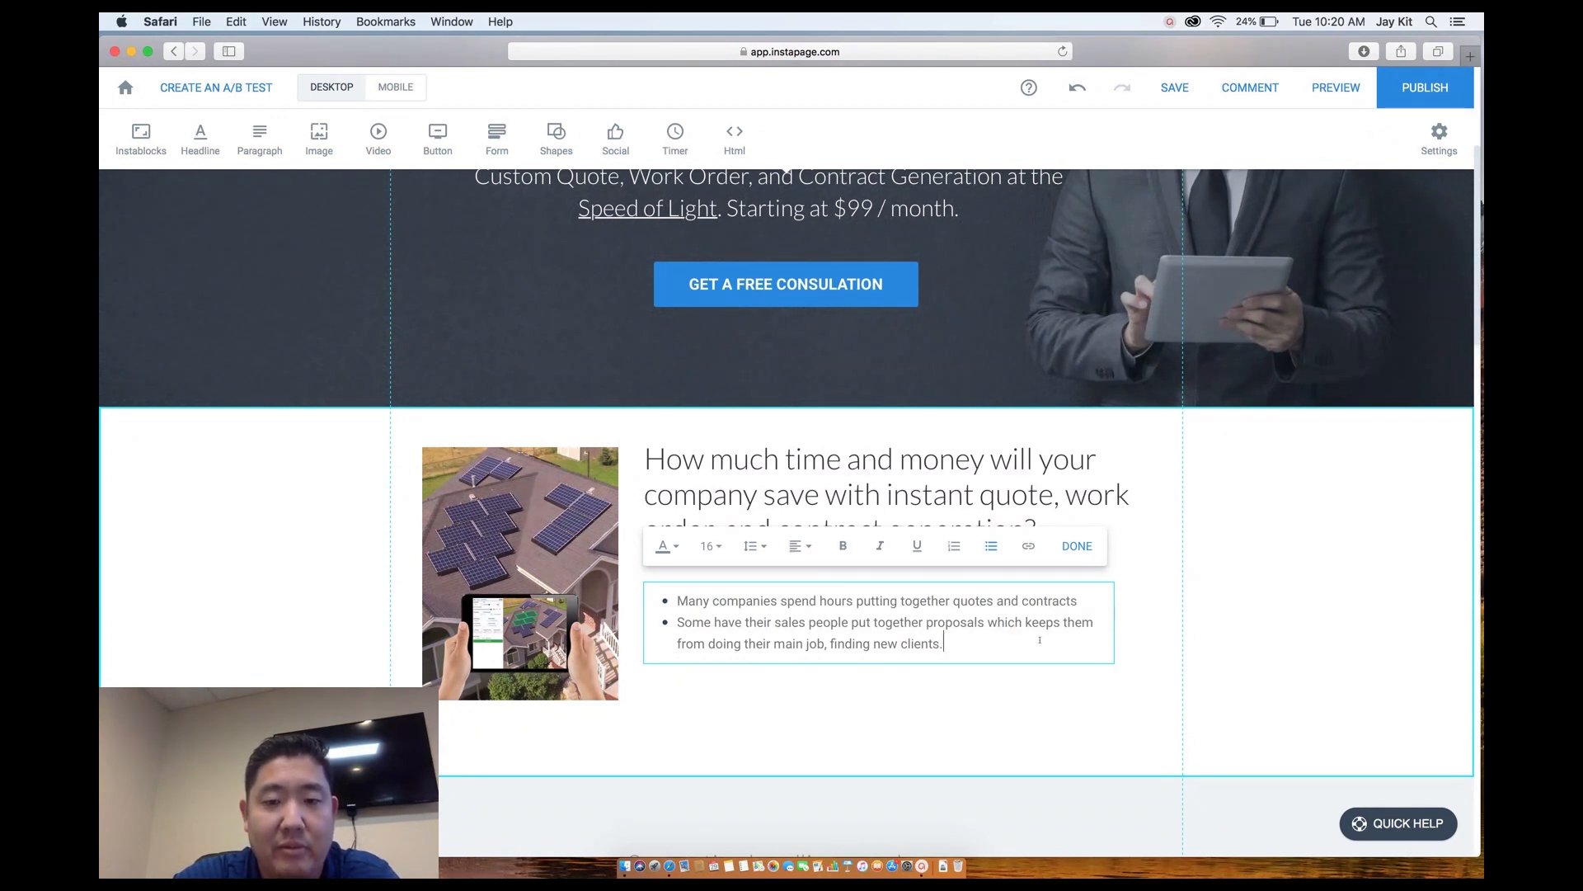
pyautogui.press('Return')
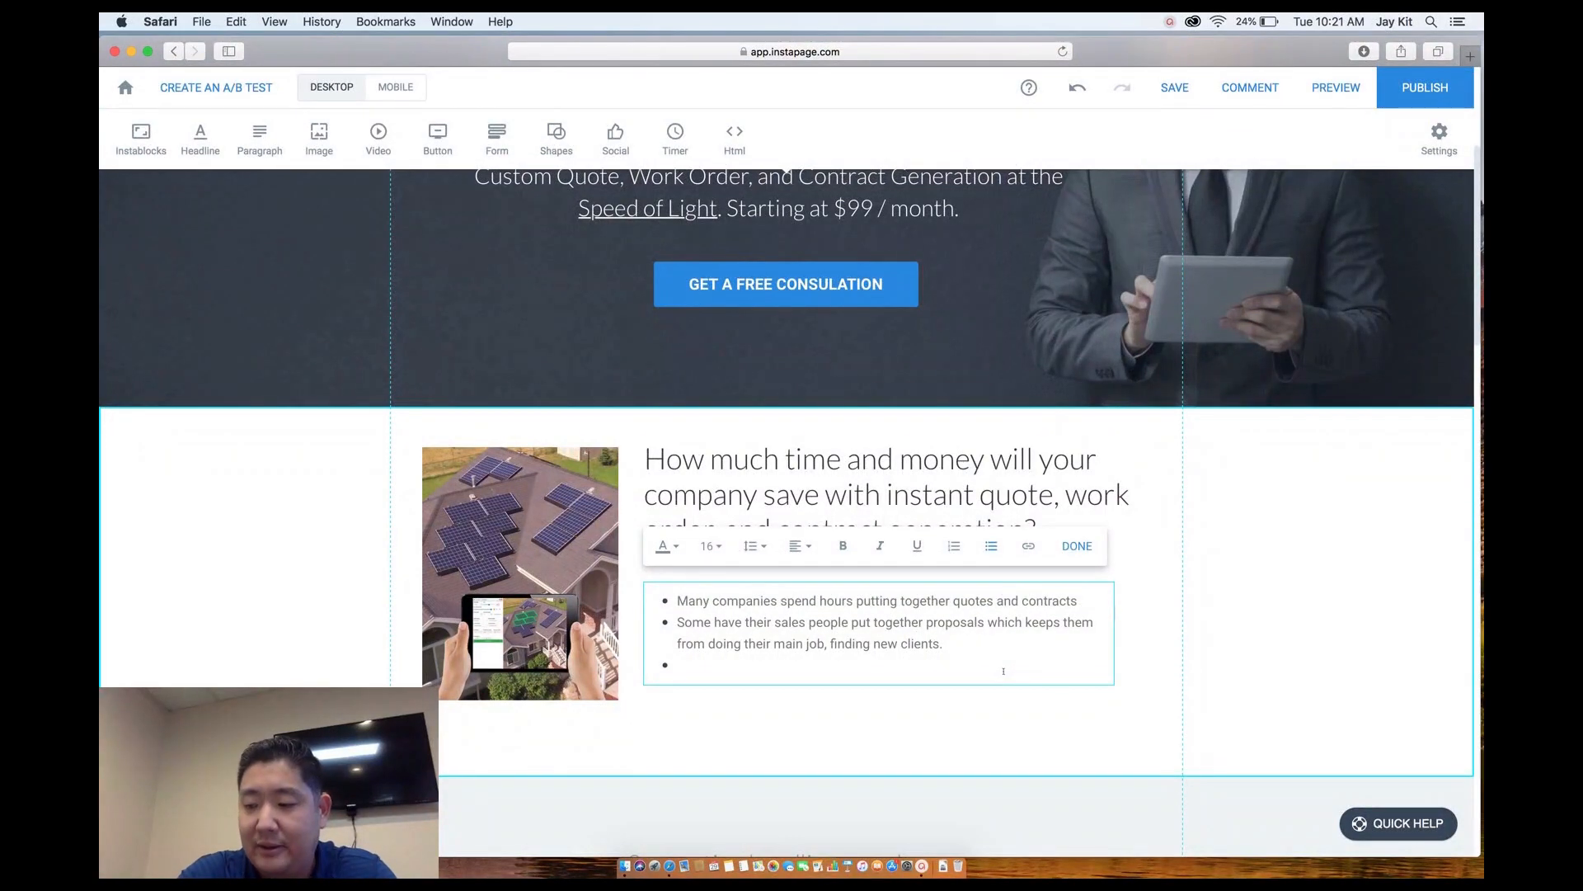
pyautogui.write('Too many')
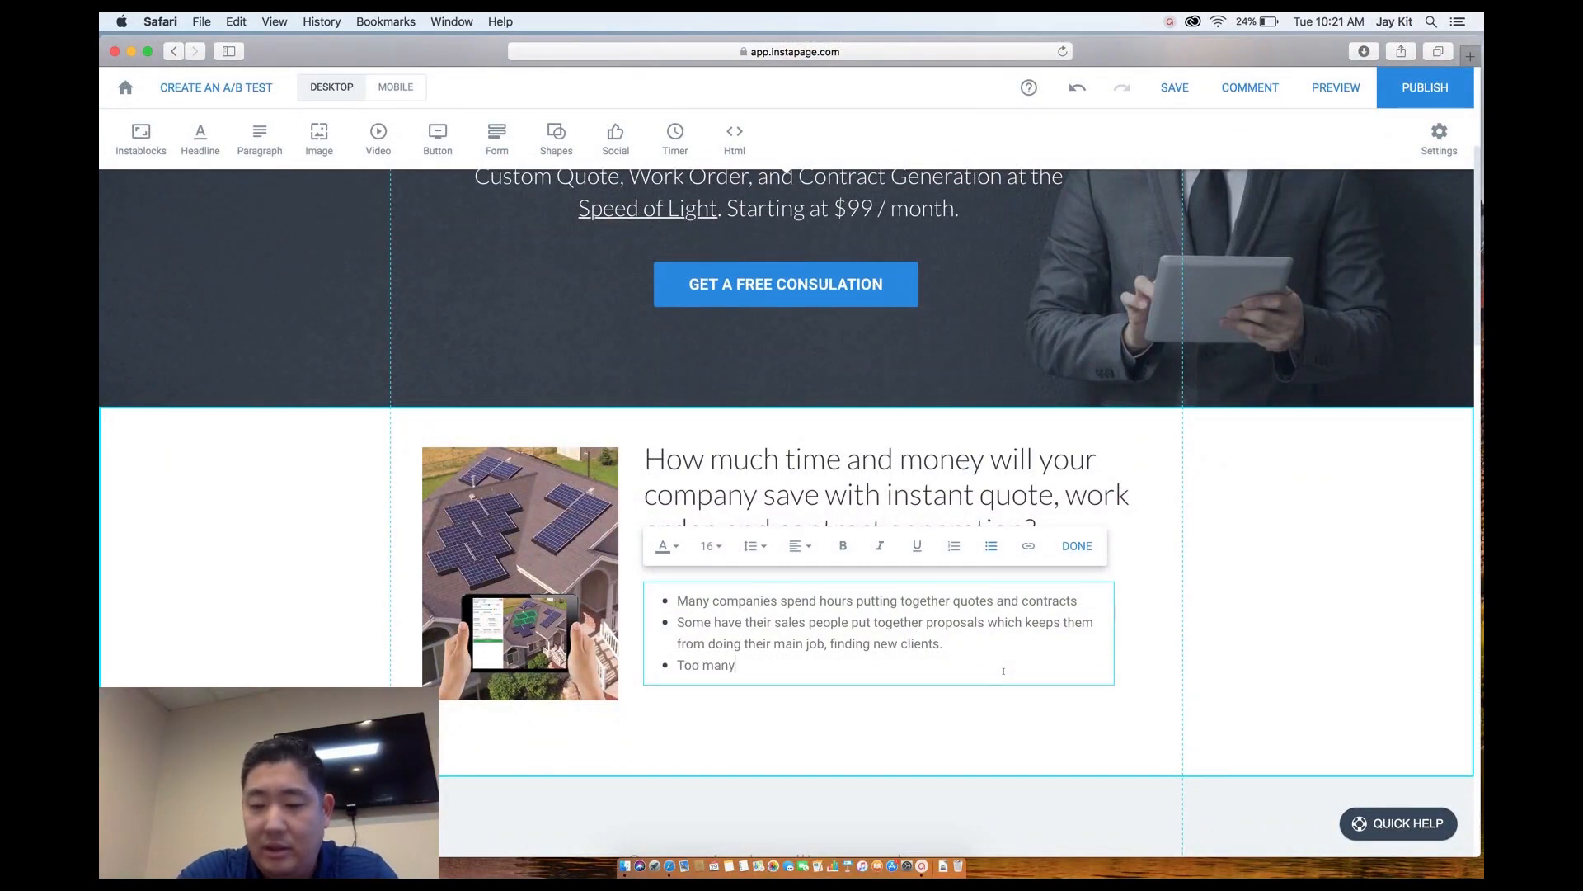
pyautogui.write(' busines')
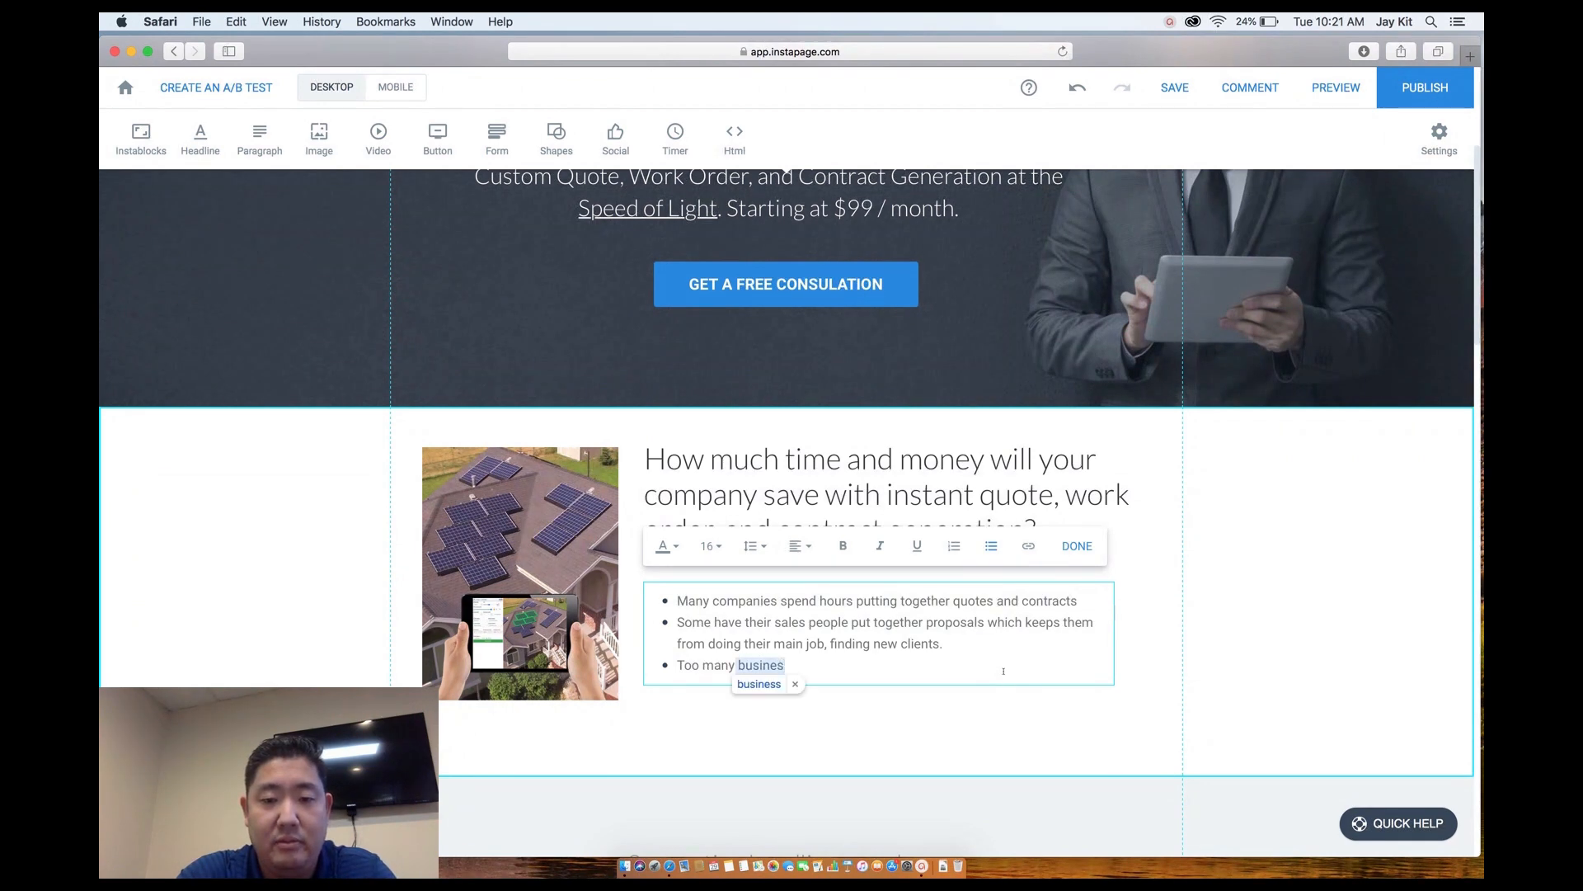
pyautogui.write('s own')
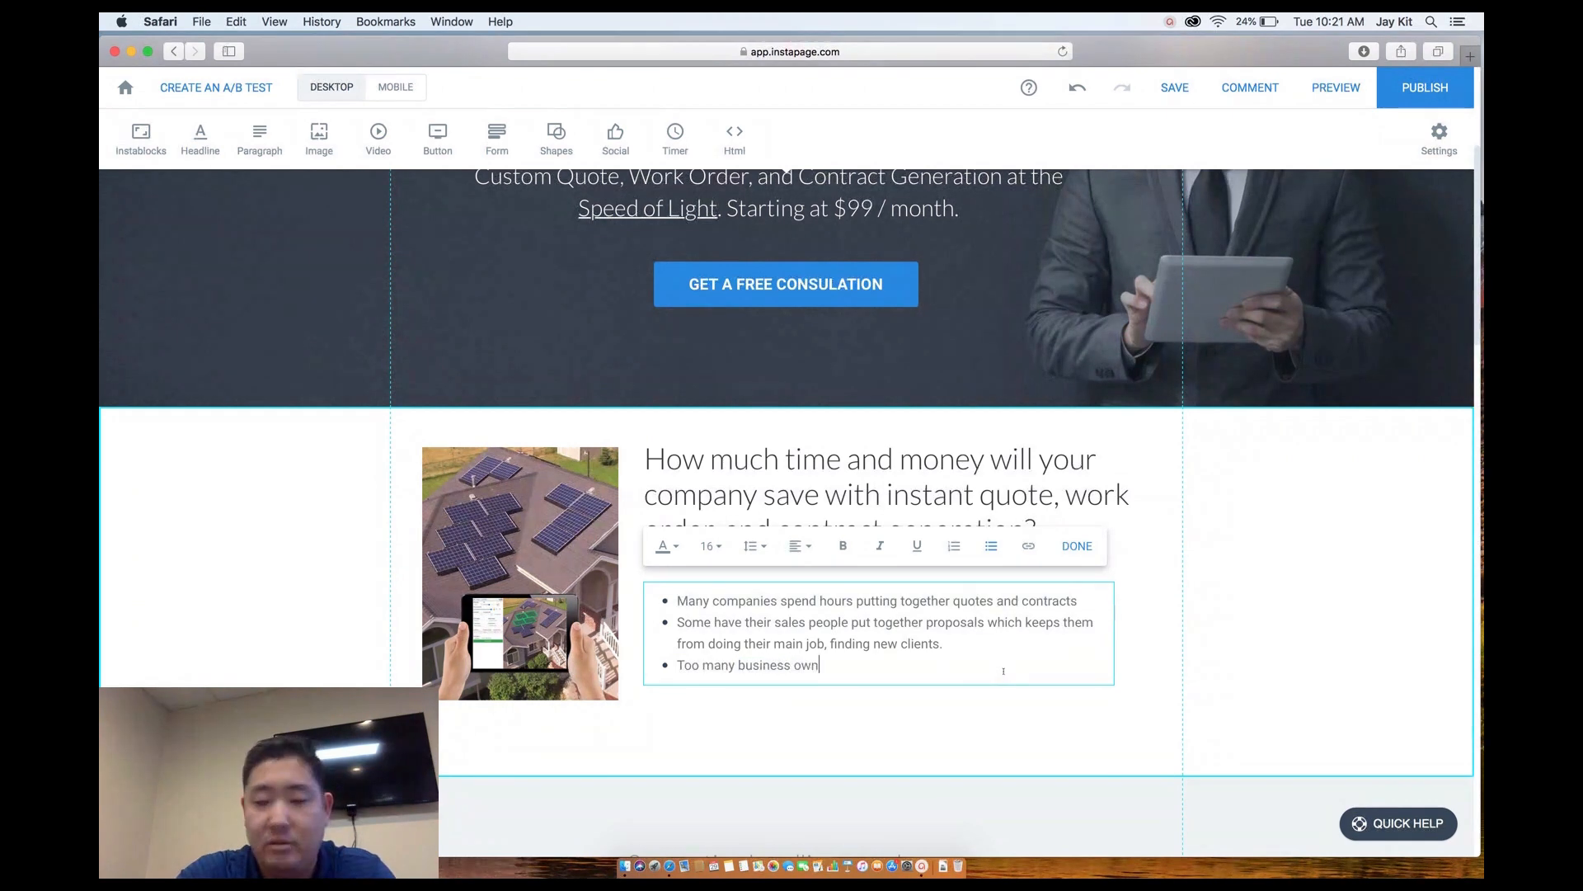
pyautogui.write("ers don't ")
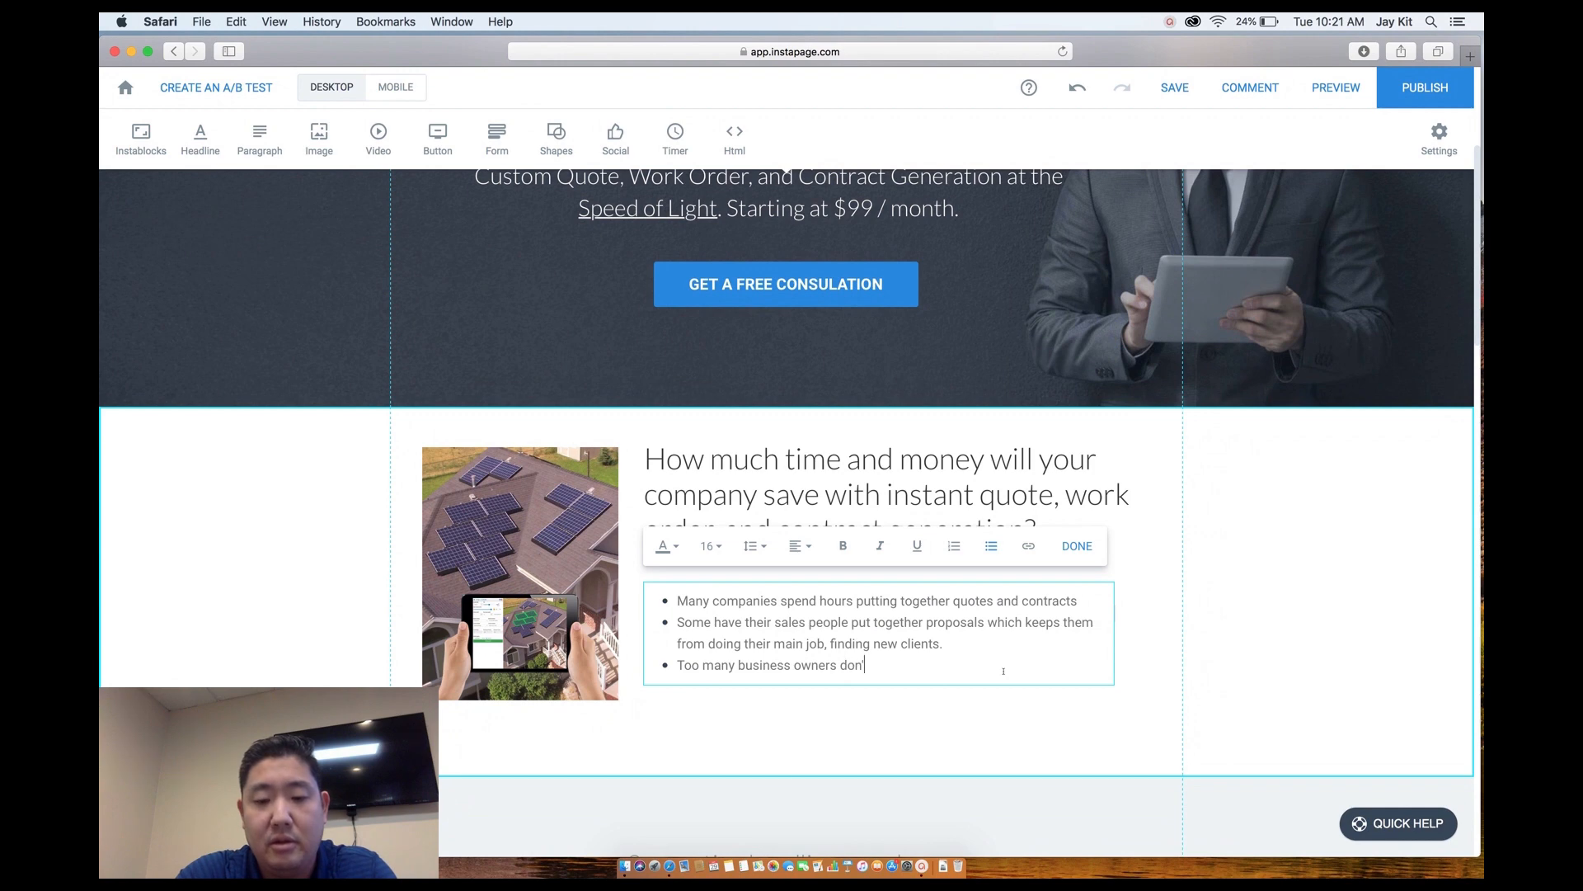
pyautogui.write('realize ')
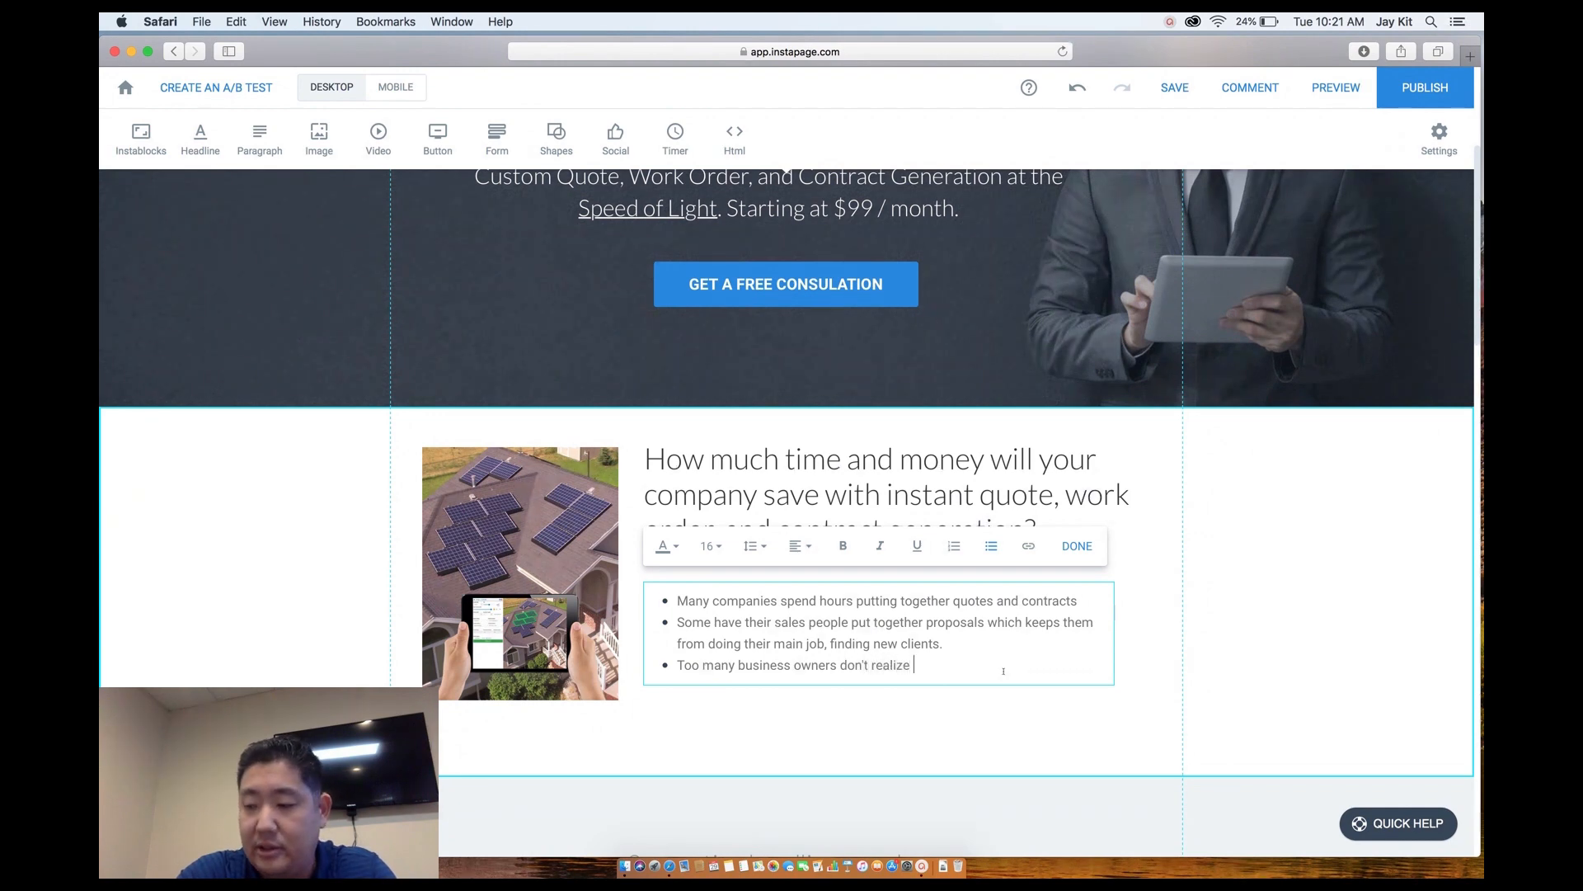
pyautogui.write('that mos')
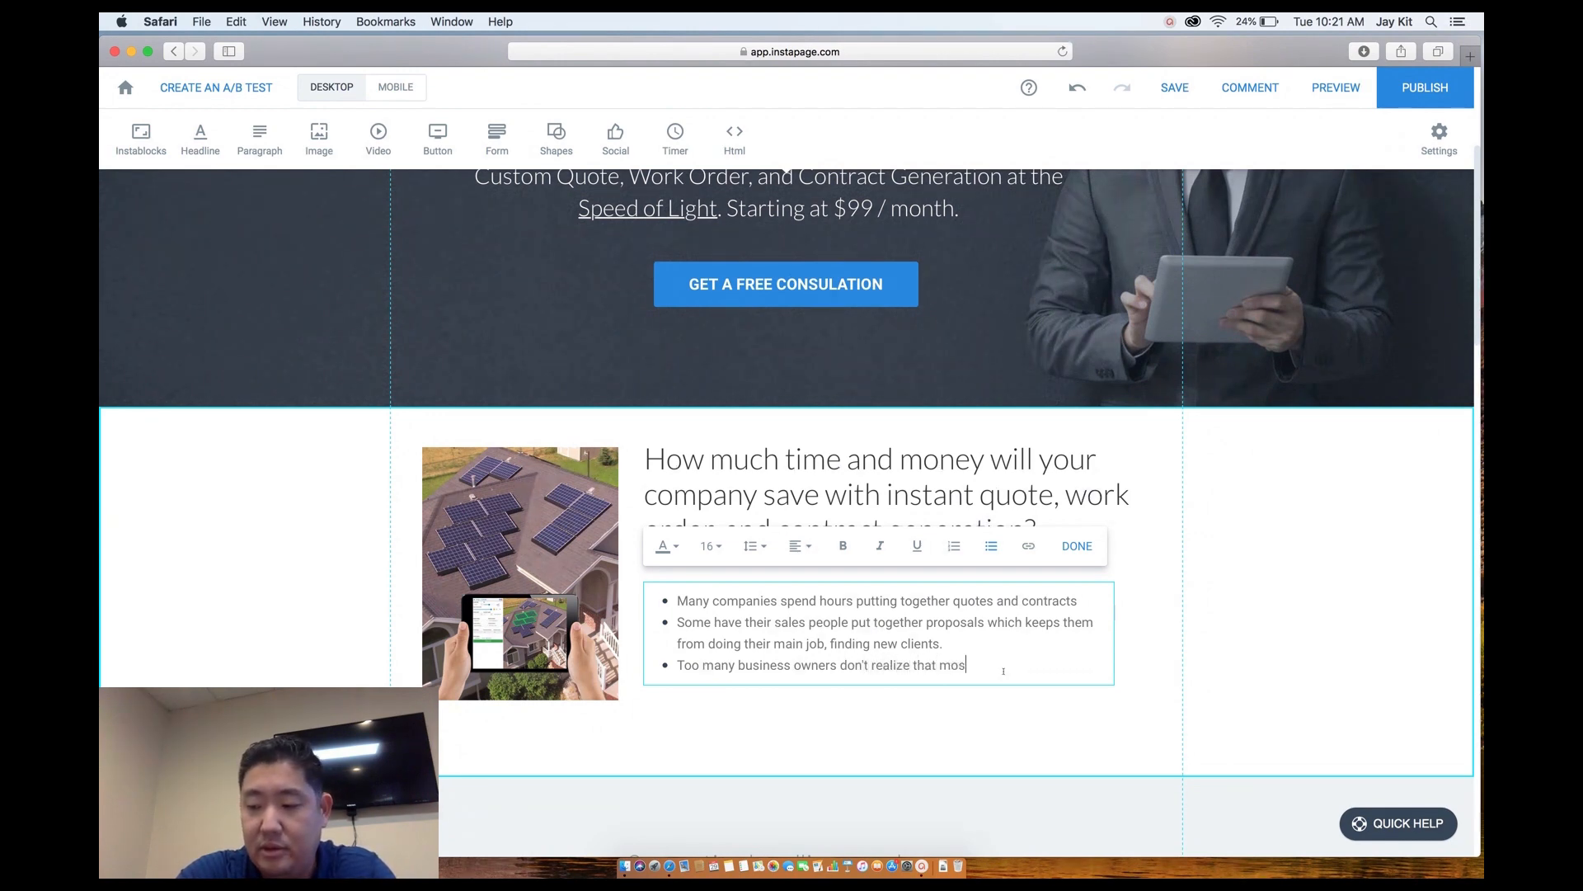
pyautogui.write('t of their d')
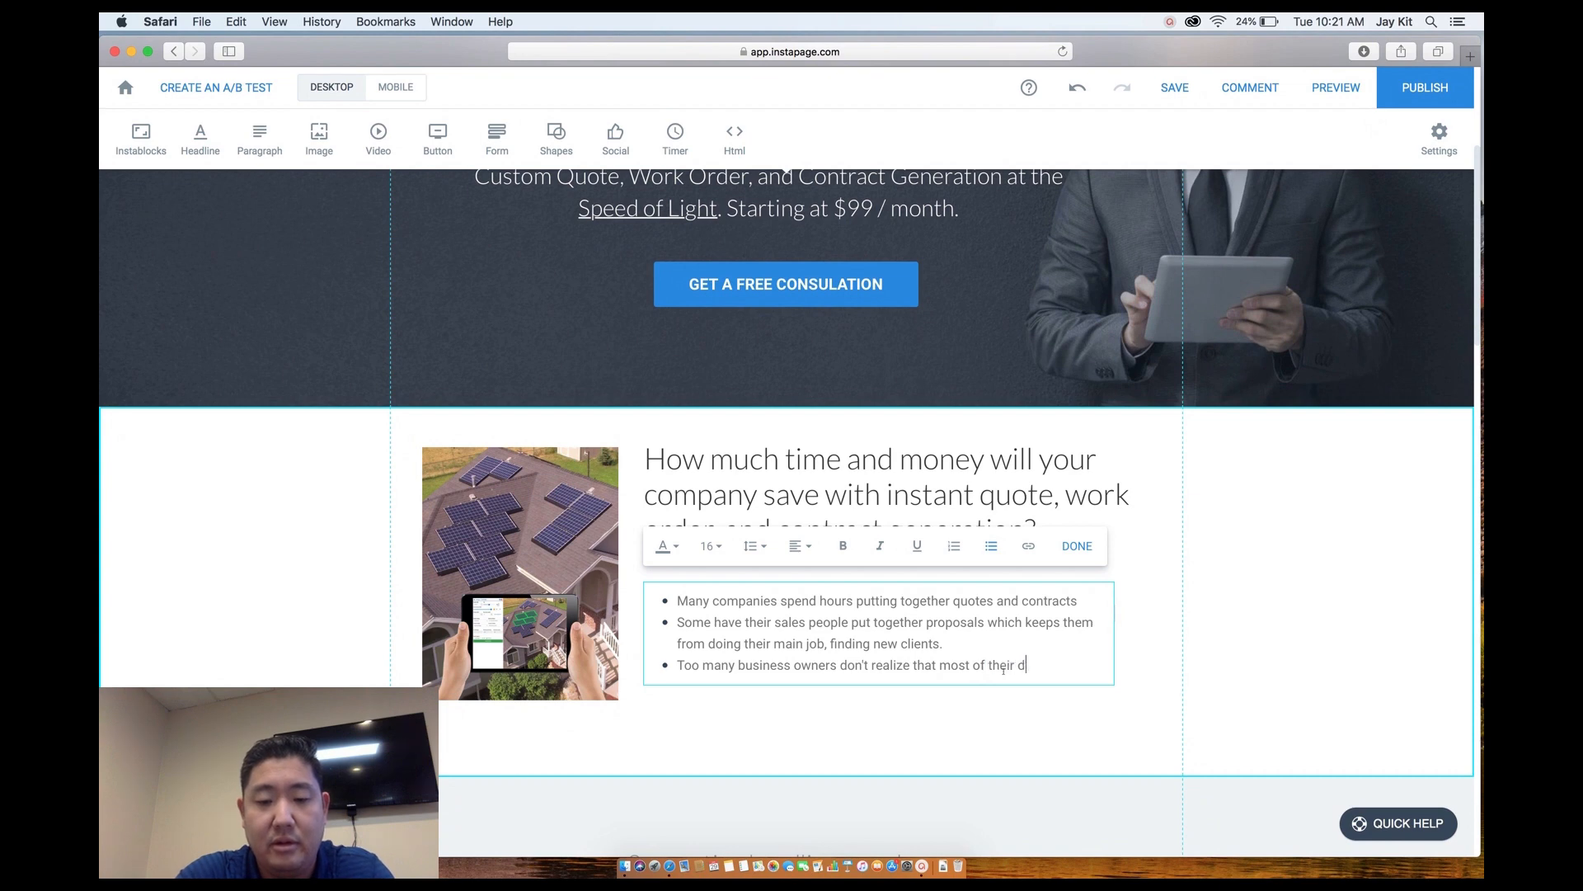
pyautogui.write('ocument g')
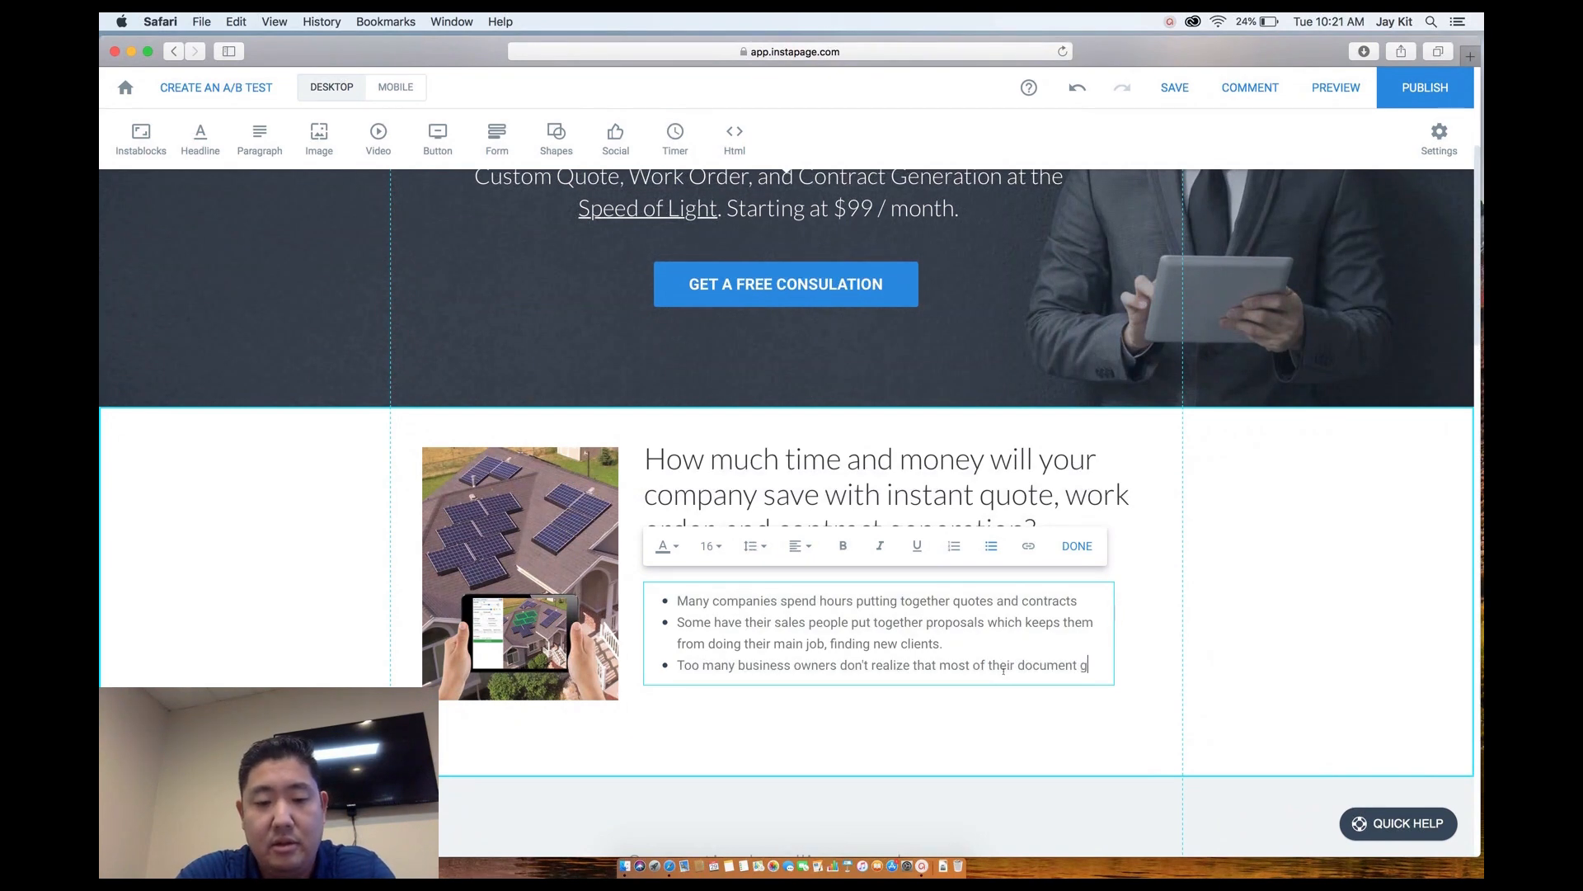
pyautogui.write('eneration can be automated with technology.')
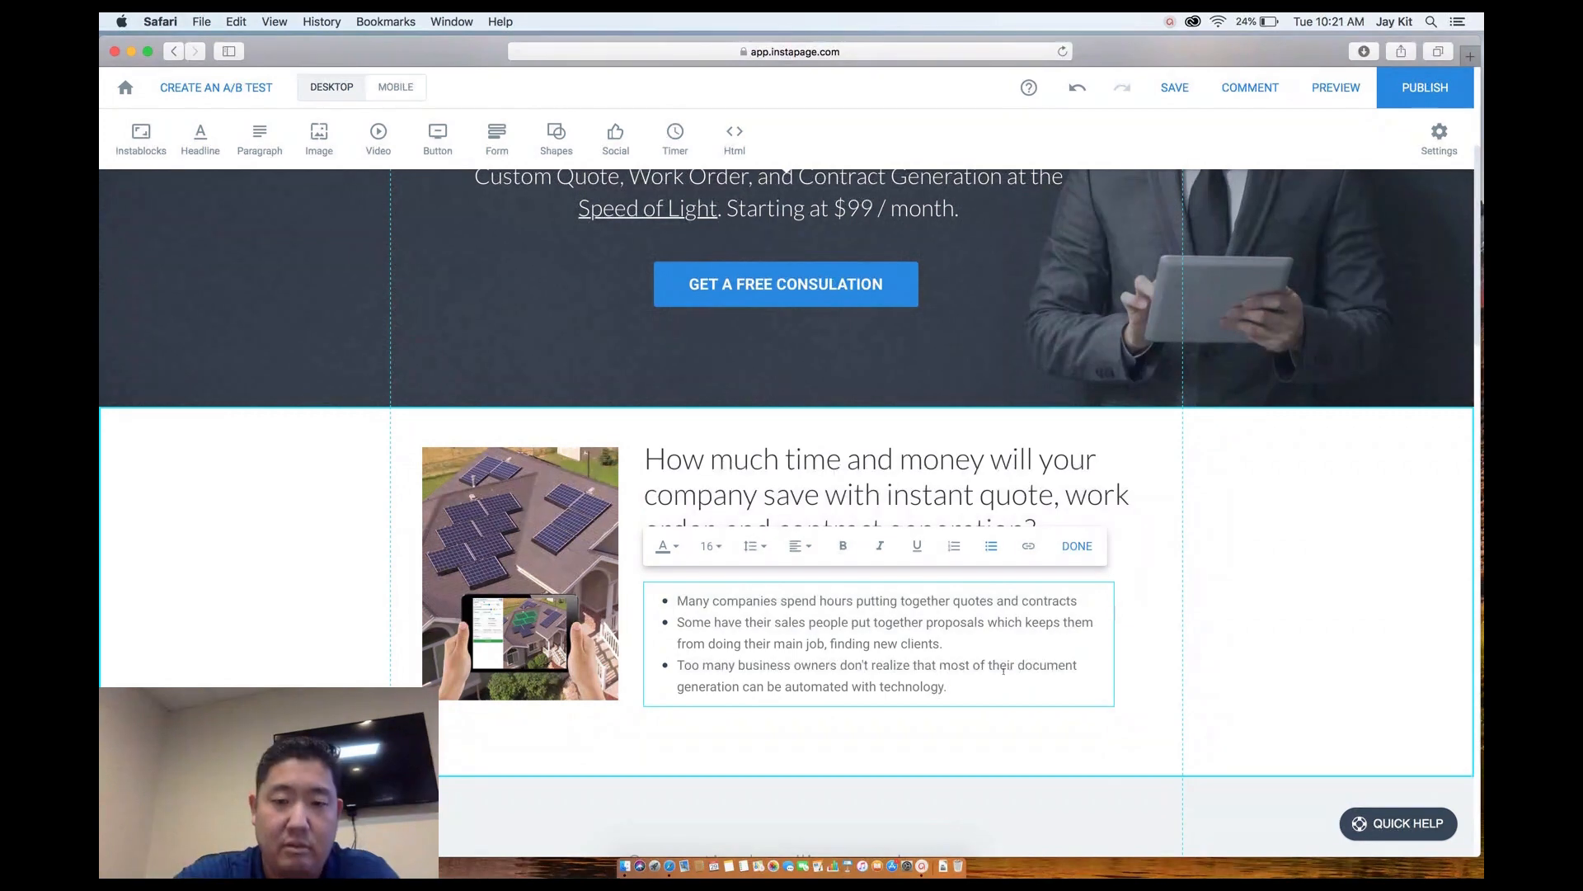
pyautogui.click(1026, 732)
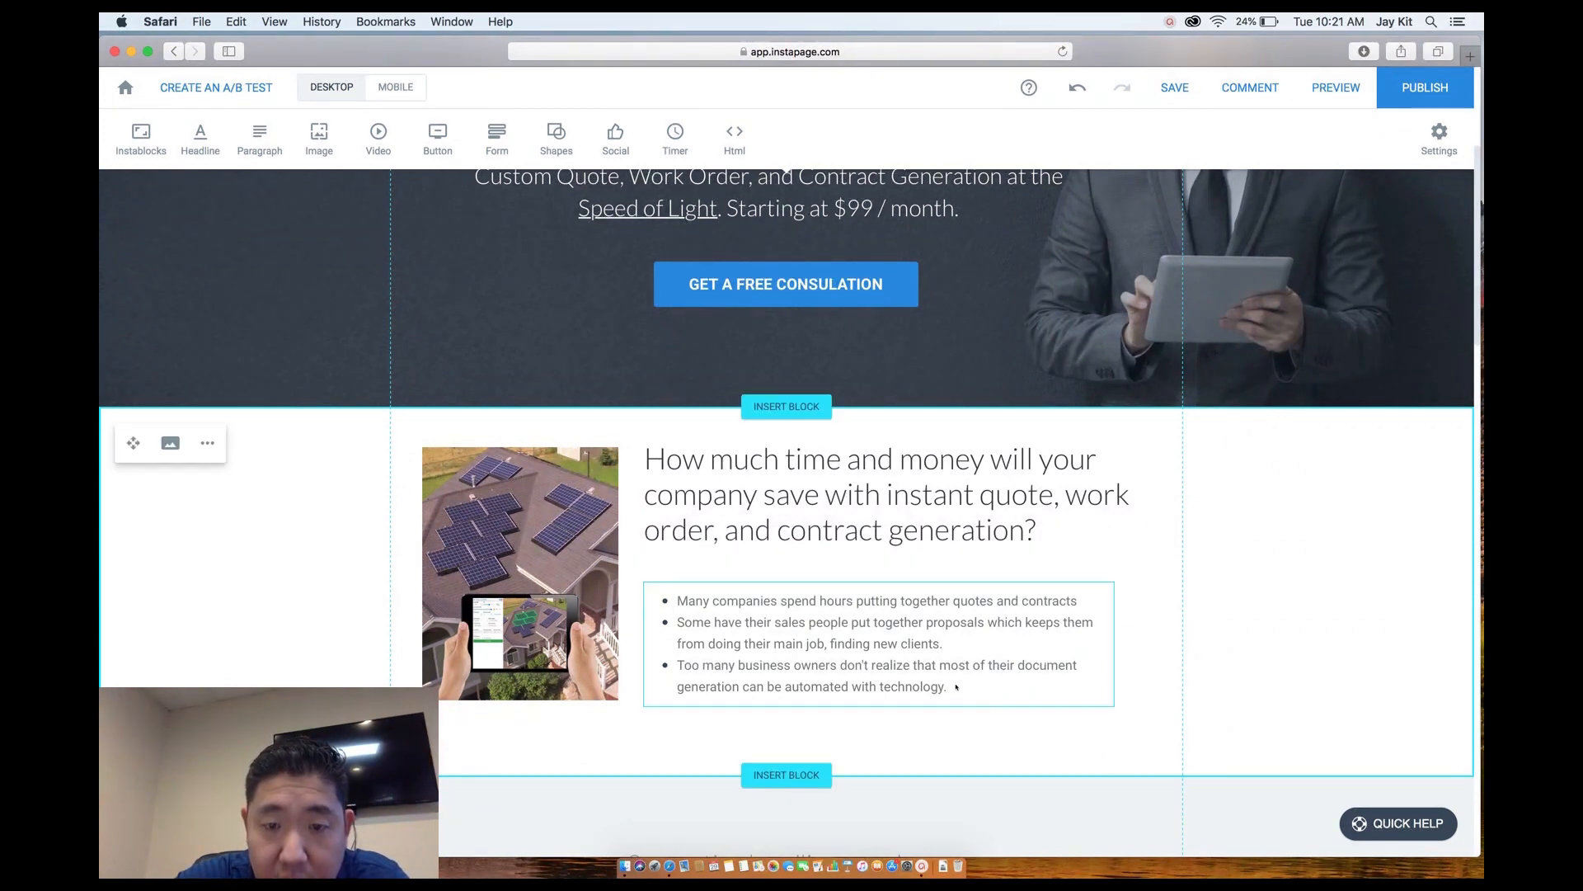
pyautogui.click(955, 686)
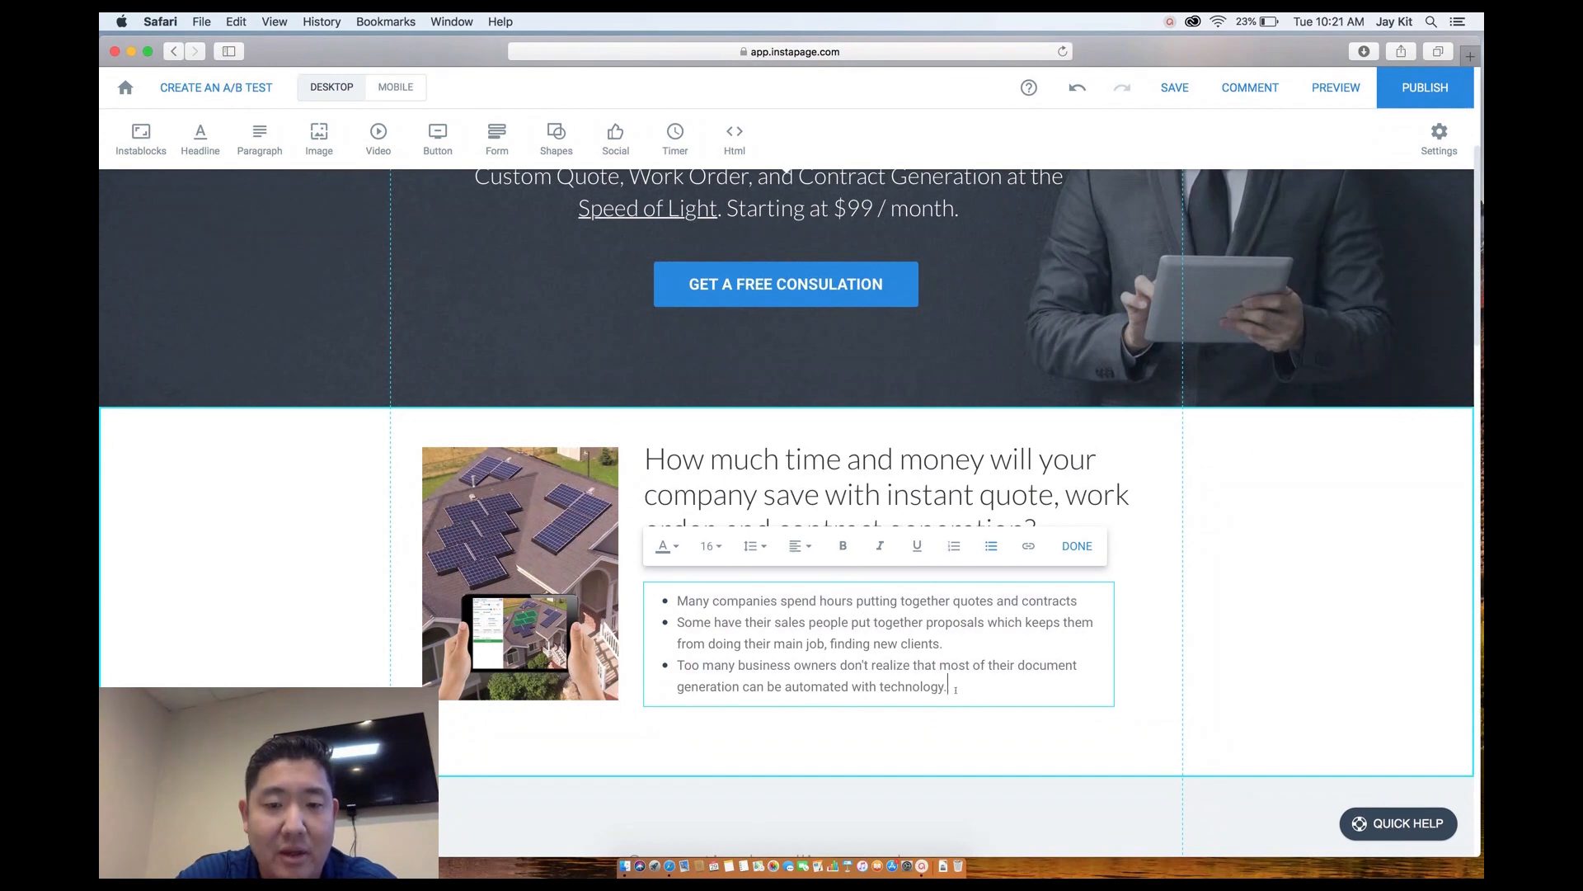
pyautogui.moveTo(956, 690); pyautogui.dragTo(646, 593)
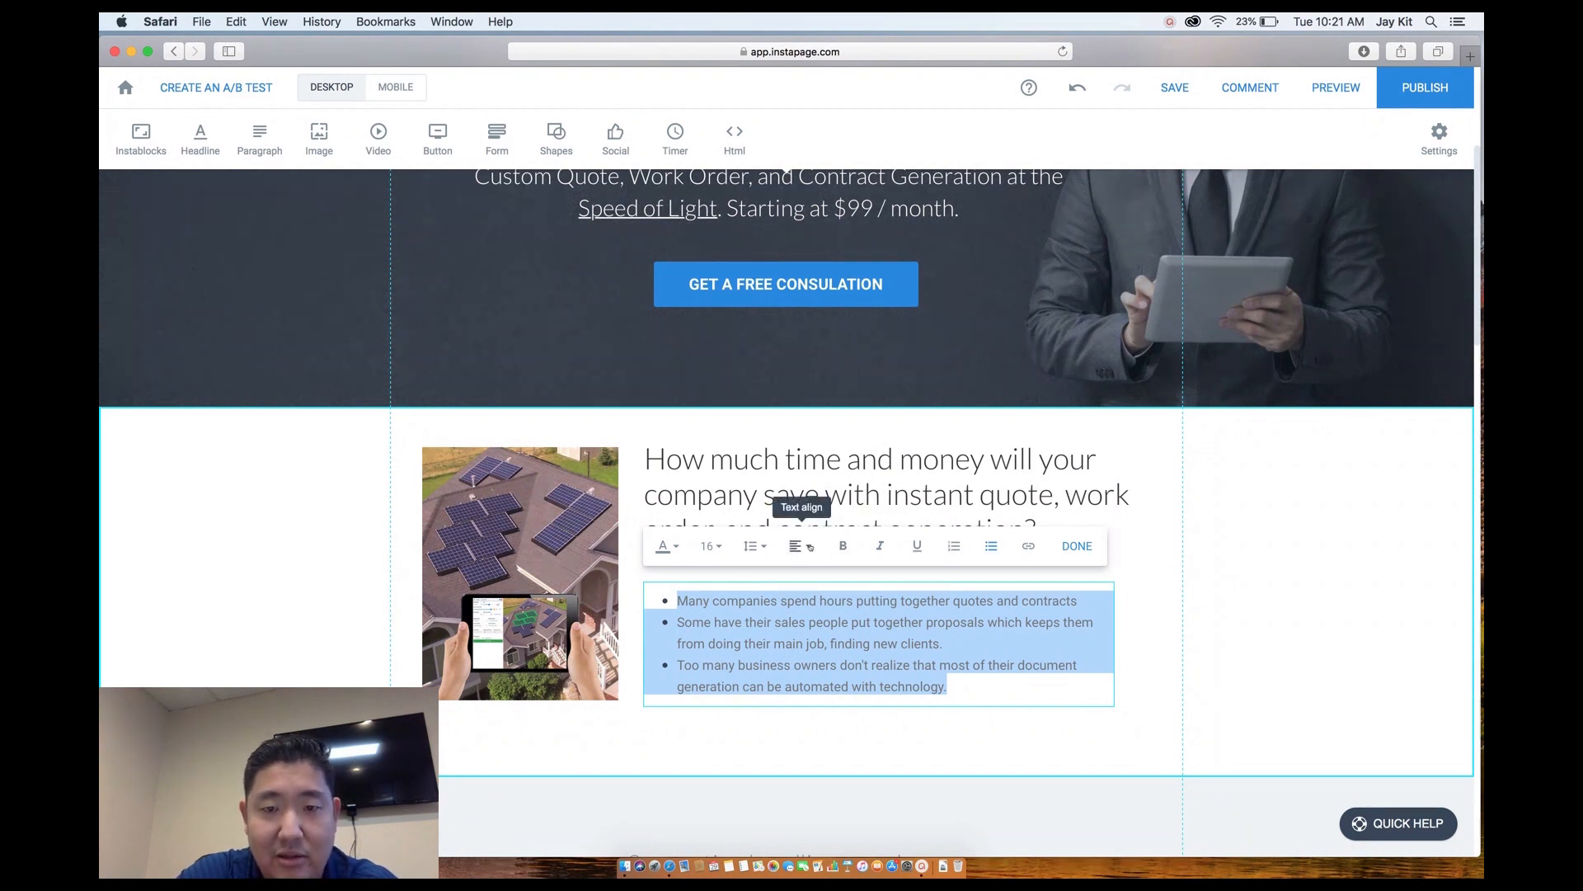
pyautogui.click(751, 548)
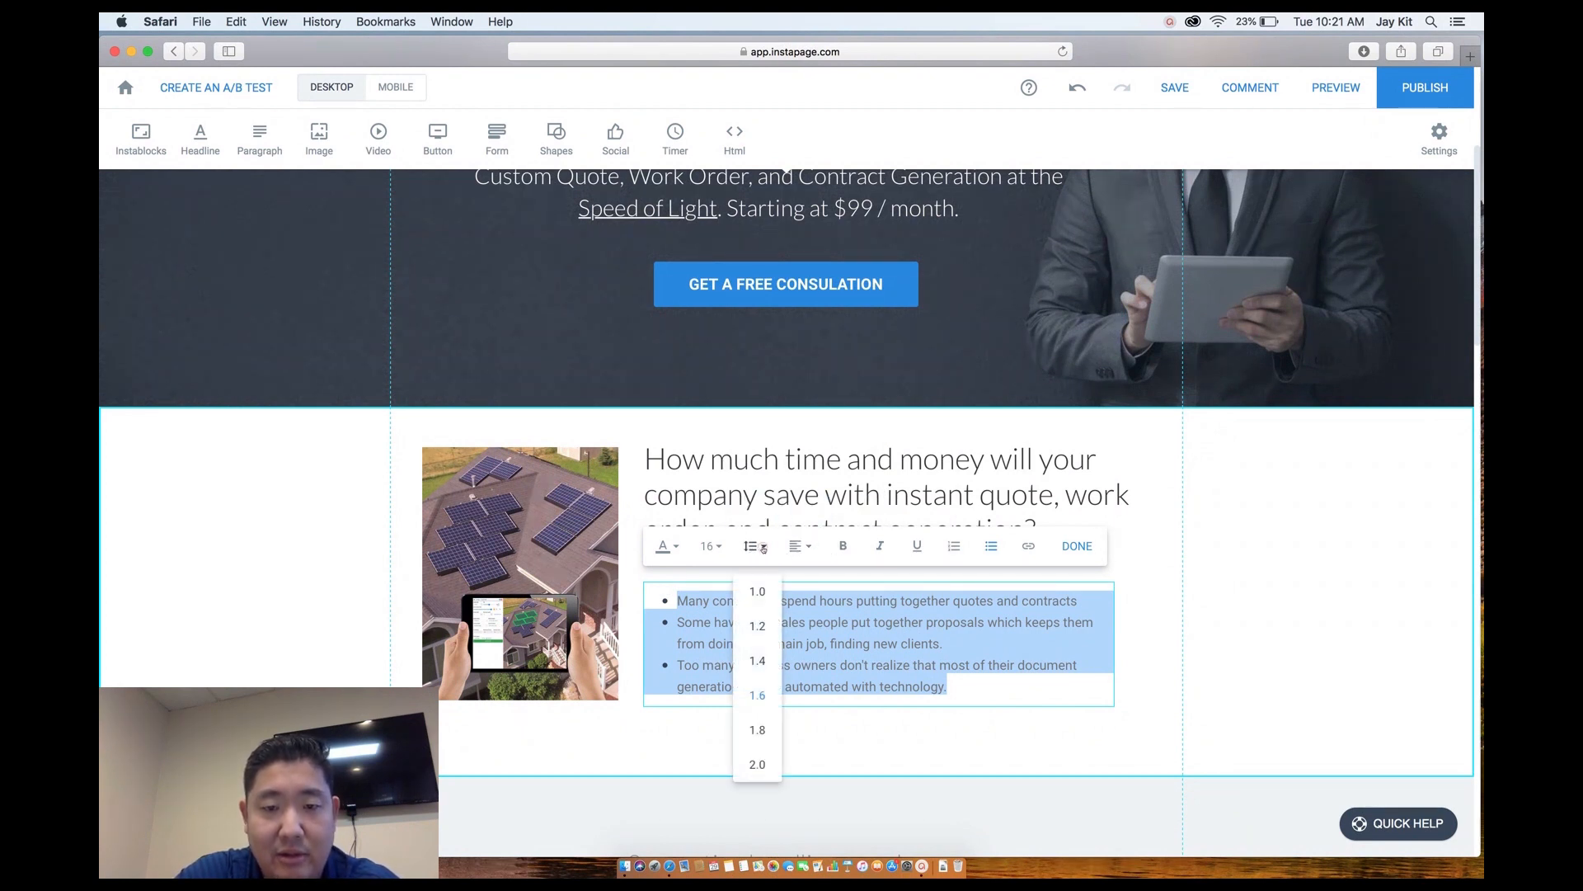
pyautogui.click(755, 762)
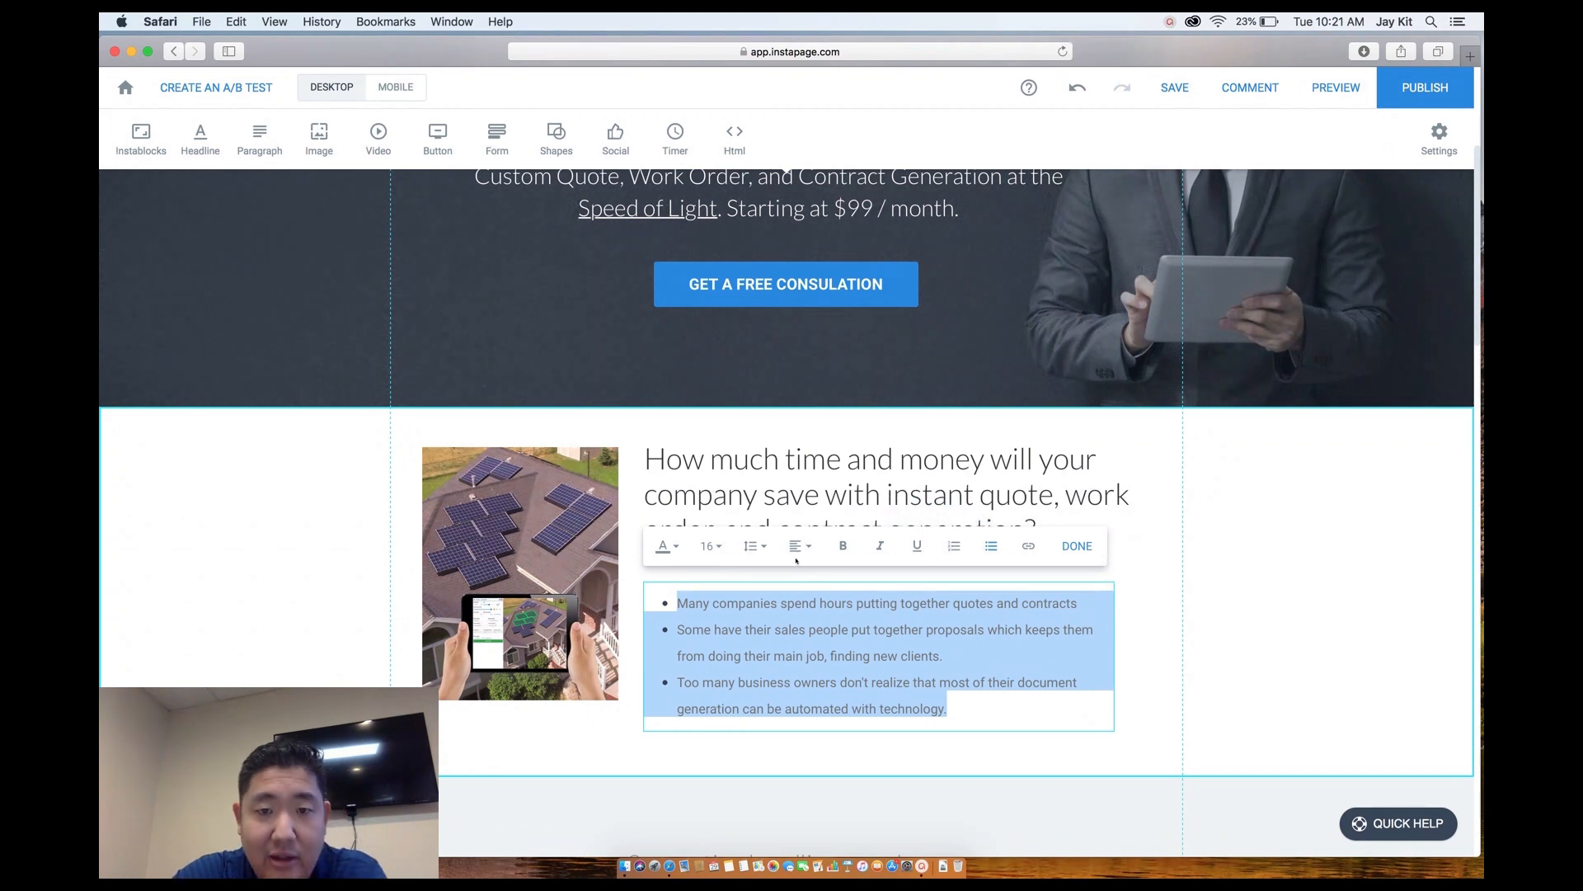
pyautogui.click(758, 551)
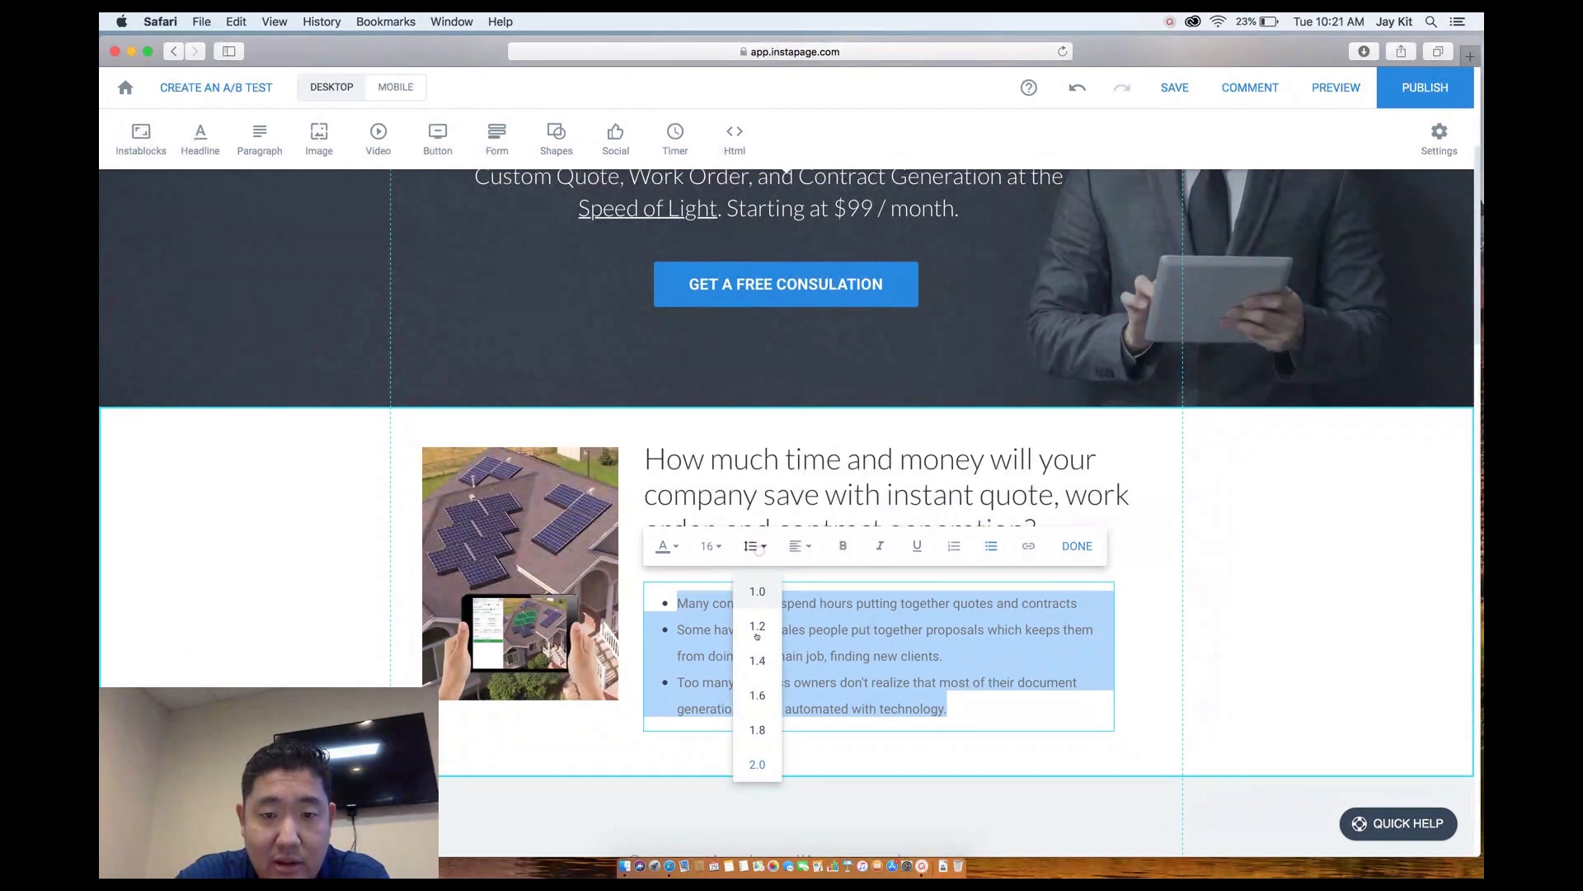
pyautogui.click(757, 661)
pyautogui.click(1085, 603)
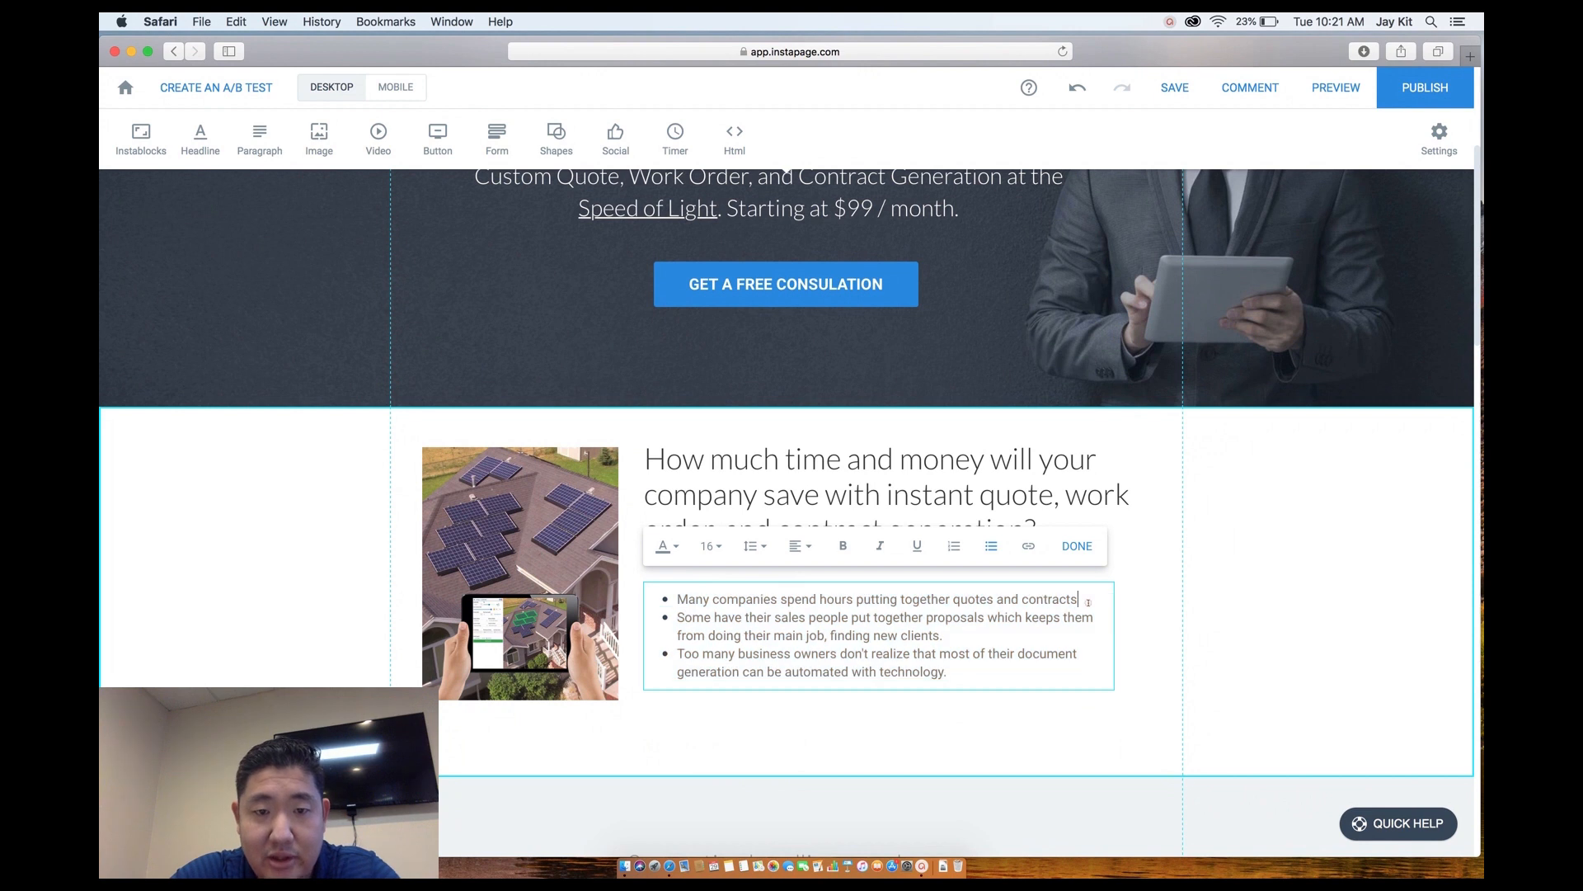
pyautogui.press('Return')
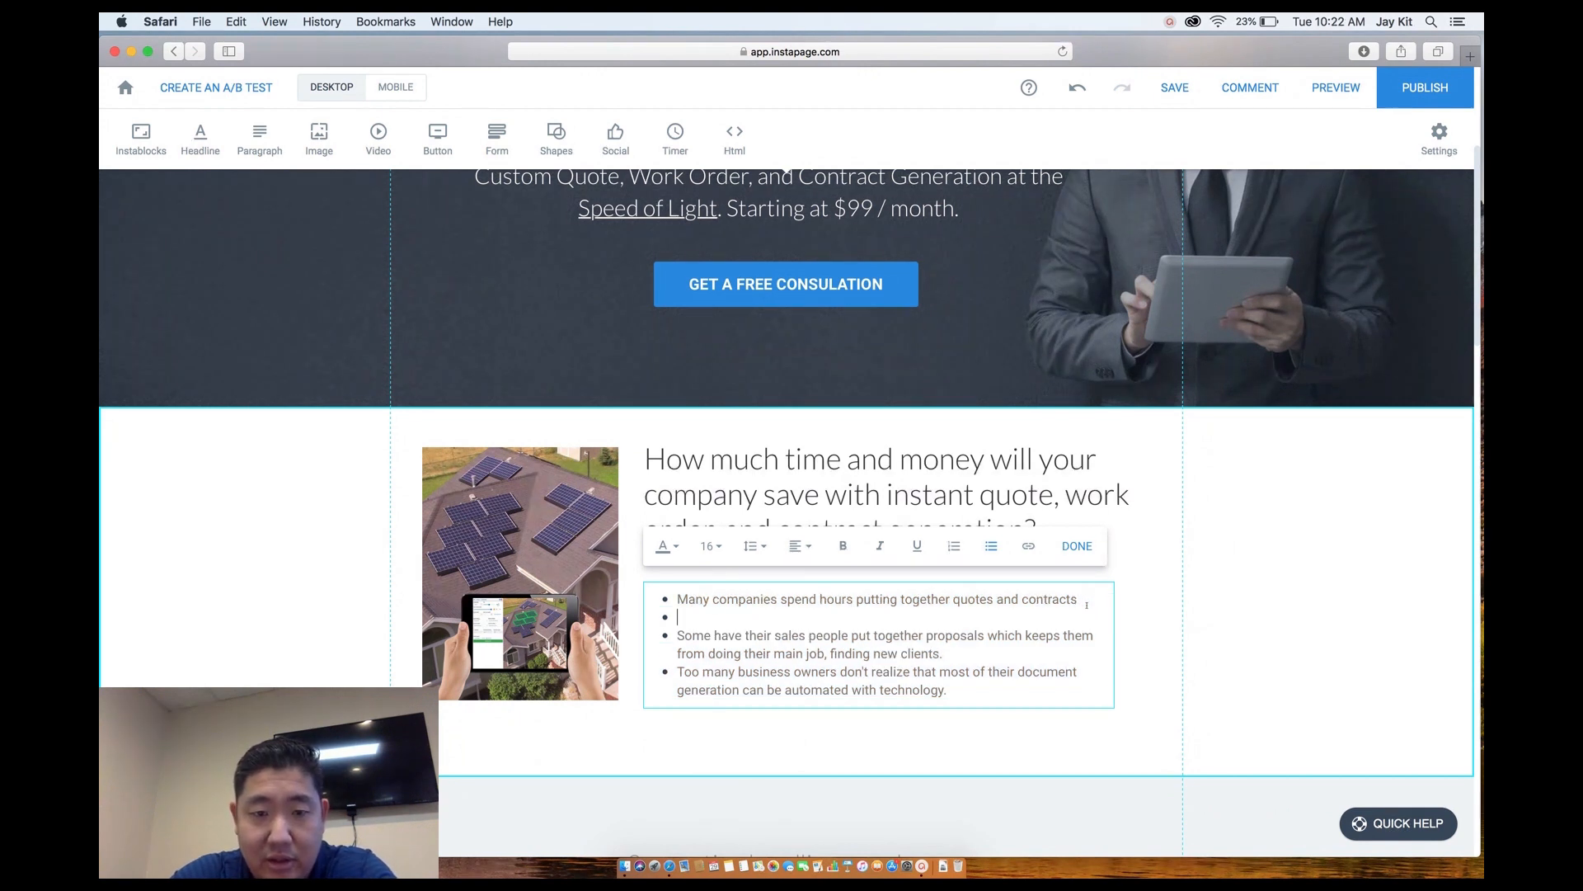
pyautogui.press('Return')
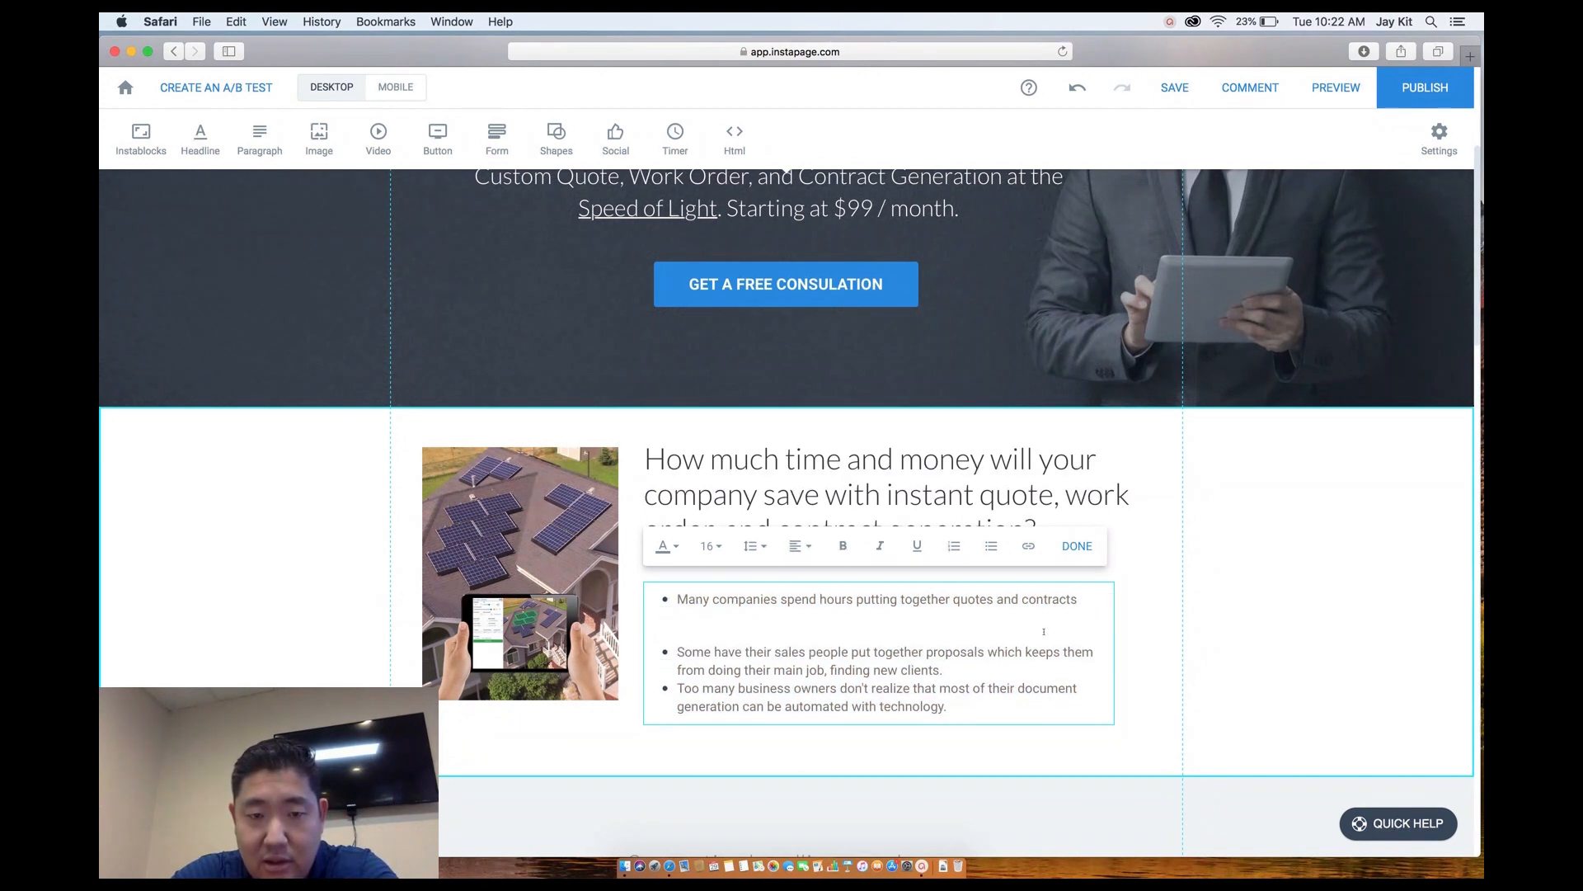
pyautogui.press('BackSpace')
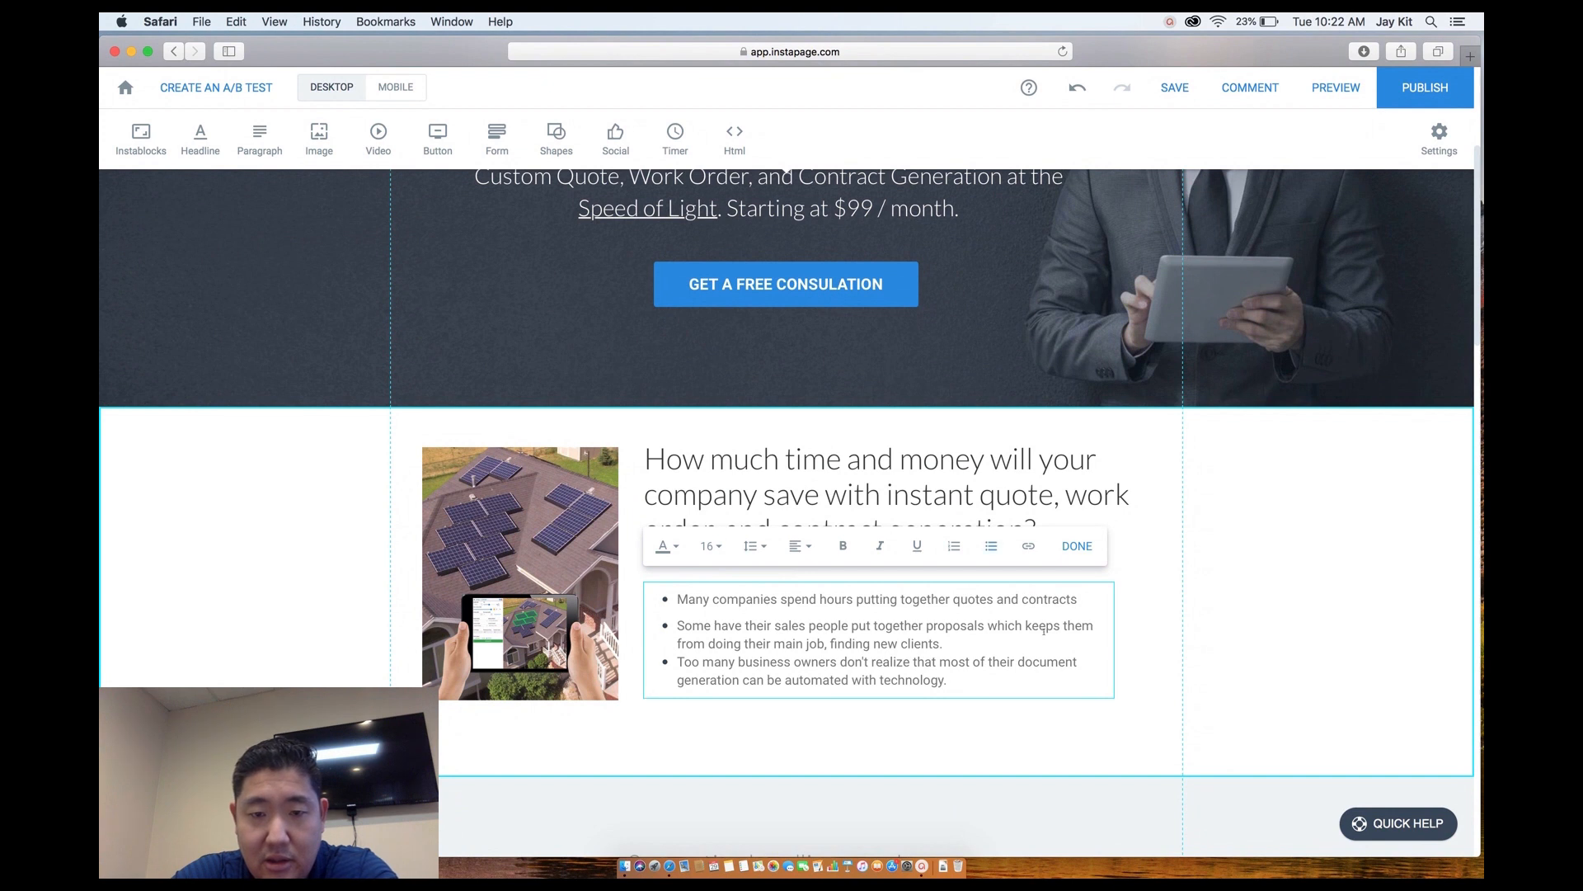
pyautogui.press('Return')
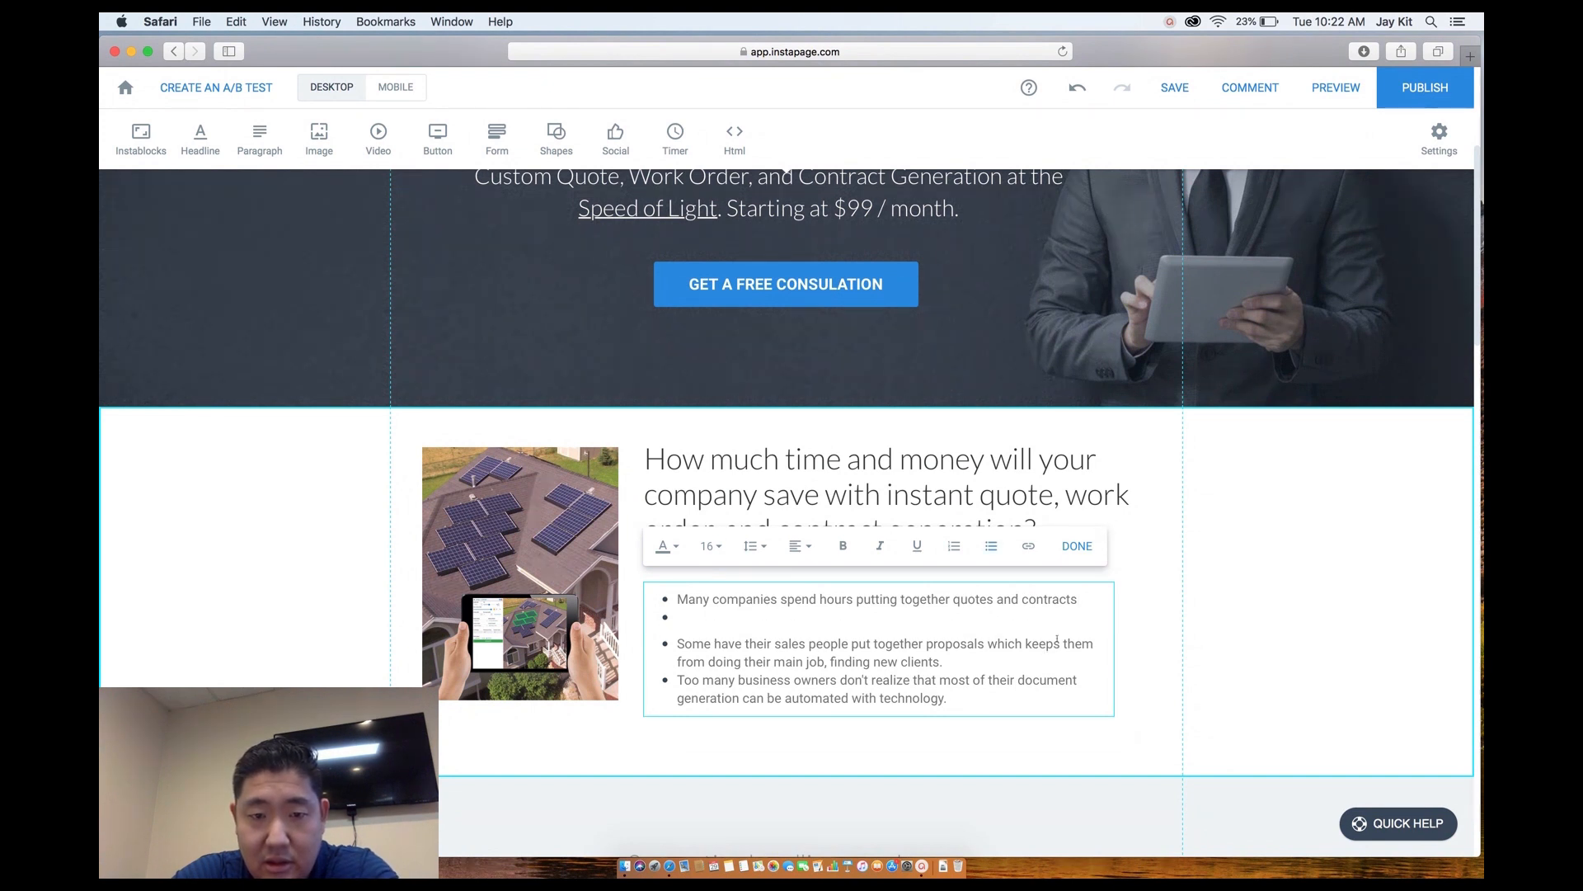
pyautogui.press('Return')
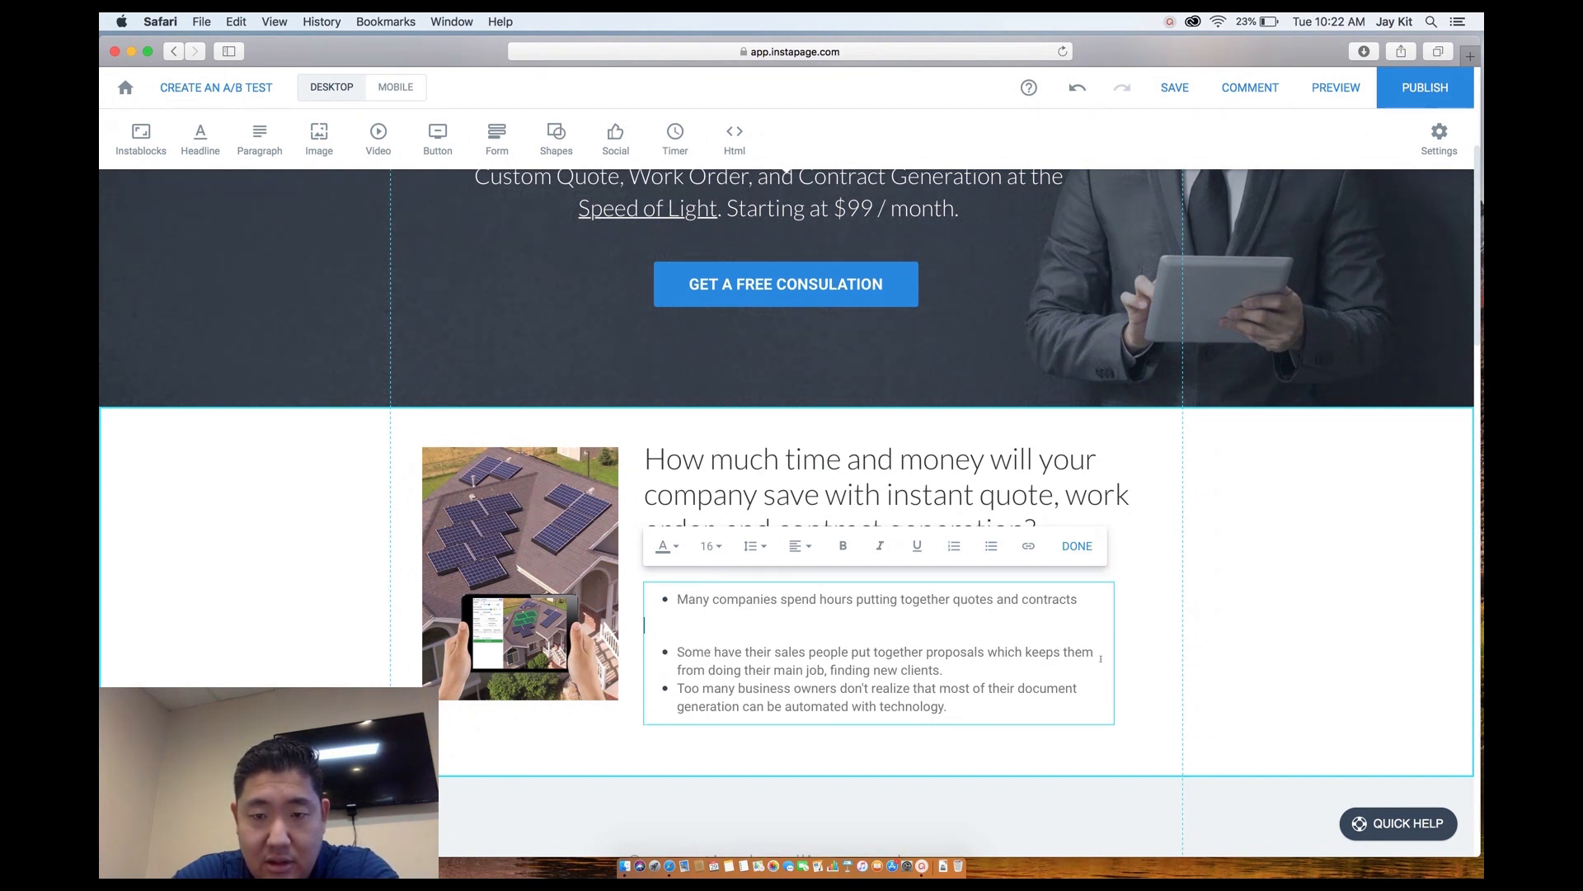
pyautogui.press('Return')
pyautogui.press('Return')
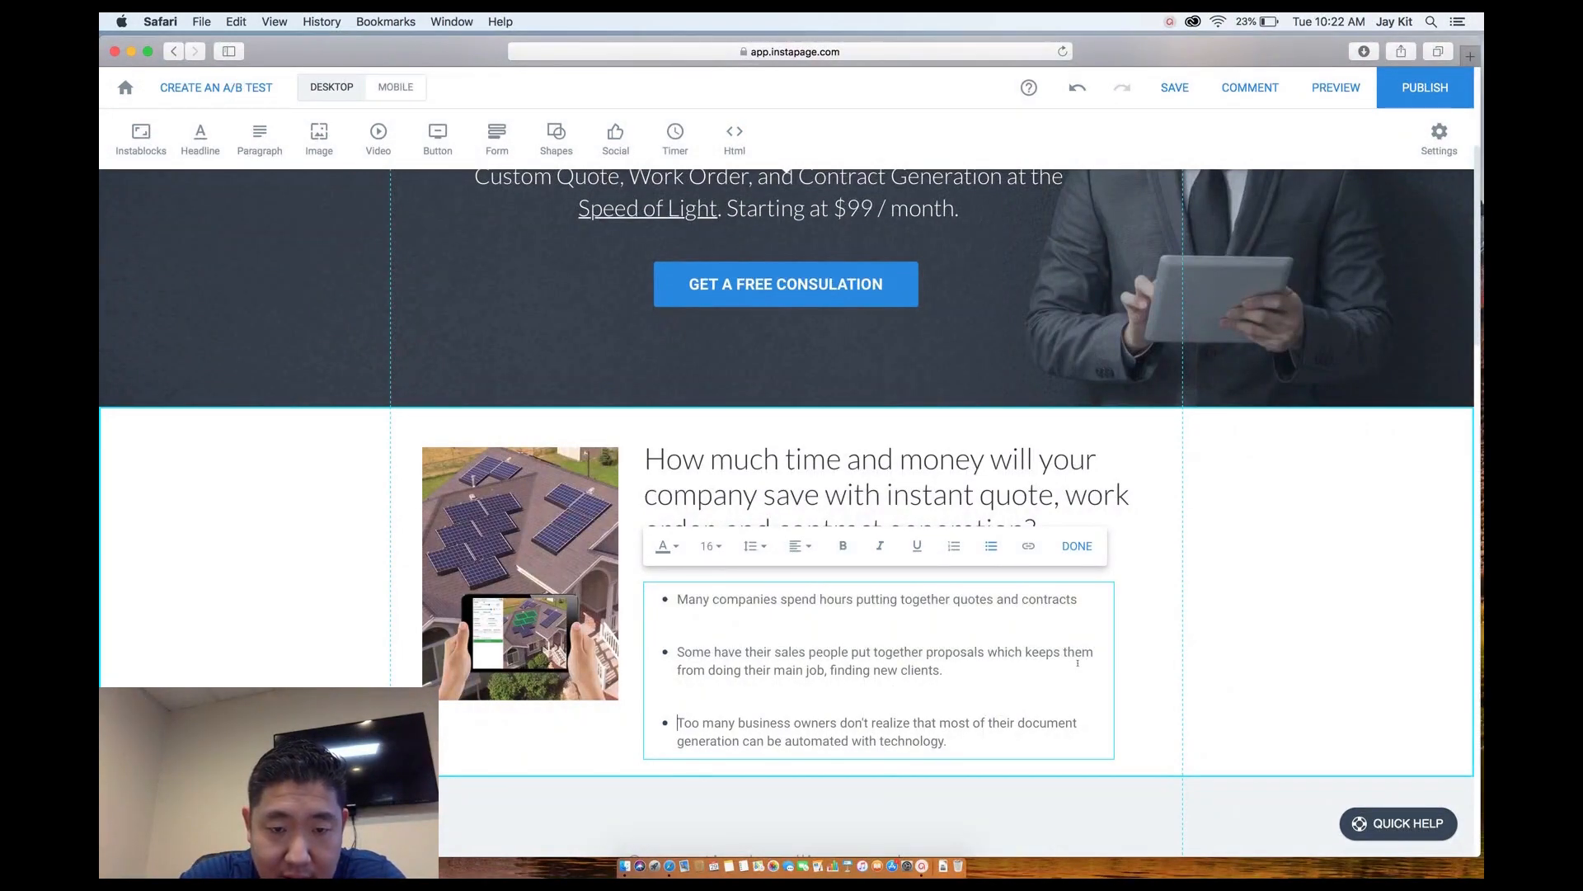
pyautogui.press('BackSpace')
pyautogui.press('Up')
pyautogui.press('Up')
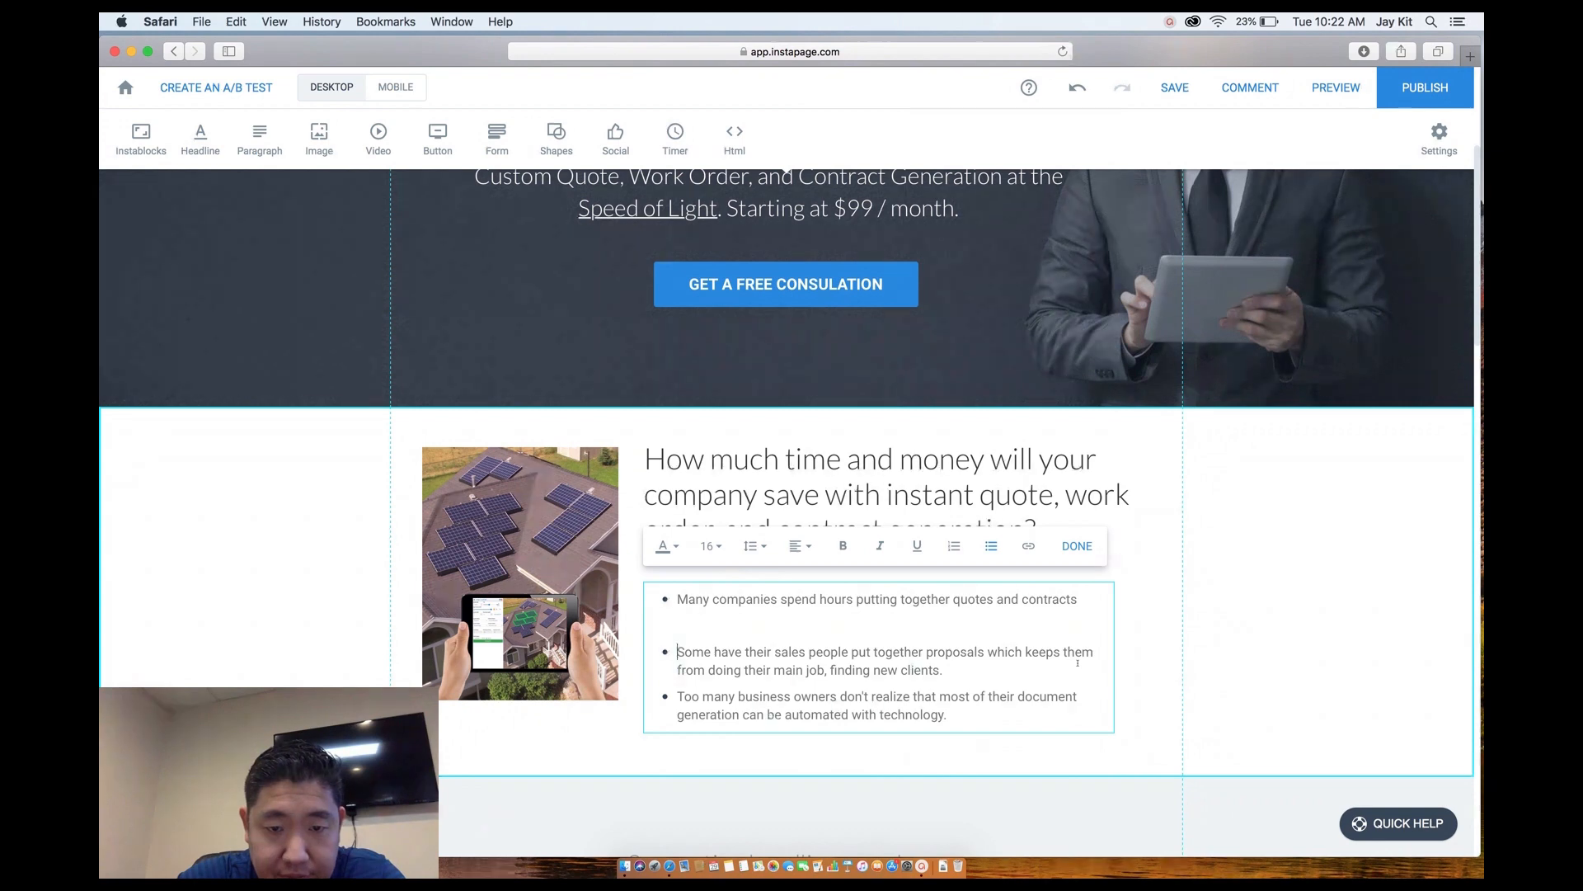
pyautogui.press('BackSpace')
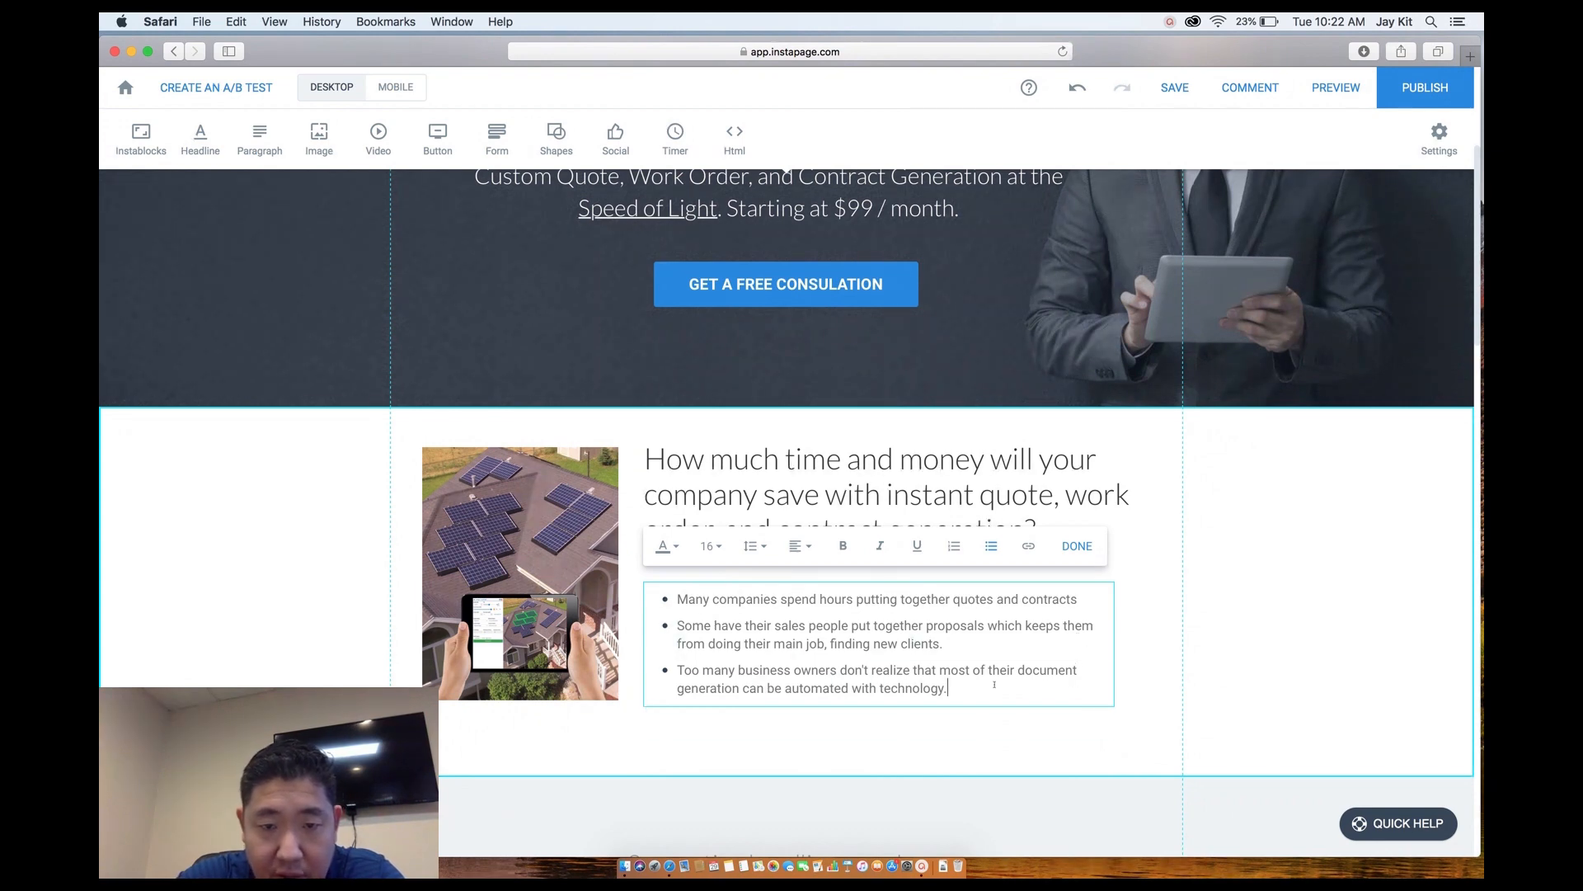
pyautogui.hotkey('shift', 'Up')
pyautogui.hotkey('shift', 'Up')
pyautogui.hotkey('shift', 'Up')
pyautogui.hotkey('shift', 'Up')
pyautogui.hotkey('shift', 'Up')
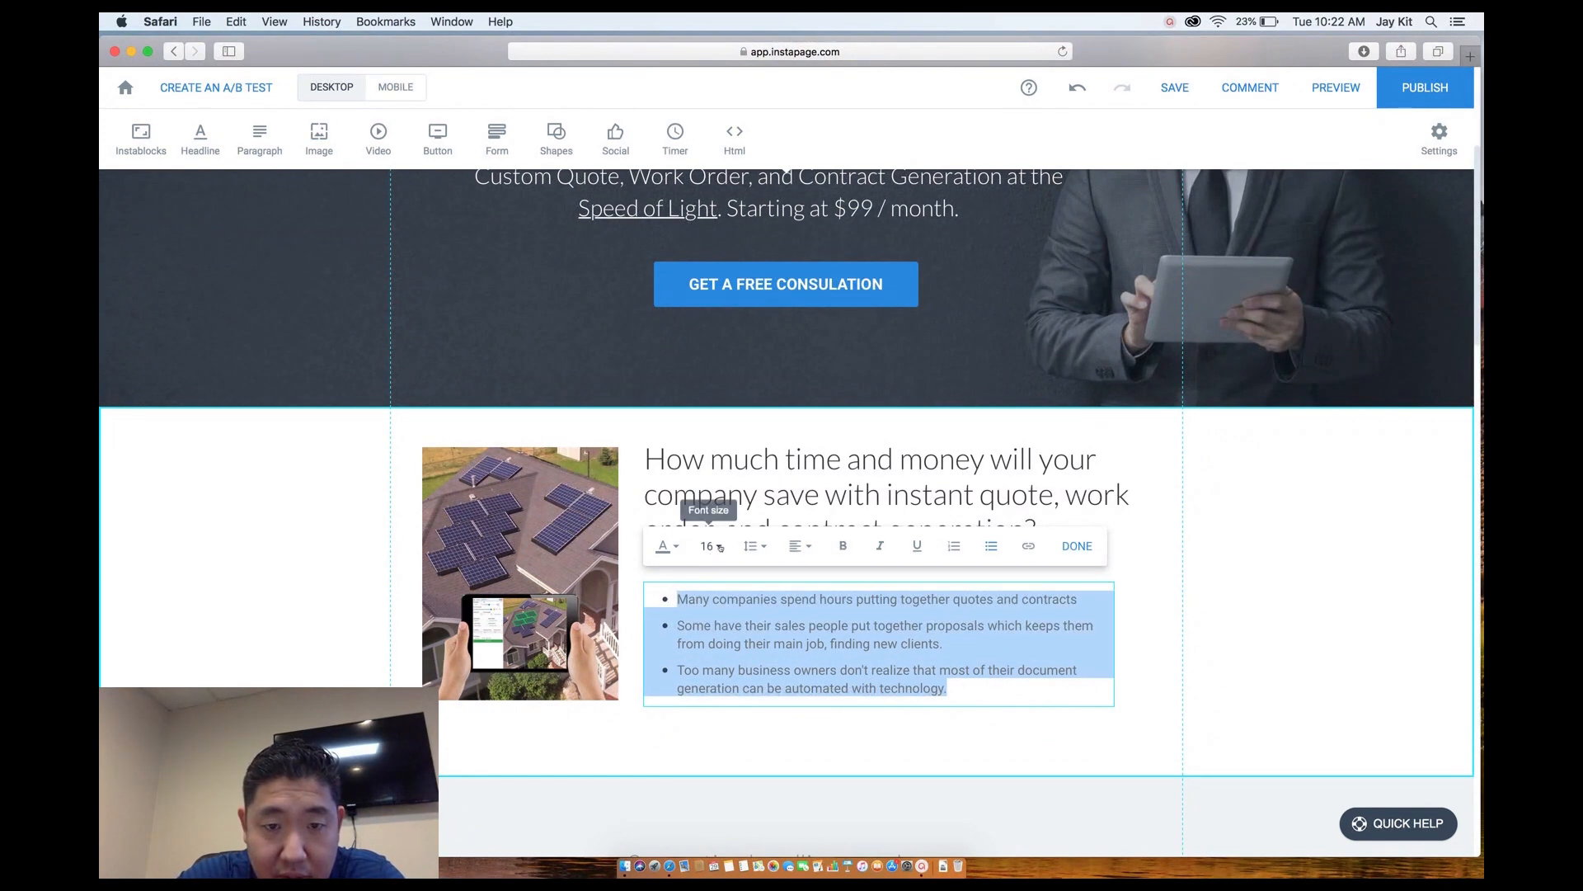
# Set the bullet list text to font size 18.
pyautogui.click(714, 546)
pyautogui.click(711, 758)
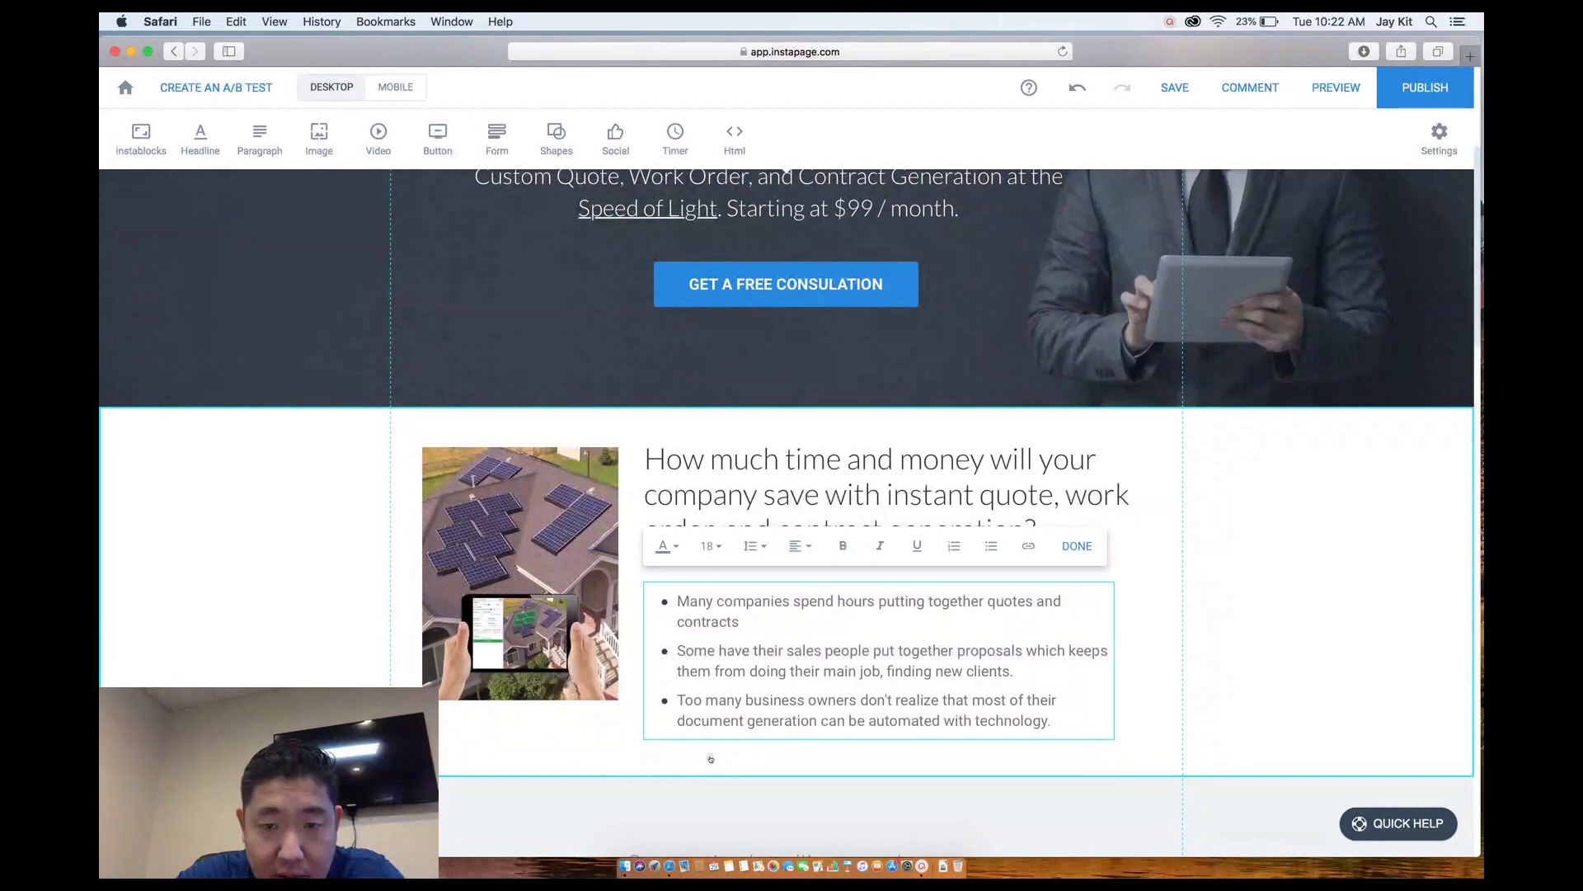
pyautogui.click(1231, 676)
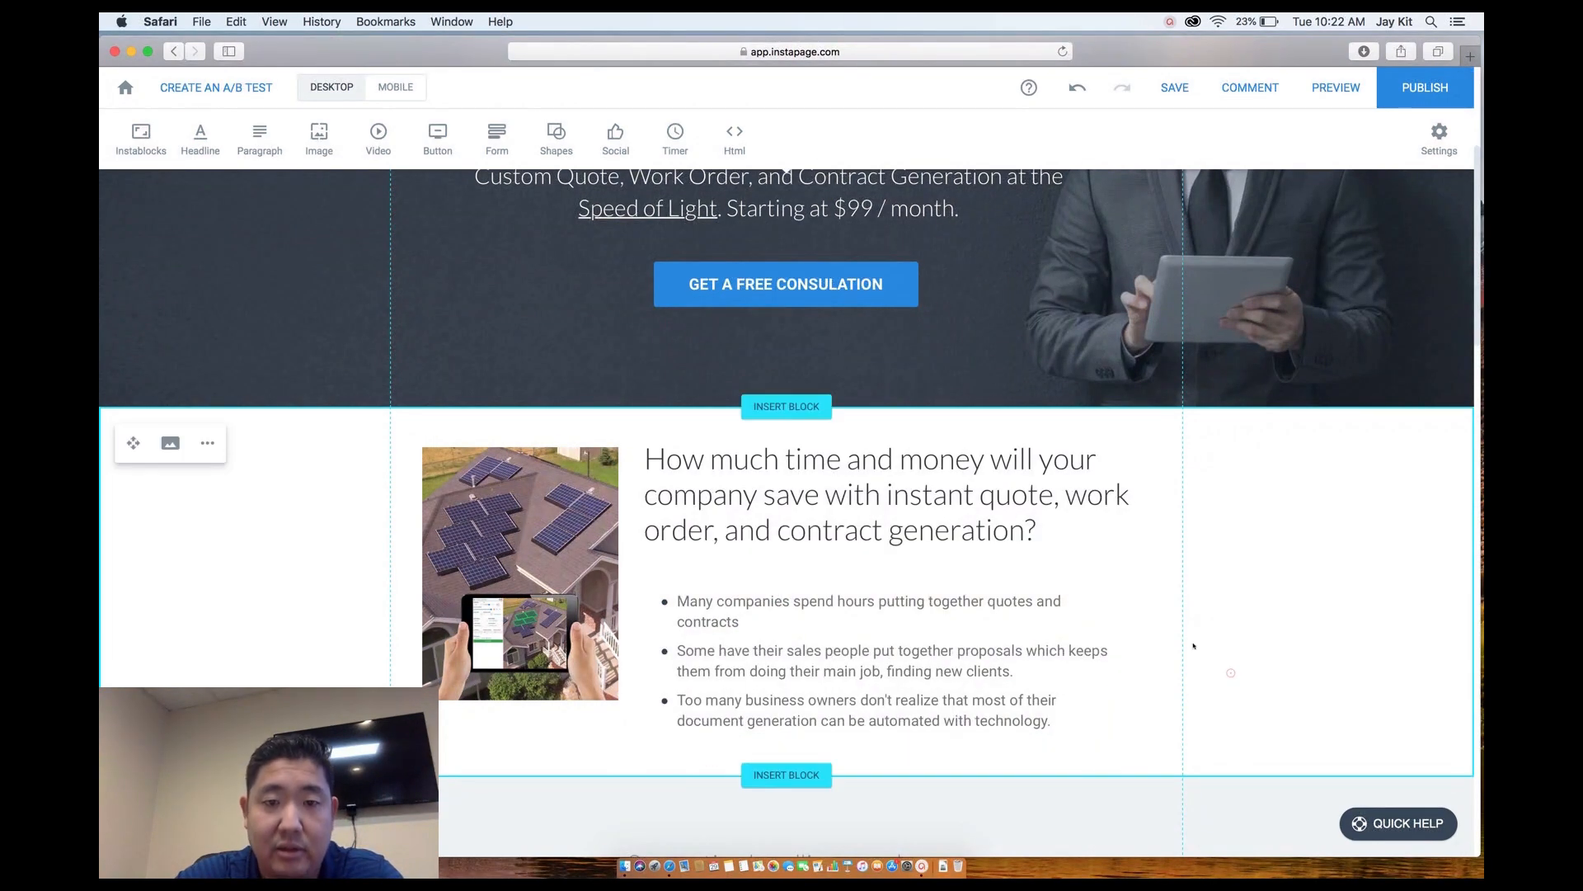
# Nudge the solar image down, narrow the headline, and shift headline and bullets right.
pyautogui.moveTo(541, 525); pyautogui.dragTo(539, 546)
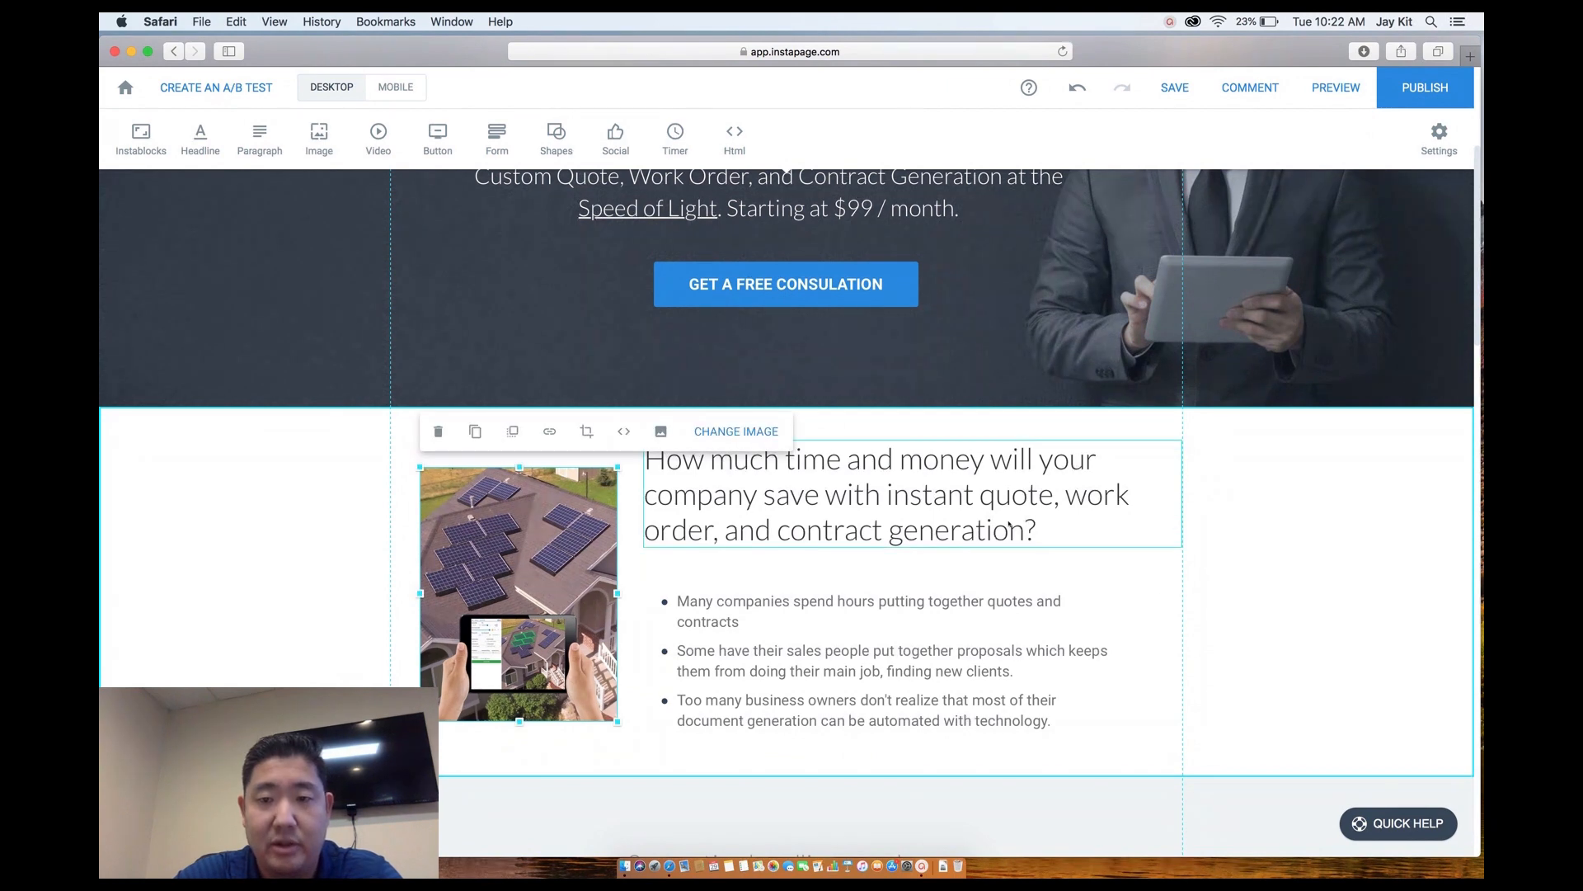
pyautogui.click(987, 518)
pyautogui.moveTo(1182, 493); pyautogui.dragTo(1156, 495)
pyautogui.moveTo(1011, 496); pyautogui.dragTo(1021, 496)
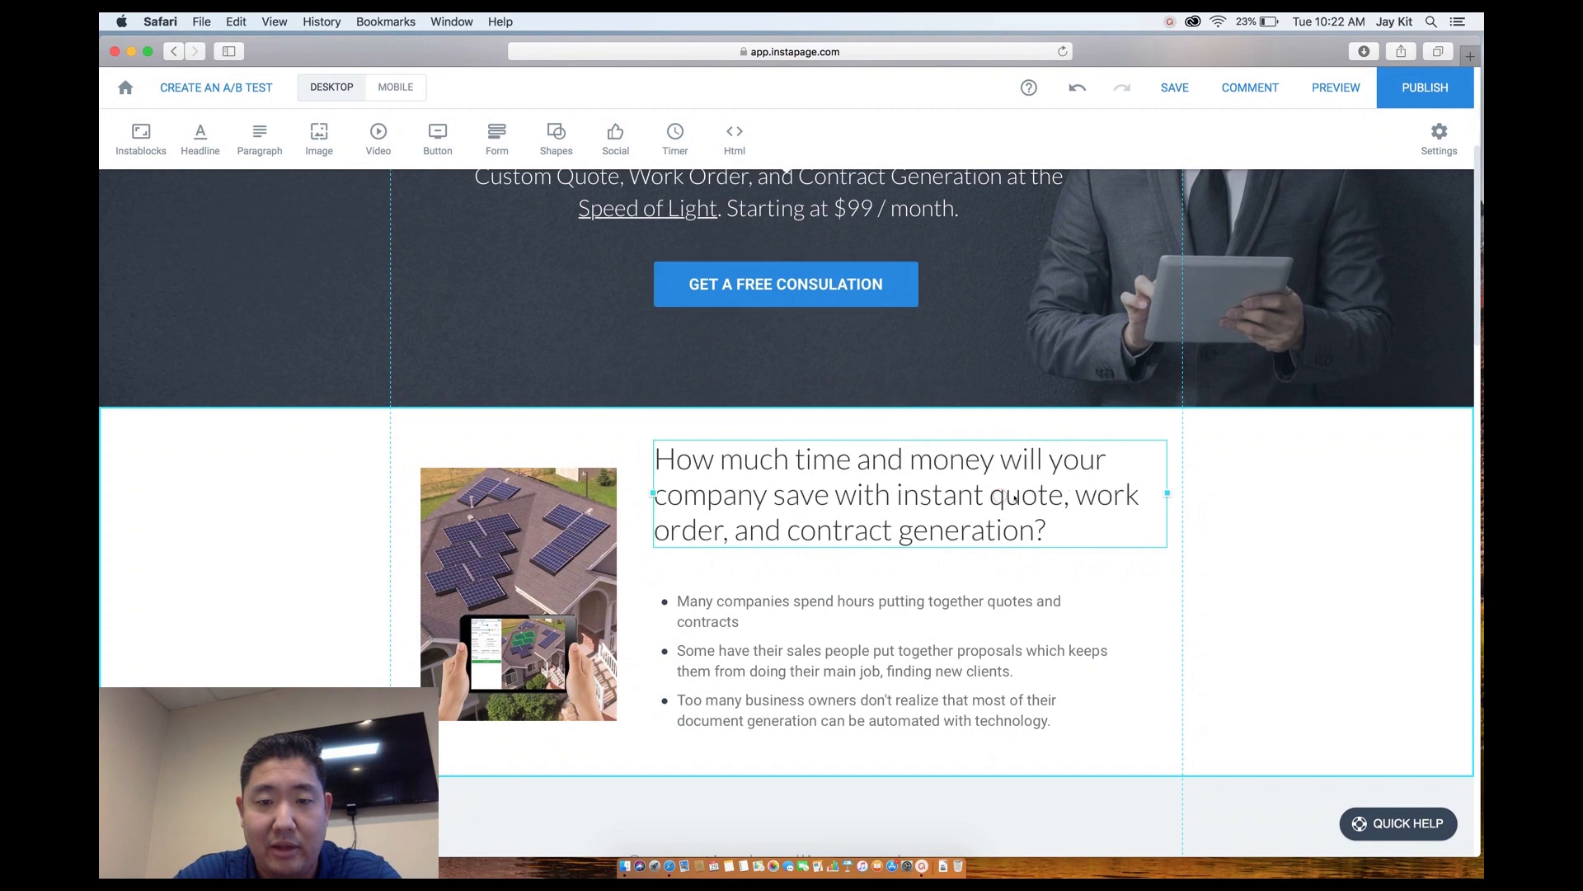
pyautogui.moveTo(858, 651); pyautogui.dragTo(875, 651)
# Scroll to the next section and select its 'Supporting headline goes here' placeholder heading.
pyautogui.click(1257, 643)
pyautogui.scroll(5, 1260, 644)
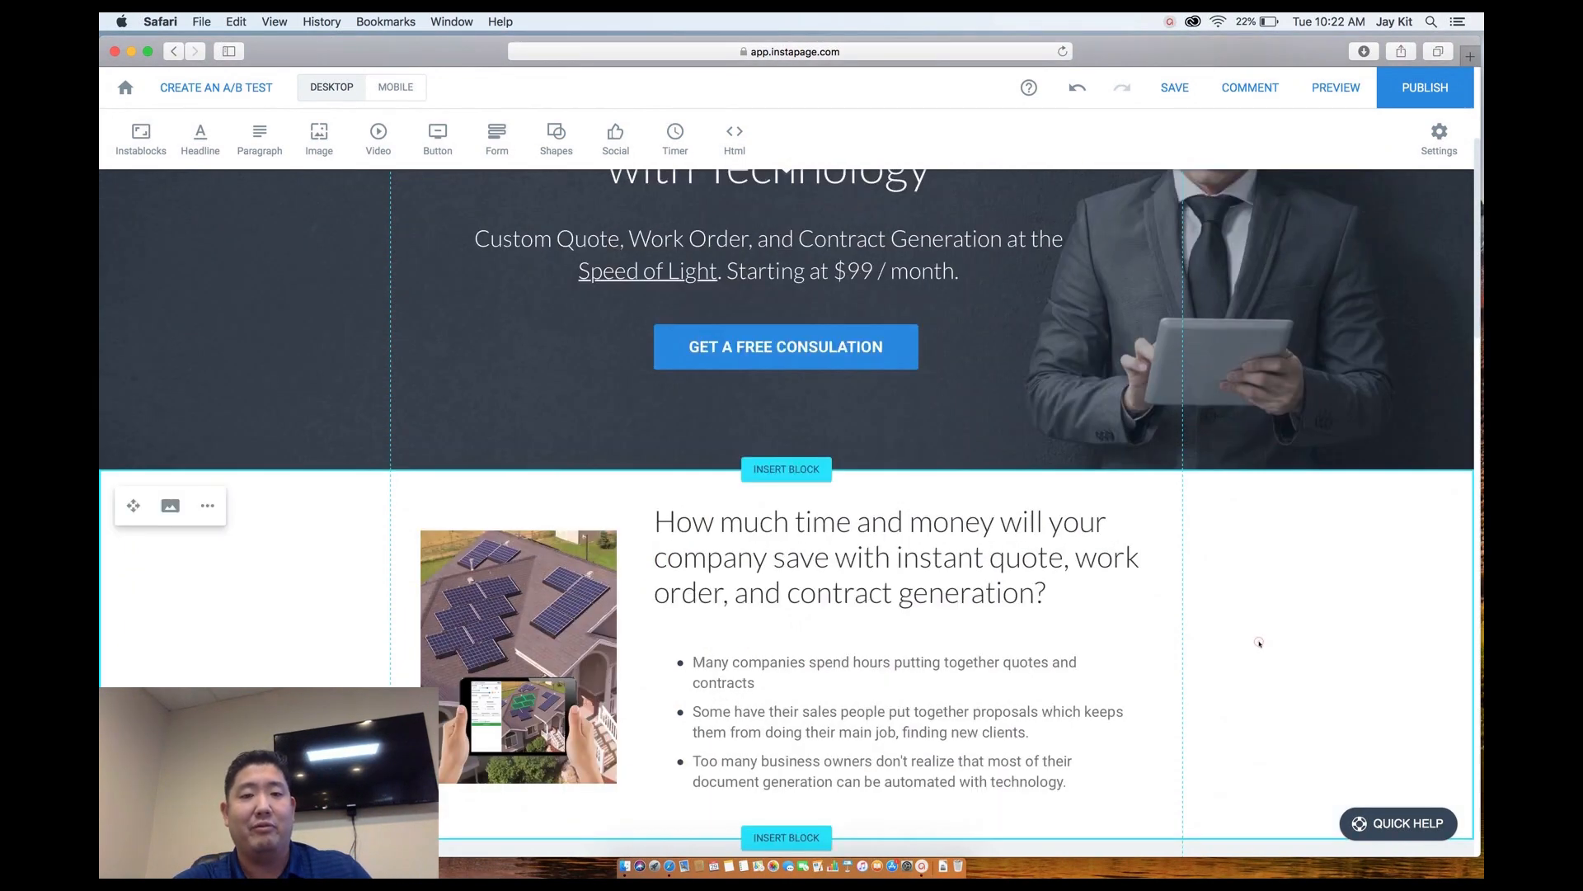
pyautogui.scroll(-4, 1260, 644)
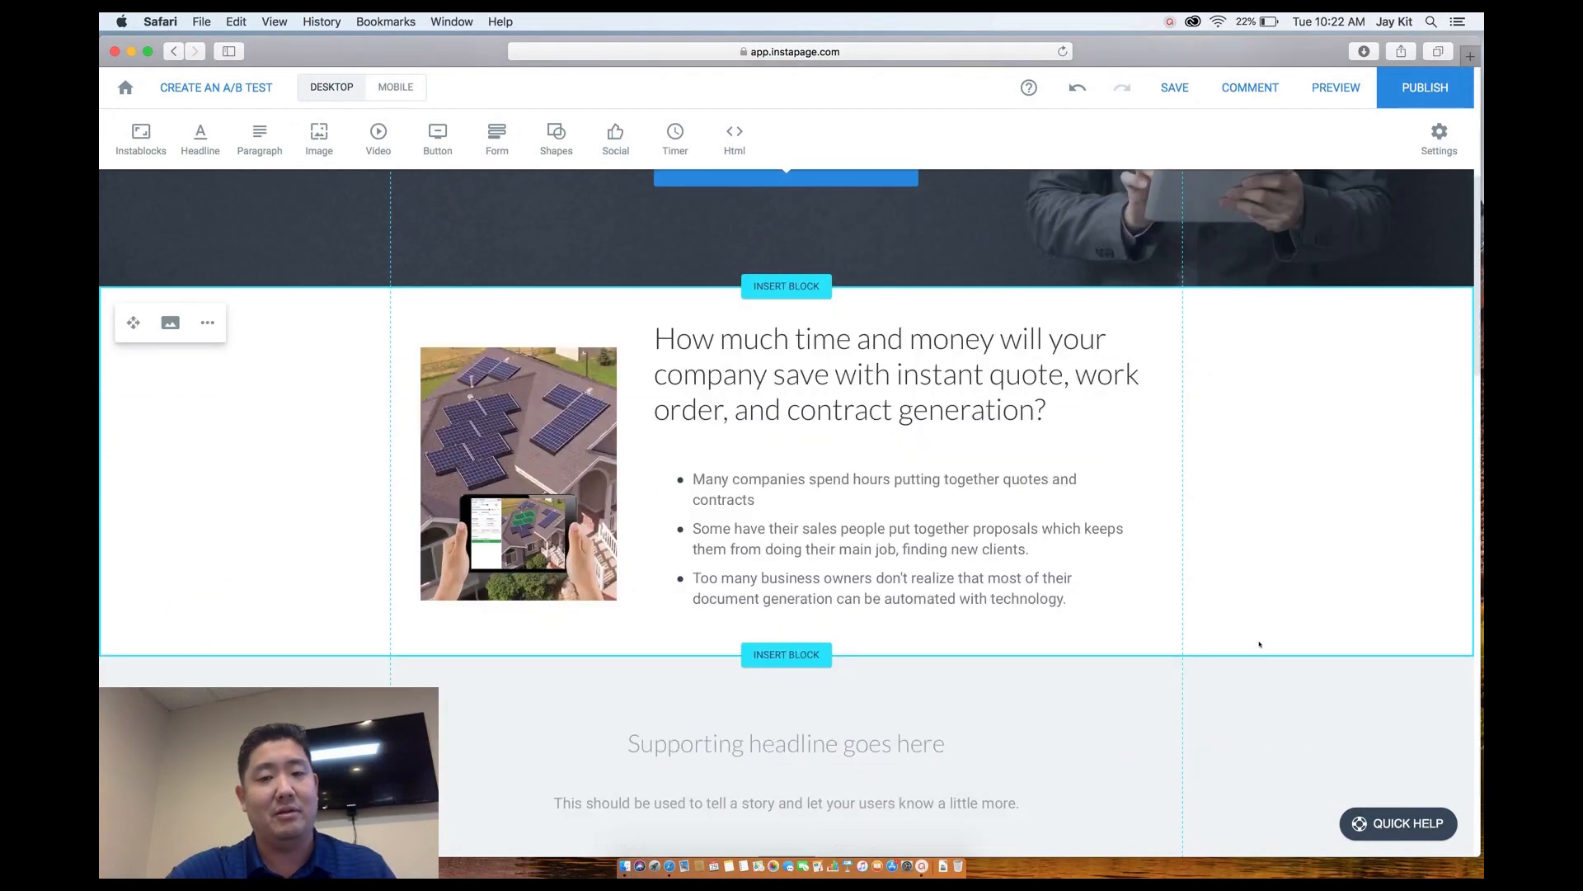
pyautogui.scroll(-1, 1259, 644)
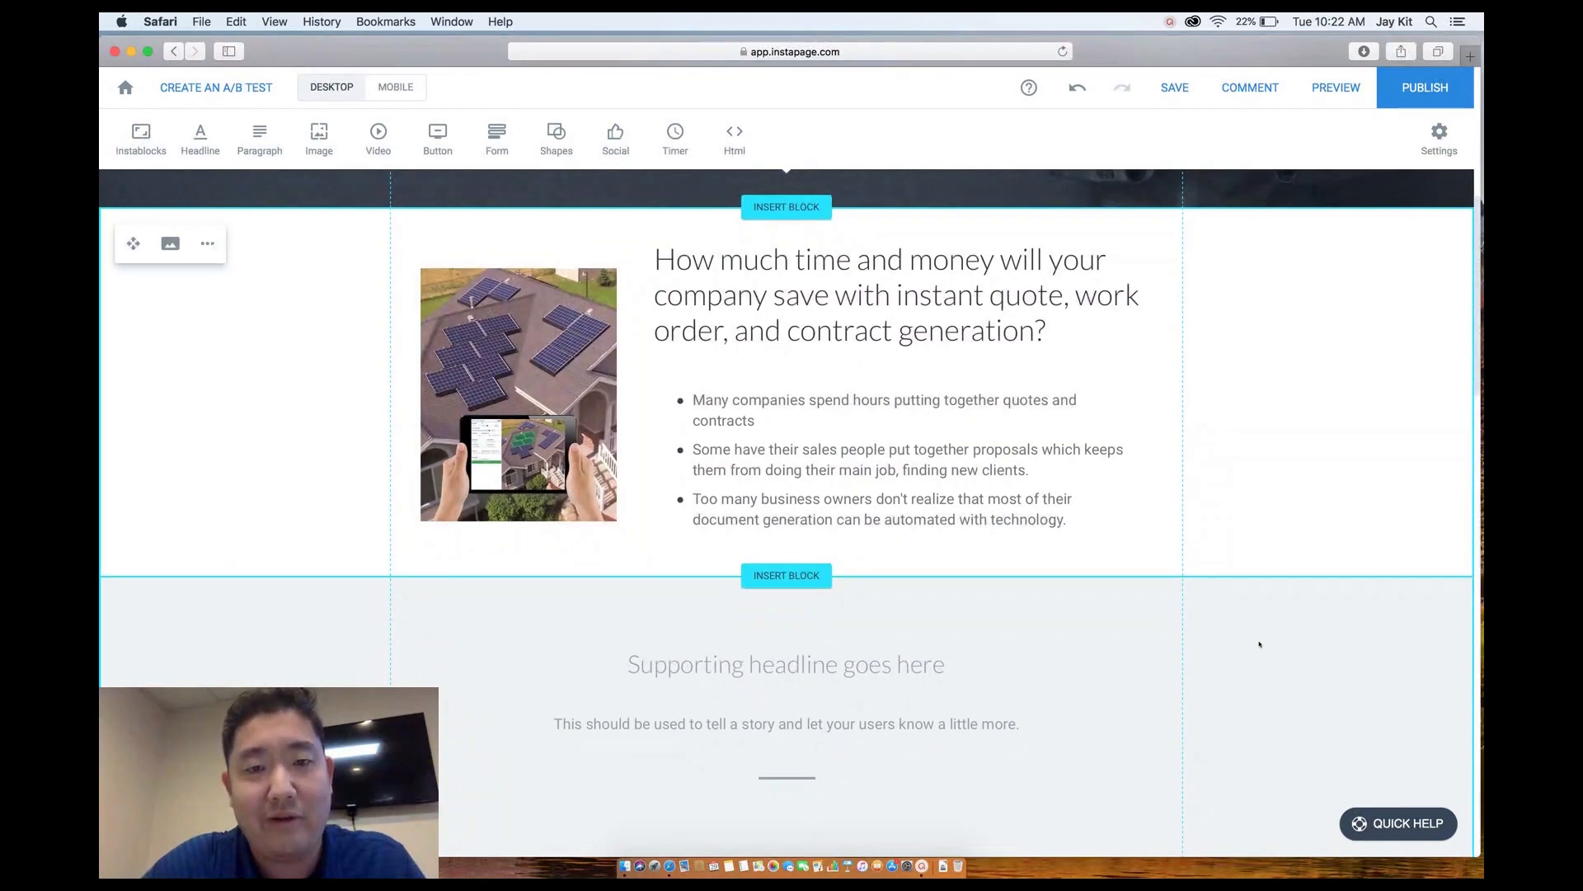
pyautogui.scroll(6, 1260, 644)
pyautogui.scroll(-5, 1260, 644)
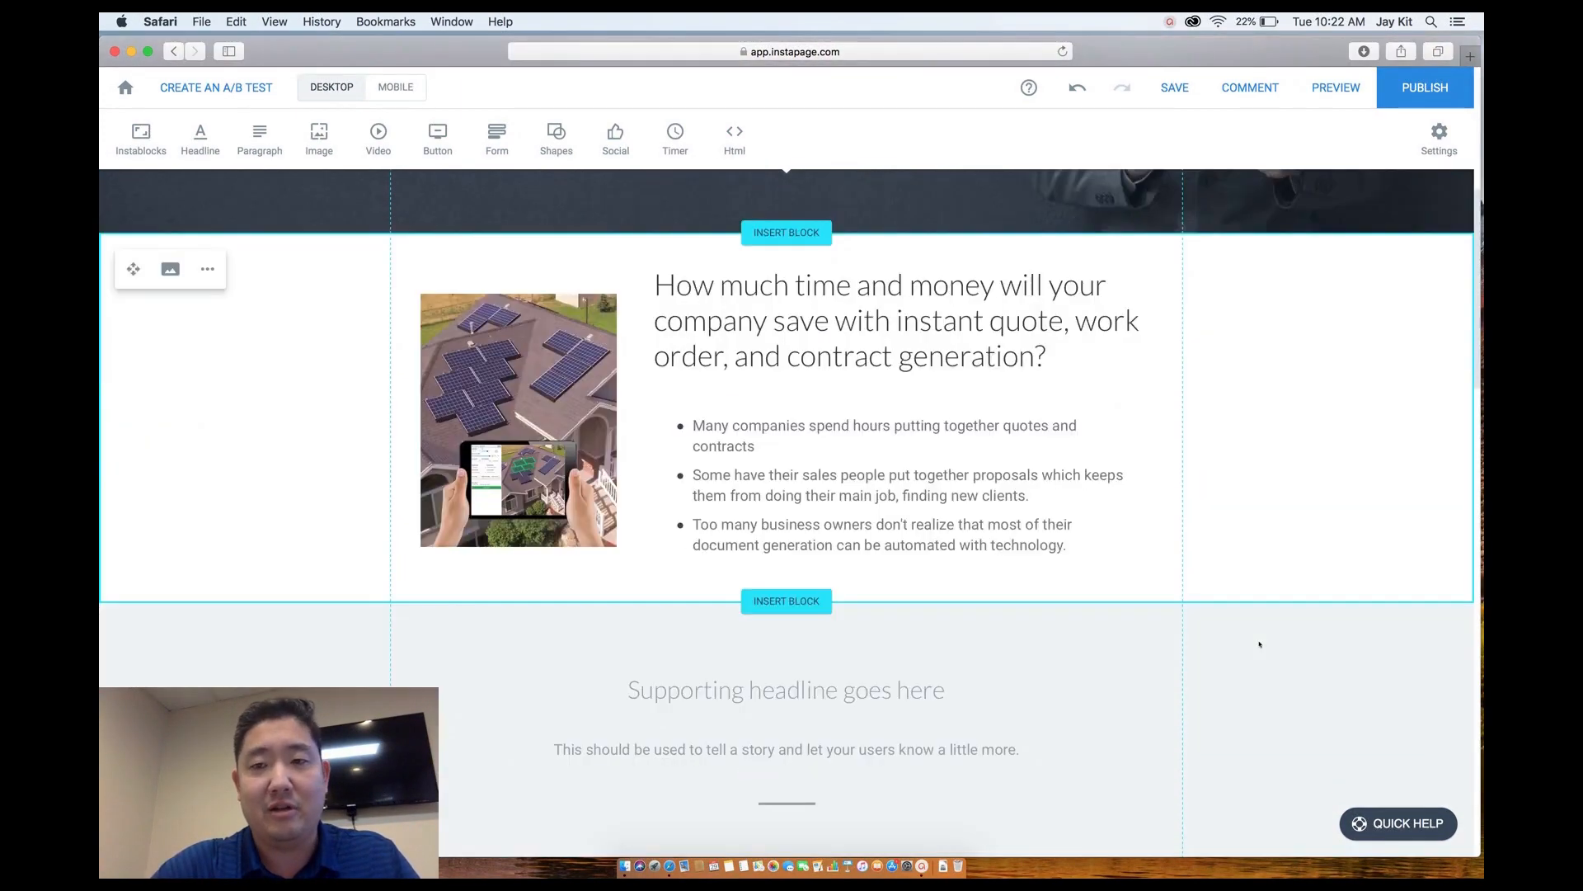
pyautogui.scroll(2, 1259, 644)
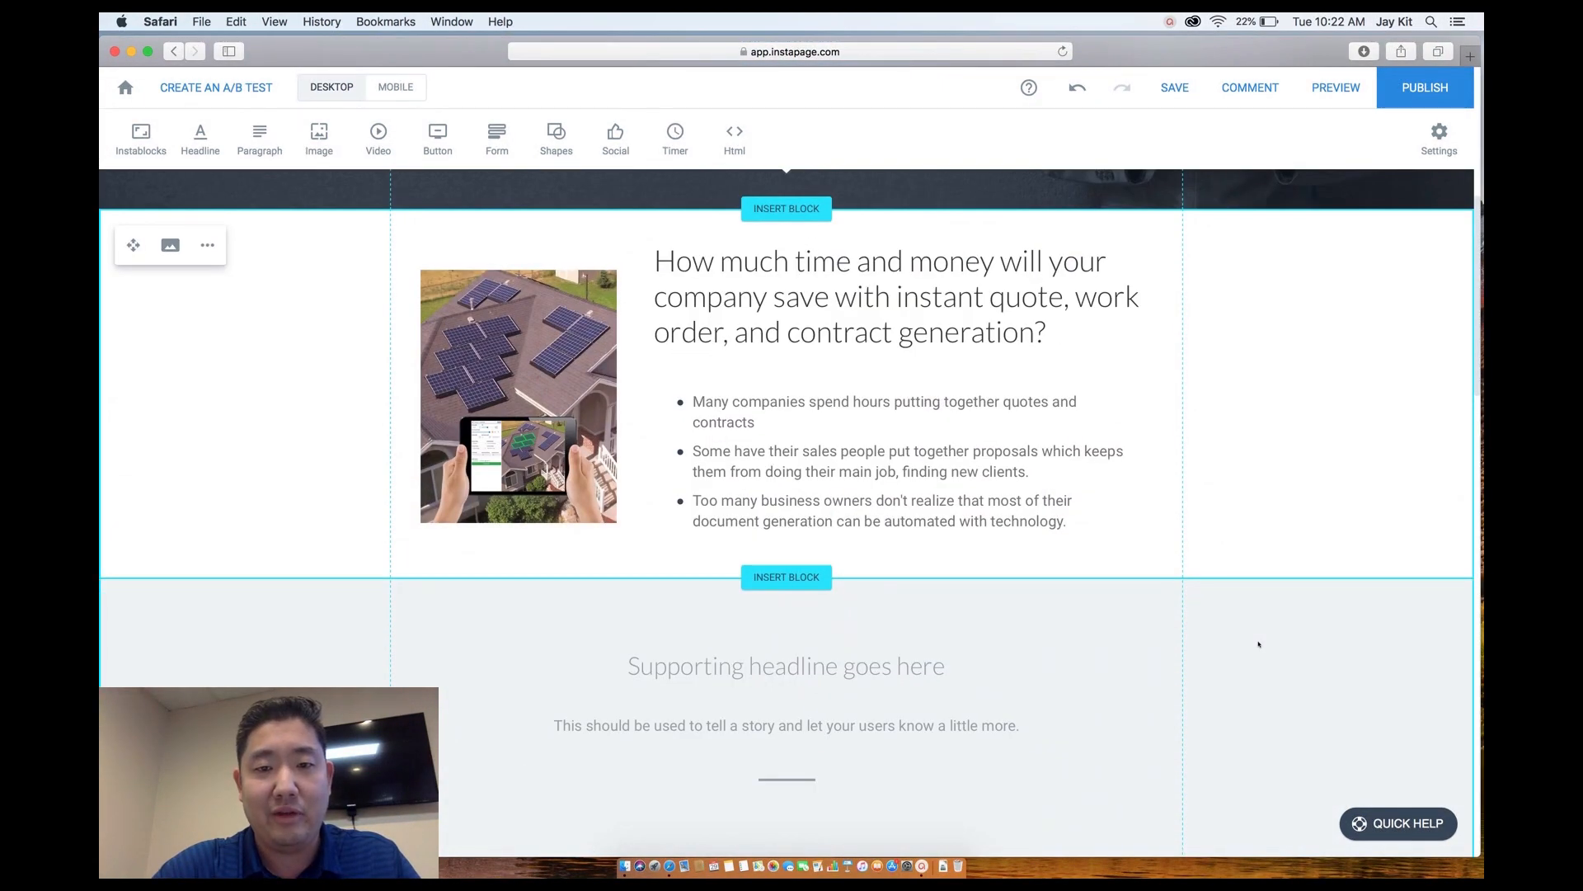
pyautogui.scroll(3, 1083, 608)
pyautogui.scroll(-3, 1083, 611)
pyautogui.scroll(-3, 1083, 611)
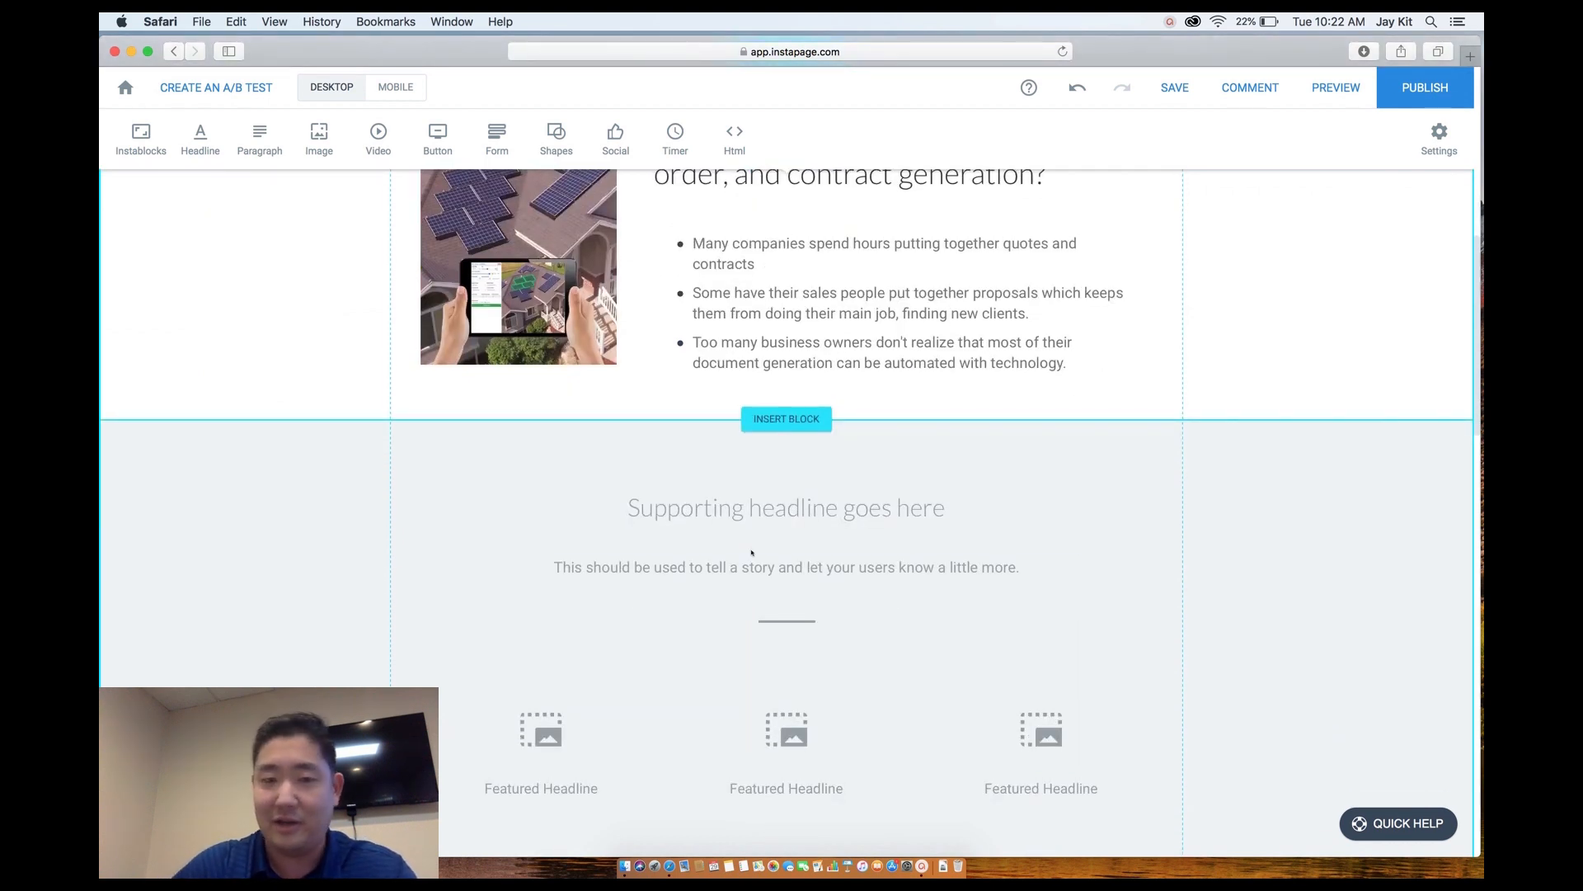
pyautogui.scroll(3, 752, 552)
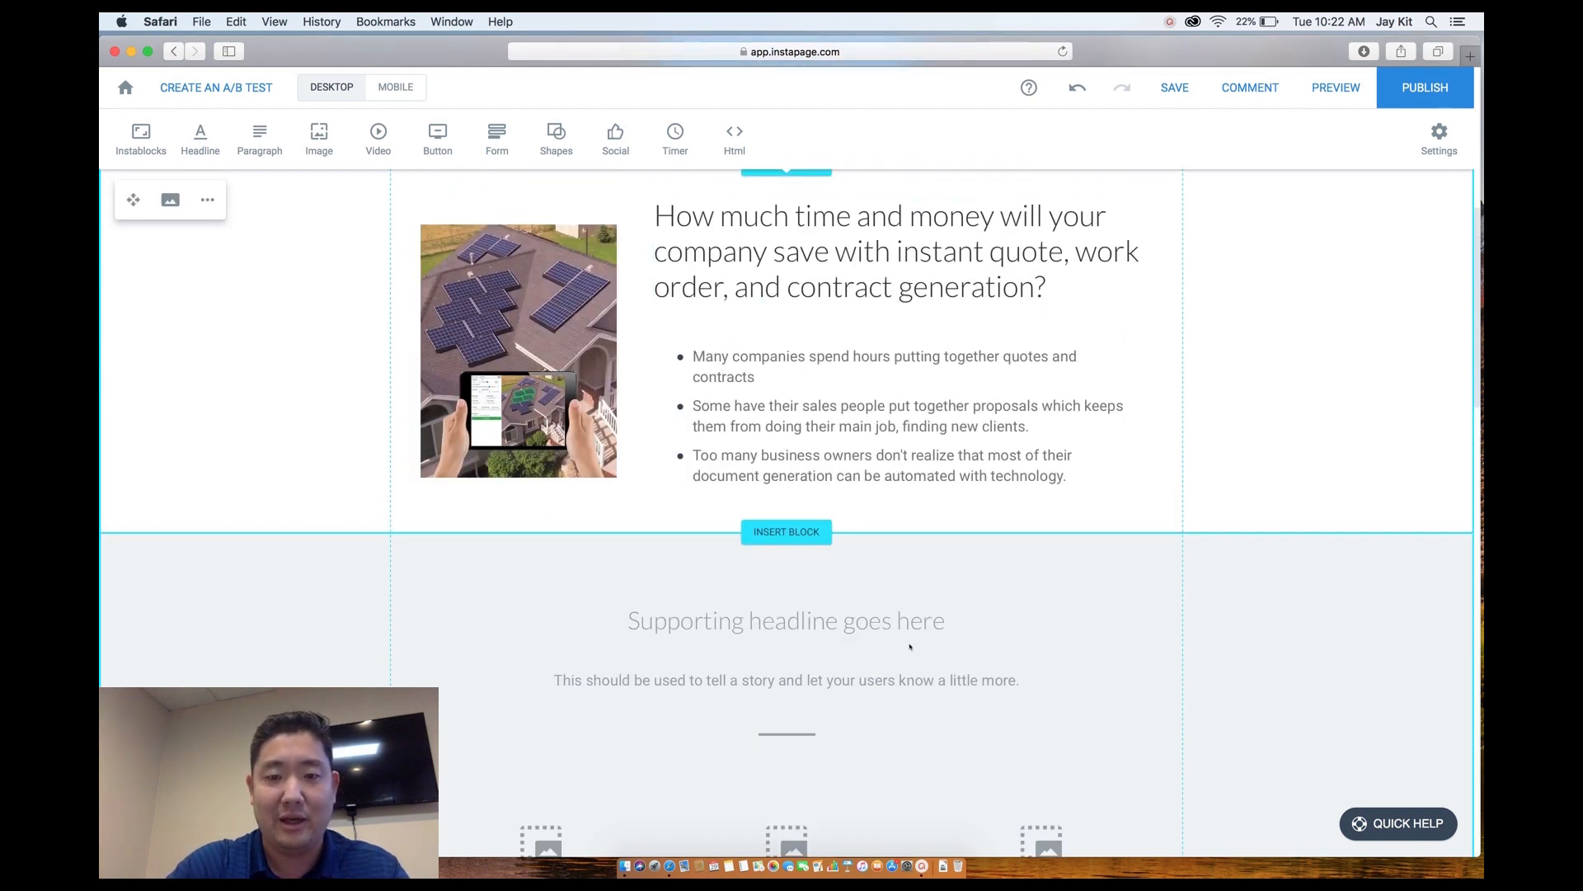
pyautogui.scroll(-5, 910, 647)
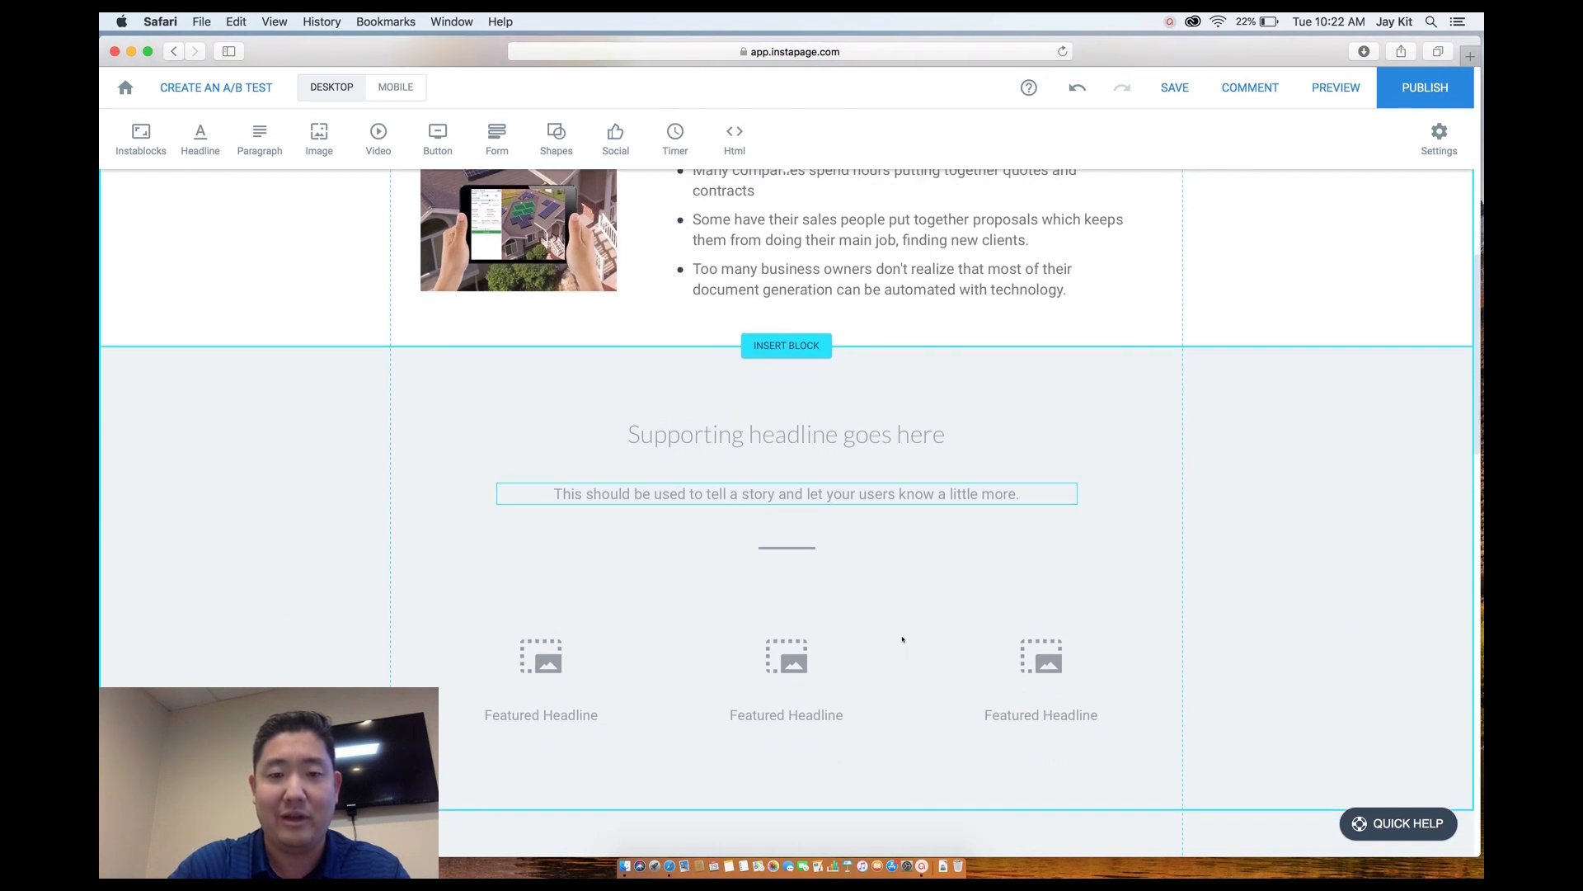
pyautogui.click(669, 440)
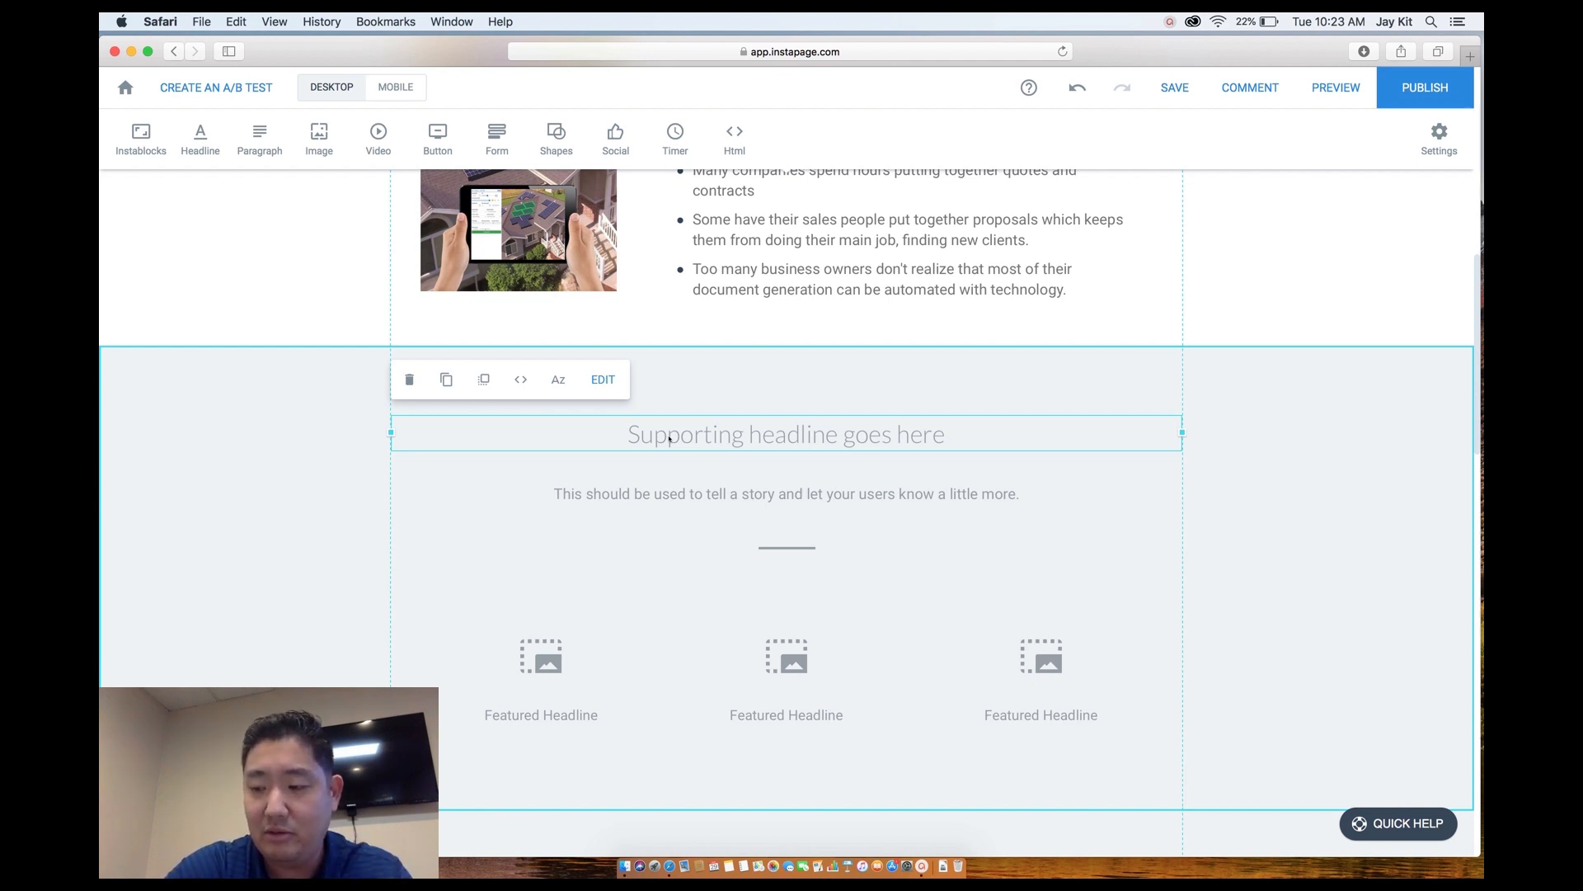
# Replace the placeholder headline text with 'Incredible Results'.
pyautogui.click(670, 439)
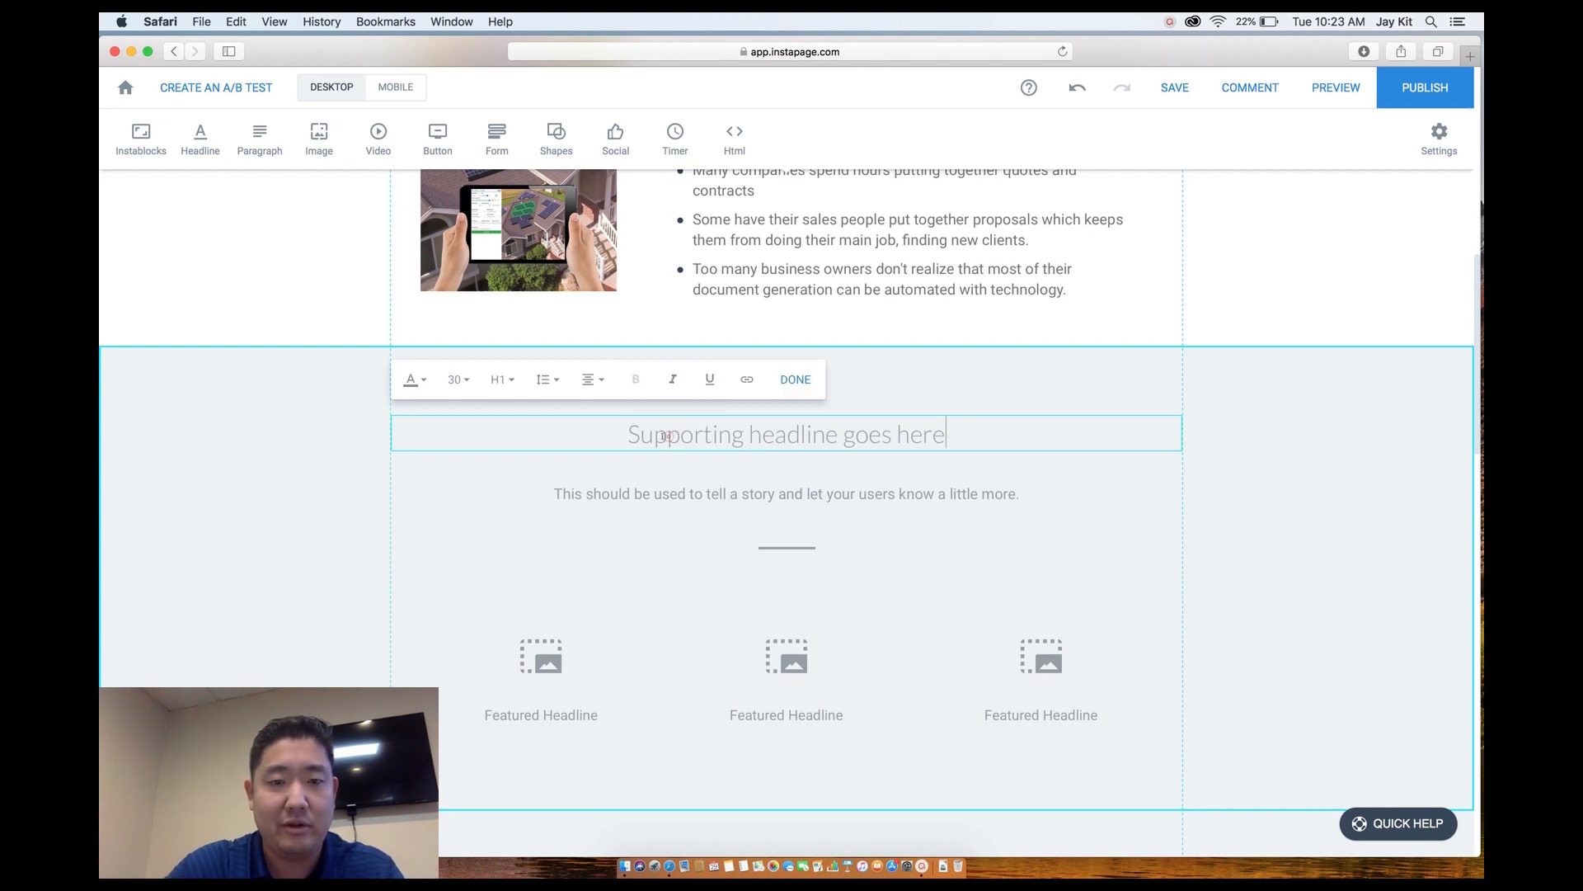
pyautogui.moveTo(628, 435); pyautogui.dragTo(942, 452)
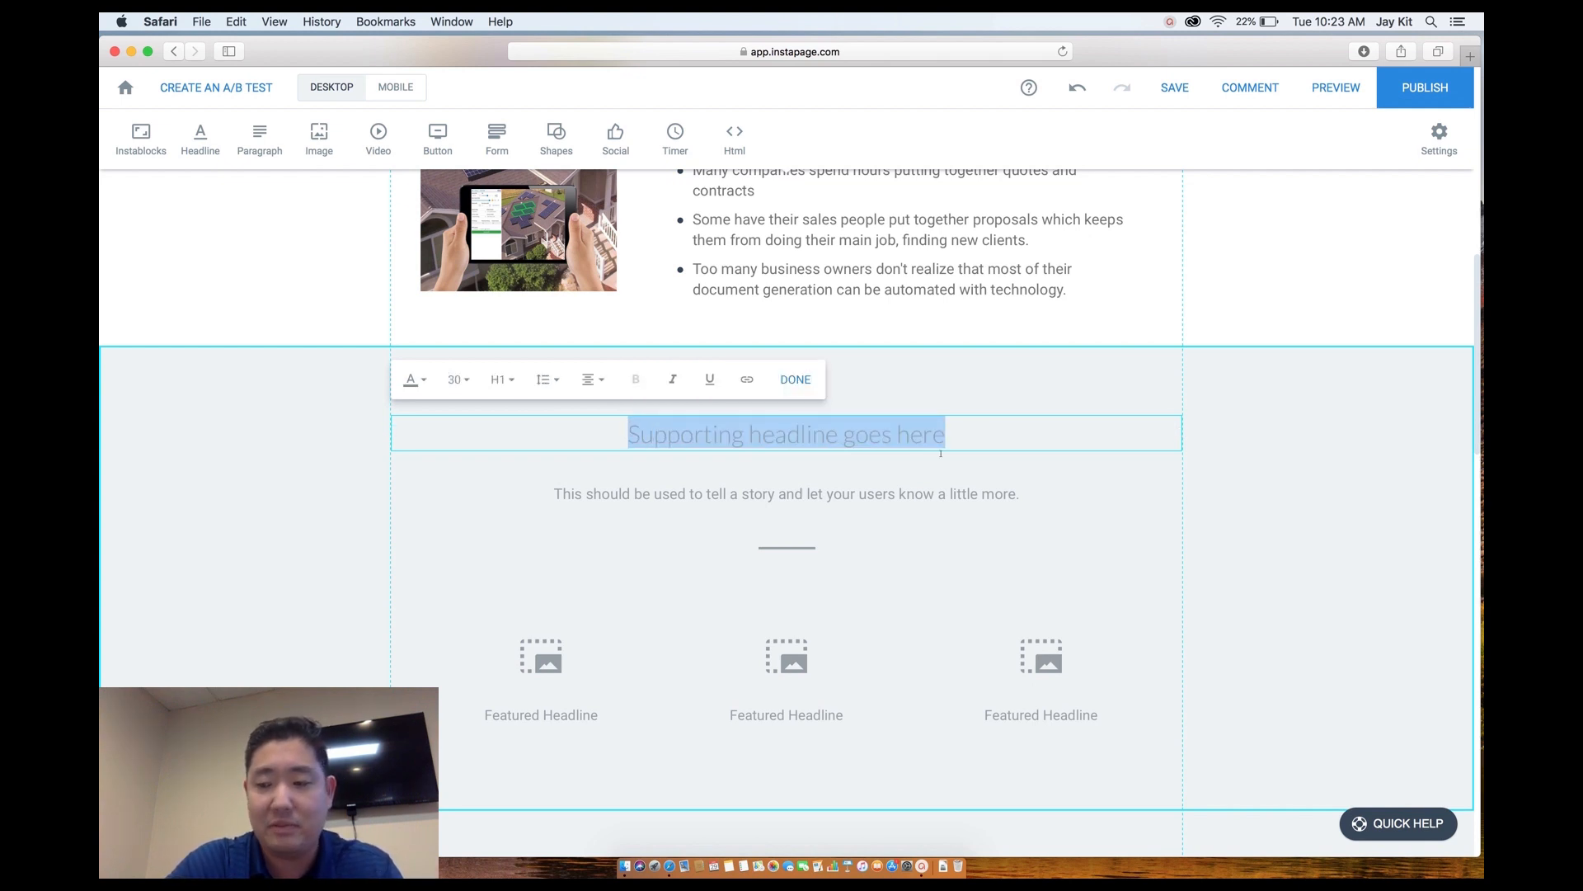
pyautogui.press('BackSpace')
pyautogui.write('In')
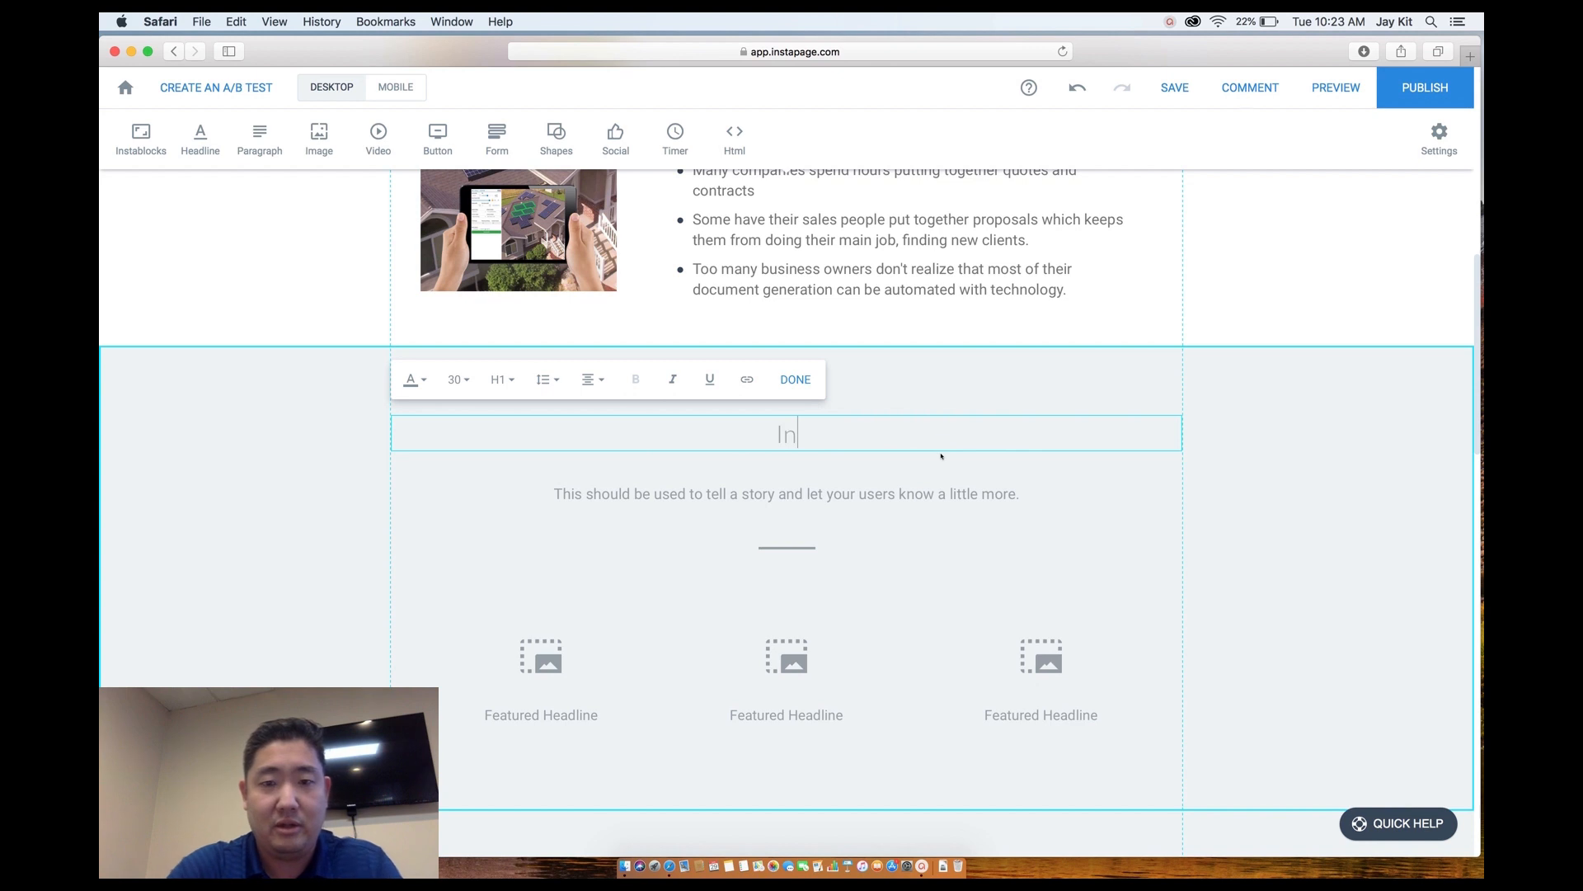
pyautogui.write('credible ')
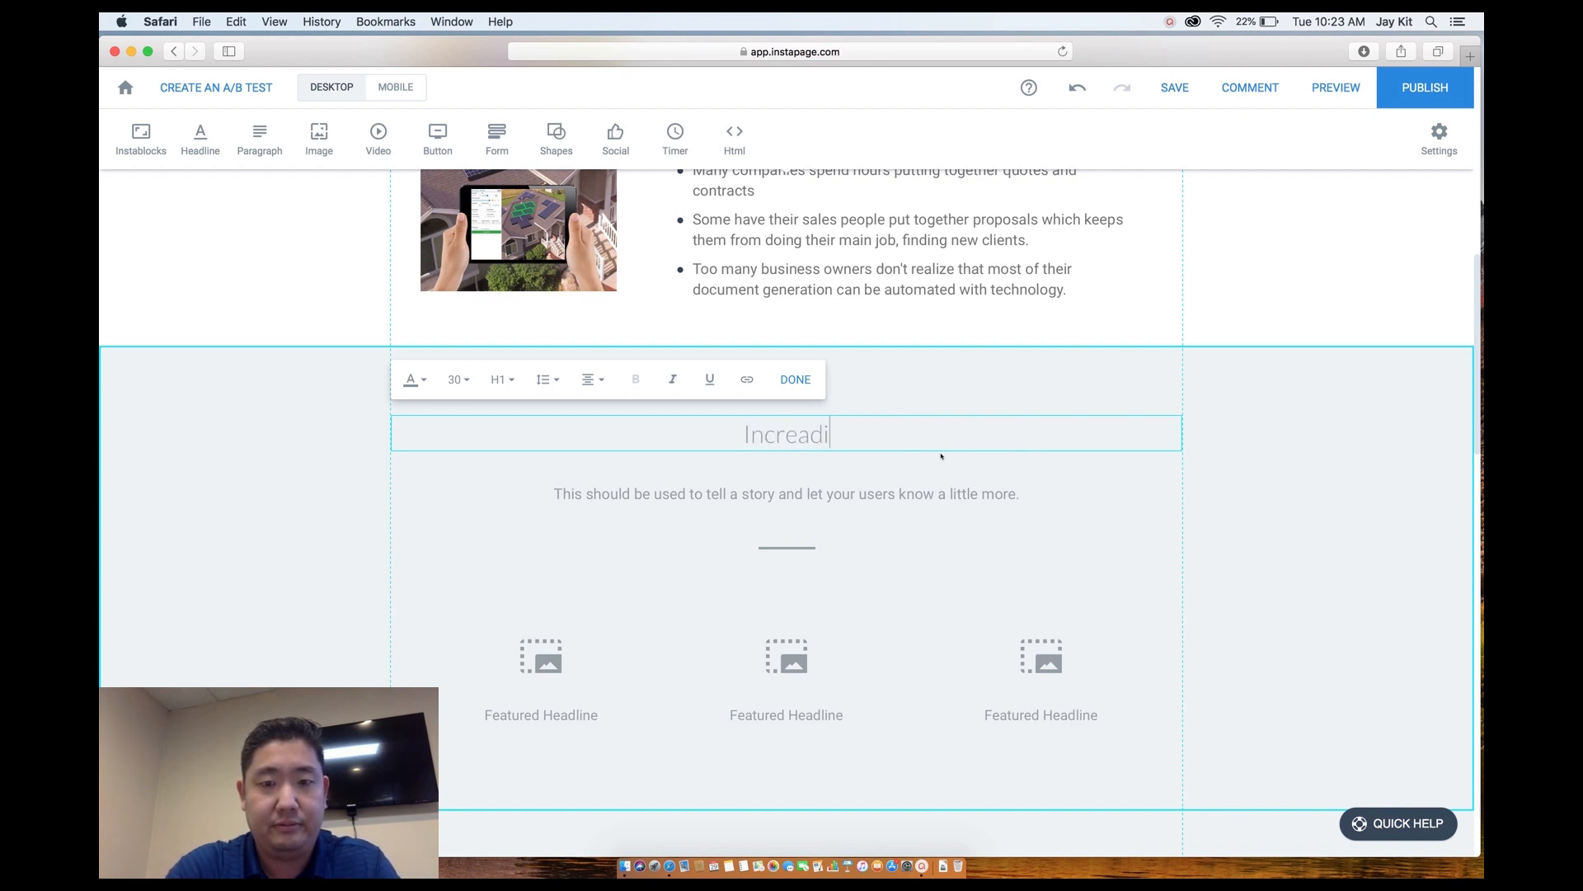
pyautogui.write('Results')
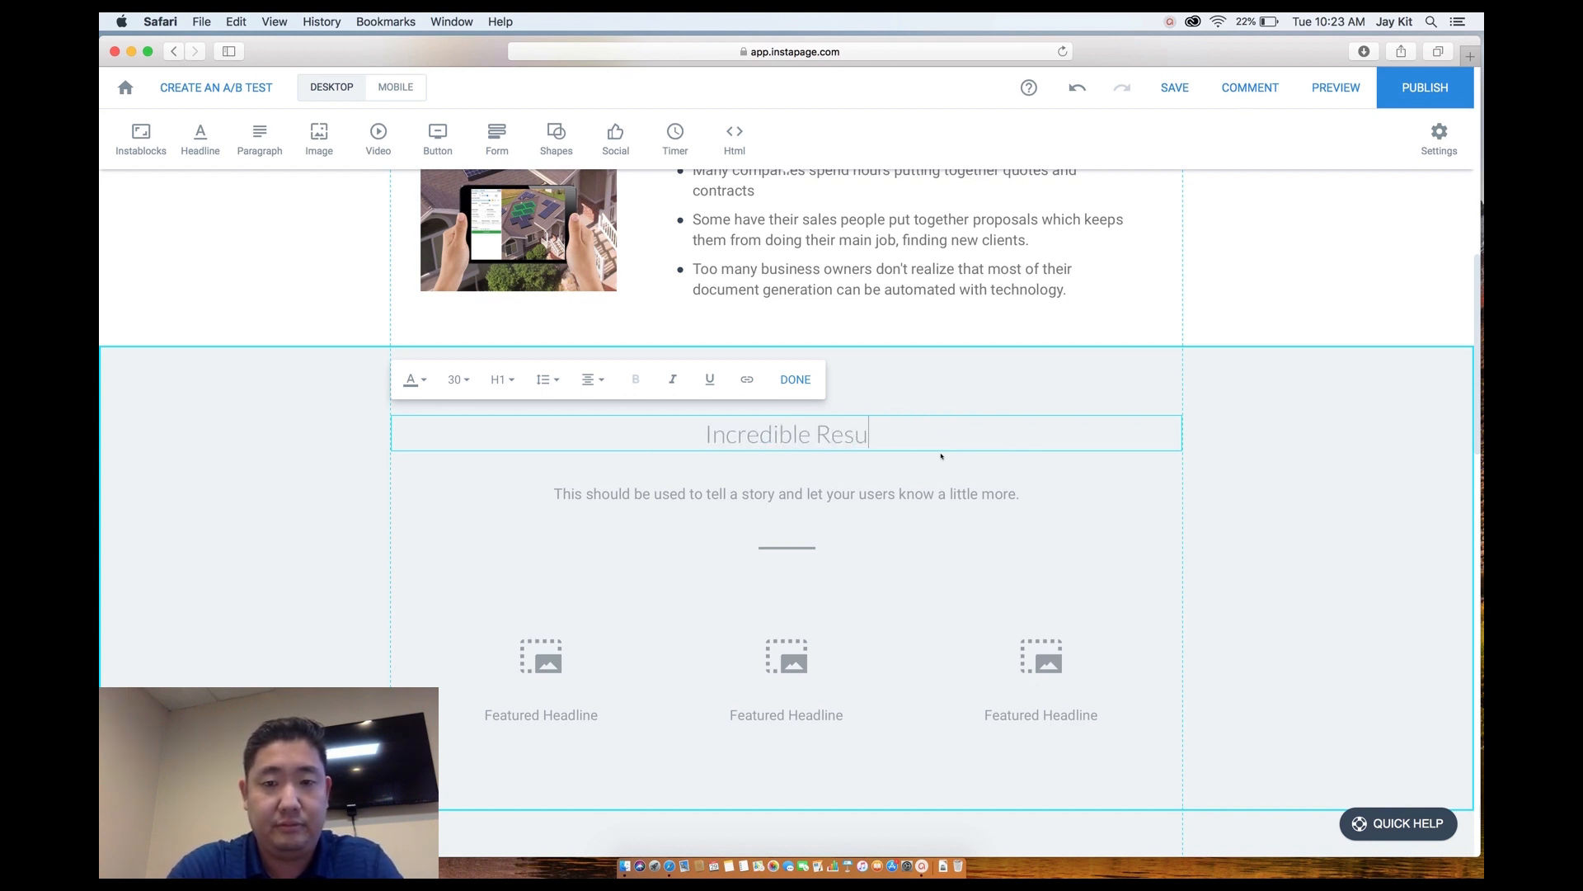
pyautogui.click(895, 399)
pyautogui.scroll(4, 896, 398)
pyautogui.scroll(-4, 896, 399)
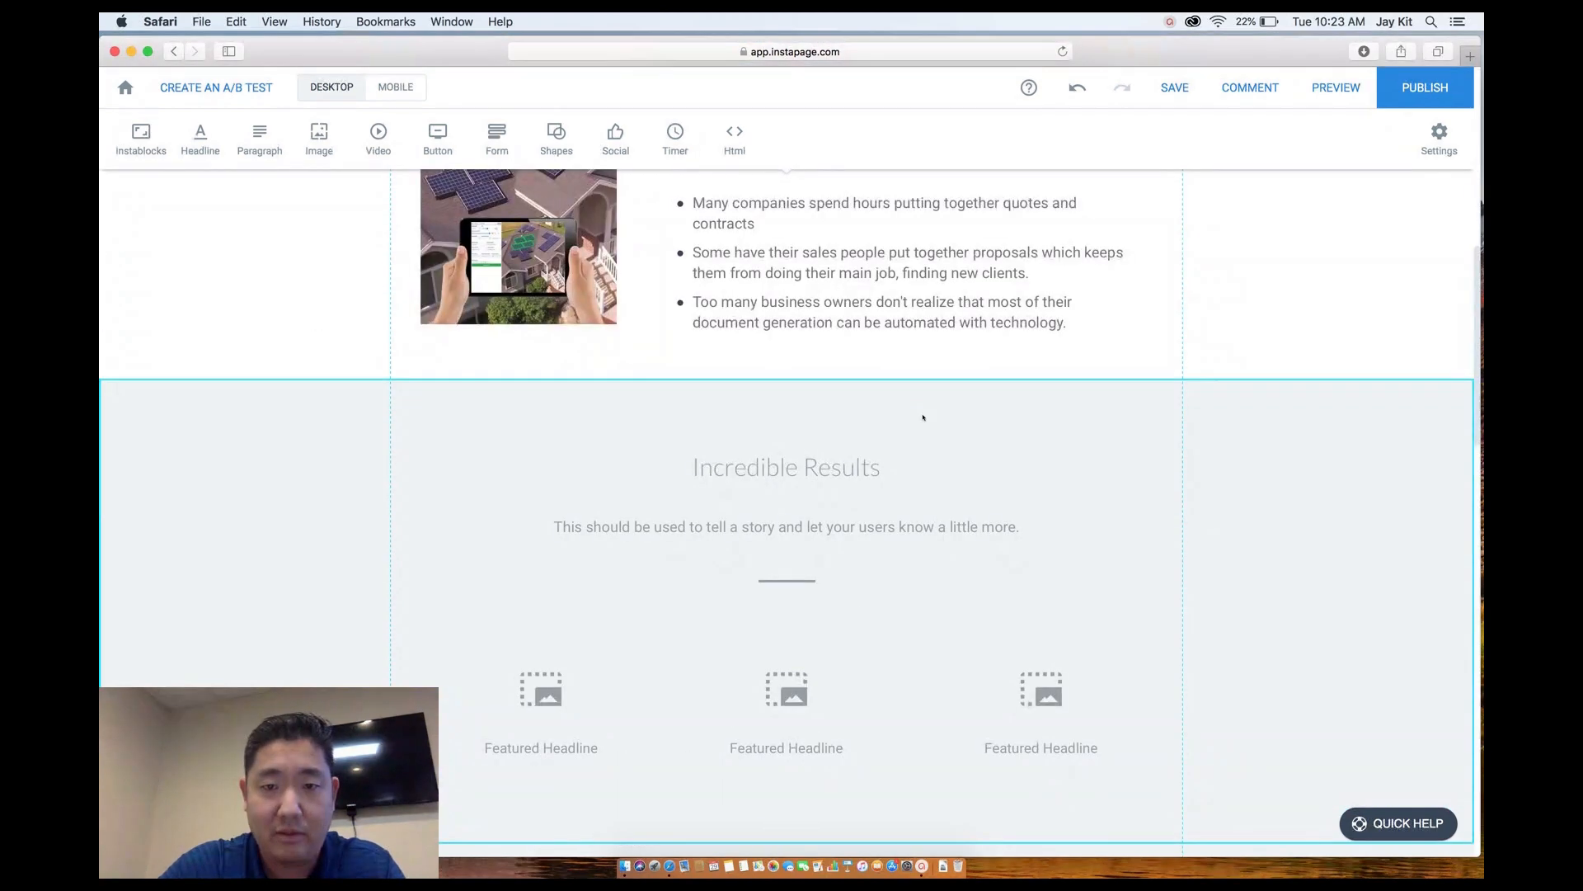
# Select the third section and try #777777 as its background colour.
pyautogui.click(922, 417)
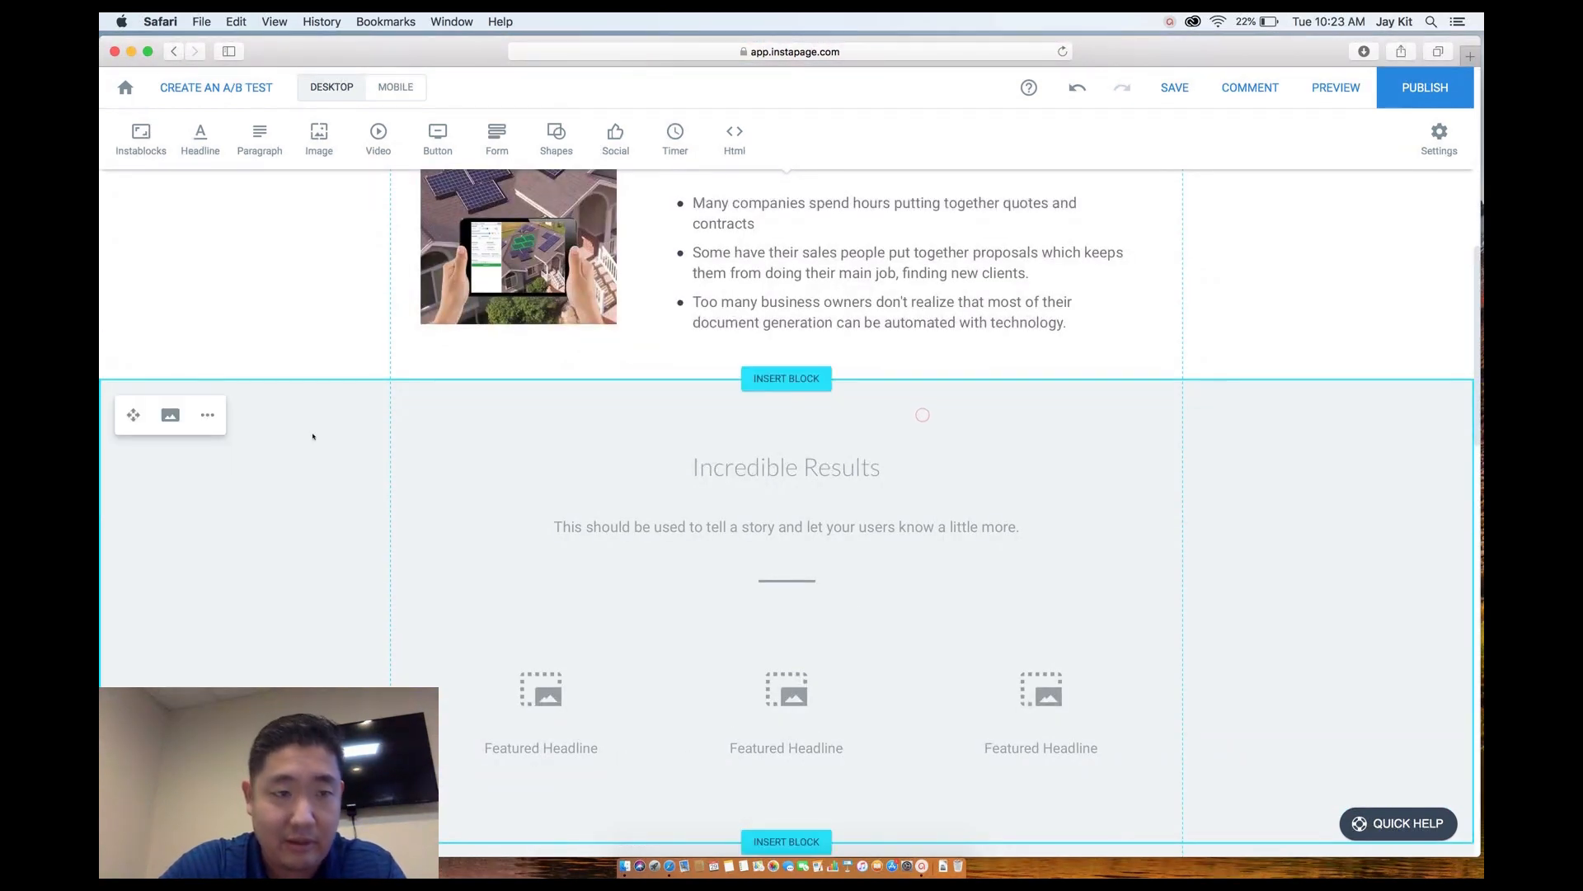
pyautogui.click(169, 415)
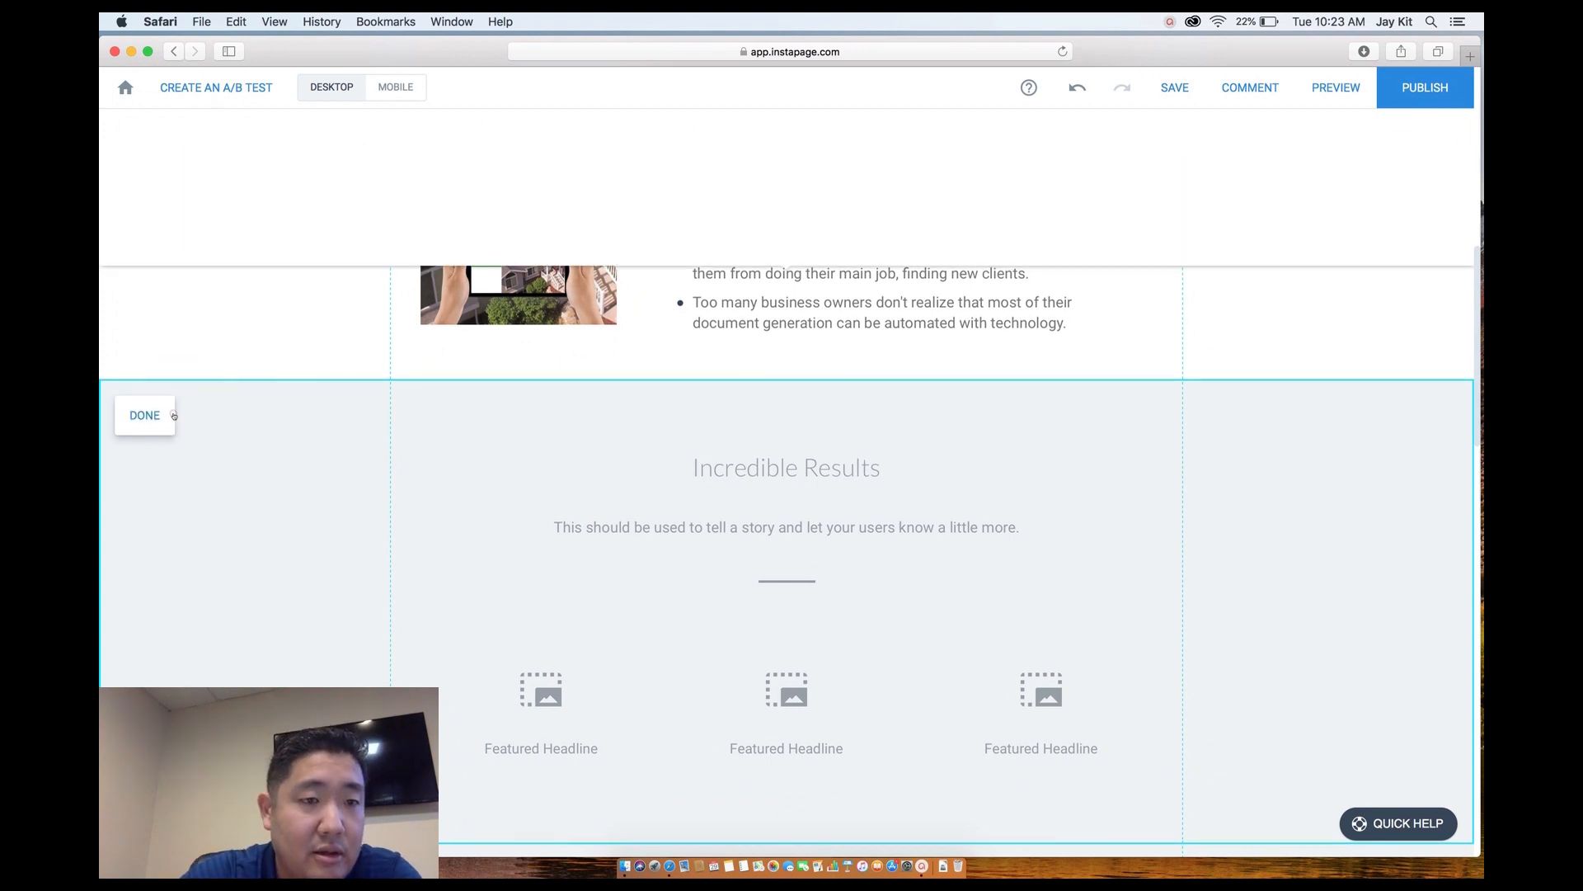
pyautogui.click(146, 175)
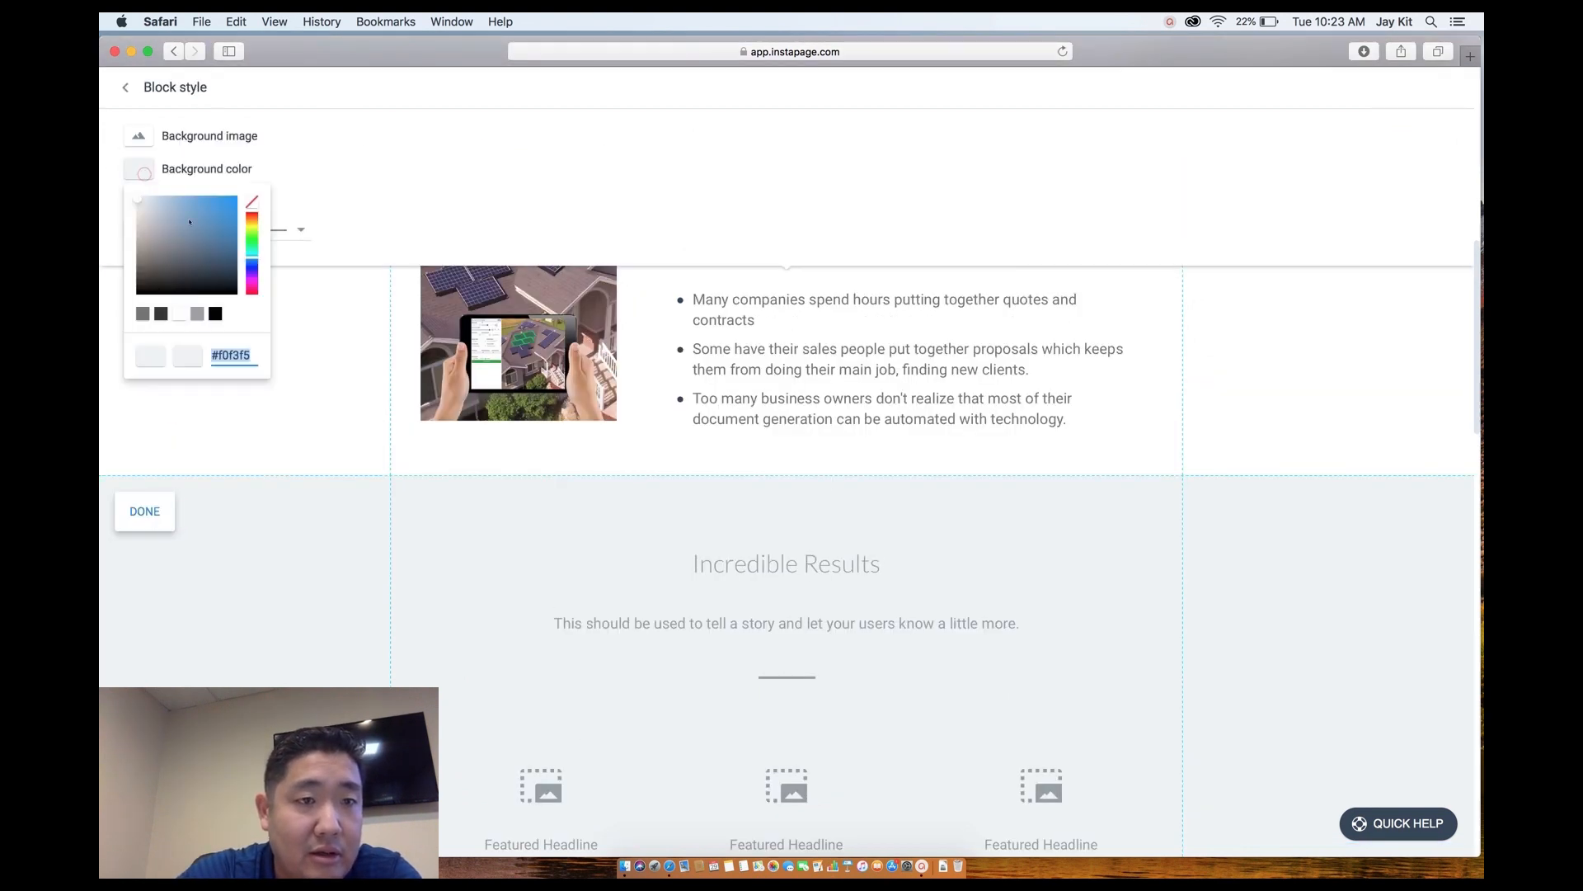
pyautogui.write('#777777')
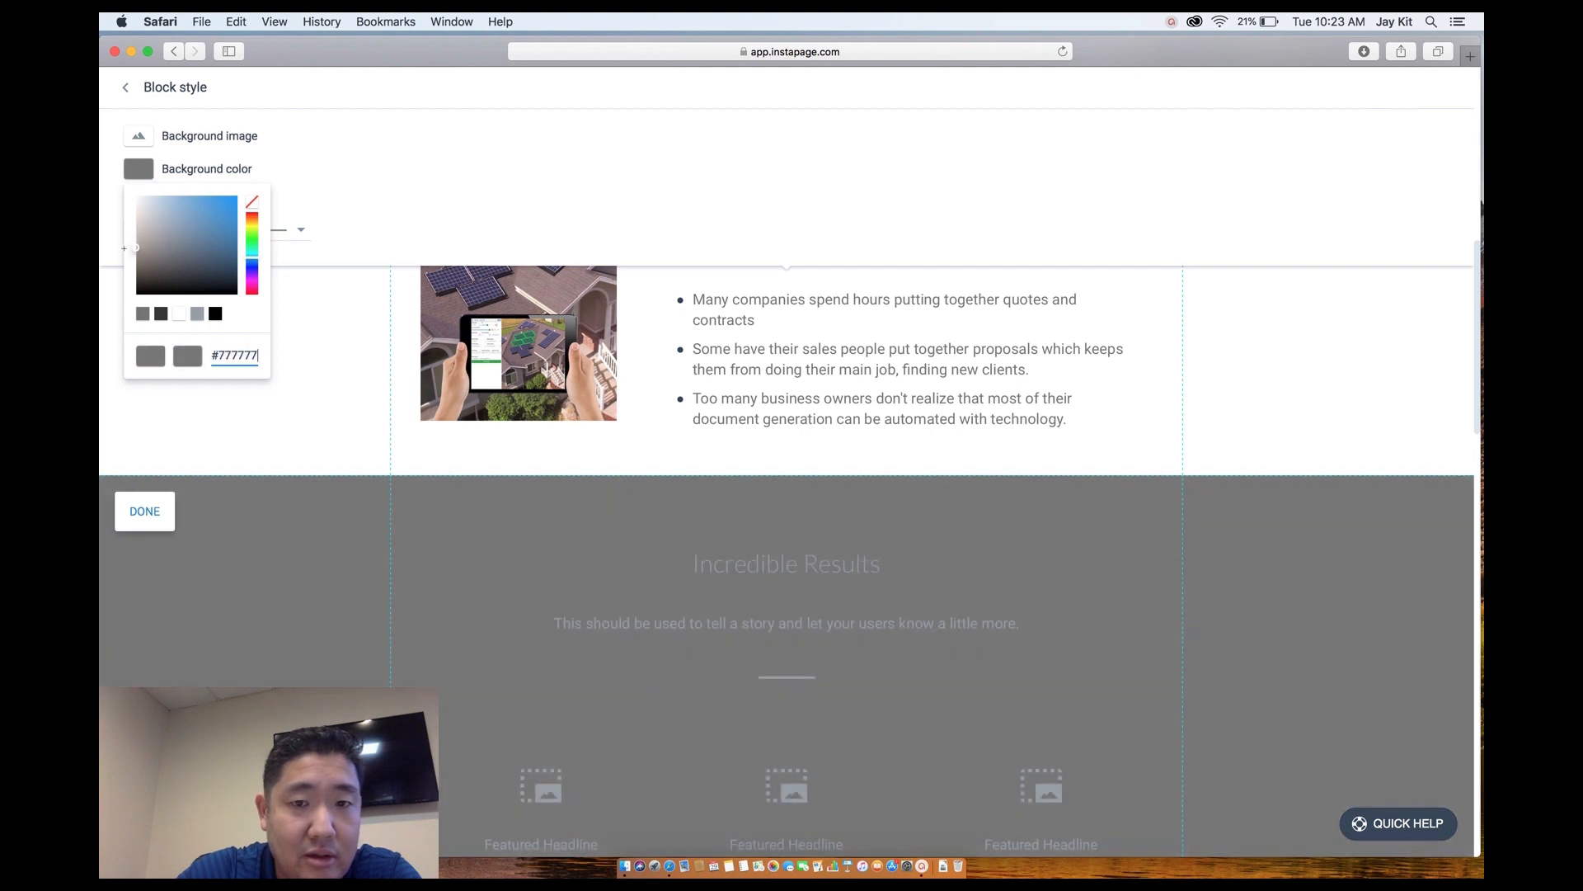
pyautogui.click(318, 371)
pyautogui.scroll(5, 317, 376)
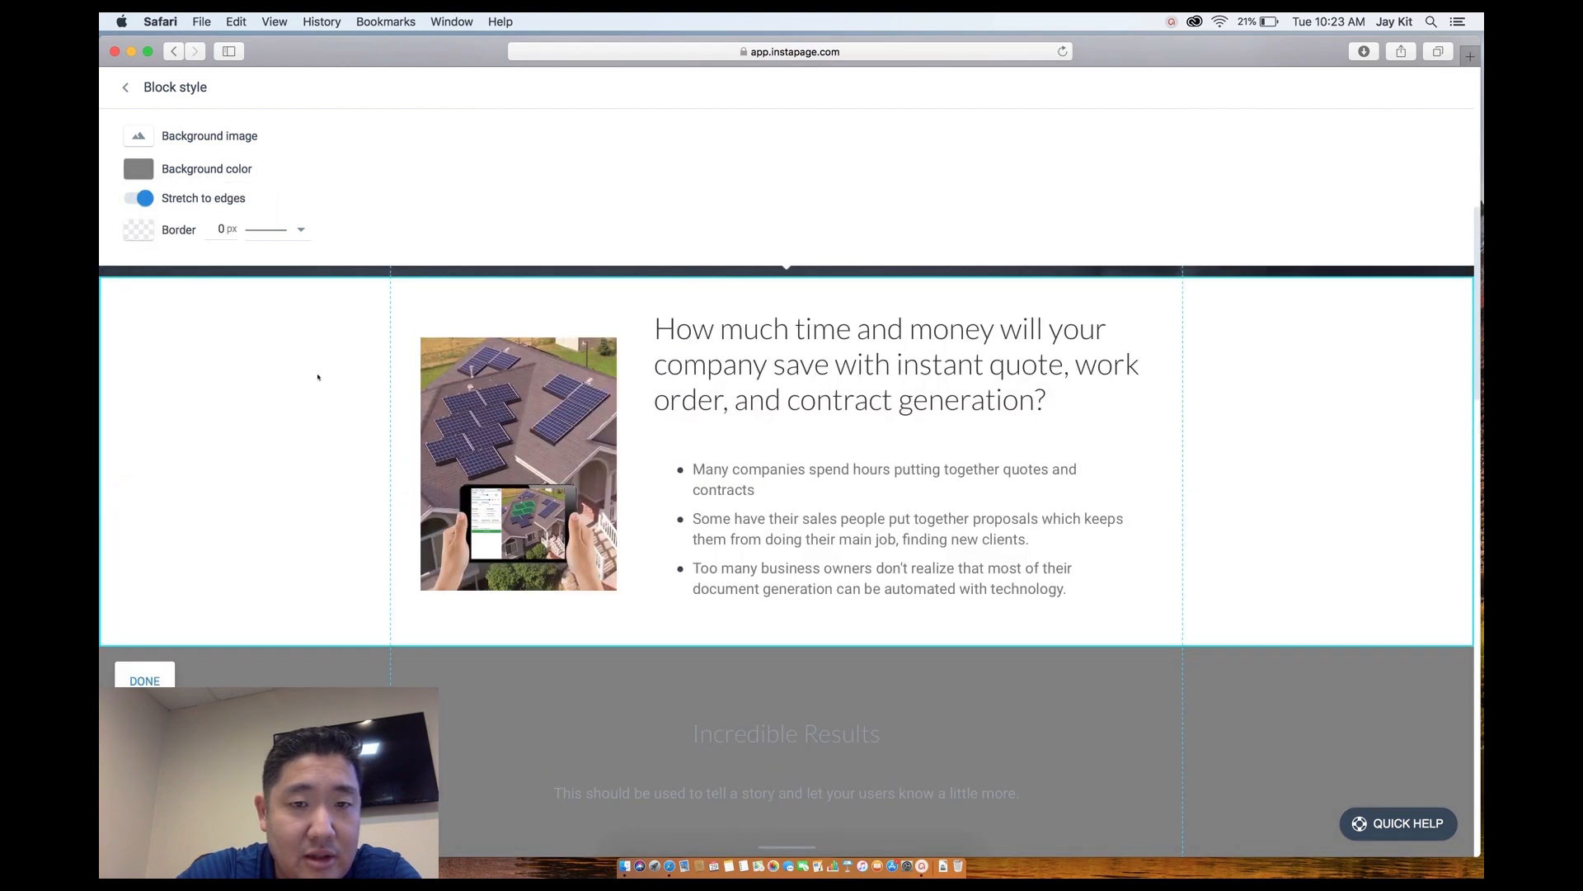
# Adjust the section background in the colour picker to bright blue #006bb3.
pyautogui.click(145, 171)
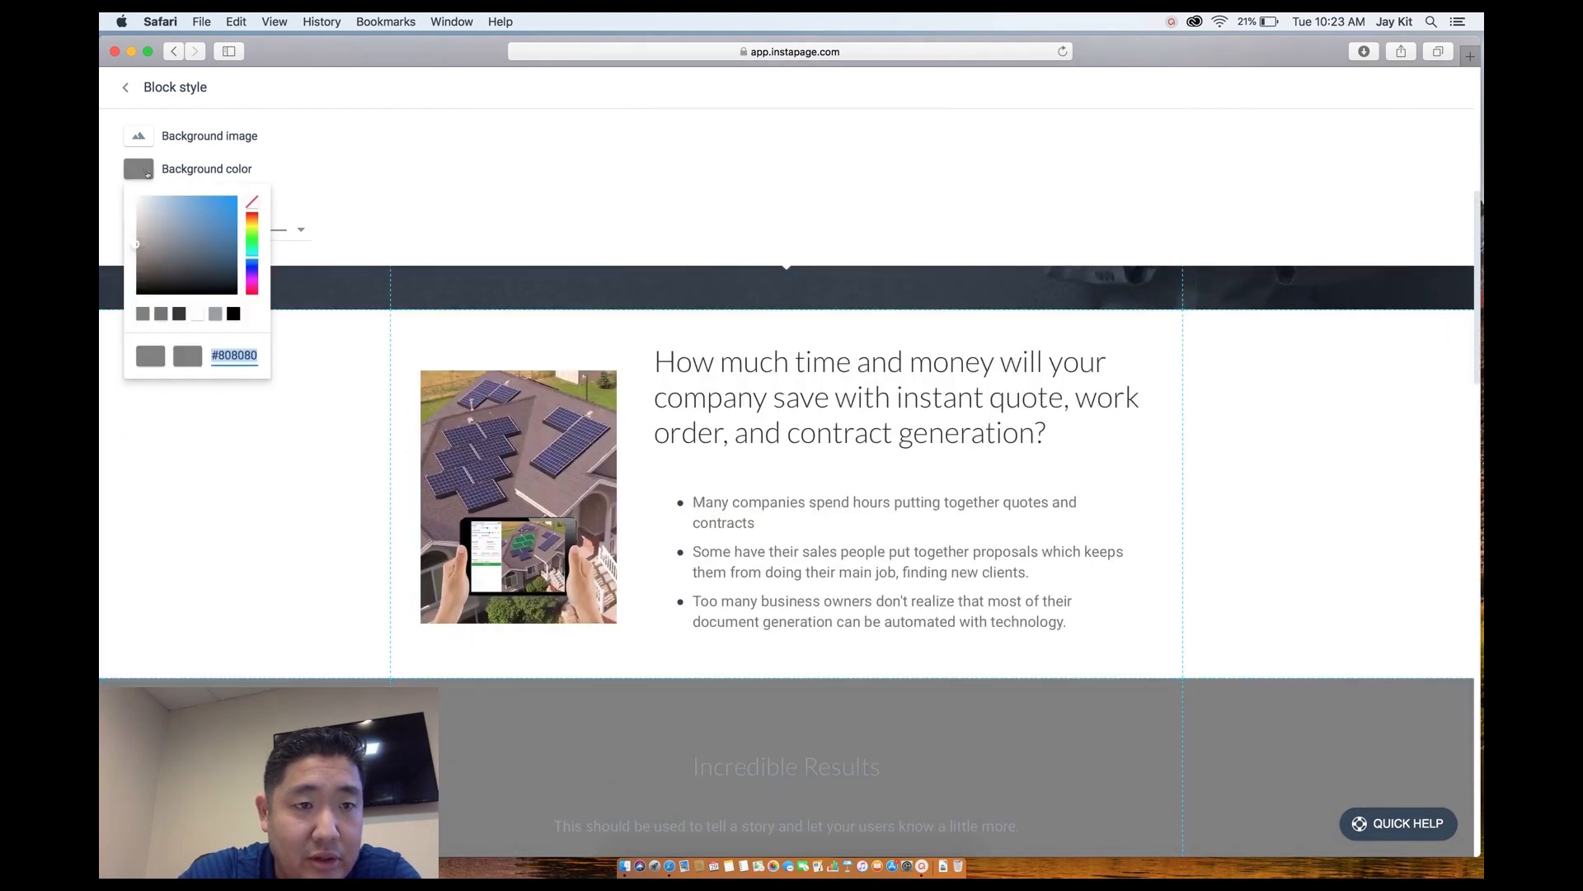
pyautogui.moveTo(210, 235); pyautogui.dragTo(233, 276)
pyautogui.scroll(5, 288, 414)
pyautogui.scroll(-5, 289, 414)
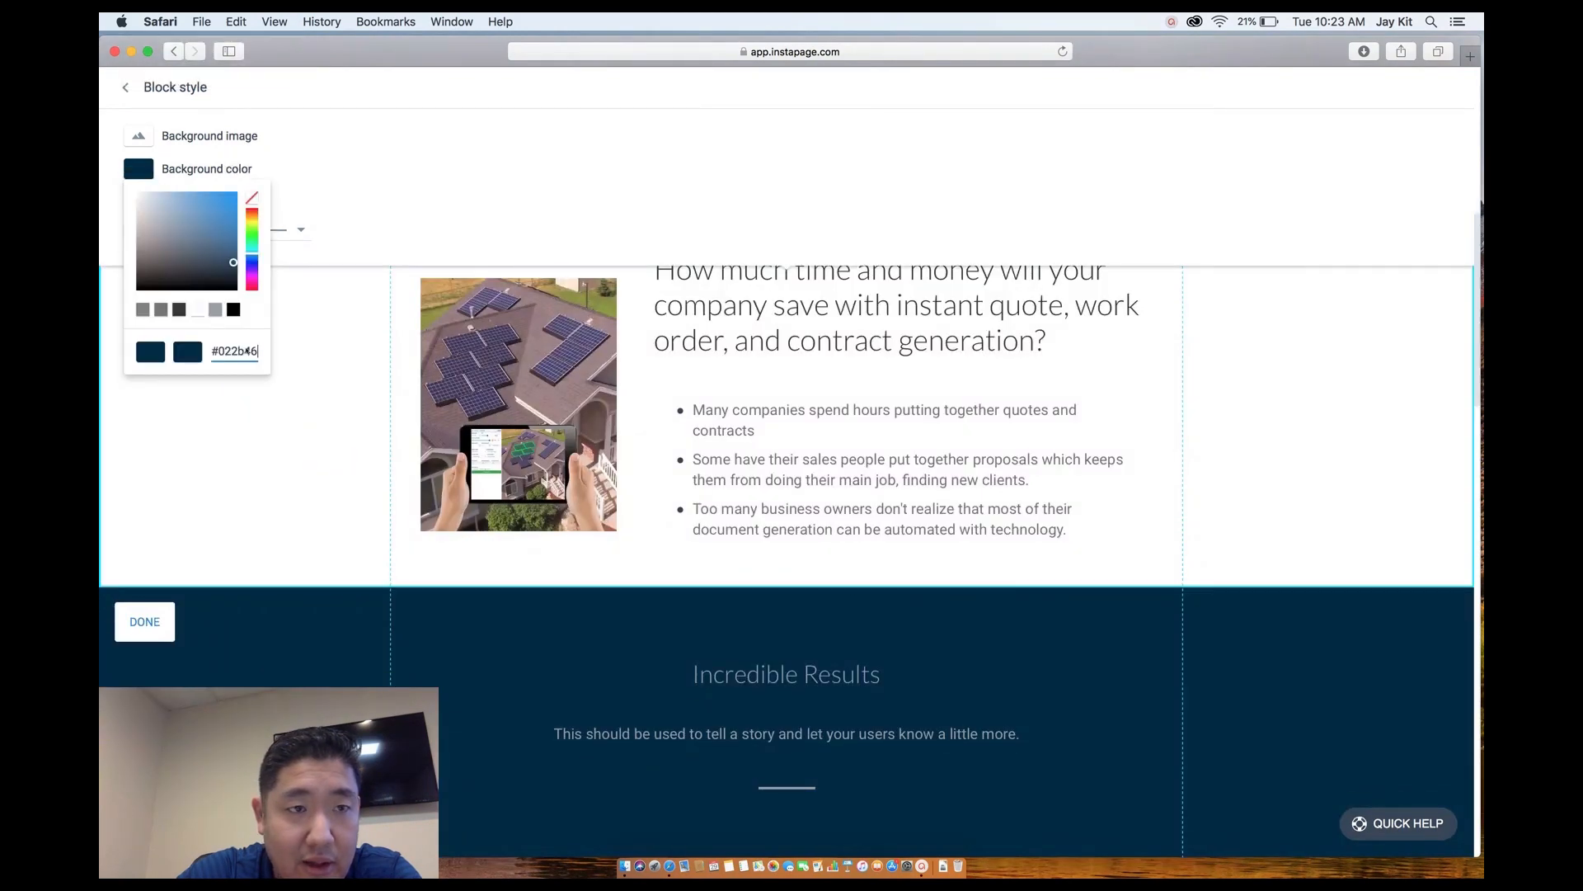
pyautogui.click(214, 233)
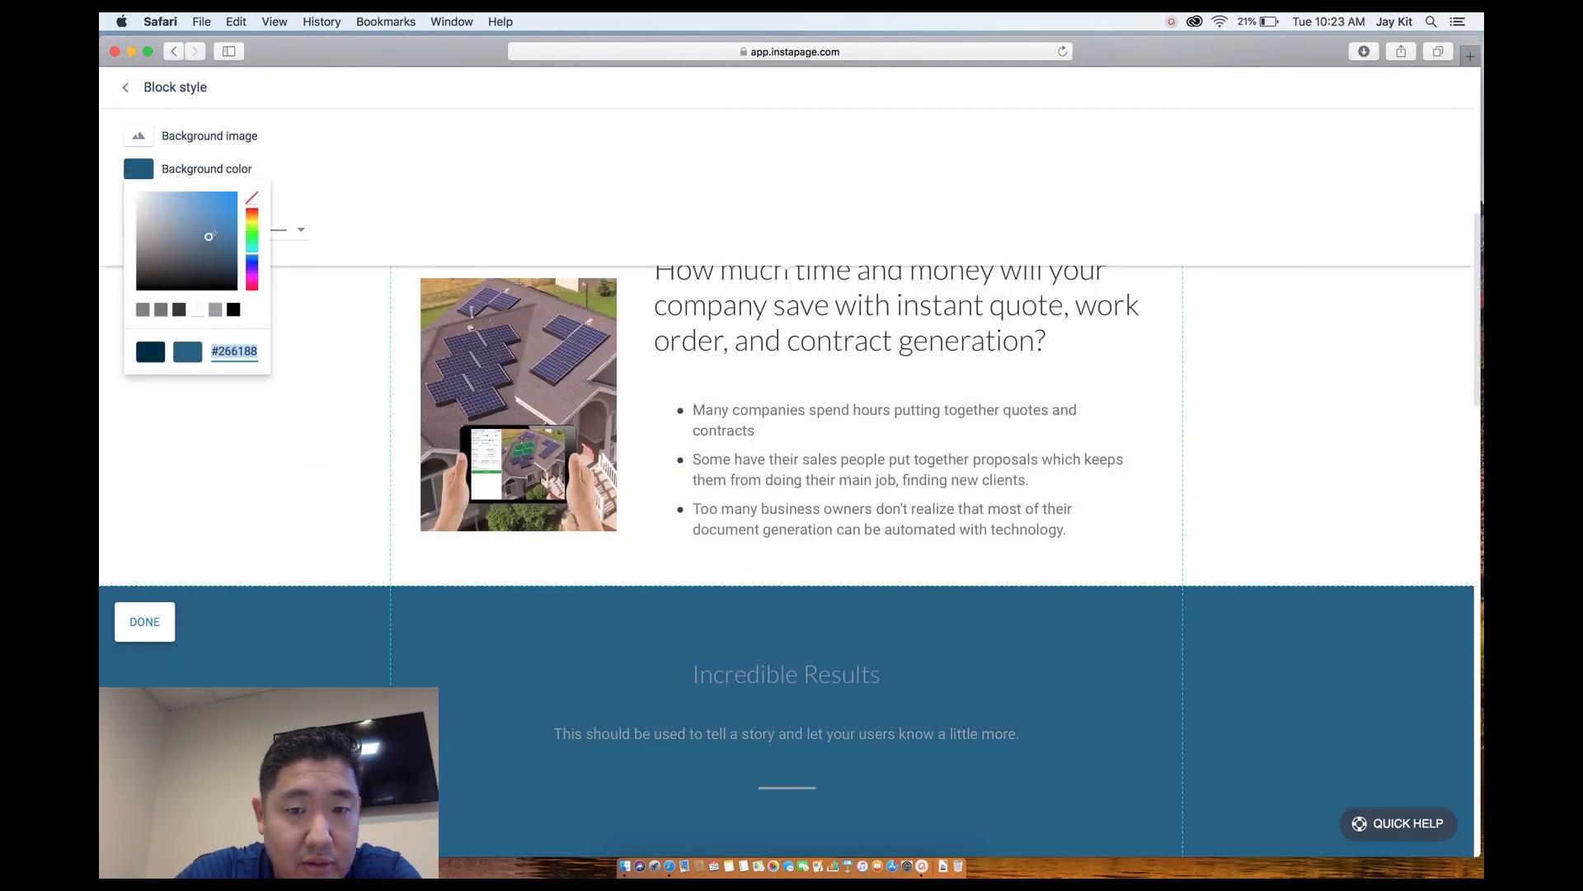
pyautogui.click(238, 219)
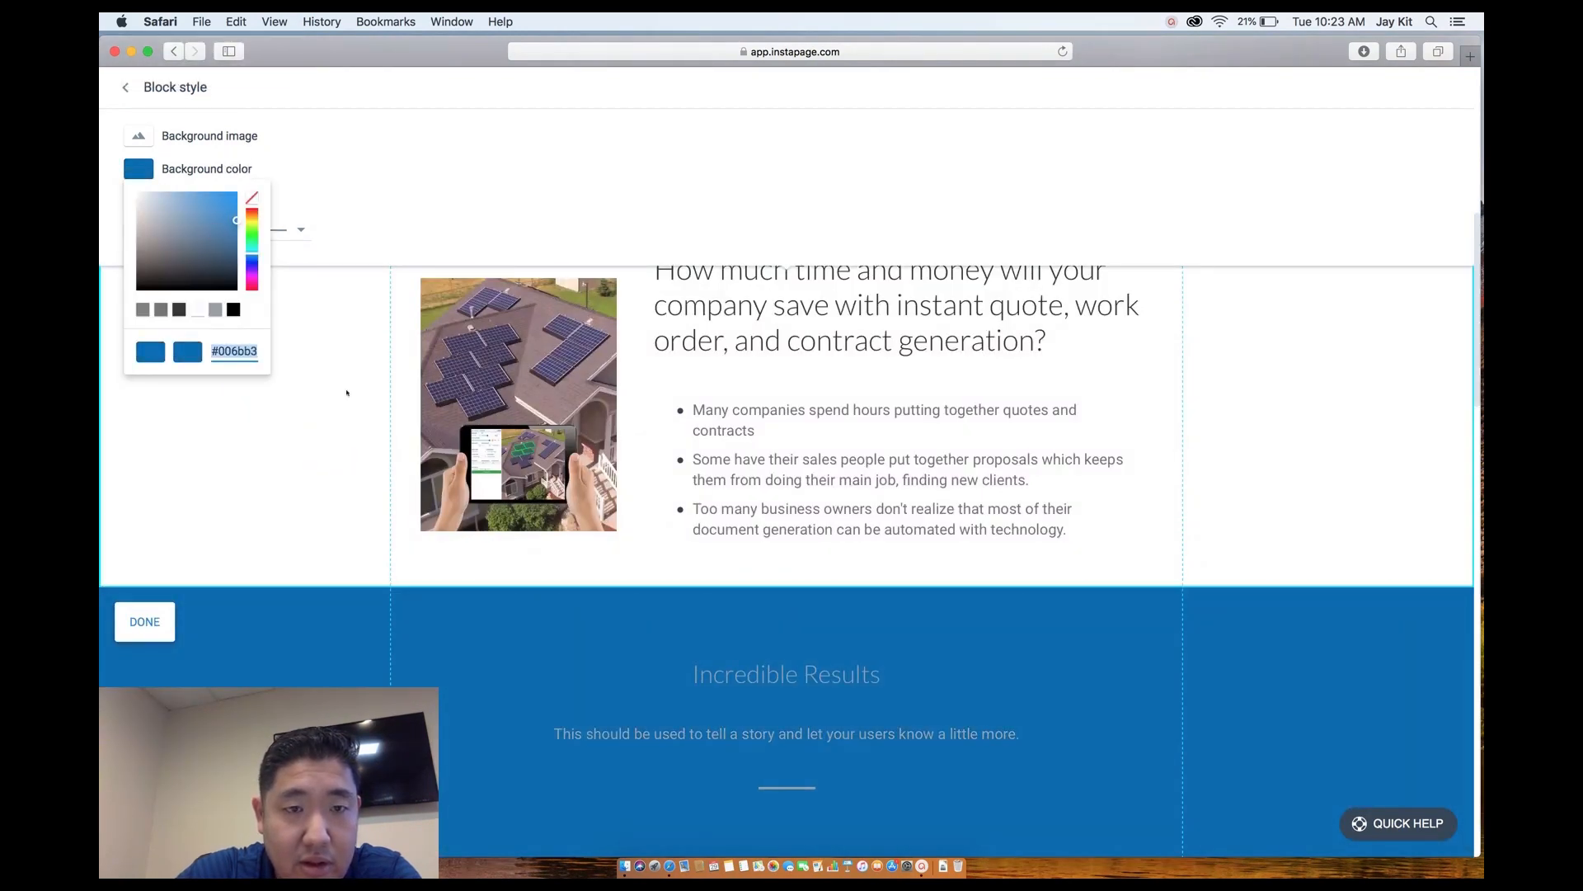
pyautogui.scroll(5, 346, 392)
pyautogui.scroll(-3, 346, 393)
pyautogui.scroll(3, 347, 392)
pyautogui.scroll(-4, 346, 392)
pyautogui.scroll(-3, 516, 540)
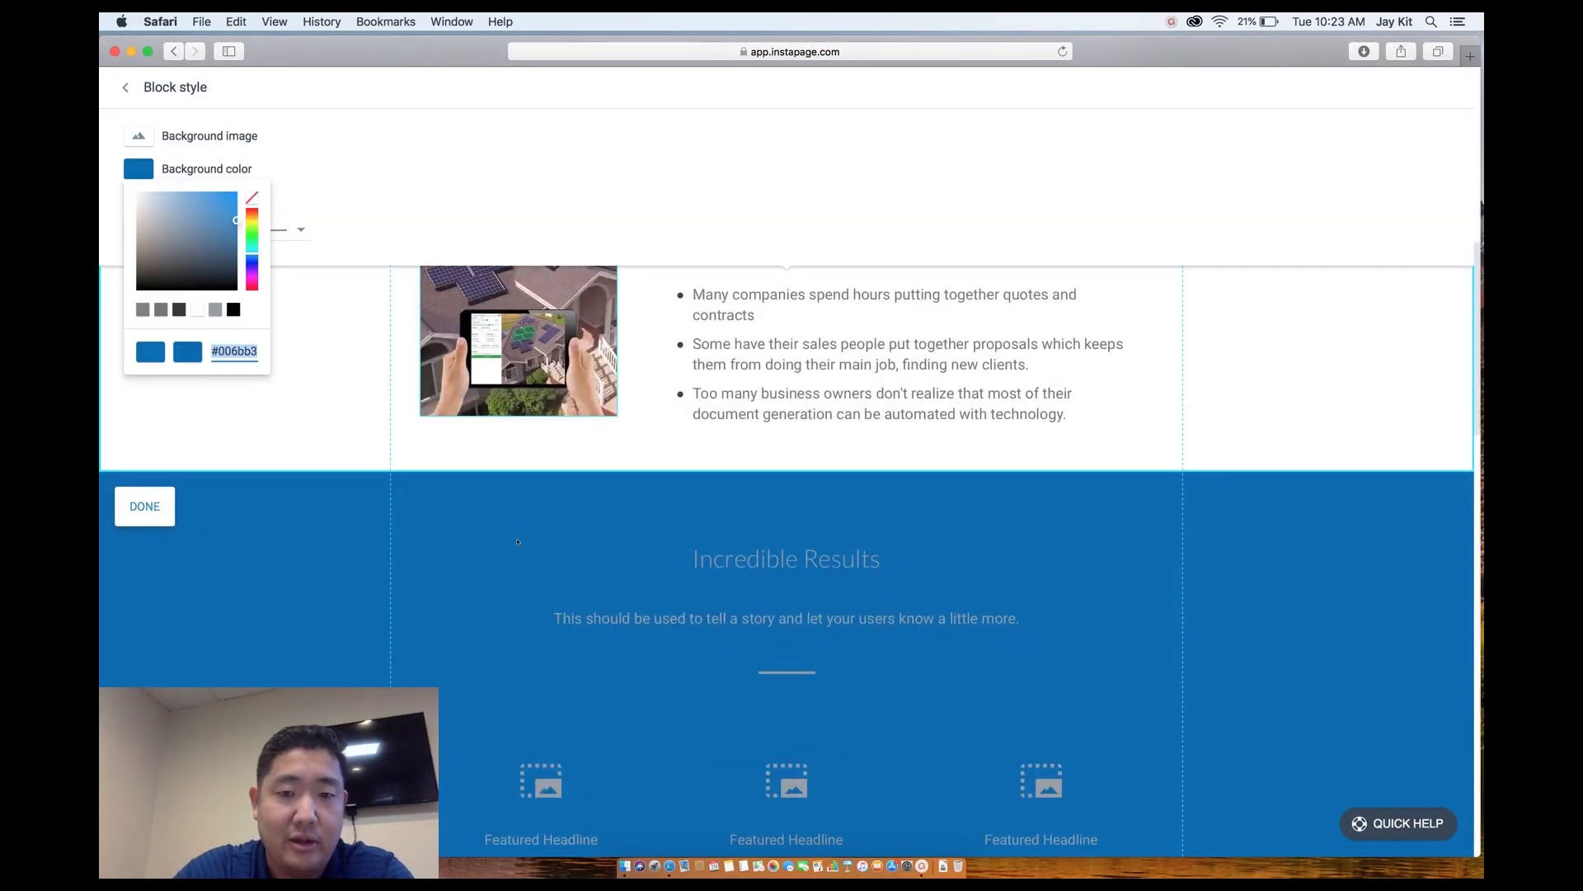
# Make the 'Incredible Results' headline white (#ffffff) at font size 44.
pyautogui.click(749, 558)
pyautogui.doubleClick(749, 557)
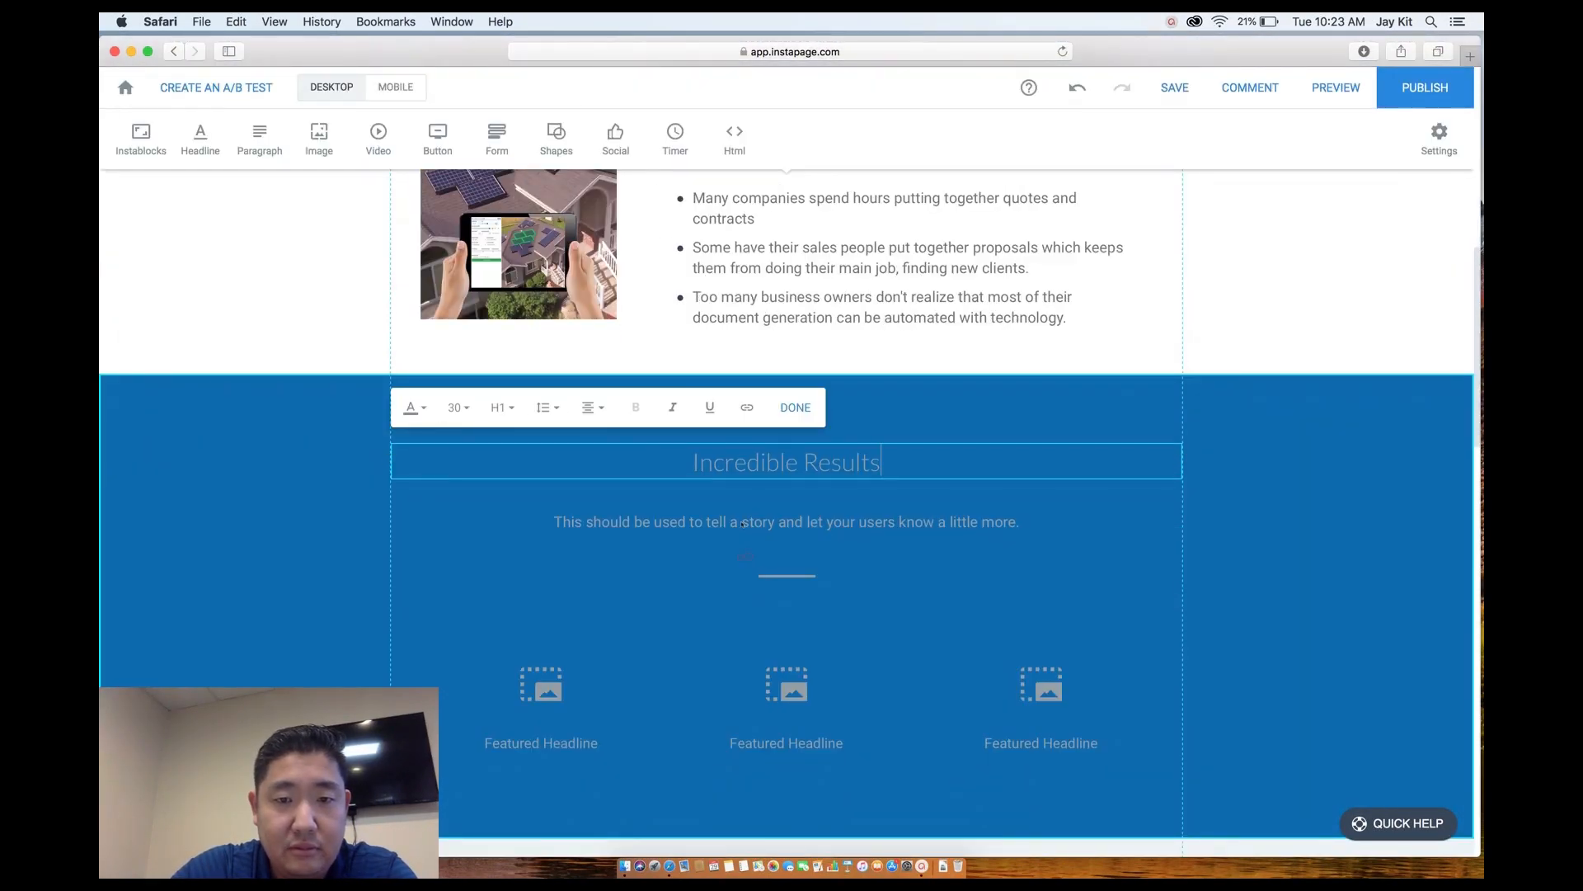
pyautogui.tripleClick(731, 464)
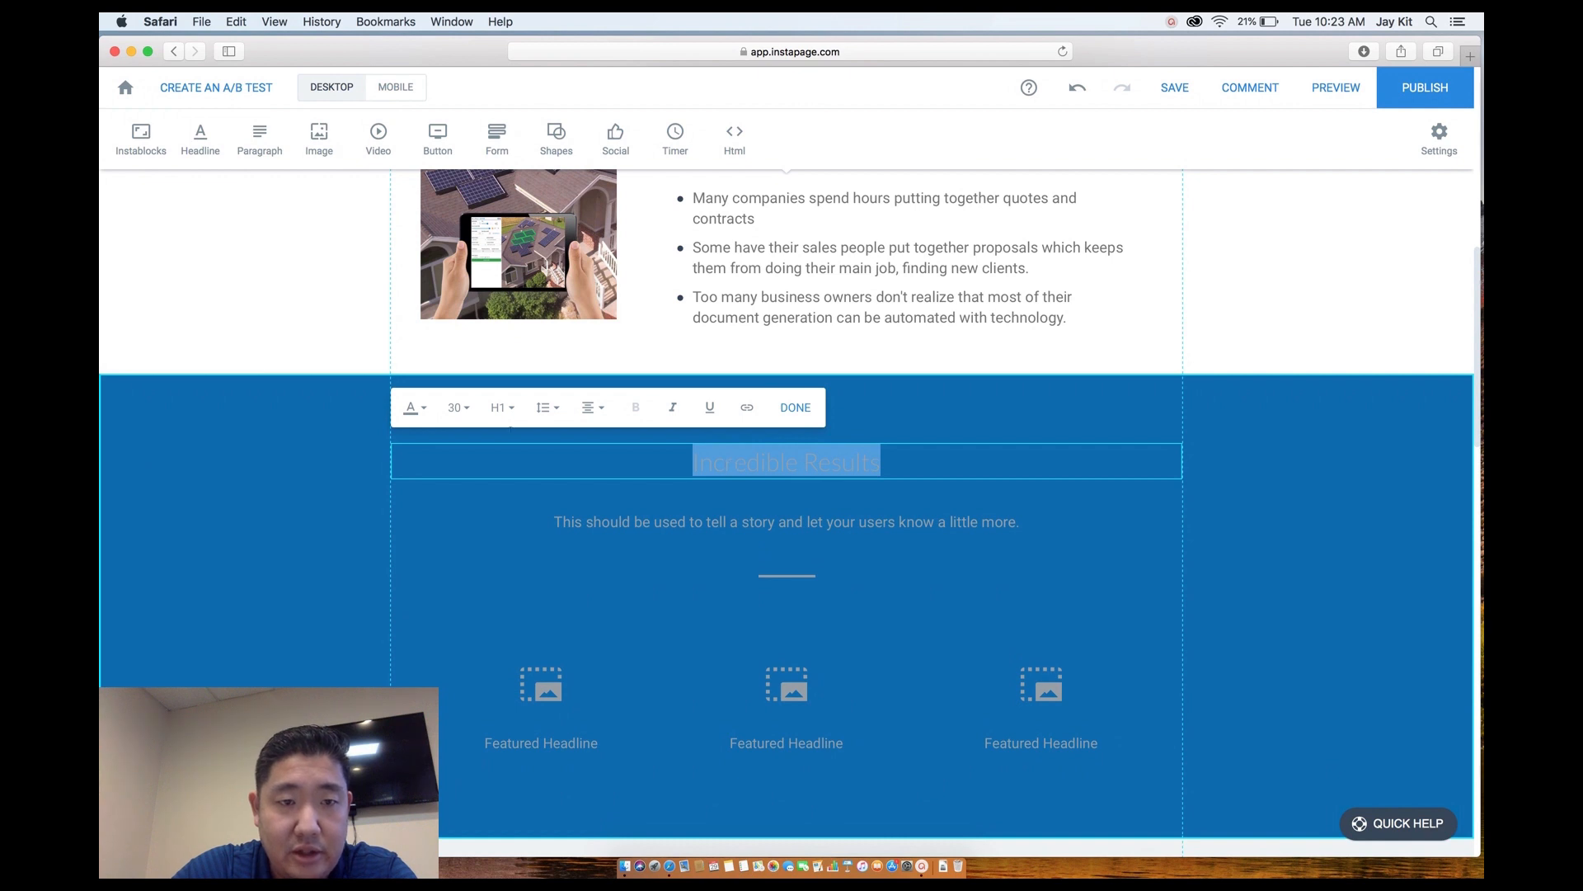
pyautogui.click(413, 407)
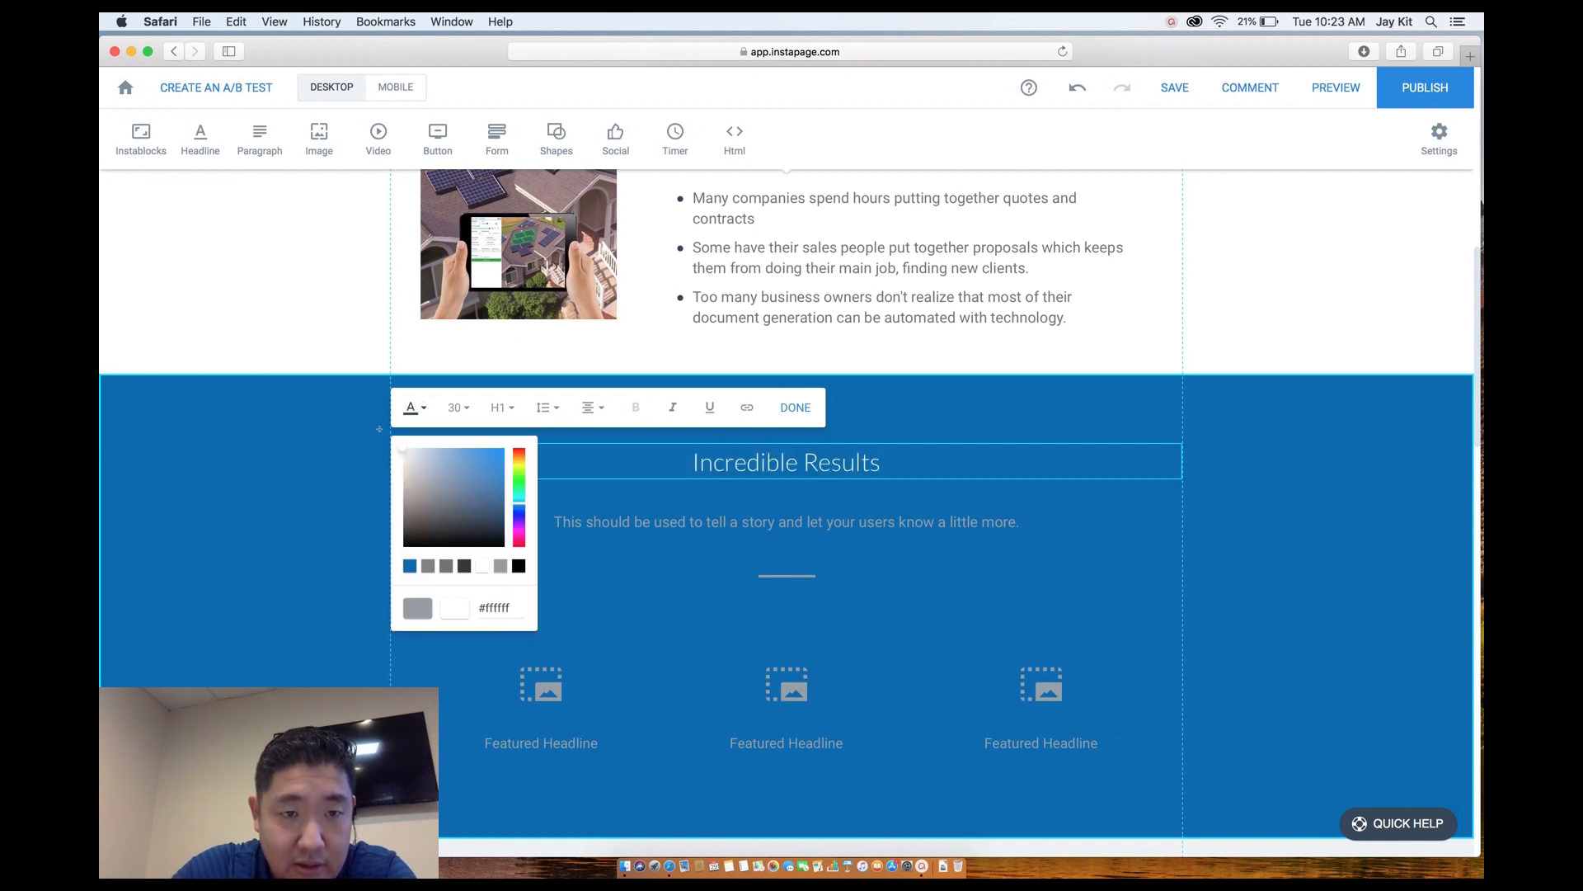
pyautogui.click(413, 408)
pyautogui.click(459, 408)
pyautogui.scroll(-5, 462, 494)
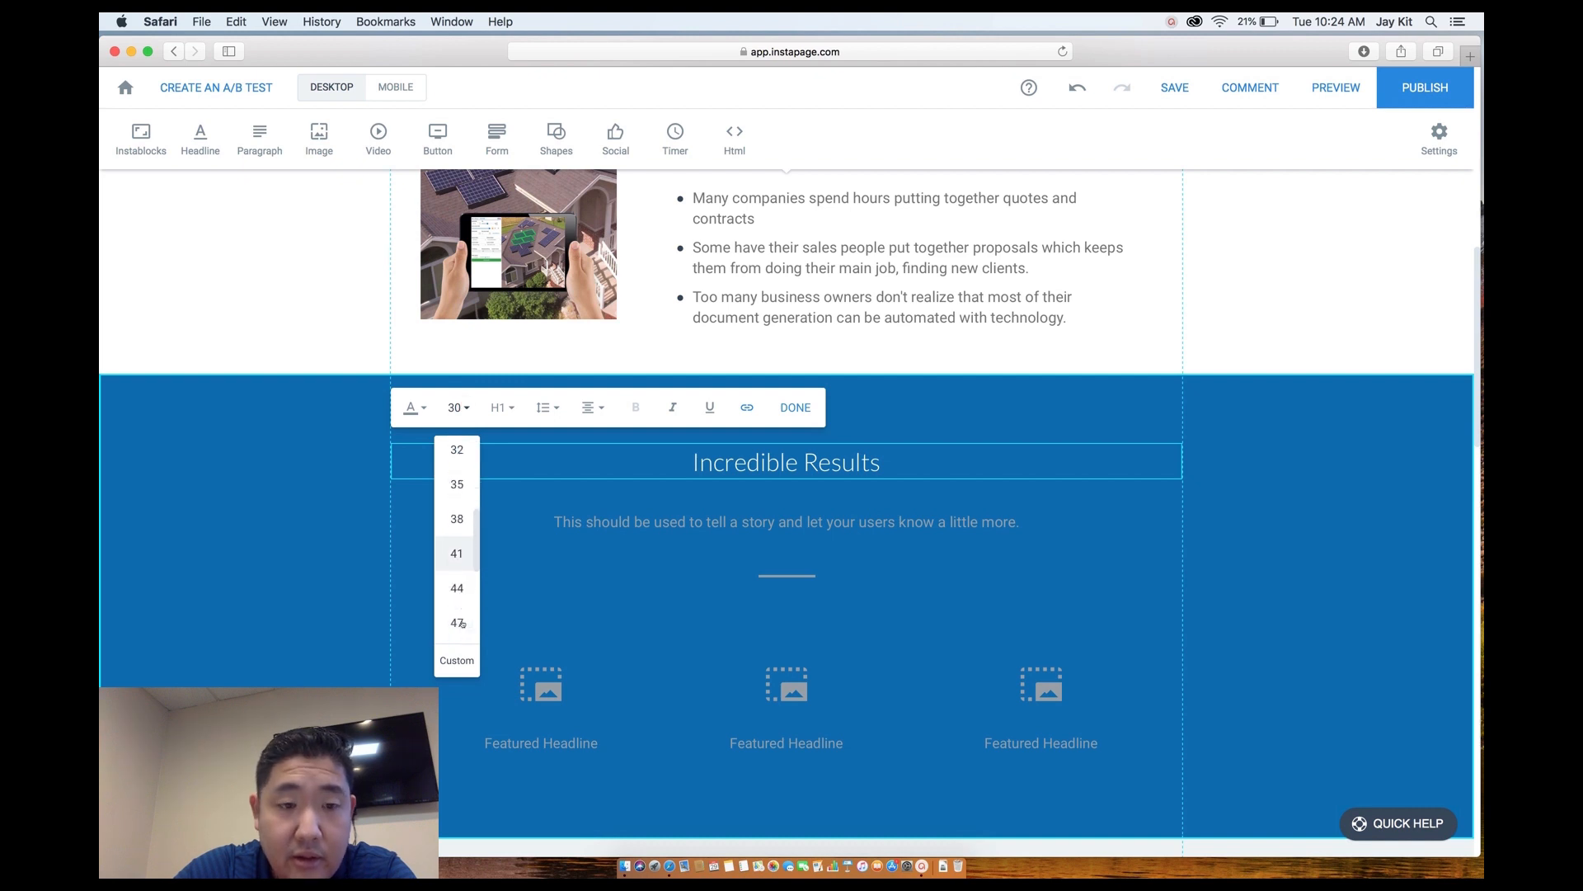
pyautogui.click(456, 589)
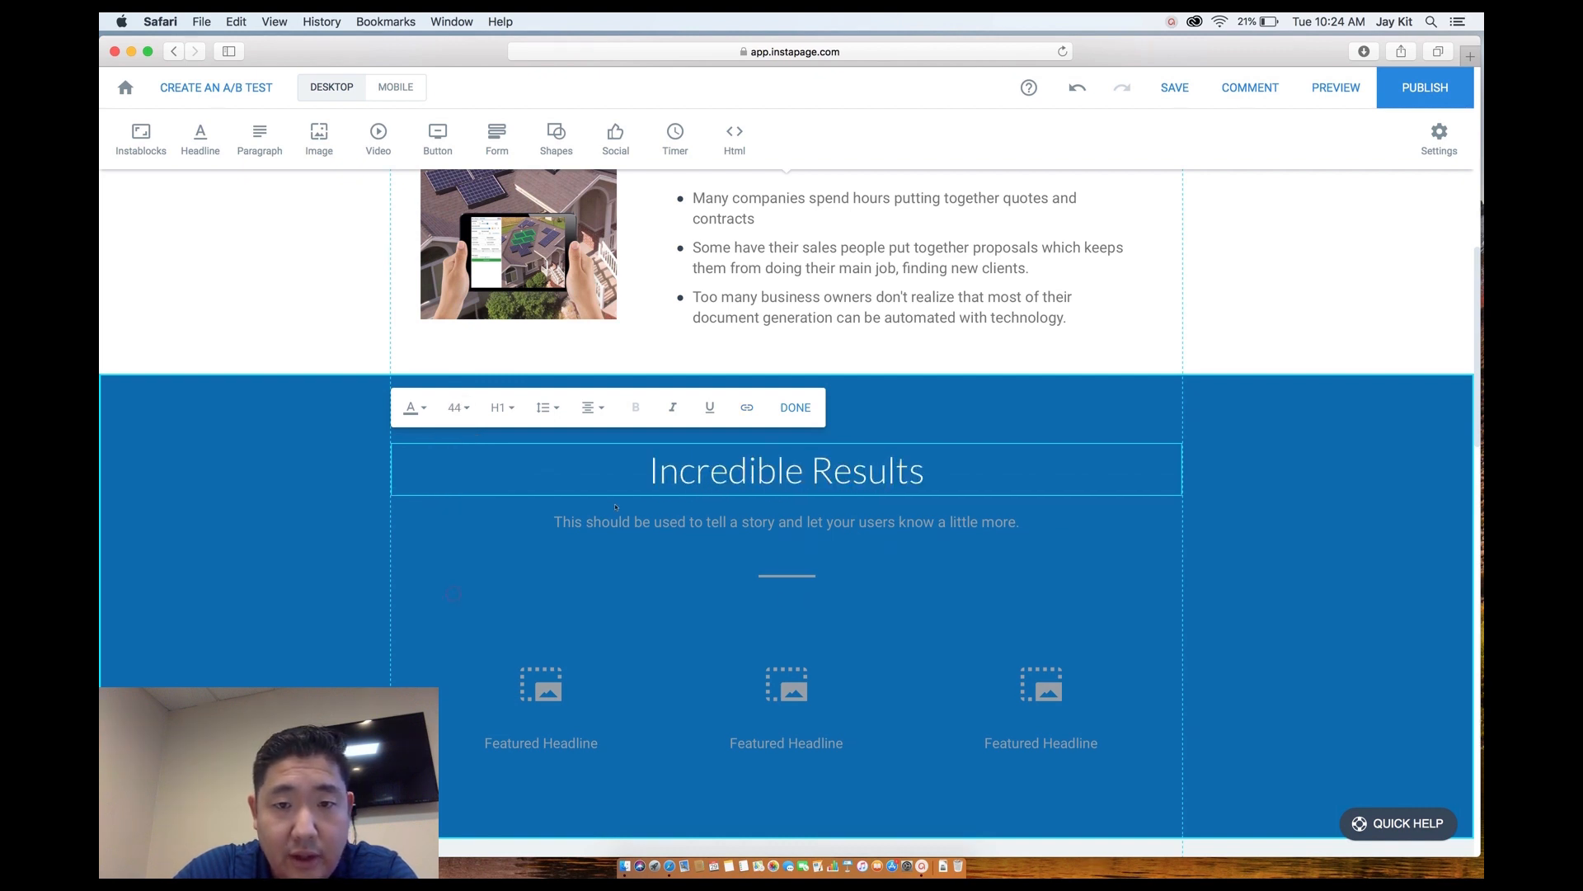
# Replace the subtitle with 'Imagine a 50-90% decrease in the time it takes to complete your sales process…'.
pyautogui.click(792, 523)
pyautogui.doubleClick(792, 523)
pyautogui.tripleClick(792, 523)
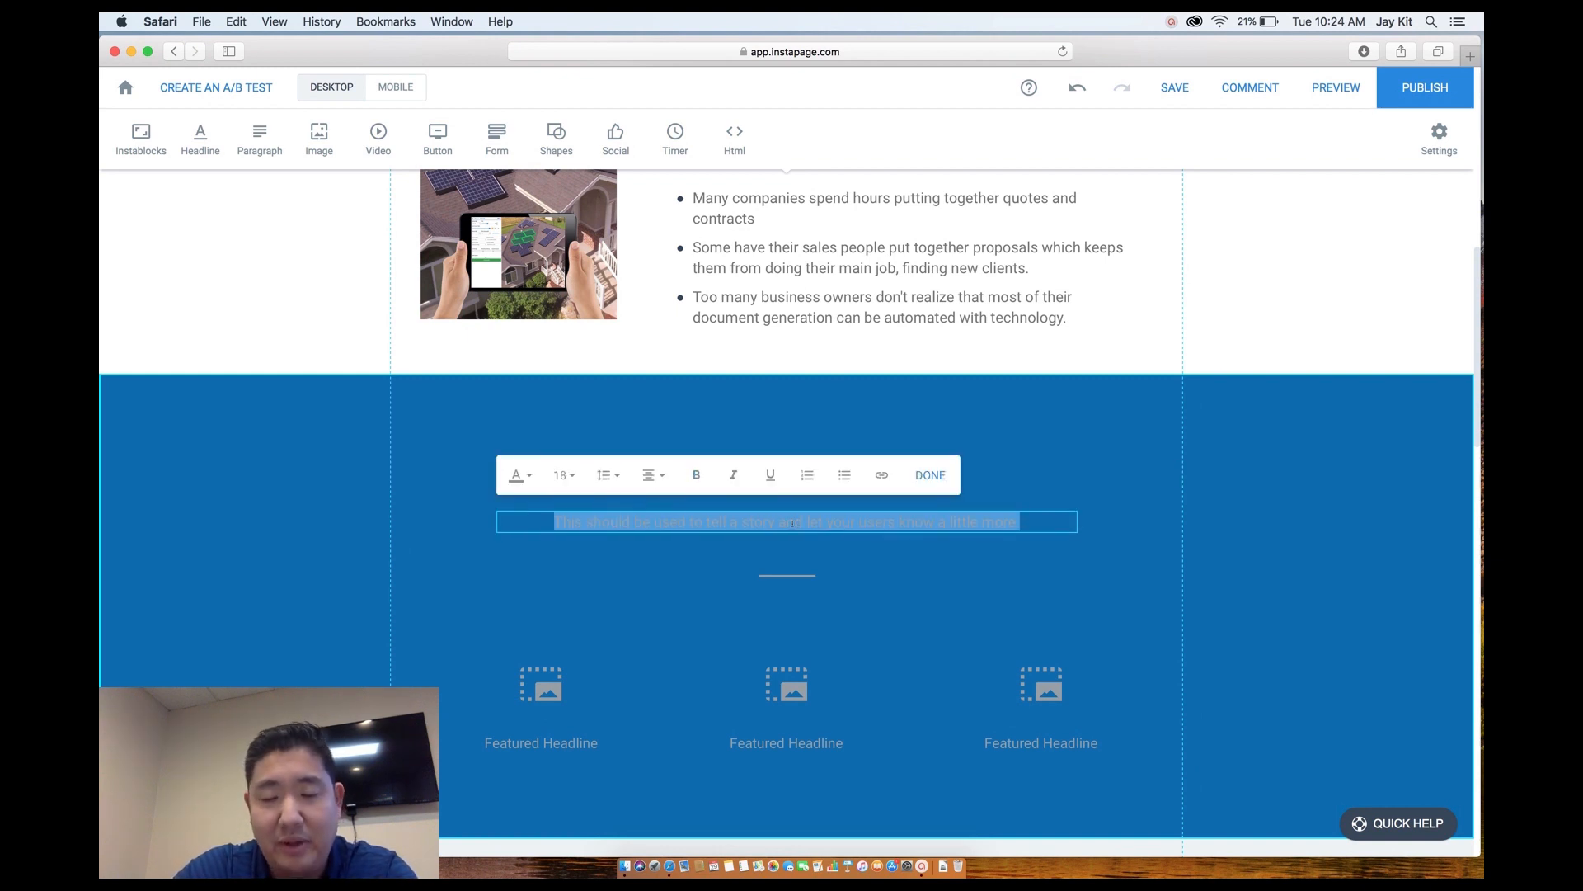
pyautogui.write('Imagine')
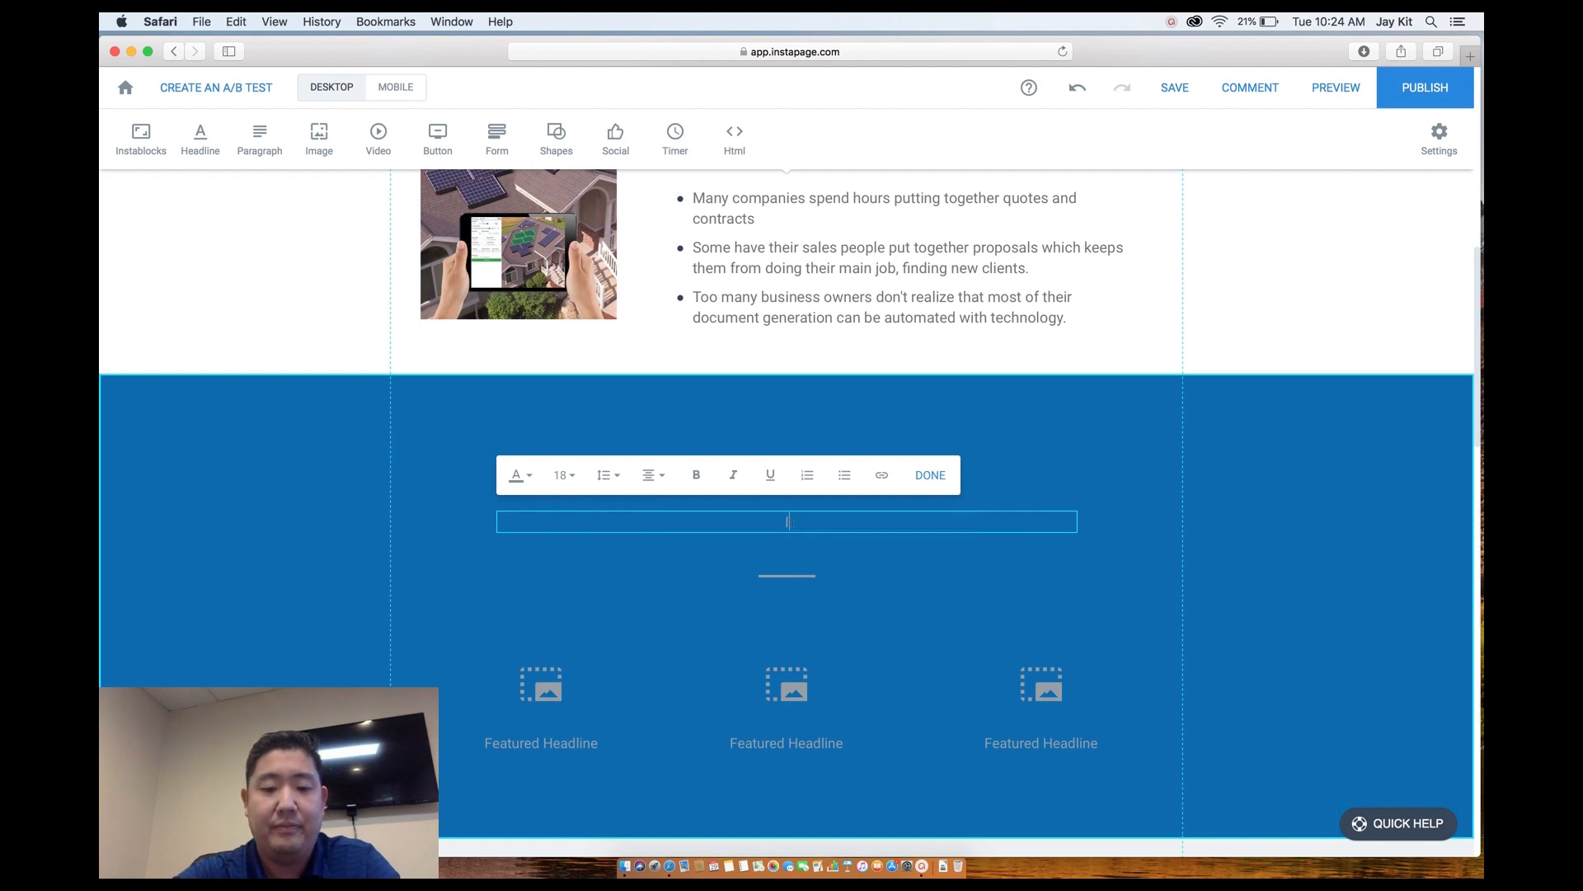
pyautogui.write(' a 50-')
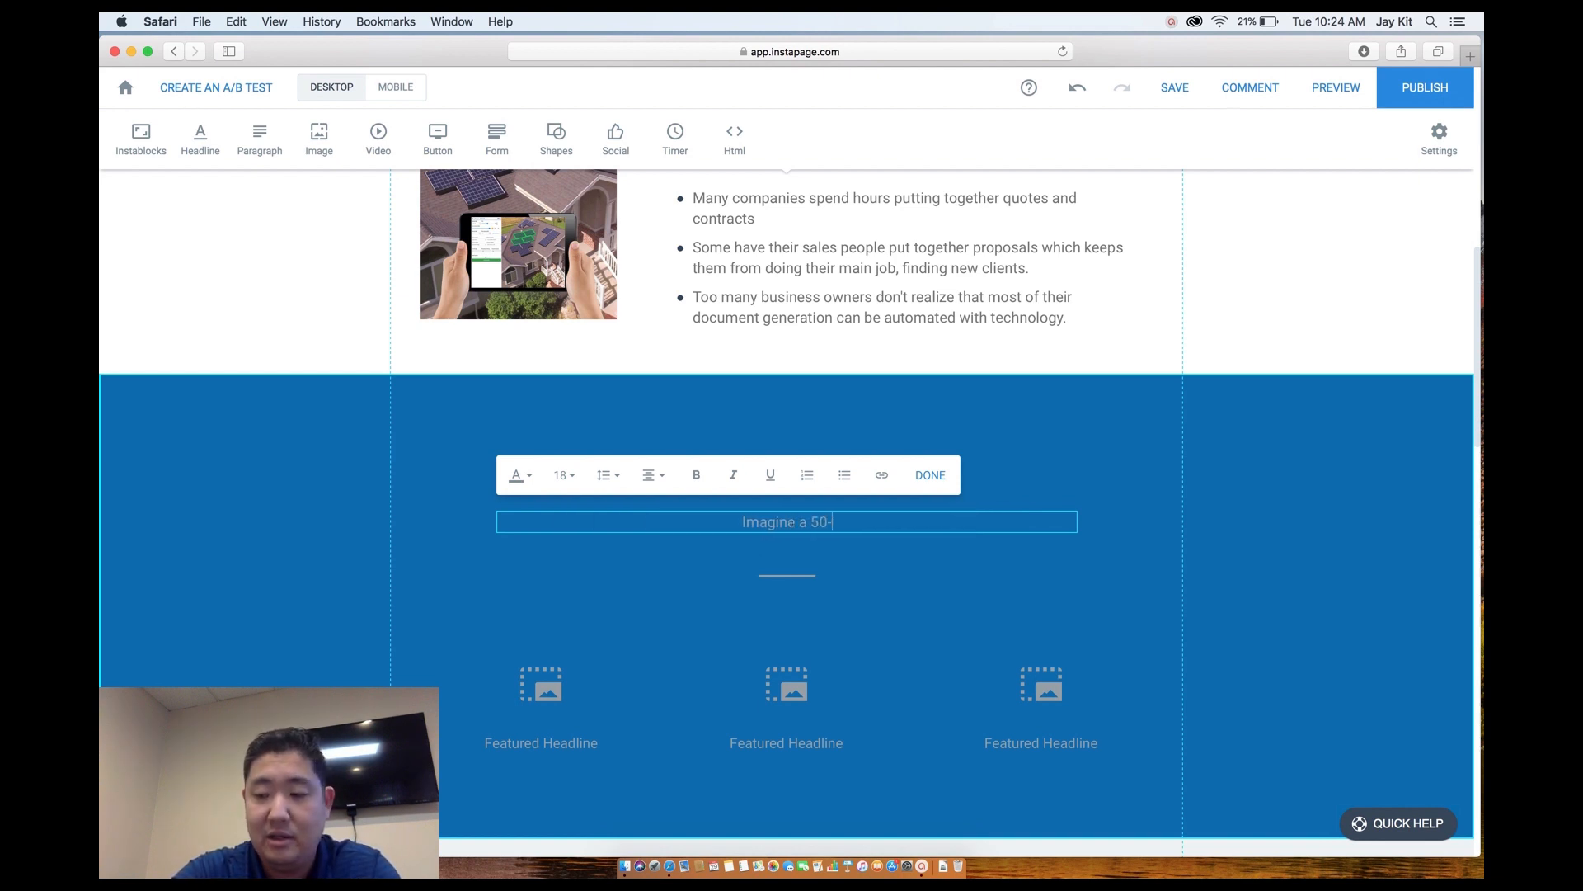
pyautogui.write('90%')
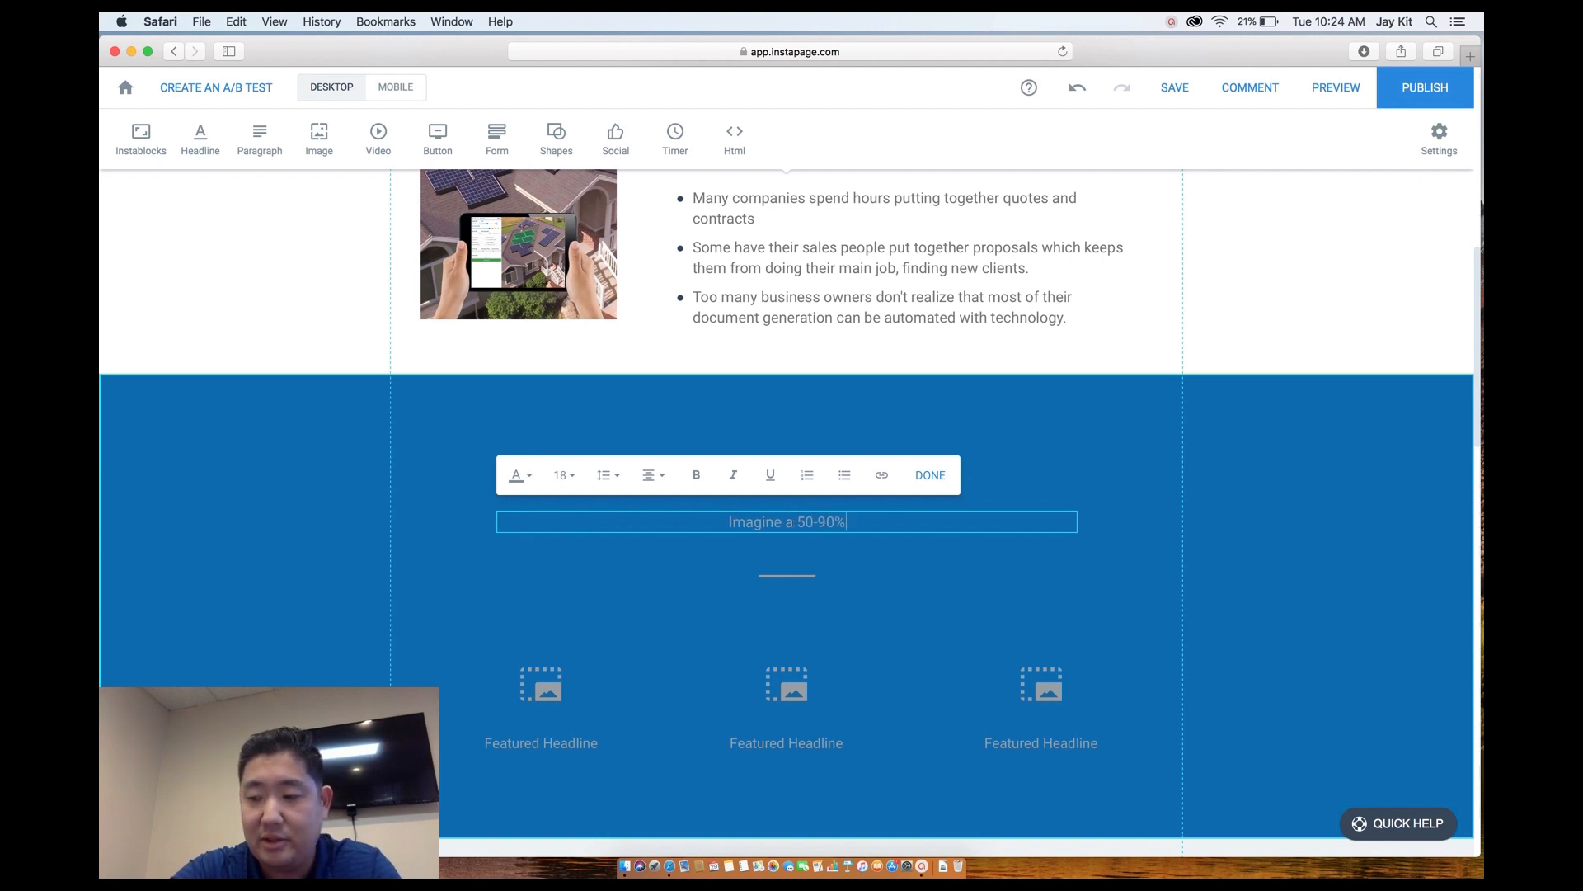
pyautogui.write(' decr')
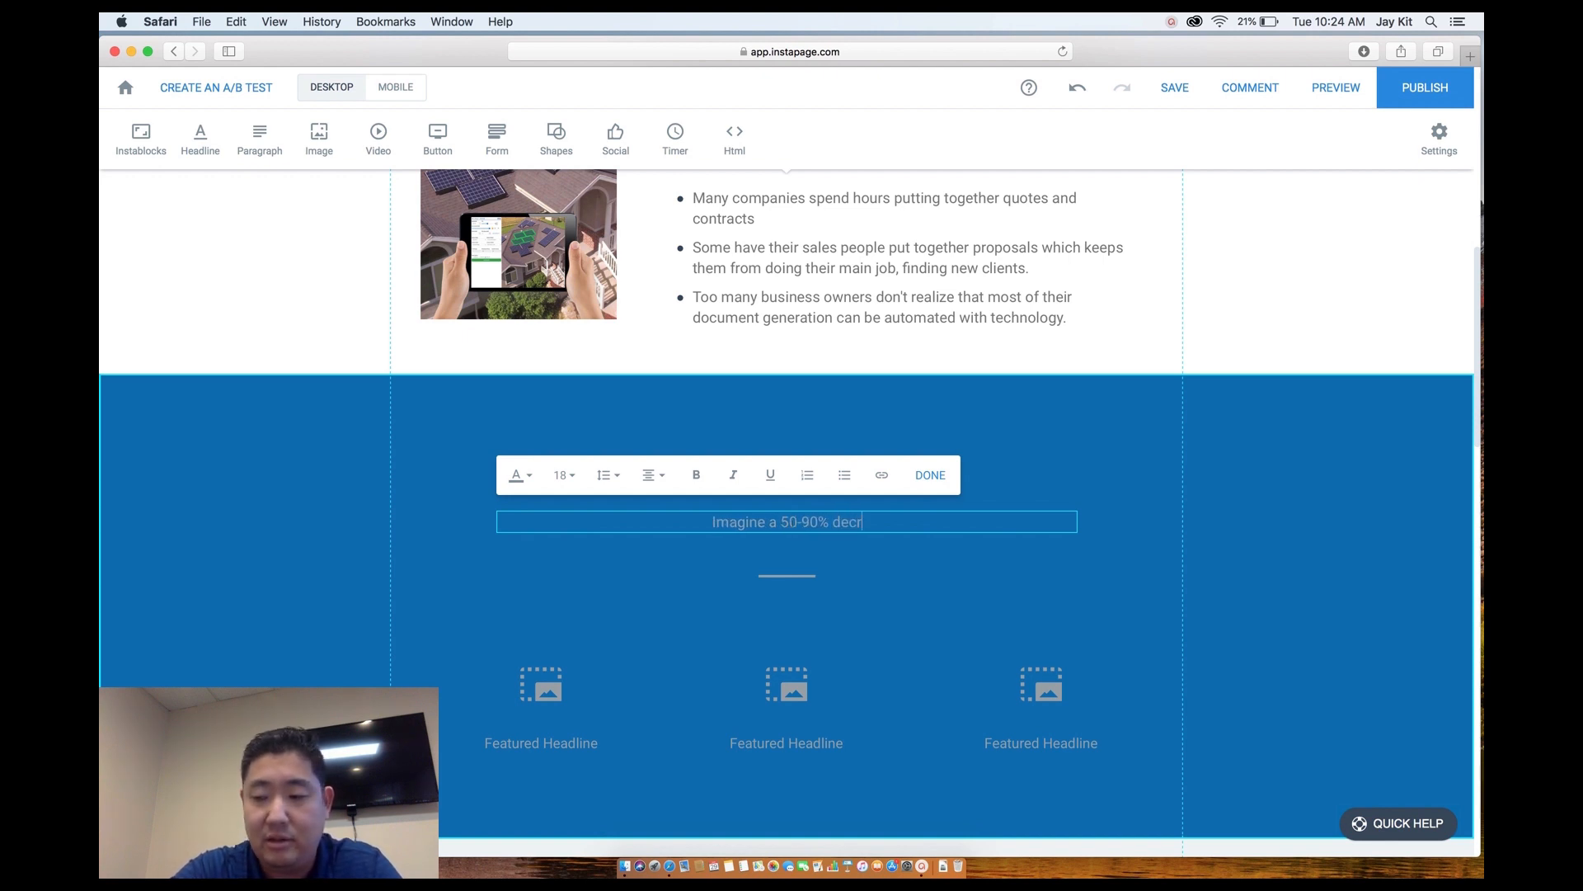
pyautogui.write('ease in ')
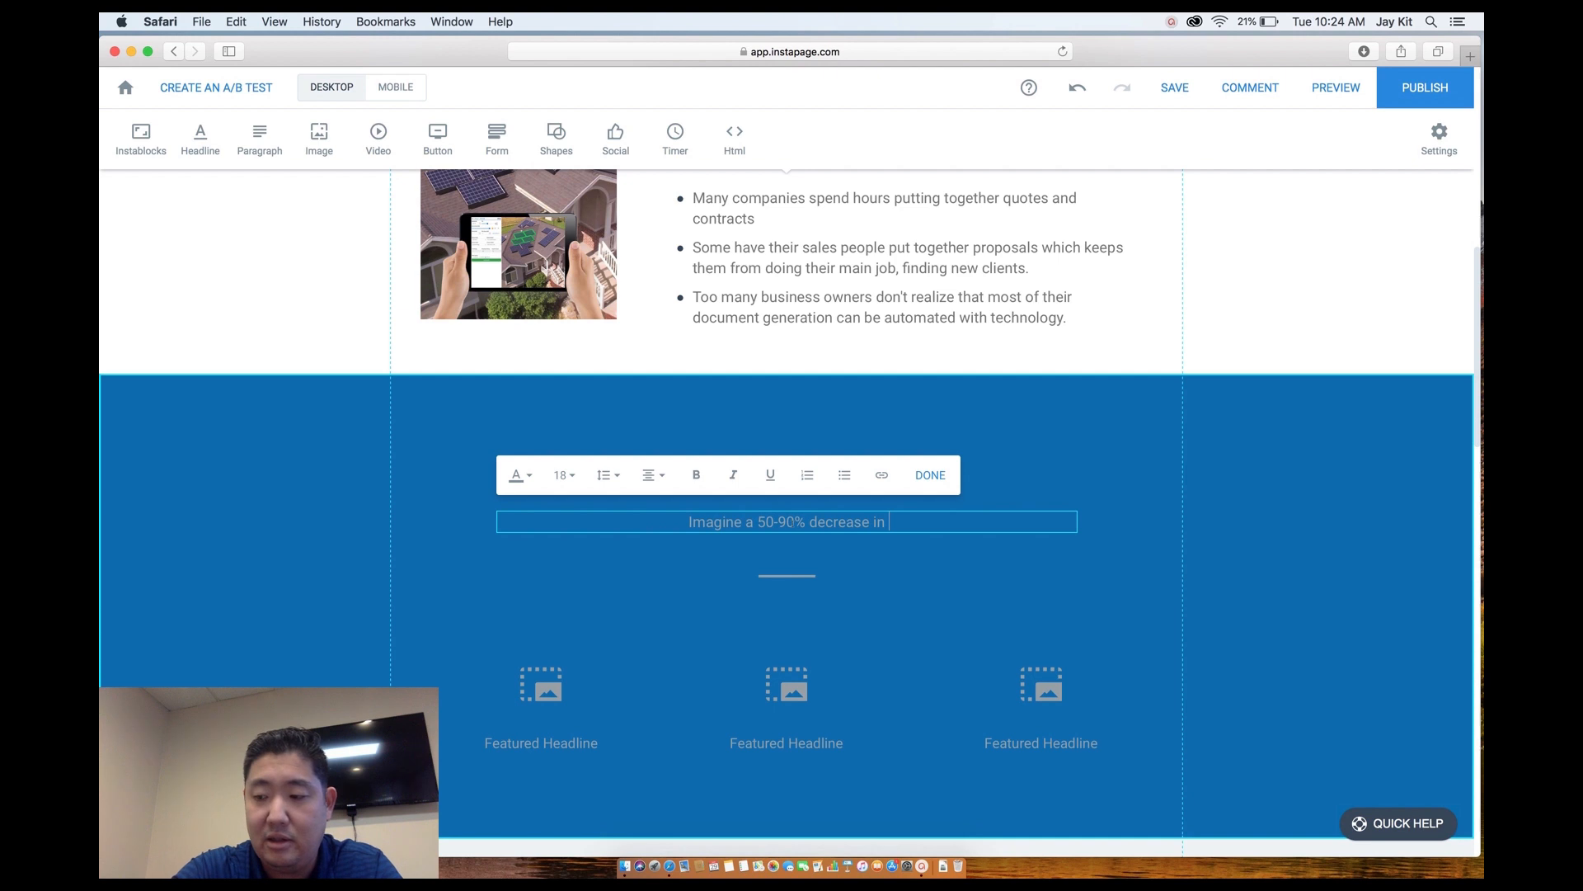
pyautogui.write('the time it')
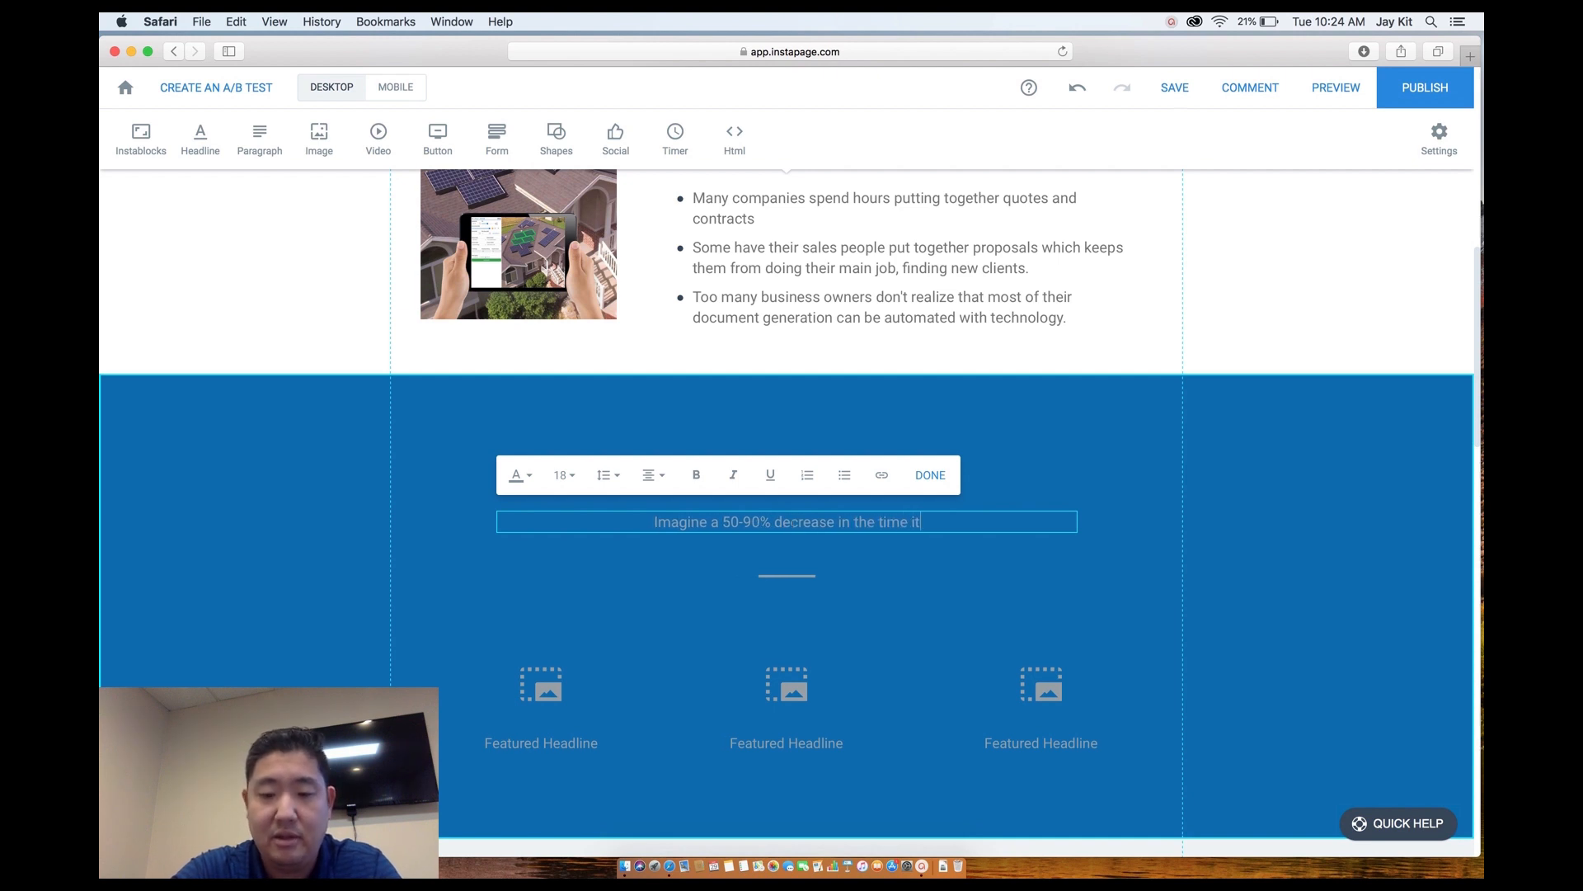
pyautogui.write(' takes to co')
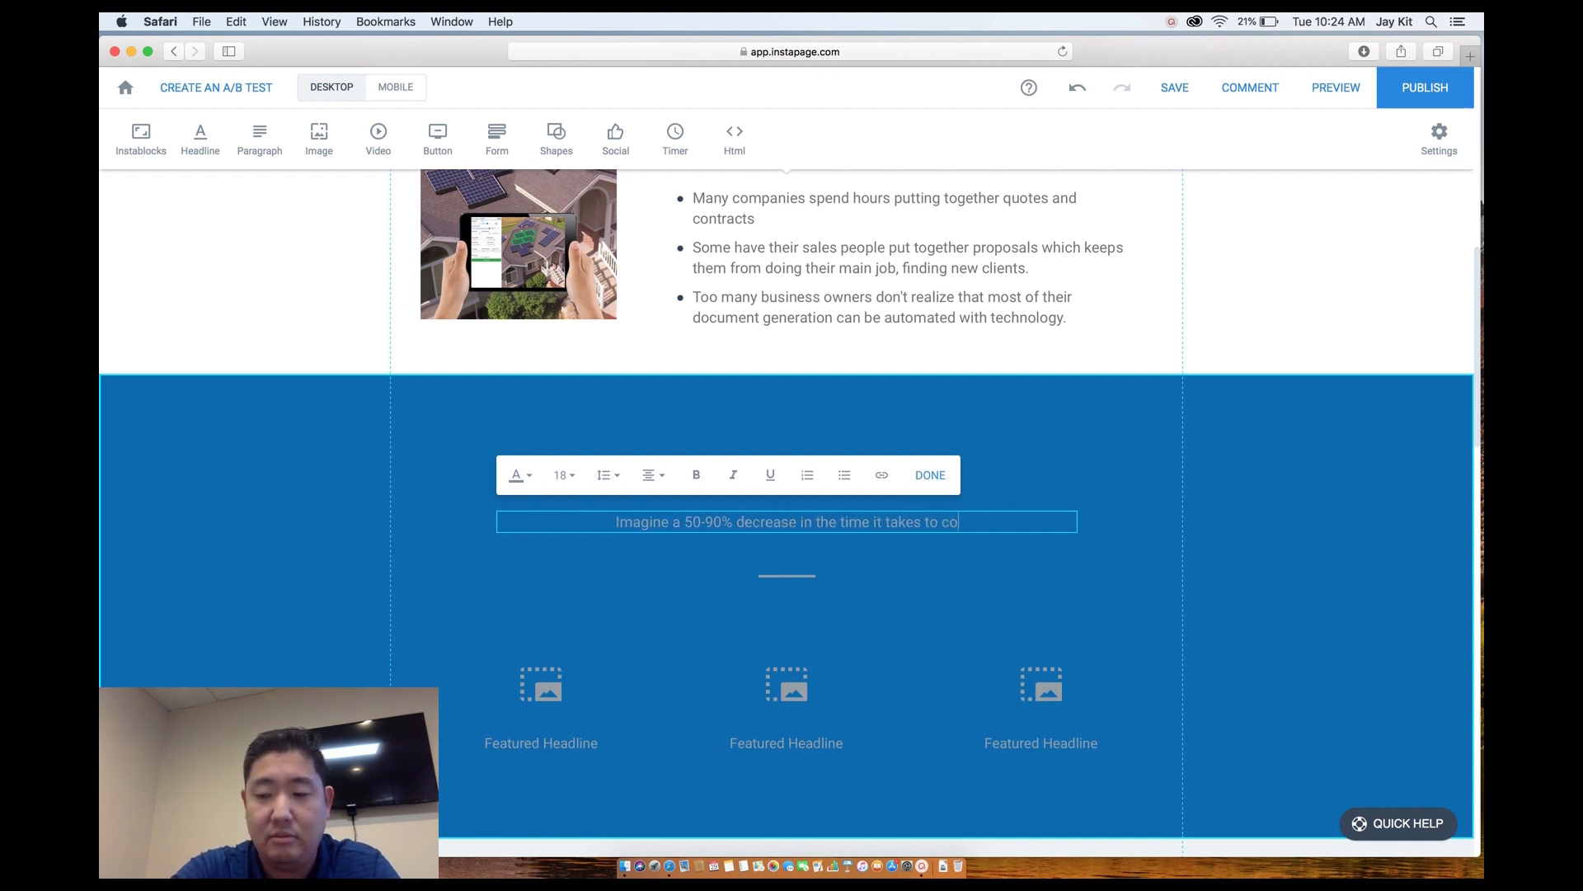
pyautogui.write('mplete your ')
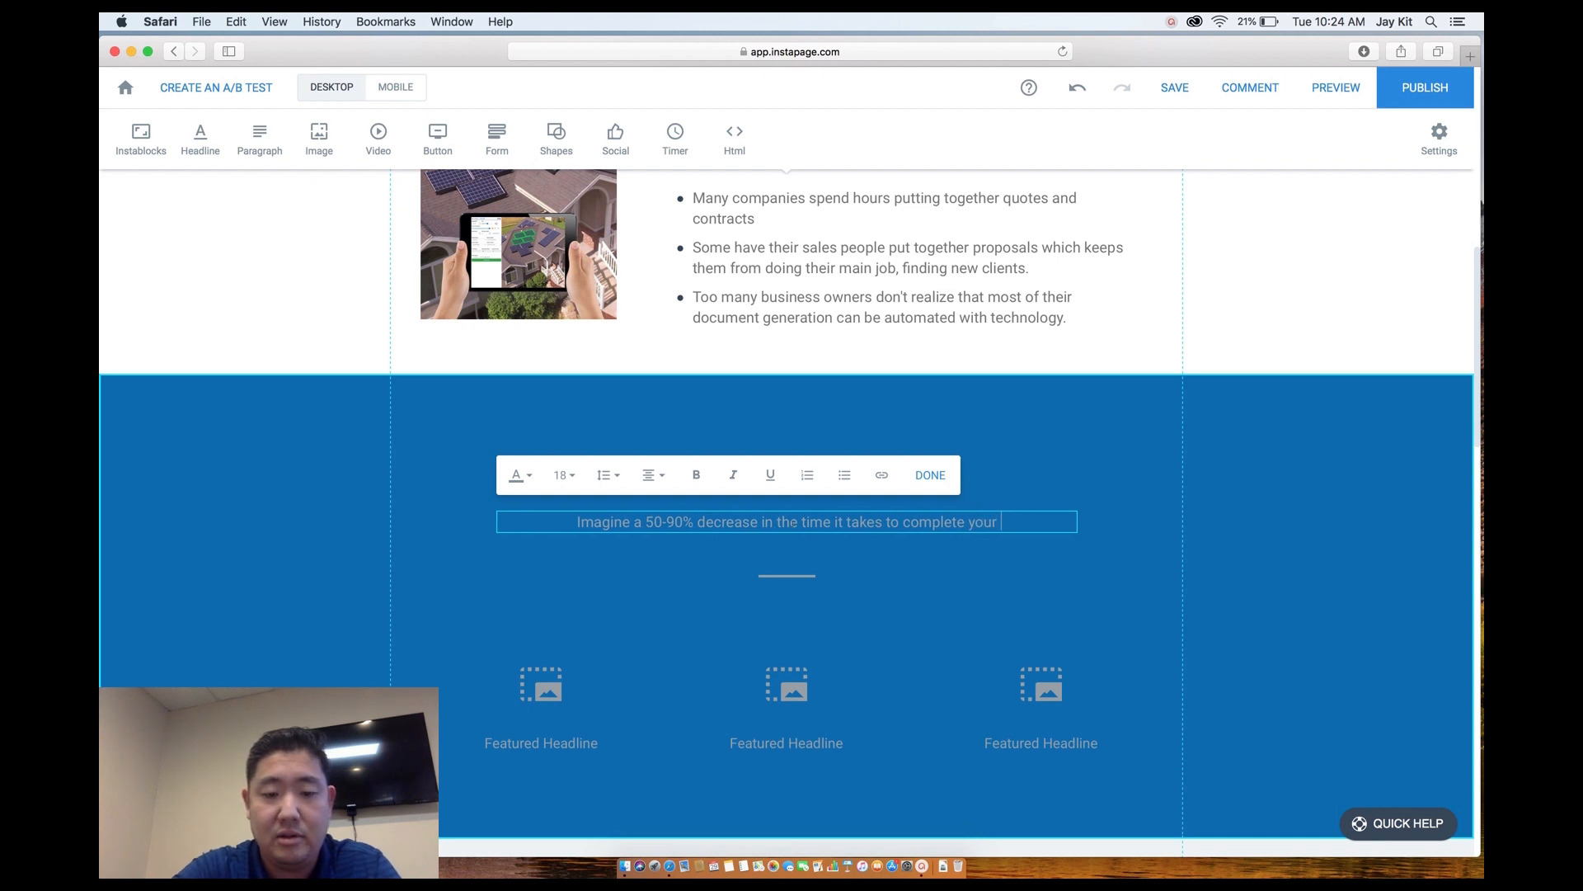
pyautogui.write('sales proces')
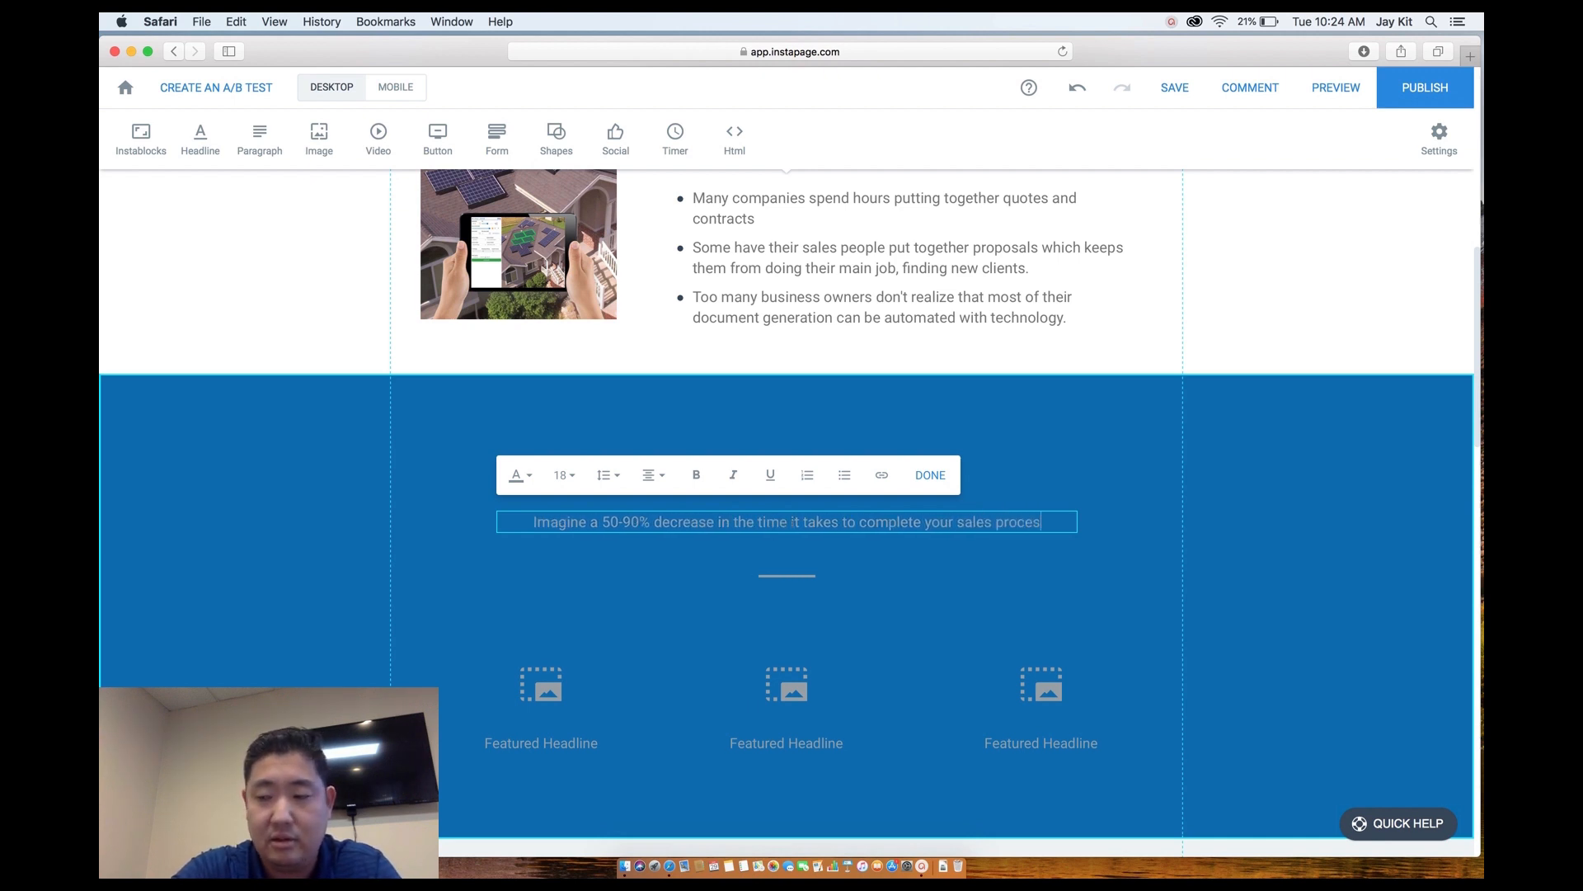
pyautogui.write('s. This means the ability to make more sales, happier employees, butter customer support')
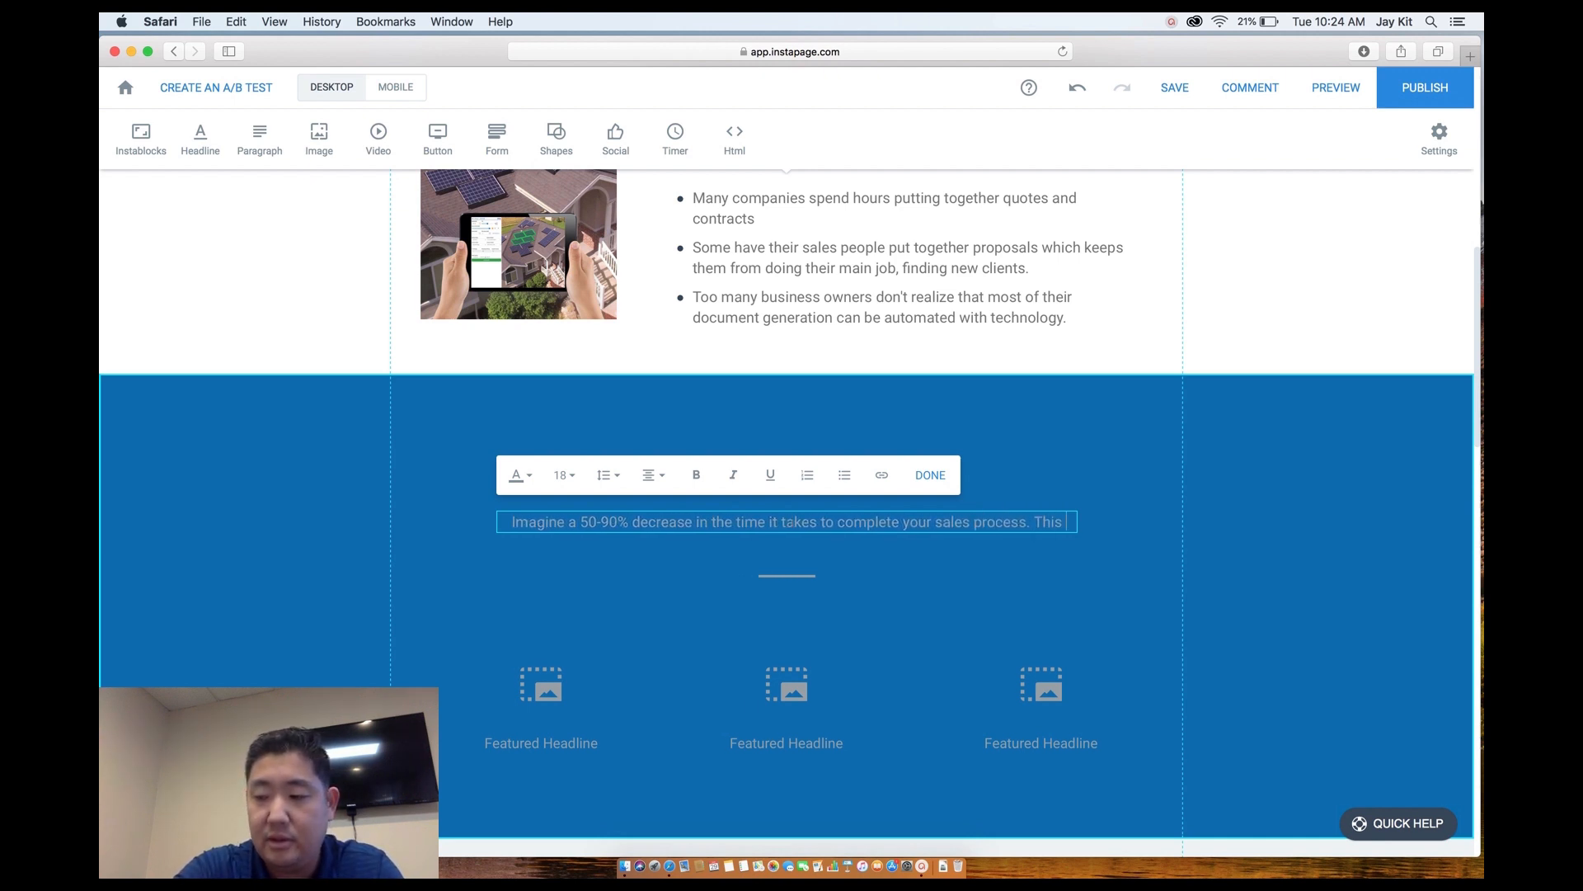
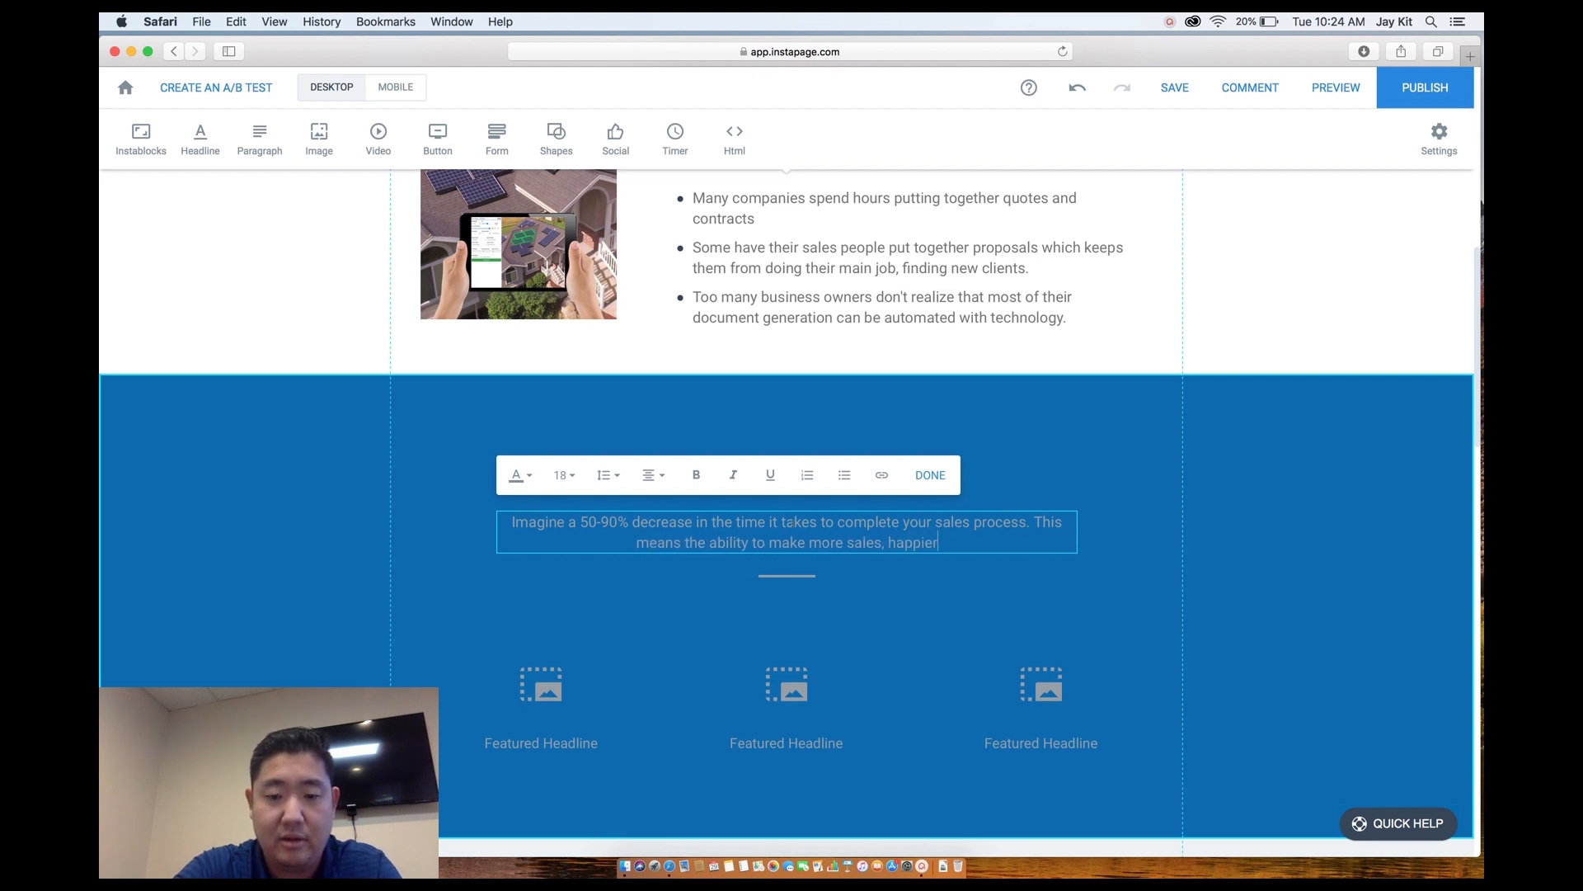
# Type 's, butter customer support', then replace 'support' with 'satisfaction, and increased revenue.'.
pyautogui.write('s')
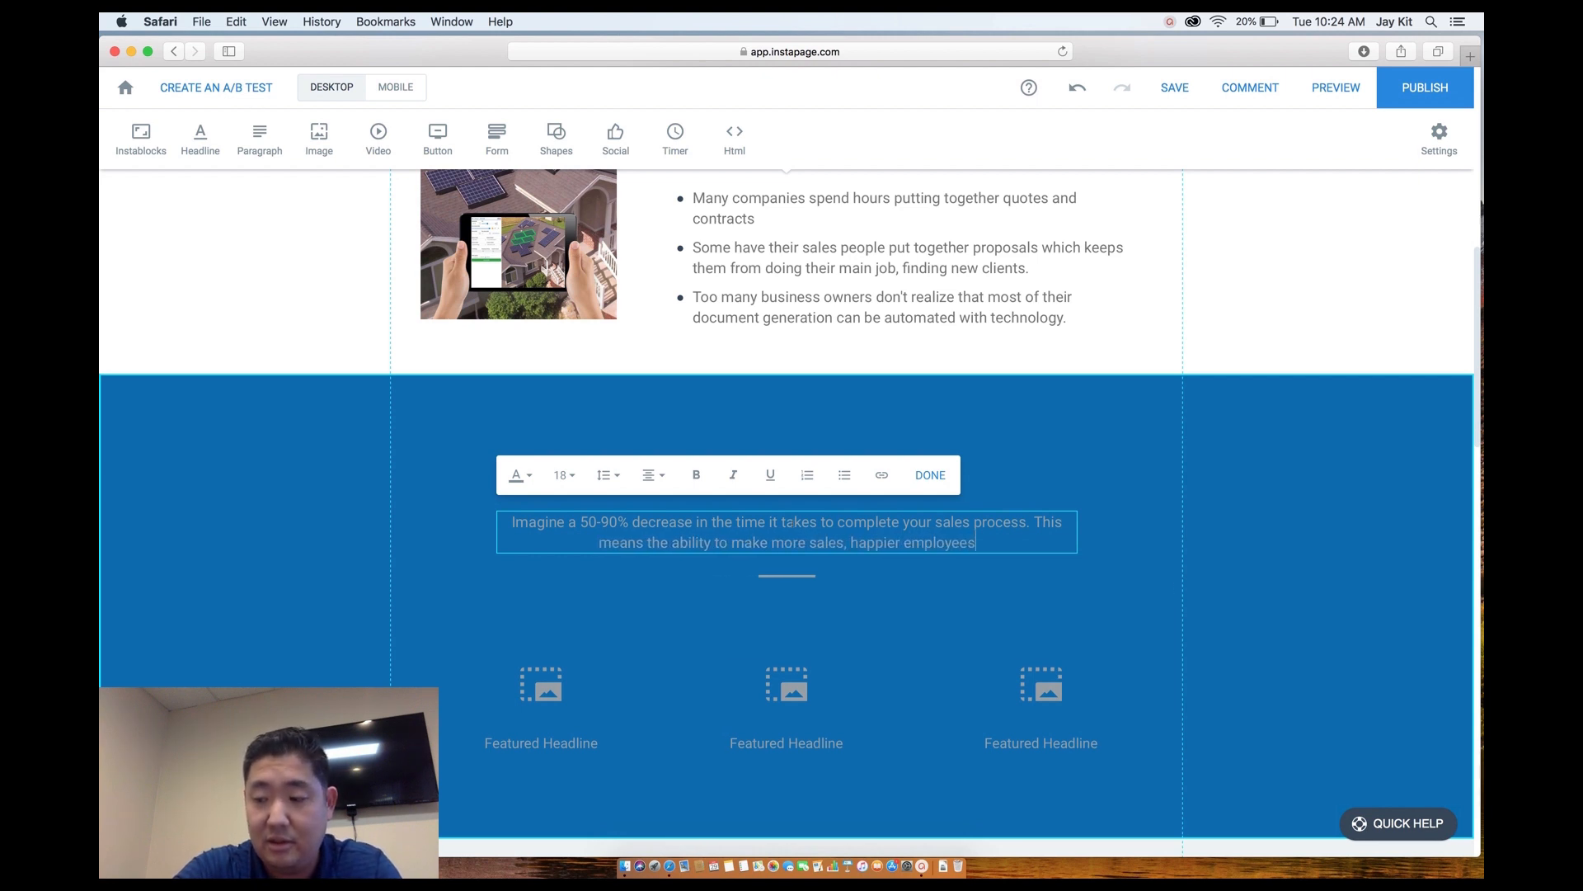
pyautogui.write(', bu')
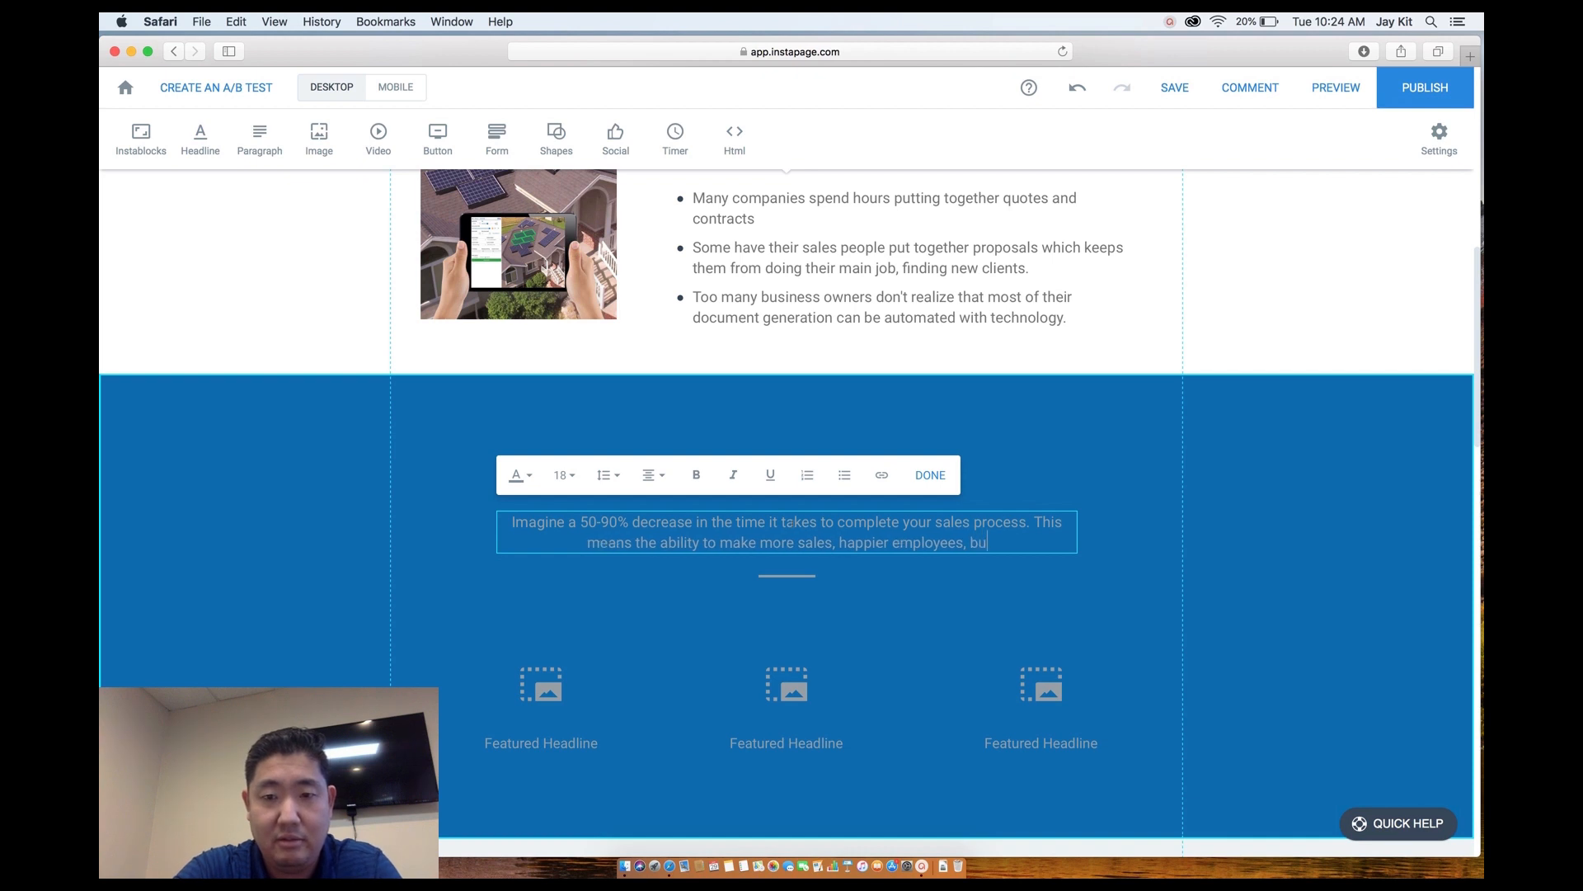
pyautogui.write('tter custo')
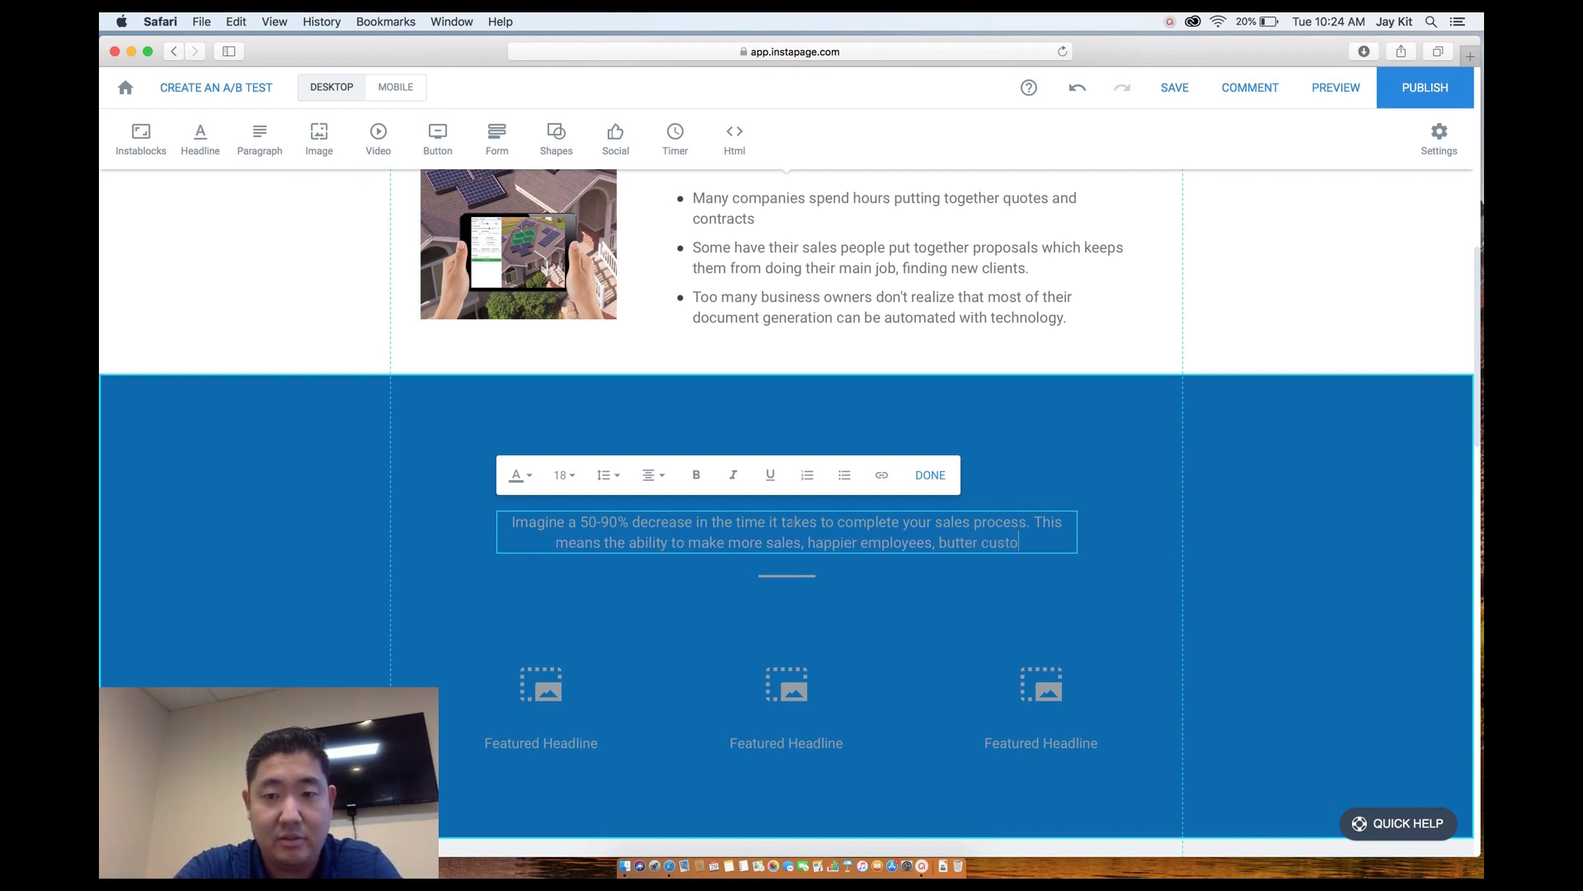
pyautogui.write('mer support')
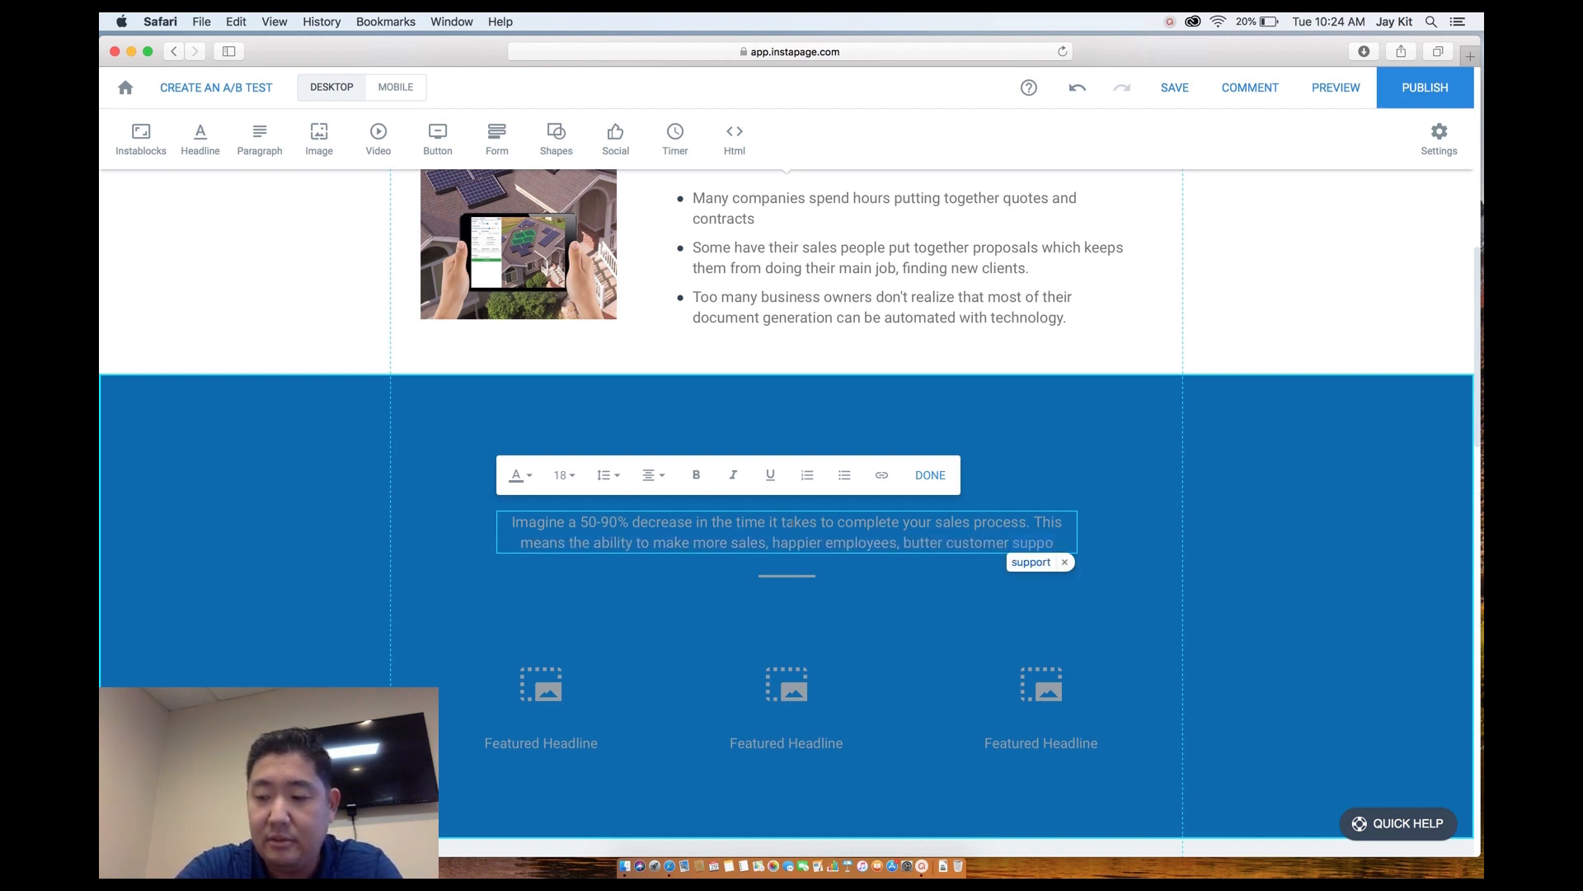
pyautogui.press('BackSpace')
pyautogui.press('BackSpace')
pyautogui.press('BackSpace')
pyautogui.press('BackSpace')
pyautogui.press('BackSpace')
pyautogui.press('BackSpace')
pyautogui.press('BackSpace')
pyautogui.press('BackSpace')
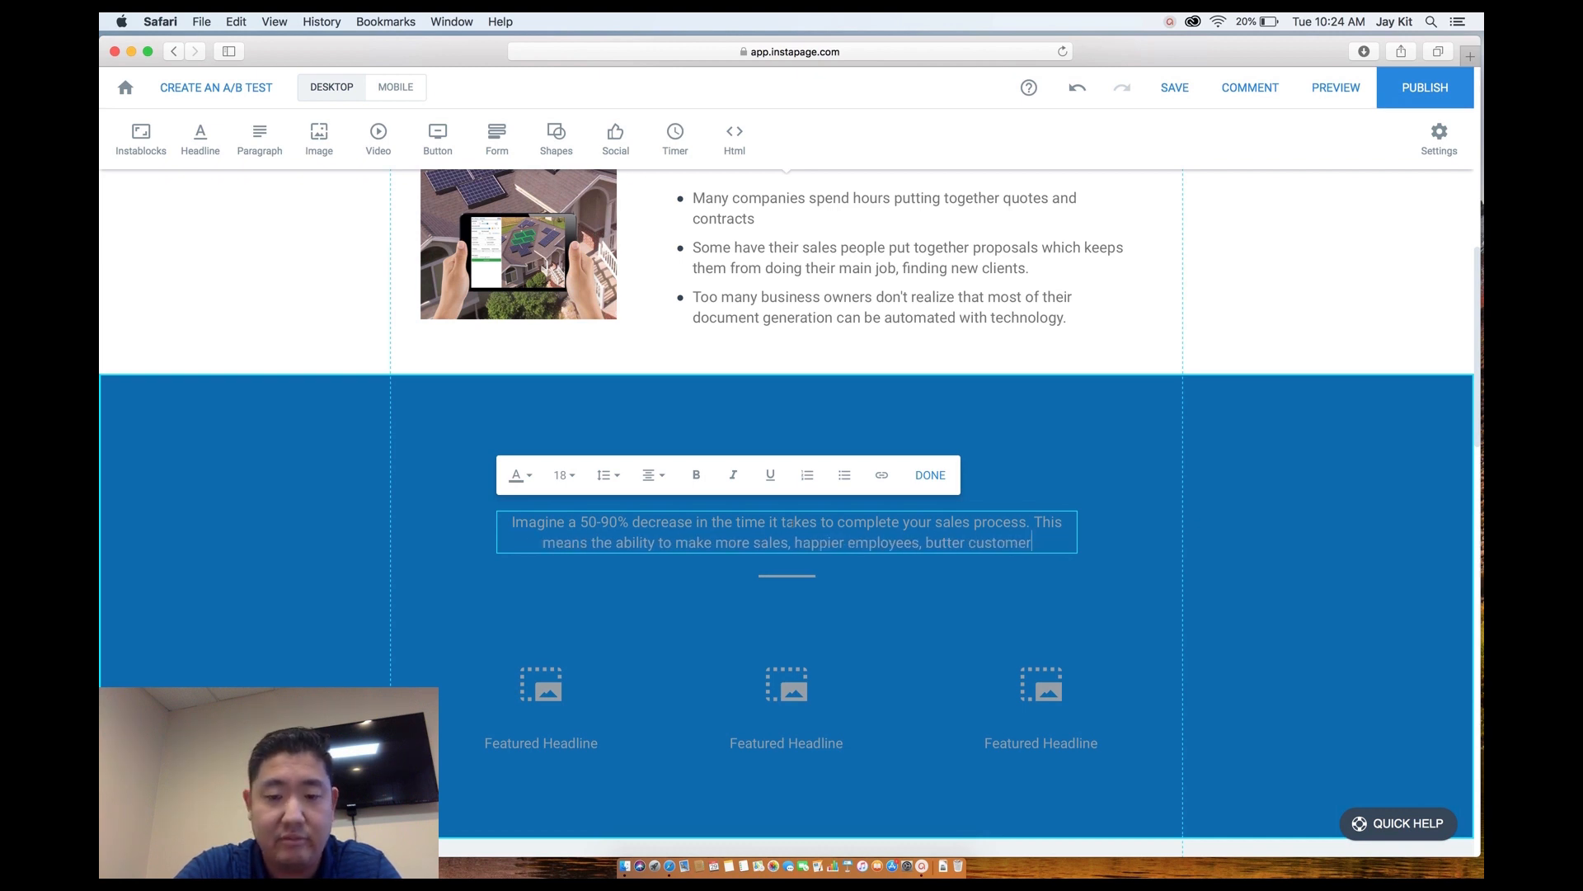
pyautogui.write('sat')
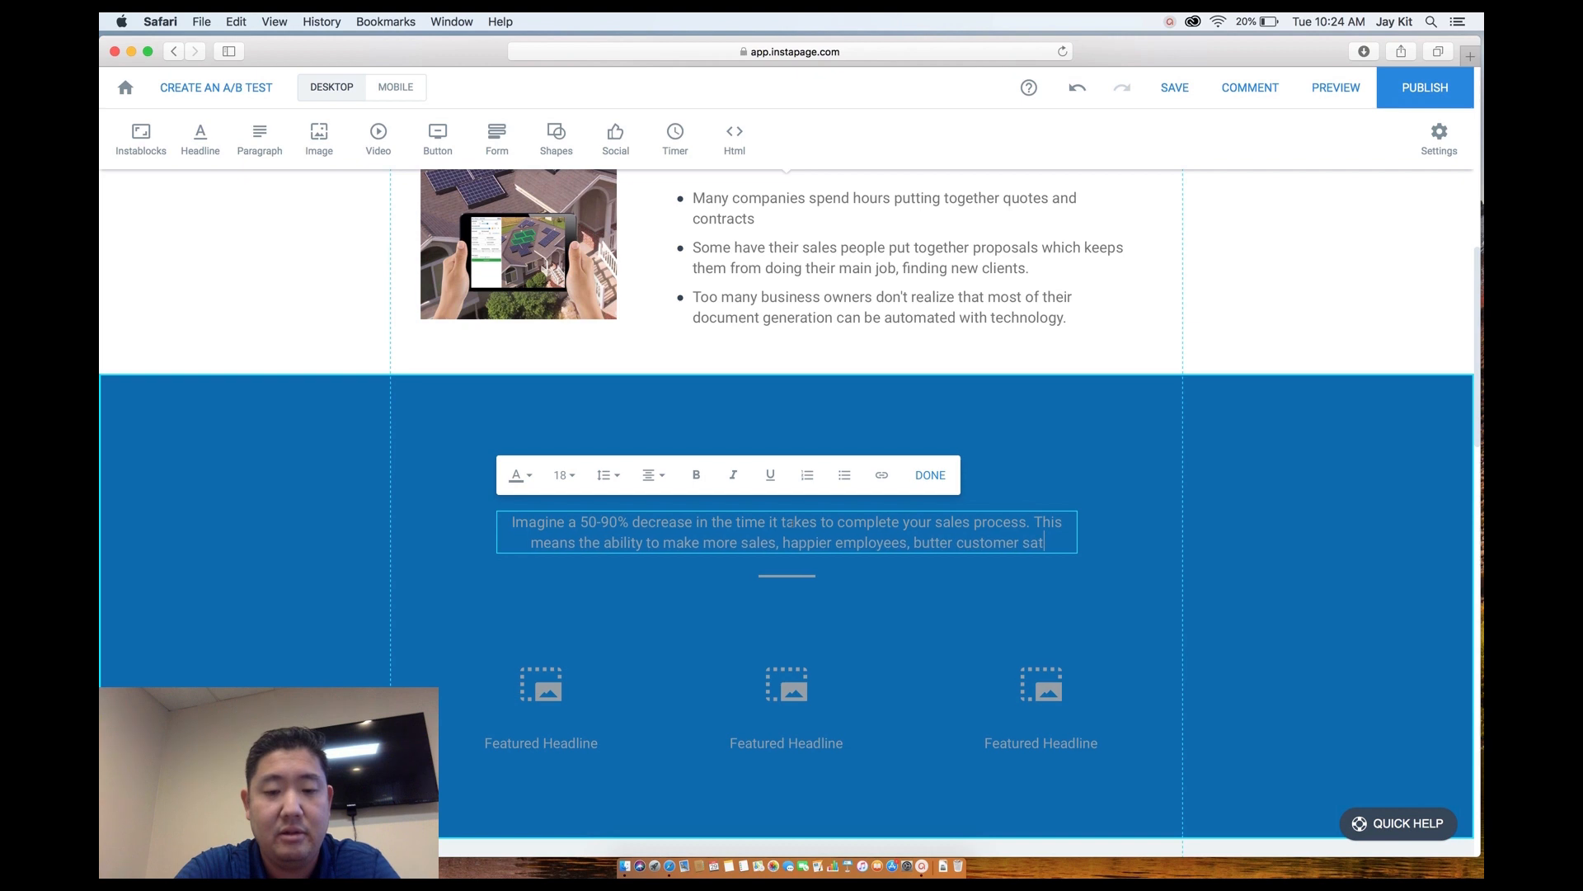
pyautogui.write('isfaction, an')
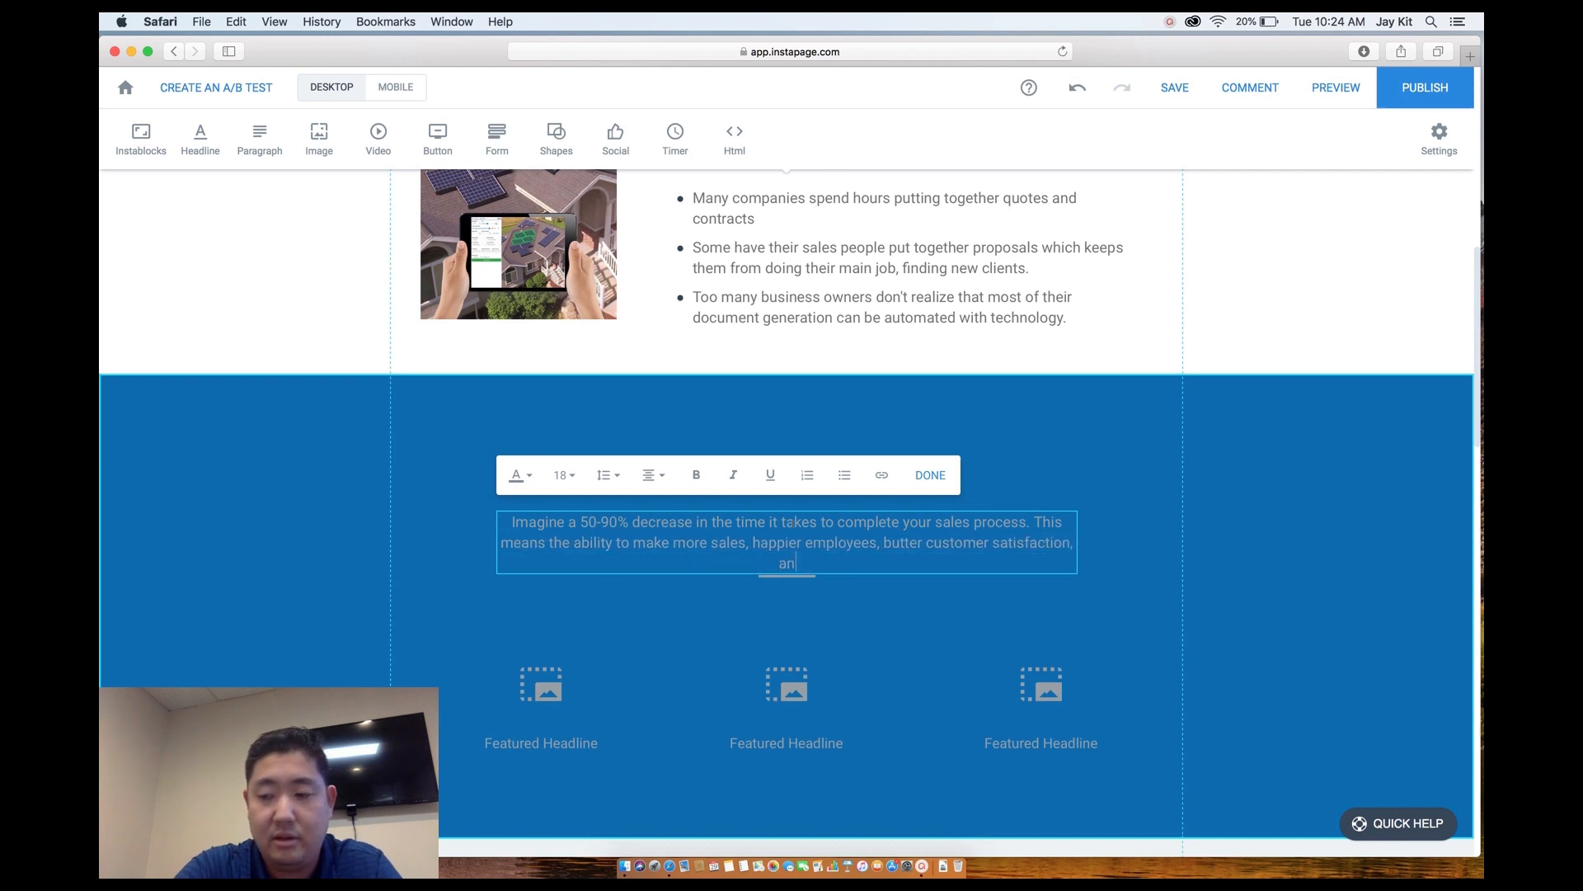
pyautogui.write('d in')
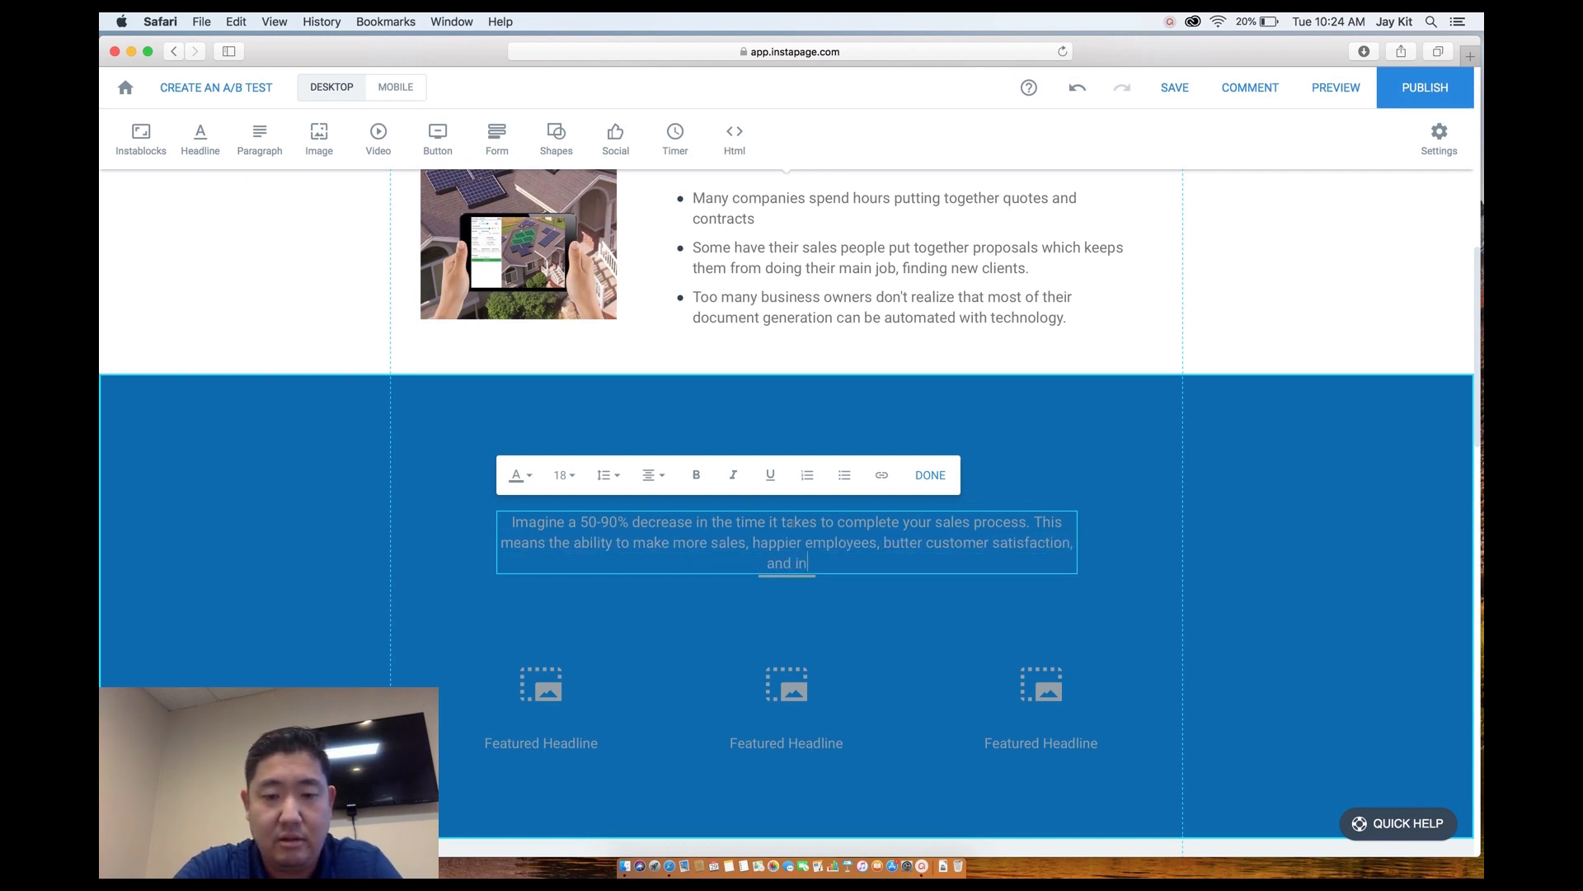
pyautogui.write('creased revenue.')
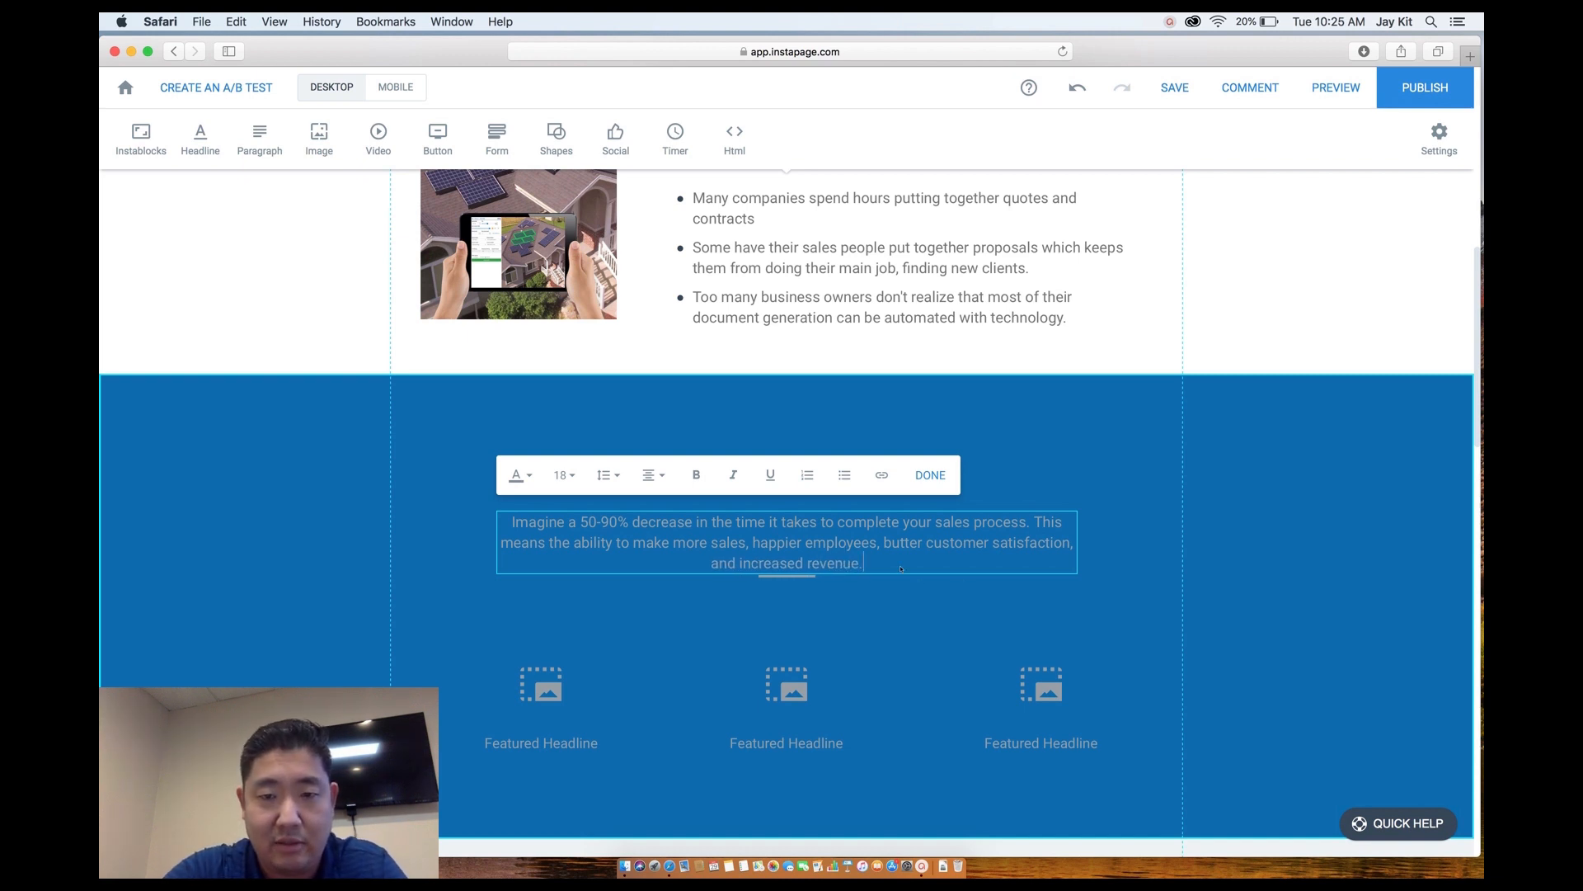
# Select all of the 'Imagine a 50-90%…' paragraph text and colour it white #ffffff.
pyautogui.click(896, 605)
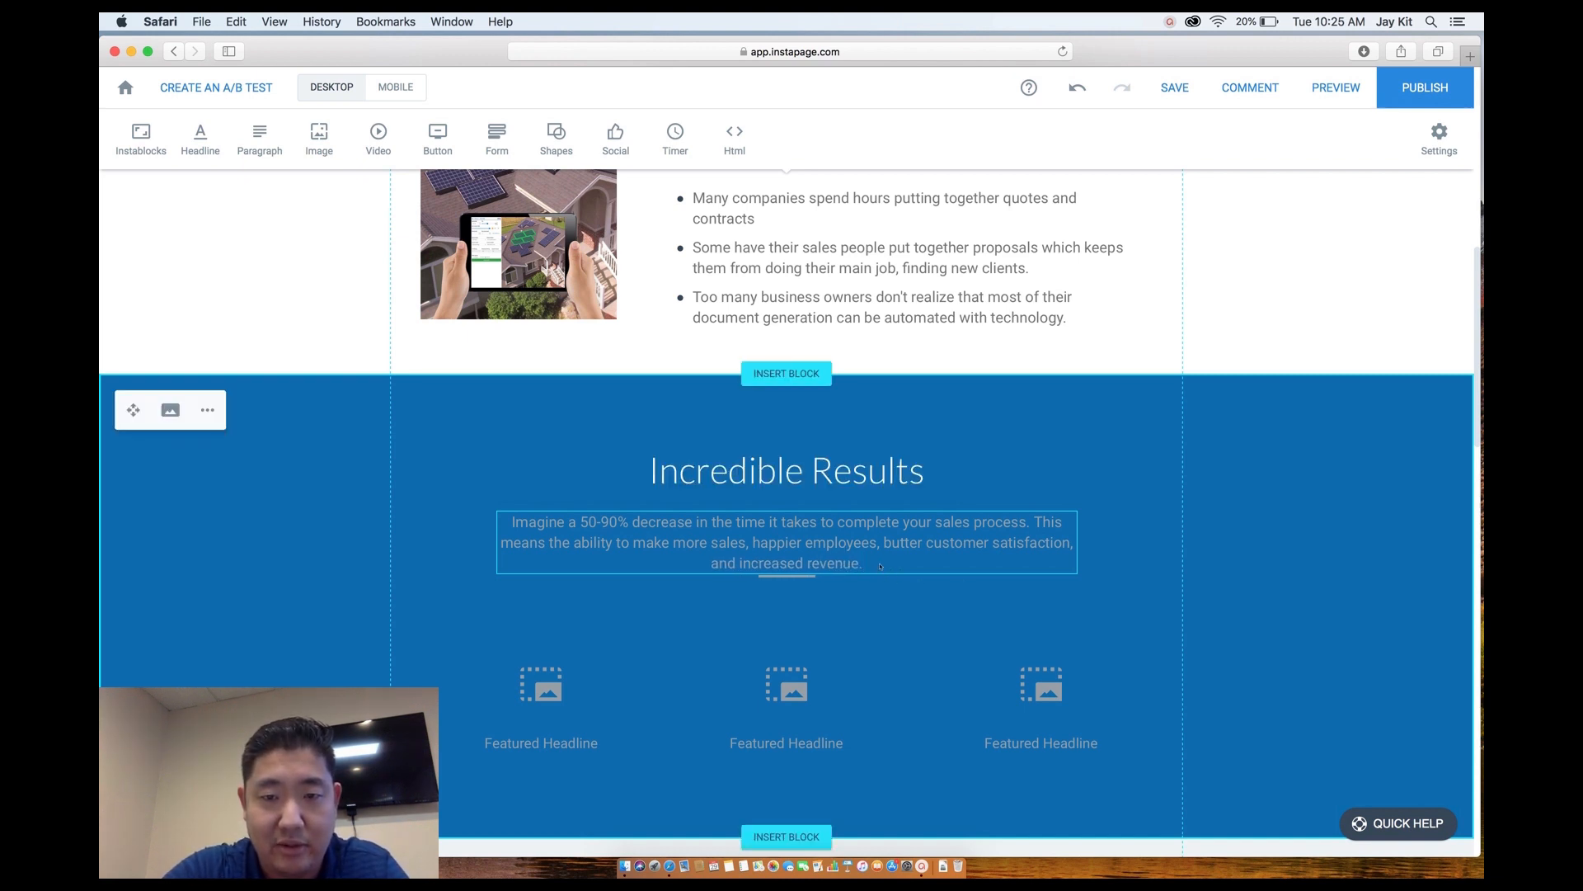
pyautogui.click(876, 564)
pyautogui.click(847, 564)
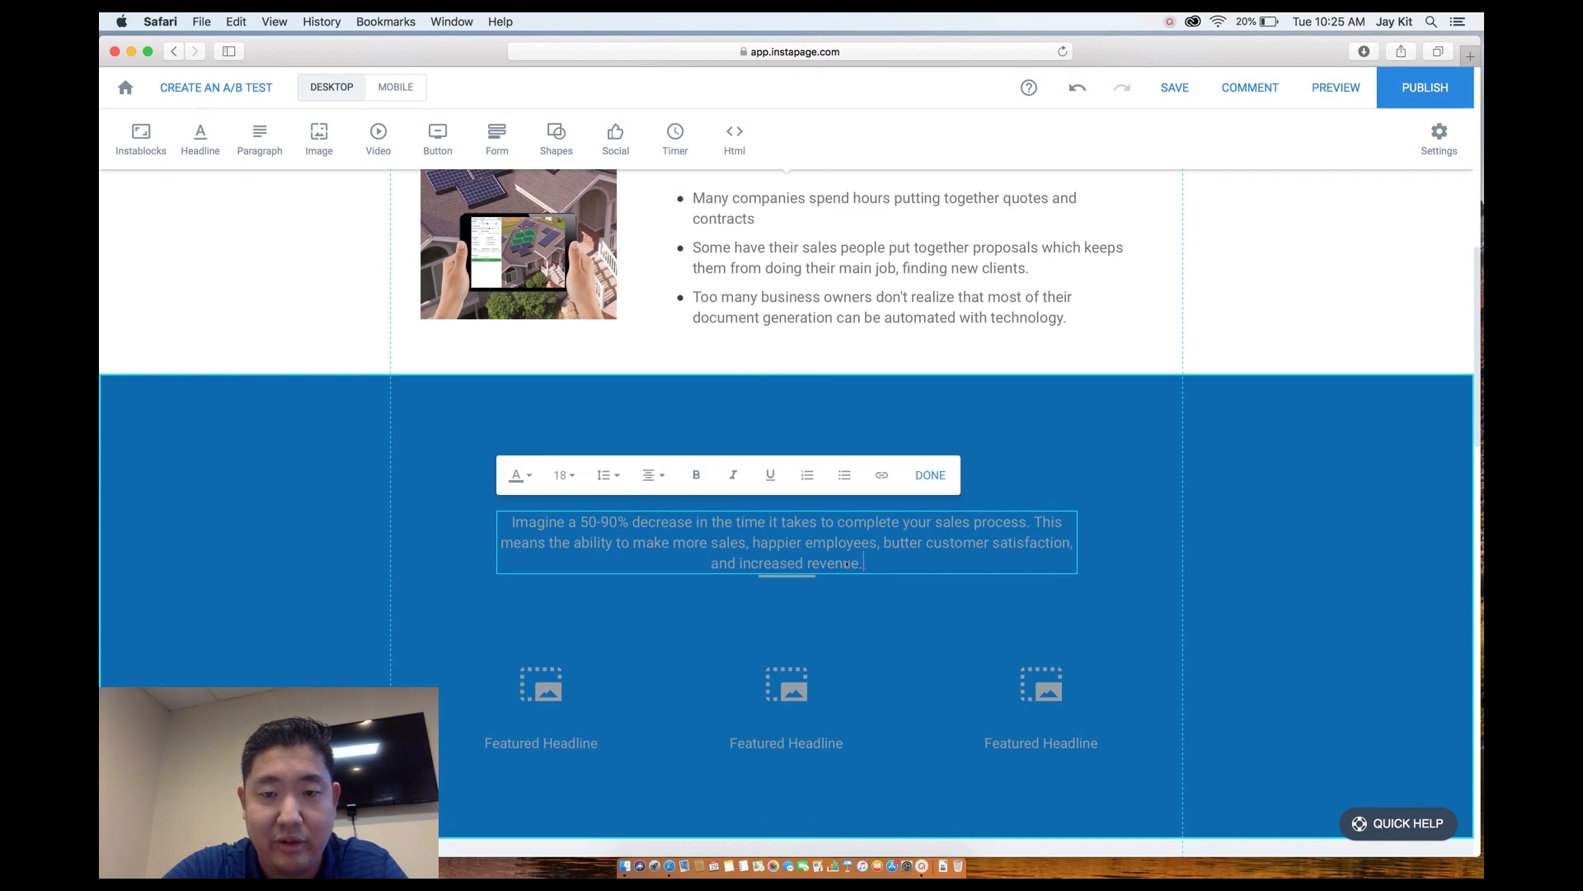
pyautogui.moveTo(868, 564); pyautogui.dragTo(503, 519)
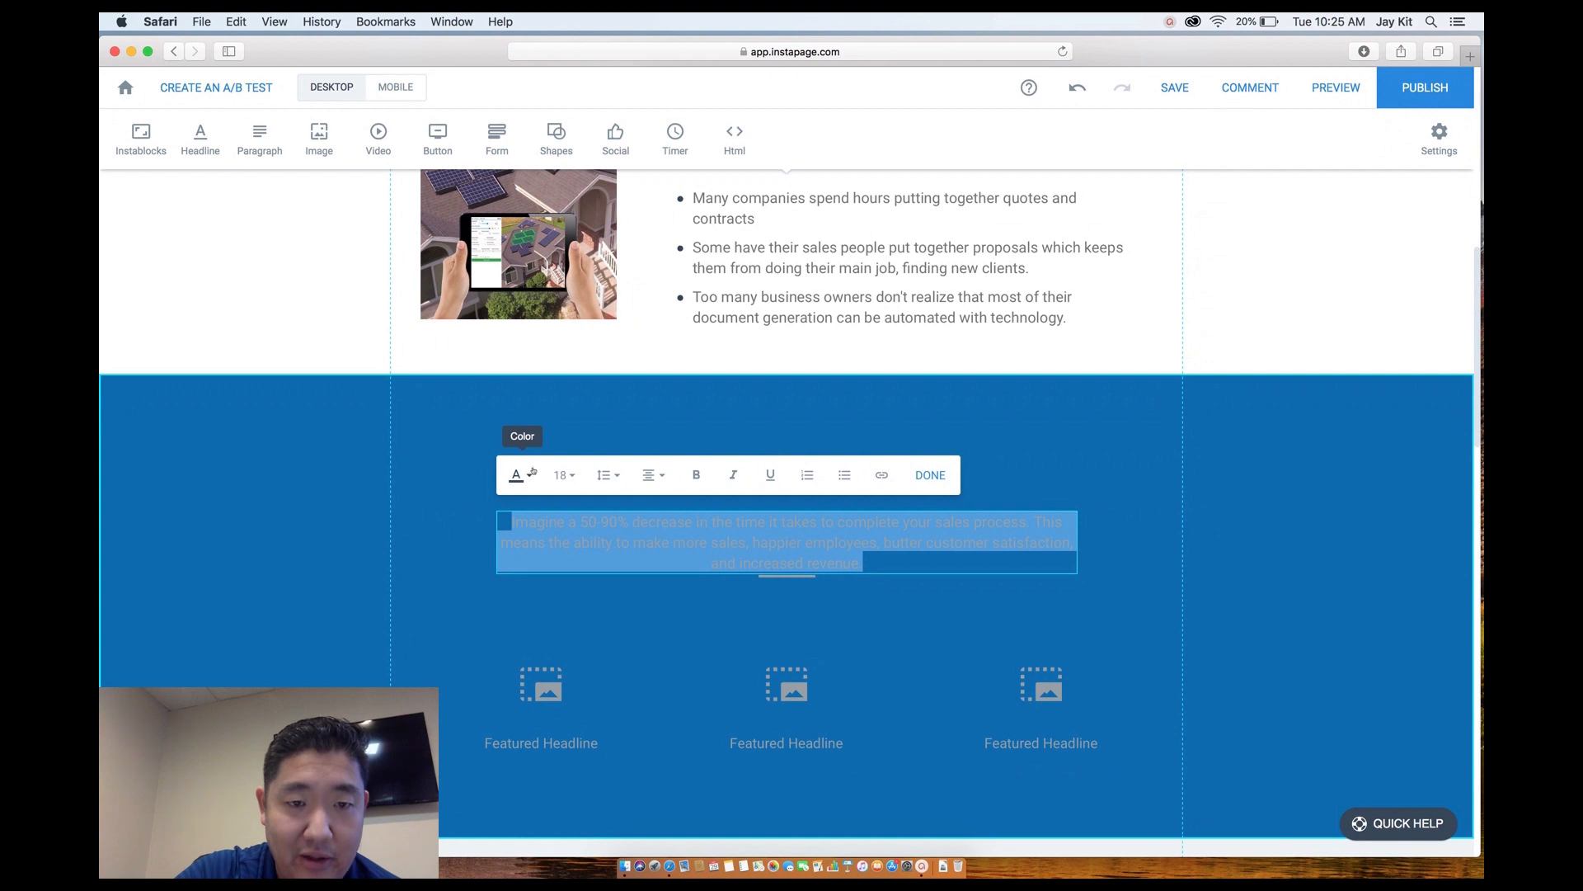
pyautogui.click(532, 470)
pyautogui.moveTo(530, 526); pyautogui.dragTo(481, 496)
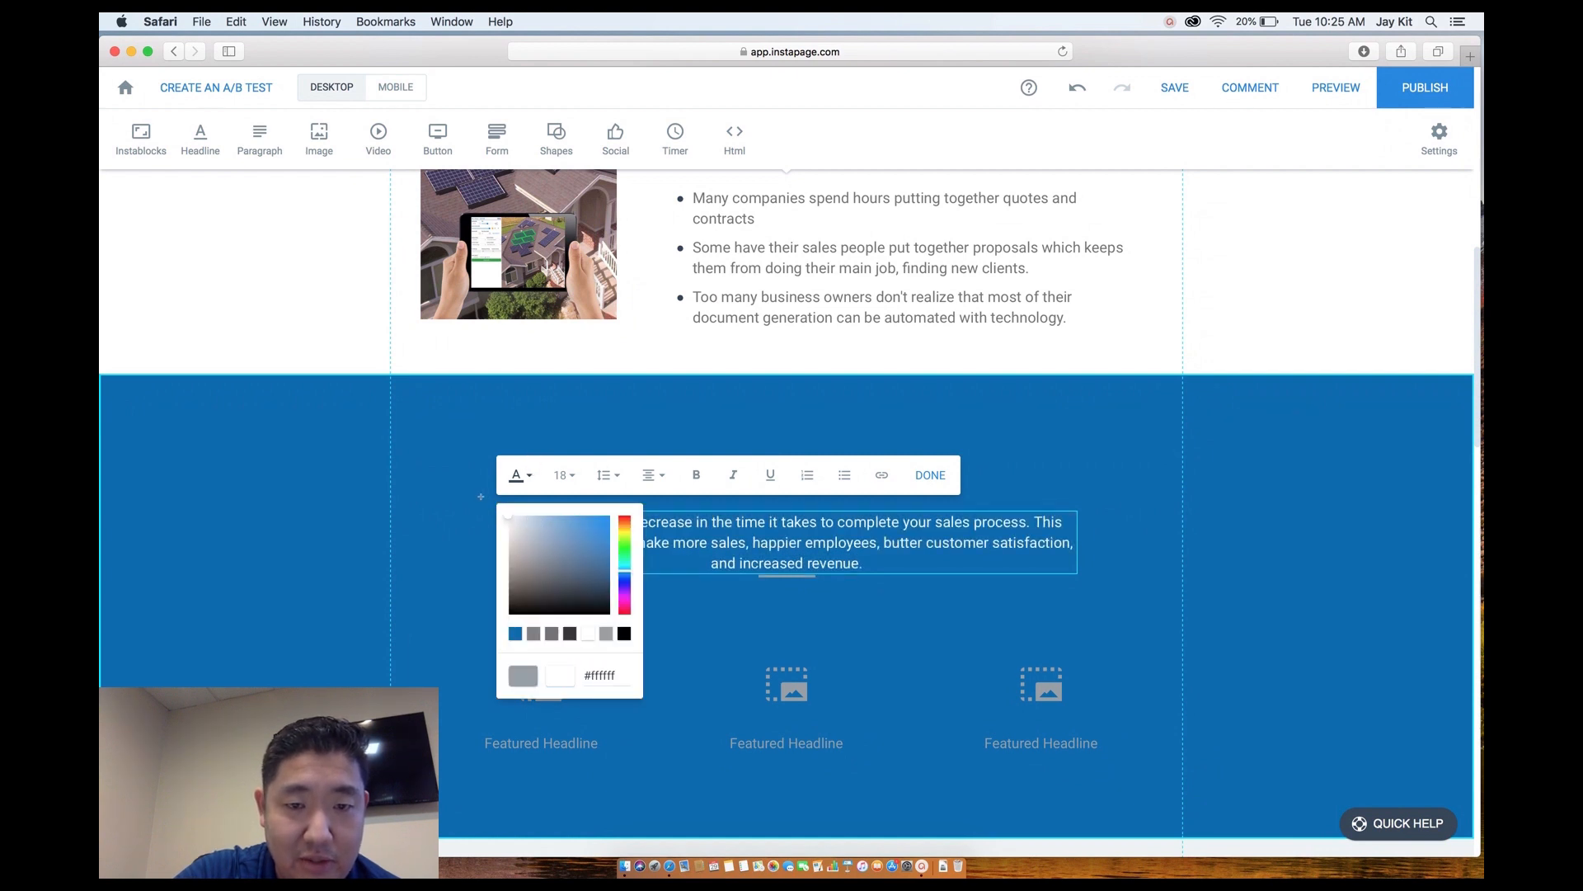
pyautogui.click(480, 497)
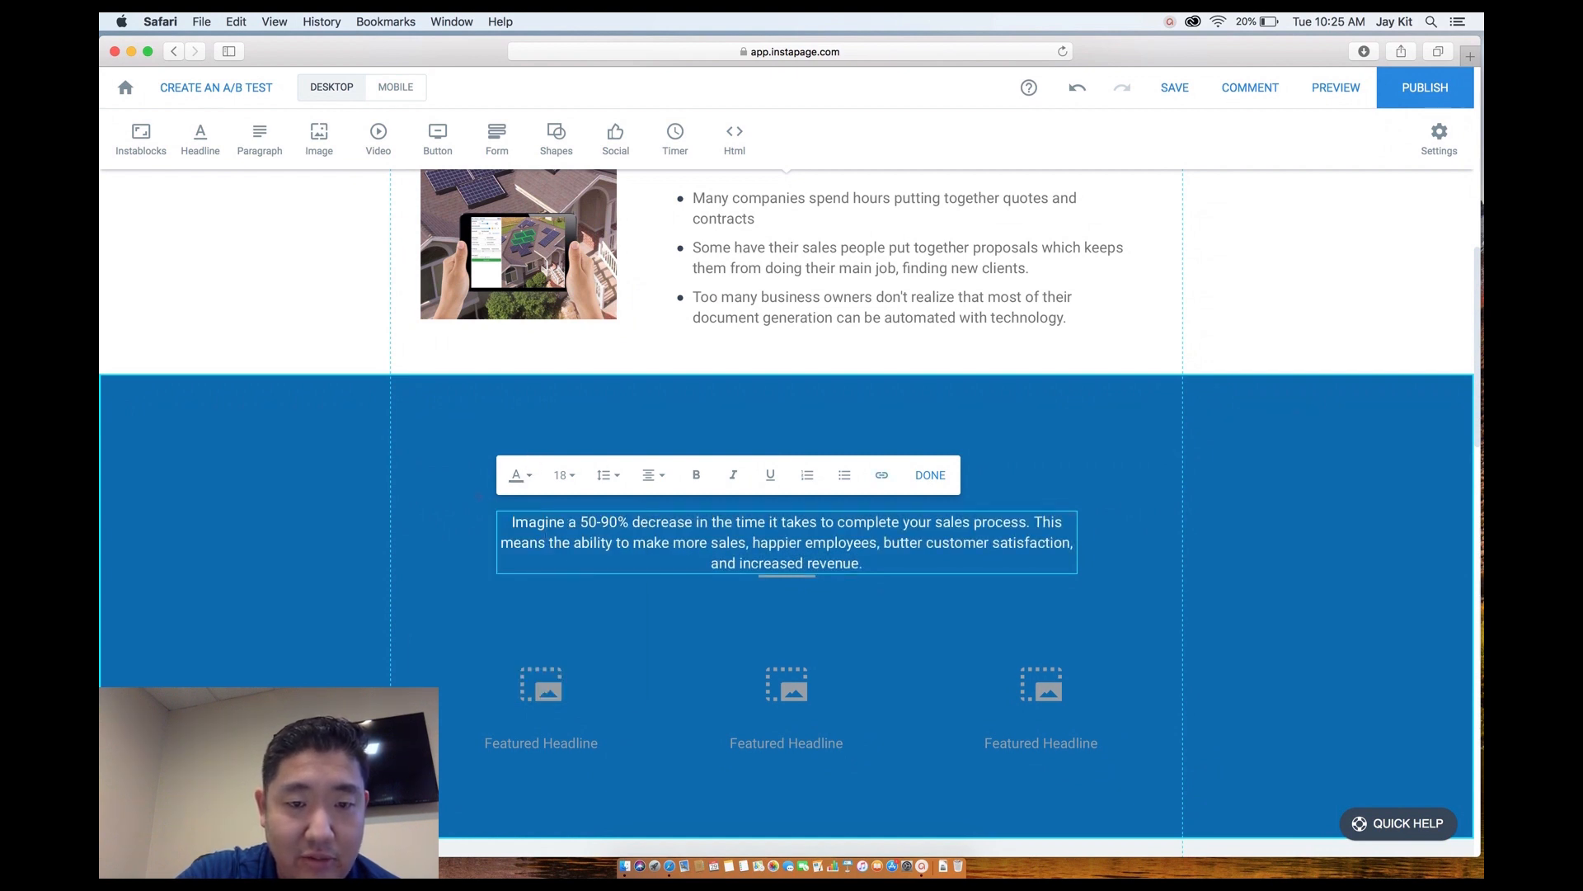
# Set the paragraph's font size to 24.
pyautogui.click(643, 626)
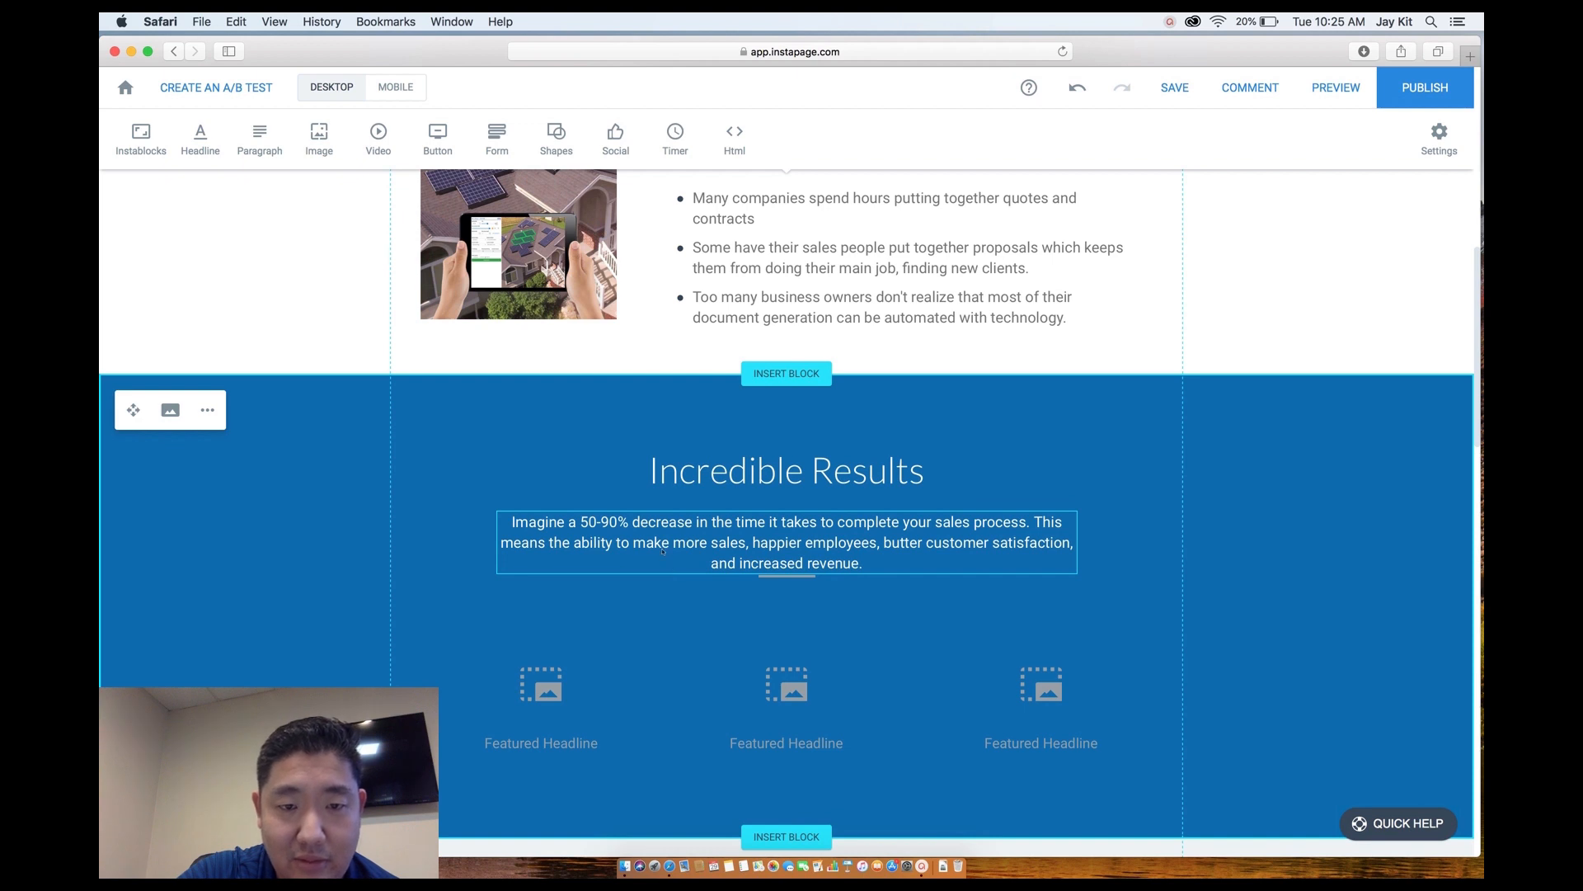
pyautogui.click(833, 563)
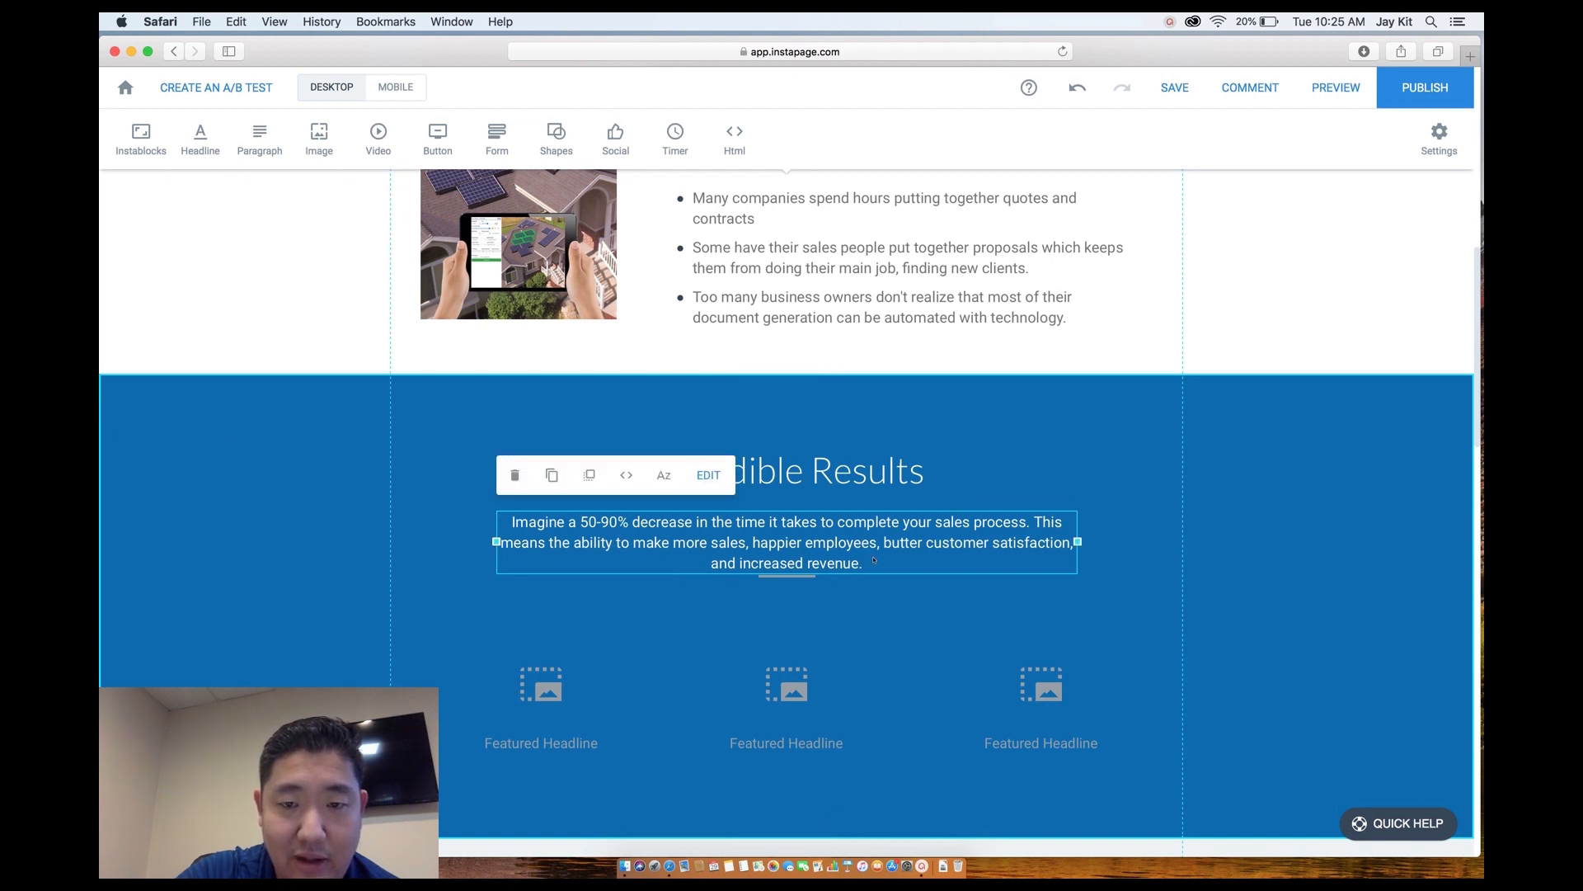
pyautogui.click(873, 558)
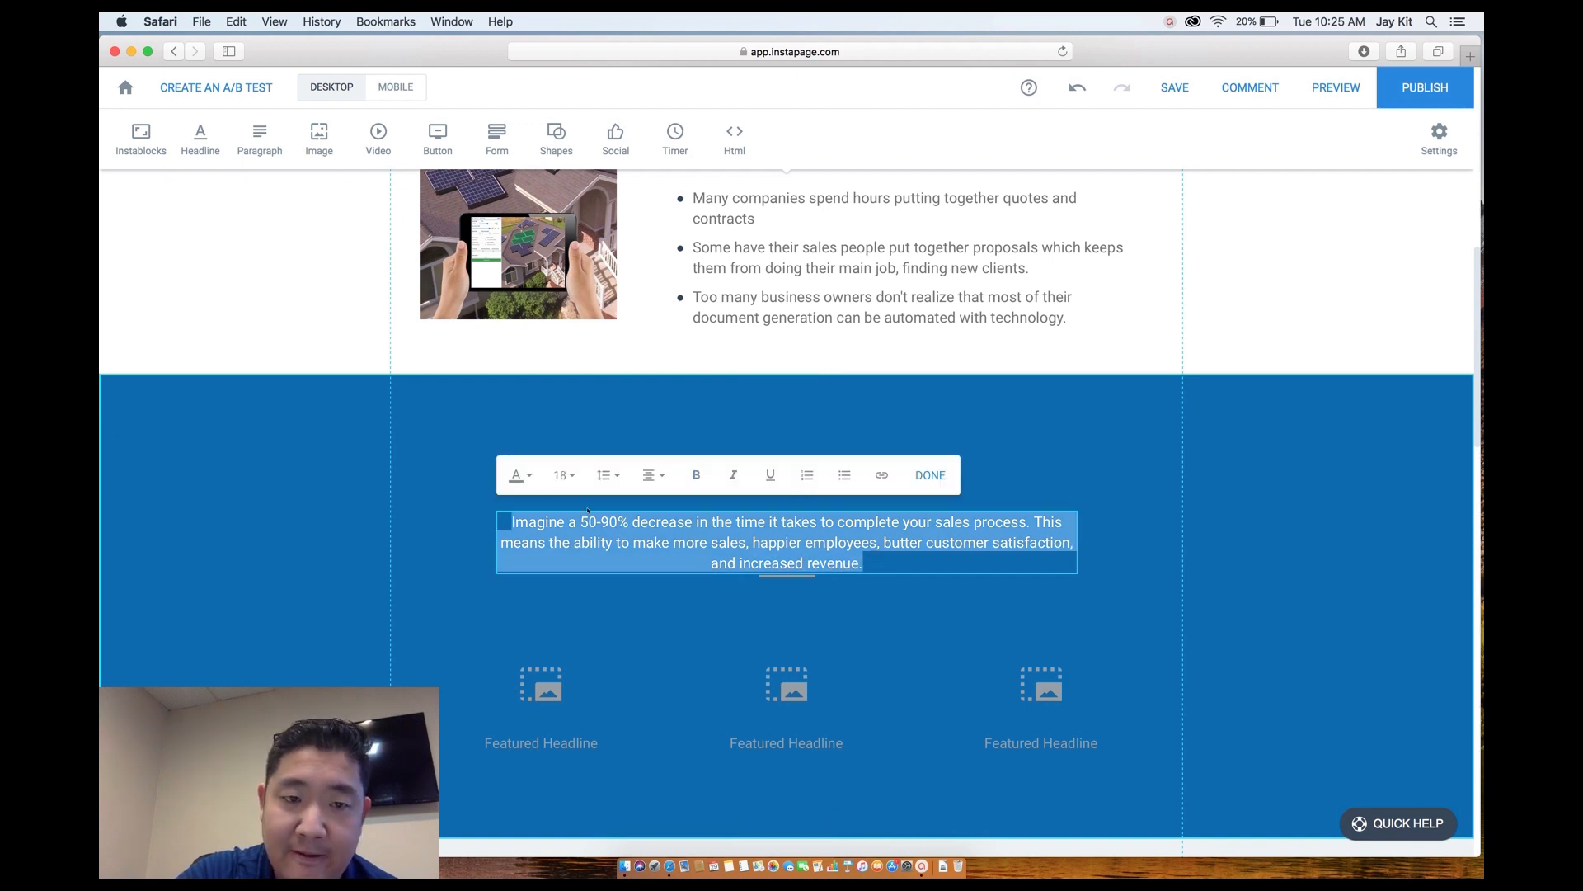
pyautogui.click(564, 475)
pyautogui.scroll(-1, 557, 628)
pyautogui.click(562, 662)
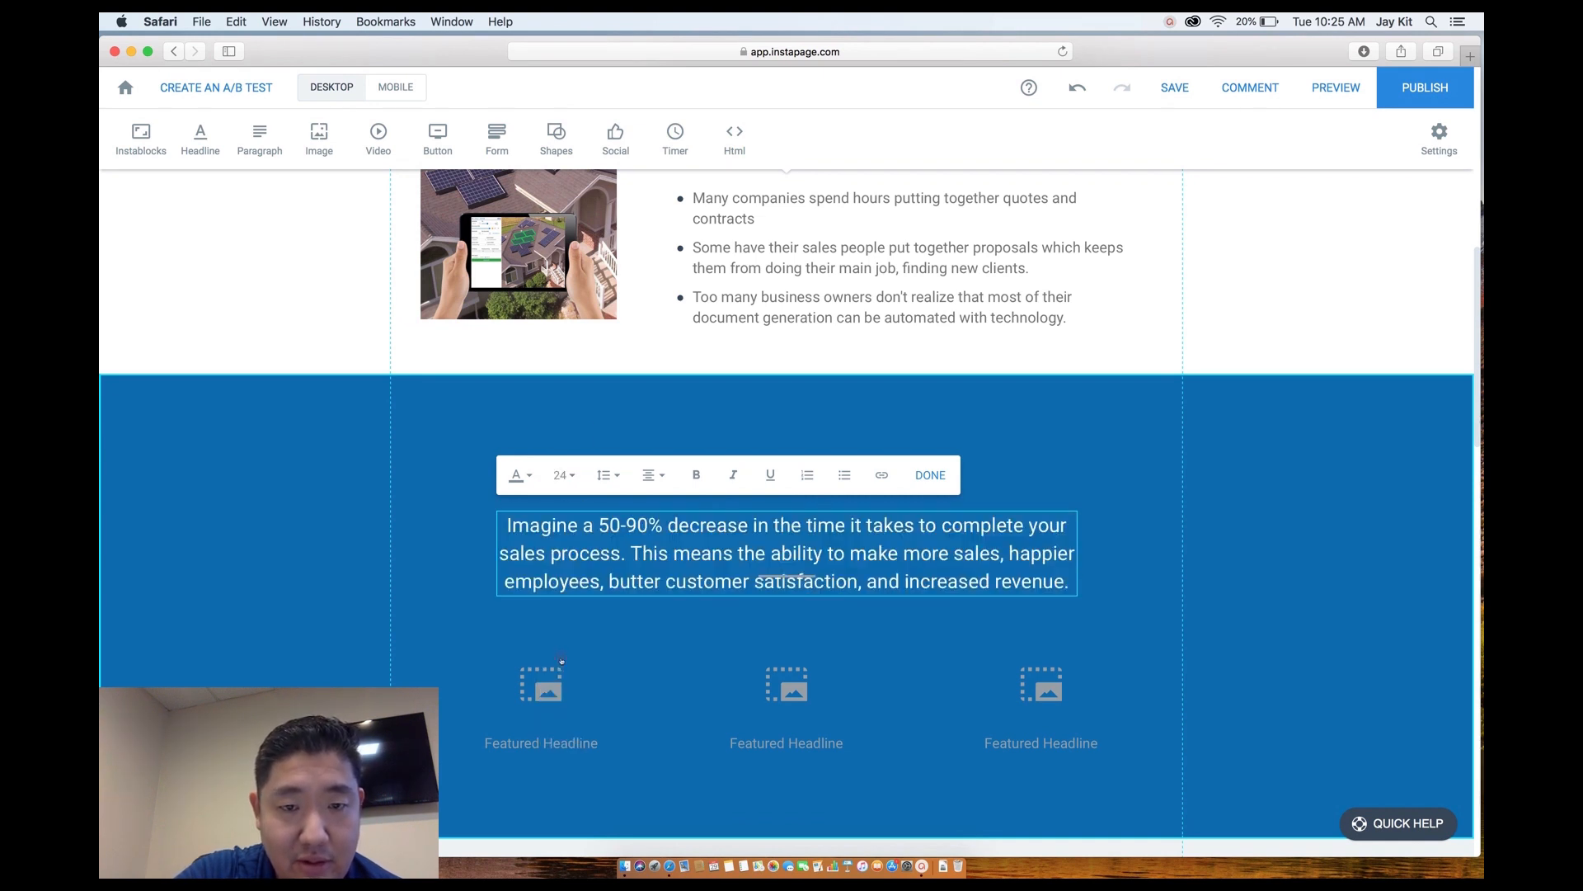
pyautogui.click(636, 623)
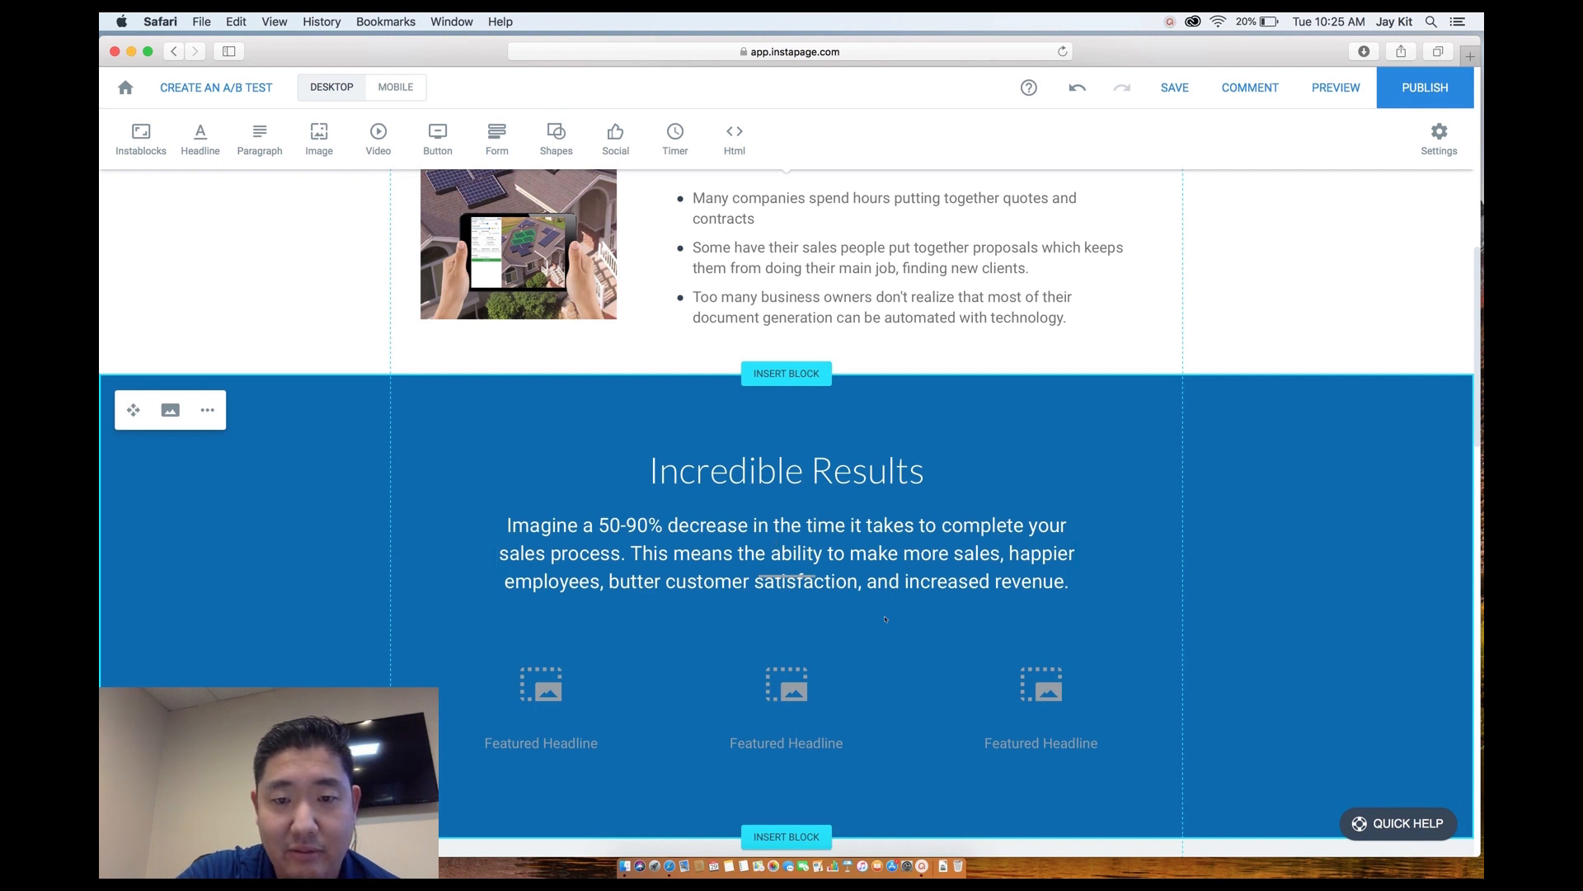
# Select the short divider line under the paragraph.
pyautogui.scroll(-1, 884, 618)
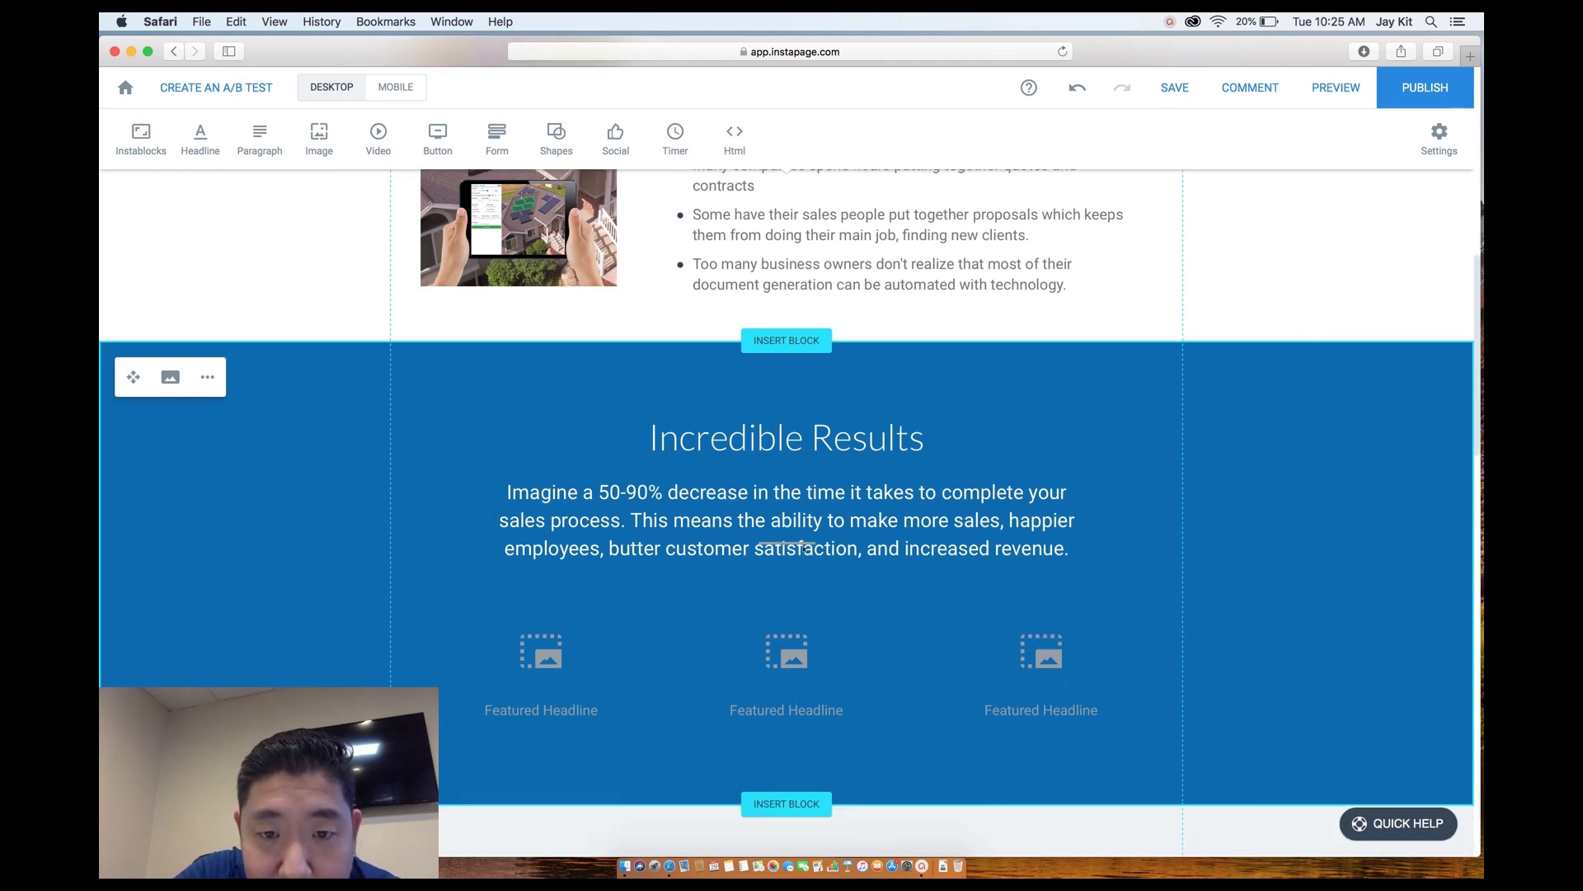
pyautogui.click(800, 543)
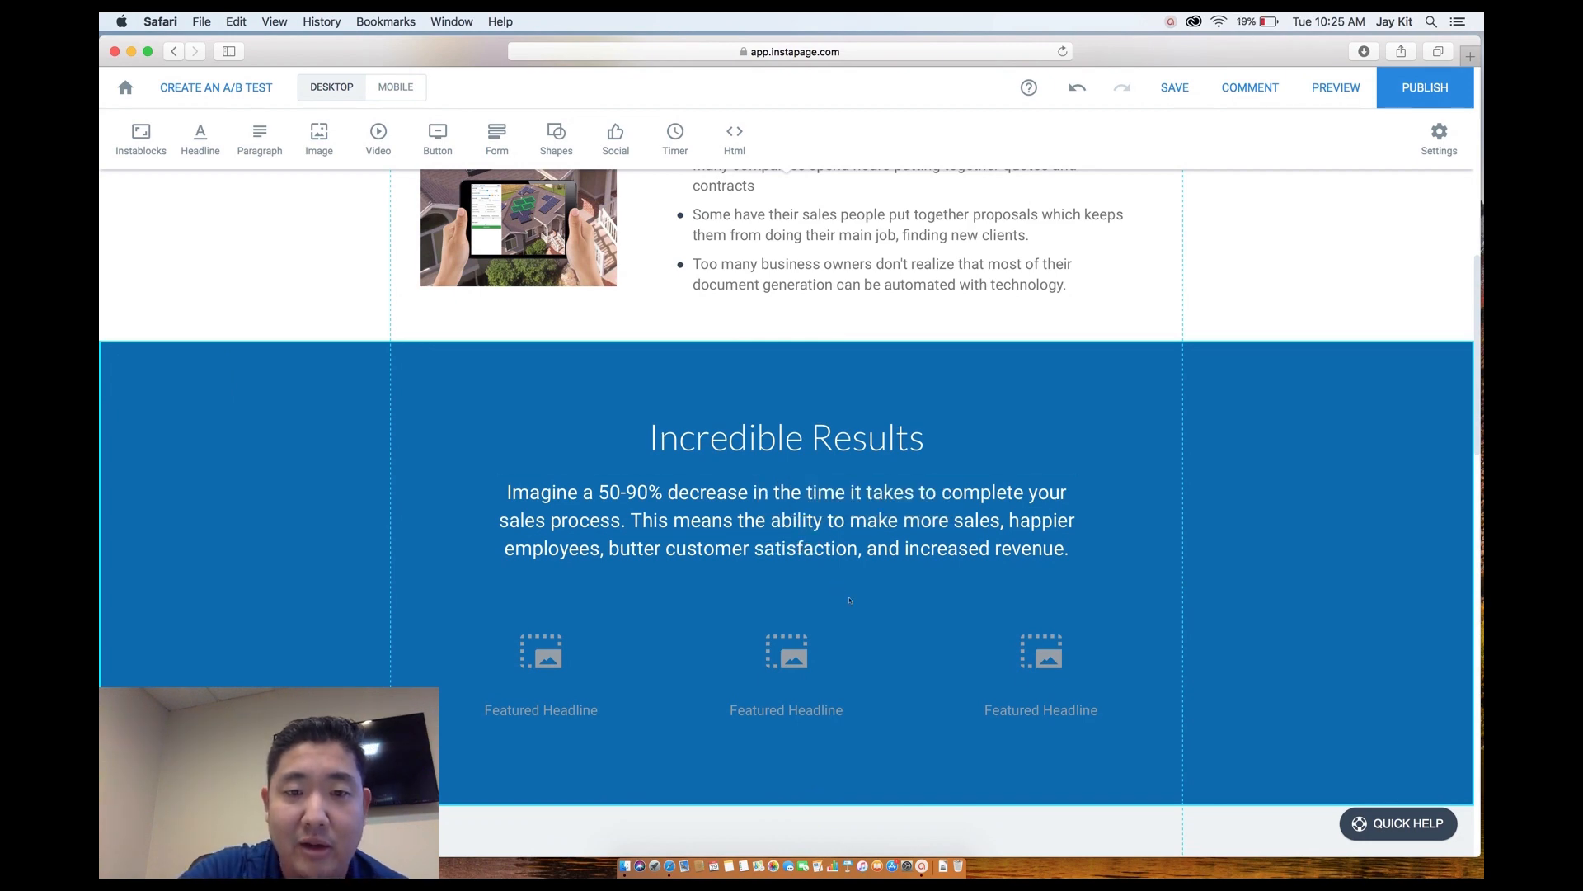
pyautogui.scroll(2, 848, 598)
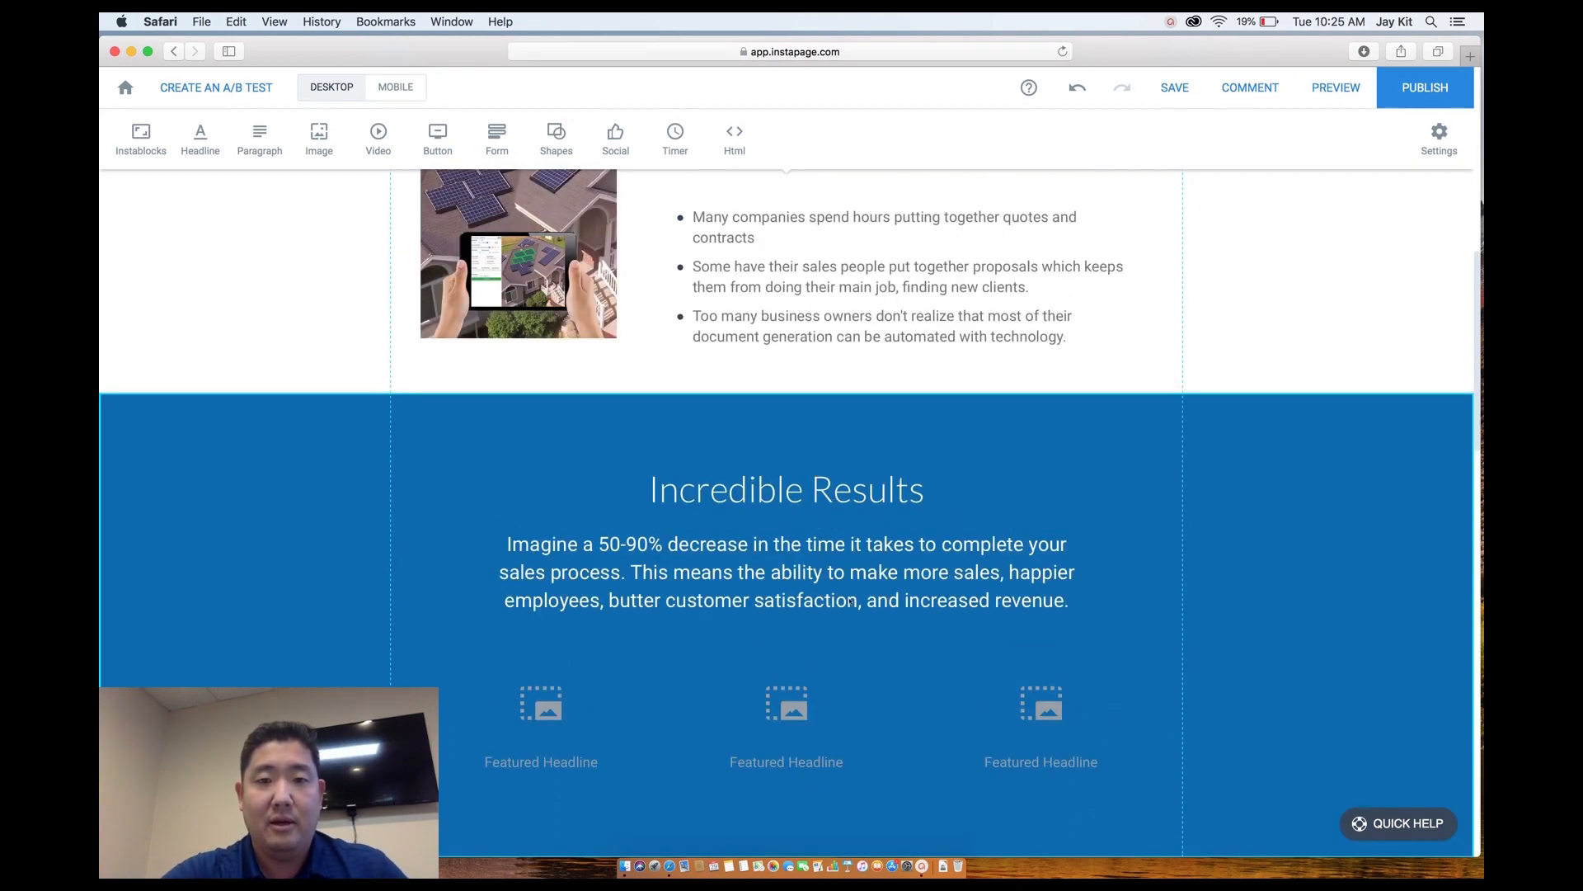
pyautogui.scroll(5, 851, 602)
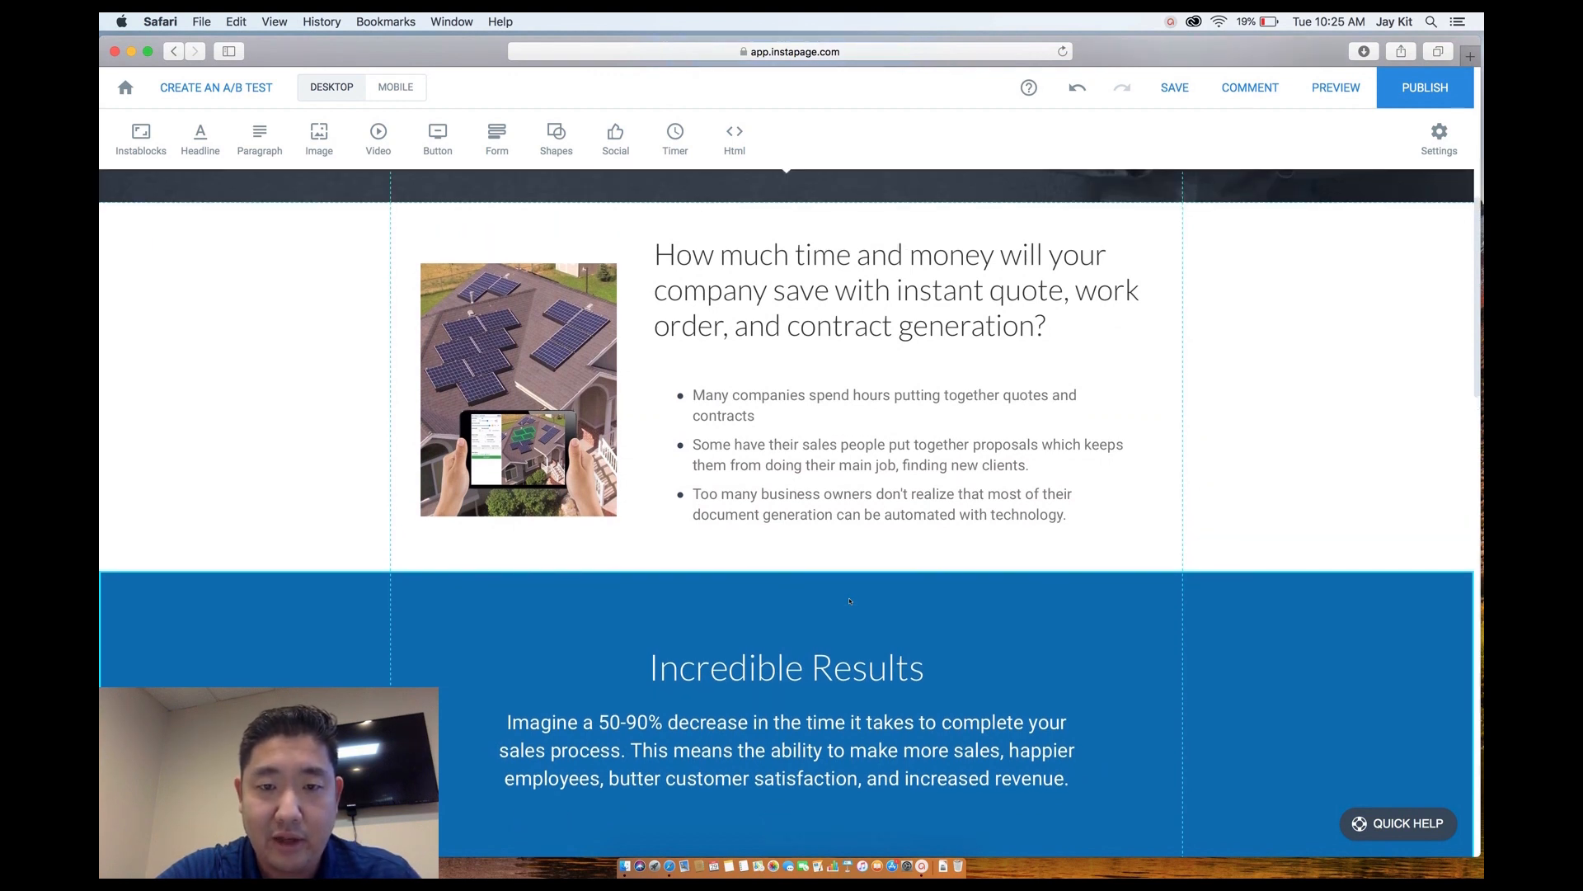
# In the page-wide font settings, set the paragraph font to Lato Light.
pyautogui.click(1439, 134)
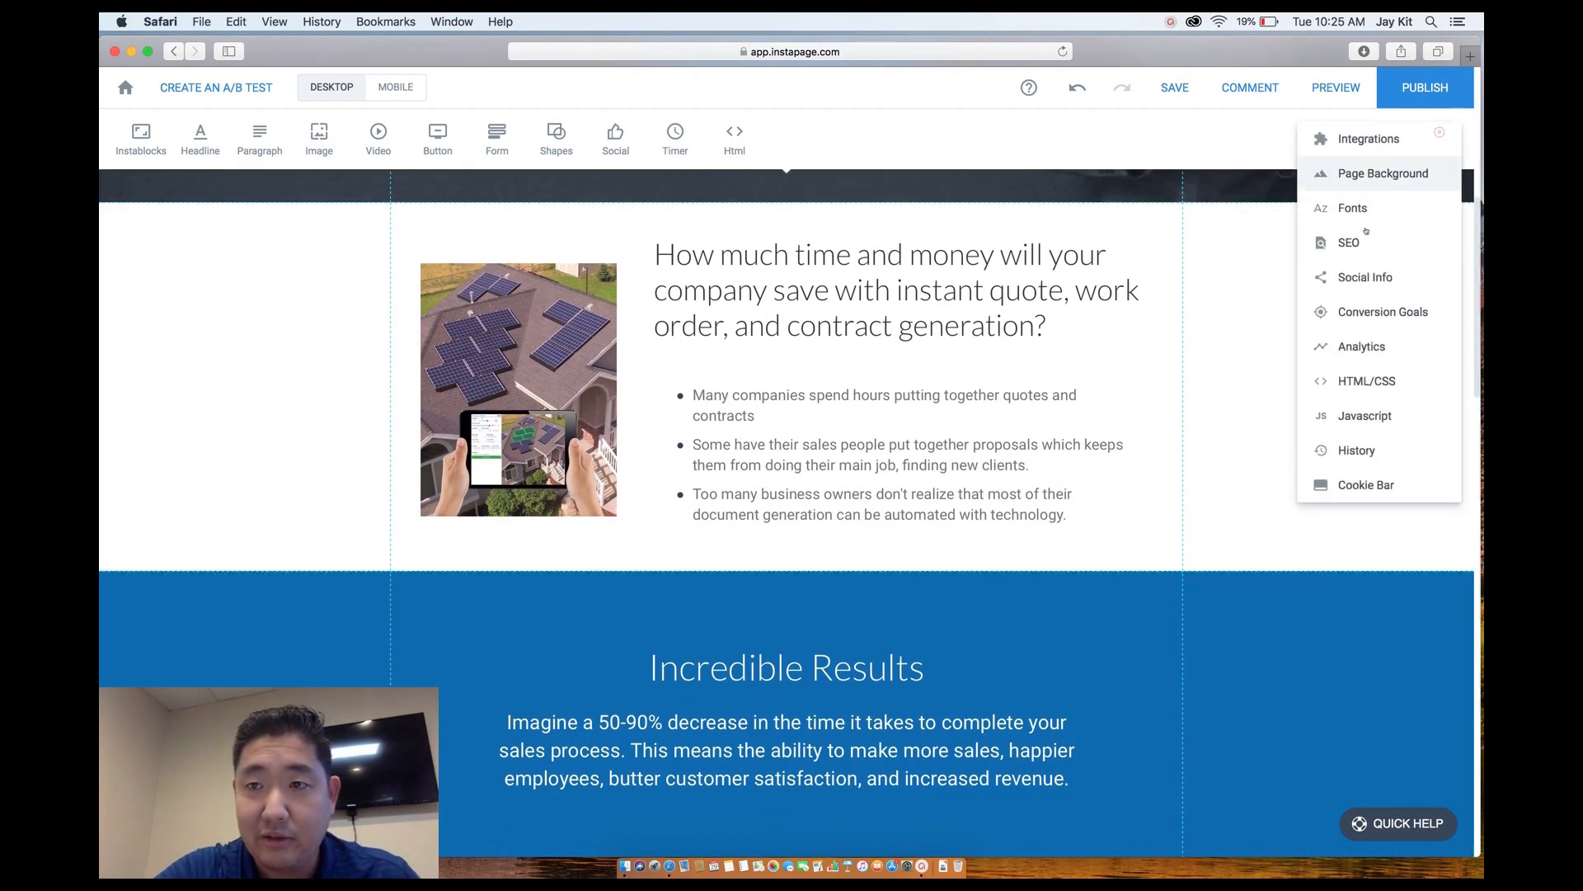
pyautogui.click(1359, 213)
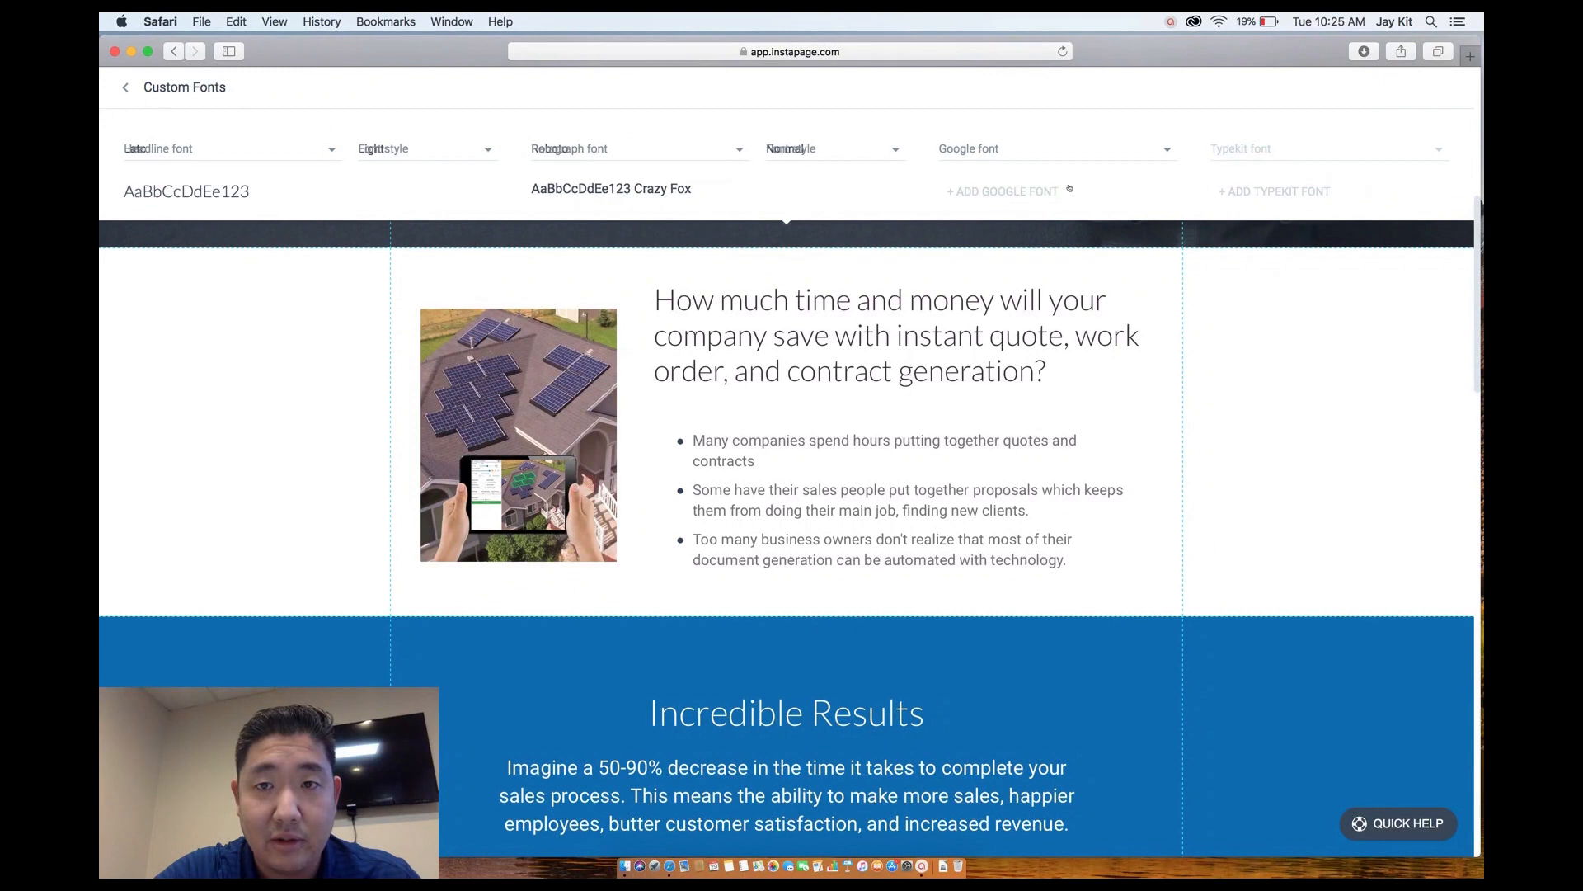
pyautogui.click(704, 155)
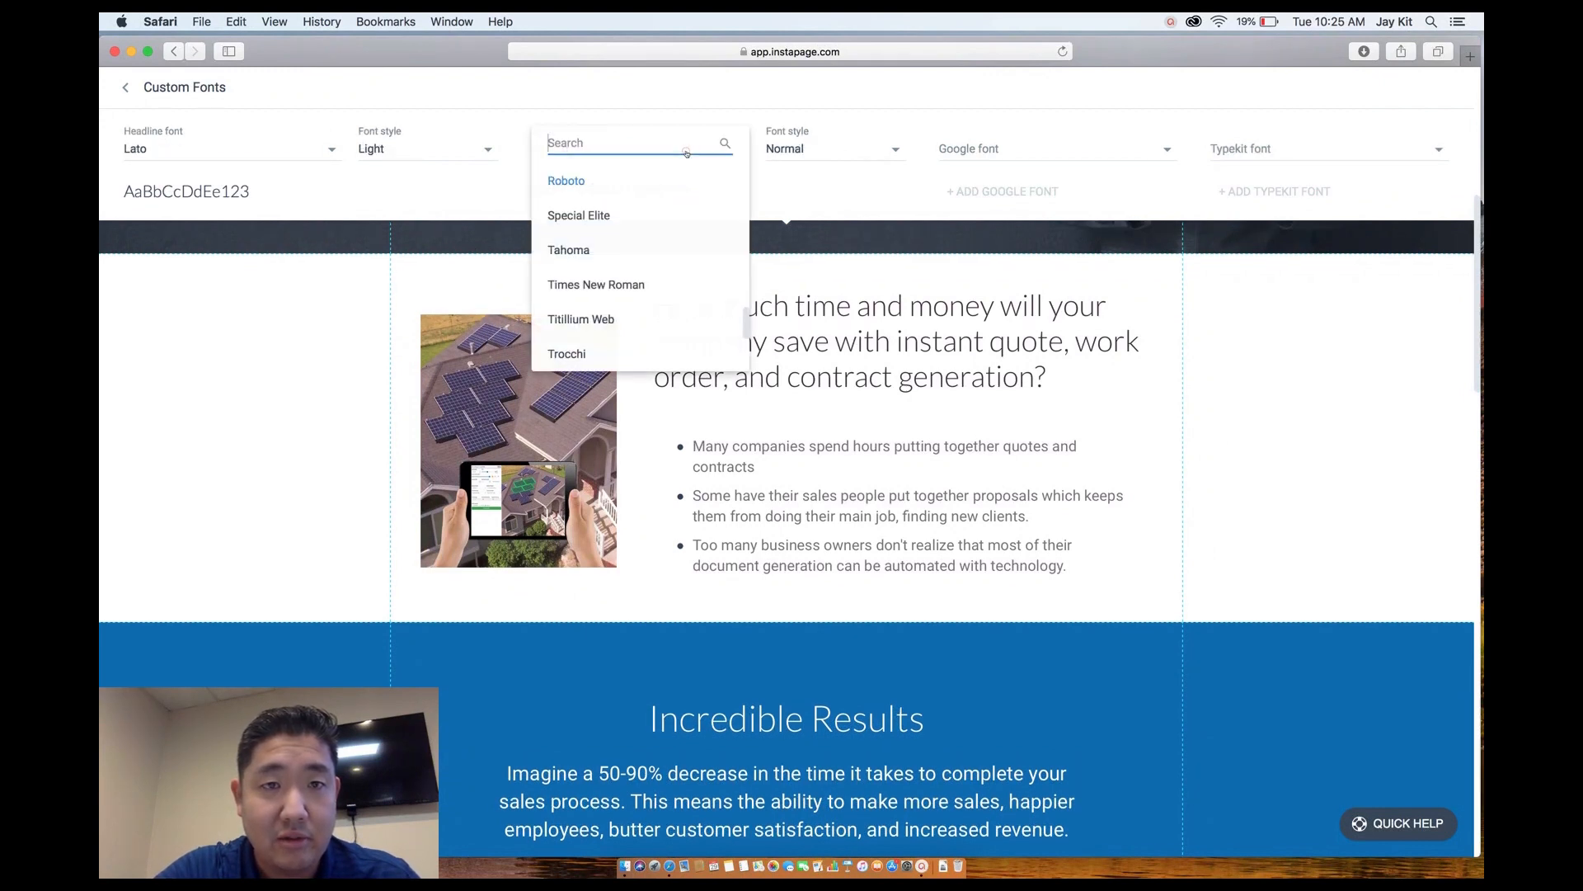
pyautogui.scroll(-3, 621, 265)
pyautogui.scroll(5, 622, 265)
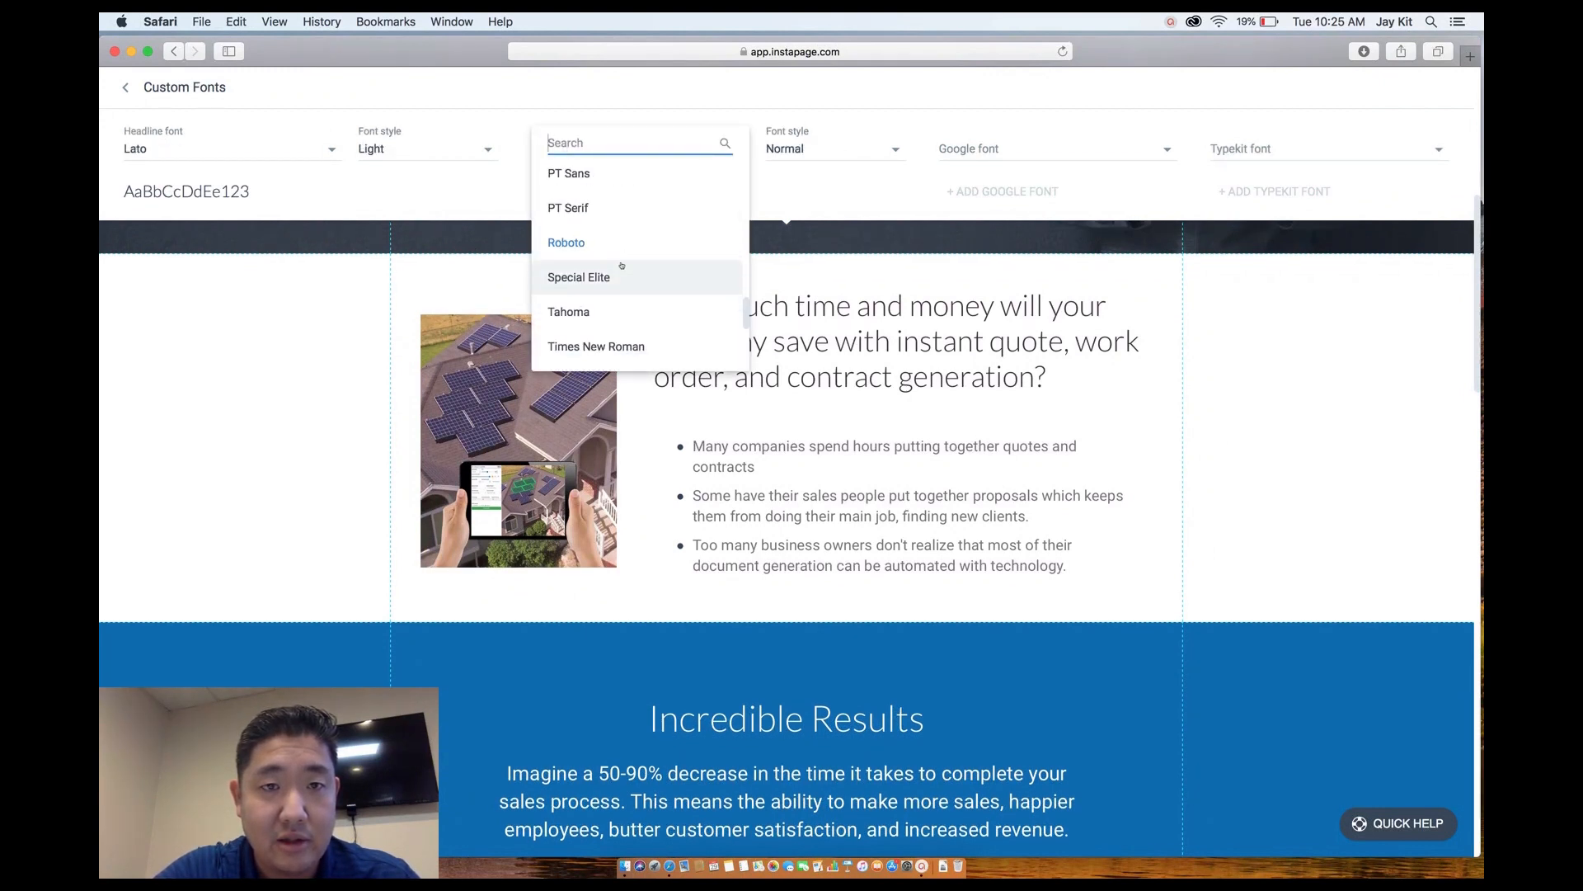
pyautogui.scroll(3, 622, 264)
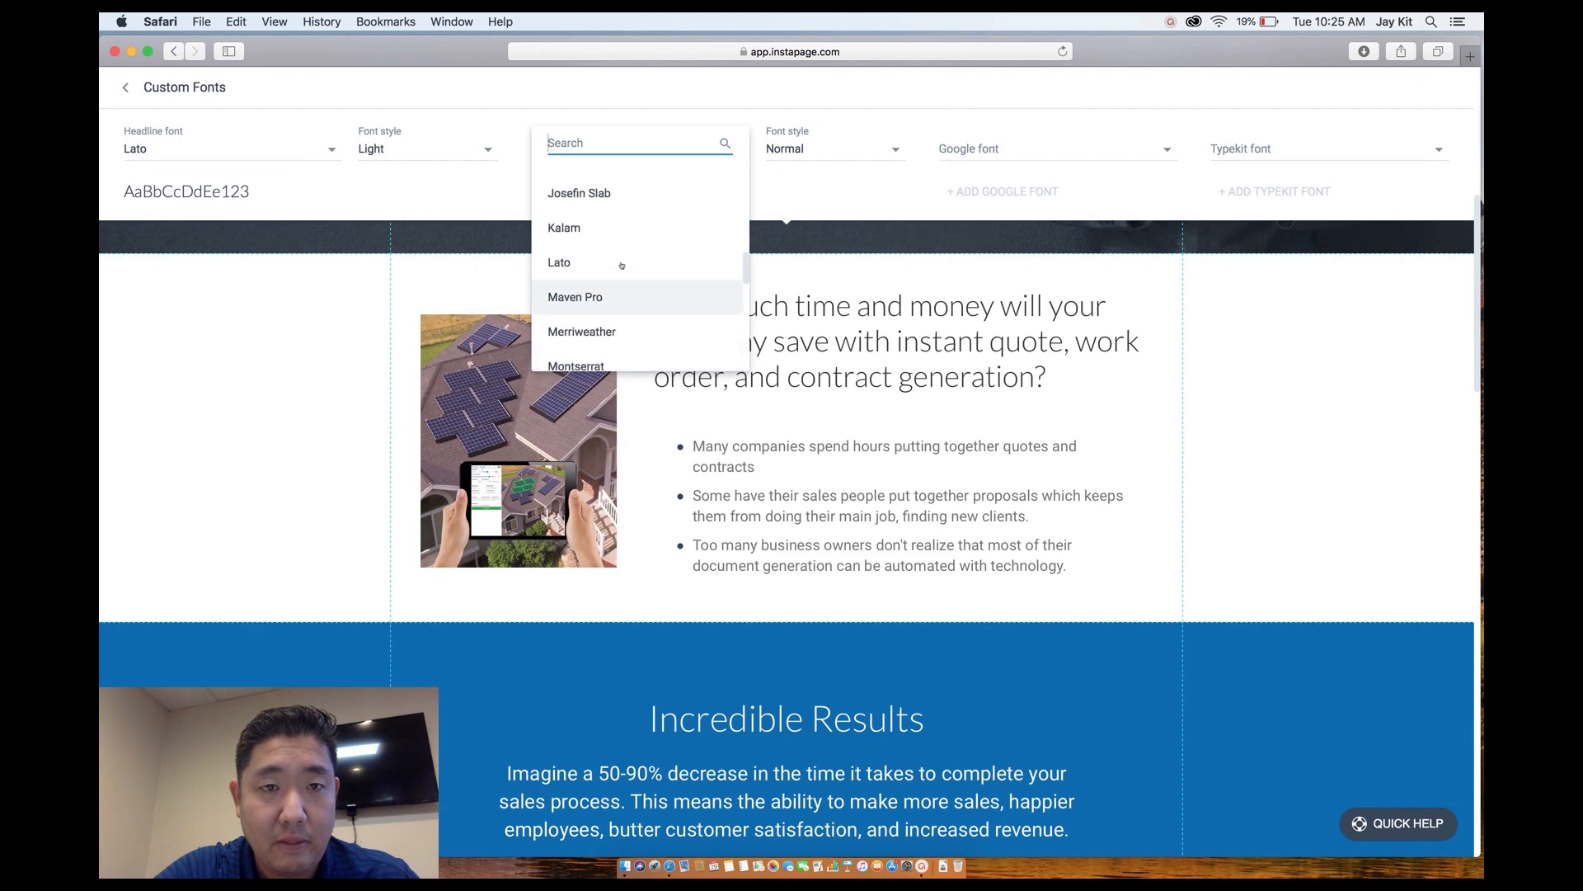
pyautogui.click(614, 262)
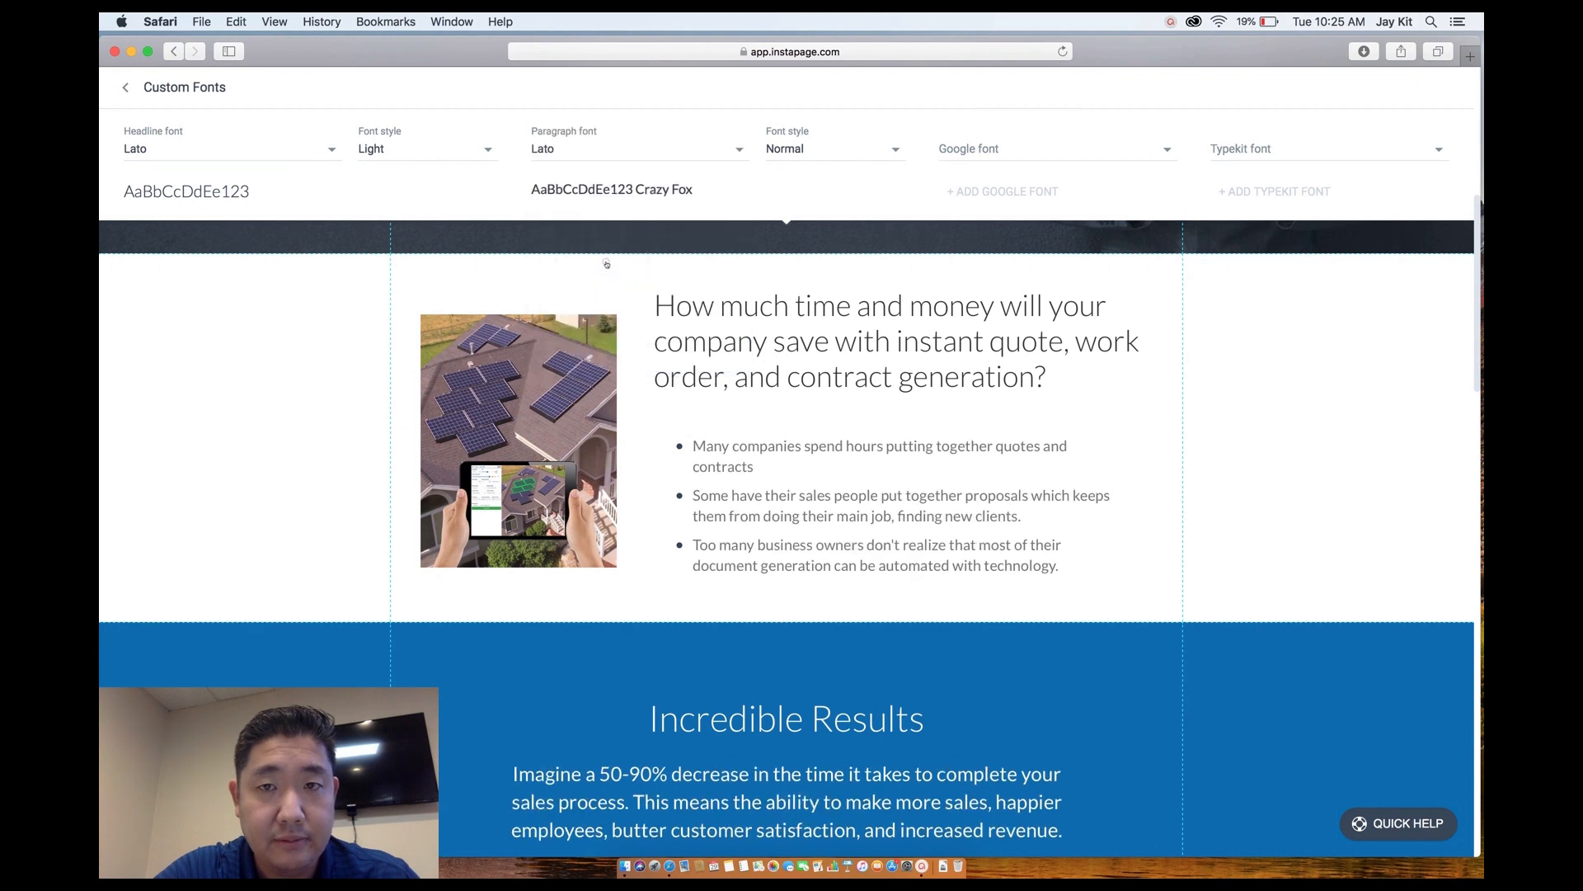
pyautogui.click(823, 153)
pyautogui.click(813, 178)
pyautogui.scroll(-2, 945, 324)
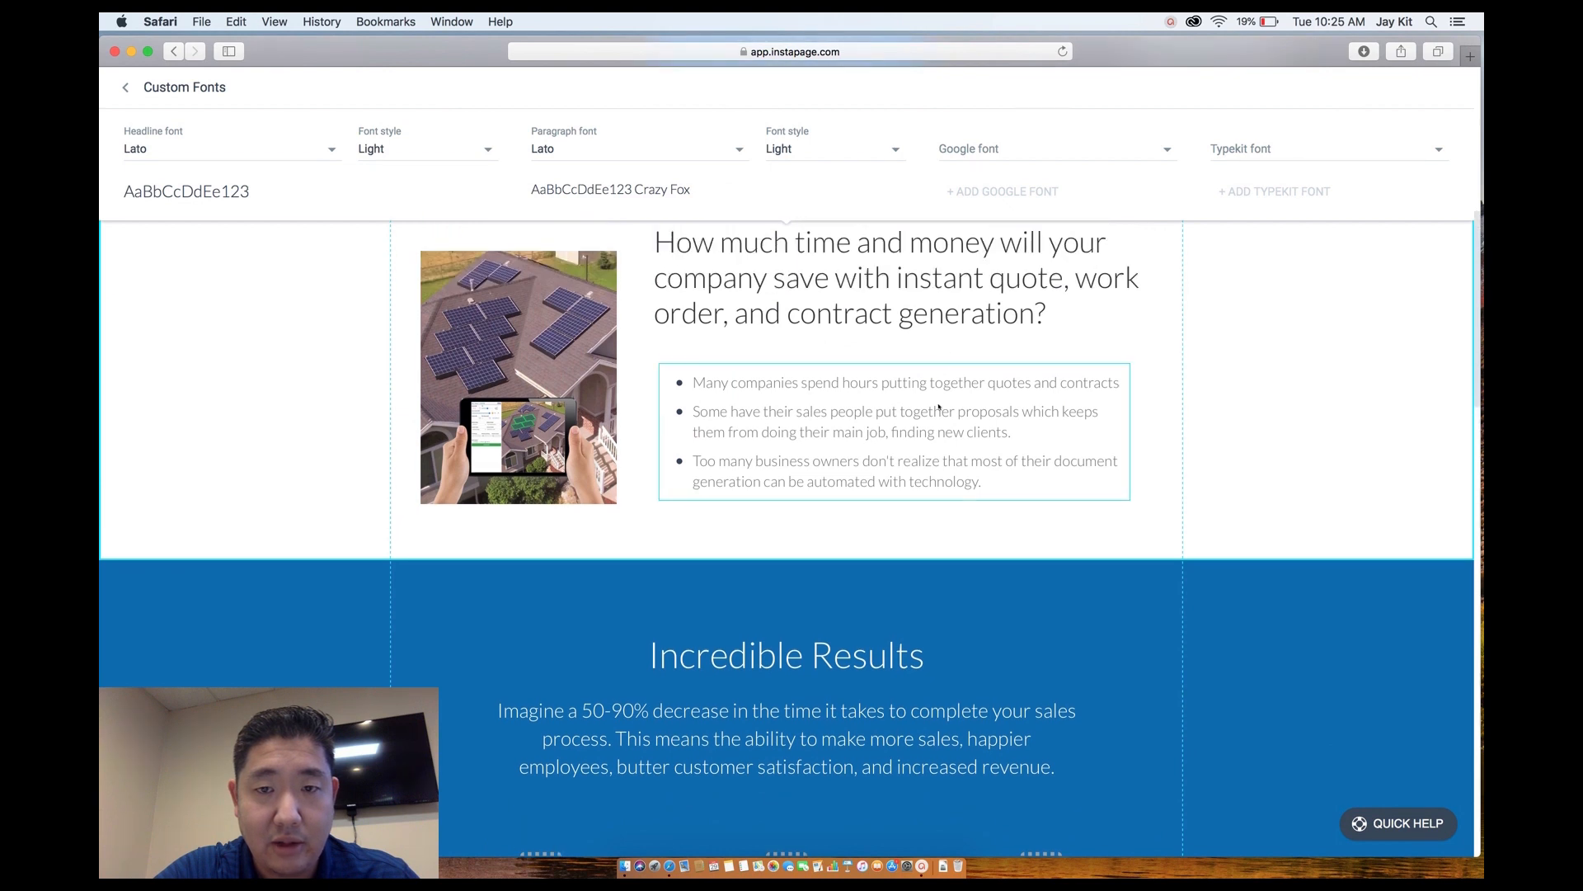
# Select the bullet list text and change the paragraph font style from Light to Normal.
pyautogui.click(936, 384)
pyautogui.moveTo(983, 430); pyautogui.dragTo(692, 296)
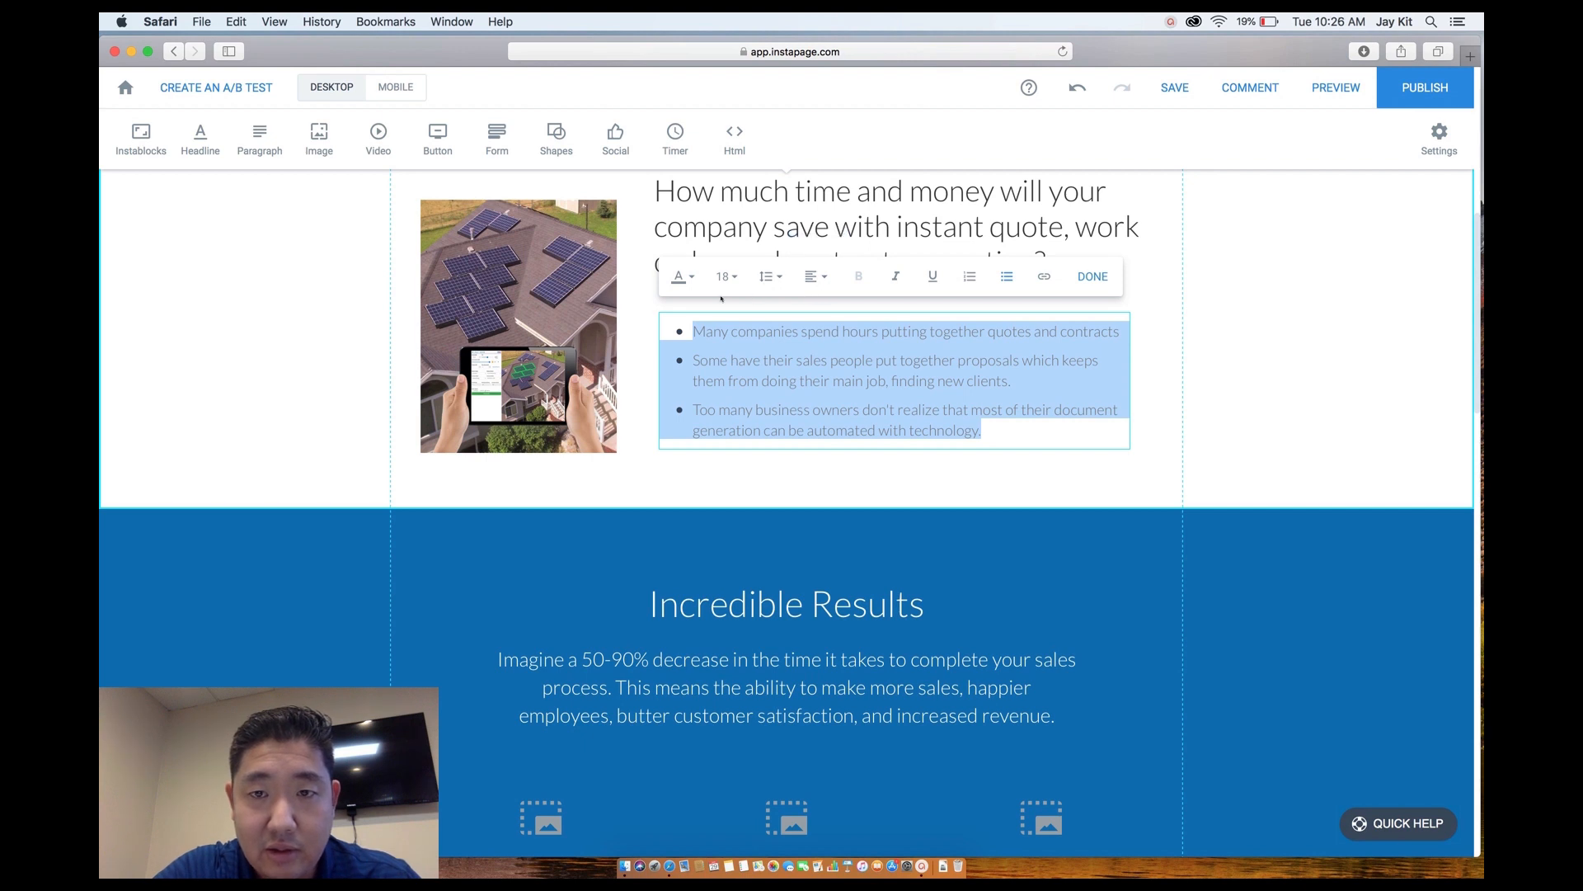
pyautogui.click(877, 484)
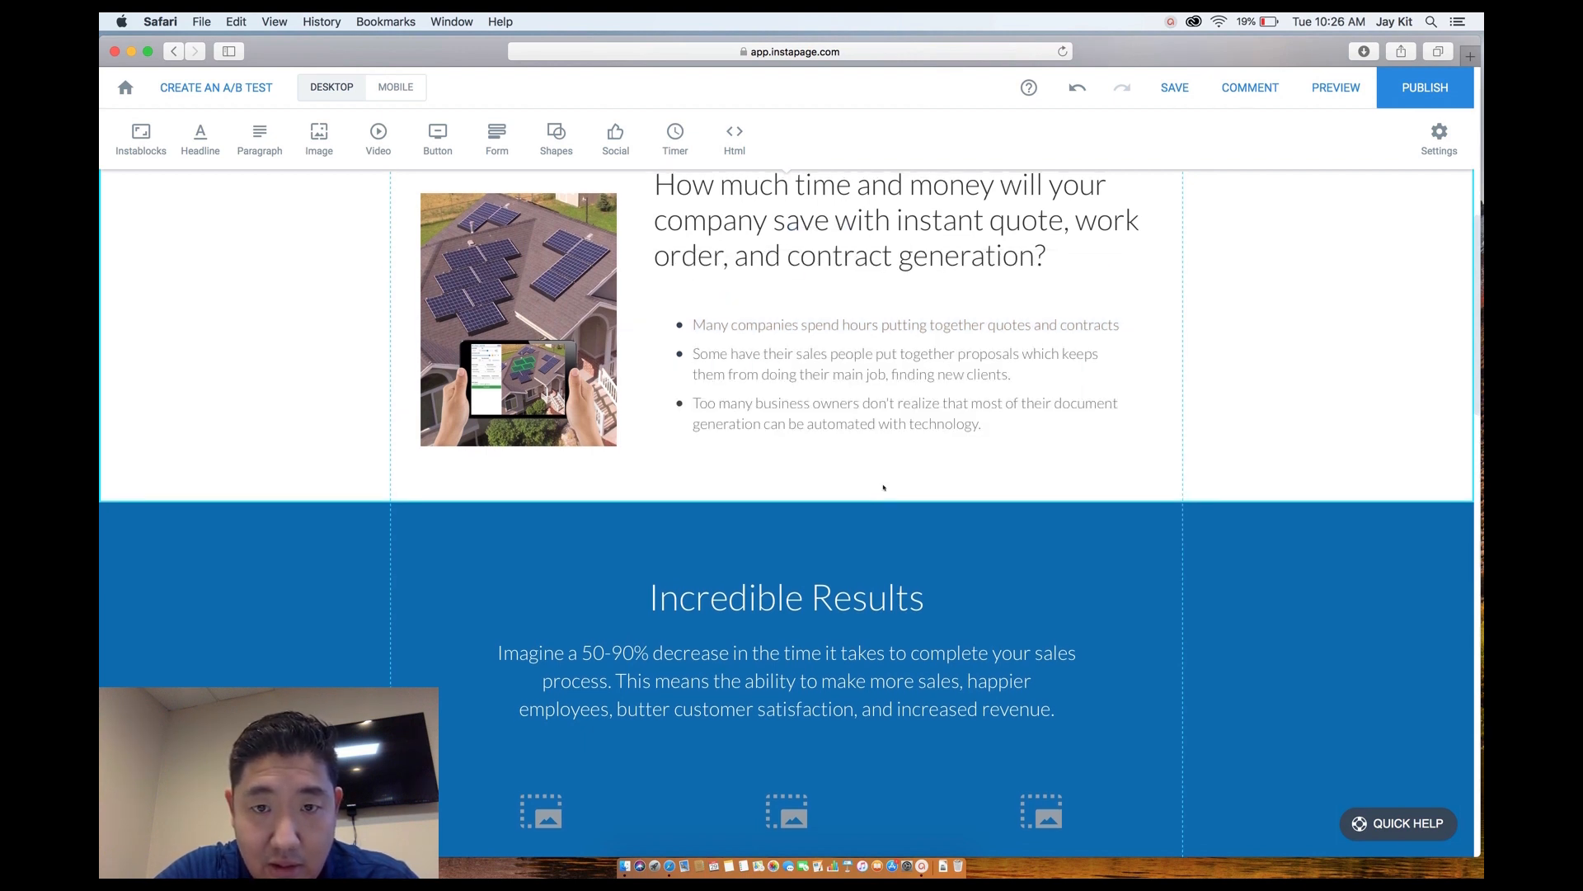
pyautogui.doubleClick(979, 421)
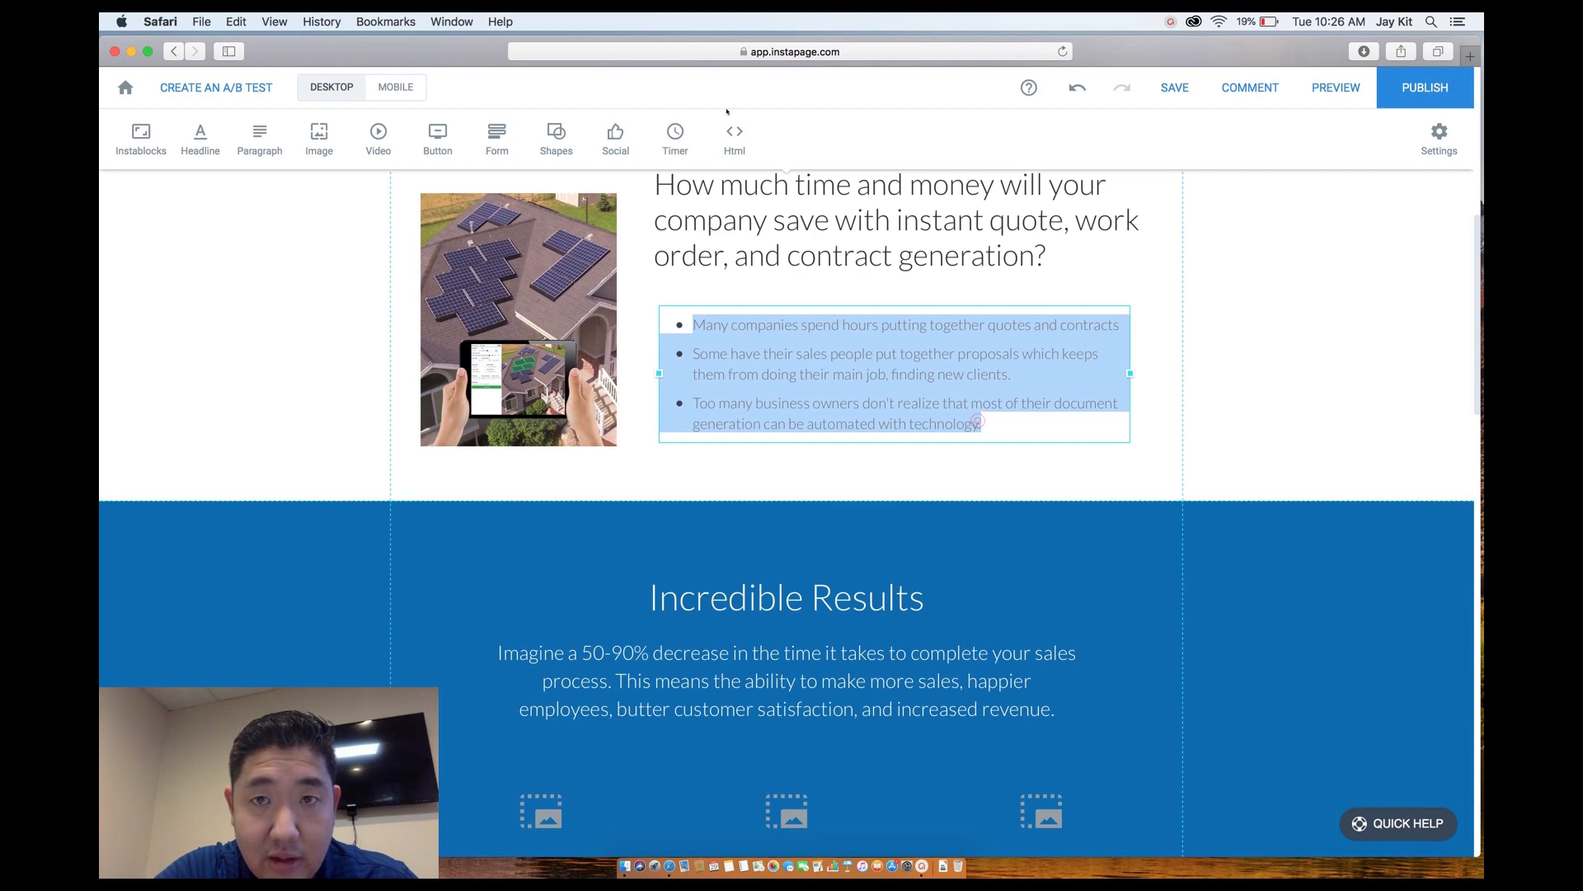
pyautogui.click(1439, 136)
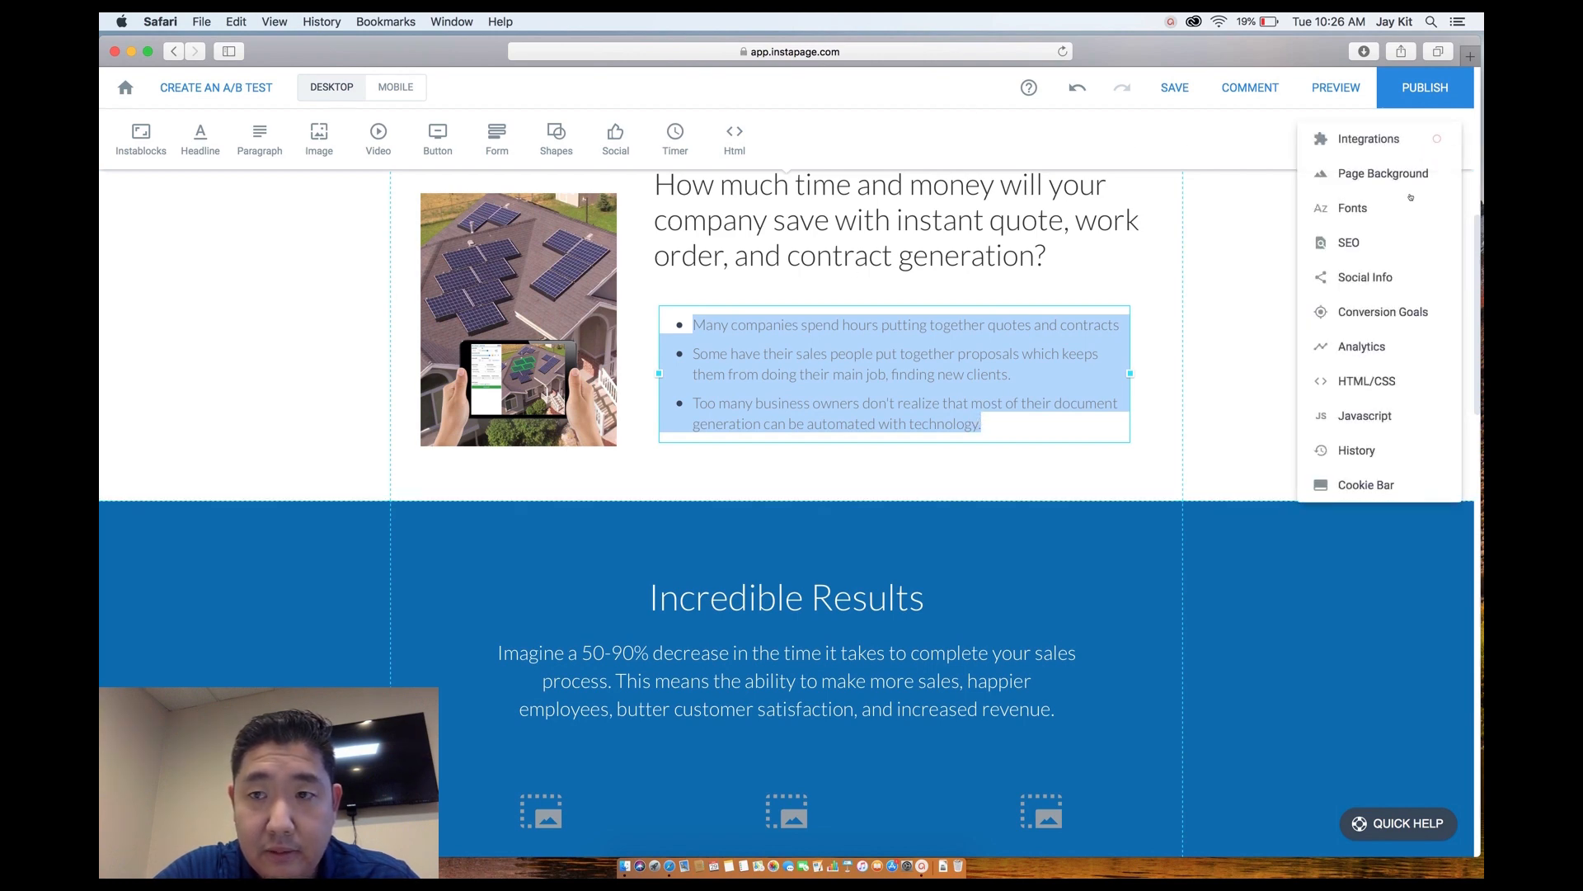
pyautogui.click(1368, 221)
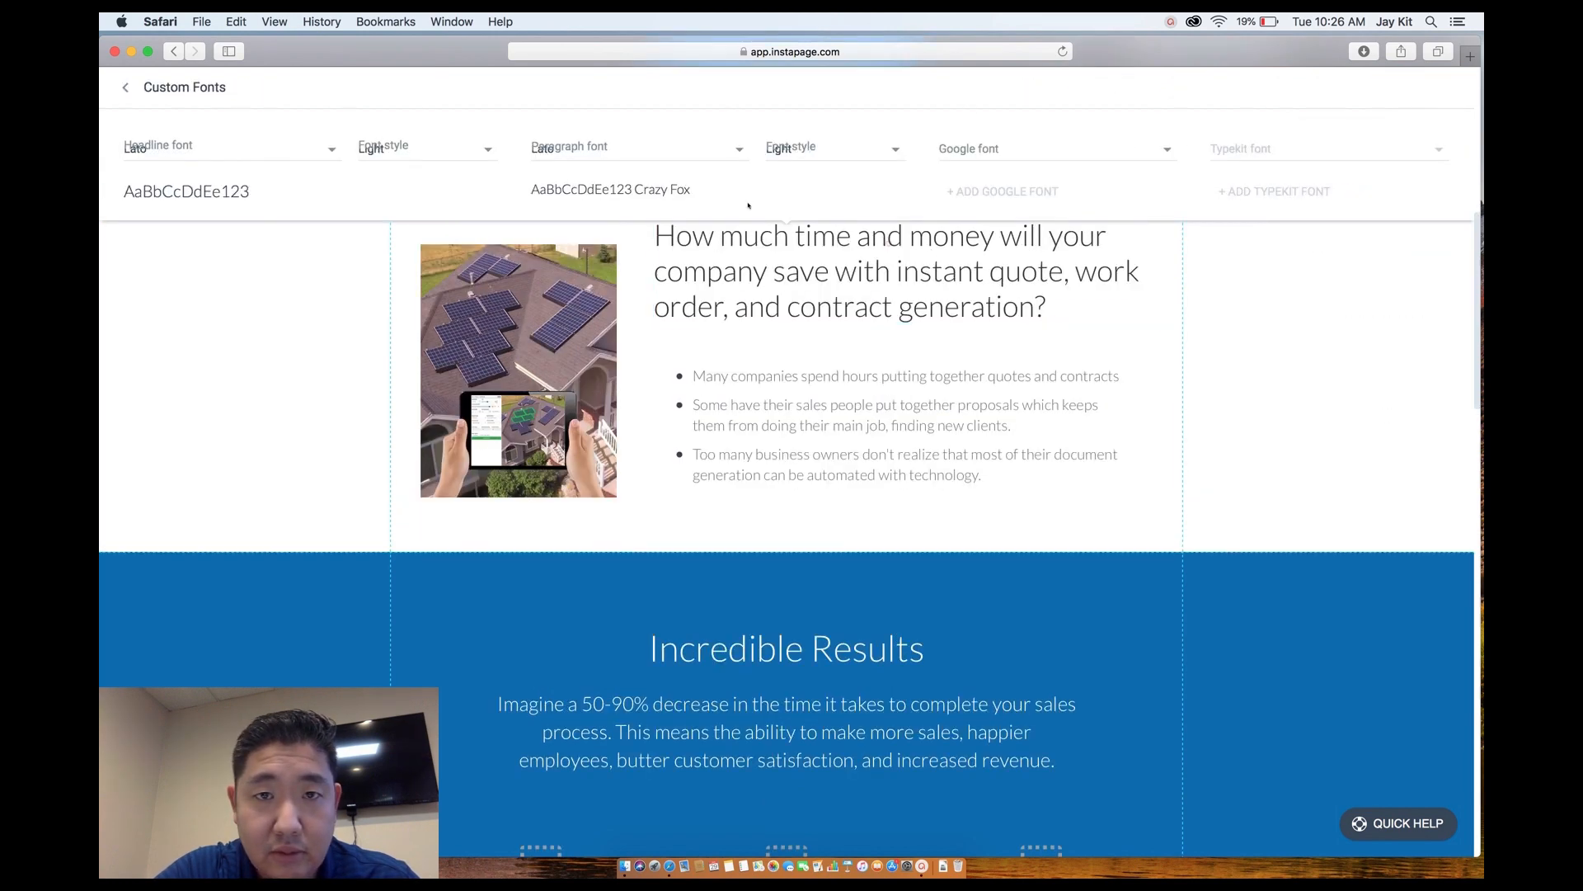
pyautogui.click(823, 150)
pyautogui.click(809, 212)
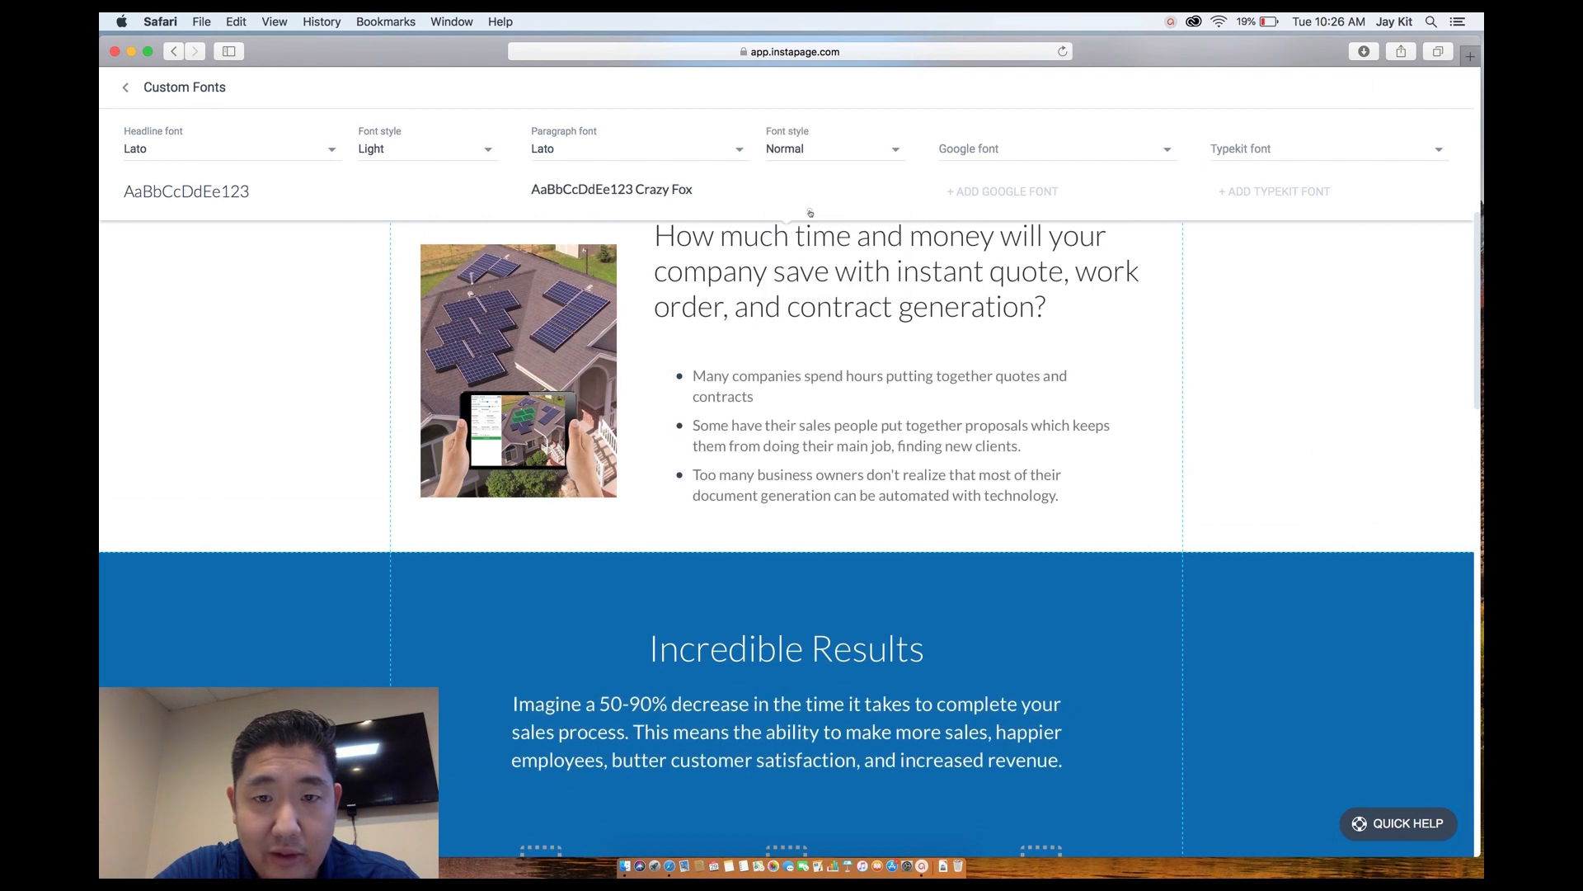
pyautogui.click(1066, 626)
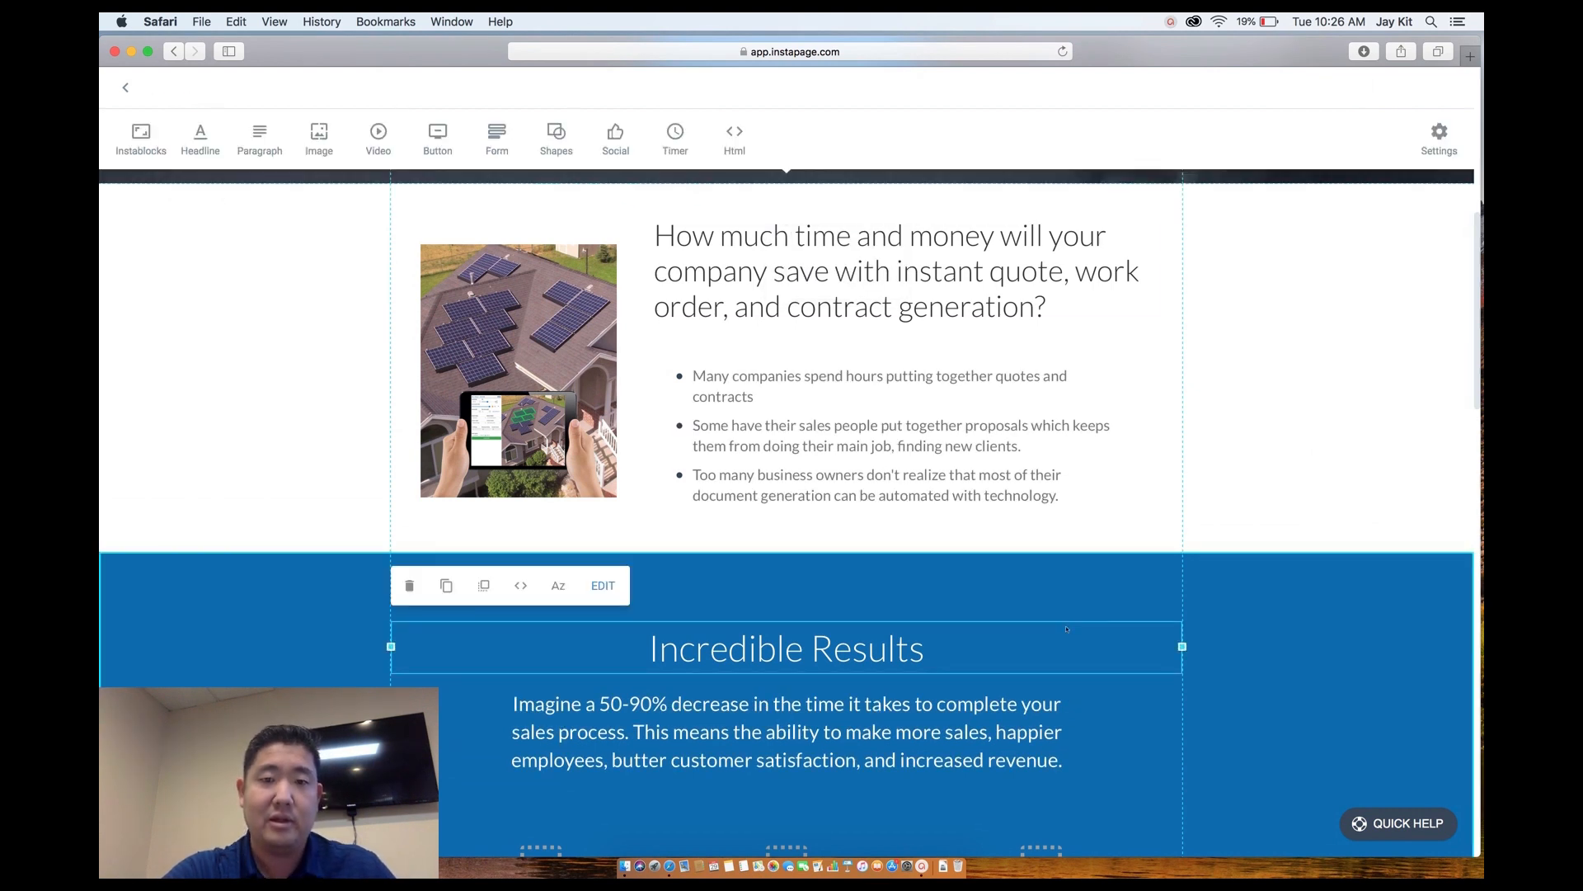
# Nudge the bullet list up slightly and deselect it.
pyautogui.moveTo(751, 381); pyautogui.dragTo(751, 364)
pyautogui.click(1321, 651)
pyautogui.scroll(-3, 1321, 651)
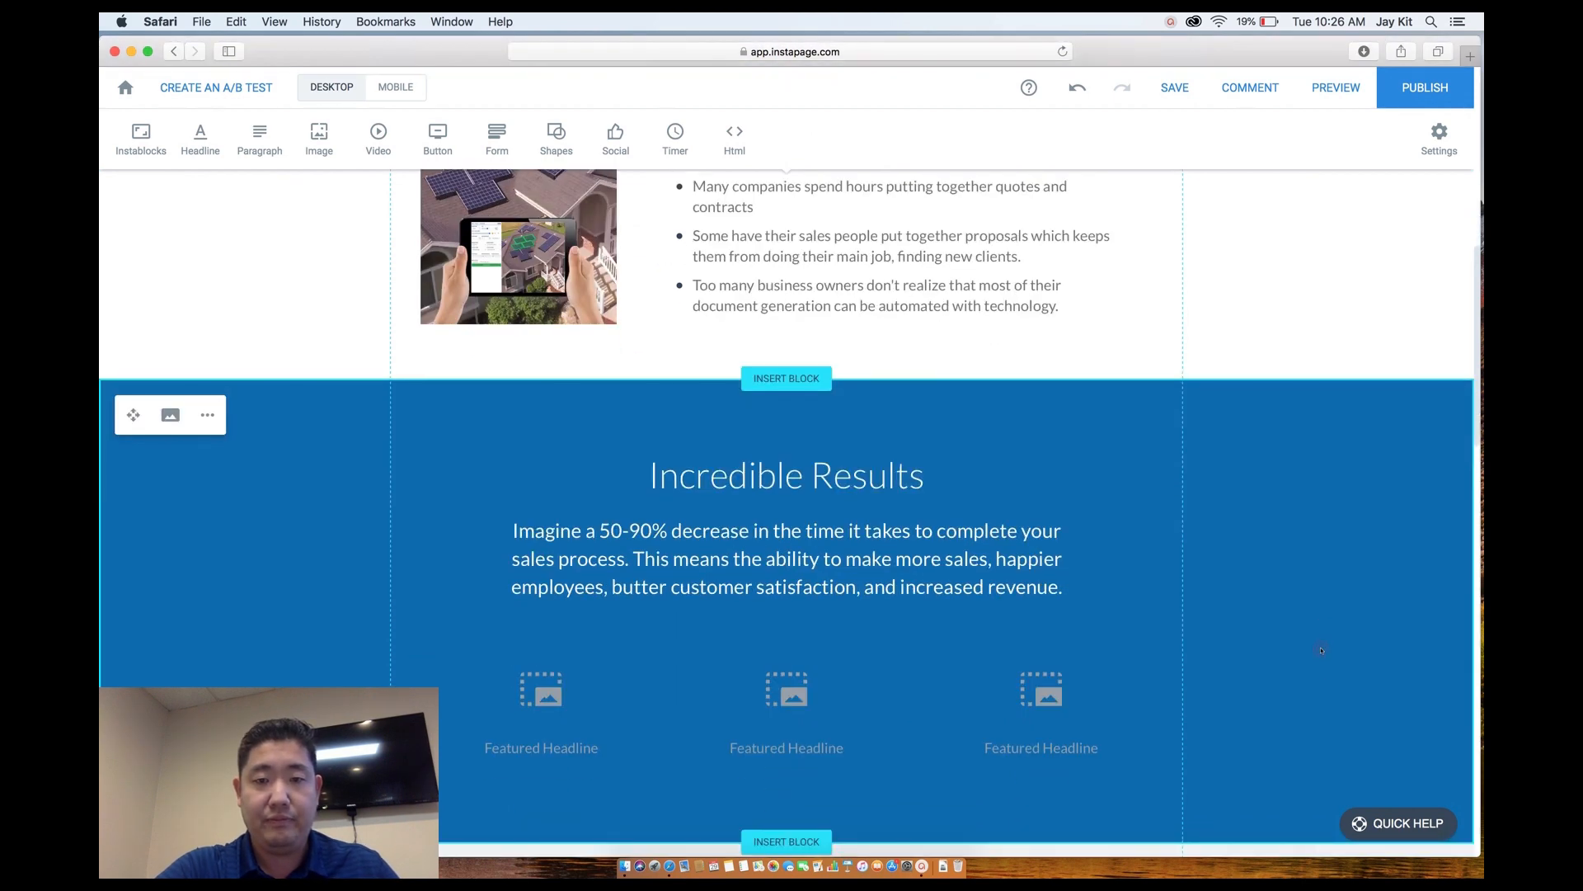
# Widen the 'Imagine a 50-90%…' paragraph box on both left and right sides.
pyautogui.click(748, 551)
pyautogui.moveTo(497, 557); pyautogui.dragTo(431, 557)
pyautogui.moveTo(1075, 557); pyautogui.dragTo(1131, 560)
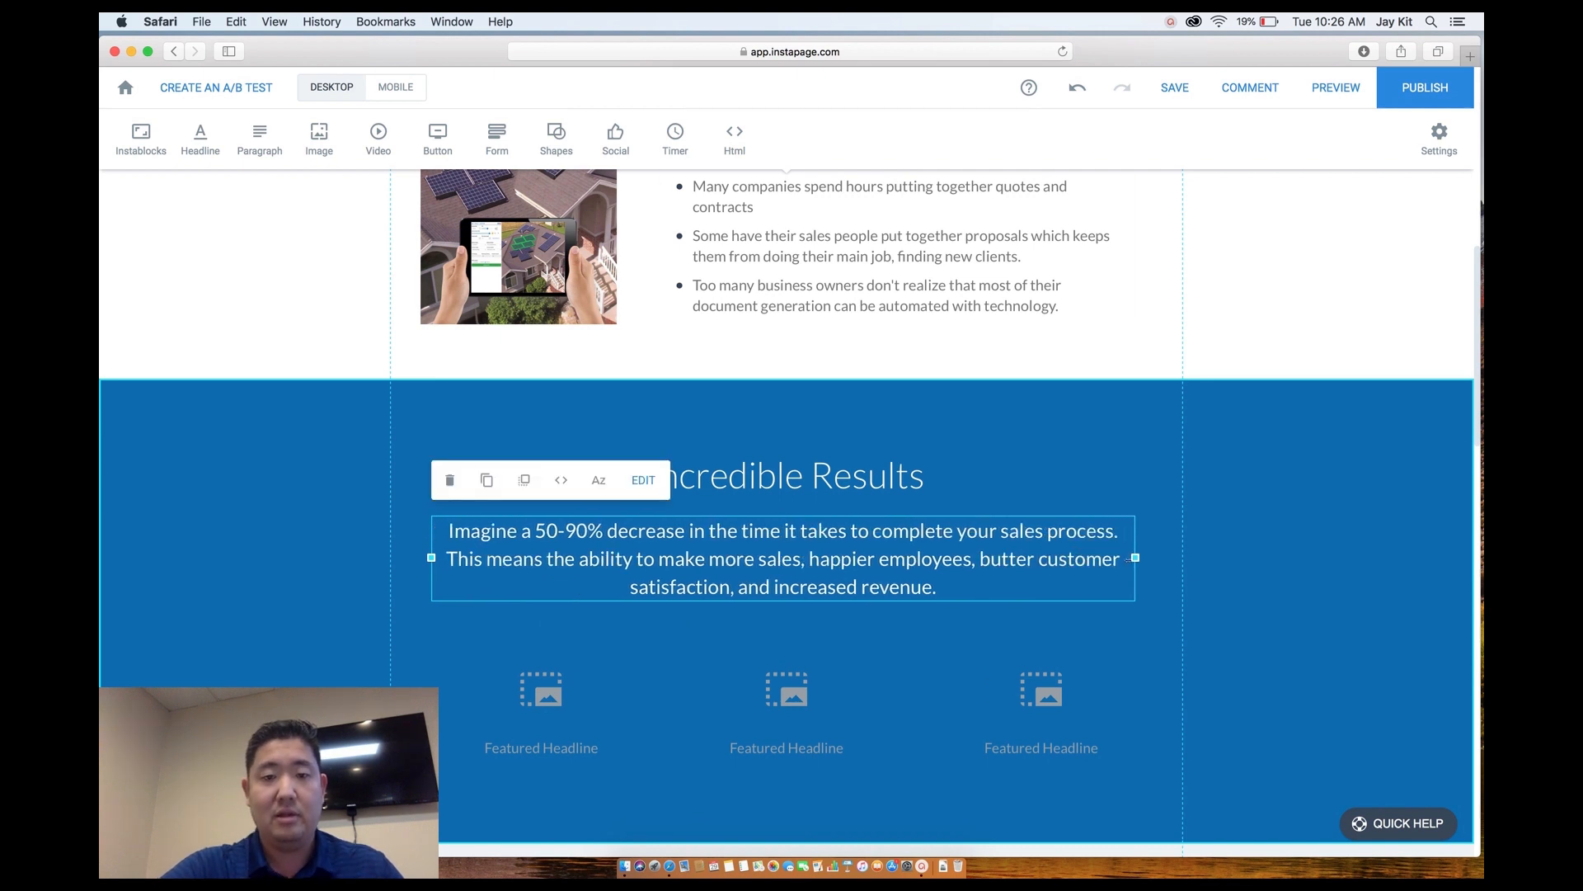
pyautogui.click(1150, 640)
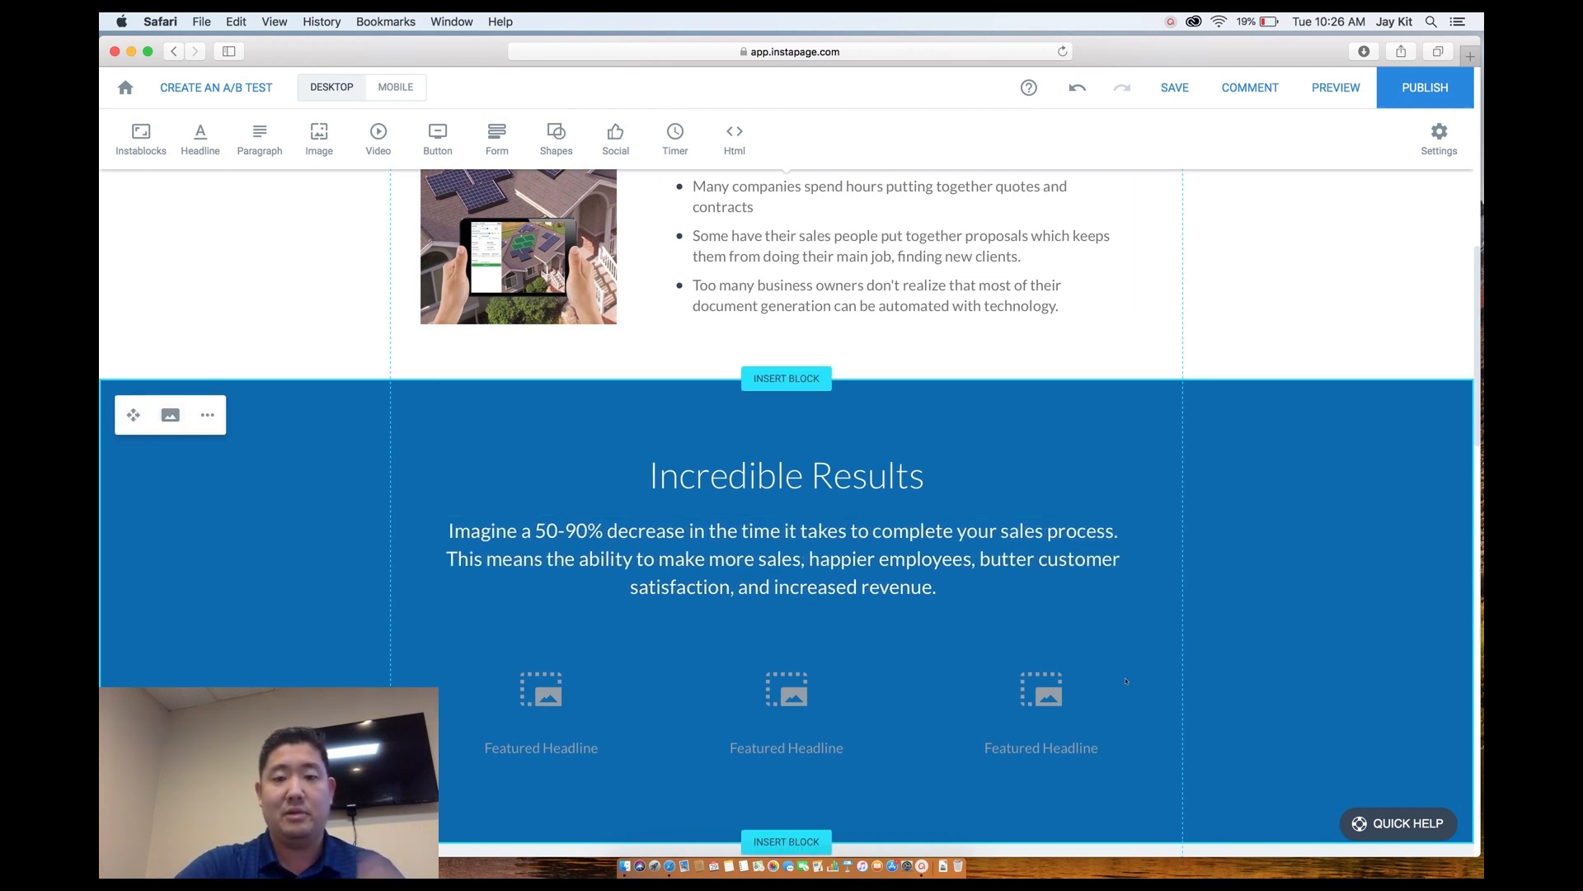
pyautogui.scroll(-3, 1125, 682)
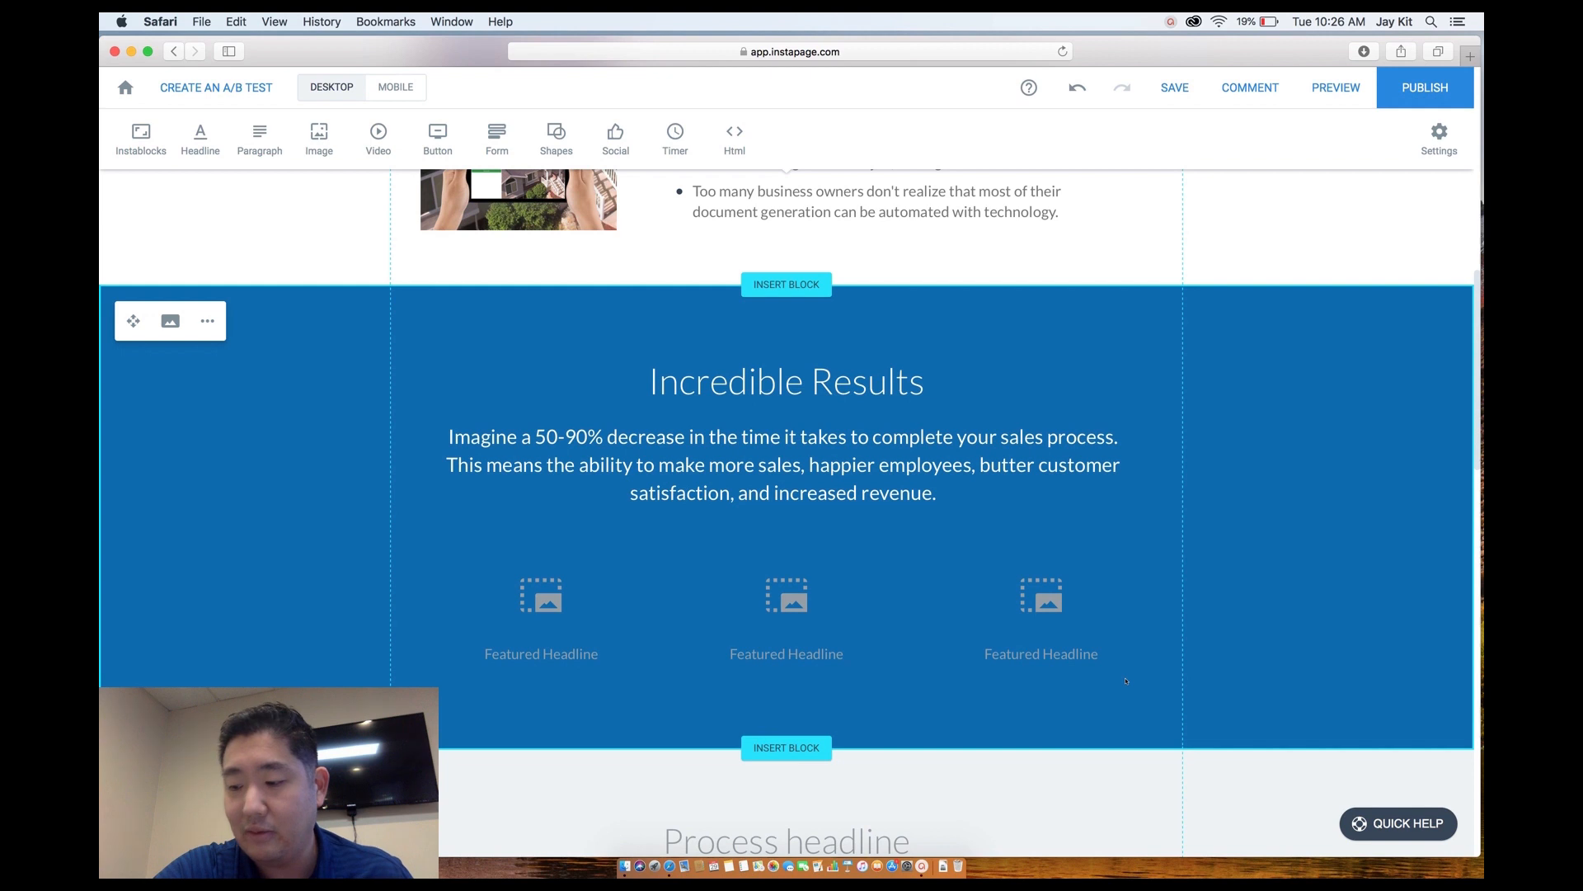
pyautogui.scroll(-2, 1125, 682)
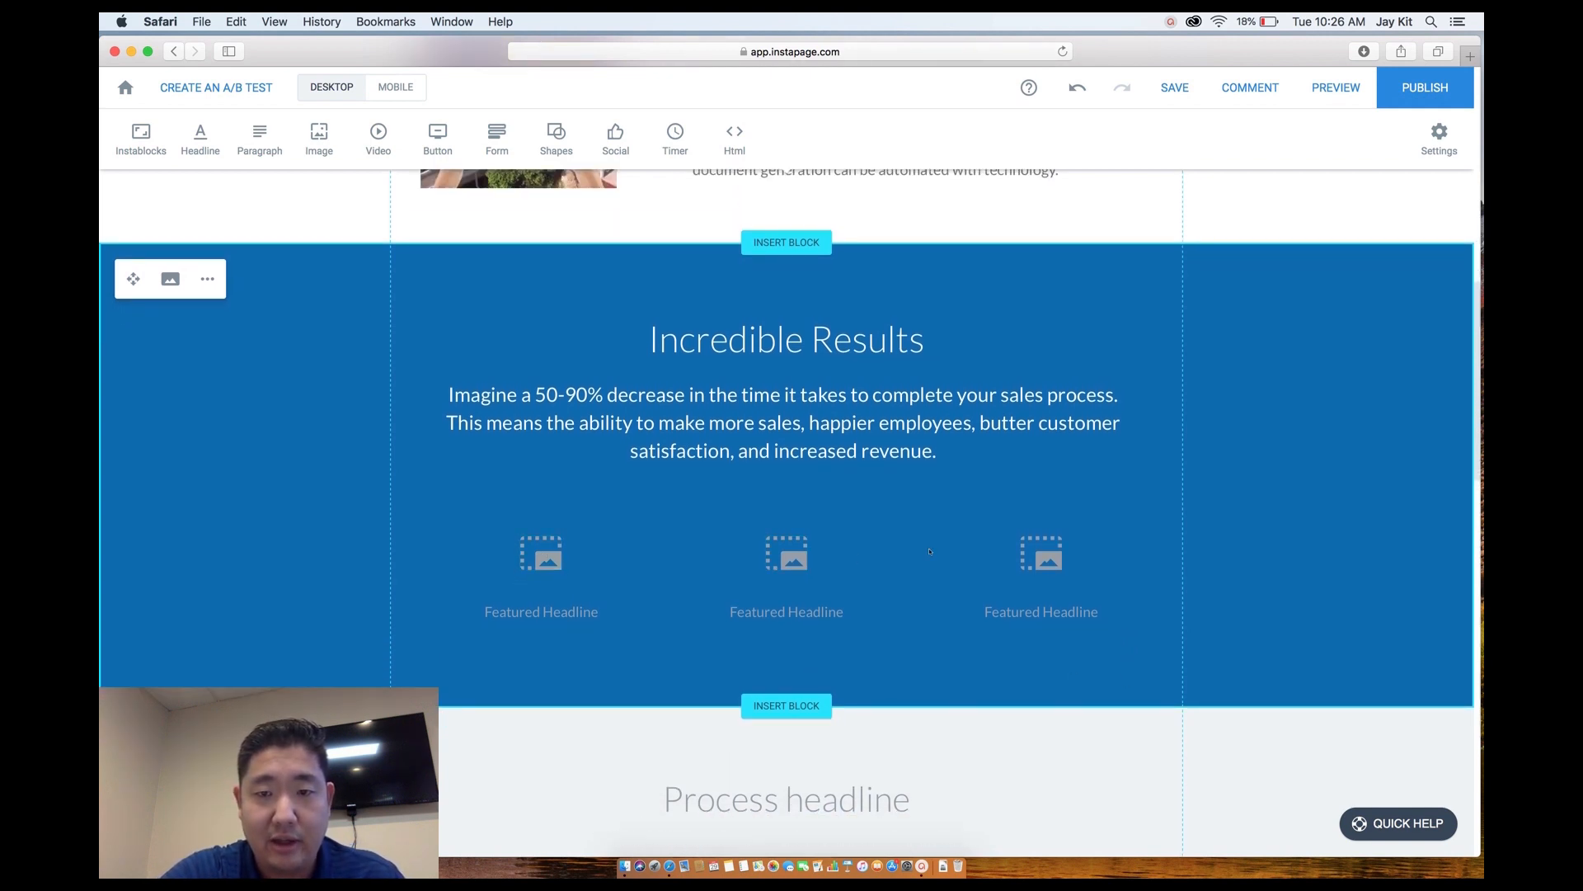
pyautogui.scroll(2, 852, 556)
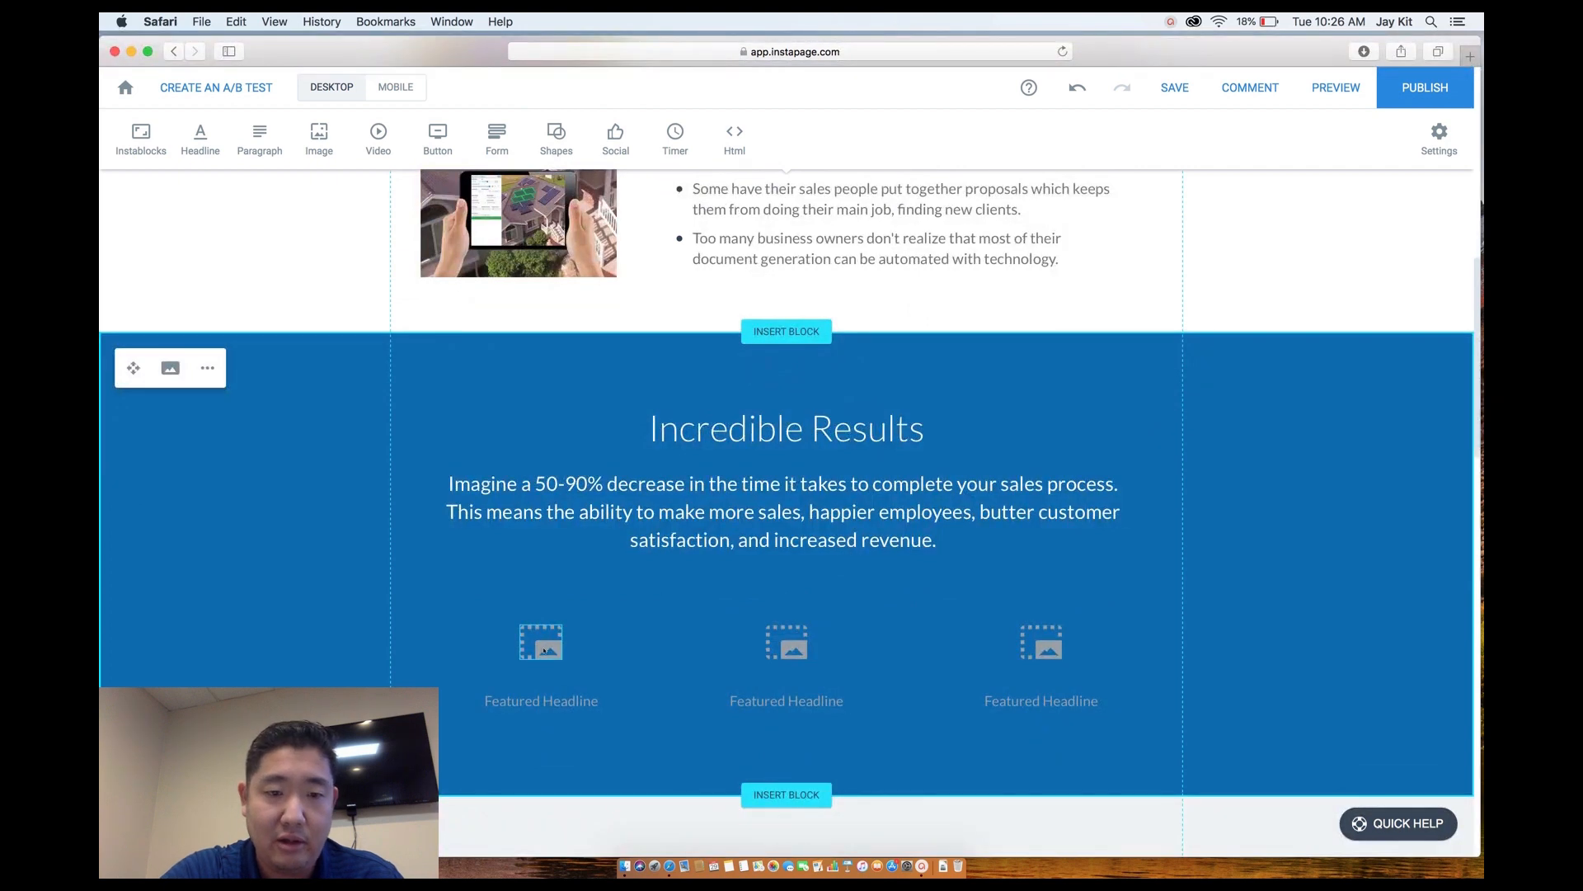
pyautogui.click(544, 650)
# Enlarge the first image placeholder and insert sales_onsite.jpg into it.
pyautogui.moveTo(518, 623); pyautogui.dragTo(481, 593)
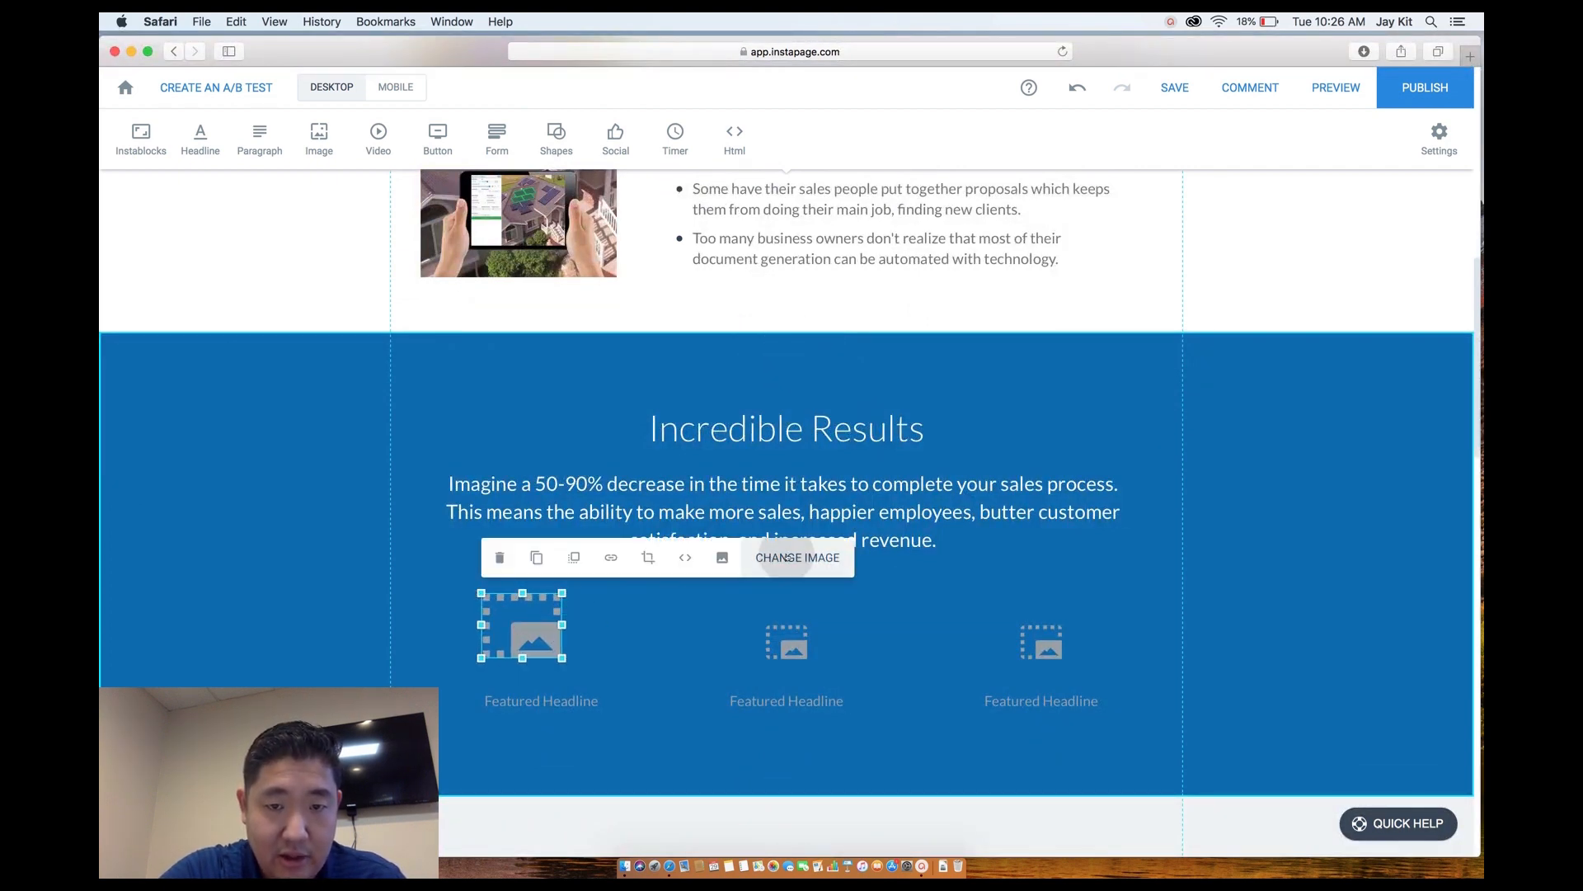
pyautogui.click(787, 558)
pyautogui.moveTo(821, 540)
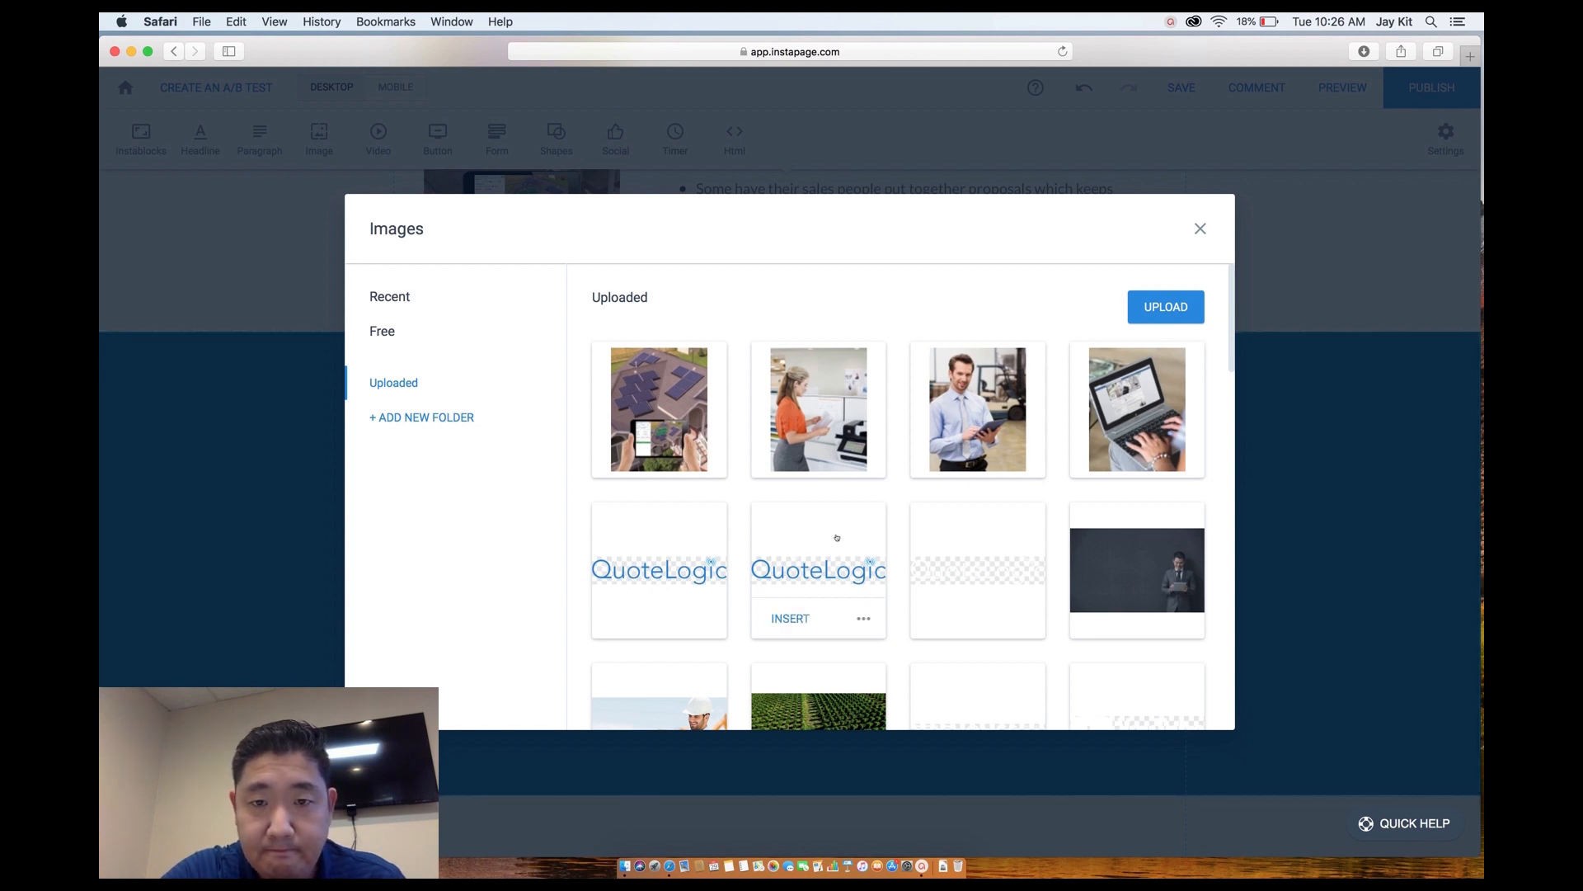
pyautogui.moveTo(834, 474)
pyautogui.moveTo(966, 412)
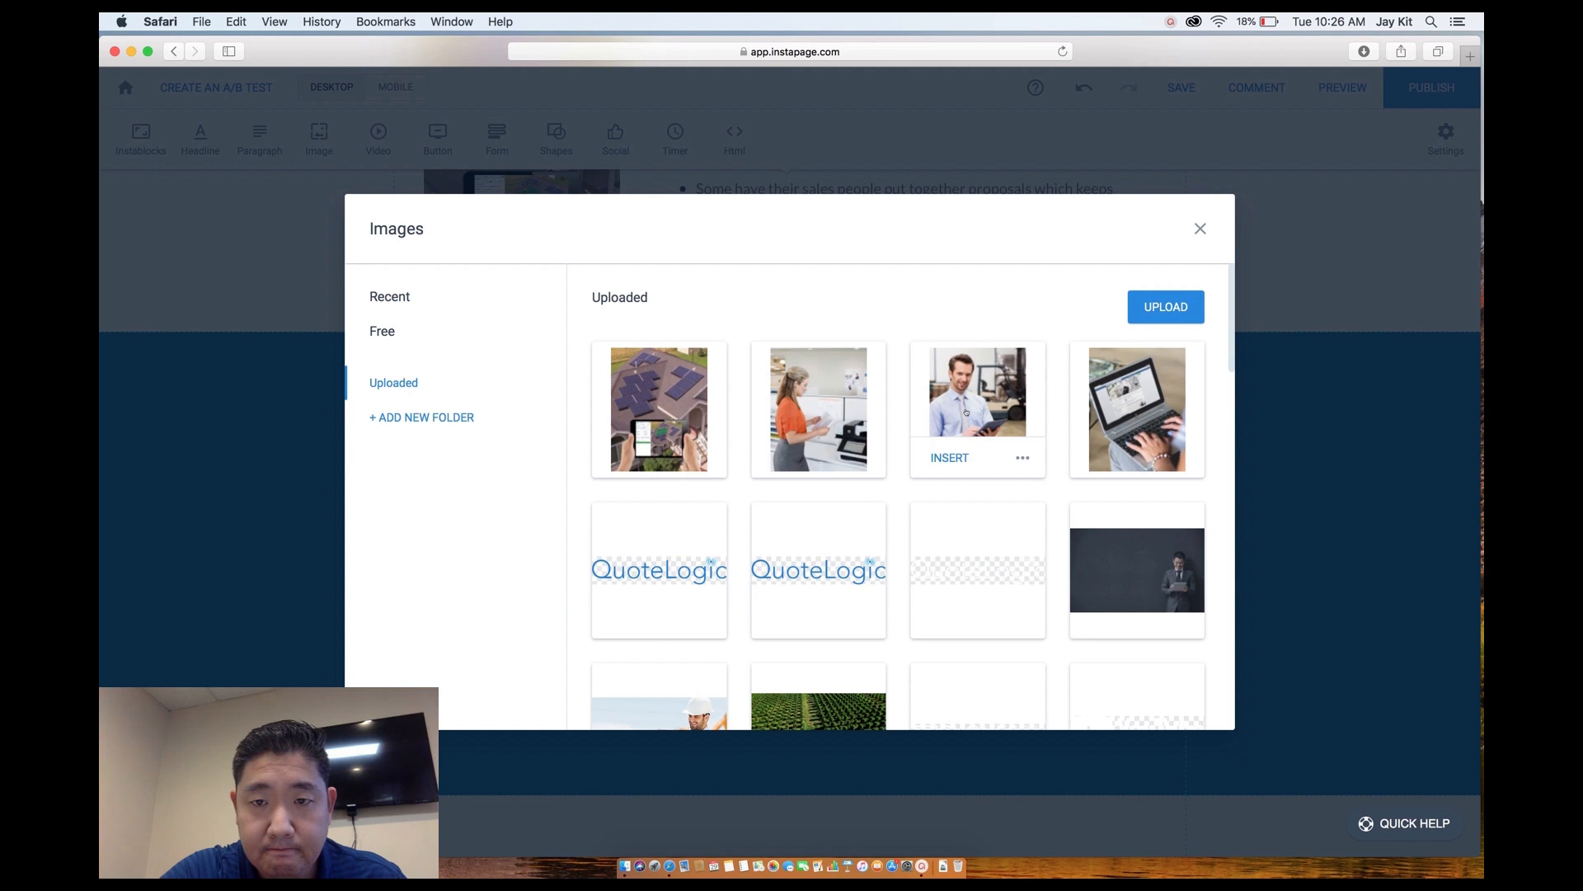
pyautogui.click(979, 415)
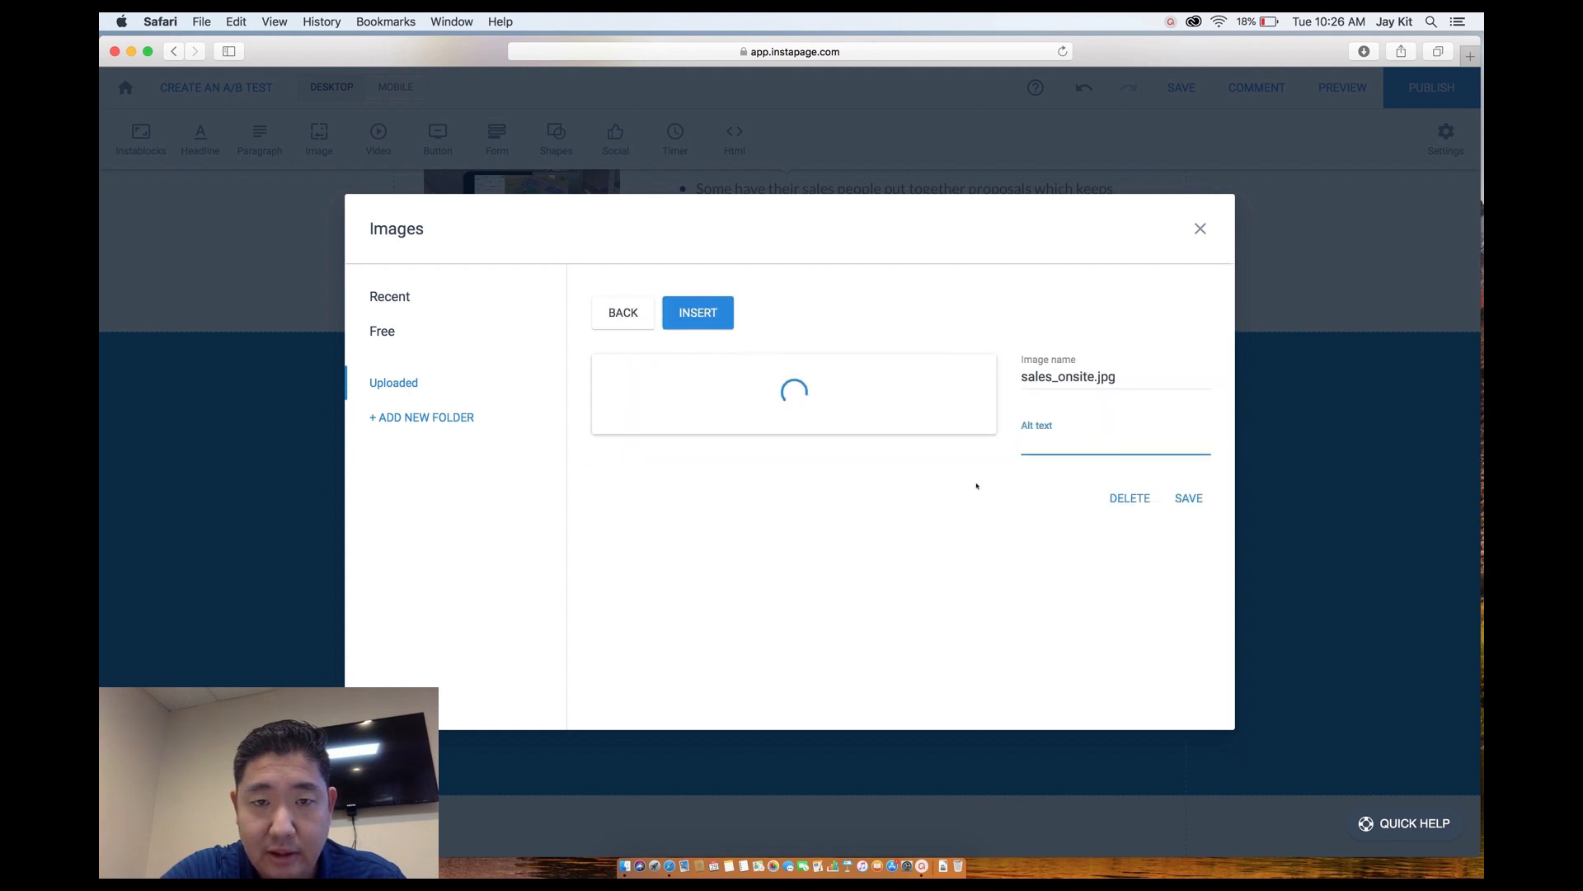
pyautogui.click(688, 311)
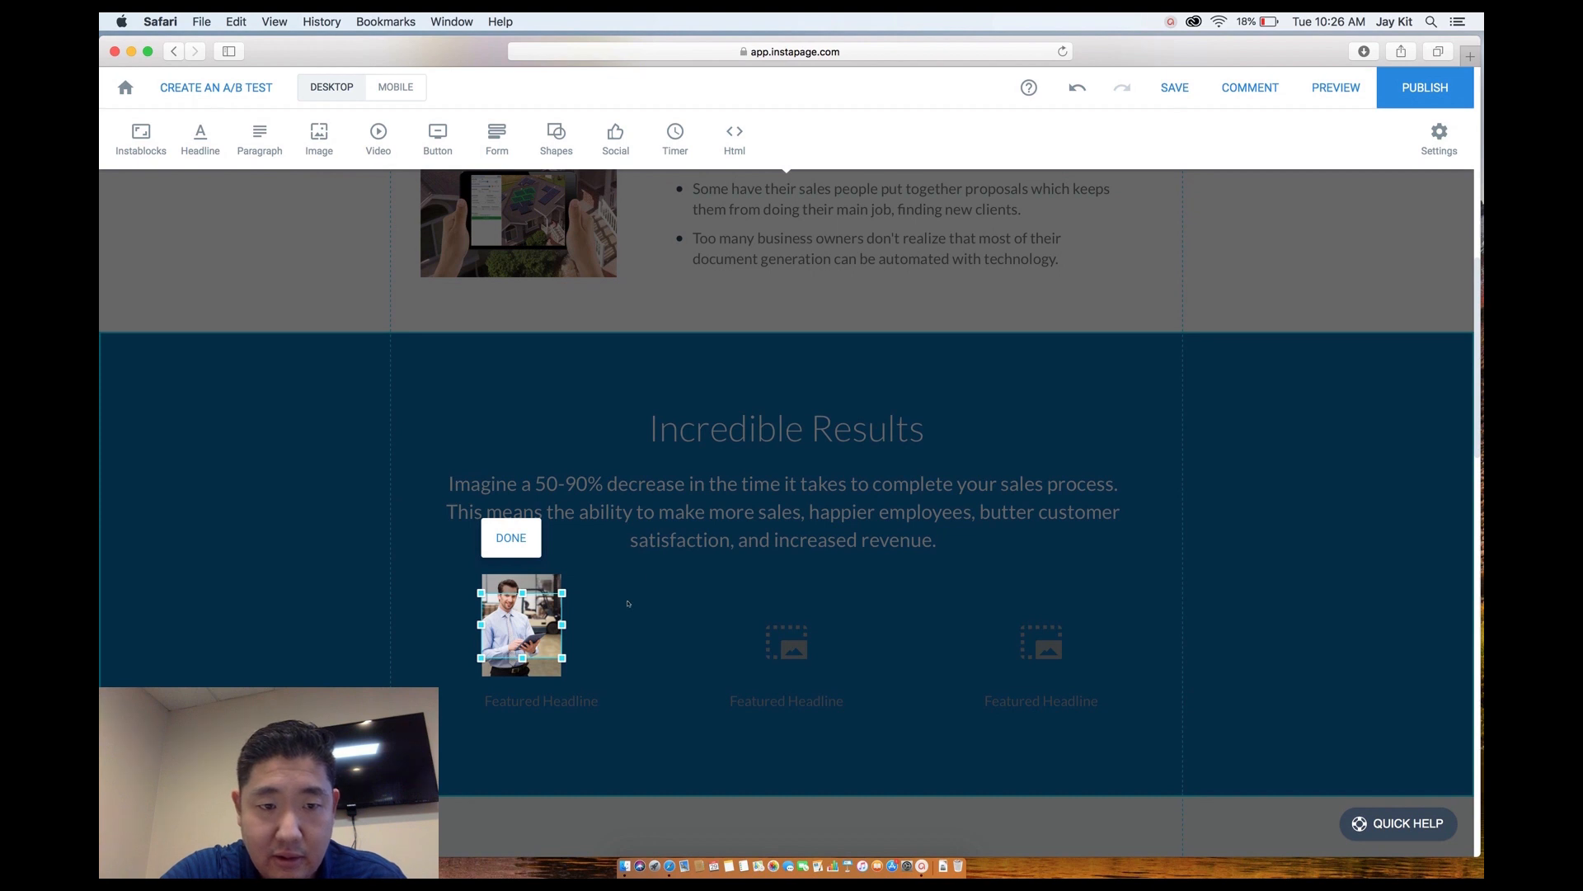
pyautogui.click(627, 603)
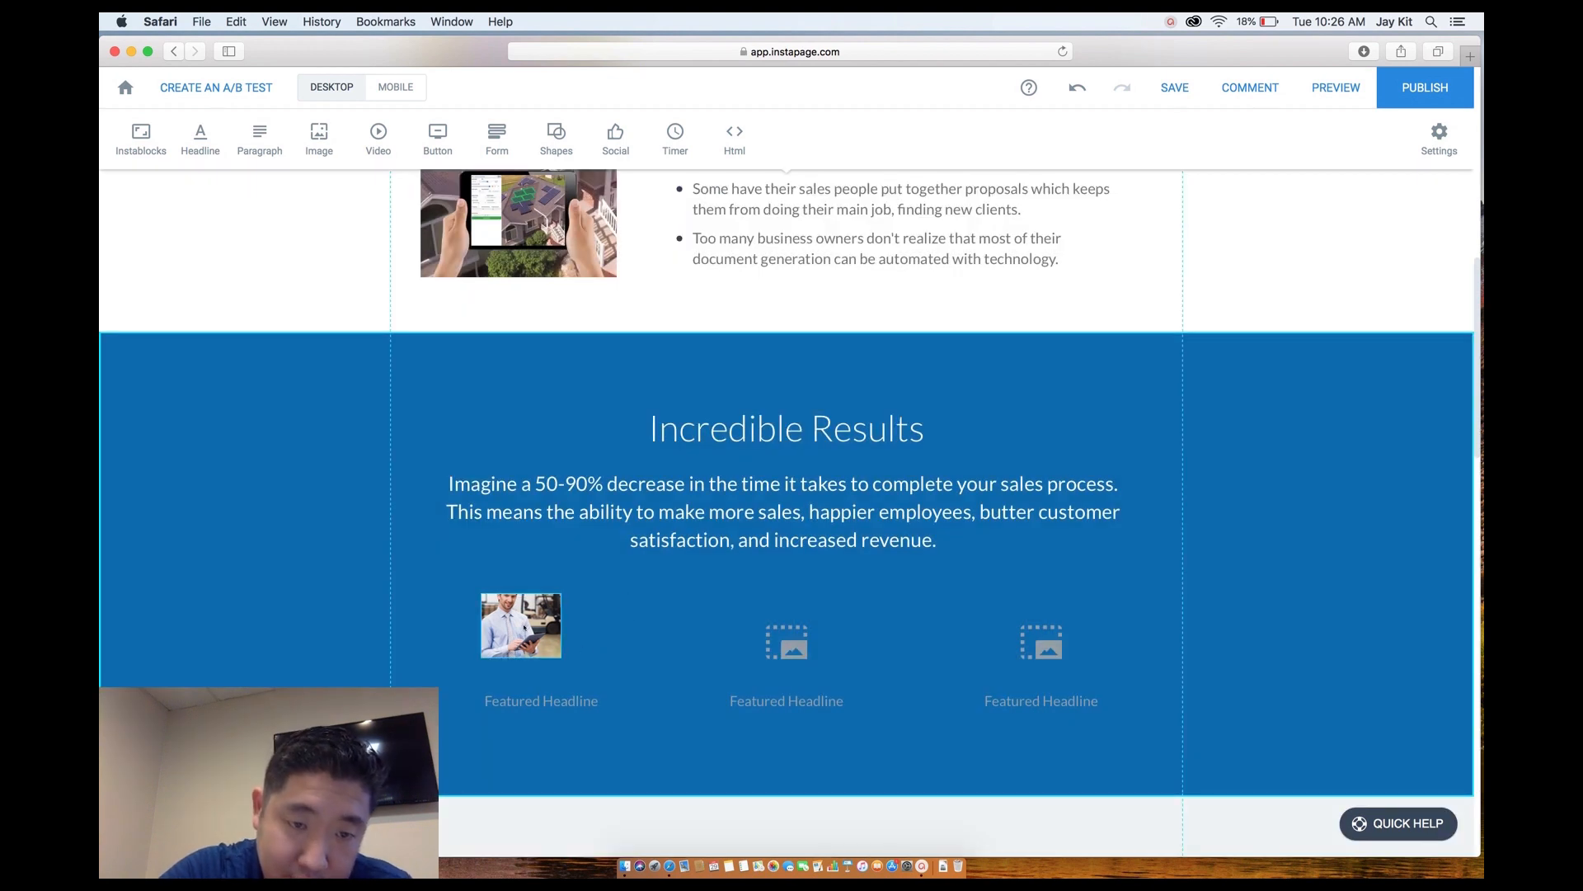
# Browse the image library, previewing customer_quote.jpg, then undo the photo insertion.
pyautogui.click(525, 627)
pyautogui.moveTo(524, 627); pyautogui.dragTo(526, 629)
pyautogui.doubleClick(539, 625)
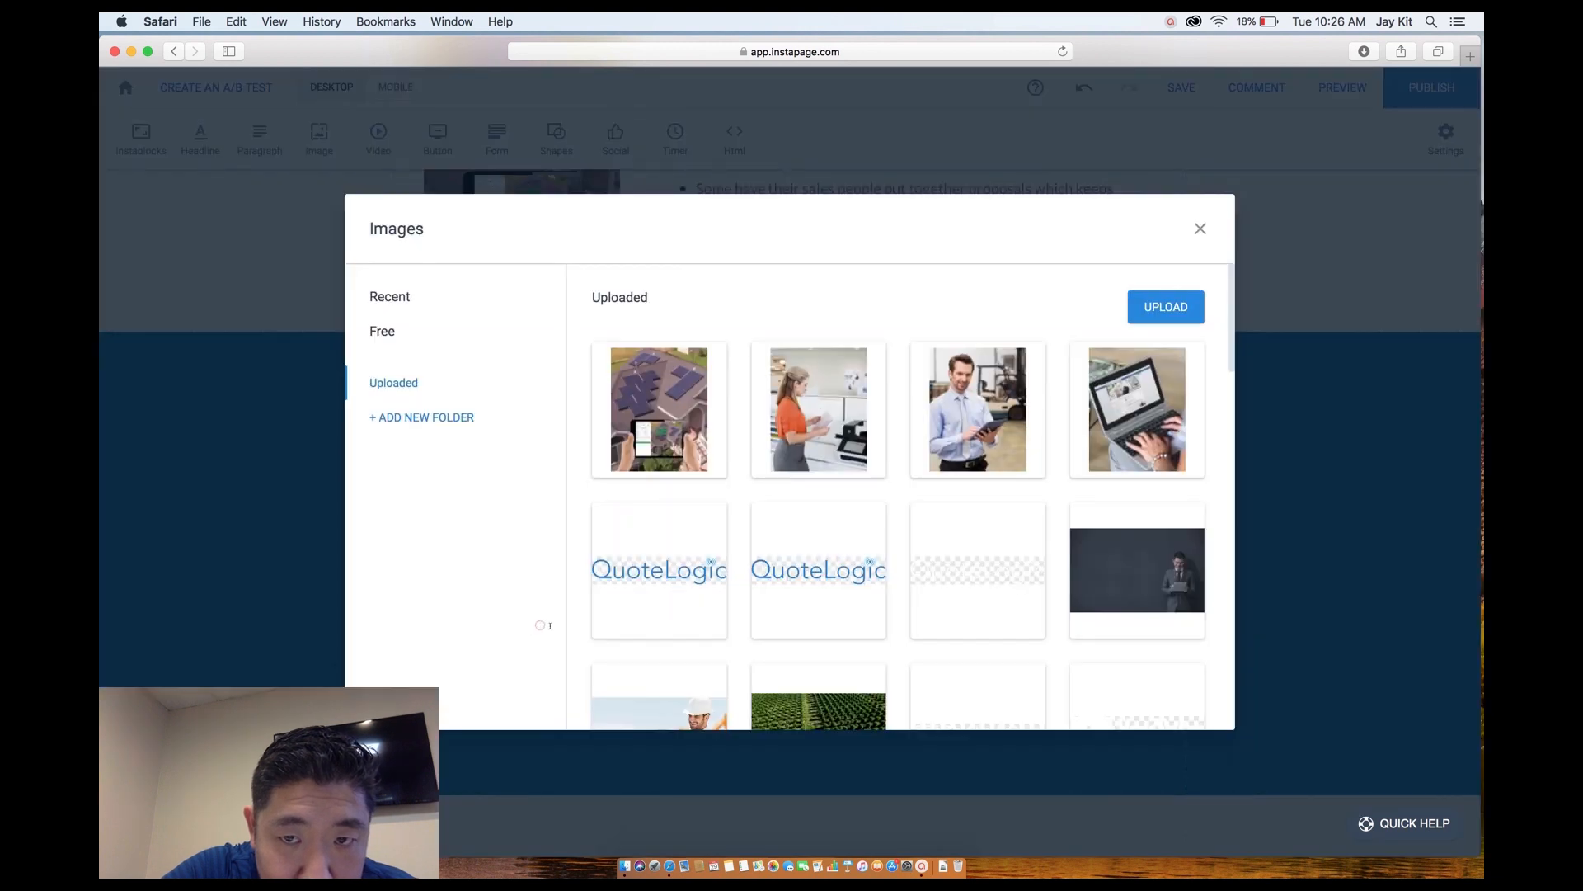
pyautogui.moveTo(916, 618)
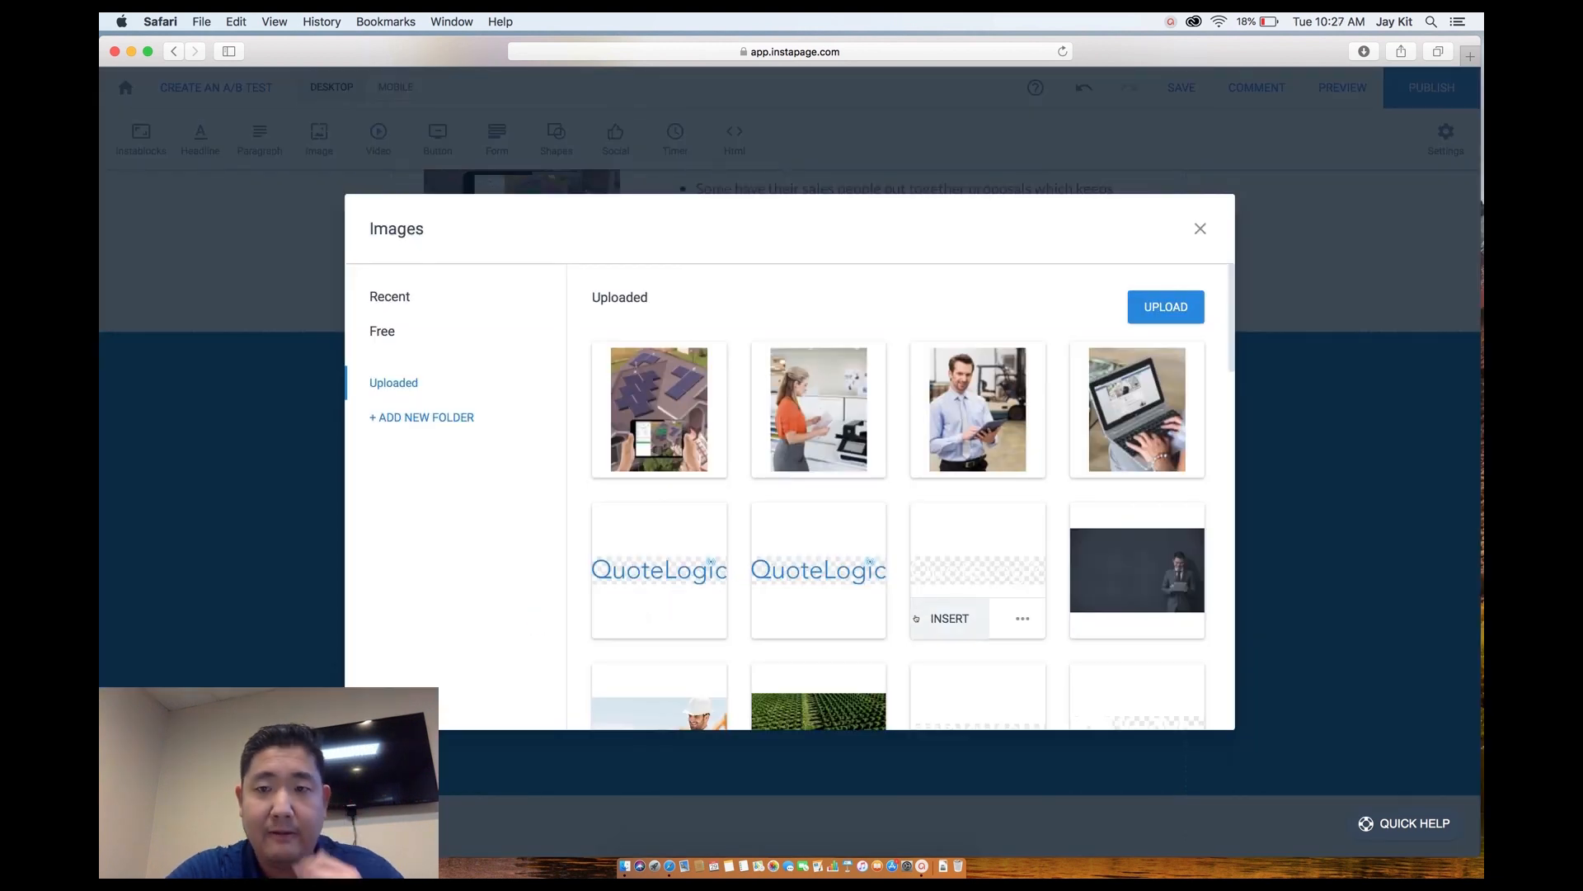
pyautogui.moveTo(1131, 429)
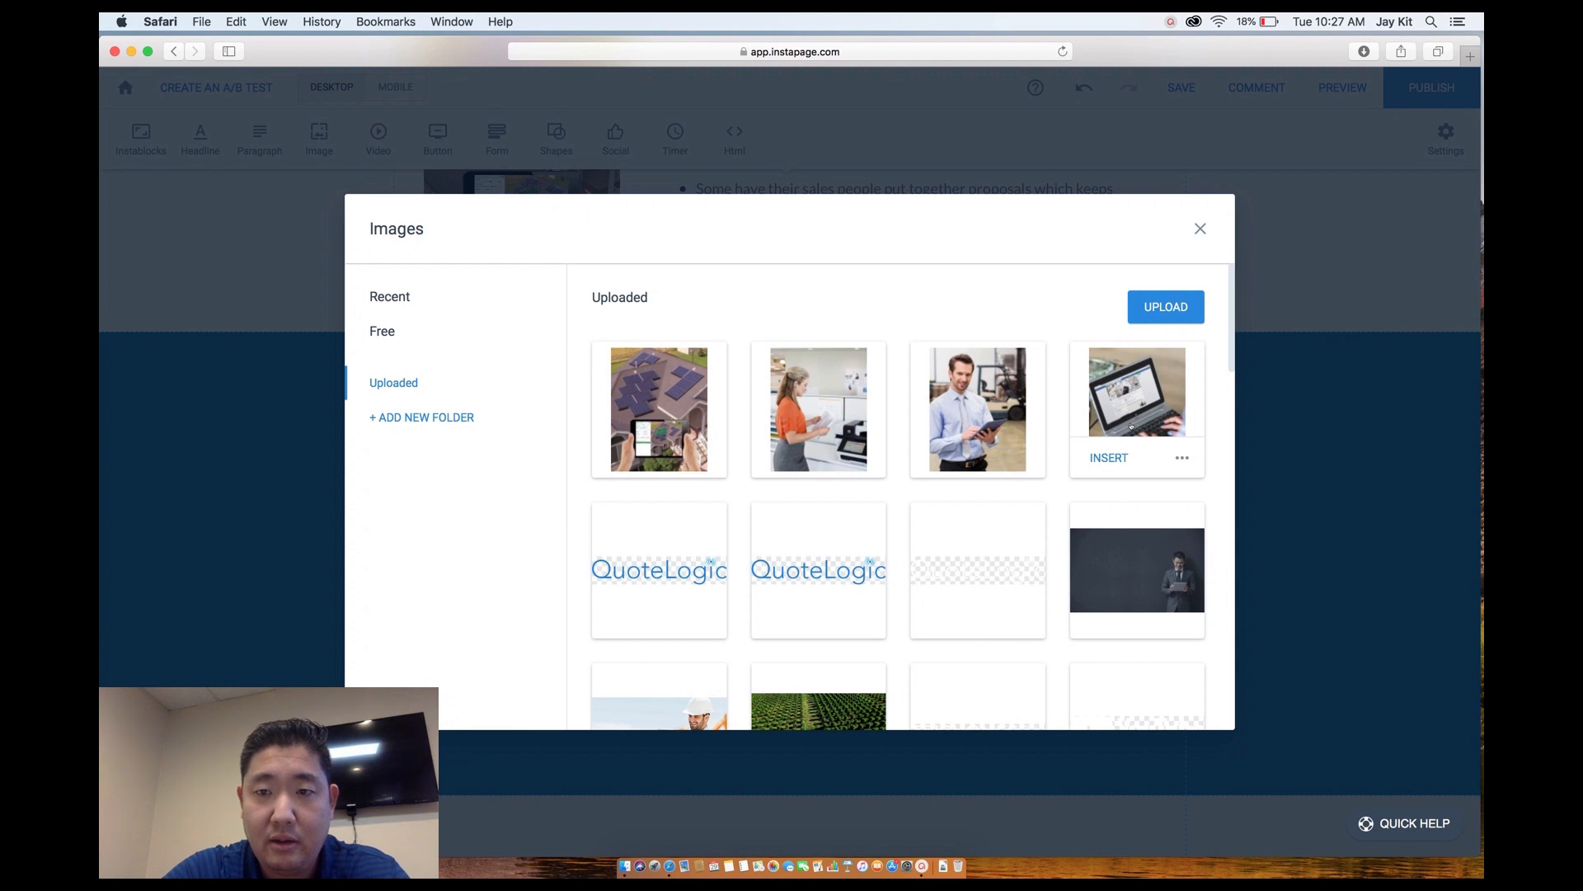
pyautogui.click(1131, 426)
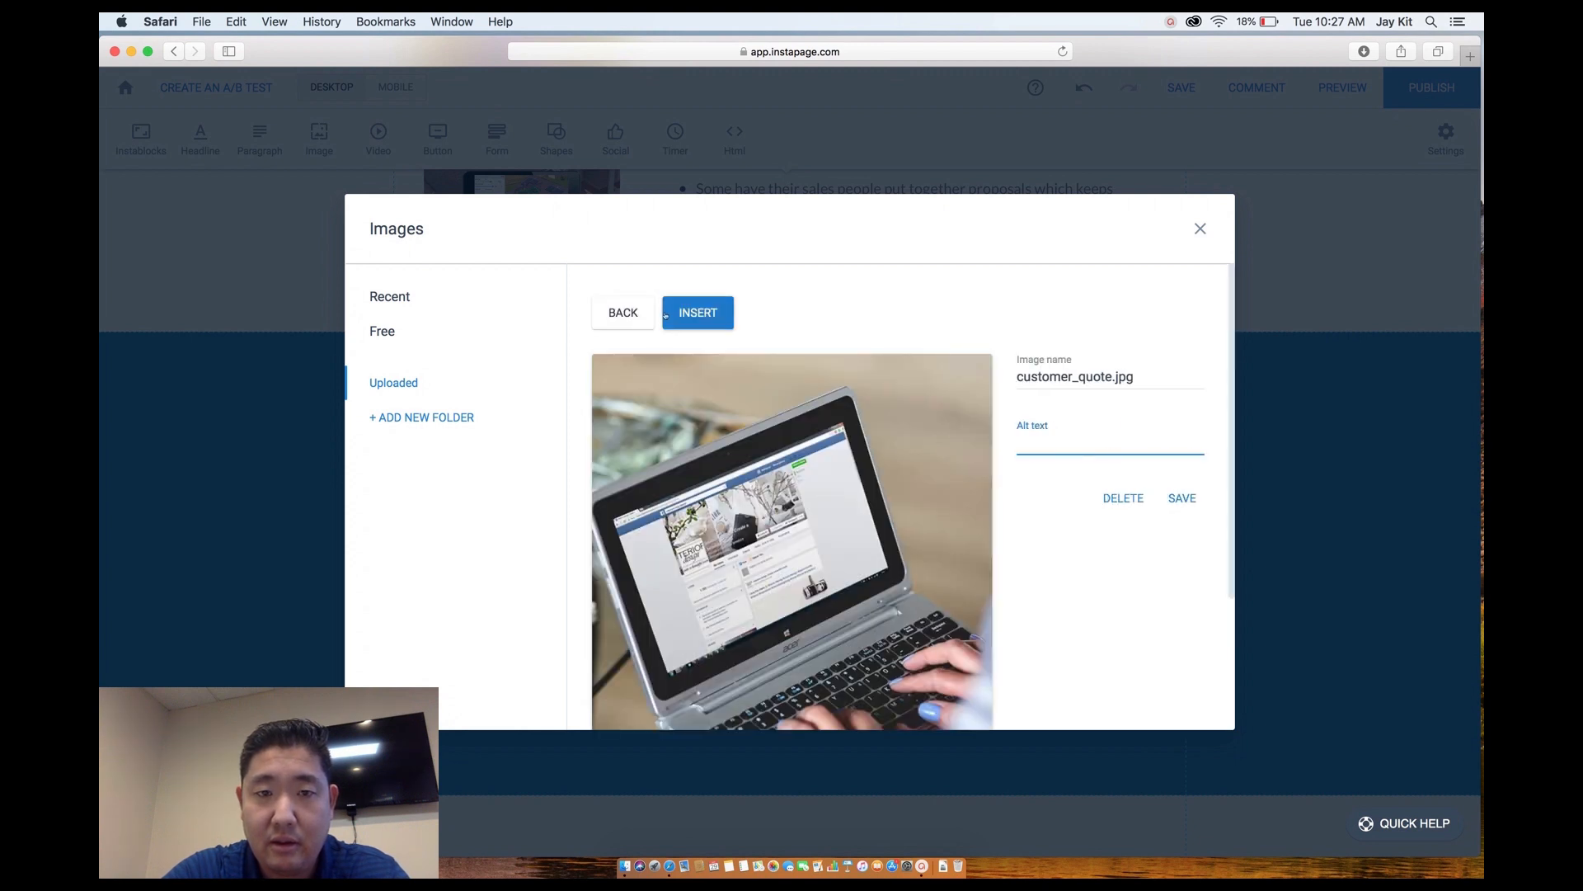
pyautogui.click(625, 313)
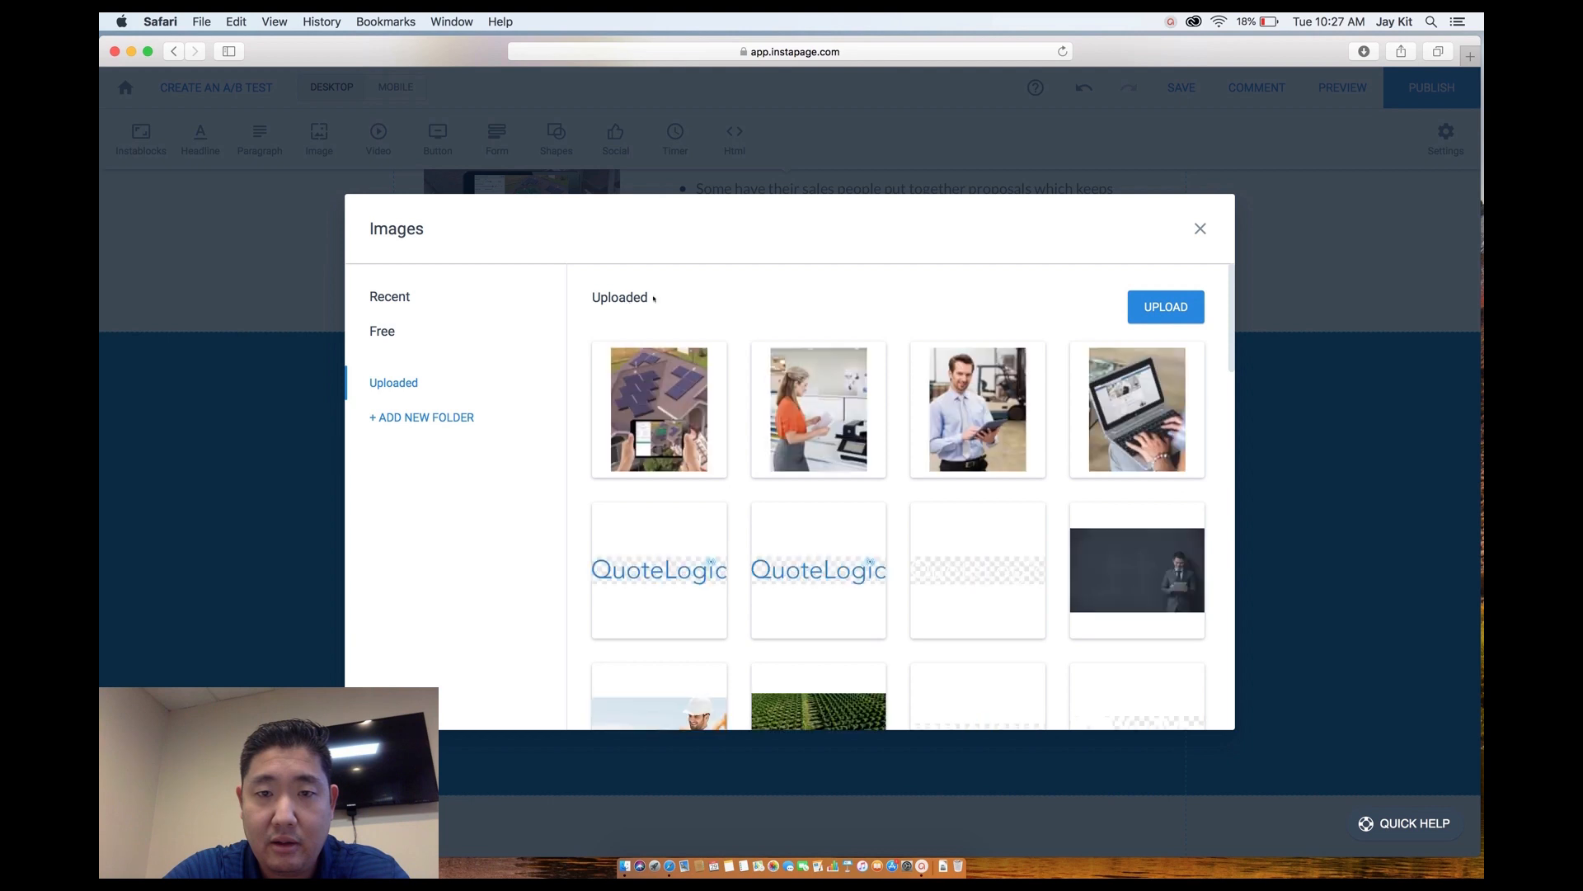
pyautogui.scroll(-4, 1004, 486)
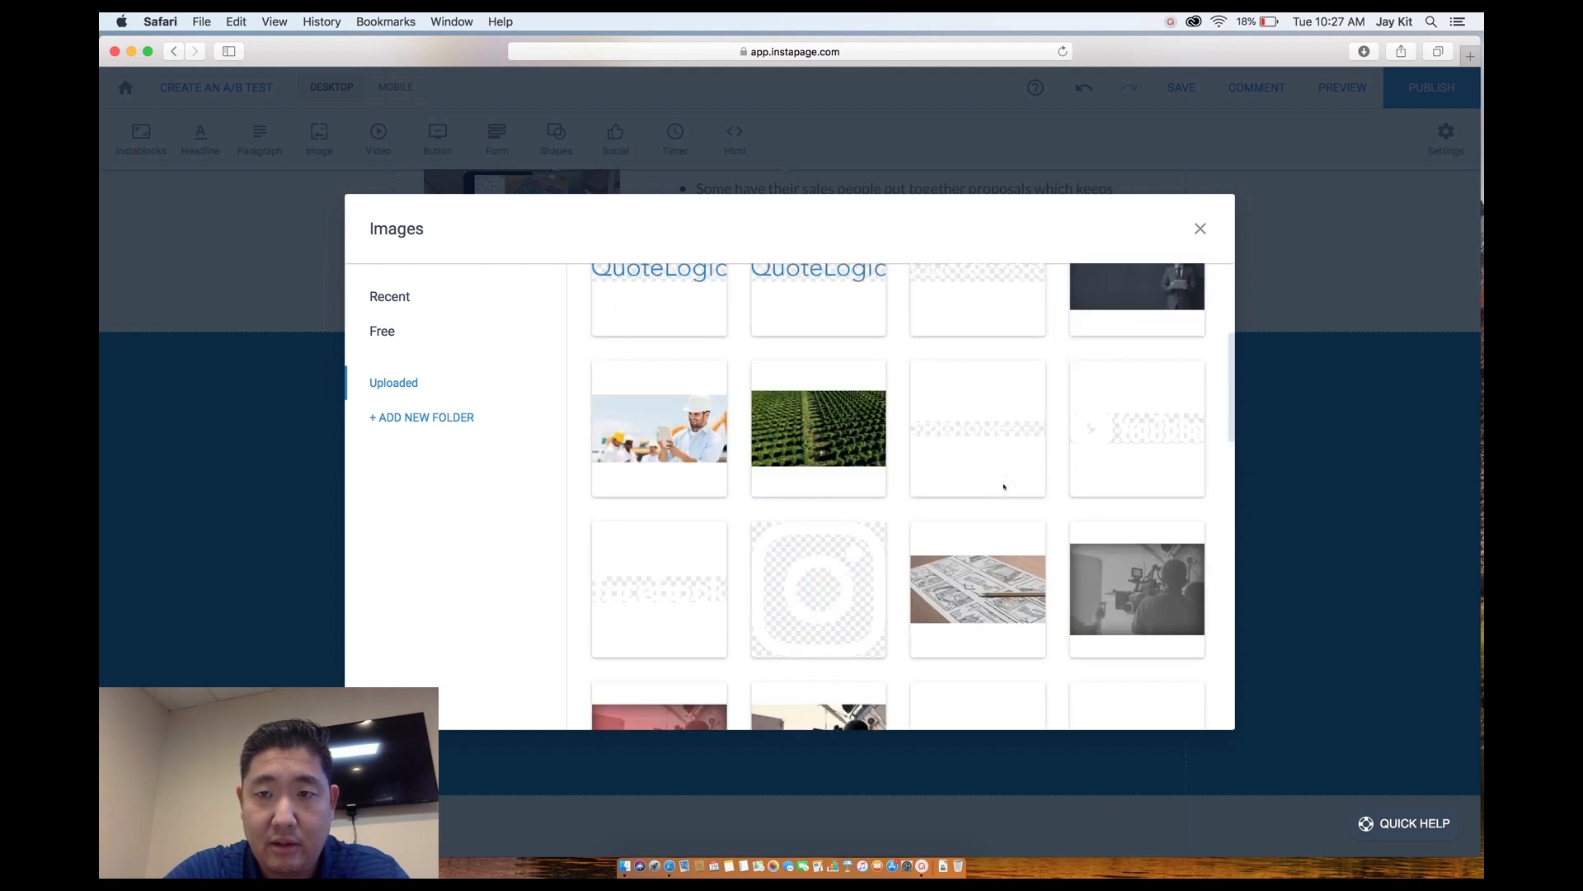
pyautogui.click(1199, 230)
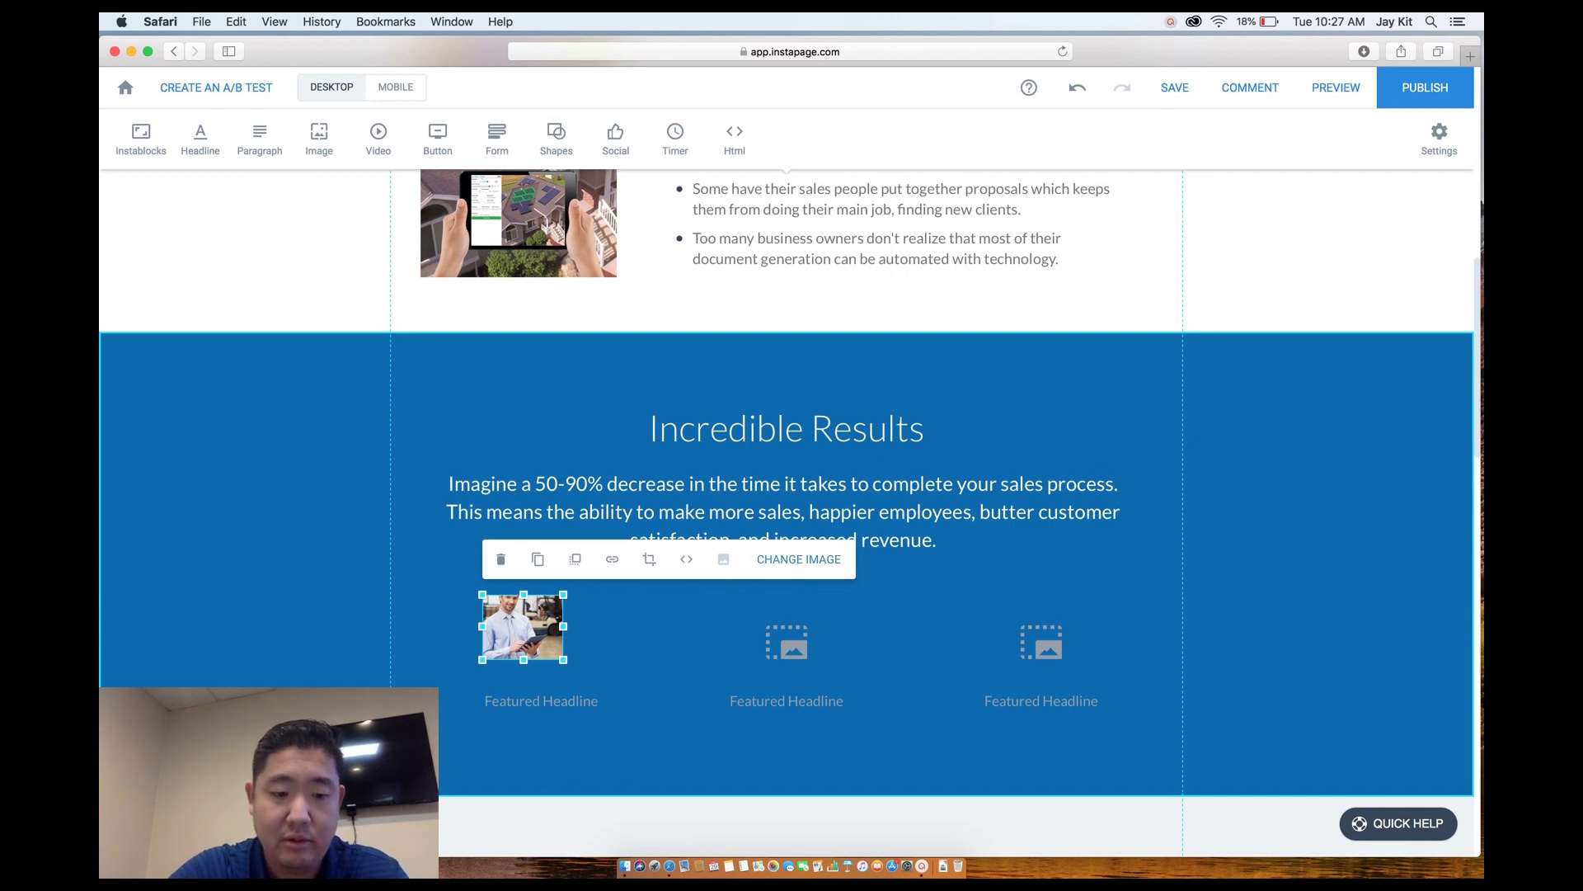
pyautogui.press('super+z')
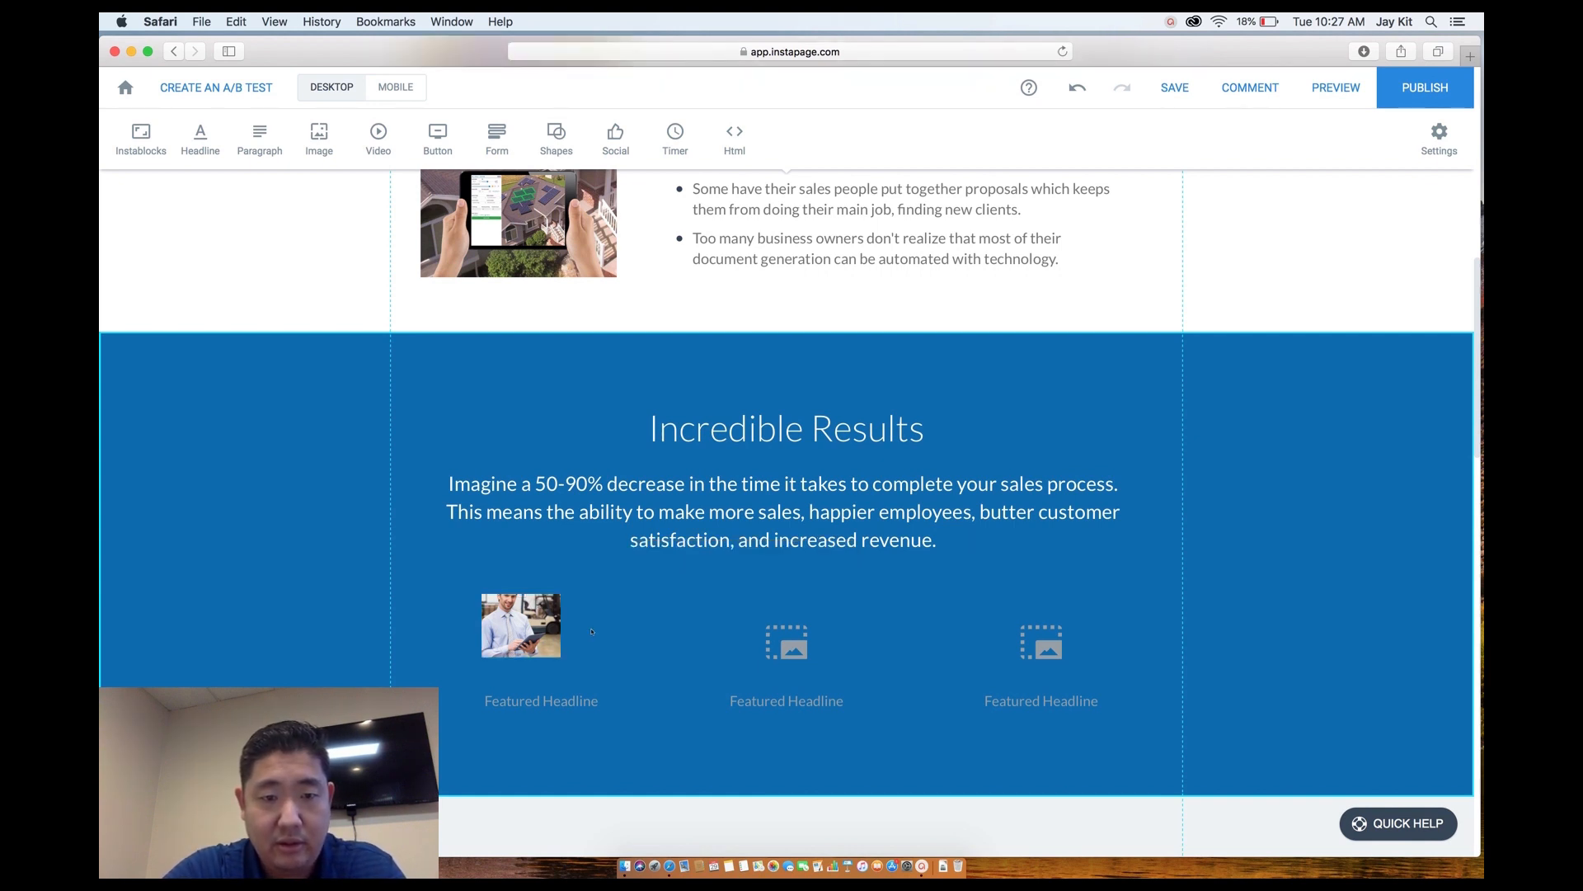
pyautogui.press('super+z')
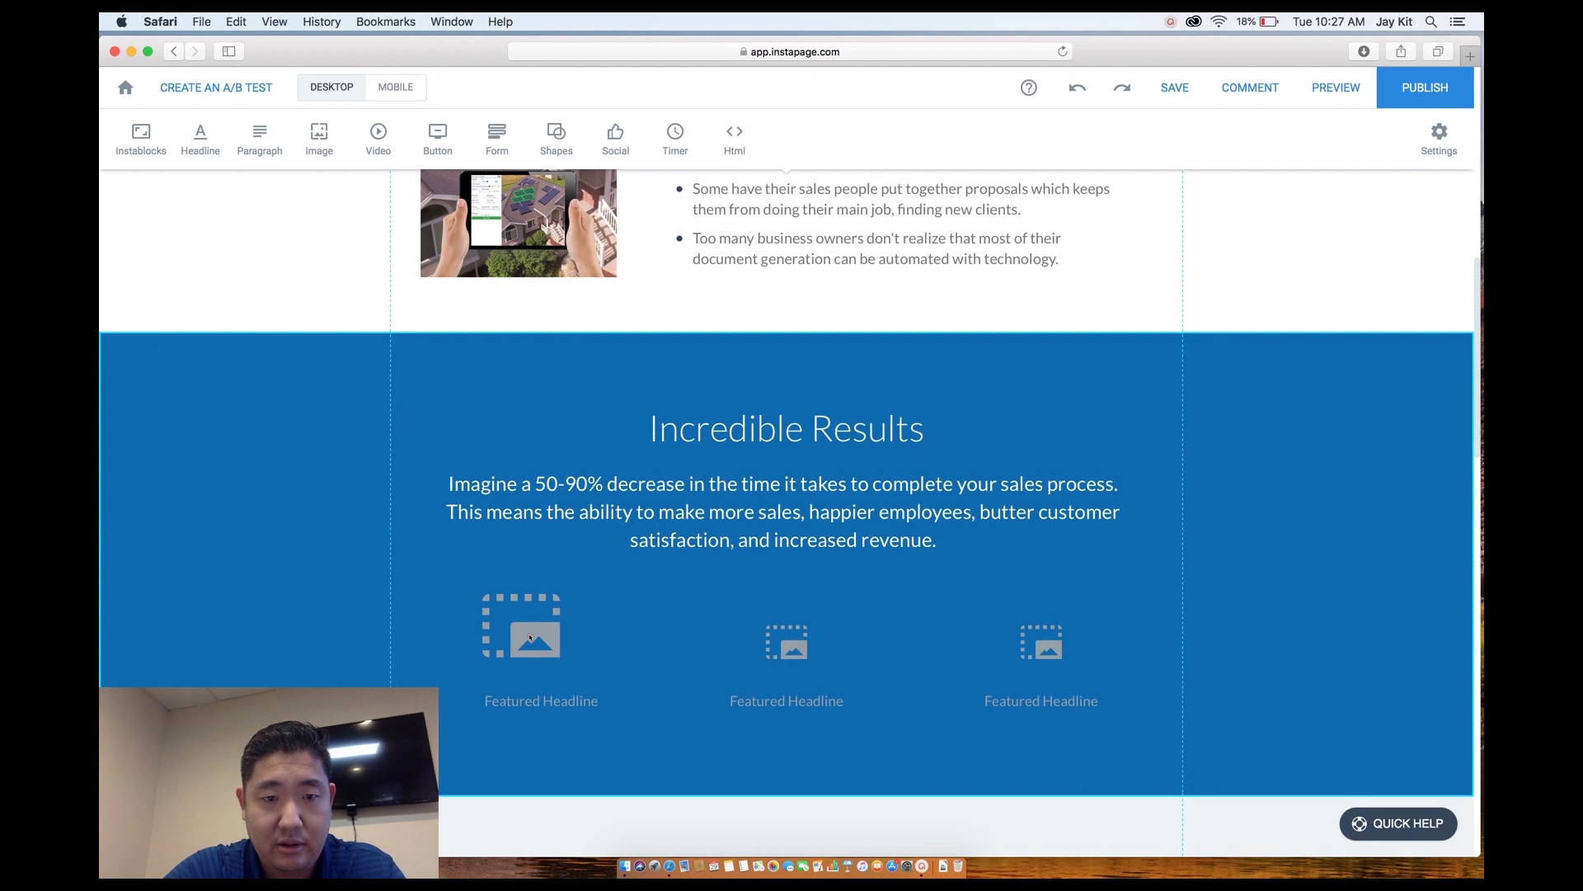
# Undo the placeholder enlargement and rename the first Featured Headline to 'Desktop'.
pyautogui.press('super+z')
pyautogui.tripleClick(560, 701)
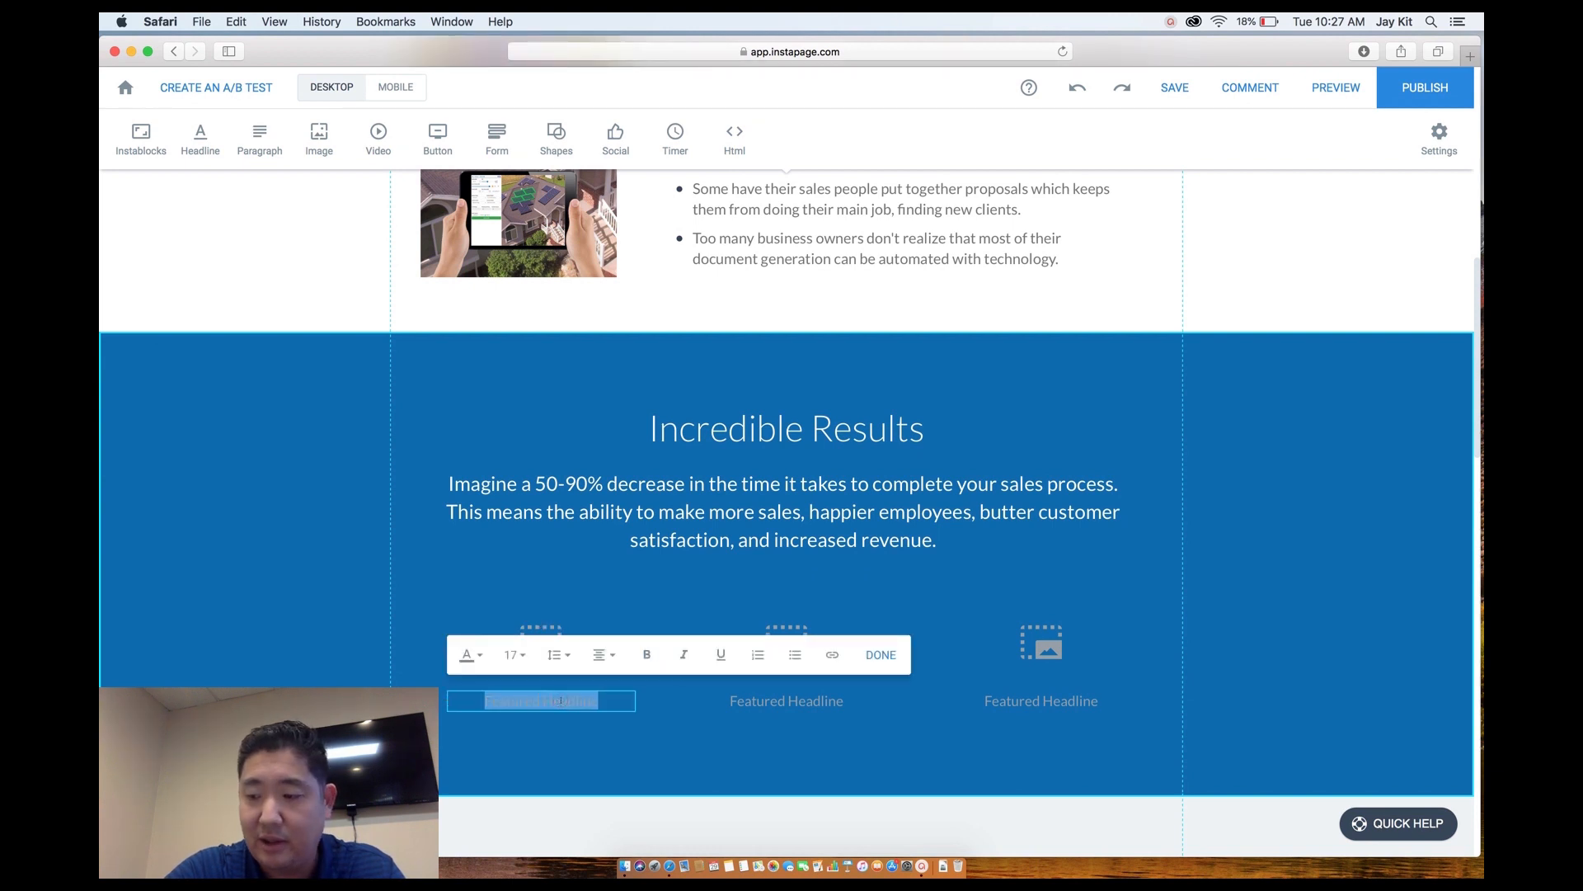
pyautogui.write('Des')
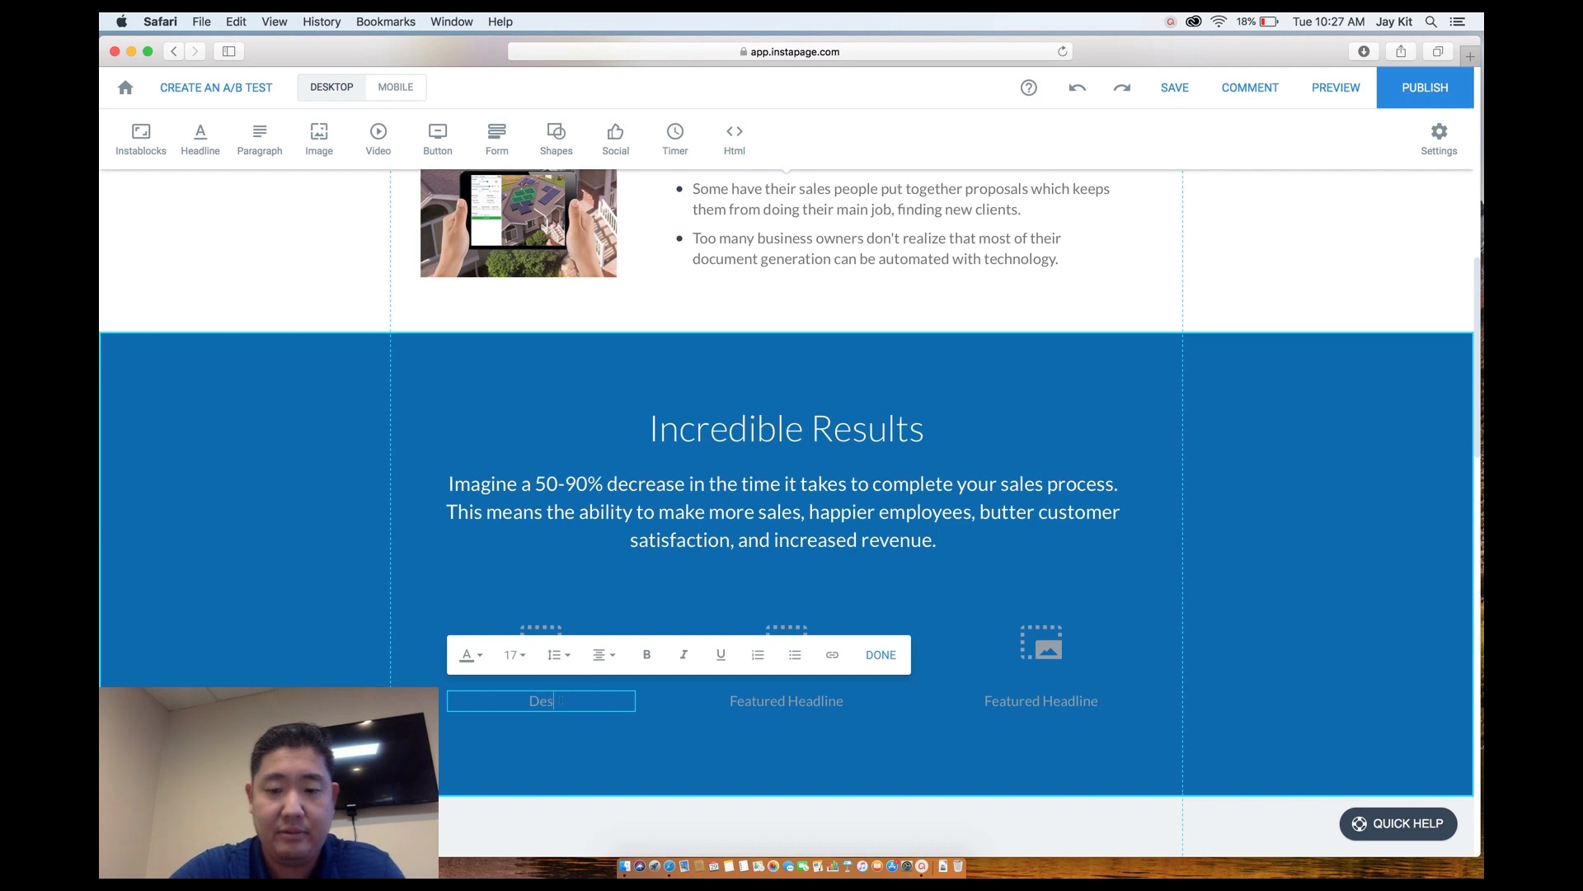
pyautogui.write('ktop')
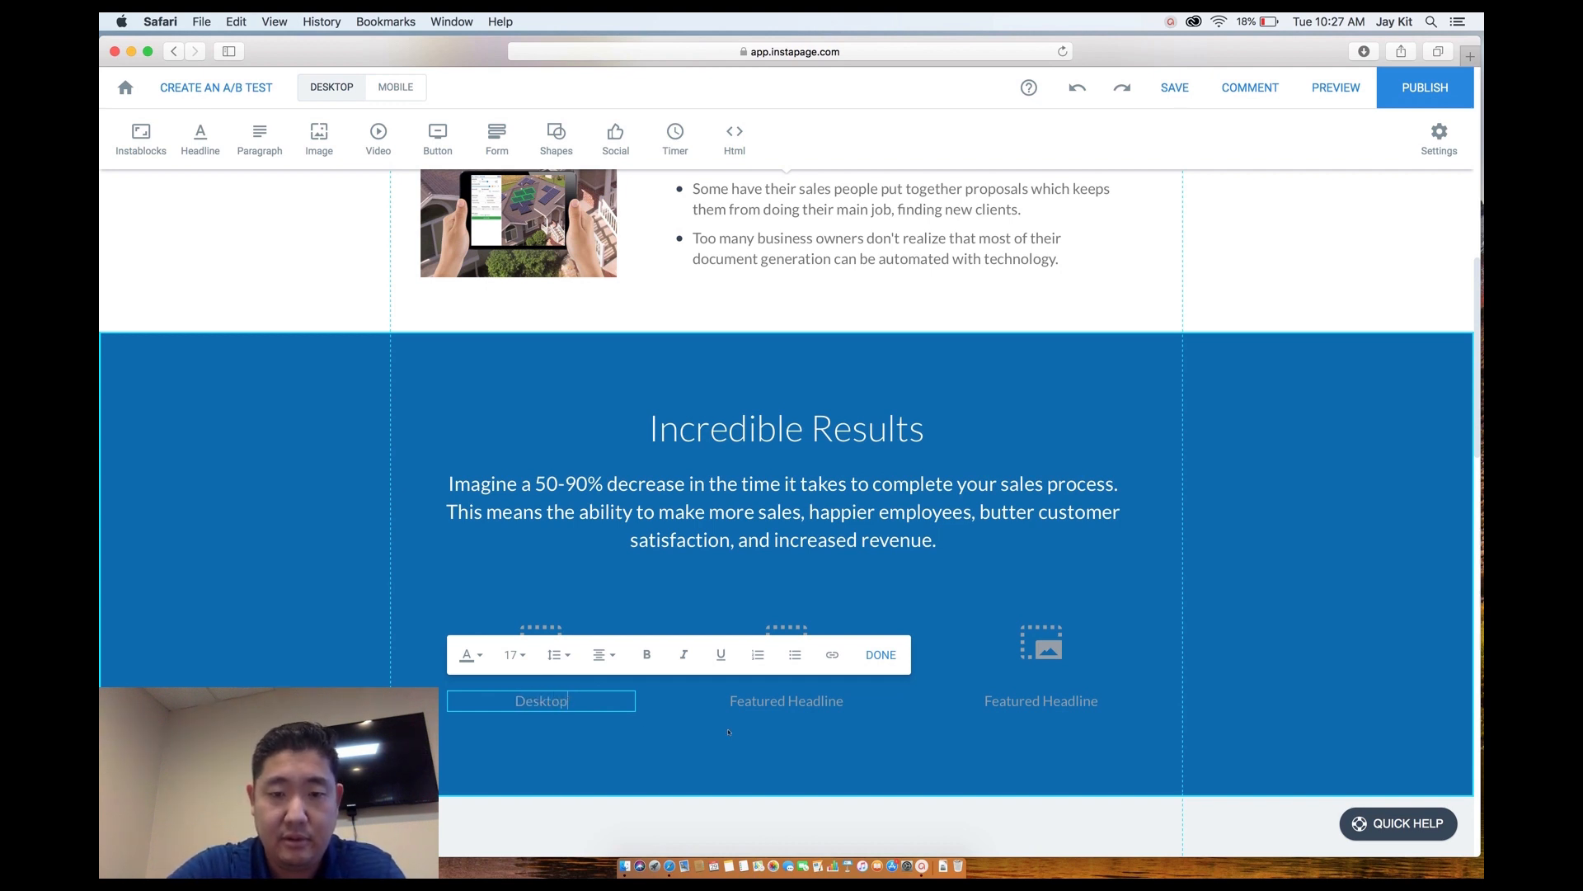
# Rename the second and third Featured Headlines to 'Tablet' and 'Mobile'.
pyautogui.click(763, 701)
pyautogui.click(763, 701)
pyautogui.doubleClick(762, 701)
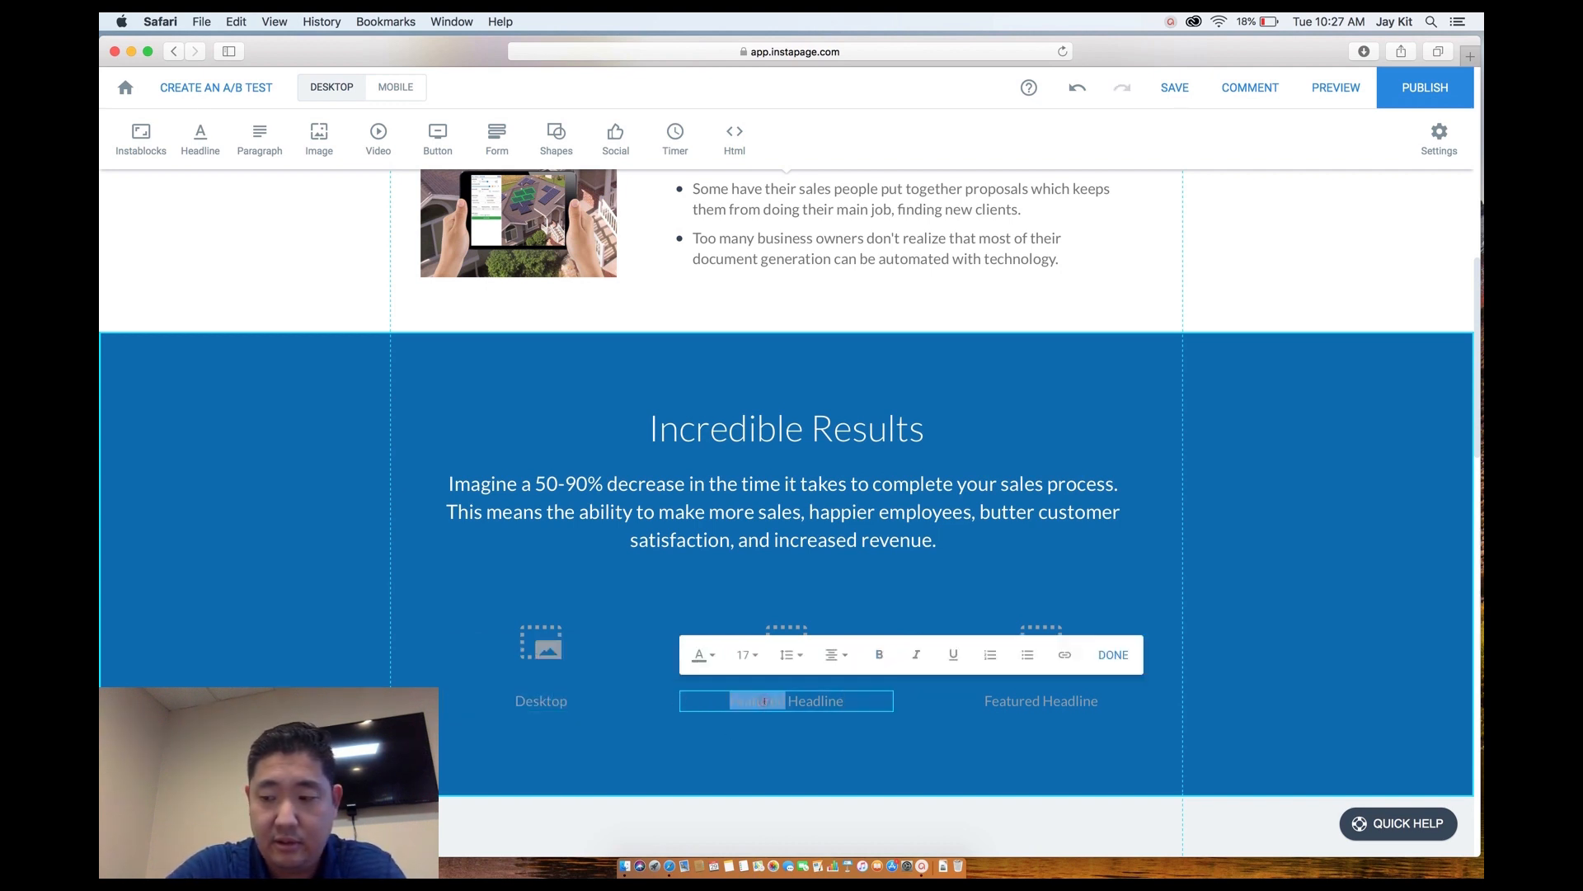
pyautogui.tripleClick(765, 701)
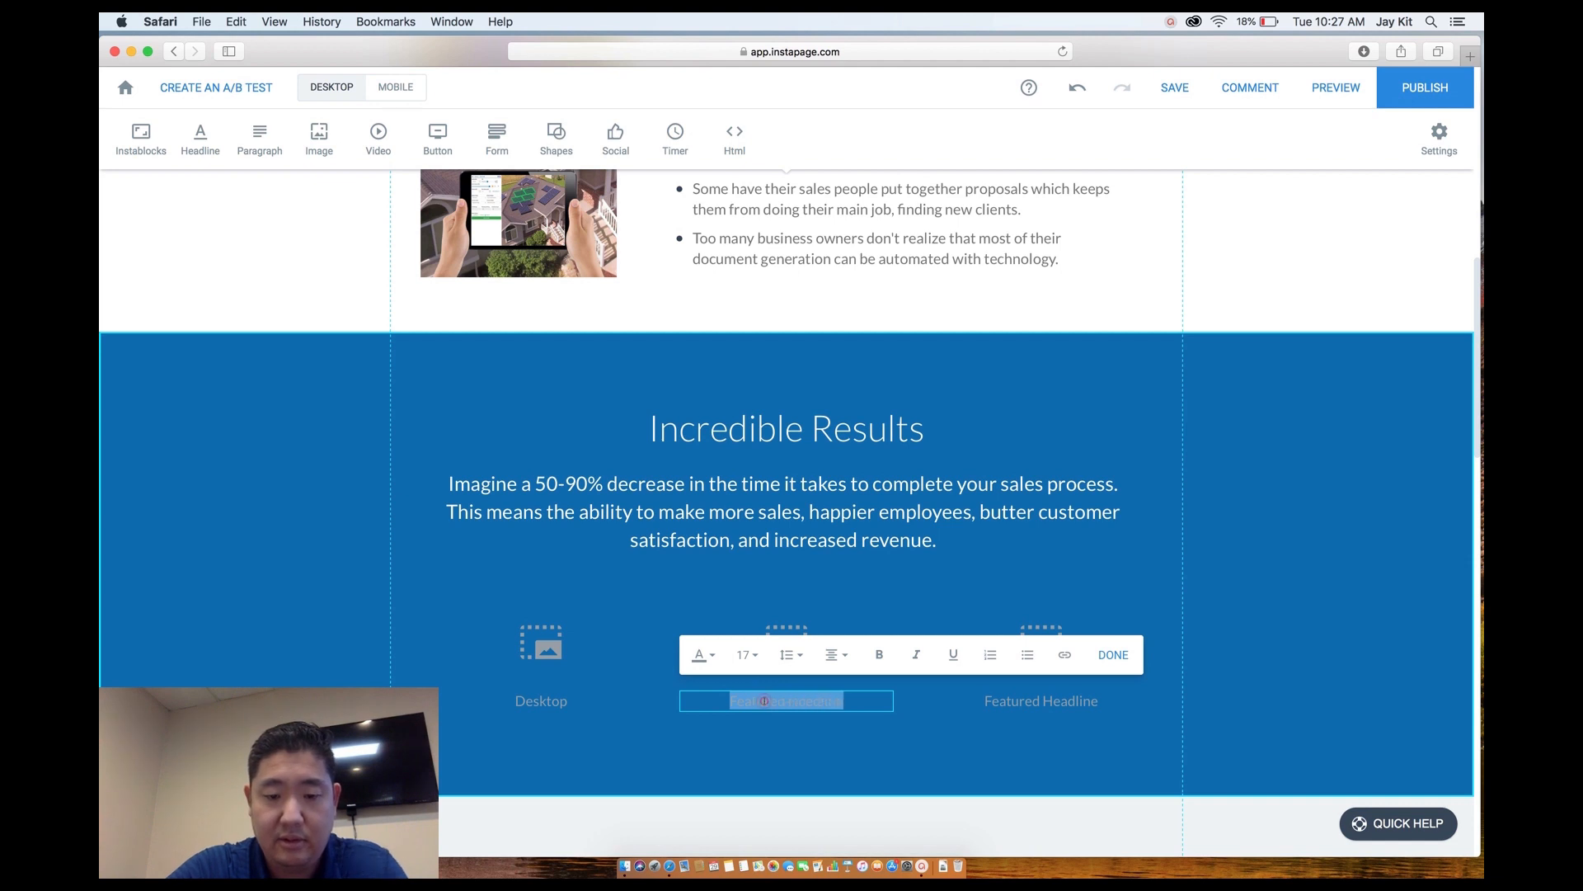
pyautogui.write('Tablet')
pyautogui.click(1034, 701)
pyautogui.doubleClick(1033, 700)
pyautogui.click(1033, 700)
pyautogui.tripleClick(1032, 700)
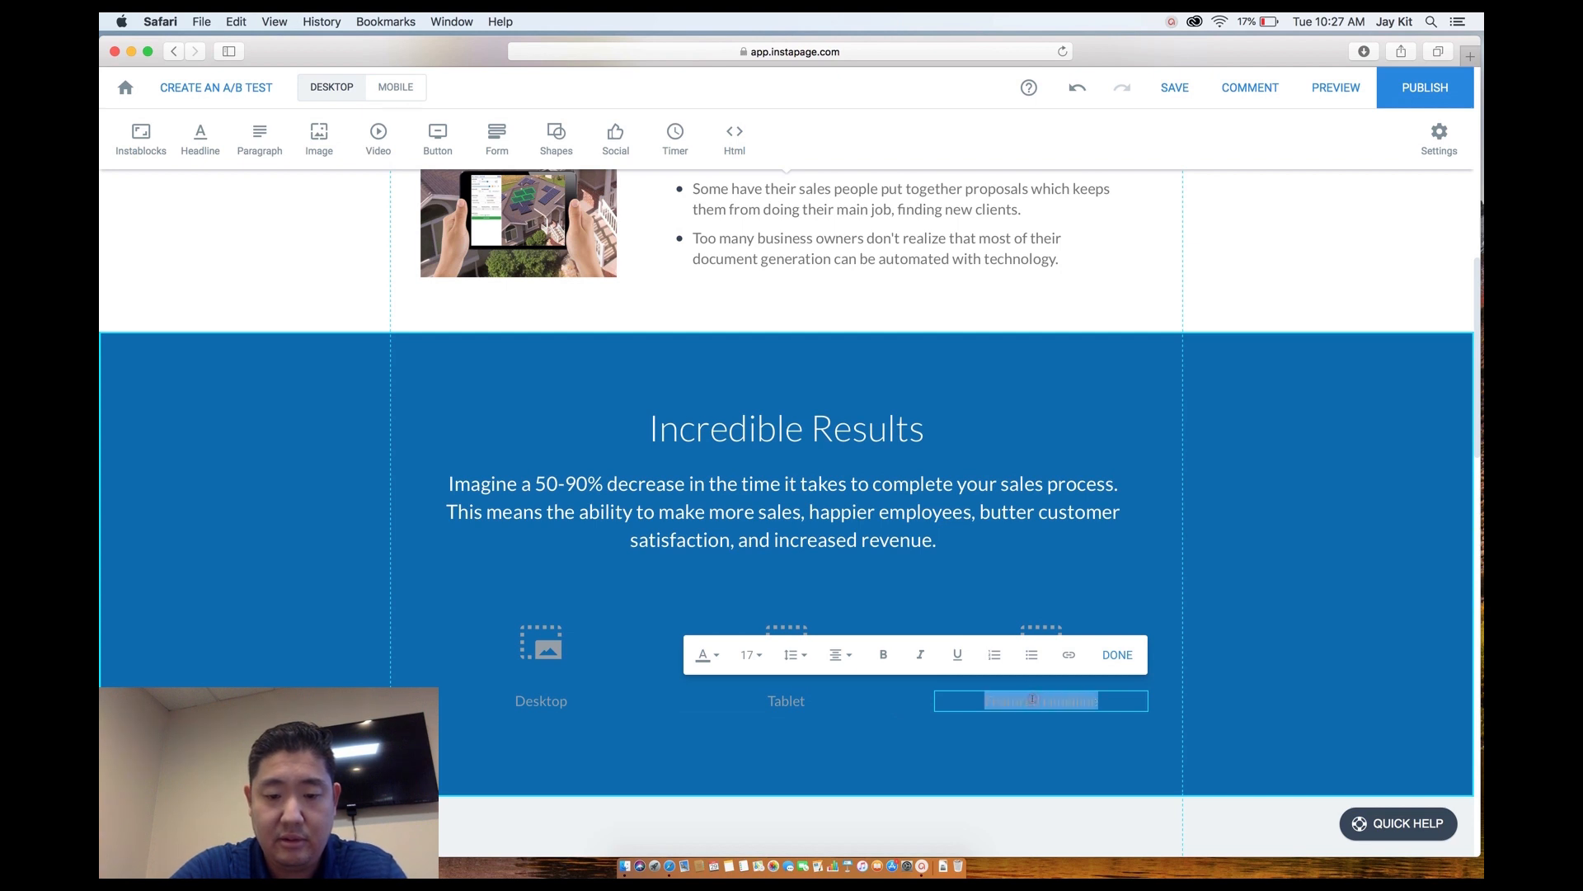
pyautogui.write('Mobile')
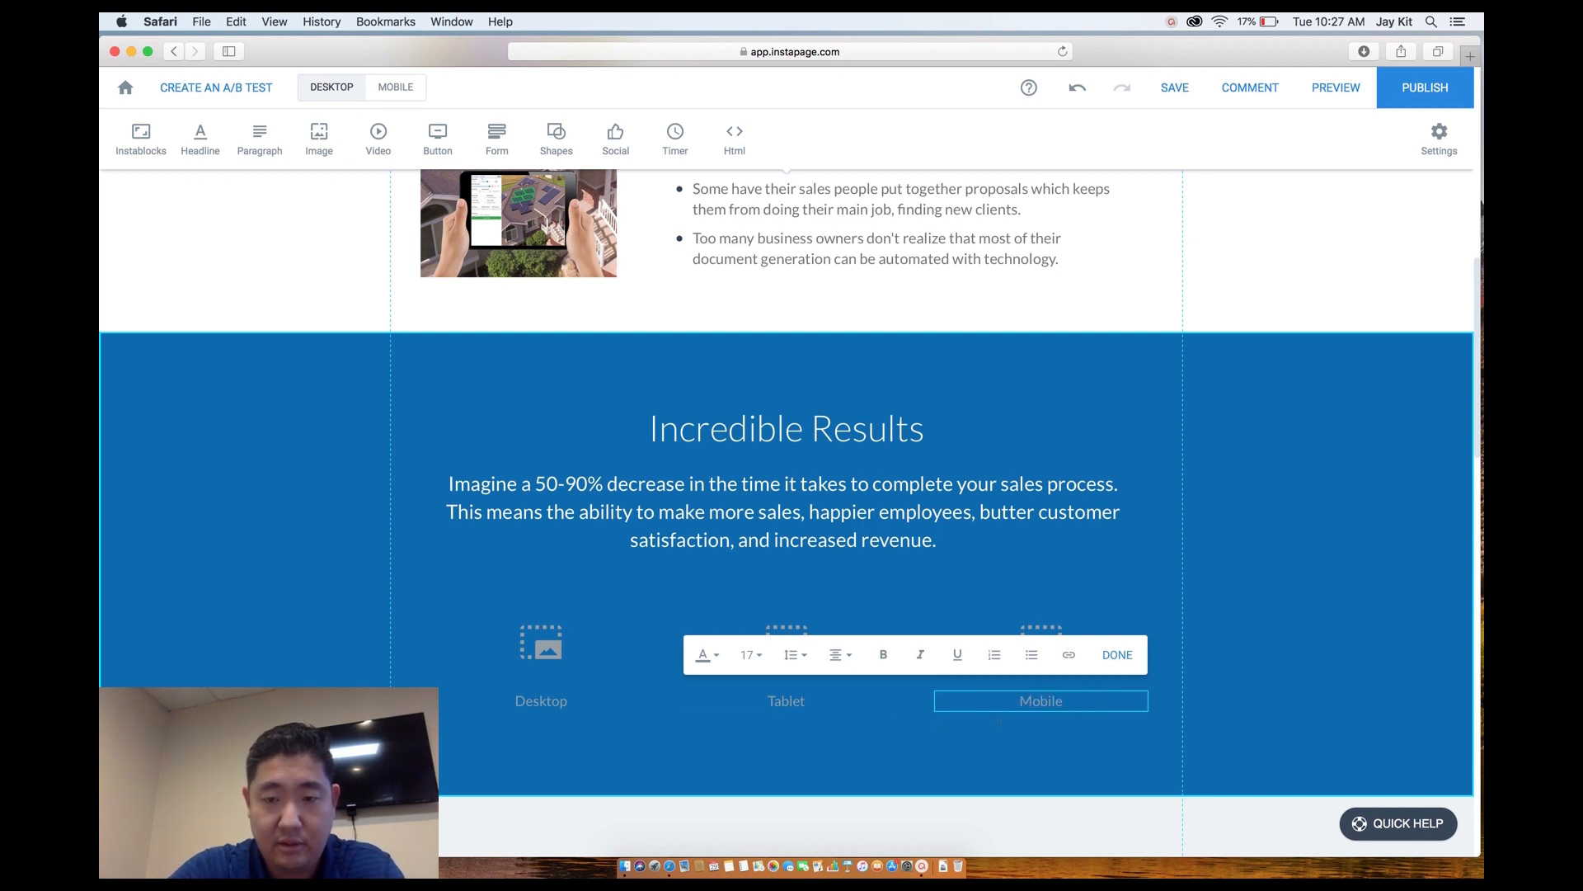
pyautogui.click(999, 722)
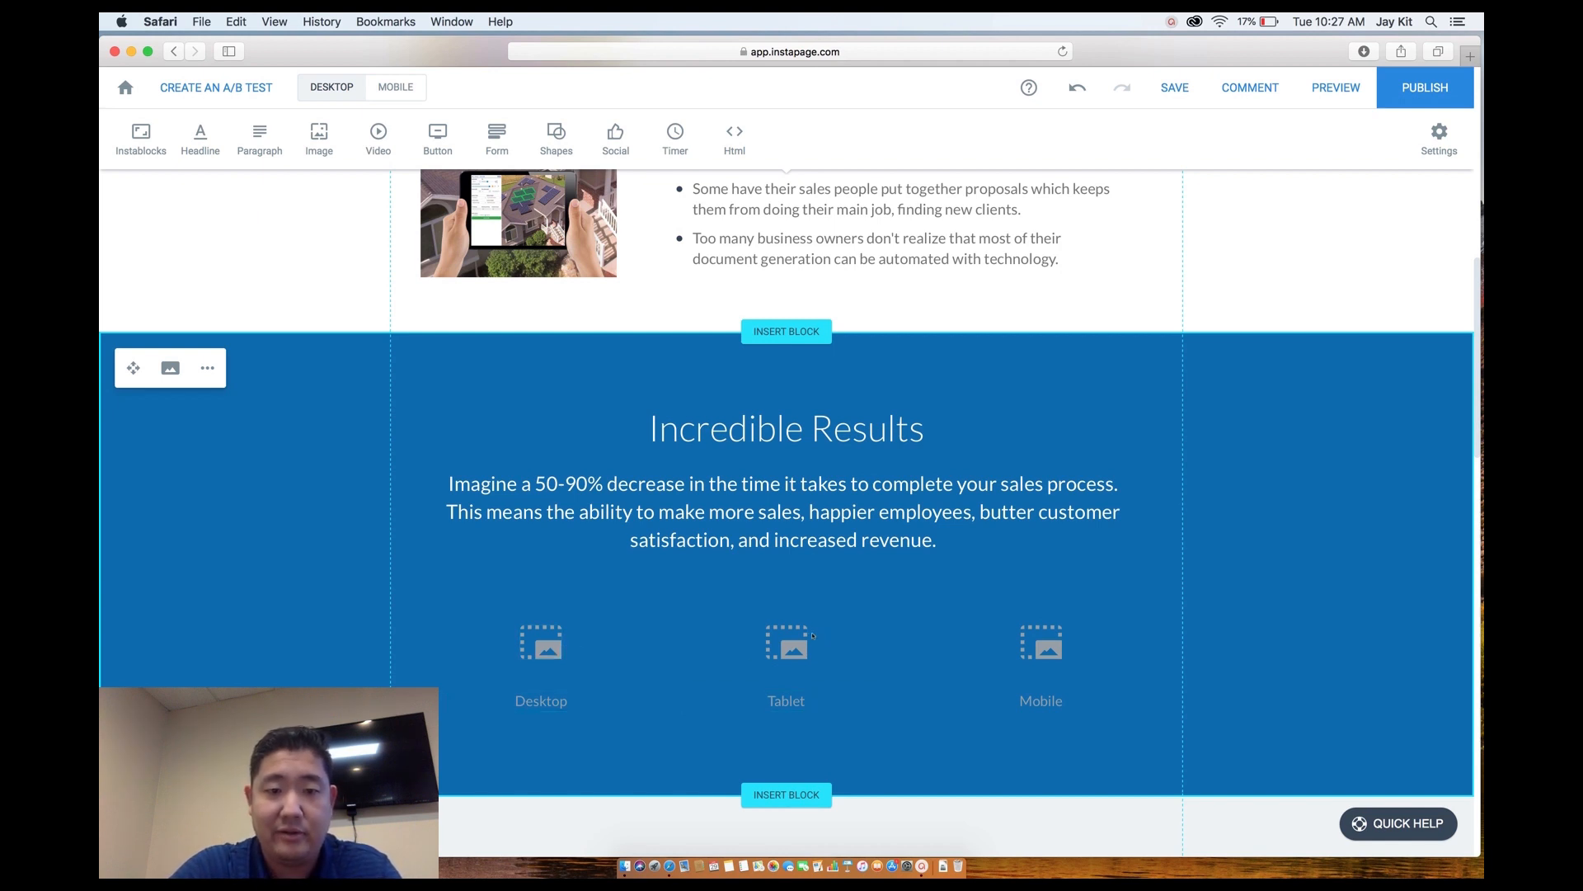
# Delete each of the three image placeholders above Desktop, Tablet and Mobile.
pyautogui.scroll(-2, 994, 729)
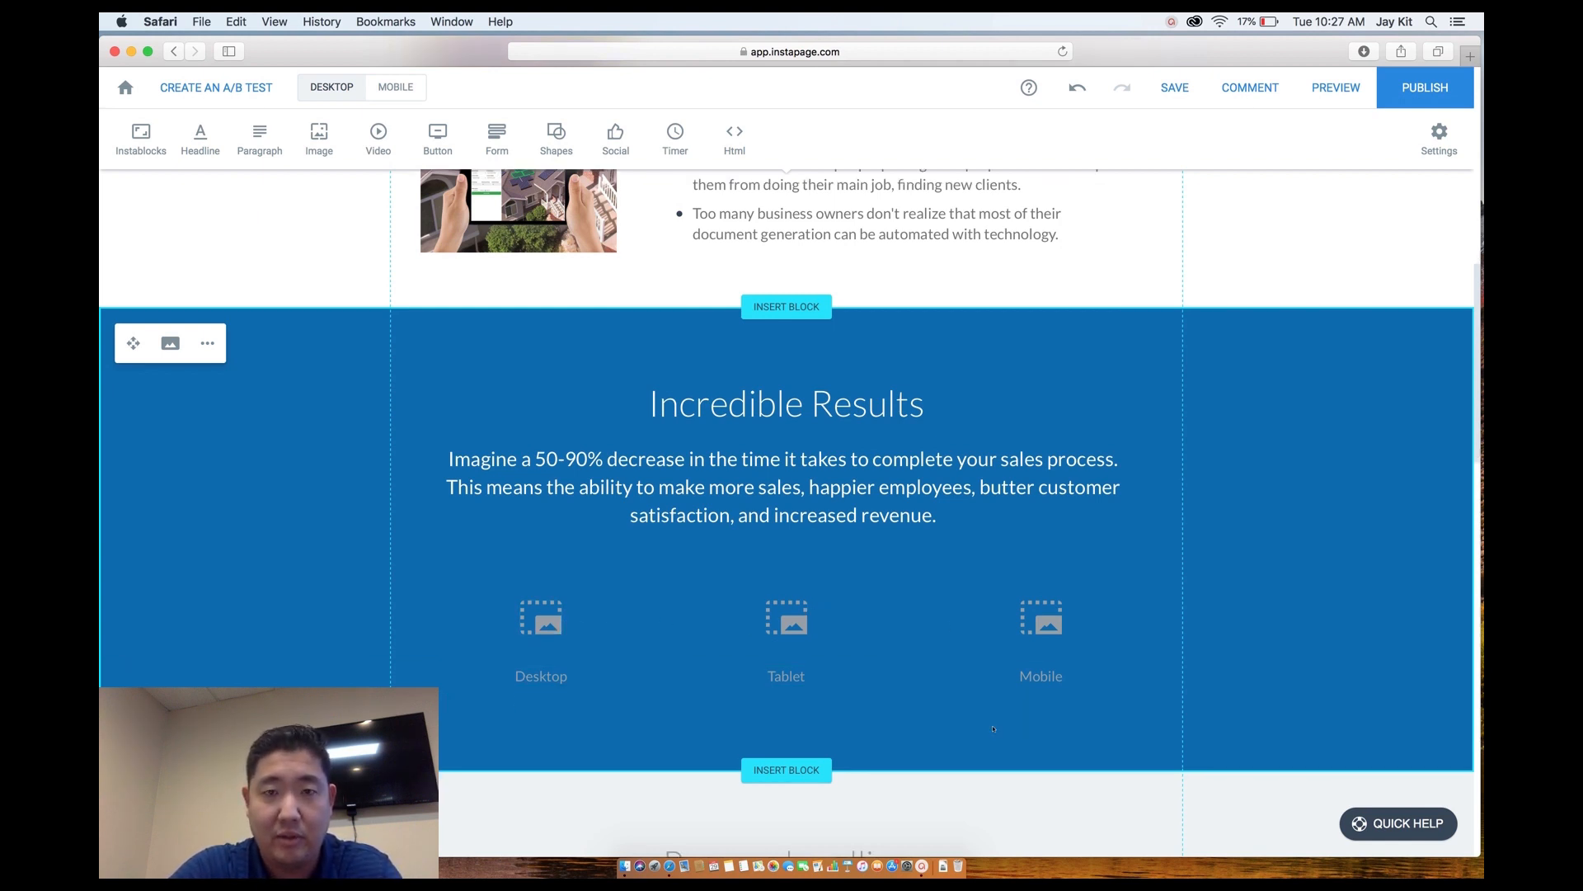
pyautogui.click(522, 582)
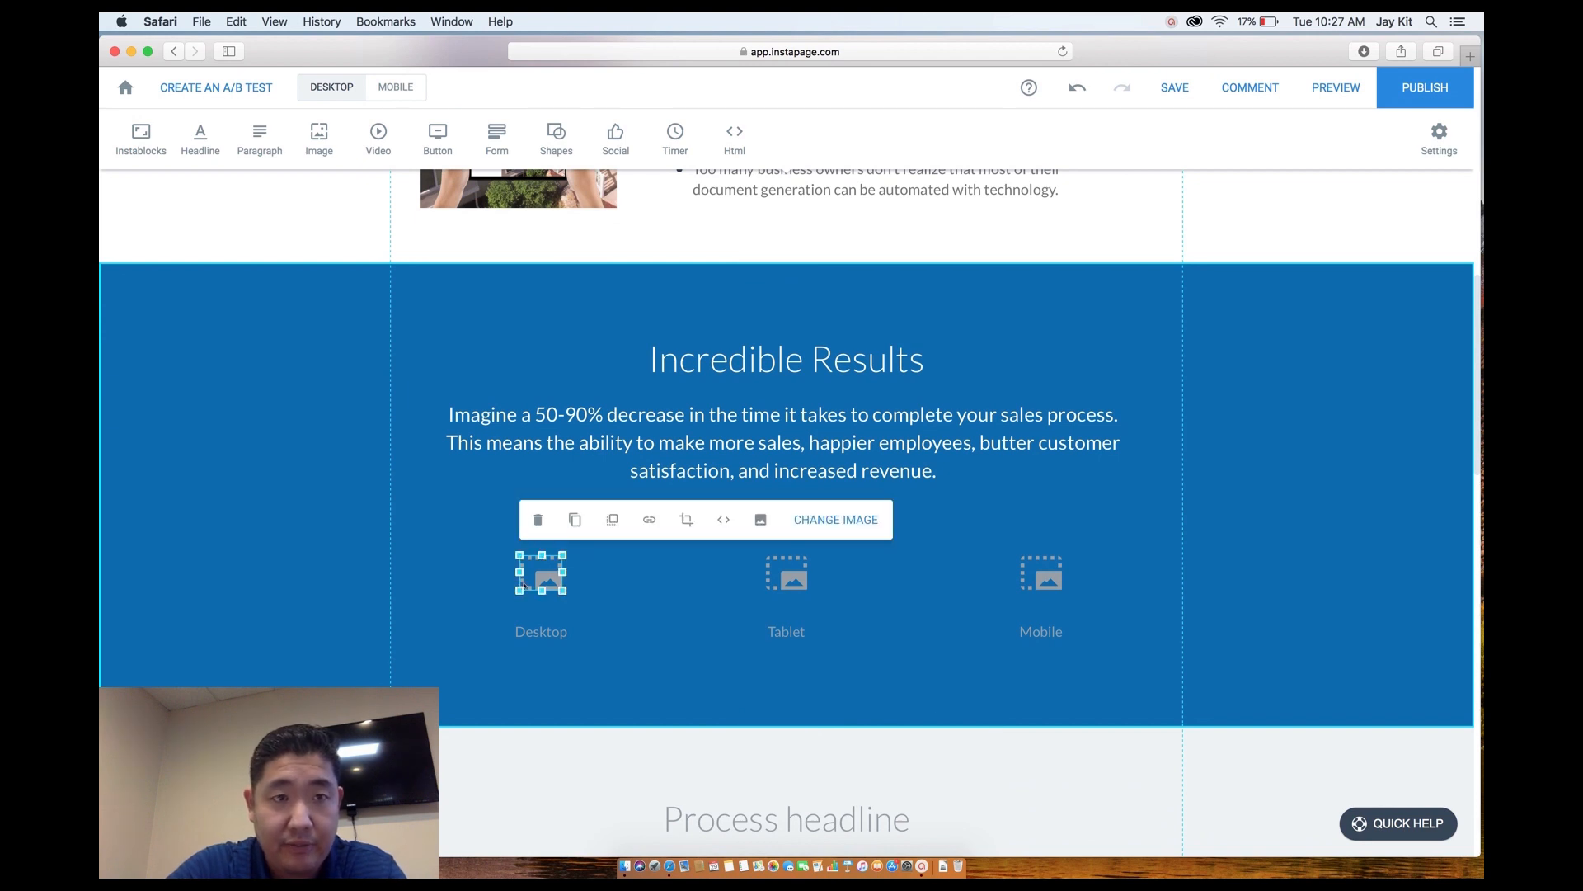
pyautogui.press('Delete')
pyautogui.click(797, 579)
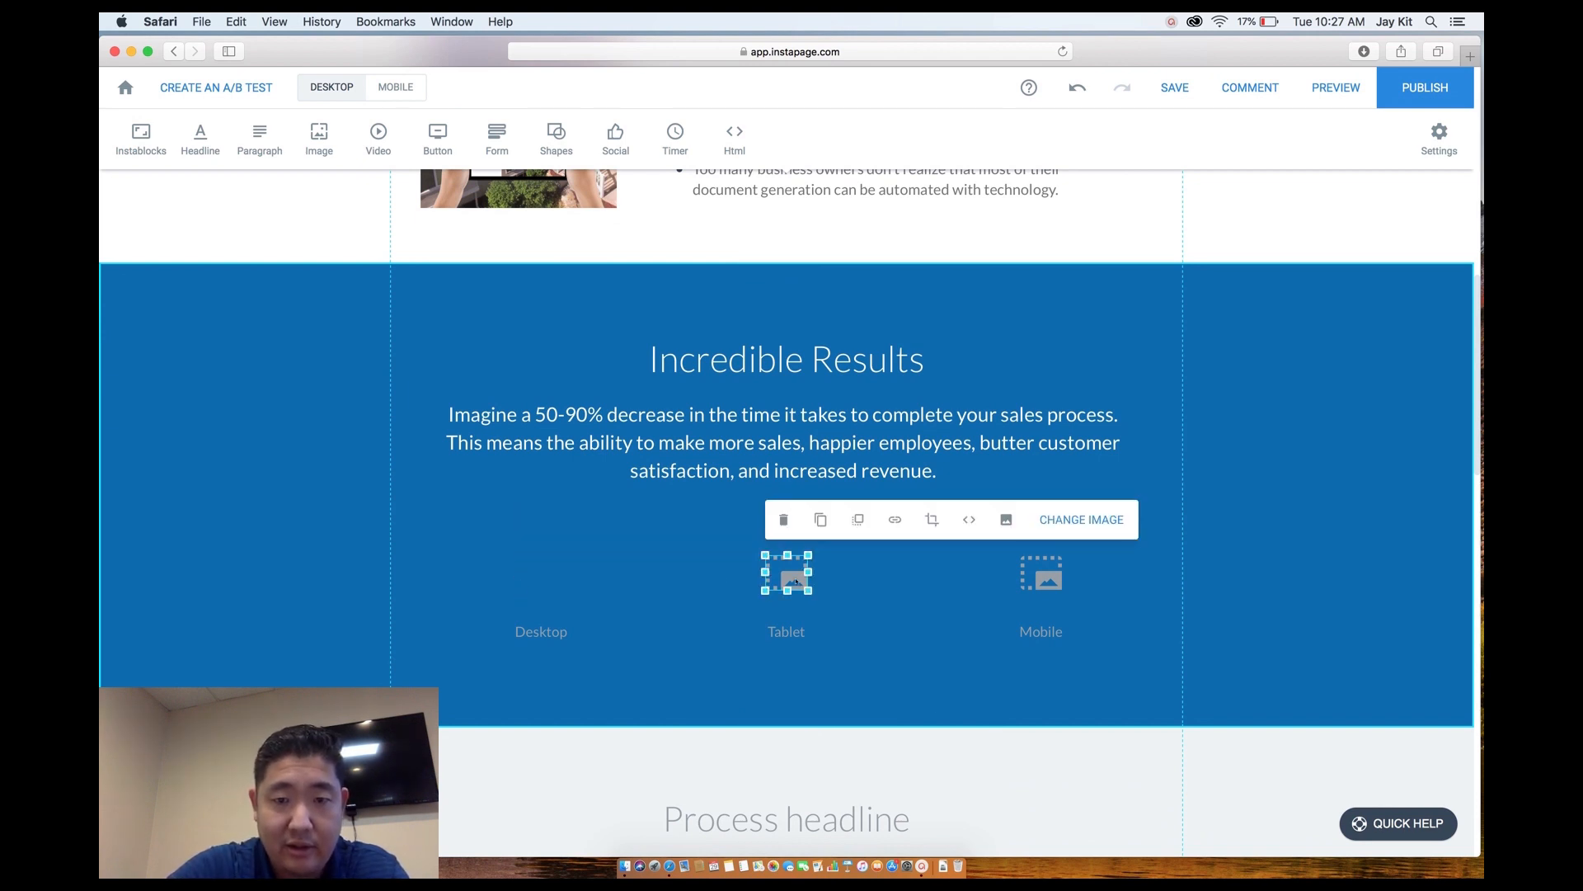
pyautogui.press('Delete')
pyautogui.click(1029, 584)
pyautogui.press('Delete')
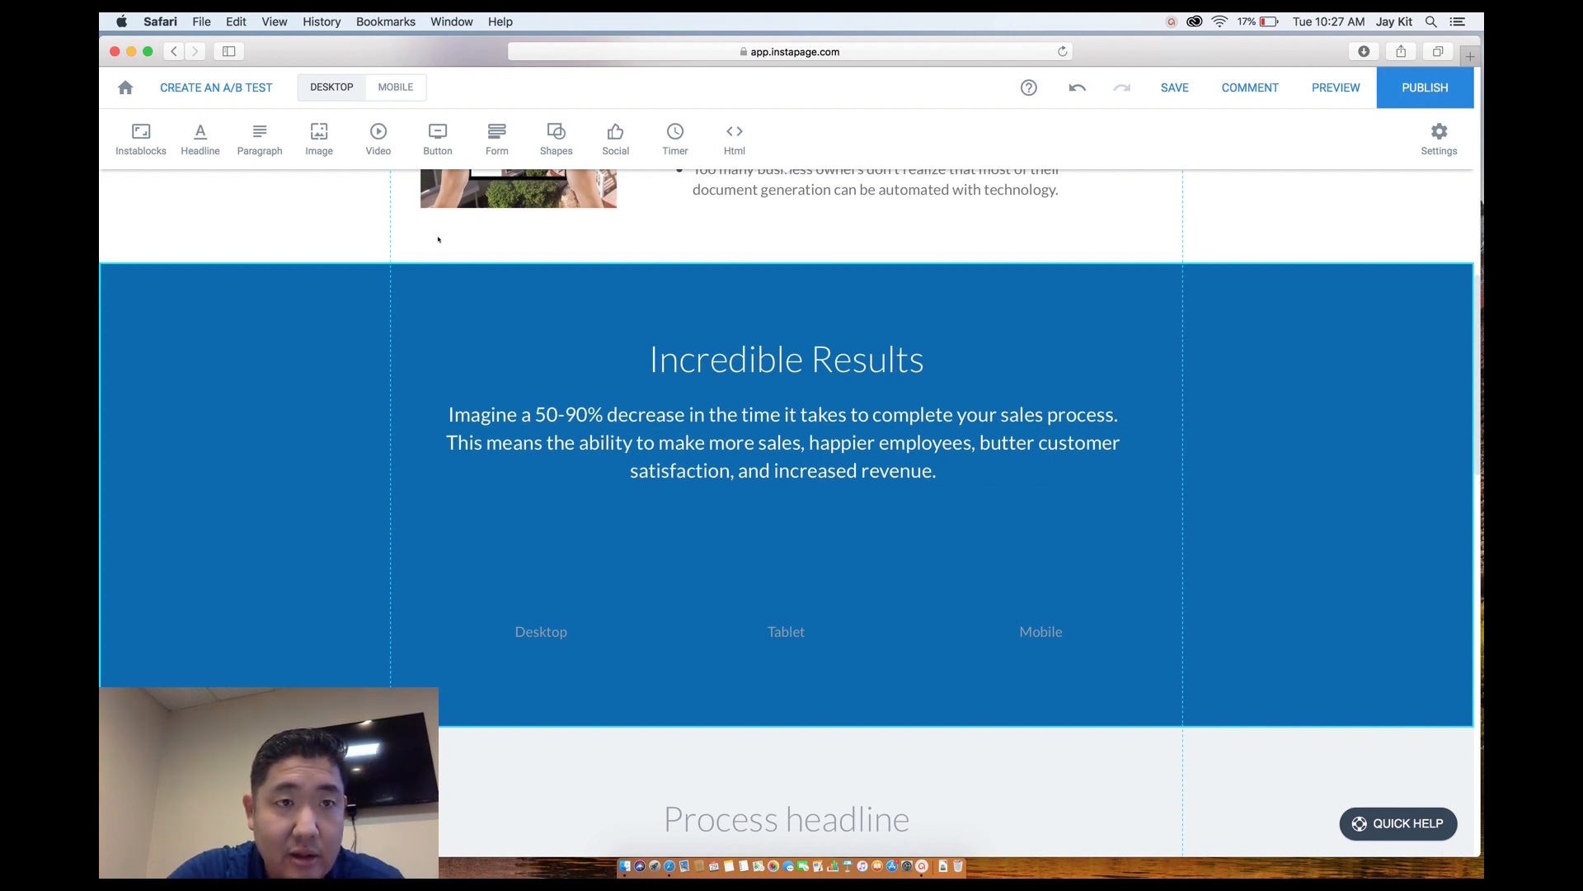
pyautogui.click(319, 136)
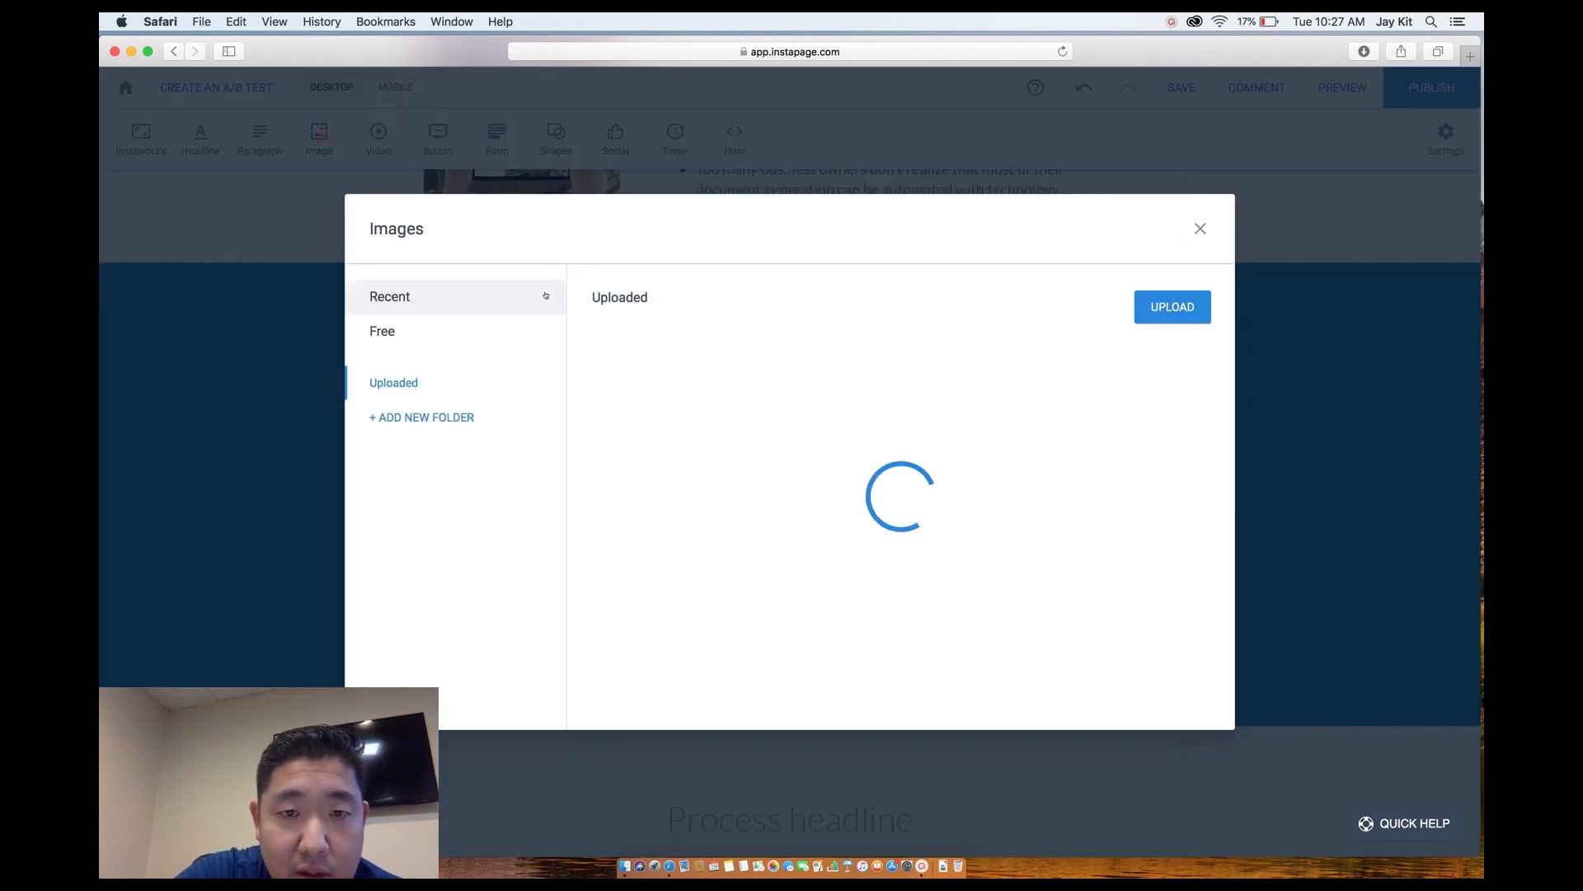
pyautogui.scroll(-8, 799, 561)
pyautogui.scroll(-10, 800, 561)
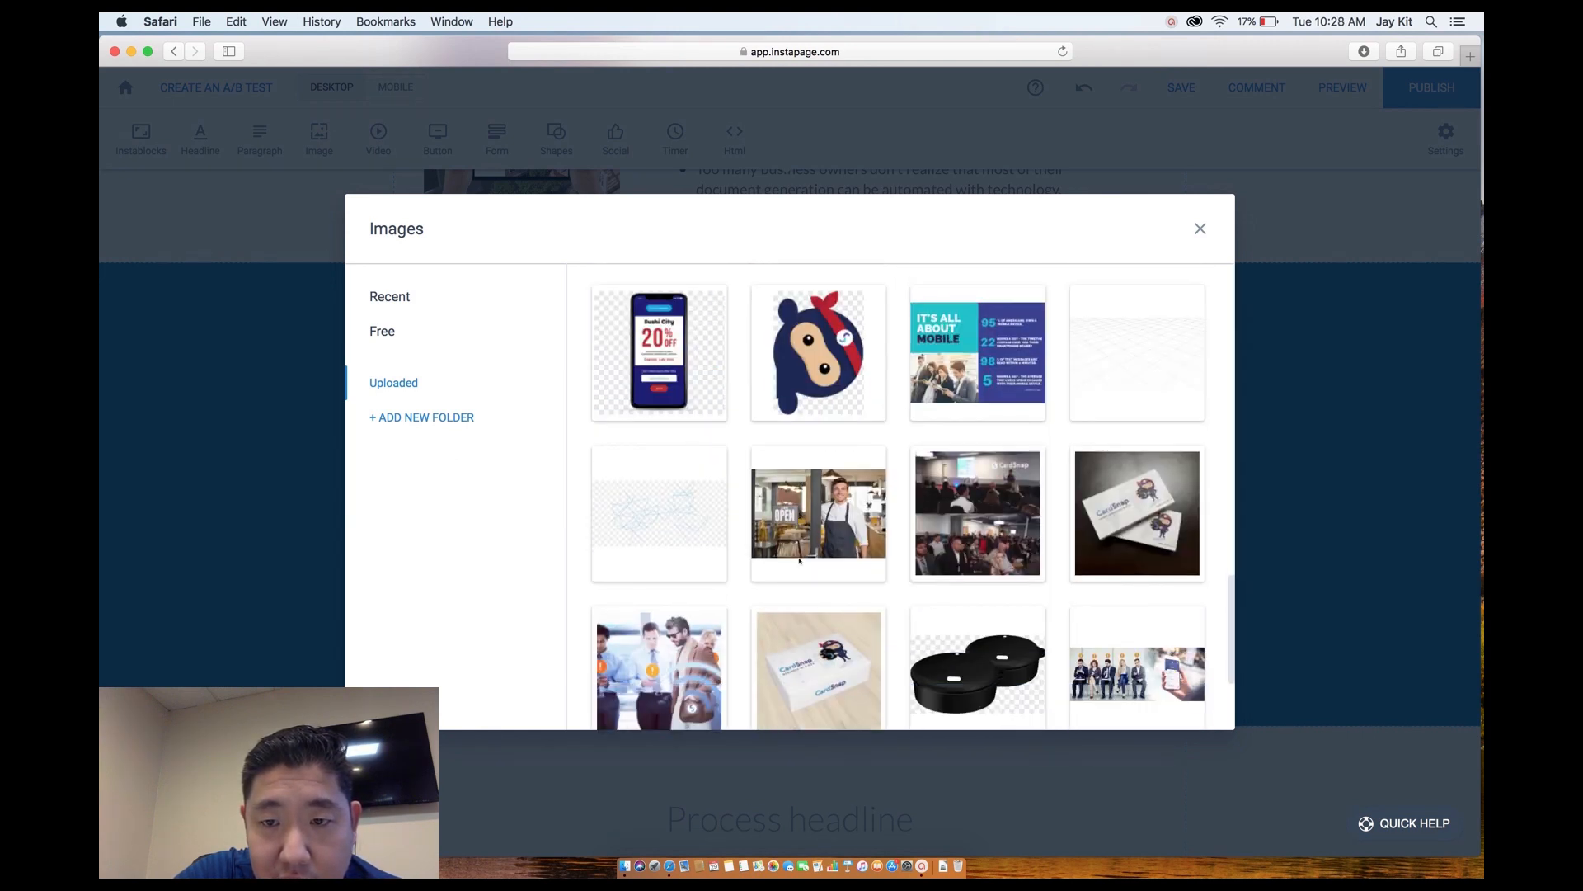
pyautogui.scroll(-10, 799, 562)
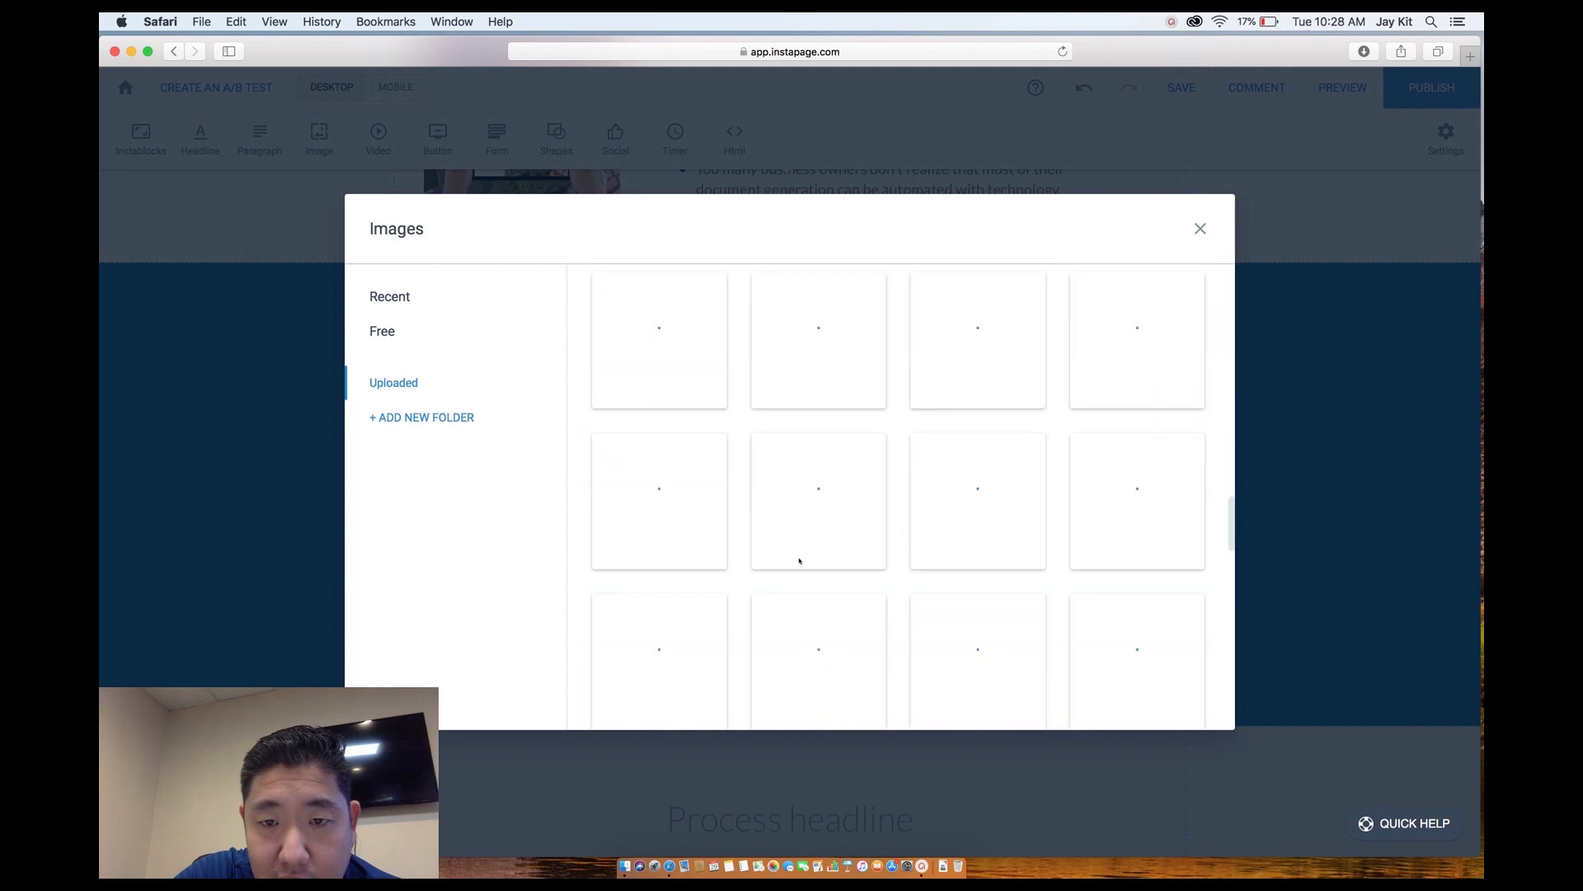
pyautogui.scroll(-3, 800, 562)
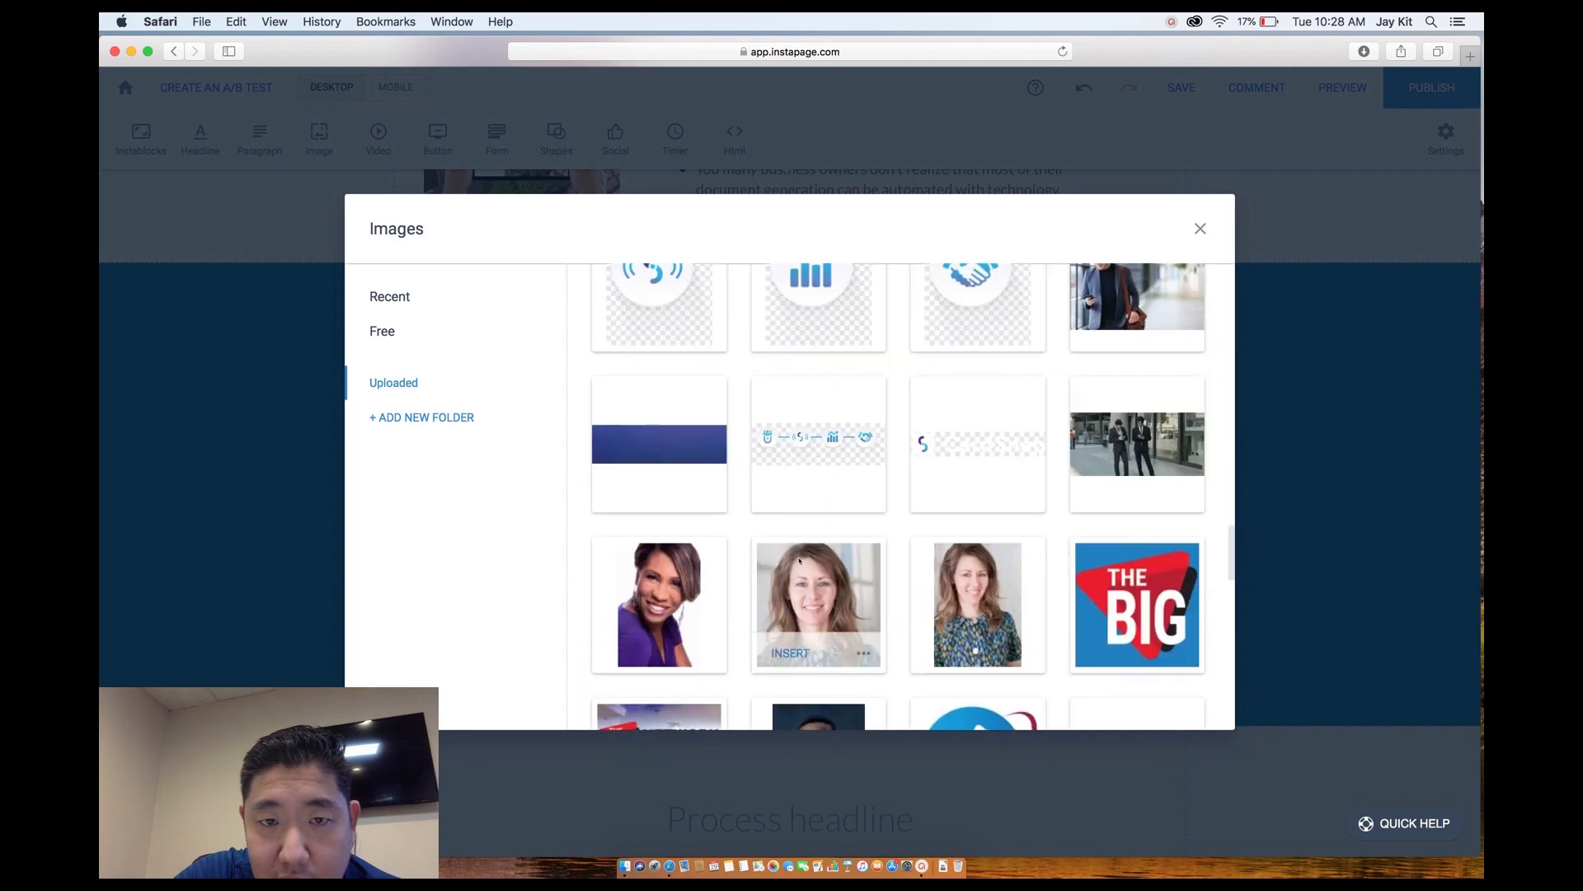
pyautogui.scroll(-10, 799, 562)
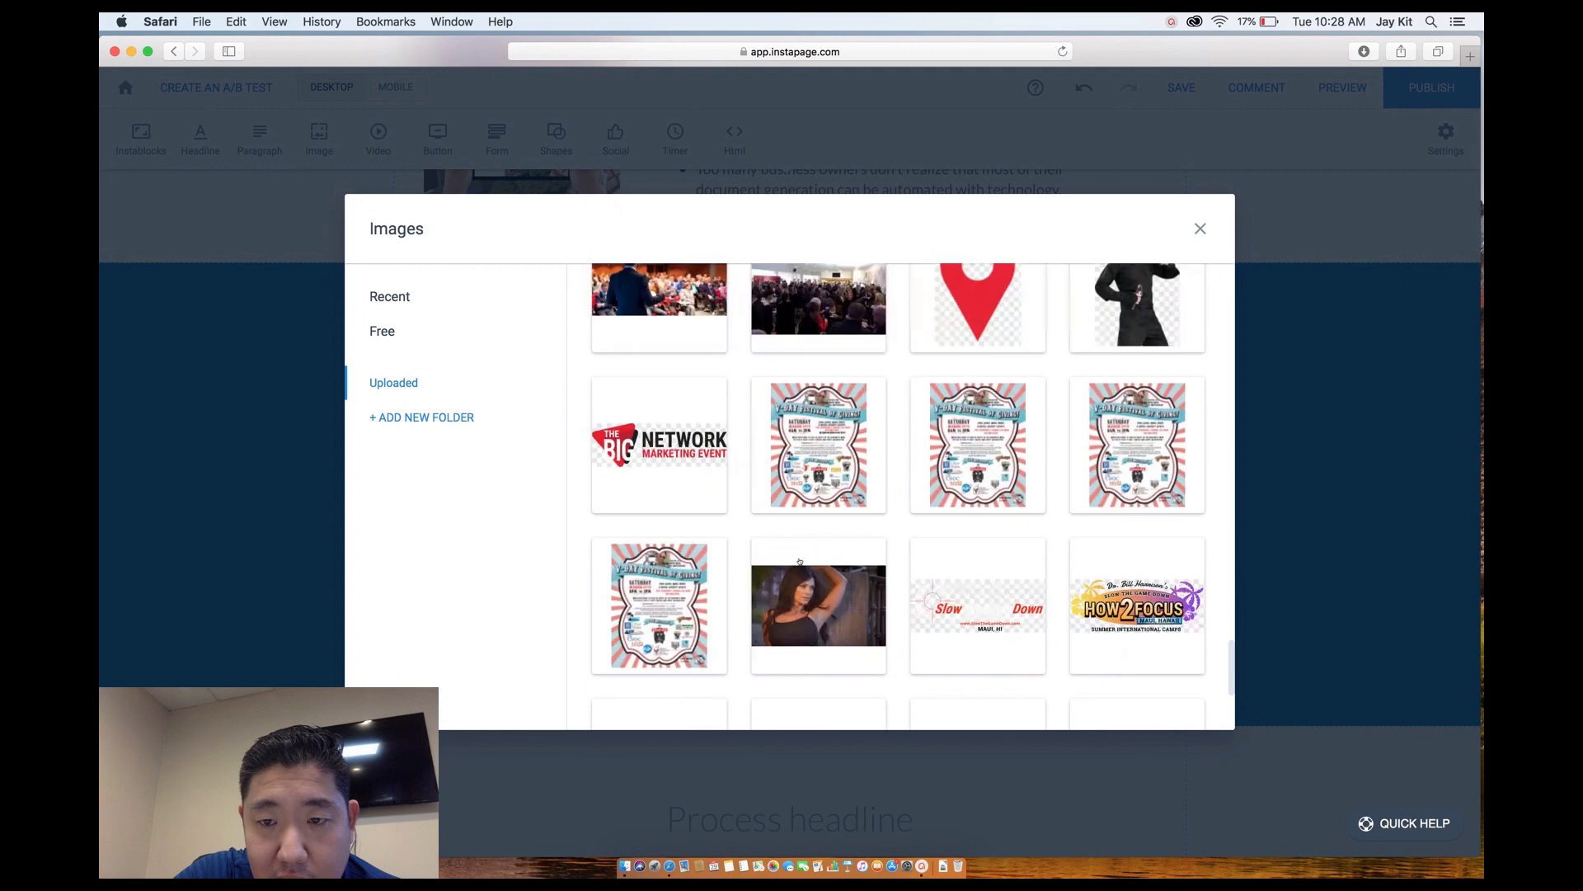
pyautogui.scroll(-5, 799, 562)
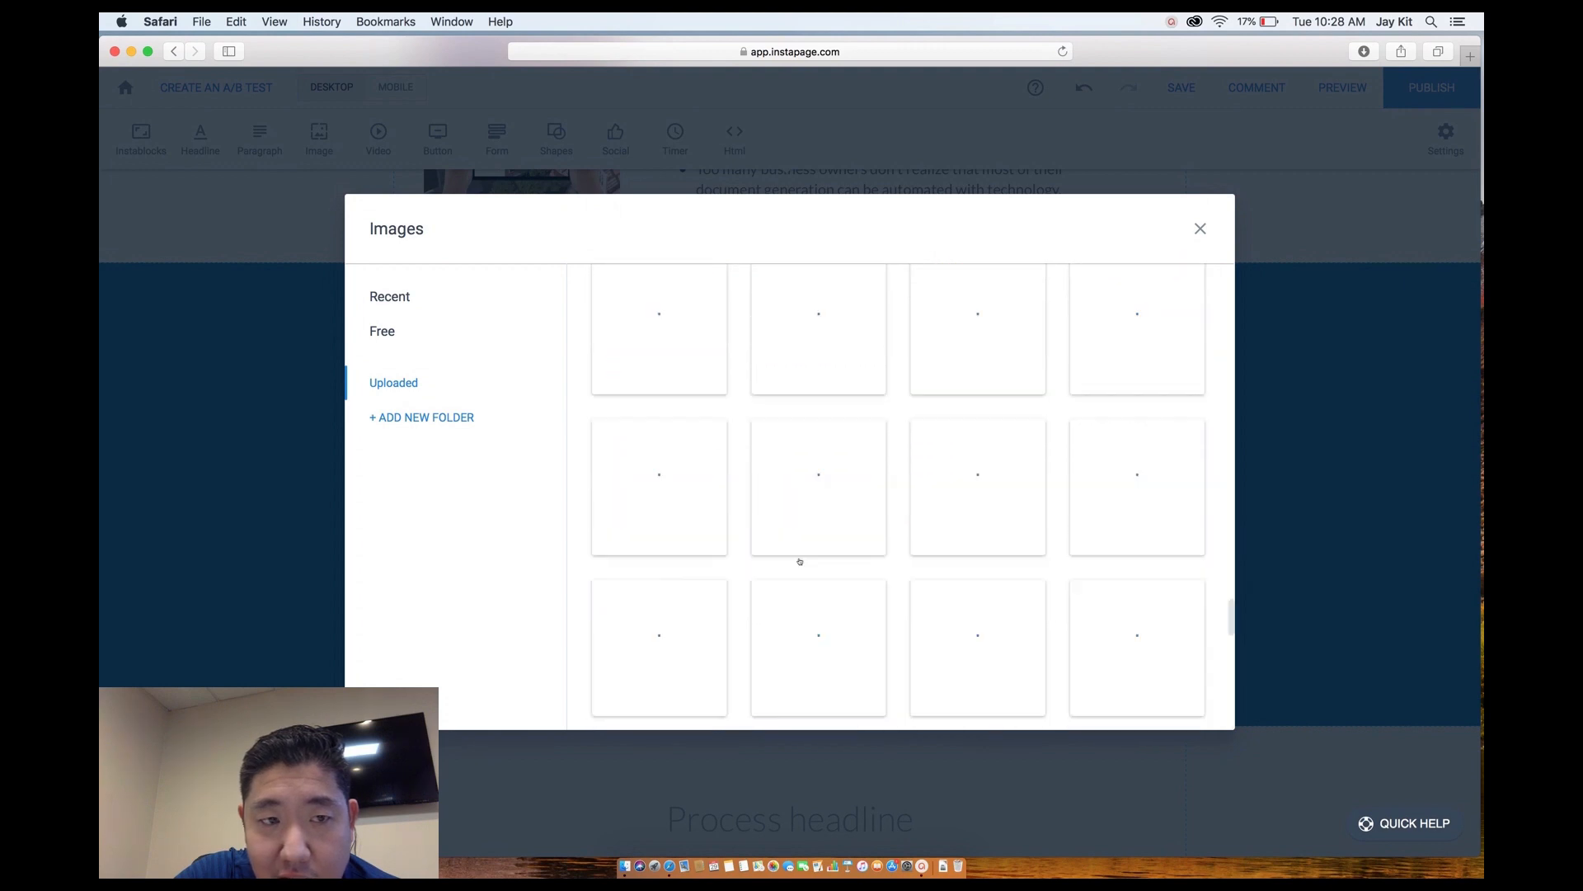
pyautogui.scroll(-2, 799, 561)
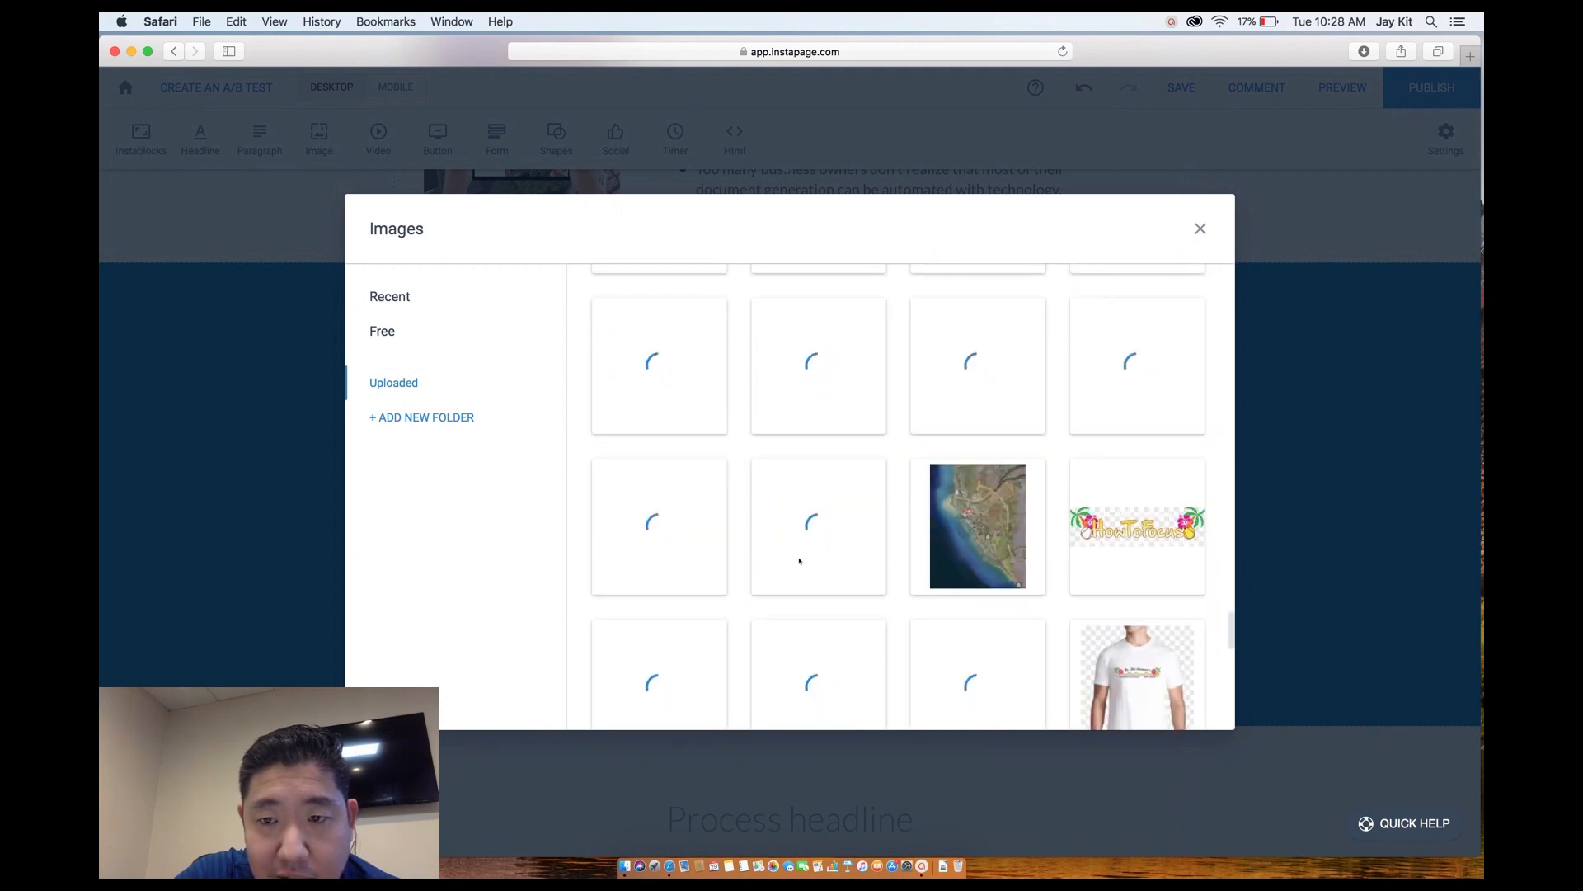
pyautogui.scroll(-2, 726, 508)
pyautogui.click(381, 338)
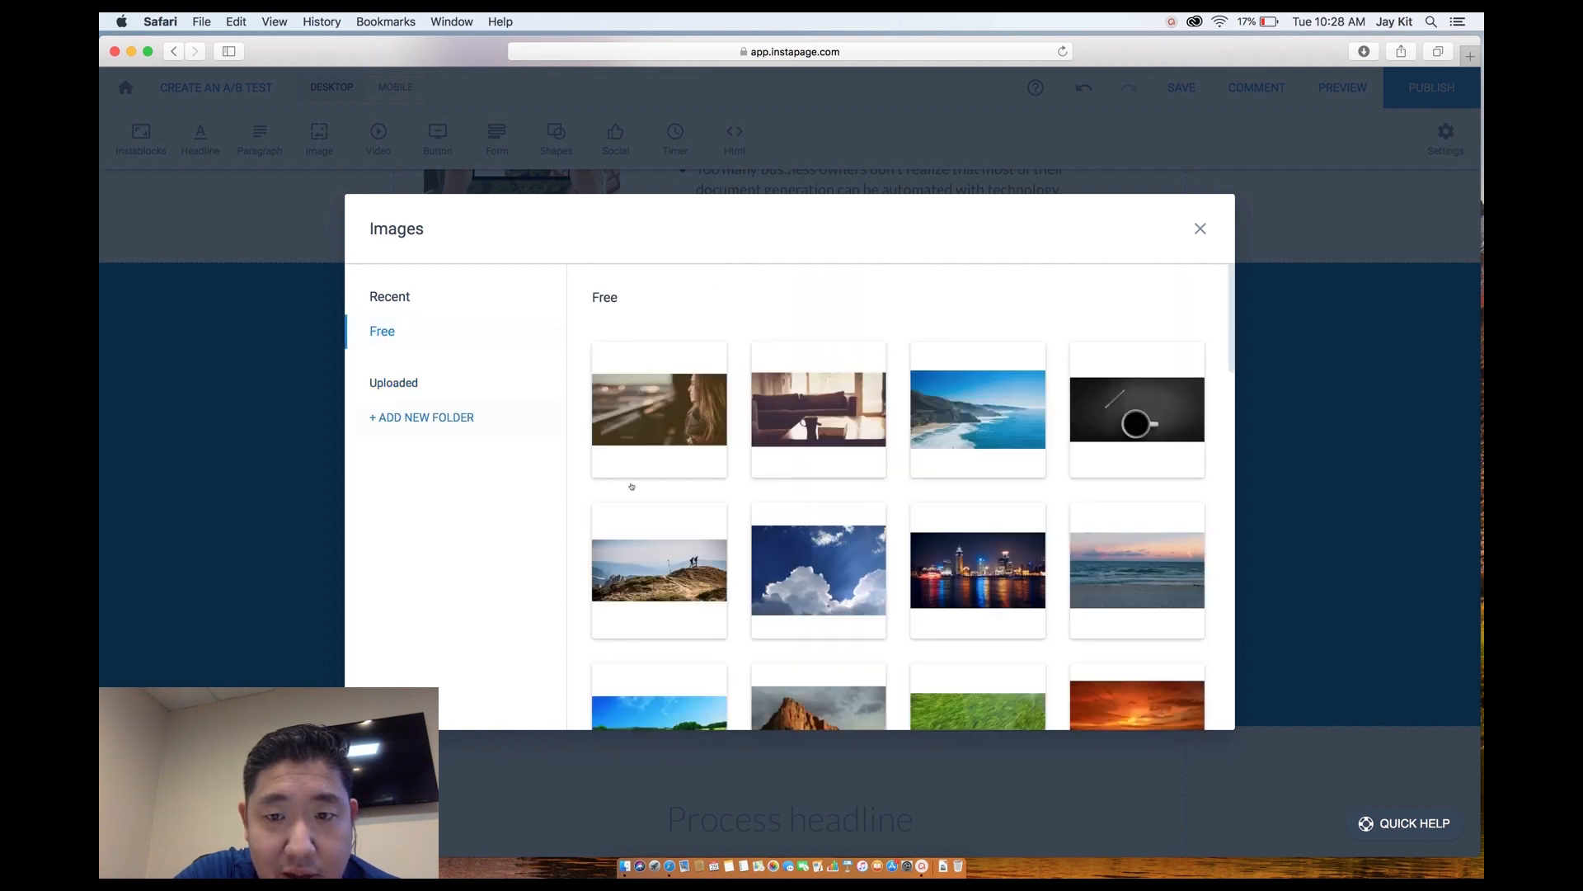
pyautogui.scroll(-15, 754, 590)
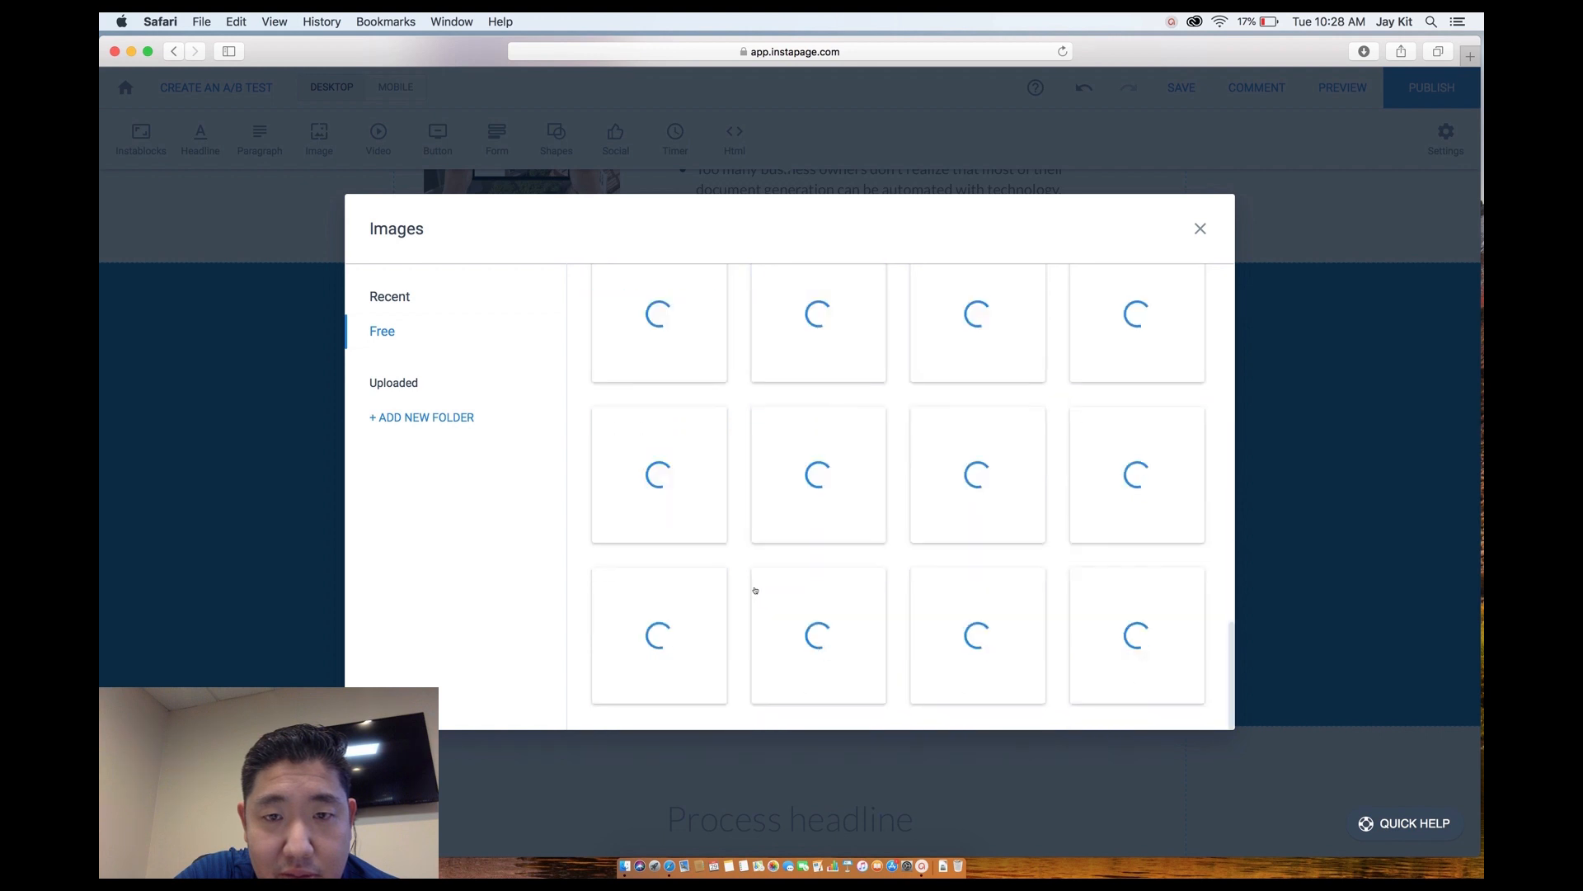
pyautogui.scroll(-2, 755, 590)
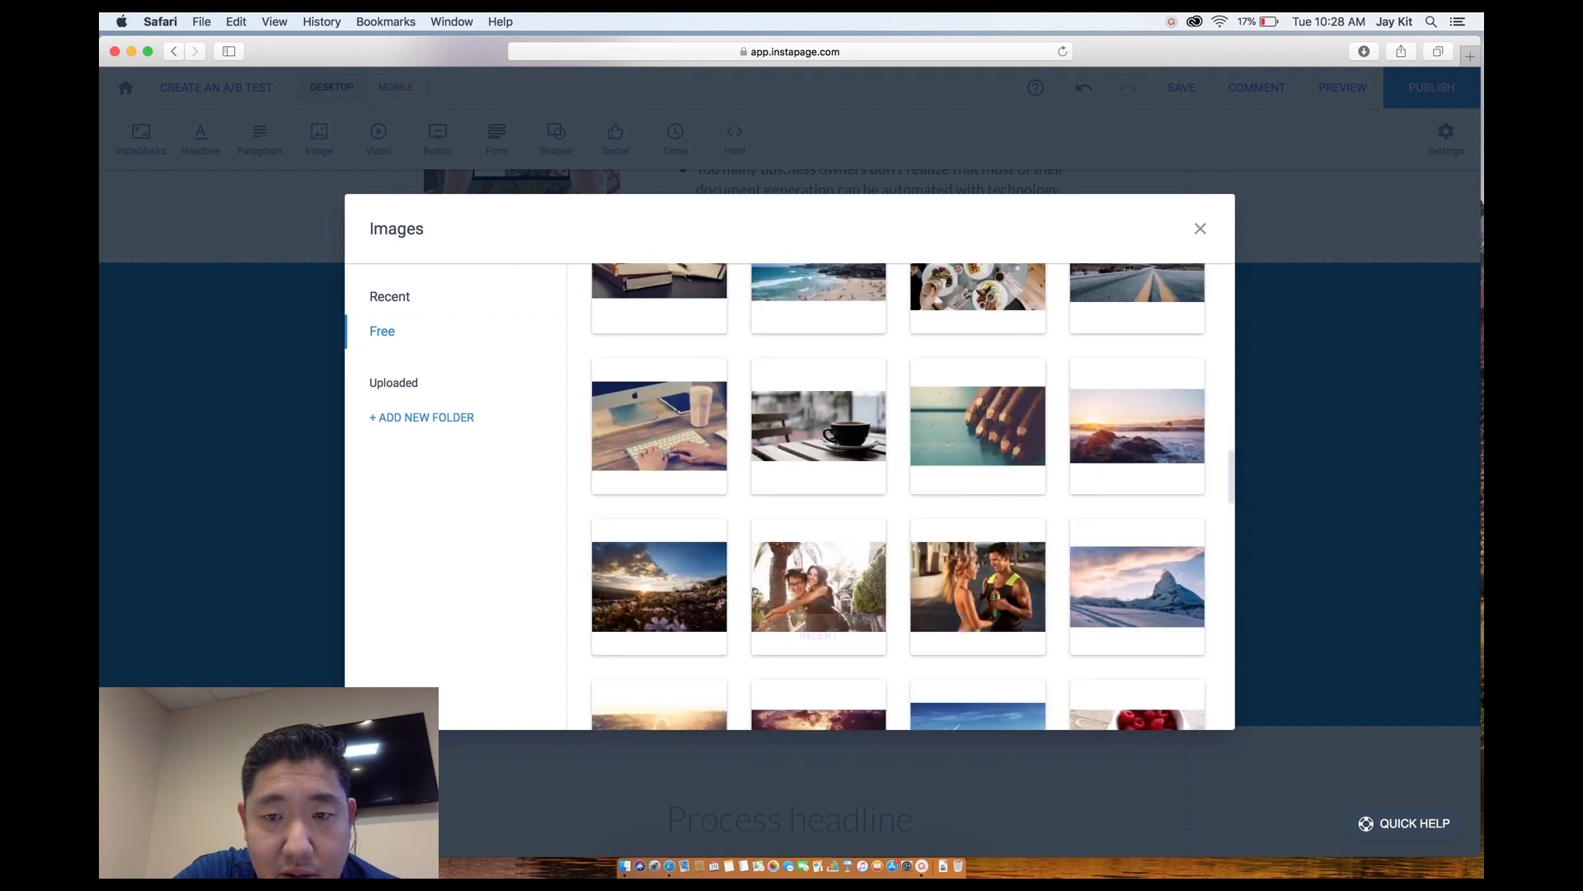
pyautogui.click(1199, 231)
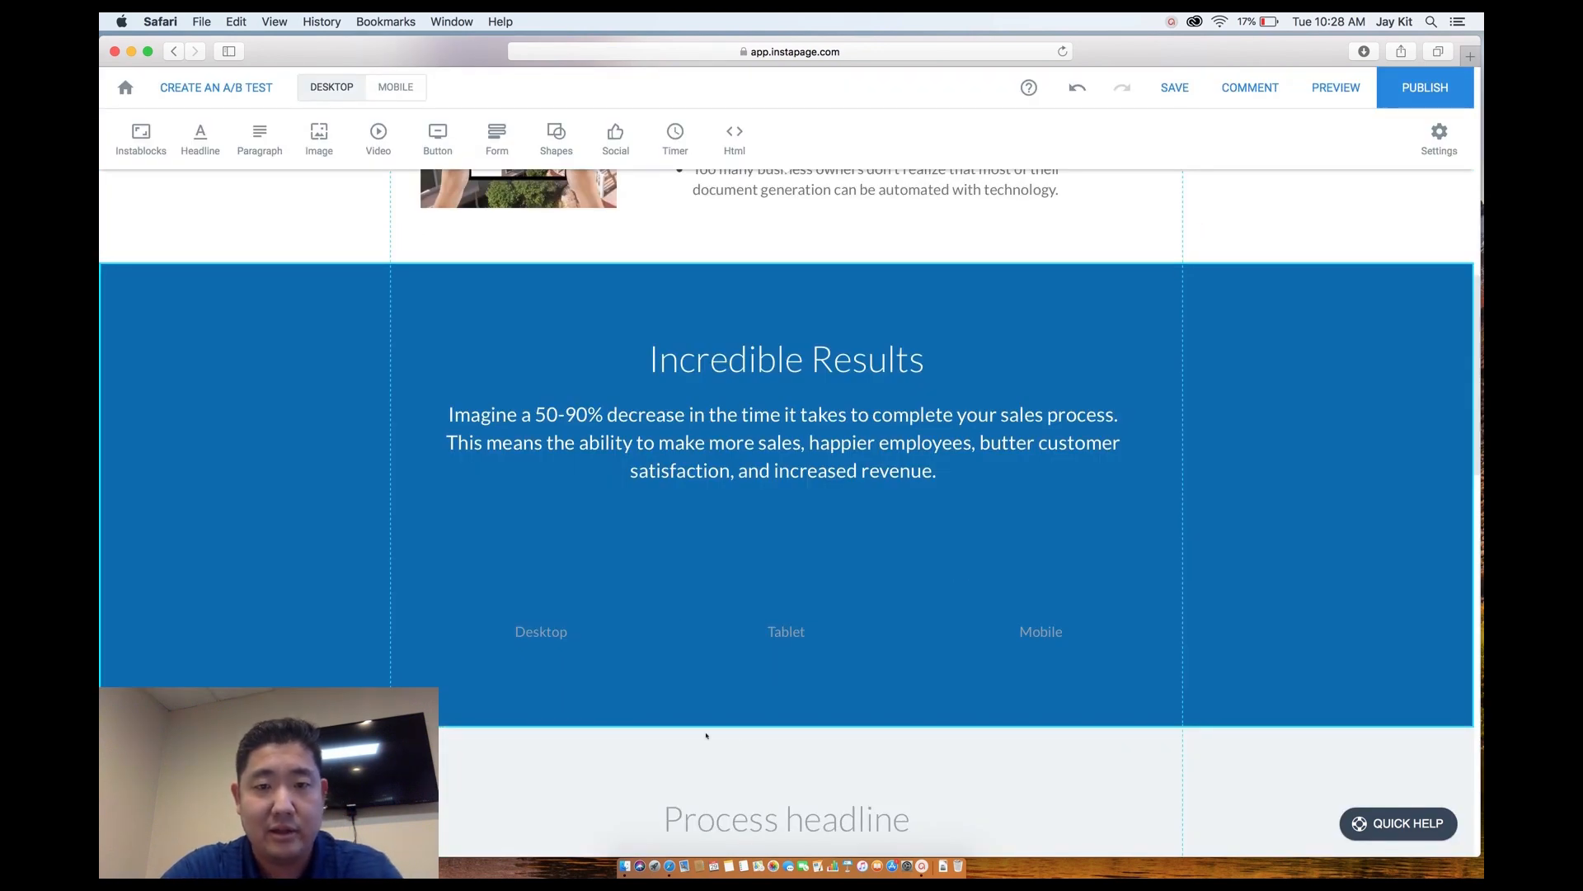
pyautogui.scroll(-3, 706, 733)
pyautogui.scroll(-2, 706, 733)
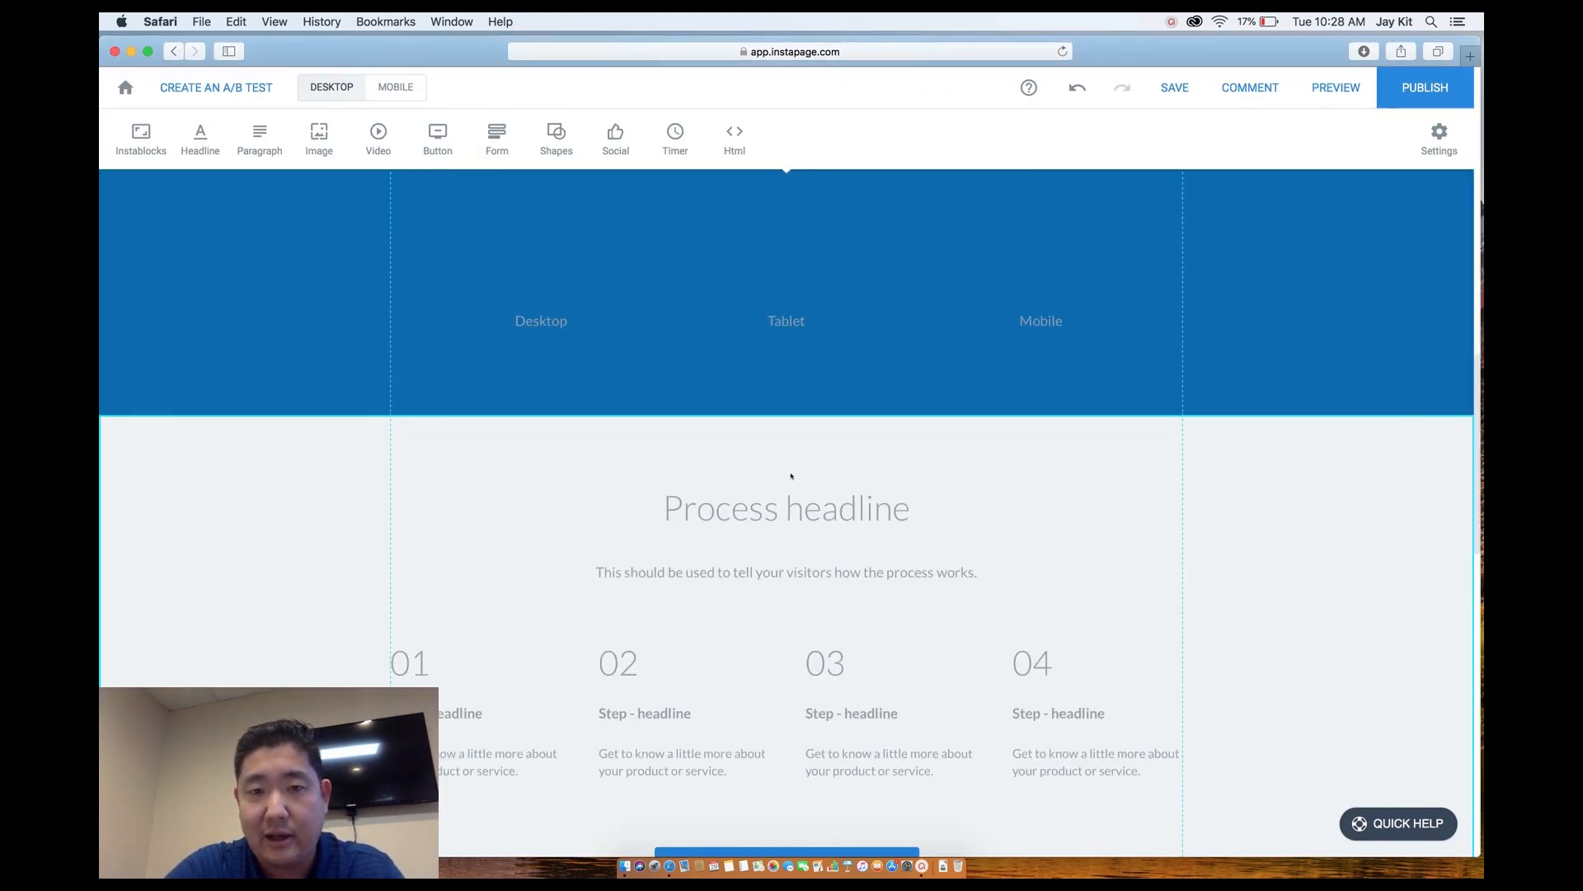
# Replace the Process headline with 'Why work with Quote Logic?', then remove the space to make 'QuoteLogic'.
pyautogui.scroll(4, 792, 495)
pyautogui.scroll(-2, 767, 655)
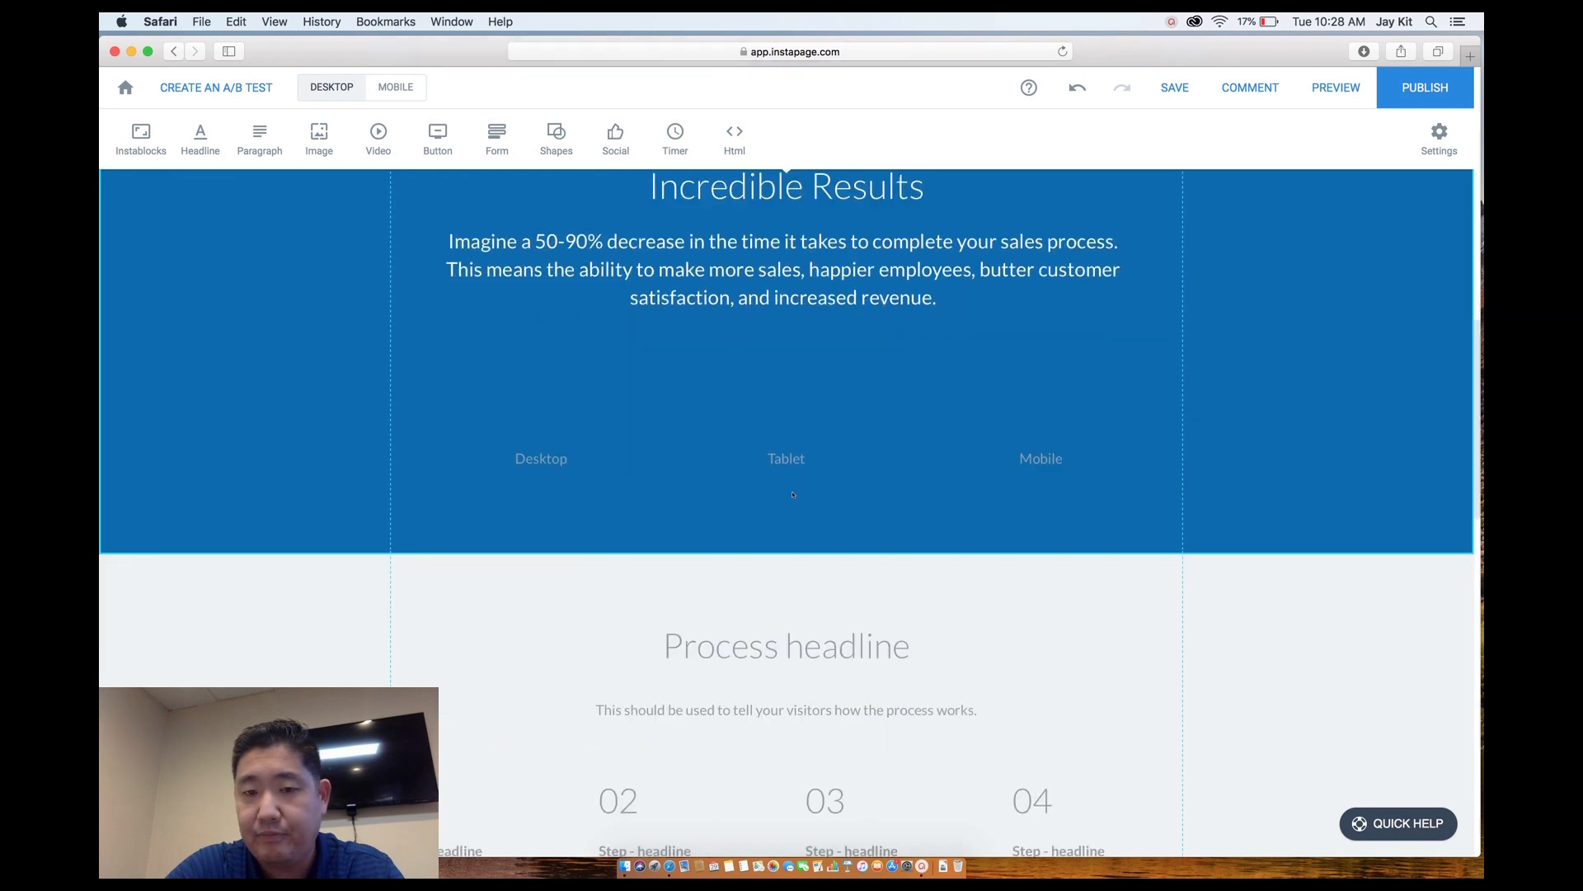
pyautogui.click(767, 655)
pyautogui.doubleClick(765, 651)
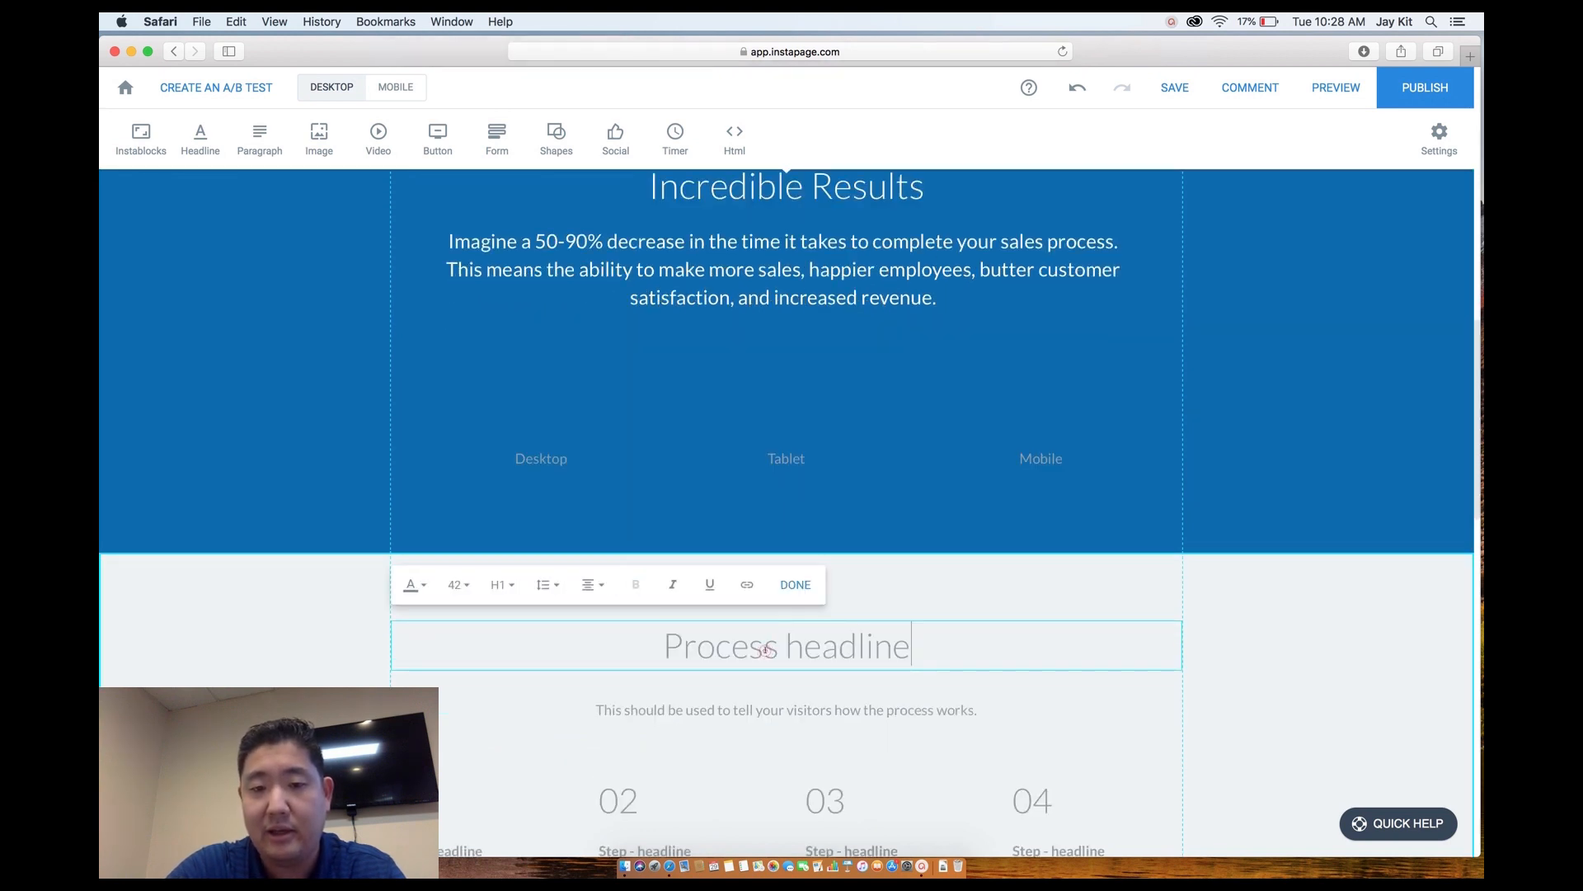
pyautogui.tripleClick(766, 650)
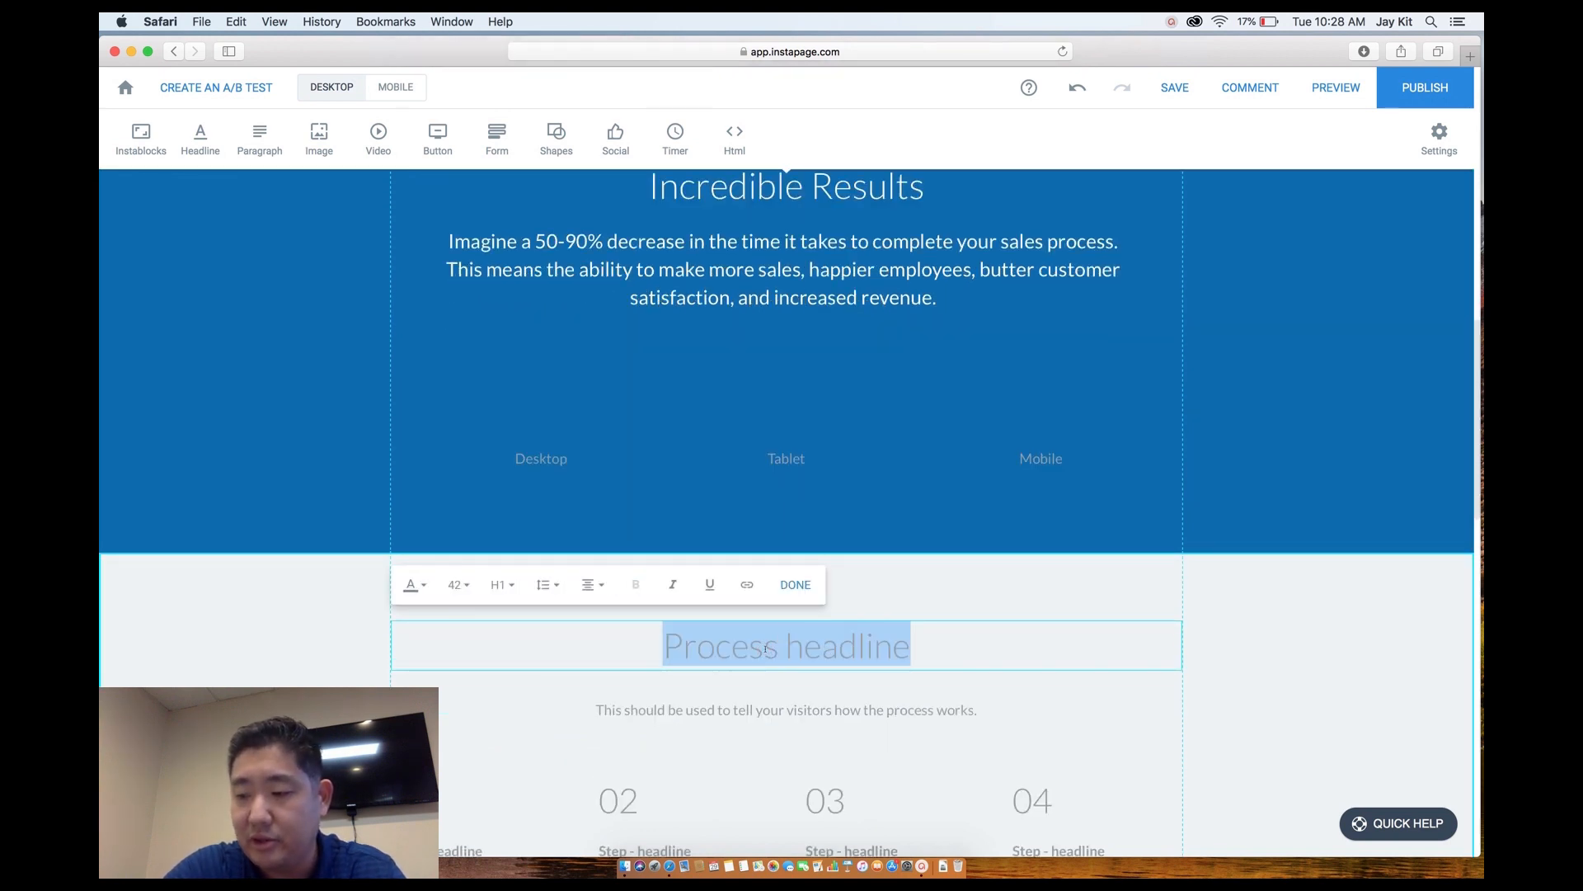
pyautogui.write('Wh')
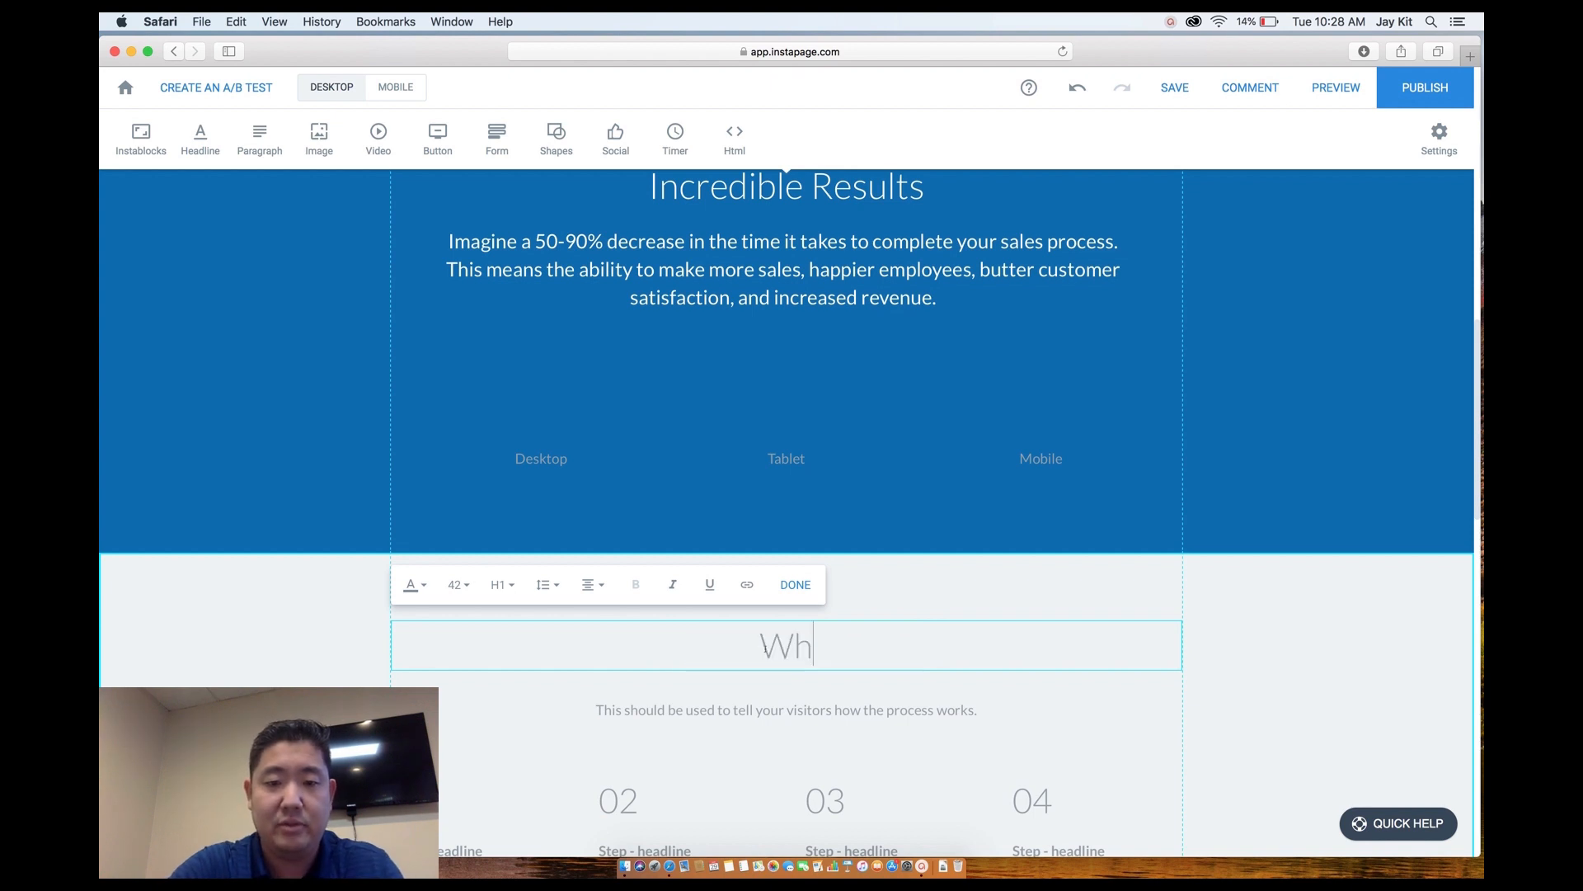
pyautogui.write('y wo')
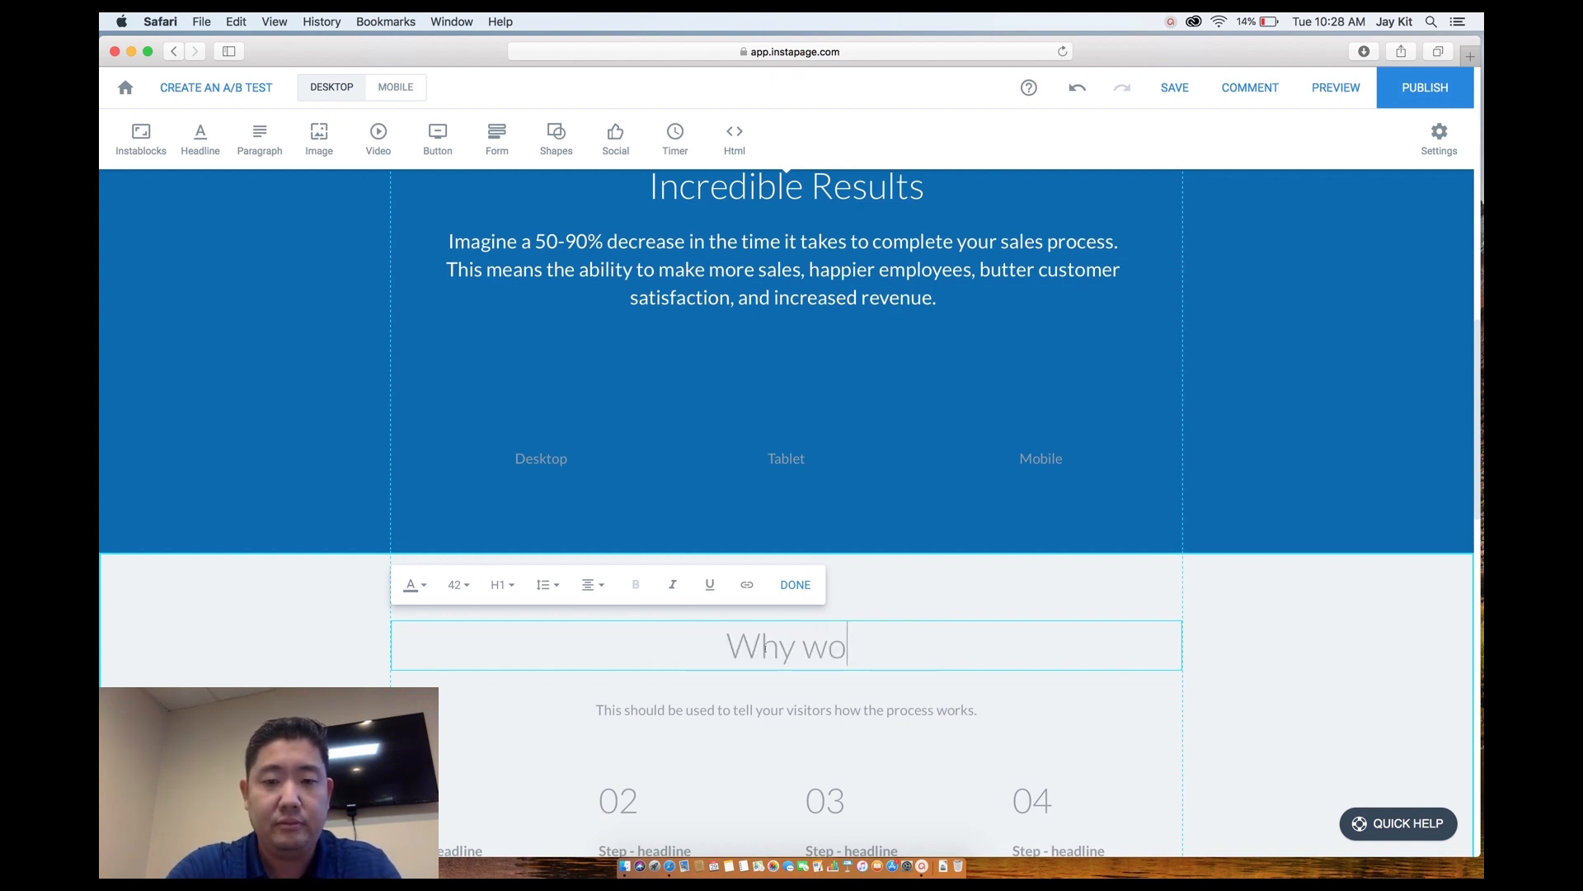
pyautogui.write('rk with Quote ')
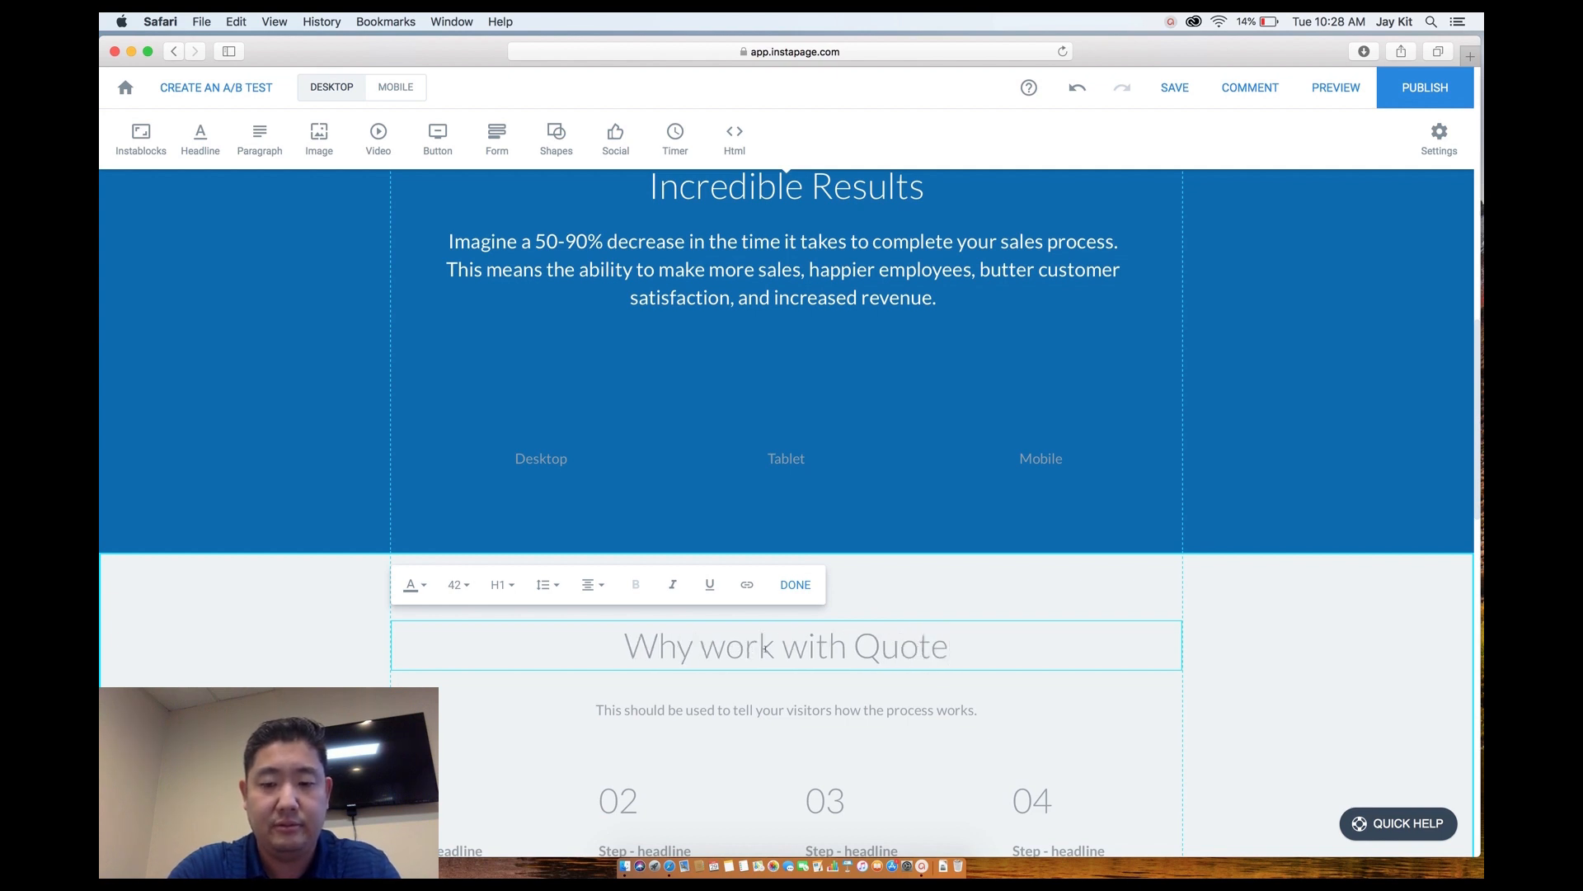
pyautogui.write('Logic?')
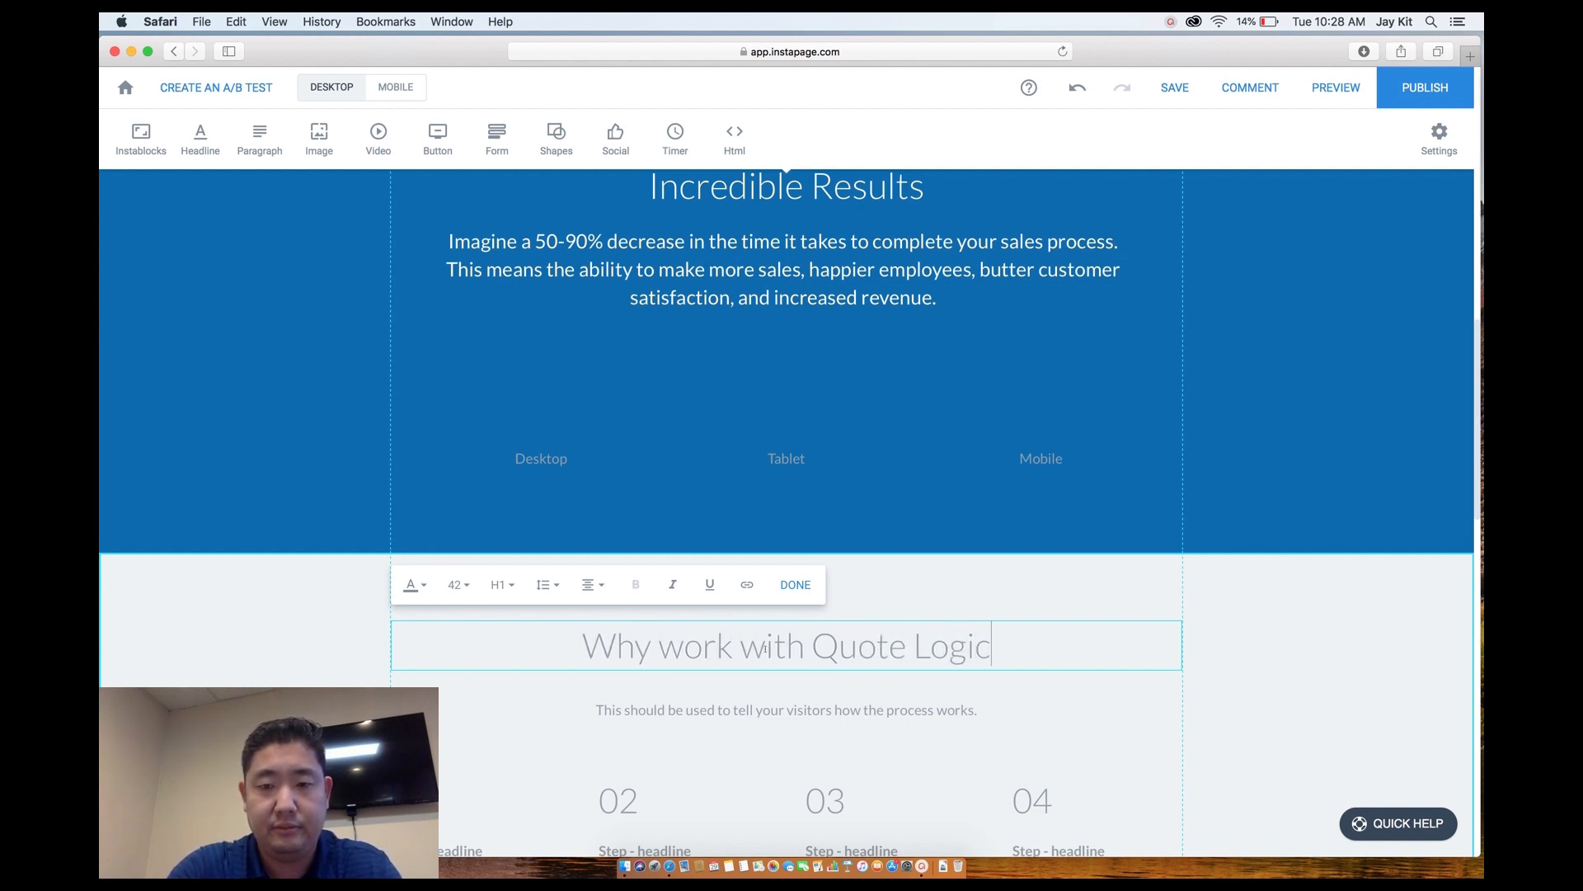
pyautogui.press('Left')
pyautogui.press('Left')
pyautogui.press('Left')
pyautogui.press('Left')
pyautogui.press('Left')
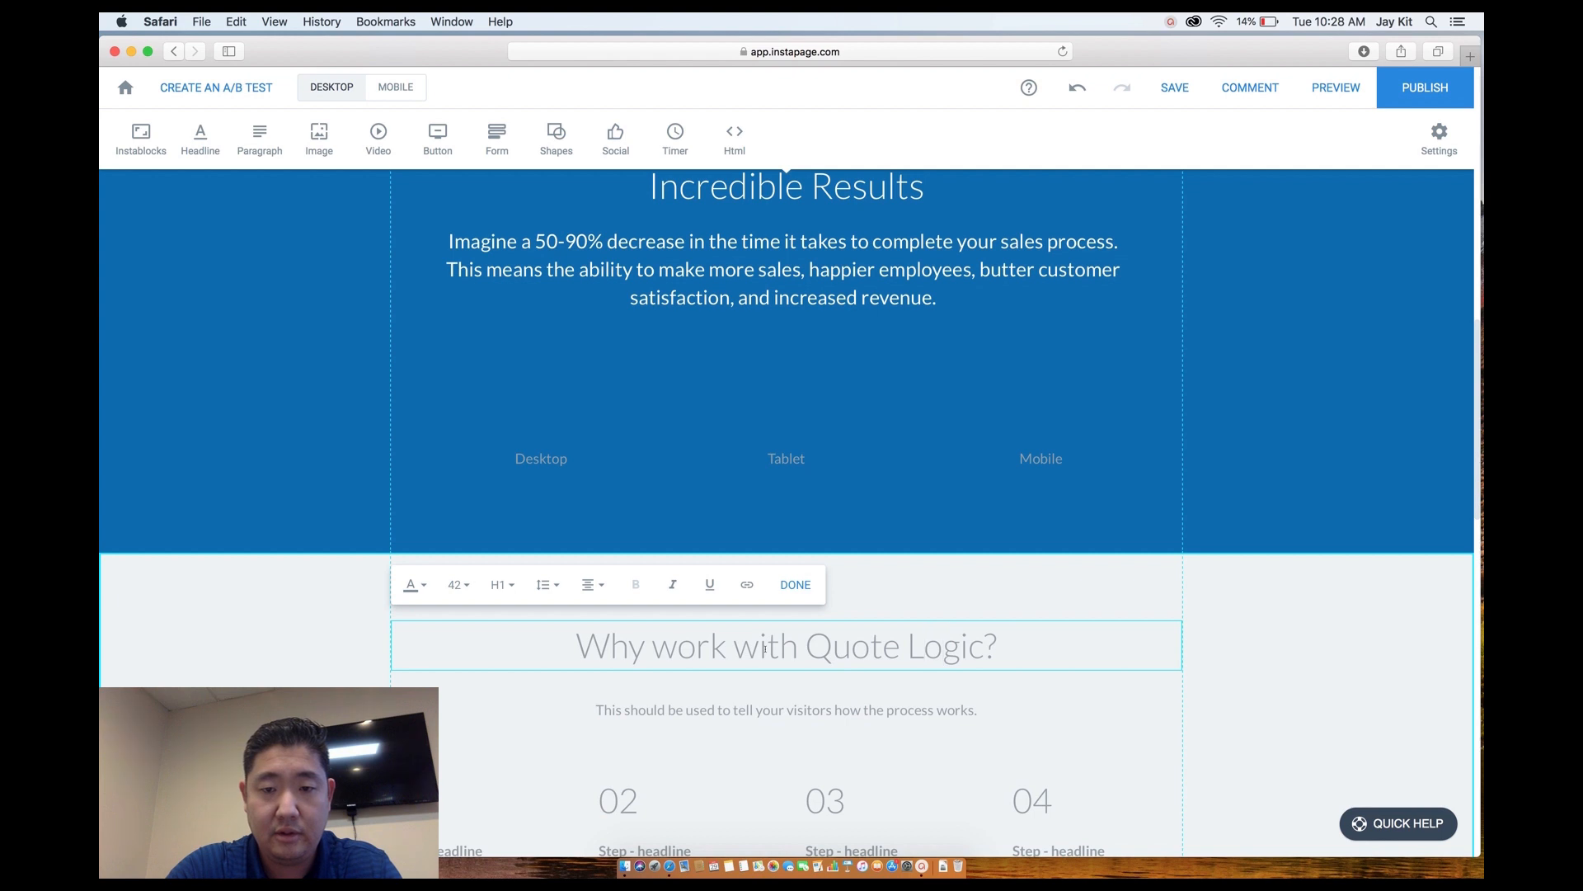
pyautogui.press('BackSpace')
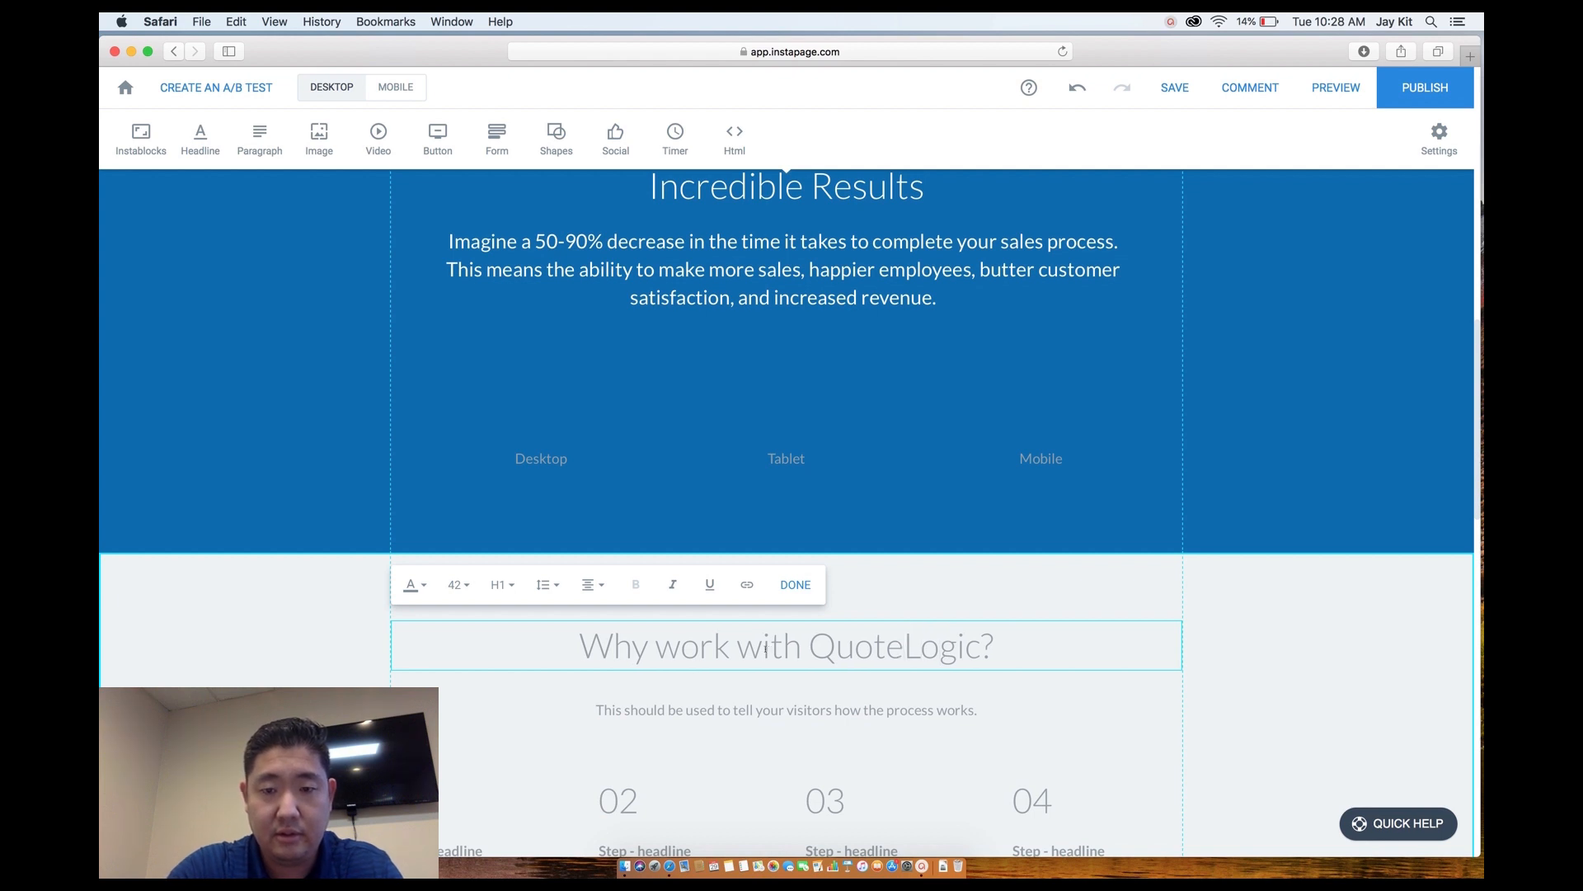
# Select the paragraph under the headline, briefly type 'Quick and simple process:', then delete it.
pyautogui.click(771, 711)
pyautogui.tripleClick(762, 709)
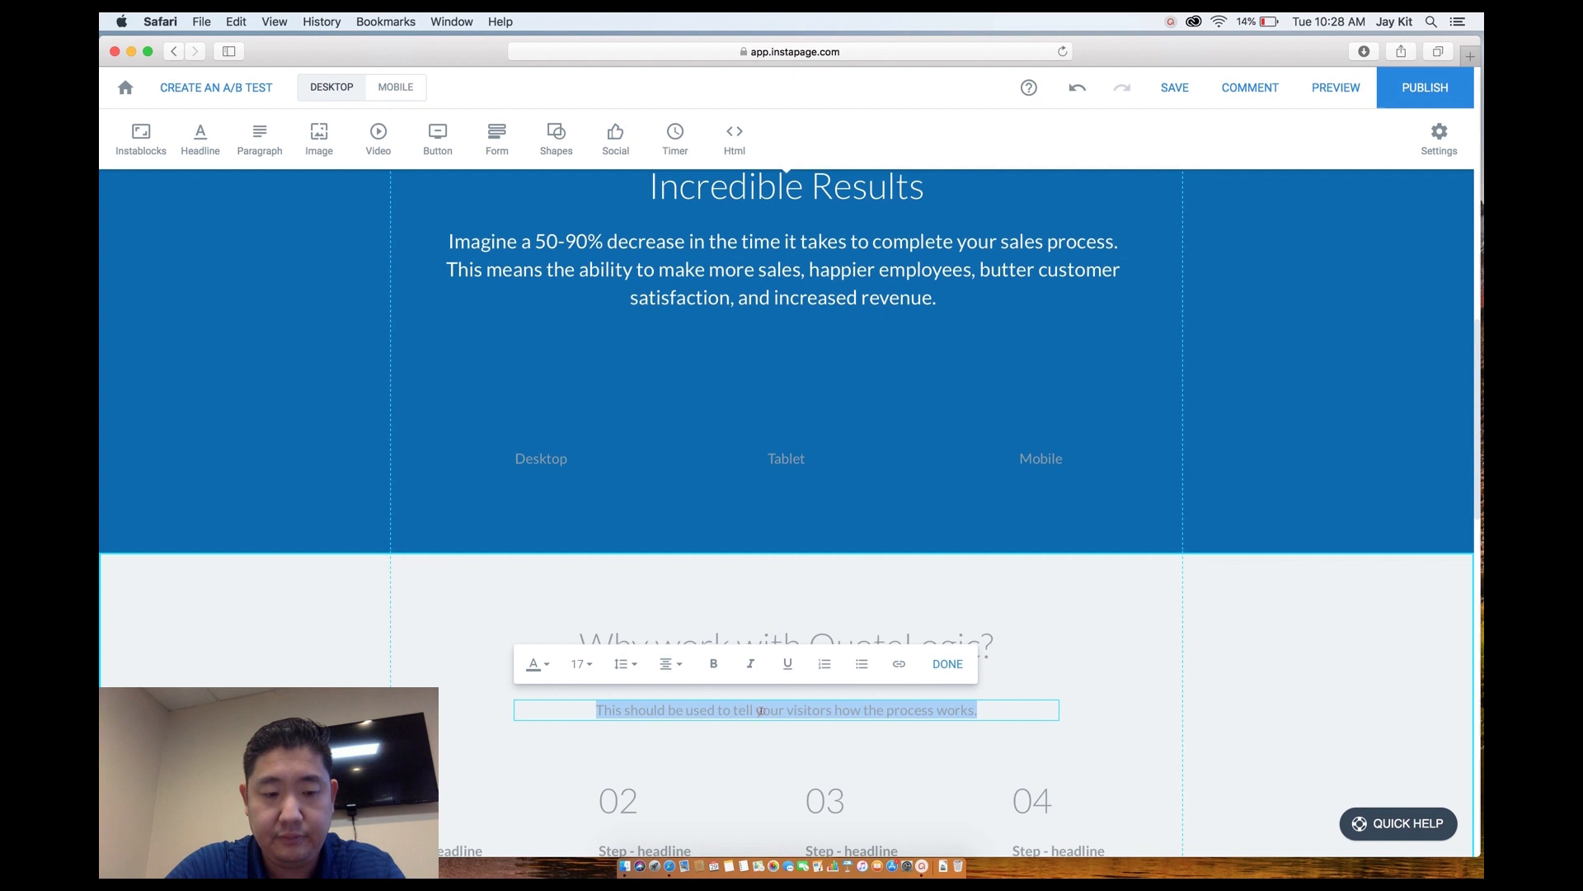
pyautogui.write('Quick and simple')
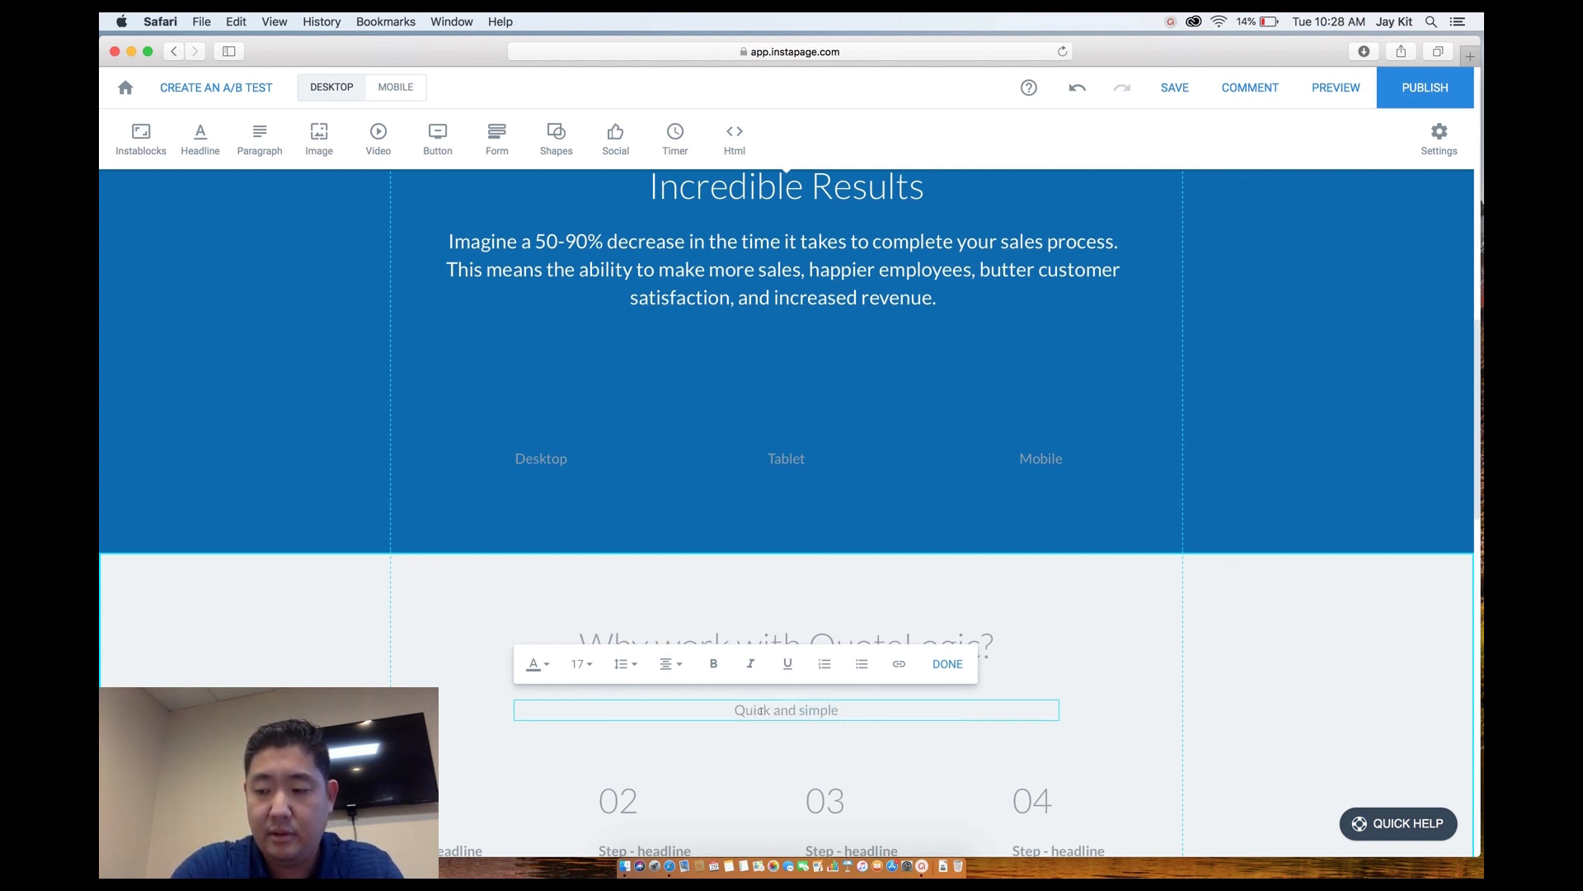
pyautogui.write(' pro')
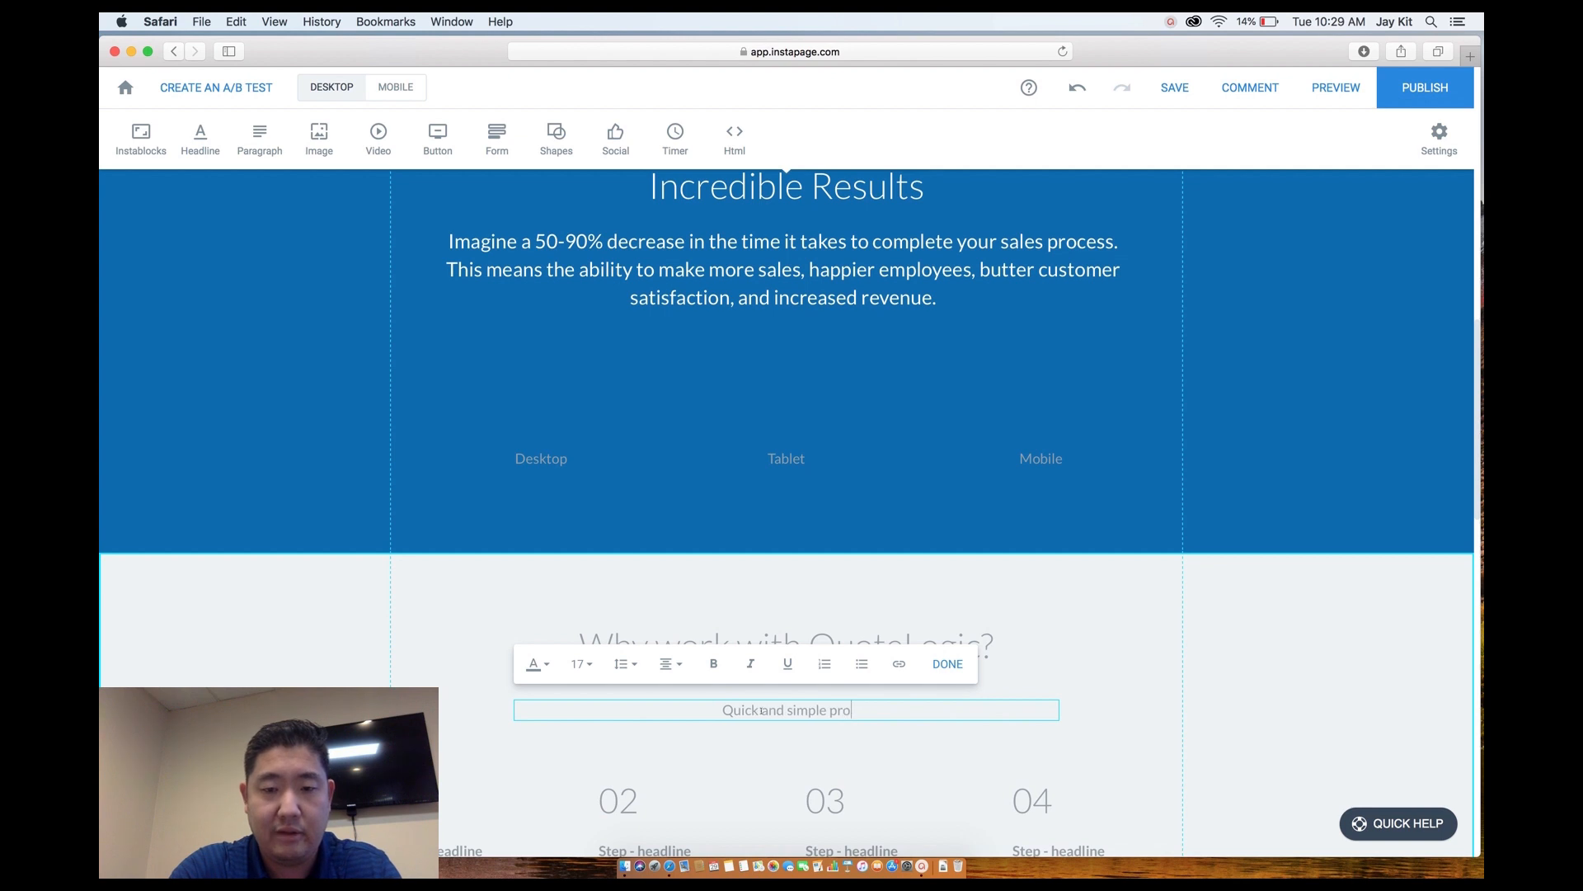
pyautogui.write('cess')
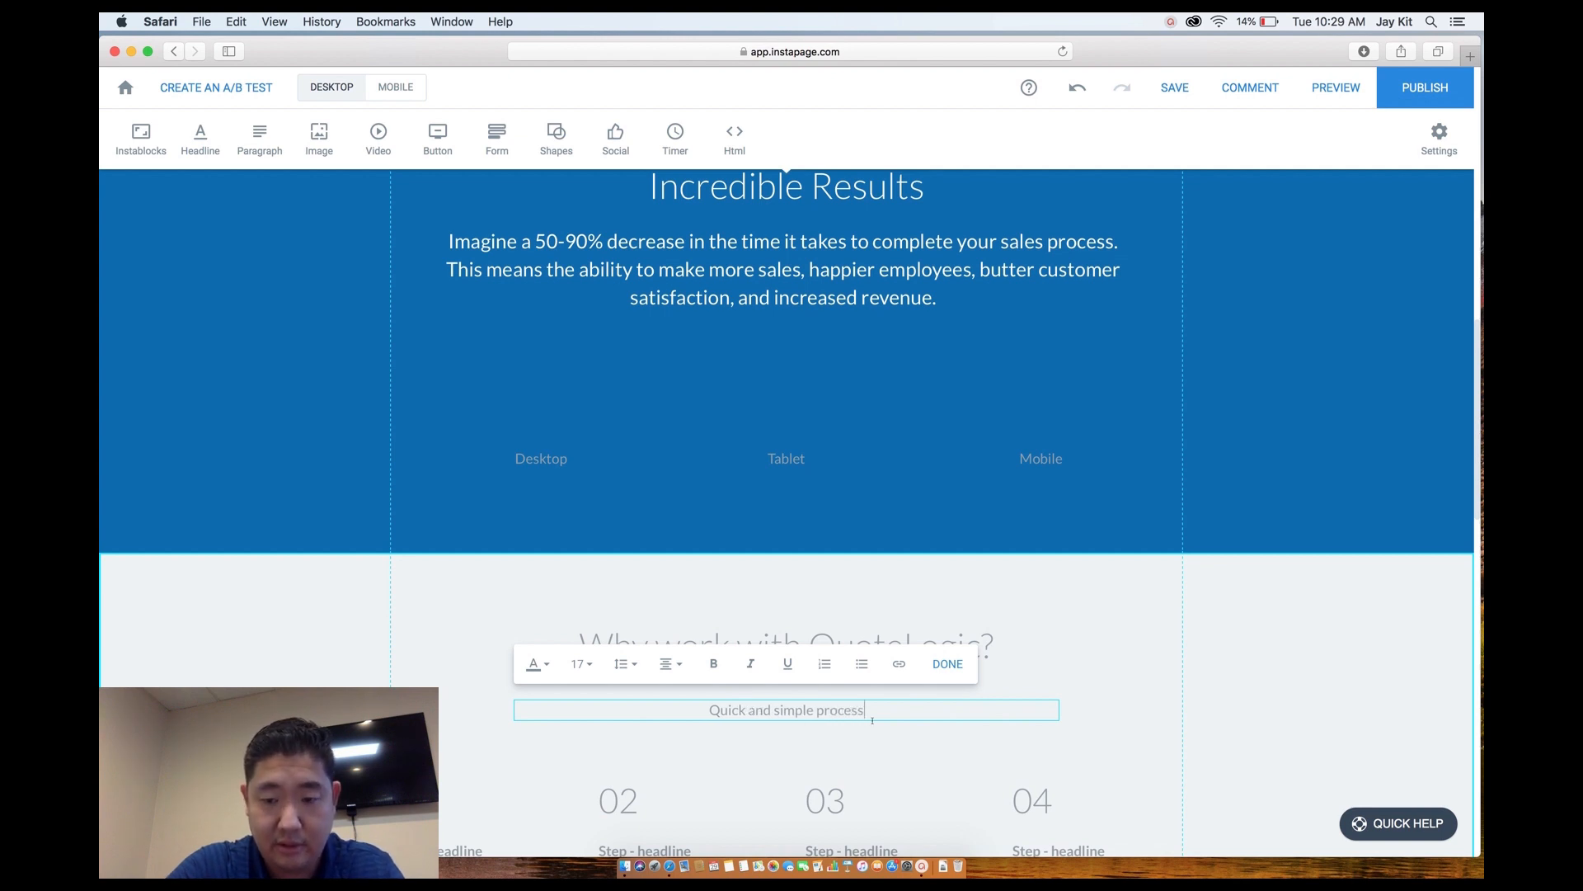
pyautogui.write(': n')
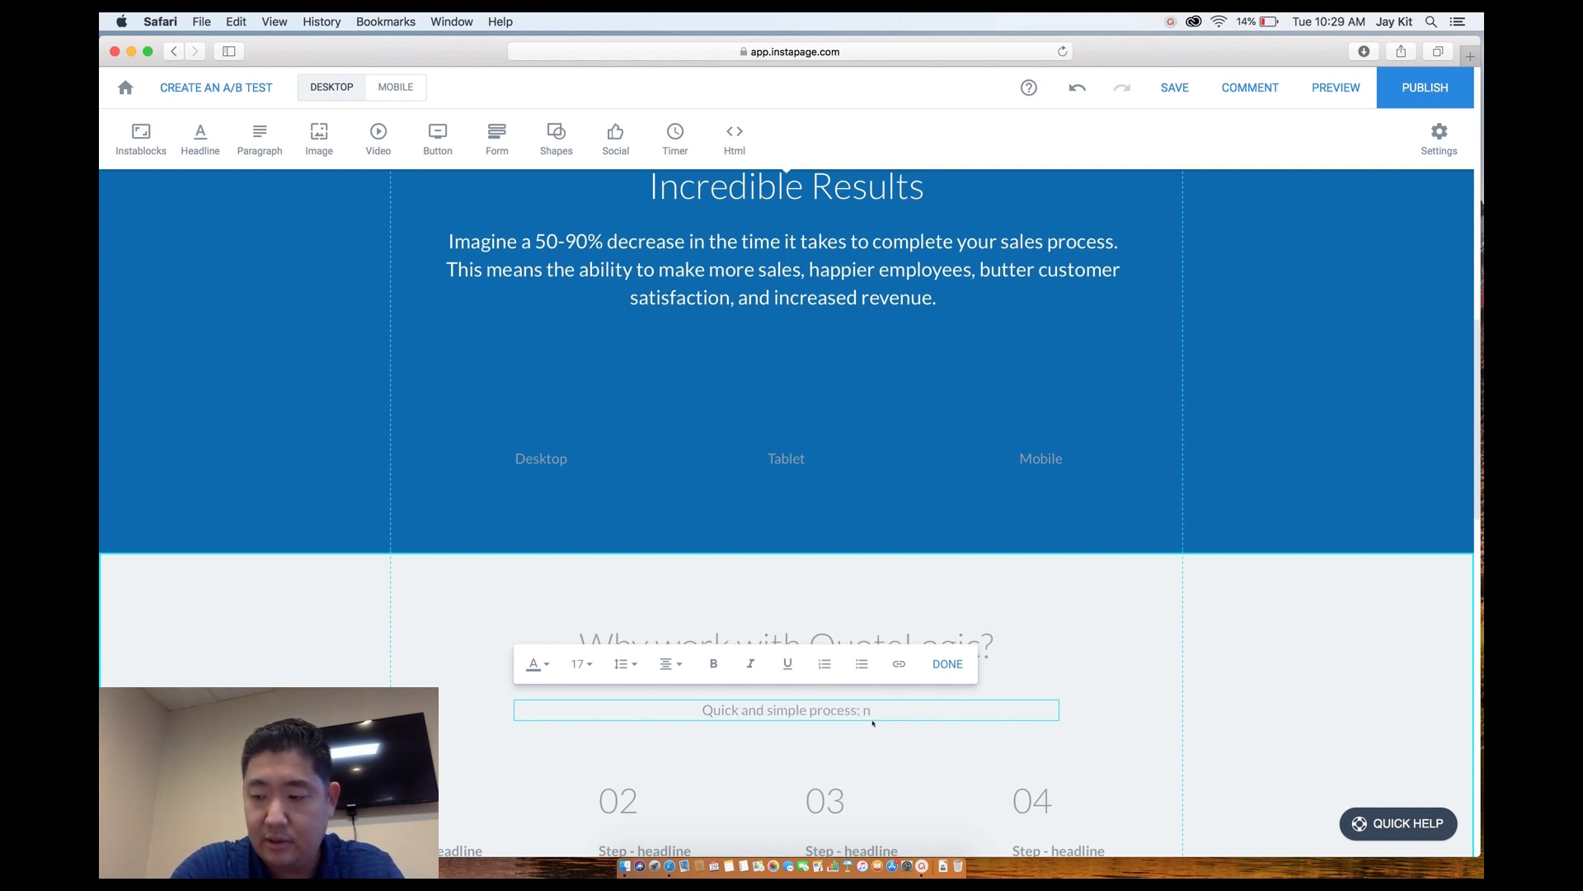
pyautogui.write('N')
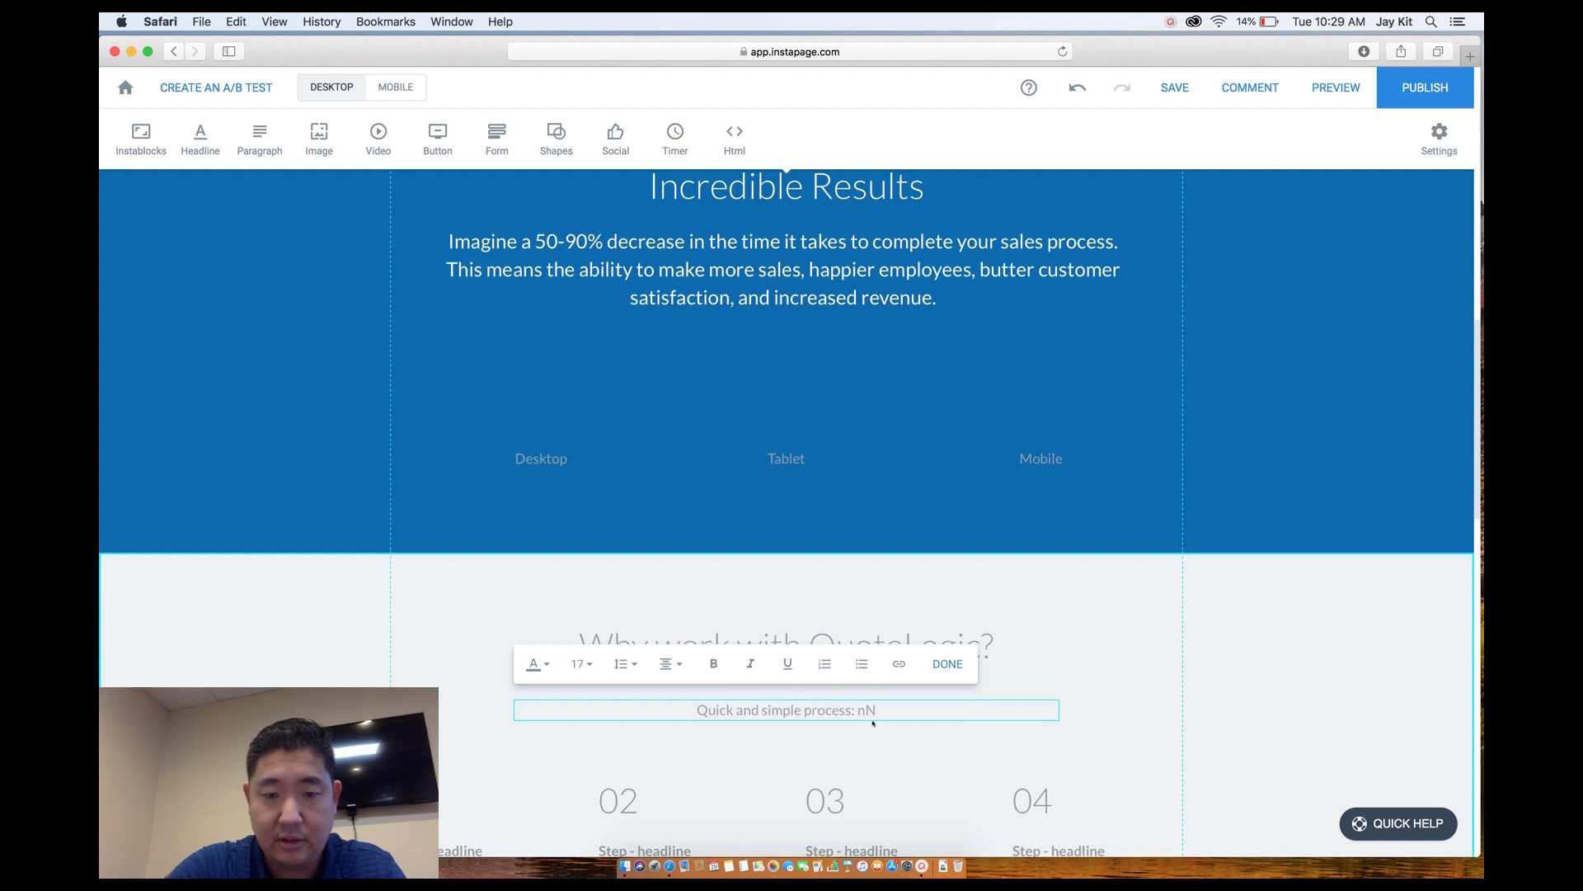
pyautogui.scroll(-5, 873, 723)
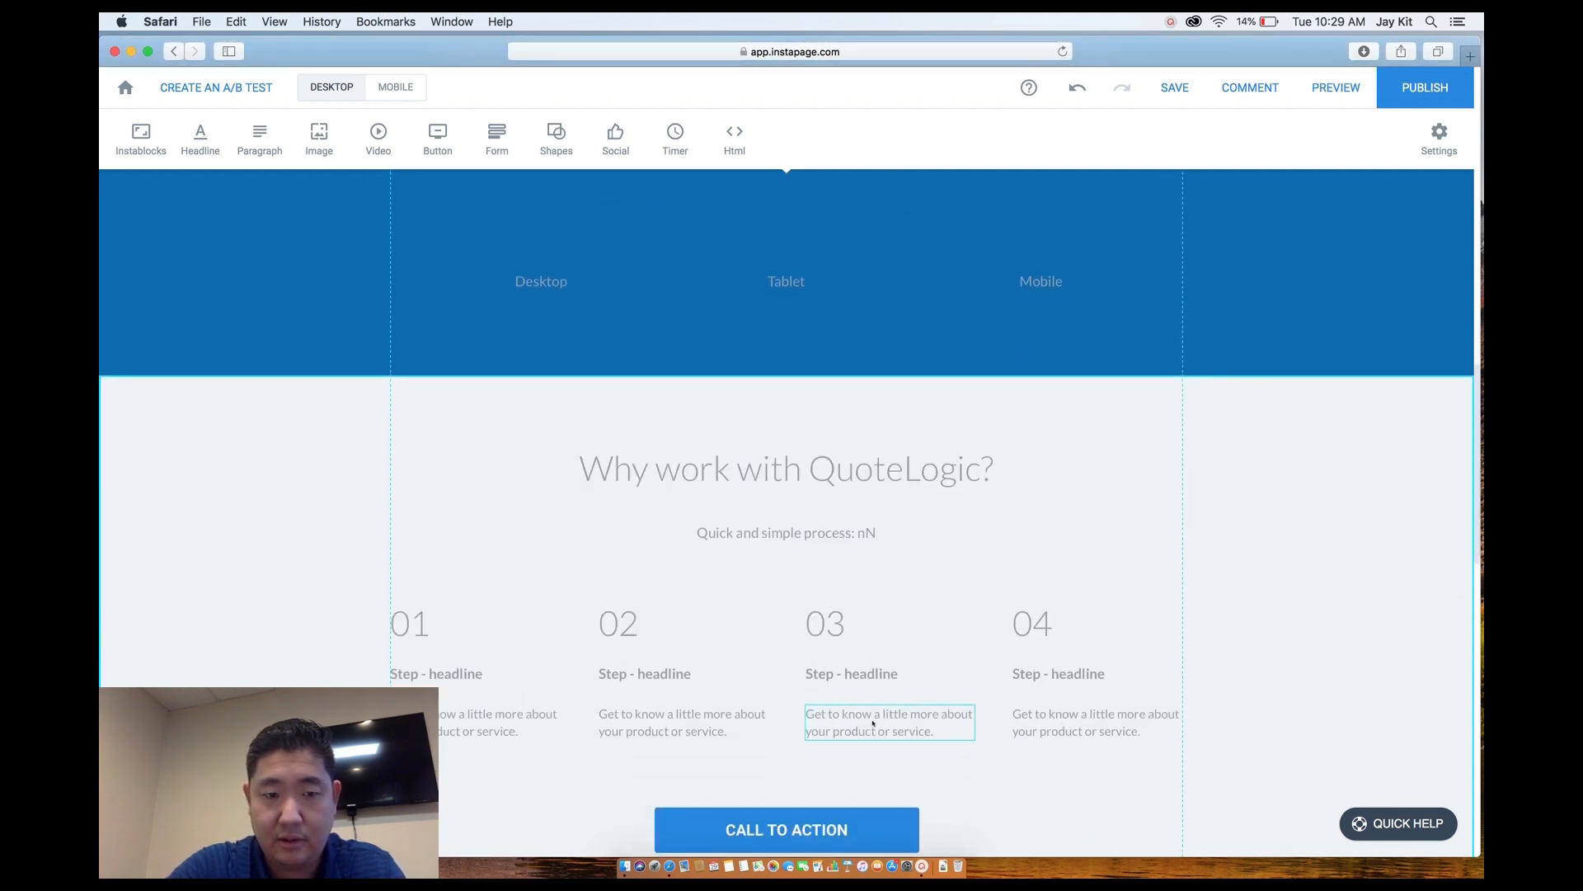
pyautogui.press('BackSpace')
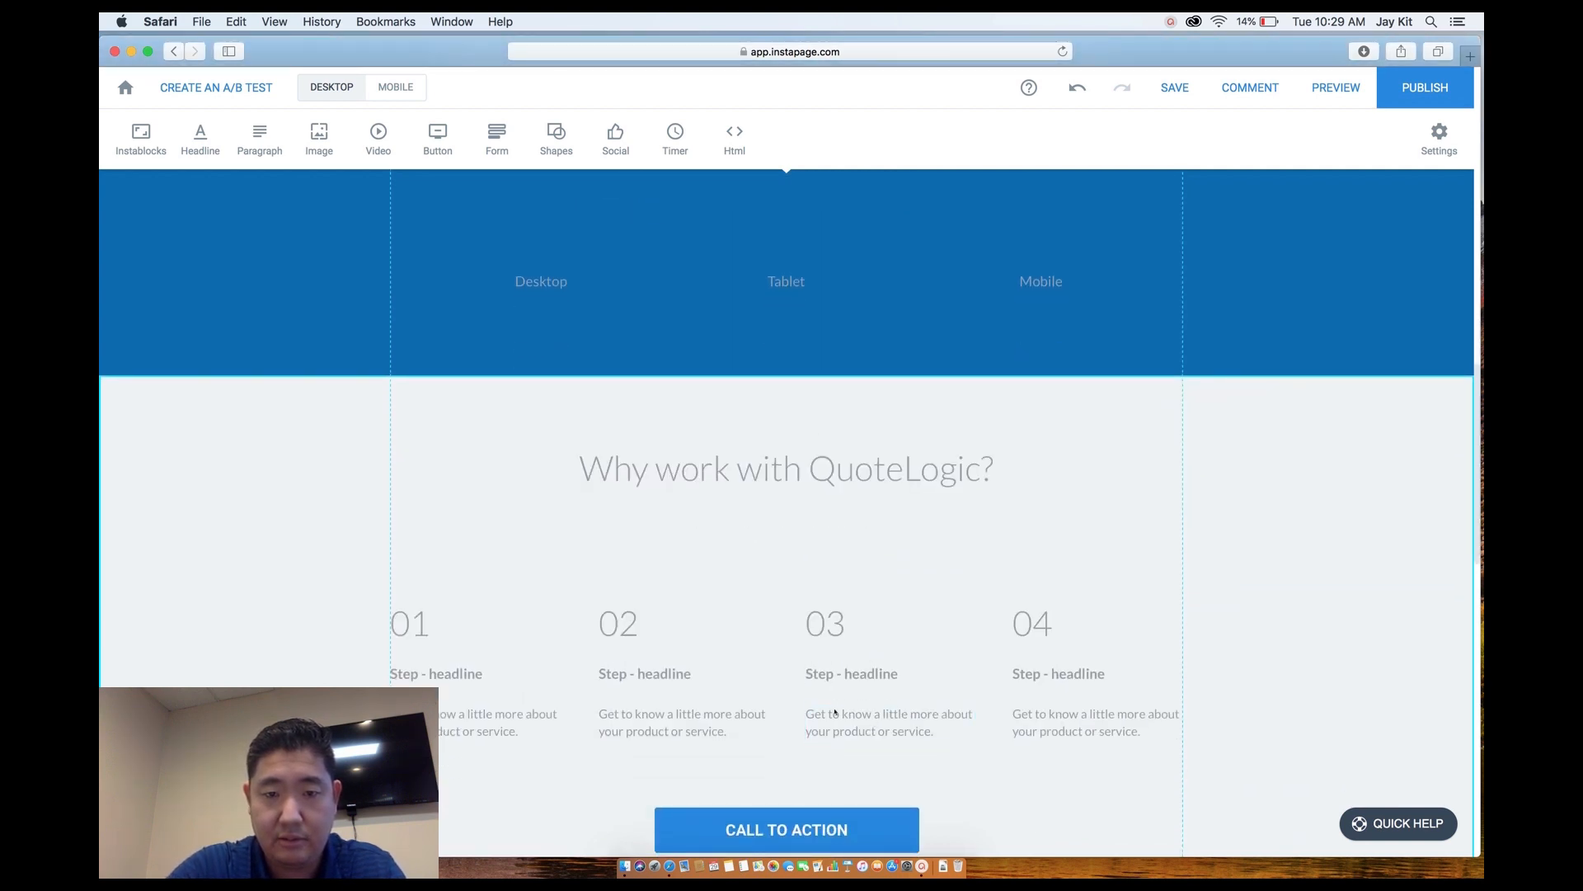
# Move all four step columns up closer to the headline.
pyautogui.moveTo(428, 583); pyautogui.dragTo(1088, 741)
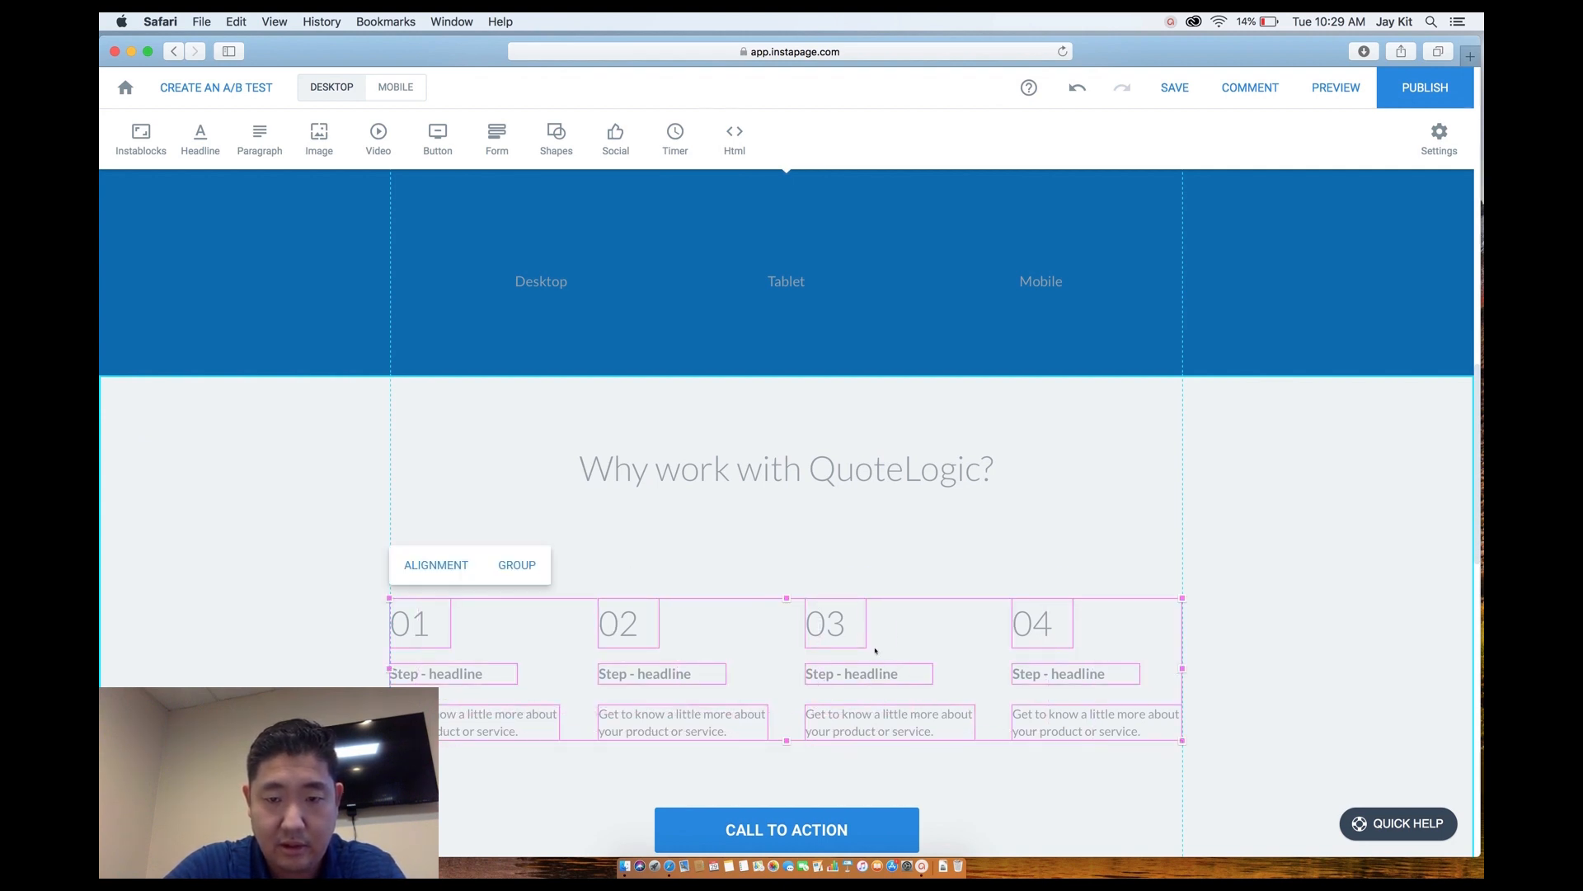
pyautogui.moveTo(837, 625); pyautogui.dragTo(838, 572)
pyautogui.click(761, 753)
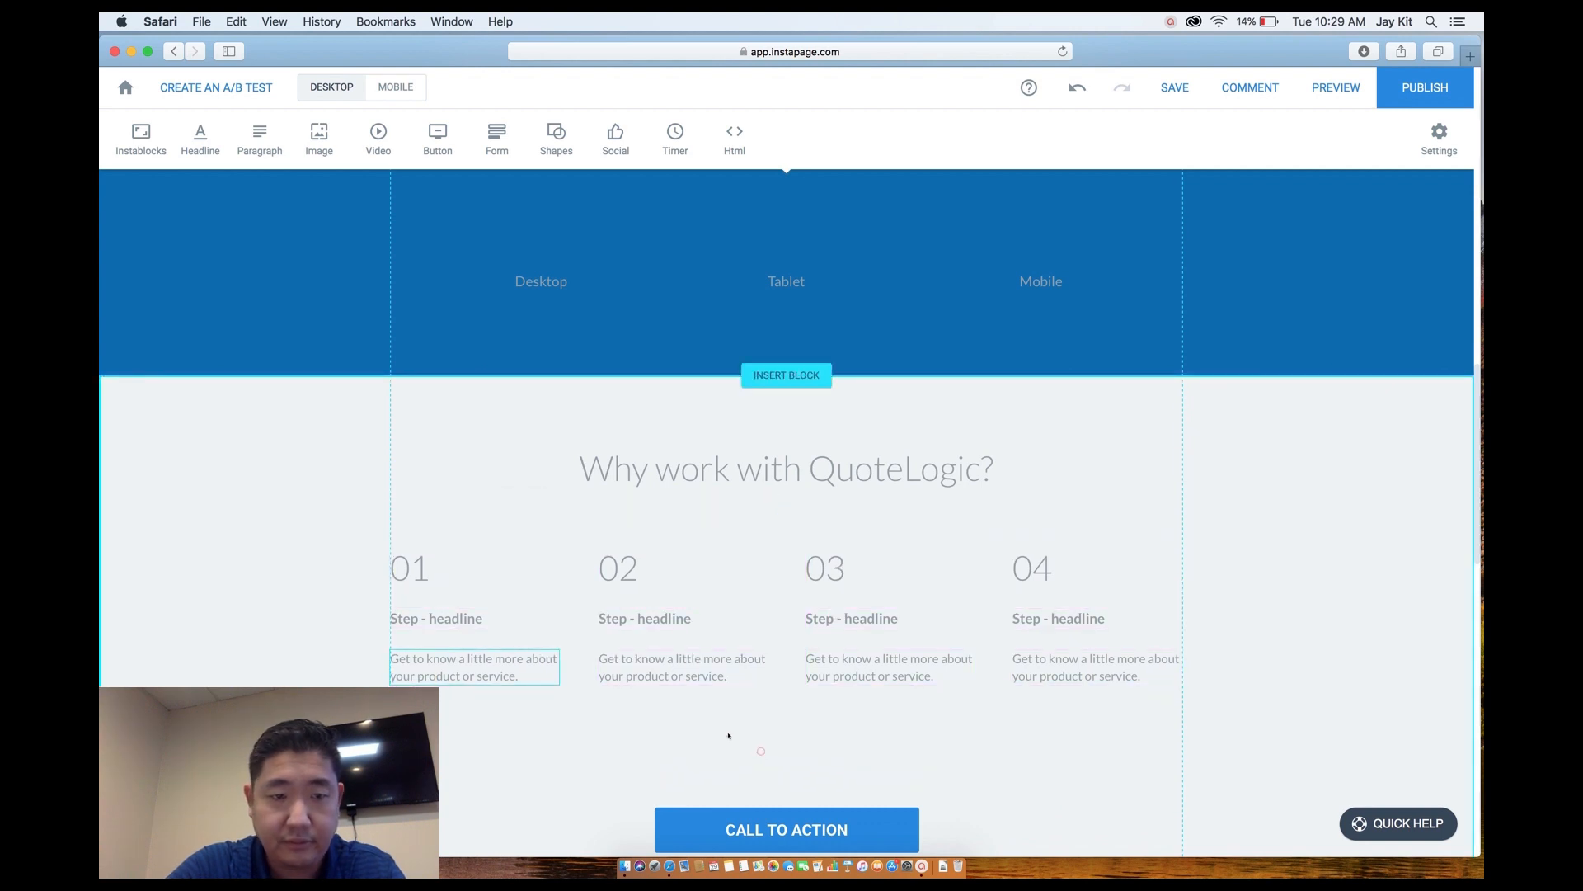
# Retitle the first step headline 'Quick and Simple Process' and widen its box to fit one line.
pyautogui.click(416, 621)
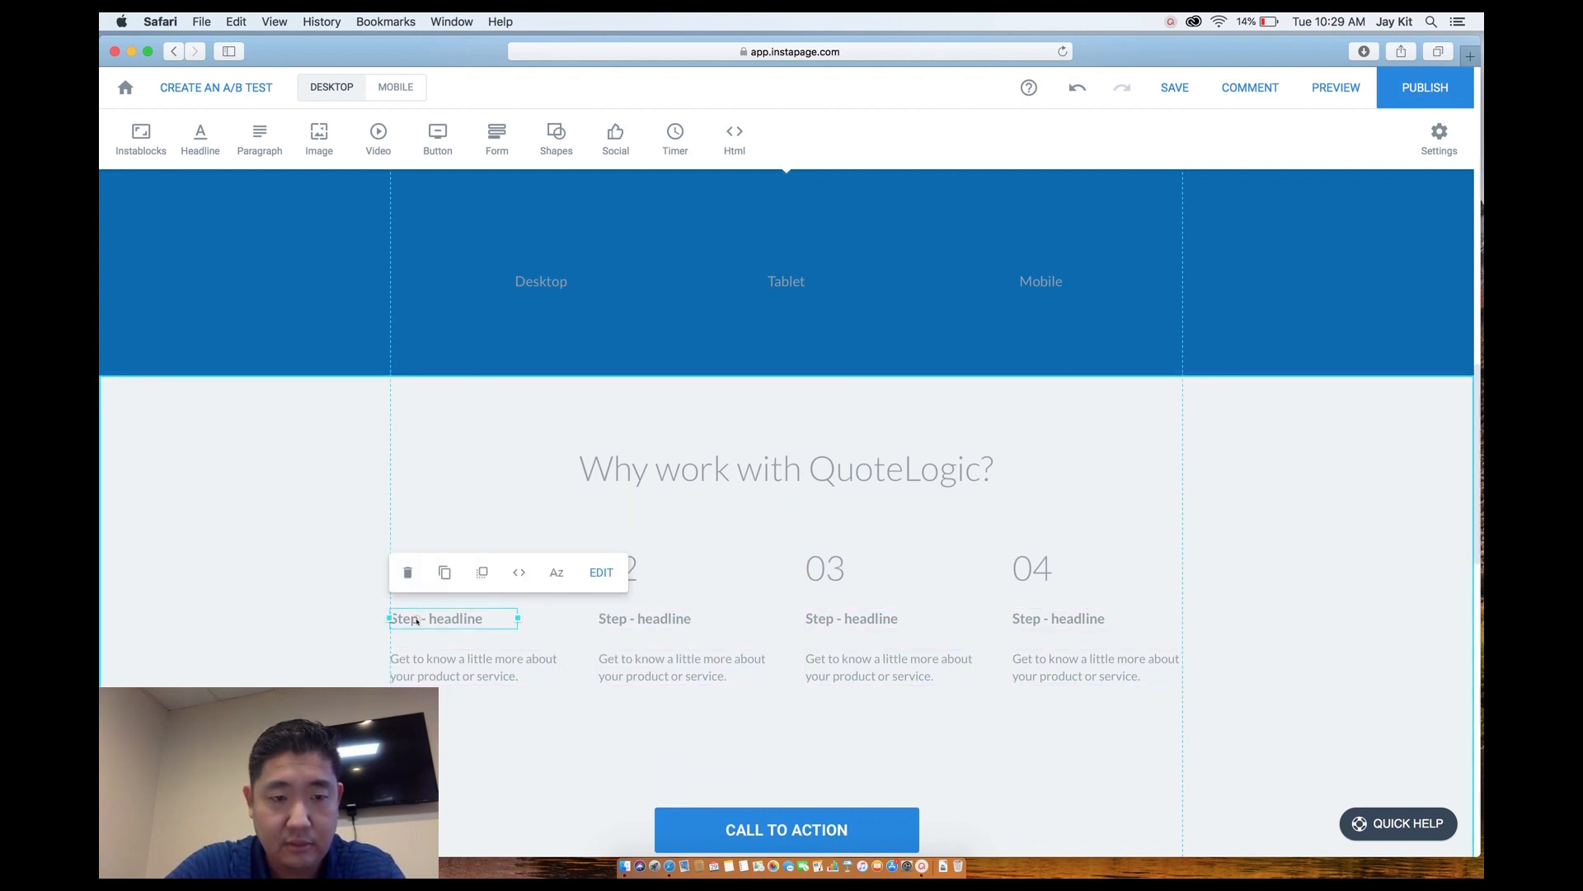
pyautogui.click(417, 620)
pyautogui.tripleClick(416, 619)
pyautogui.write('Quick and')
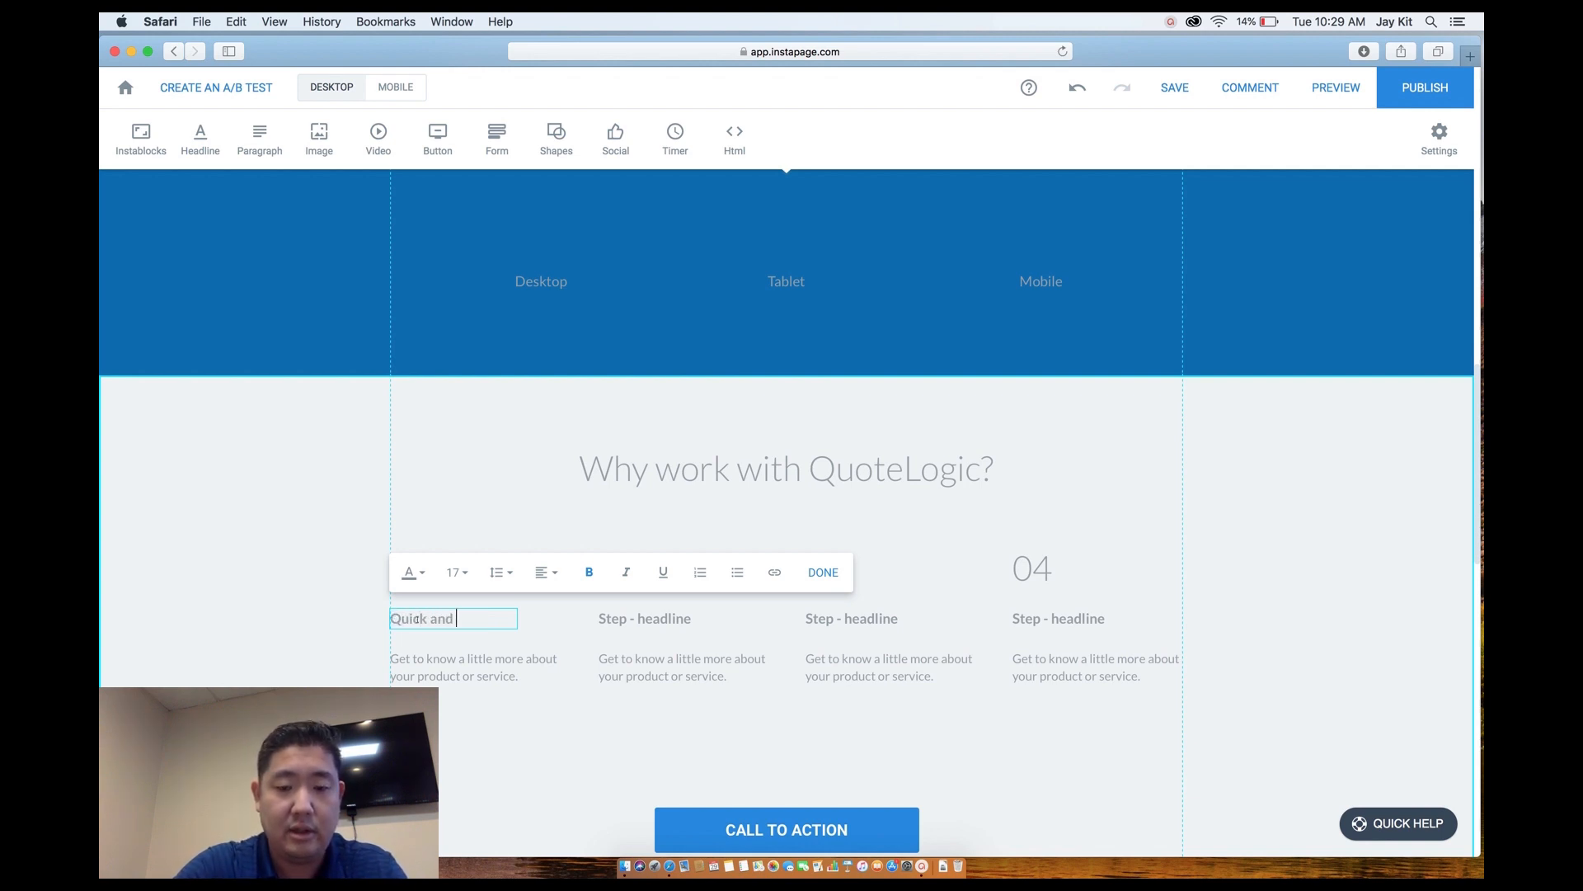
pyautogui.write(' Simple')
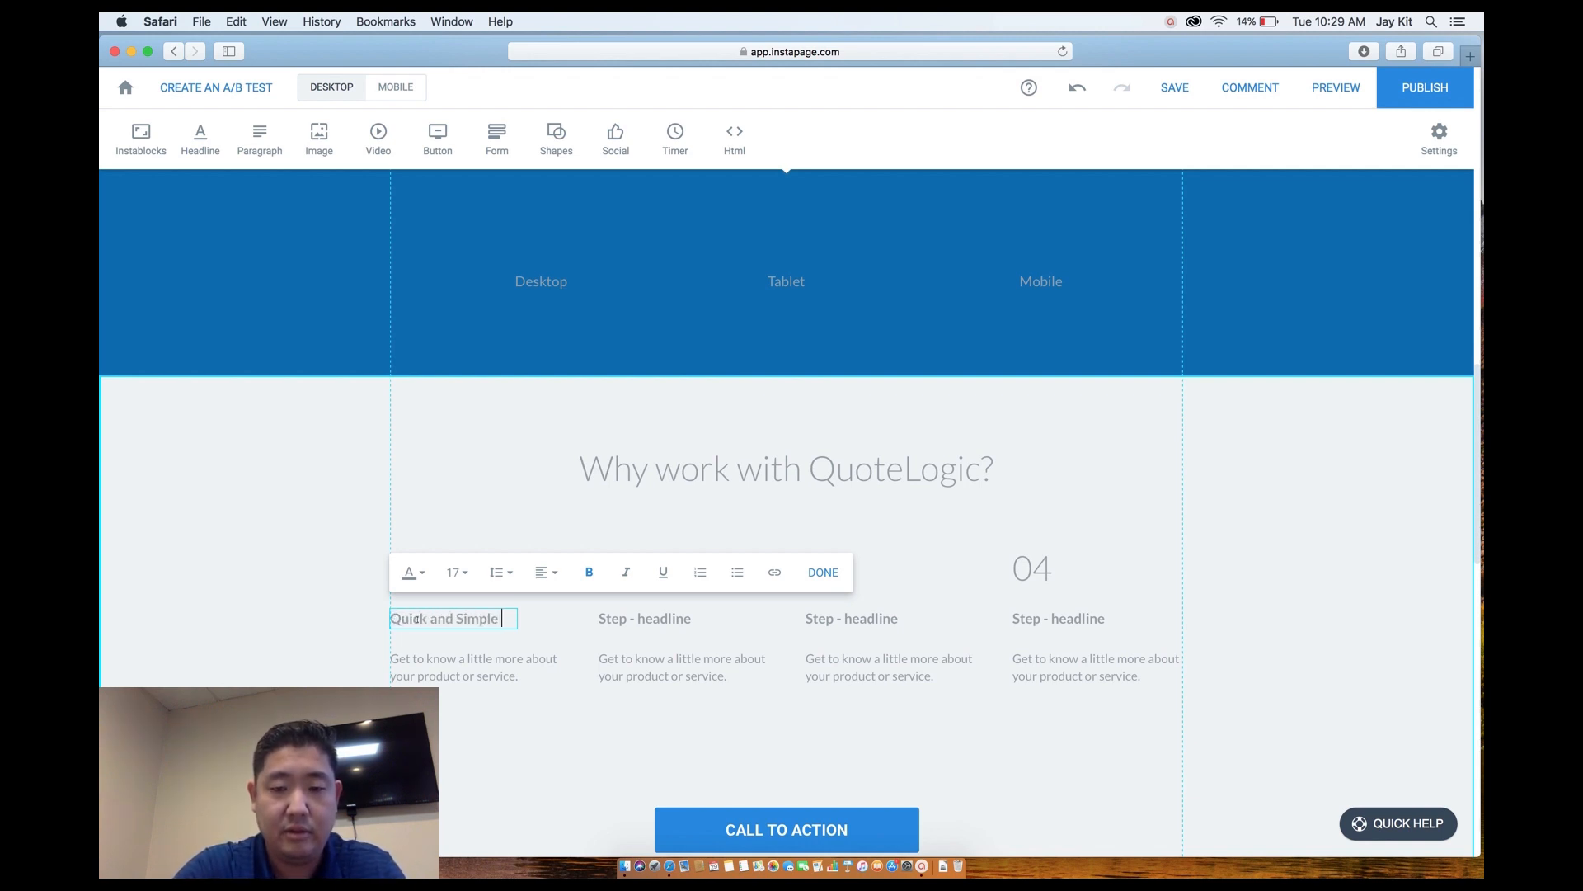
pyautogui.write(' Process')
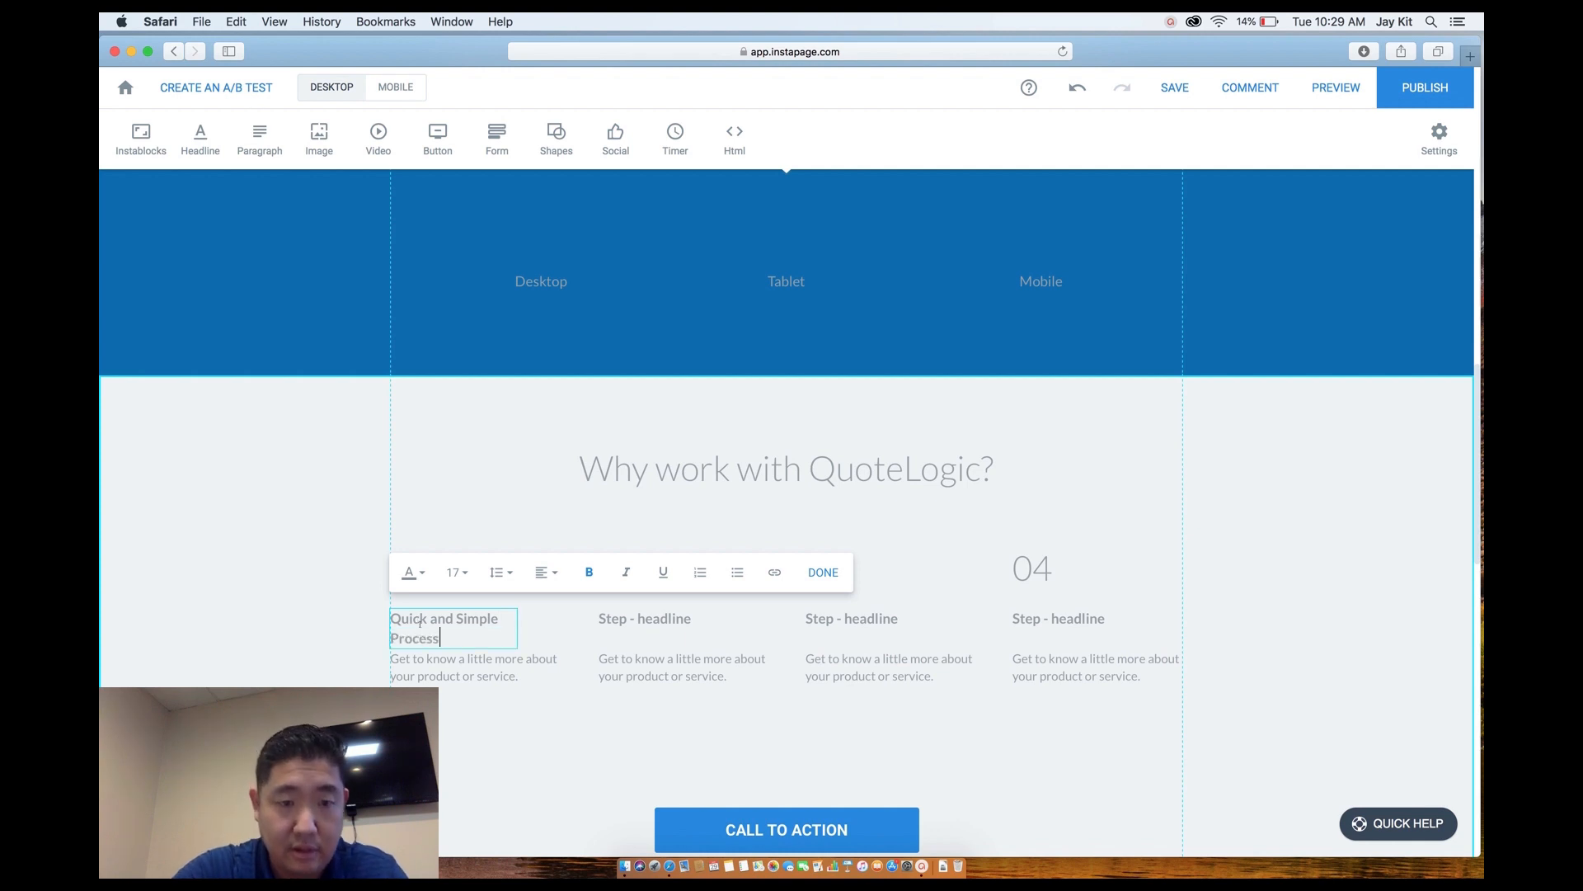
pyautogui.click(535, 644)
pyautogui.click(478, 623)
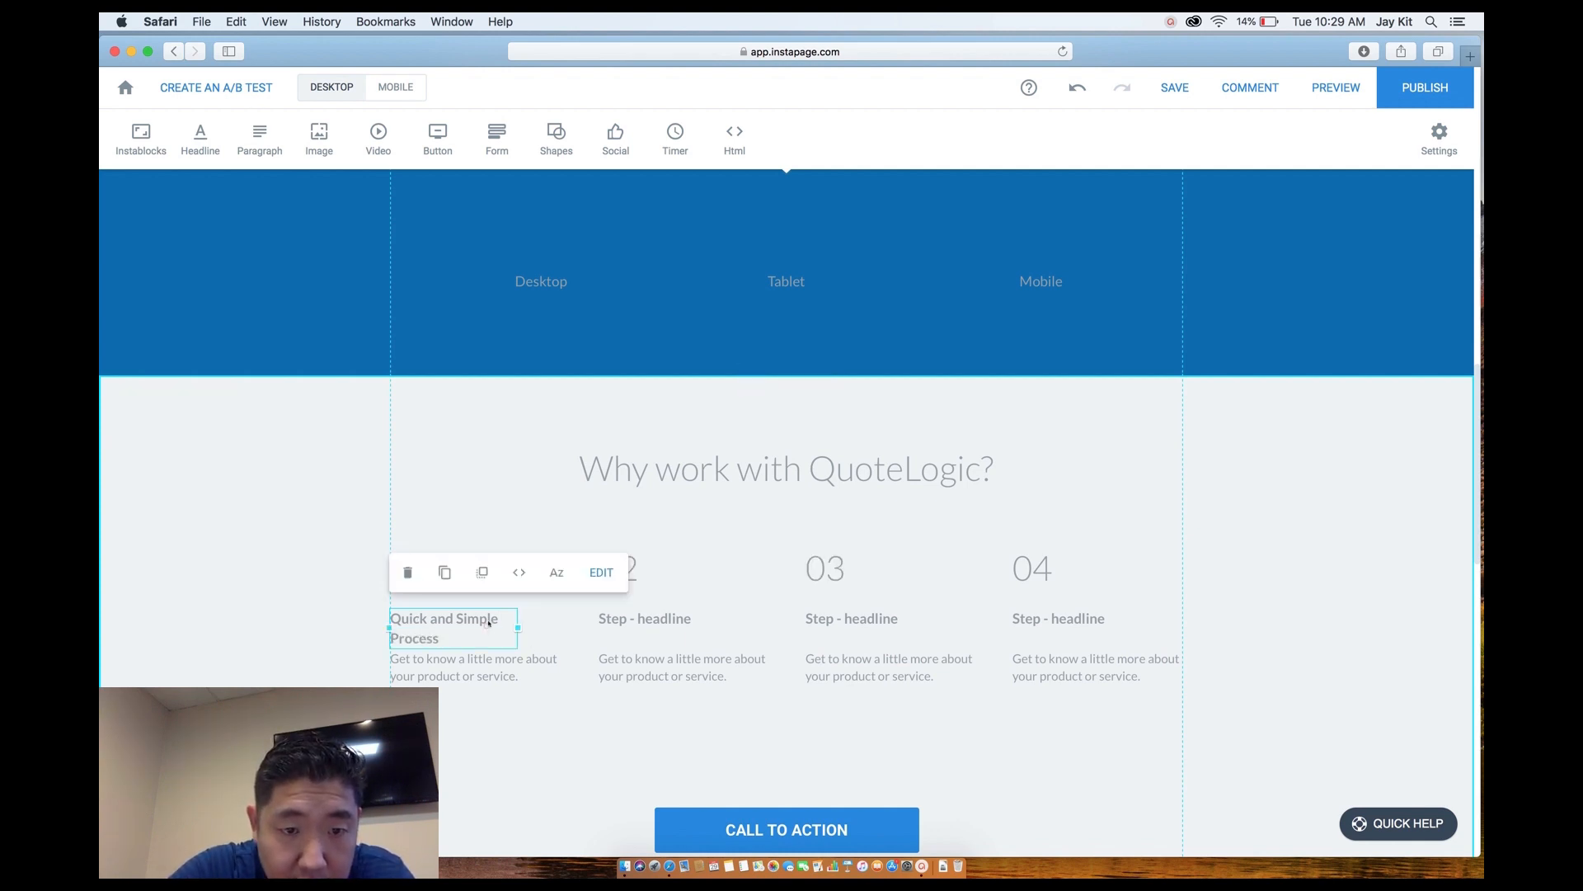
pyautogui.moveTo(520, 627); pyautogui.dragTo(554, 620)
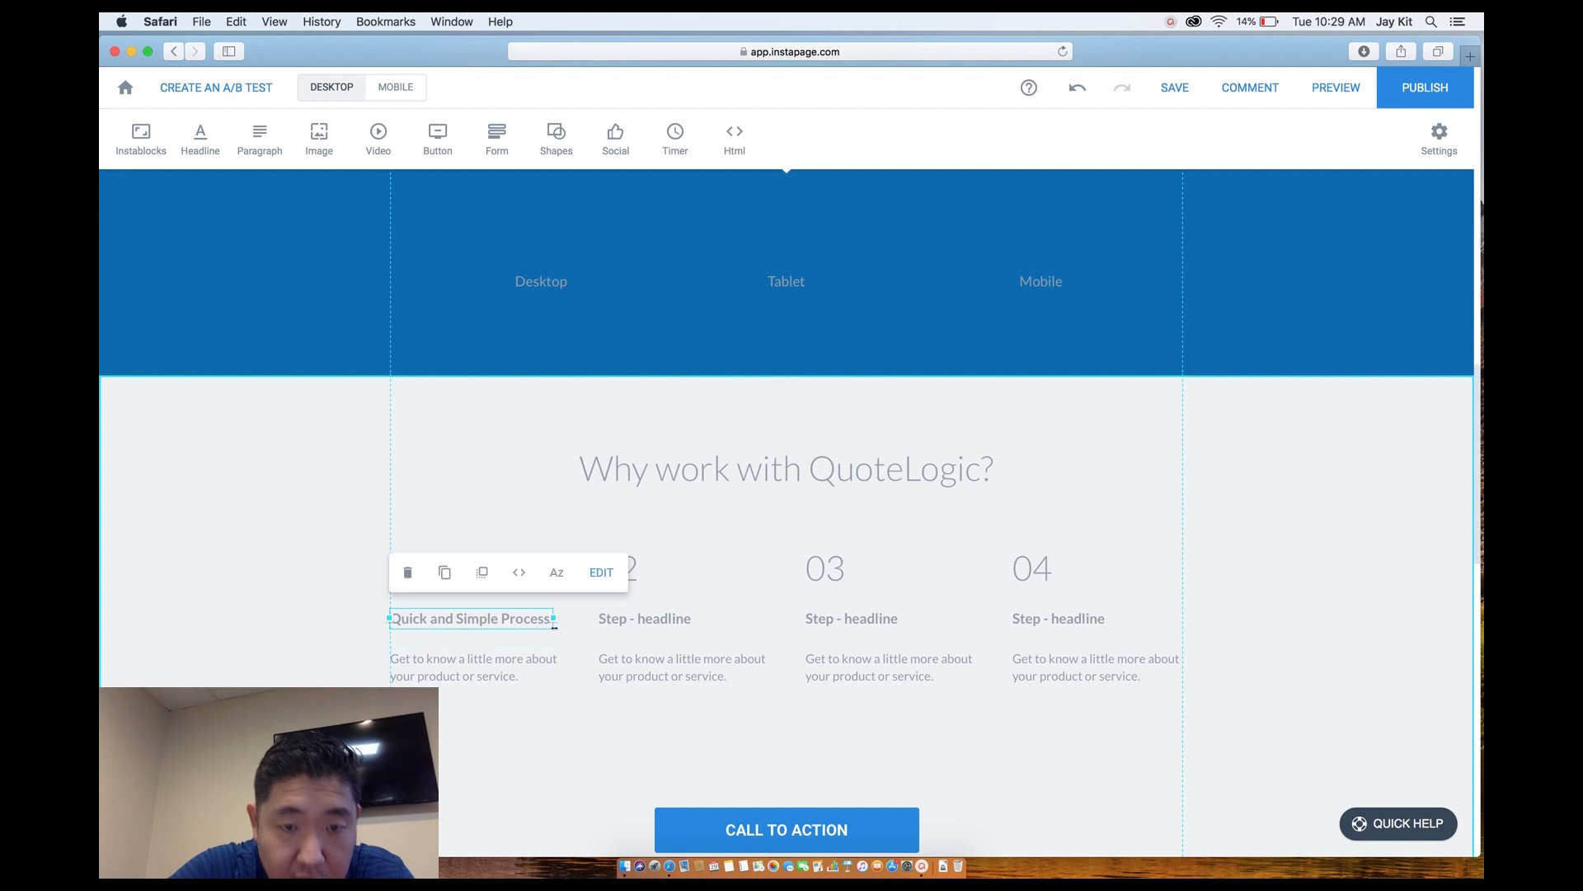
pyautogui.doubleClick(619, 620)
# Replace the second step headline with 'No Project too simple or complex'.
pyautogui.tripleClick(617, 619)
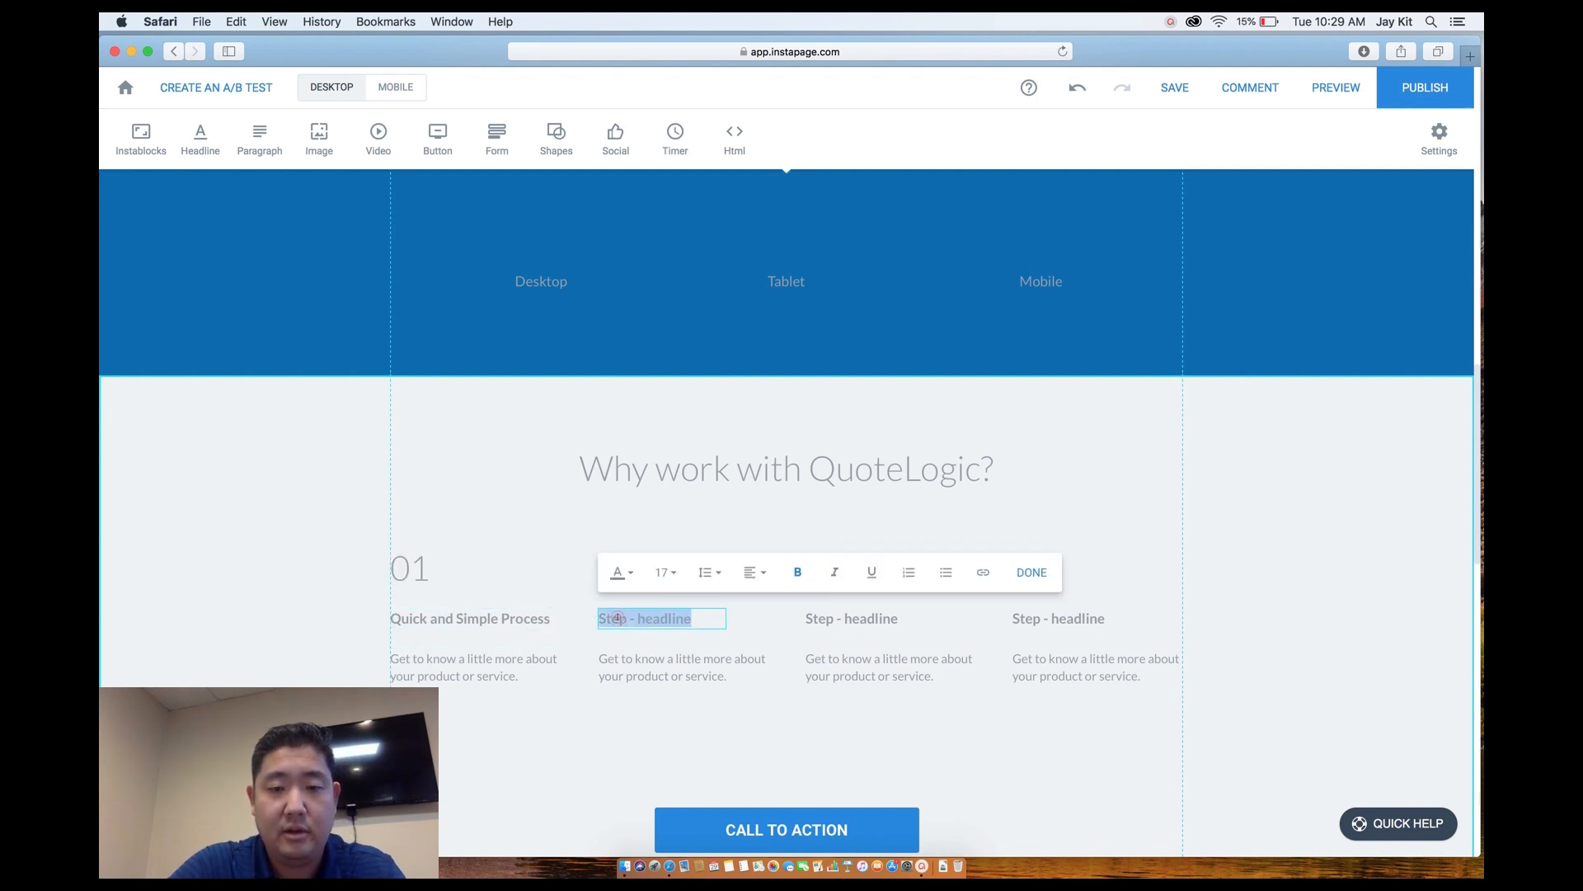
pyautogui.write('N')
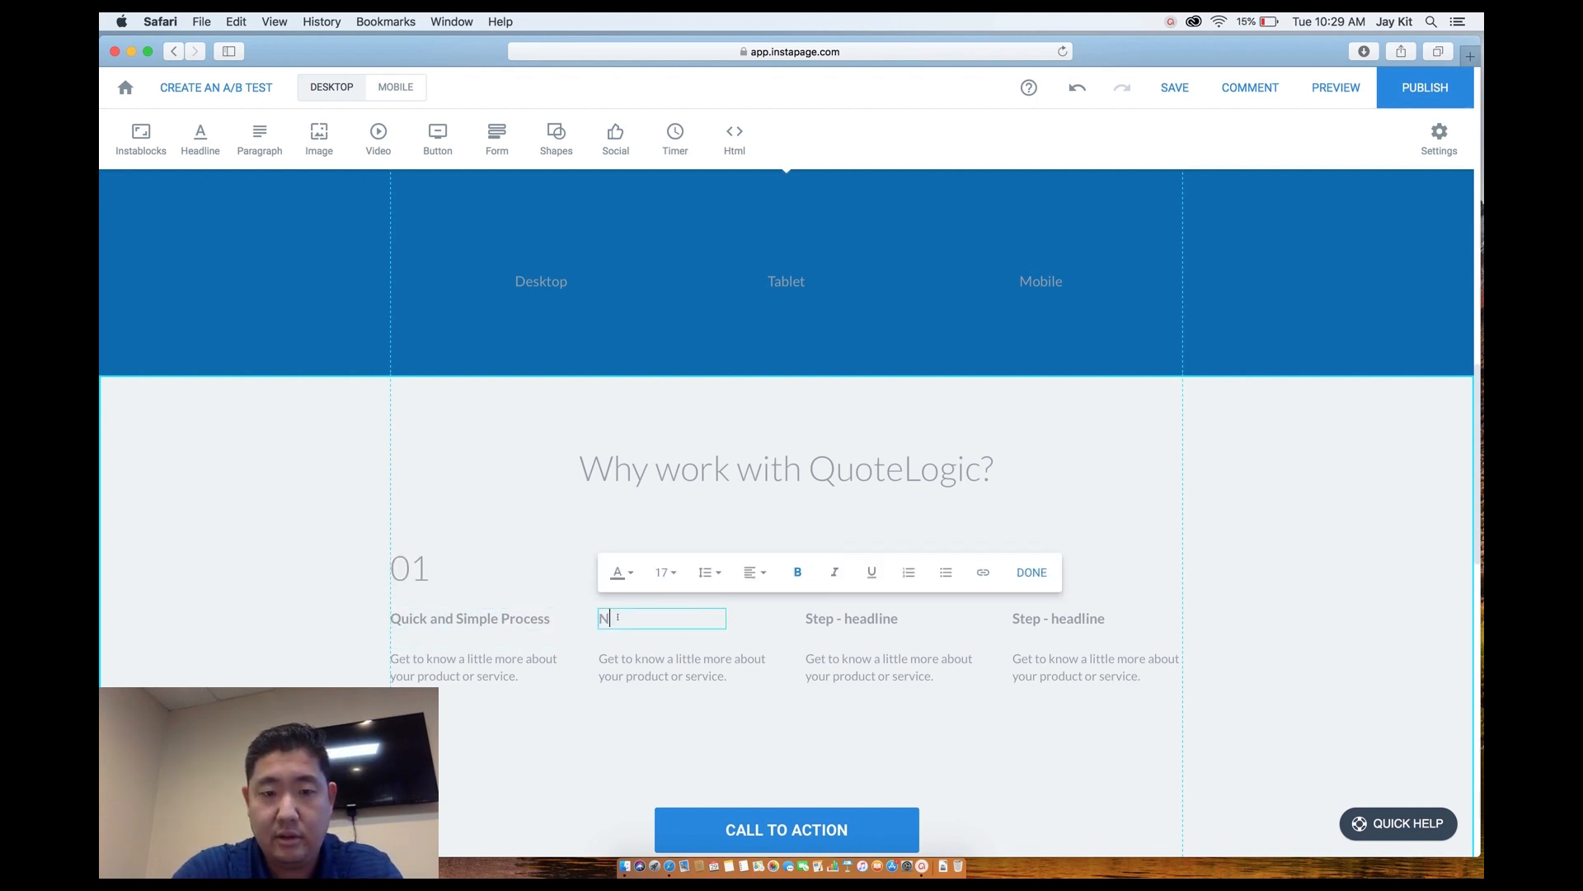
pyautogui.write('o broject tobig')
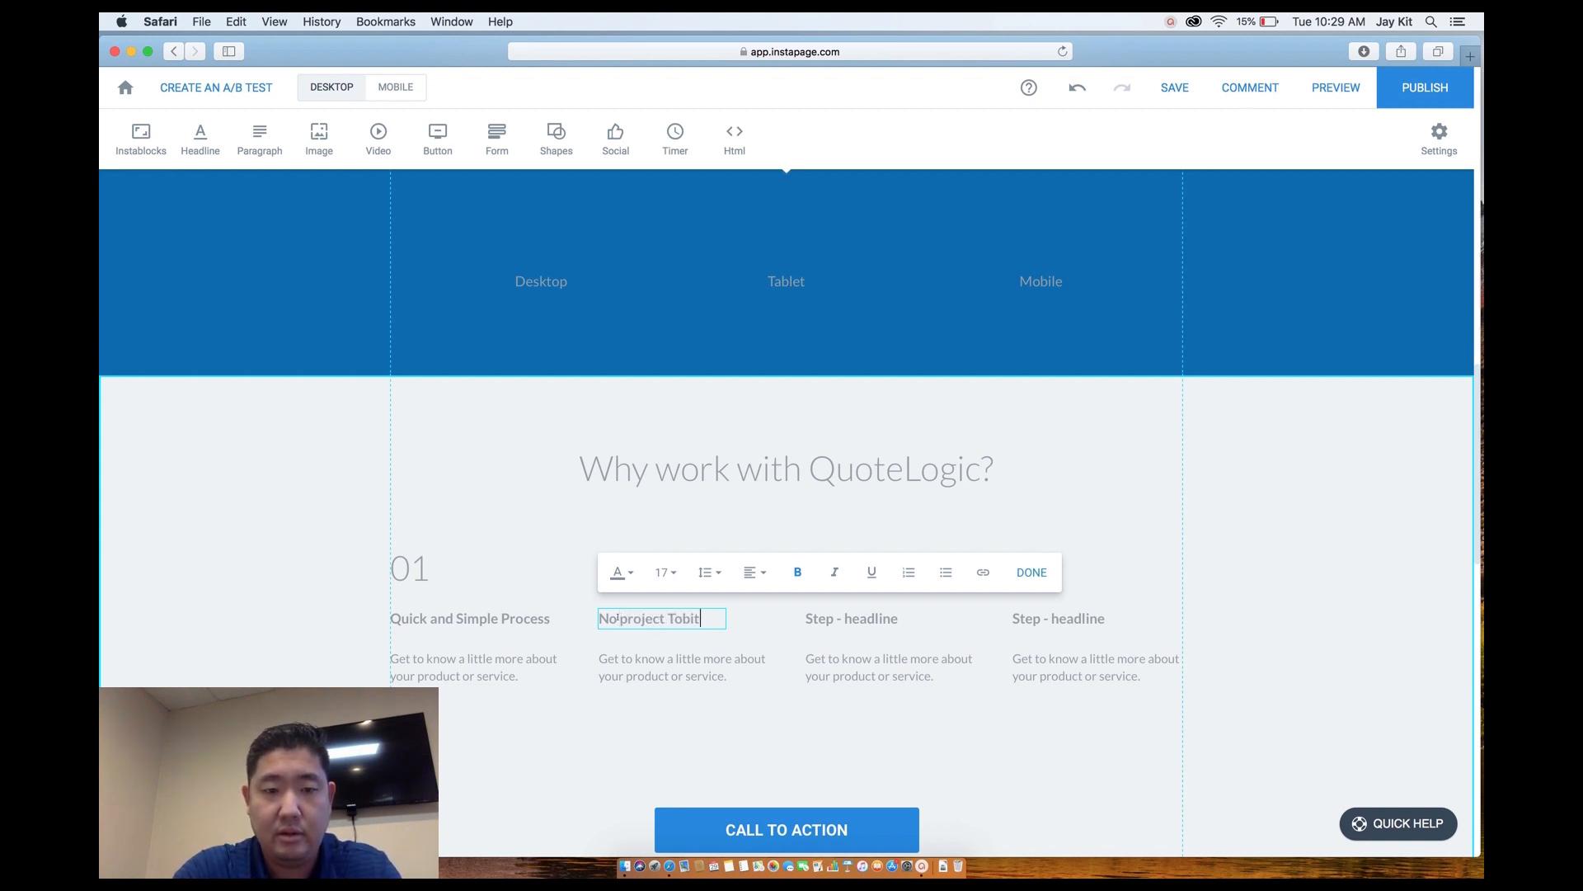
pyautogui.press('BackSpace')
pyautogui.press('BackSpace')
pyautogui.press('BackSpace')
pyautogui.press('BackSpace')
pyautogui.write('rojec t')
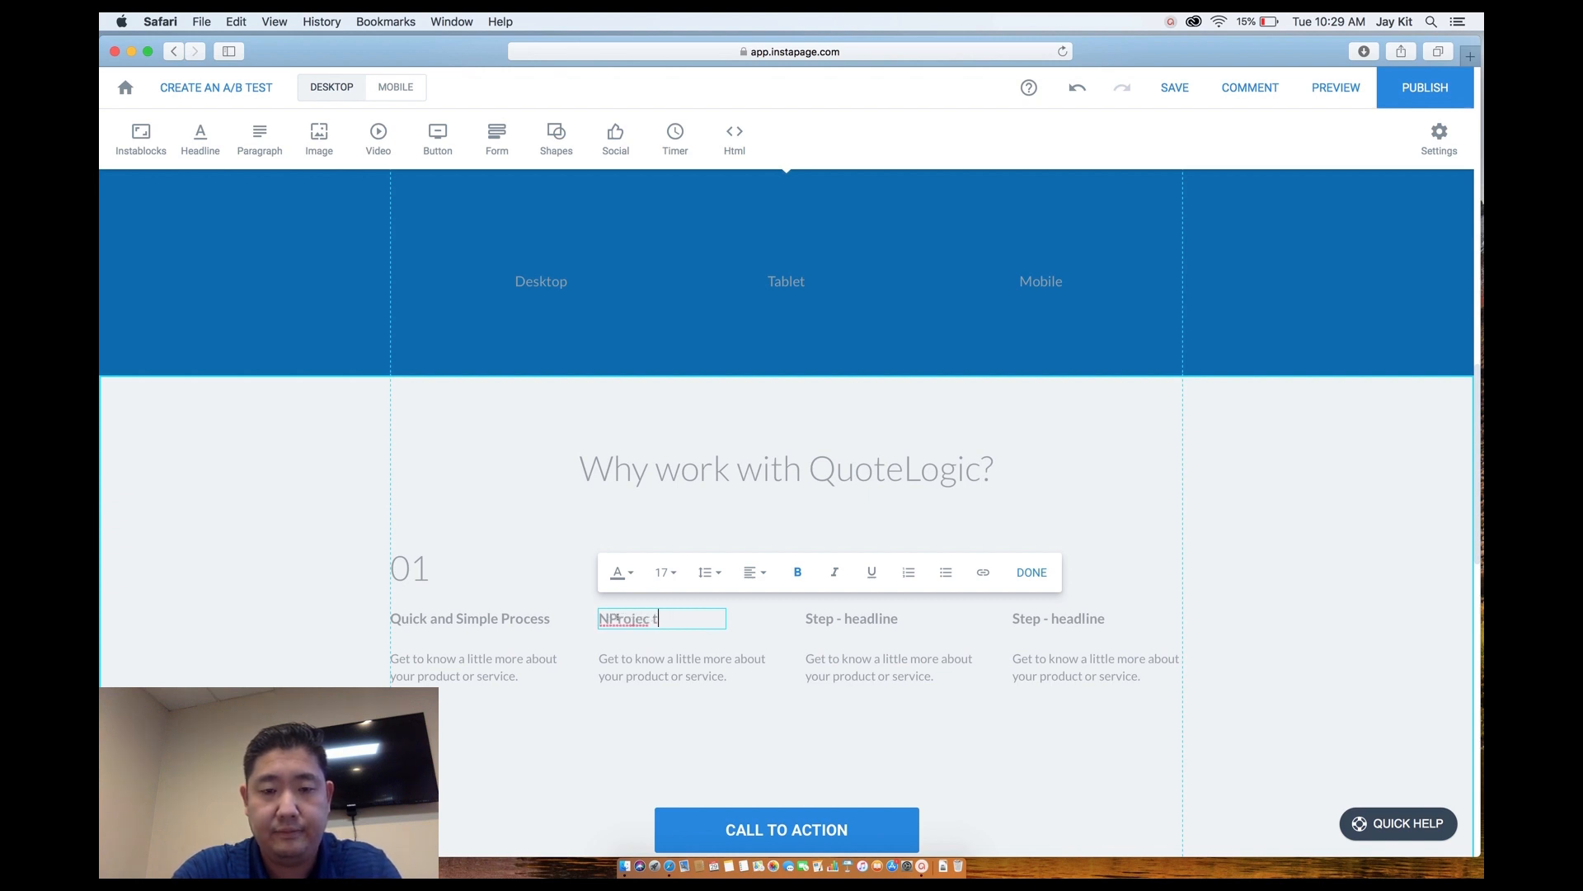
pyautogui.press('BackSpace')
pyautogui.press('BackSpace')
pyautogui.press('BackSpace')
pyautogui.press('BackSpace')
pyautogui.press('BackSpace')
pyautogui.press('BackSpace')
pyautogui.press('BackSpace')
pyautogui.press('BackSpace')
pyautogui.press('BackSpace')
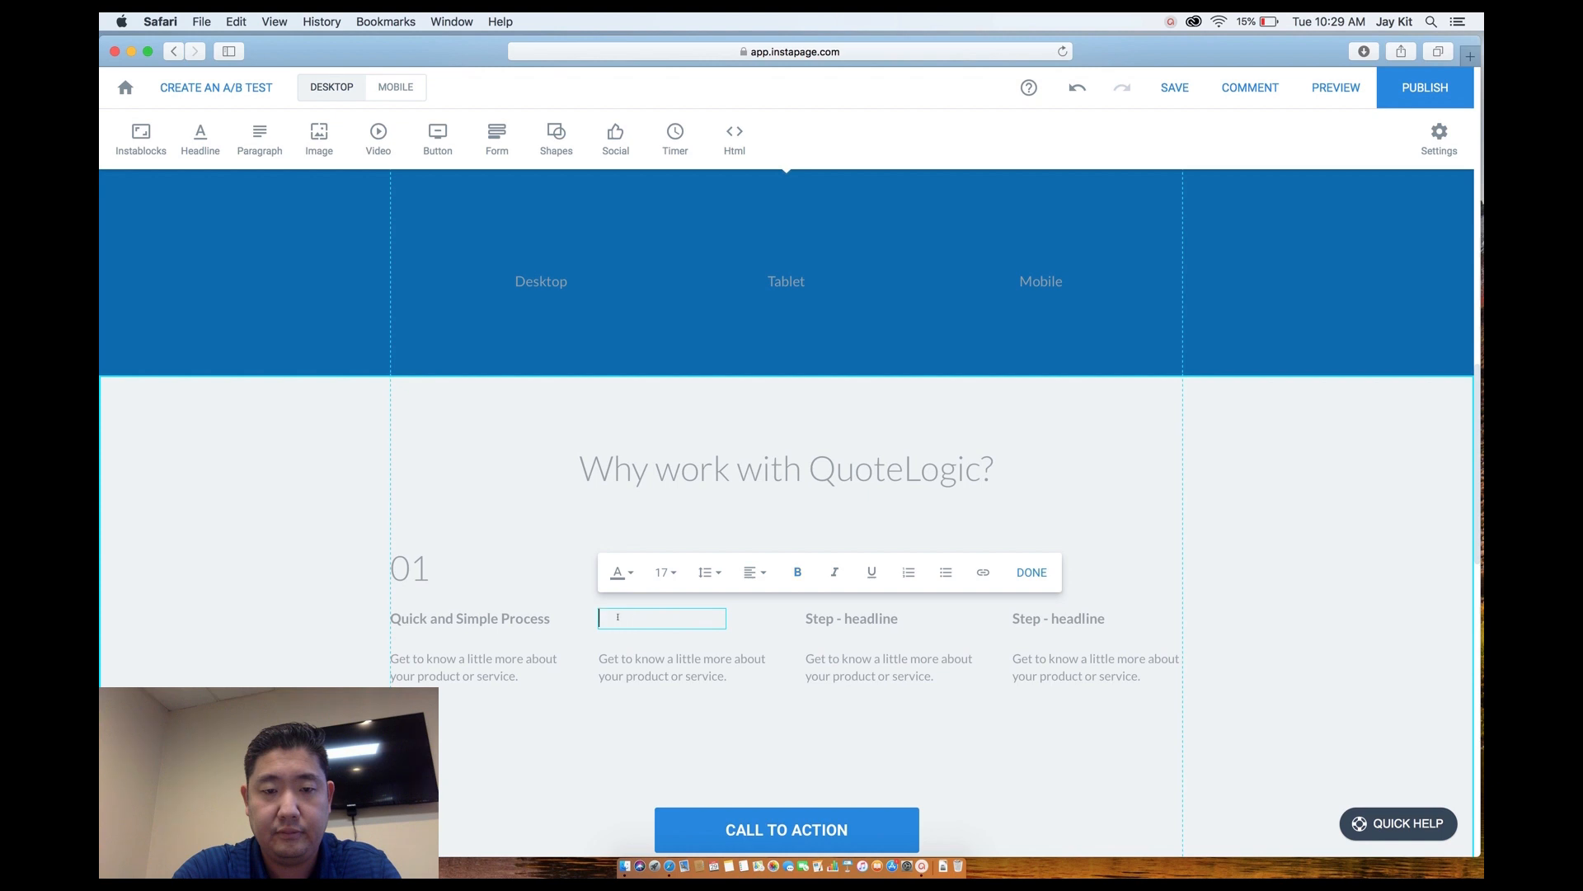
pyautogui.write('No Project too simpl')
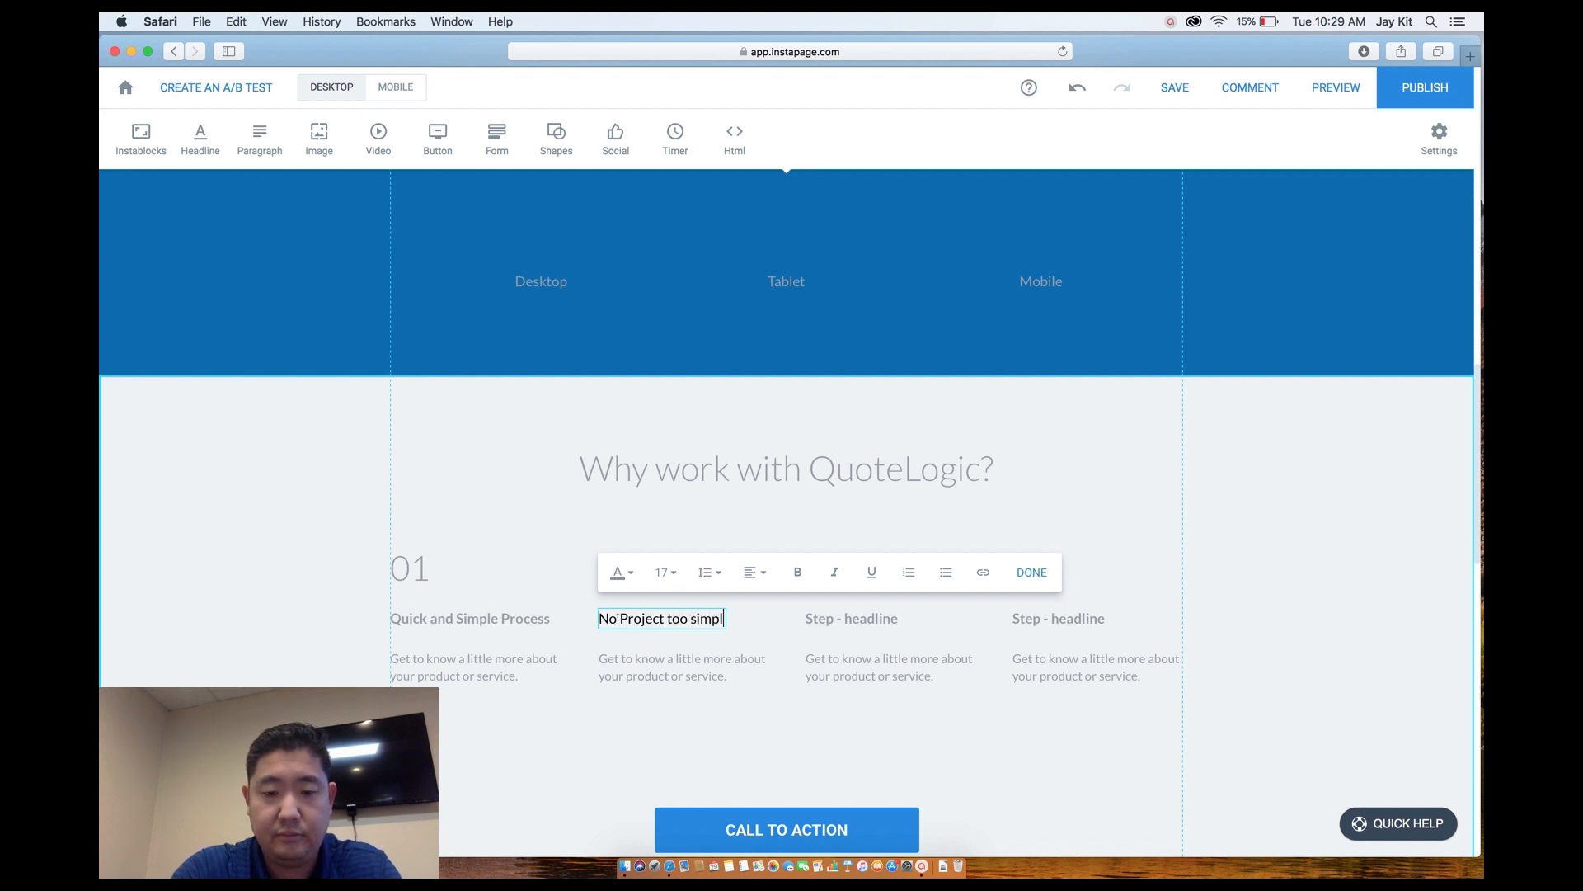
pyautogui.write('e or complex')
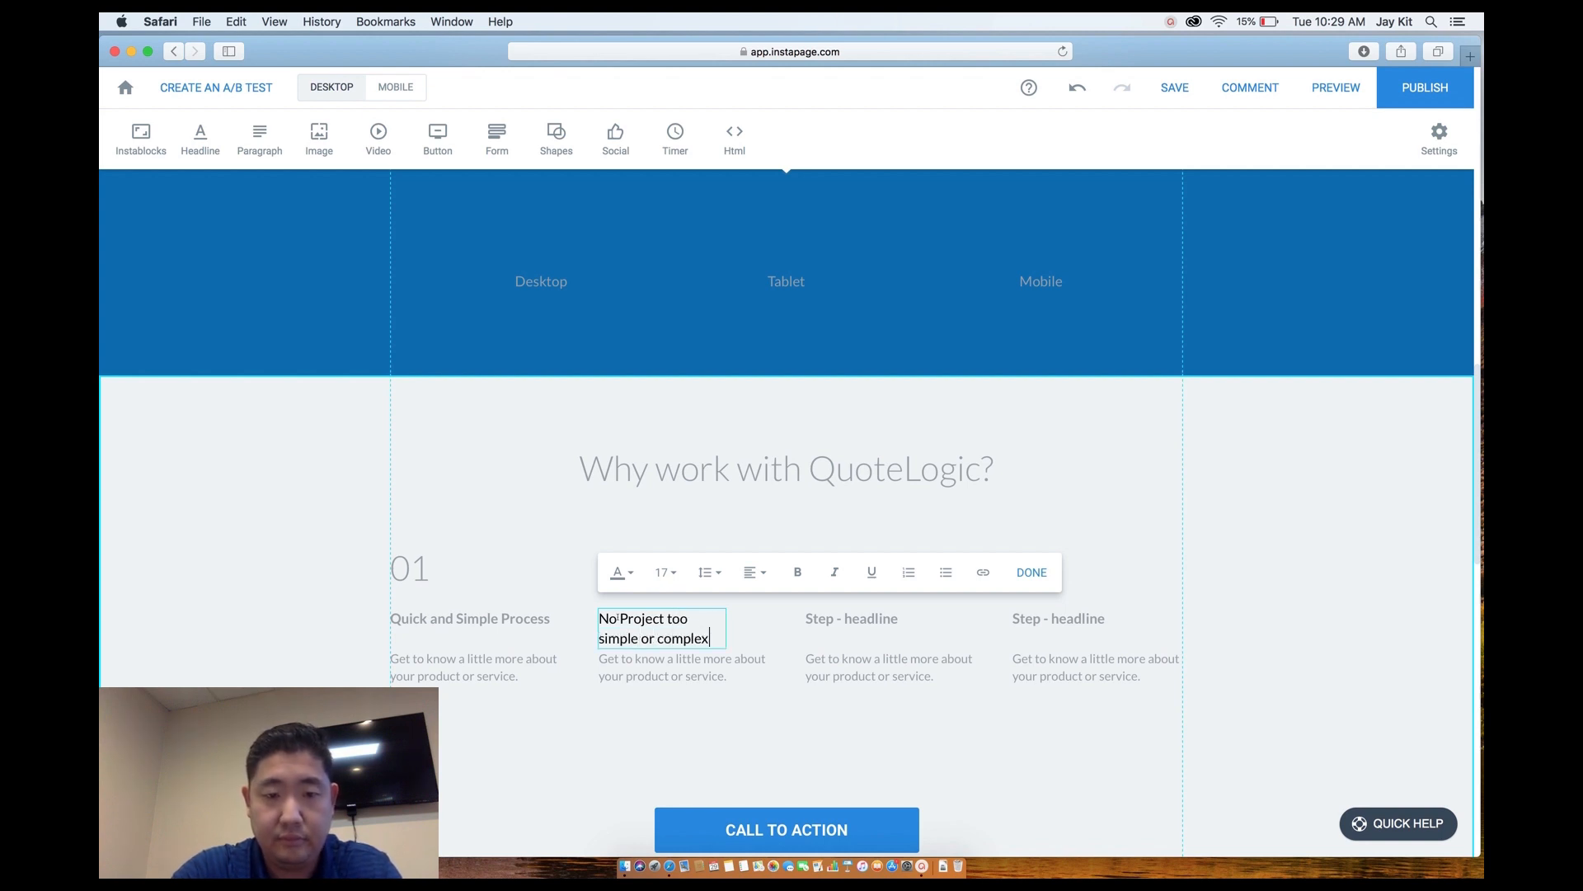
pyautogui.click(739, 634)
# Capitalise 'Simple' and 'Complex' in the second step headline.
pyautogui.doubleClick(629, 620)
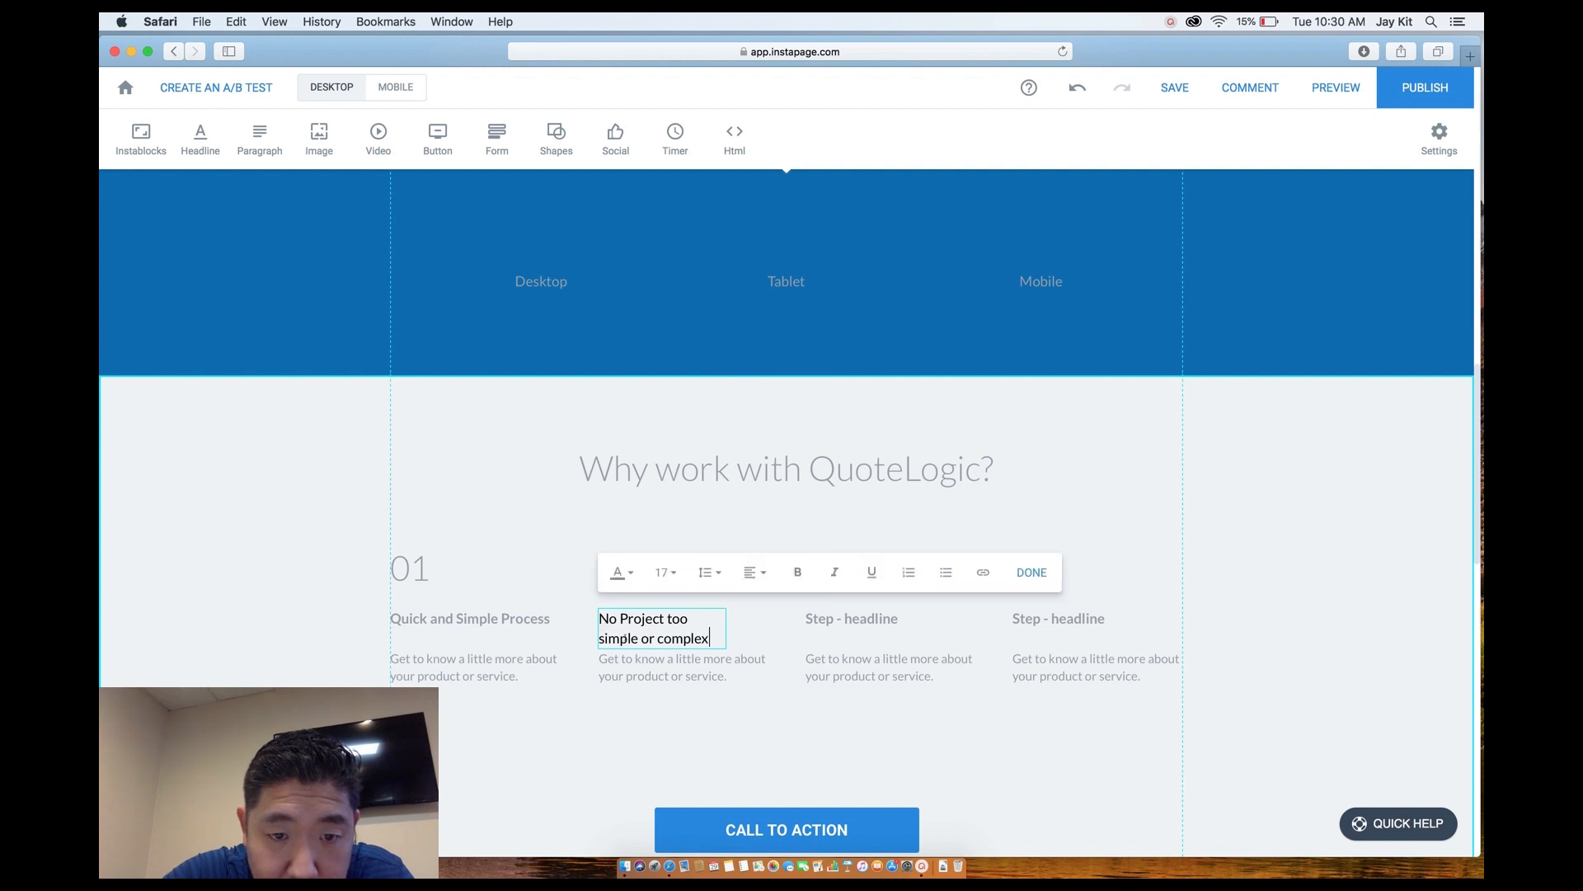
pyautogui.press('BackSpace')
pyautogui.write('S')
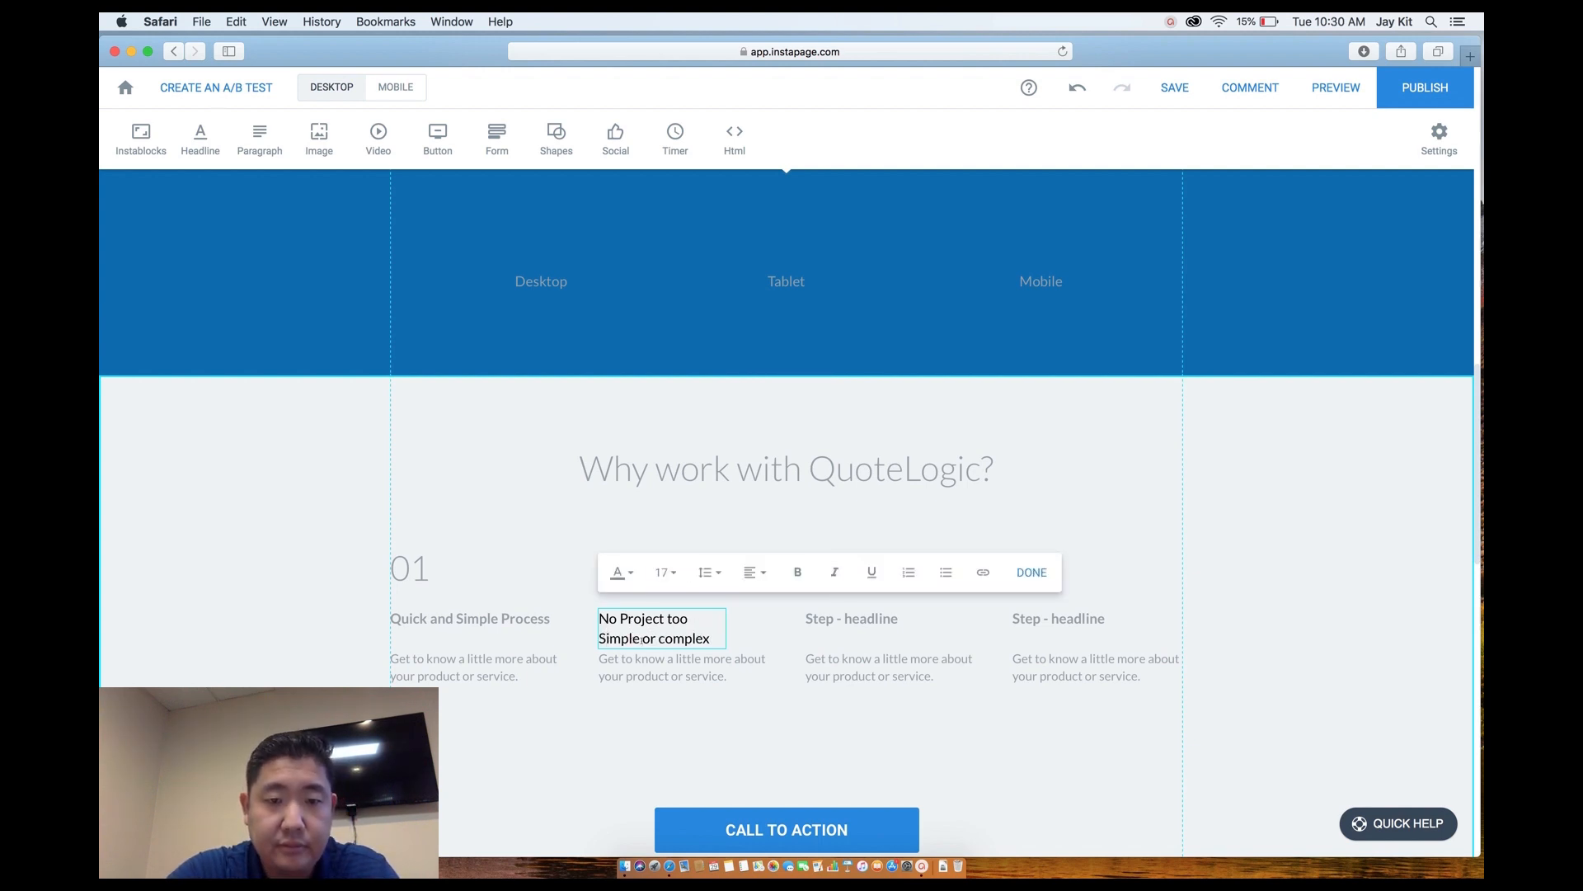
pyautogui.click(663, 639)
pyautogui.press('BackSpace')
pyautogui.write('C')
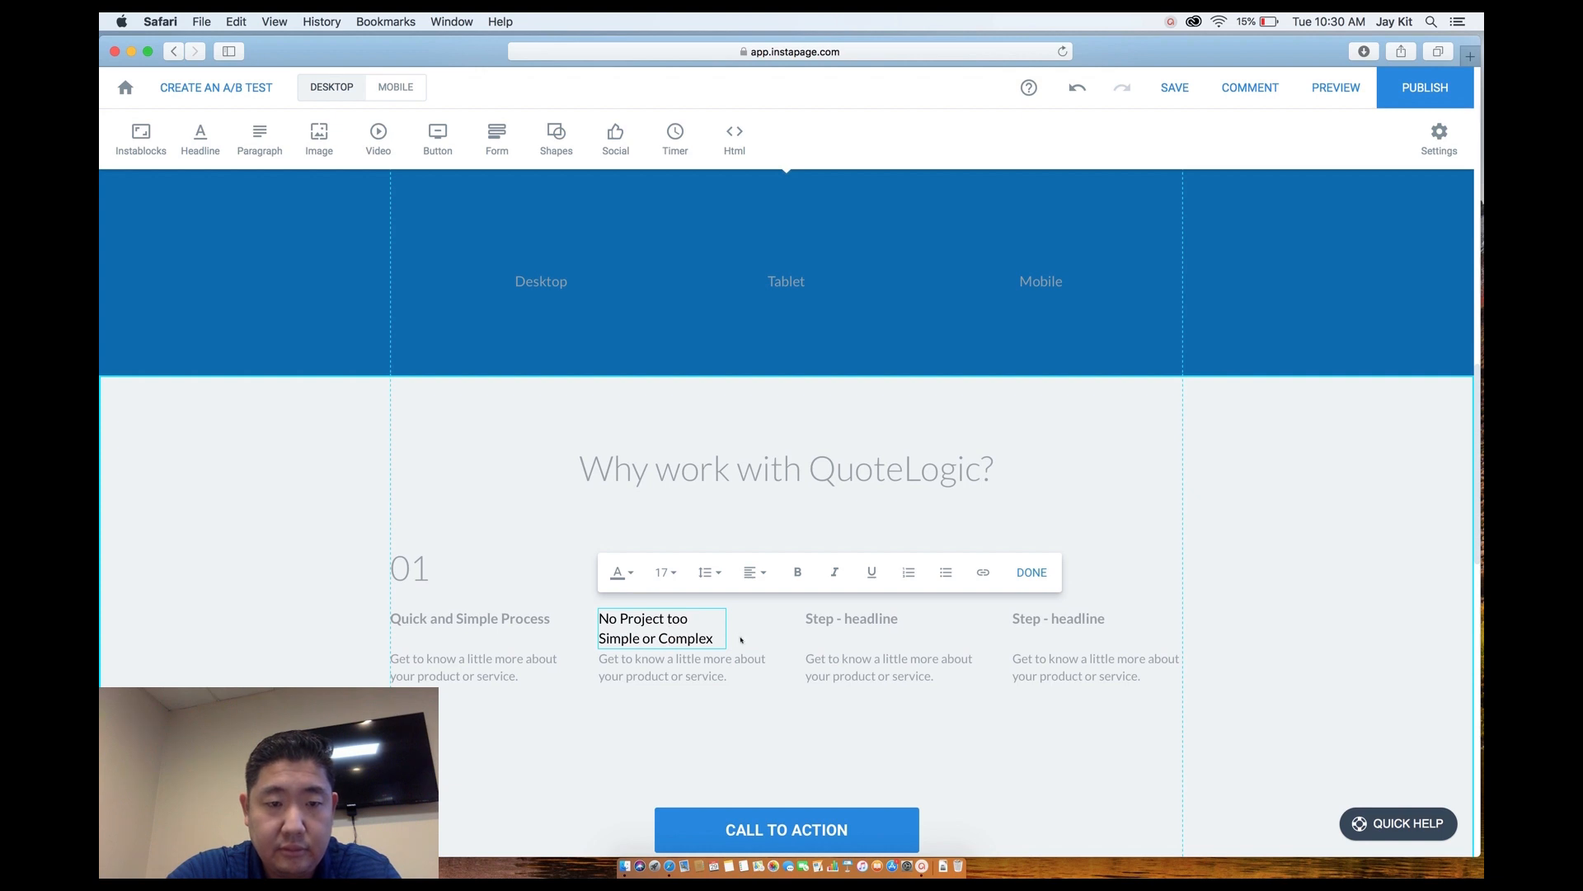
pyautogui.click(740, 639)
pyautogui.doubleClick(462, 619)
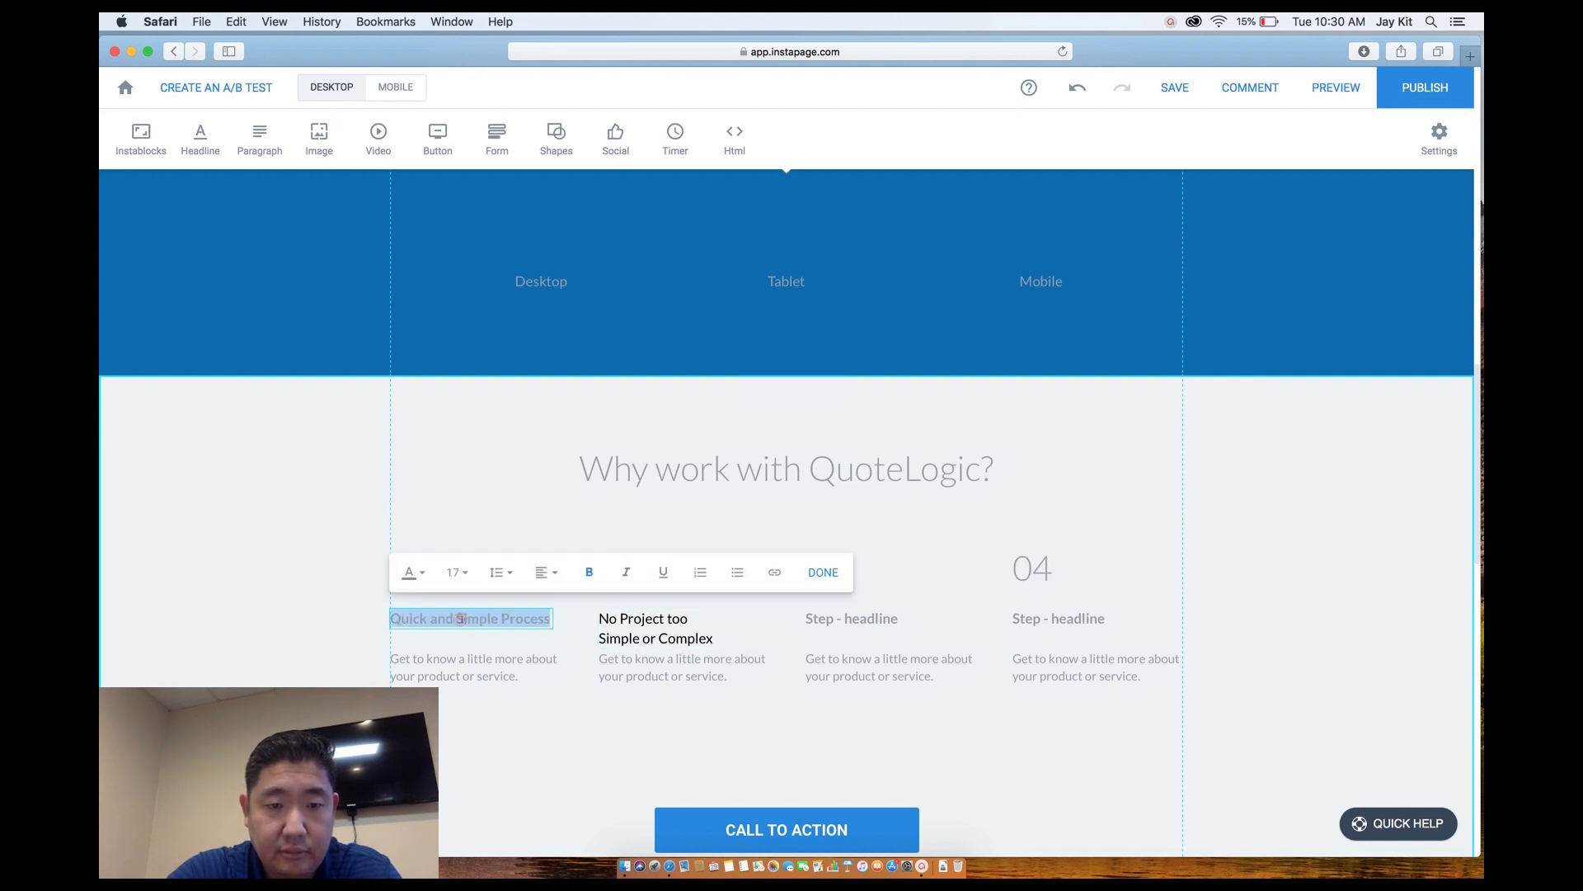
# Make the first two step headlines black (#000000) and bold 'No Project too Simple or Complex'.
pyautogui.click(411, 572)
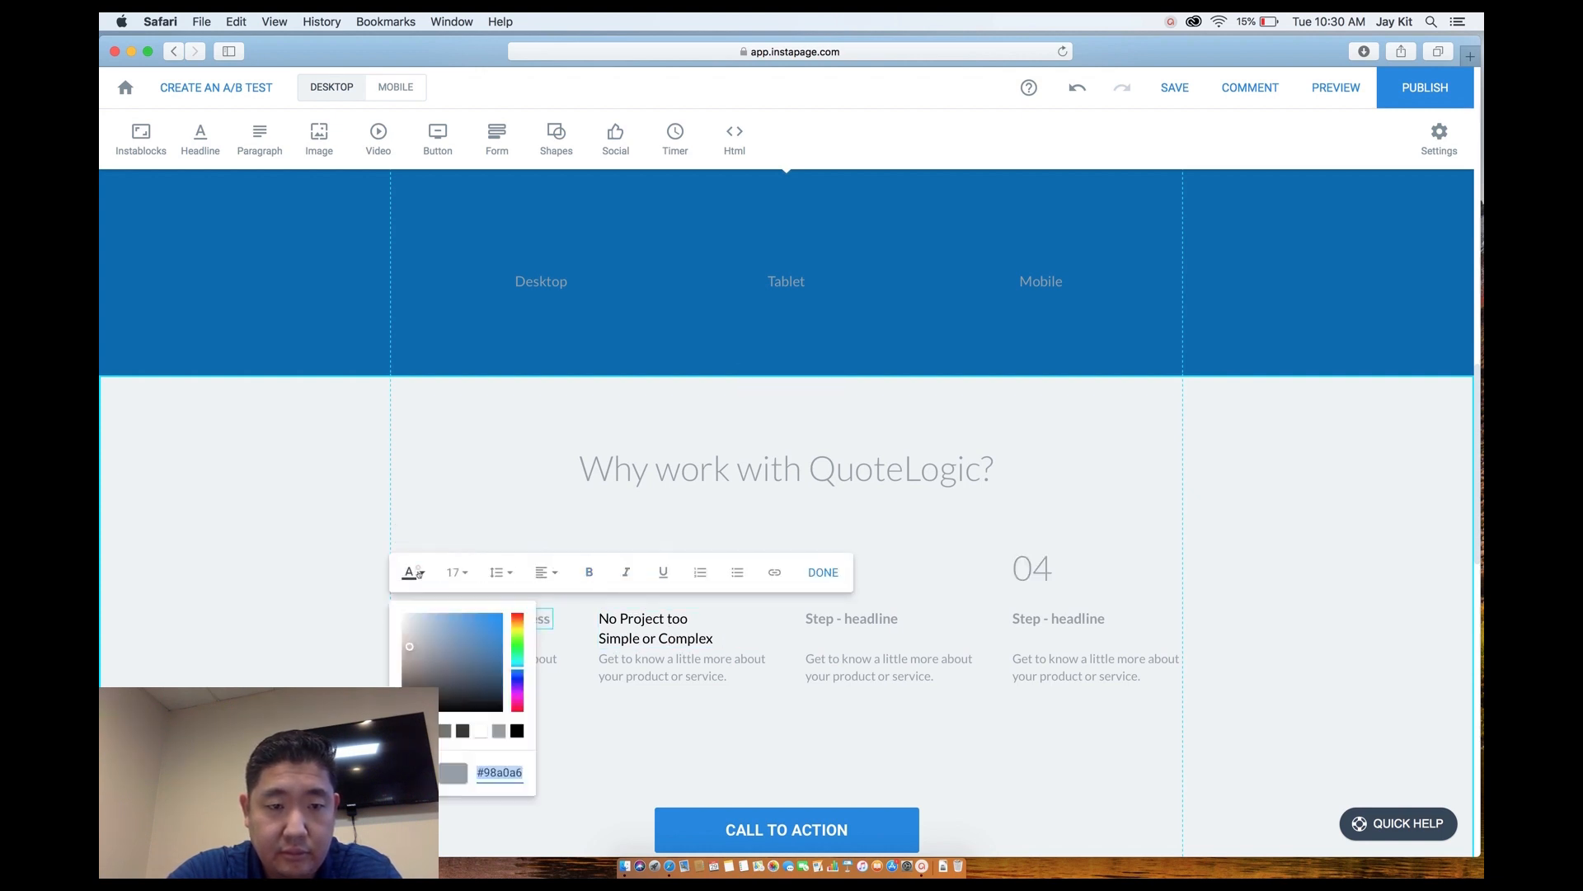
pyautogui.write('000000')
pyautogui.press('Return')
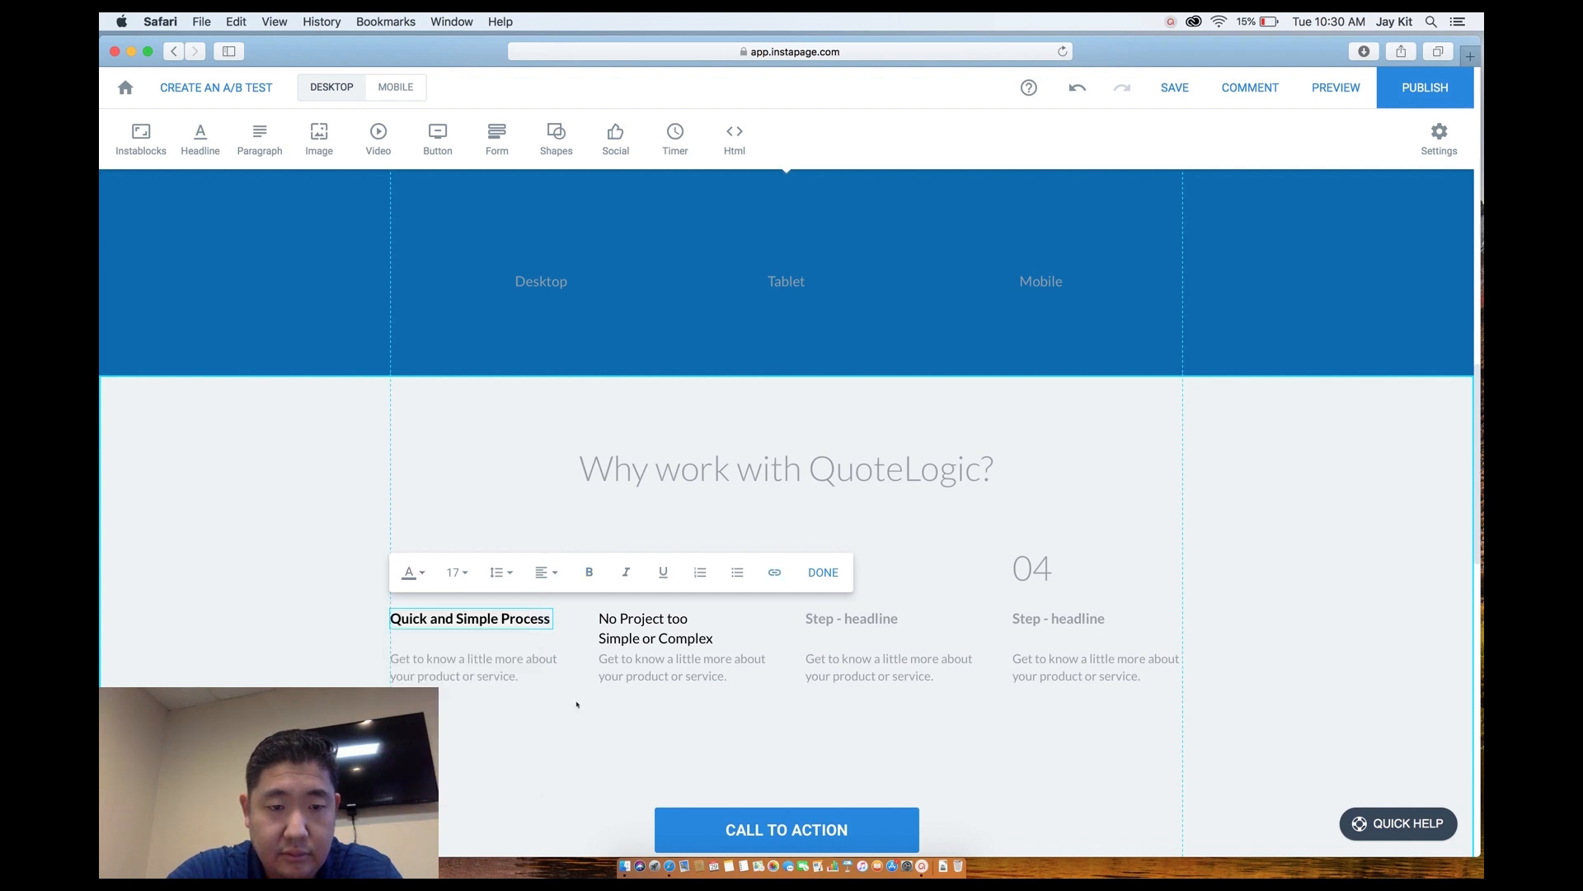
pyautogui.click(620, 625)
pyautogui.doubleClick(620, 624)
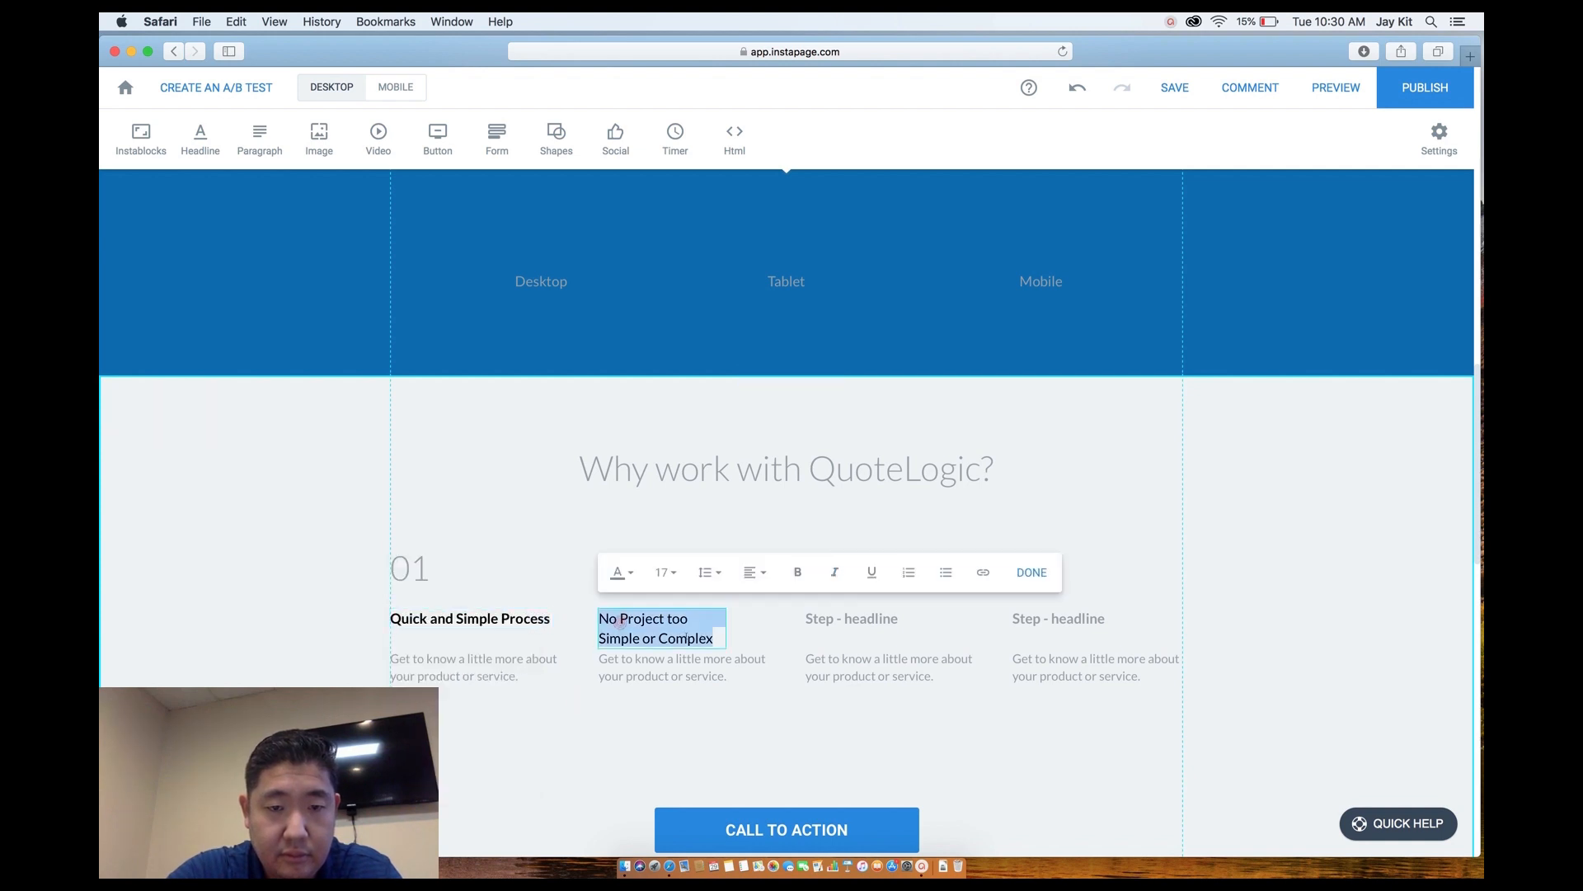
pyautogui.click(620, 572)
pyautogui.moveTo(627, 660); pyautogui.dragTo(579, 740)
pyautogui.click(806, 714)
pyautogui.click(798, 572)
# Retitle the third step headline 'Unbelievable ROI' in black.
pyautogui.click(816, 624)
pyautogui.tripleClick(817, 621)
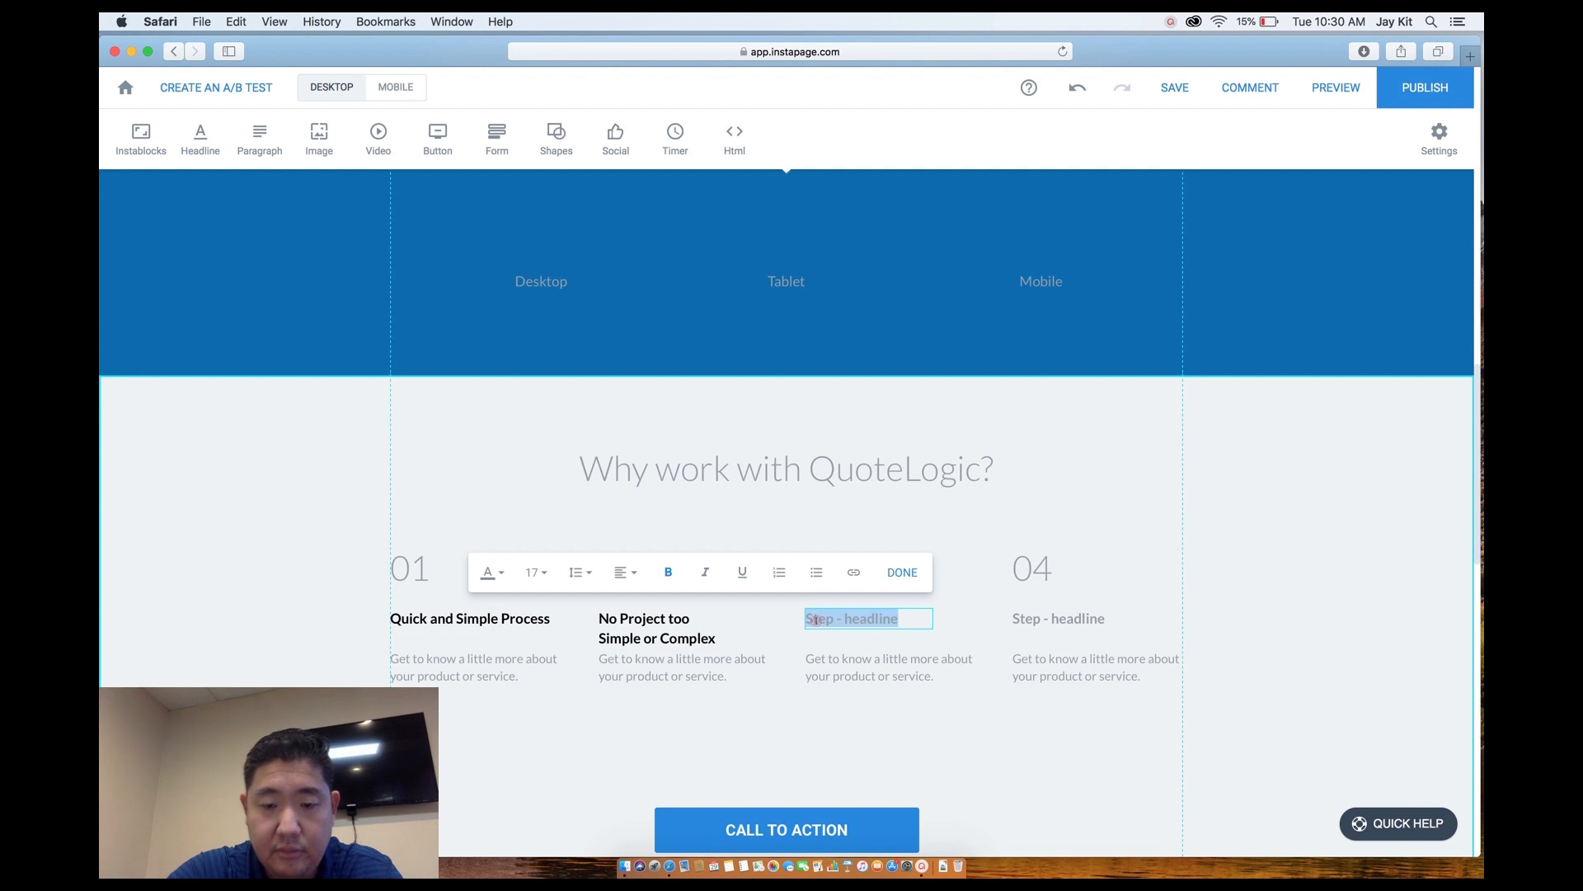
pyautogui.write('Unbelievable ROI')
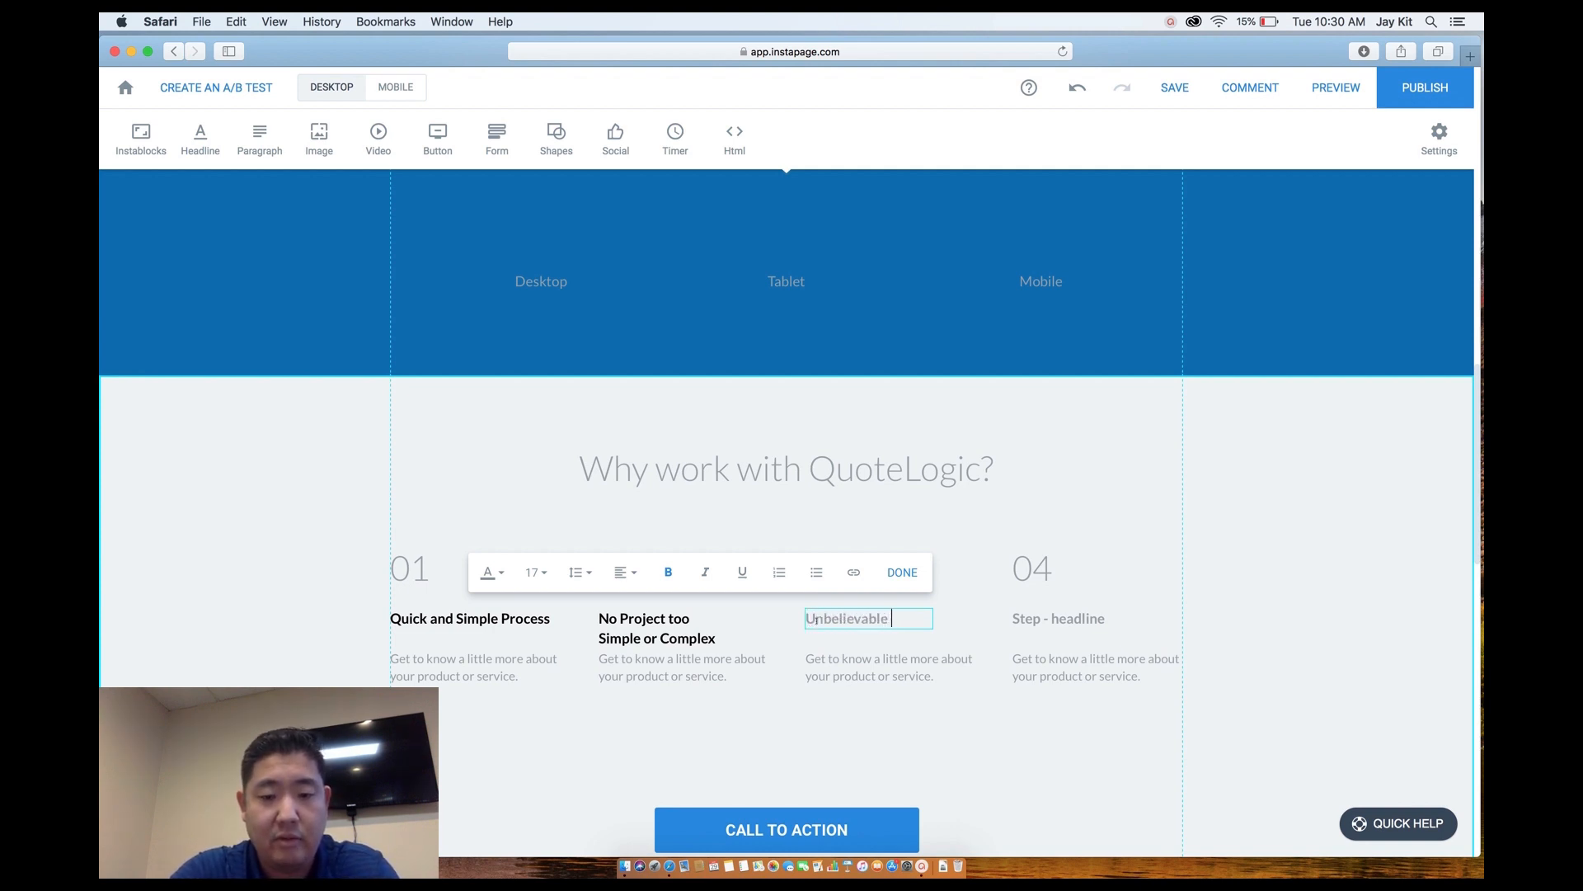
pyautogui.tripleClick(869, 622)
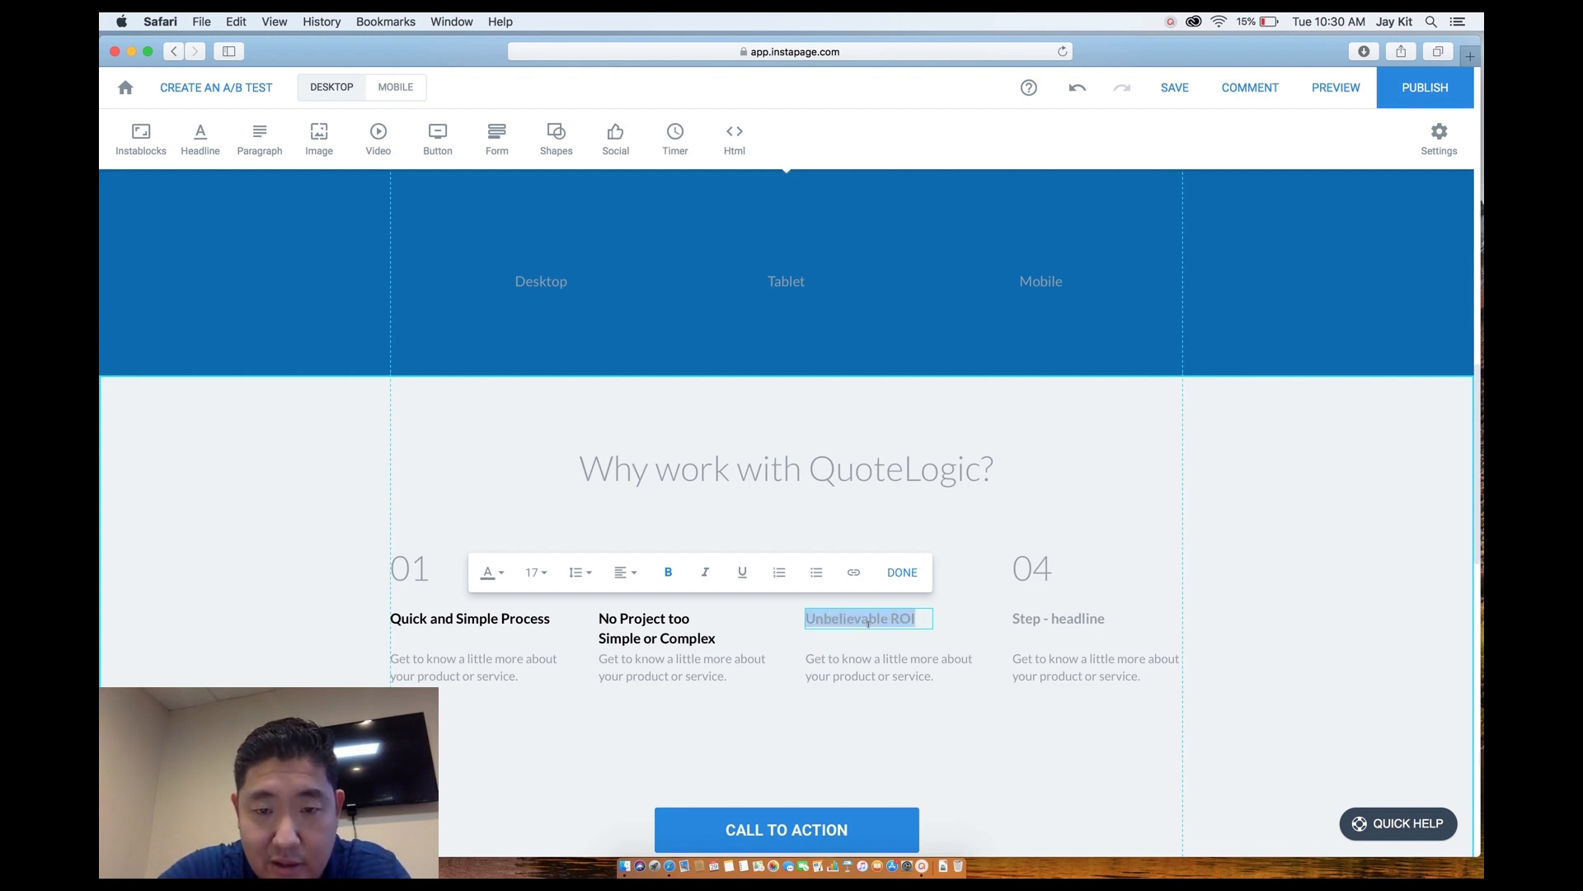
pyautogui.click(502, 574)
pyautogui.click(597, 731)
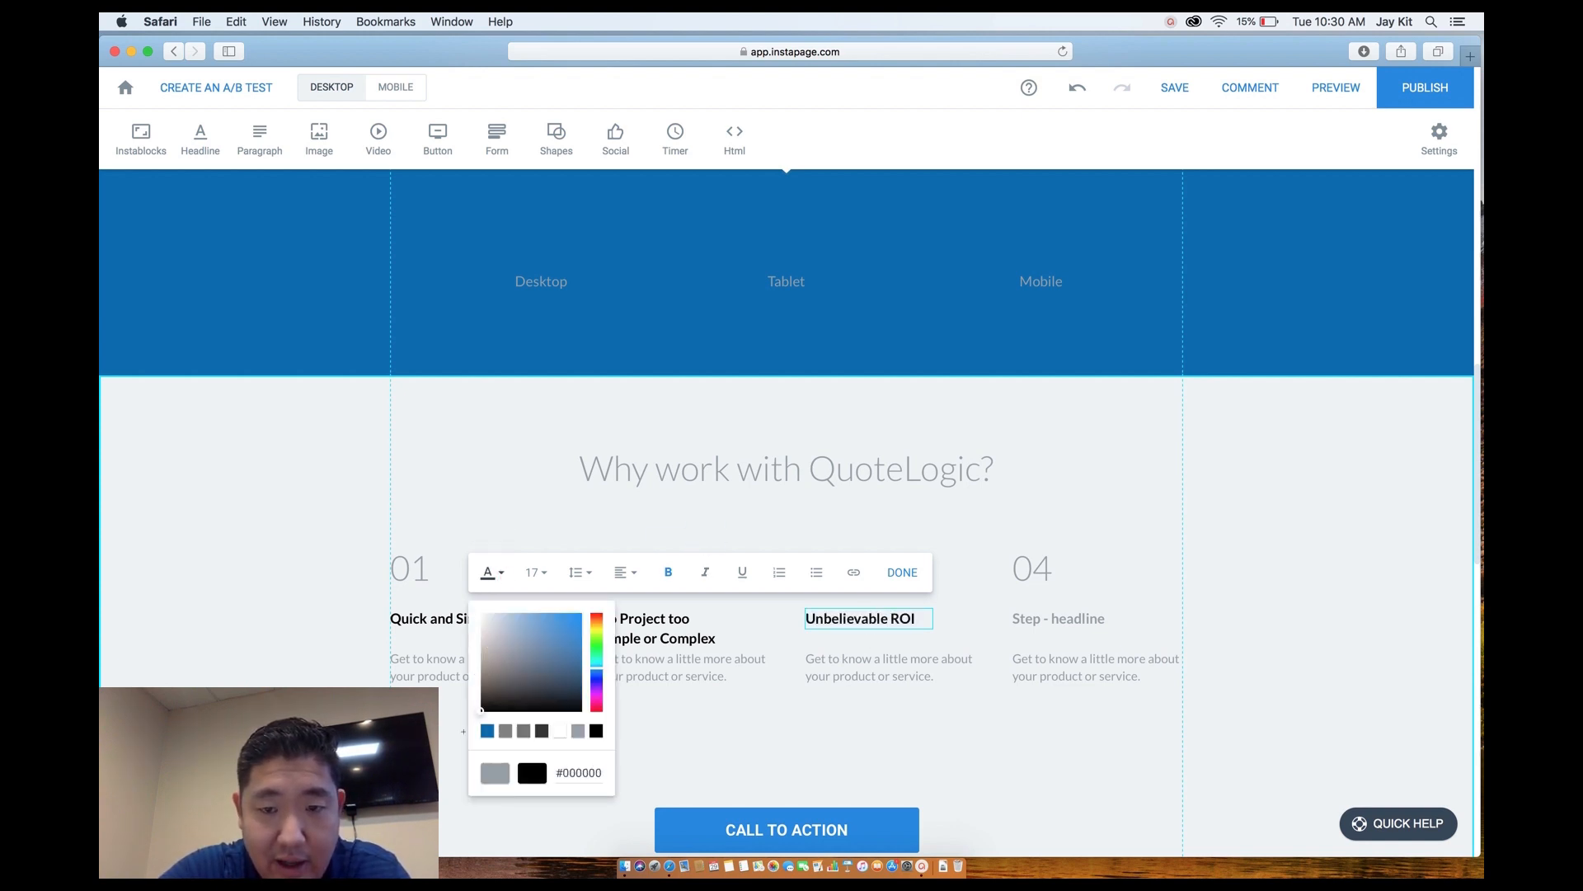
pyautogui.click(779, 712)
pyautogui.click(778, 712)
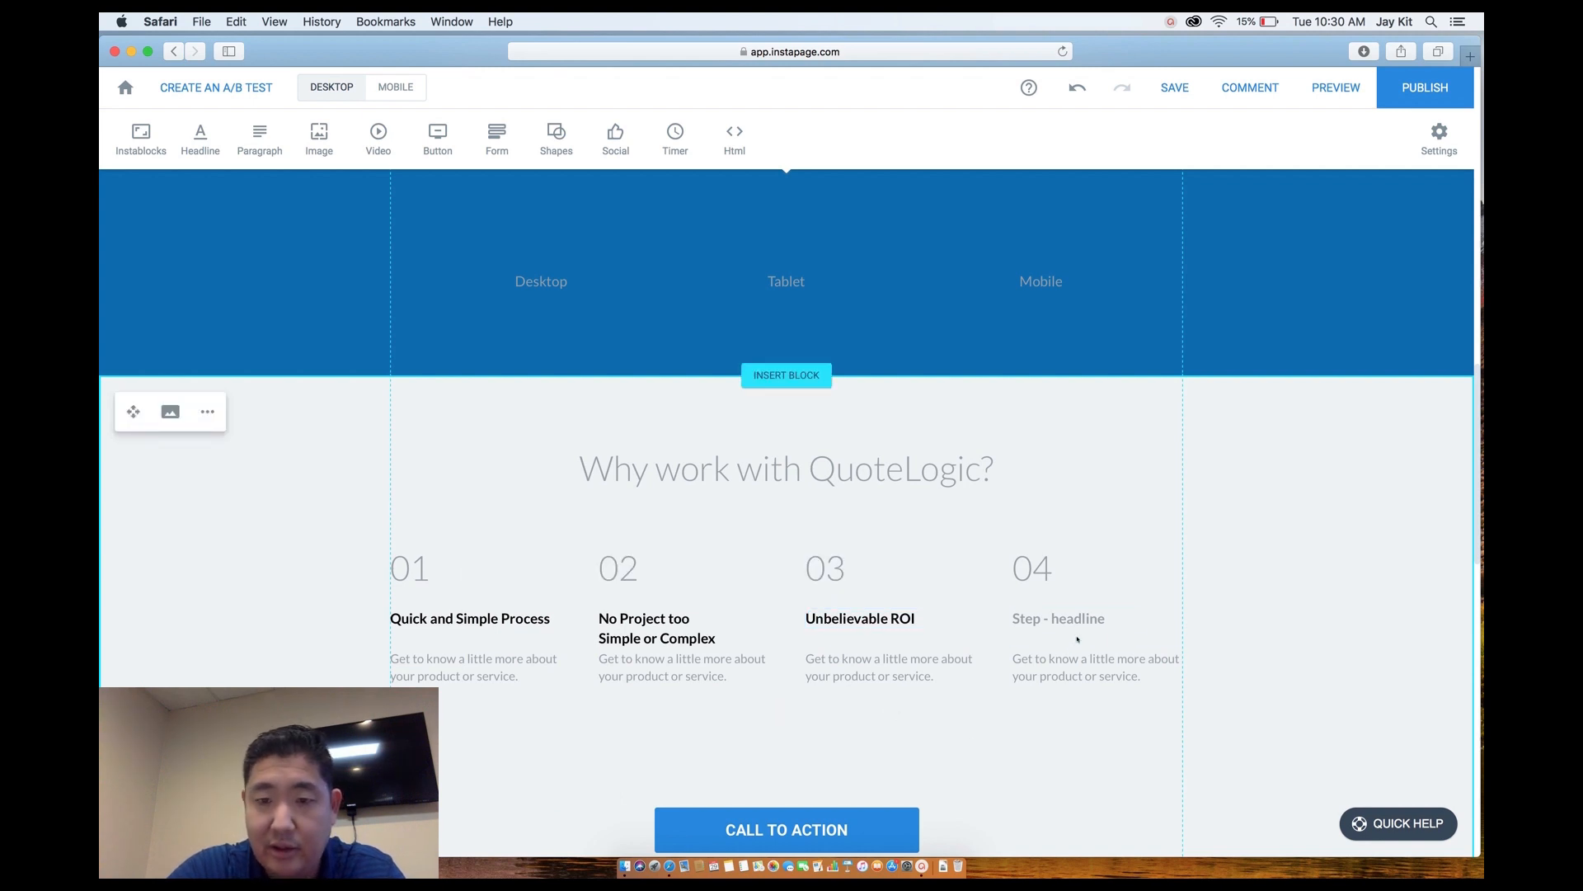
# Retitle the fourth step headline 'Satisfaction 100% Guaranteed' in black.
pyautogui.tripleClick(1030, 617)
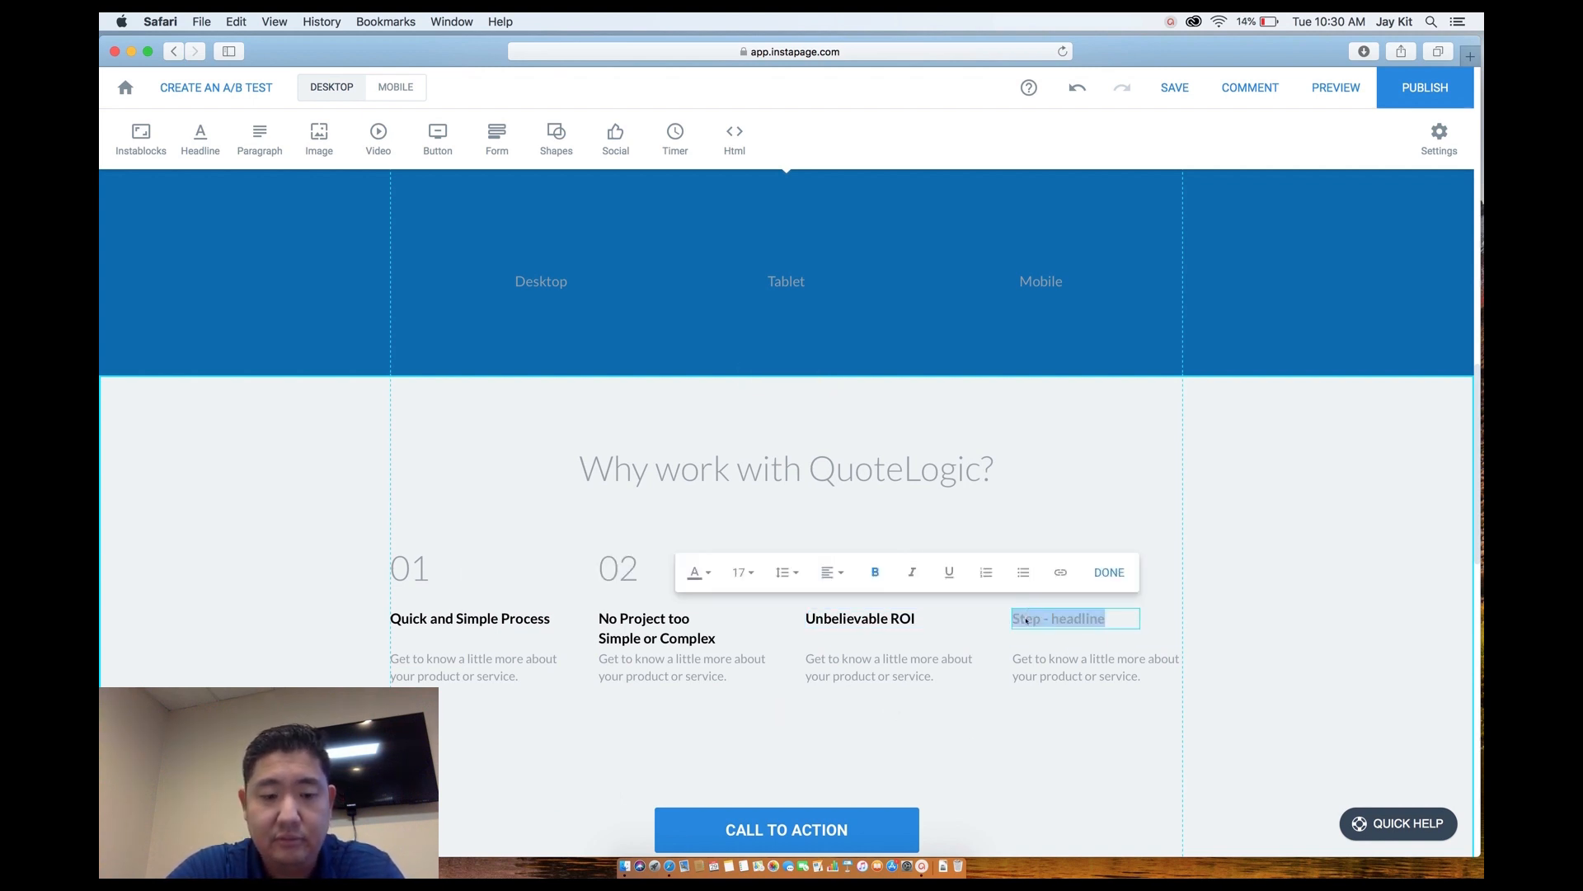
pyautogui.write('Satisfaction 100%')
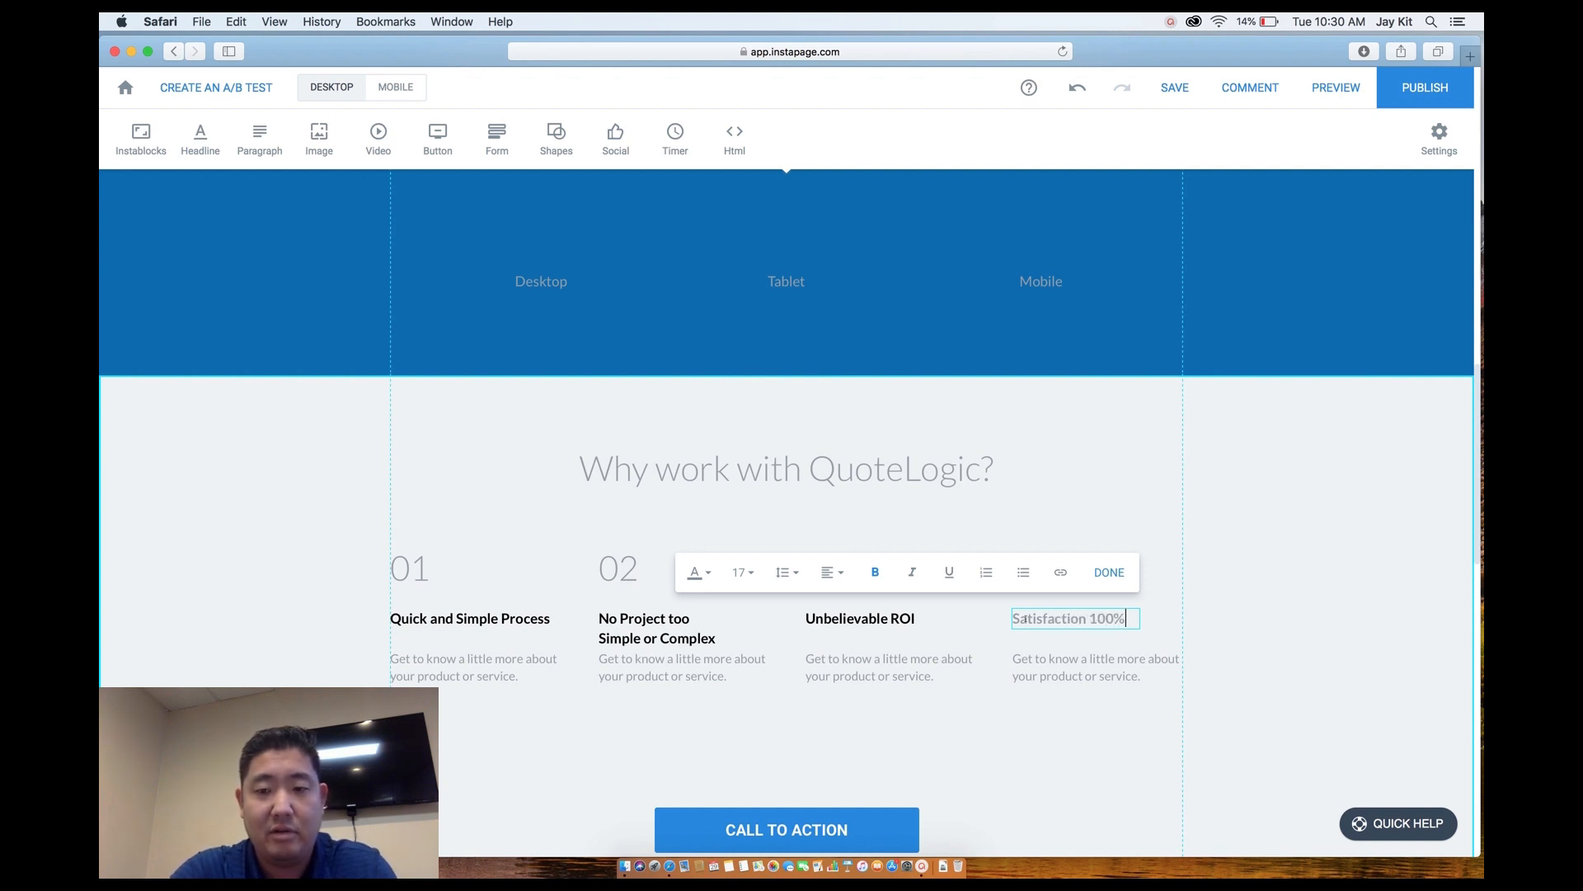
pyautogui.write(' Guaranteed')
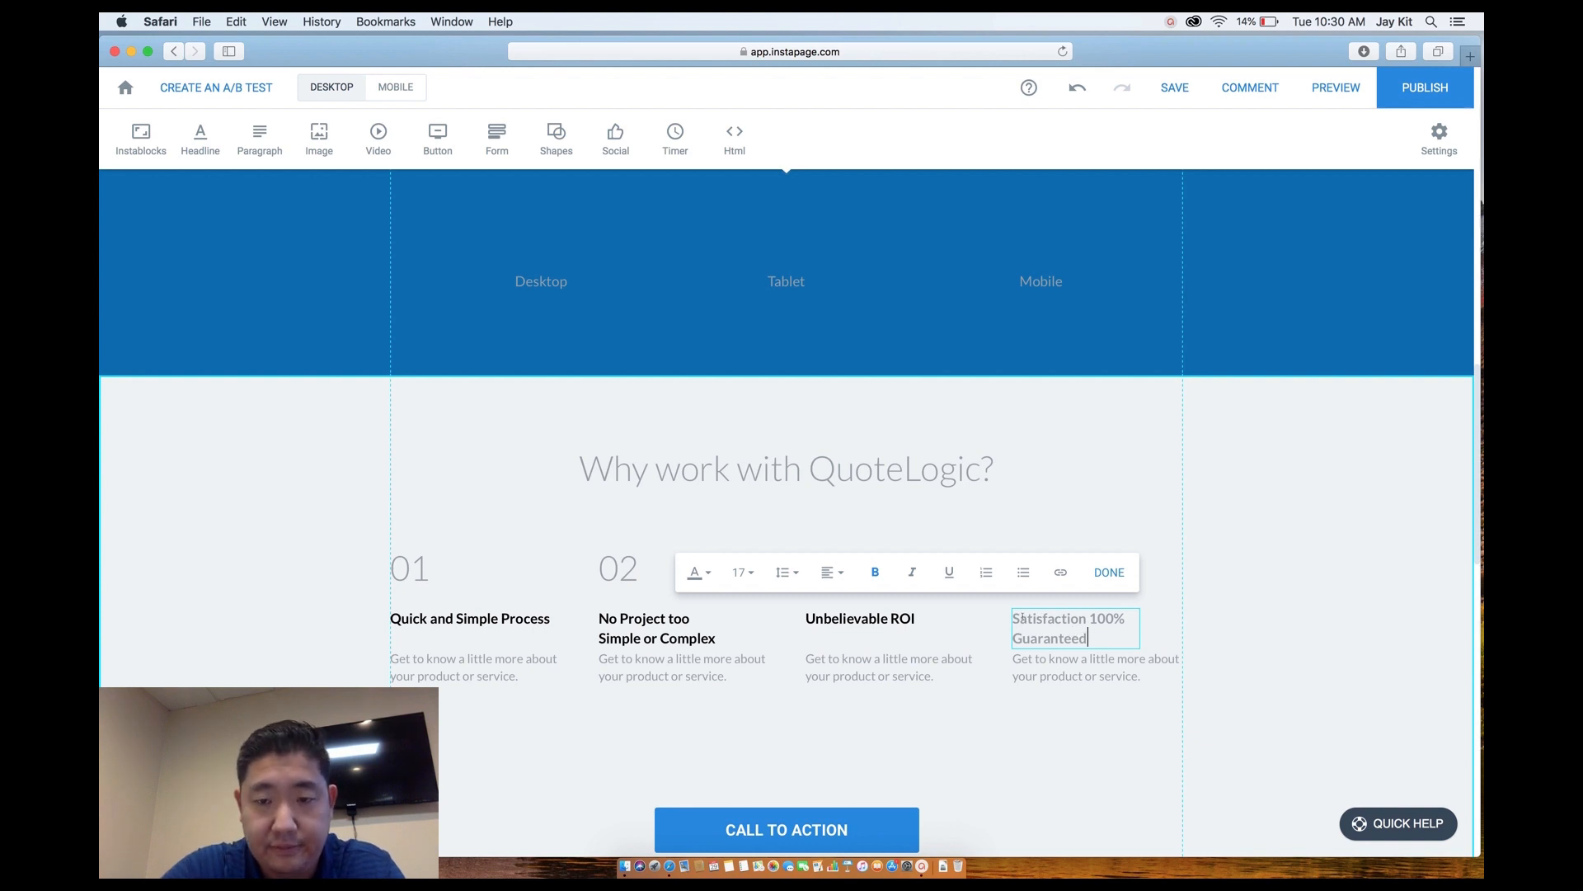
pyautogui.moveTo(1089, 638); pyautogui.dragTo(1009, 612)
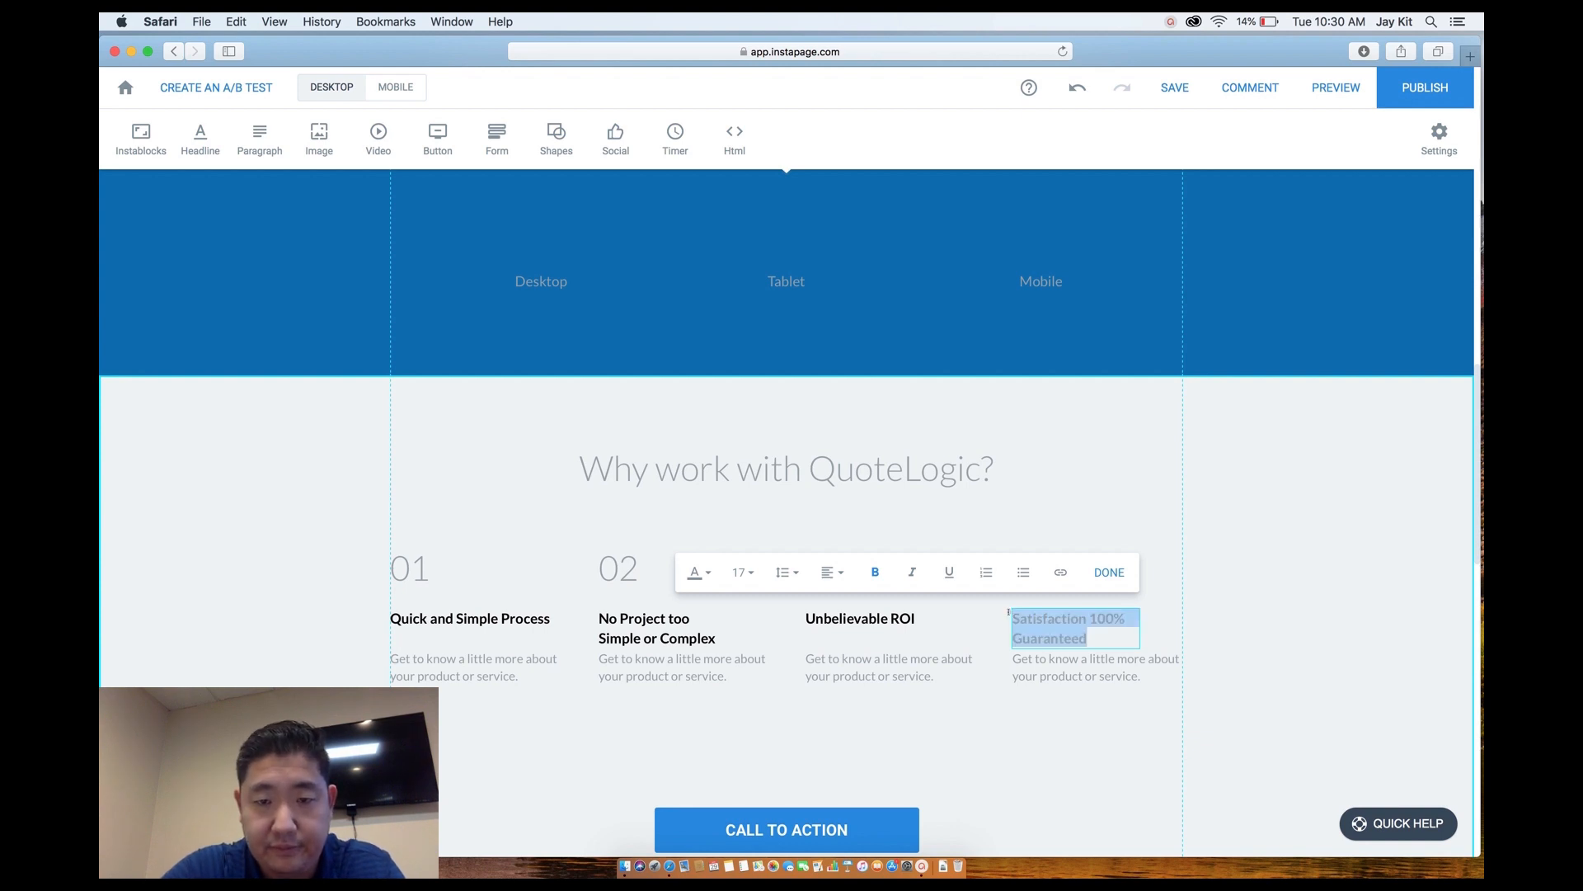
pyautogui.click(700, 571)
pyautogui.moveTo(713, 674); pyautogui.dragTo(663, 720)
pyautogui.click(990, 703)
# Move all four step descriptions slightly lower beneath their headlines.
pyautogui.scroll(-1, 1017, 753)
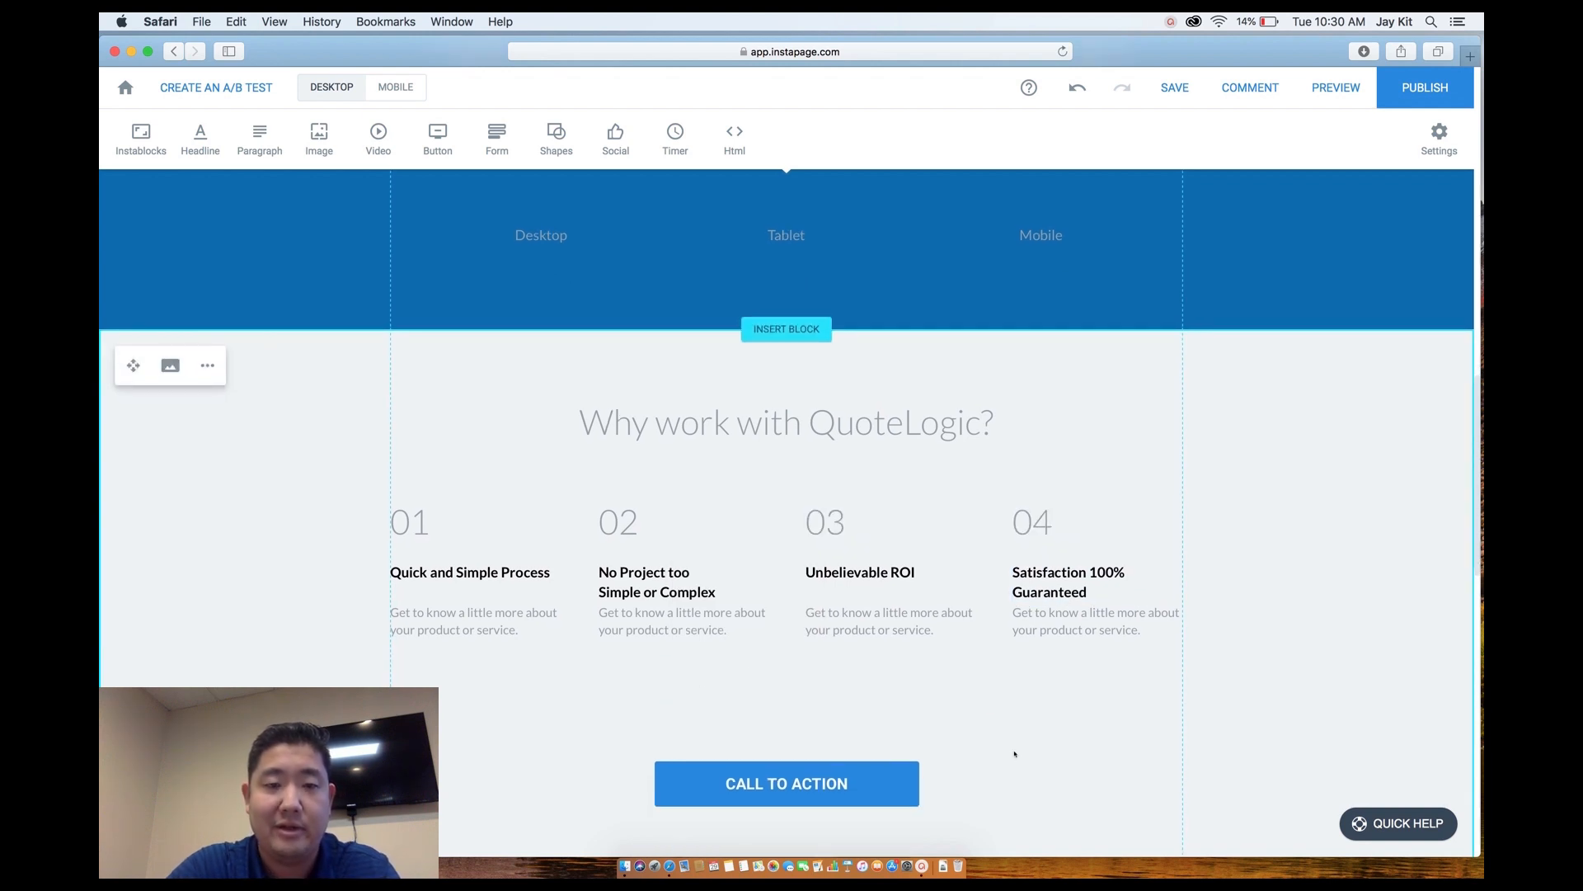
pyautogui.moveTo(460, 616); pyautogui.dragTo(459, 639)
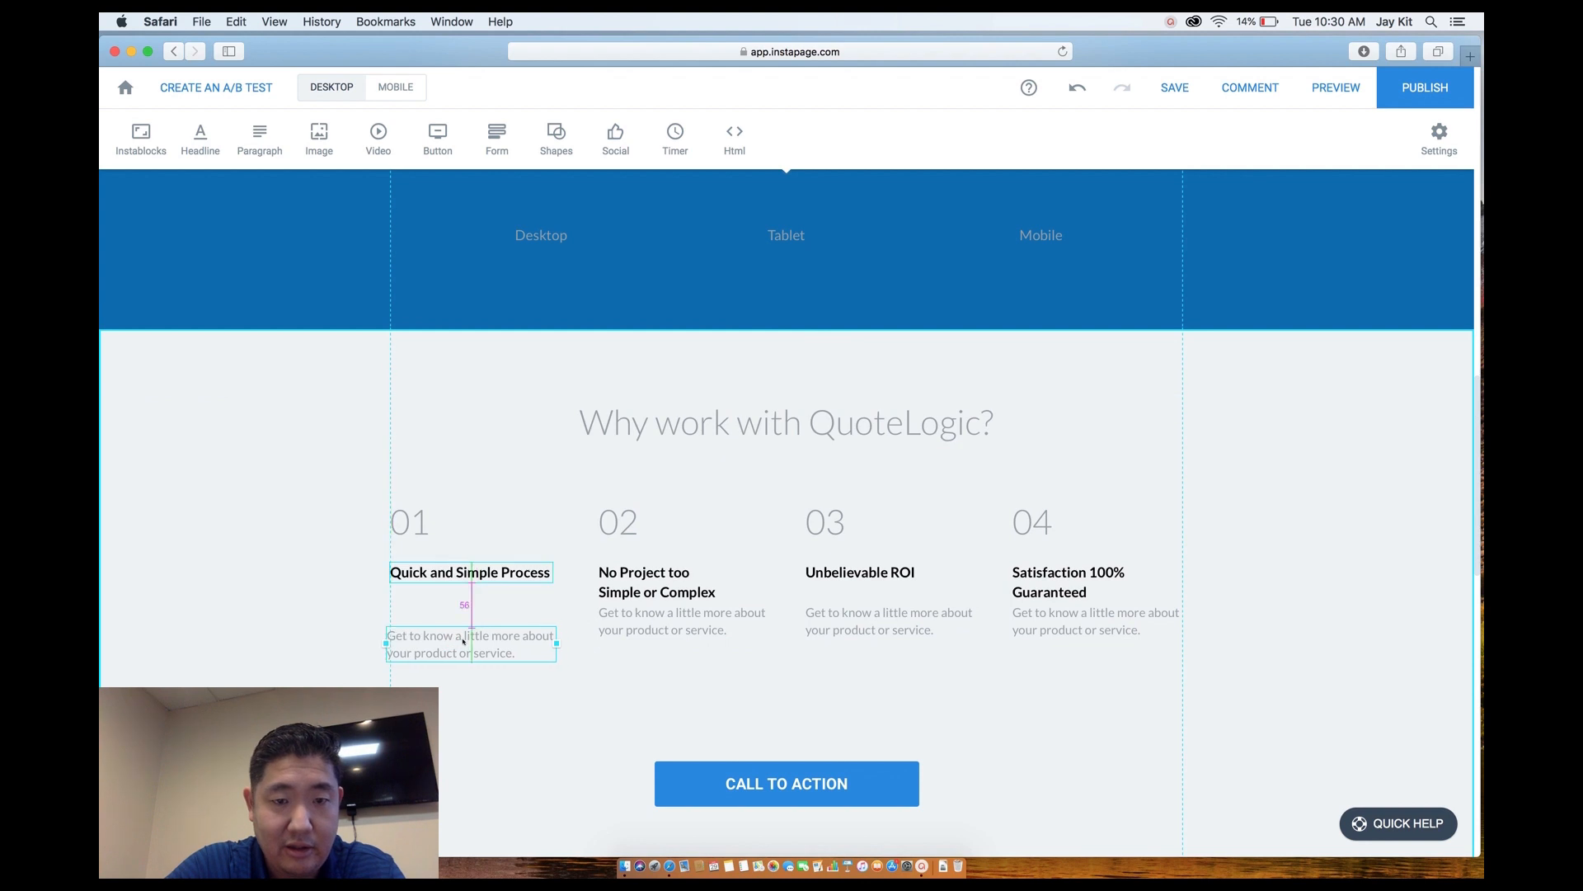
pyautogui.moveTo(618, 622); pyautogui.dragTo(619, 639)
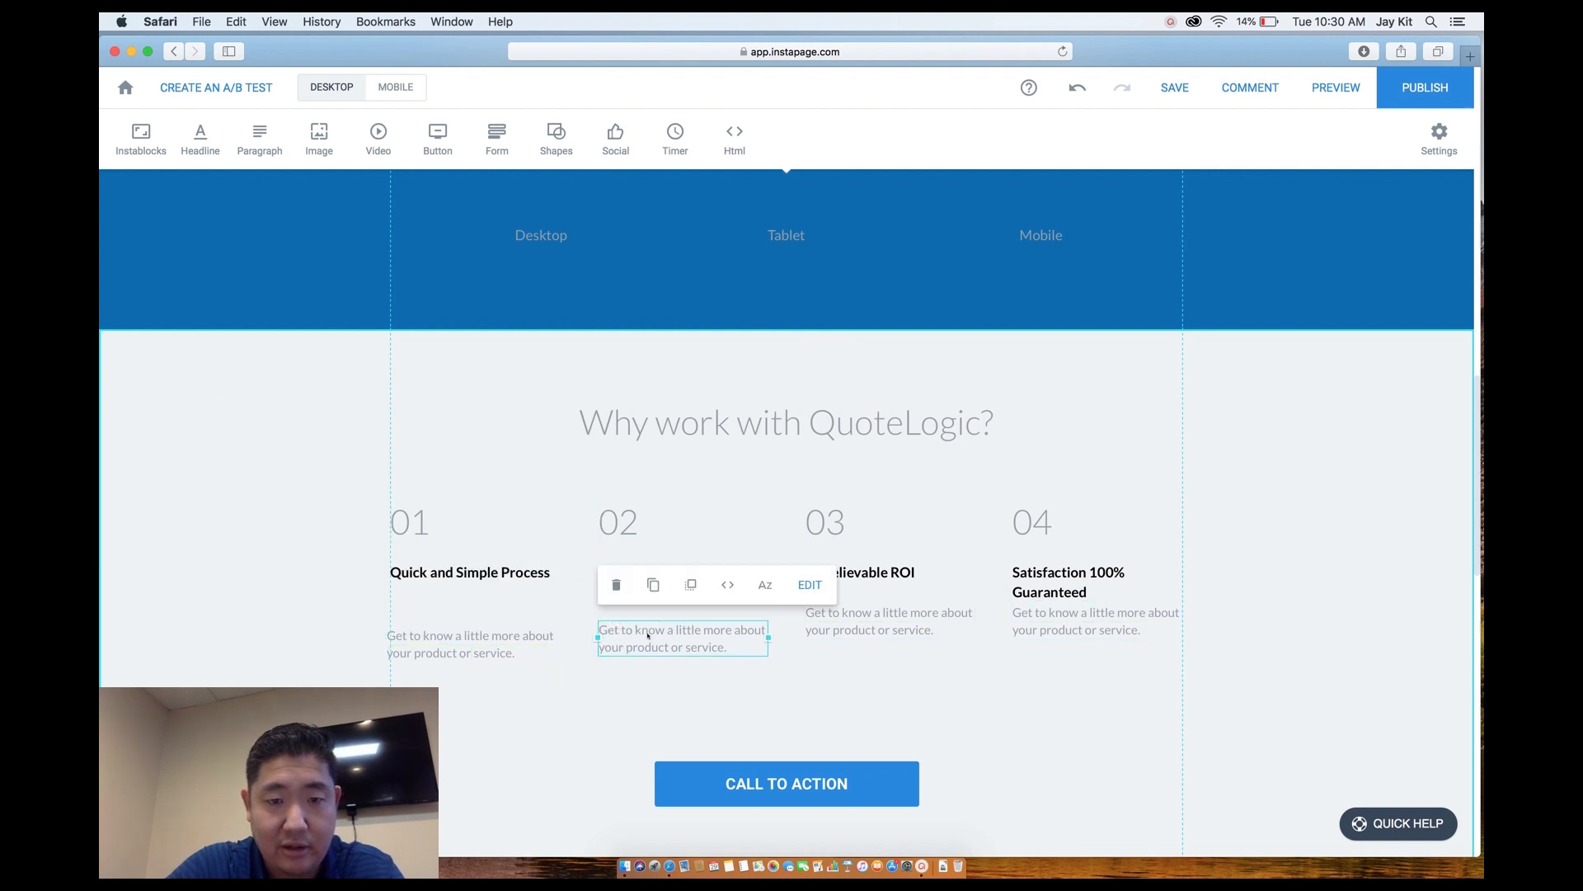
pyautogui.moveTo(844, 617); pyautogui.dragTo(844, 630)
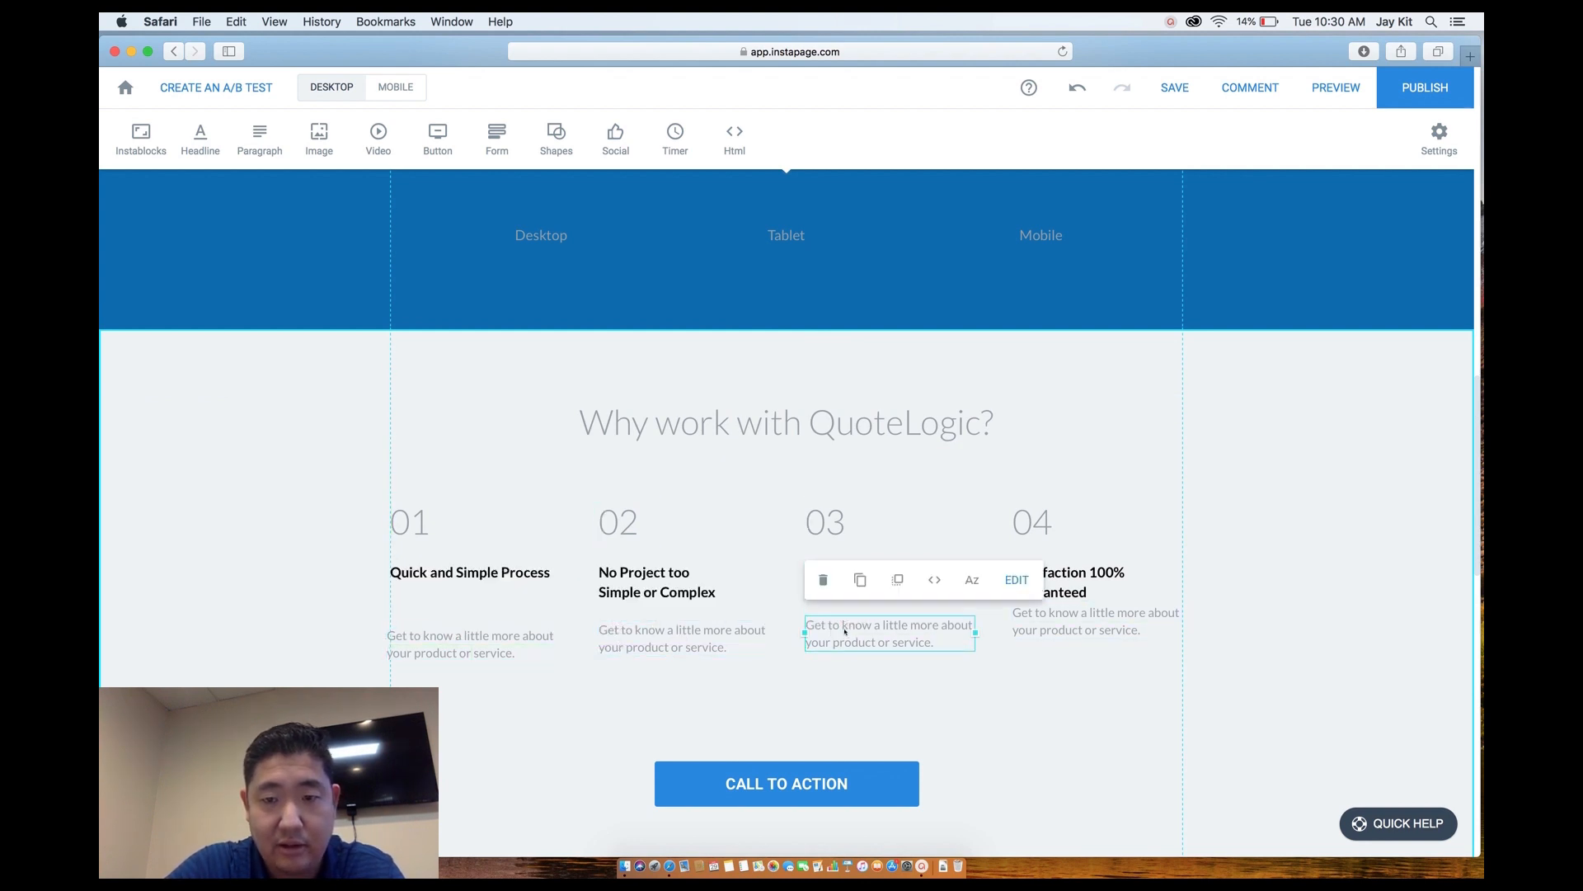
pyautogui.moveTo(1030, 630); pyautogui.dragTo(1025, 642)
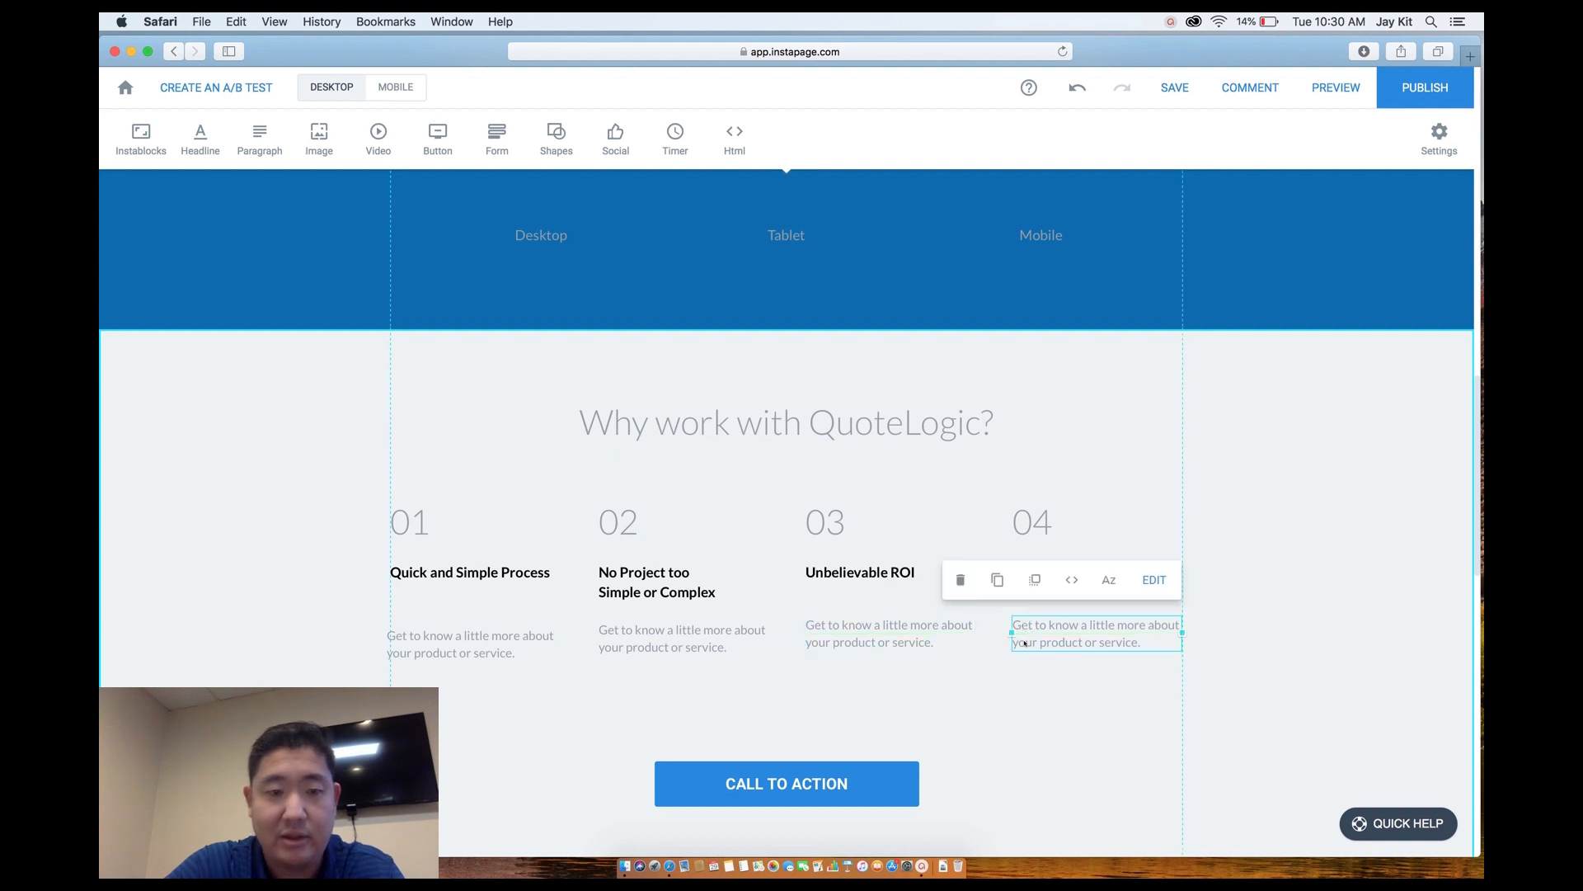
# Darken the 'Why work with QuoteLogic?' heading text to dark grey.
pyautogui.scroll(1, 502, 599)
pyautogui.click(629, 458)
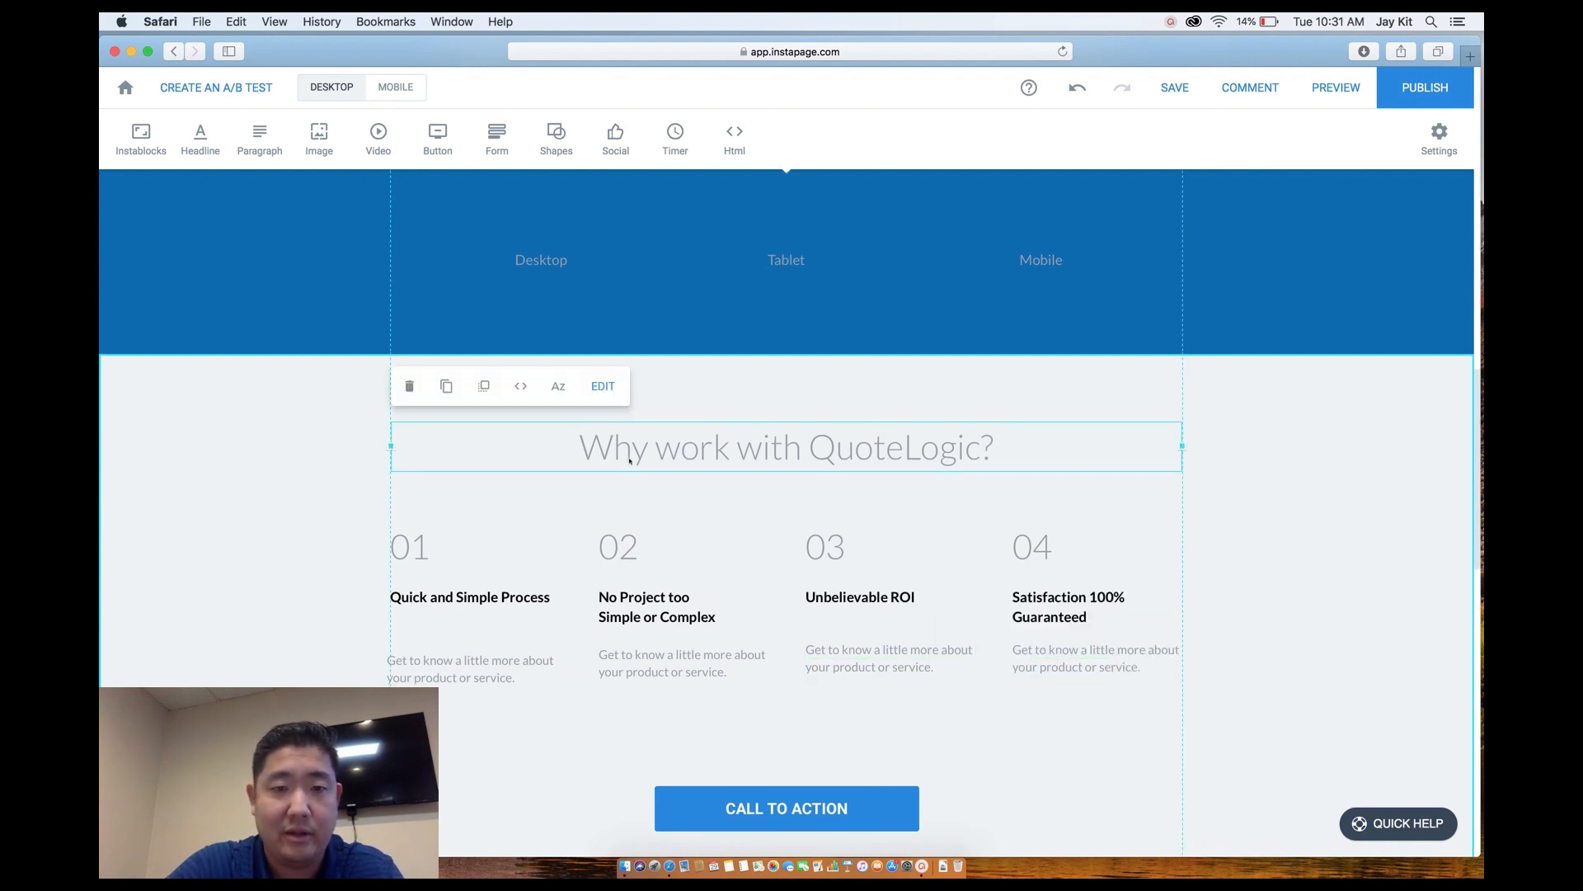
pyautogui.click(628, 458)
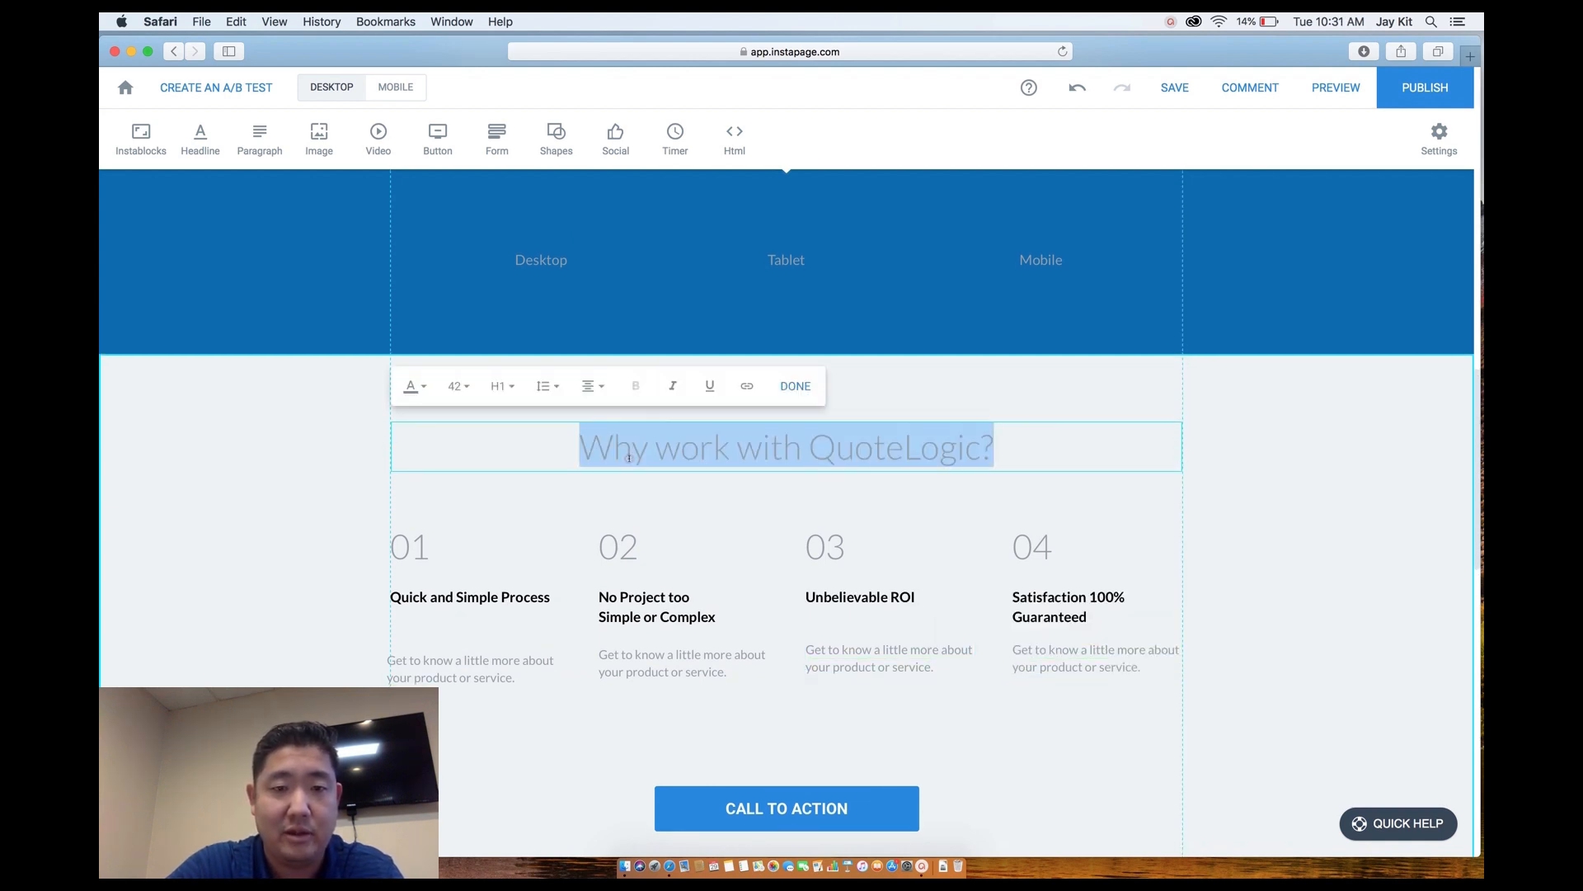
pyautogui.click(425, 386)
pyautogui.moveTo(415, 492); pyautogui.dragTo(398, 506)
pyautogui.click(976, 495)
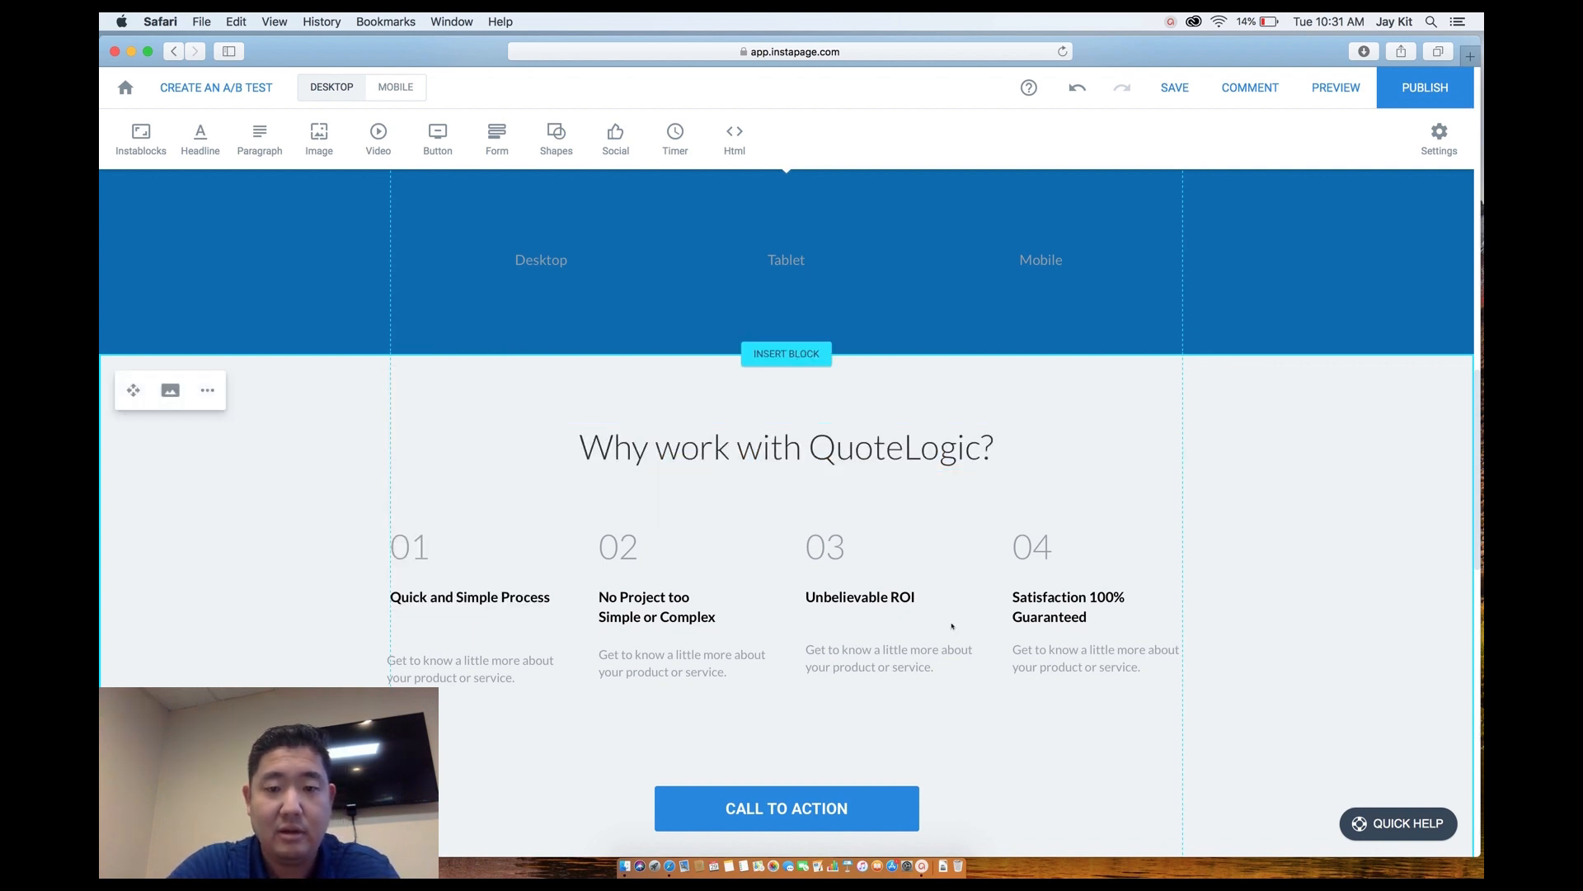
# Nudge the first step description slightly up so it is level with the second step's description.
pyautogui.scroll(-5, 952, 626)
pyautogui.scroll(-3, 952, 626)
pyautogui.scroll(5, 952, 626)
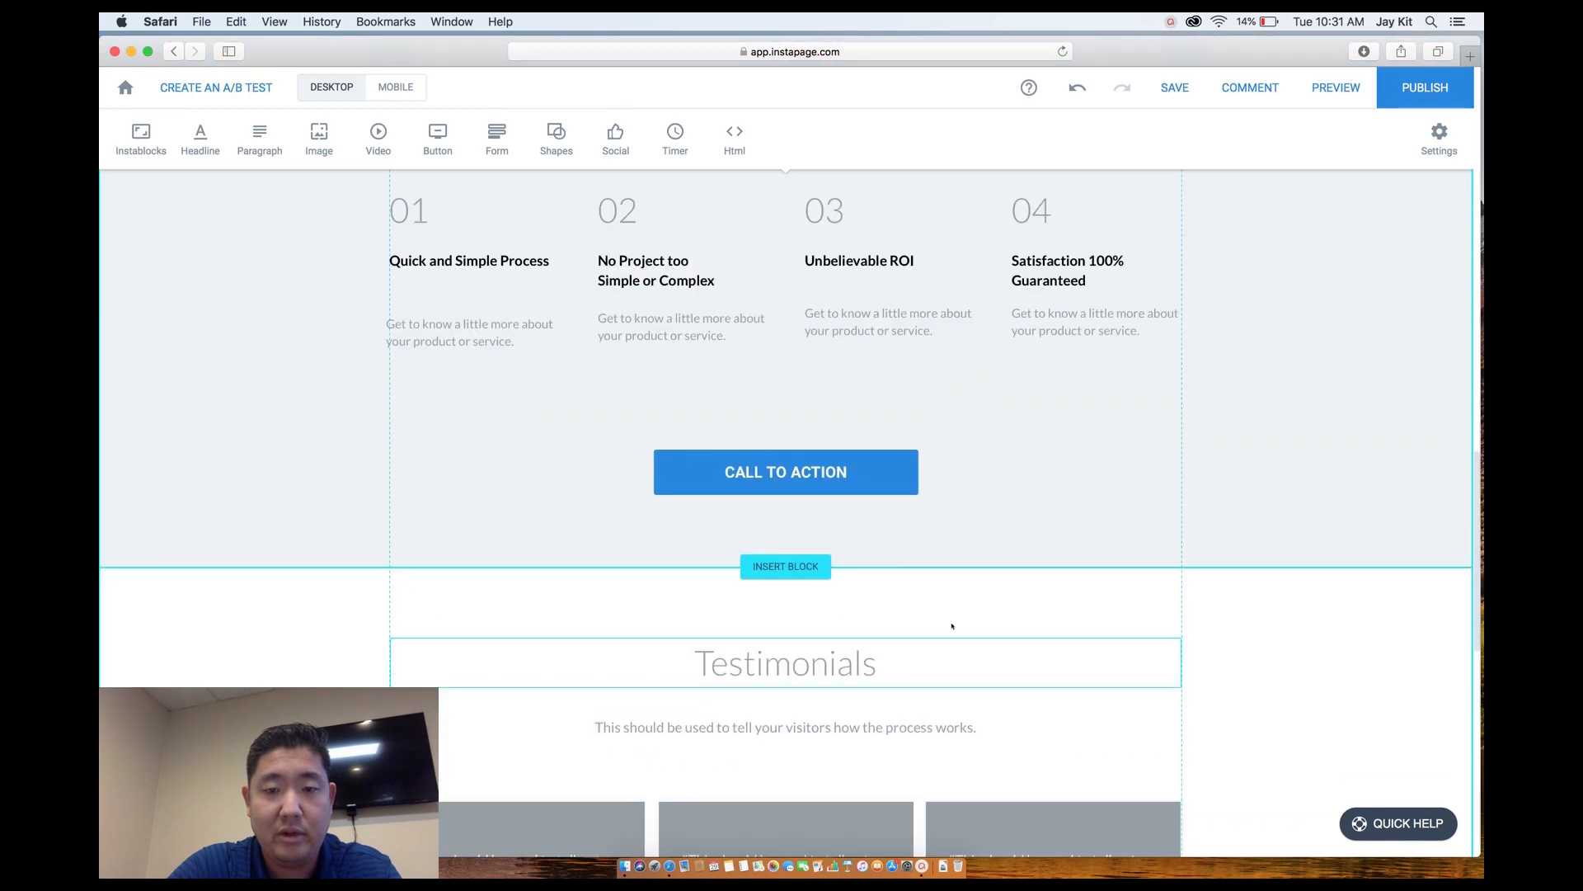
pyautogui.scroll(7, 952, 625)
pyautogui.scroll(-2, 952, 626)
pyautogui.scroll(1, 951, 626)
pyautogui.scroll(8, 952, 626)
pyautogui.scroll(-10, 951, 626)
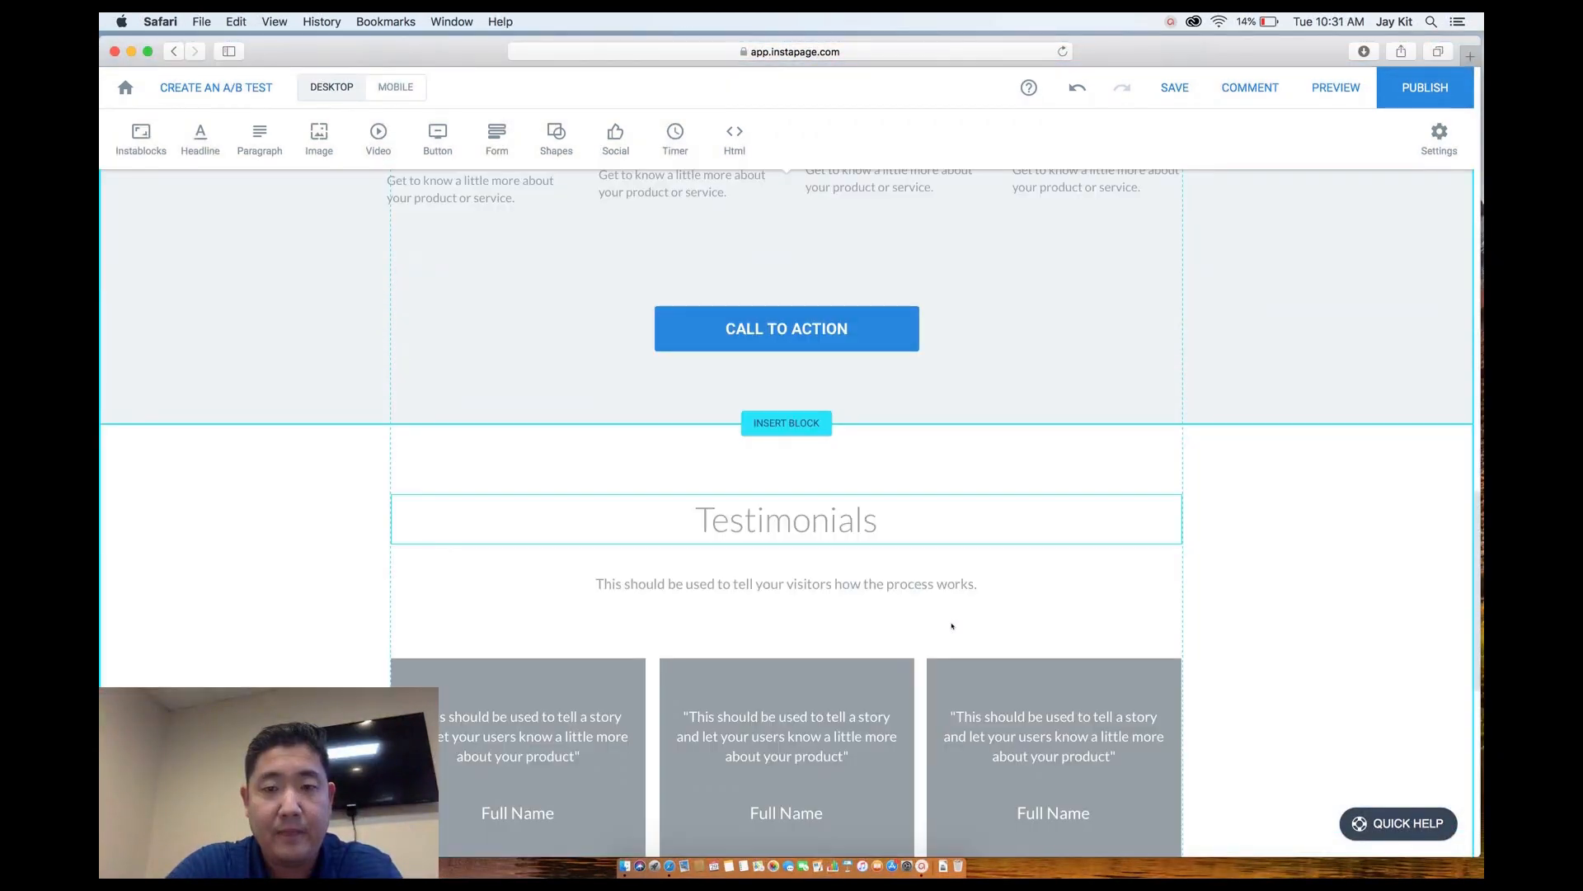
pyautogui.scroll(3, 952, 626)
pyautogui.scroll(2, 952, 626)
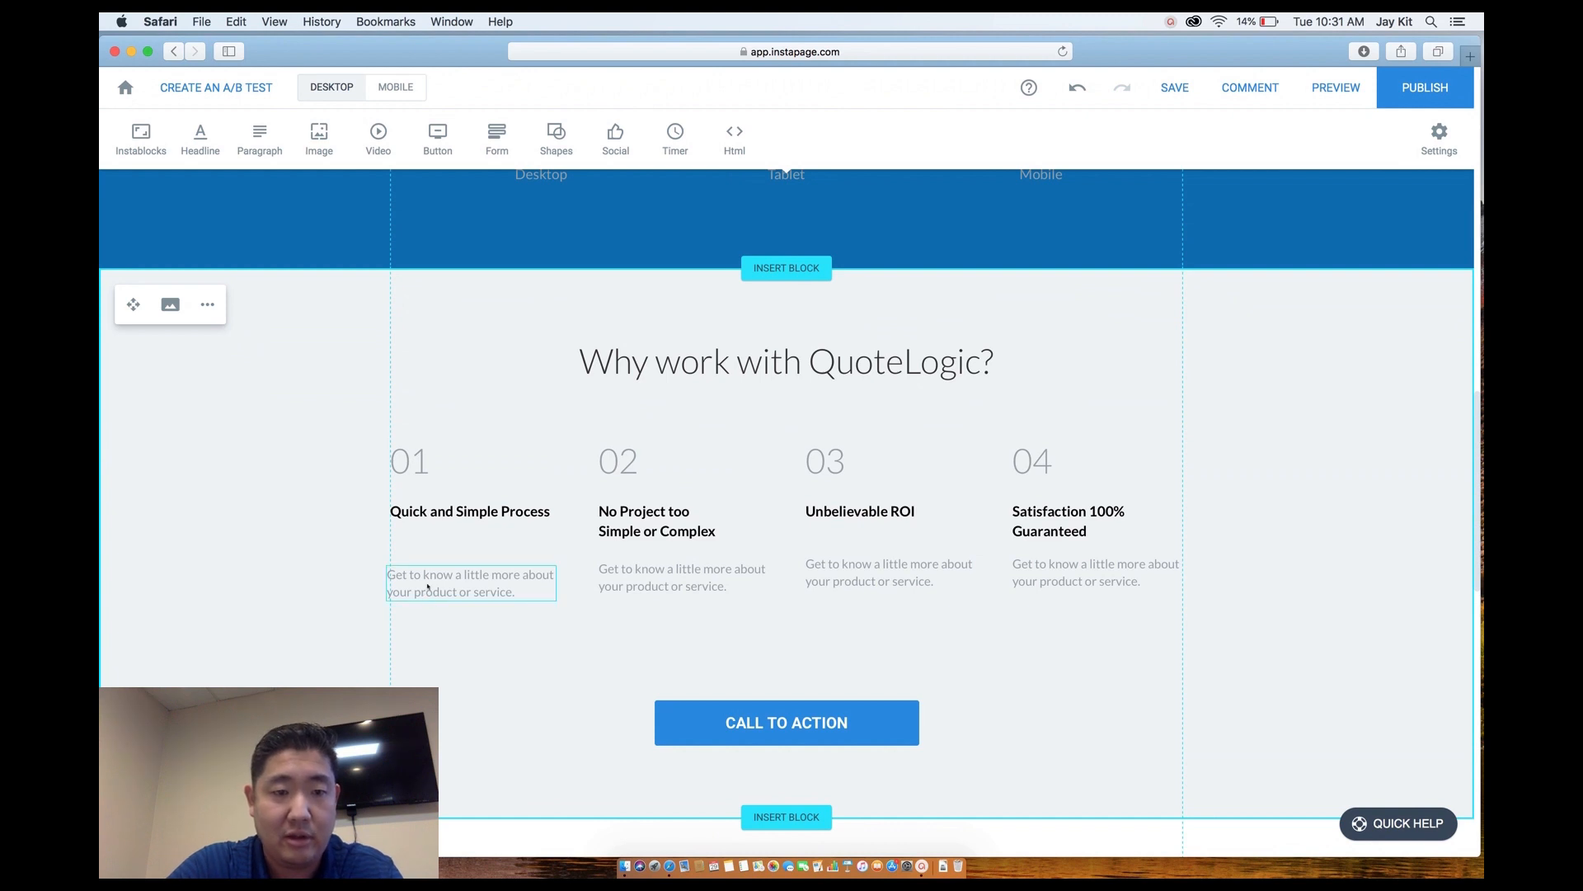
pyautogui.moveTo(428, 587); pyautogui.dragTo(431, 582)
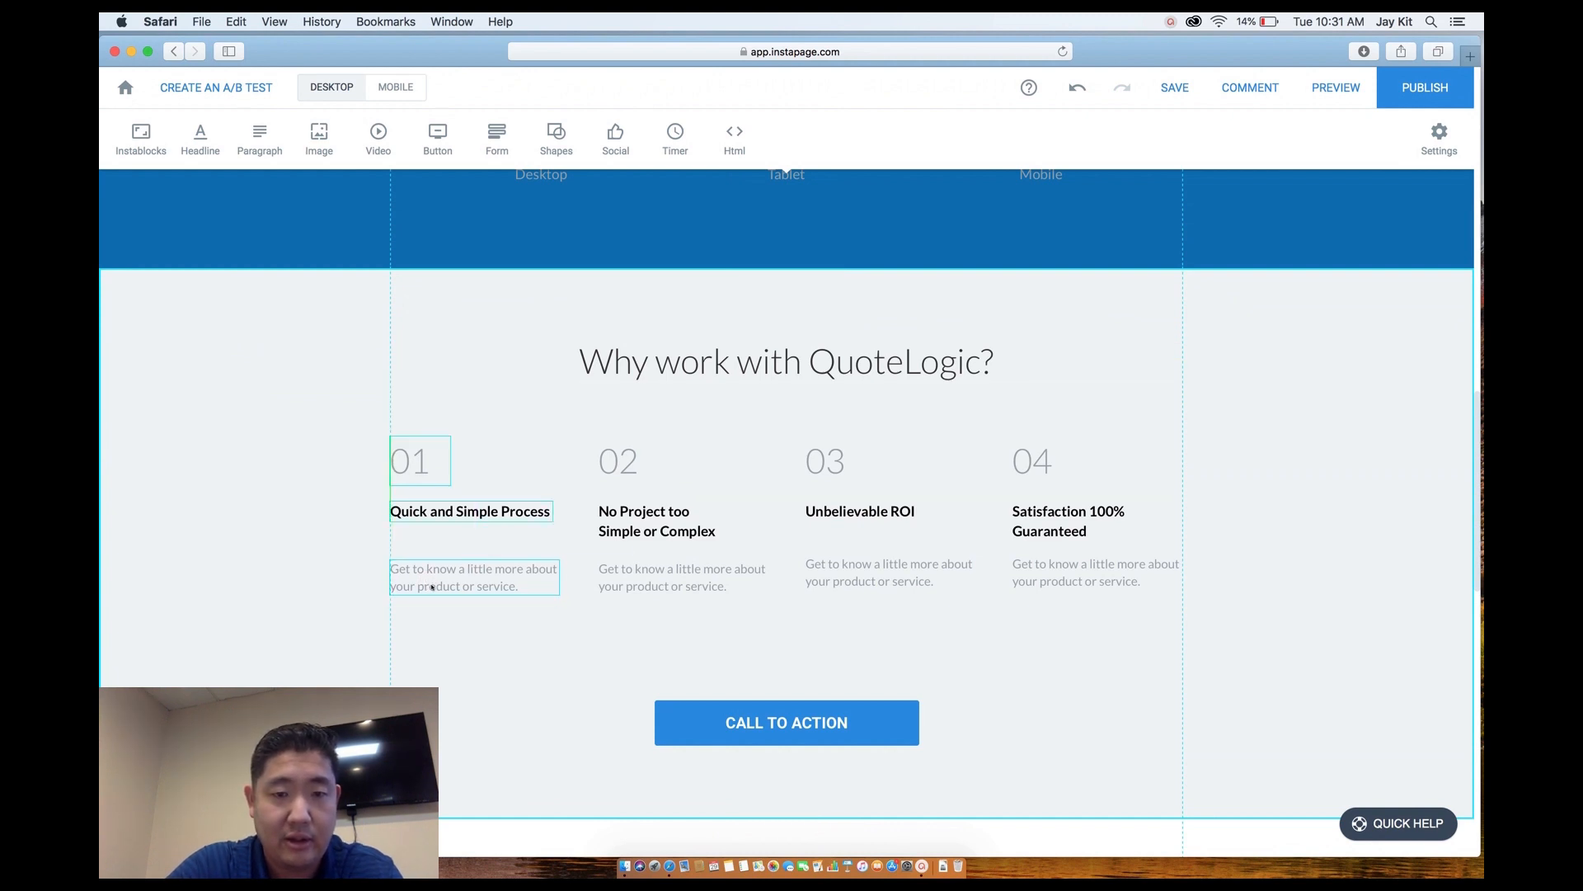
pyautogui.scroll(-10, 674, 618)
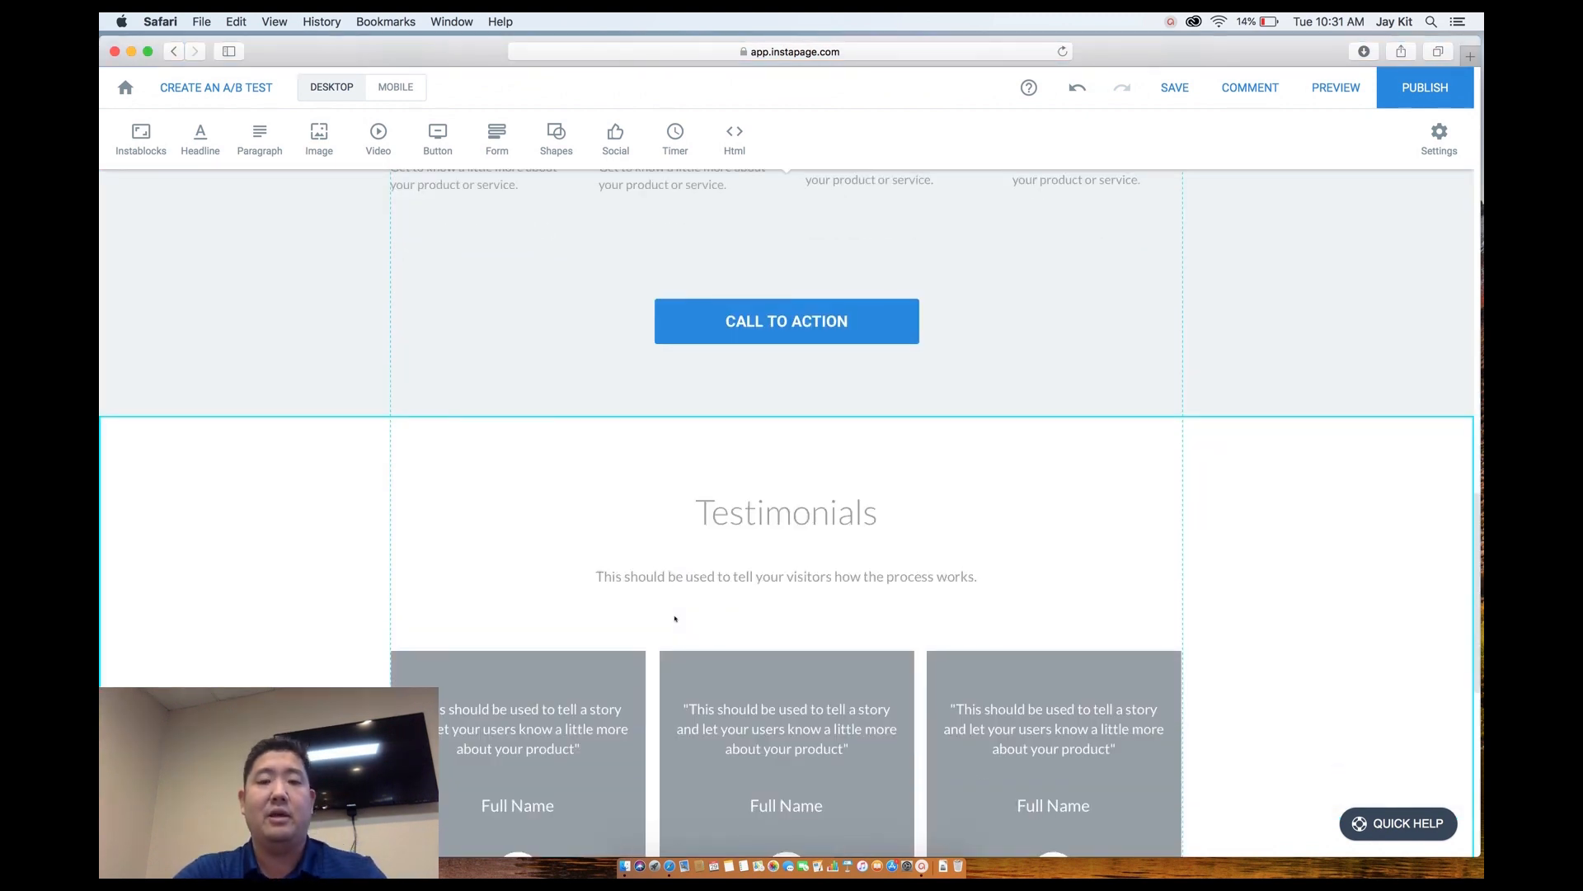
pyautogui.scroll(-3, 675, 618)
pyautogui.scroll(20, 675, 618)
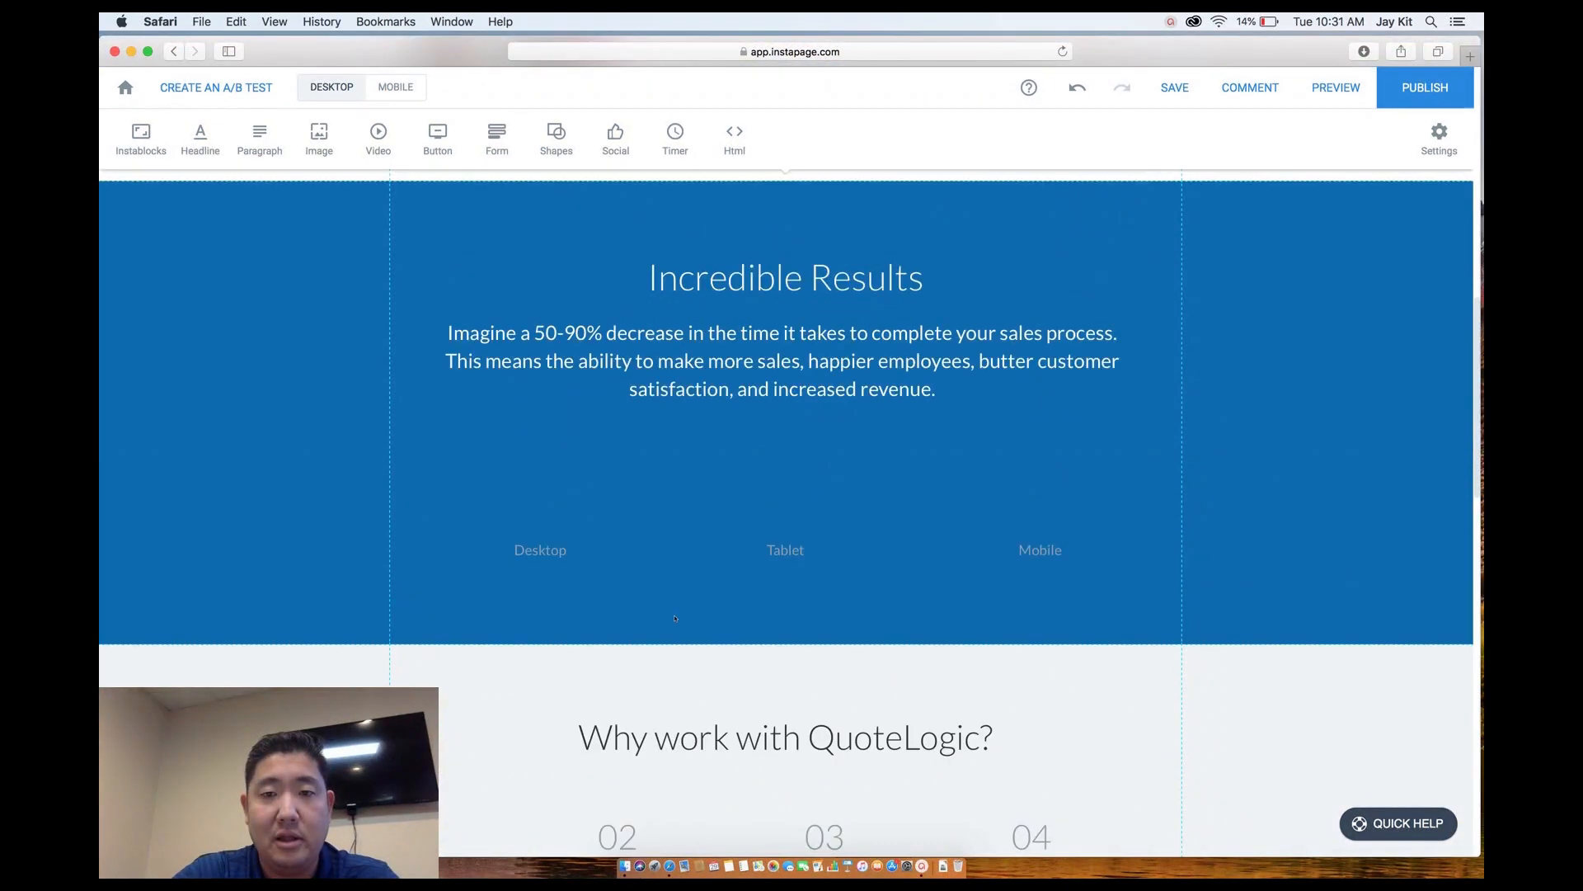
pyautogui.scroll(10, 675, 618)
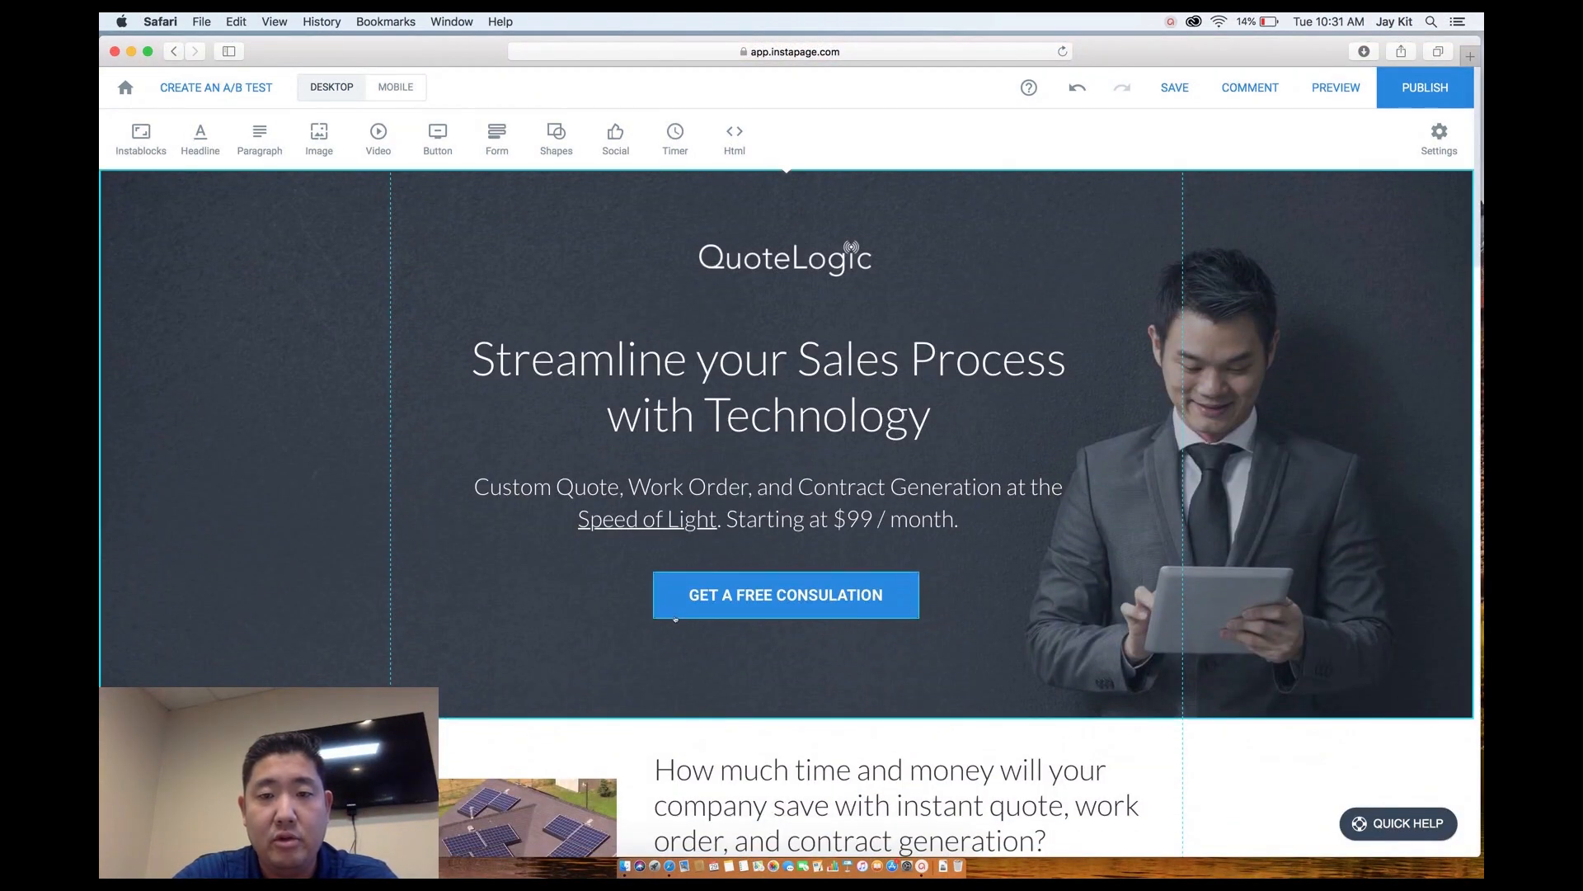
pyautogui.scroll(-5, 675, 617)
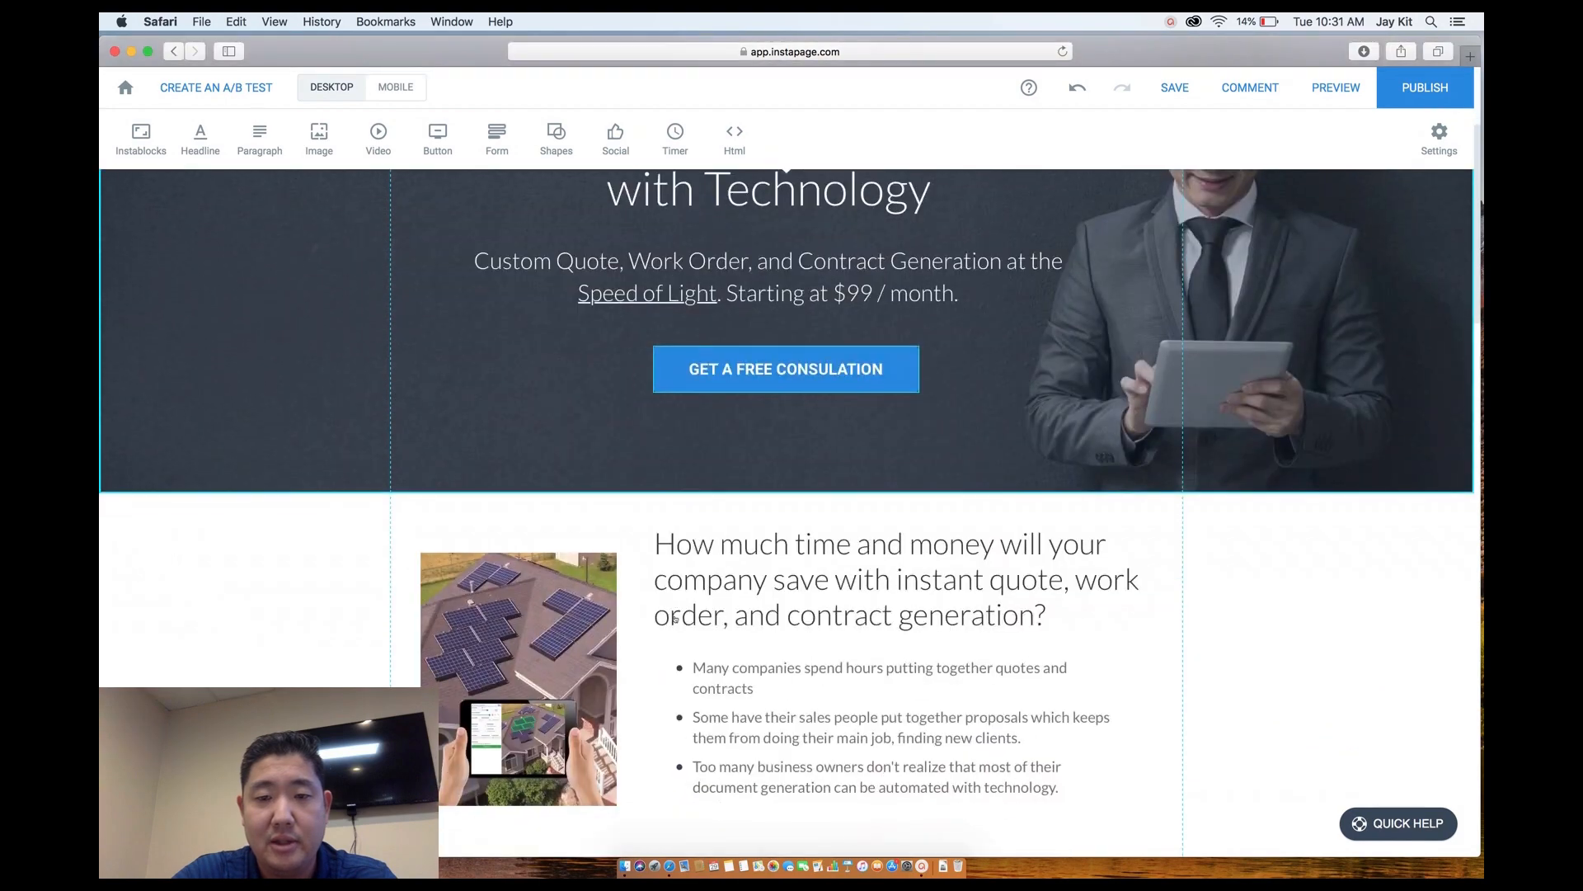
pyautogui.scroll(-7, 675, 618)
pyautogui.scroll(-4, 675, 618)
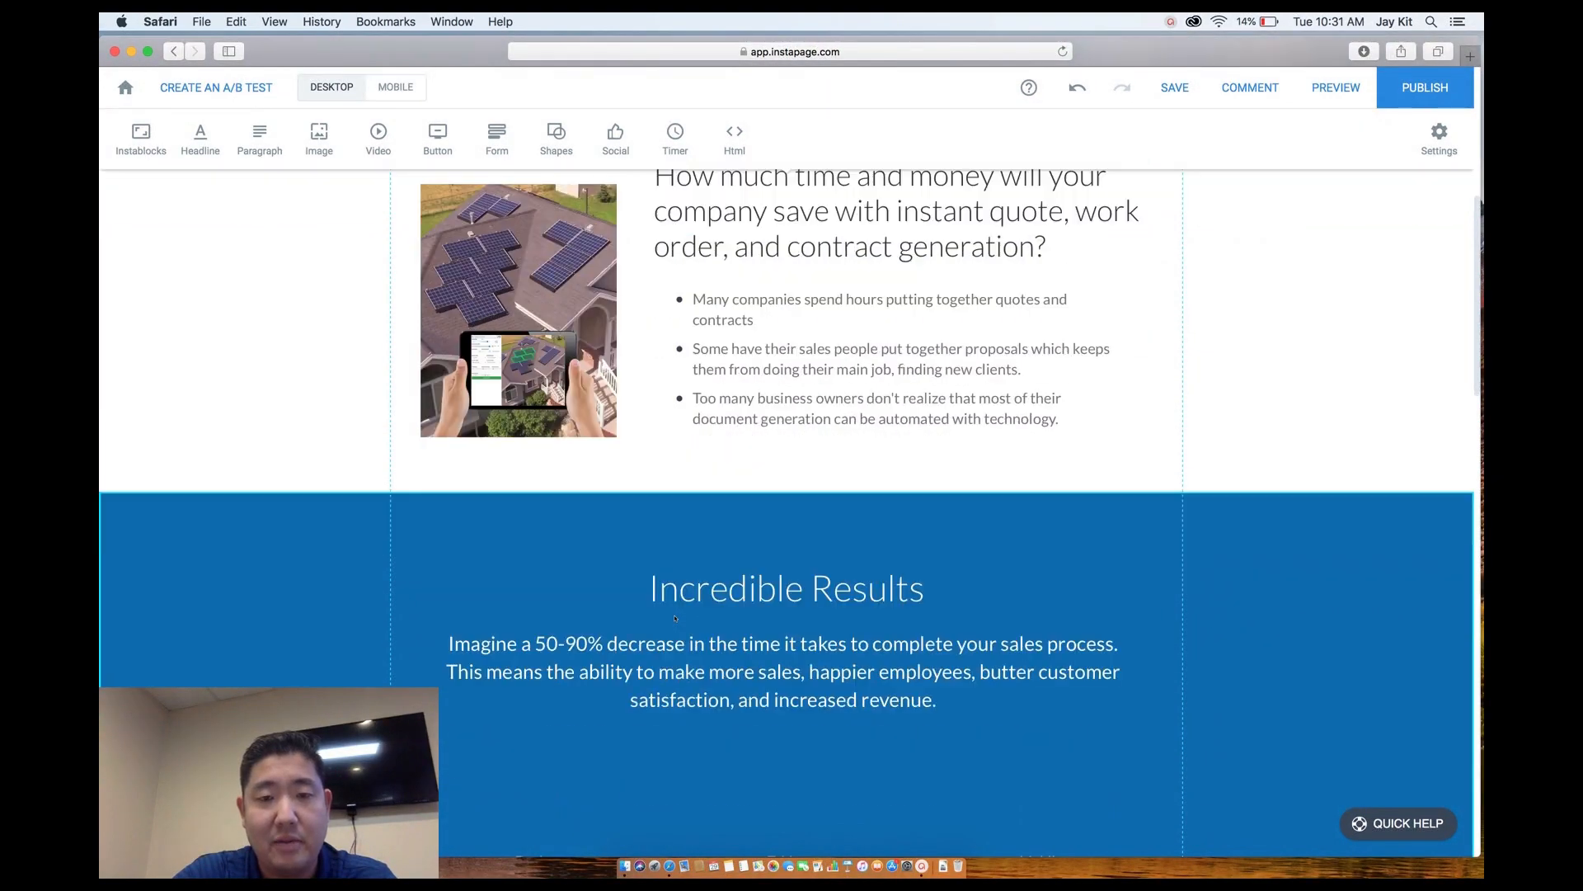
pyautogui.scroll(12, 675, 618)
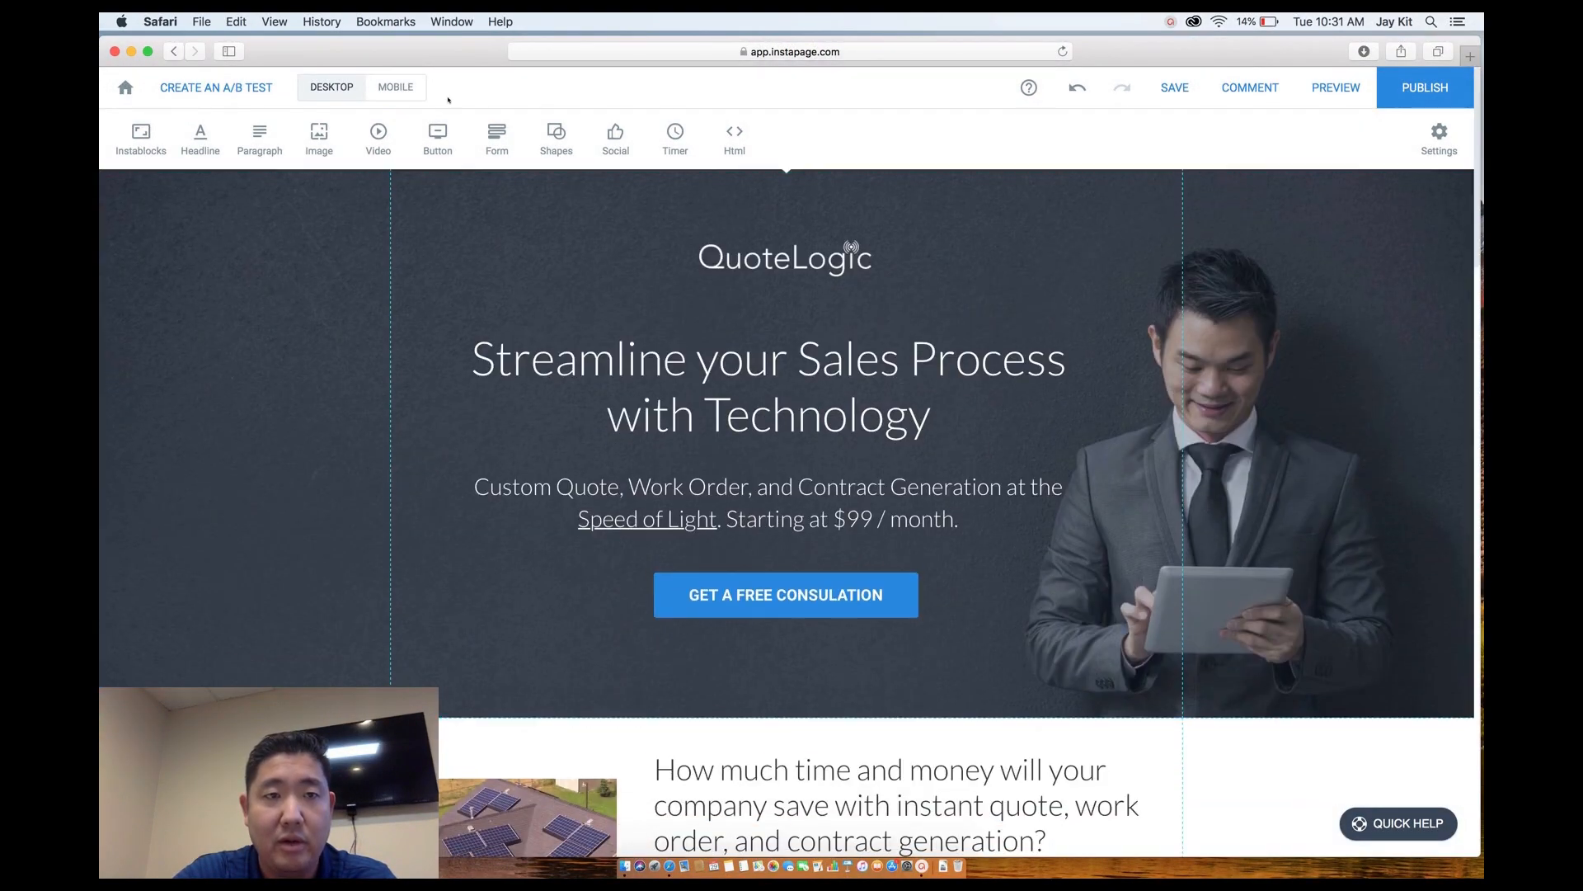
# Enable a separate mobile page and switch to the mobile layout, dismissing the unsynced-changes notice.
pyautogui.moveTo(393, 89)
pyautogui.click(394, 127)
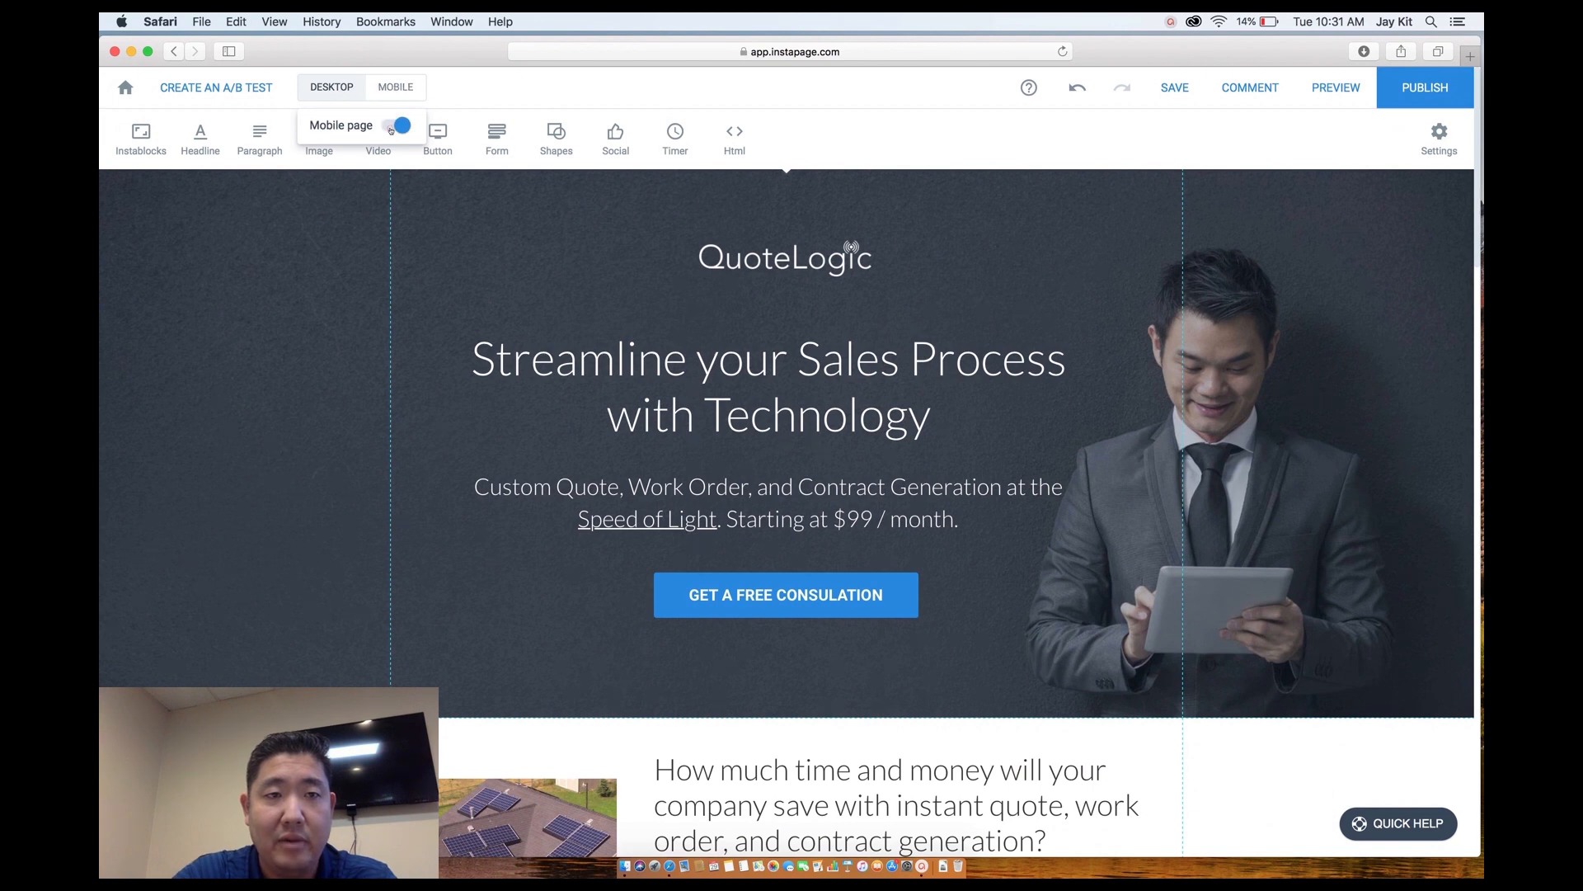
pyautogui.click(396, 89)
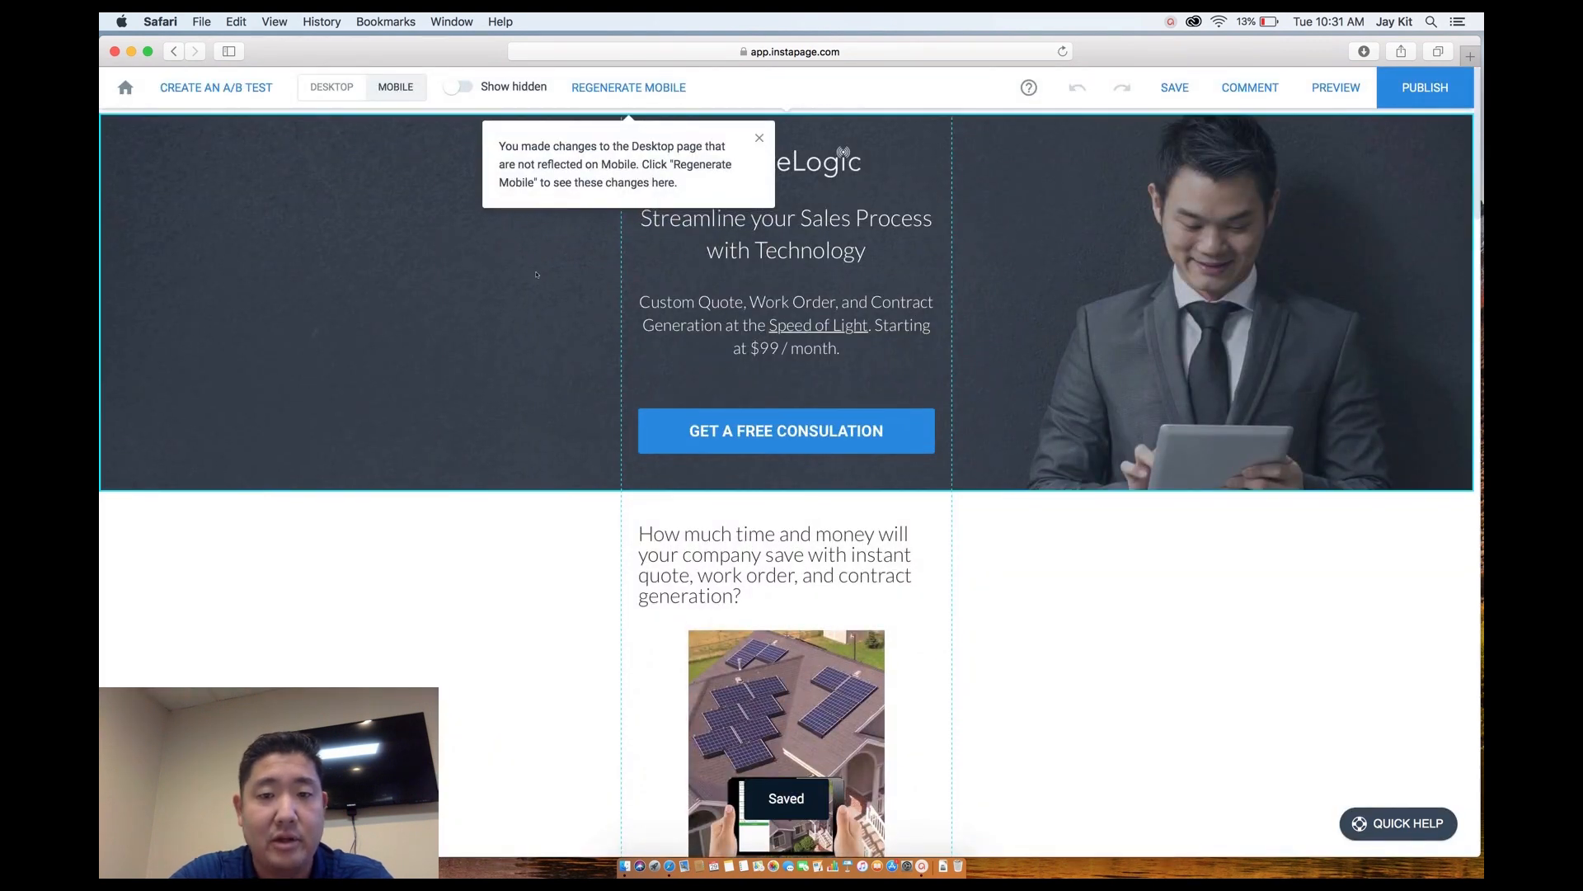
pyautogui.click(760, 139)
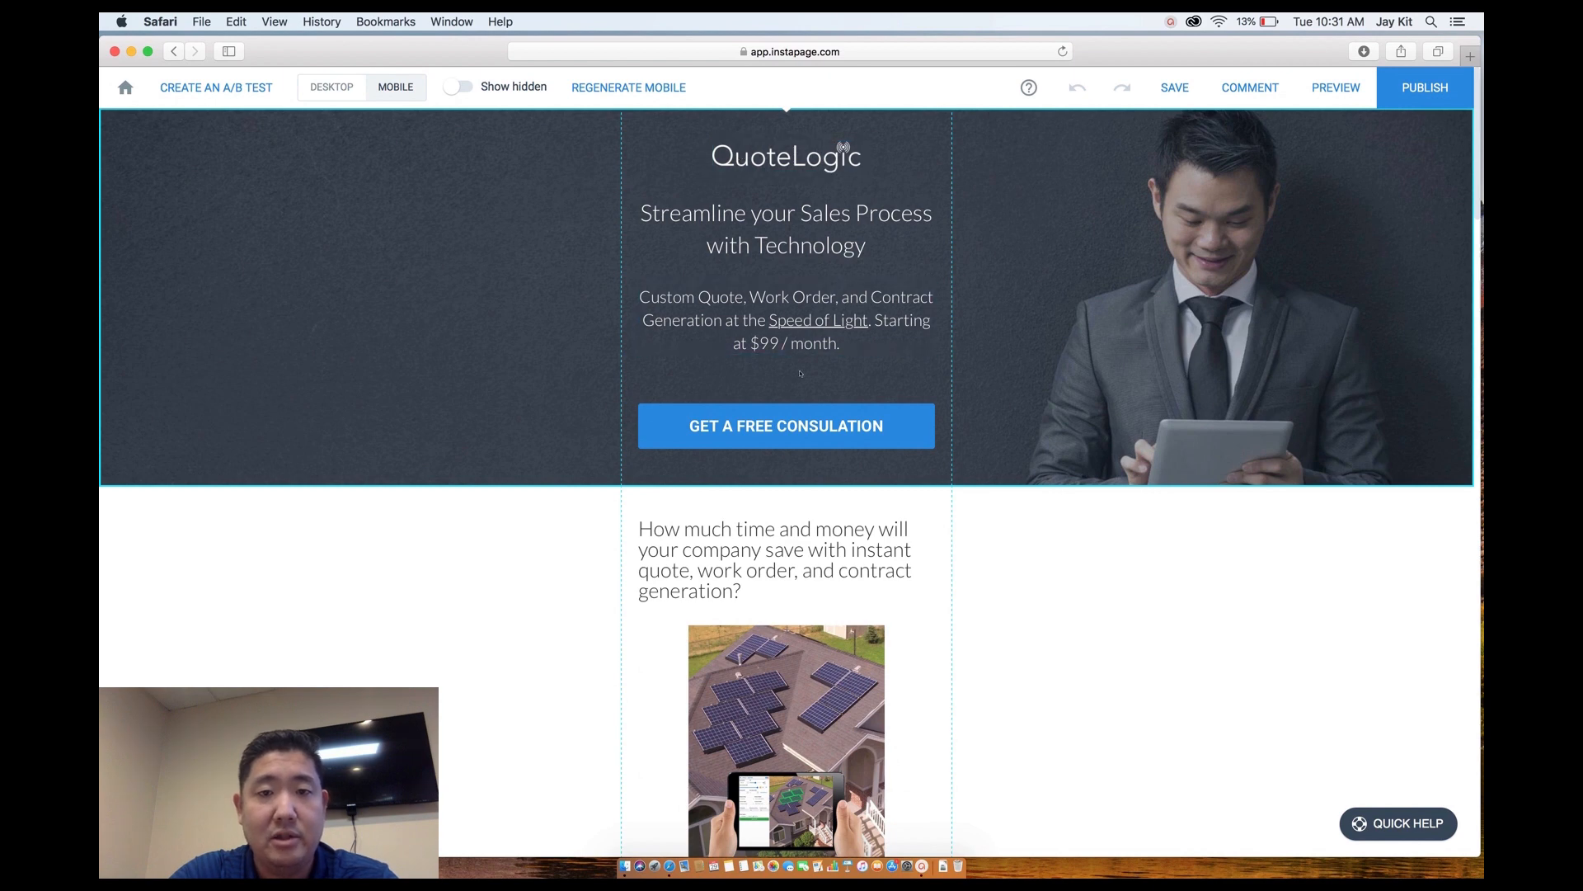
# Place the solar image below the bullet list and resize it to about 233 x 301.
pyautogui.scroll(-5, 811, 393)
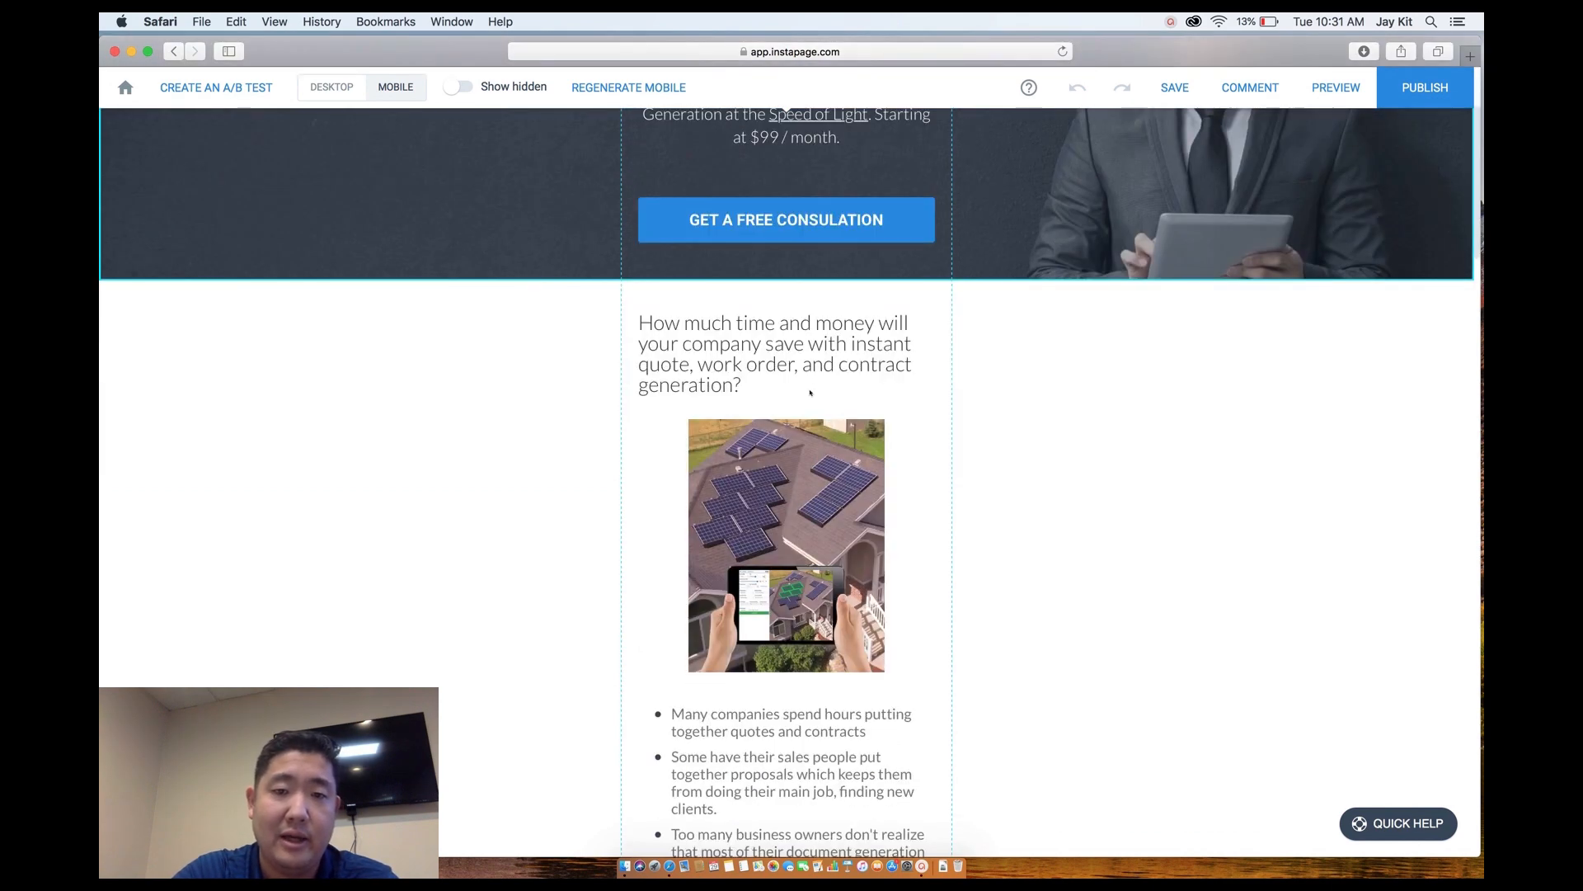
pyautogui.scroll(-4, 780, 335)
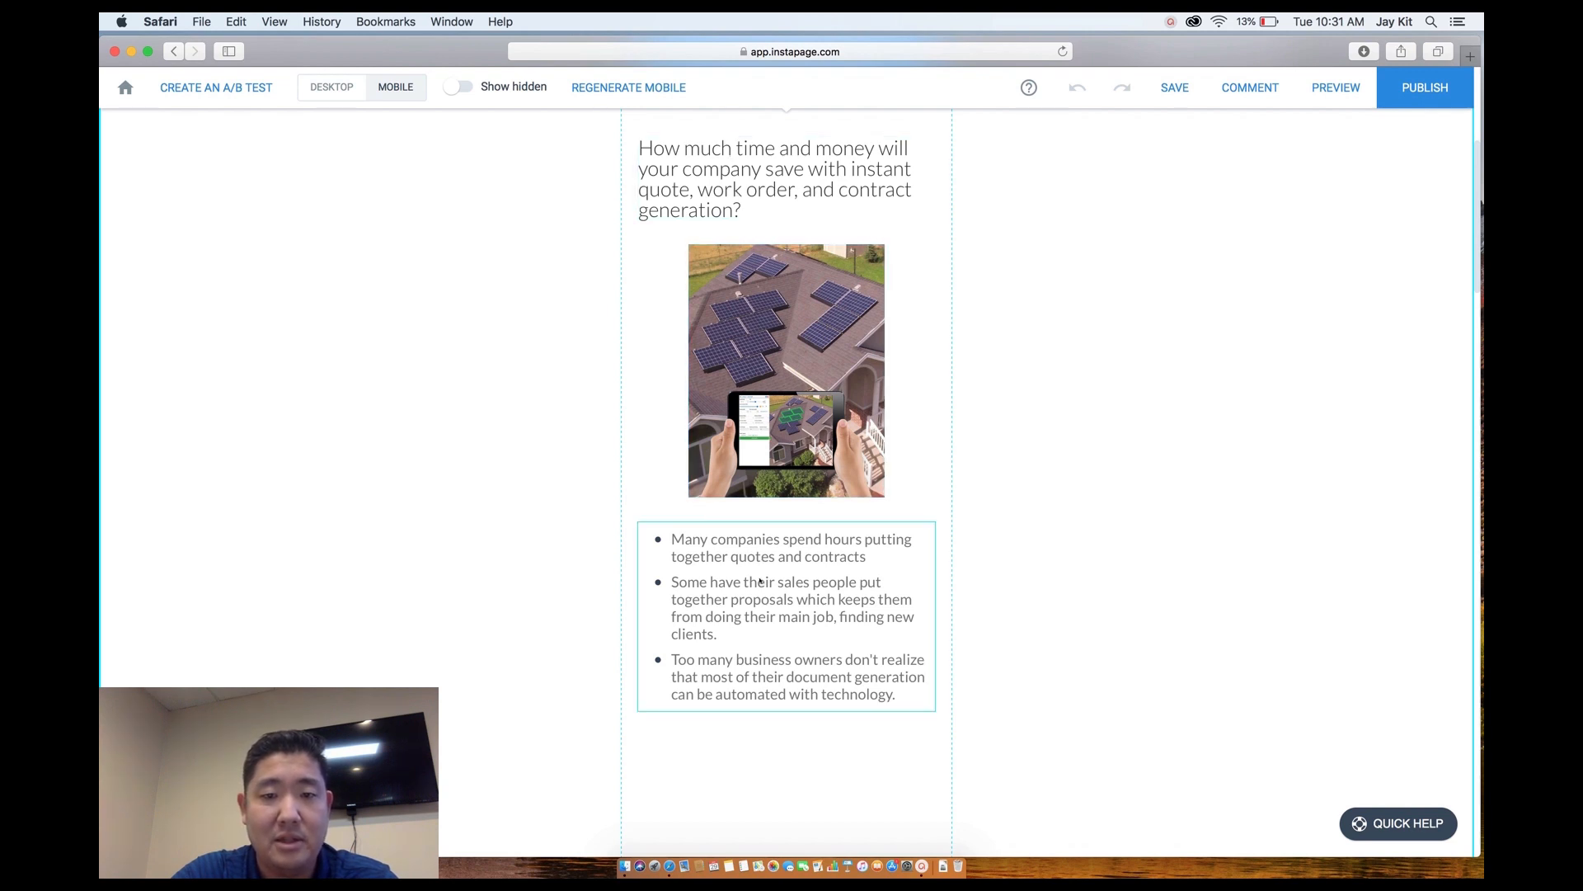
pyautogui.moveTo(748, 366); pyautogui.dragTo(740, 668)
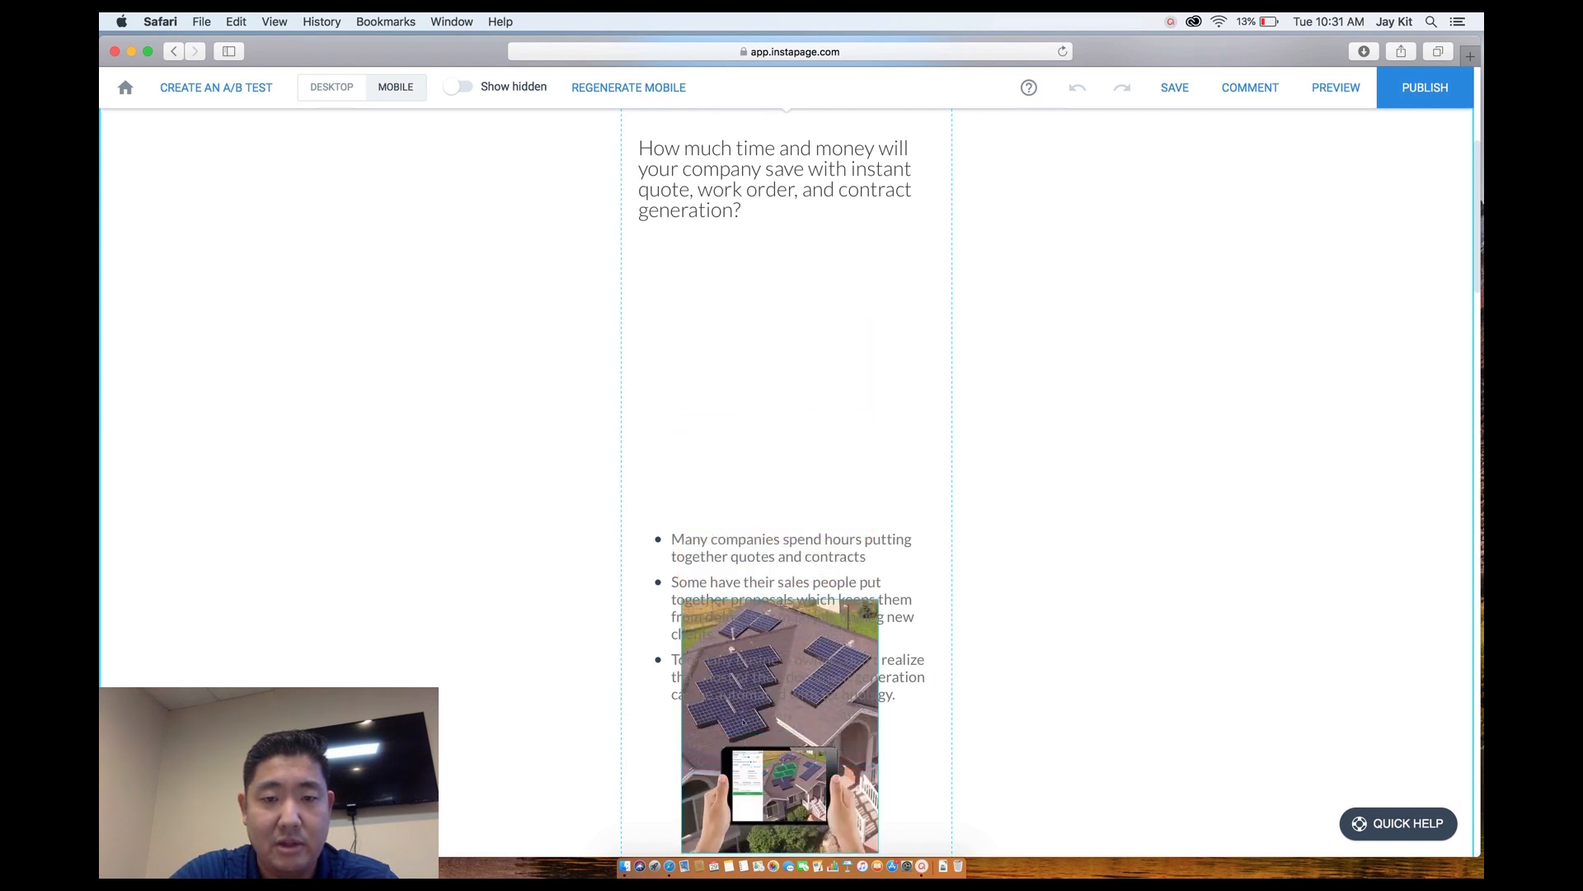
pyautogui.moveTo(732, 550); pyautogui.dragTo(720, 271)
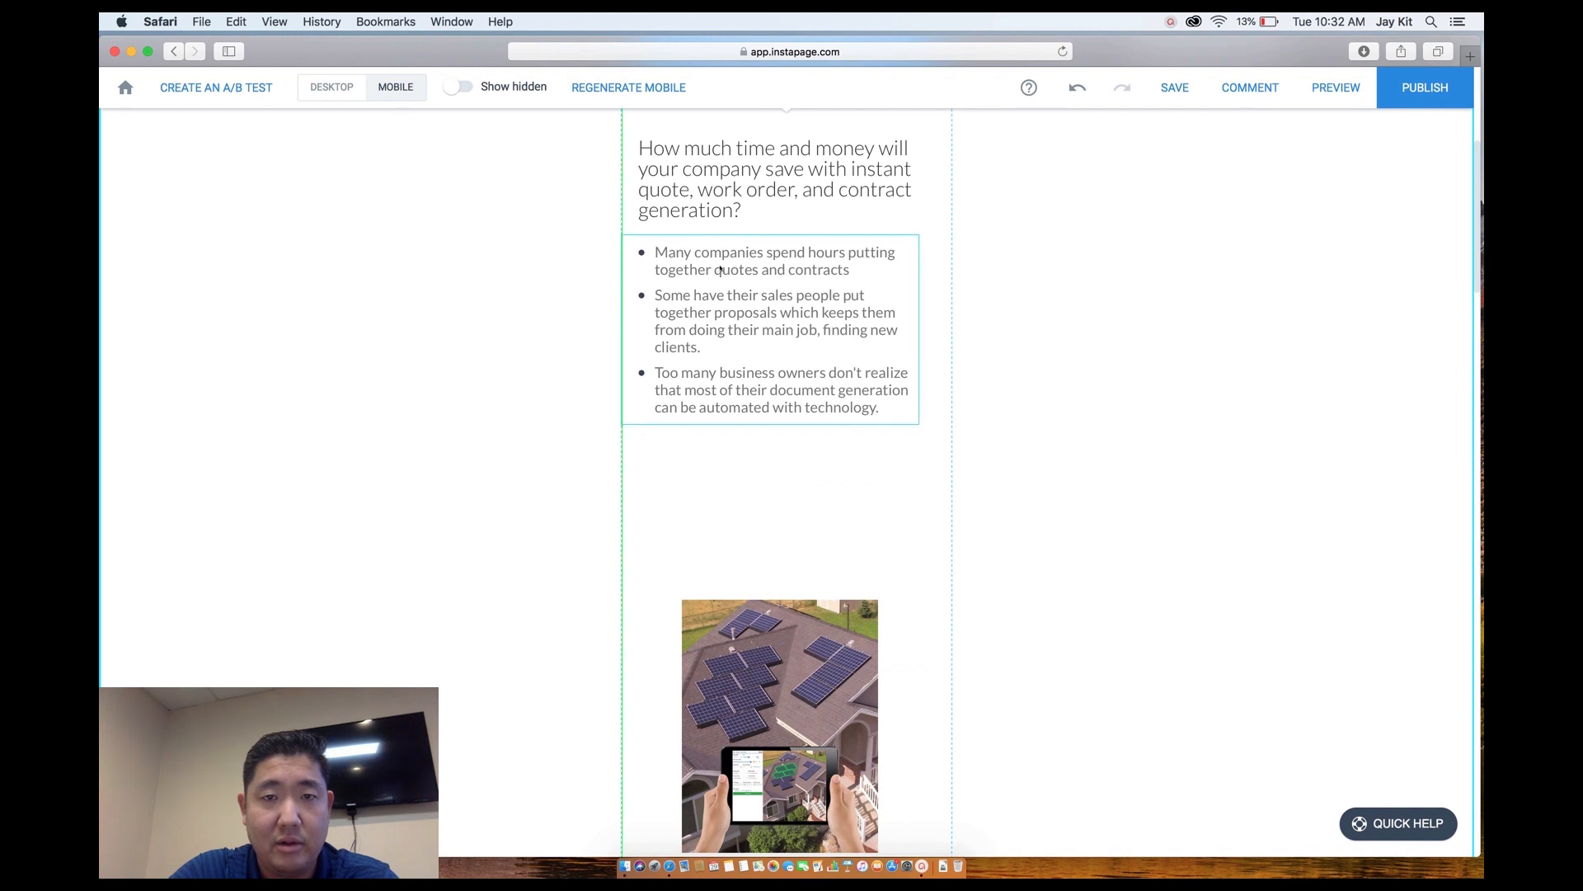
pyautogui.scroll(2, 720, 271)
pyautogui.moveTo(720, 270); pyautogui.dragTo(725, 243)
pyautogui.moveTo(761, 708); pyautogui.dragTo(762, 555)
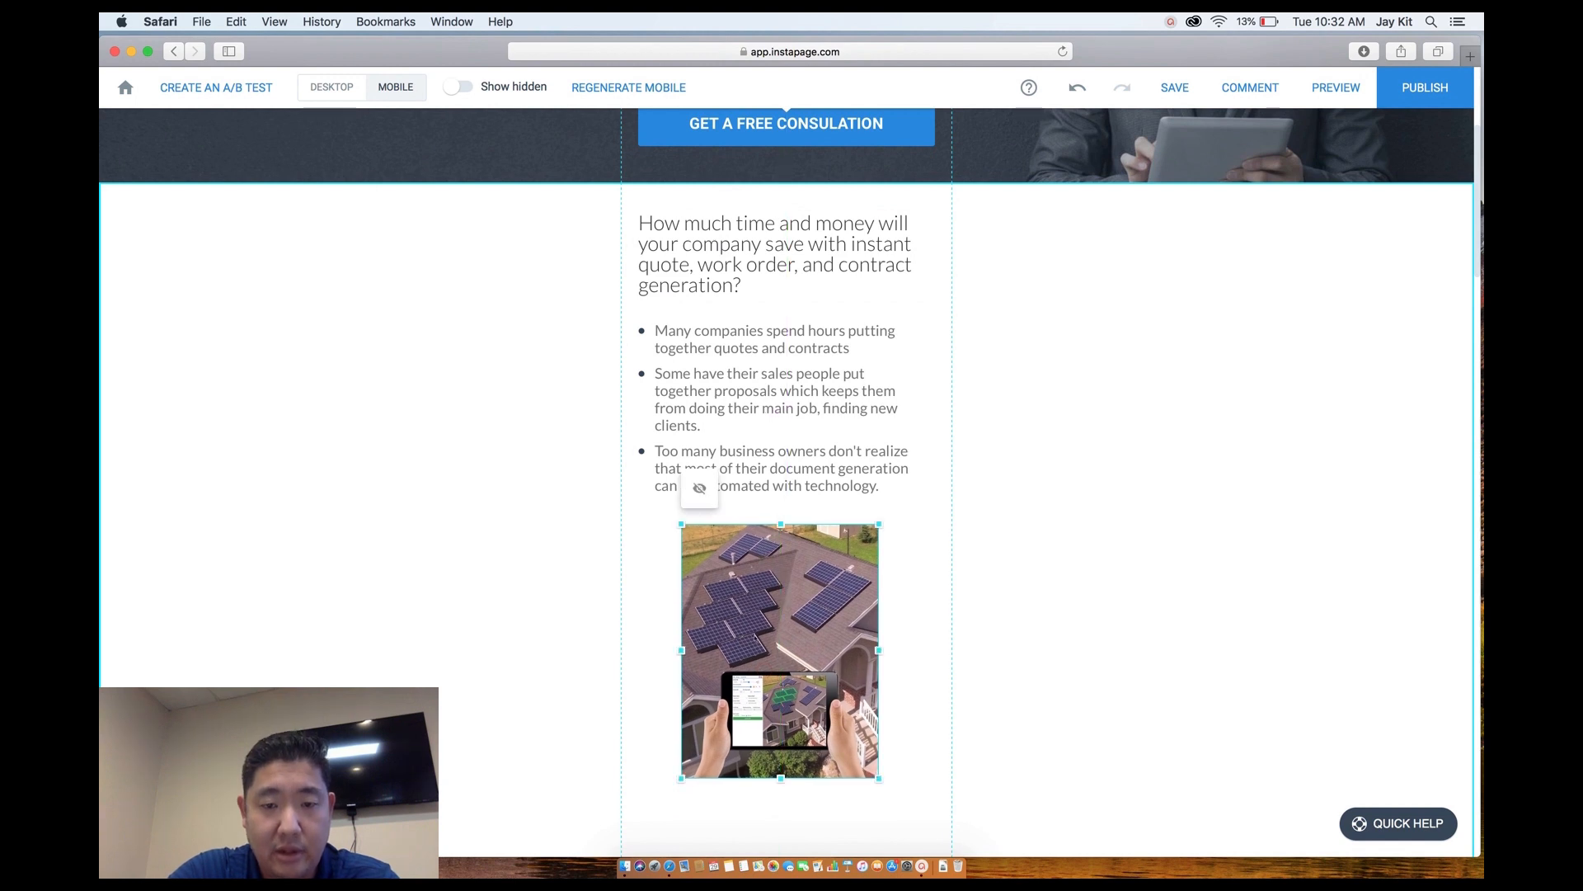
pyautogui.moveTo(781, 778)
pyautogui.mouseDown()
pyautogui.moveTo(779, 726)
pyautogui.moveTo(778, 775)
pyautogui.mouseUp()
# Shorten the mobile white section so Incredible Results rises, then return to desktop view.
pyautogui.scroll(-5, 868, 767)
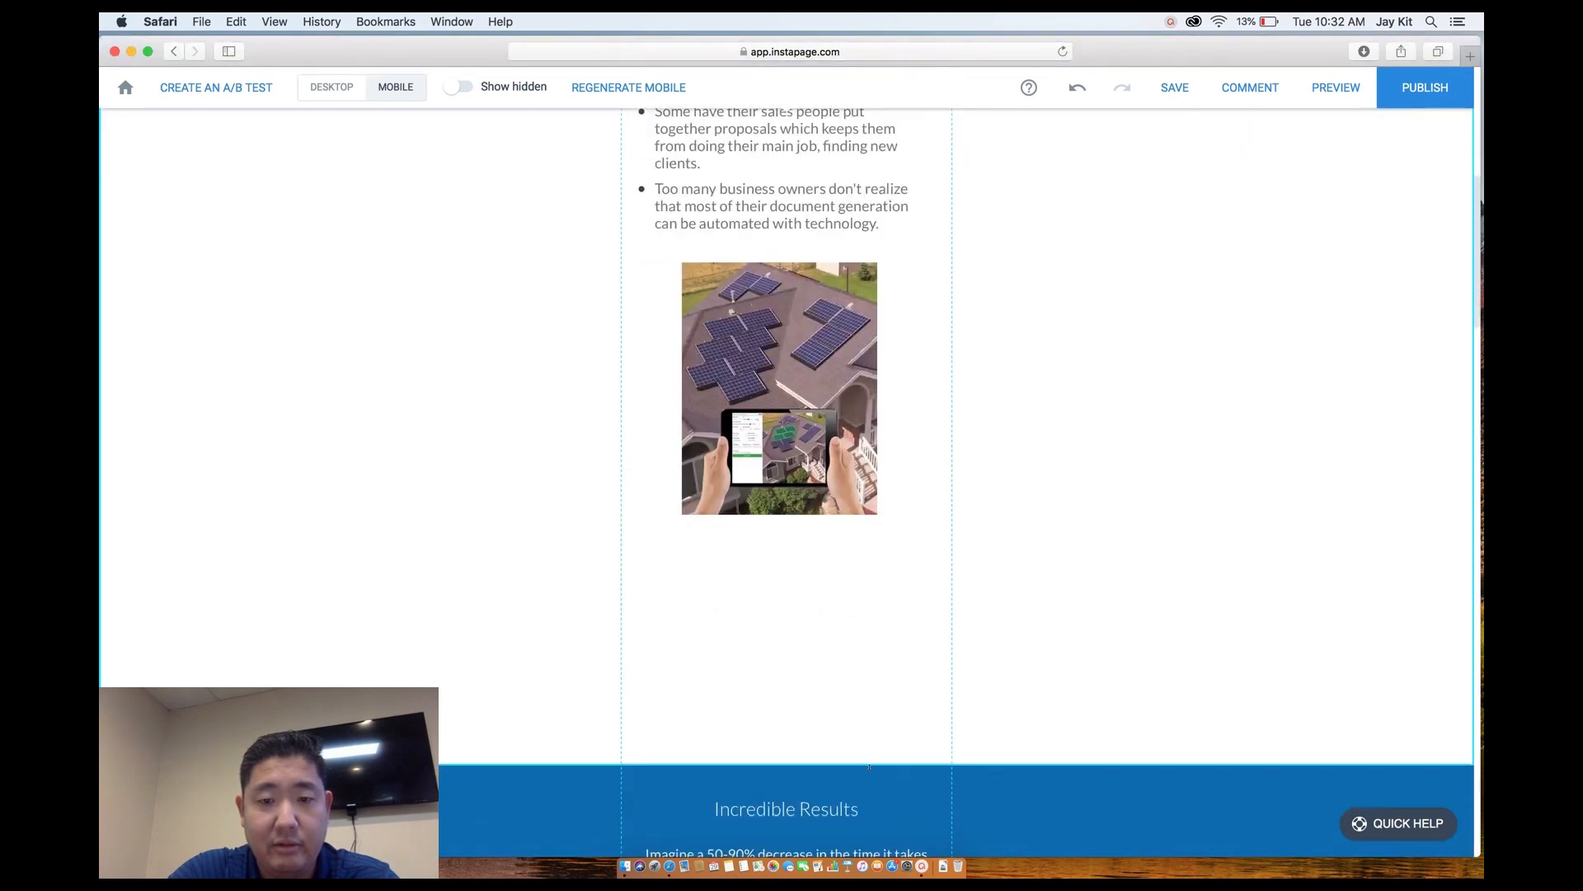
pyautogui.moveTo(869, 751); pyautogui.dragTo(879, 554)
pyautogui.click(824, 600)
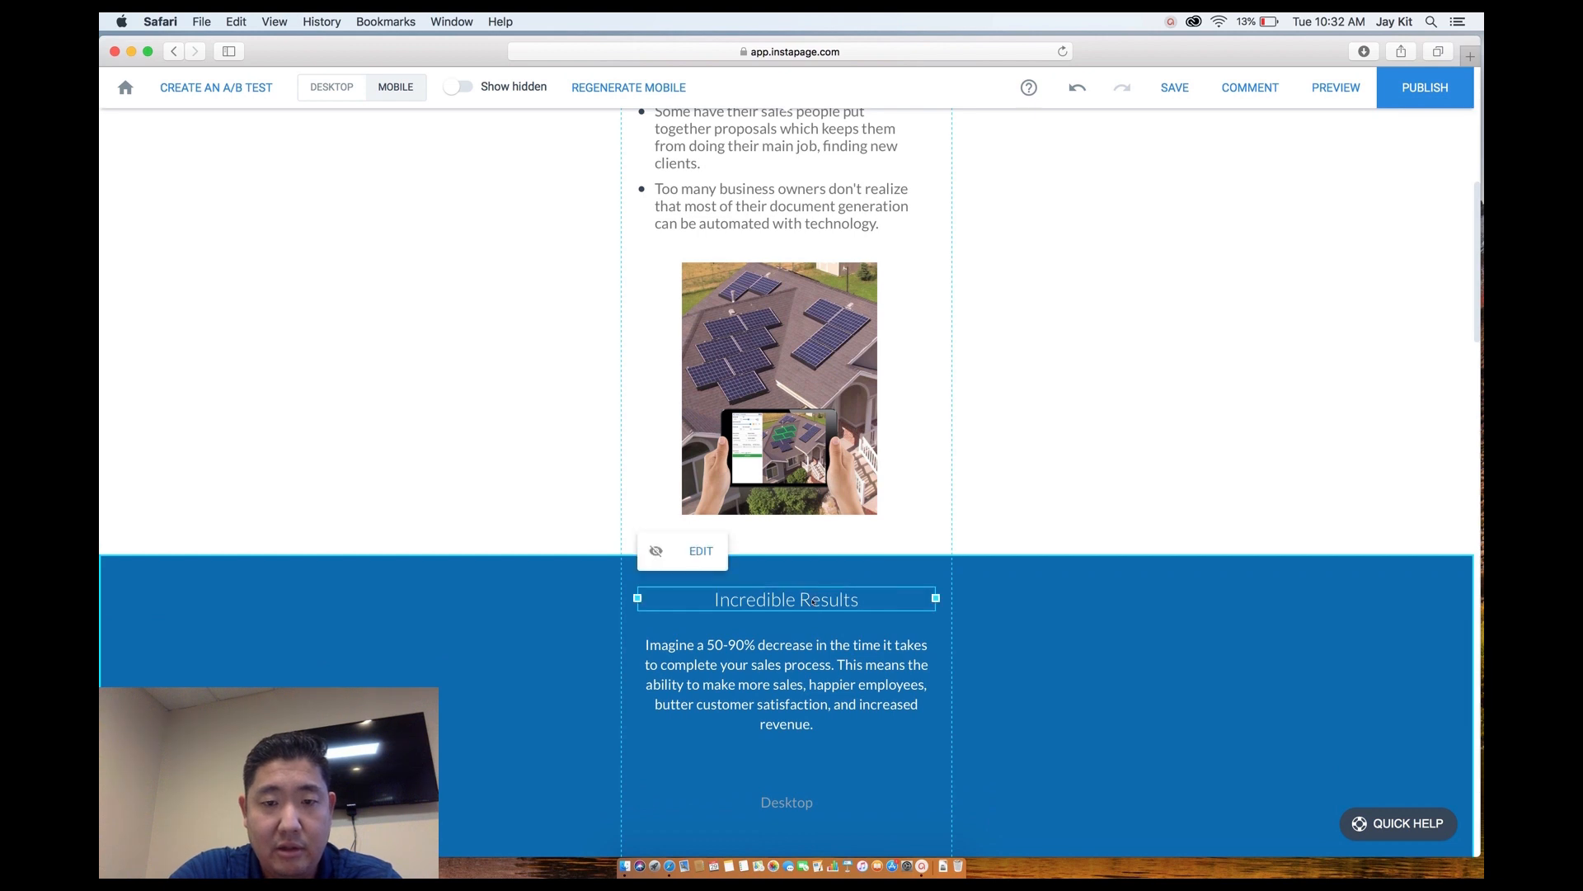
pyautogui.scroll(-6, 833, 700)
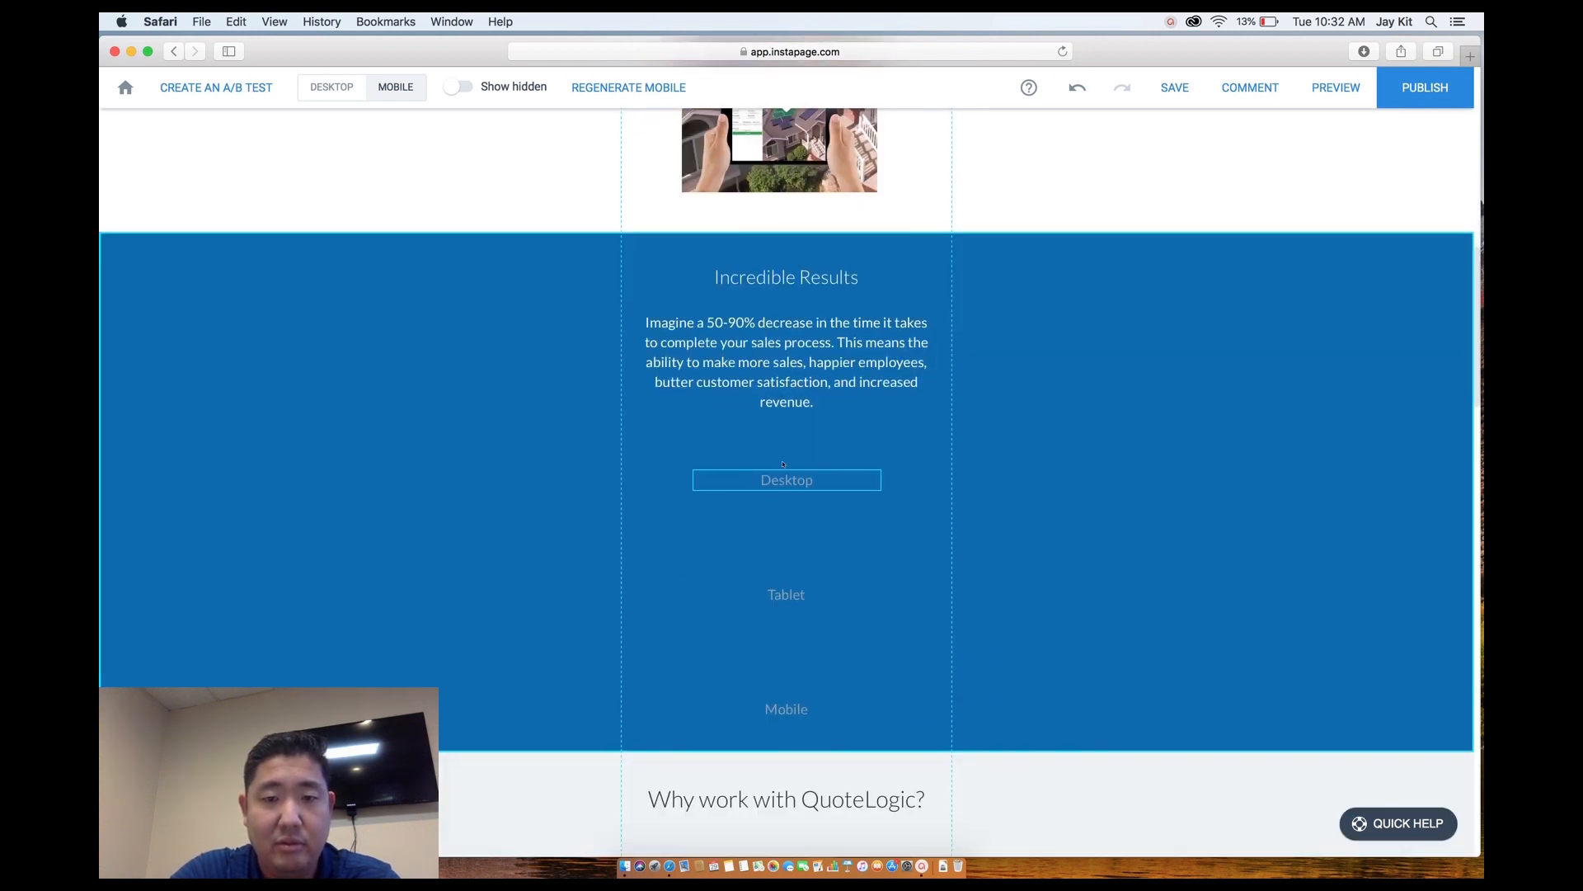
pyautogui.scroll(-5, 786, 588)
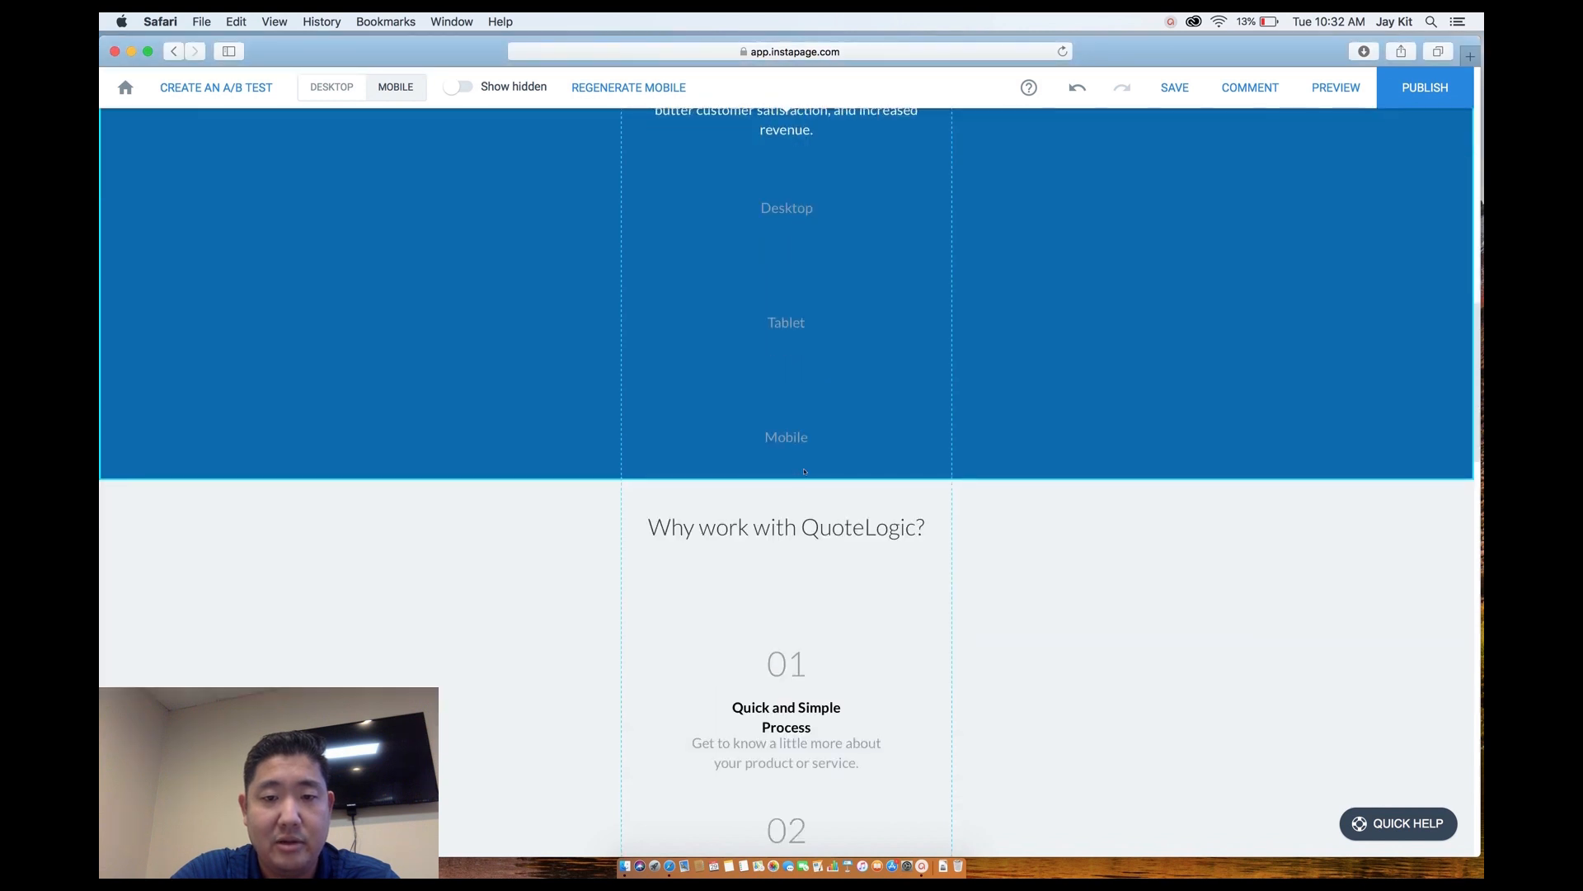
pyautogui.scroll(-2, 786, 588)
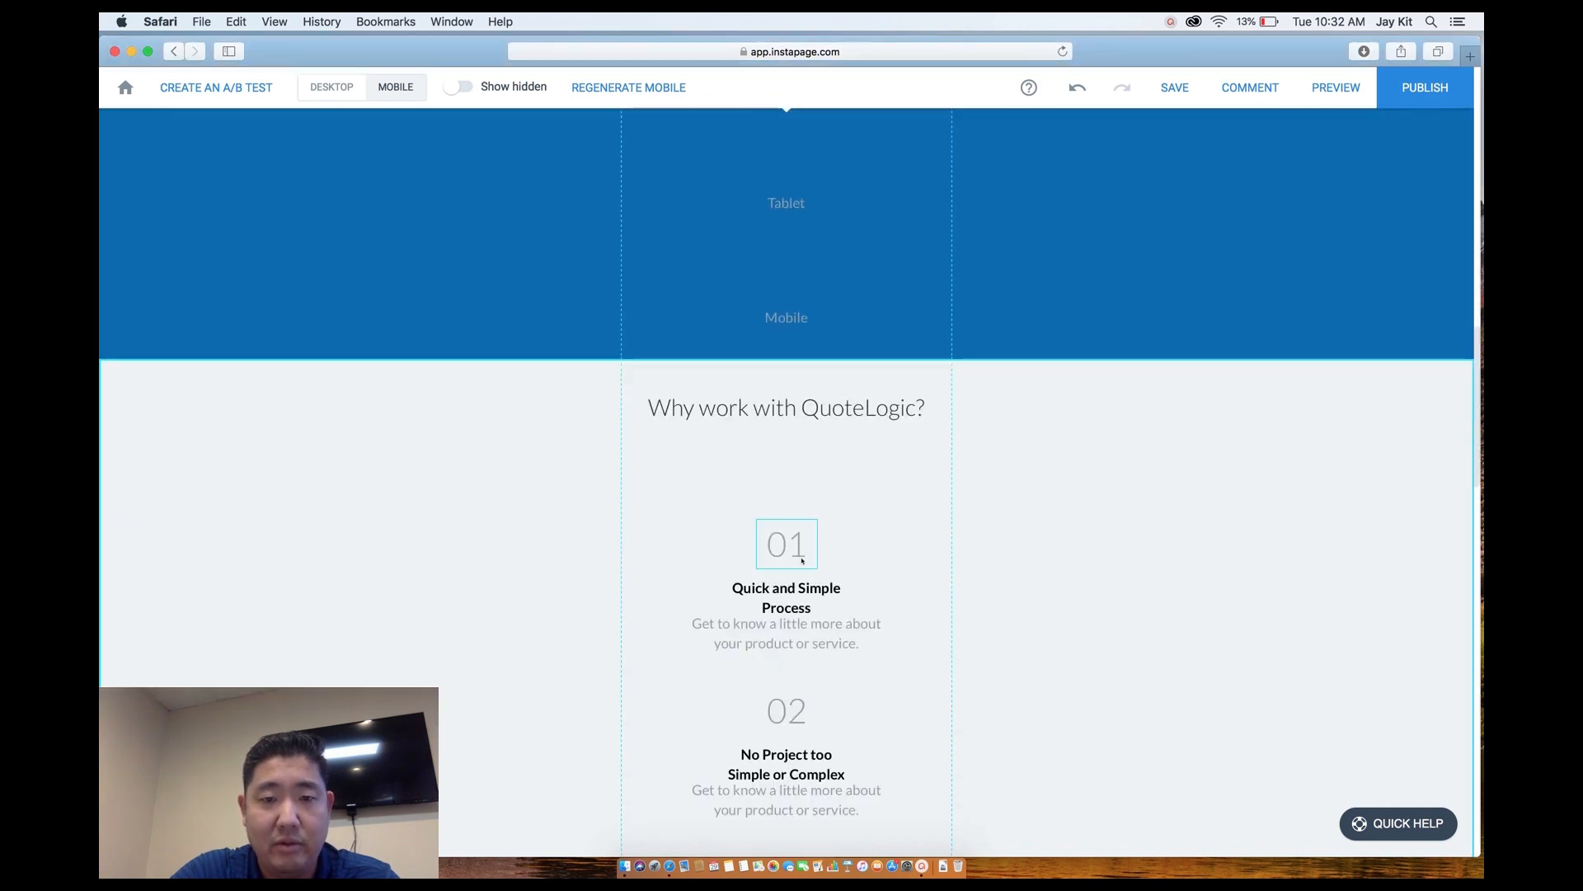
pyautogui.click(786, 551)
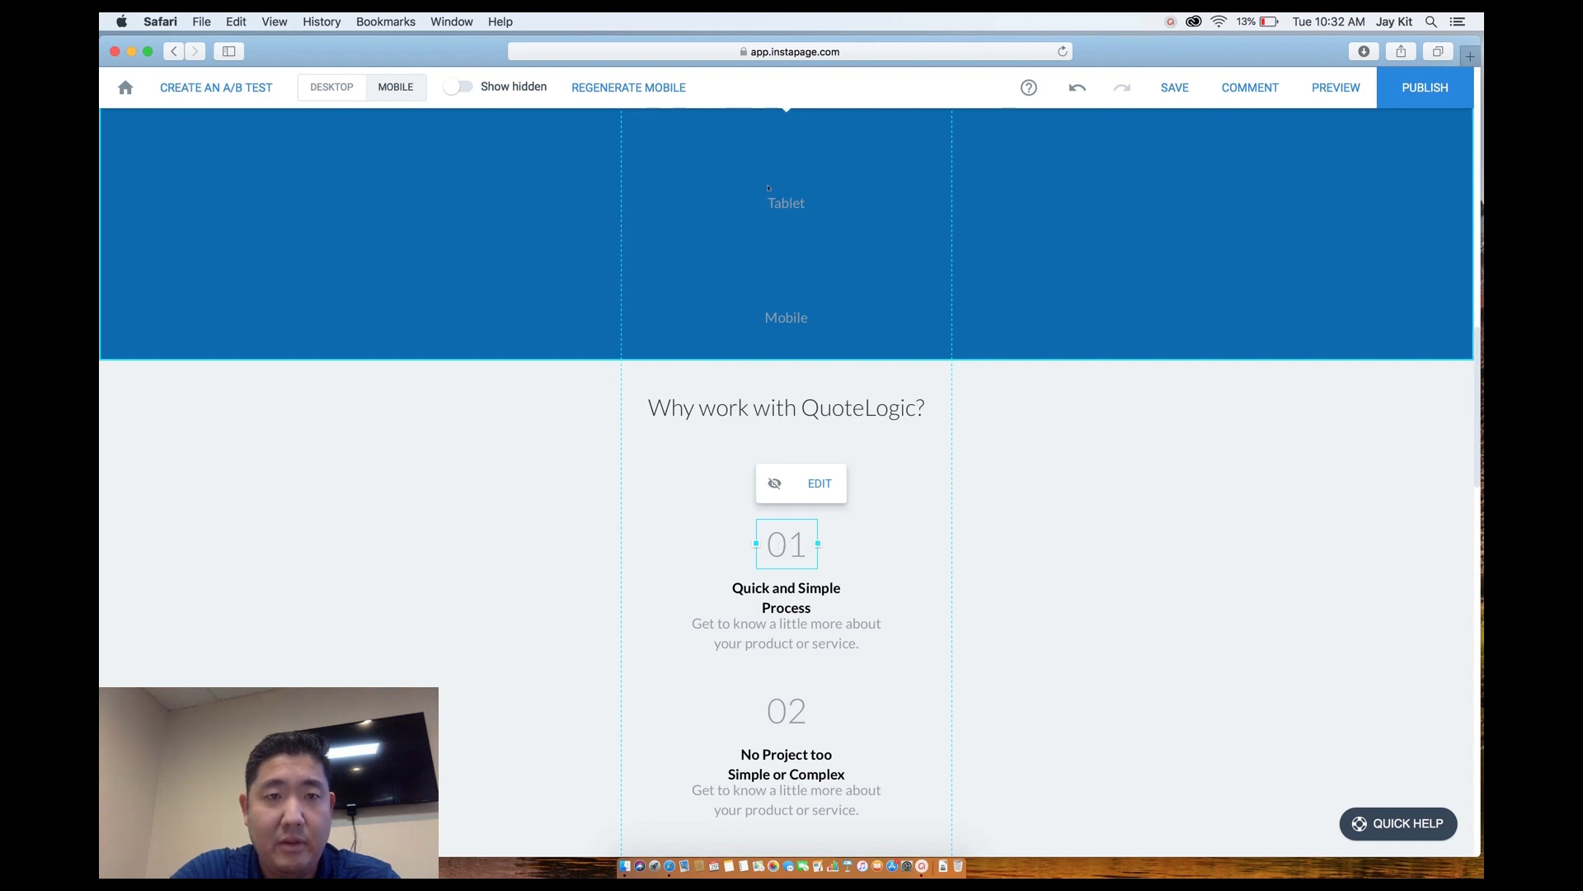
pyautogui.click(332, 88)
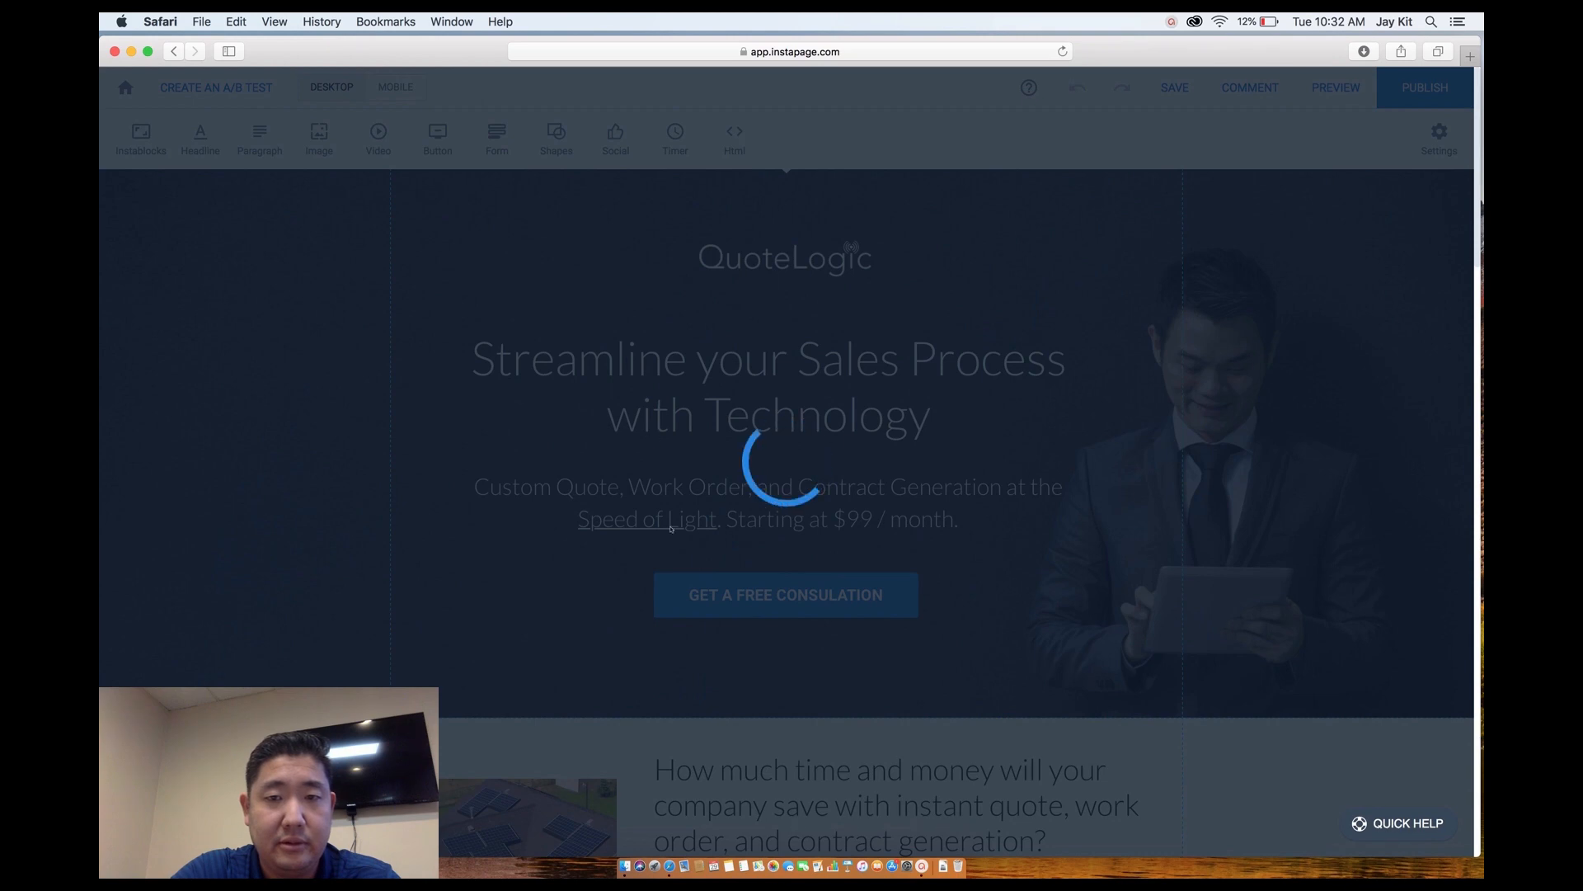
# Delete the 01, 02, 03 and 04 numerals from the step columns.
pyautogui.scroll(-15, 672, 528)
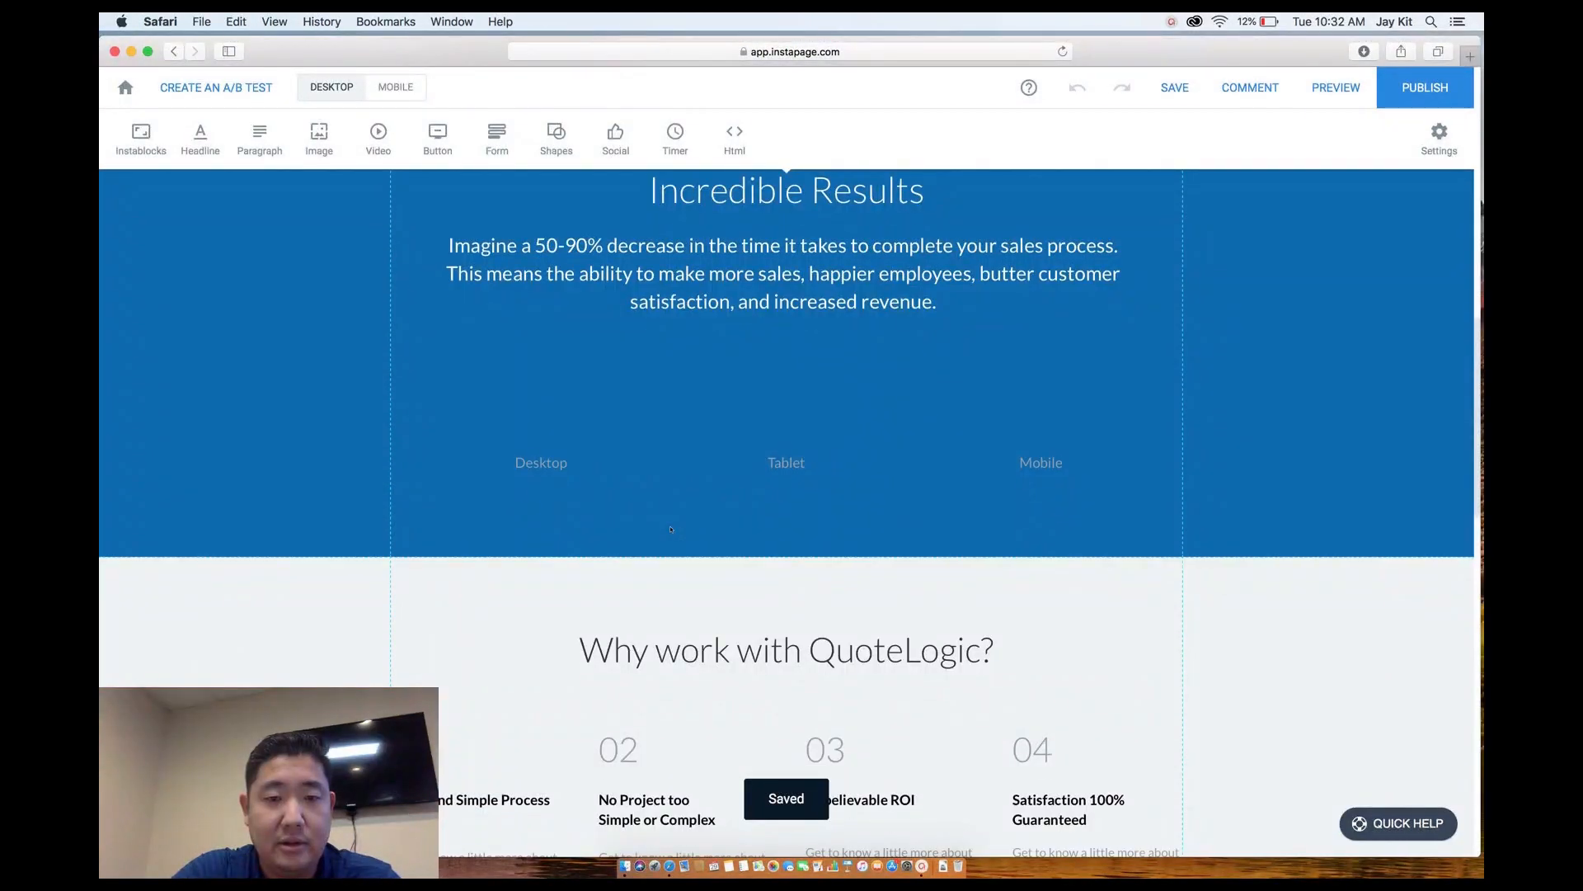
pyautogui.scroll(-5, 671, 528)
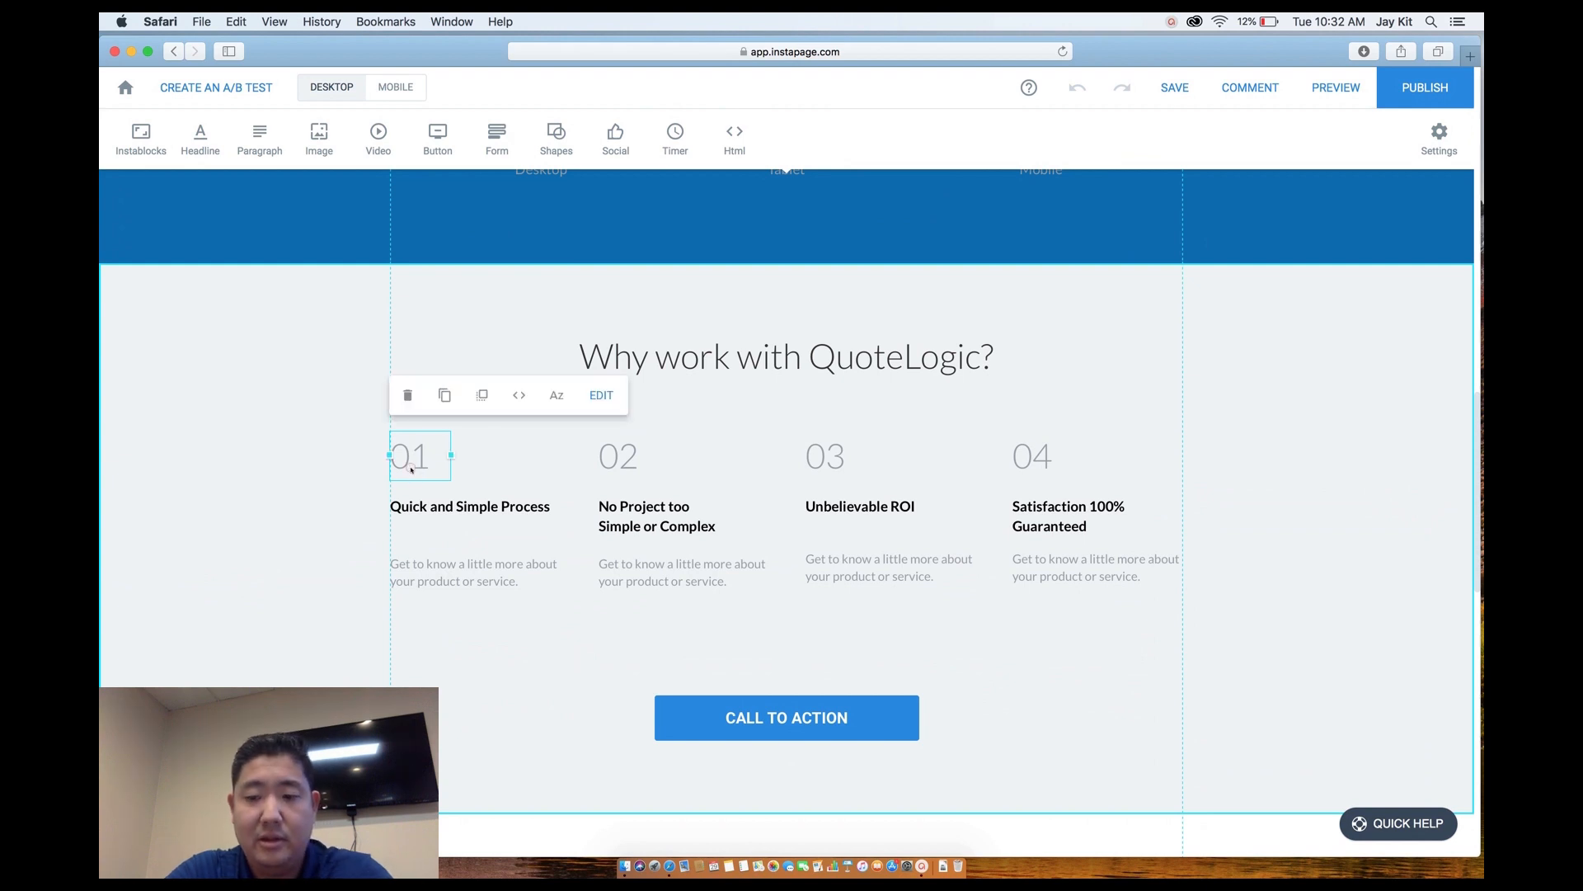
pyautogui.press('BackSpace')
pyautogui.click(615, 460)
pyautogui.press('BackSpace')
pyautogui.click(824, 457)
pyautogui.press('BackSpace')
pyautogui.click(1037, 460)
pyautogui.press('BackSpace')
# Raise the four step columns, delete the CALL TO ACTION button, and shorten the section.
pyautogui.moveTo(455, 456); pyautogui.dragTo(1089, 611)
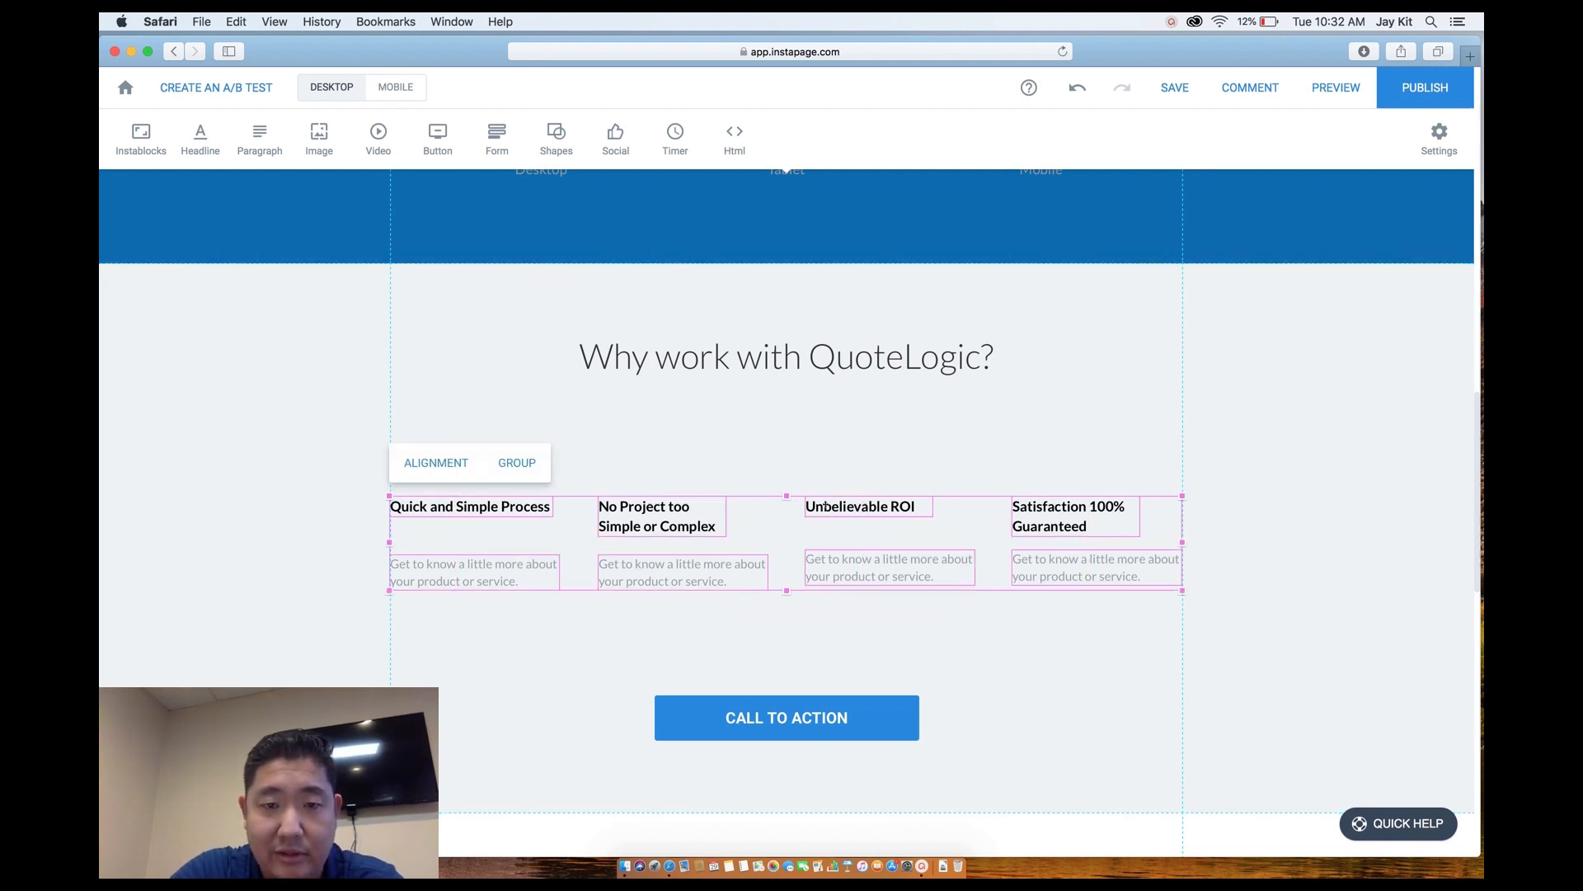
pyautogui.moveTo(709, 514); pyautogui.dragTo(709, 453)
pyautogui.click(755, 640)
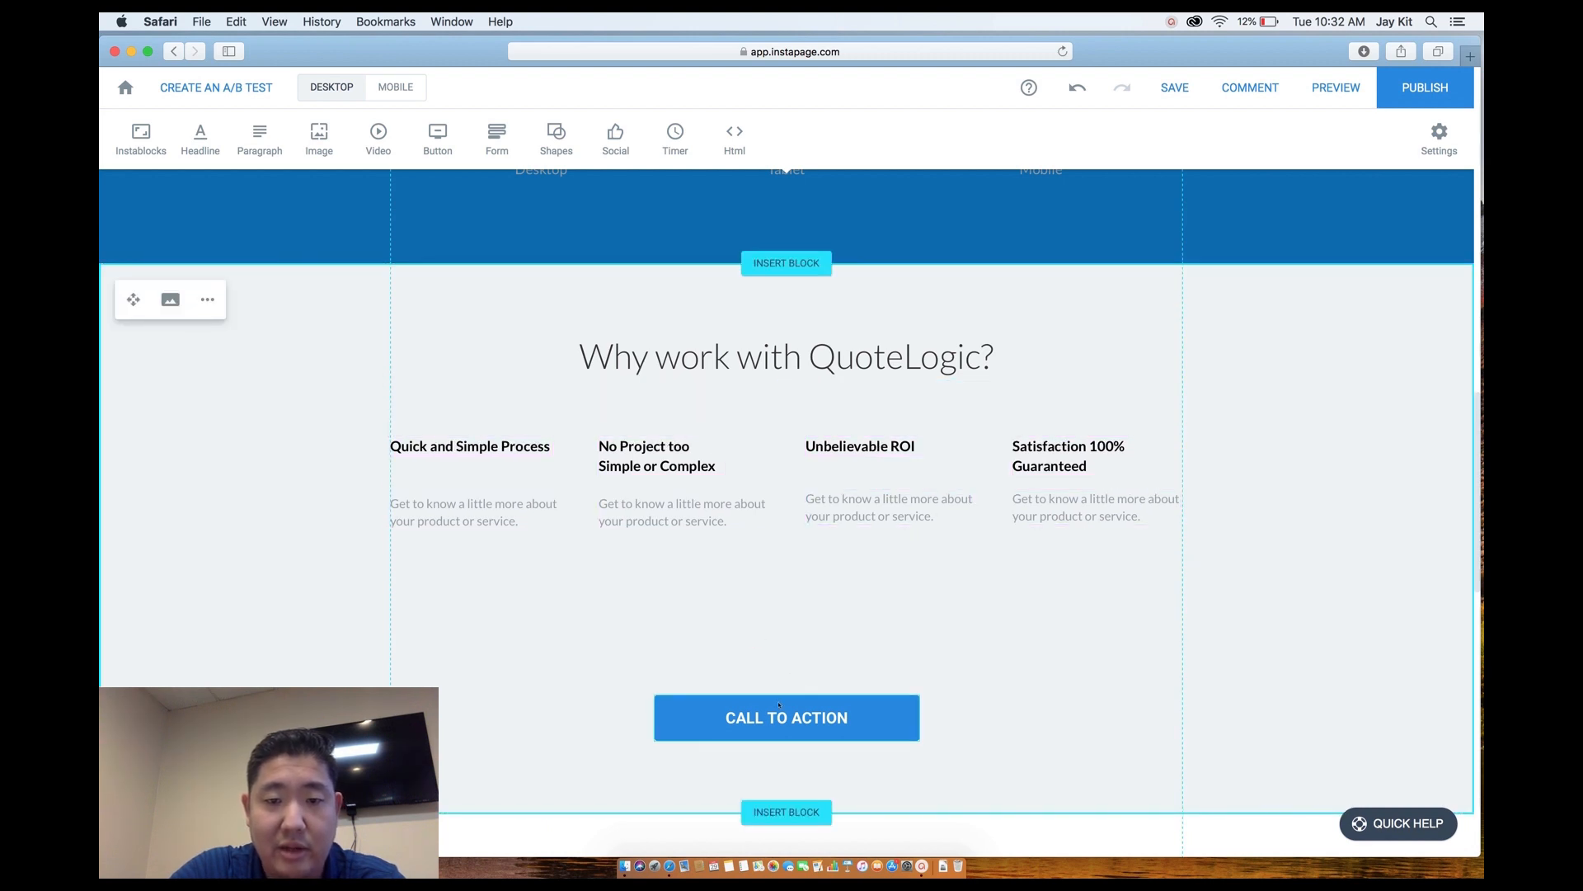
pyautogui.click(779, 714)
pyautogui.press('Delete')
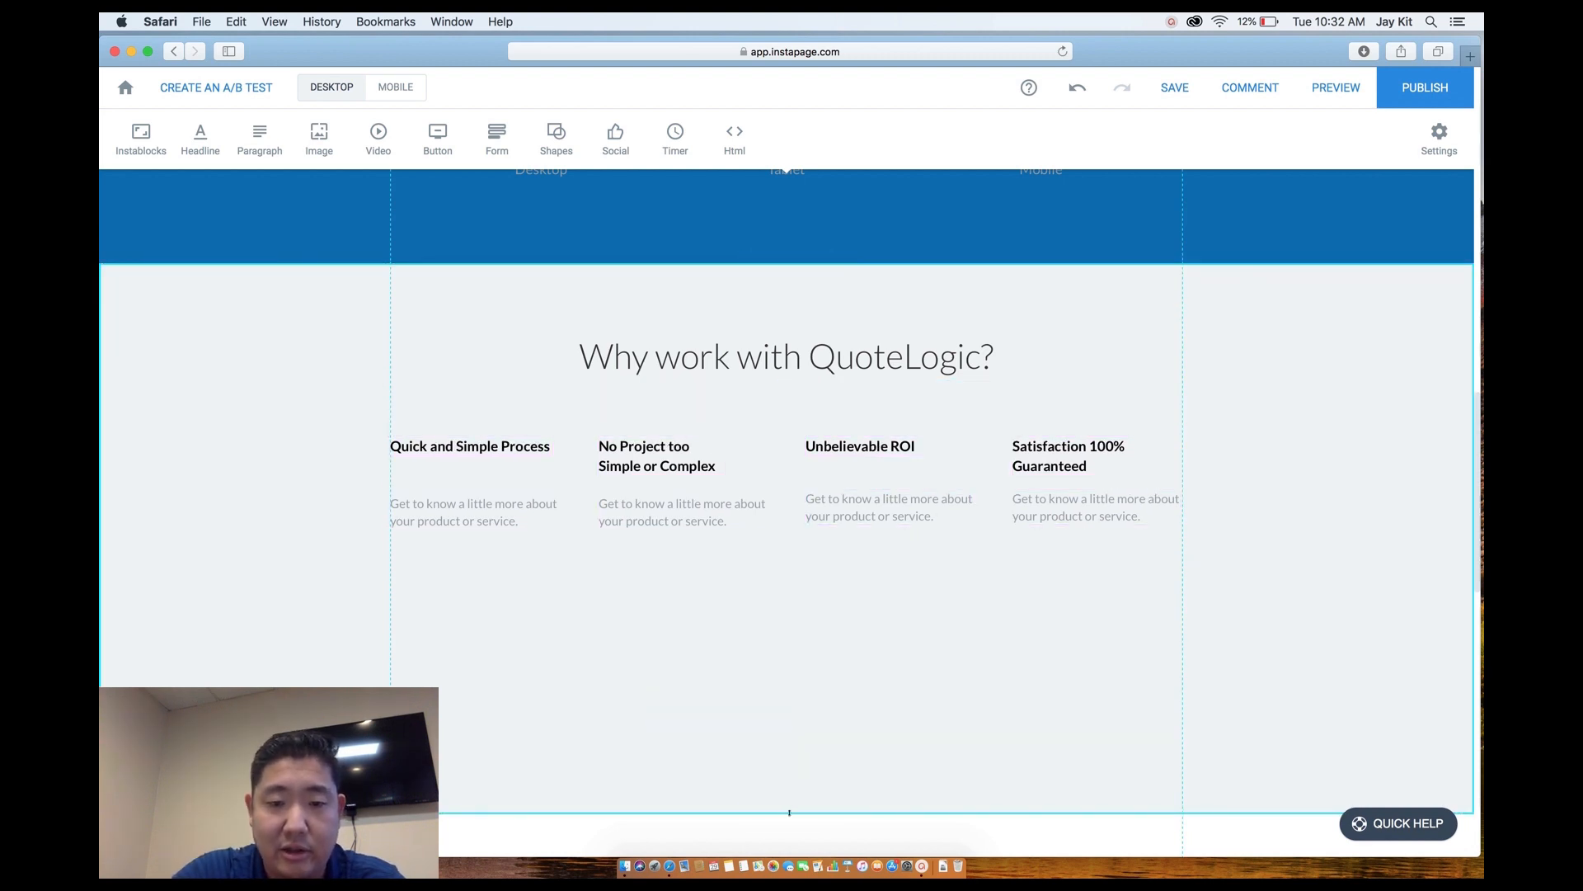
pyautogui.moveTo(788, 798); pyautogui.dragTo(814, 623)
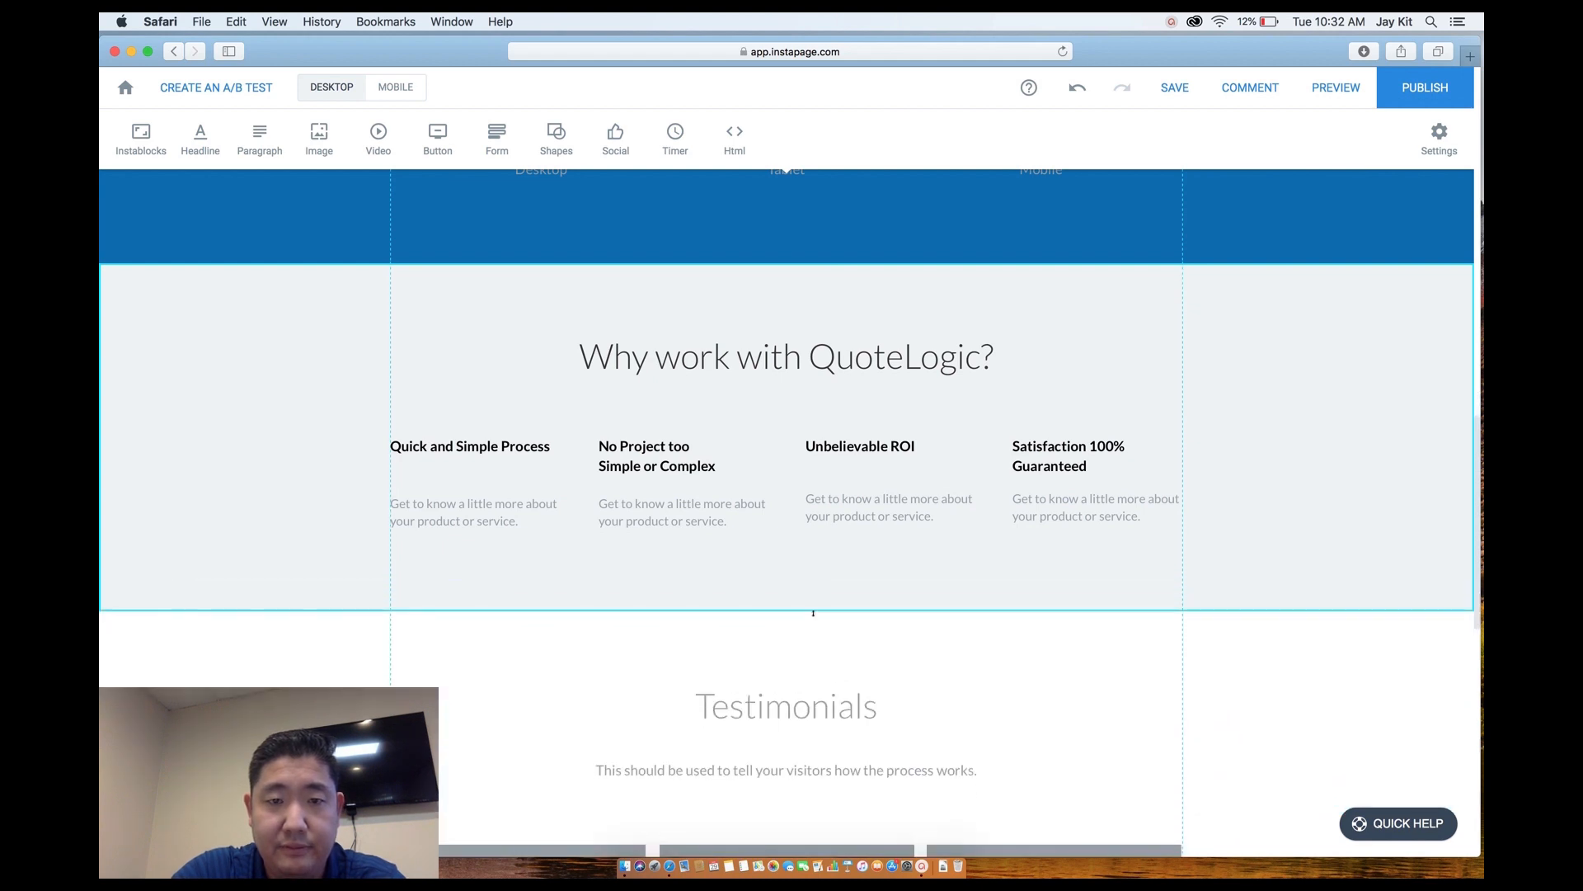
# Change the first step description to 'Test us. We have smart people'.
pyautogui.doubleClick(479, 512)
pyautogui.moveTo(522, 521); pyautogui.dragTo(376, 498)
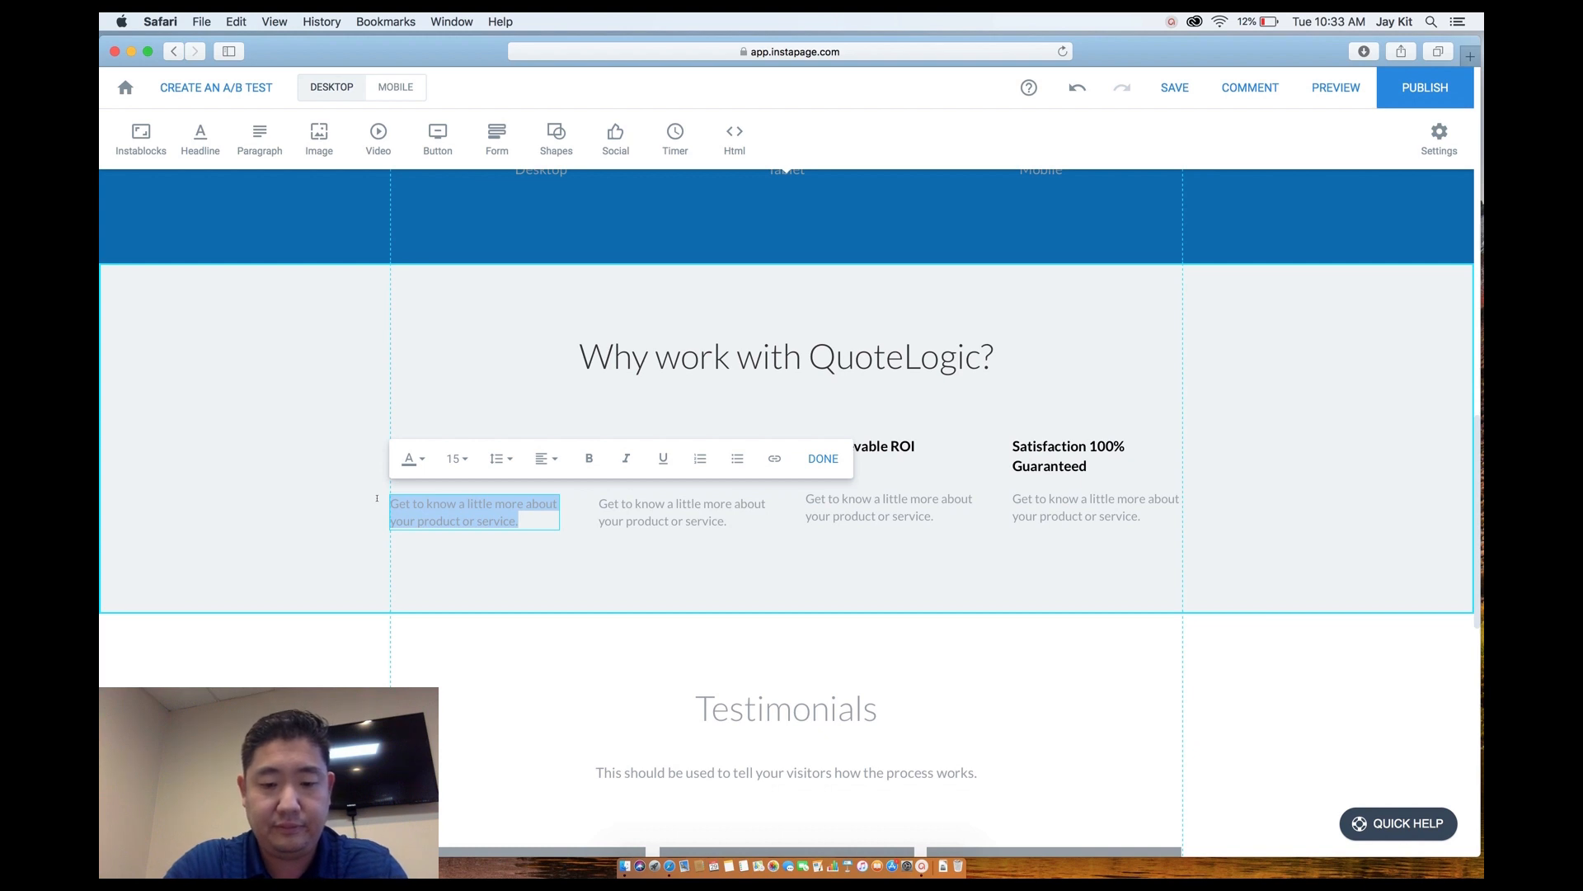
pyautogui.press('BackSpace')
pyautogui.write('Test us')
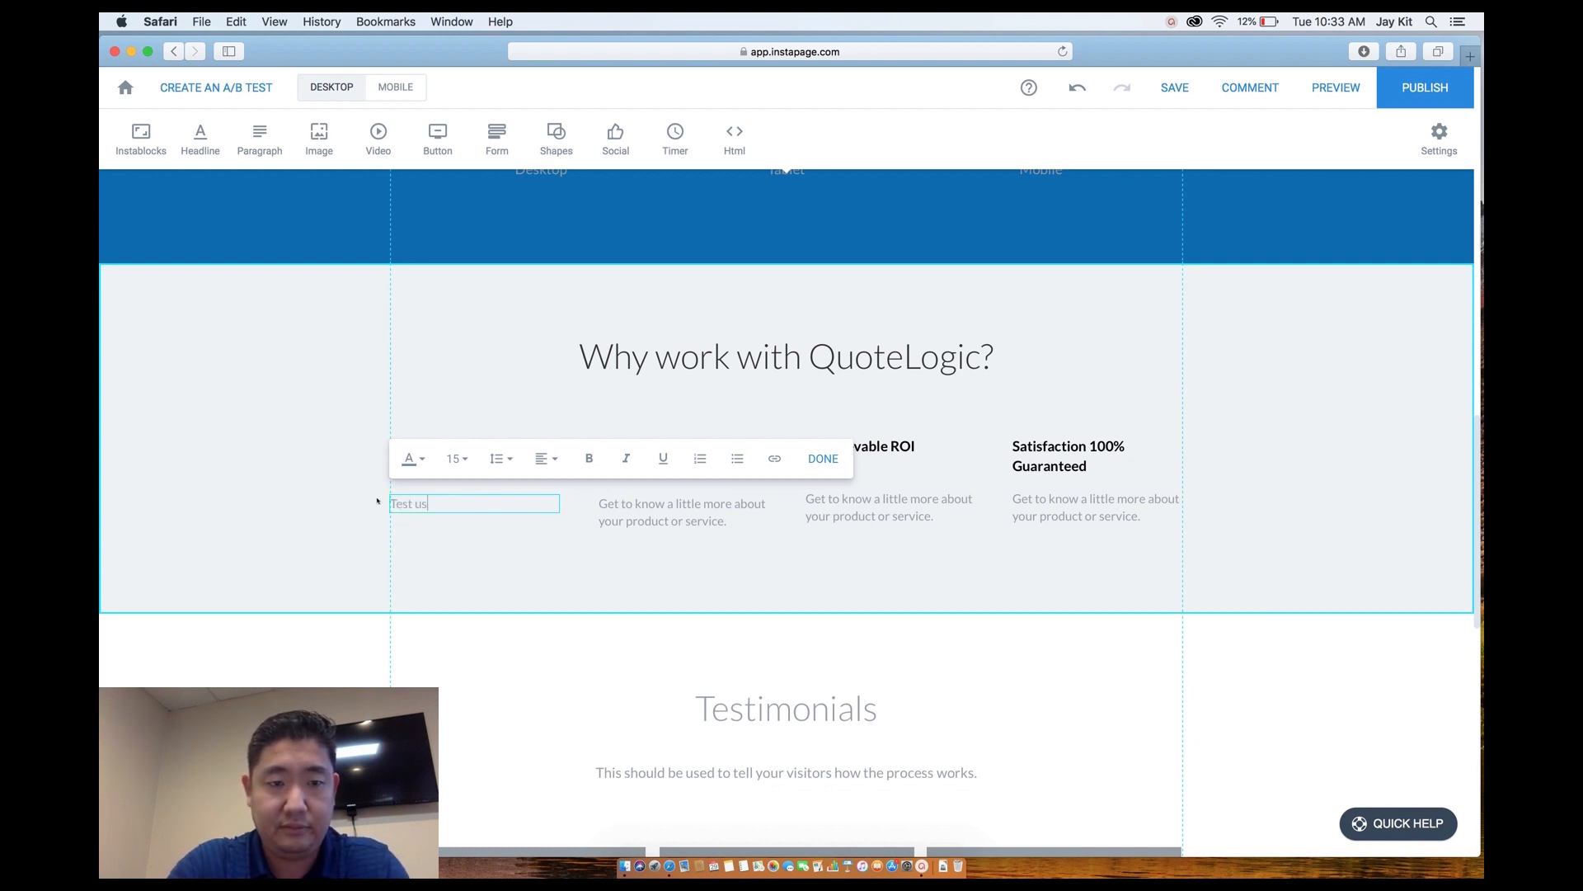
pyautogui.write('. We have s')
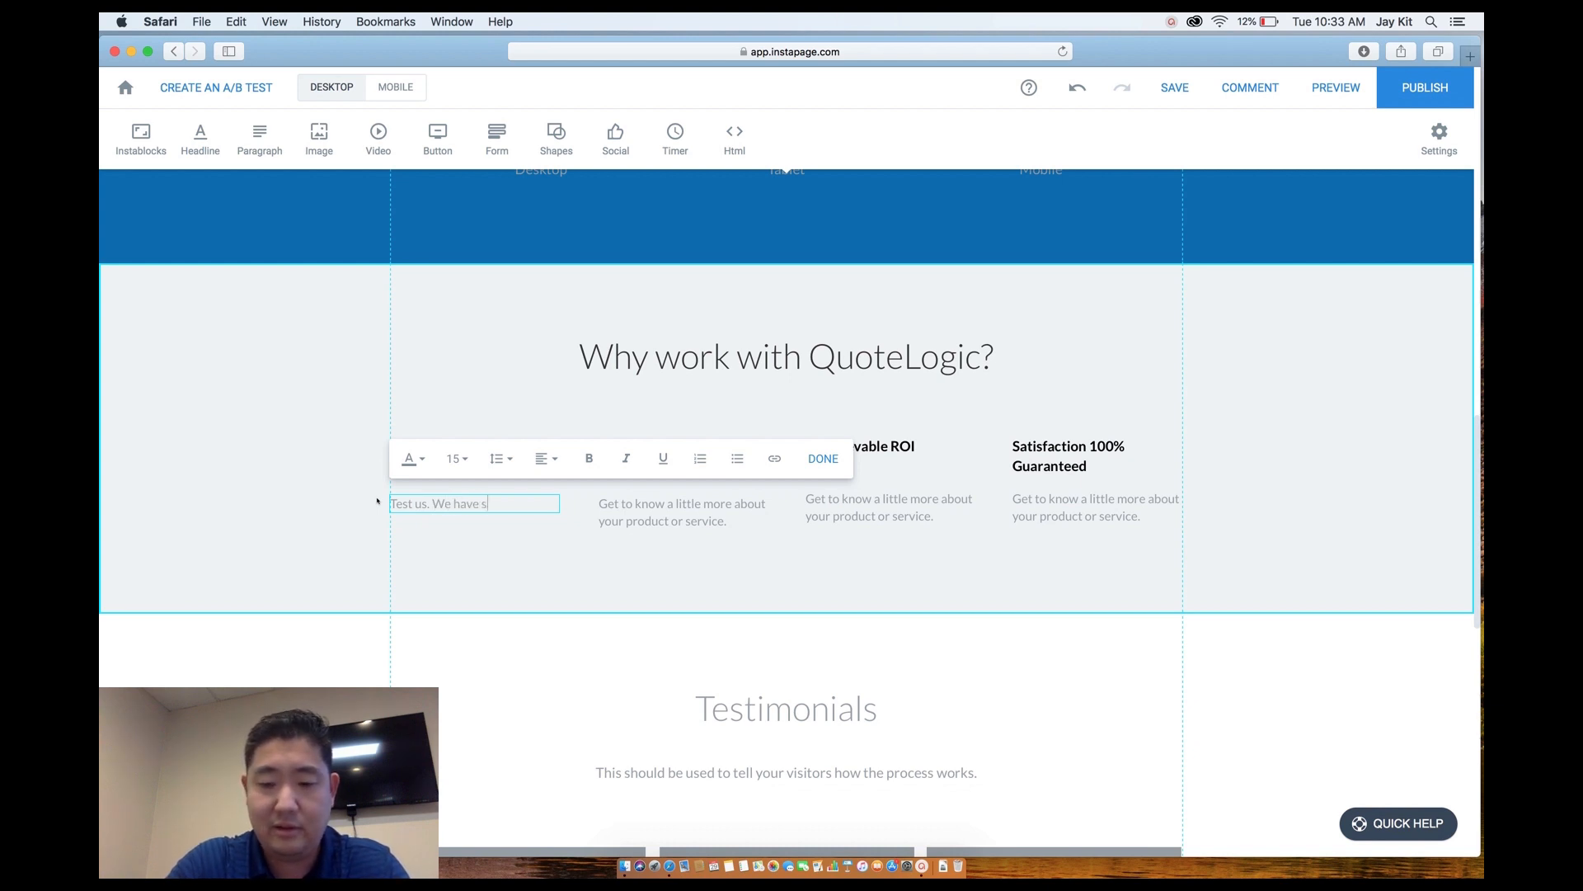
pyautogui.write('mart people')
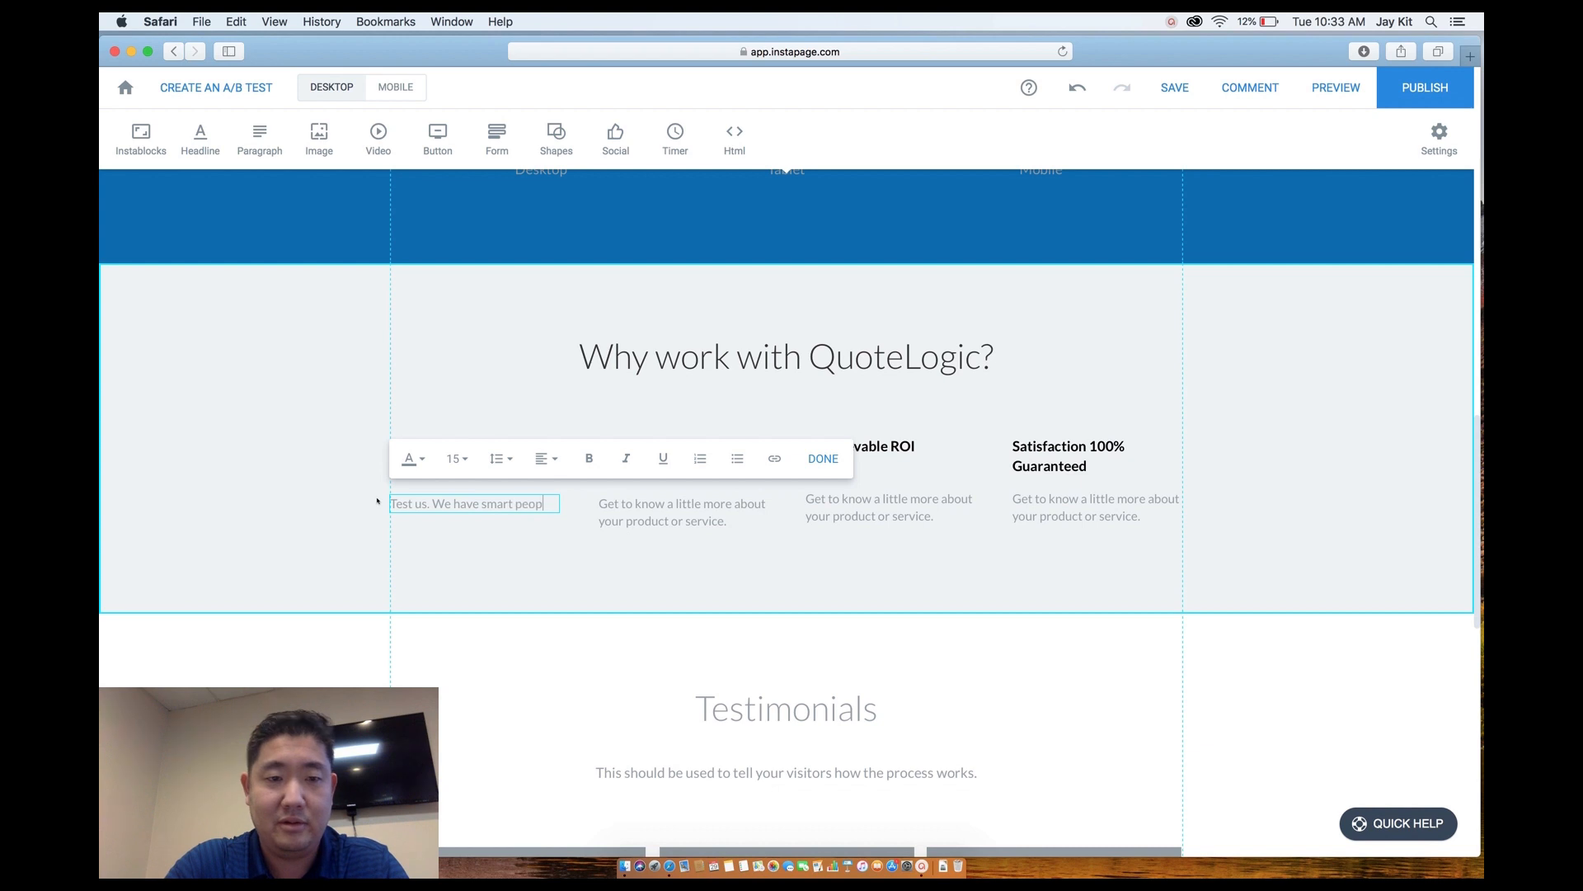
pyautogui.click(433, 525)
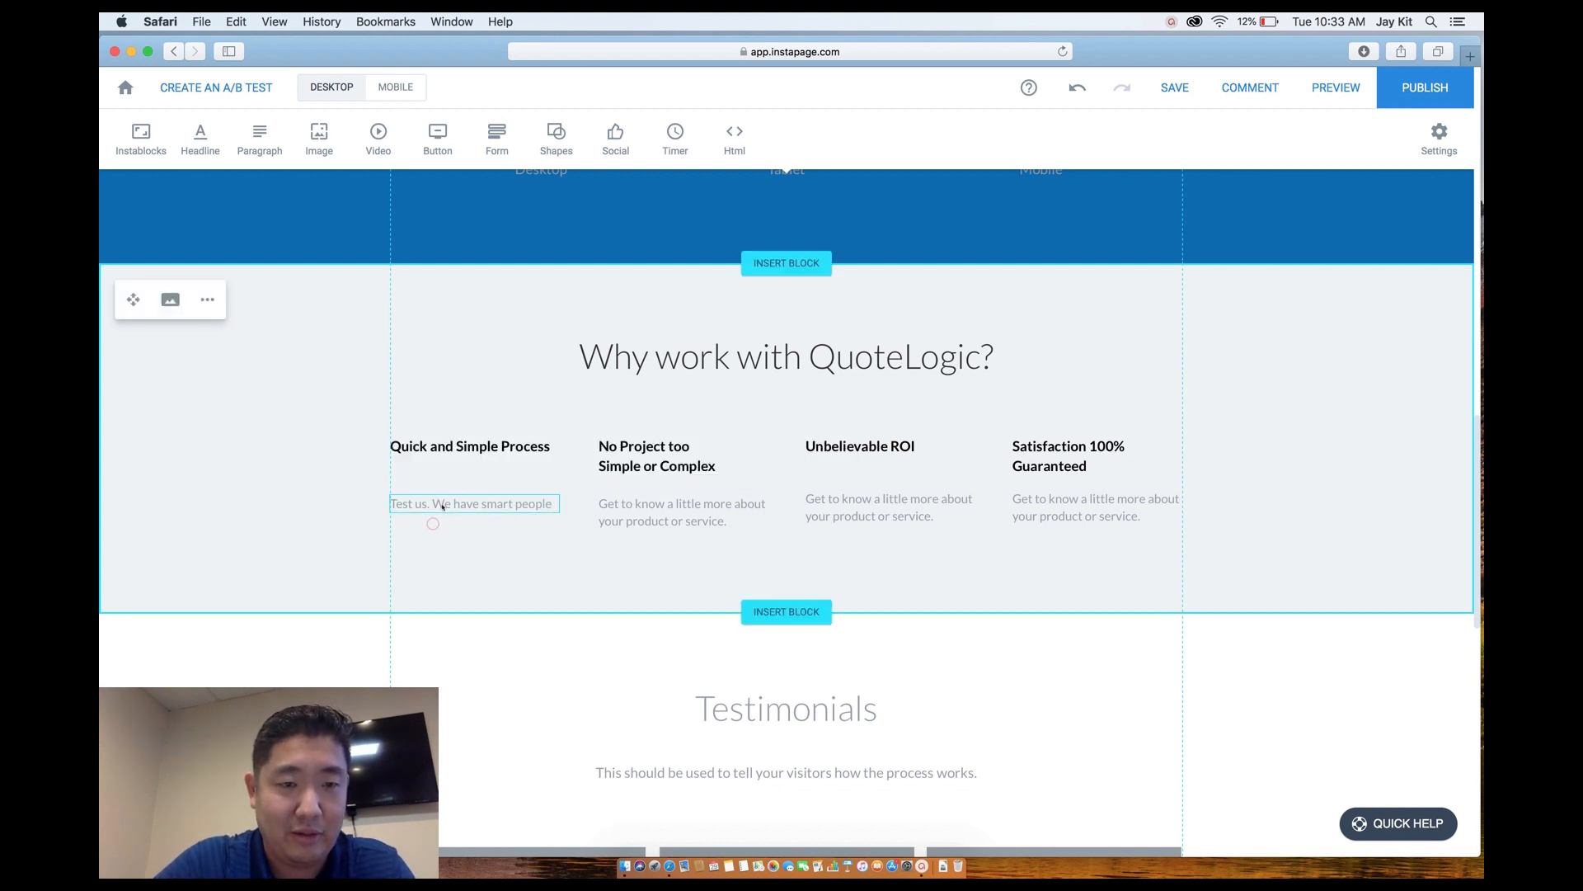
pyautogui.moveTo(441, 503); pyautogui.dragTo(448, 507)
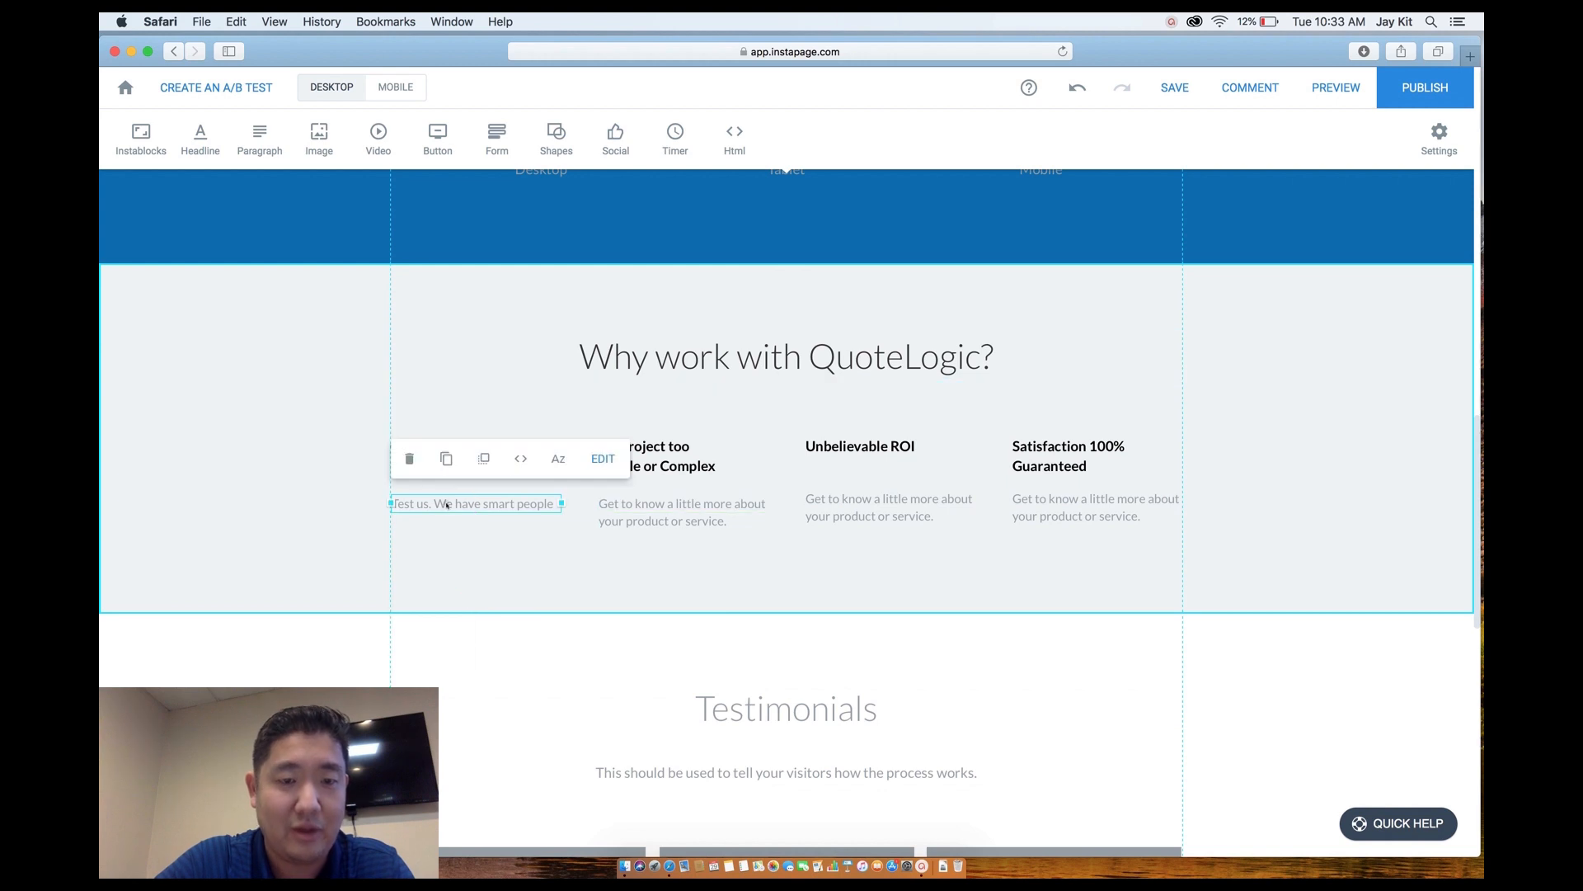
# Make the first and second step descriptions dark grey.
pyautogui.click(446, 504)
pyautogui.moveTo(554, 503); pyautogui.dragTo(391, 499)
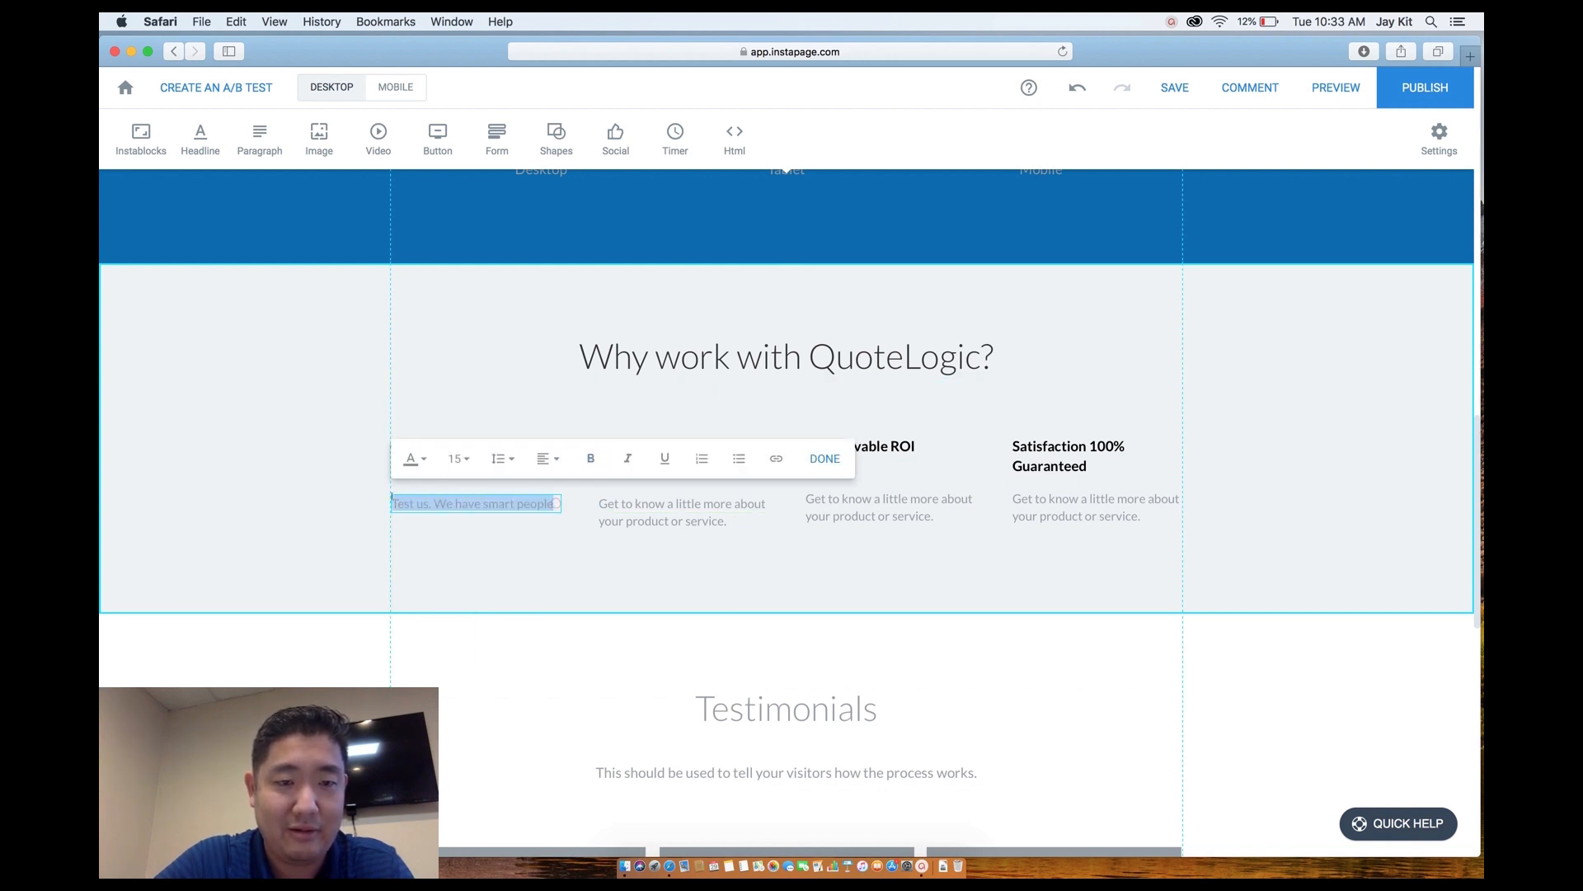
pyautogui.click(424, 459)
pyautogui.moveTo(424, 553); pyautogui.dragTo(389, 565)
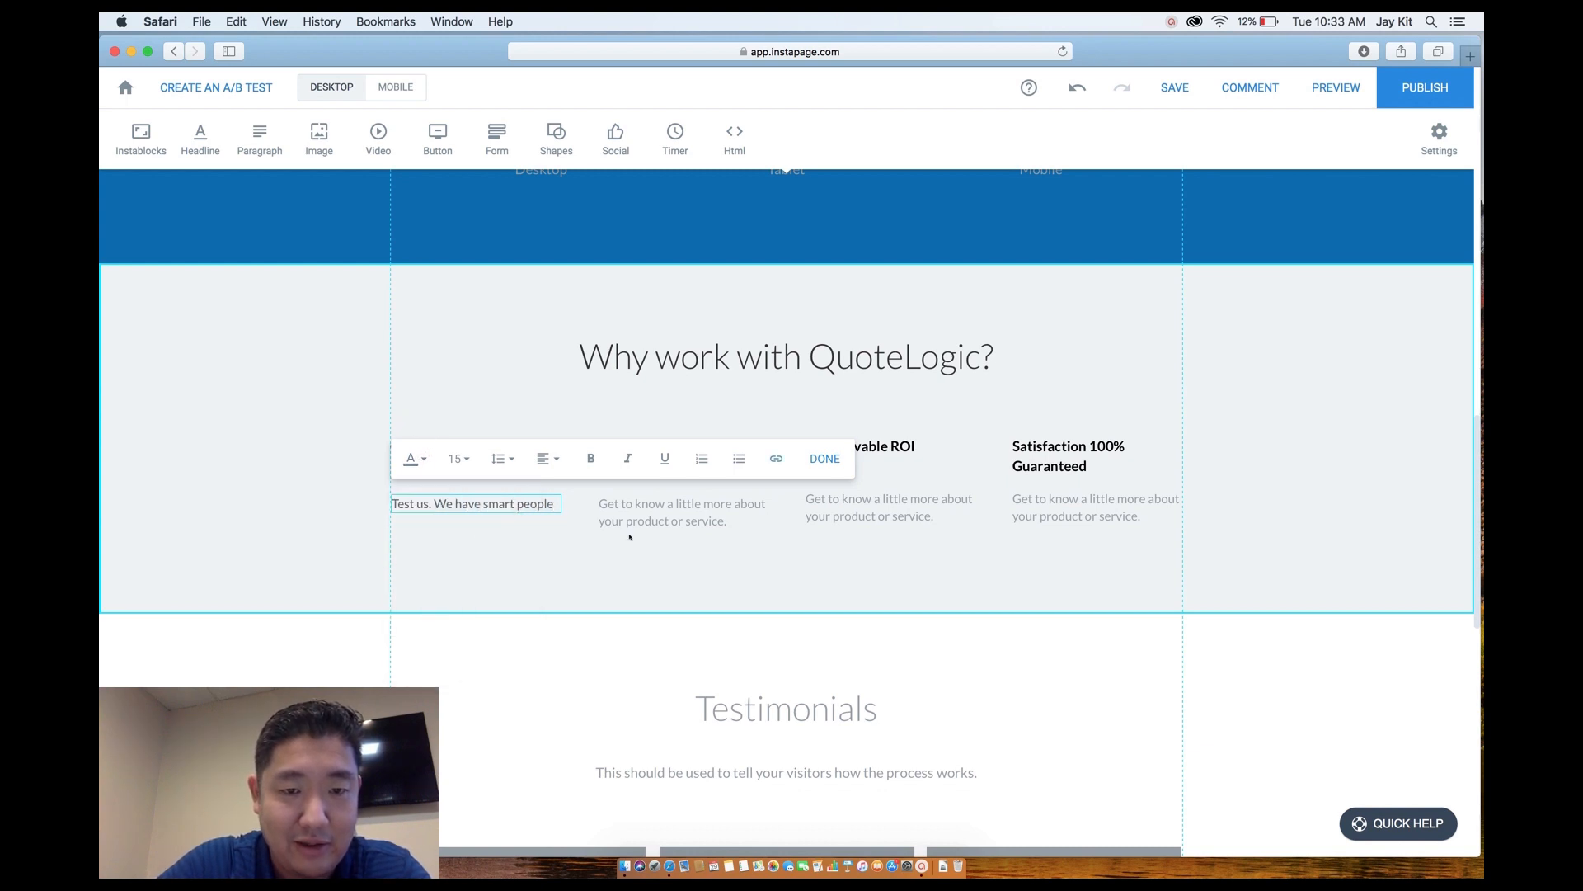
pyautogui.click(608, 506)
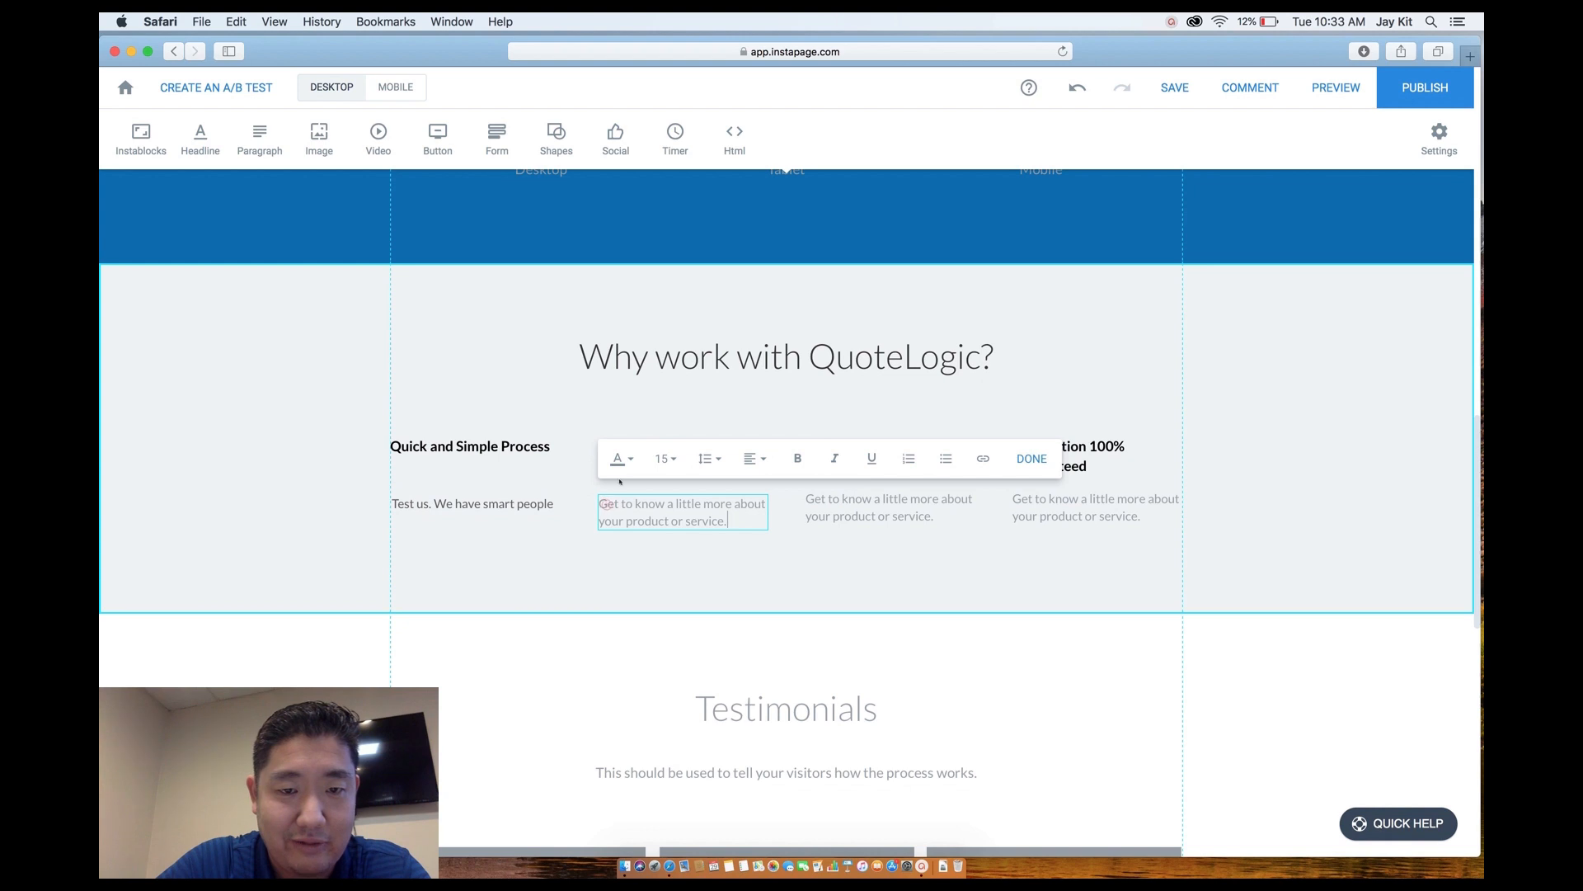
pyautogui.click(630, 459)
pyautogui.click(617, 617)
pyautogui.click(849, 561)
# Set the third and fourth step descriptions to dark grey #5d5d5d.
pyautogui.click(833, 495)
pyautogui.click(833, 497)
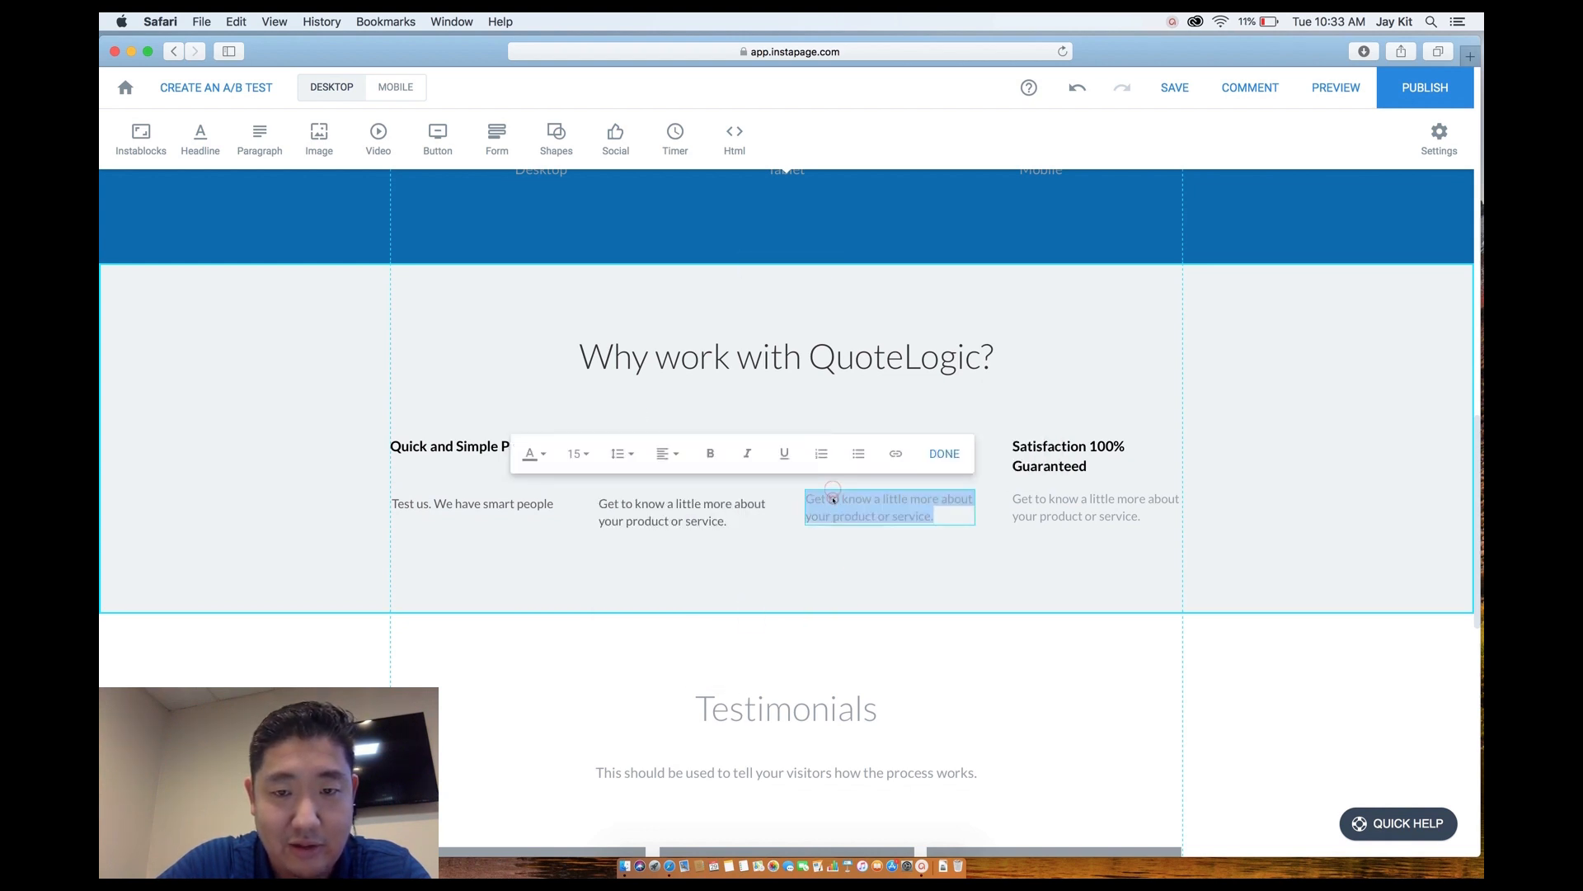
pyautogui.click(536, 453)
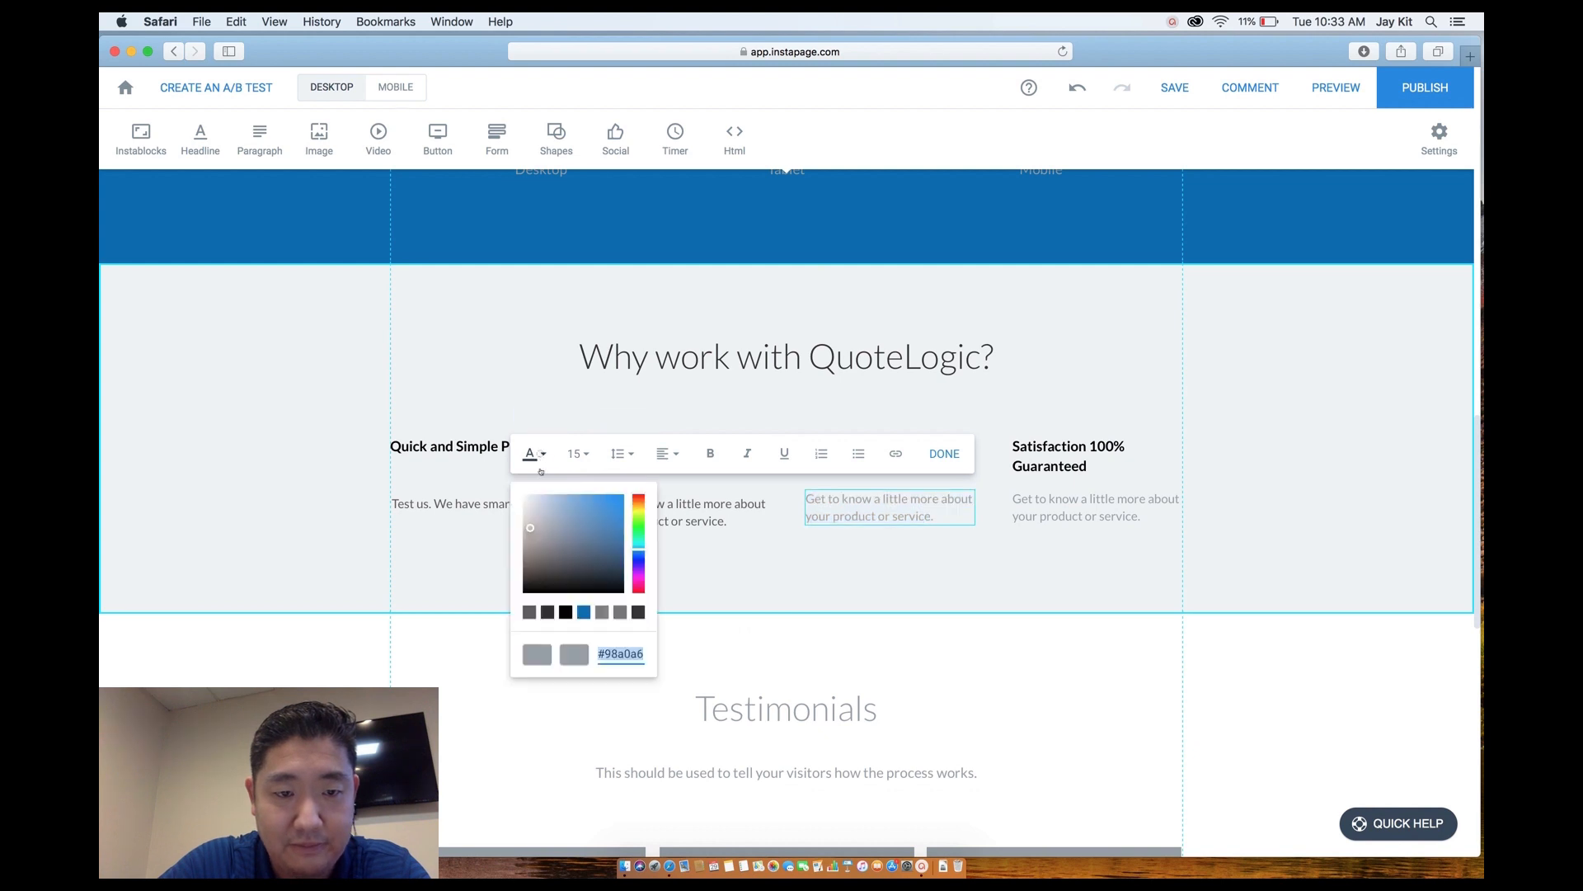
pyautogui.click(544, 612)
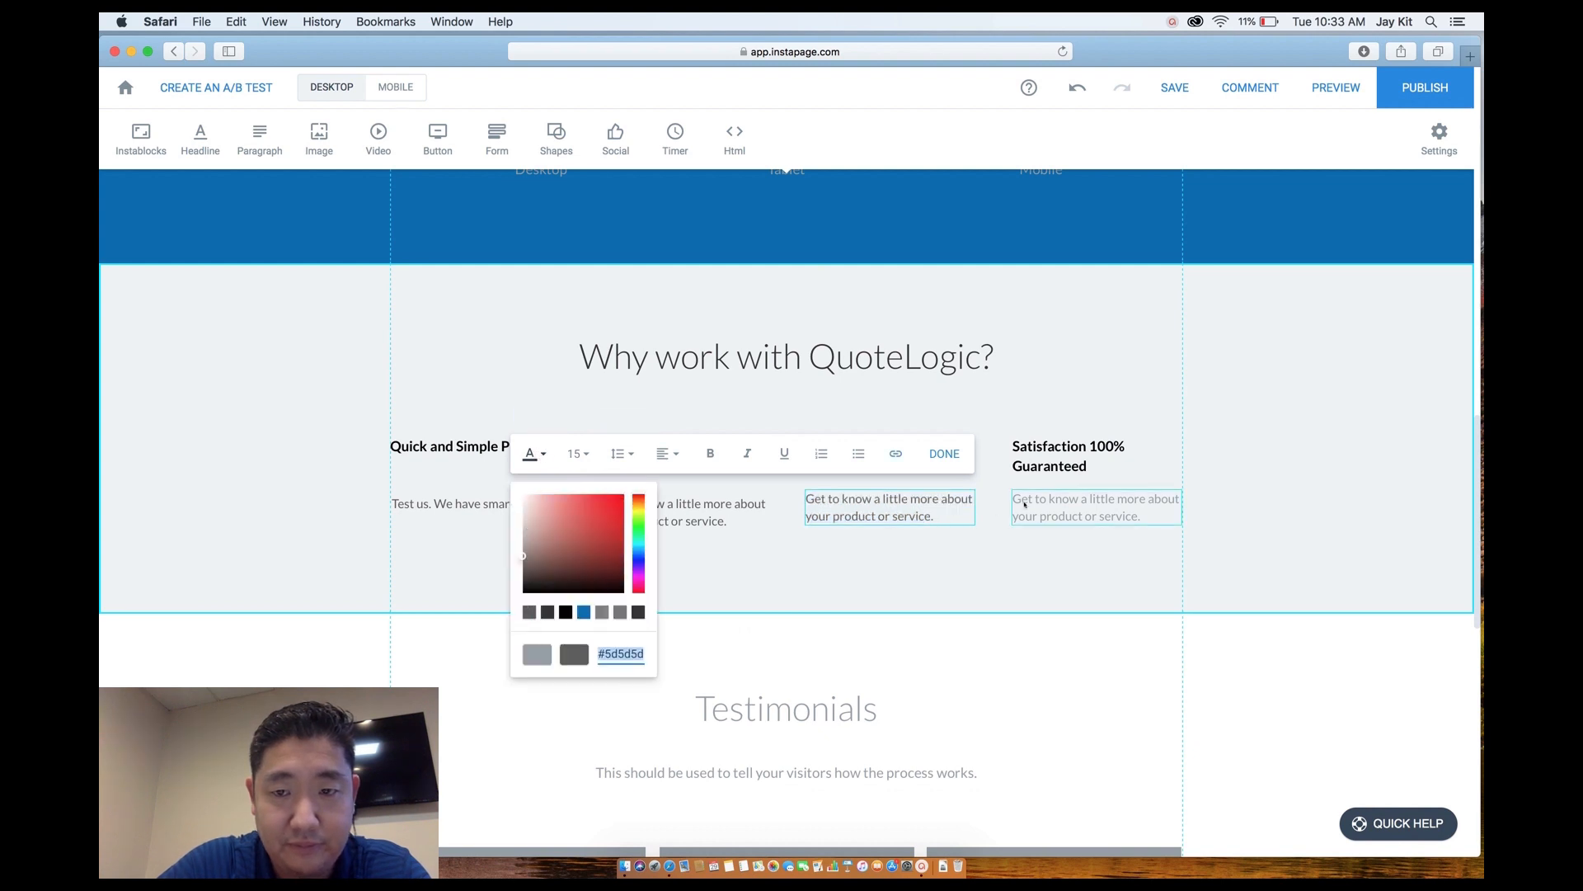
pyautogui.click(1023, 504)
pyautogui.click(1023, 503)
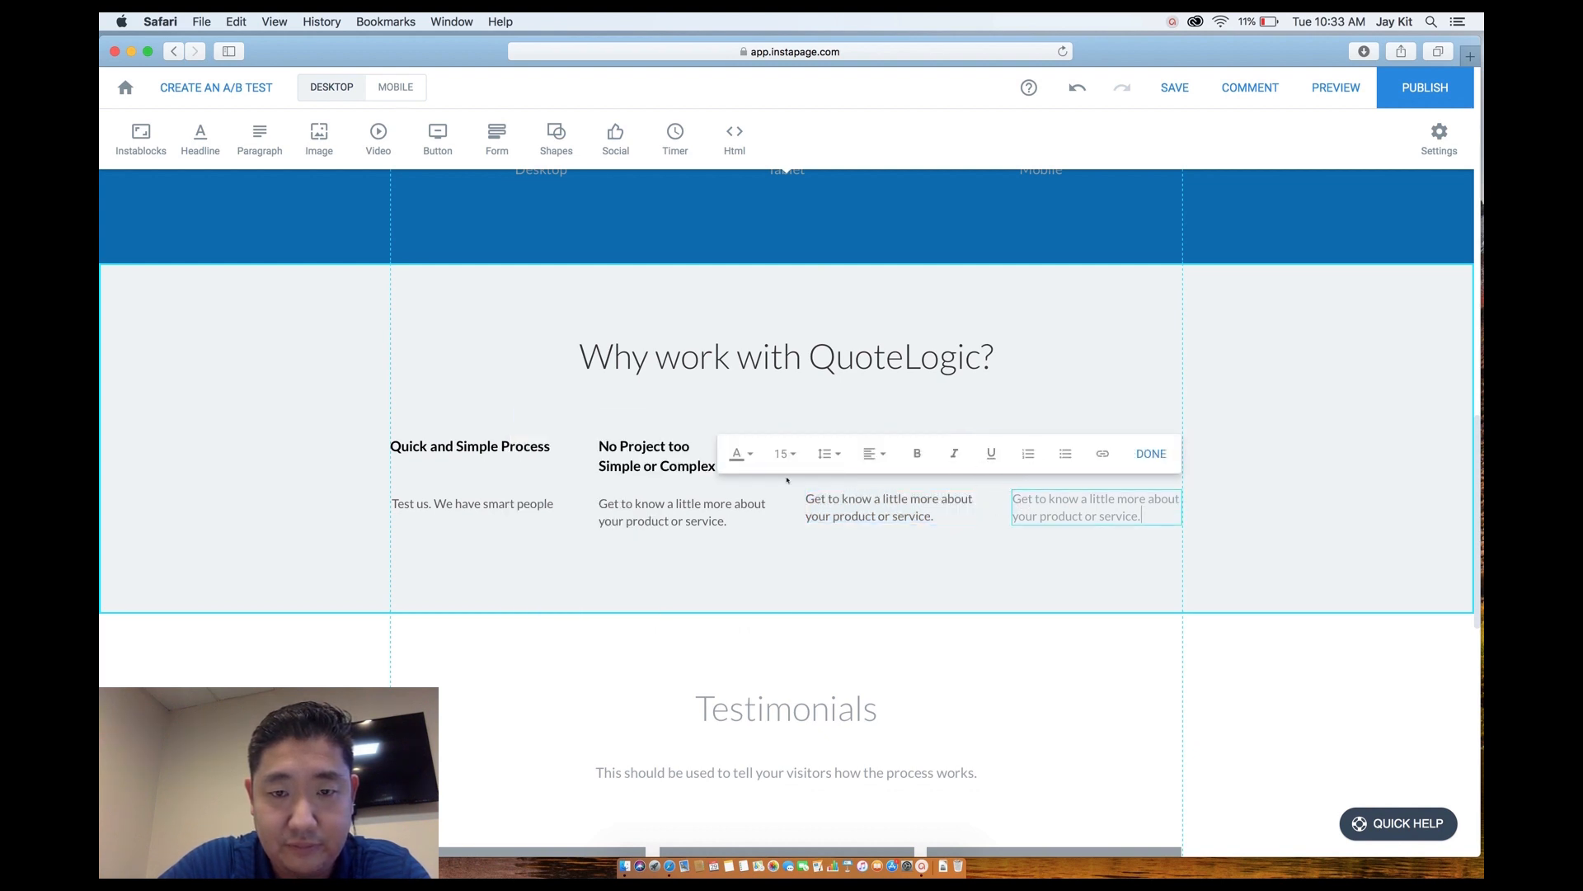
pyautogui.click(738, 454)
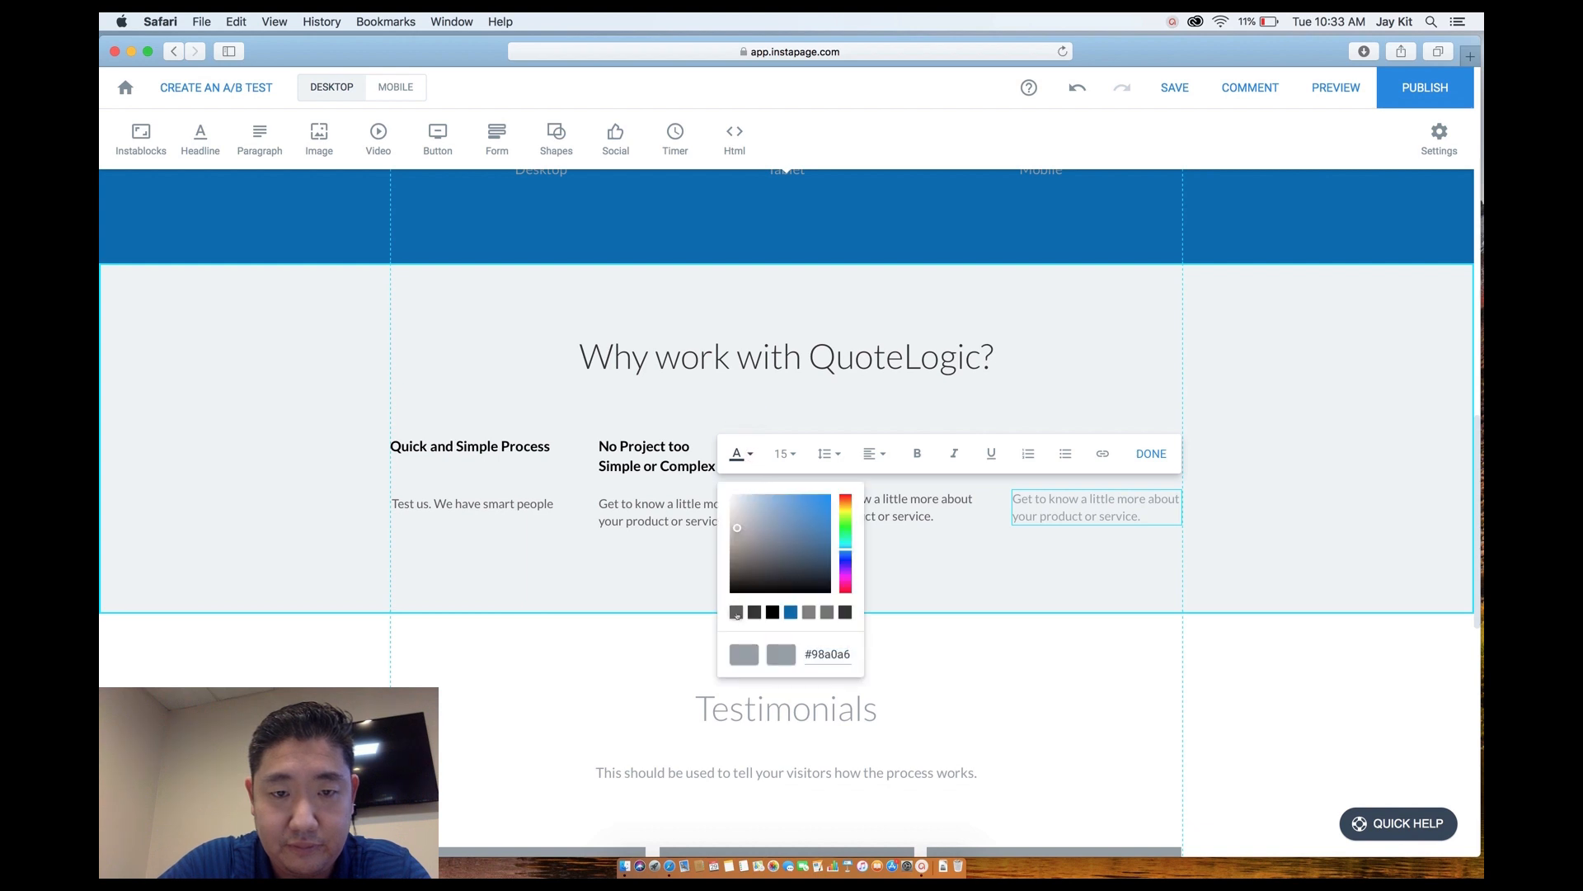
pyautogui.click(737, 612)
pyautogui.click(886, 578)
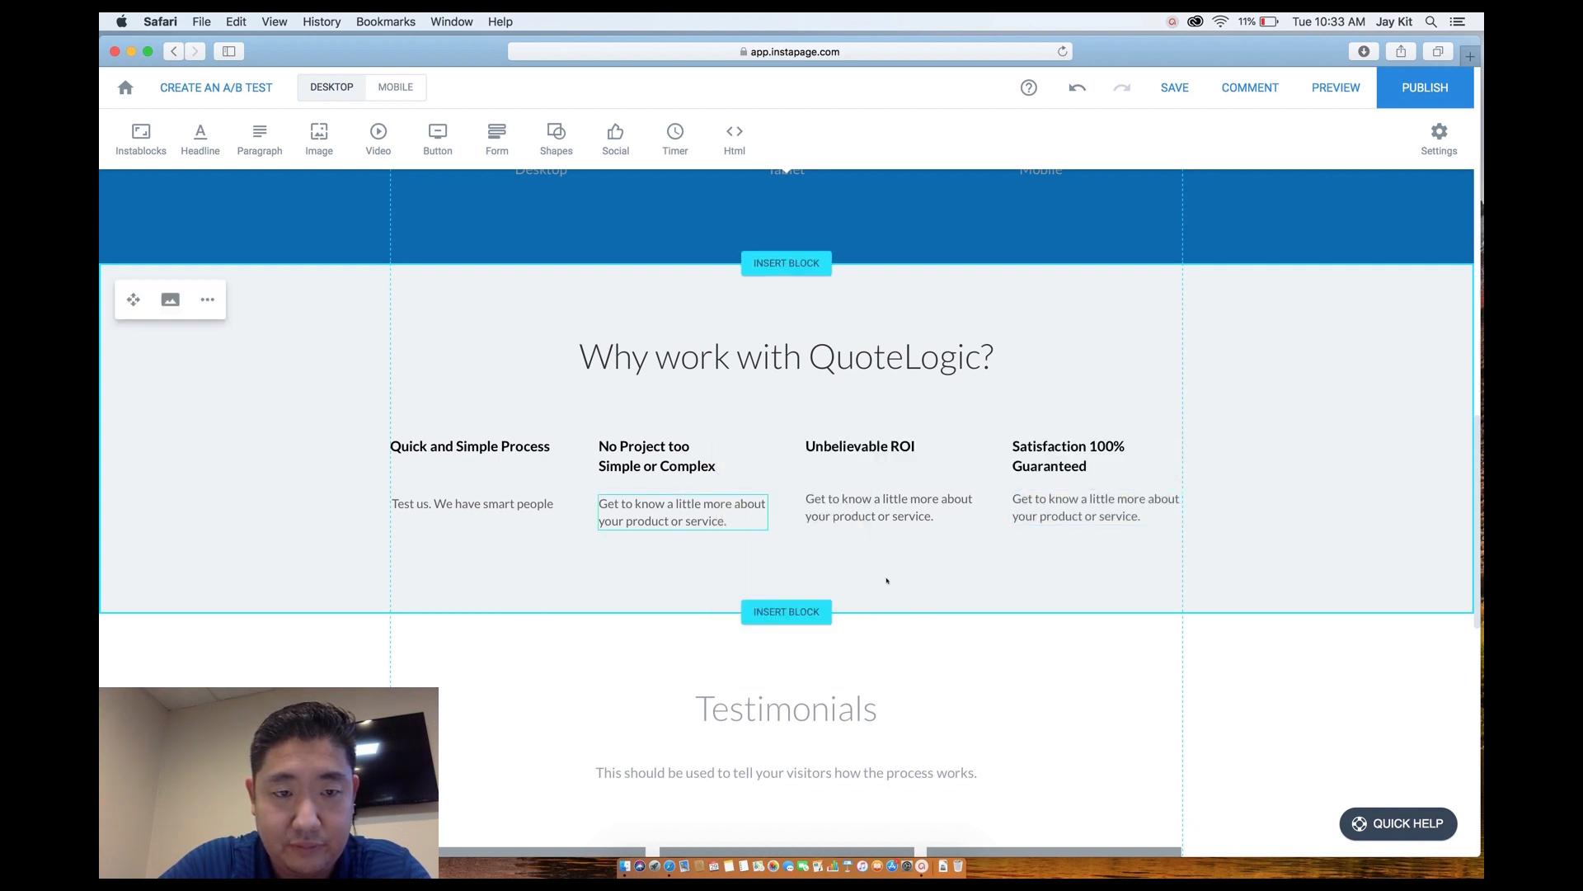
# Paste 'Test us. We have smart people' over the second step description.
pyautogui.click(502, 507)
pyautogui.click(502, 506)
pyautogui.press('super+c')
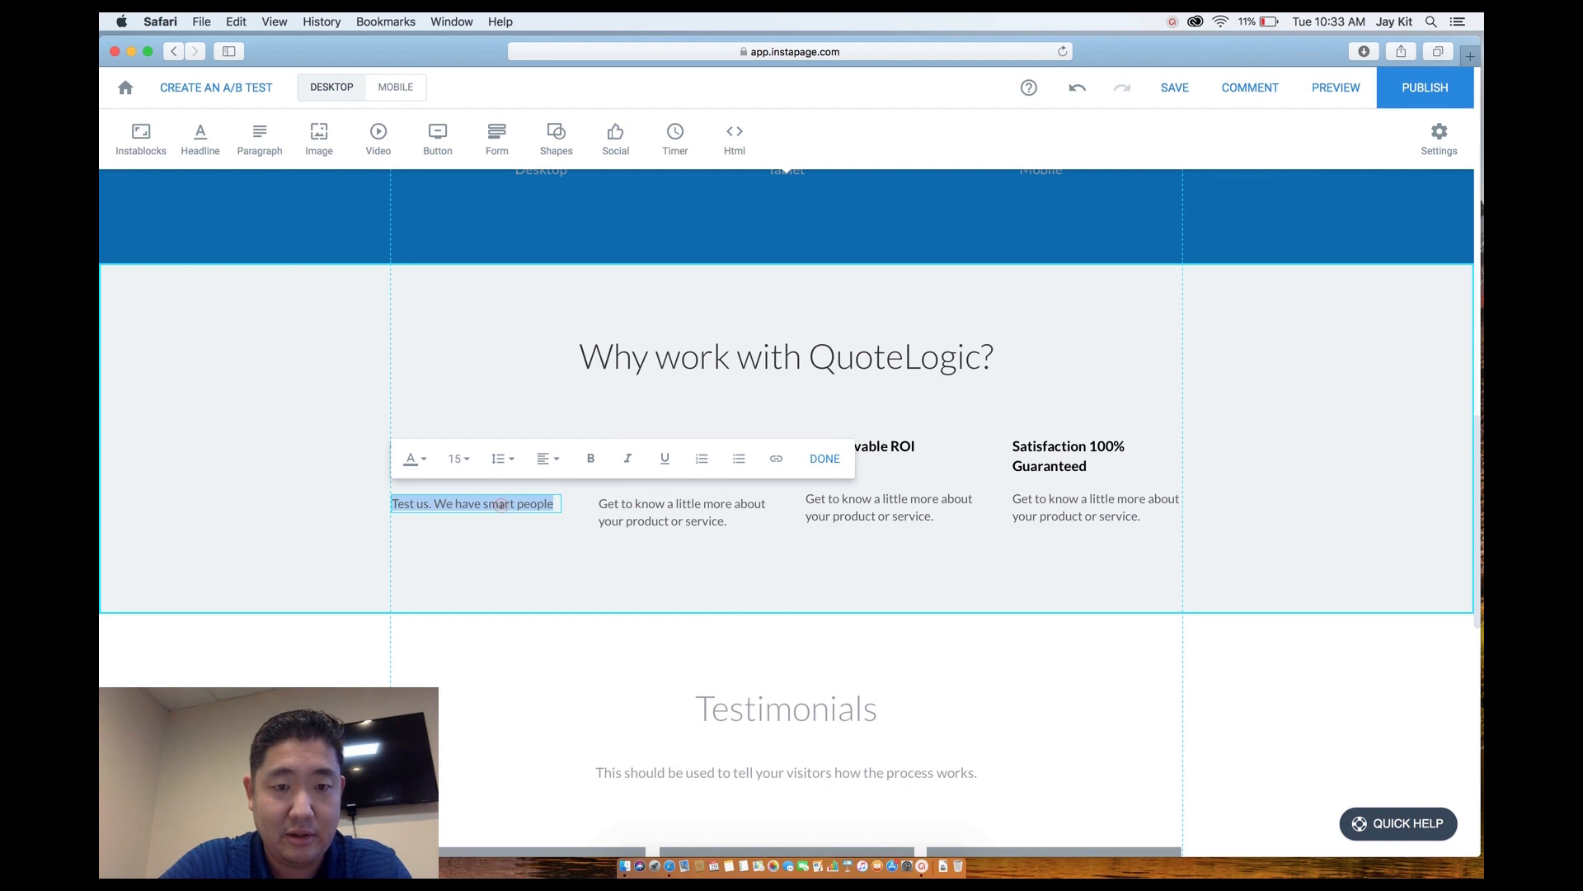
pyautogui.click(648, 508)
pyautogui.click(649, 508)
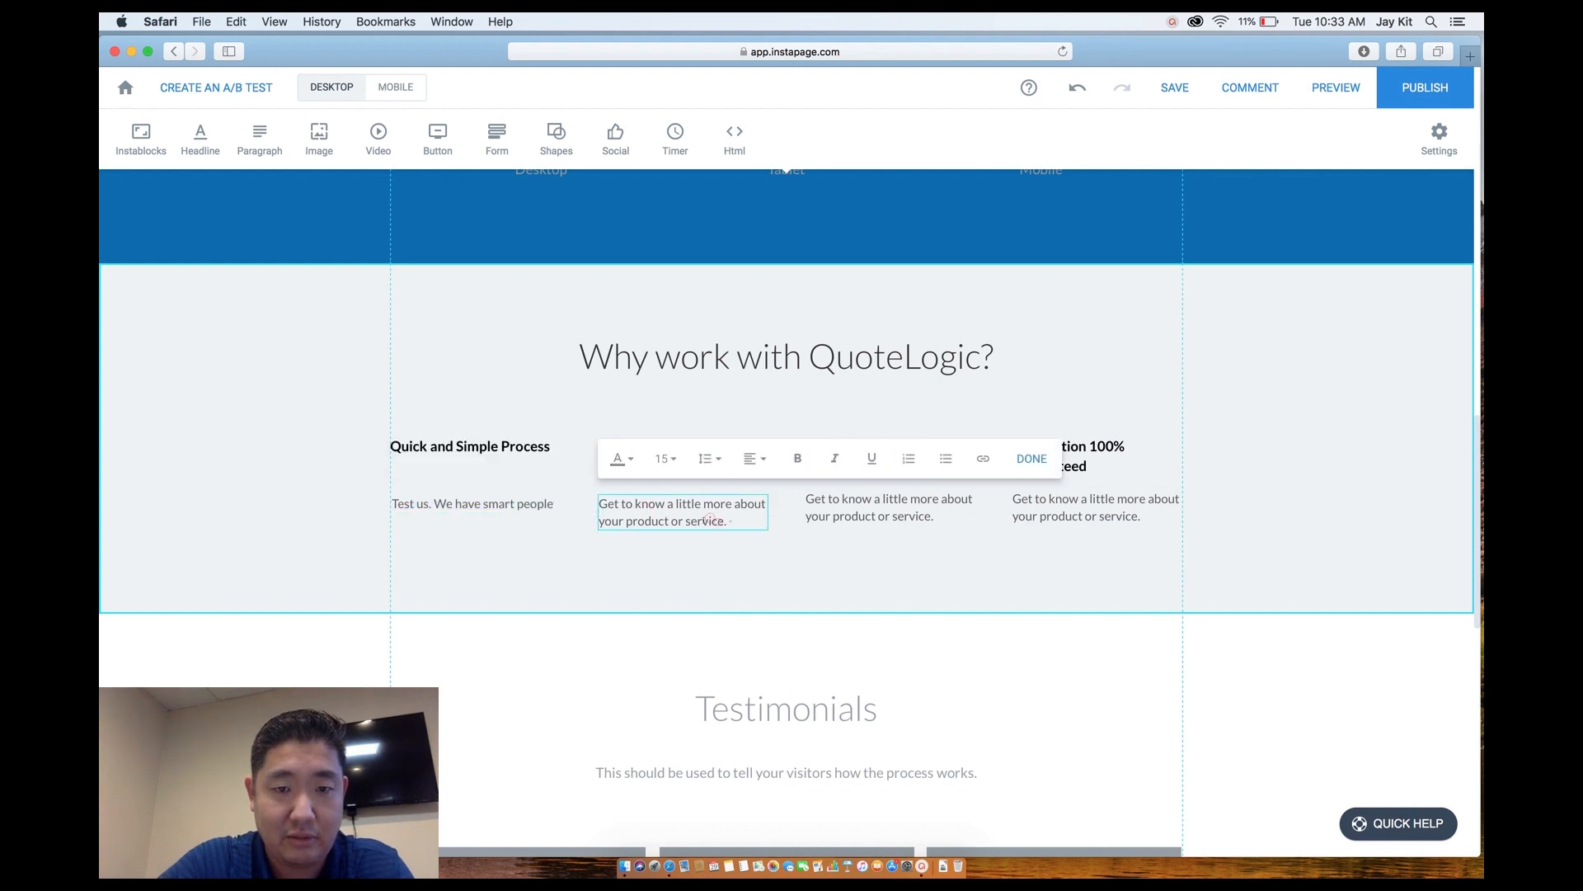
pyautogui.press('super+a')
pyautogui.press('super+v')
pyautogui.click(705, 577)
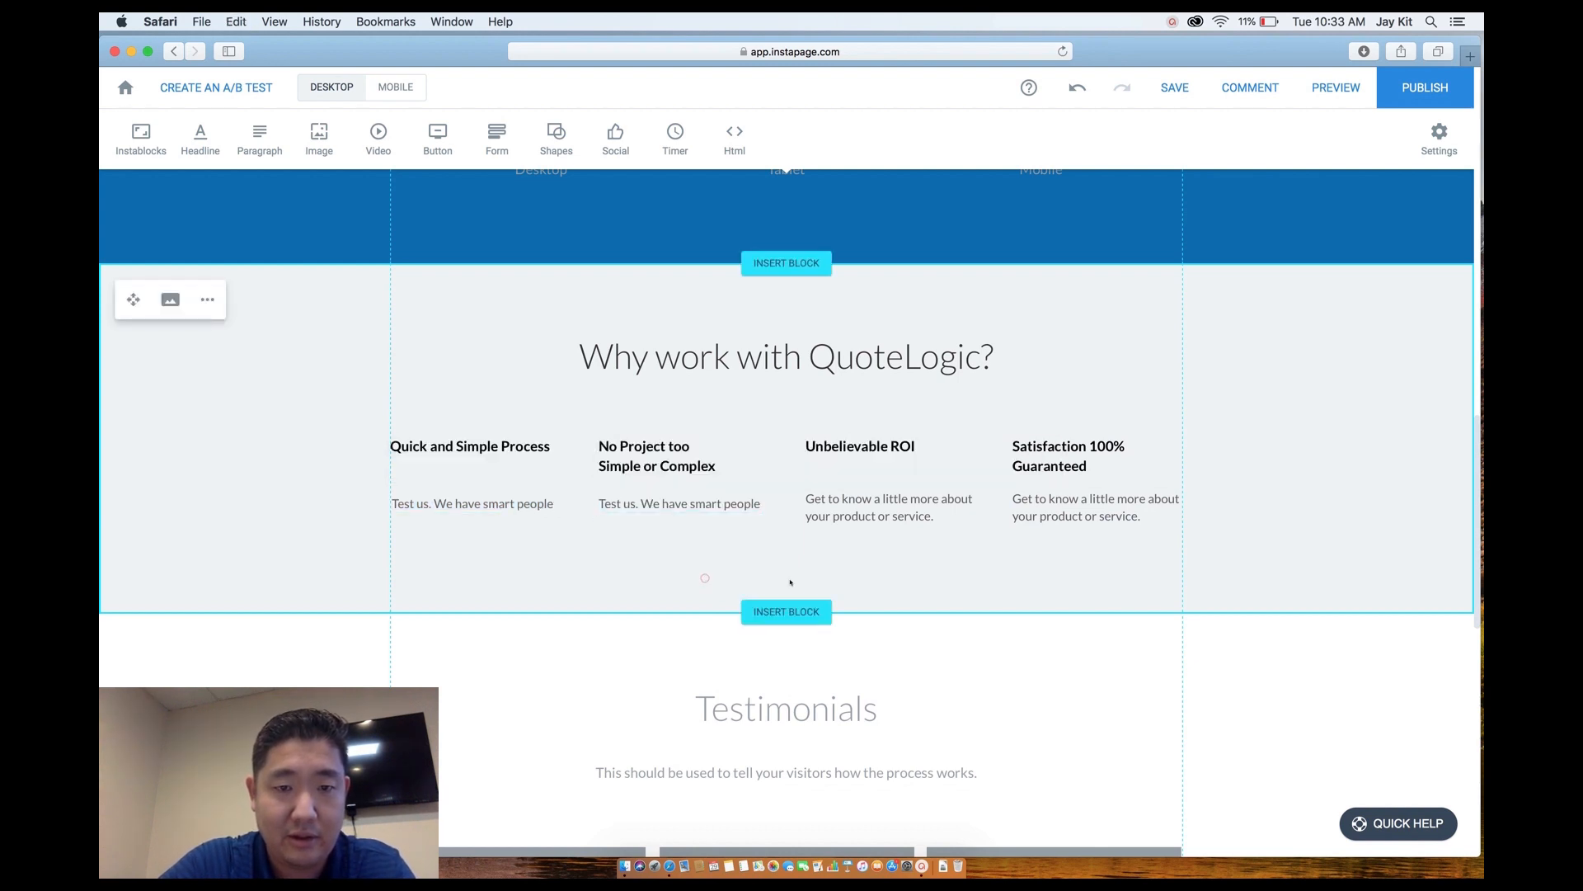
# Rewrite the first feature paragraph to promise development at the speed of light and easy onboarding.
pyautogui.click(471, 505)
pyautogui.click(471, 505)
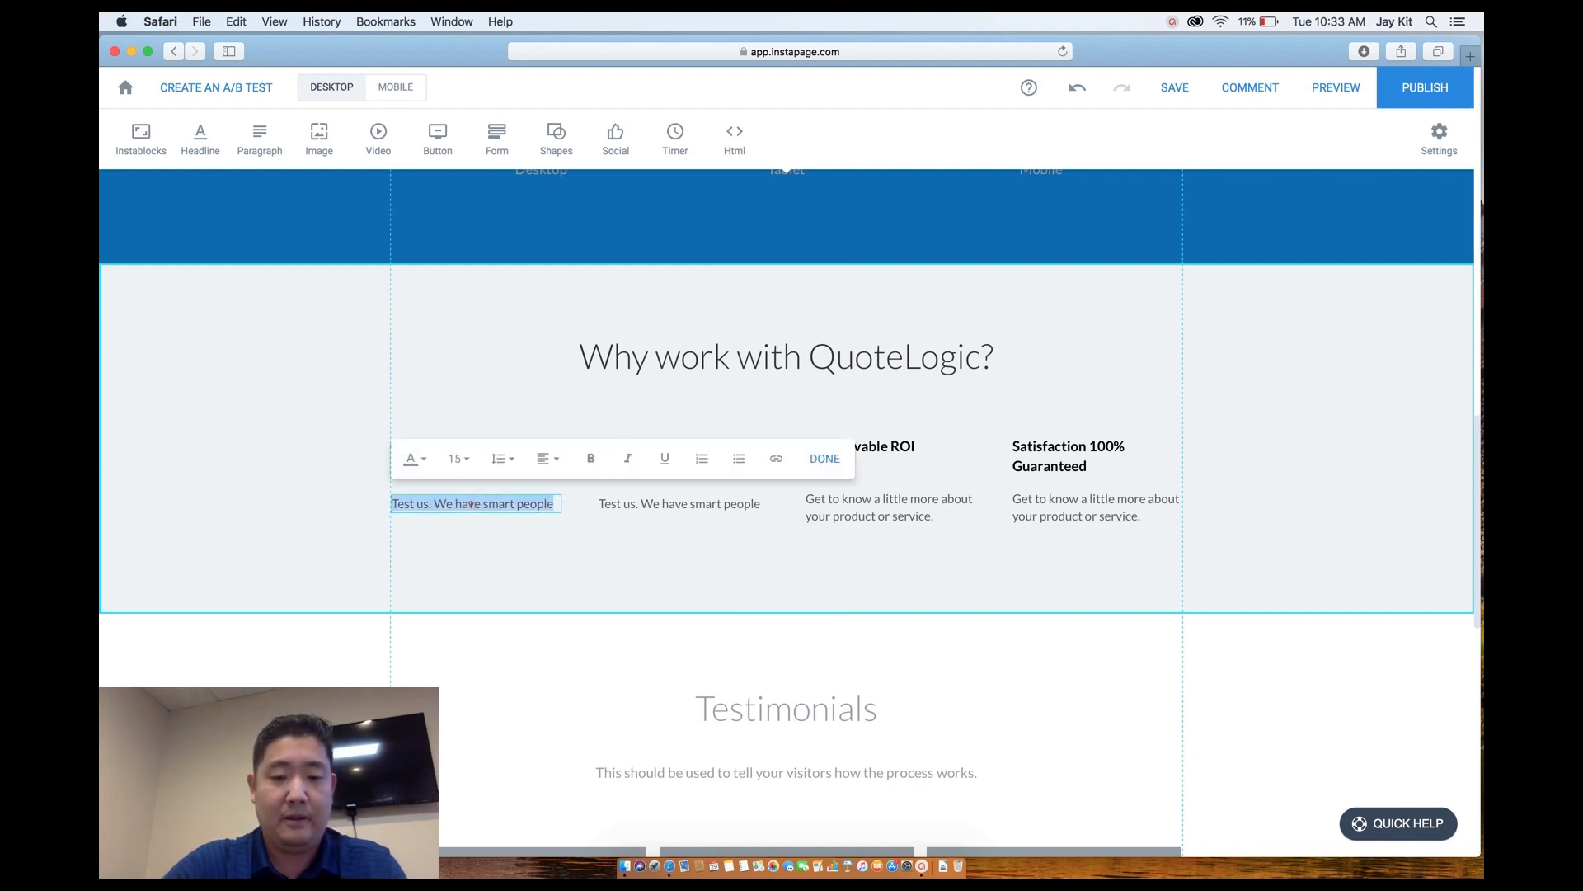
pyautogui.write('S')
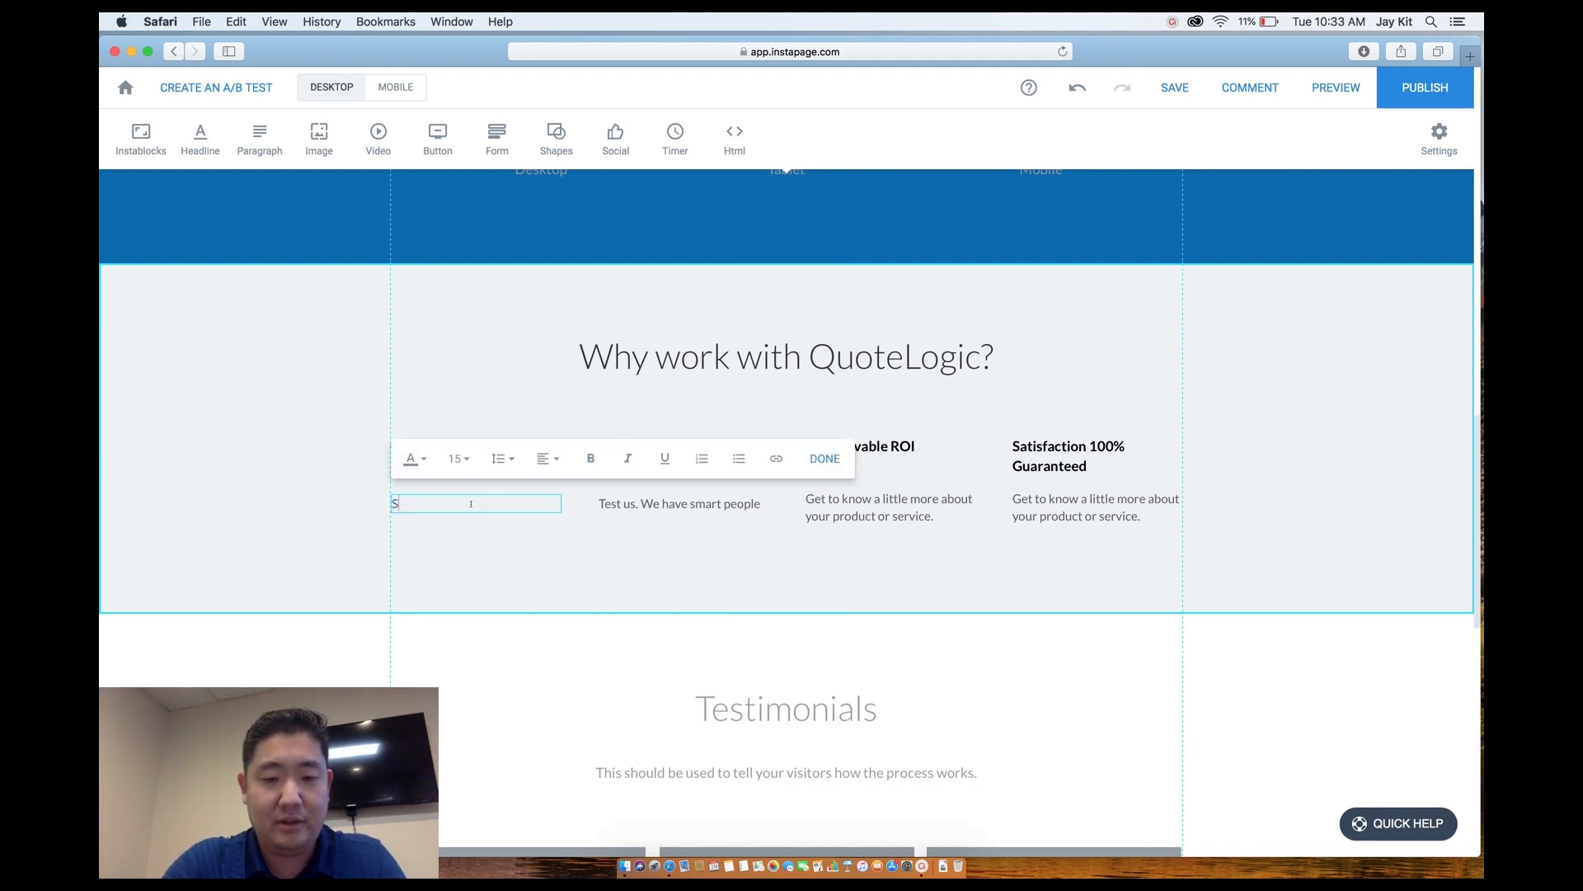
pyautogui.write('ystem de')
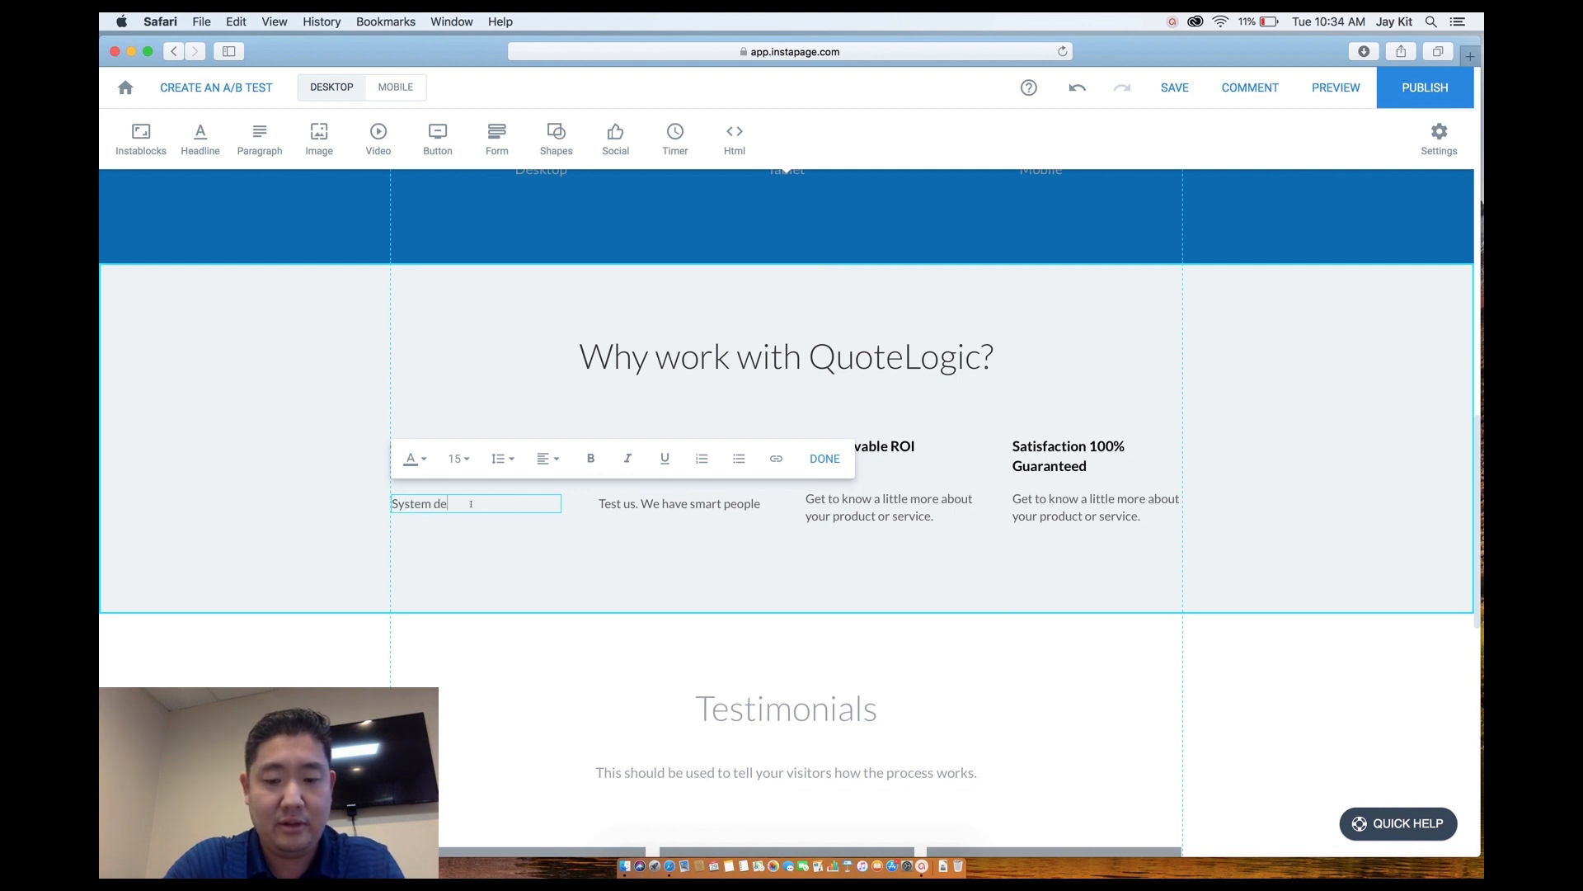
pyautogui.write('veloped in')
pyautogui.press('BackSpace')
pyautogui.press('BackSpace')
pyautogui.write('at the speed of light. ')
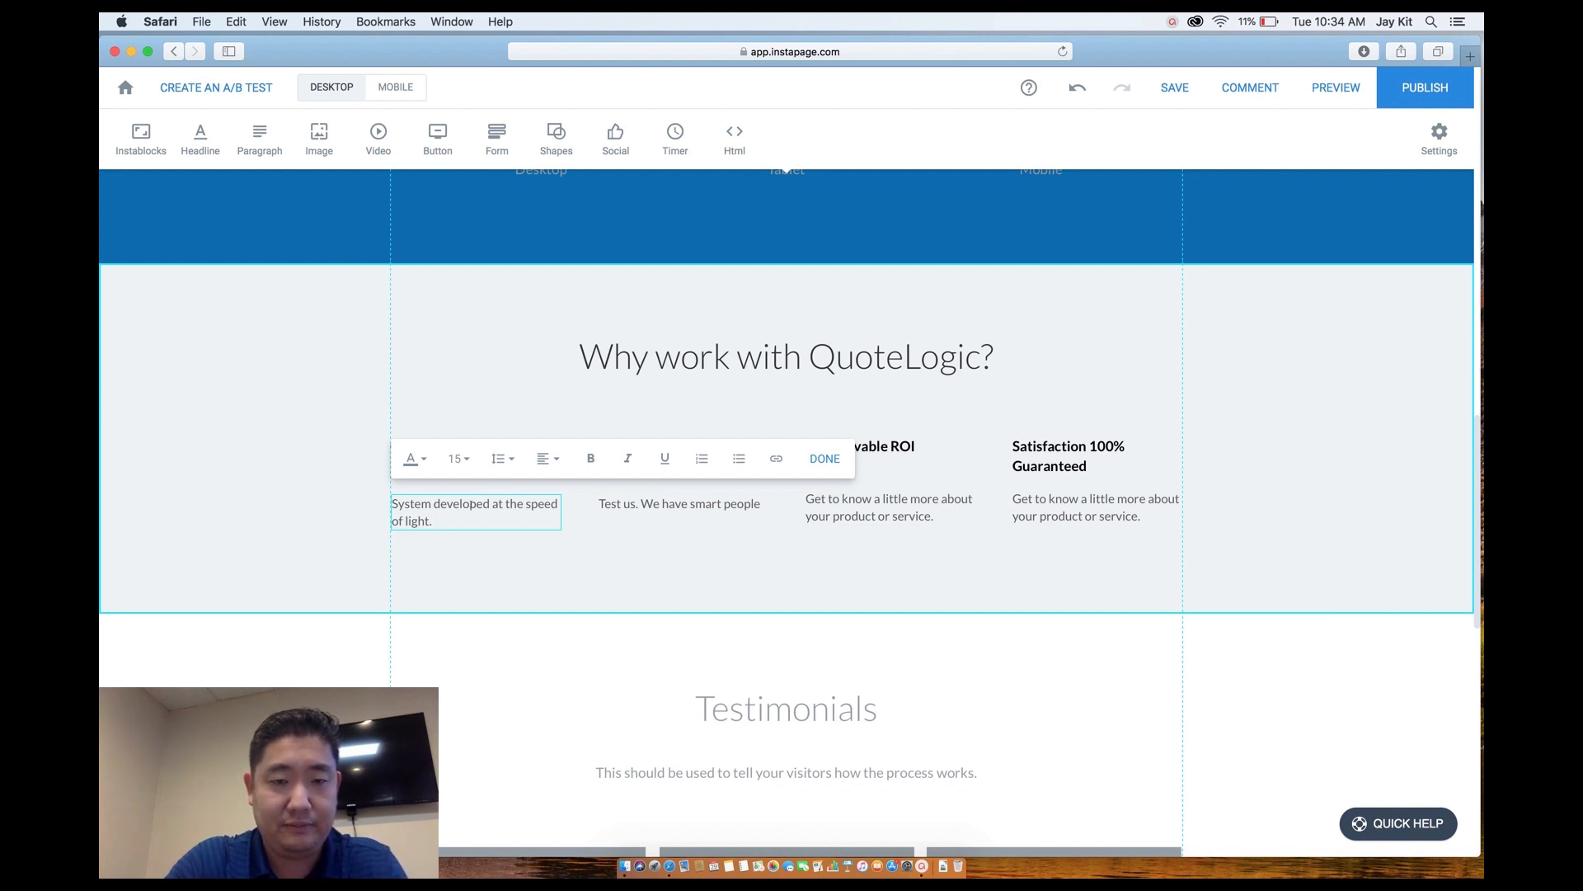
pyautogui.write('F')
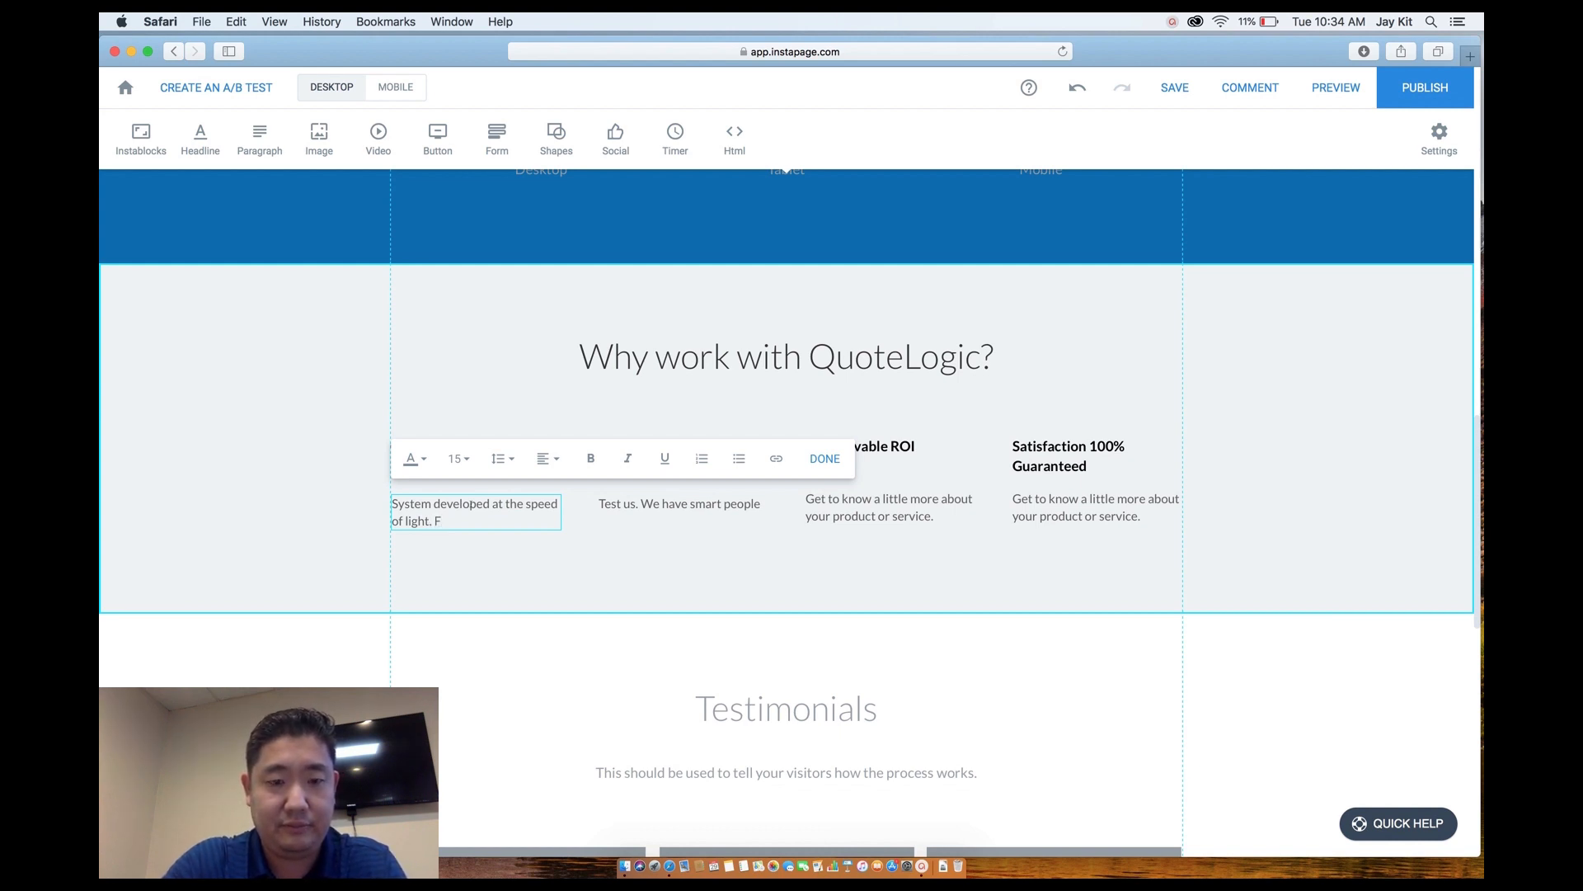
pyautogui.press('BackSpace')
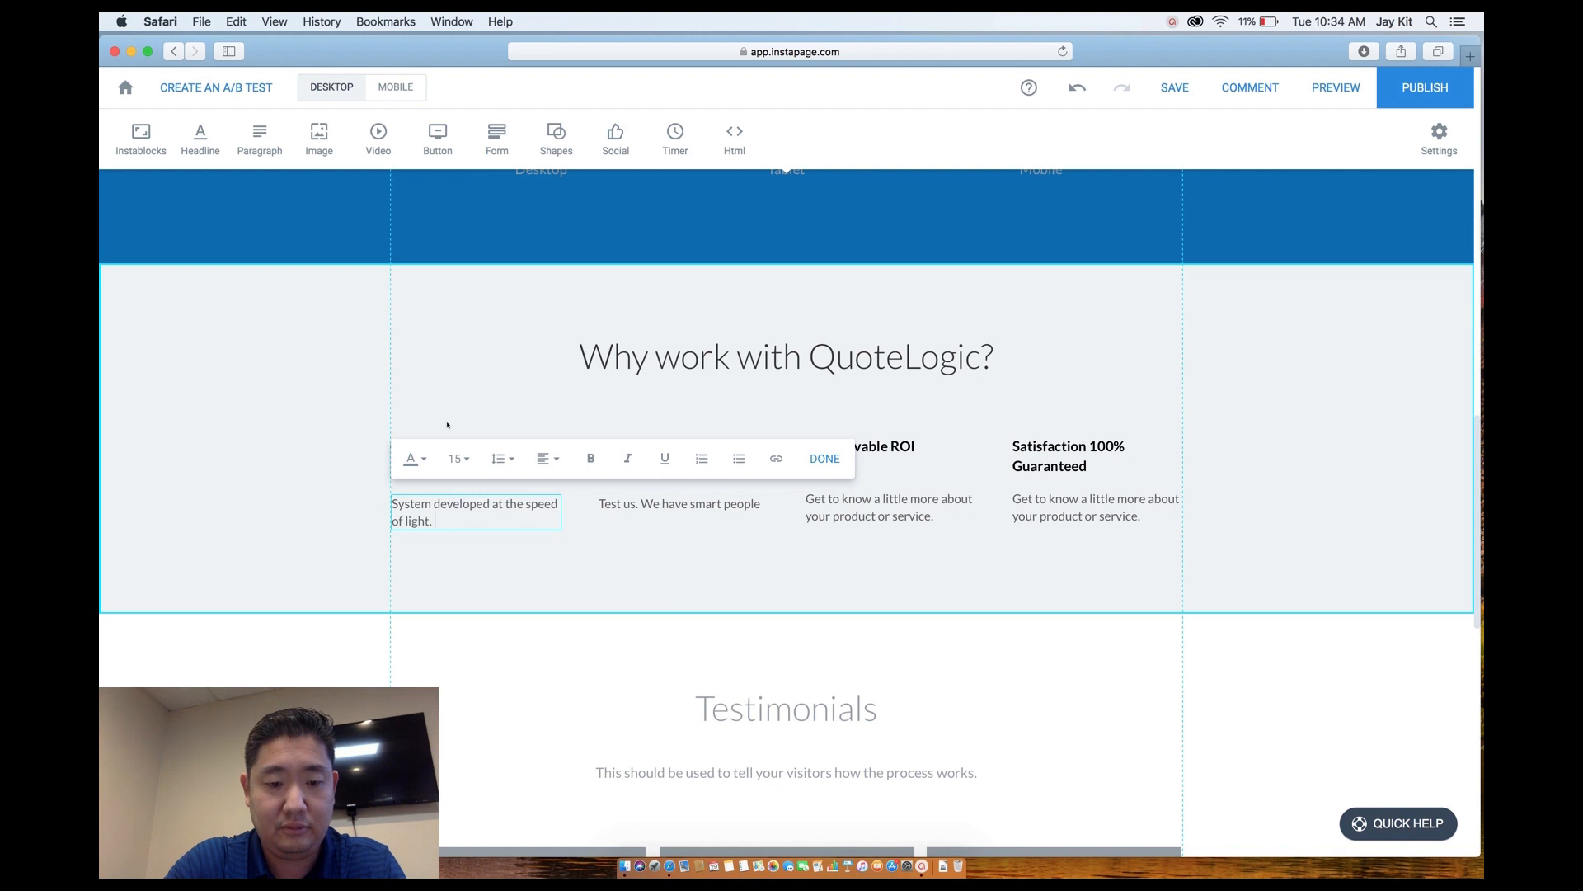
pyautogui.write('Easy on boarding process.')
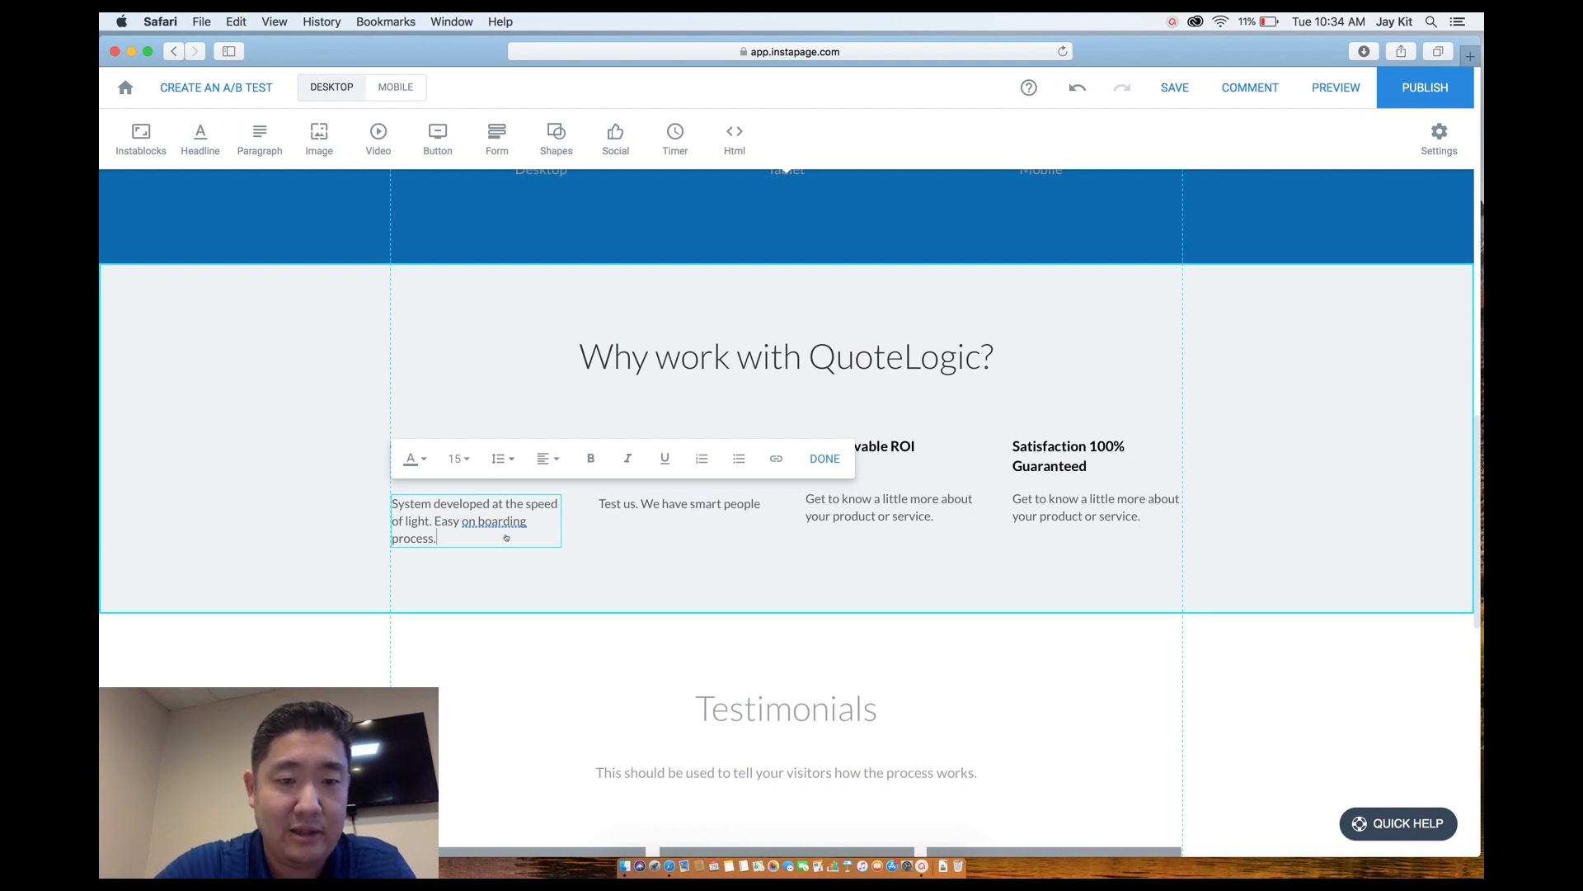
pyautogui.click(537, 550)
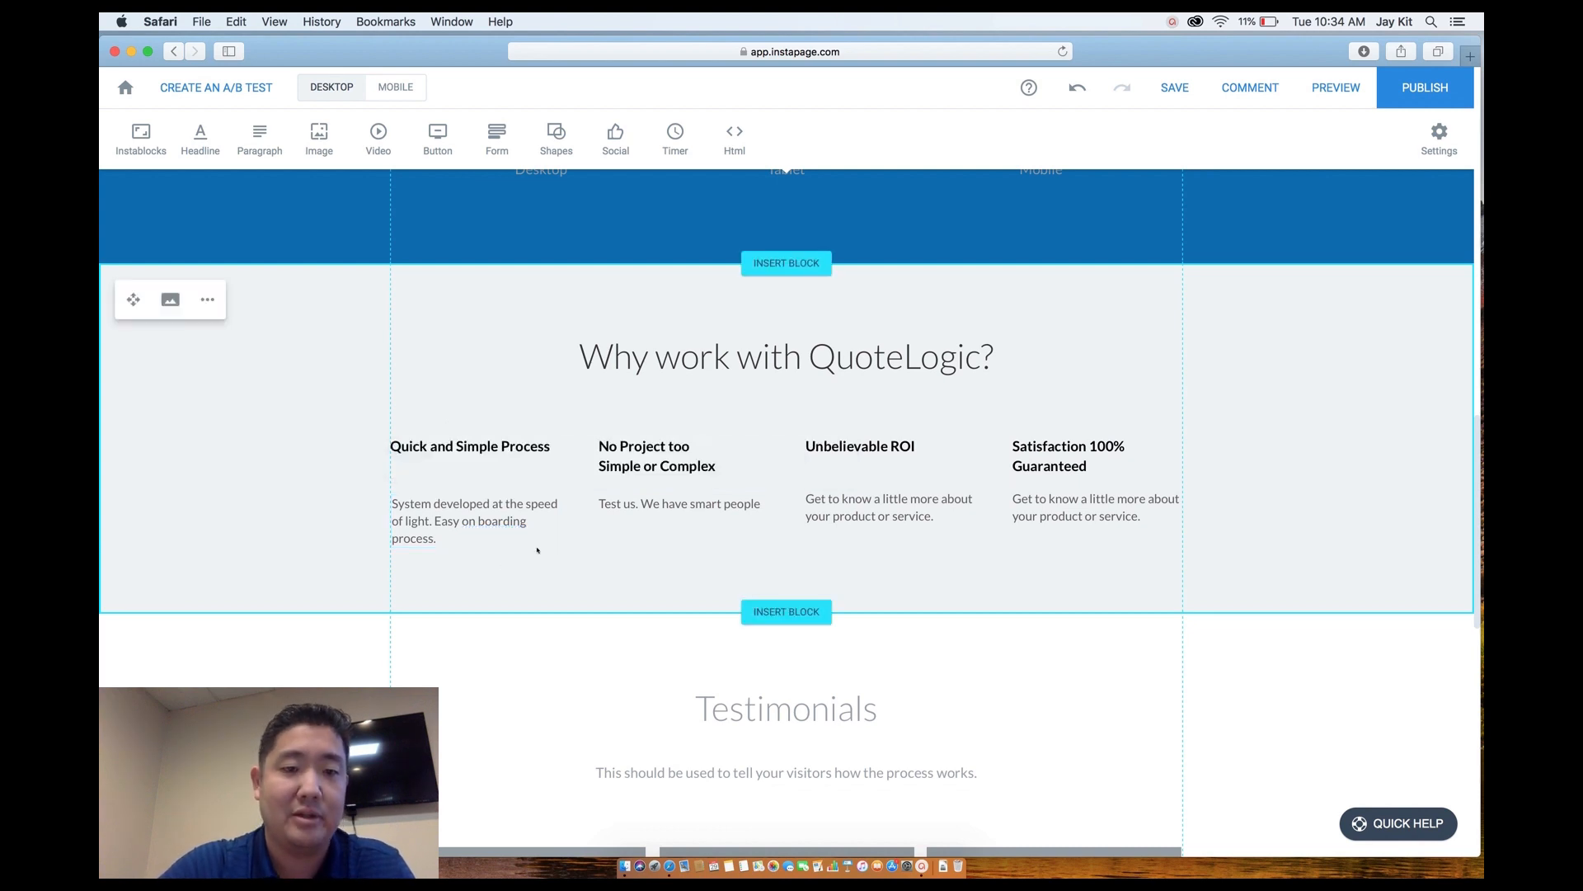
# Insert 'with your complex calculations' after 'Test us' in the second feature paragraph.
pyautogui.click(635, 505)
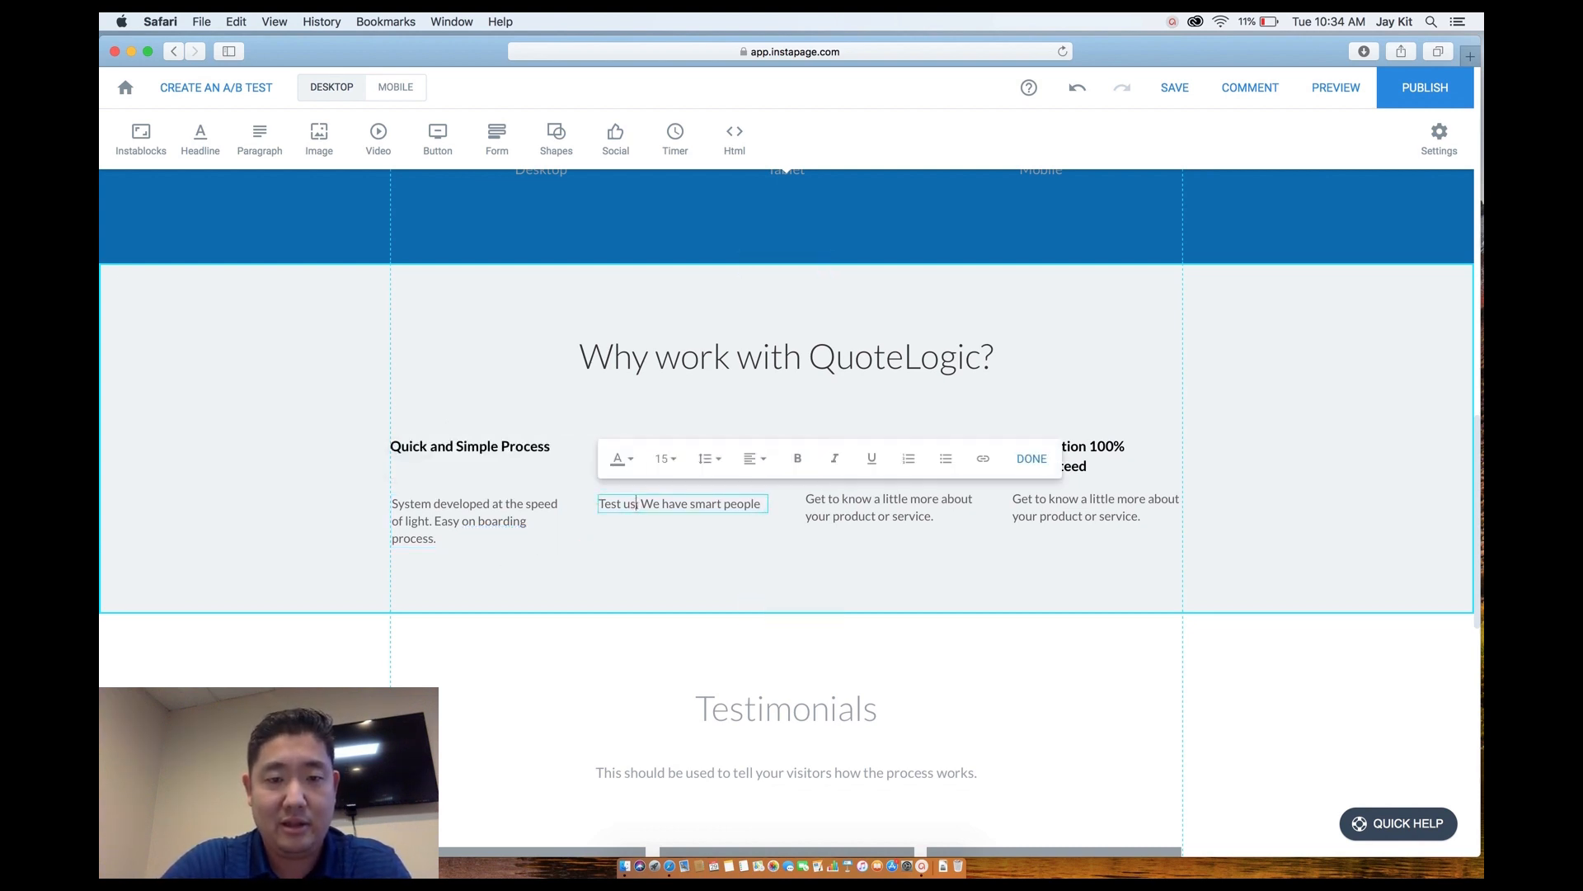
pyautogui.write('with you')
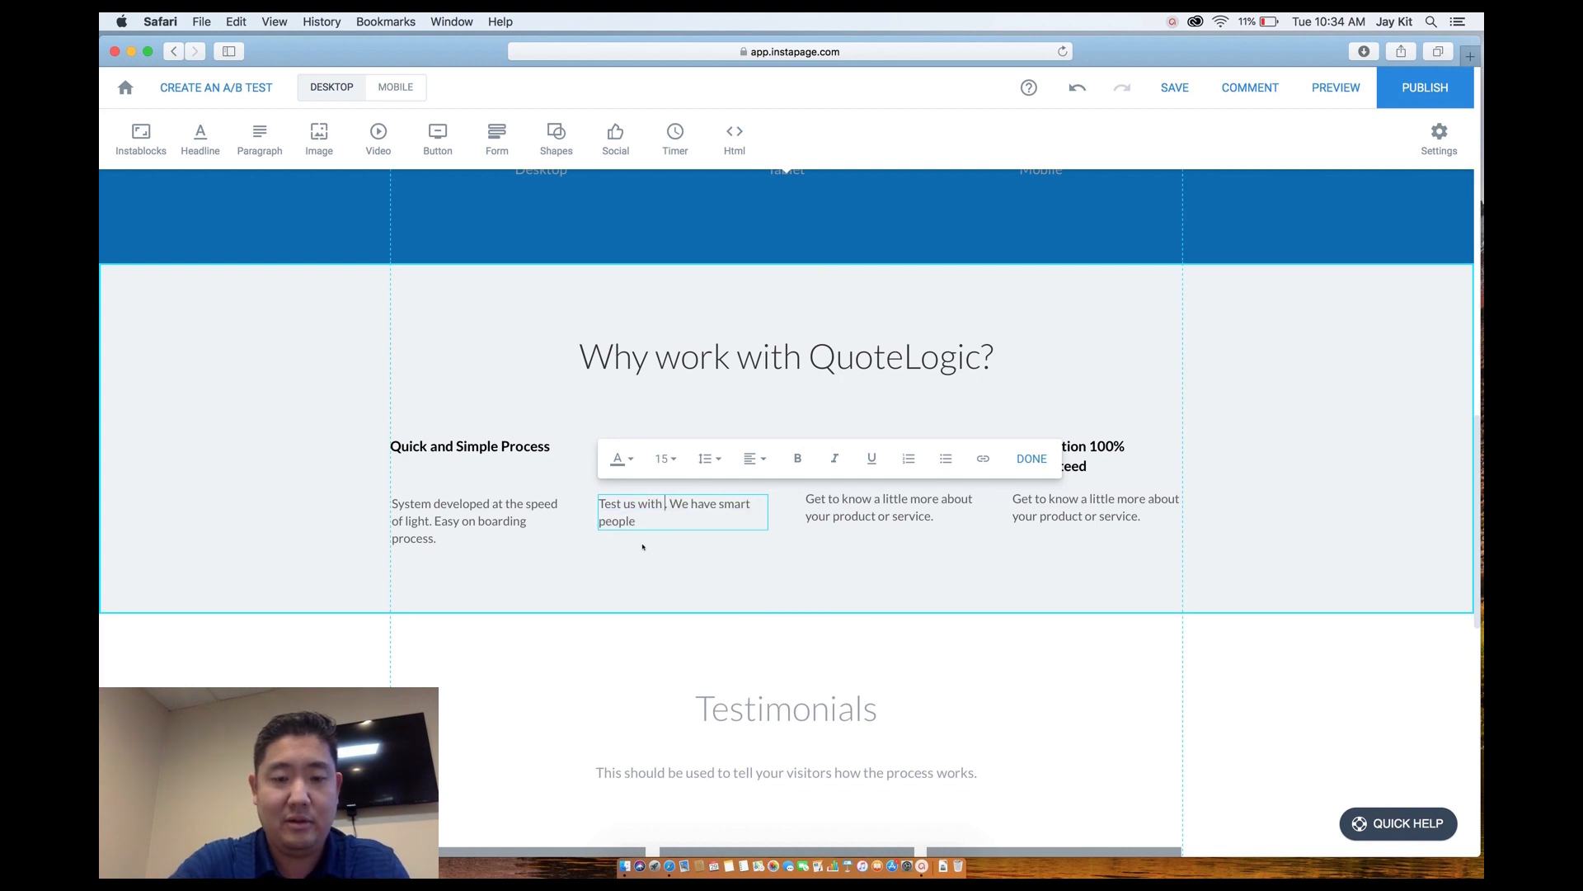
pyautogui.write('r ')
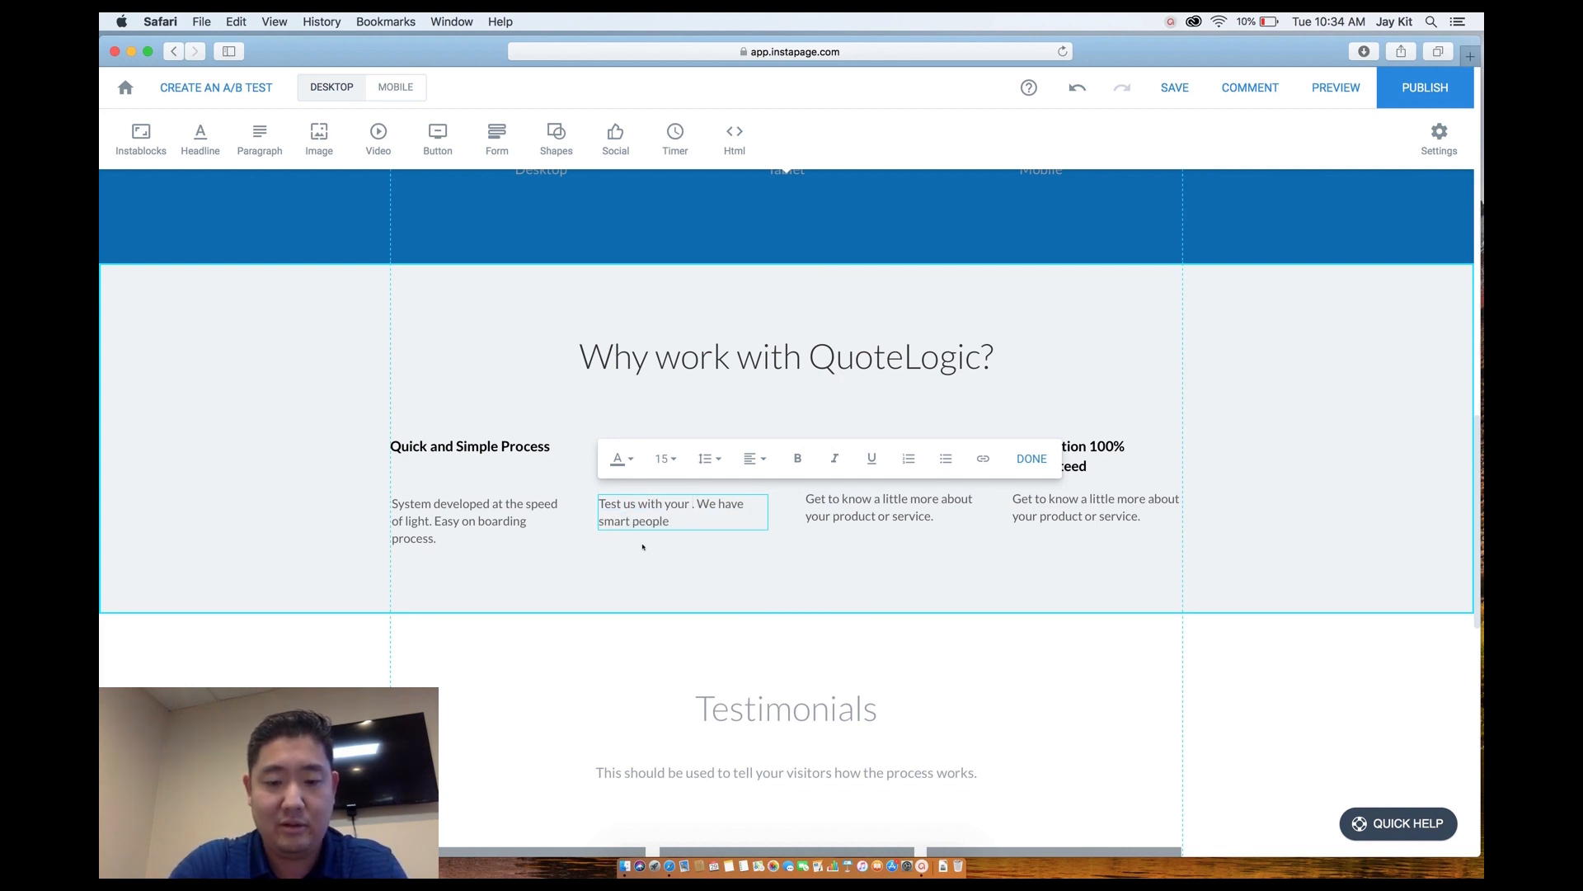
pyautogui.write('complex')
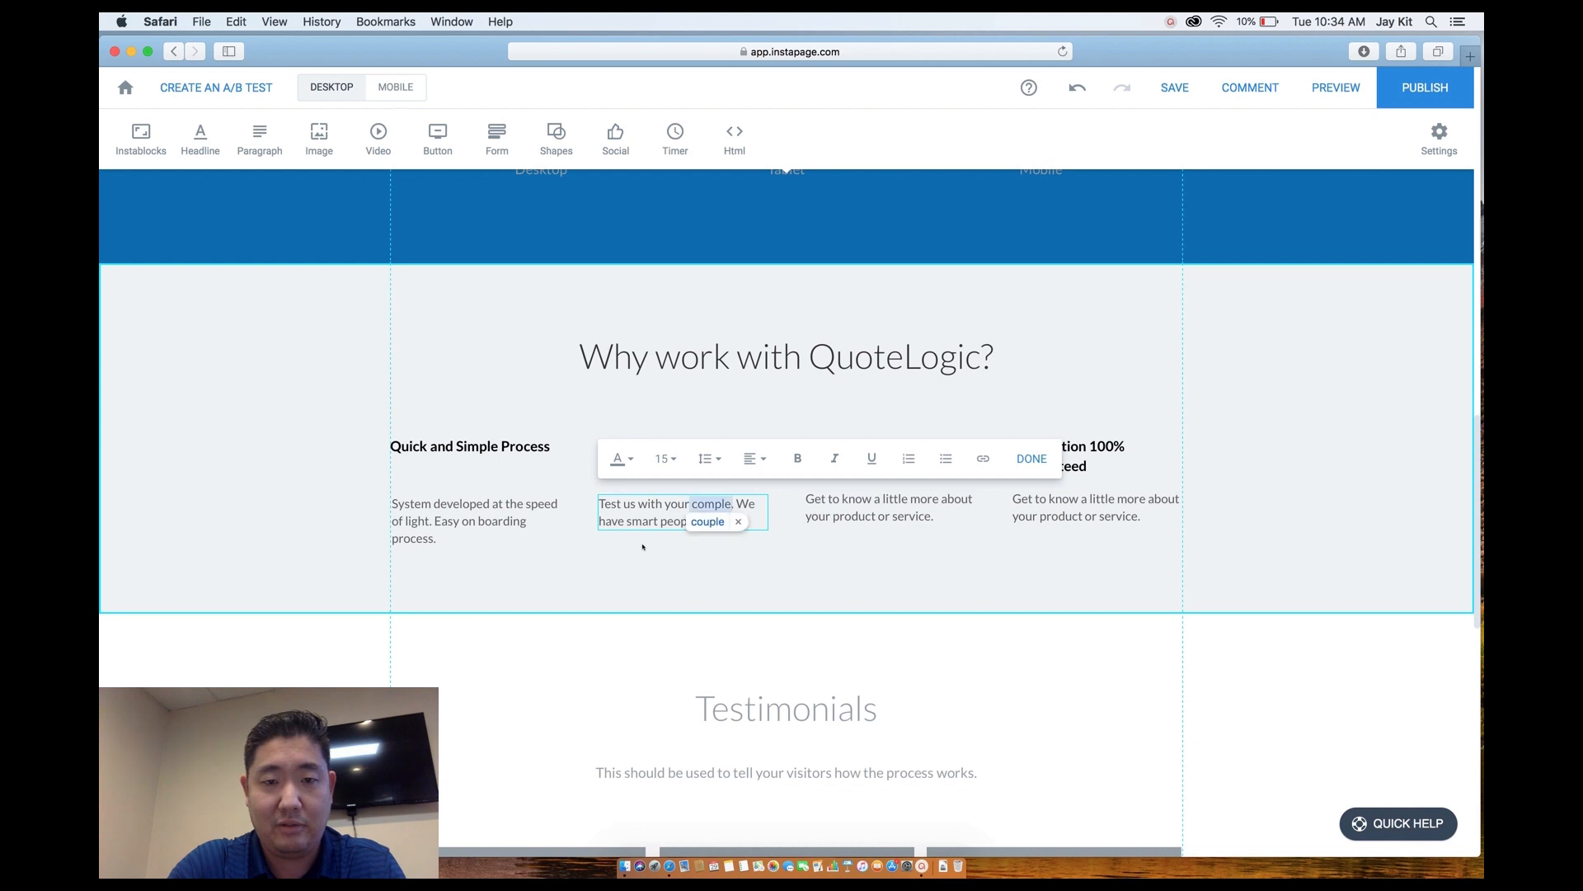
pyautogui.write(' calculations')
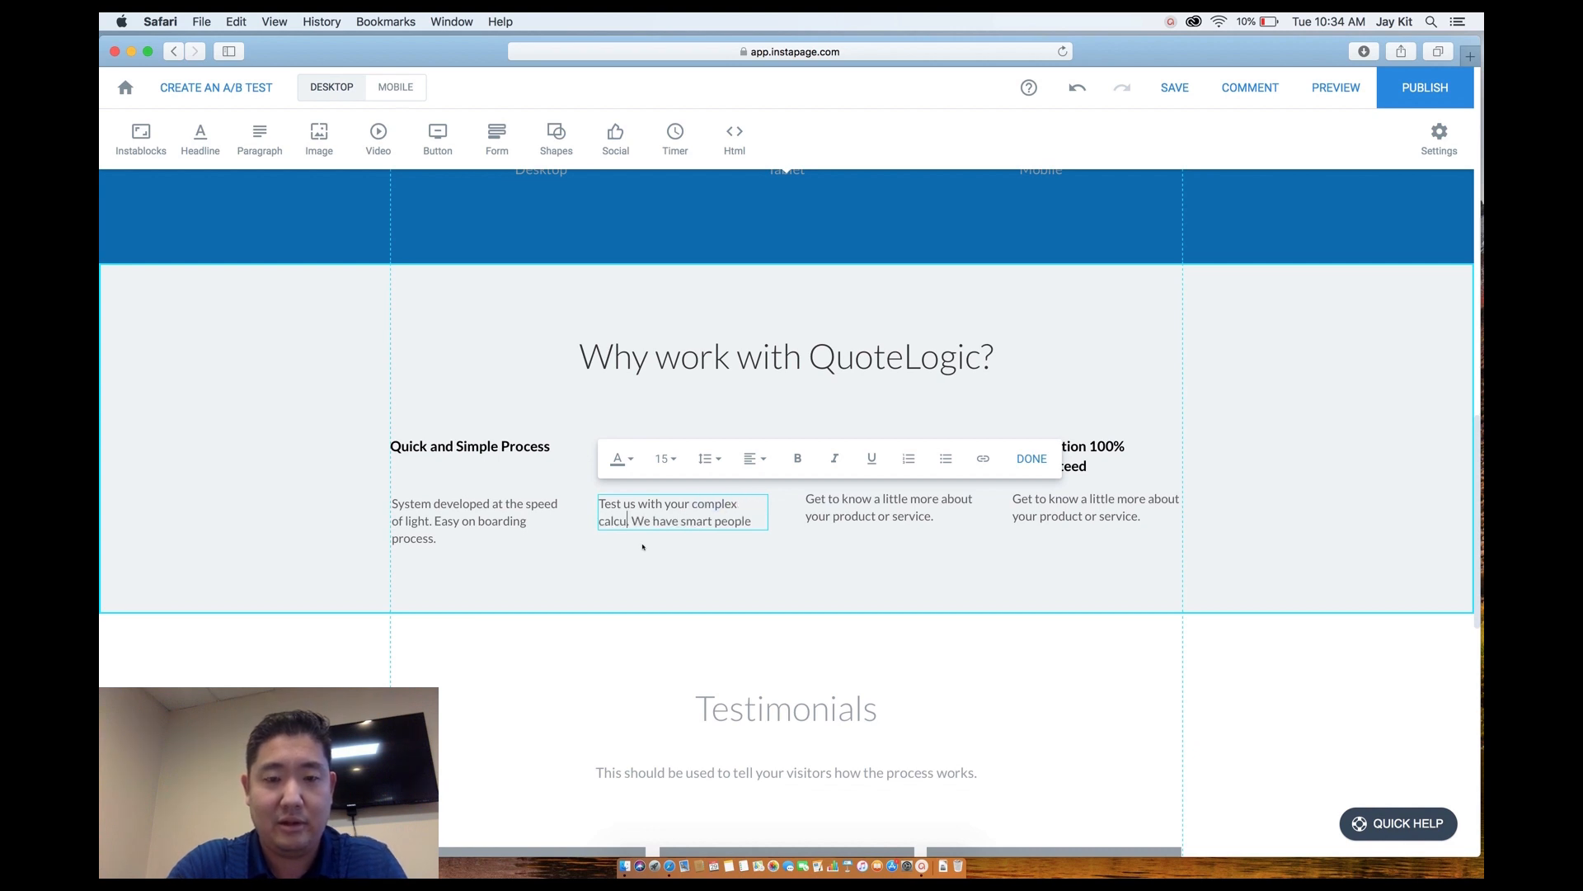
pyautogui.click(682, 581)
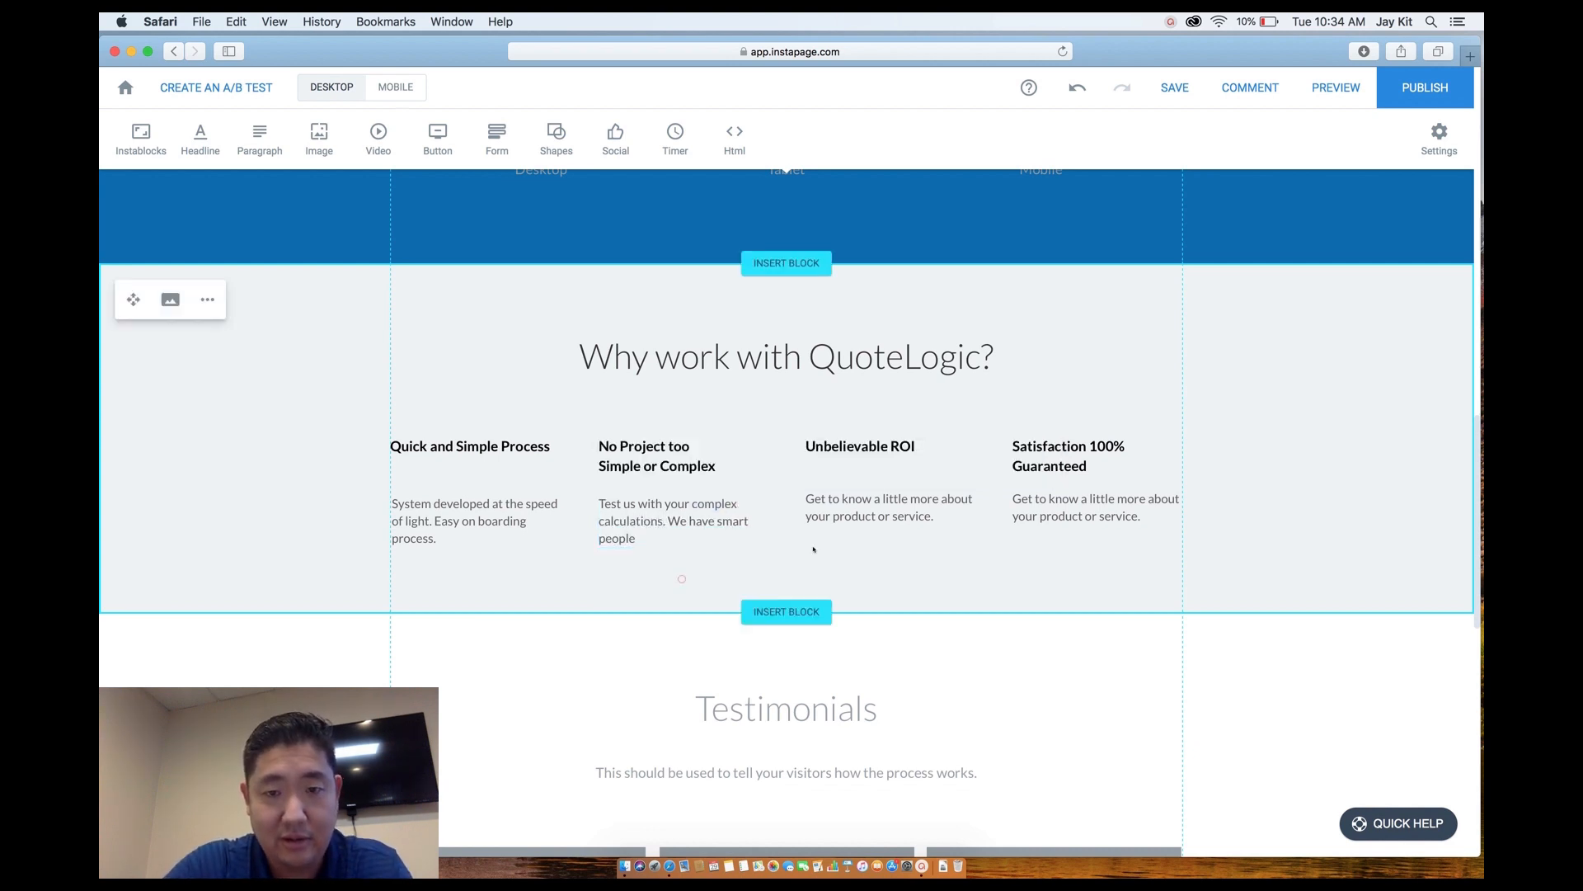
# Replace the third feature paragraph with 'Generate more revenue instantly with automation', fixing the typo.
pyautogui.click(843, 518)
pyautogui.click(843, 518)
pyautogui.moveTo(935, 516); pyautogui.dragTo(787, 499)
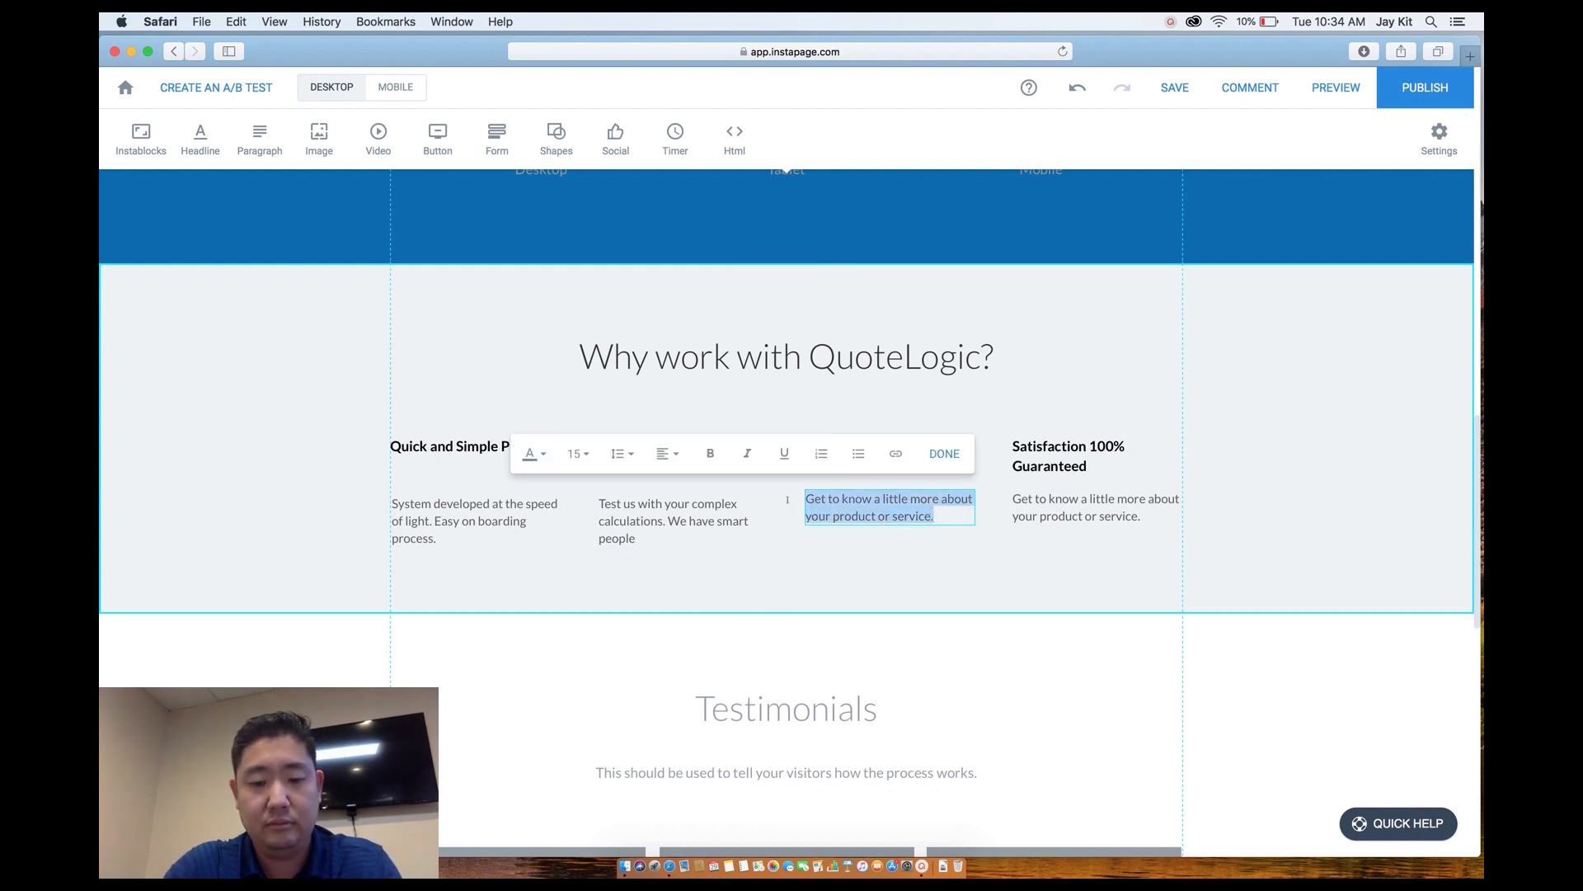
pyautogui.write('Genera')
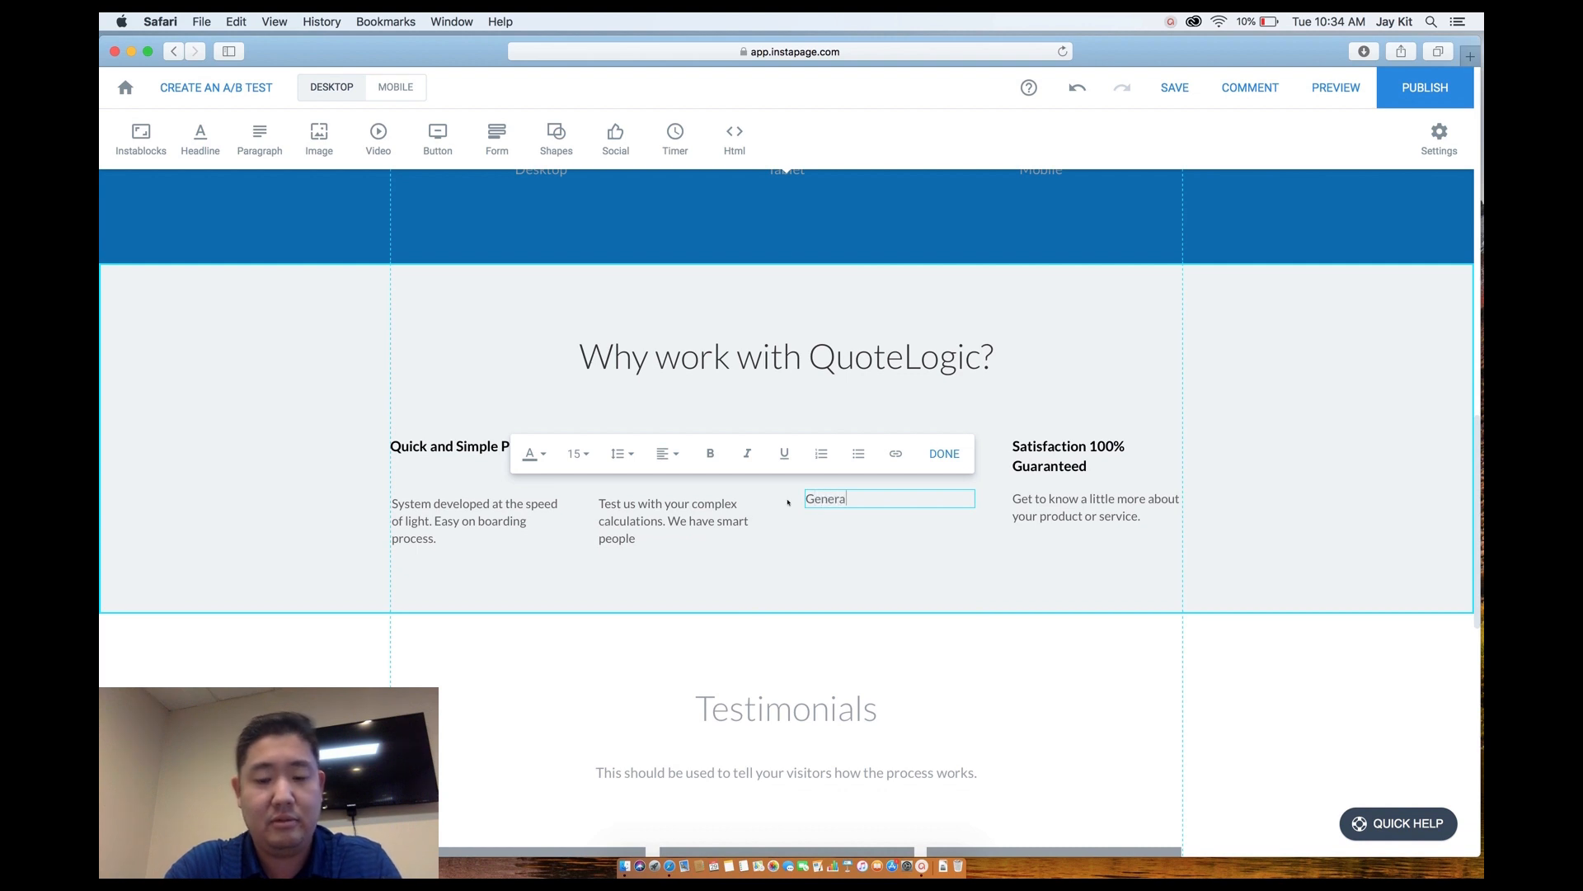
pyautogui.write('te more revenue ')
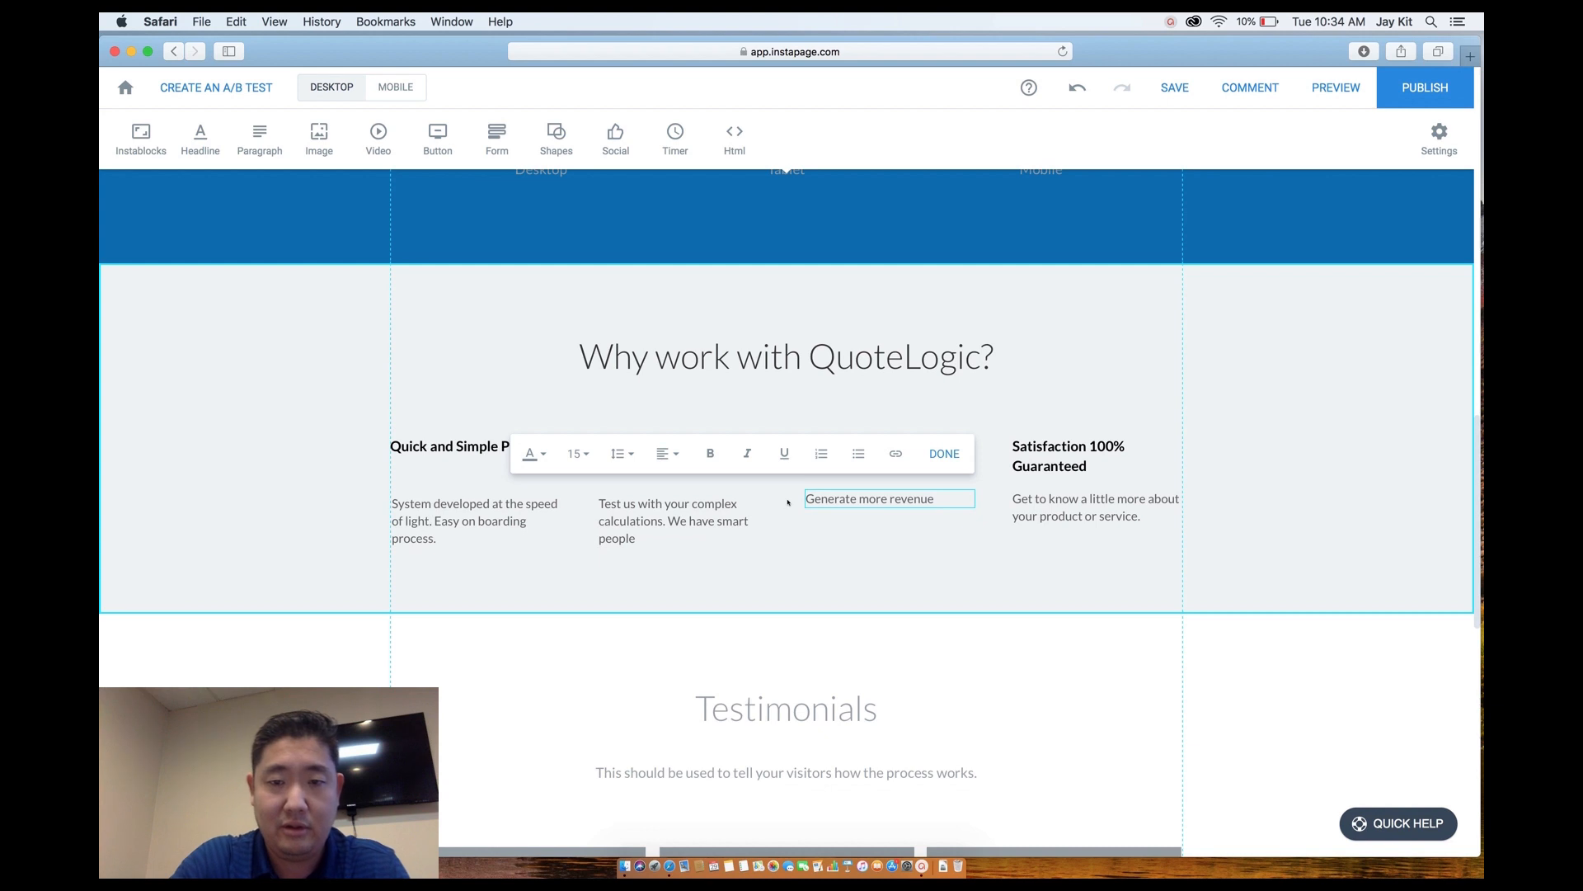
pyautogui.write('insta')
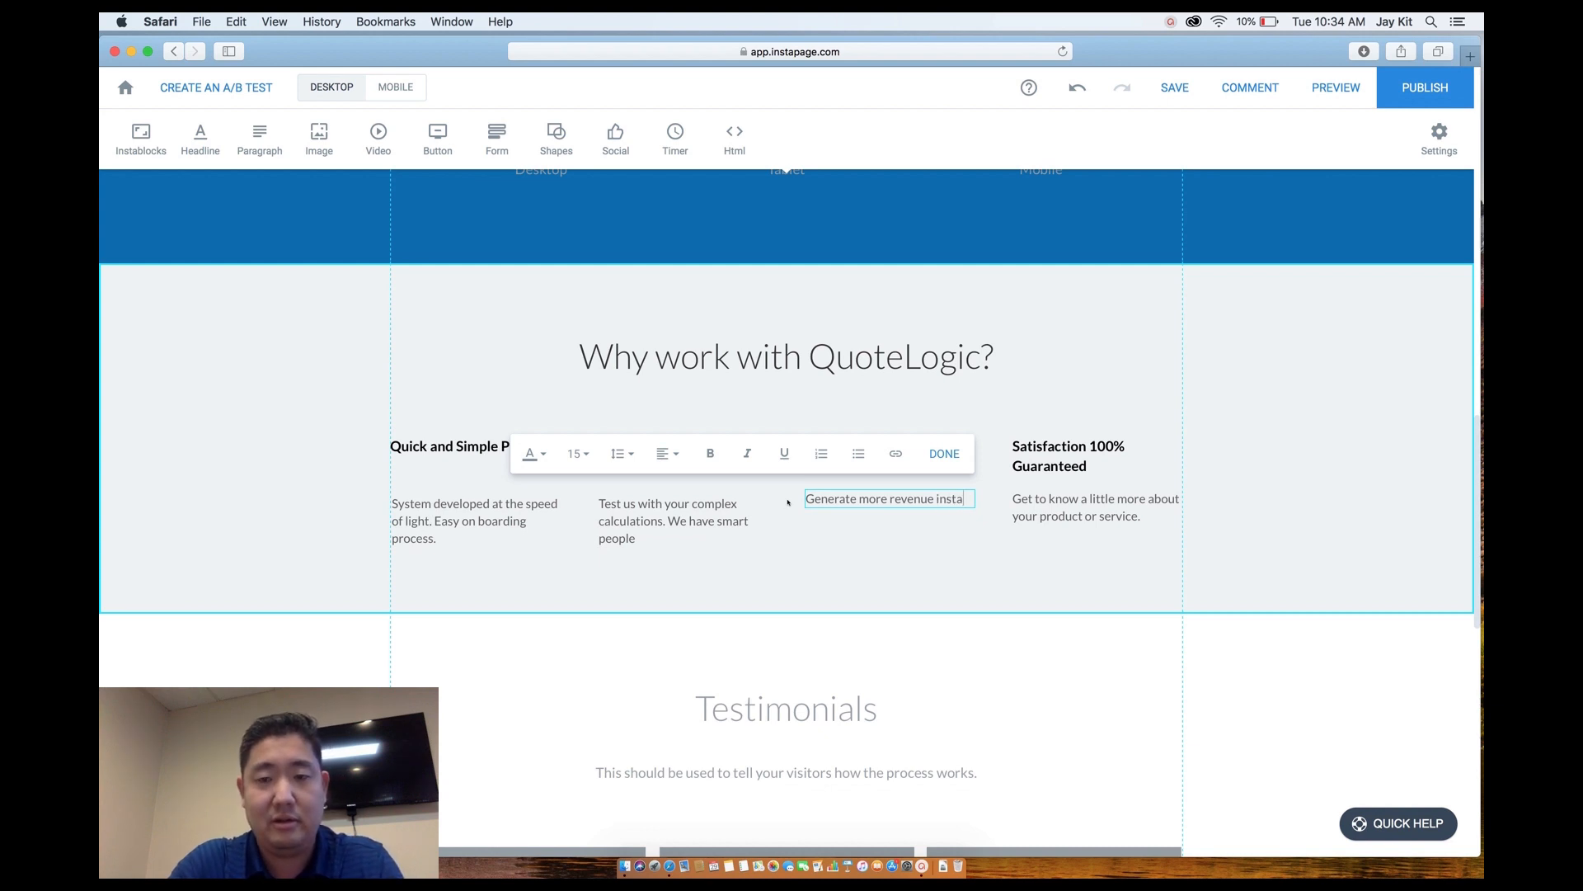
pyautogui.write('ntly with automaotin')
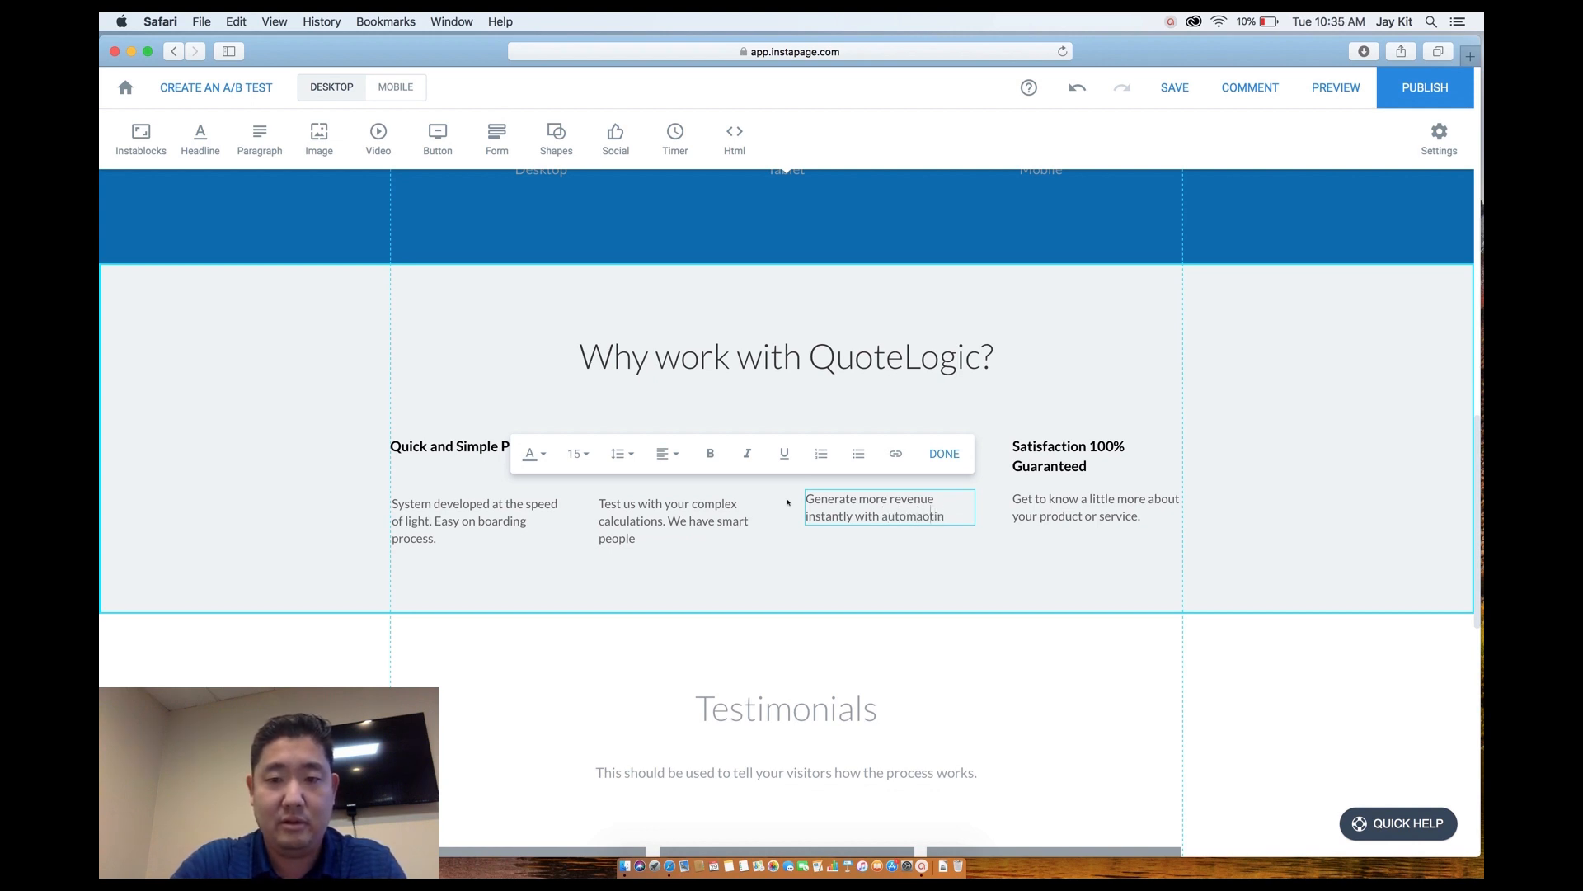
pyautogui.press('Left')
pyautogui.press('Left')
pyautogui.press('Left')
pyautogui.press('BackSpace')
pyautogui.write('o')
# Set the fourth feature paragraph to 'Worry free process. Satisfaction is Always guaranteed.'.
pyautogui.click(1065, 518)
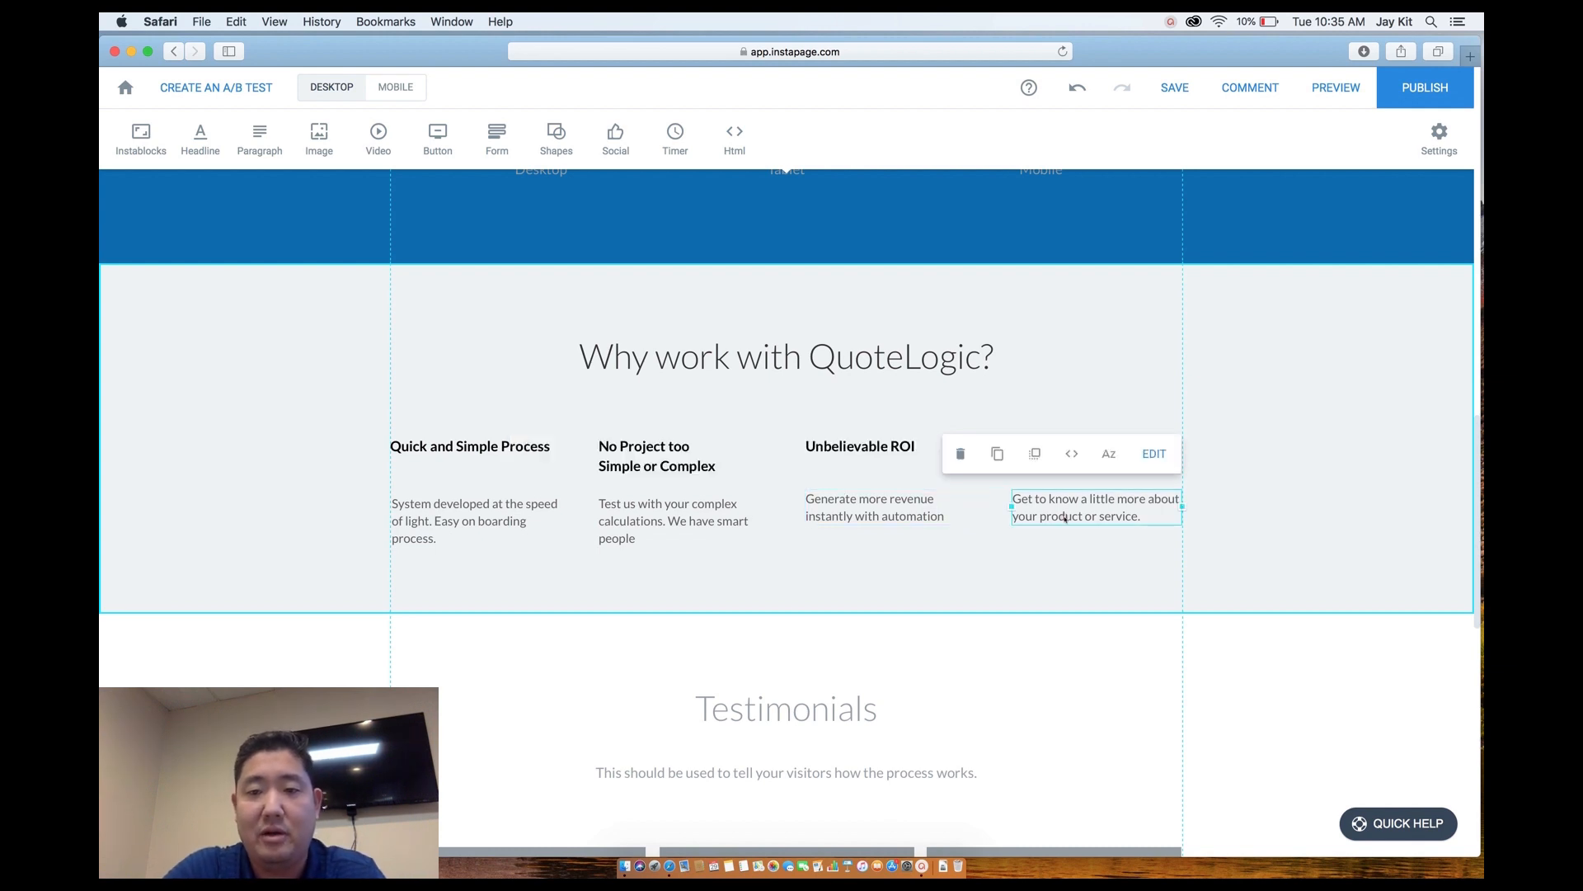
pyautogui.doubleClick(1044, 509)
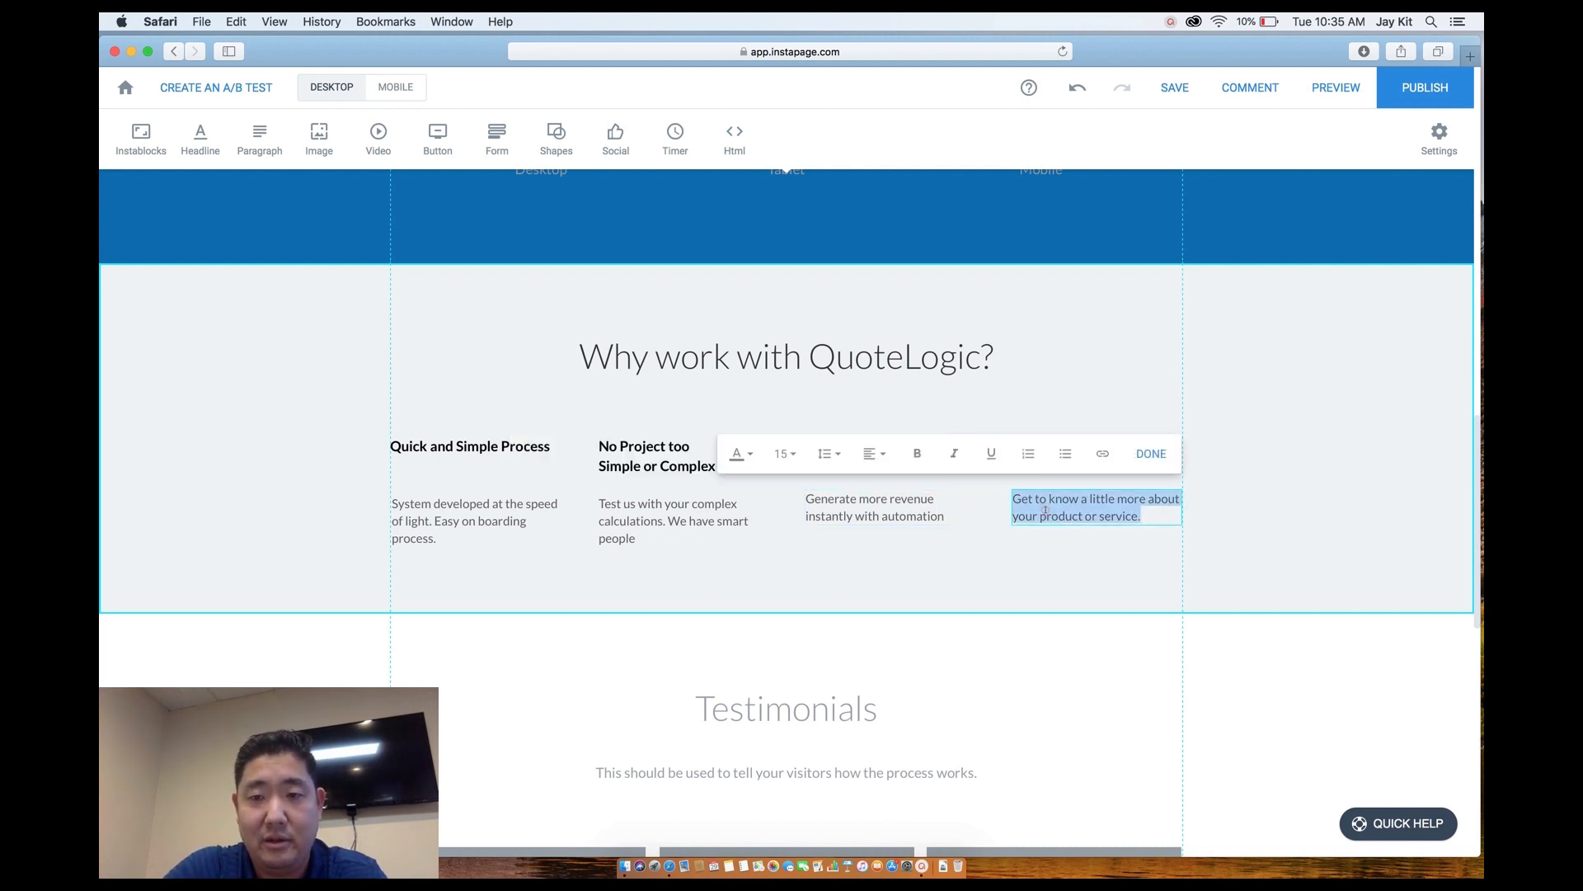
pyautogui.write('Worry ')
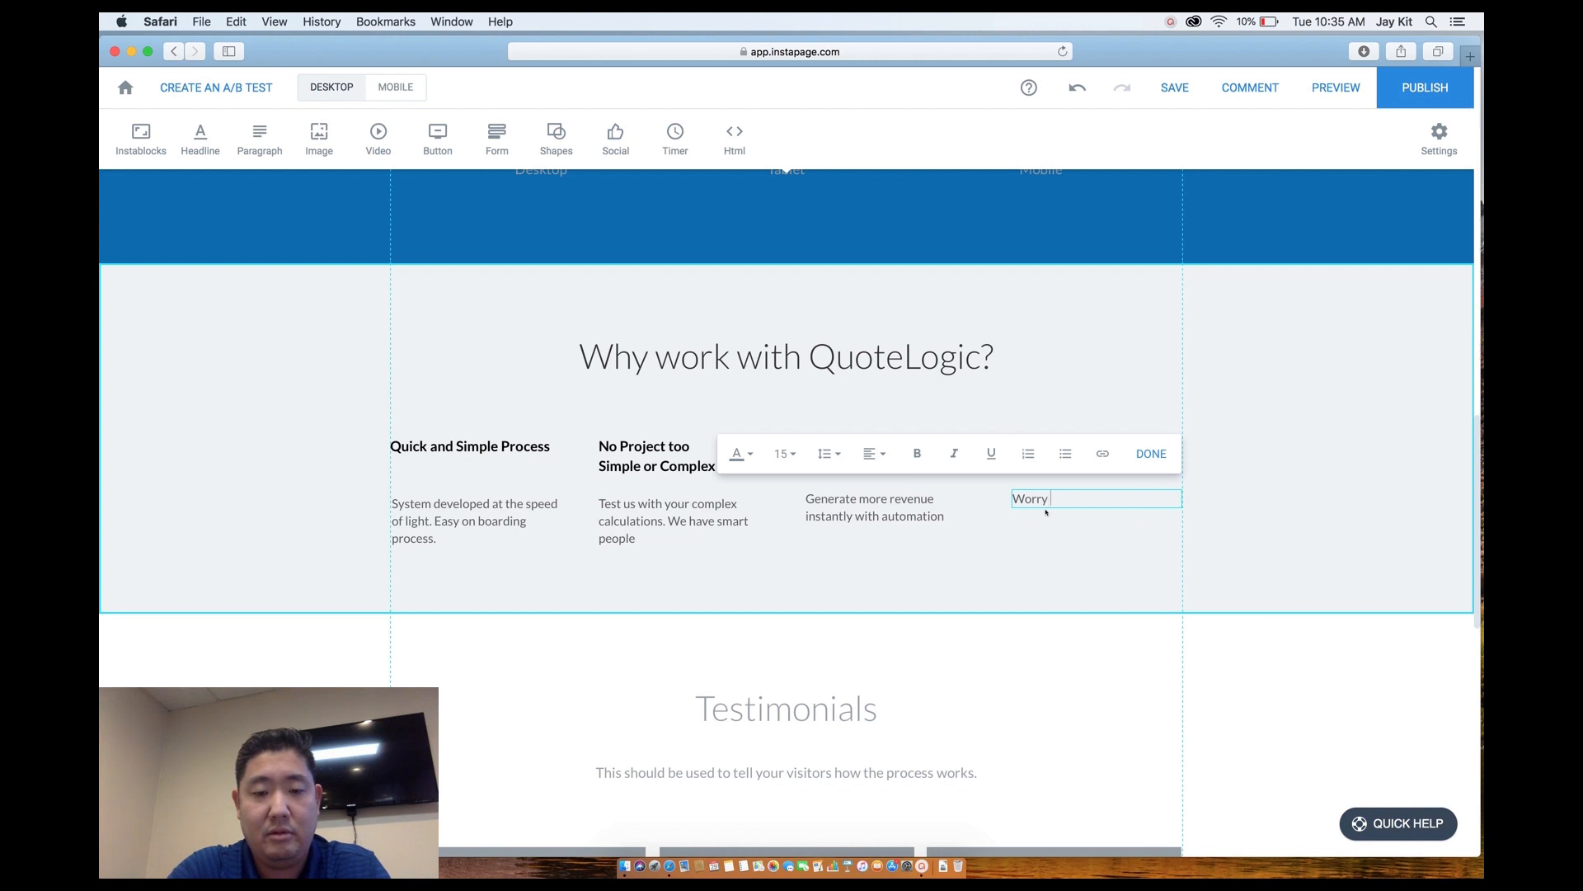
pyautogui.write('free')
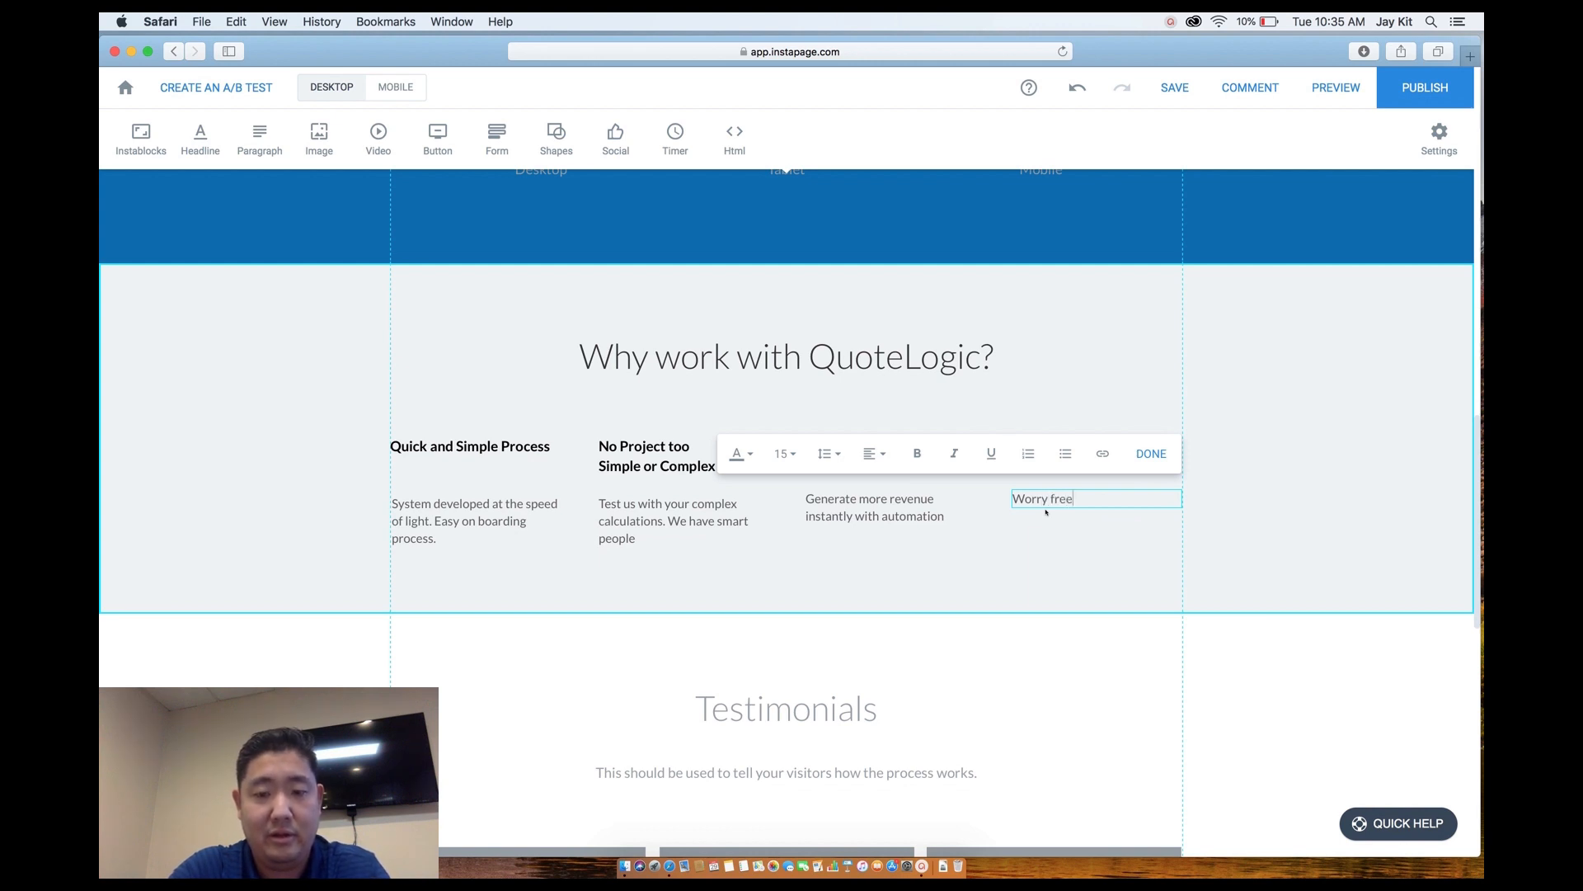
pyautogui.write(' proces')
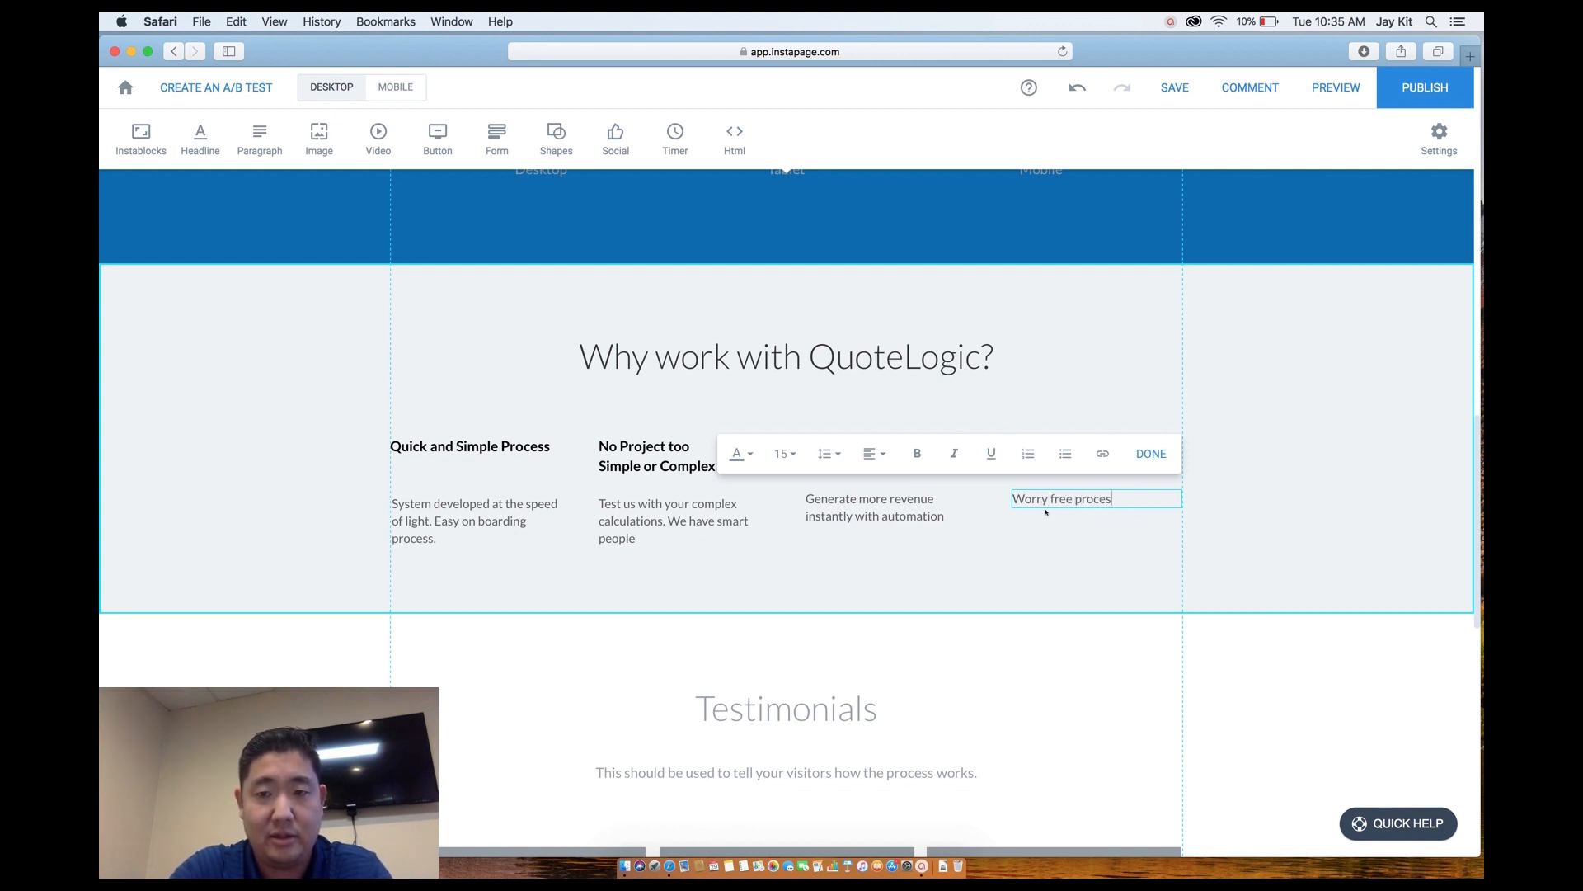
pyautogui.write('s. S')
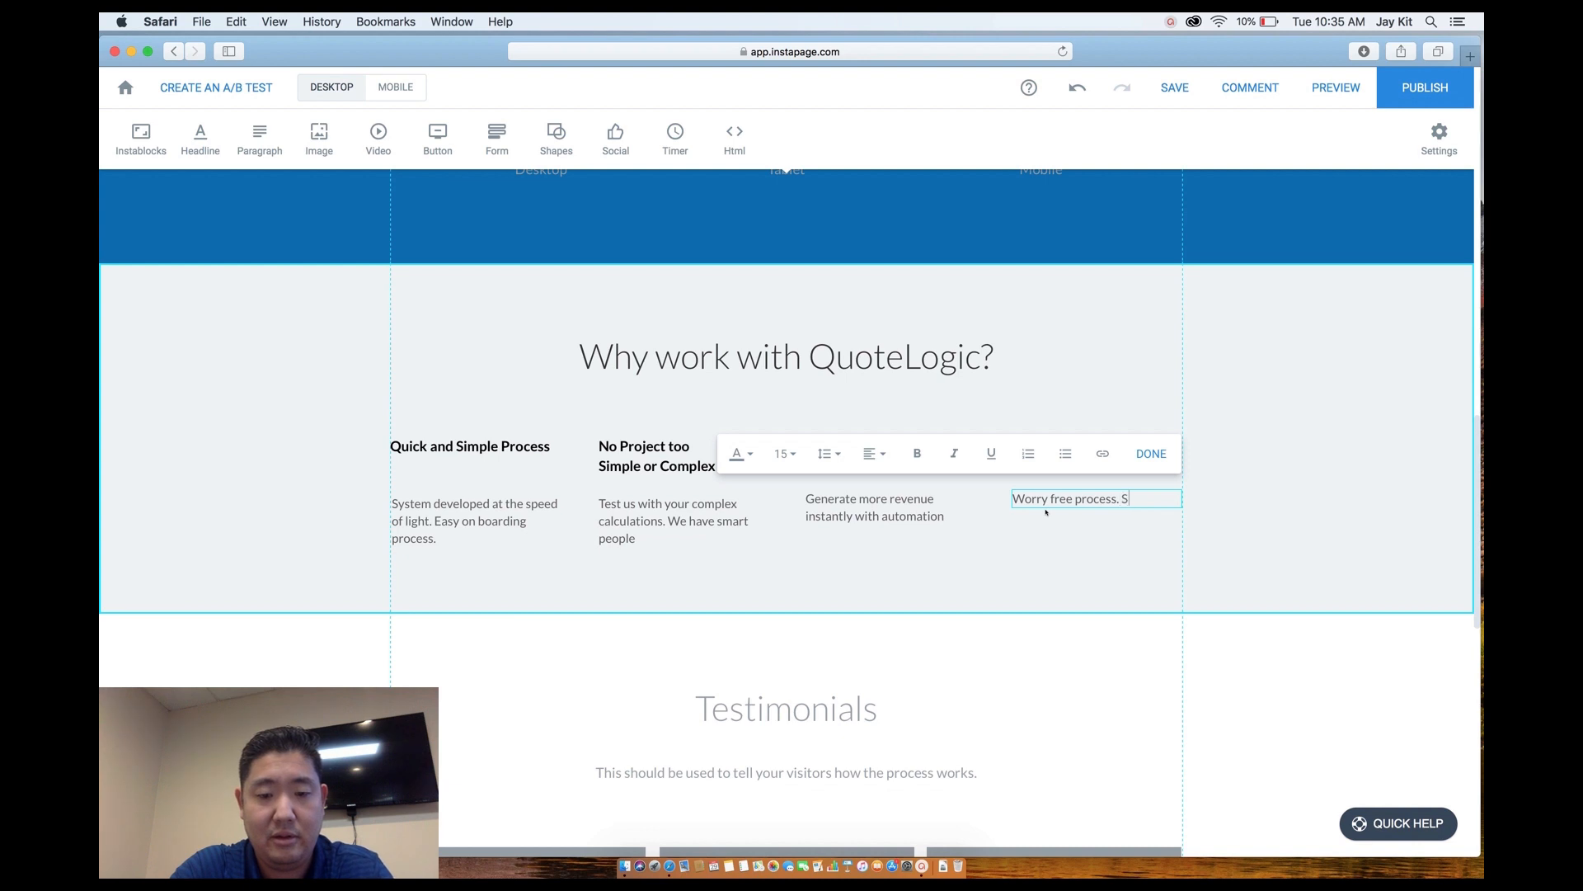
pyautogui.write('atisfa')
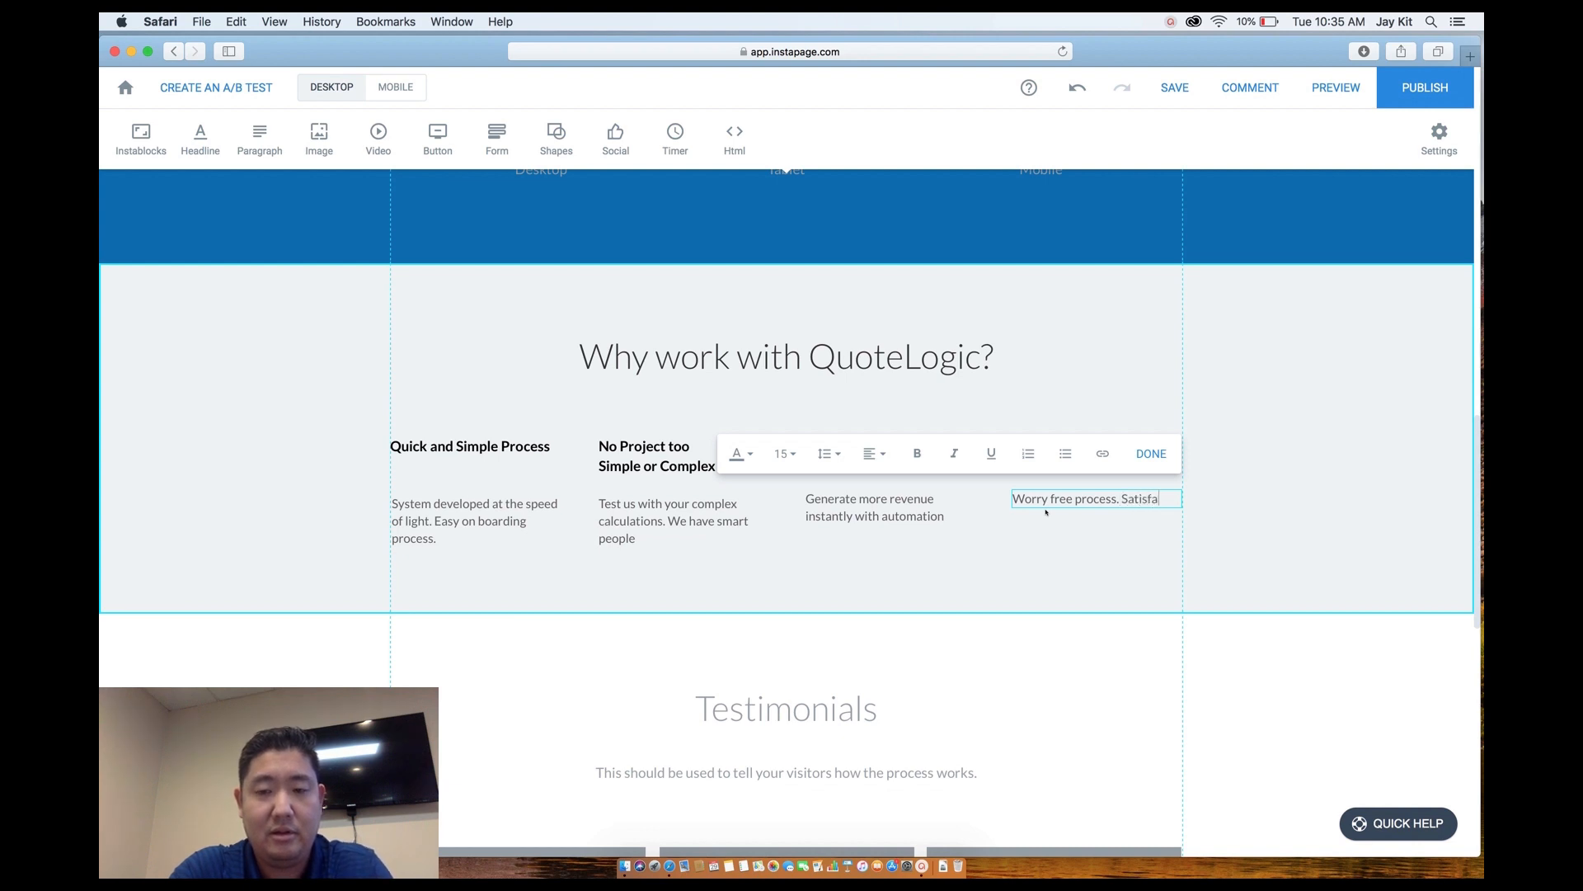
pyautogui.write('ction is Always')
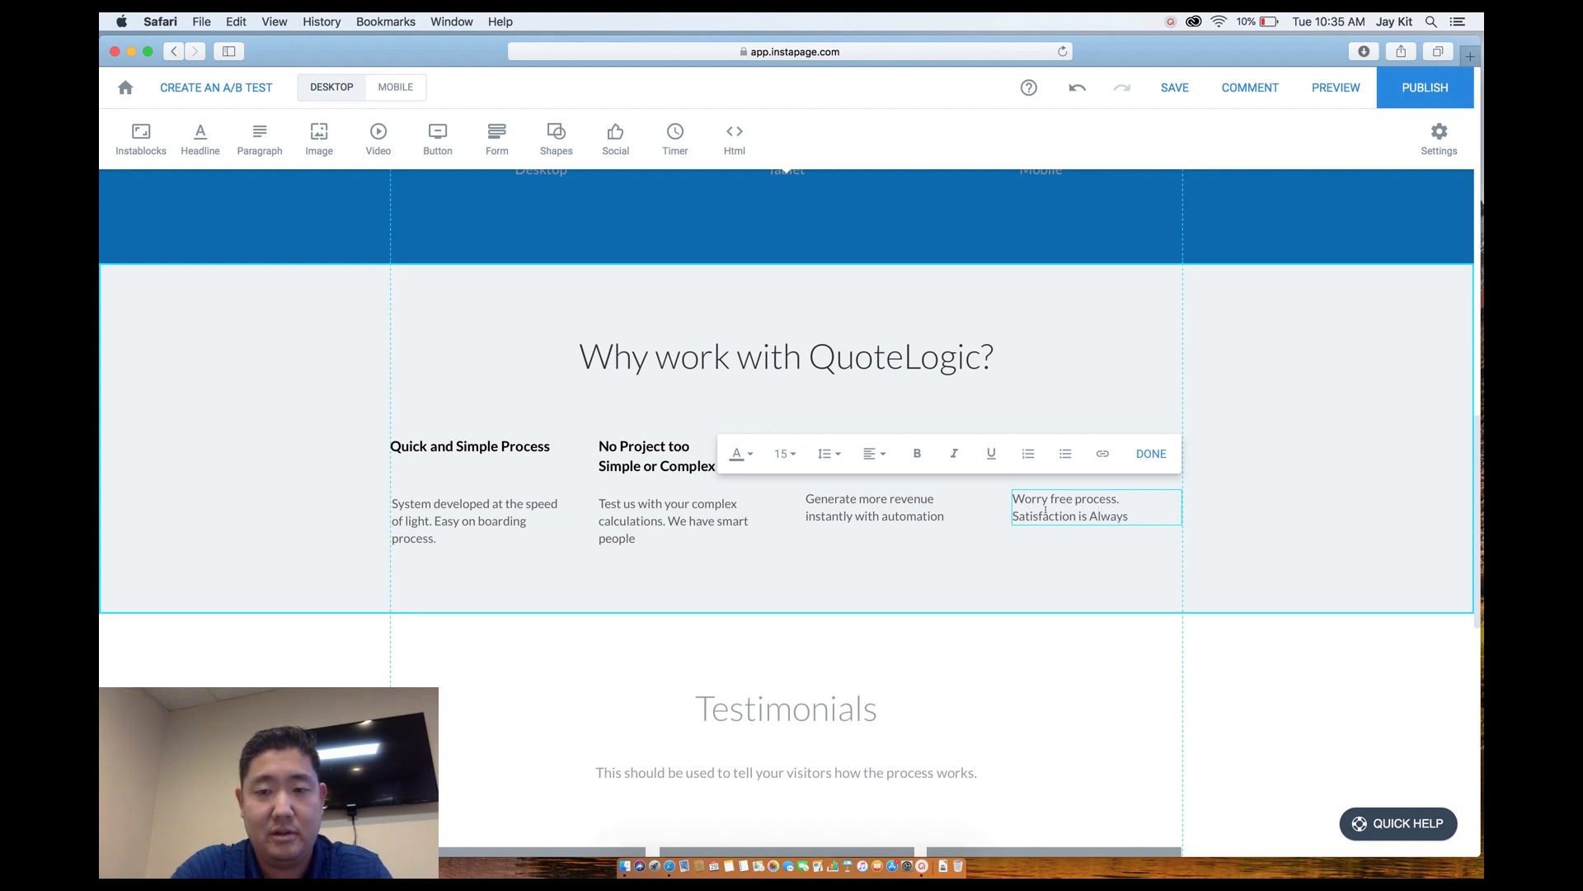
pyautogui.write(' guaranteed.')
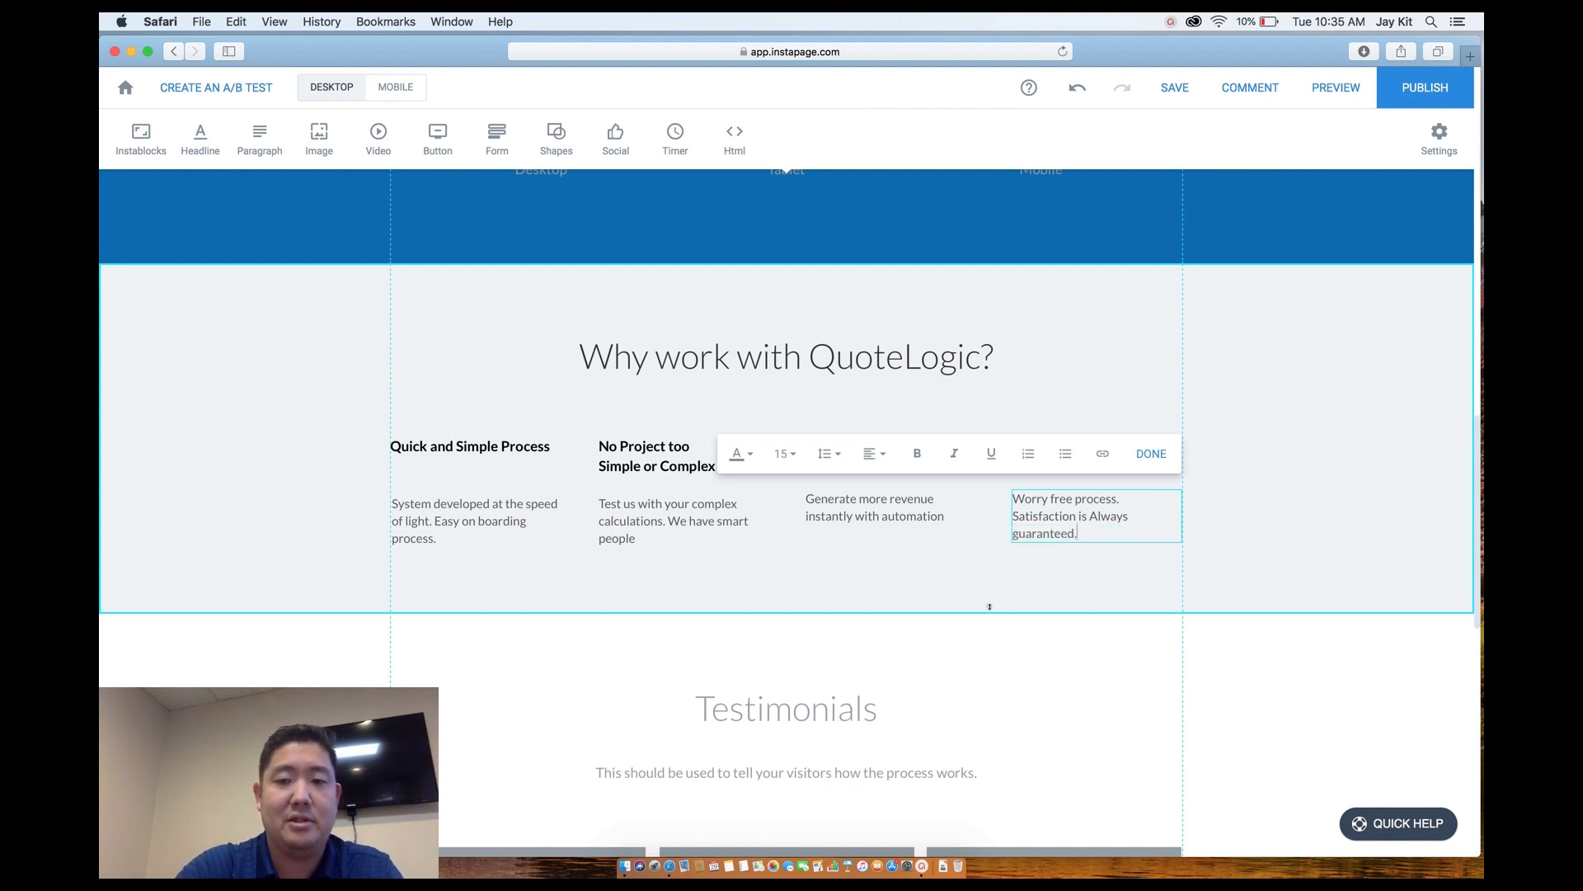
pyautogui.click(948, 584)
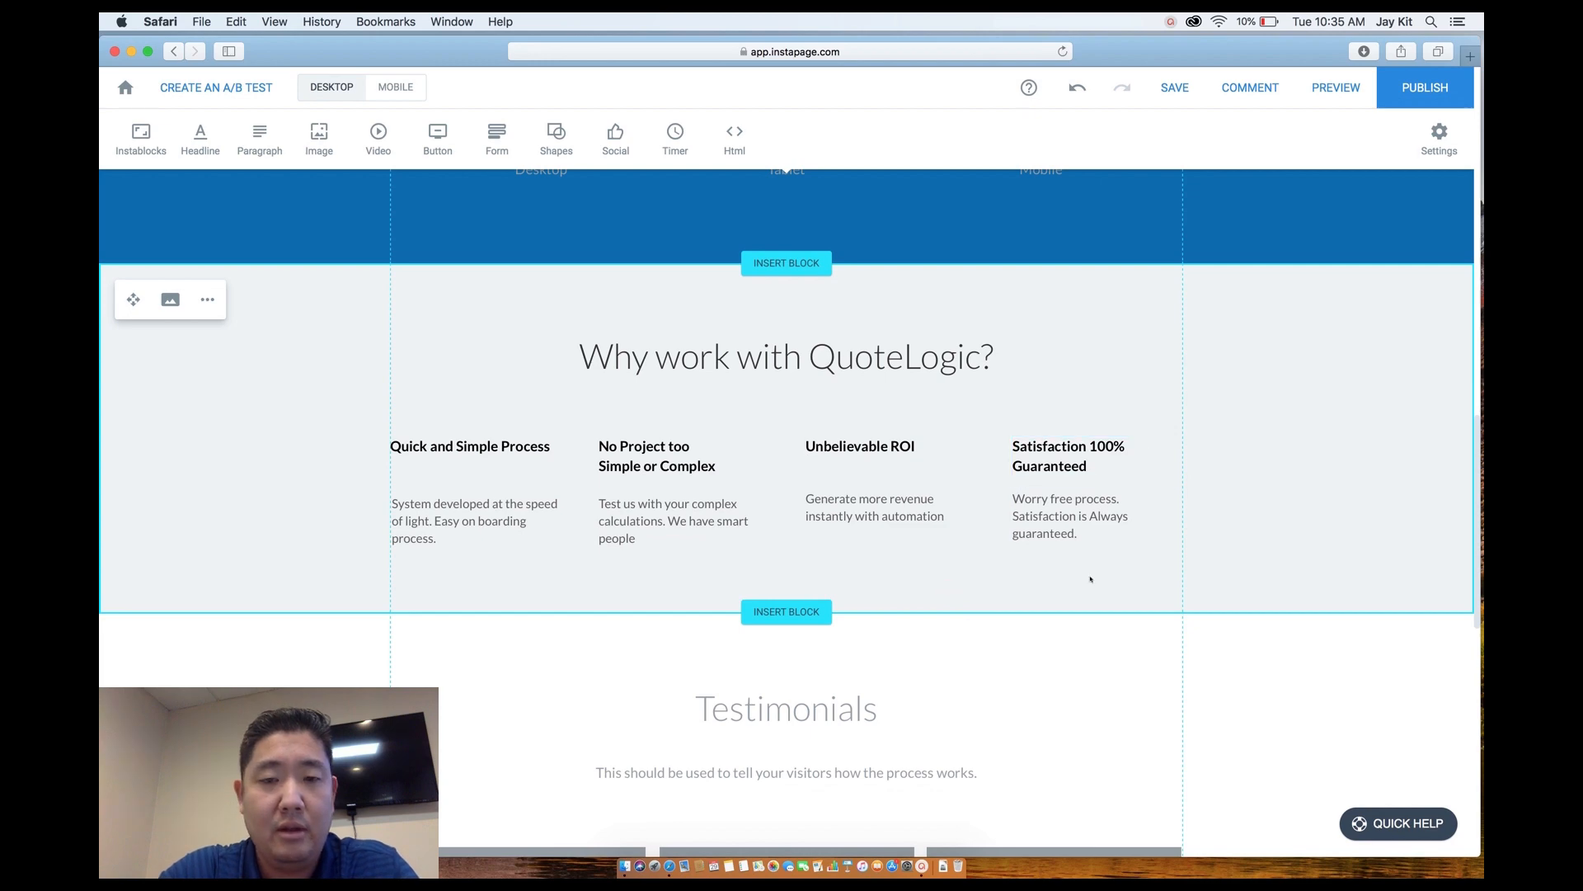
pyautogui.scroll(8, 1090, 579)
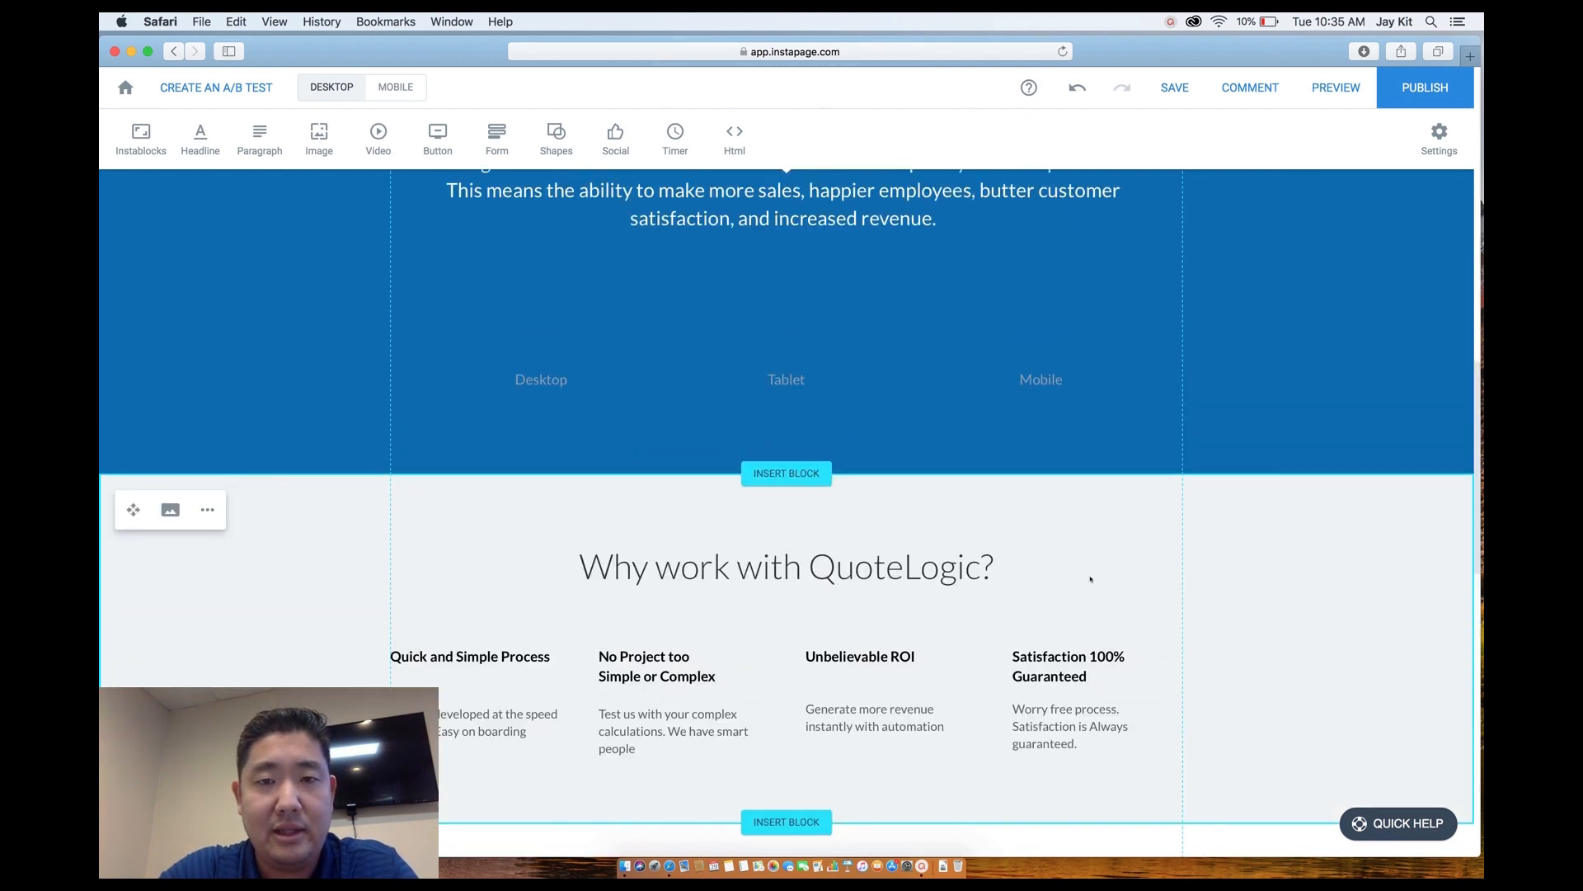
pyautogui.scroll(15, 1091, 580)
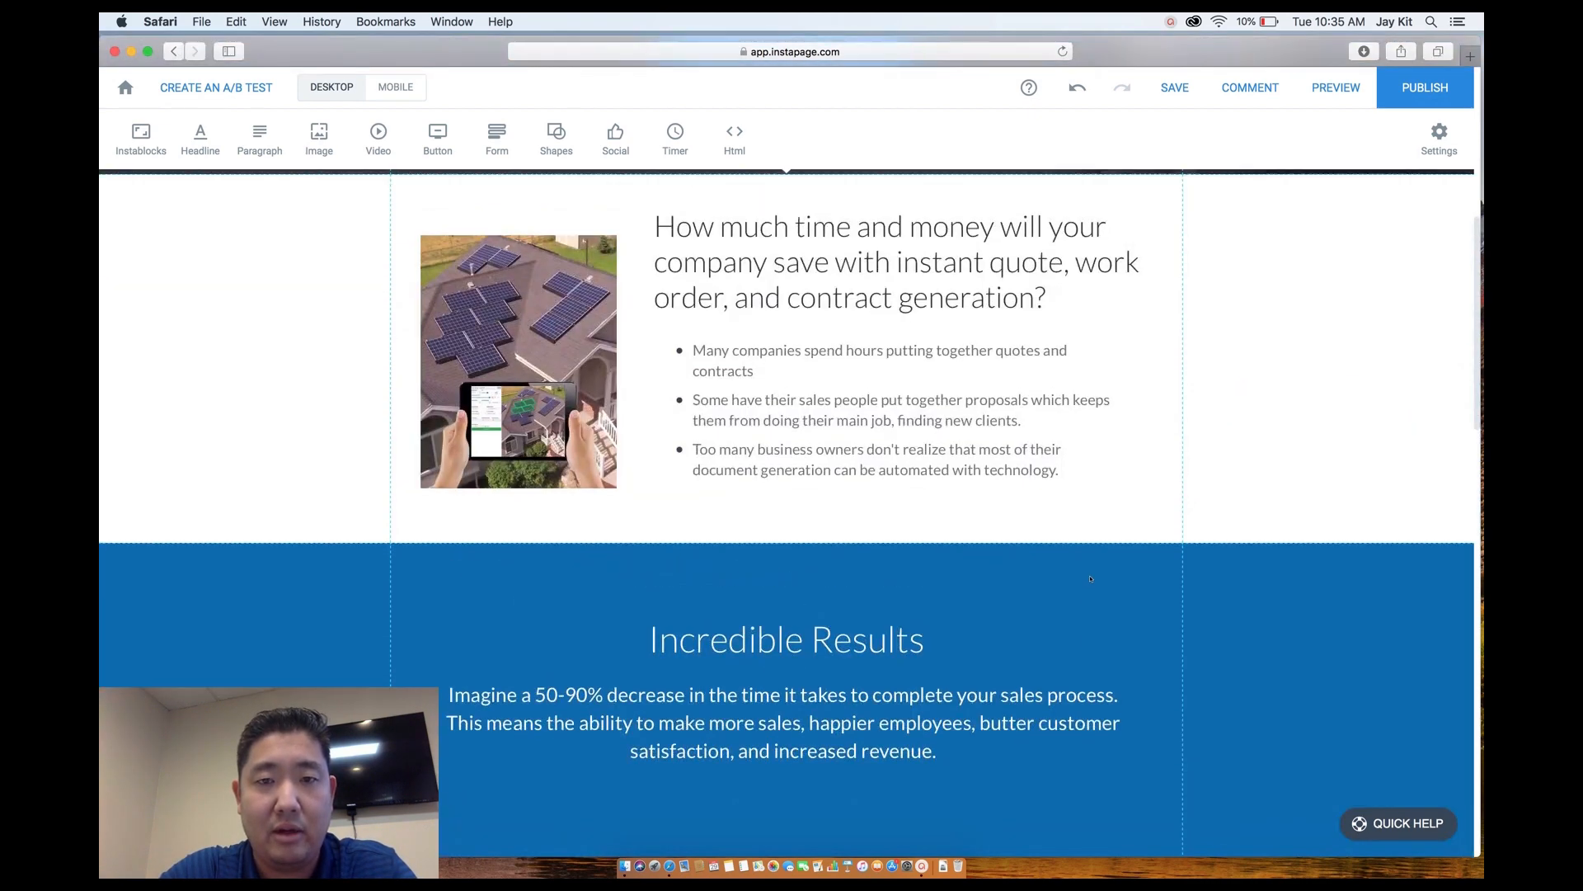
pyautogui.scroll(-15, 1090, 580)
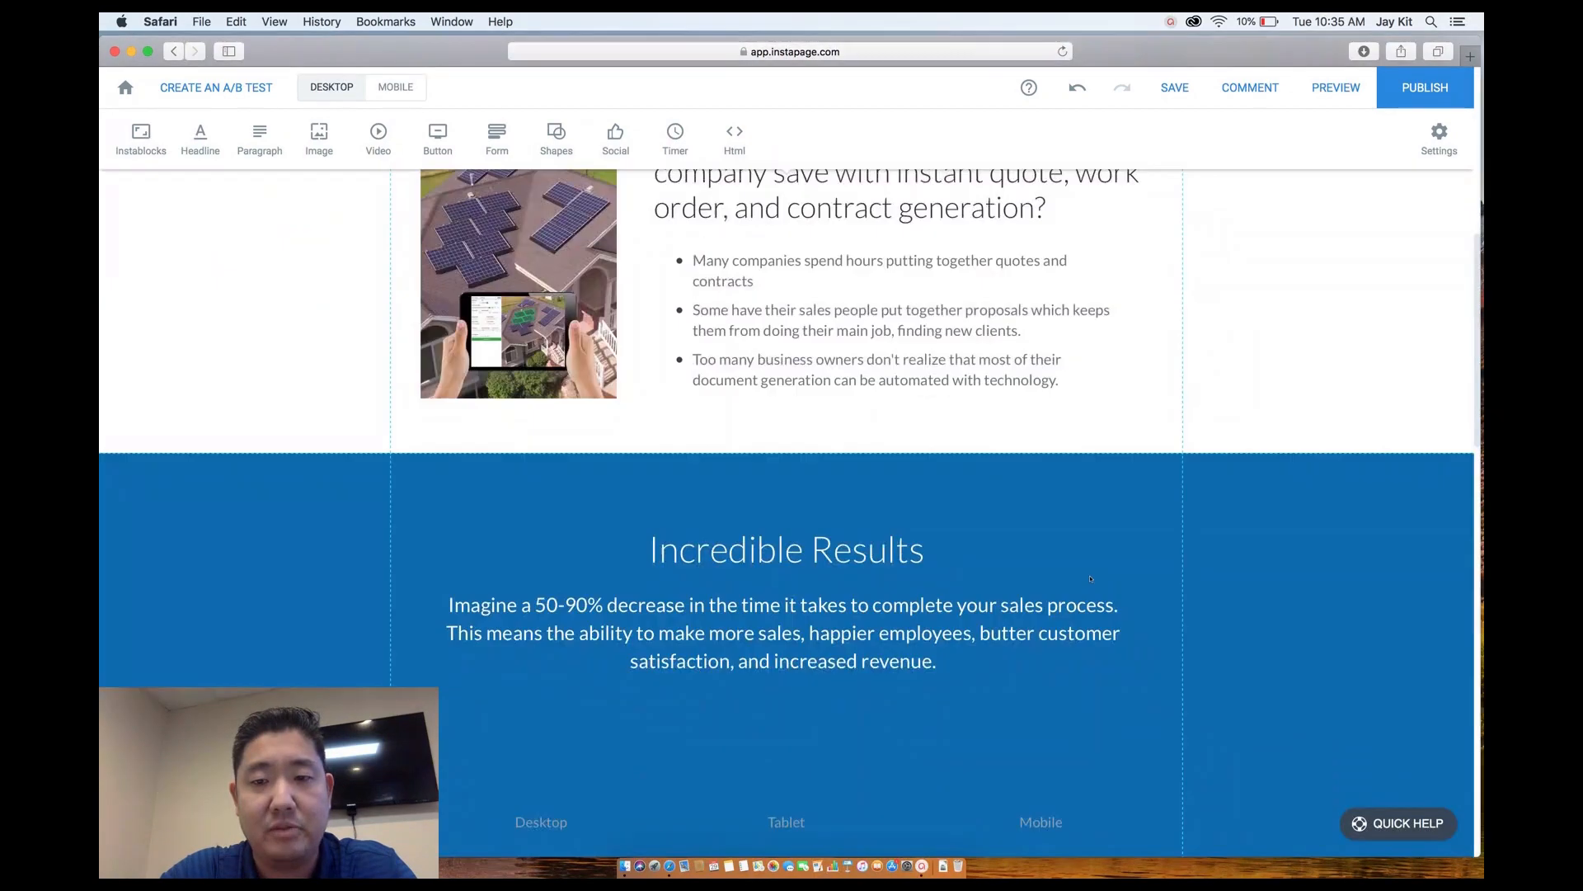
pyautogui.scroll(-7, 1090, 580)
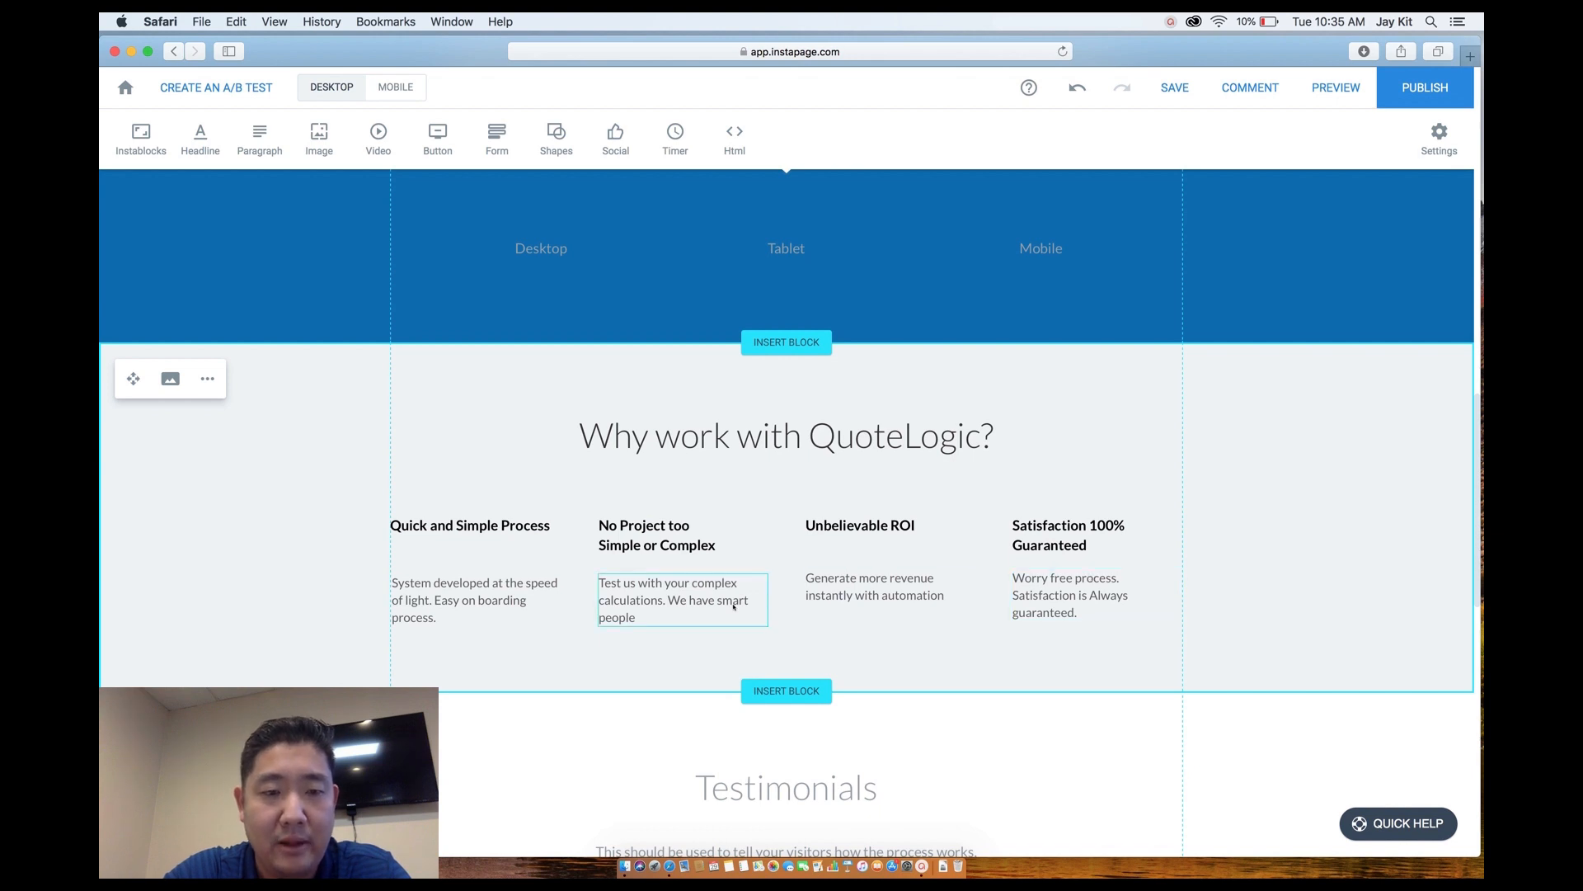
pyautogui.scroll(5, 540, 651)
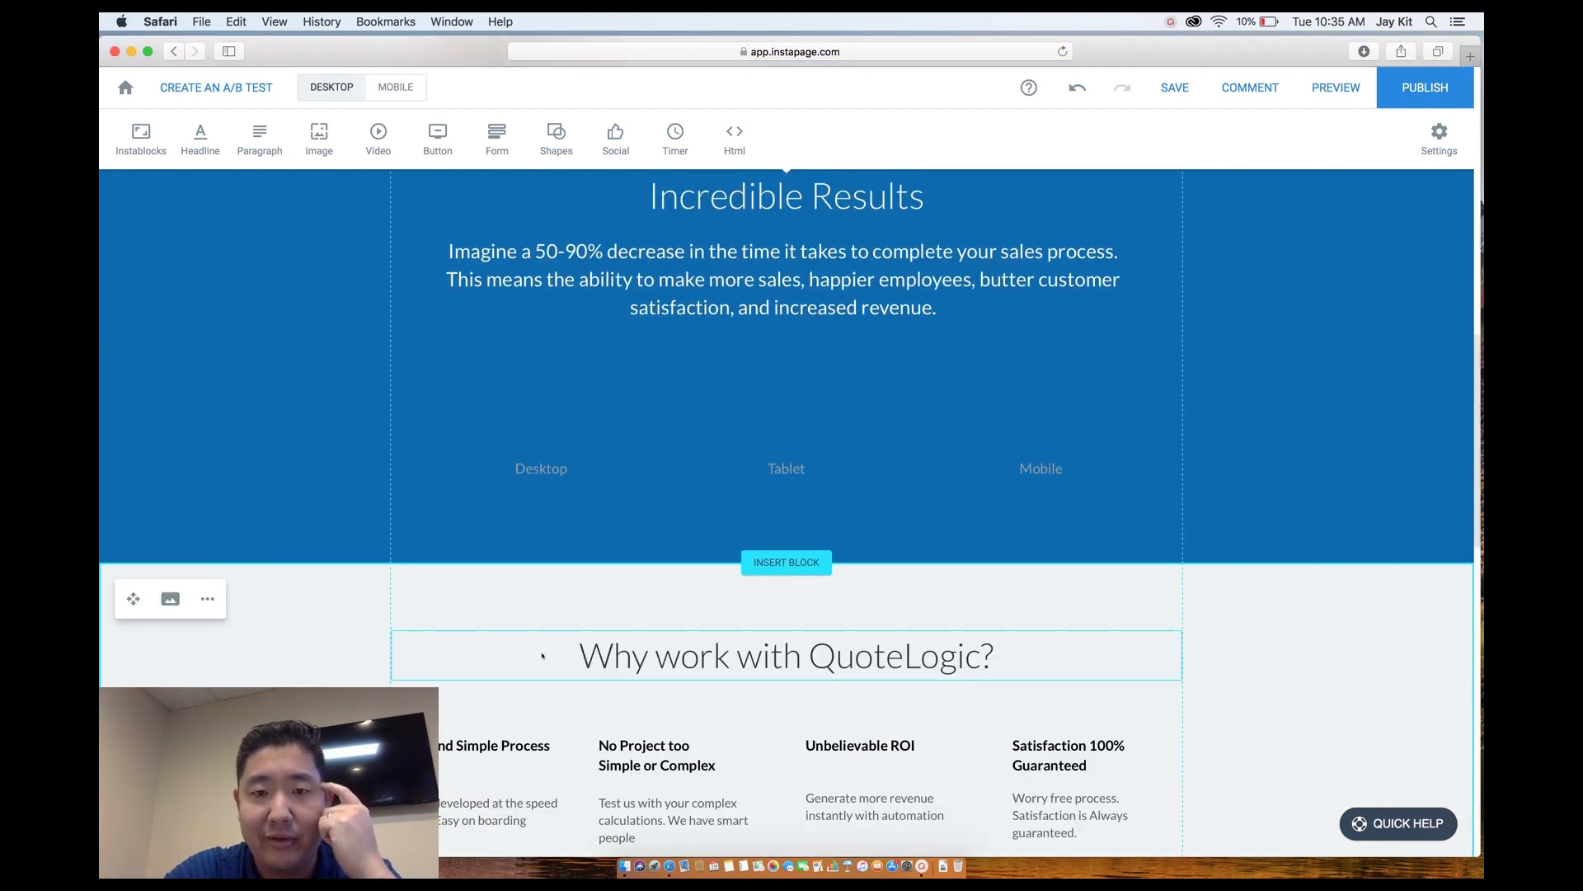
pyautogui.scroll(-9, 542, 655)
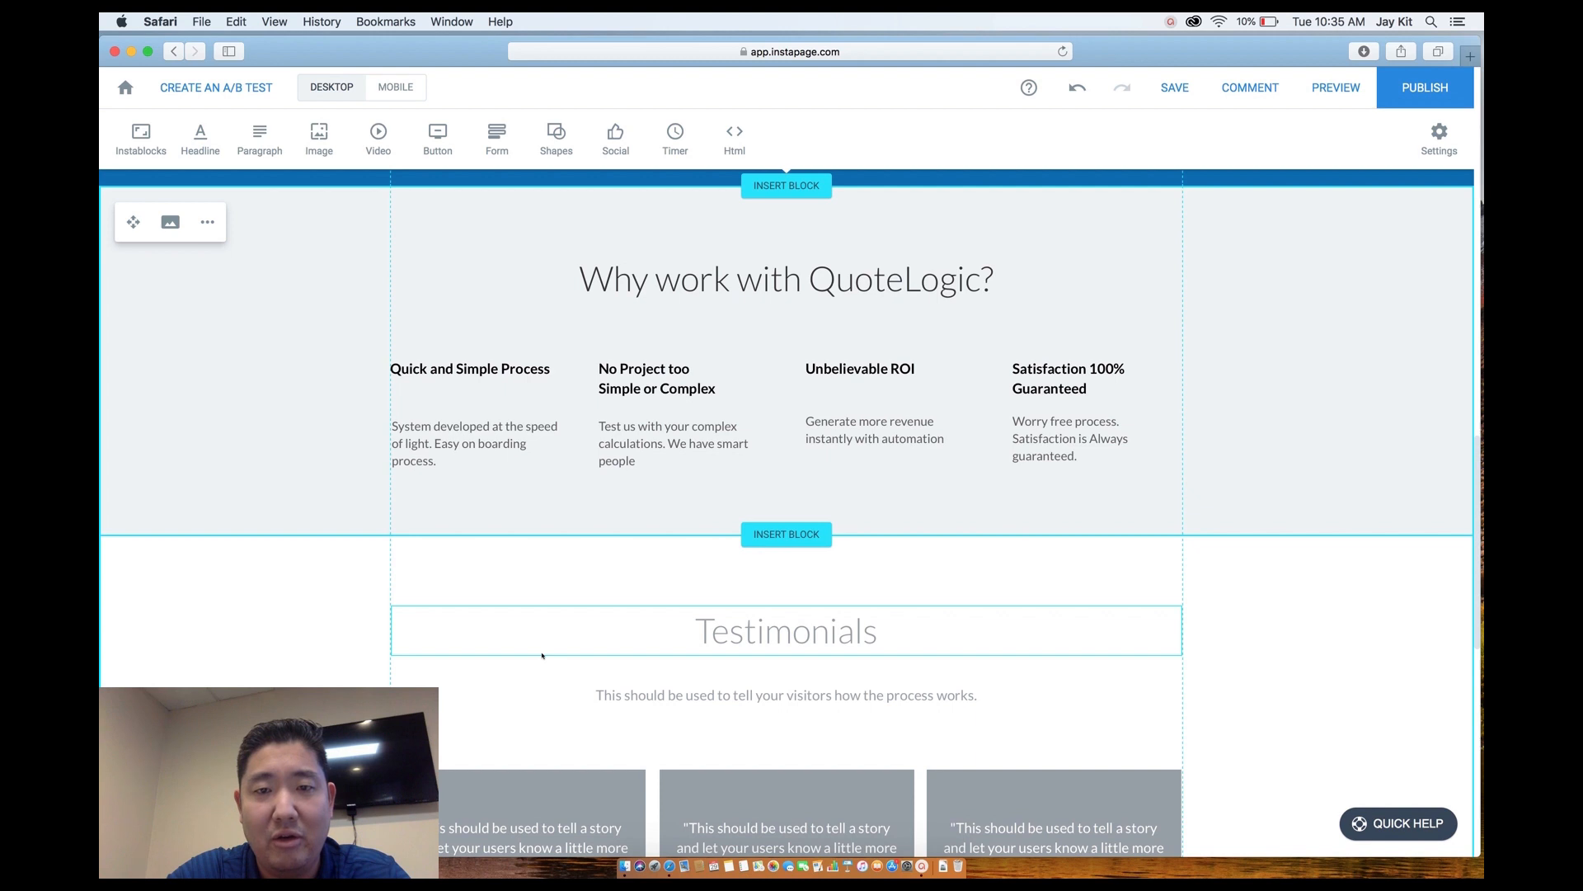
pyautogui.scroll(-4, 542, 655)
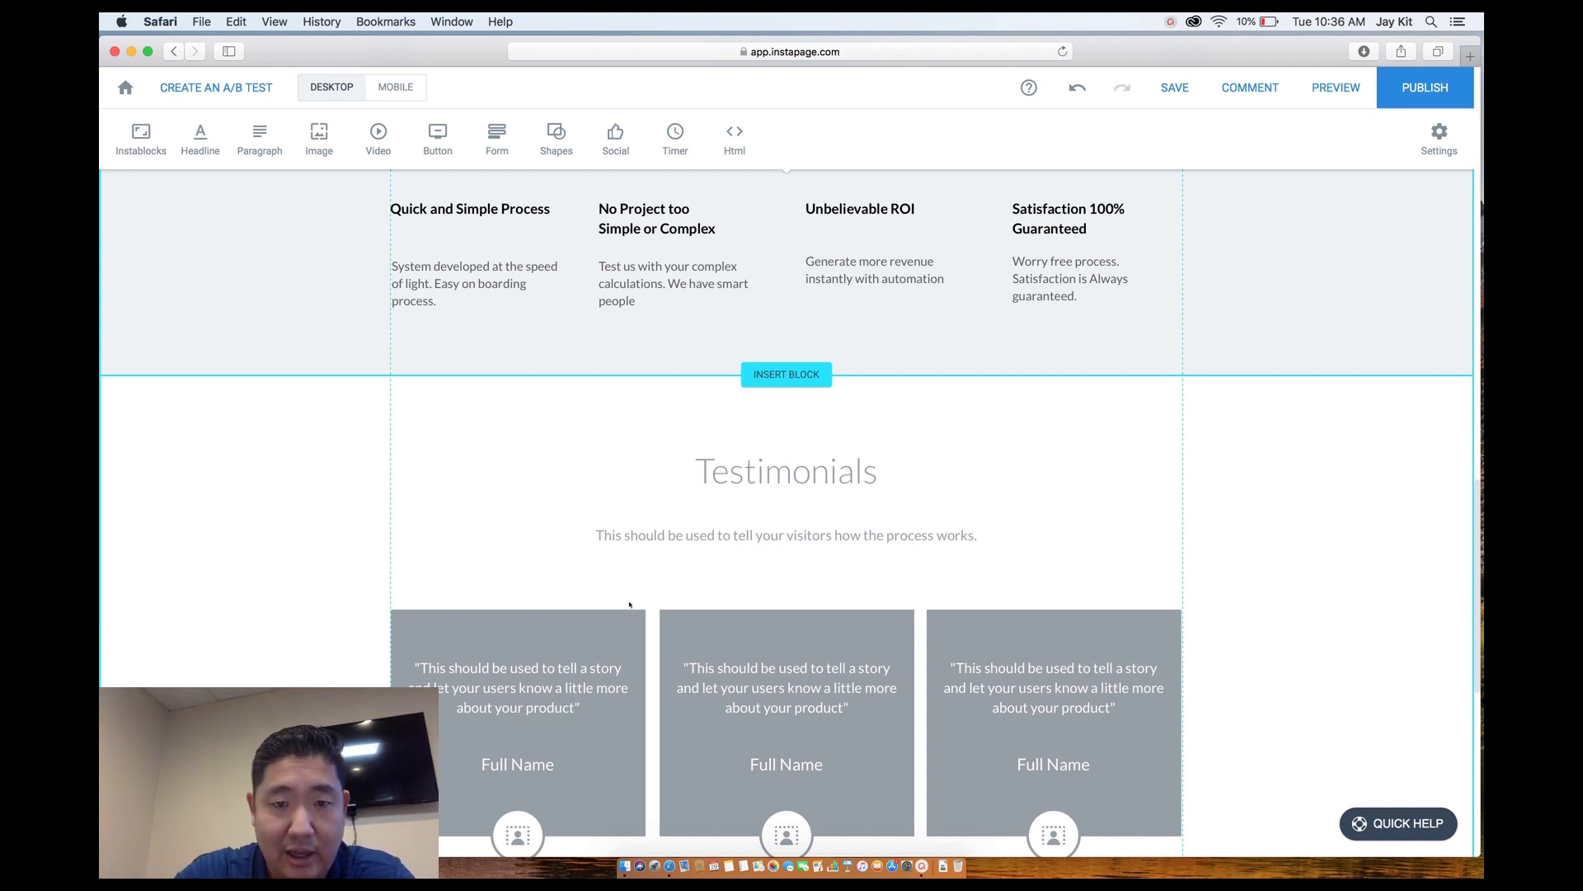
# Delete the Testimonials subheading, raise the heading, and remove the middle and right testimonial cards.
pyautogui.click(660, 536)
pyautogui.press('Delete')
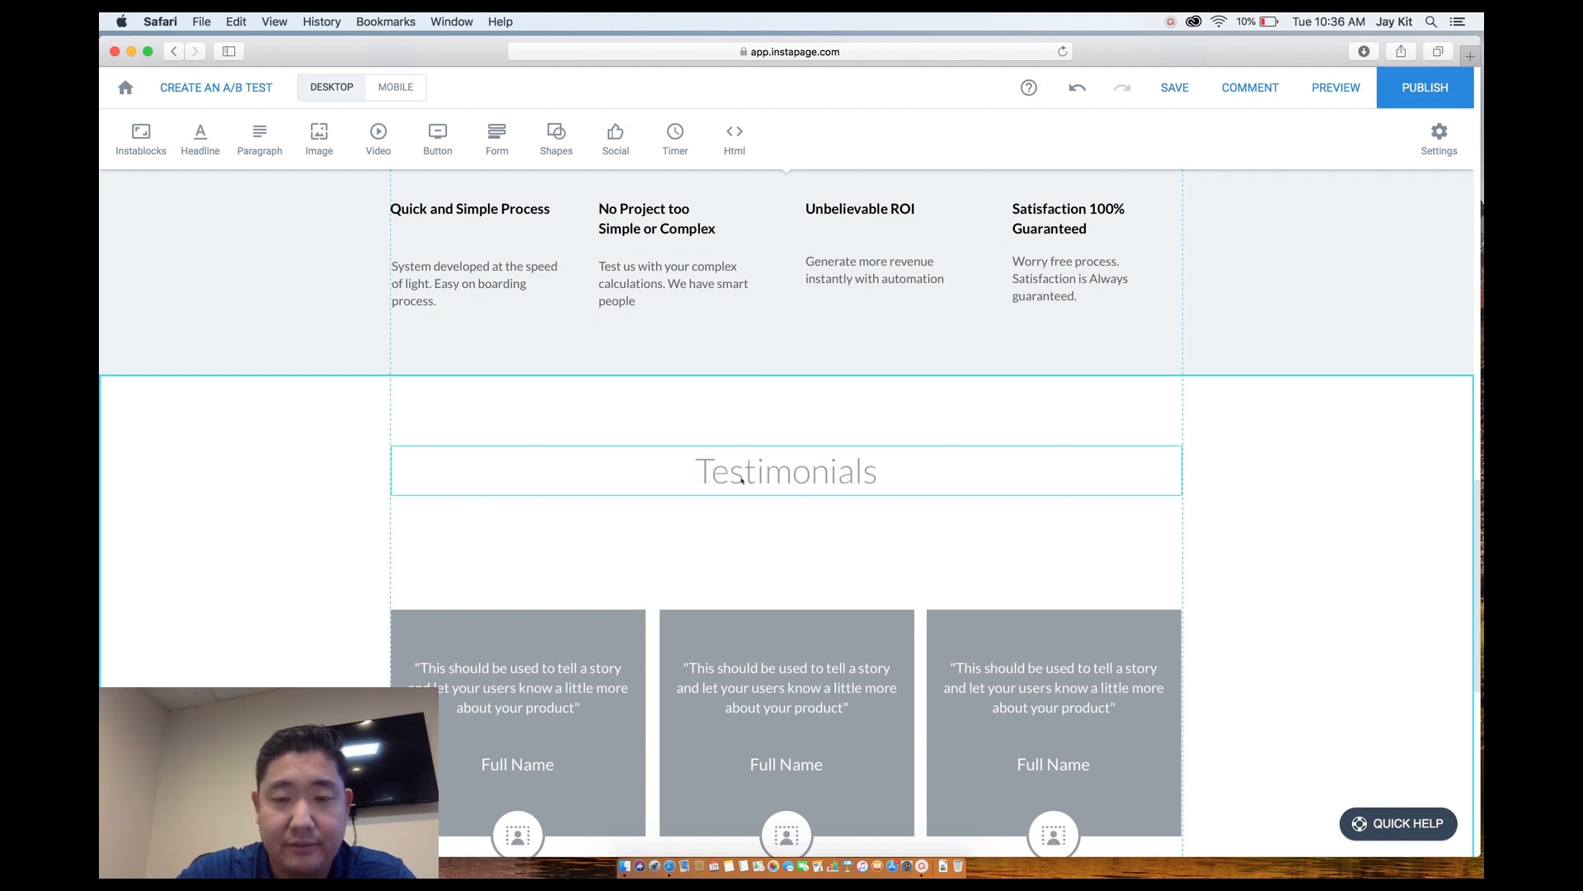
pyautogui.moveTo(742, 477); pyautogui.dragTo(742, 443)
pyautogui.click(724, 675)
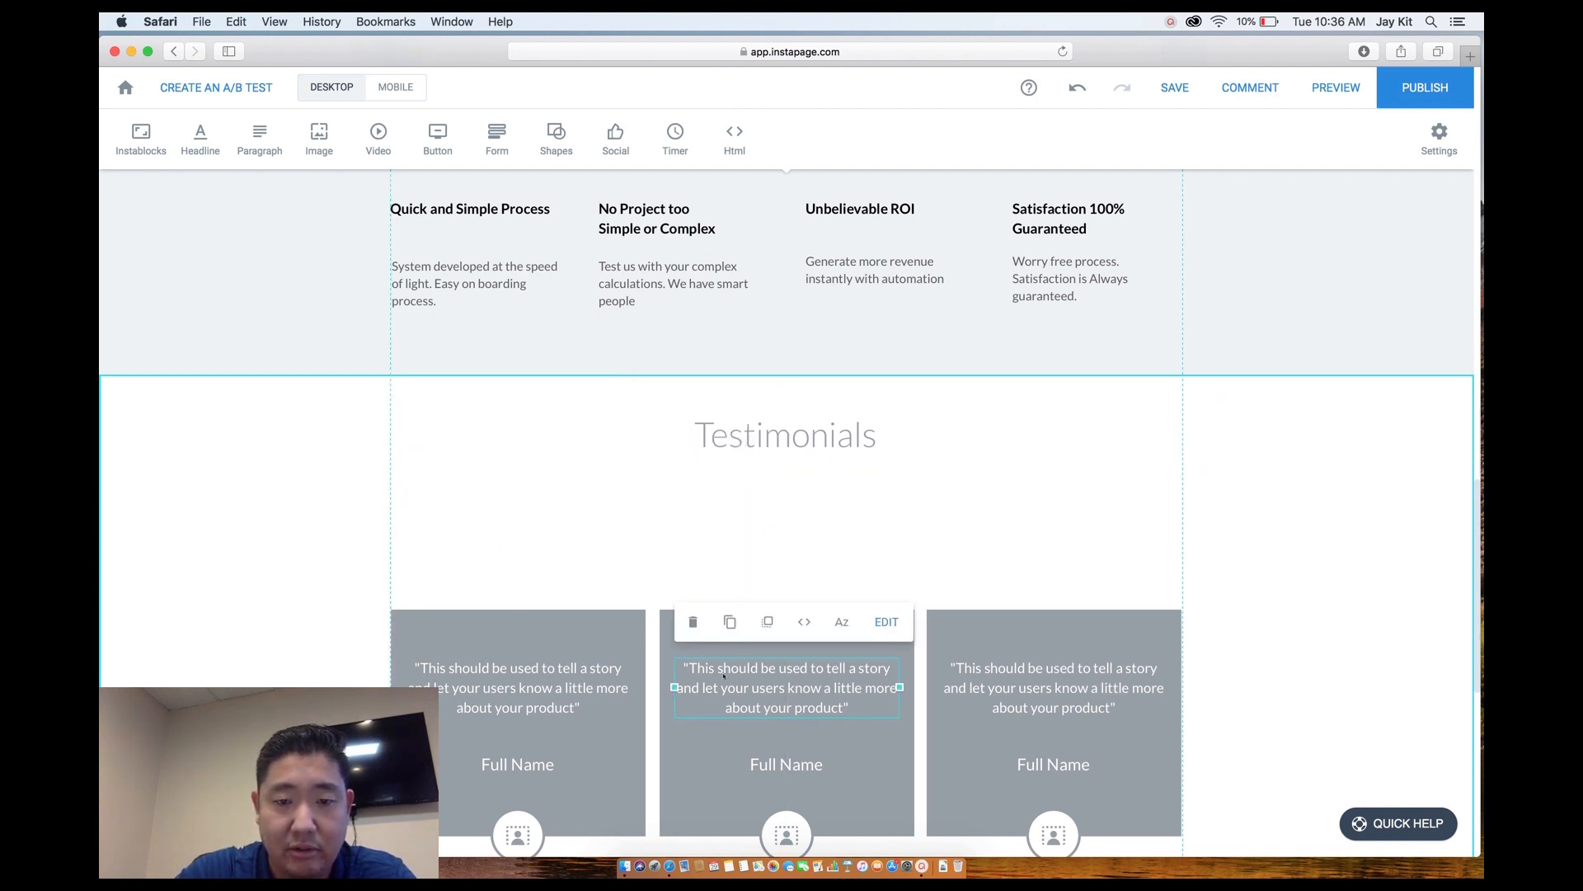
pyautogui.moveTo(682, 547); pyautogui.dragTo(1077, 858)
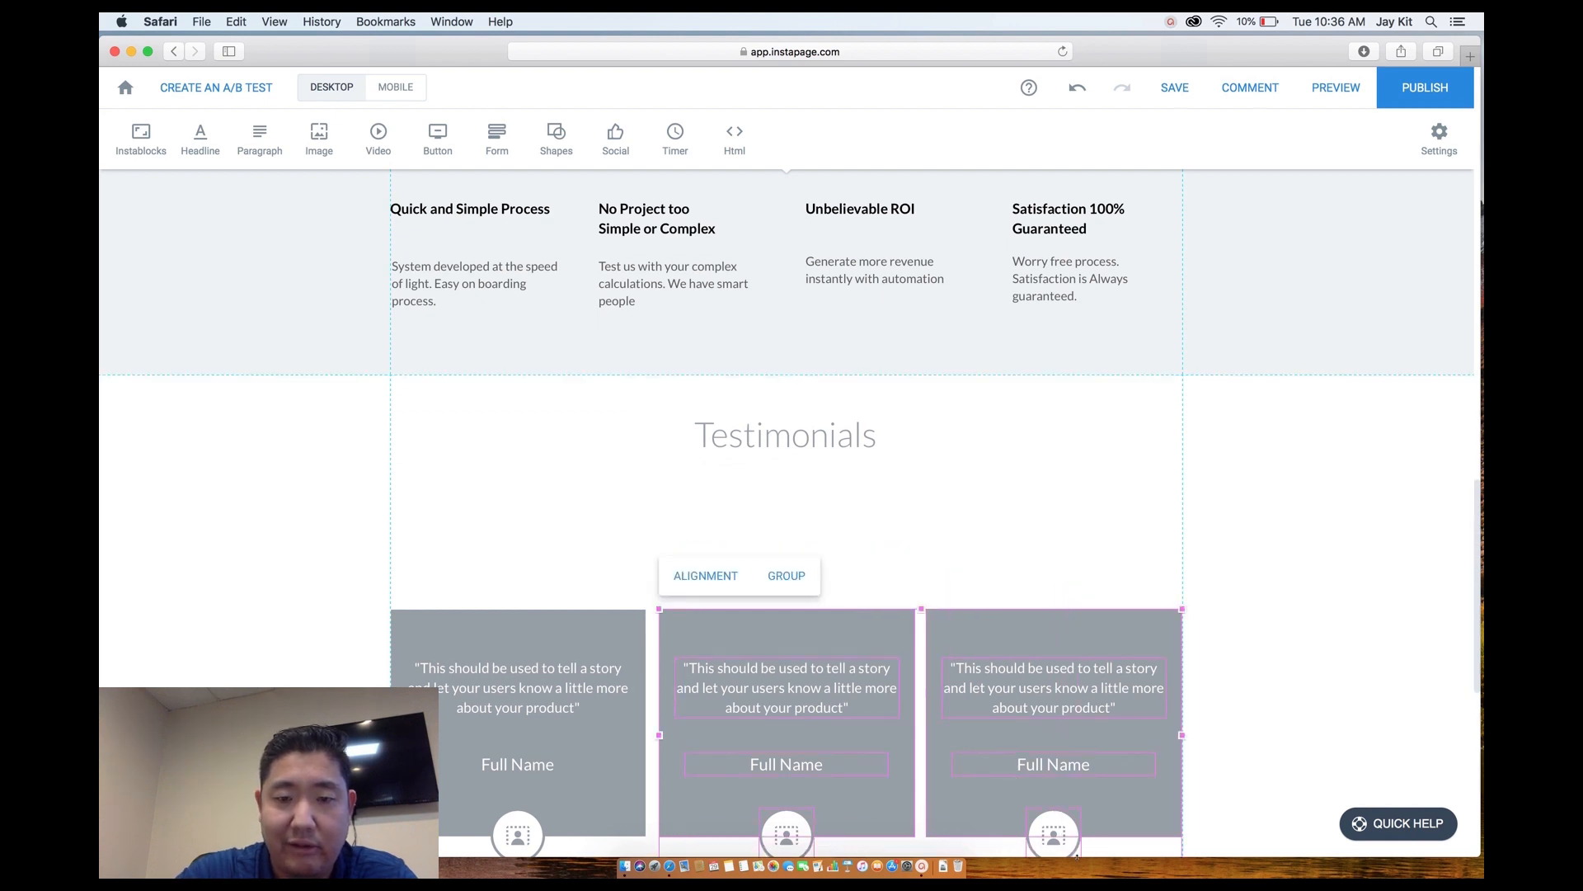
pyautogui.press('Delete')
# Move the remaining testimonial card group to the centre and resize it from the left.
pyautogui.scroll(-2, 631, 734)
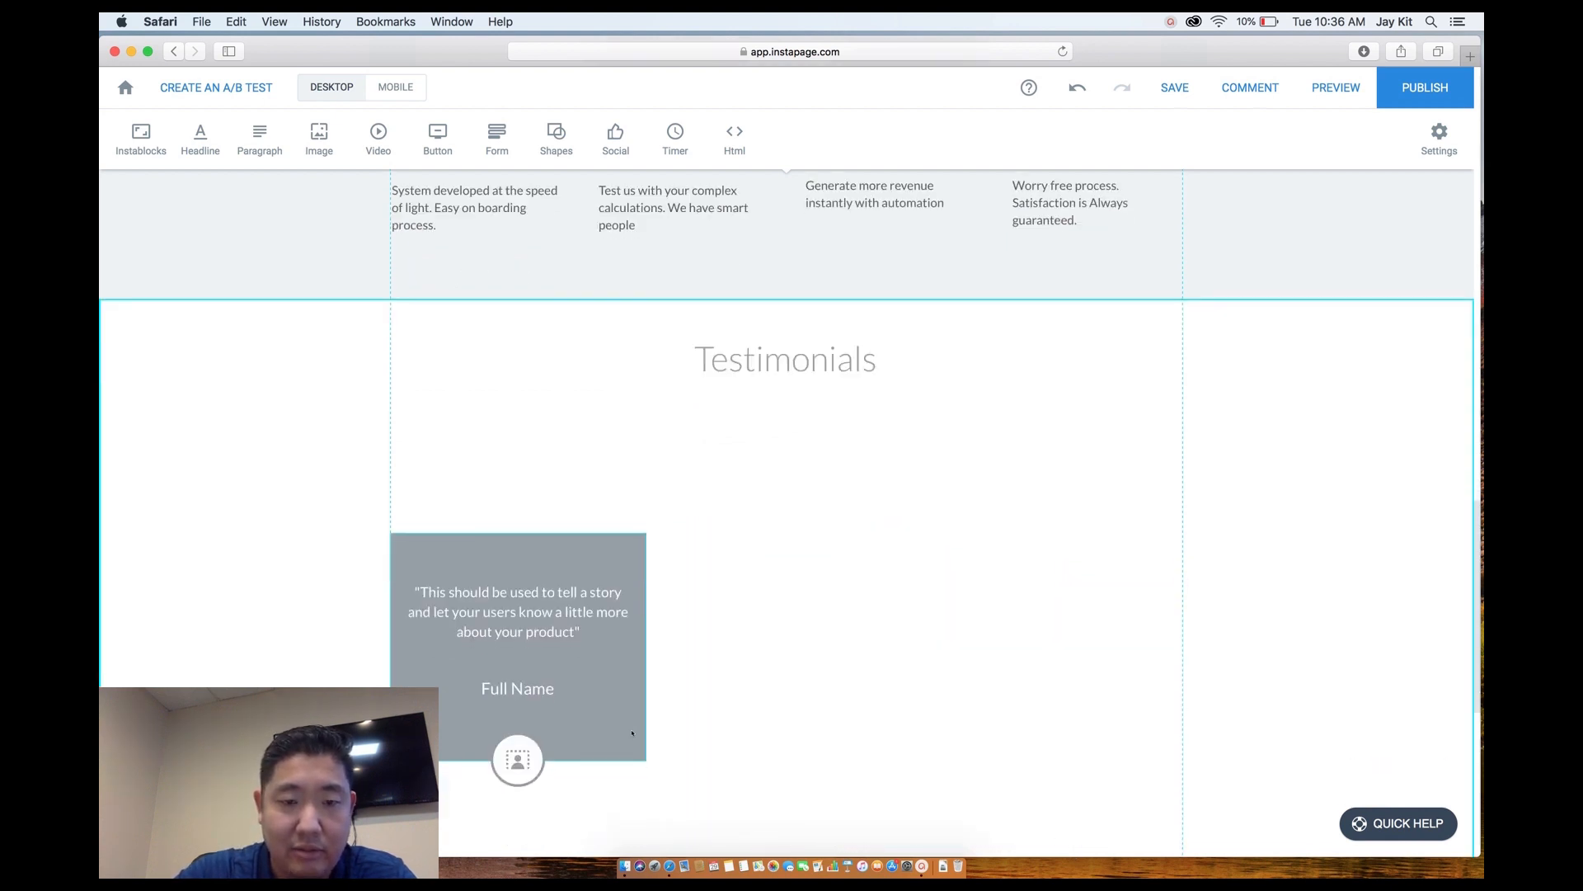
pyautogui.moveTo(608, 689)
pyautogui.mouseDown()
pyautogui.moveTo(625, 639)
pyautogui.moveTo(627, 670)
pyautogui.moveTo(597, 701)
pyautogui.mouseUp()
pyautogui.moveTo(497, 489); pyautogui.dragTo(681, 813)
pyautogui.moveTo(638, 694); pyautogui.dragTo(890, 588)
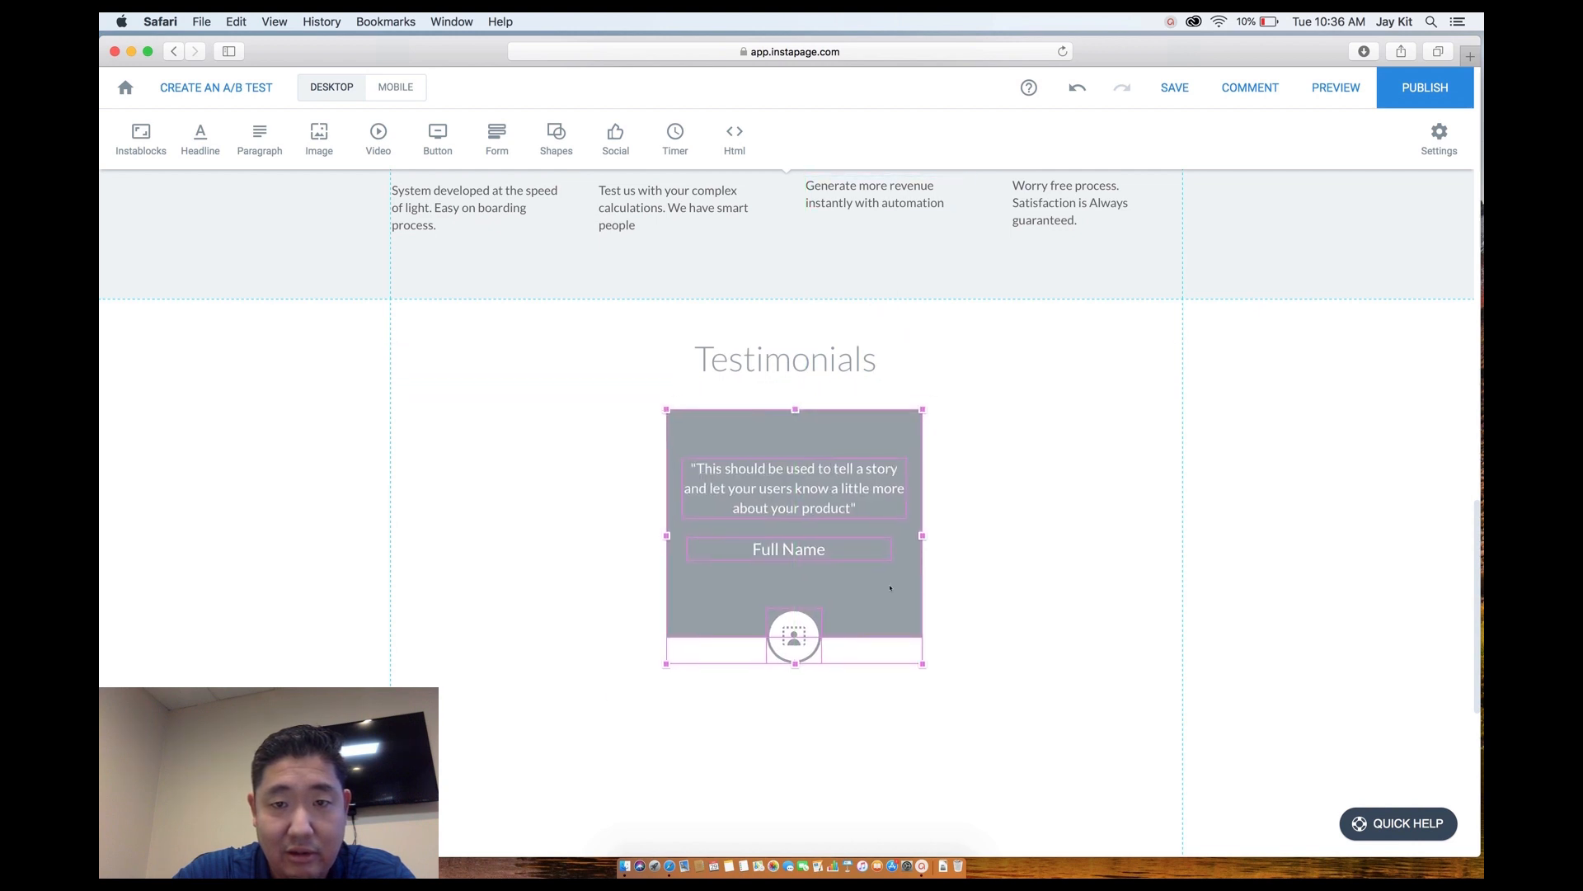
pyautogui.moveTo(666, 535); pyautogui.dragTo(508, 544)
pyautogui.click(501, 592)
# Widen the gray card on both sides and make it much shorter.
pyautogui.click(516, 601)
pyautogui.moveTo(503, 593); pyautogui.dragTo(449, 592)
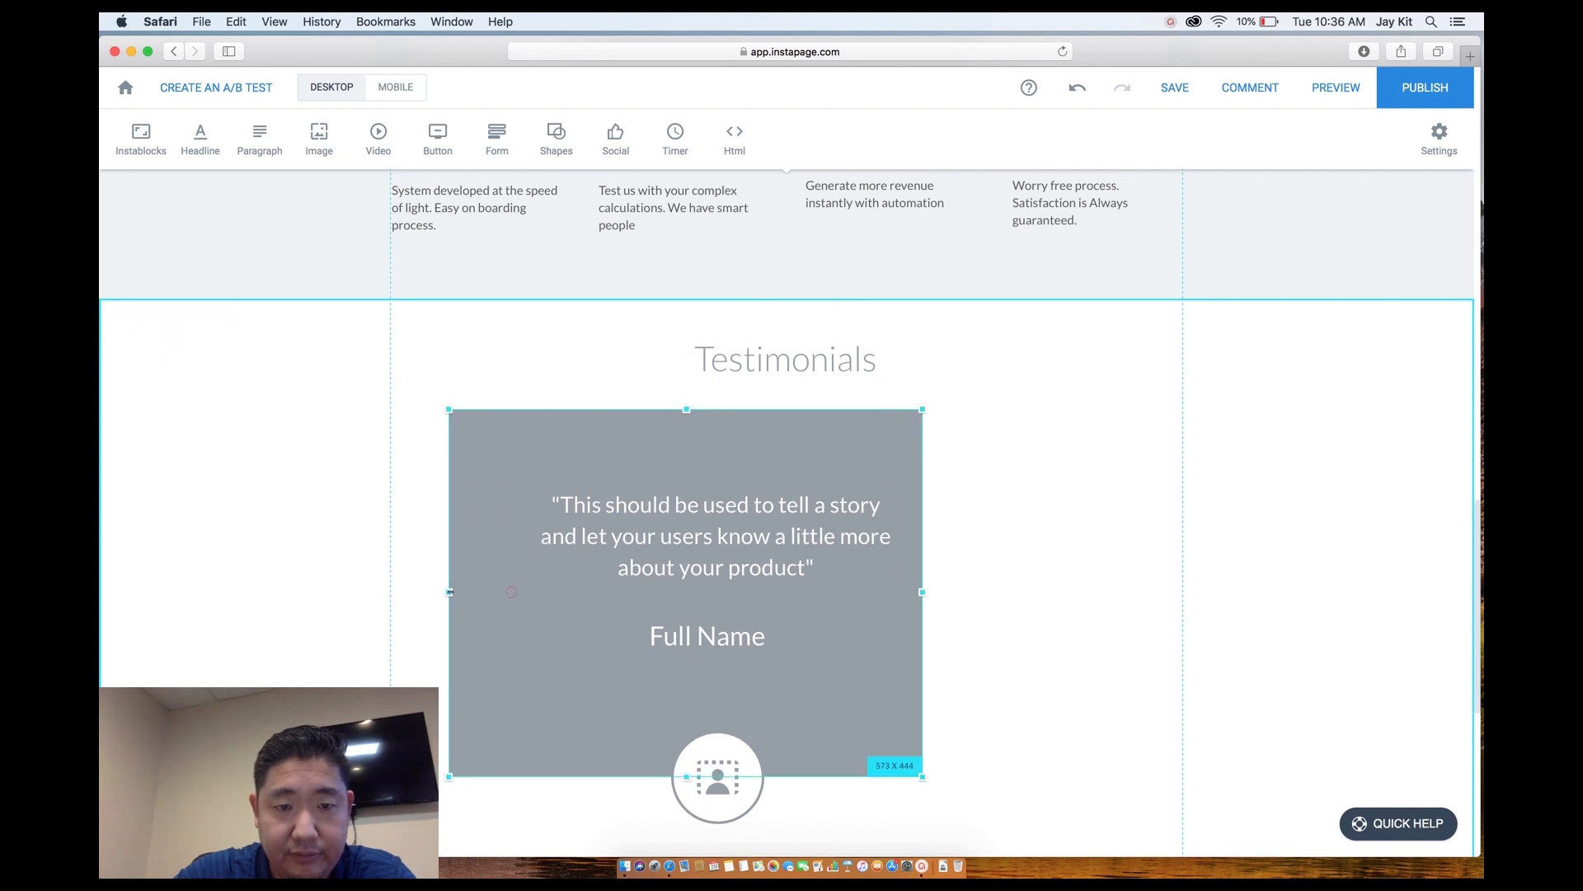
pyautogui.moveTo(922, 592); pyautogui.dragTo(1148, 592)
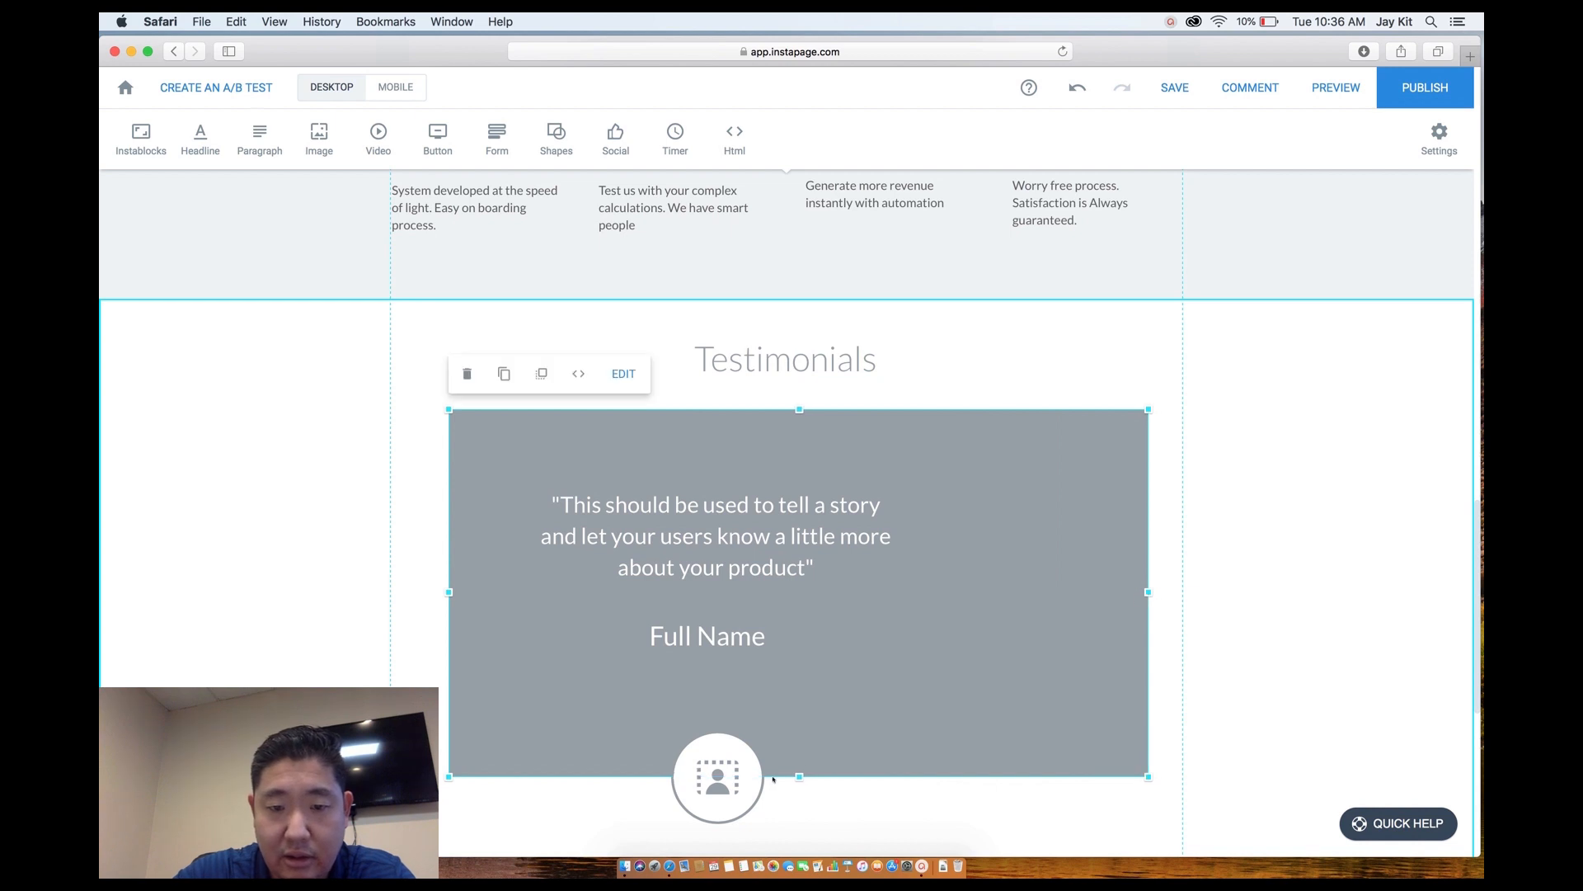
pyautogui.moveTo(799, 777); pyautogui.dragTo(799, 715)
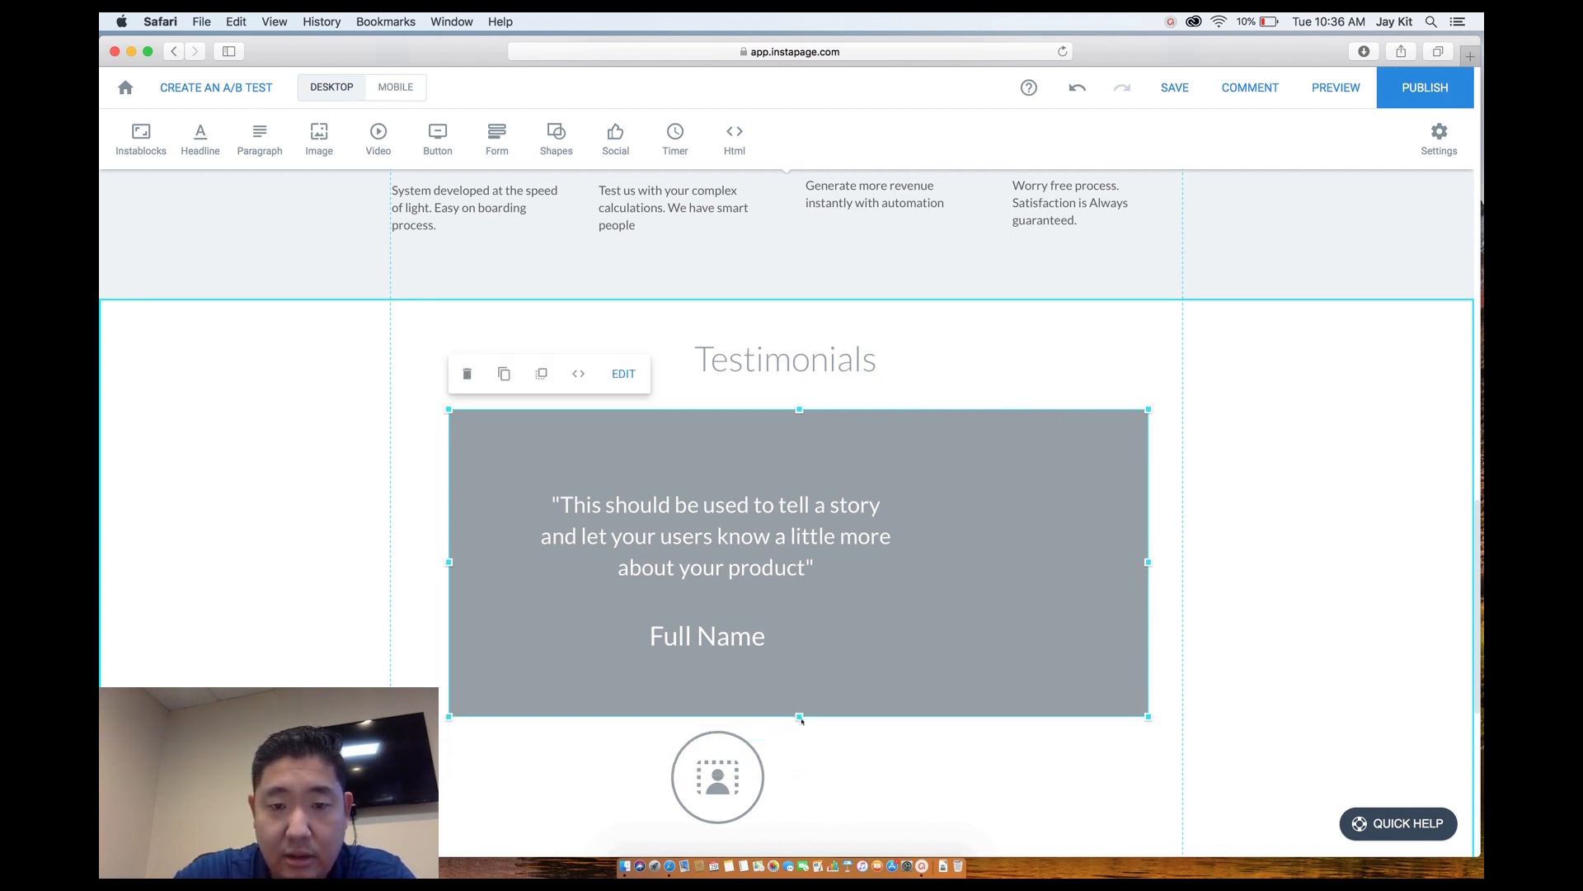
pyautogui.moveTo(799, 716); pyautogui.dragTo(799, 568)
# Position the quote as two centred lines and place the round photo on the card's bottom edge.
pyautogui.moveTo(758, 509); pyautogui.dragTo(821, 462)
pyautogui.moveTo(733, 737); pyautogui.dragTo(798, 612)
pyautogui.moveTo(728, 492); pyautogui.dragTo(710, 464)
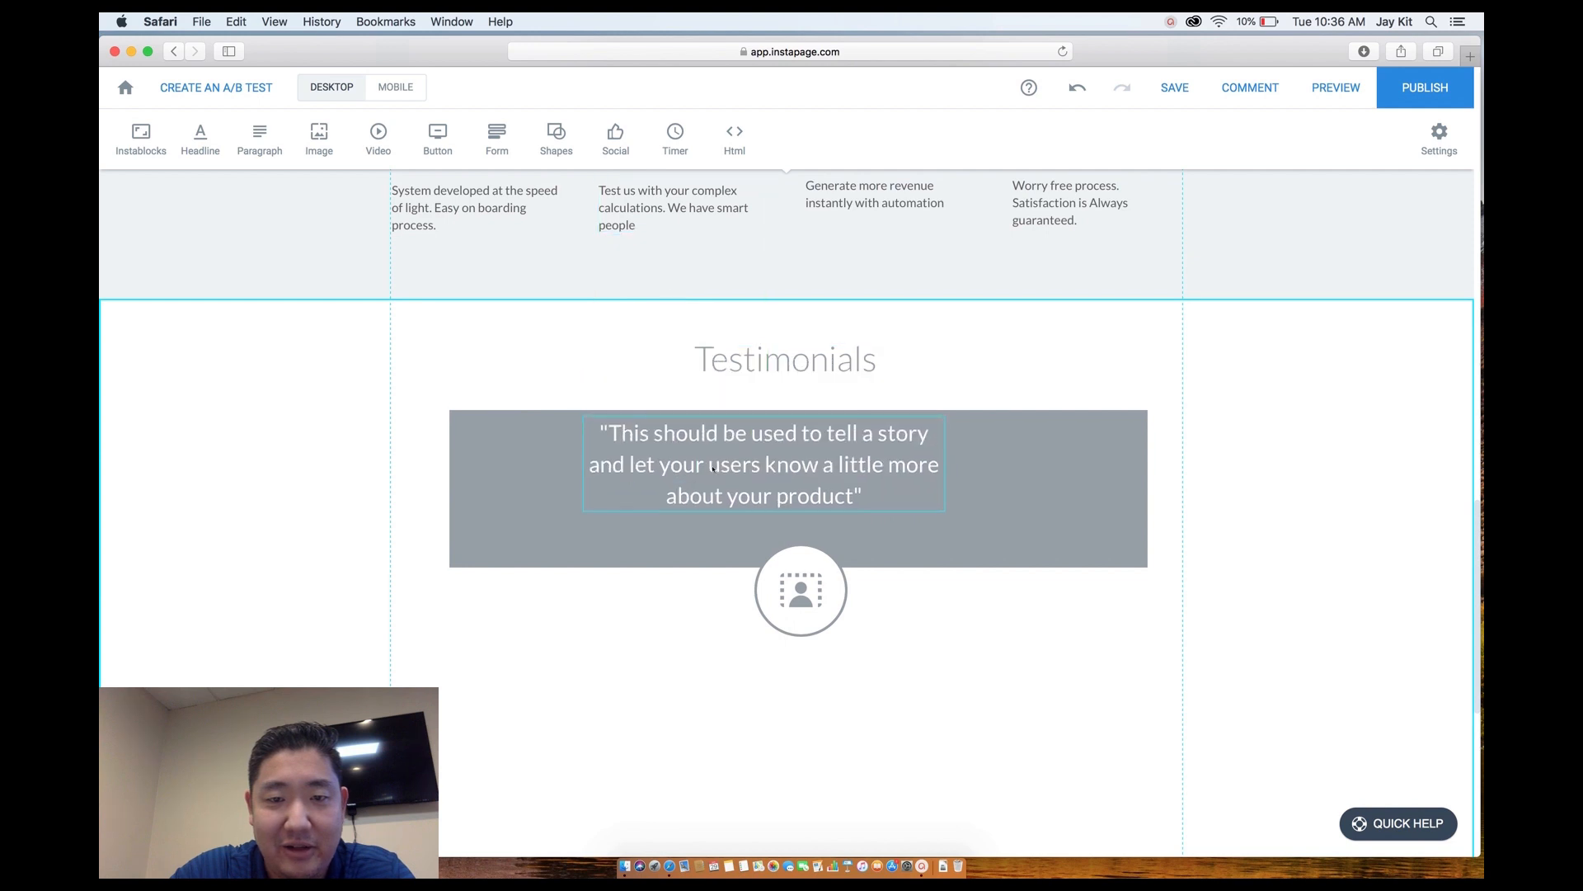
pyautogui.moveTo(943, 456)
pyautogui.mouseDown()
pyautogui.moveTo(1055, 454)
pyautogui.moveTo(966, 449)
pyautogui.moveTo(936, 472)
pyautogui.moveTo(954, 468)
pyautogui.mouseUp()
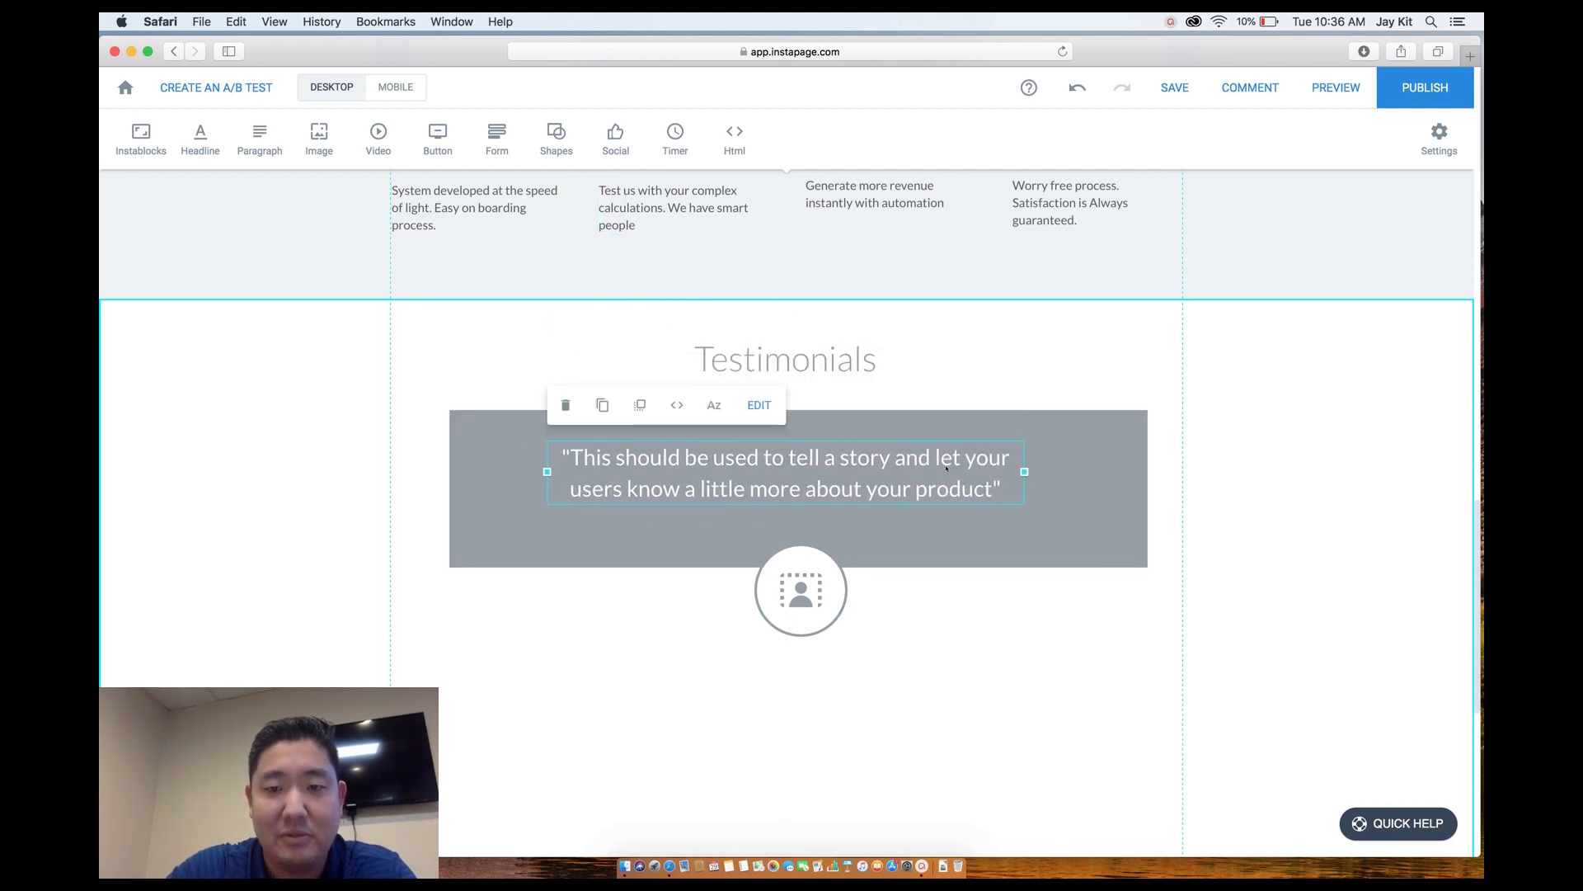
# Replace the card text with the quoted statement about the proposal system raising sales revenue nearly 20%.
pyautogui.click(924, 456)
pyautogui.press('super+a')
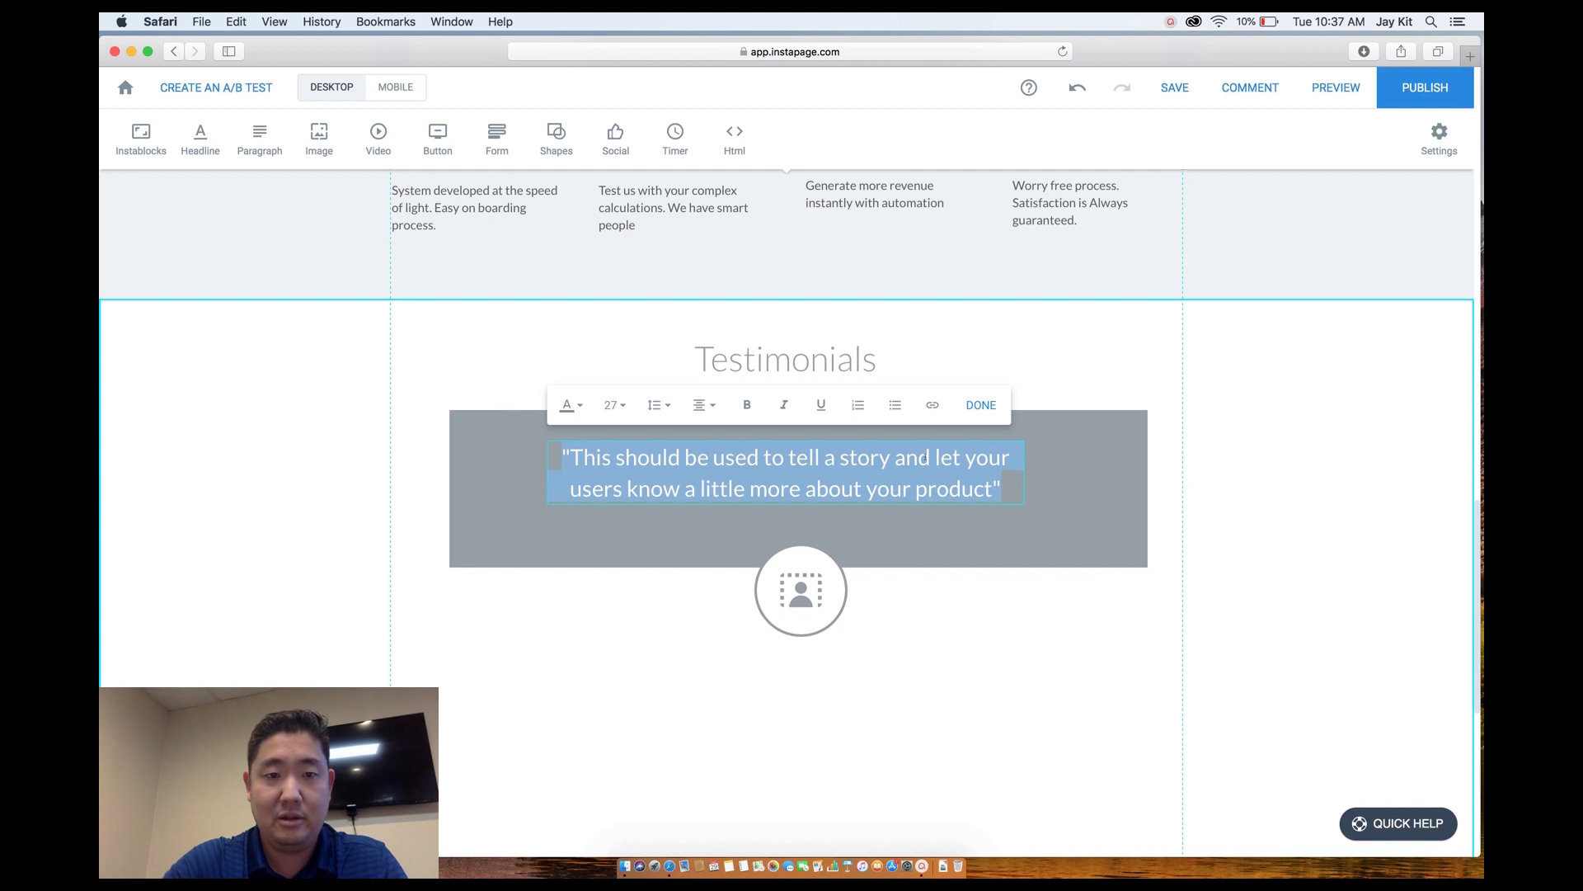
pyautogui.write('"With o')
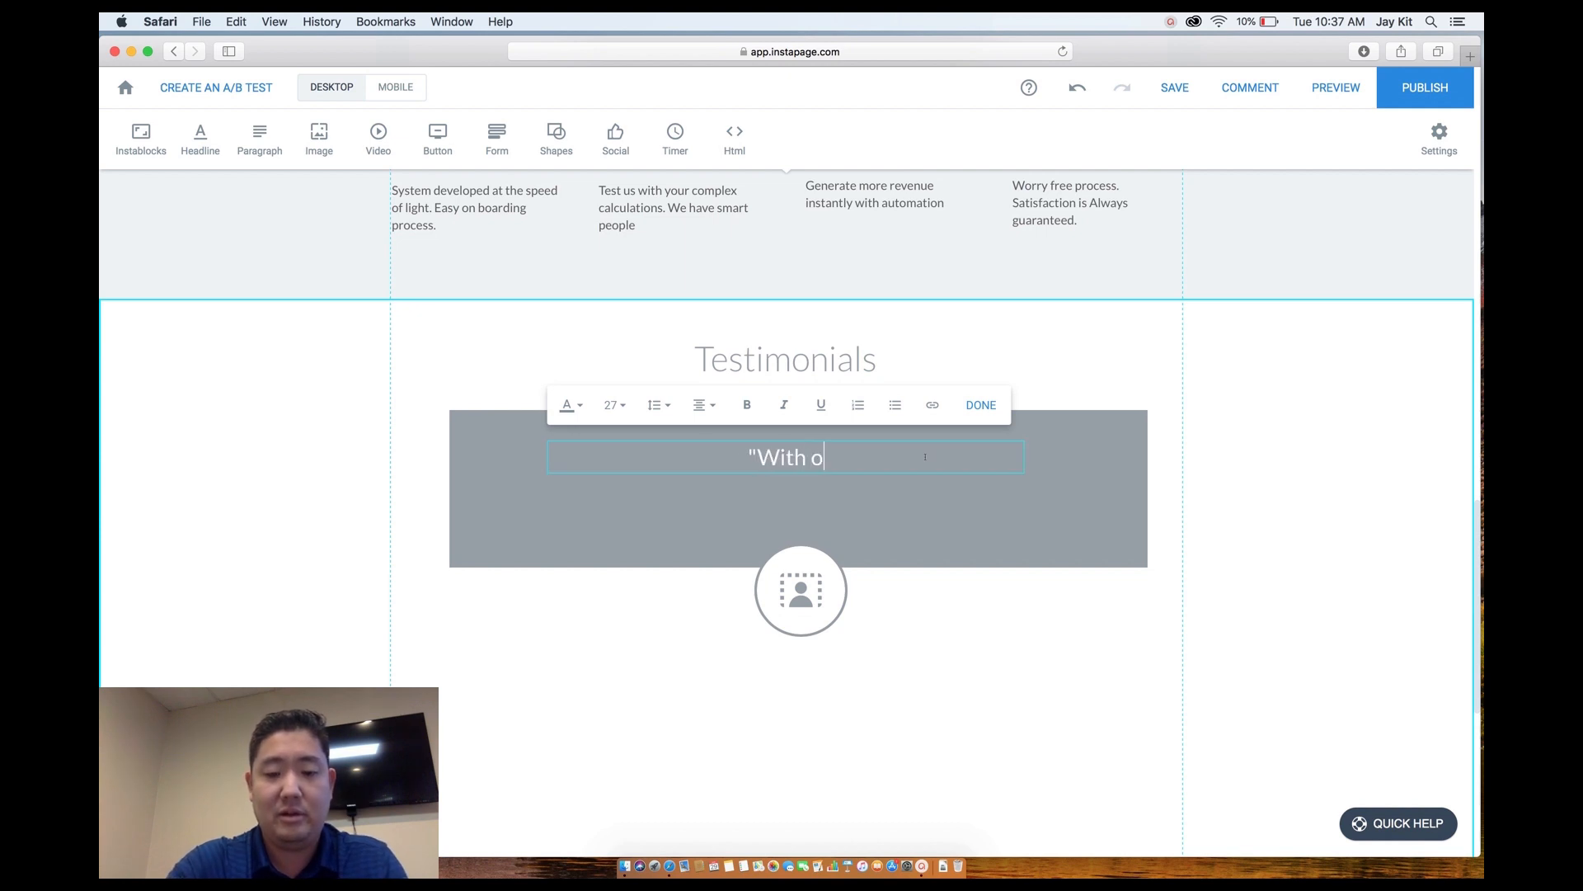
pyautogui.write('ur new pro')
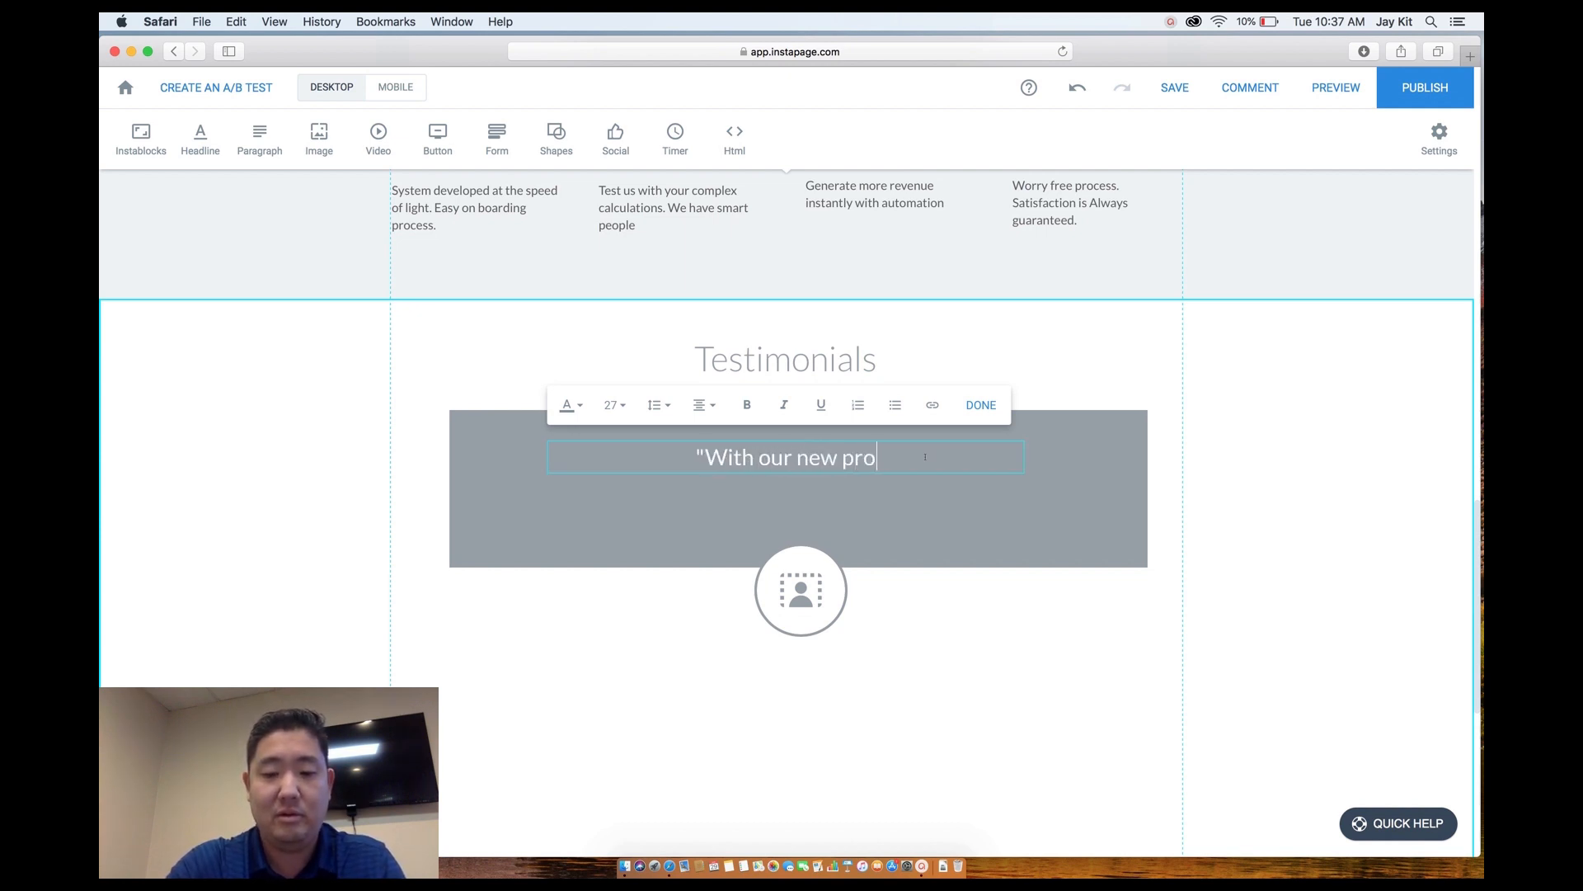
pyautogui.write('posal syste')
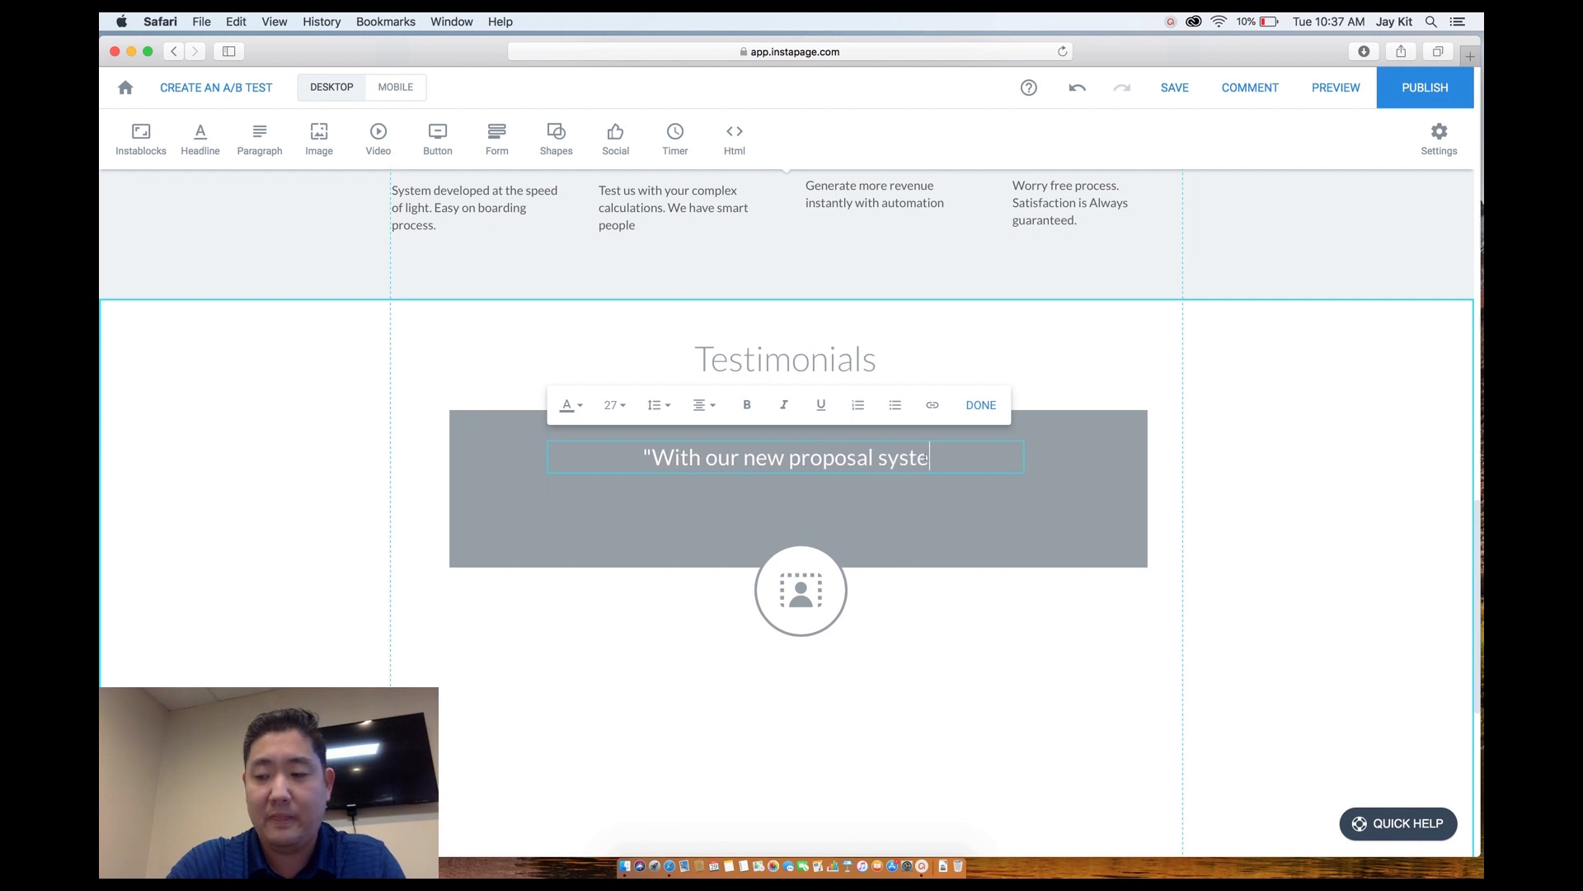
pyautogui.write('m, we w')
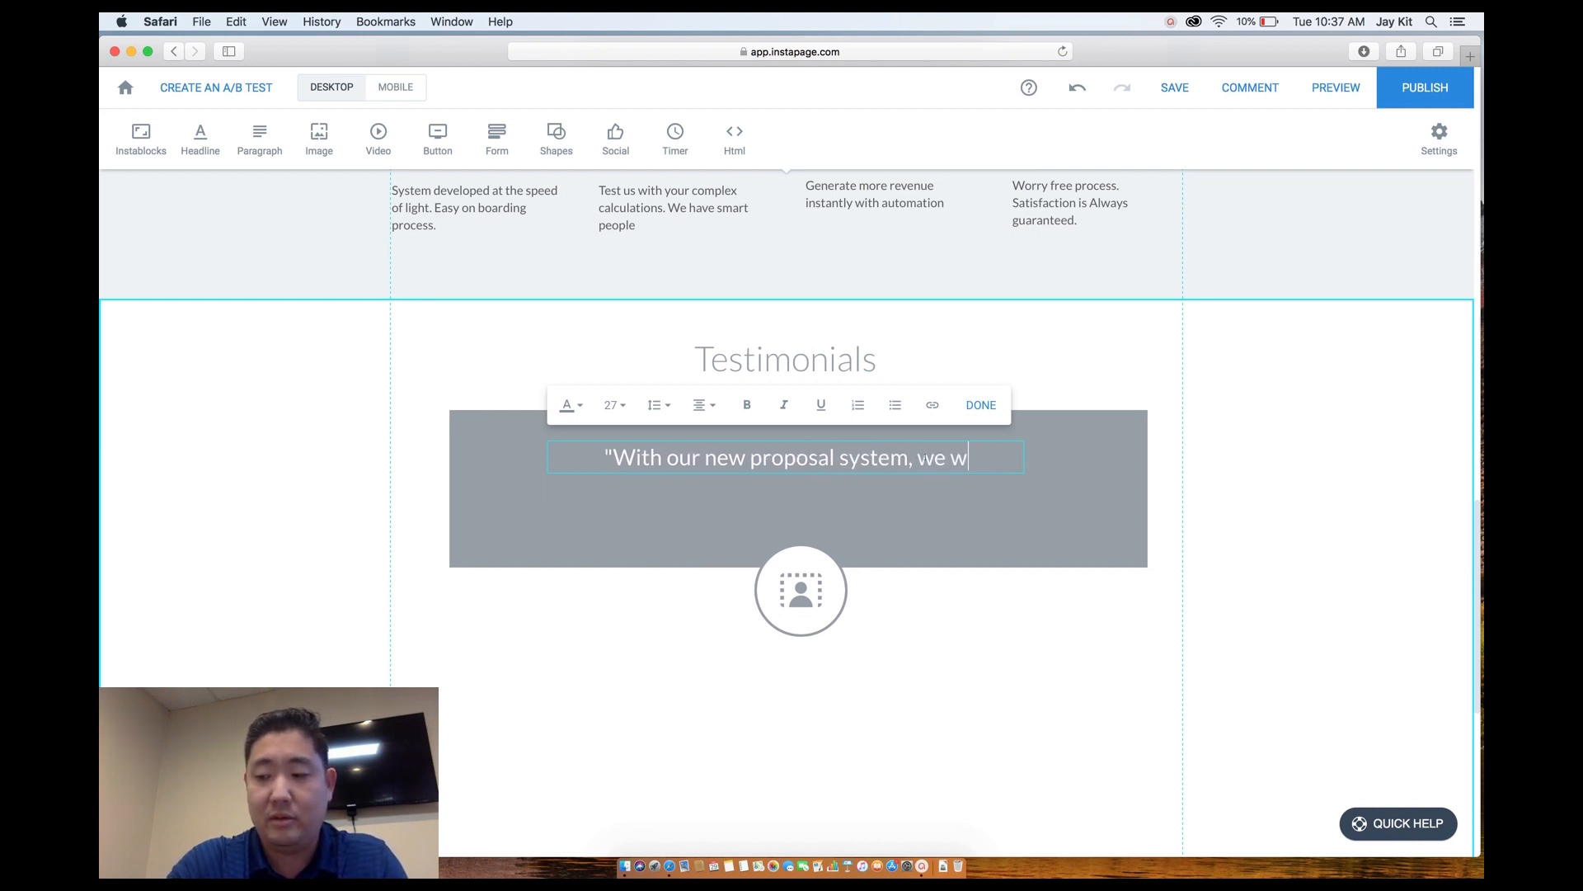
pyautogui.write('ere able to')
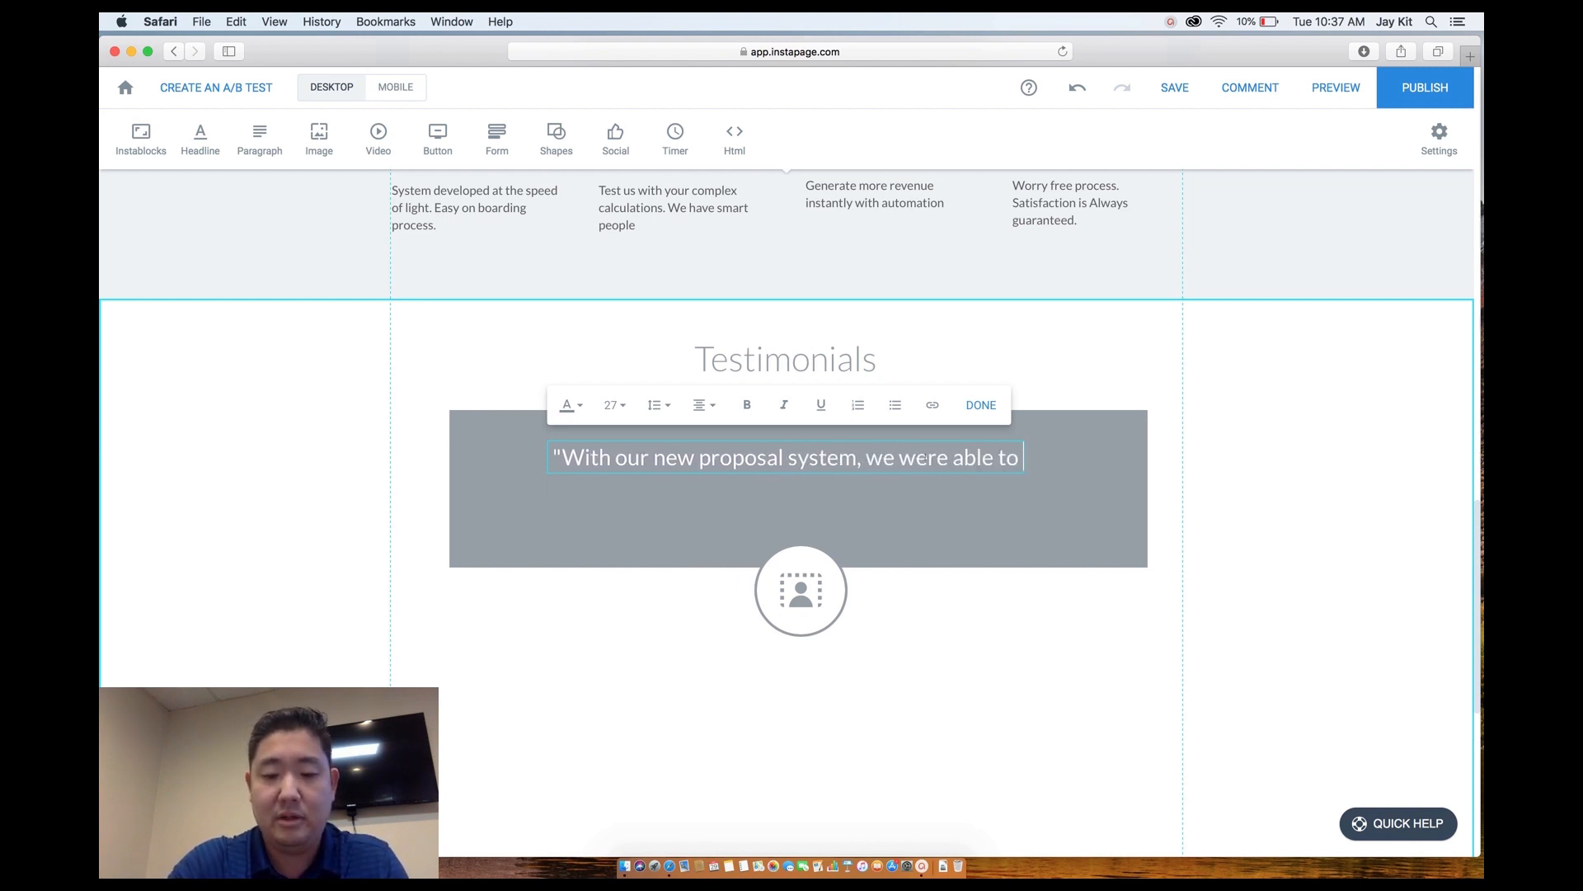
pyautogui.write(' increase o')
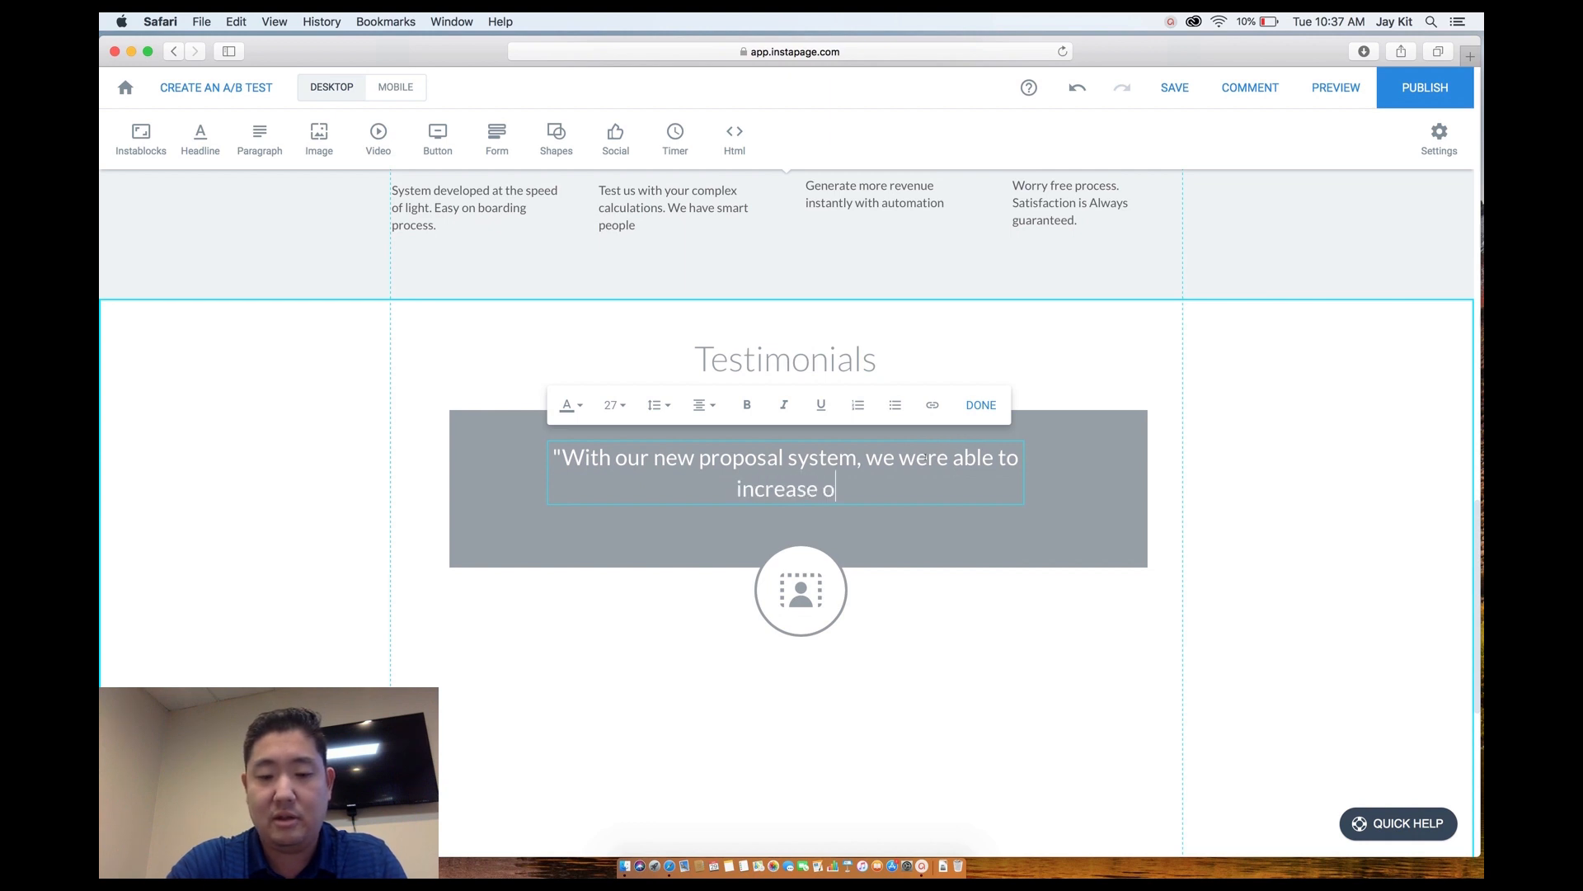
pyautogui.write('ur sales ')
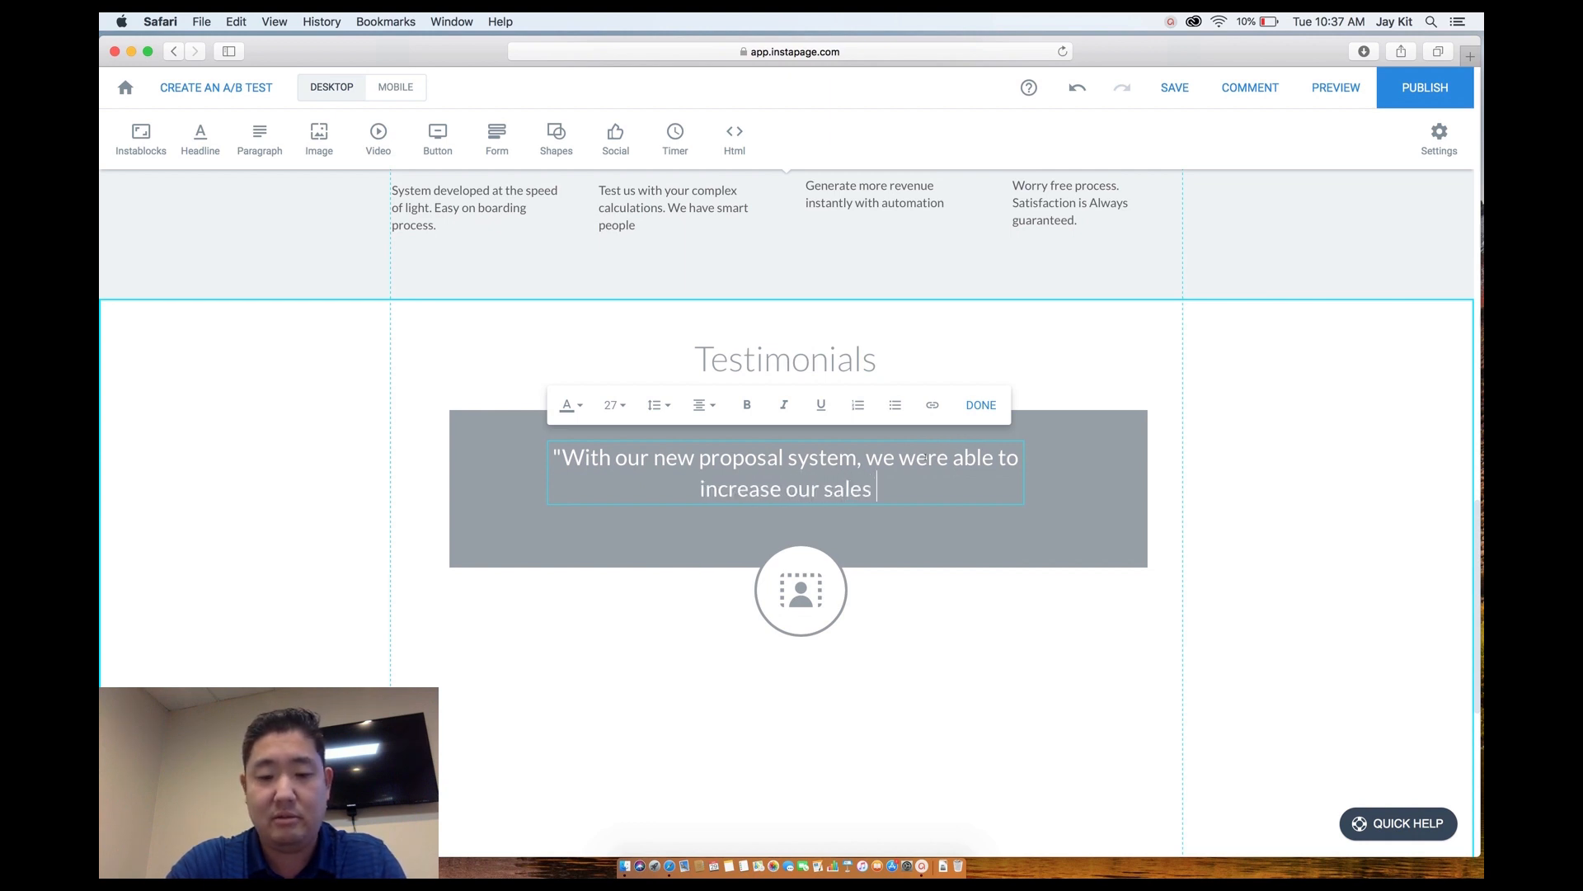
pyautogui.write('revenue by nearly 20%')
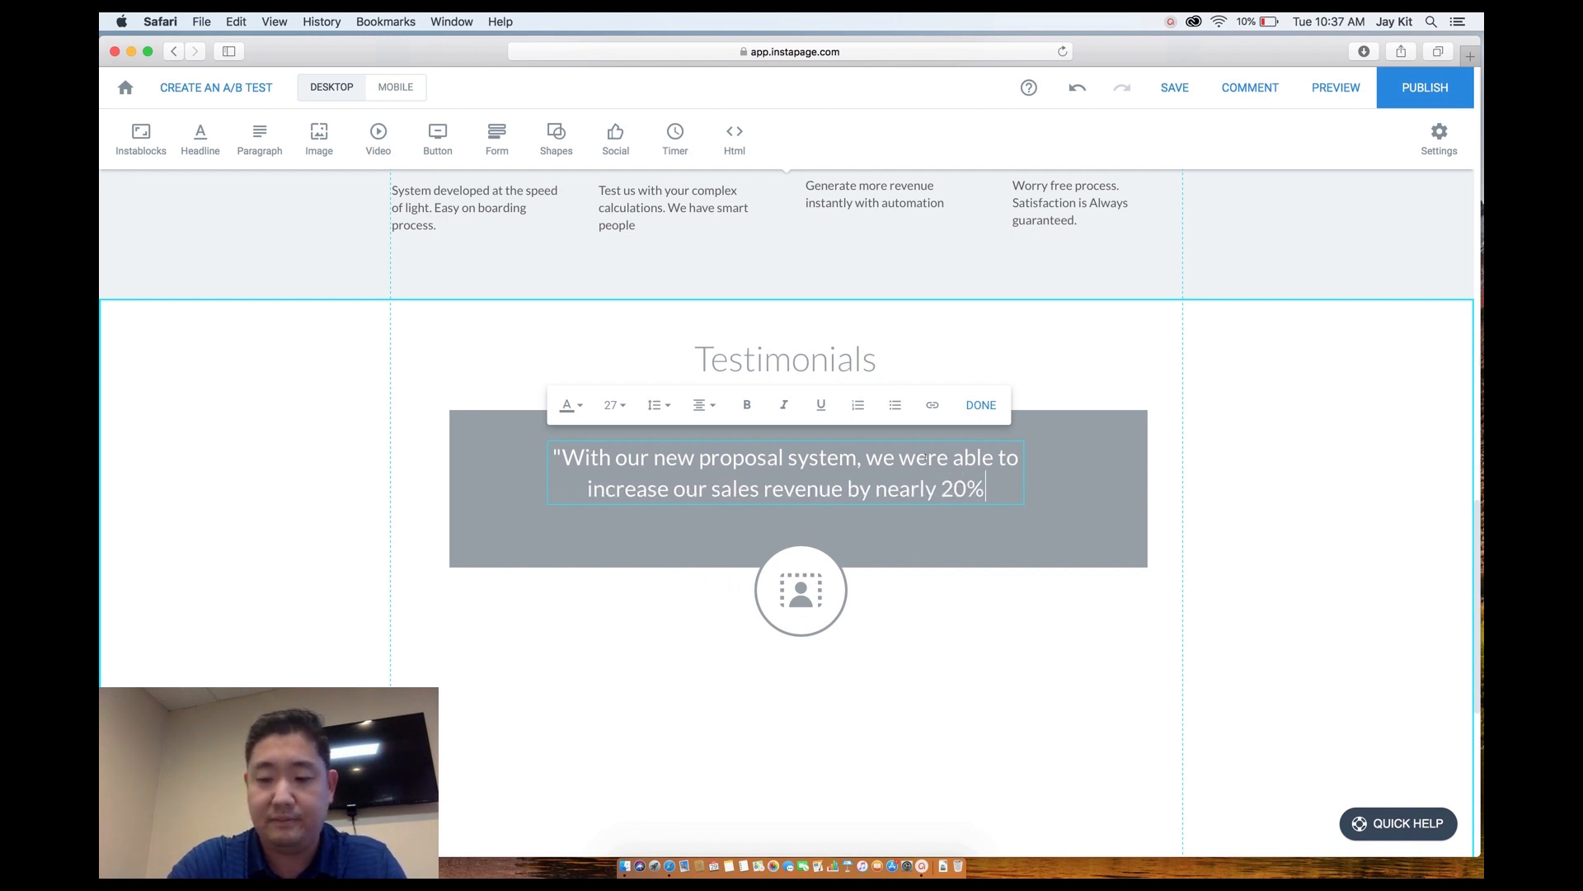
pyautogui.write(', just because')
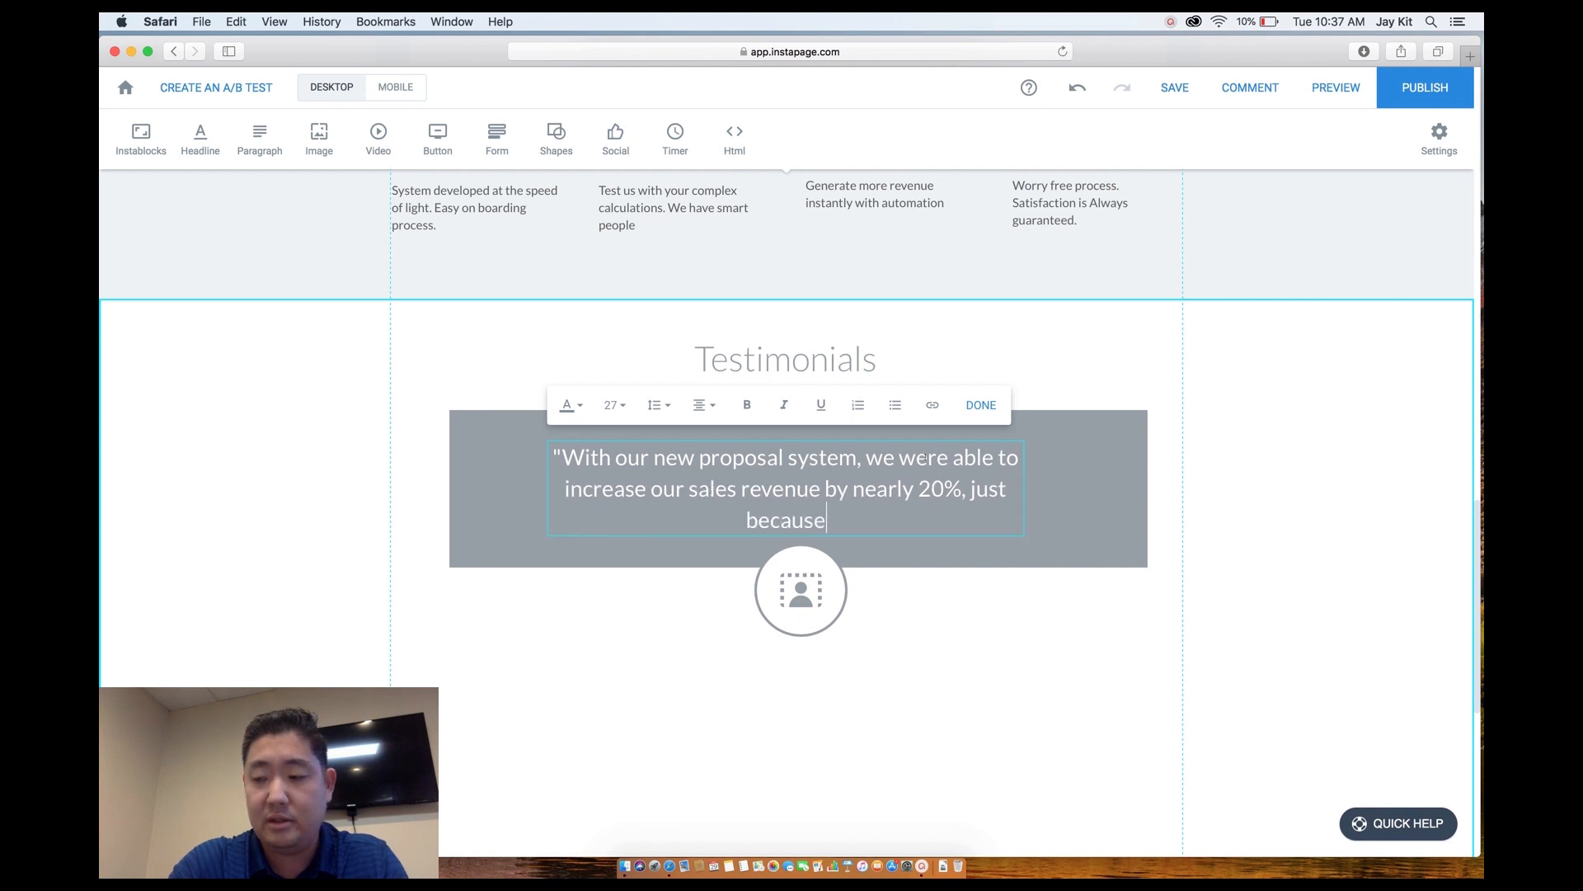
pyautogui.write(' our sales ')
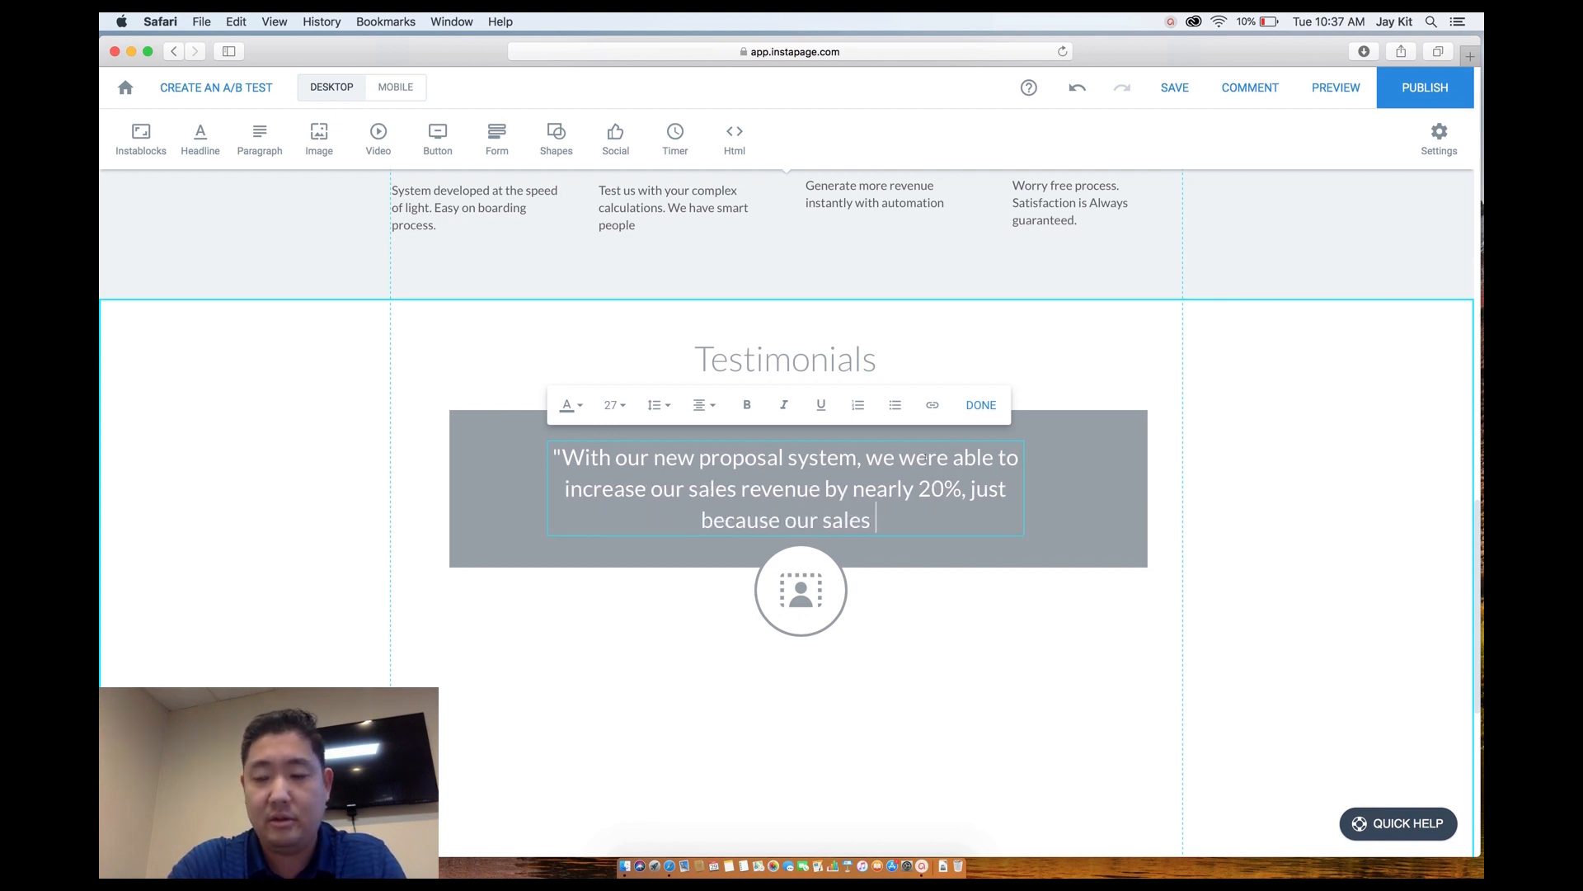
pyautogui.write('reps have ')
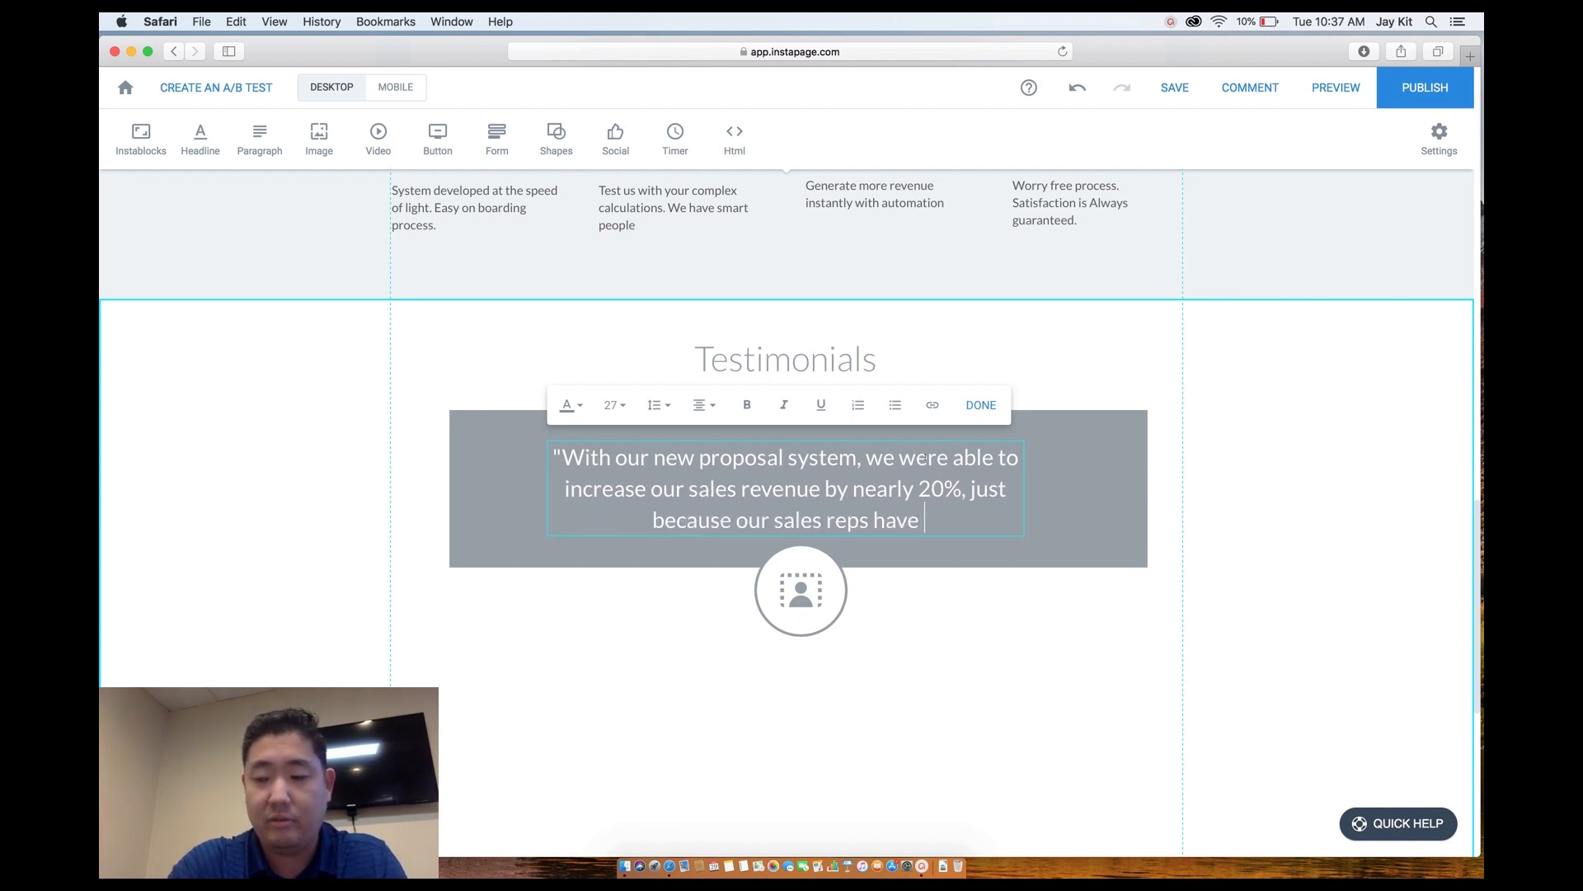
pyautogui.write('more time toe')
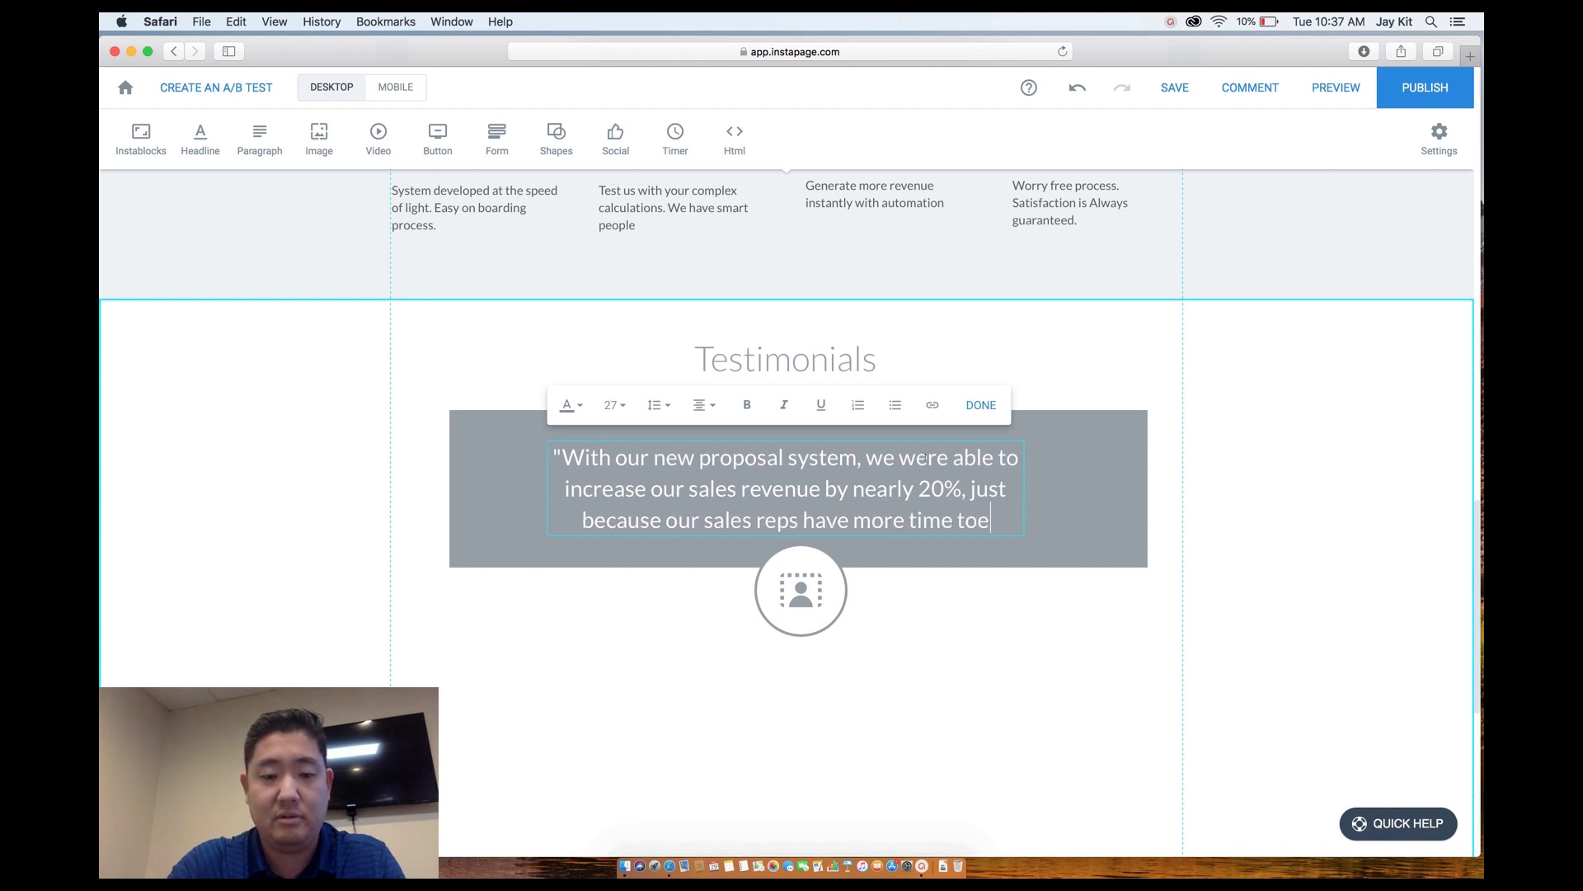
pyautogui.write(' sell.')
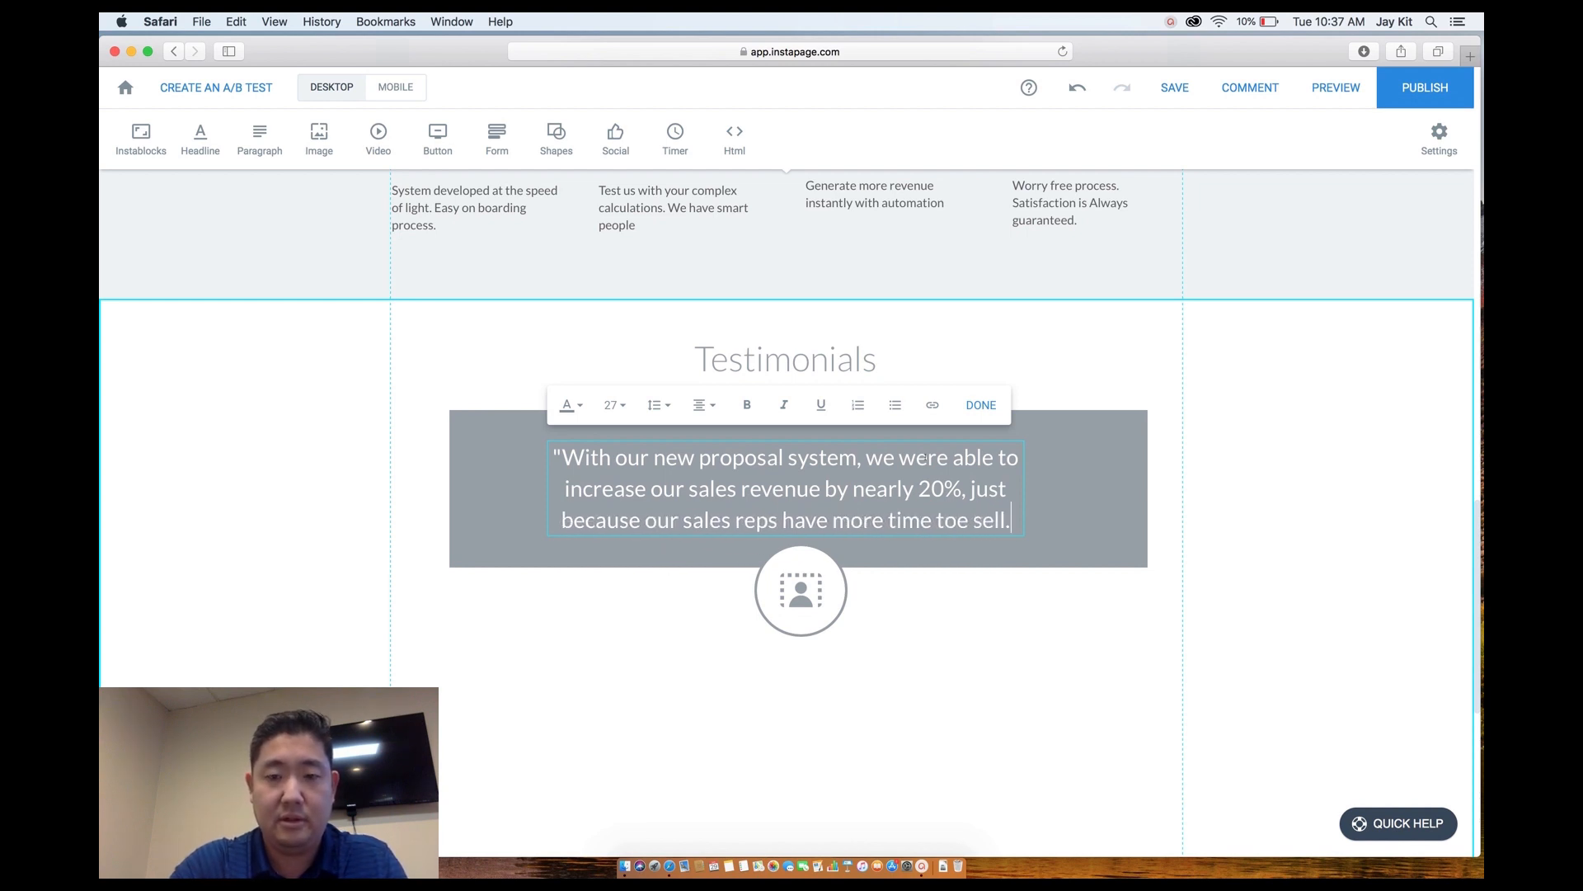
pyautogui.write('"')
pyautogui.press('Escape')
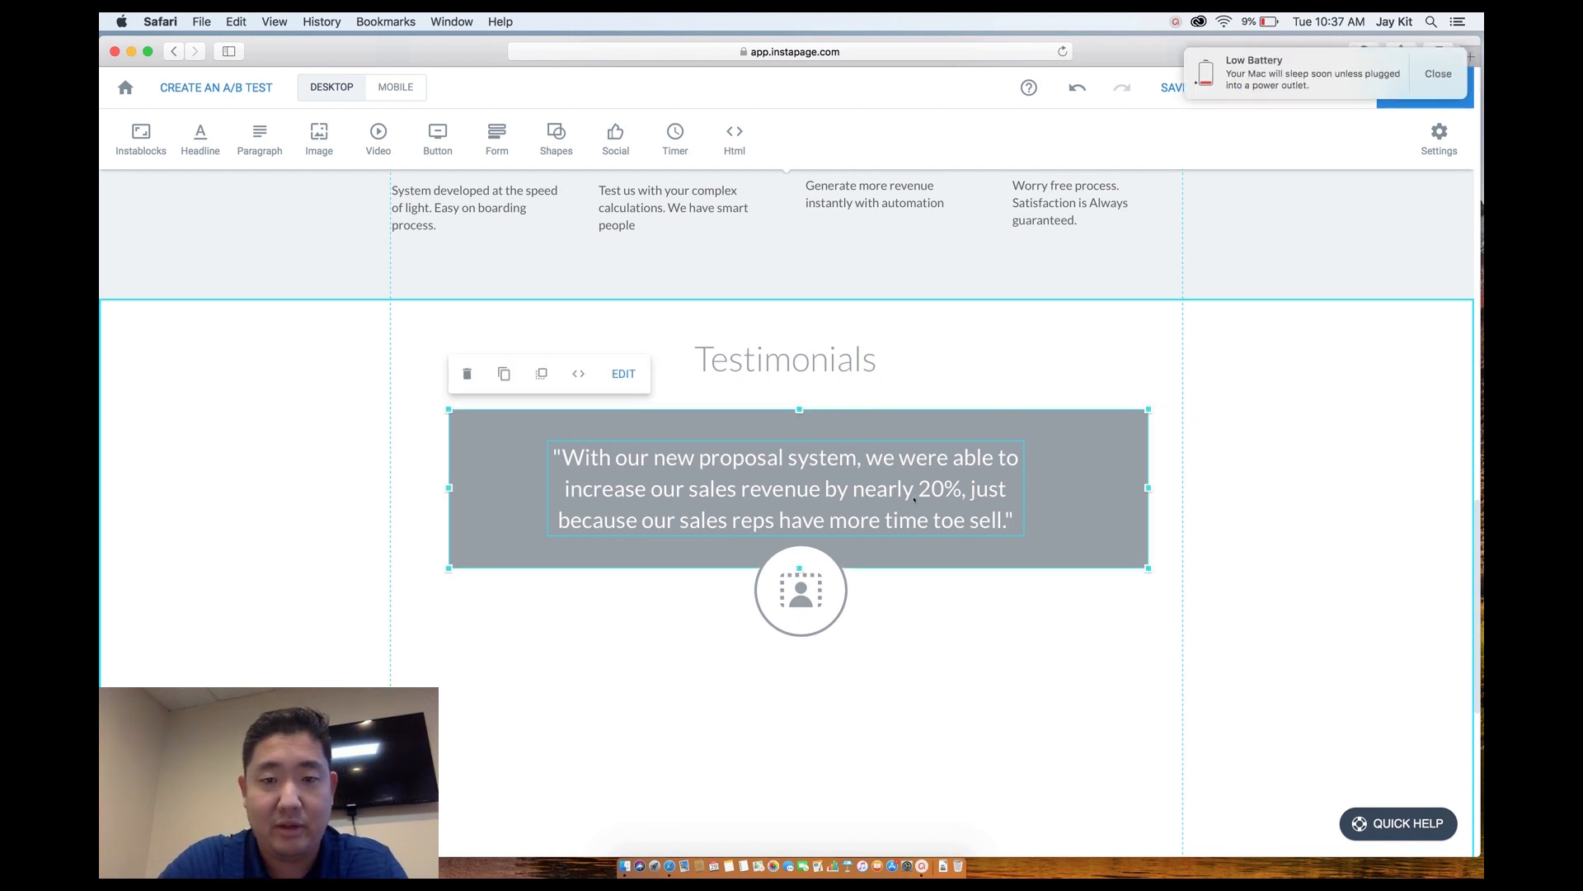
pyautogui.click(907, 490)
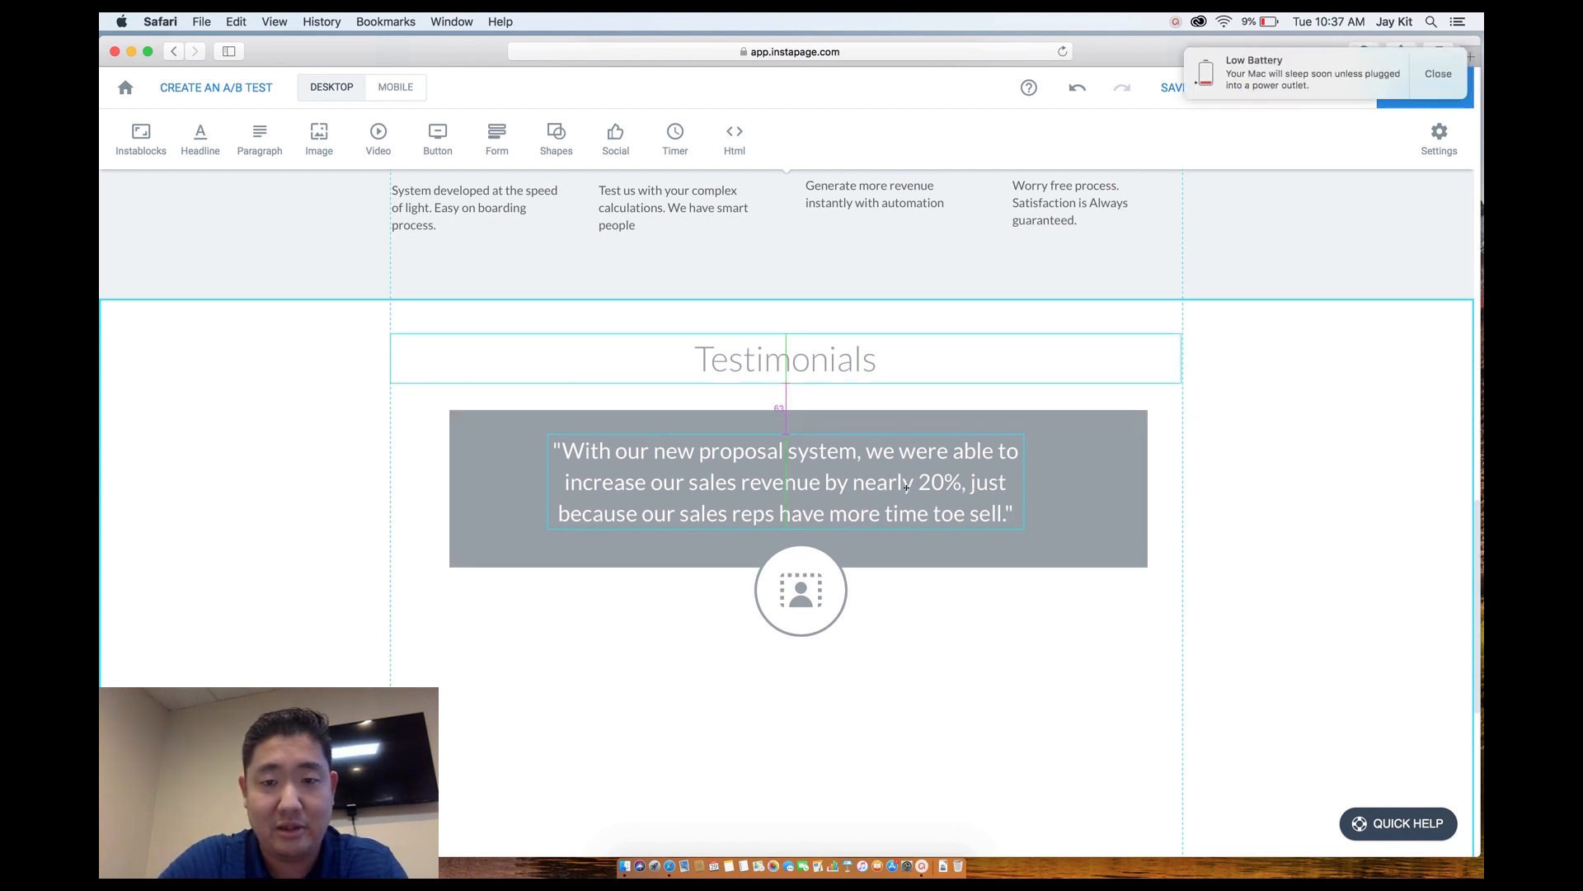
pyautogui.click(906, 567)
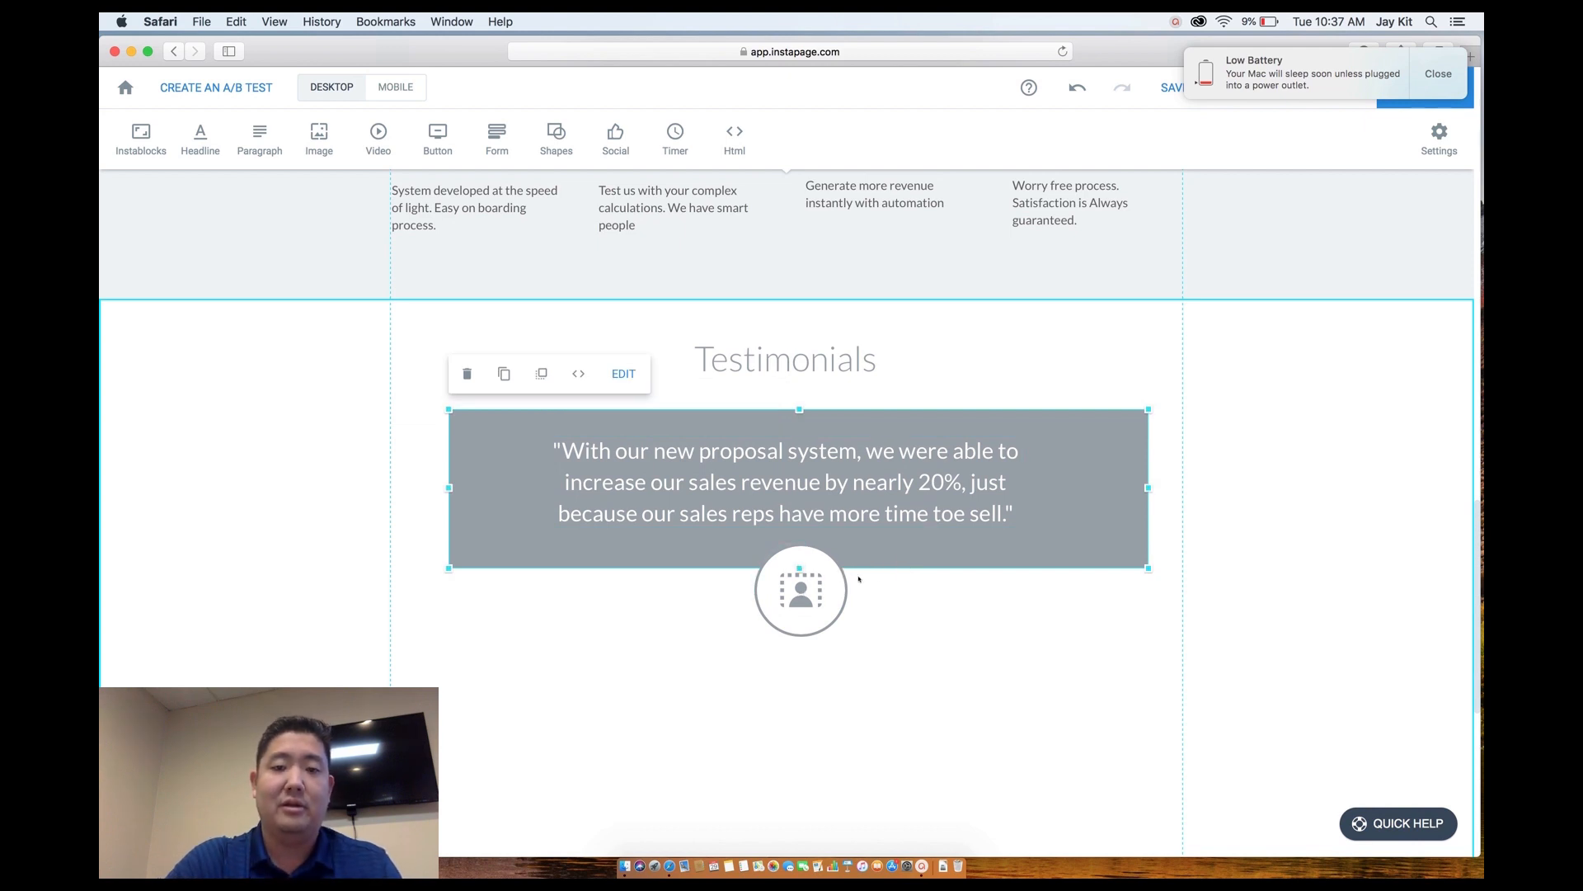
# Start replacing the circle placeholder's background image from its style settings.
pyautogui.click(799, 593)
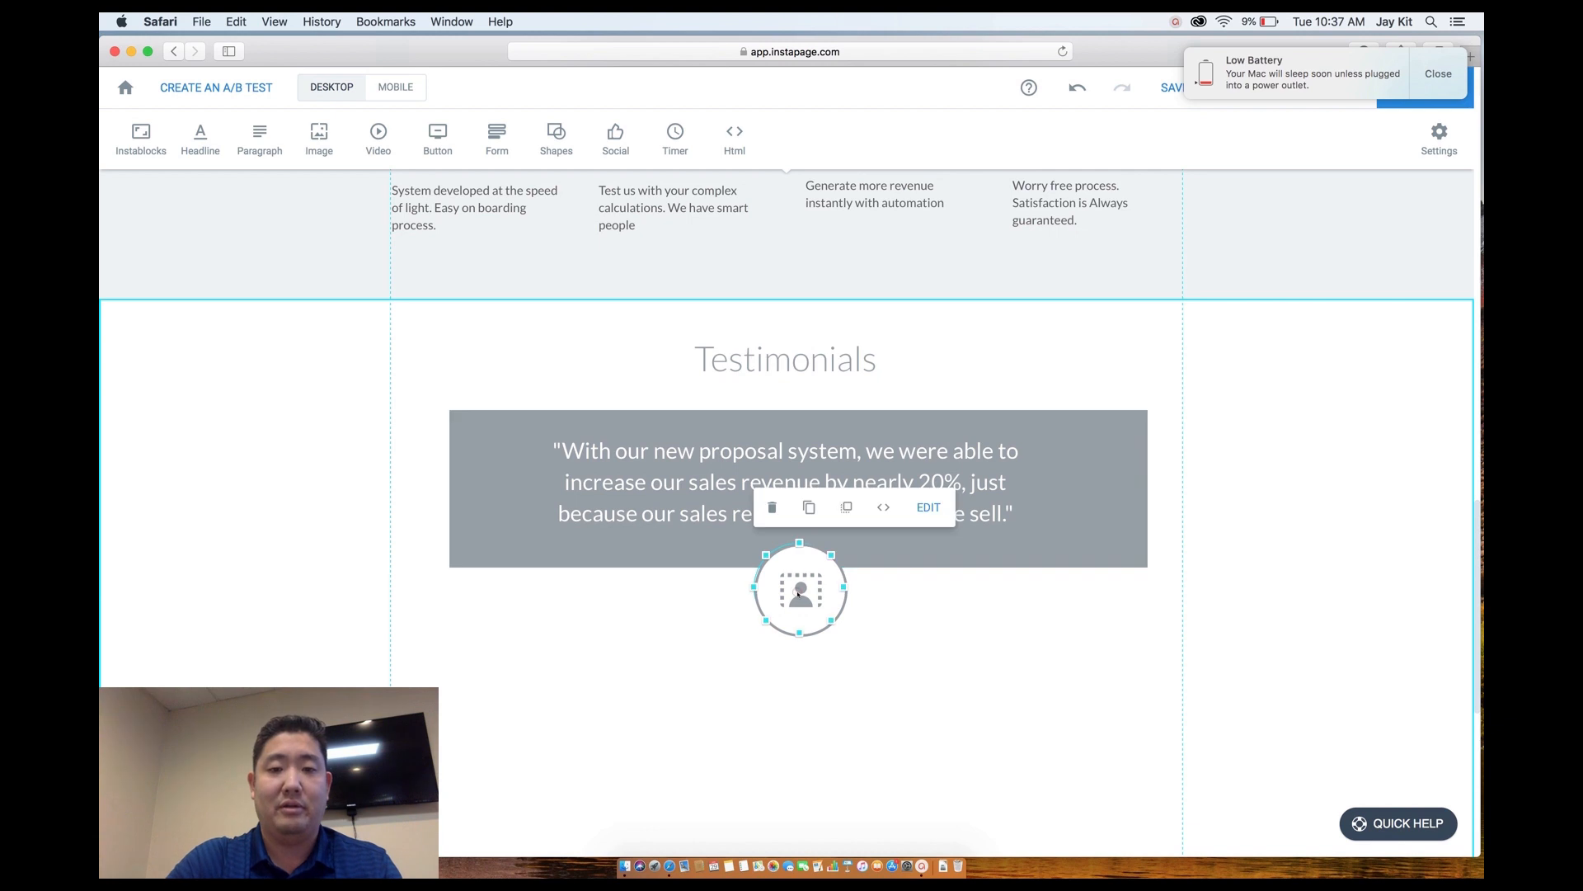
pyautogui.click(921, 506)
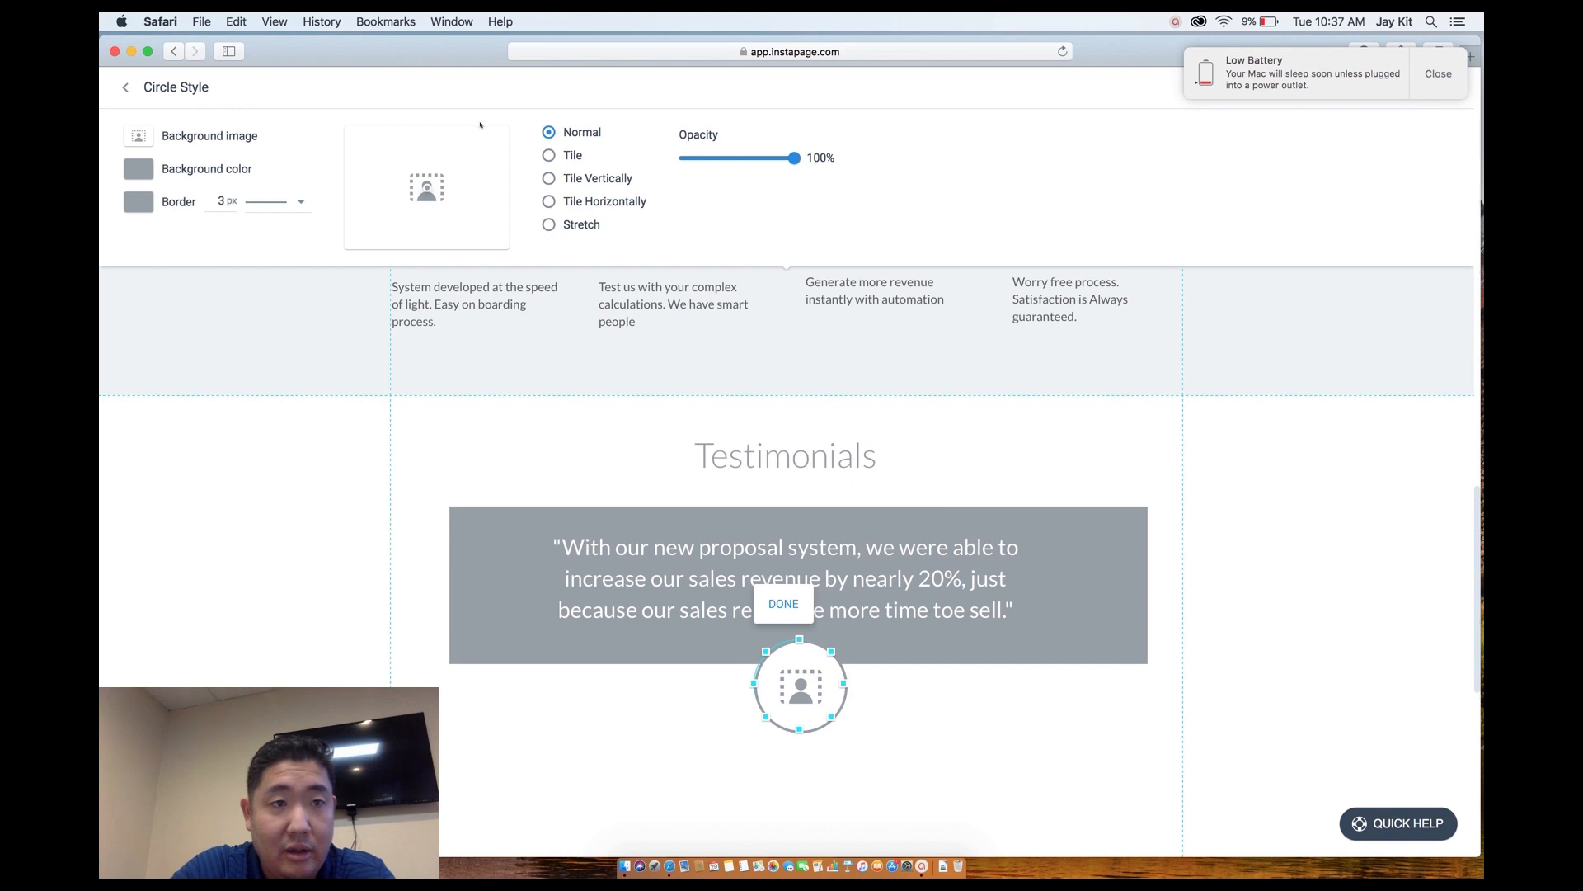
pyautogui.click(139, 135)
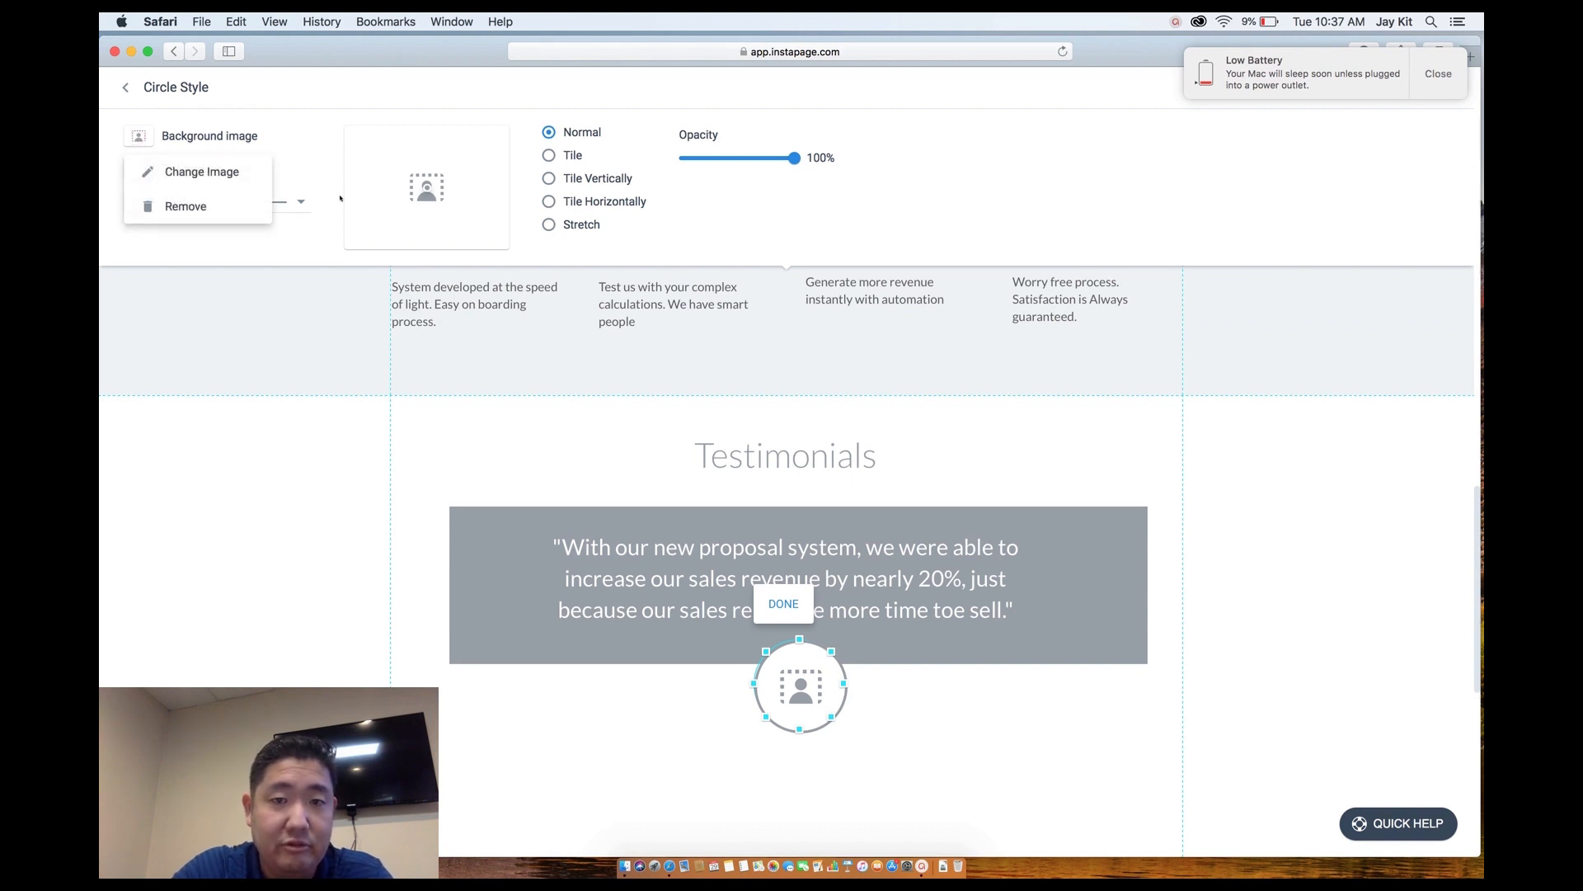
pyautogui.click(198, 172)
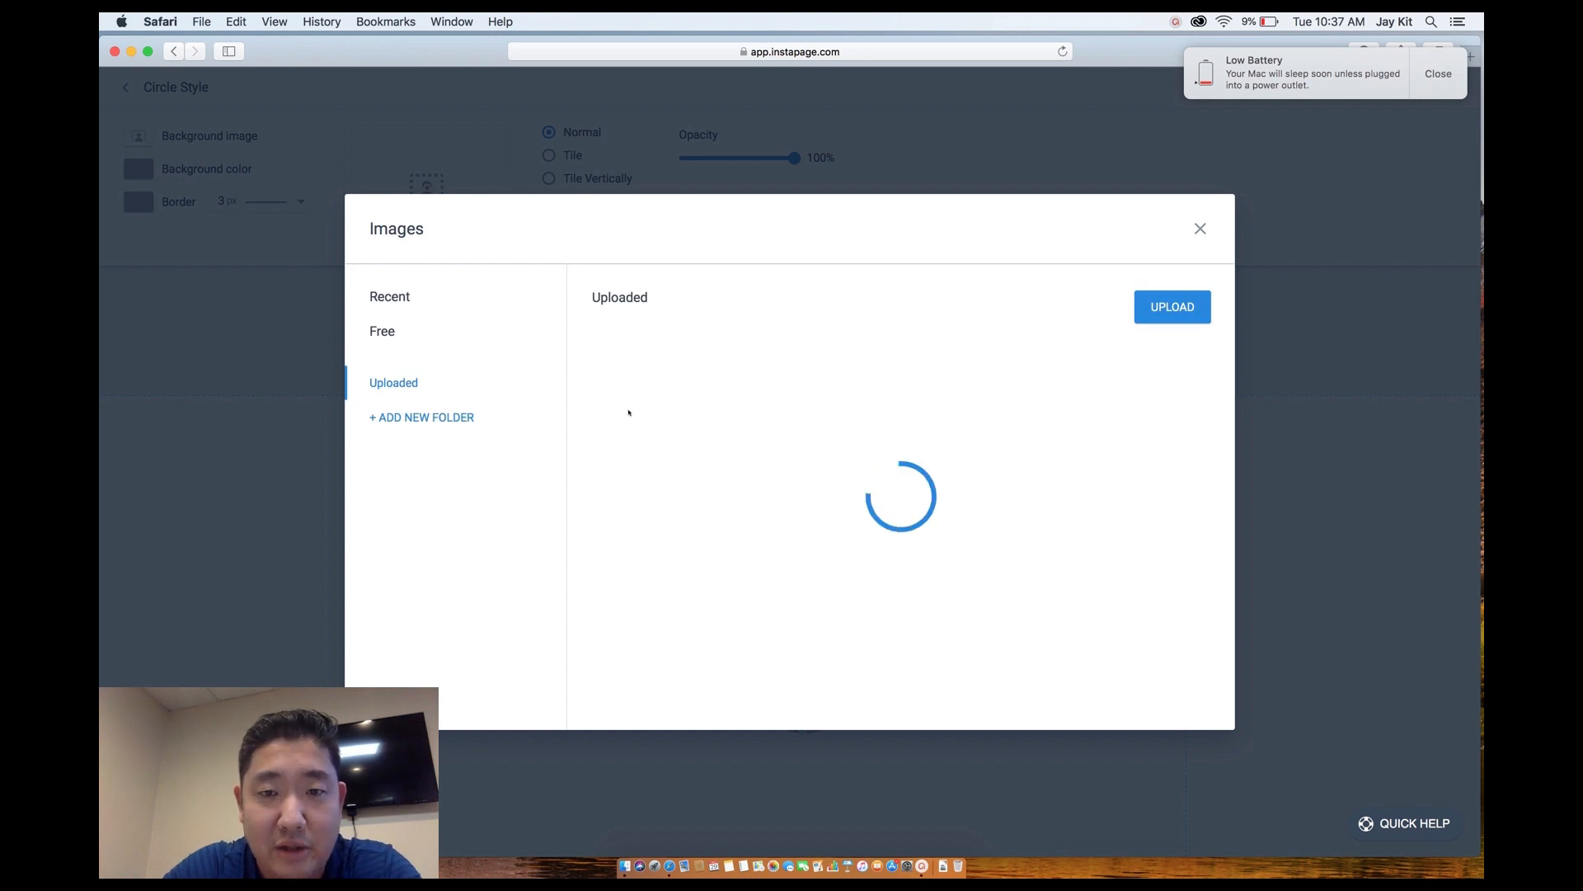
# Insert the photo of the businessman holding a tablet into the circle.
pyautogui.moveTo(862, 508)
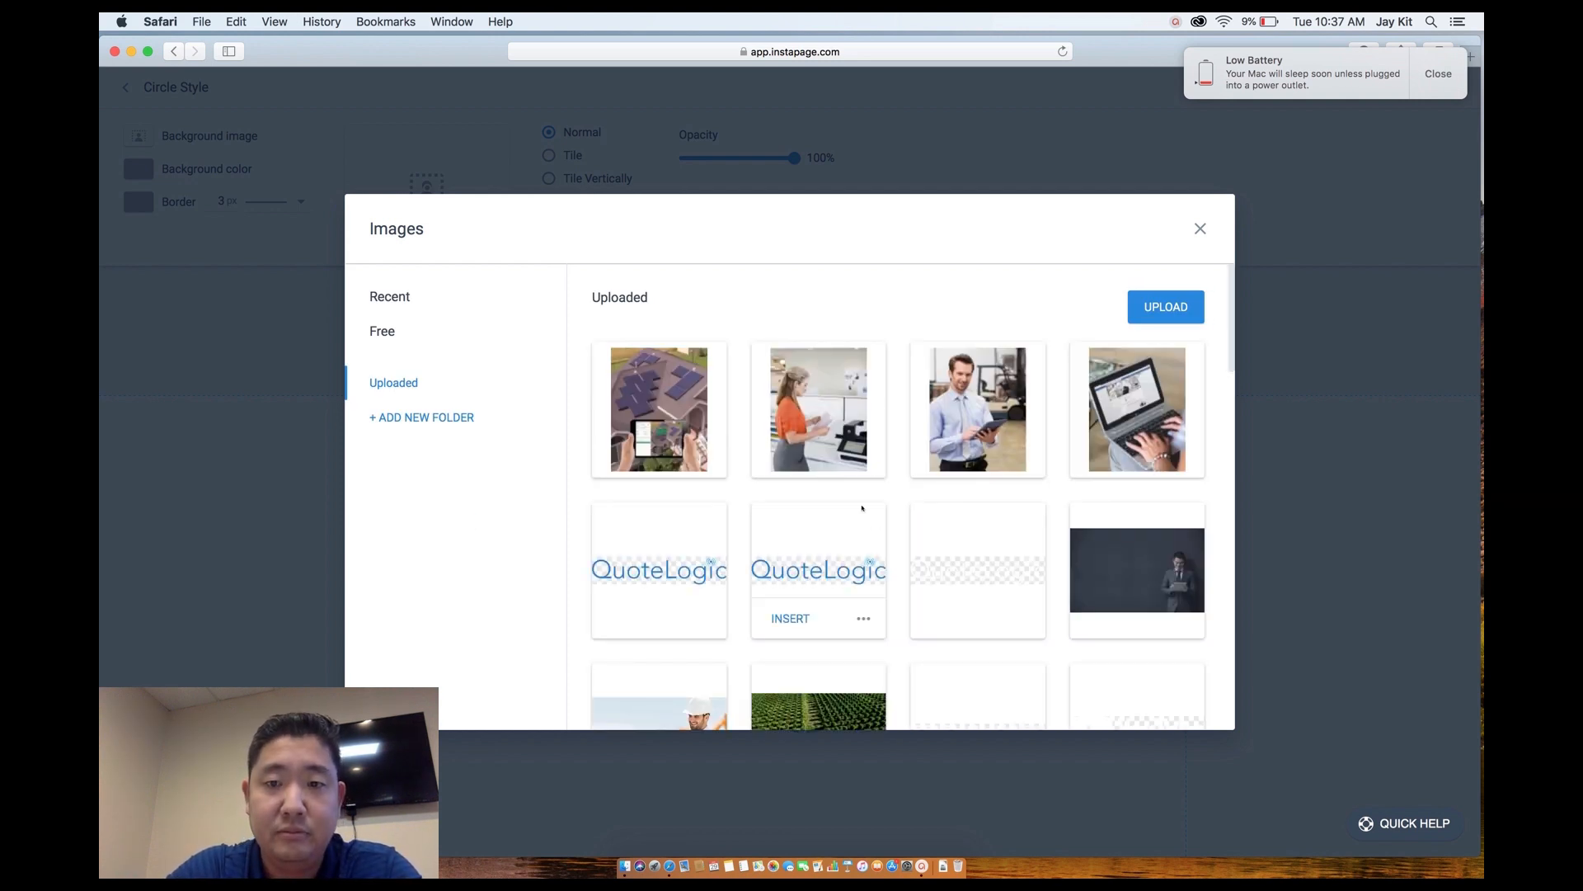
pyautogui.scroll(-5, 864, 519)
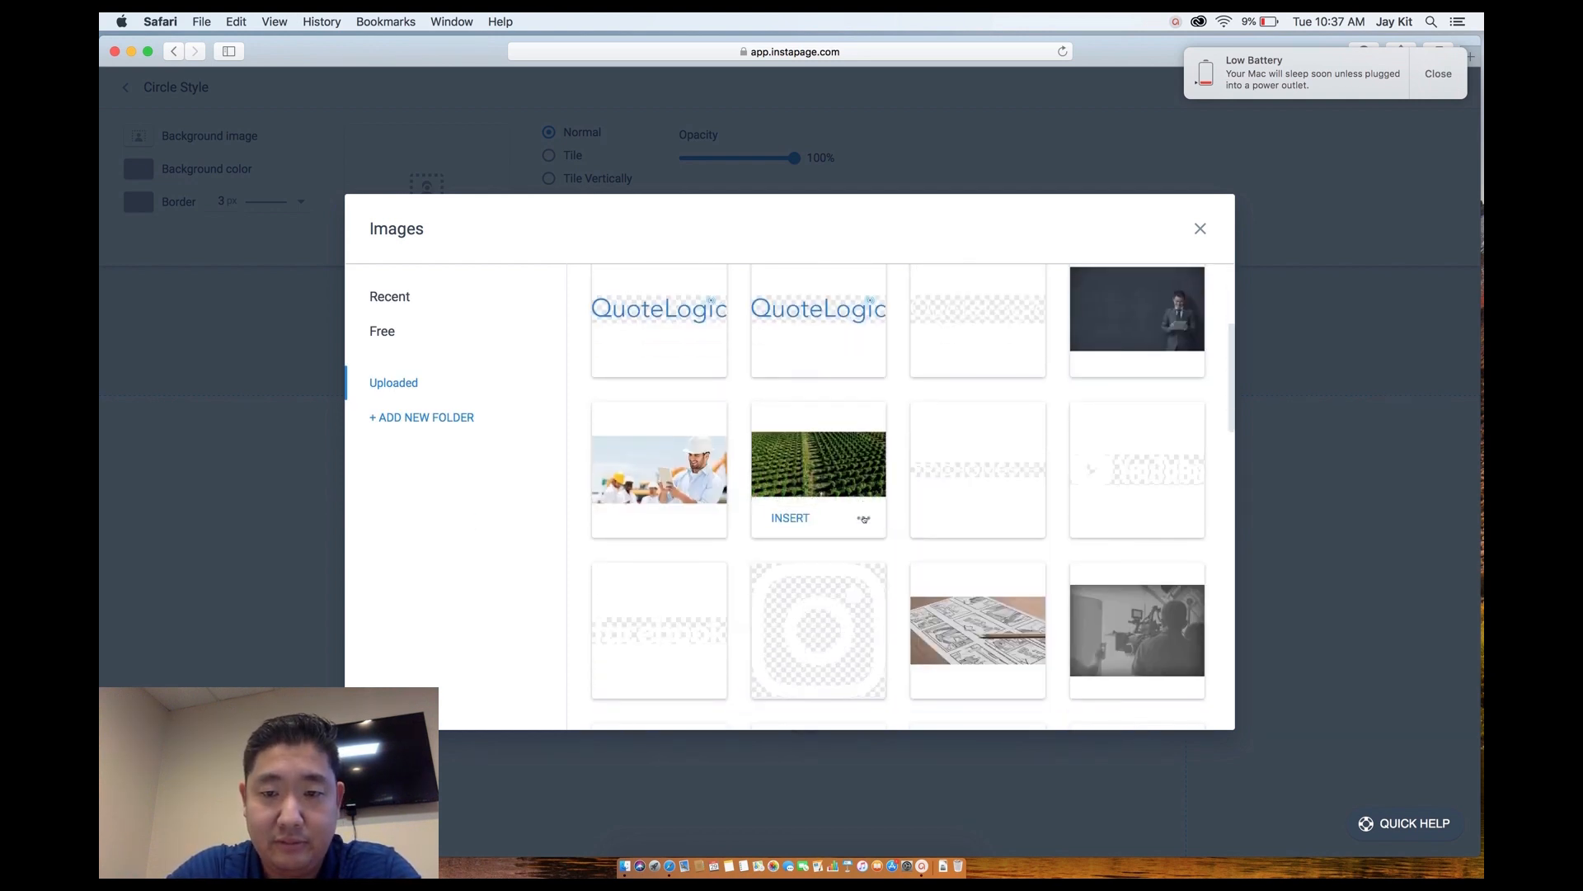
pyautogui.scroll(-10, 864, 520)
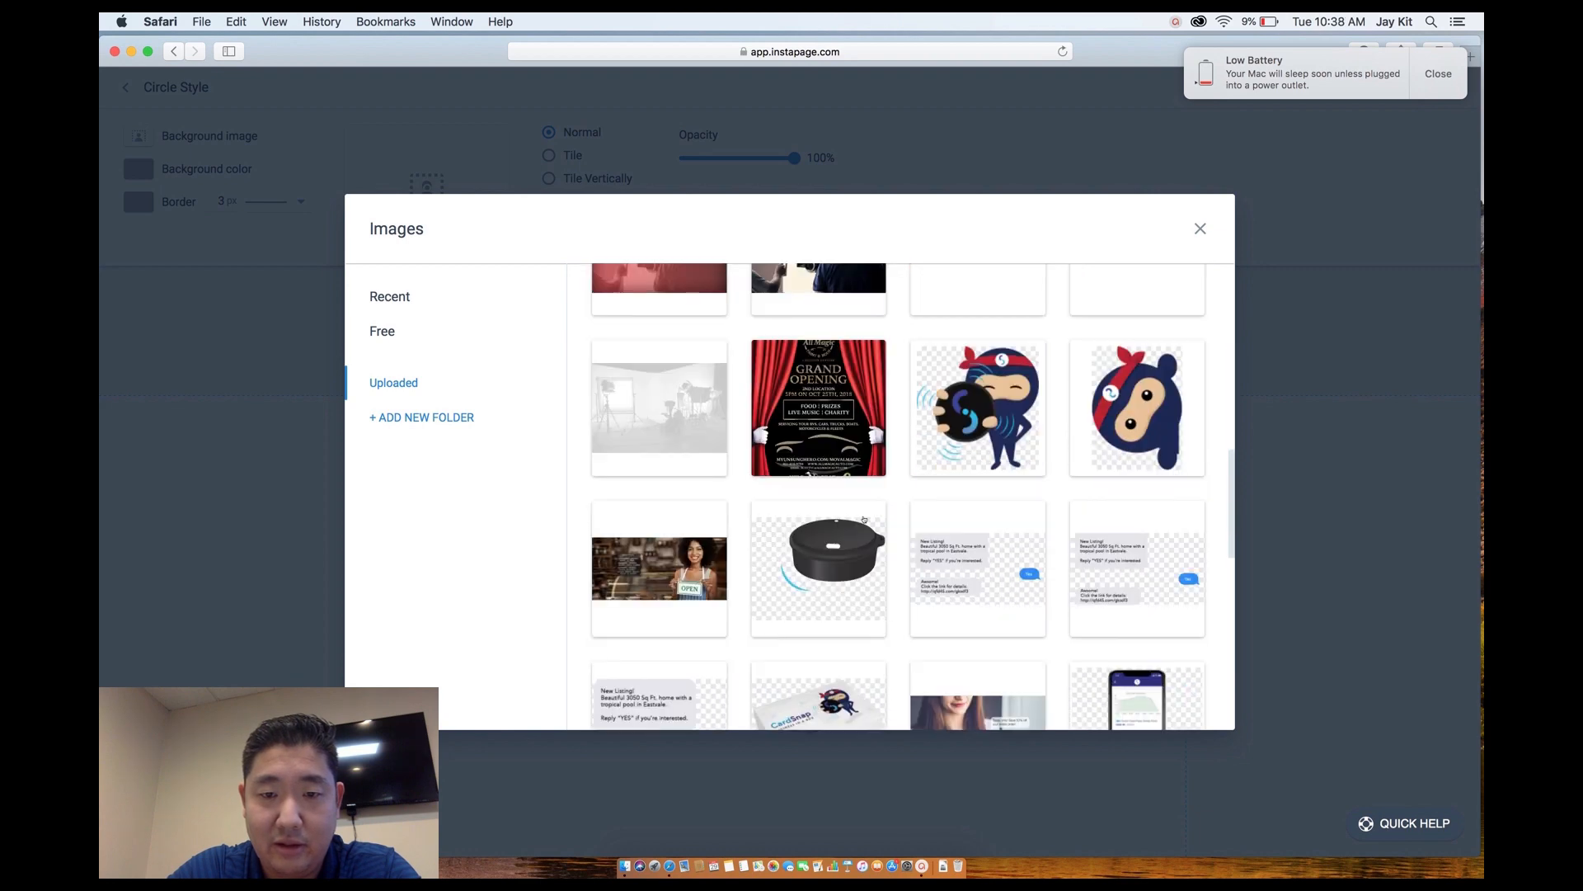
pyautogui.scroll(-10, 864, 519)
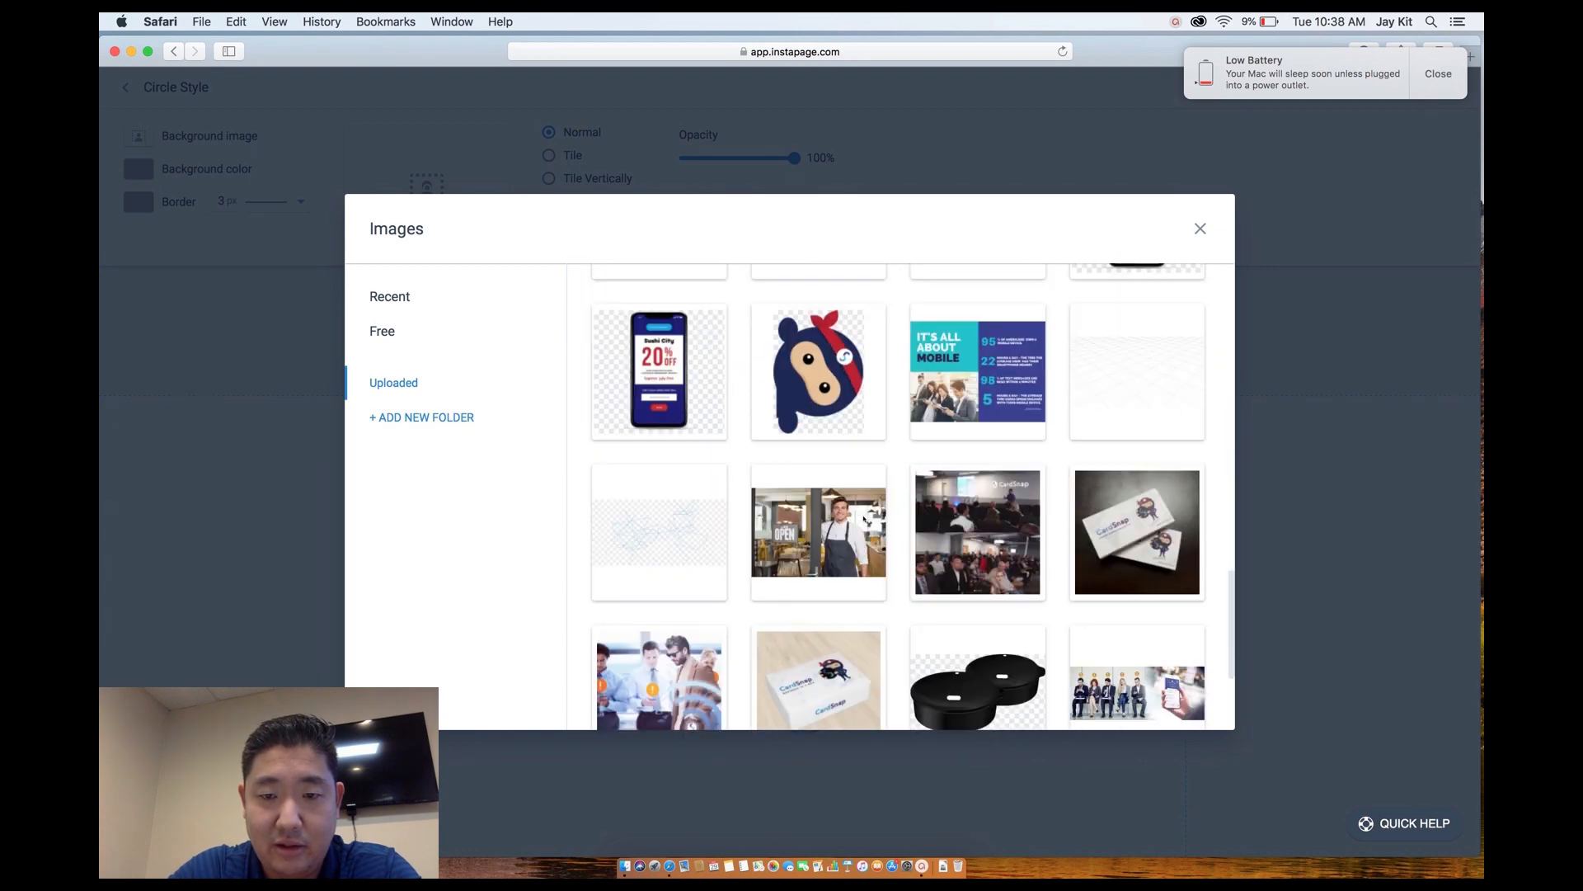
pyautogui.scroll(-5, 865, 519)
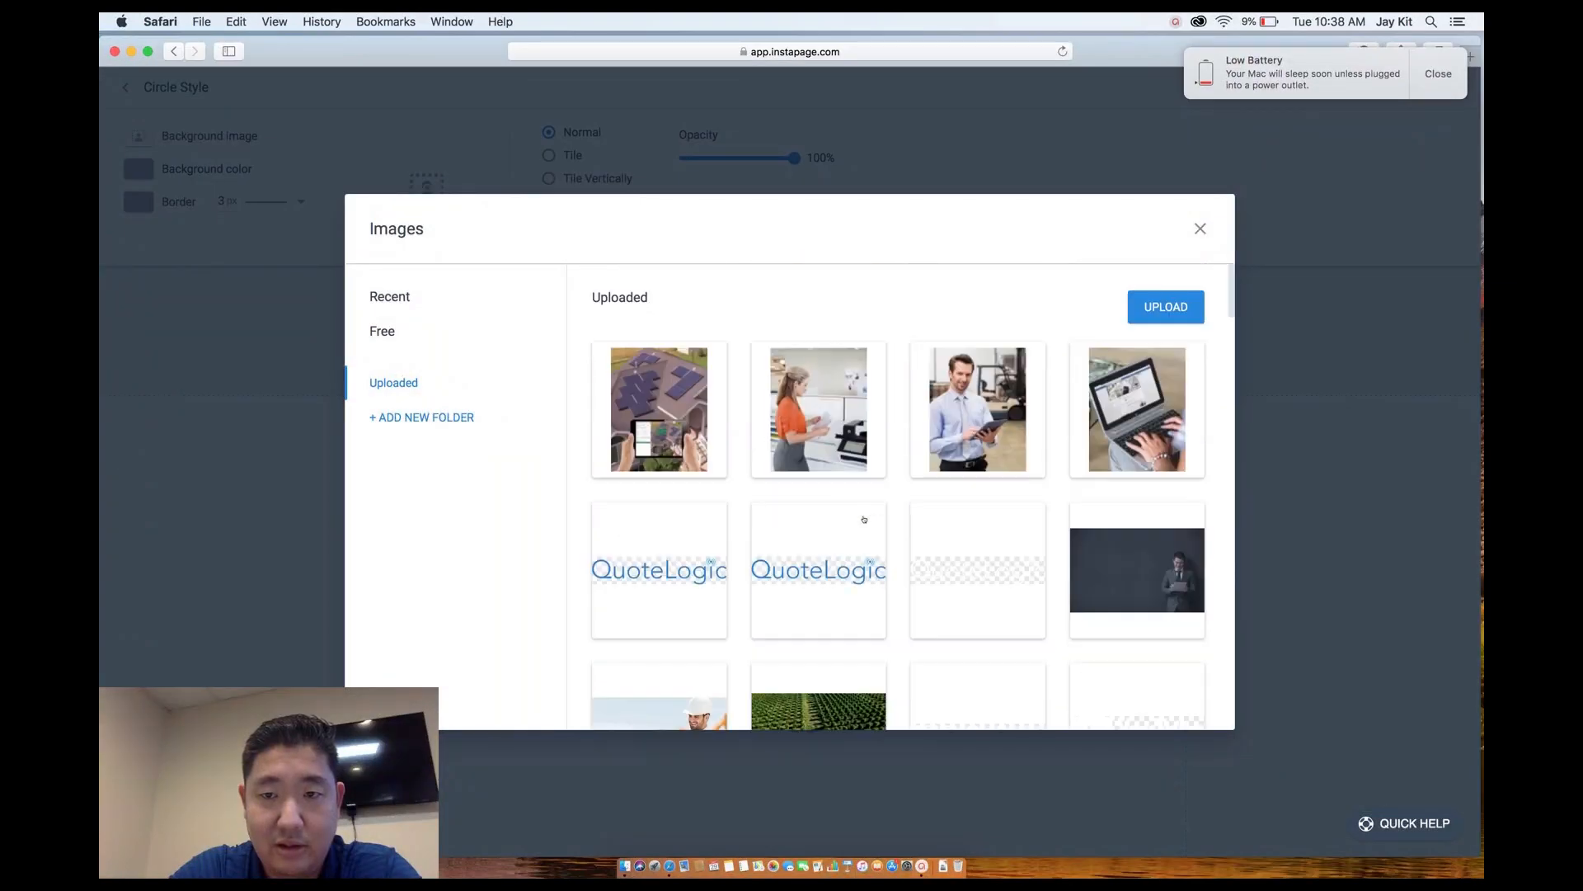
pyautogui.scroll(-1, 864, 520)
pyautogui.moveTo(969, 404)
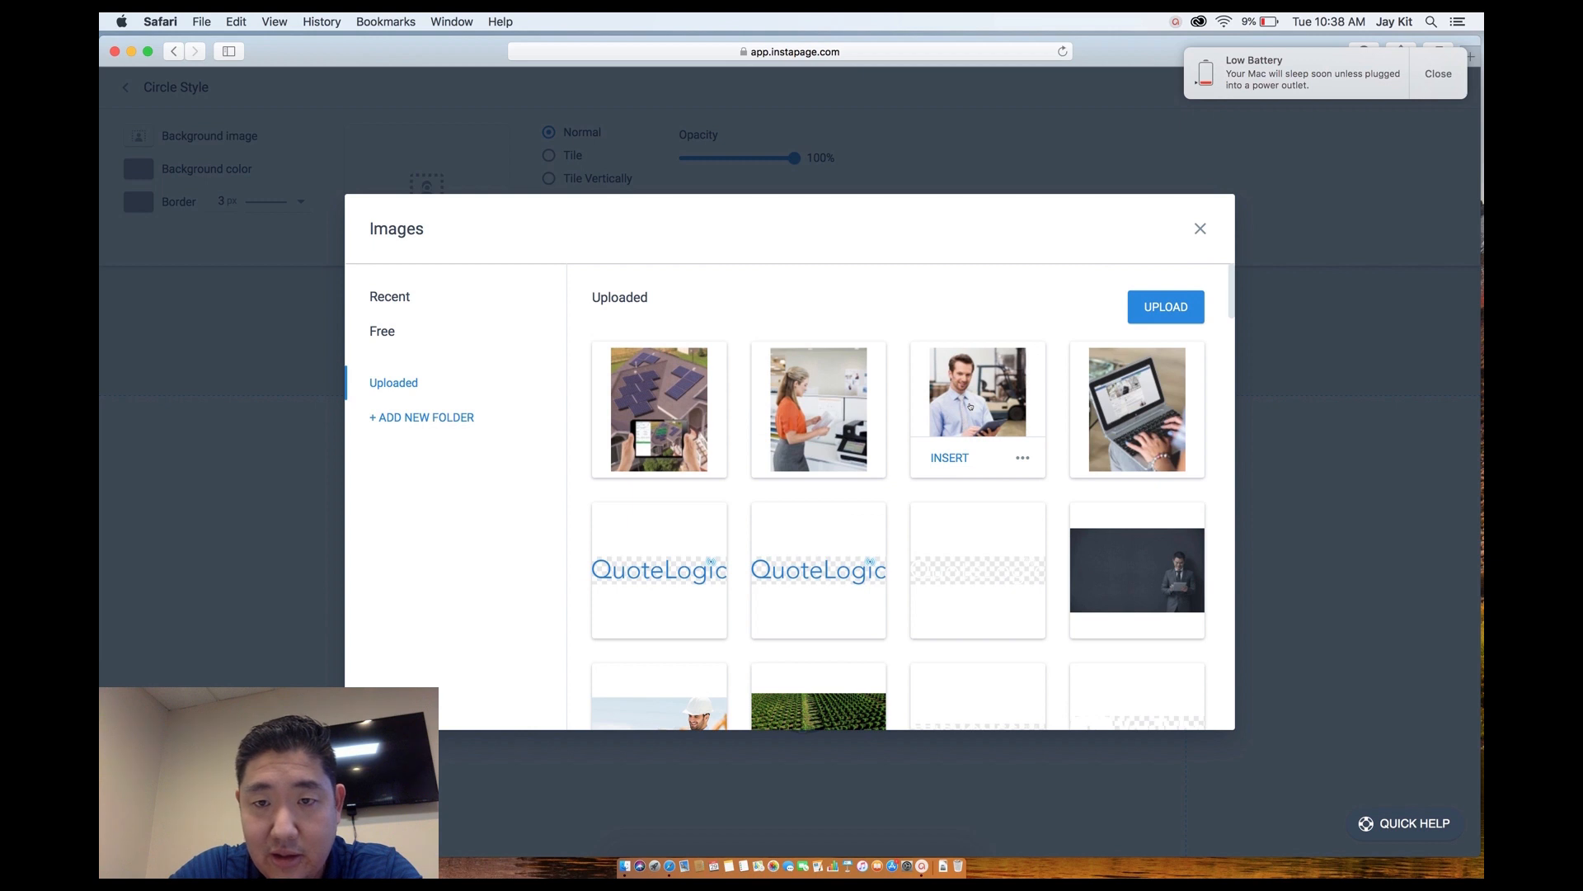
pyautogui.click(971, 406)
pyautogui.click(690, 317)
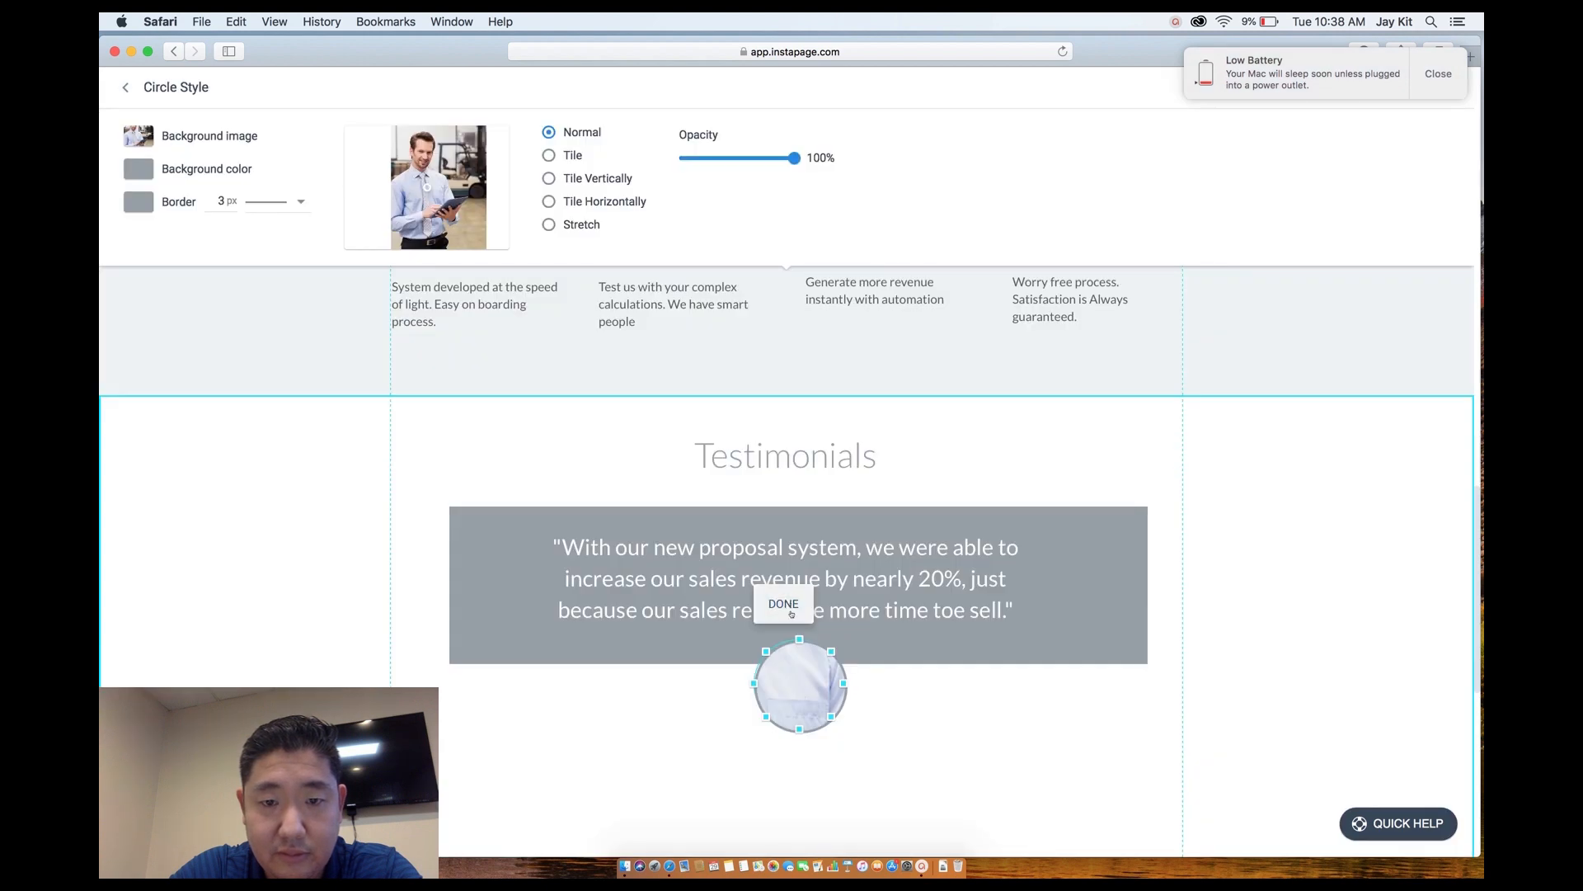
# Set the photo's focal point on the man's face and stretch it to fill the circle.
pyautogui.click(801, 686)
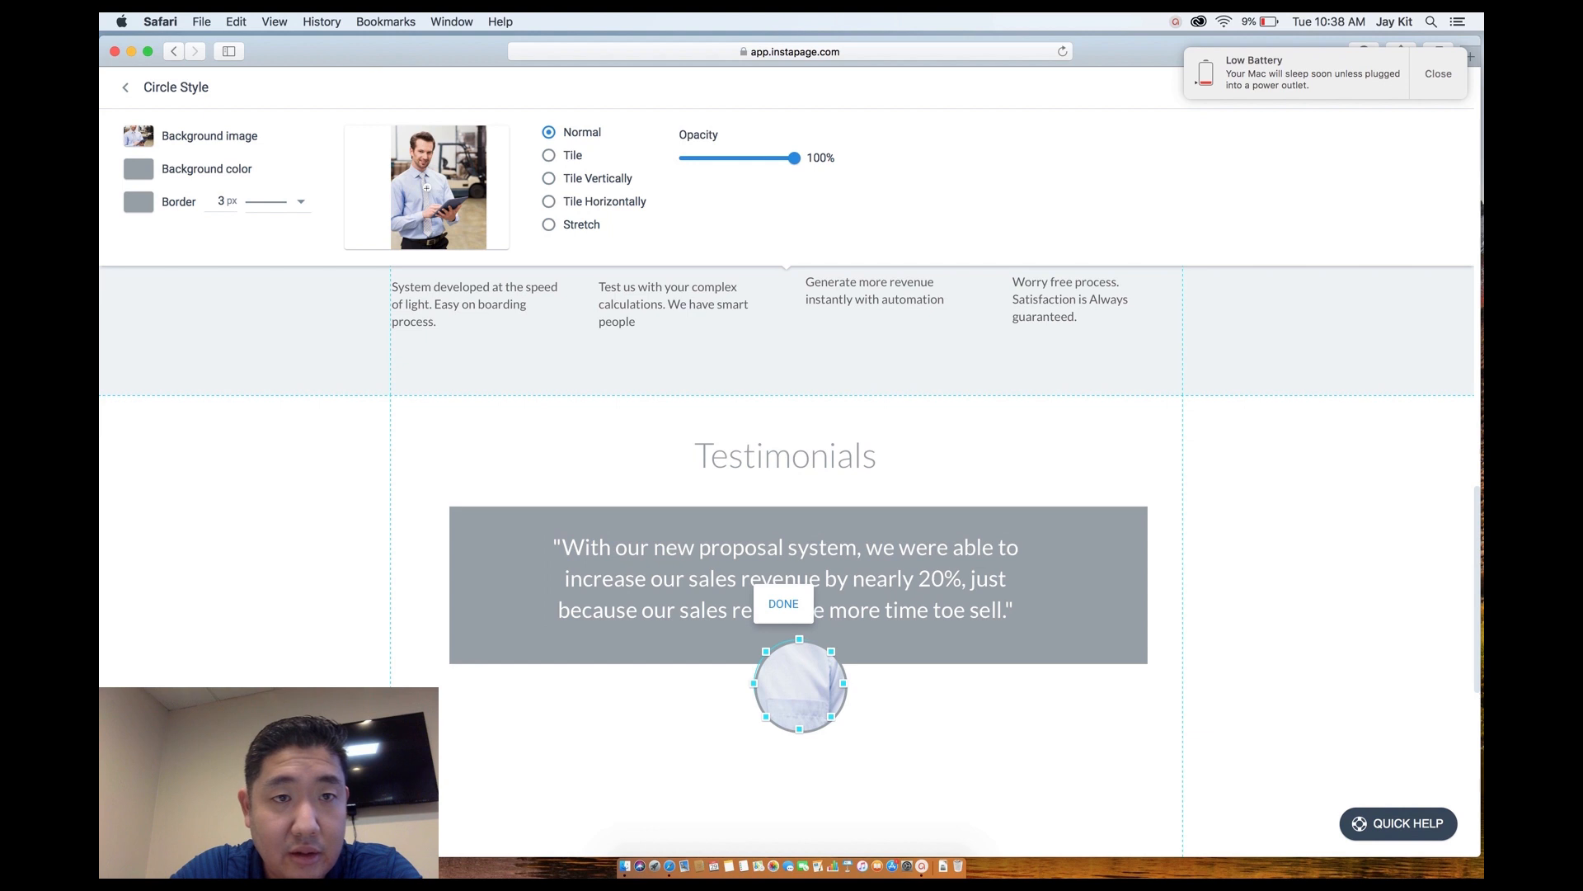
pyautogui.moveTo(428, 190); pyautogui.dragTo(422, 154)
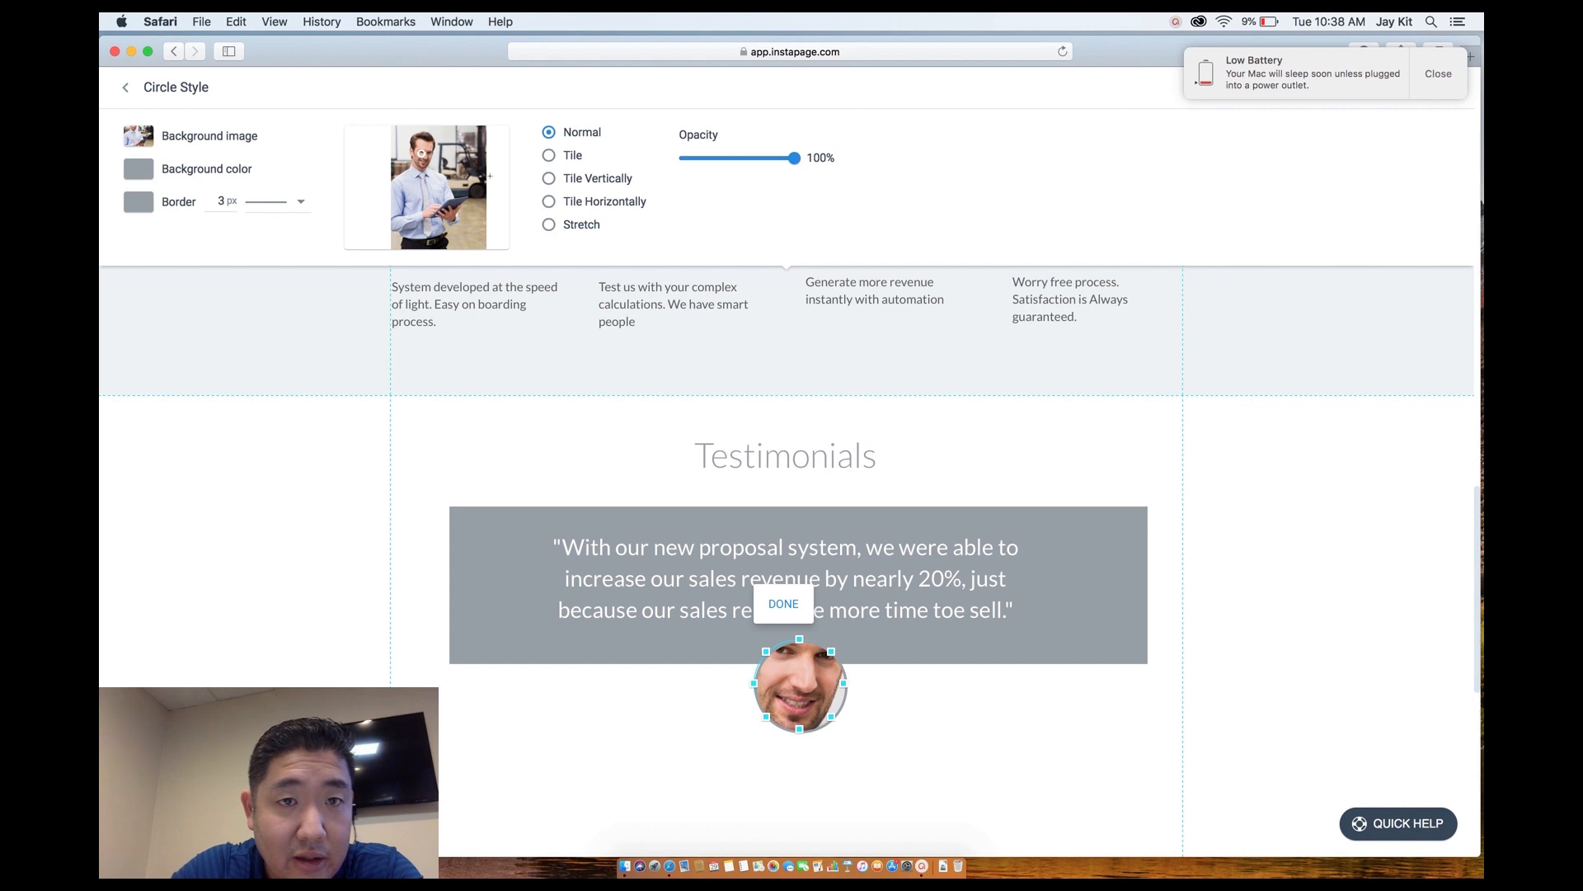
pyautogui.click(548, 224)
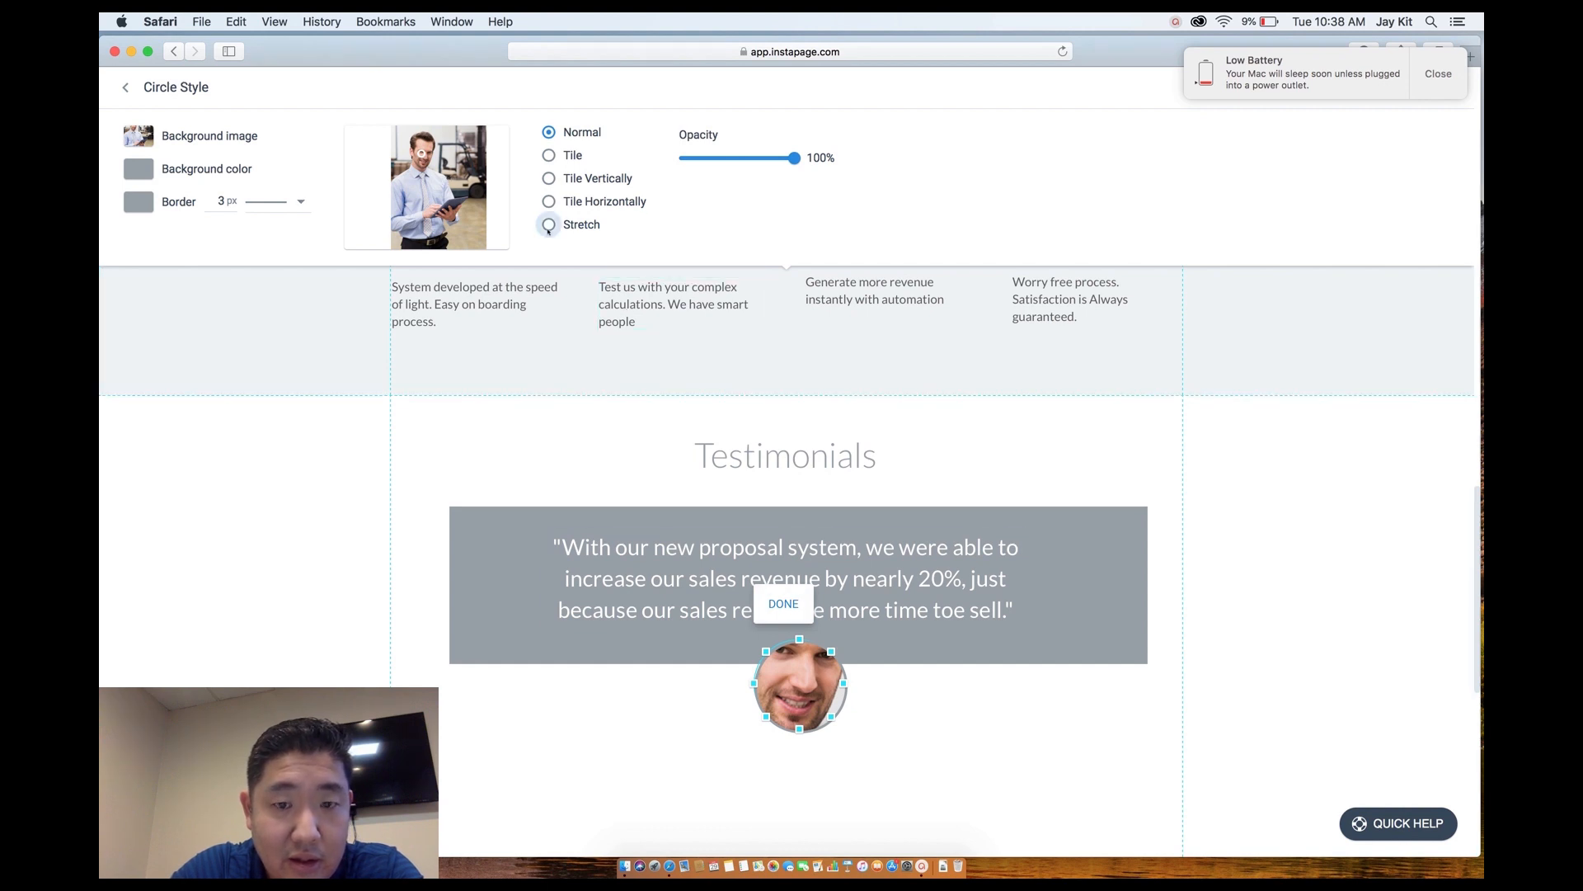
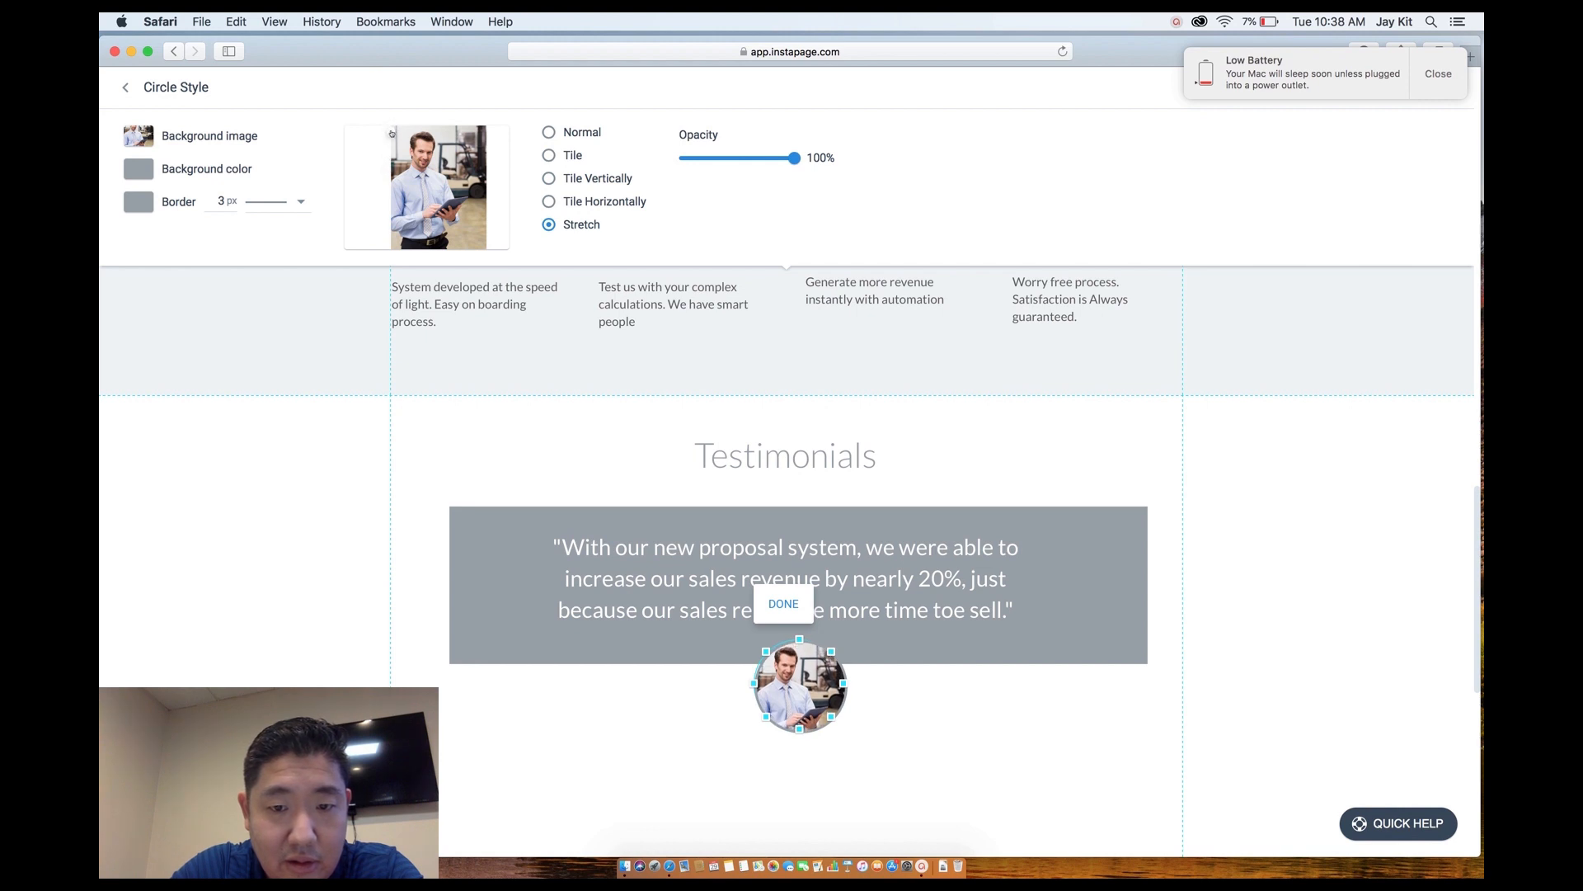
# Close the circle style settings and select the Full Name text below the avatar.
pyautogui.click(945, 646)
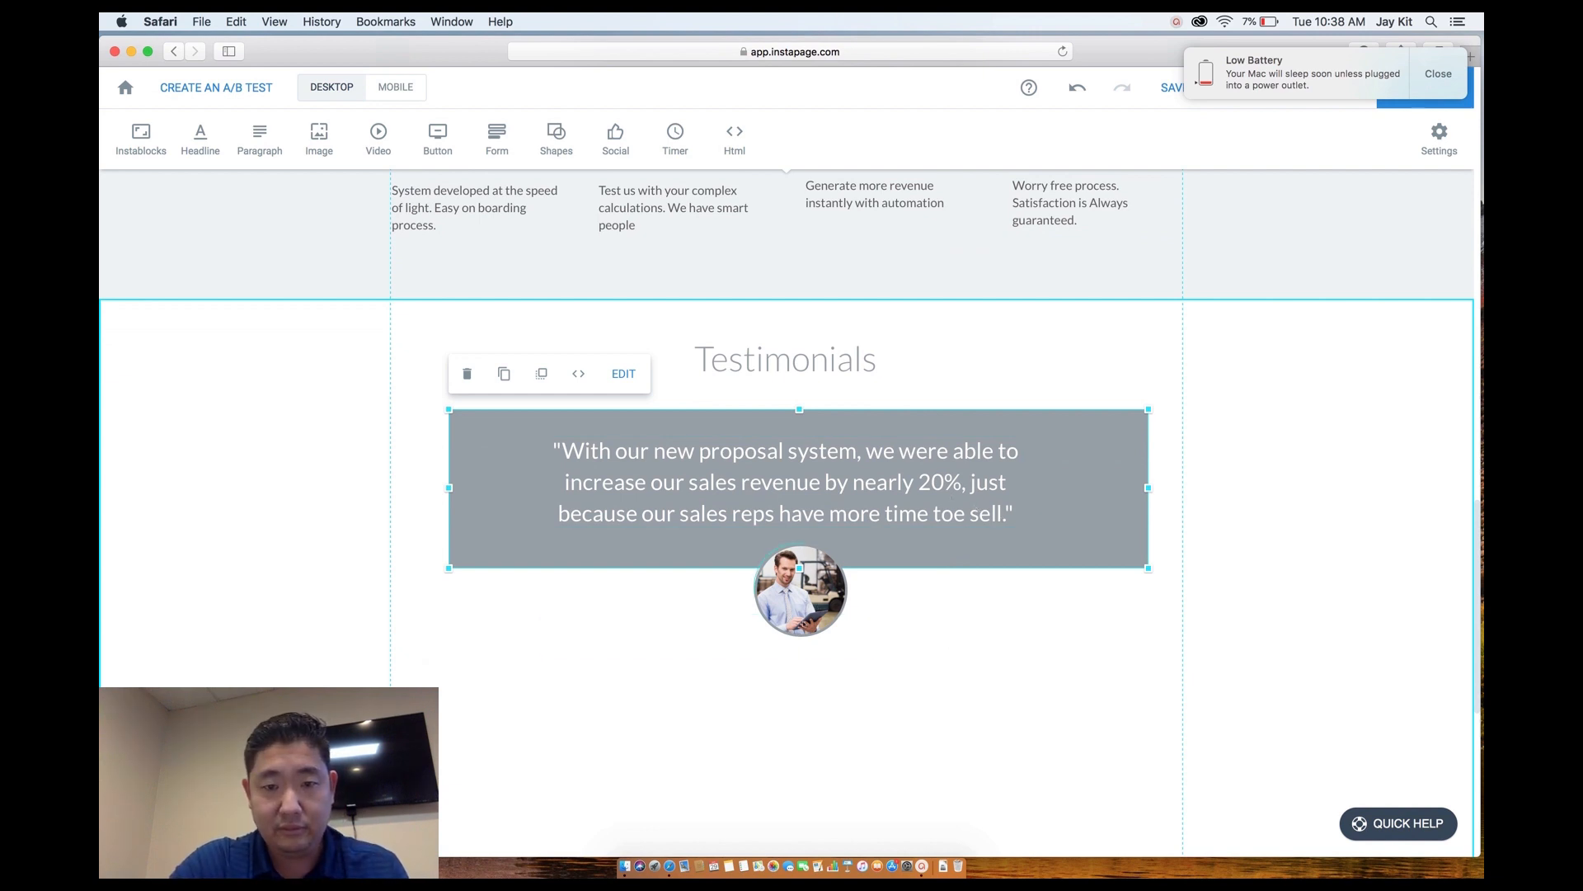
pyautogui.click(725, 610)
# Move Full Name onto the grey box, widen the quote, and fix 'toe' to 'to'.
pyautogui.moveTo(725, 610); pyautogui.dragTo(807, 545)
pyautogui.moveTo(953, 469); pyautogui.dragTo(1121, 462)
pyautogui.moveTo(546, 462); pyautogui.dragTo(470, 462)
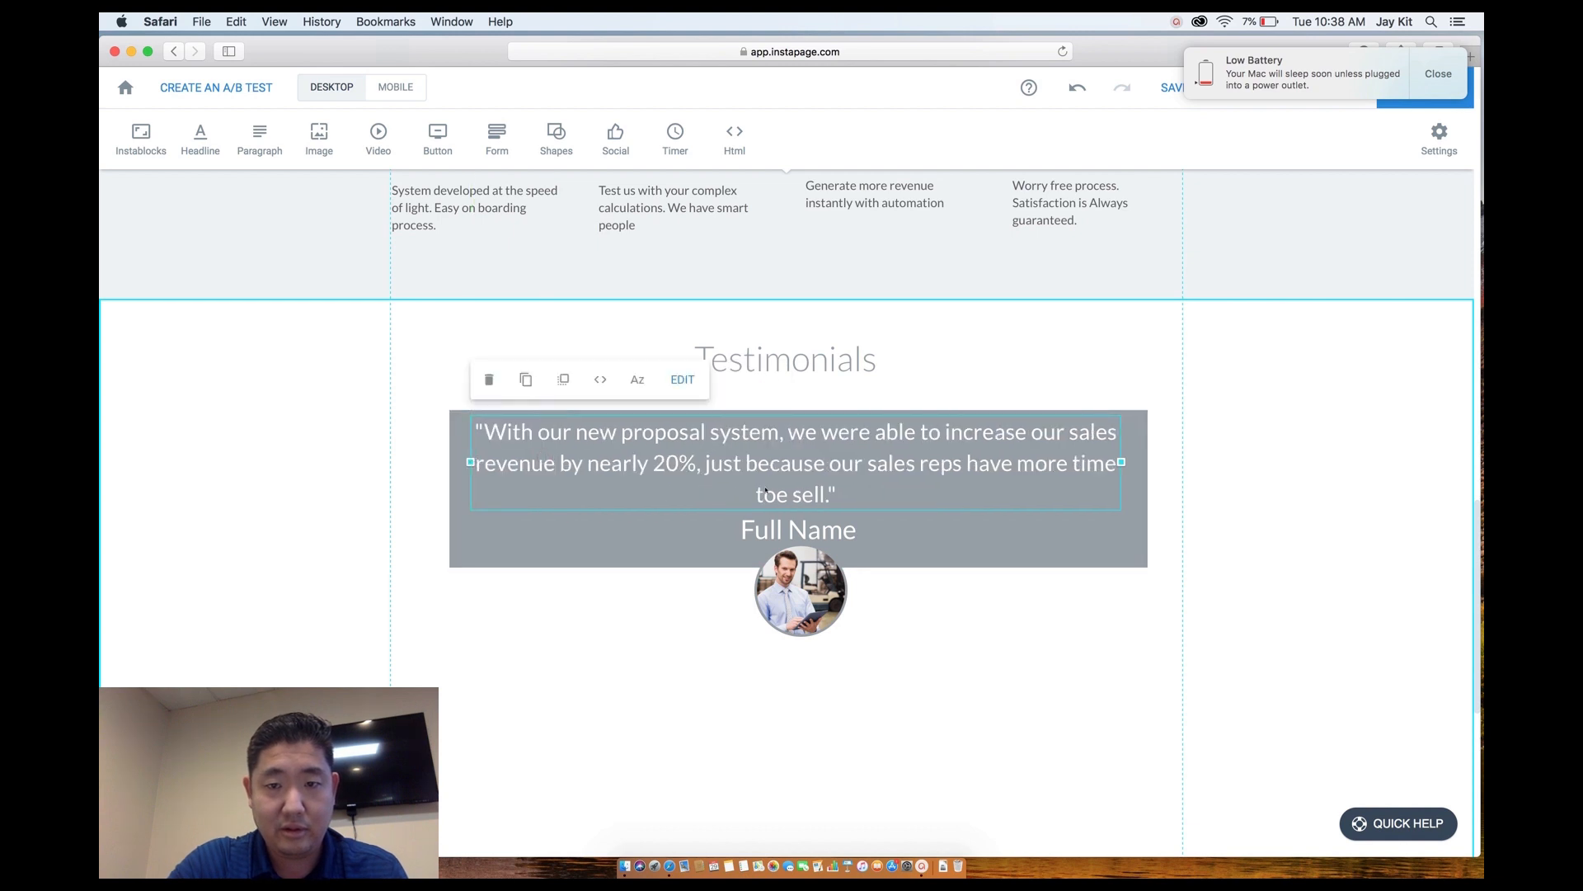
pyautogui.click(793, 493)
pyautogui.press('BackSpace')
pyautogui.click(920, 531)
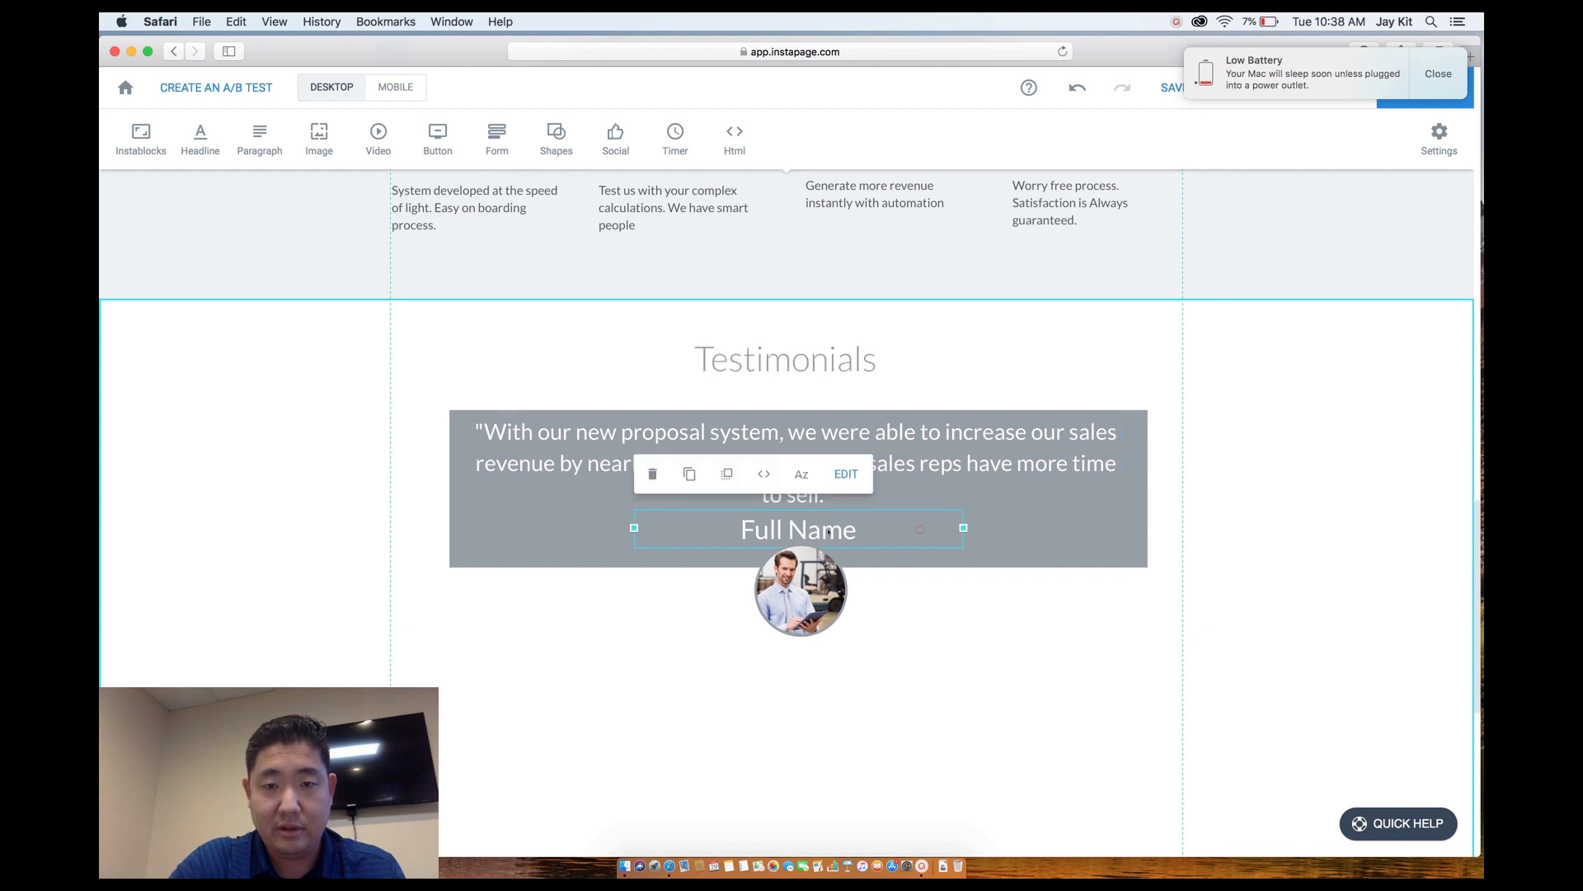
# Replace the Full Name placeholder with the reviewer's name and position it inside the grey box.
pyautogui.click(826, 531)
pyautogui.tripleClick(825, 530)
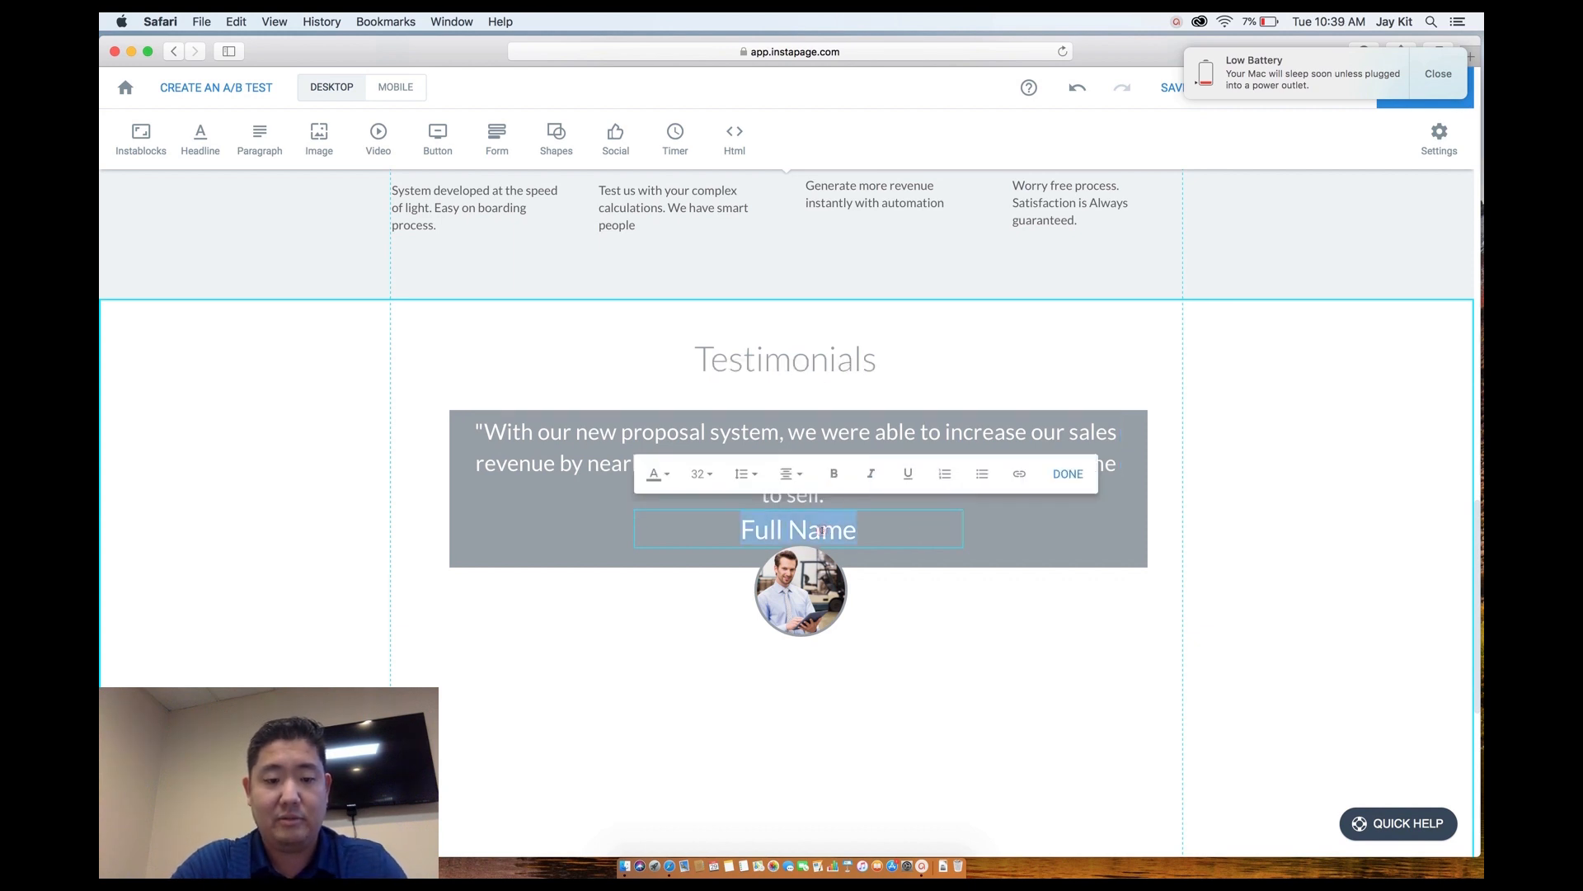
pyautogui.write('Scott Y.')
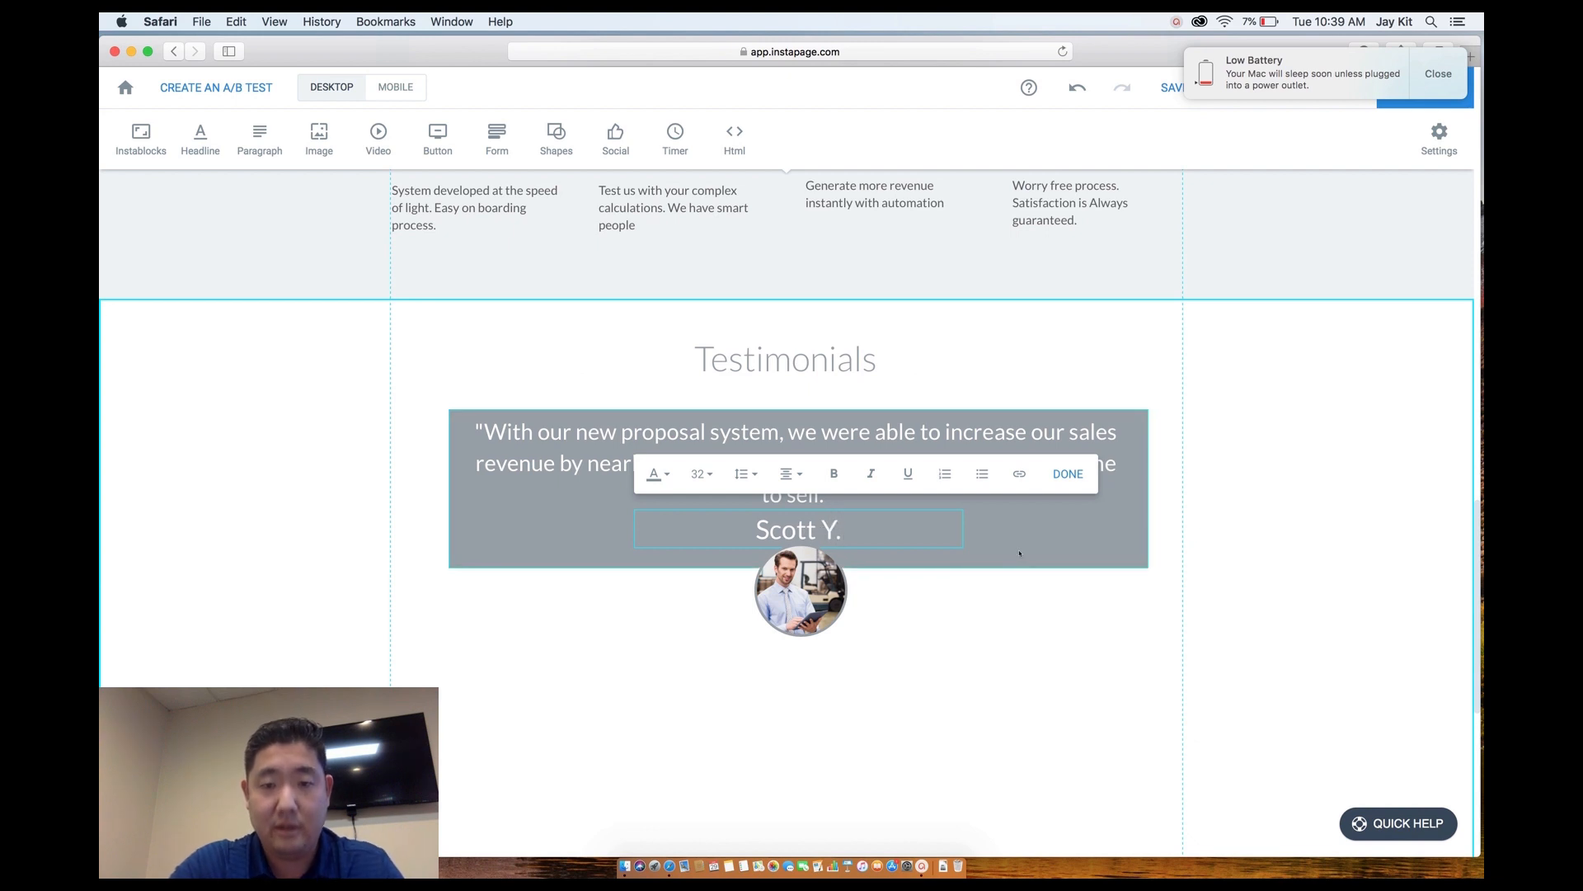
pyautogui.click(1018, 552)
pyautogui.click(810, 532)
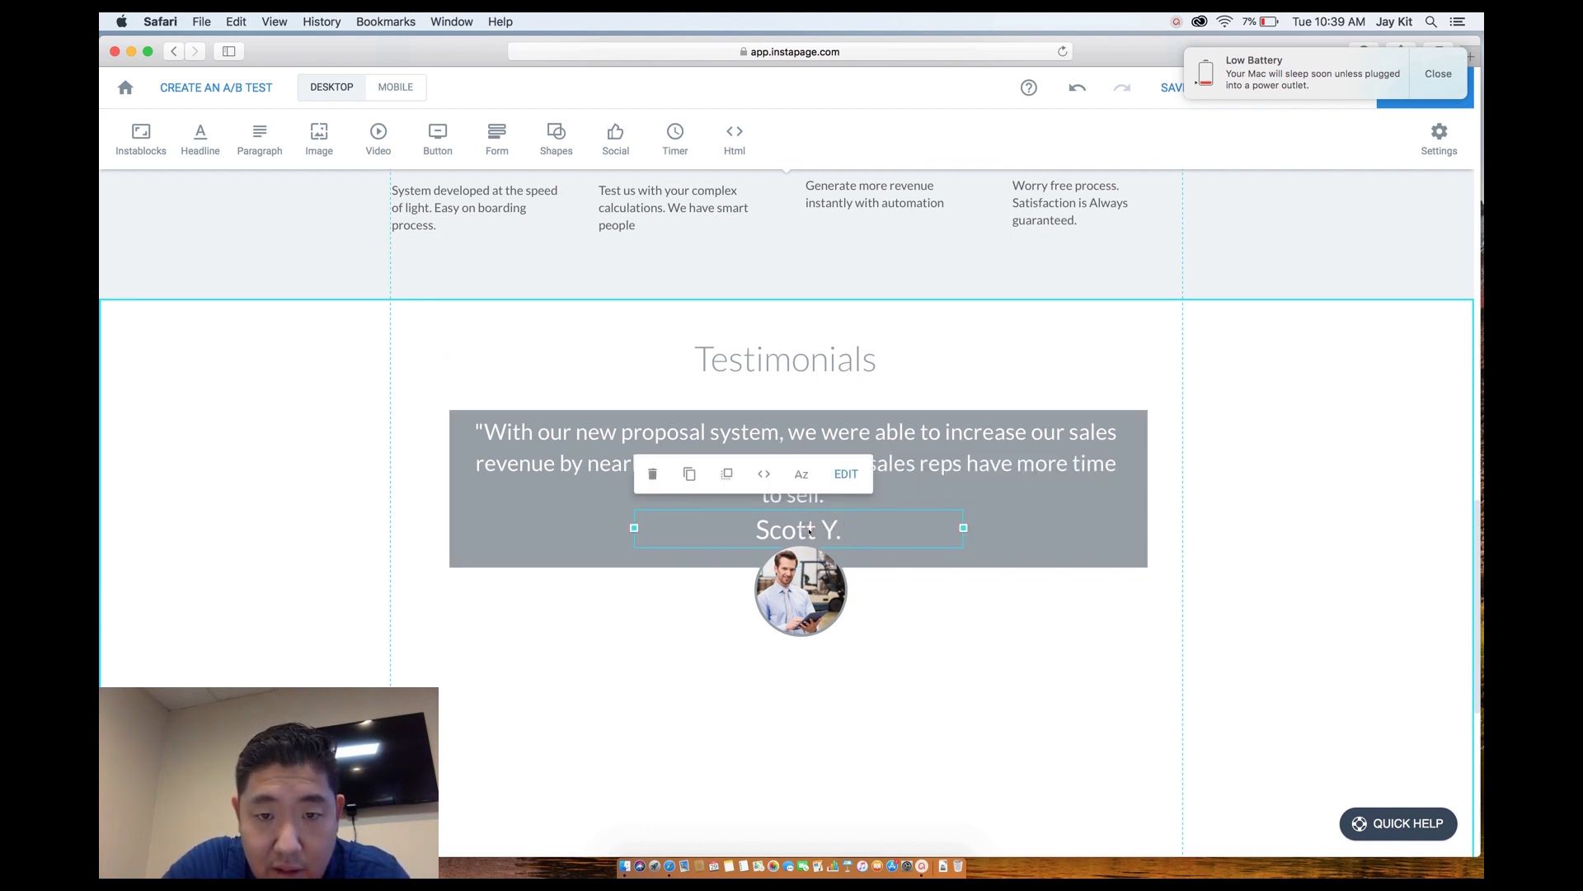
pyautogui.moveTo(808, 530)
pyautogui.mouseDown()
pyautogui.moveTo(738, 533)
pyautogui.moveTo(805, 532)
pyautogui.mouseUp()
# Make the testimonial quote italic at font size 24 and move the name up beneath it.
pyautogui.doubleClick(807, 494)
pyautogui.doubleClick(808, 494)
pyautogui.tripleClick(808, 494)
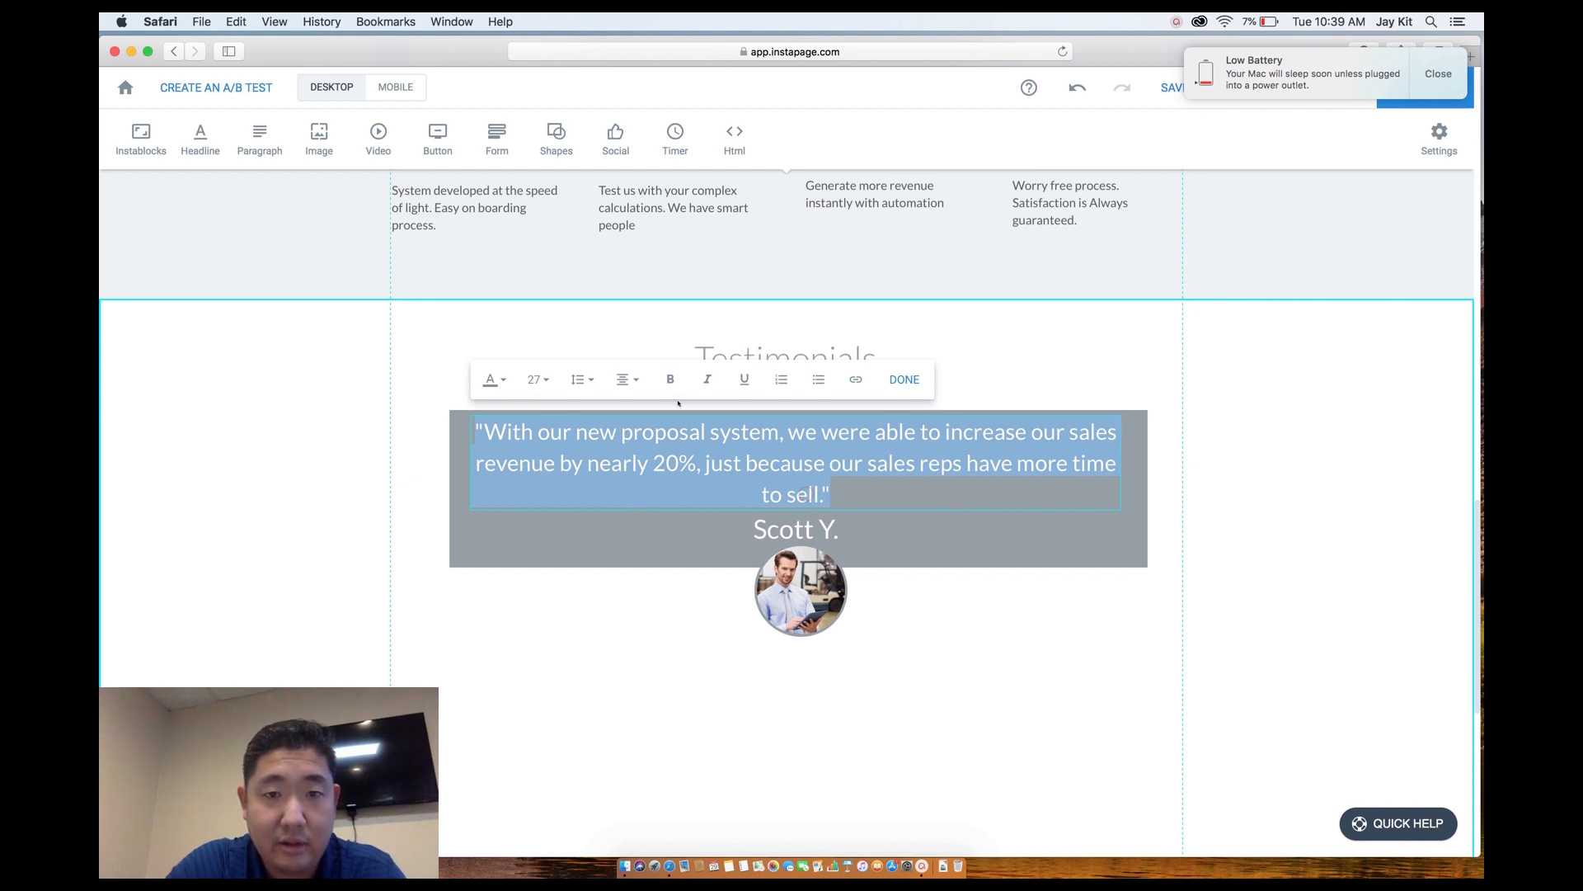
pyautogui.click(707, 378)
pyautogui.click(540, 379)
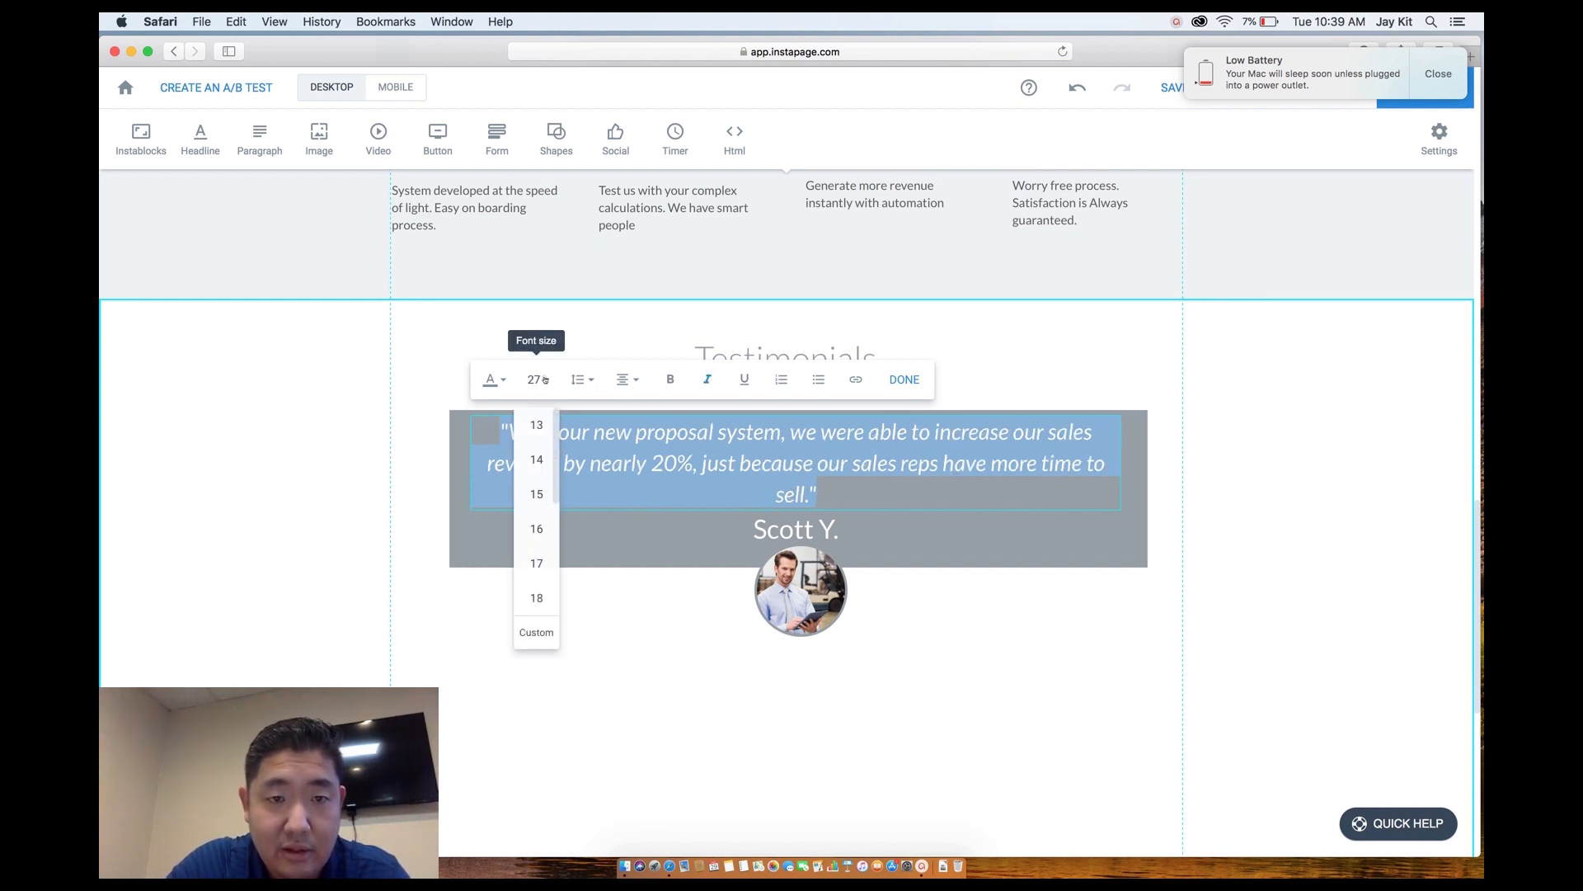
pyautogui.scroll(-2, 537, 566)
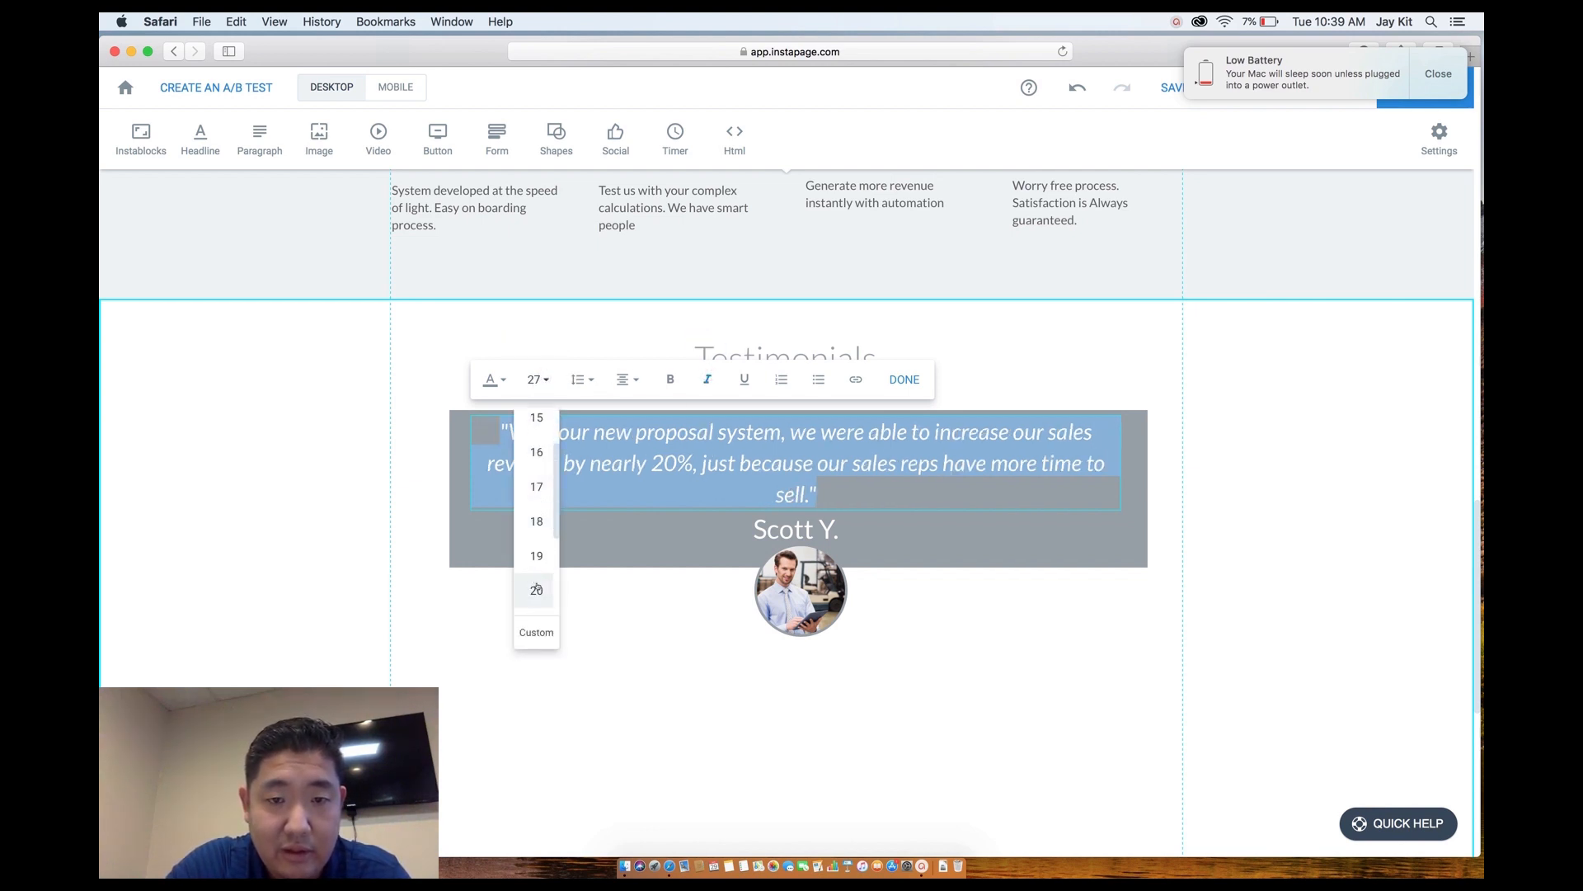
pyautogui.click(537, 589)
pyautogui.click(544, 384)
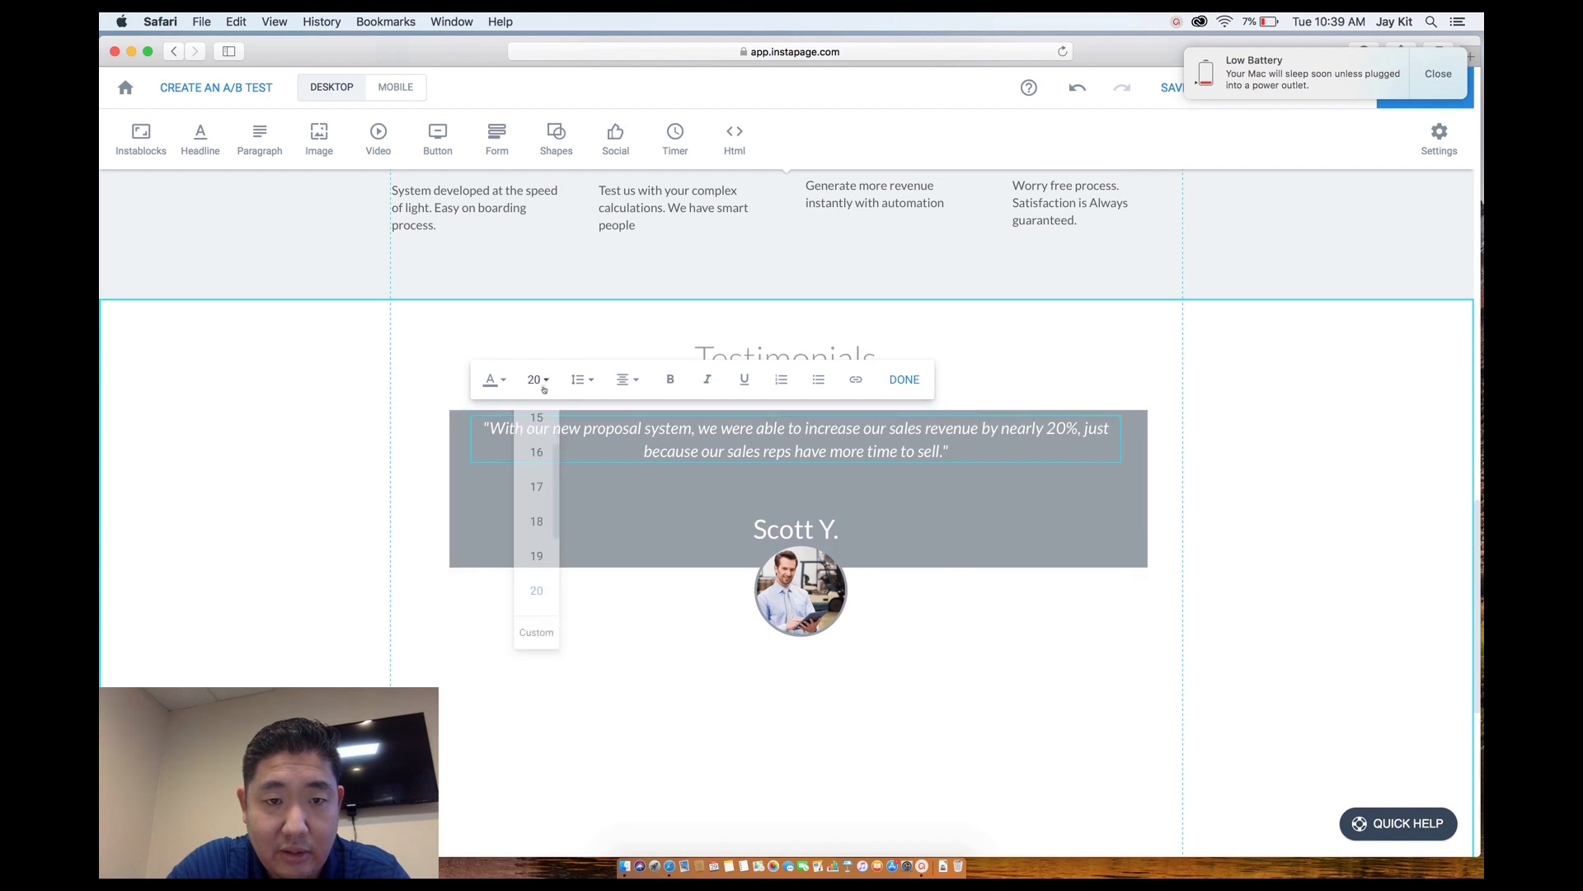
pyautogui.click(536, 586)
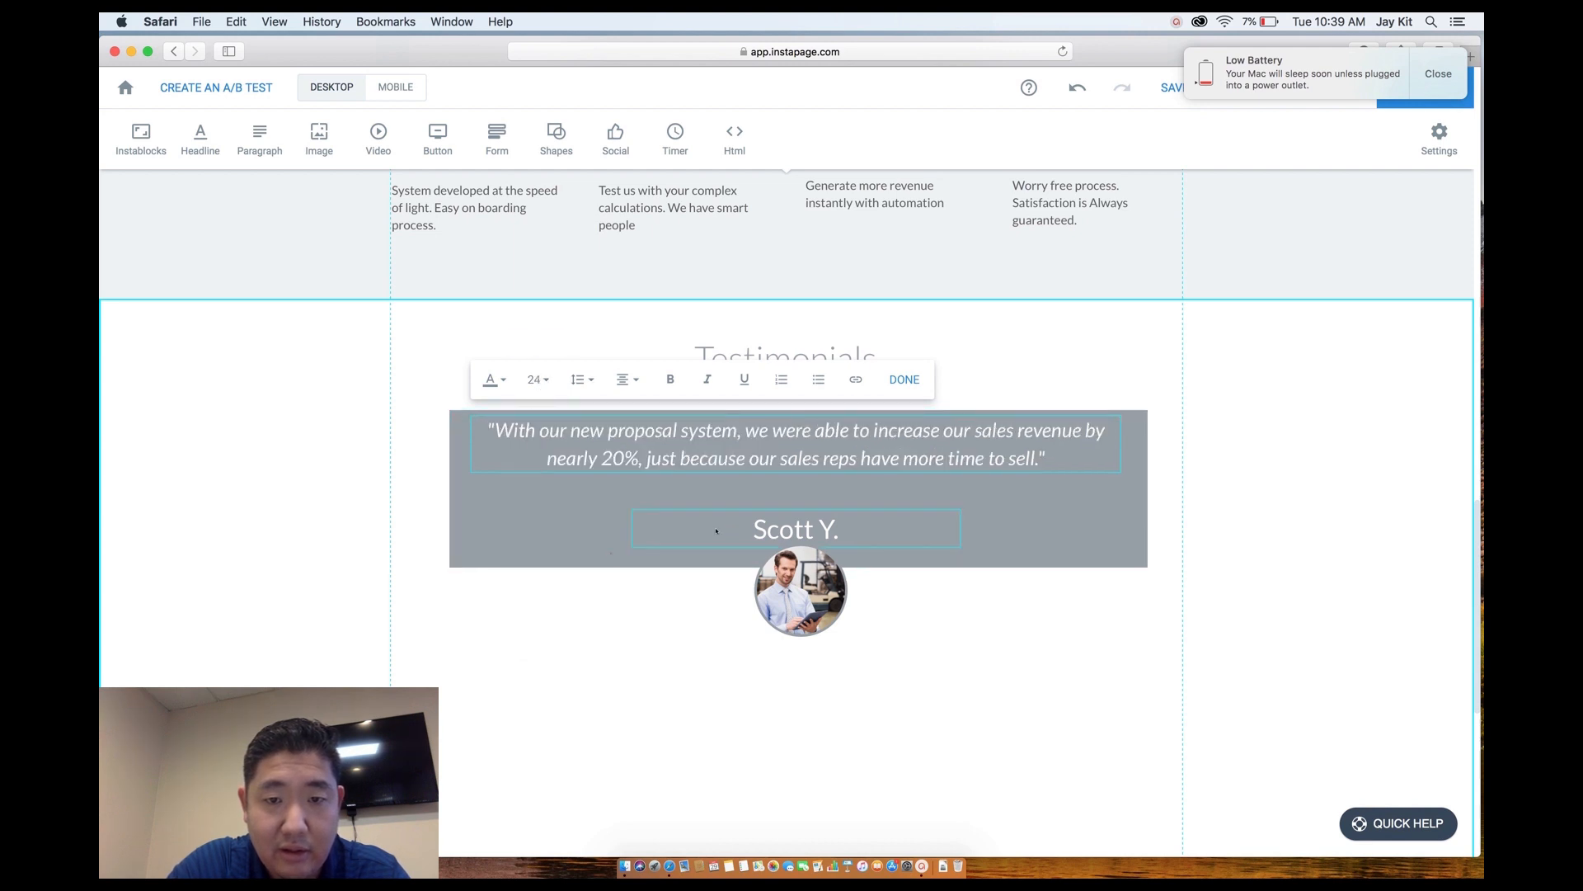
pyautogui.moveTo(793, 521); pyautogui.dragTo(794, 492)
pyautogui.click(871, 565)
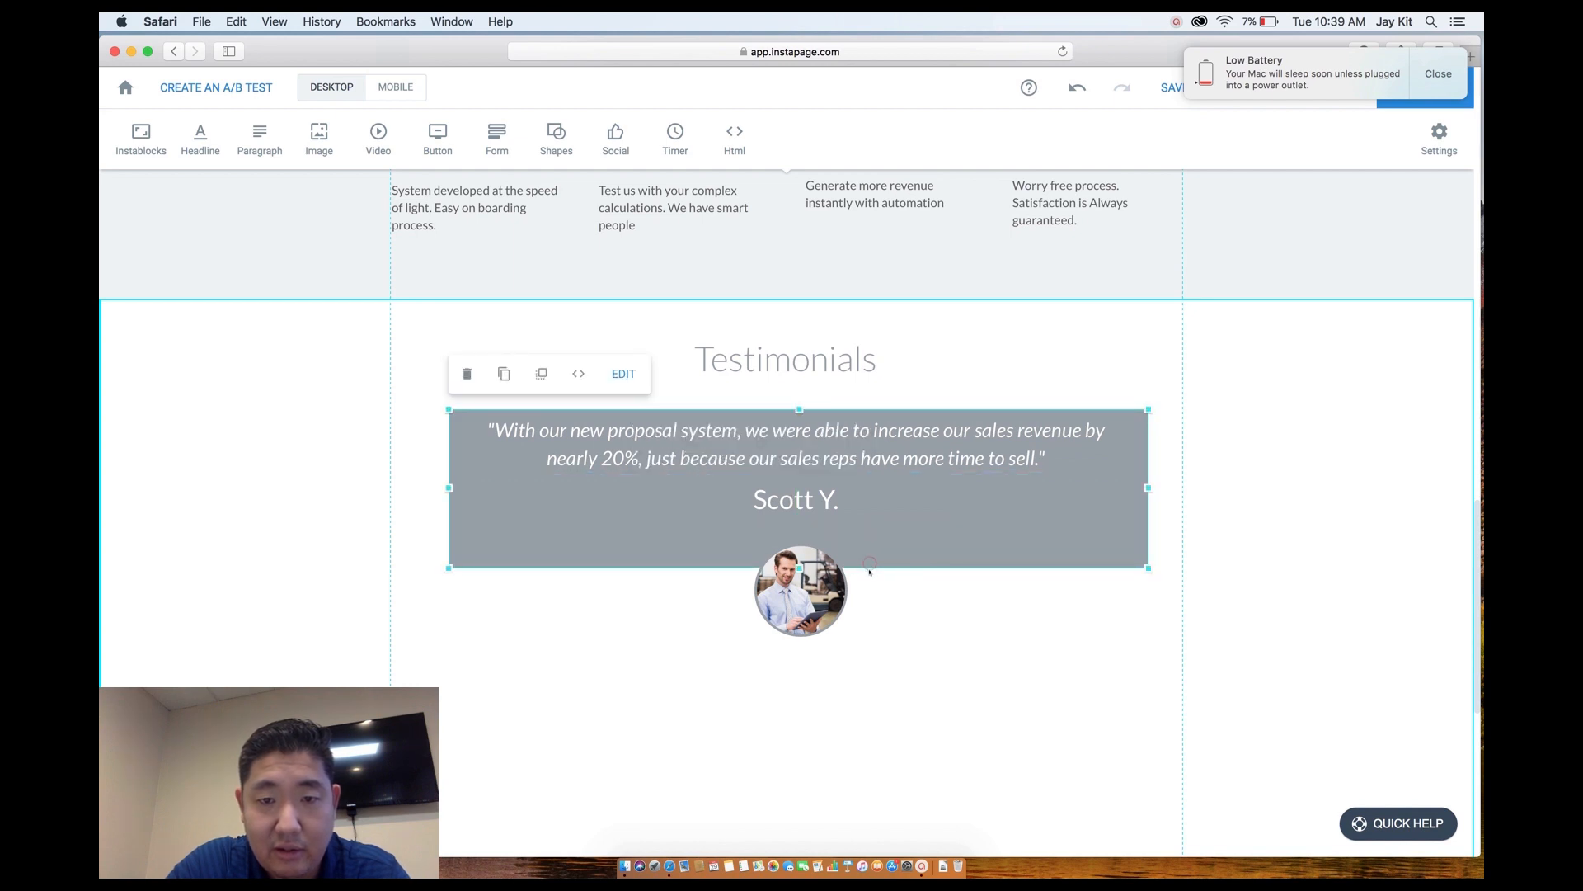
# Shorten the grey box, raise the avatar onto its edge, and trim the Testimonials section height.
pyautogui.moveTo(799, 567); pyautogui.dragTo(799, 536)
pyautogui.moveTo(799, 595); pyautogui.dragTo(800, 570)
pyautogui.click(886, 534)
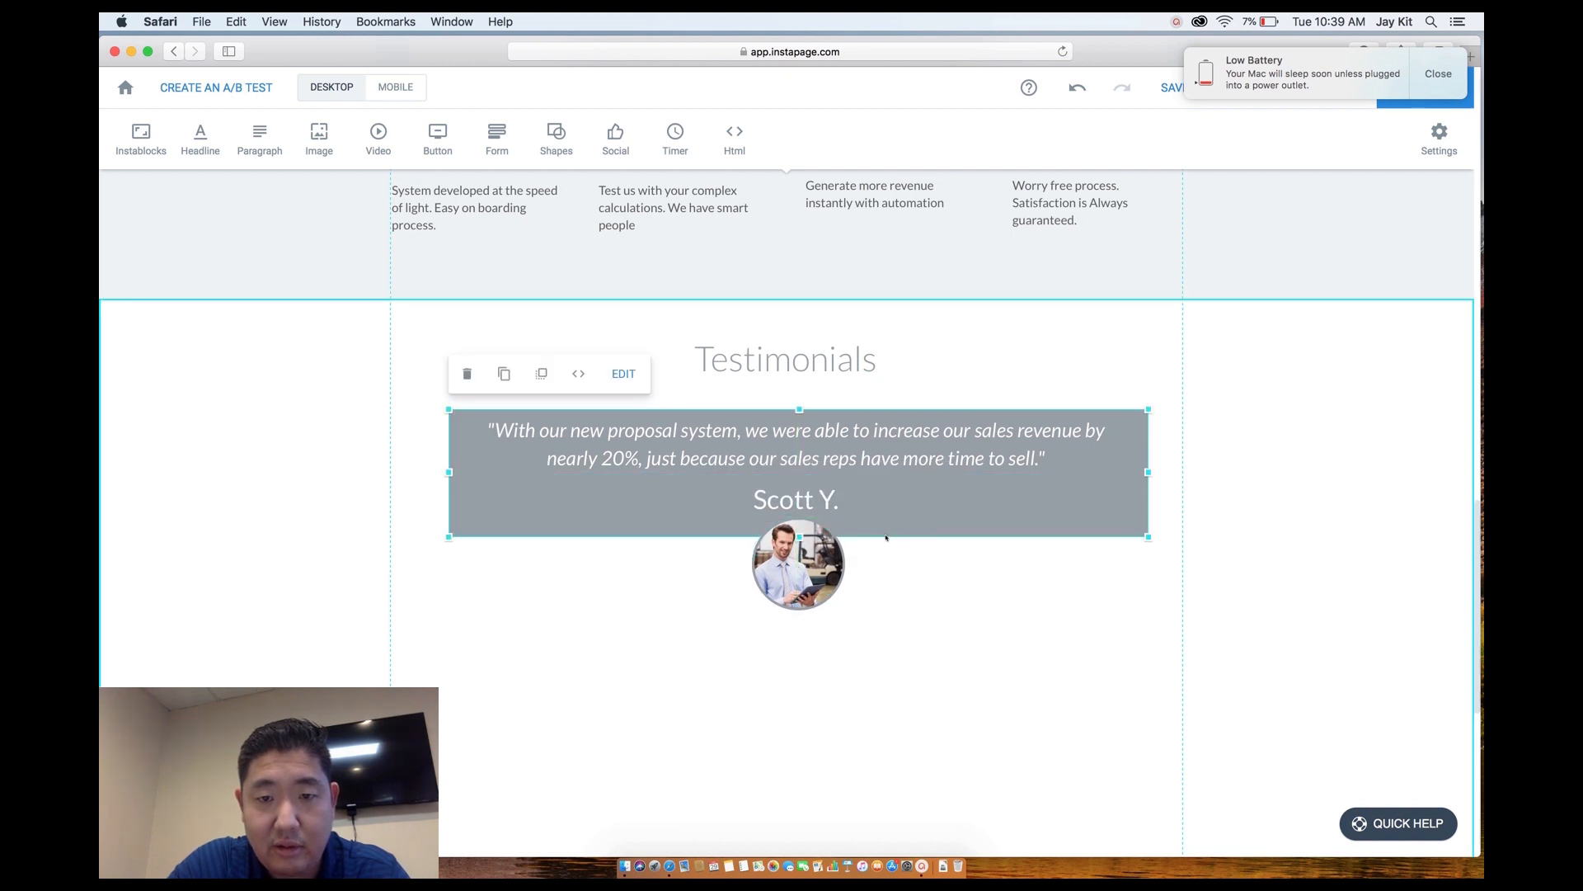
pyautogui.click(891, 608)
pyautogui.scroll(-2, 890, 608)
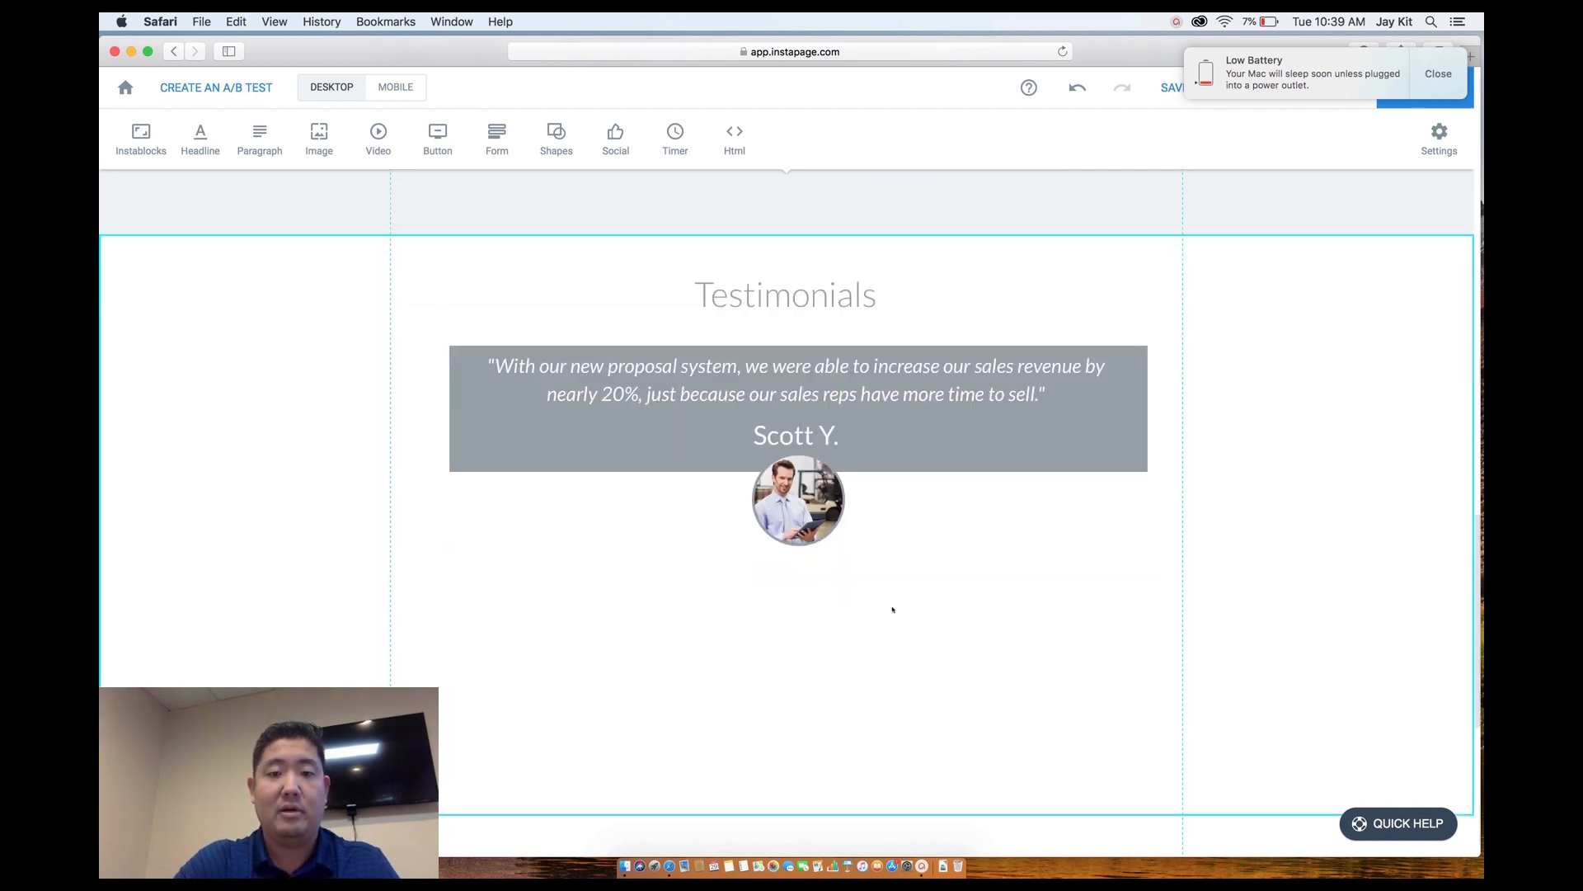
pyautogui.moveTo(897, 768); pyautogui.dragTo(891, 547)
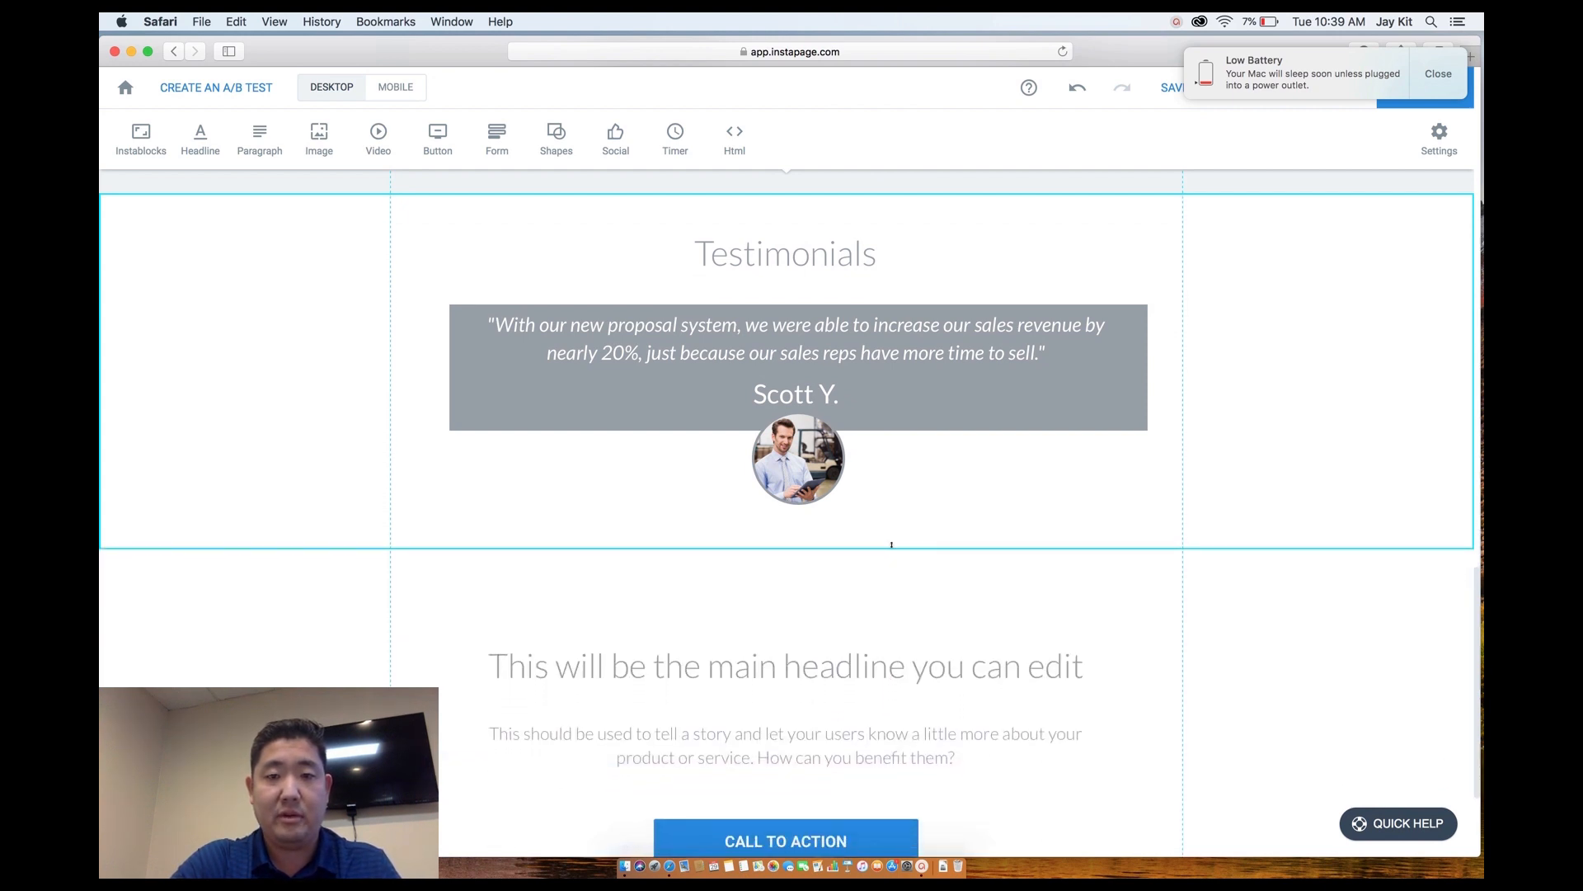
# Delete the headline and call-to-action section below, then undo the deletion.
pyautogui.scroll(-4, 890, 547)
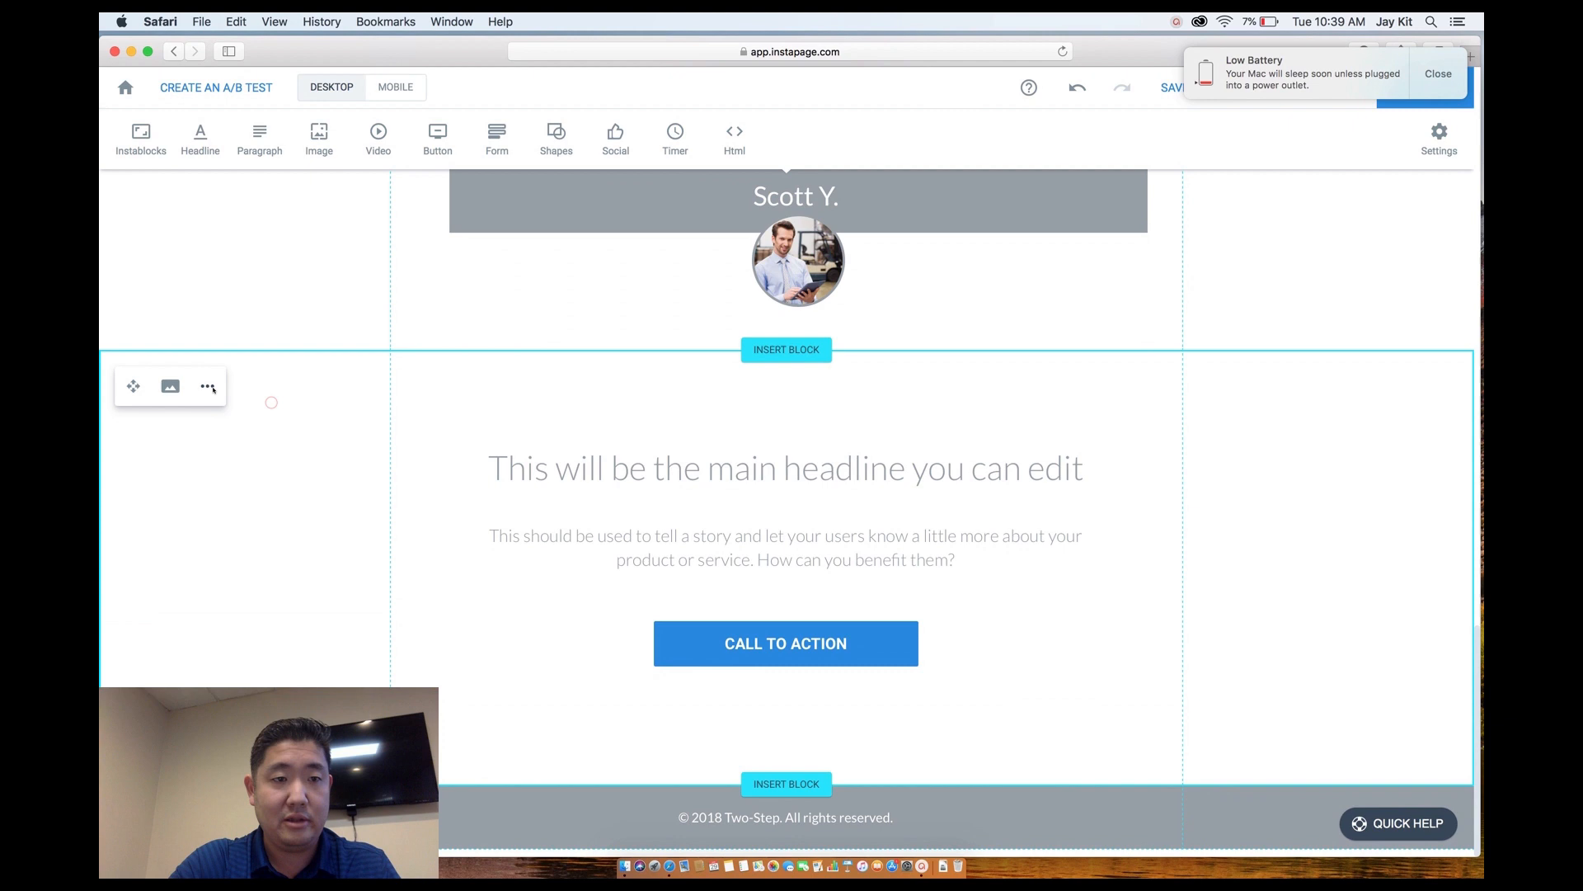
pyautogui.click(206, 385)
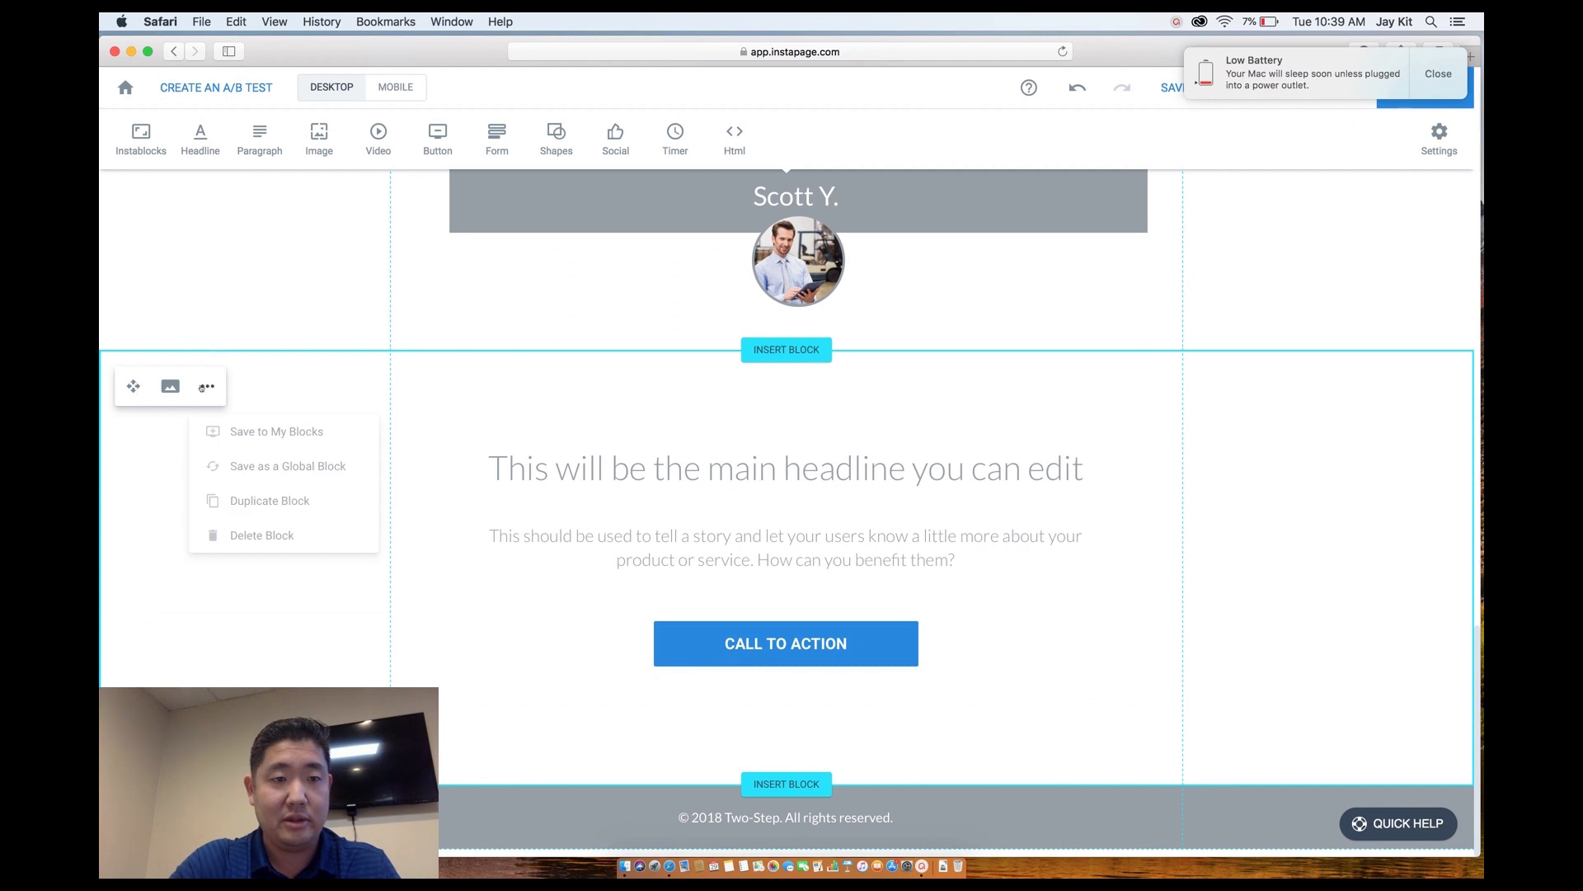
pyautogui.click(259, 535)
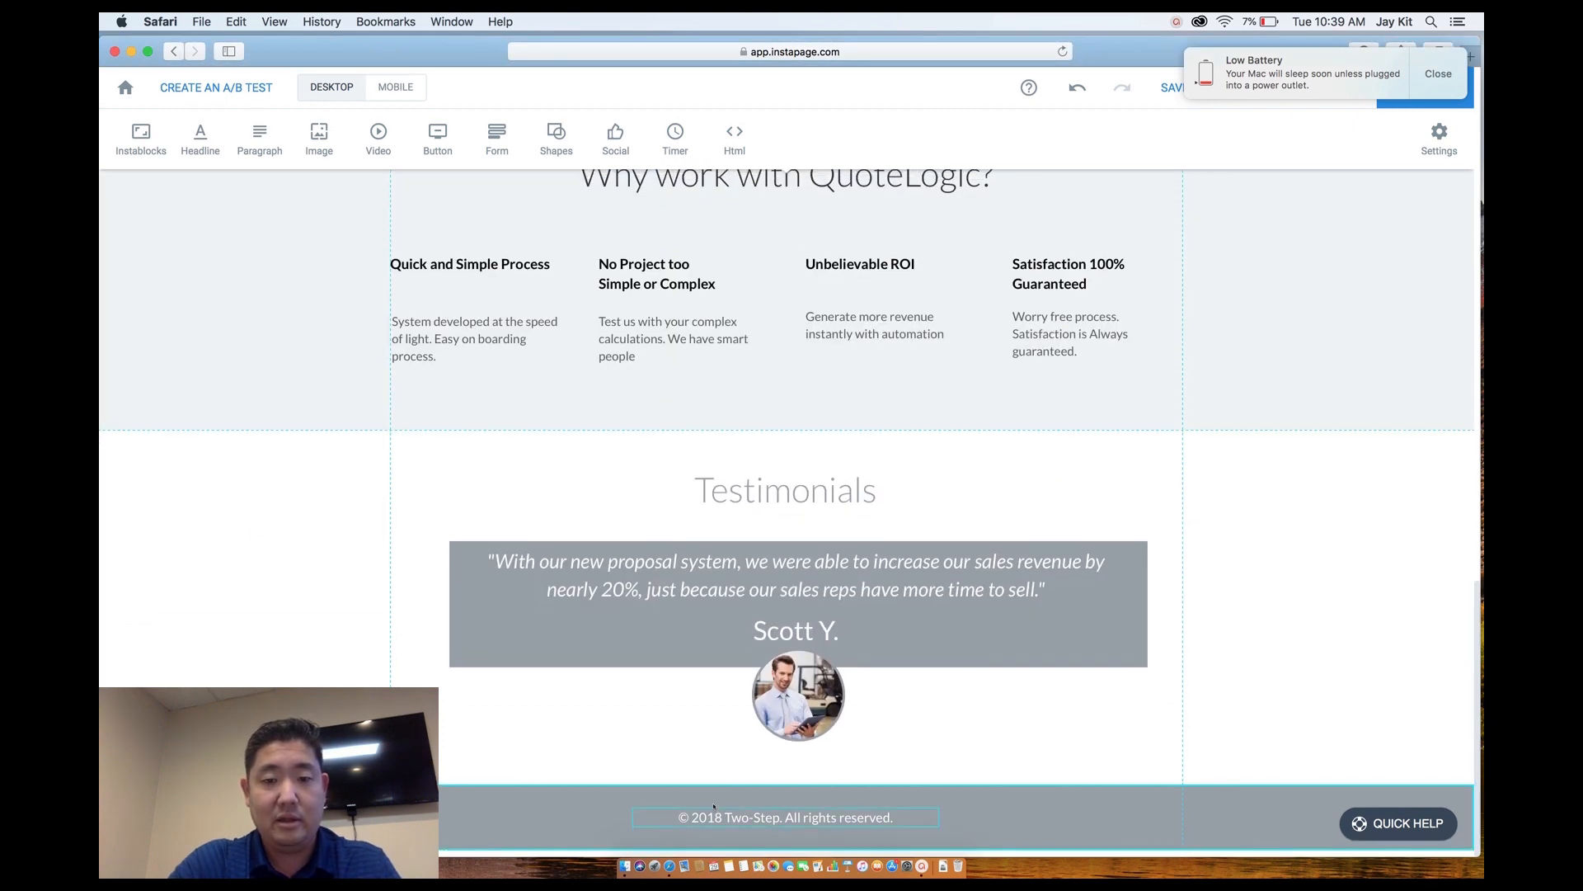
pyautogui.press('super+z')
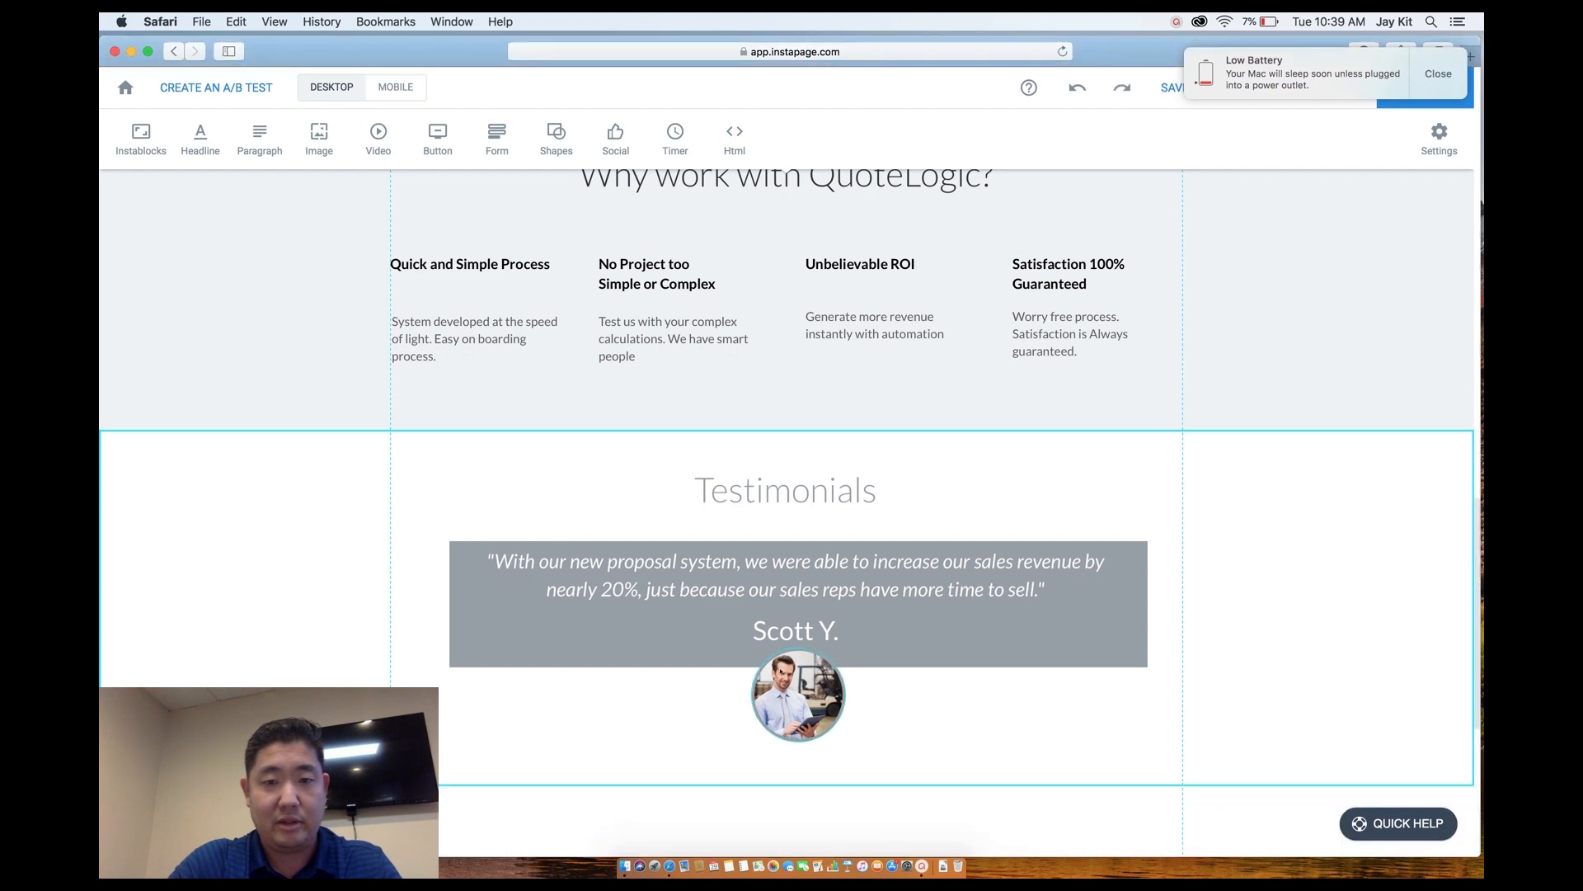
pyautogui.scroll(-5, 979, 721)
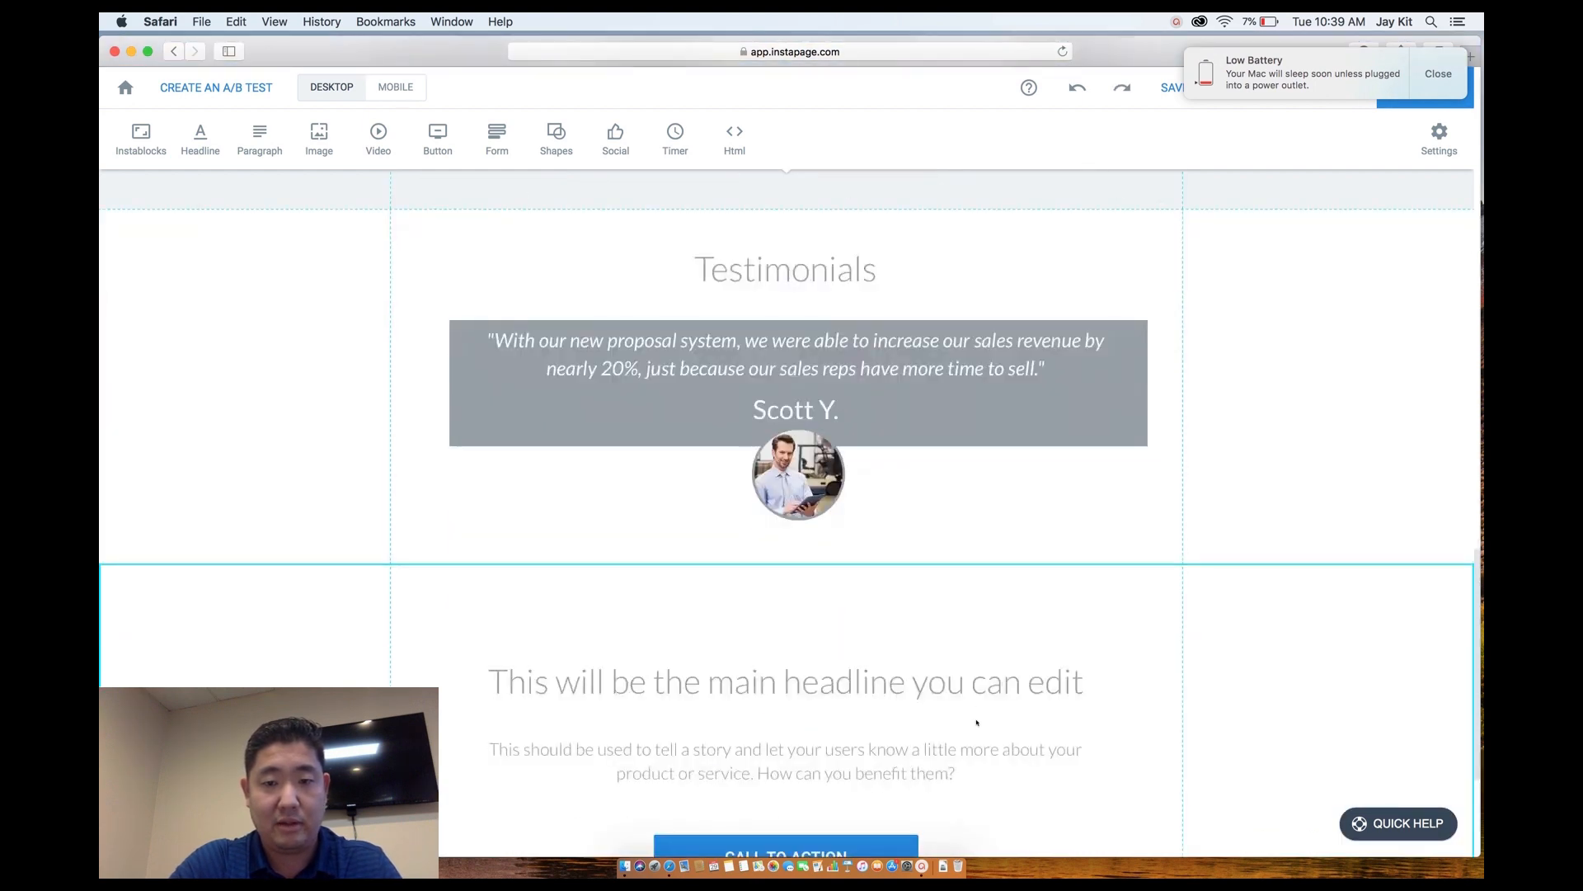
pyautogui.moveTo(207, 451)
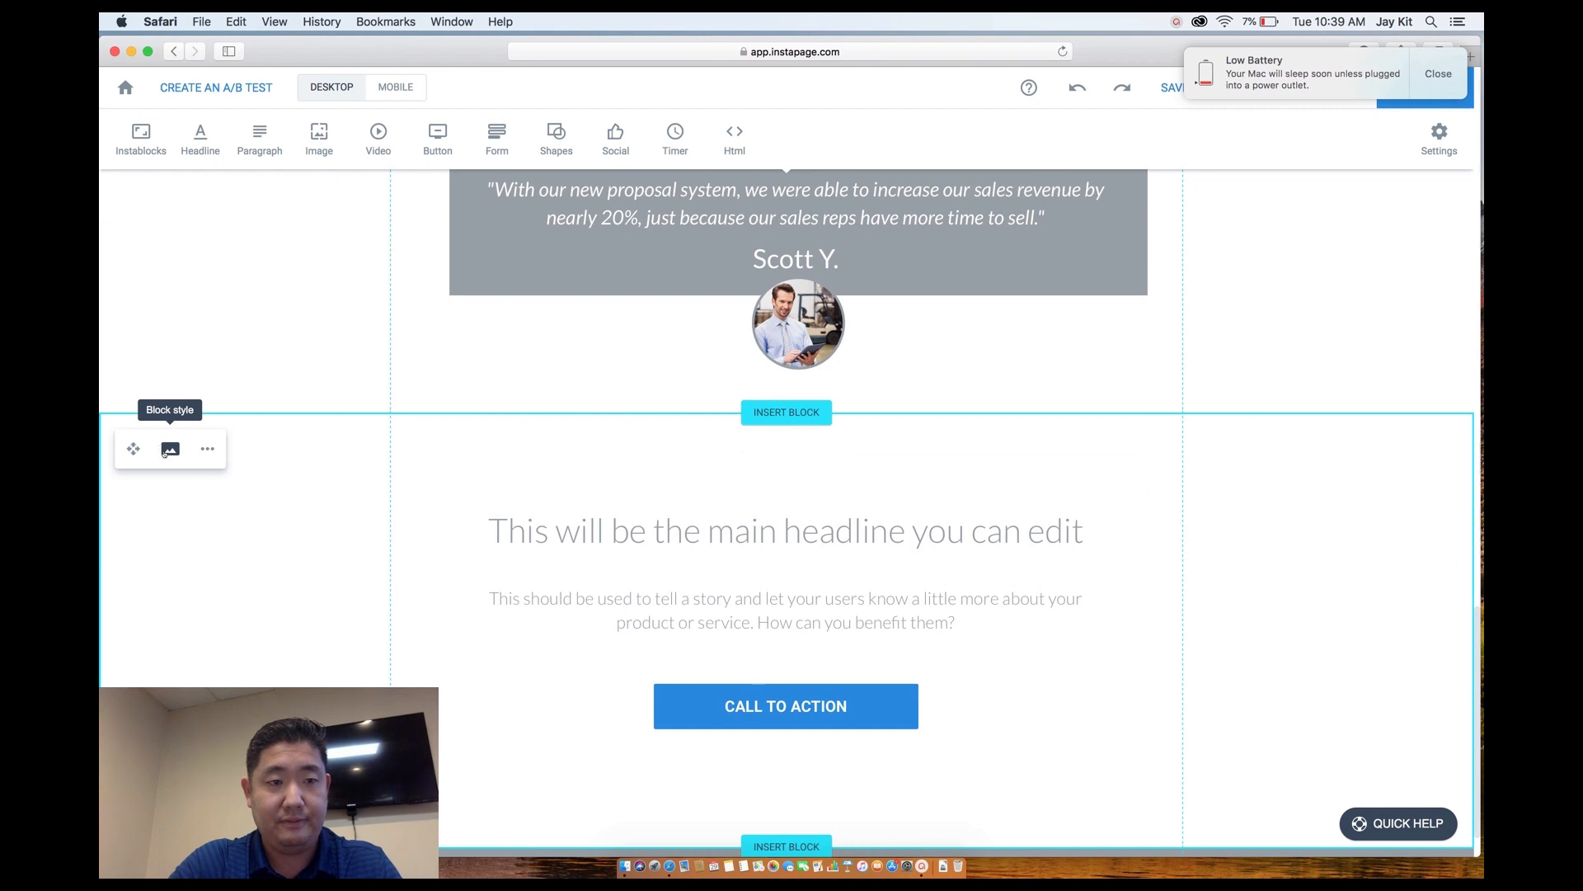
# Give the section below Testimonials a dark grey background colour.
pyautogui.click(167, 450)
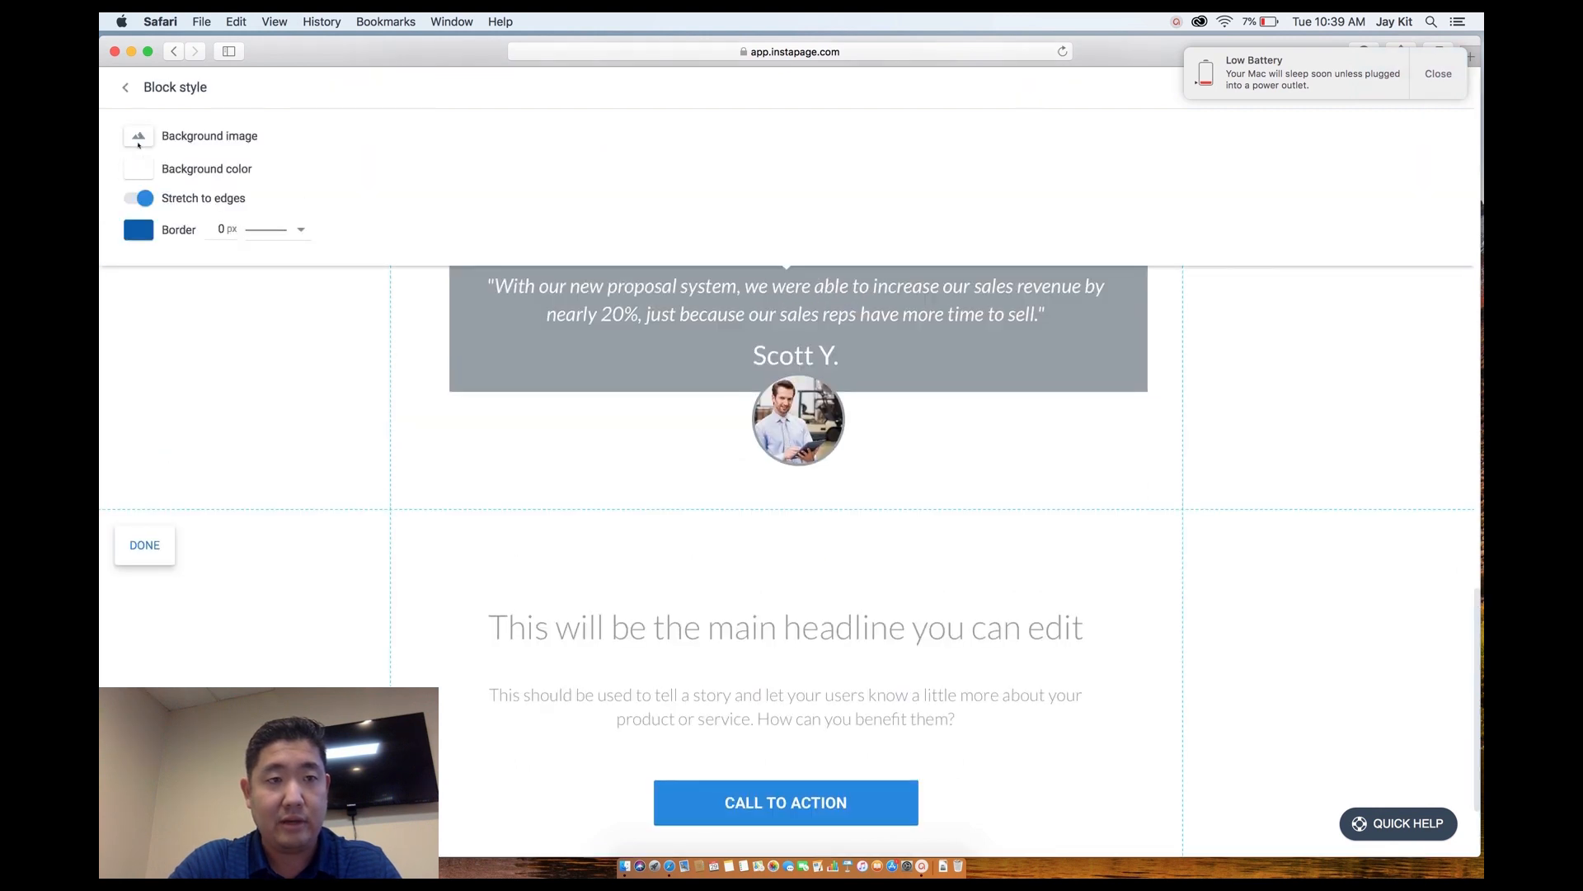
pyautogui.click(139, 139)
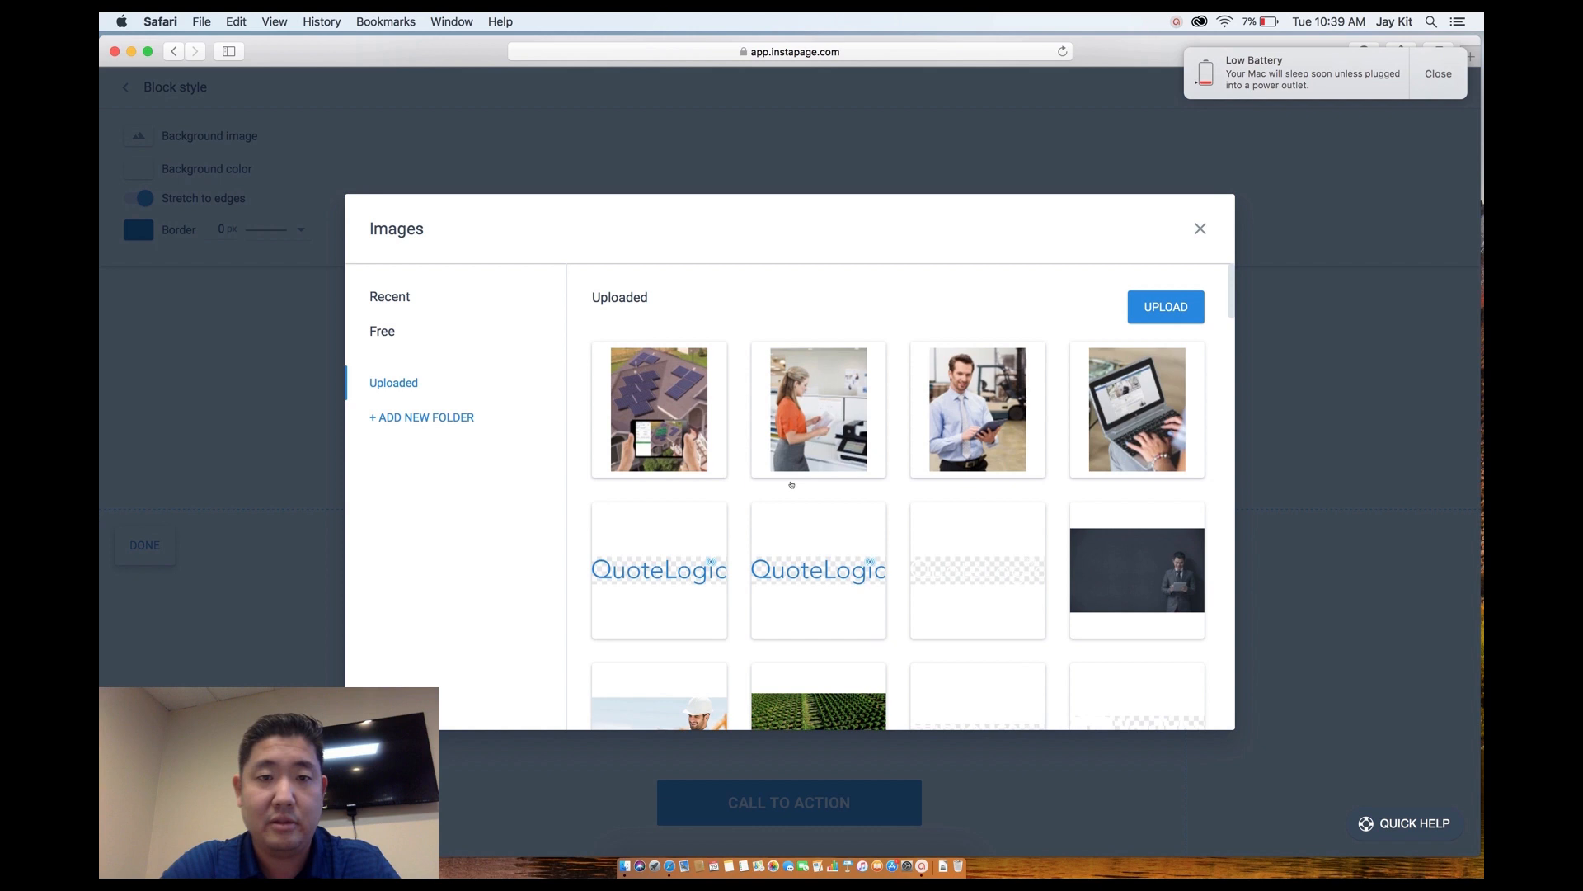
pyautogui.scroll(-5, 791, 484)
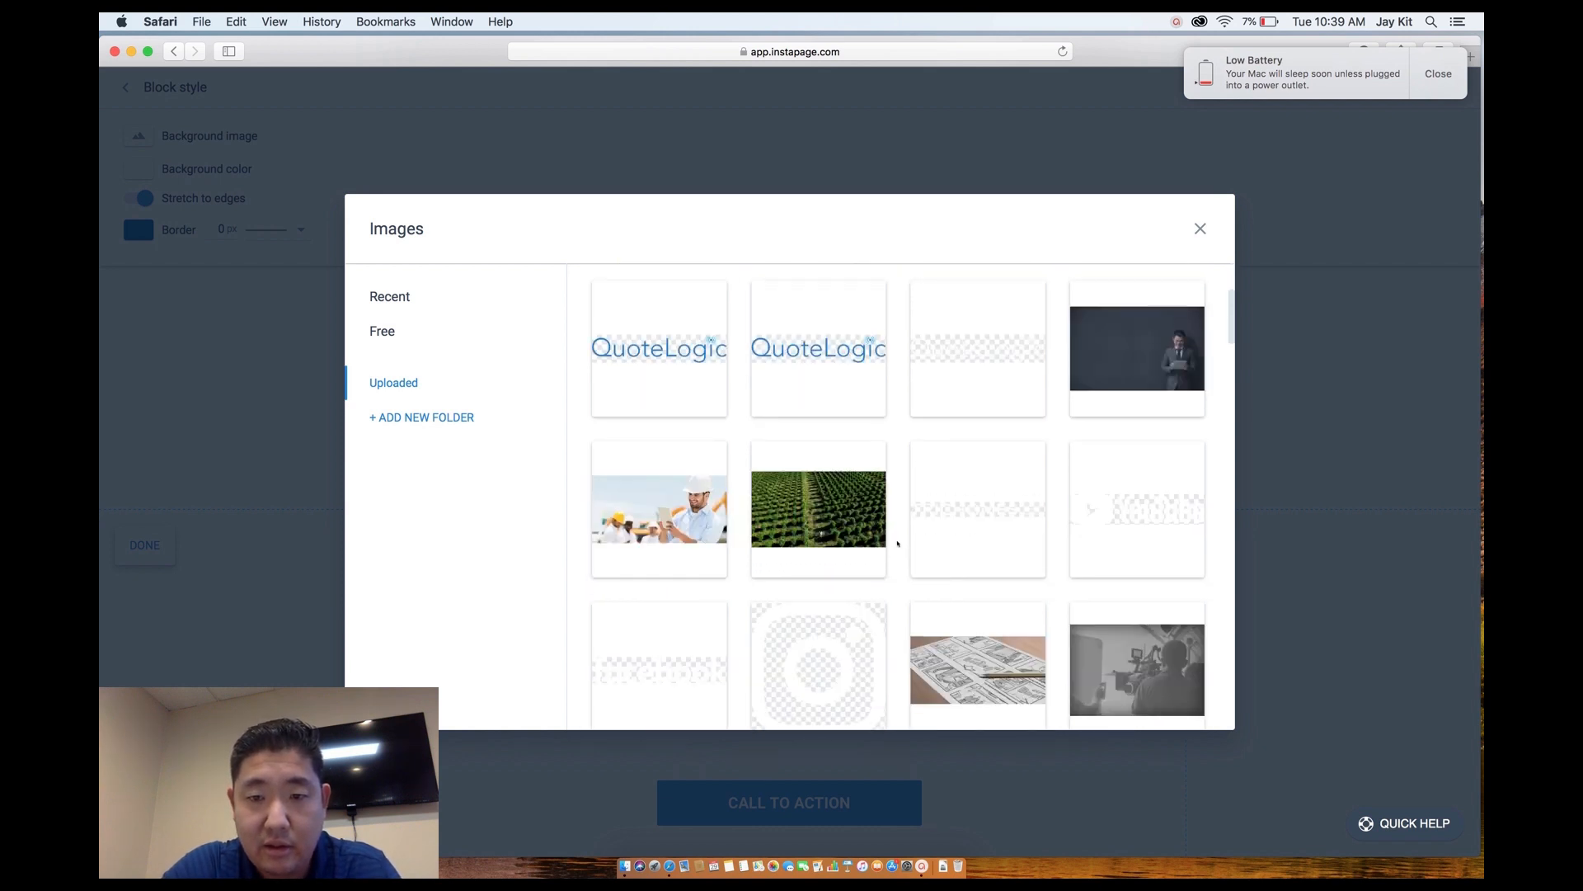
pyautogui.scroll(1, 898, 543)
pyautogui.scroll(4, 899, 543)
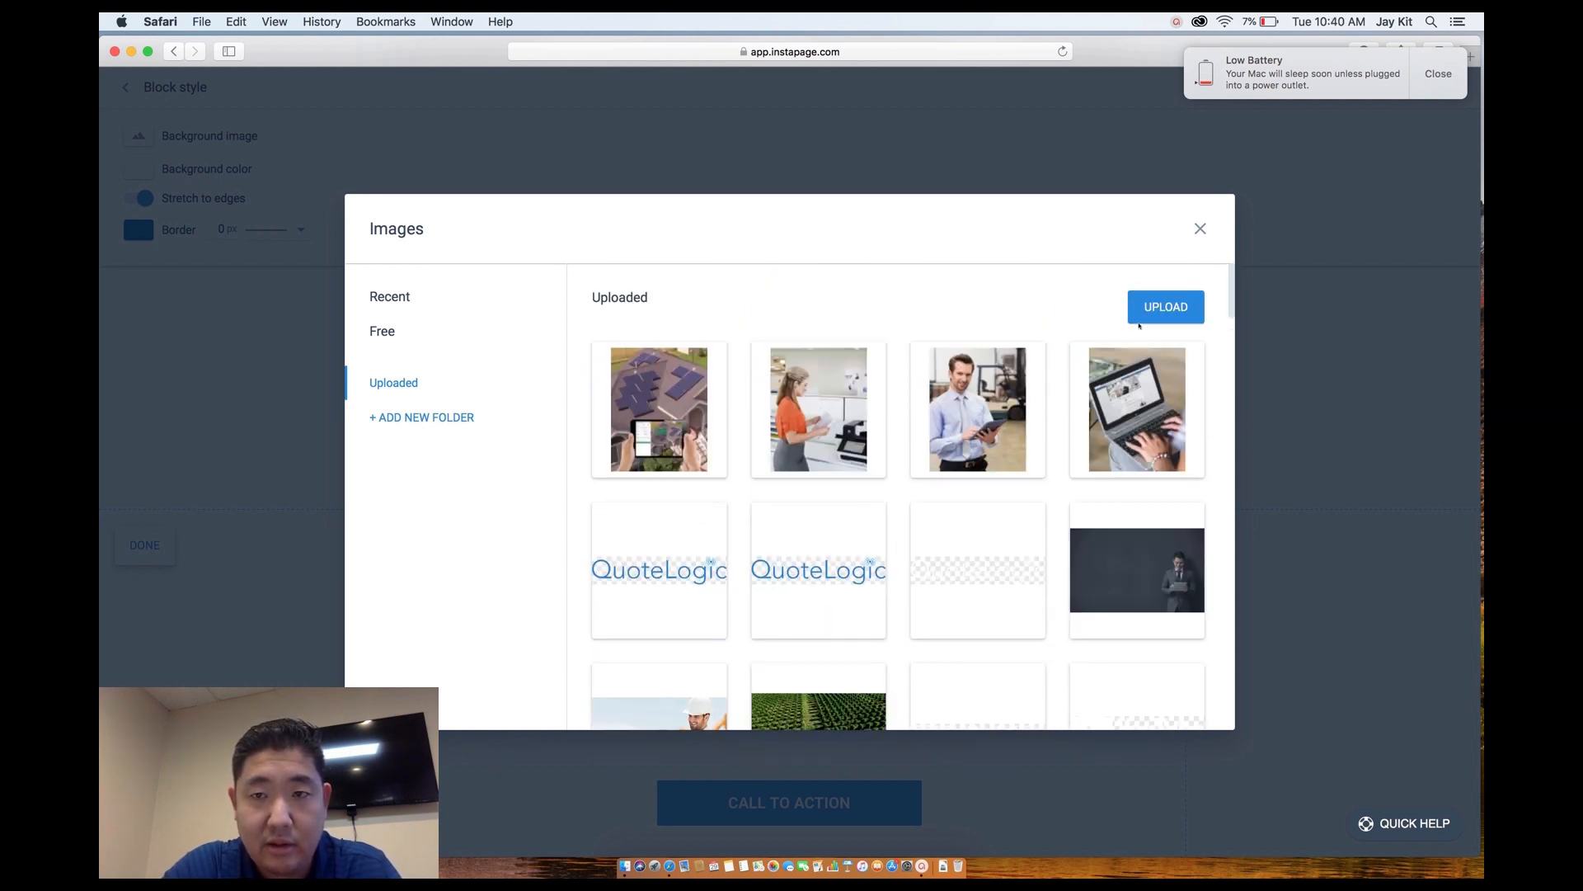
pyautogui.click(1201, 230)
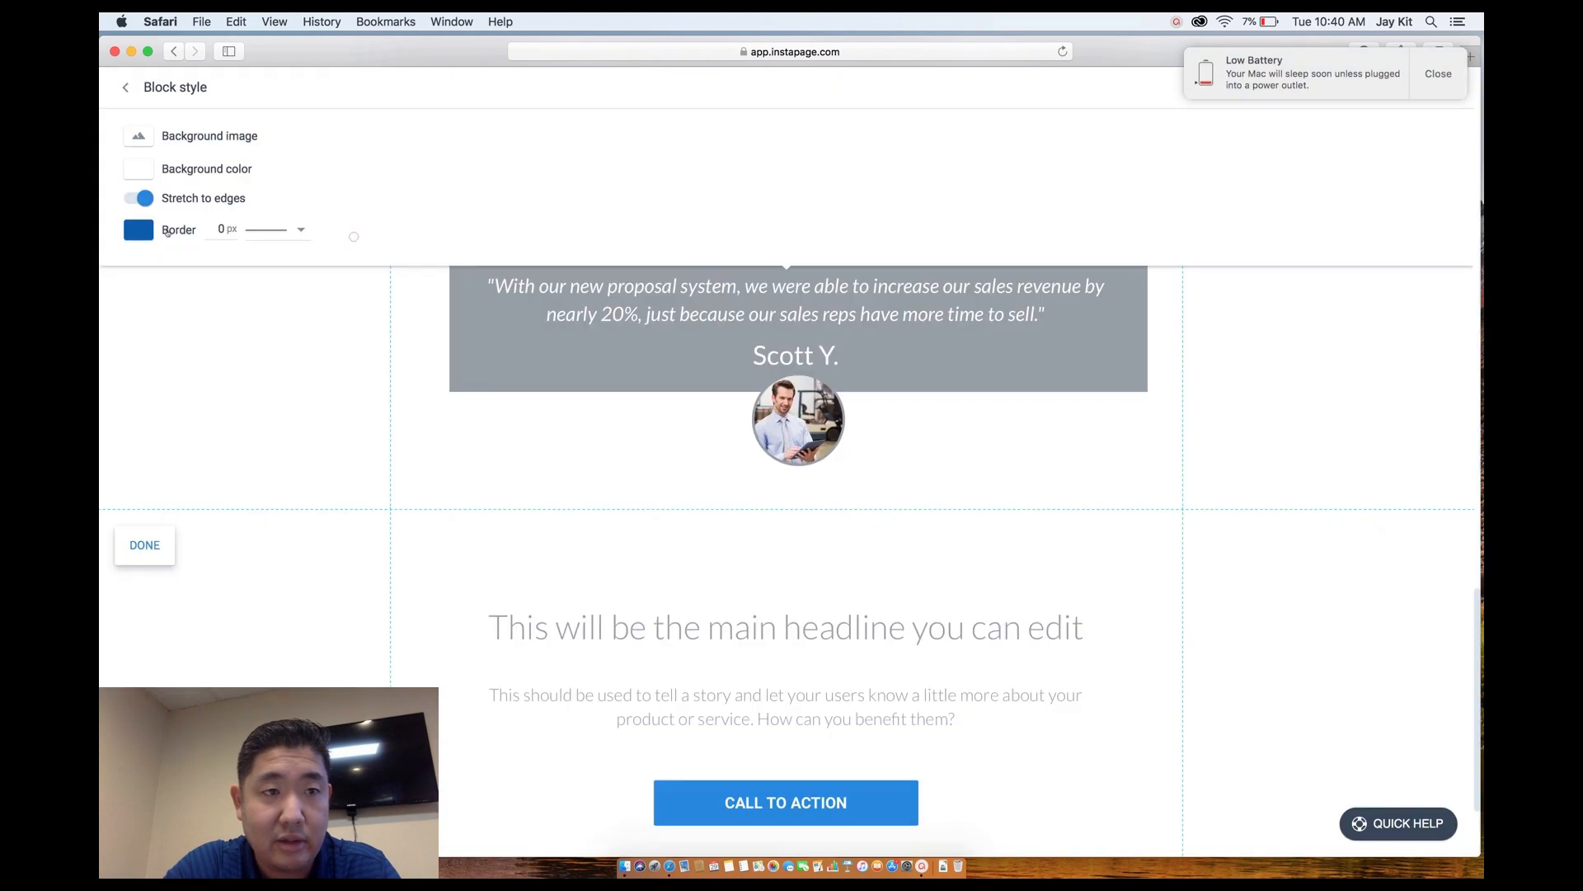
pyautogui.click(145, 172)
pyautogui.moveTo(169, 272); pyautogui.dragTo(135, 277)
pyautogui.click(160, 315)
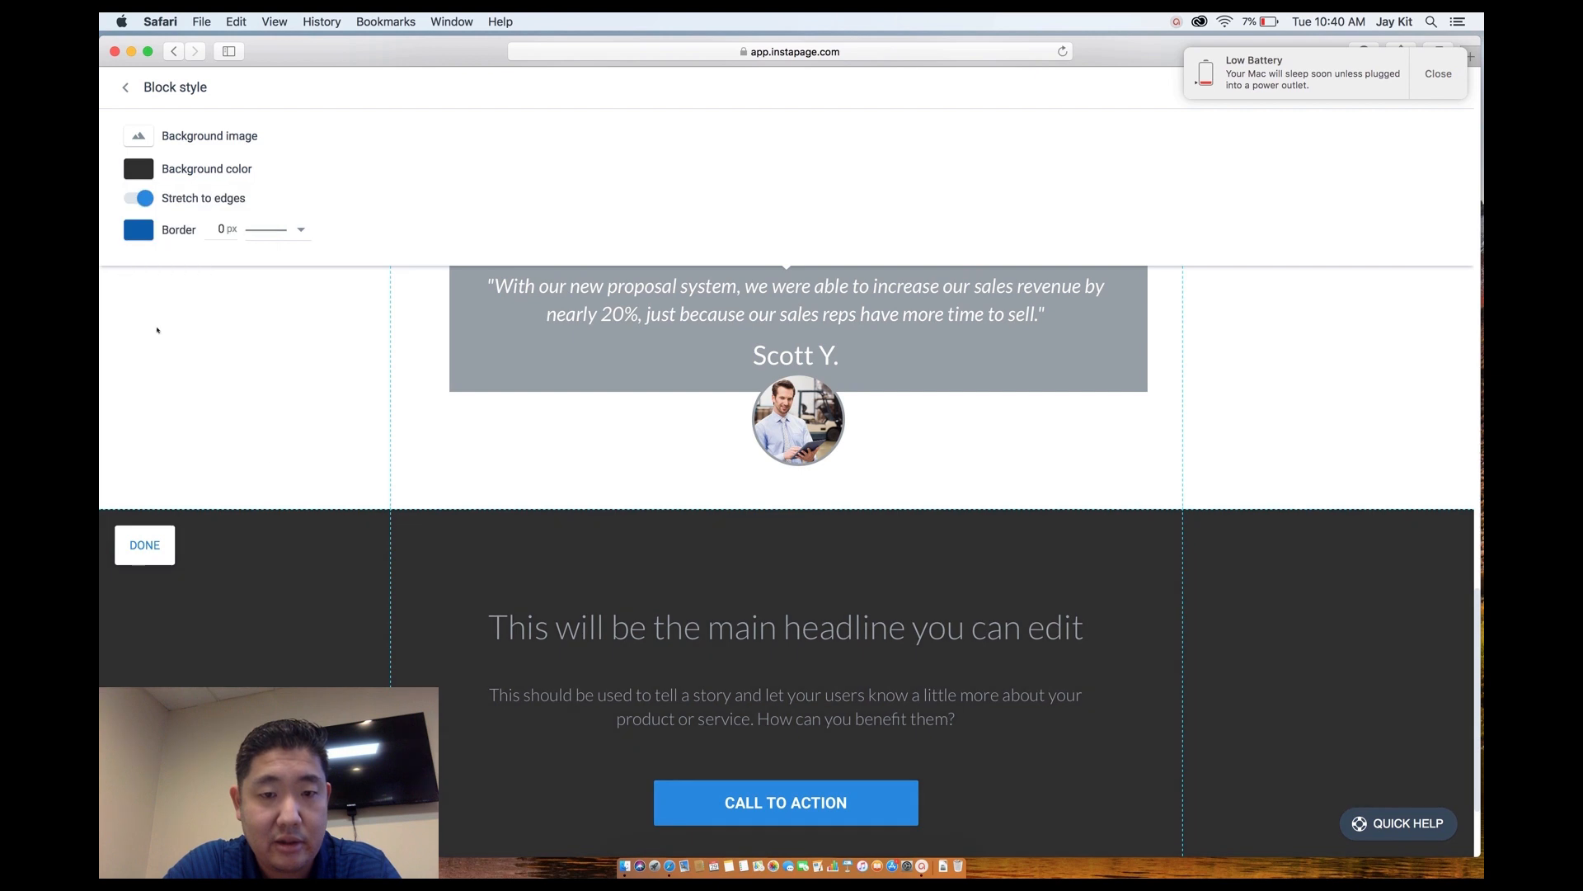
pyautogui.click(171, 546)
# Delete the section's CALL TO ACTION button, headline and paragraph.
pyautogui.click(767, 705)
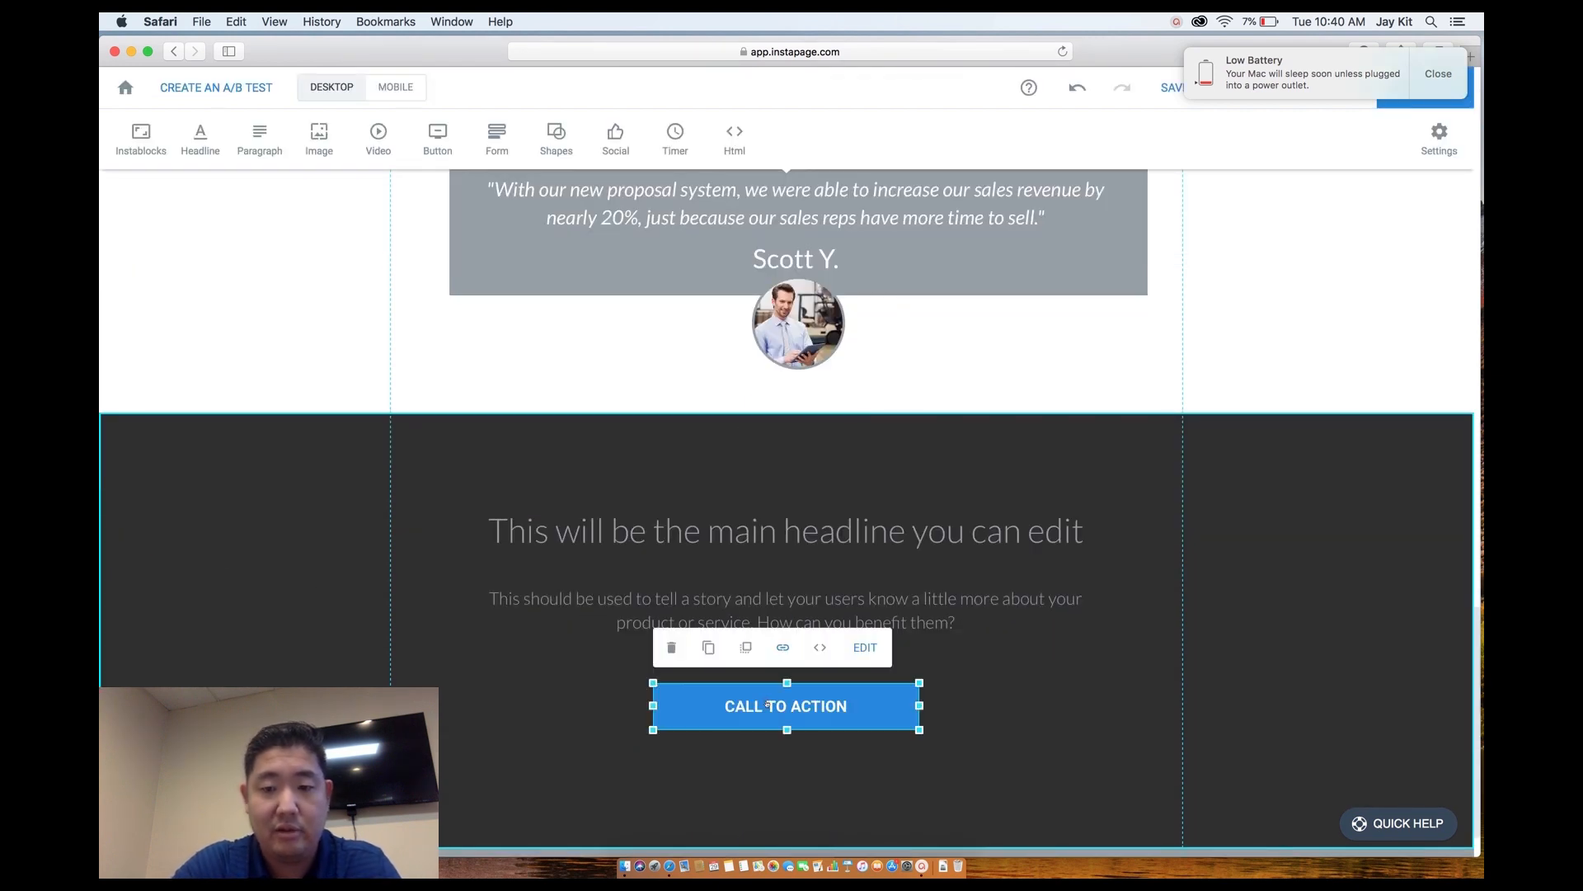
pyautogui.press('Delete')
pyautogui.click(529, 522)
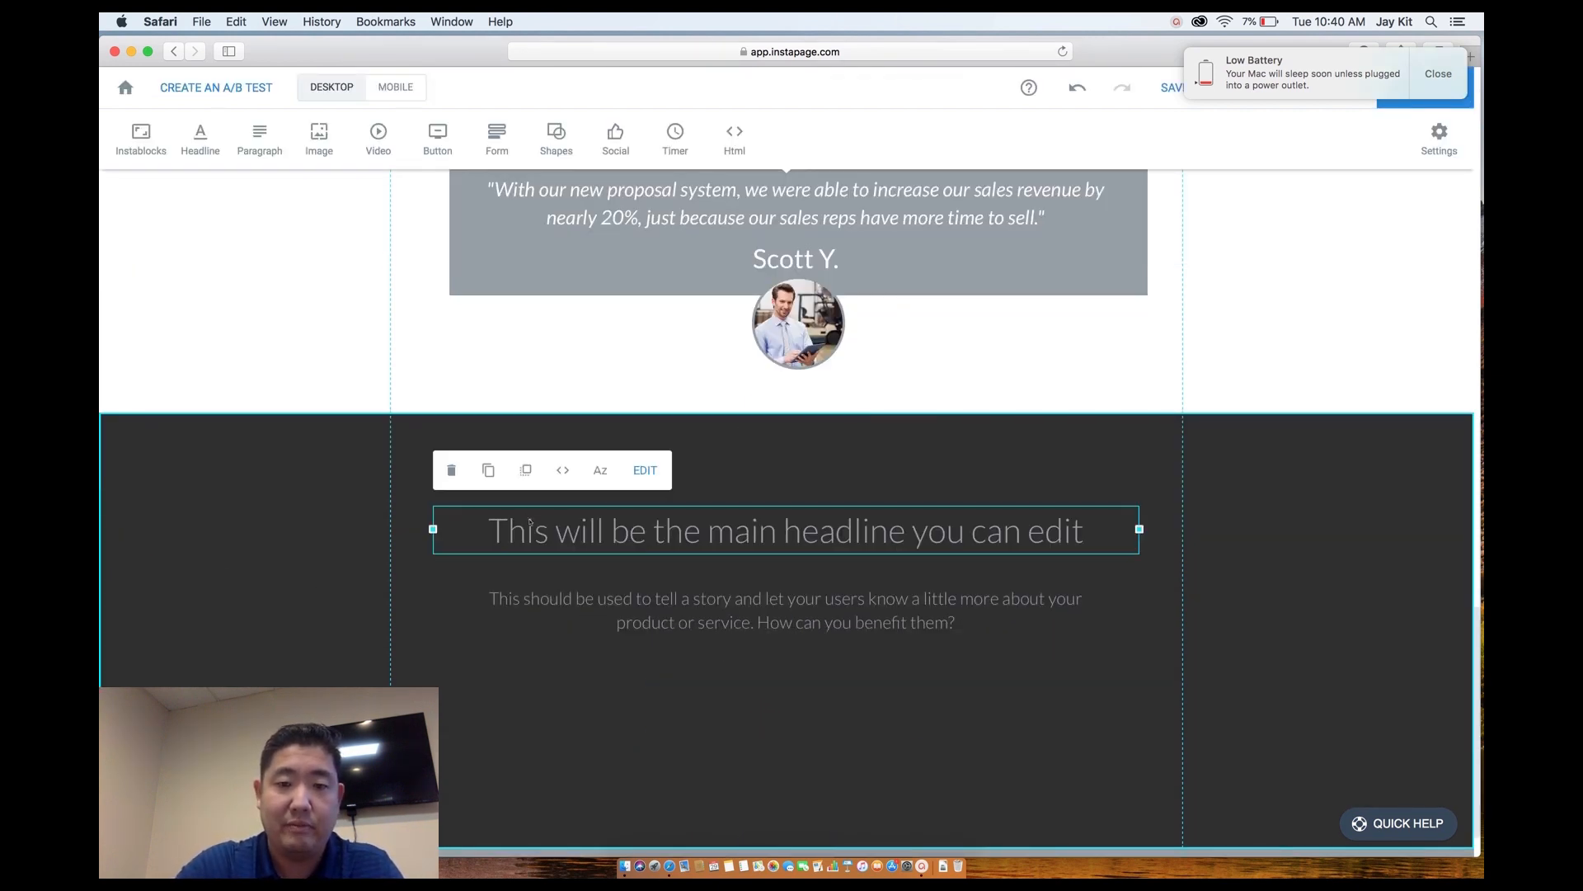
pyautogui.press('Delete')
pyautogui.click(631, 608)
pyautogui.press('Delete')
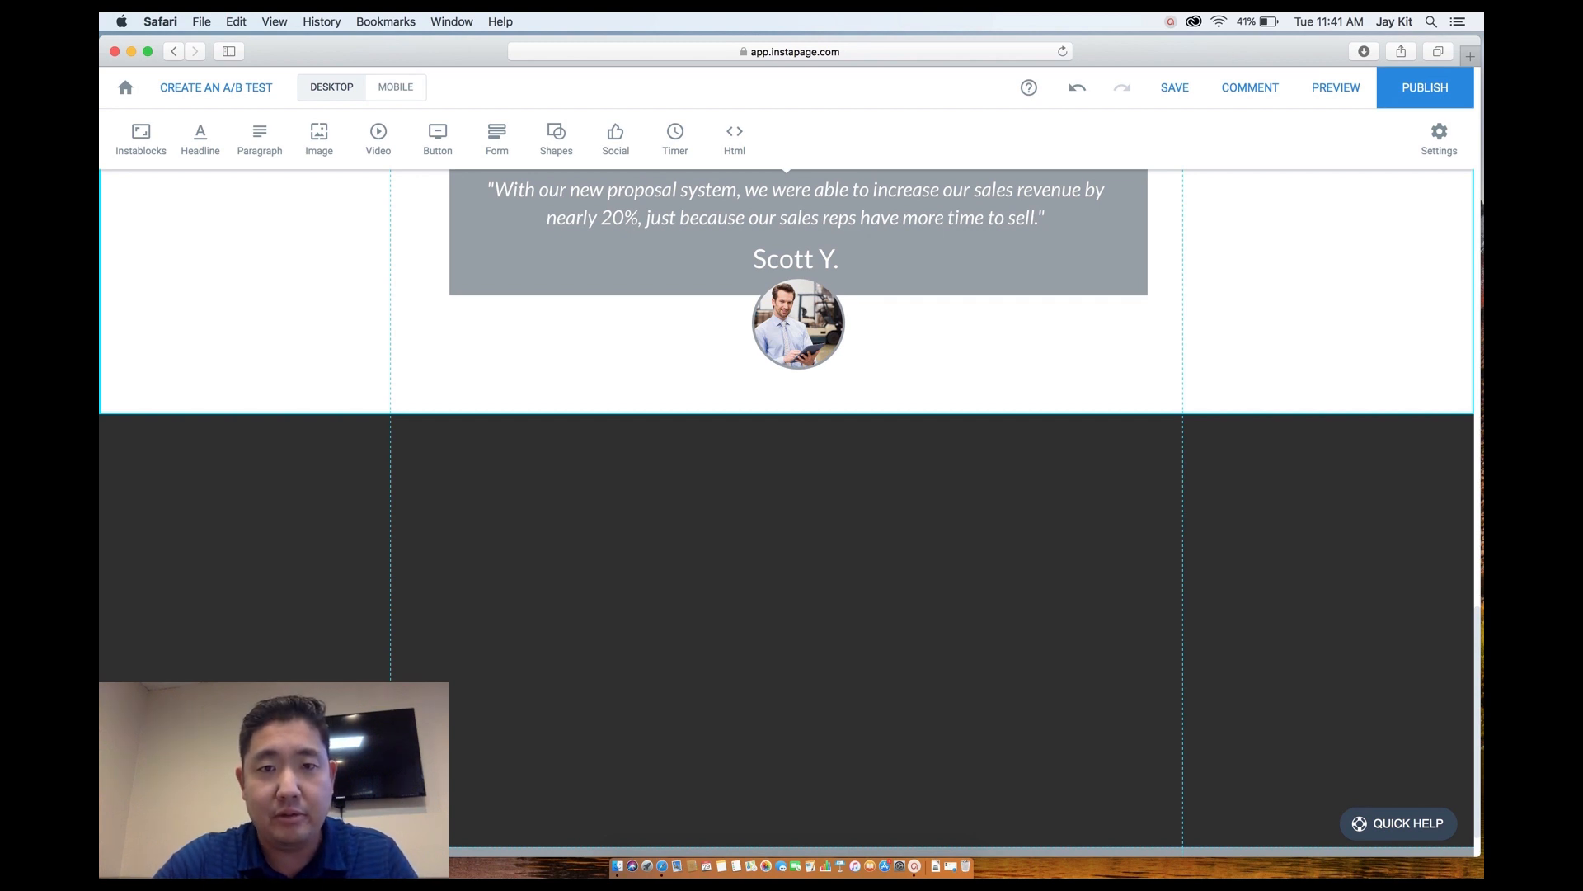
# Add a new headline to the dark section and make its text white.
pyautogui.scroll(5, 1074, 373)
pyautogui.scroll(2, 1074, 374)
pyautogui.scroll(-8, 1075, 374)
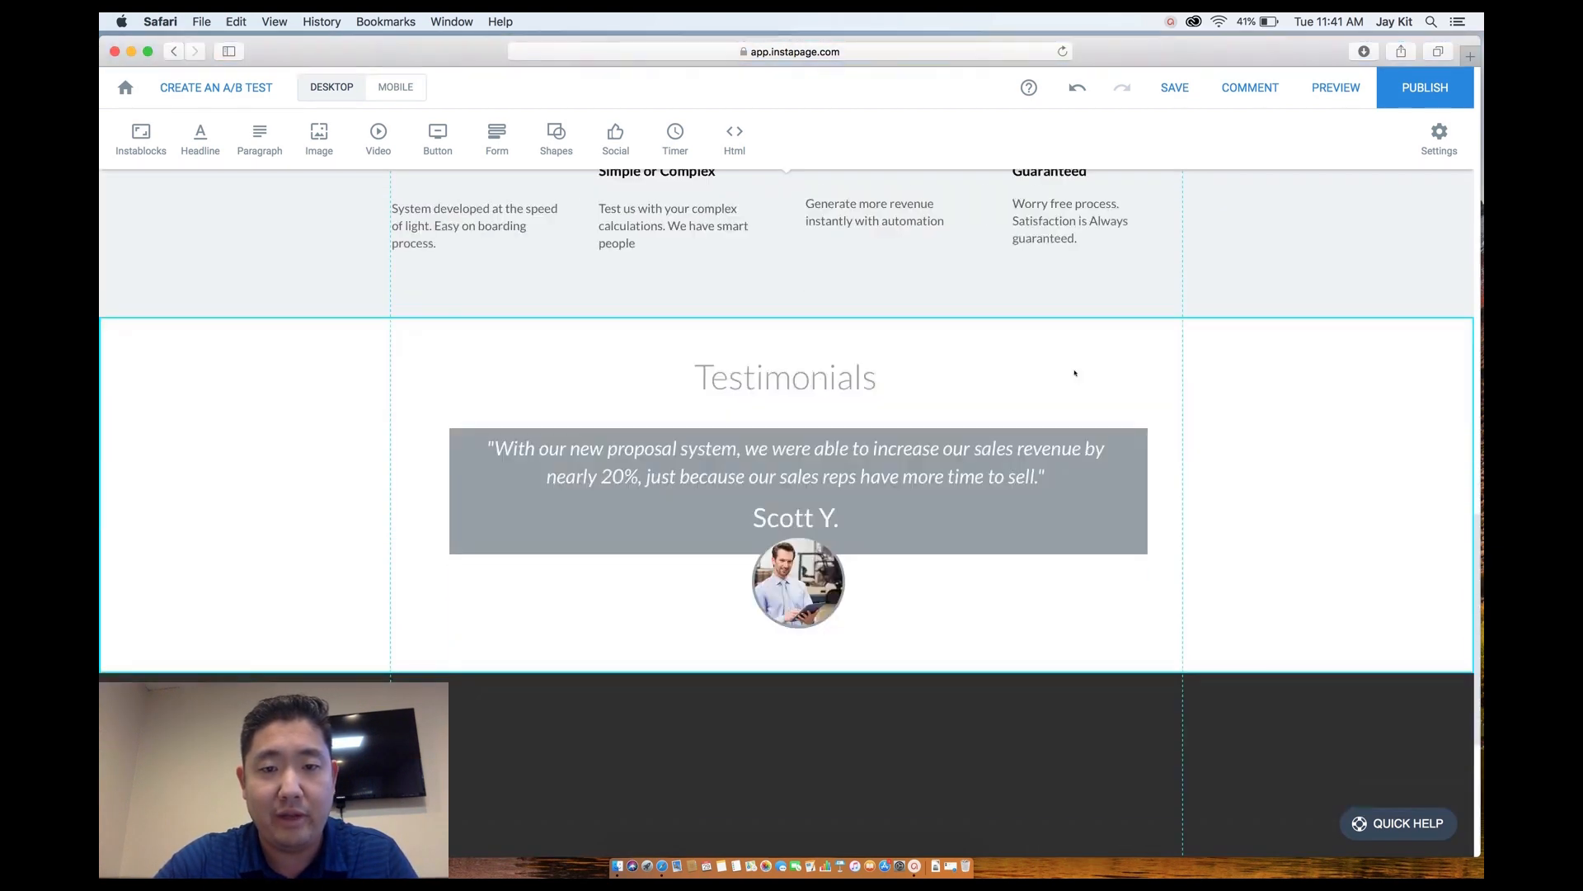
pyautogui.scroll(-1, 1075, 373)
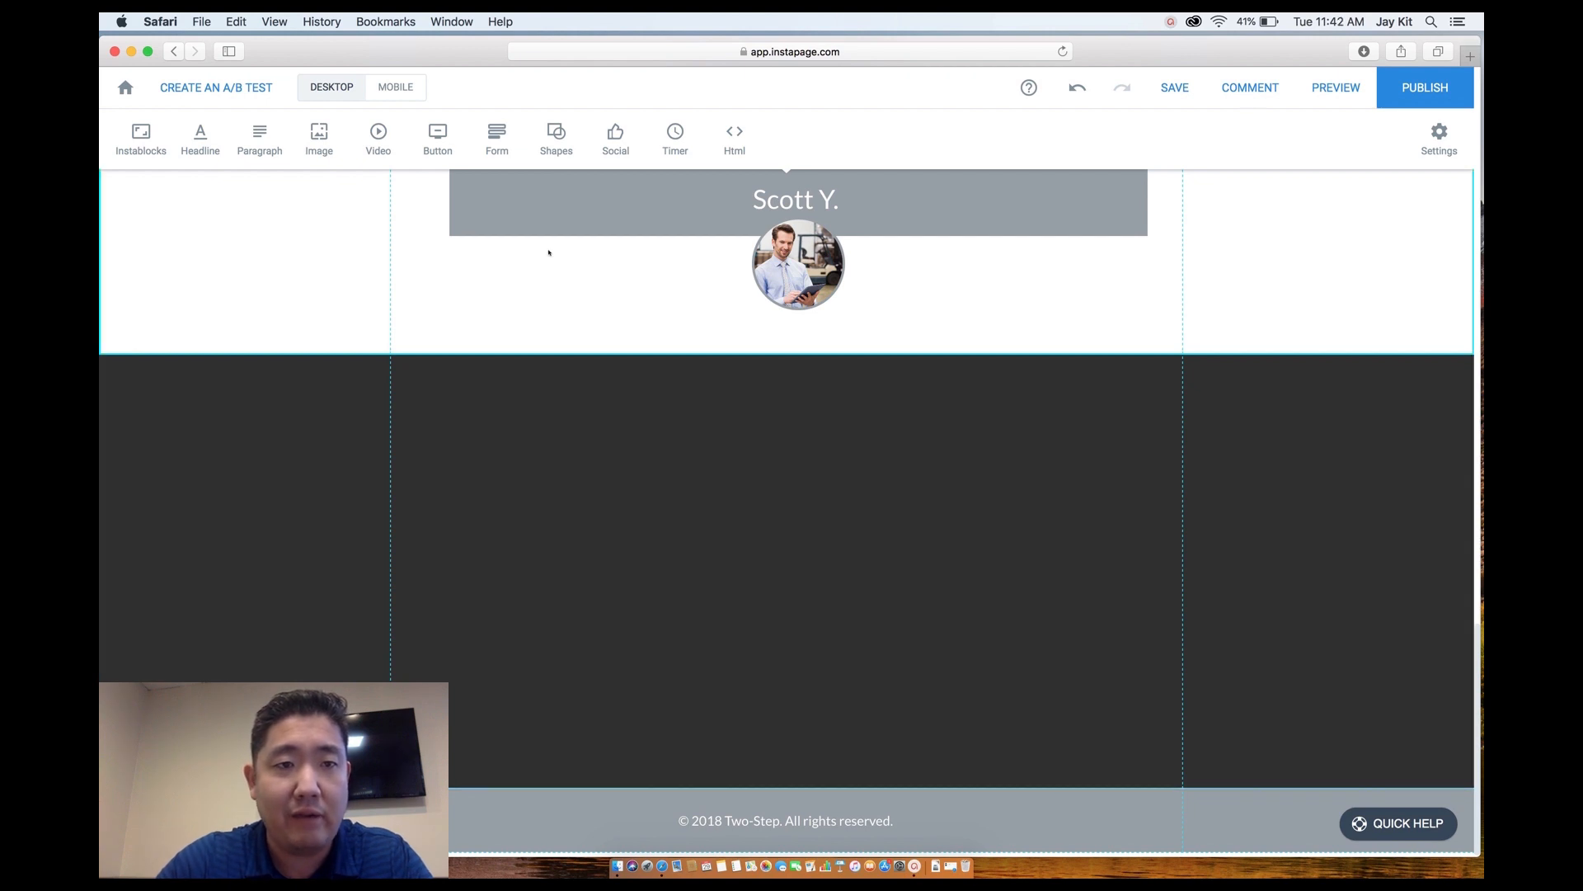
pyautogui.click(200, 136)
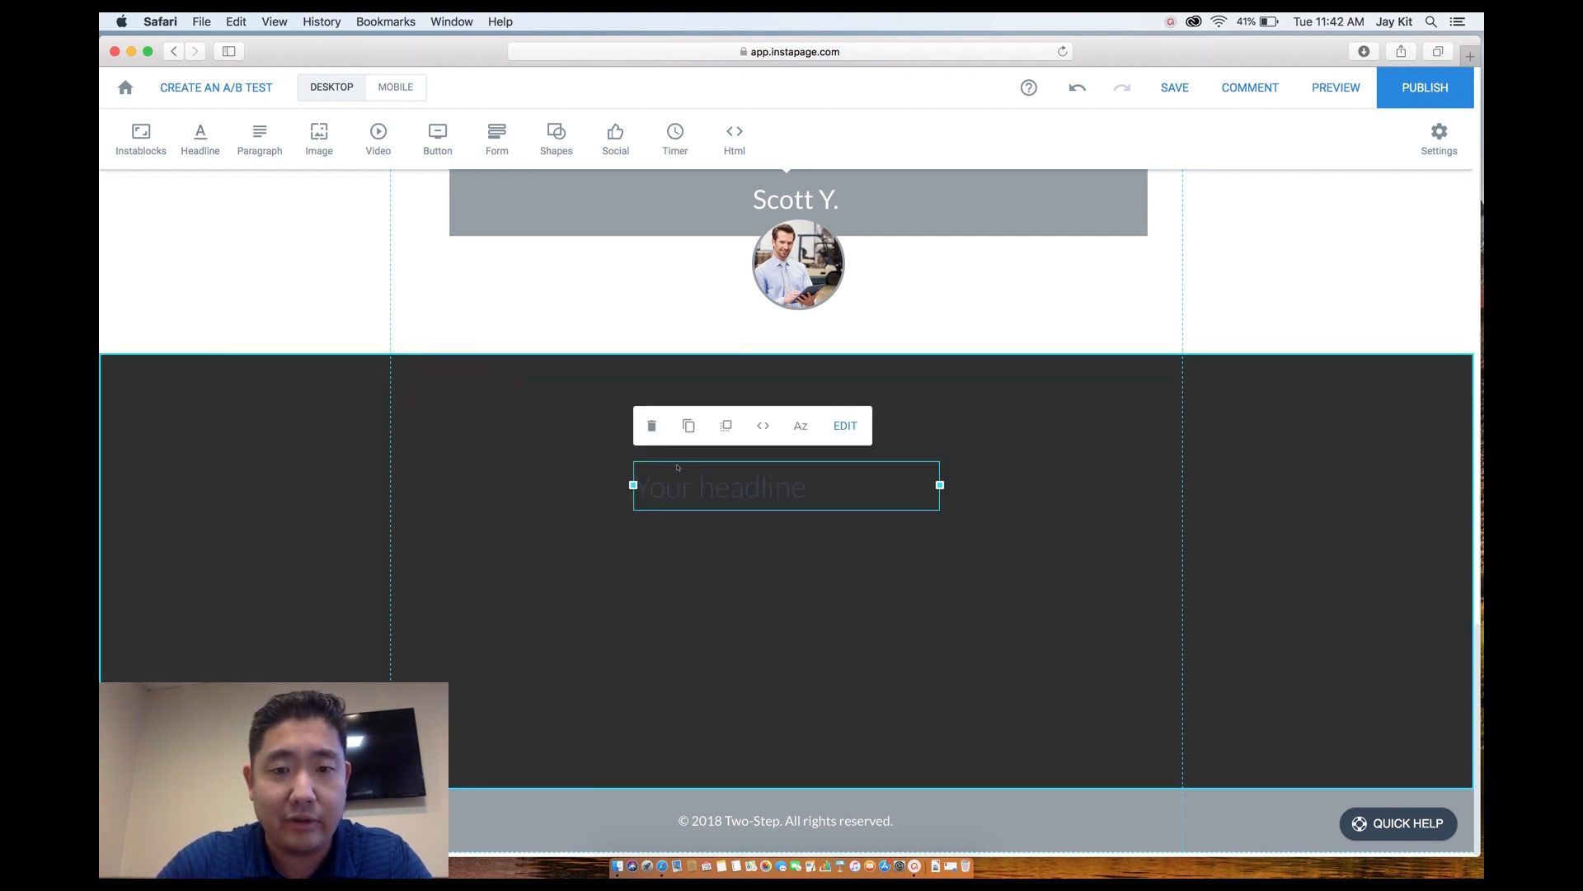
pyautogui.doubleClick(702, 486)
pyautogui.tripleClick(702, 486)
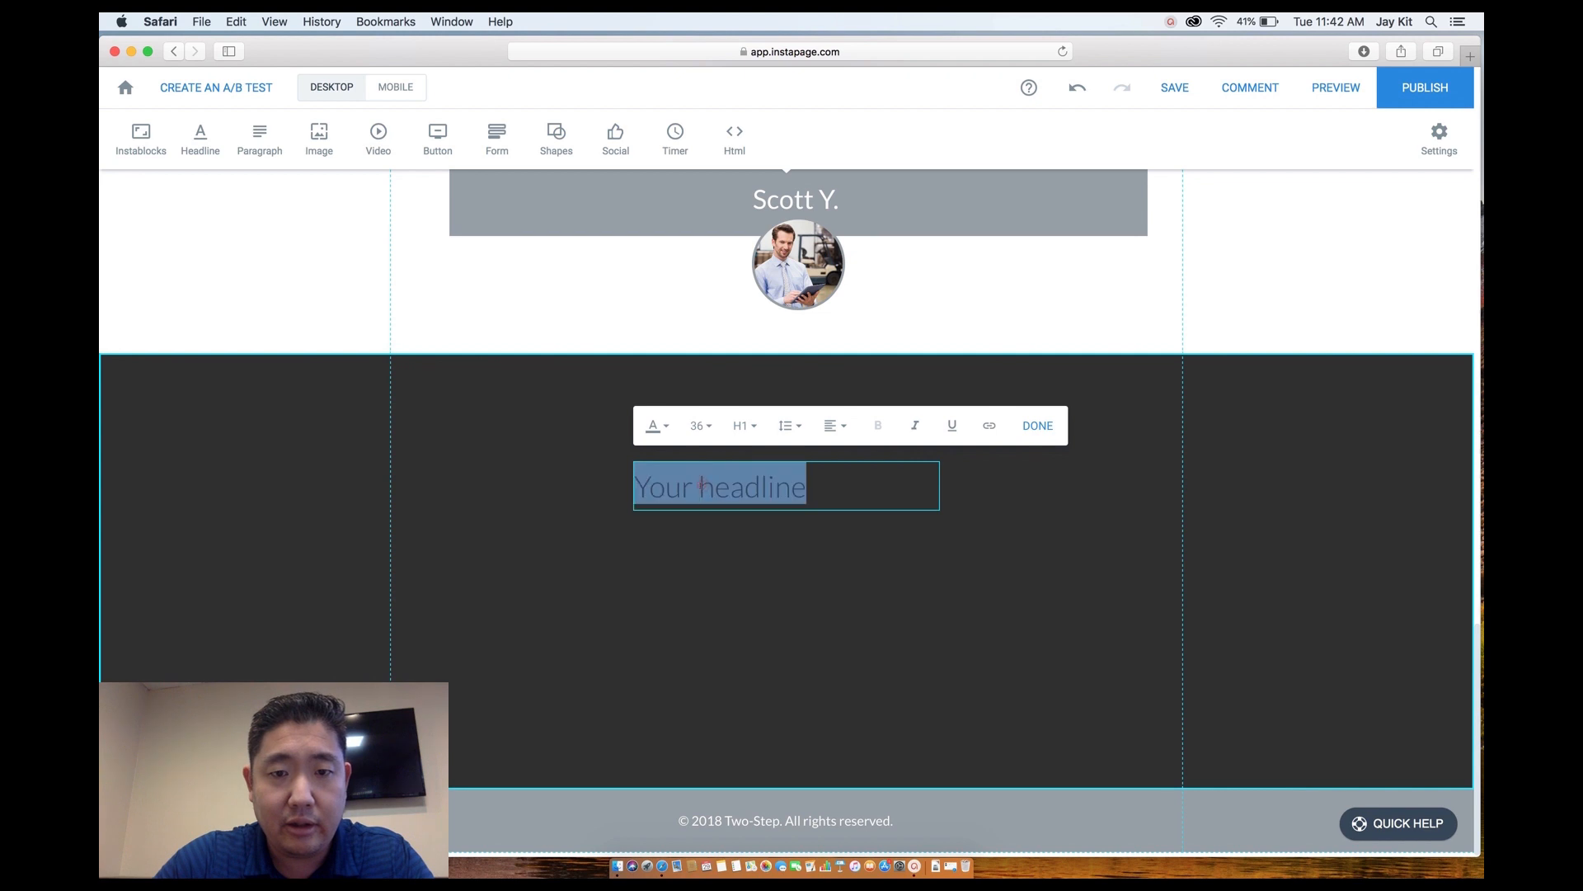
pyautogui.click(667, 427)
pyautogui.moveTo(667, 478); pyautogui.dragTo(608, 440)
pyautogui.click(608, 447)
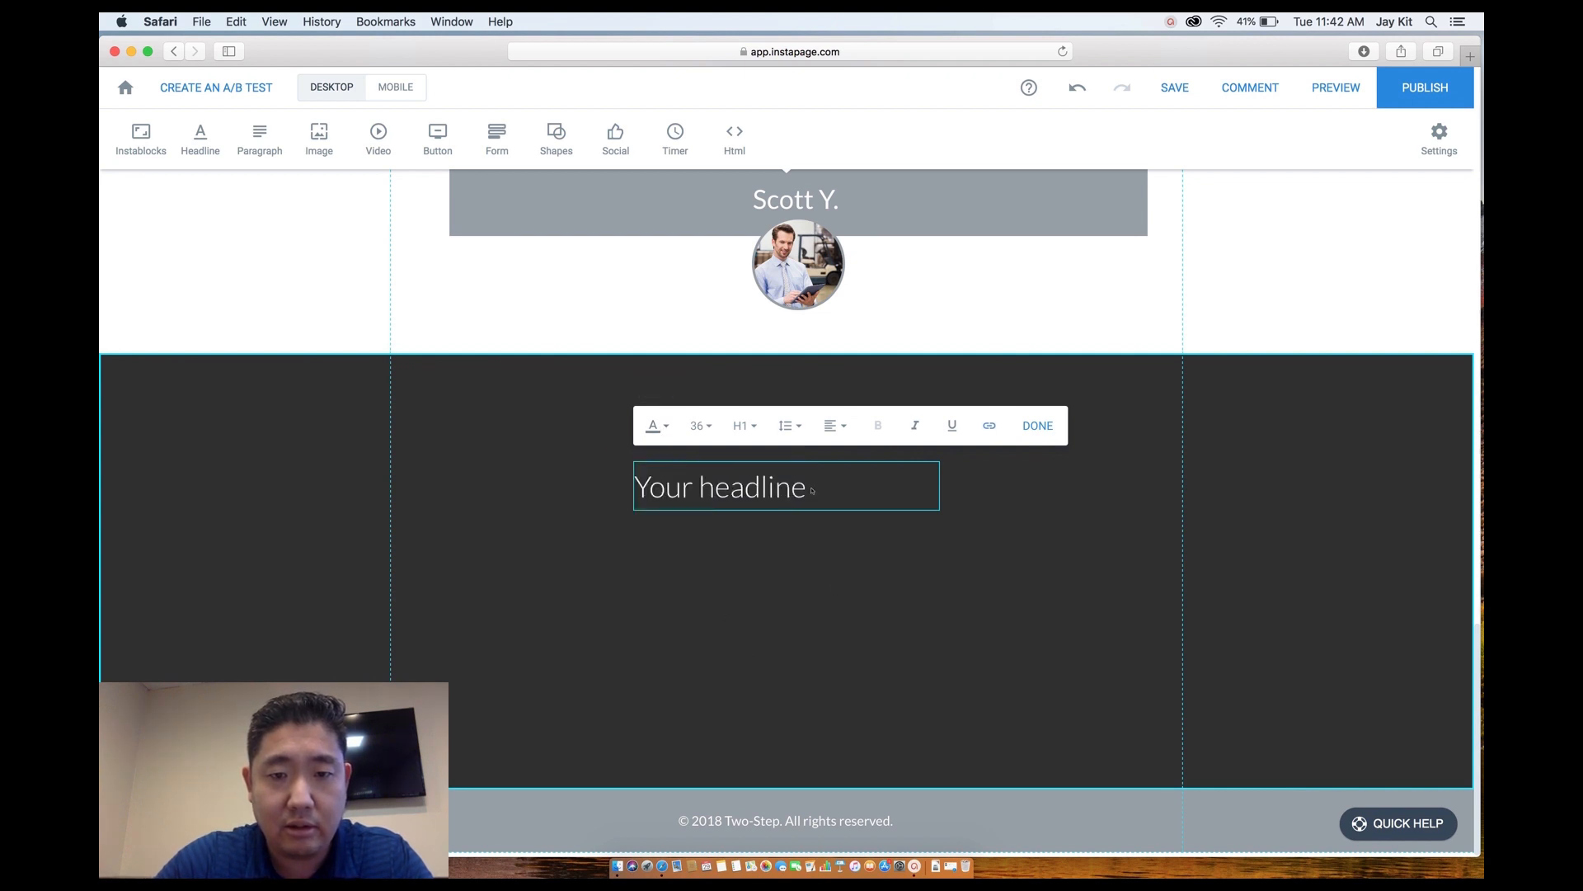
# Change the headline to a centred 'Let's Get Started' near the top, and add a form.
pyautogui.moveTo(807, 489); pyautogui.dragTo(634, 488)
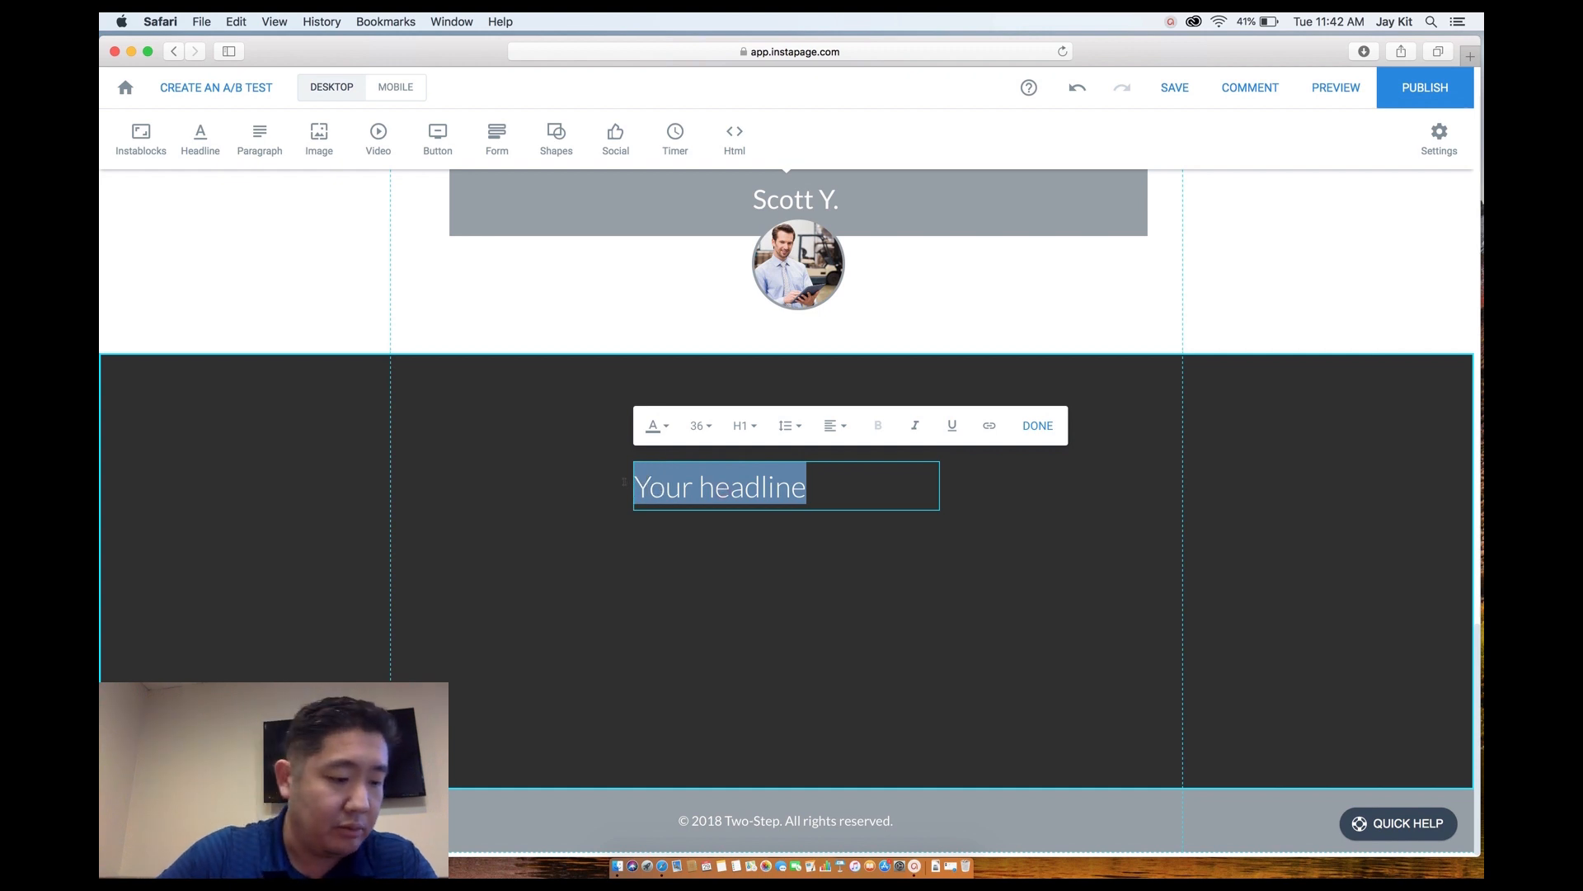
pyautogui.write("Let's ")
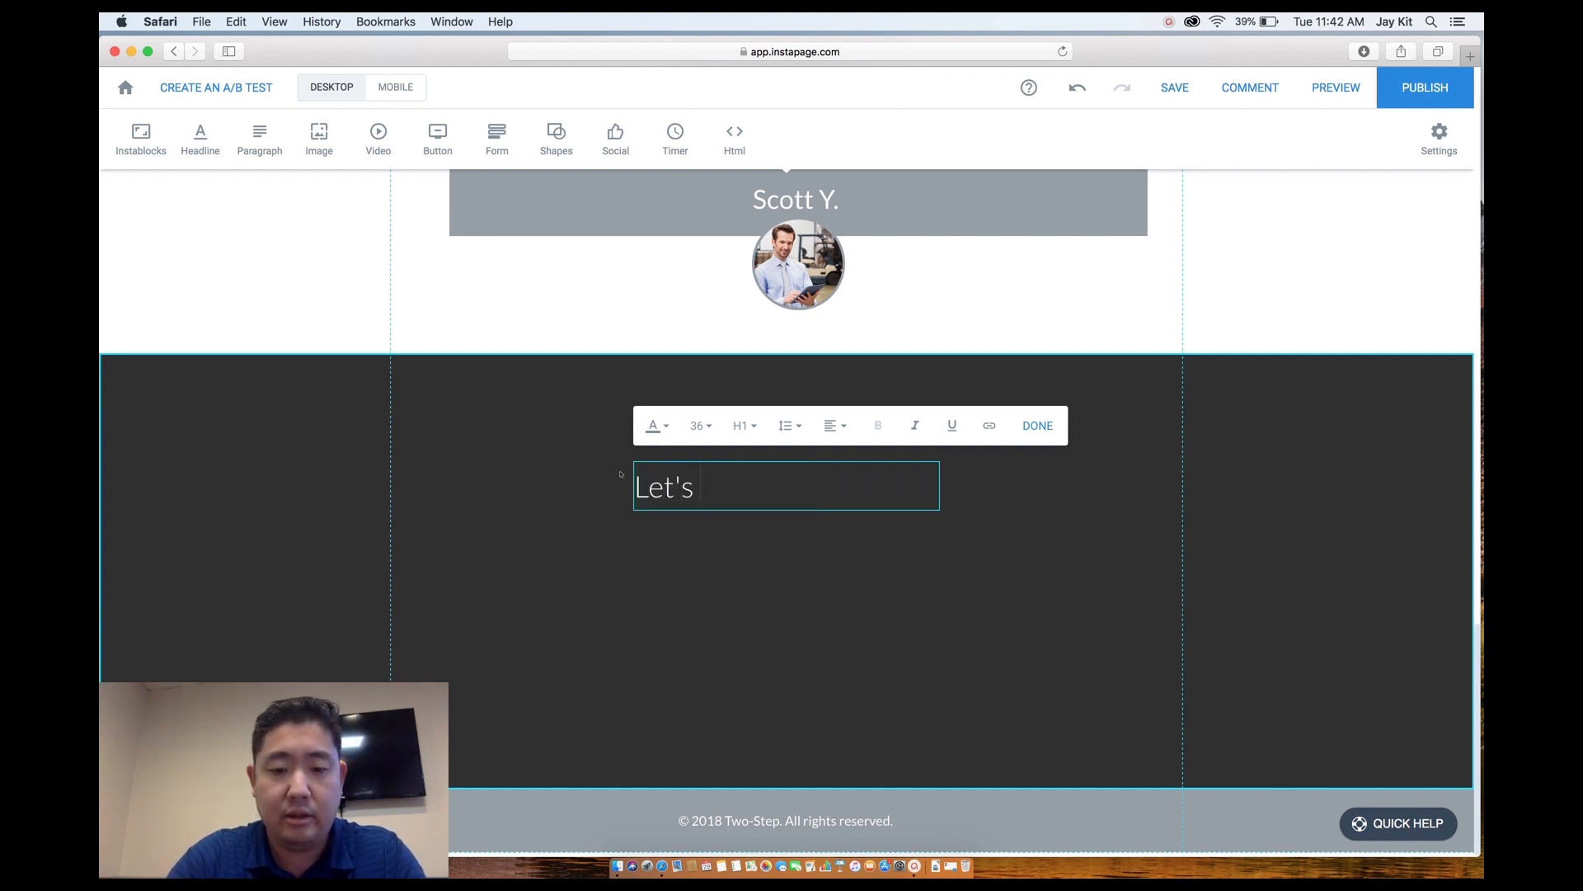
pyautogui.write('Get Started')
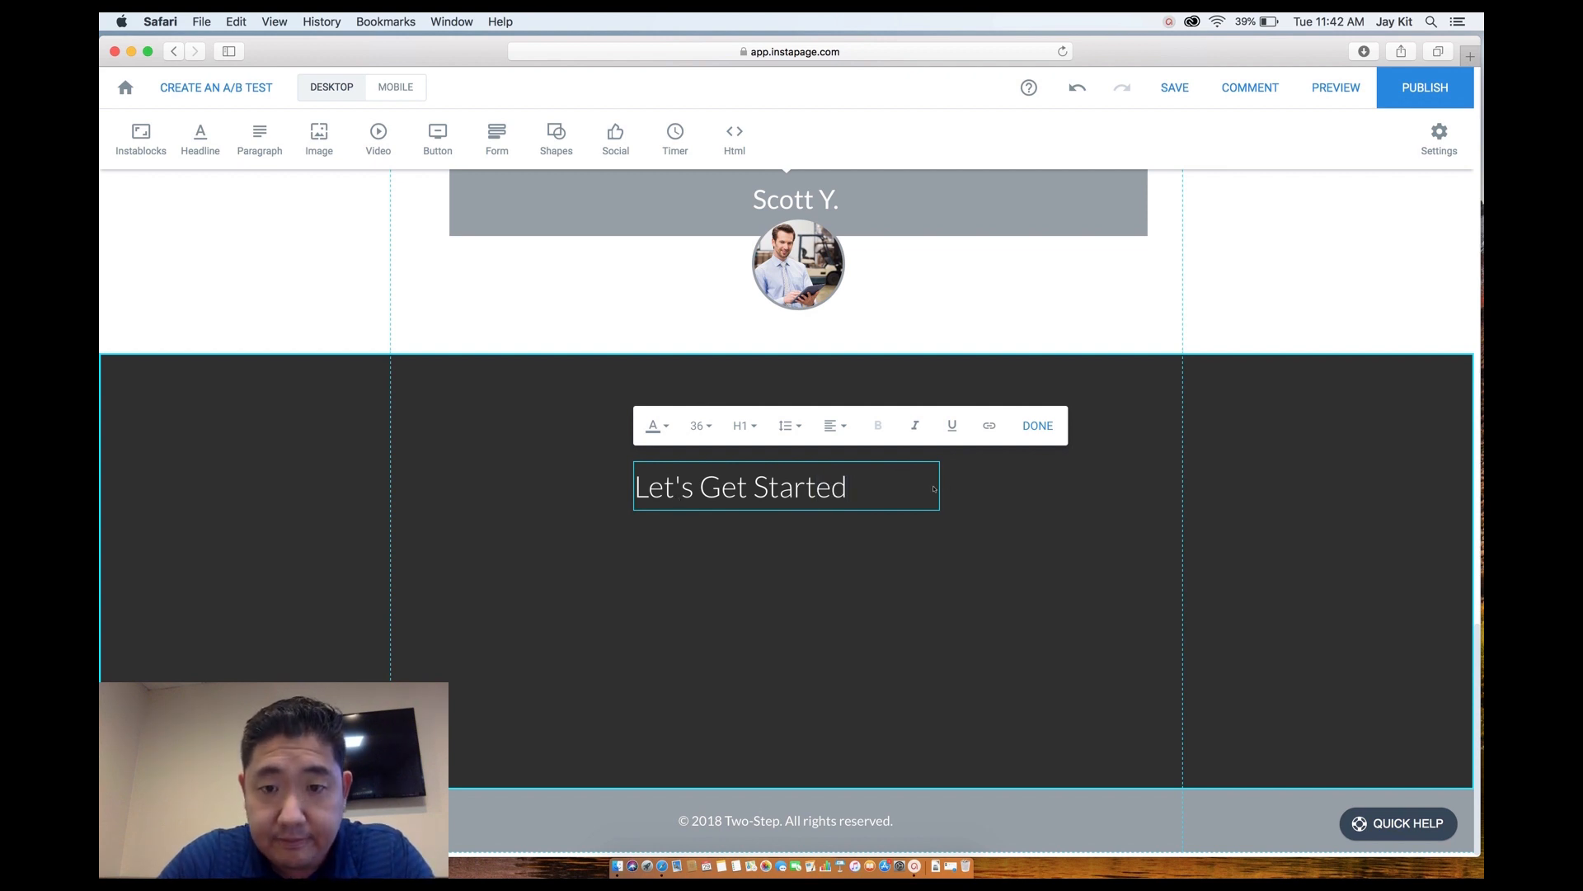
pyautogui.moveTo(921, 486); pyautogui.dragTo(634, 488)
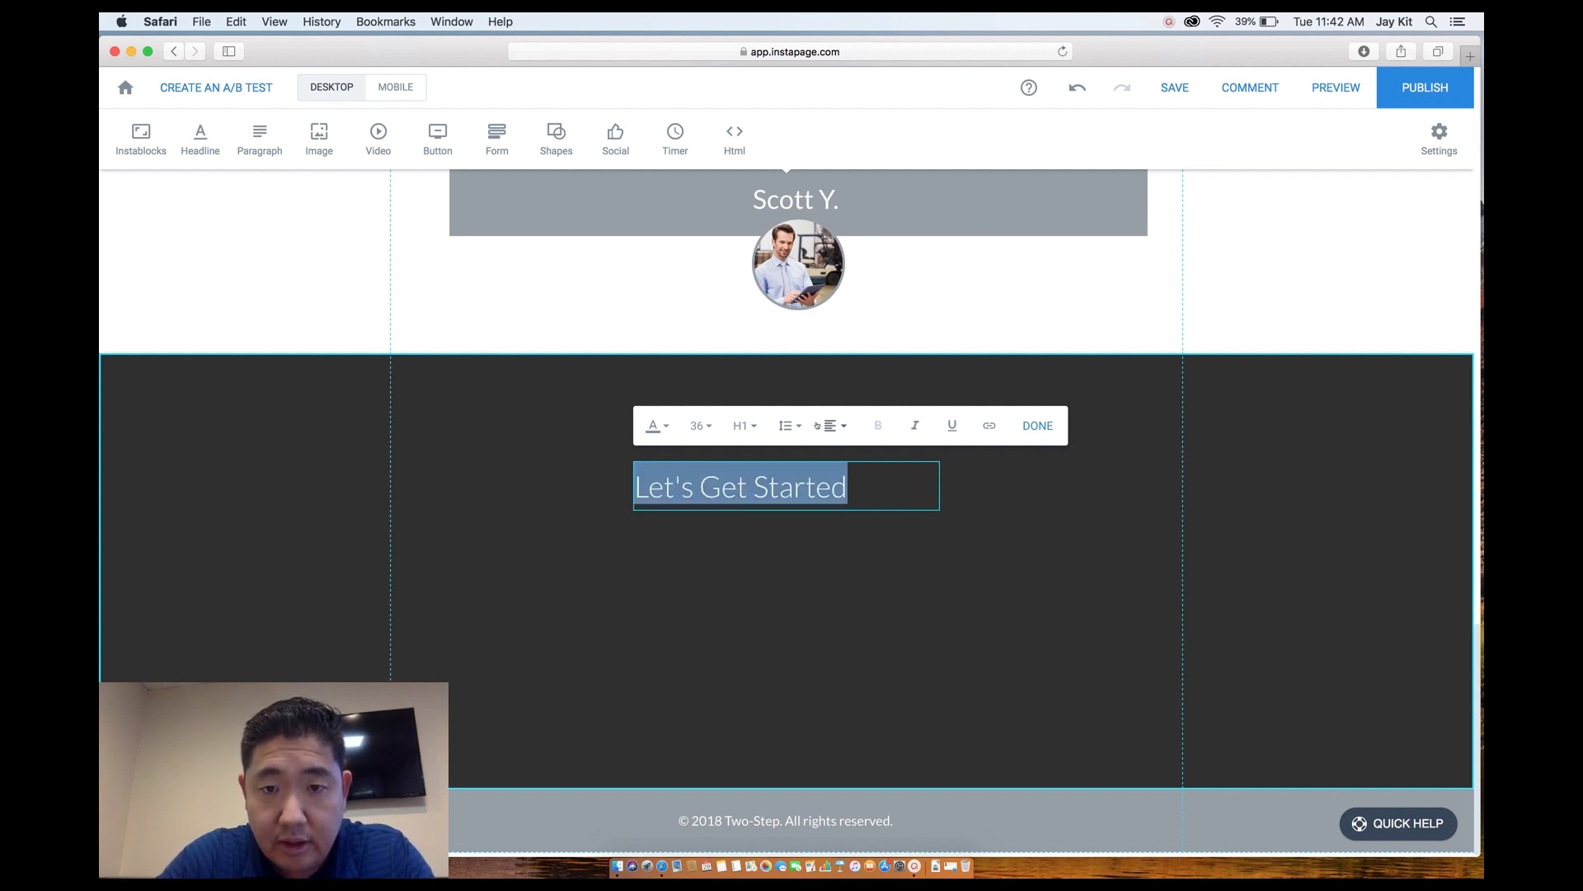
pyautogui.click(831, 437)
pyautogui.click(838, 506)
pyautogui.click(969, 577)
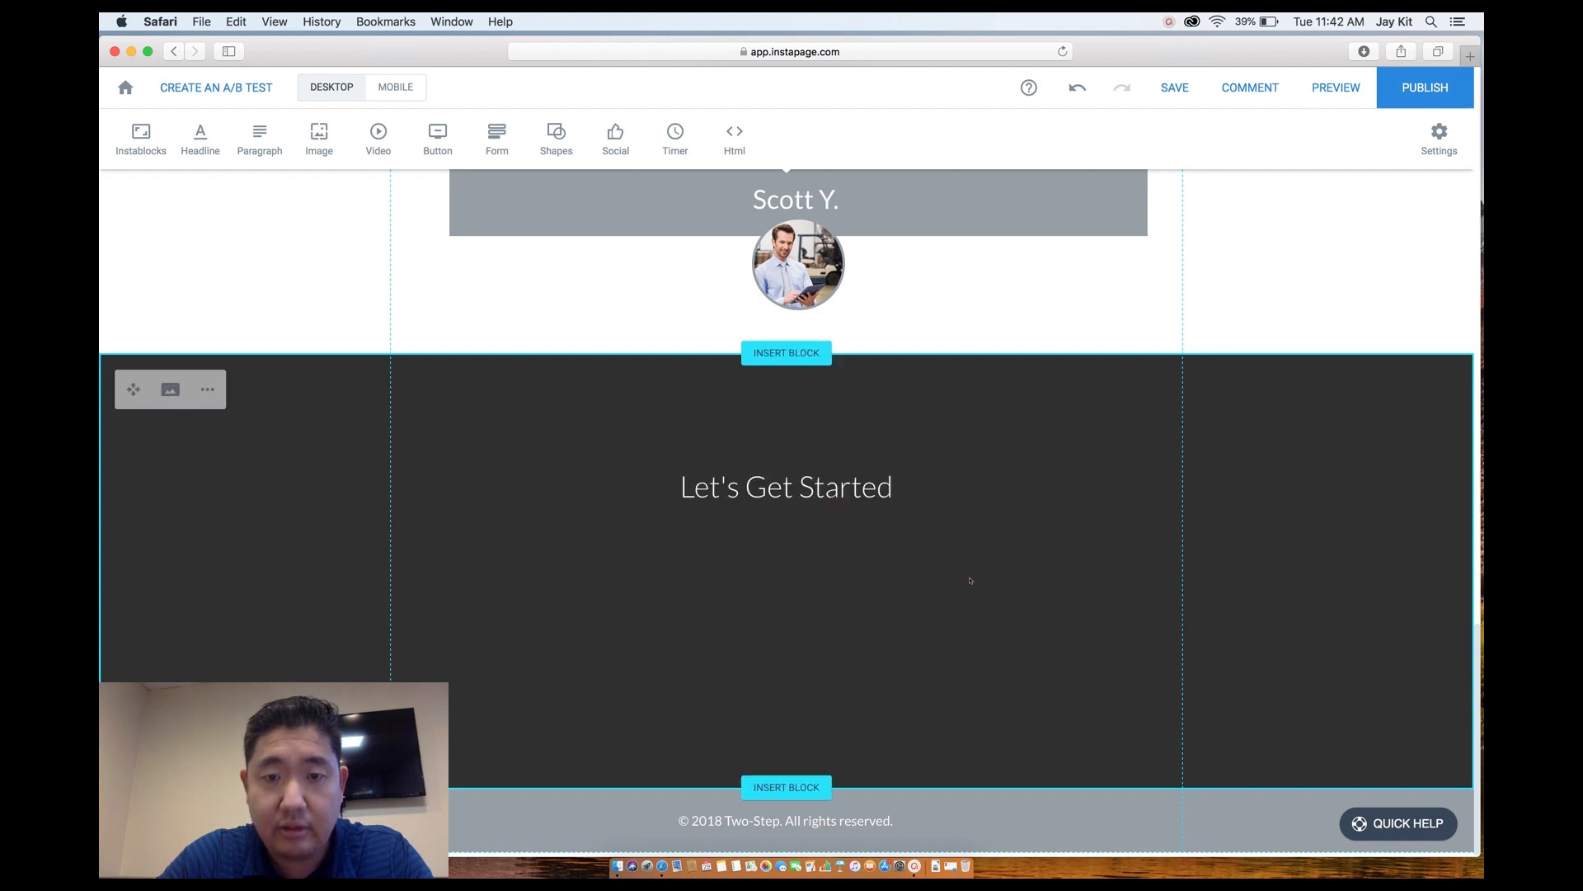
pyautogui.moveTo(762, 489); pyautogui.dragTo(762, 419)
pyautogui.click(833, 525)
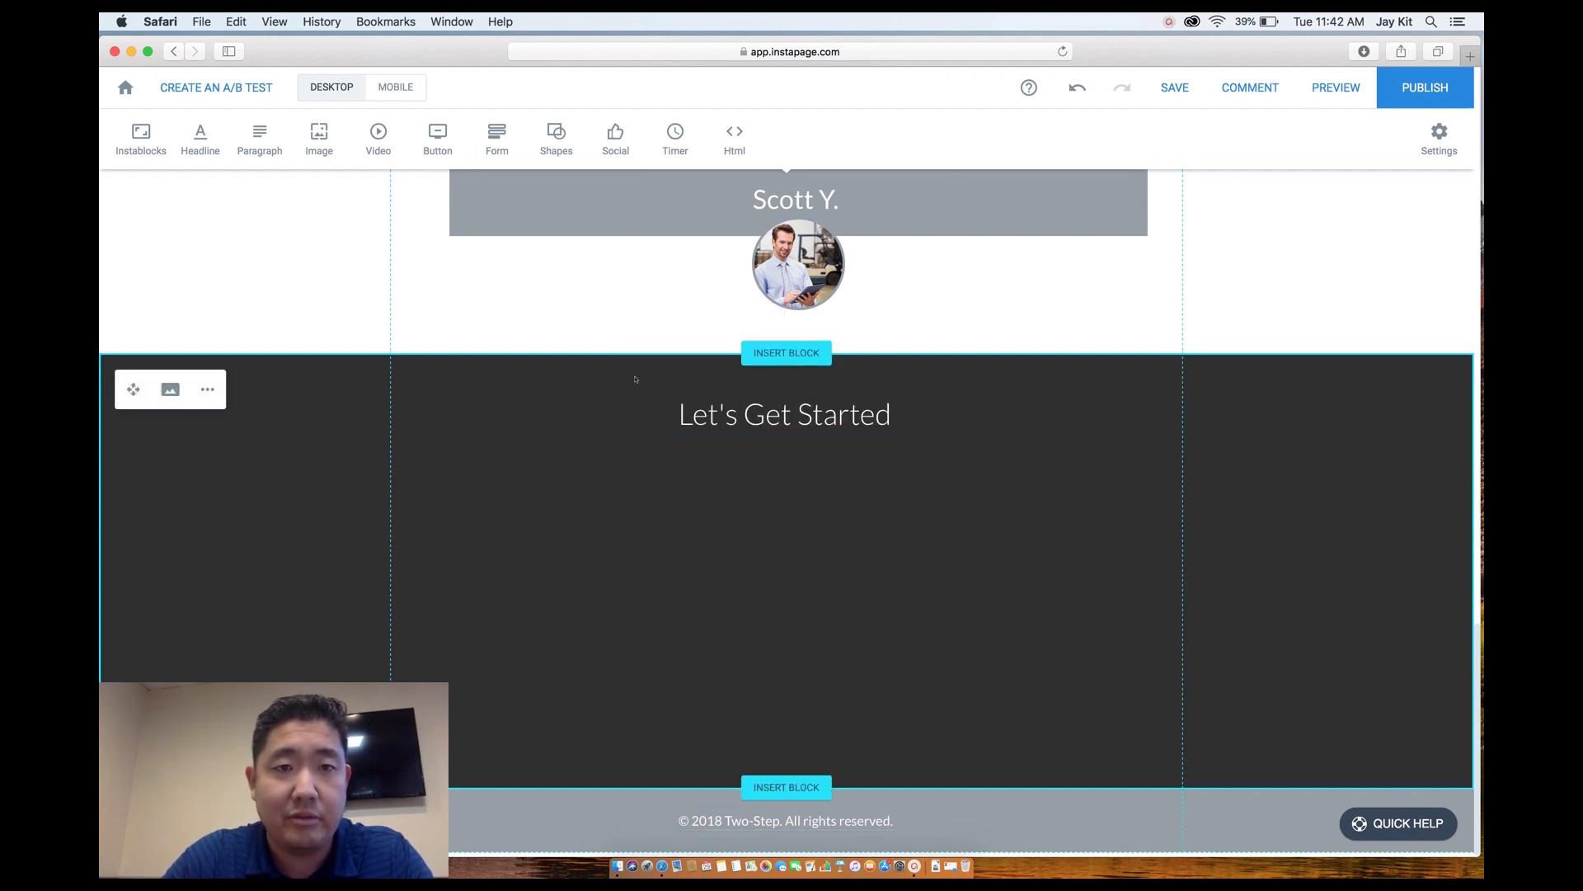
pyautogui.click(497, 136)
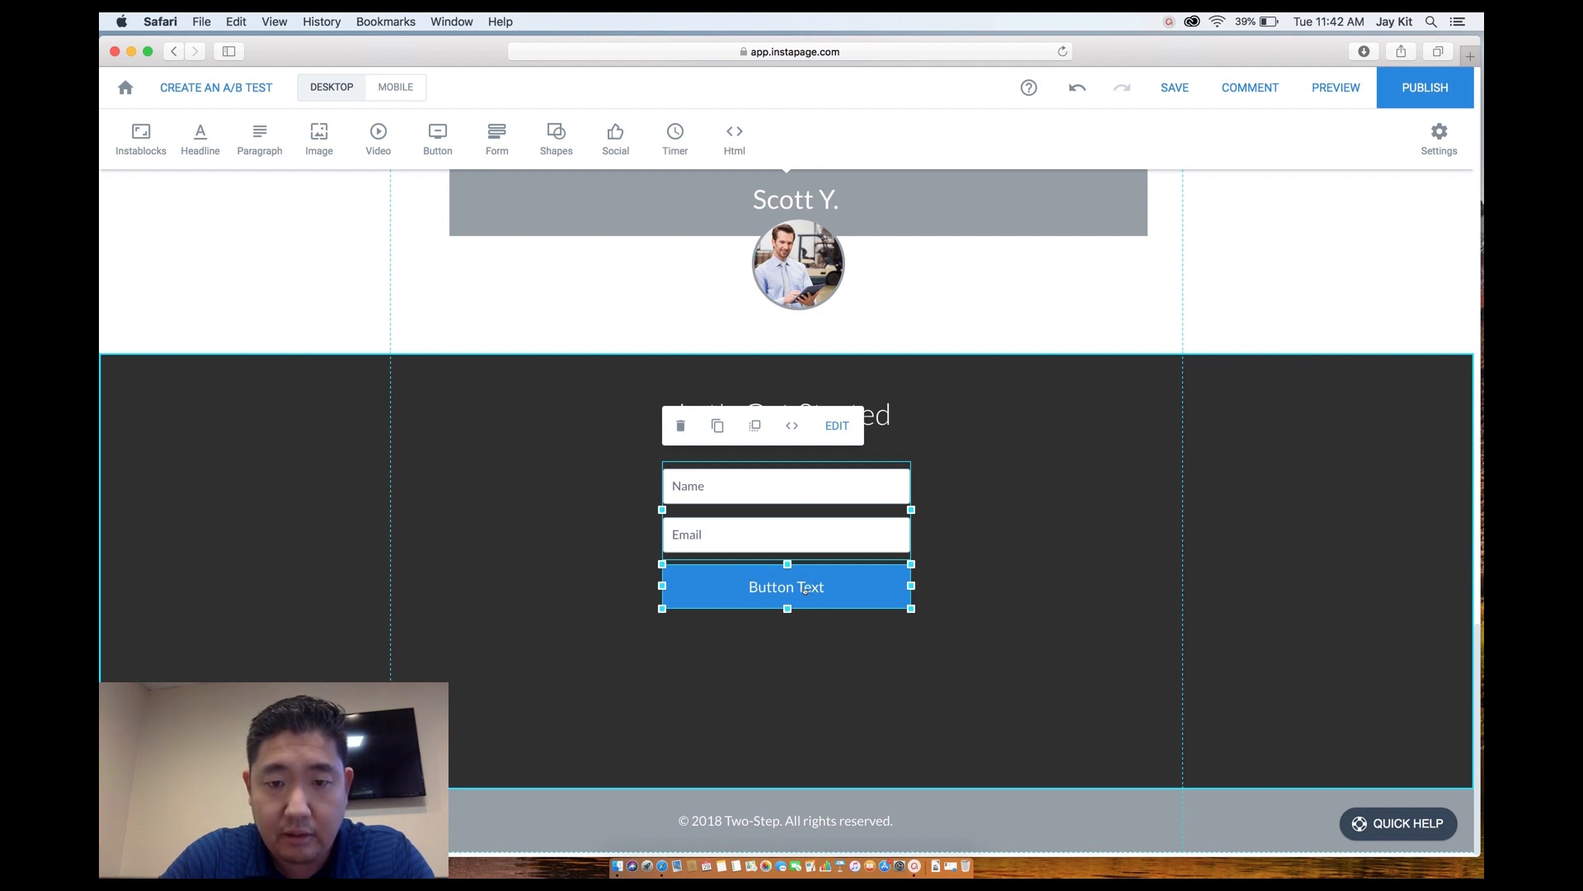
# Change the form's submit button text to 'Get a FREE Consultation Today'.
pyautogui.click(837, 426)
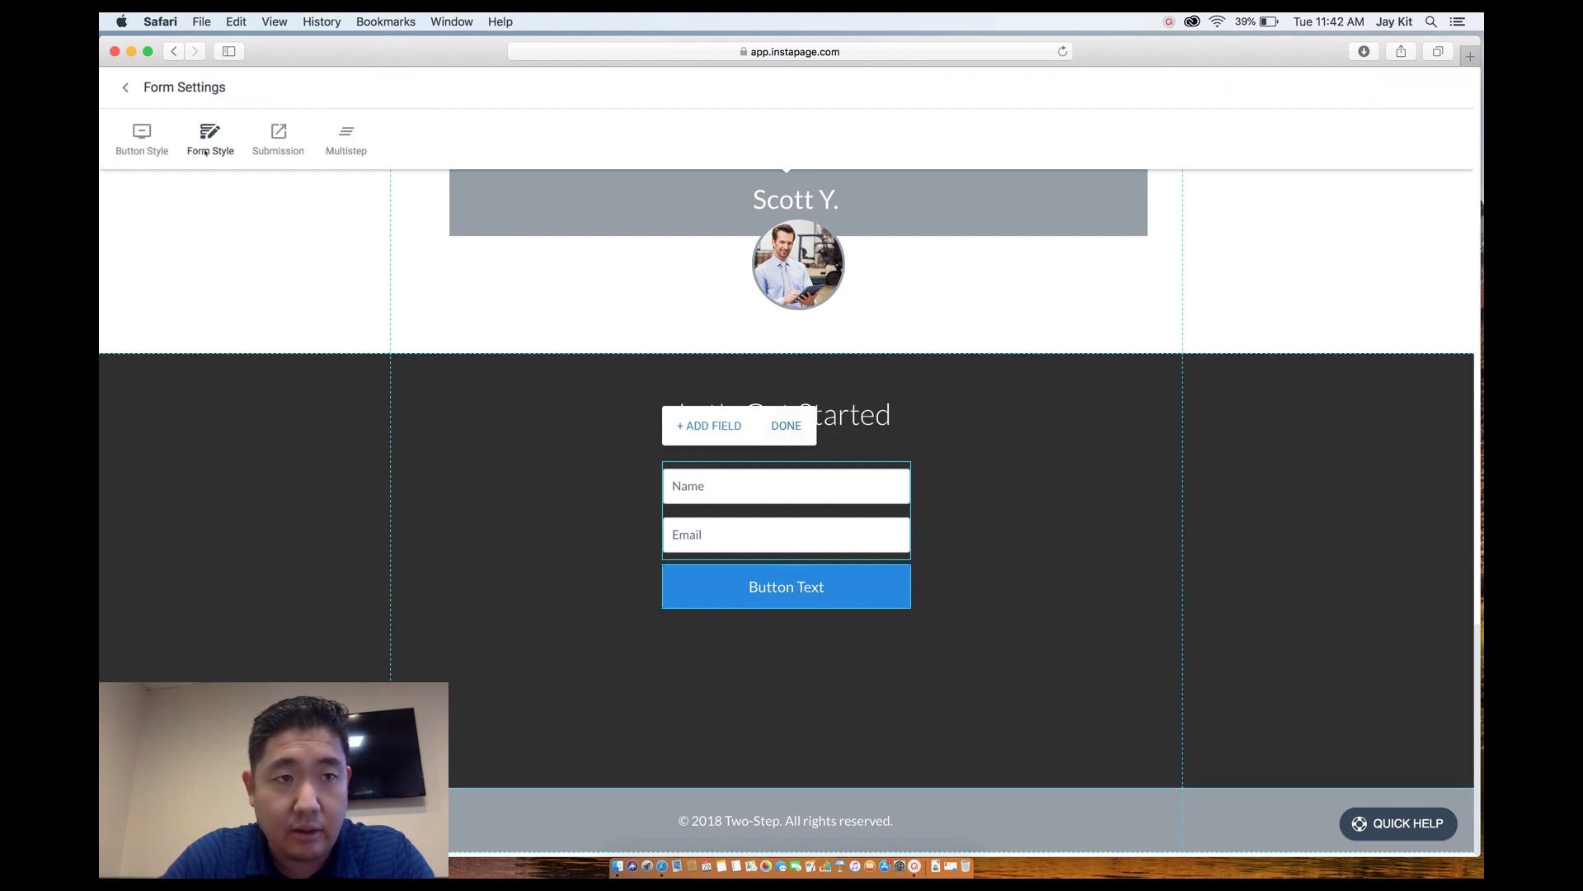
pyautogui.click(142, 132)
pyautogui.moveTo(185, 149); pyautogui.dragTo(100, 147)
pyautogui.write('Get a Free')
pyautogui.press('BackSpace')
pyautogui.press('BackSpace')
pyautogui.press('BackSpace')
pyautogui.press('BackSpace')
pyautogui.write('FR')
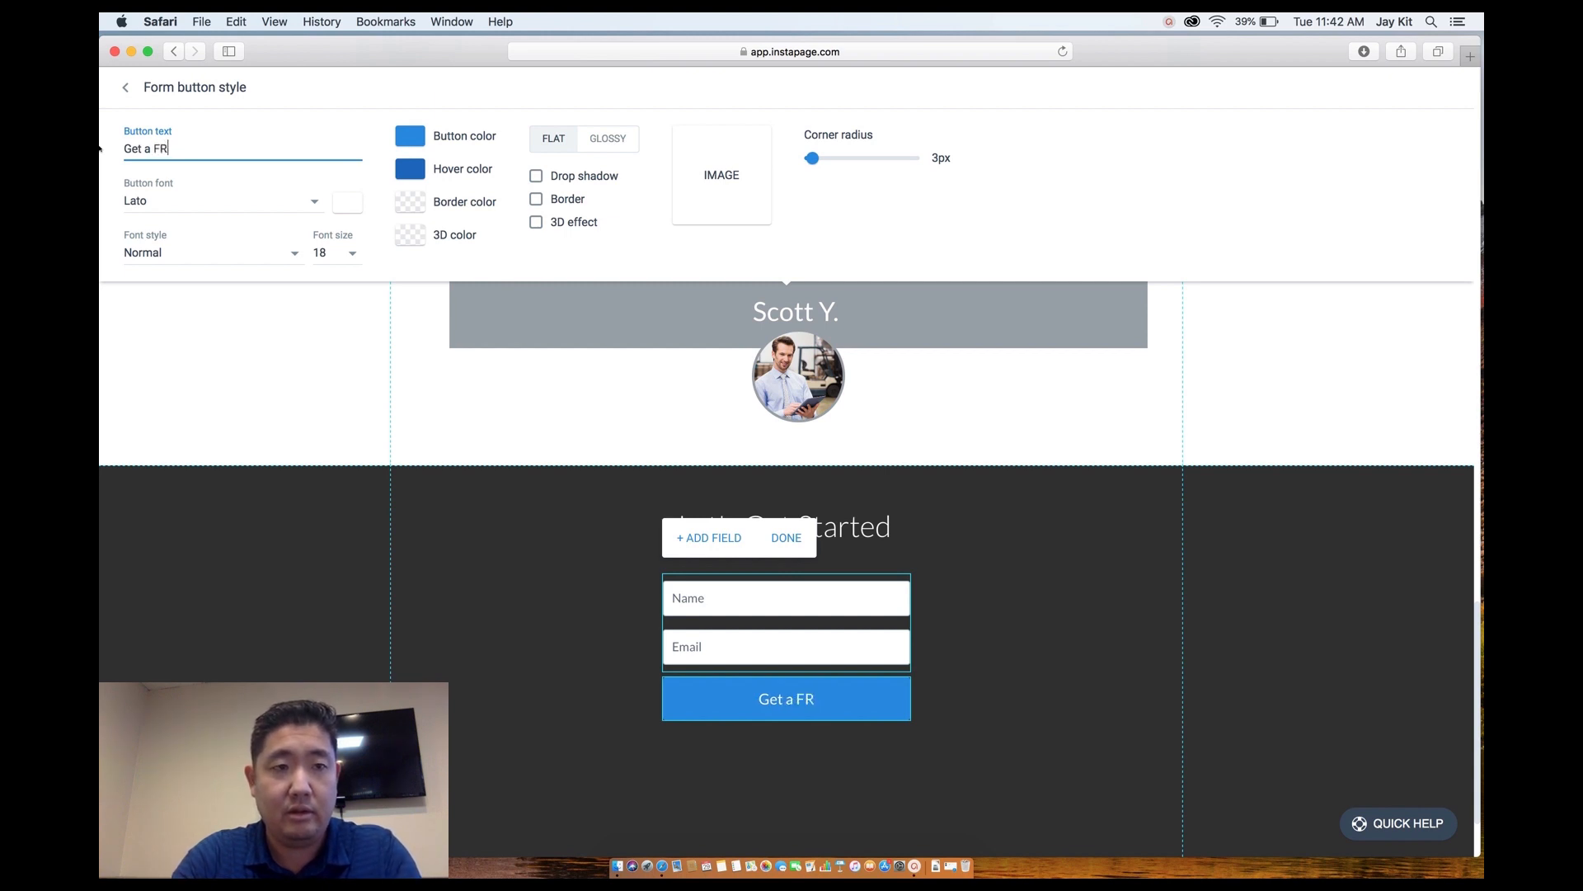
pyautogui.write('EE Consult')
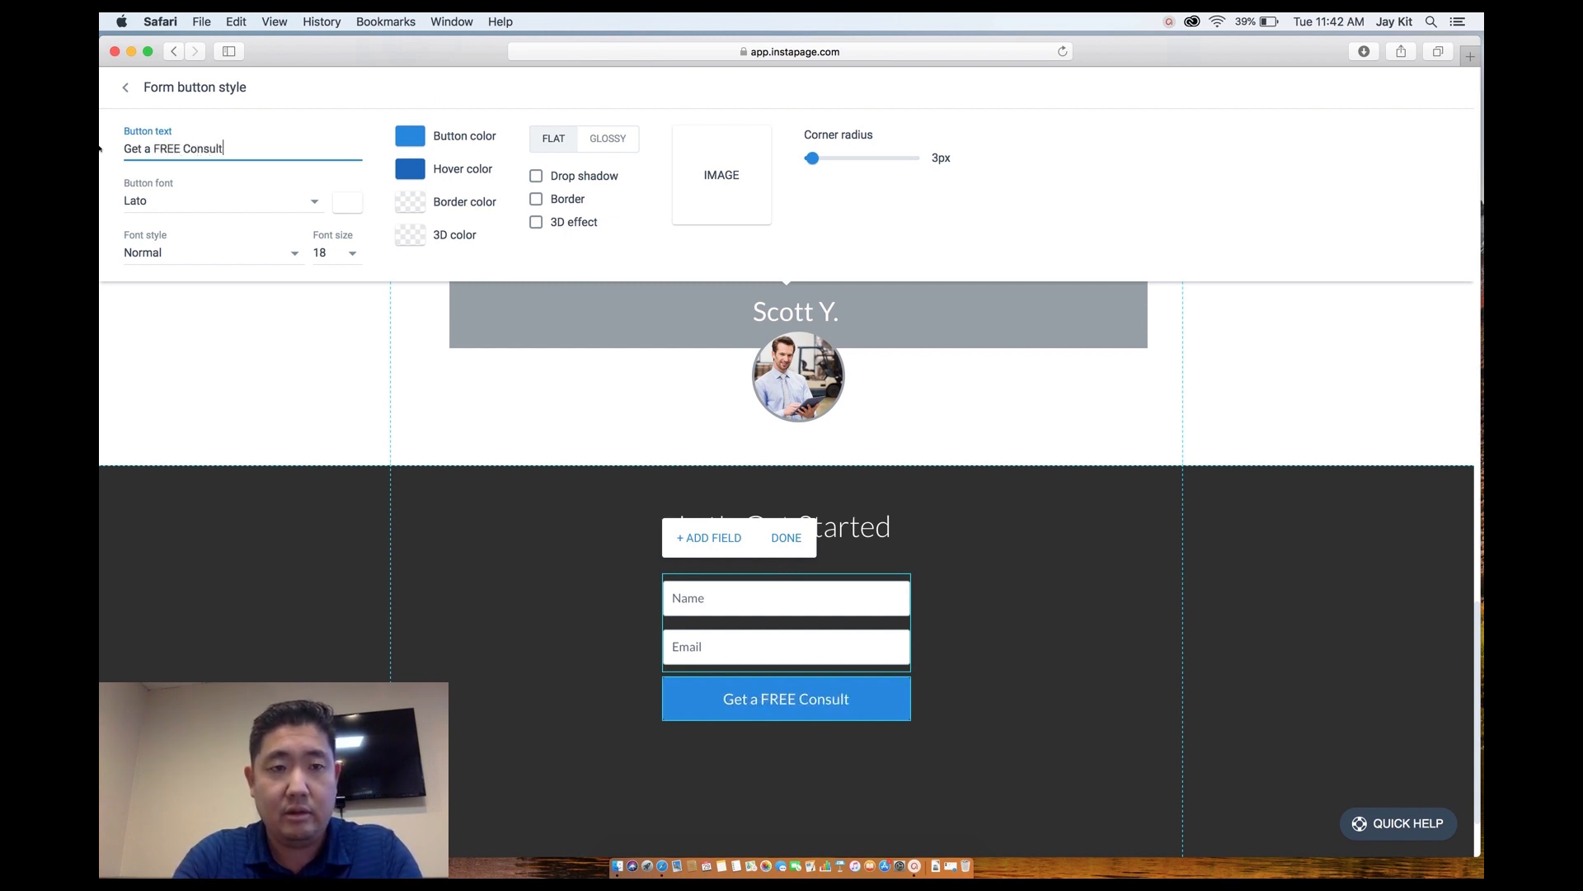
pyautogui.write('ation Today')
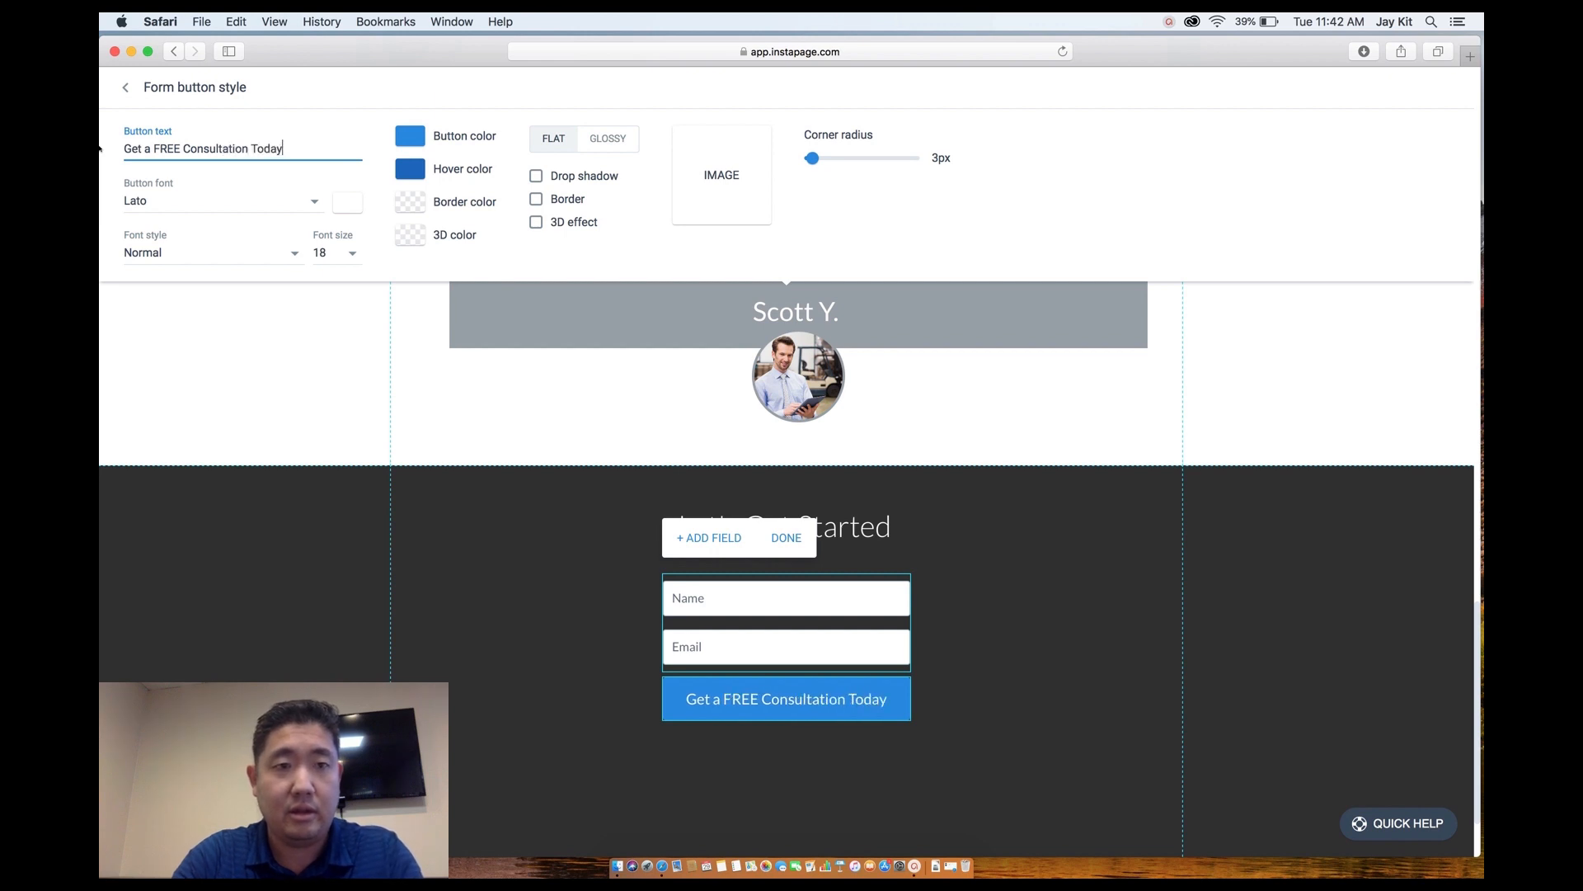
pyautogui.click(590, 624)
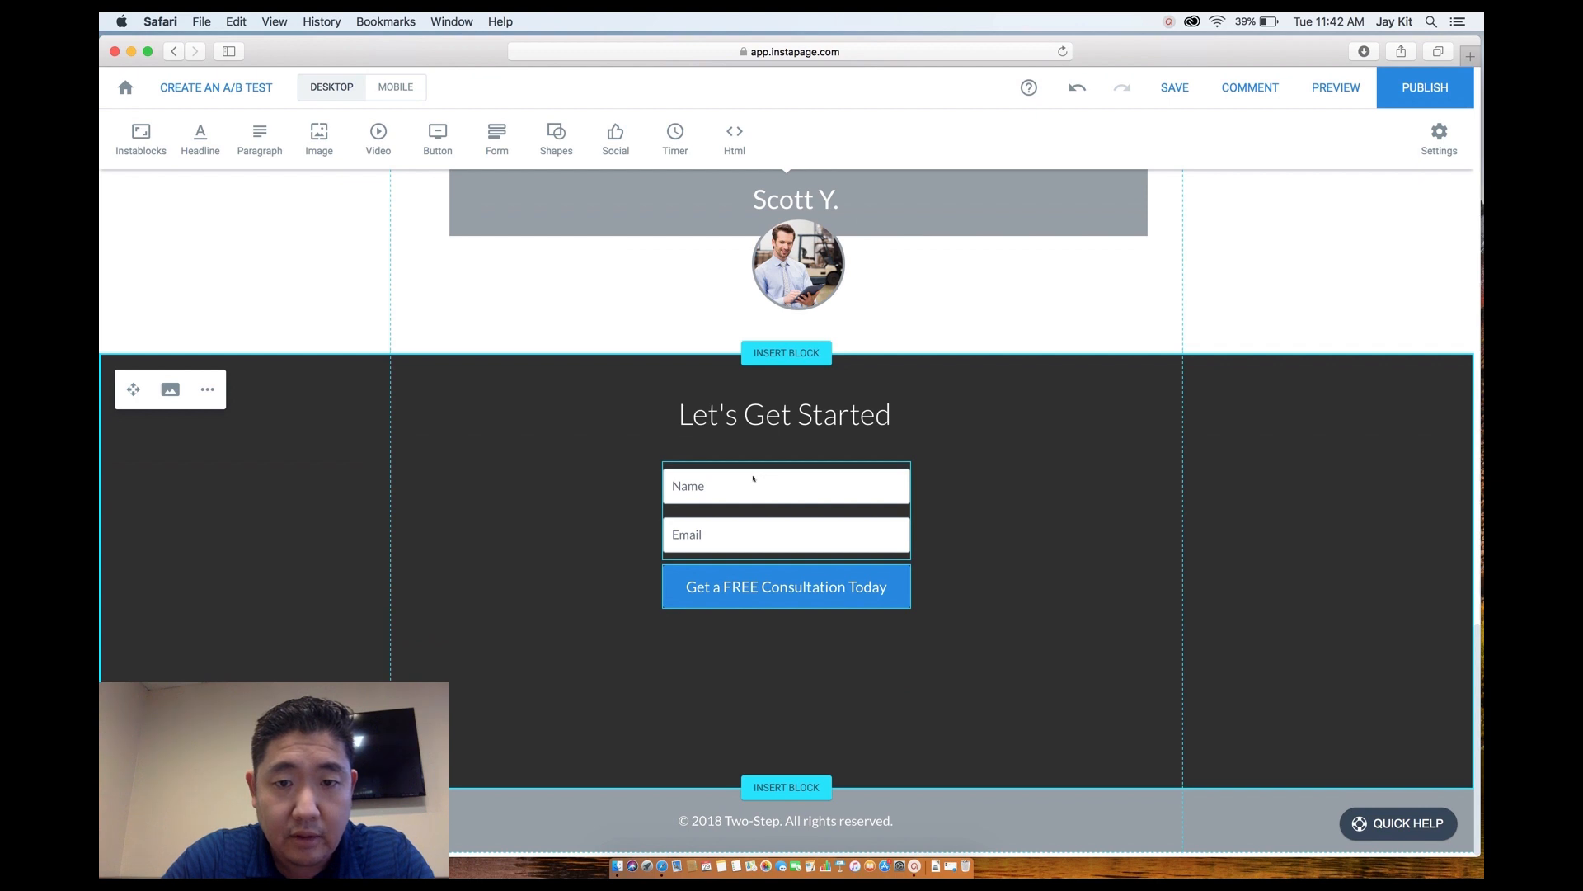
pyautogui.click(753, 478)
# Add a single-line text field labelled 'Phone' to the form.
pyautogui.click(837, 424)
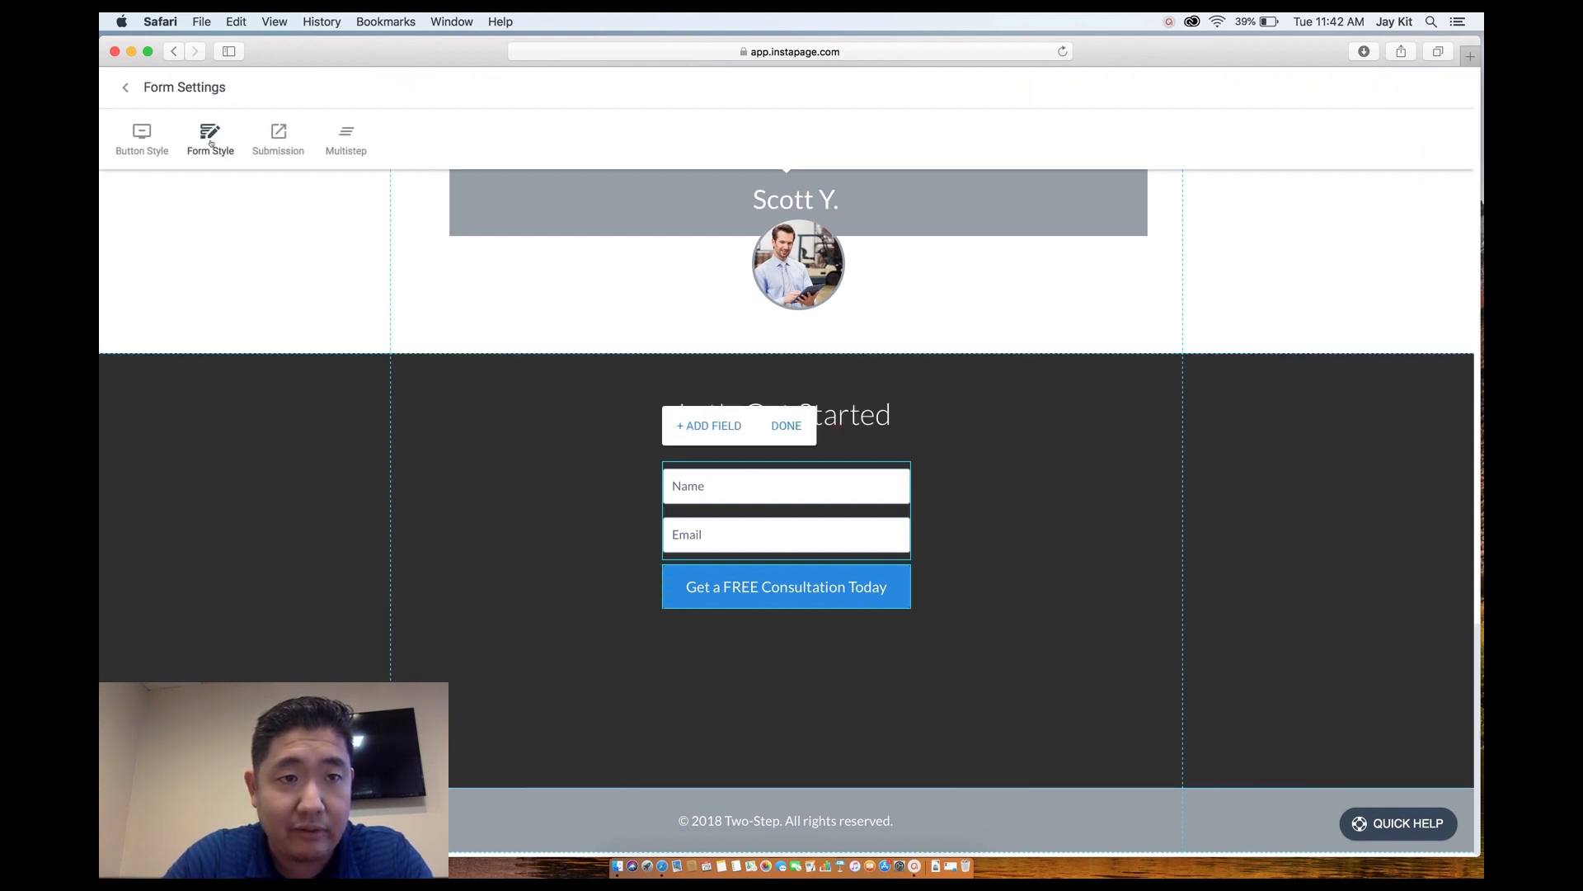
pyautogui.click(210, 140)
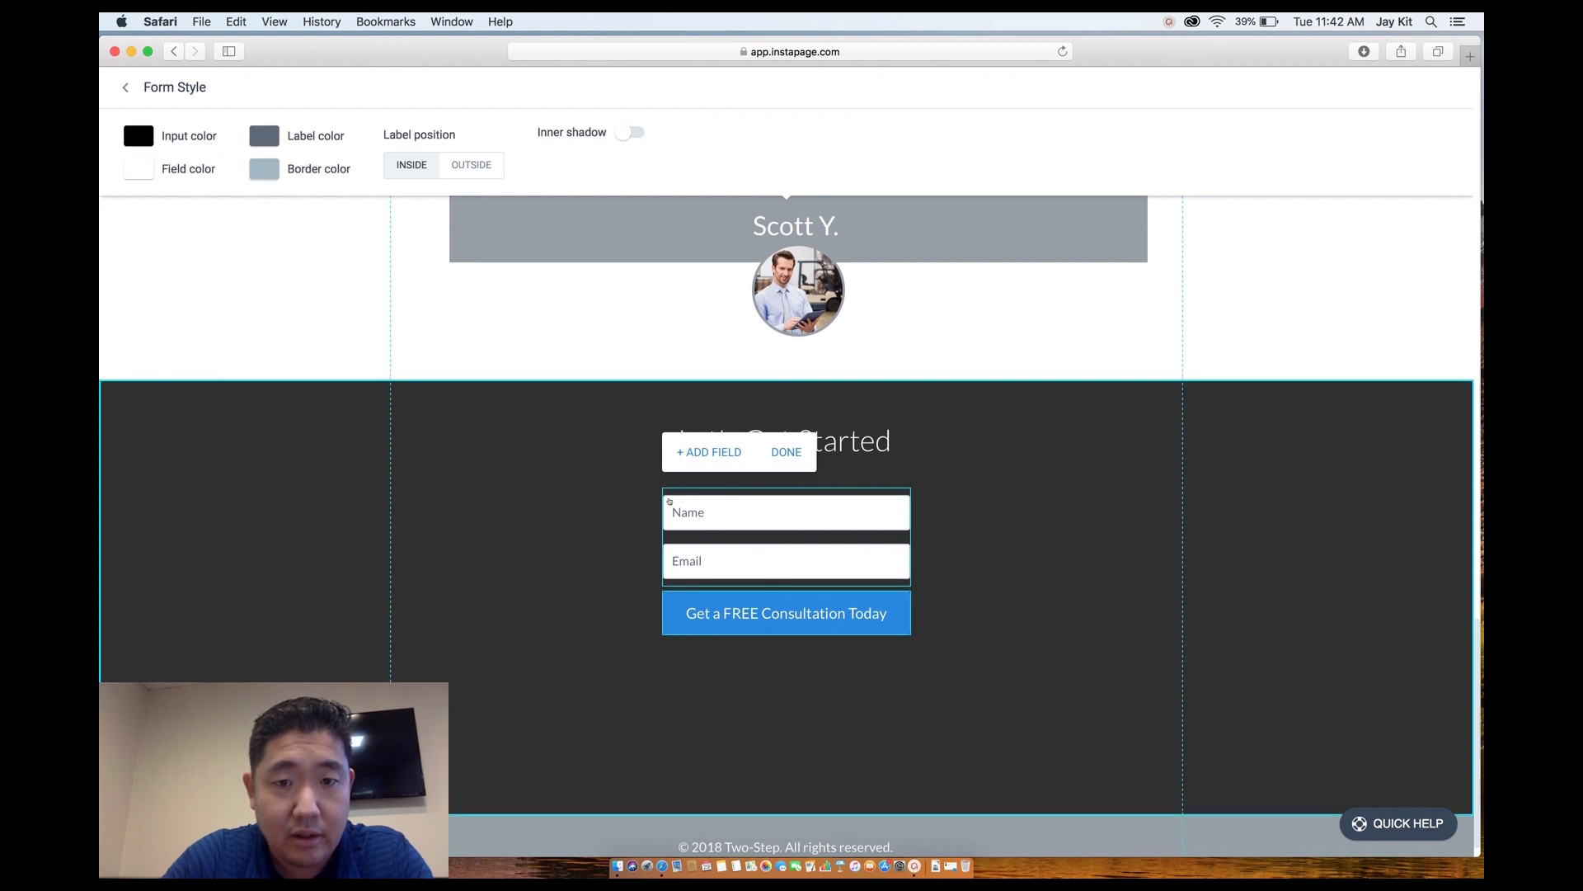
pyautogui.click(709, 454)
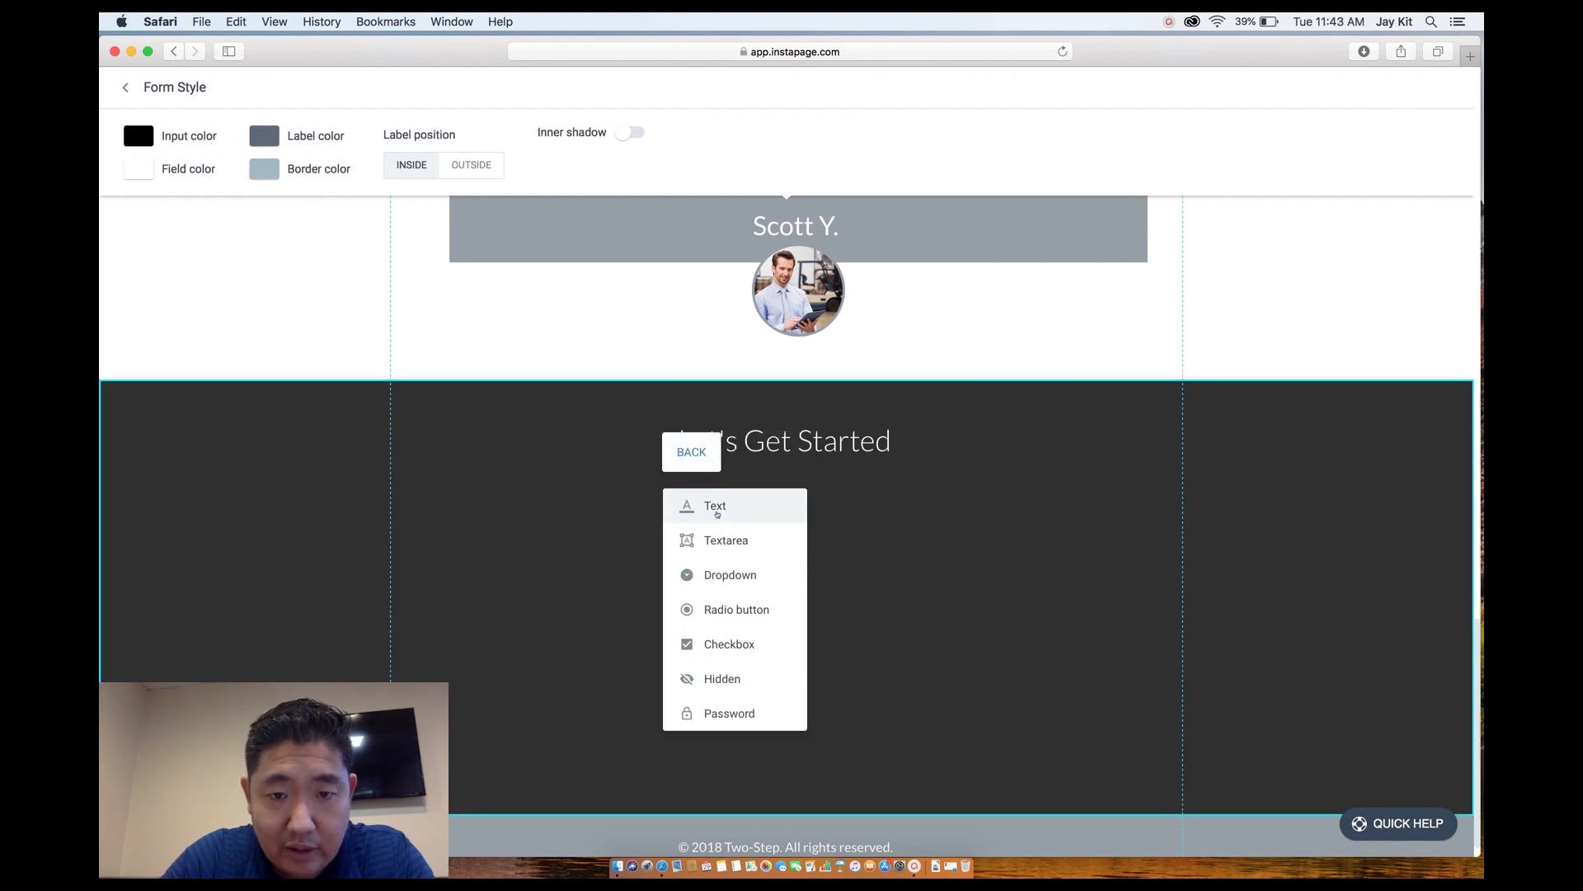
pyautogui.click(716, 508)
pyautogui.moveTo(785, 530); pyautogui.dragTo(603, 527)
pyautogui.write('Phone')
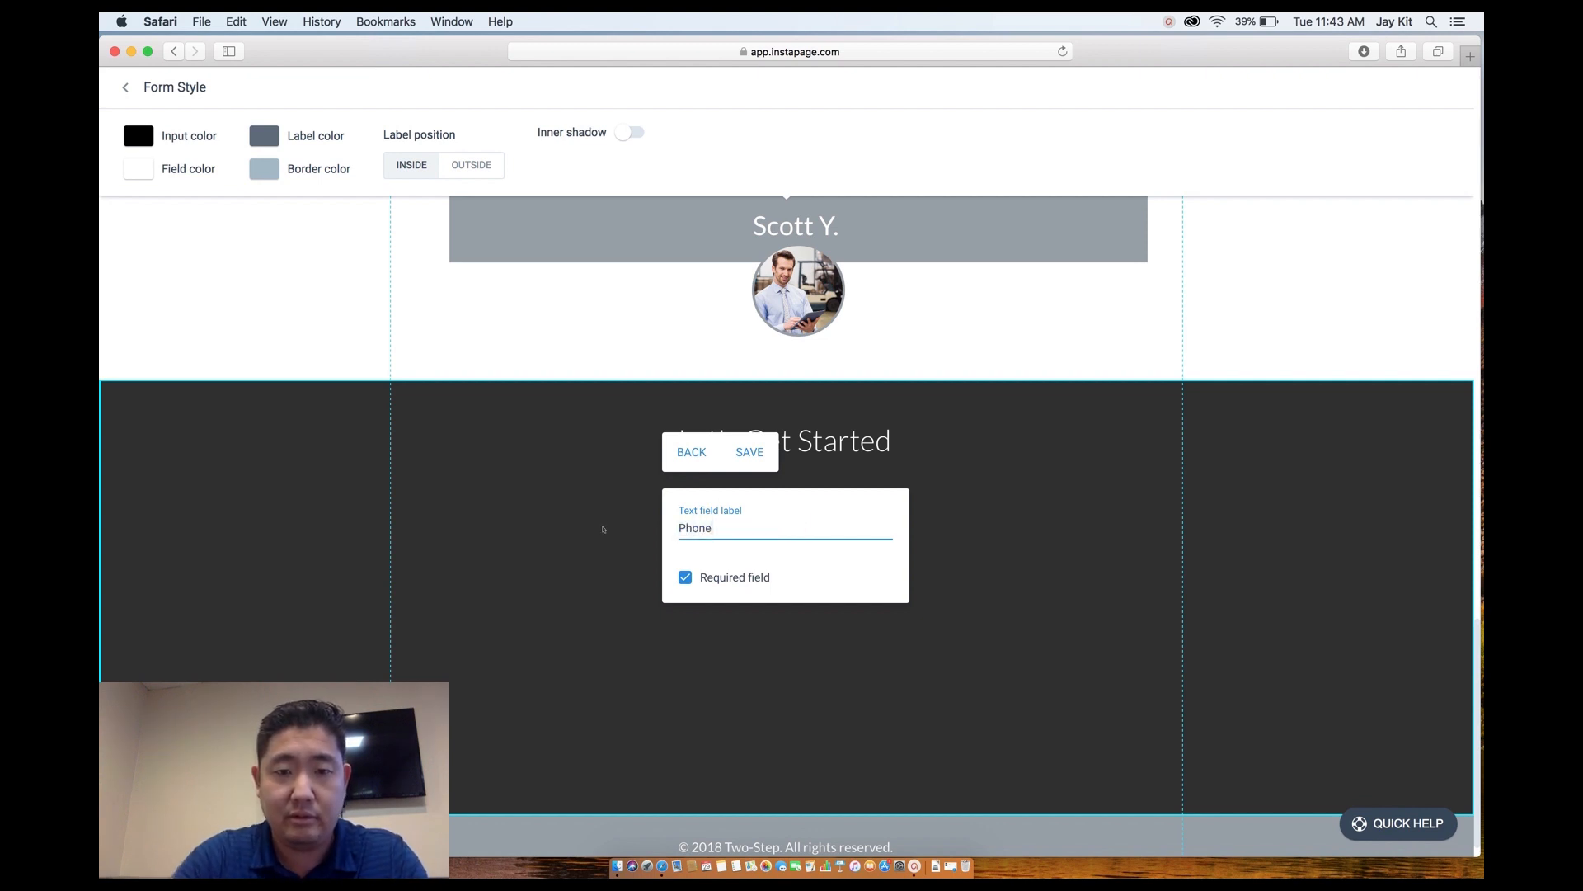
pyautogui.click(750, 452)
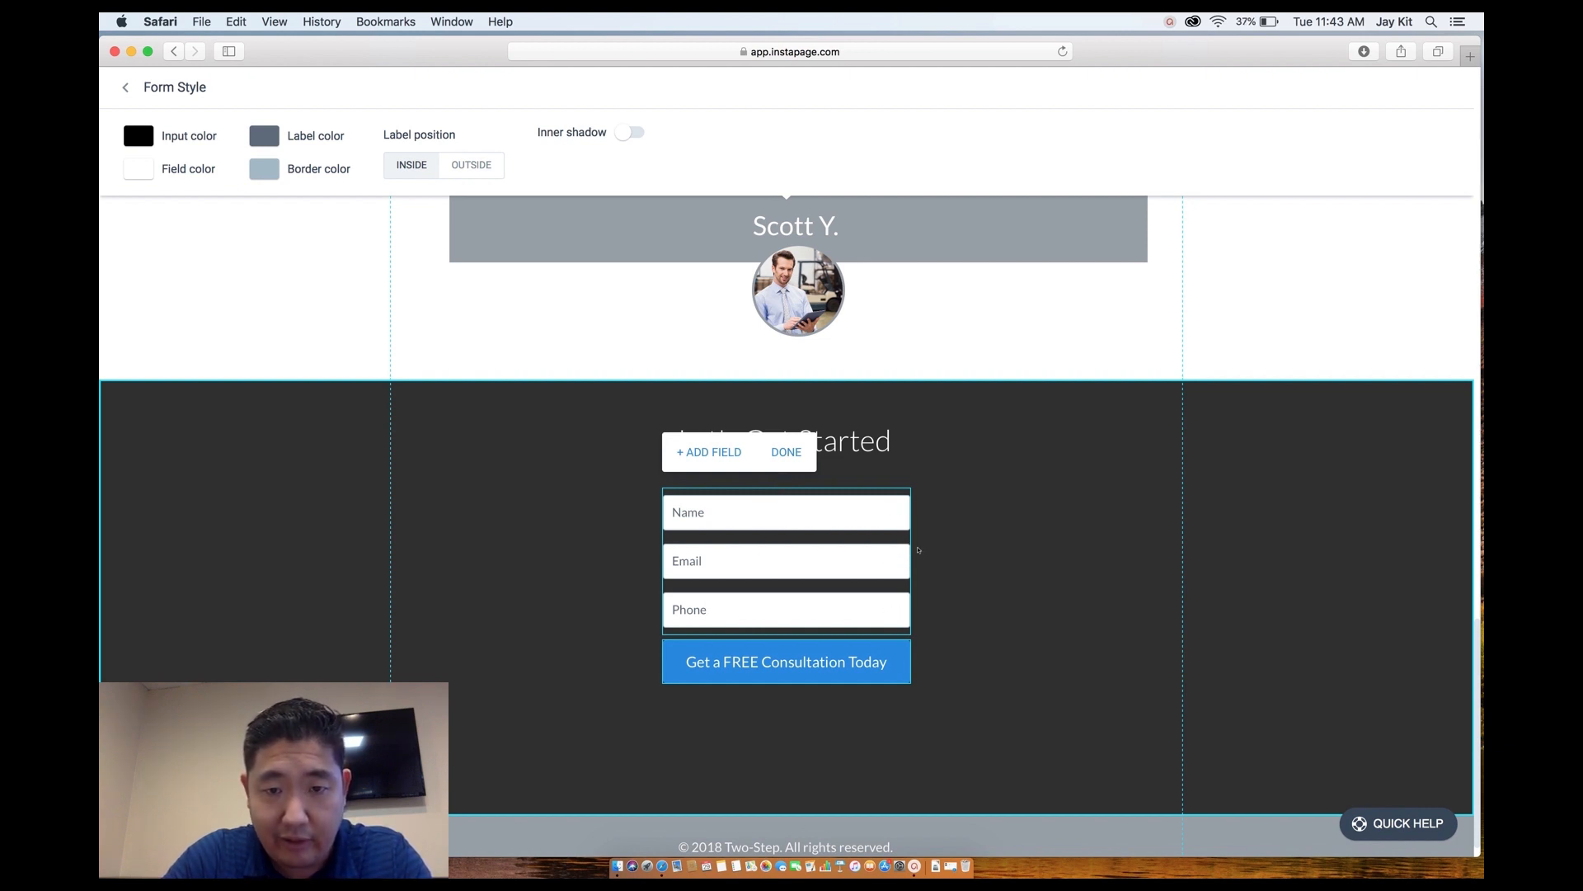
pyautogui.click(934, 563)
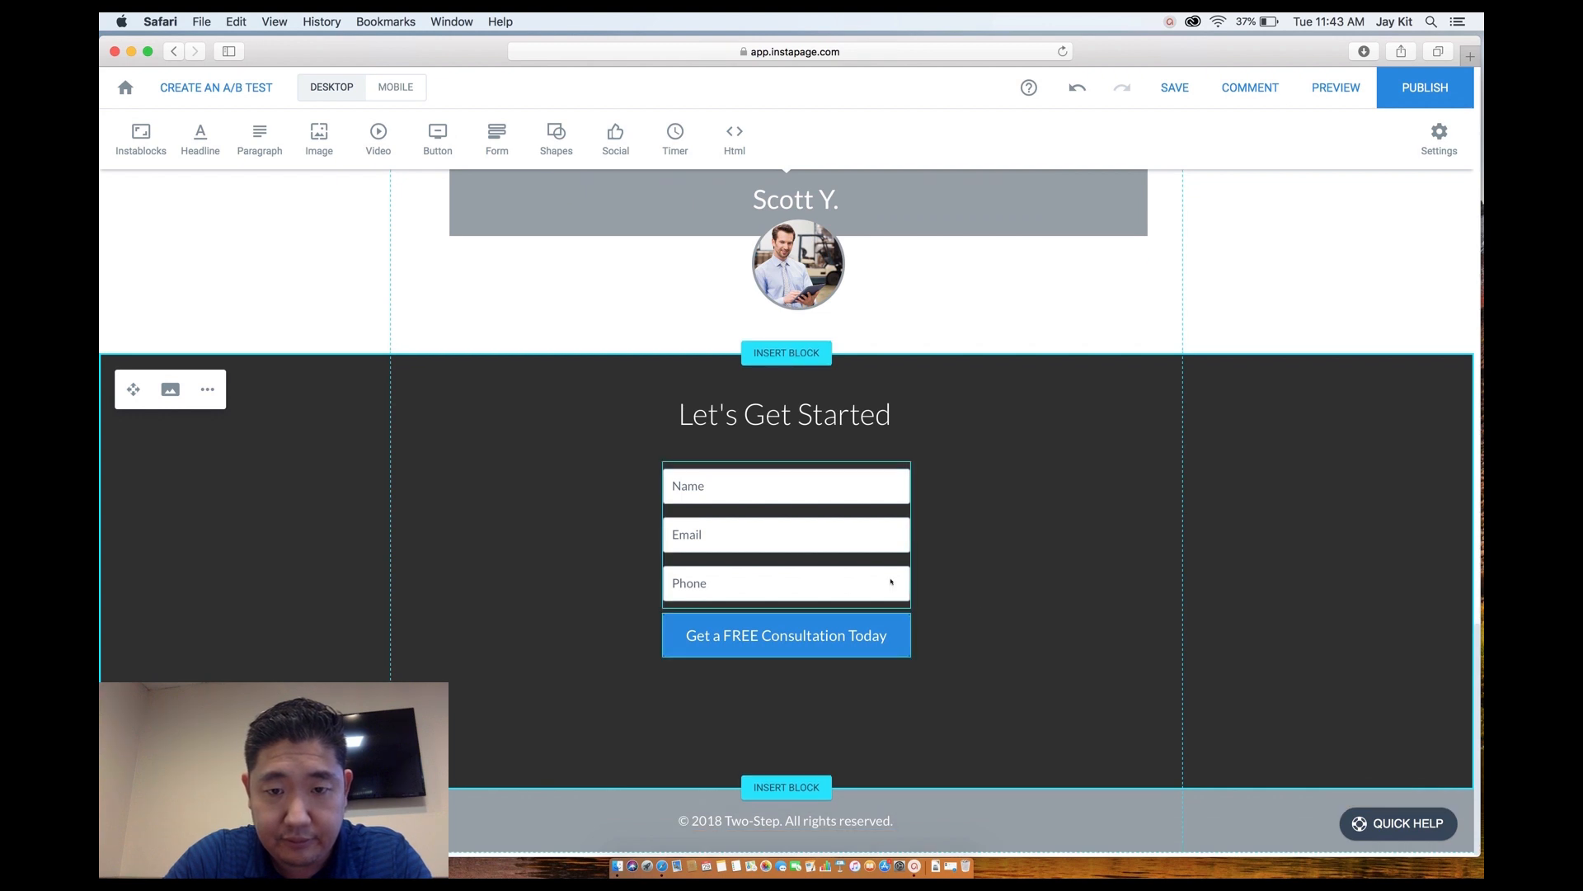
pyautogui.click(811, 586)
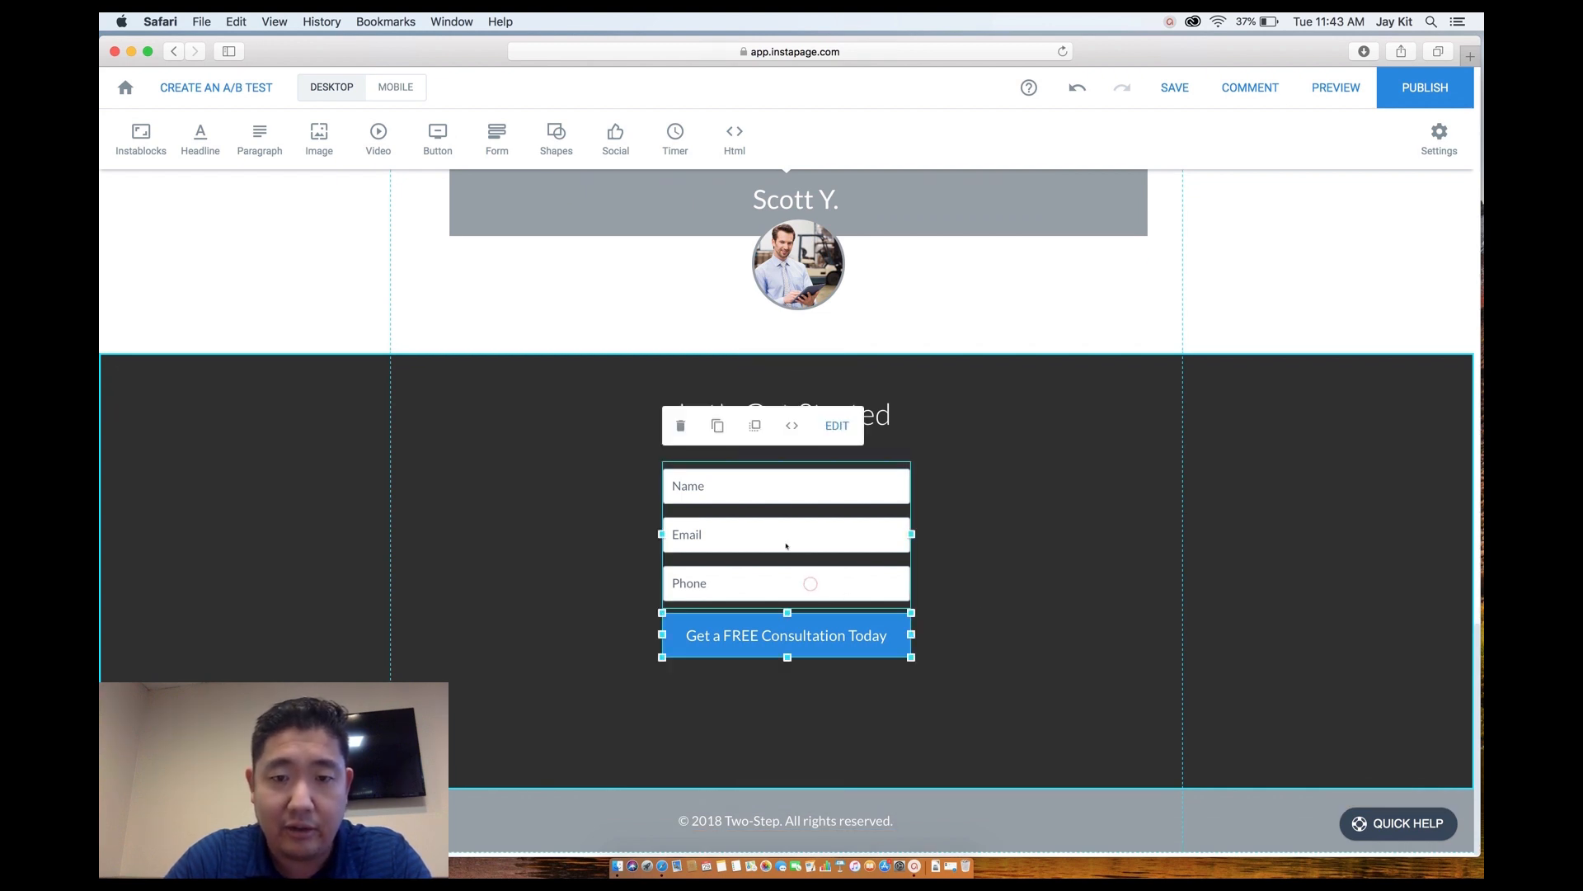
# Add a multi-line textarea field labelled 'Message' to the form.
pyautogui.click(835, 425)
pyautogui.click(709, 426)
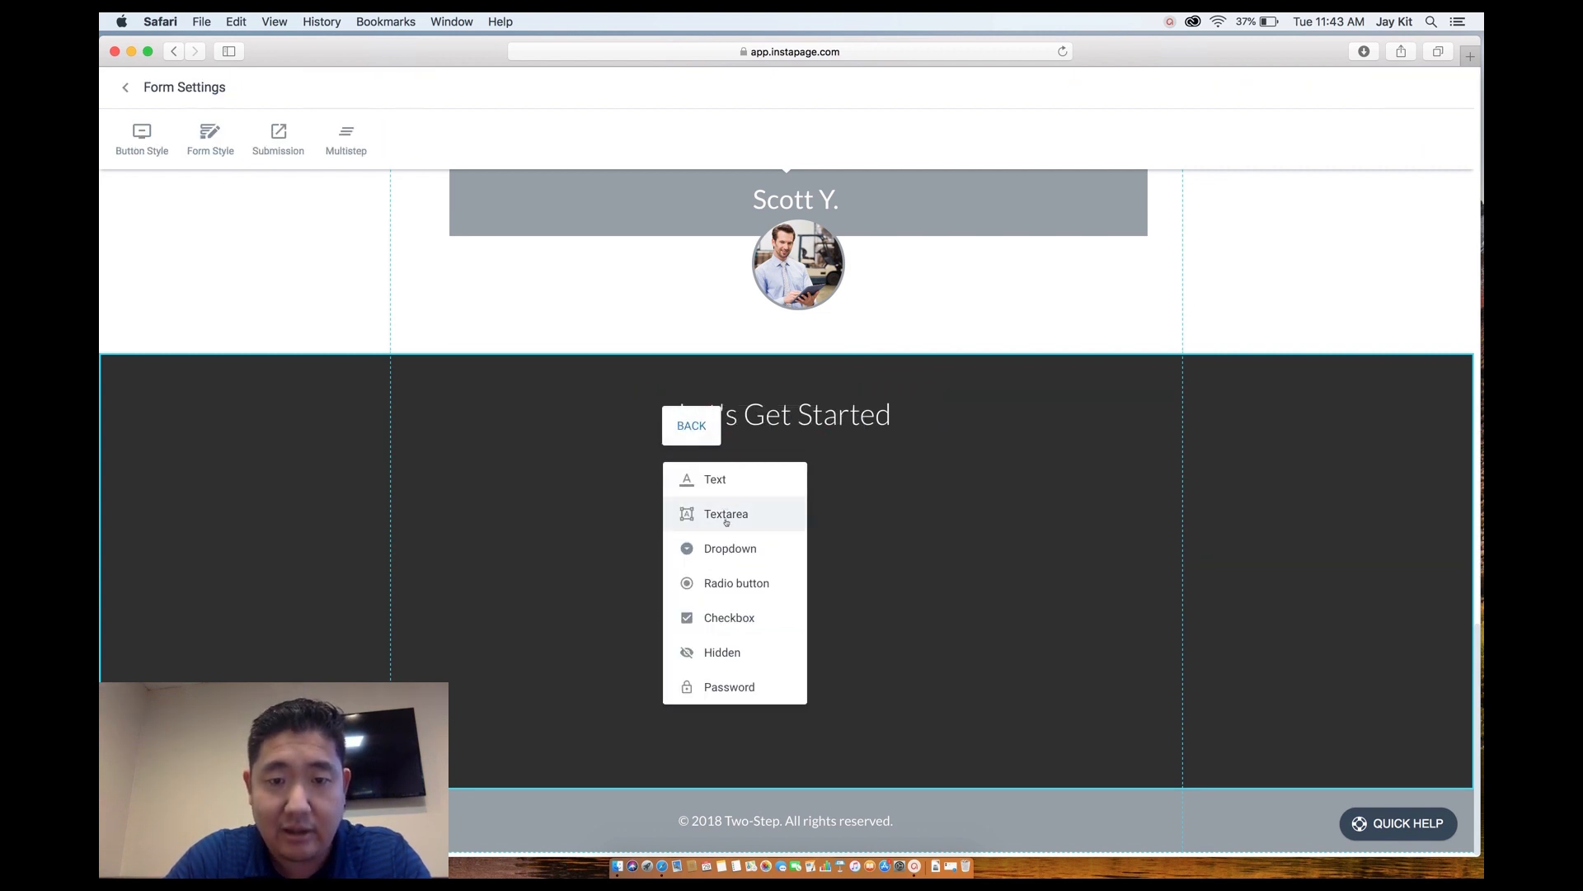
pyautogui.click(726, 513)
pyautogui.moveTo(799, 501); pyautogui.dragTo(631, 502)
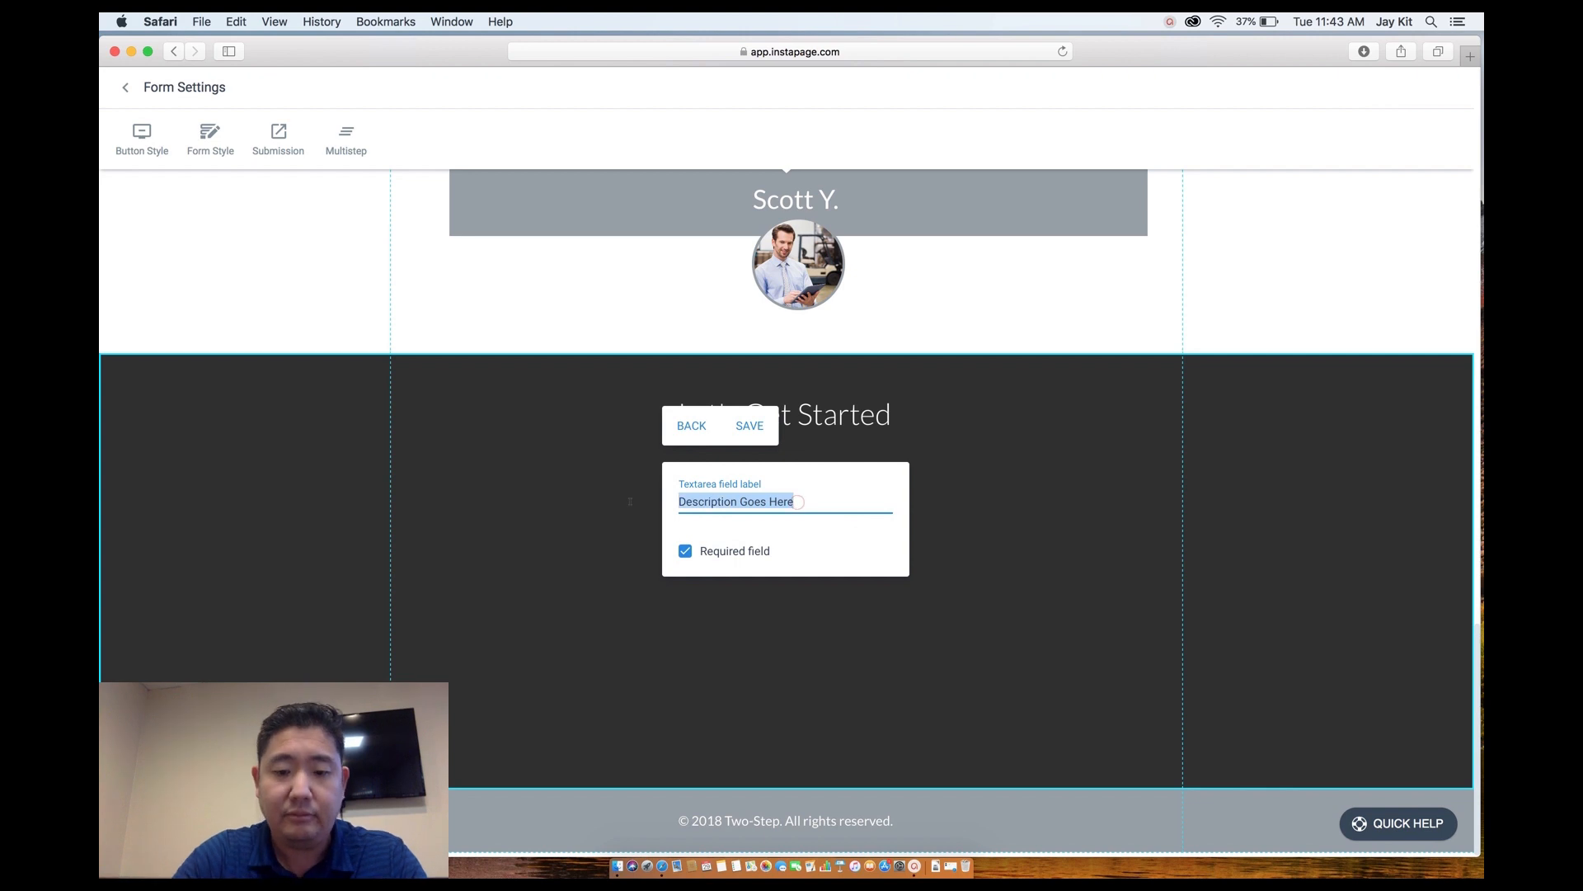
pyautogui.write('Message')
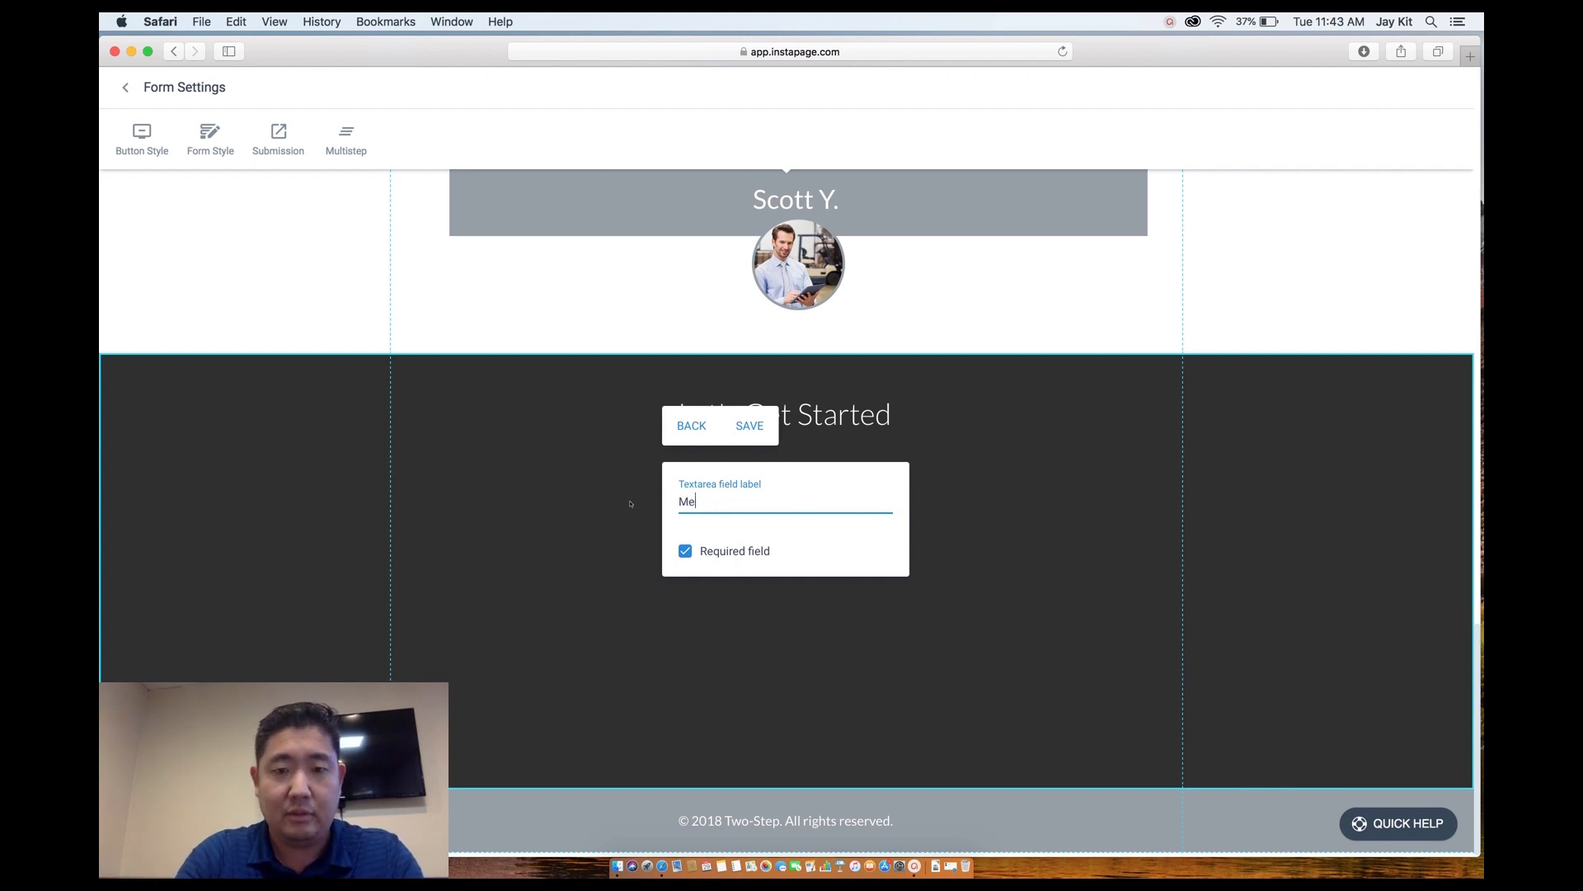
pyautogui.click(806, 632)
# Widen the form fields on both sides and centre the consultation button beneath them.
pyautogui.moveTo(911, 582); pyautogui.dragTo(1105, 582)
pyautogui.moveTo(662, 581); pyautogui.dragTo(504, 580)
pyautogui.moveTo(763, 559); pyautogui.dragTo(757, 542)
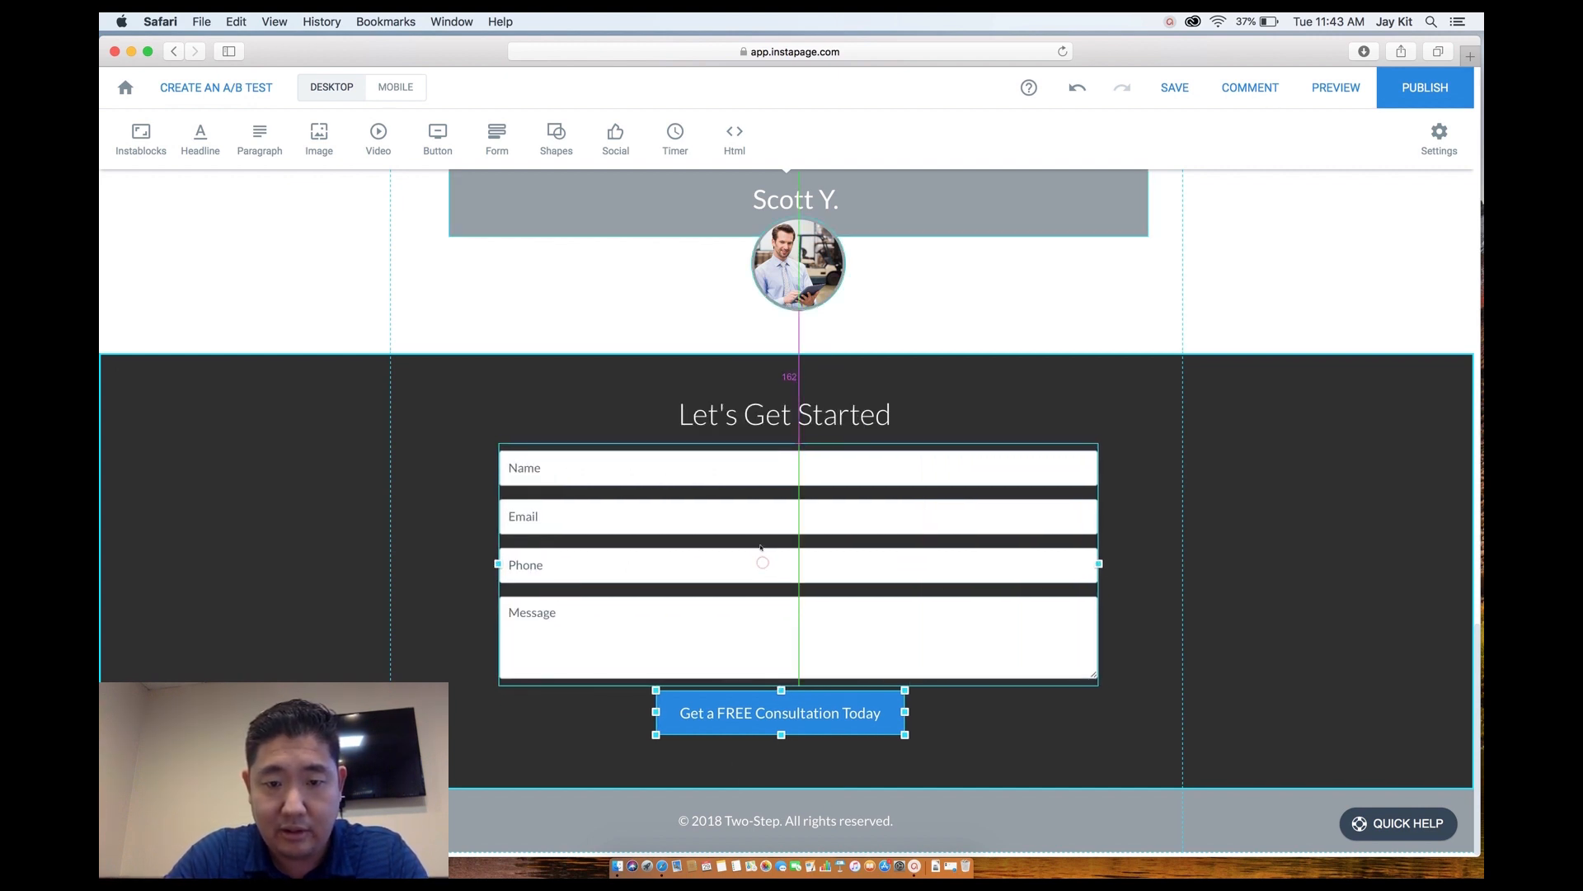
pyautogui.click(940, 742)
pyautogui.moveTo(834, 727); pyautogui.dragTo(839, 739)
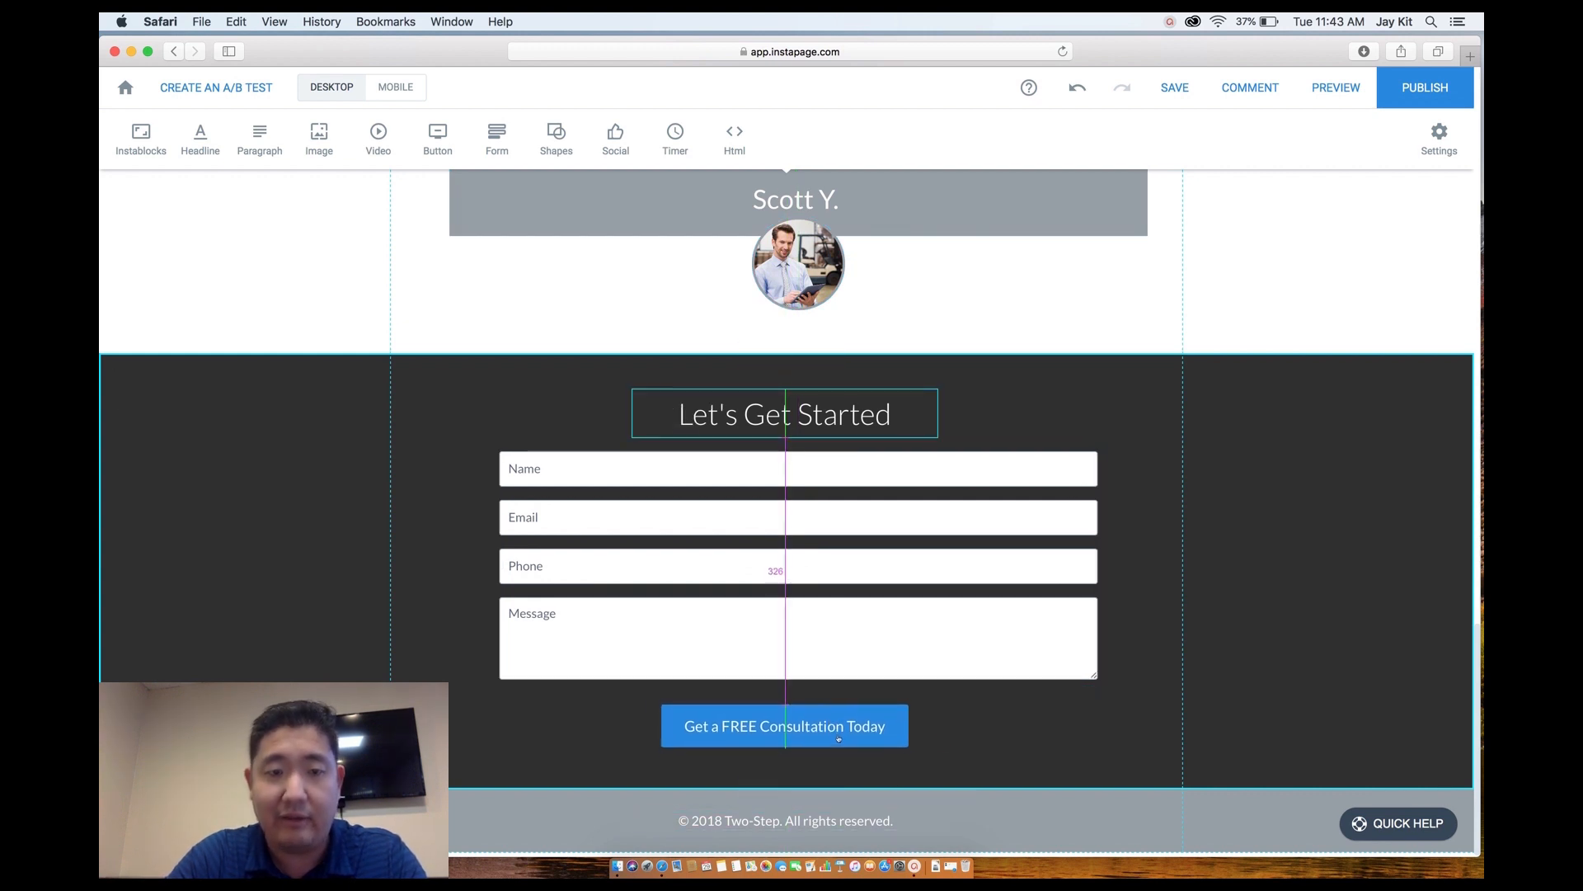
pyautogui.click(779, 473)
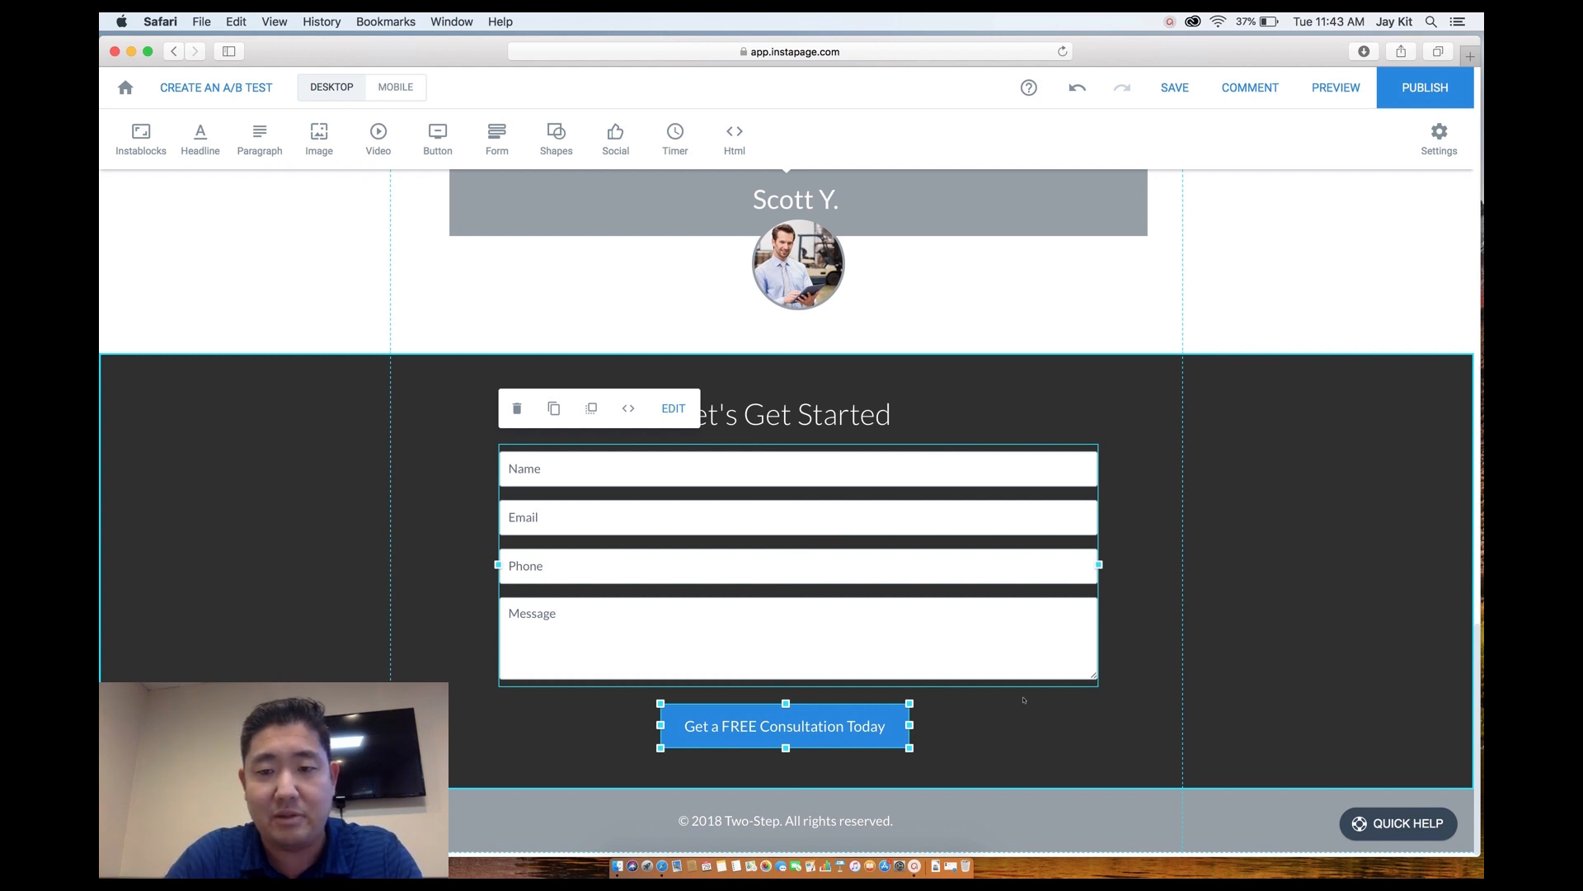
pyautogui.click(1038, 719)
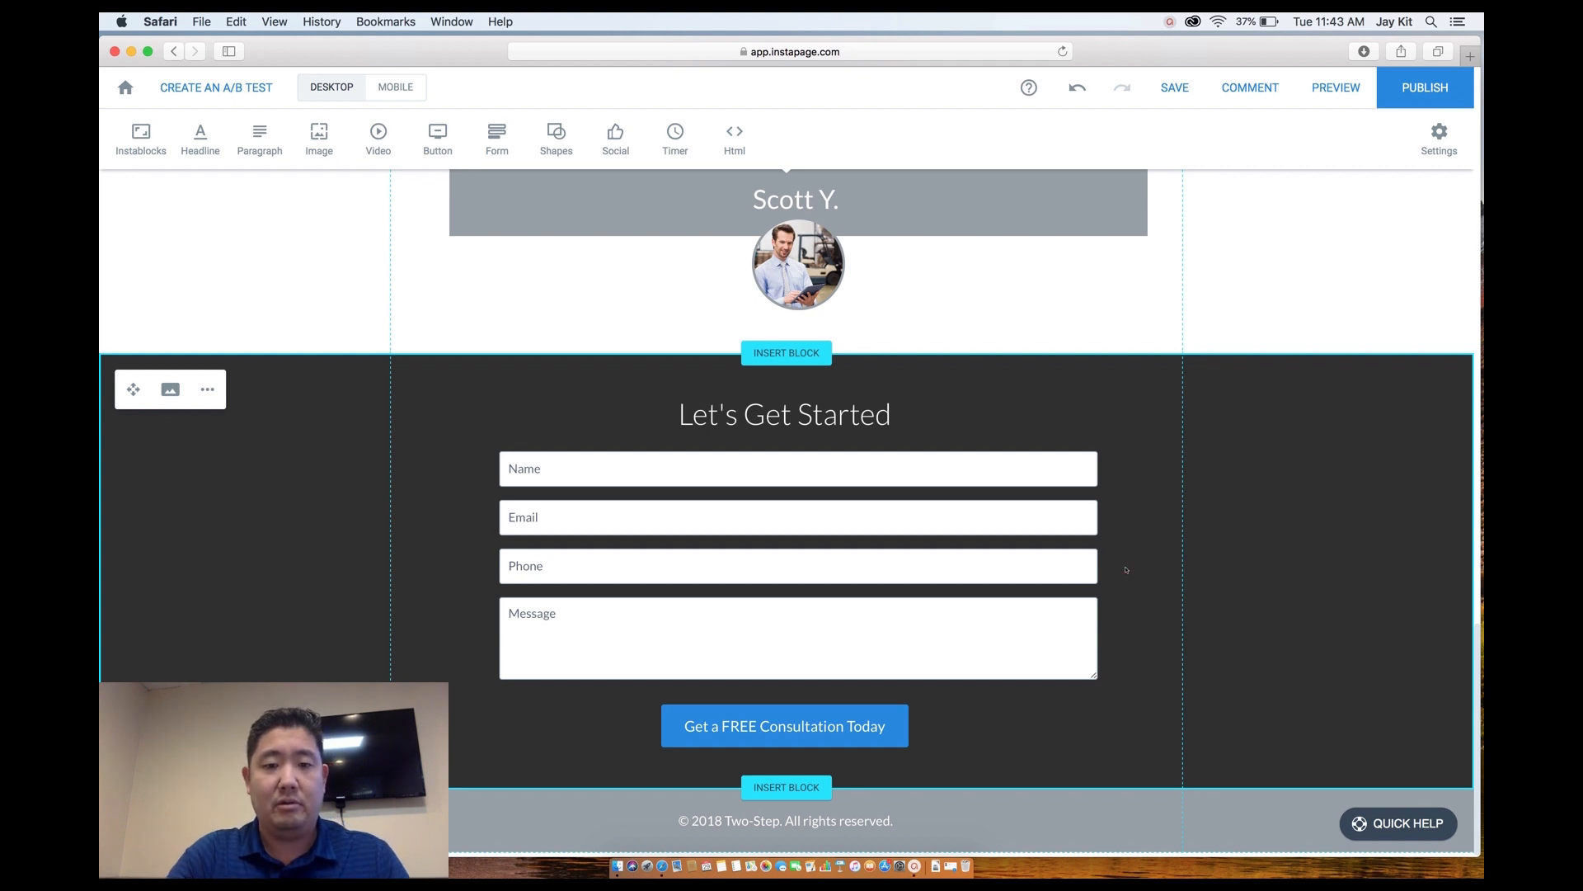
pyautogui.scroll(-1, 1159, 598)
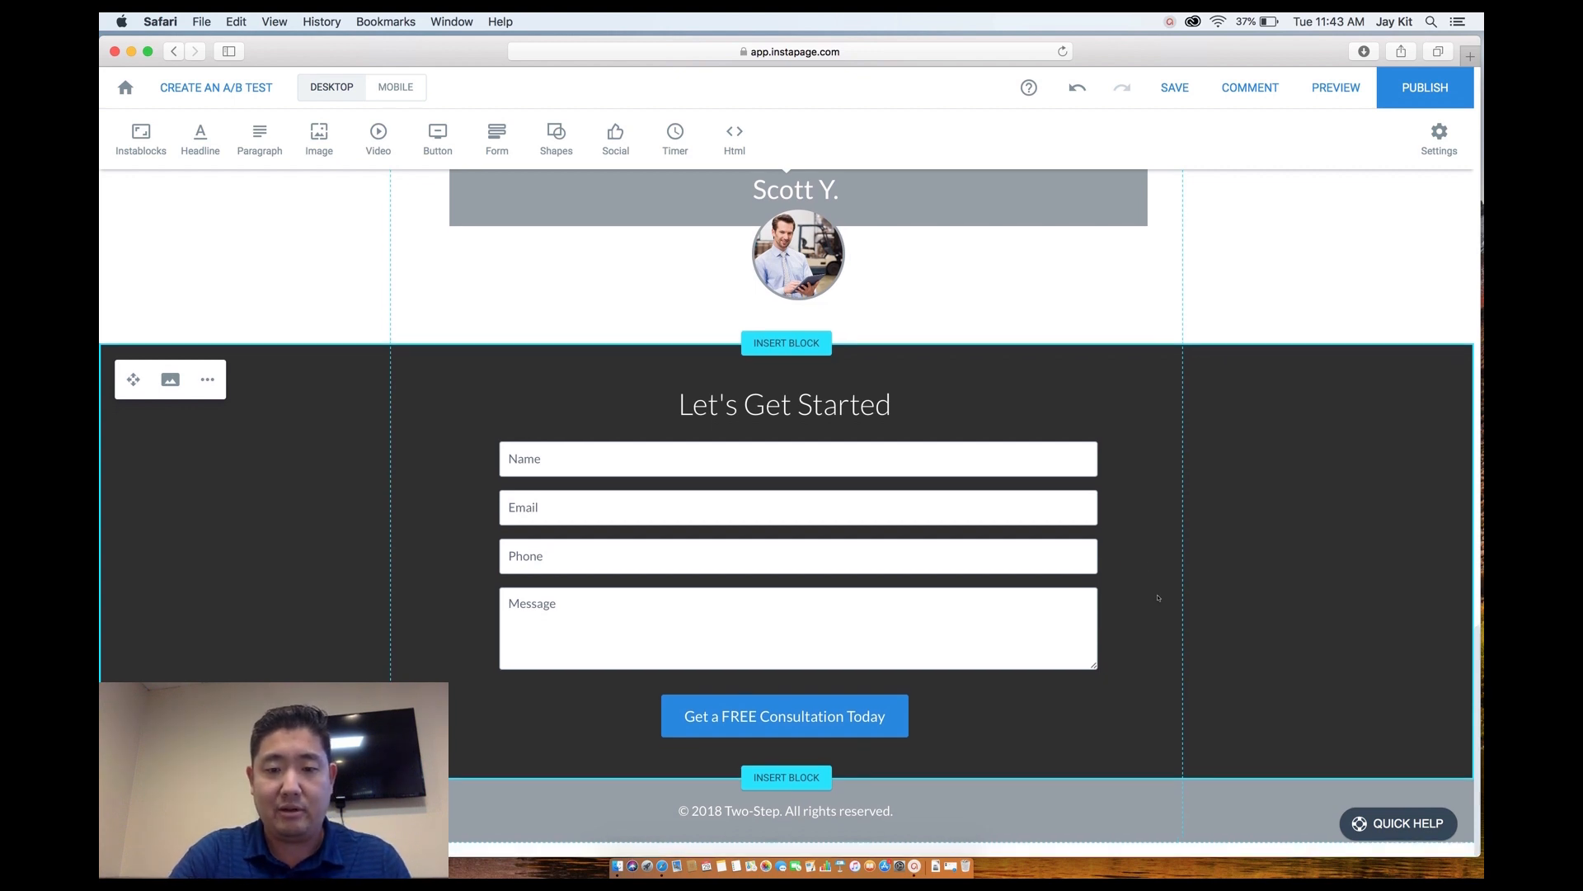
# Change the footer copyright to '© 2019 QuoteLogic'.
pyautogui.click(903, 816)
pyautogui.click(888, 819)
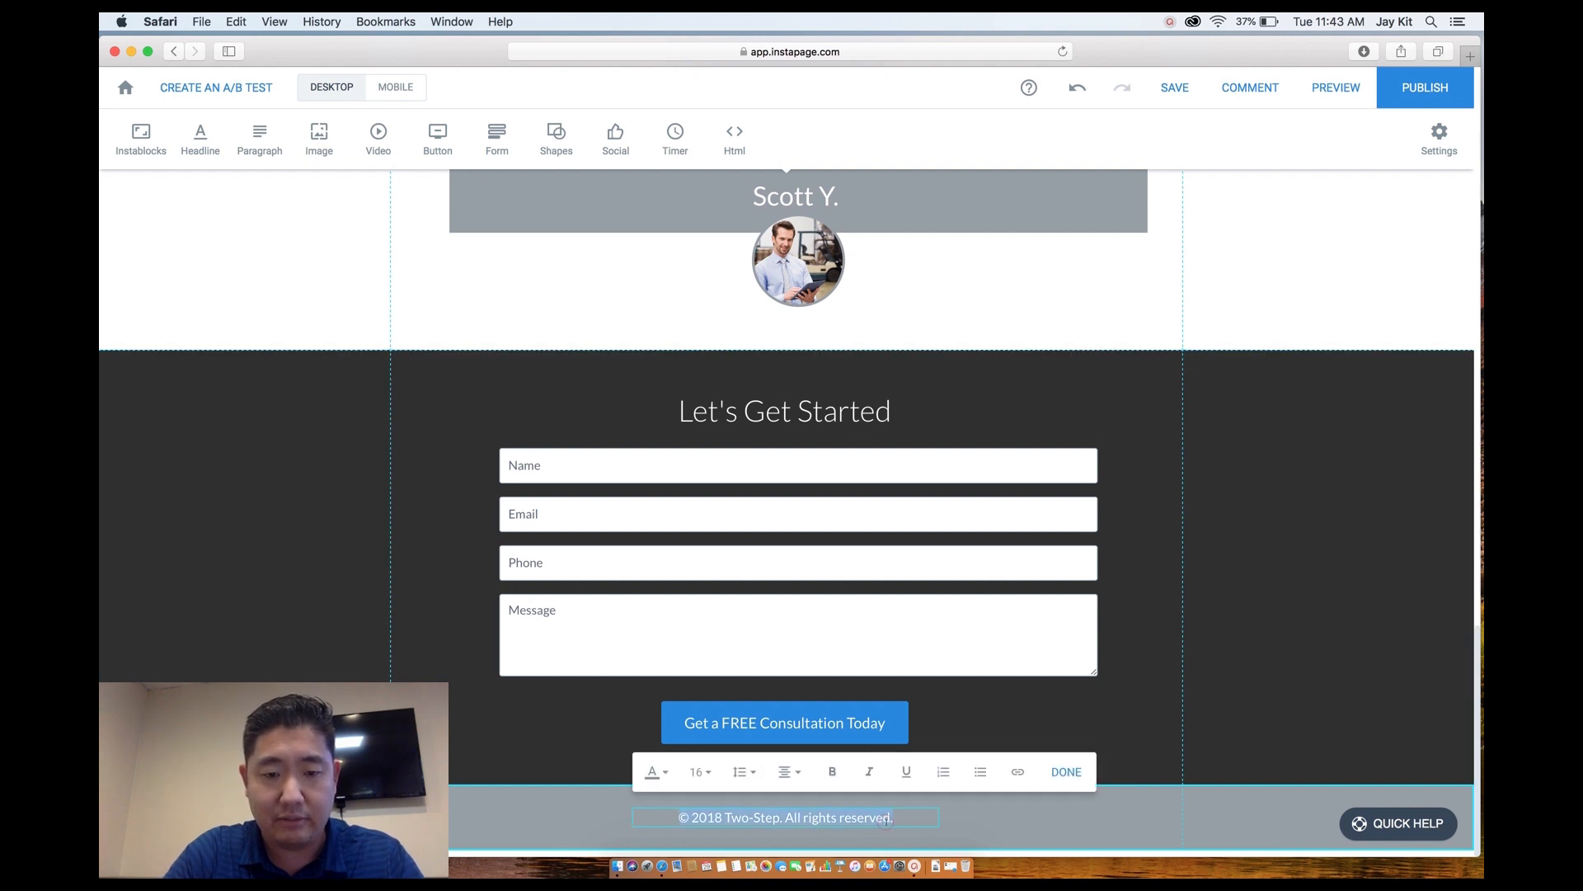
pyautogui.click(723, 817)
pyautogui.press('BackSpace')
pyautogui.write('9')
pyautogui.moveTo(725, 817); pyautogui.dragTo(899, 818)
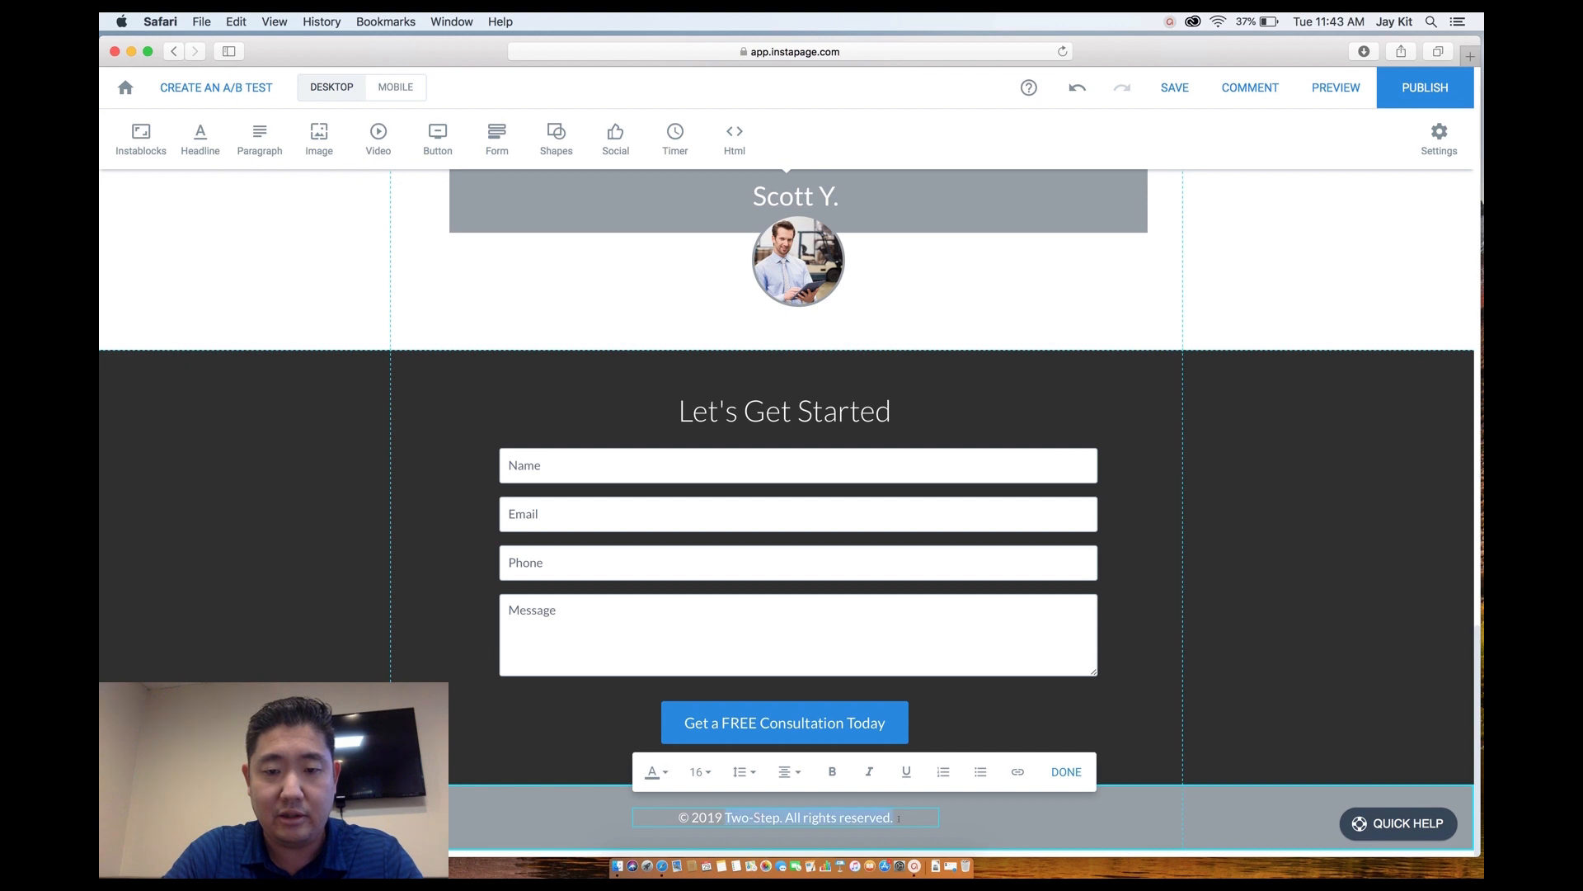
pyautogui.write('Quote')
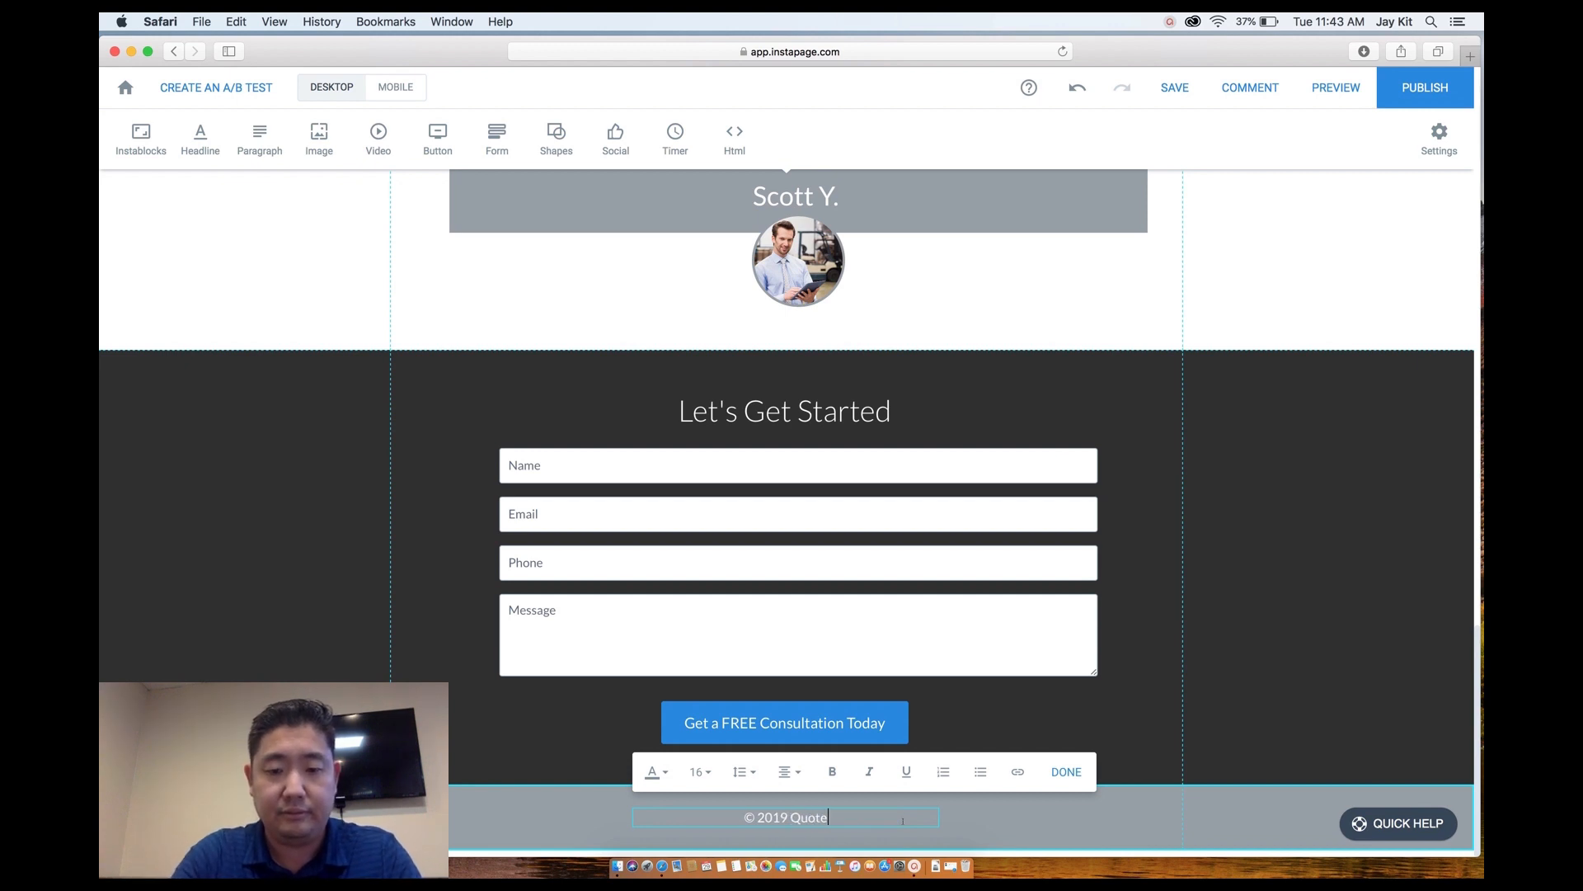
pyautogui.write('Logic')
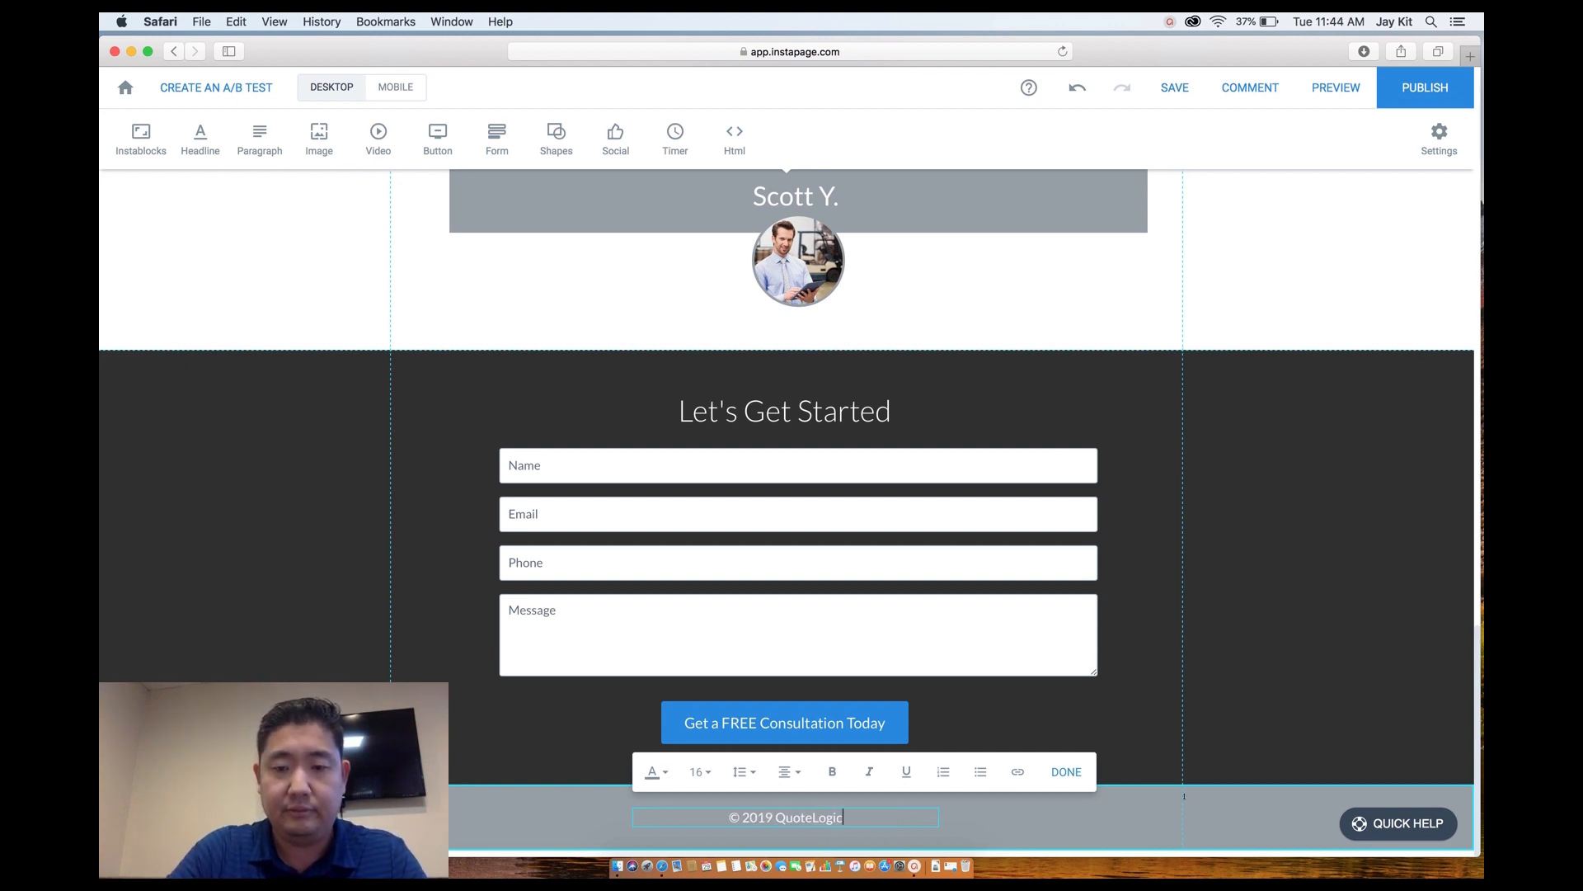
pyautogui.click(1171, 735)
# Shift the testimonial box, name and avatar together onto the page's centre guide.
pyautogui.scroll(10, 1117, 701)
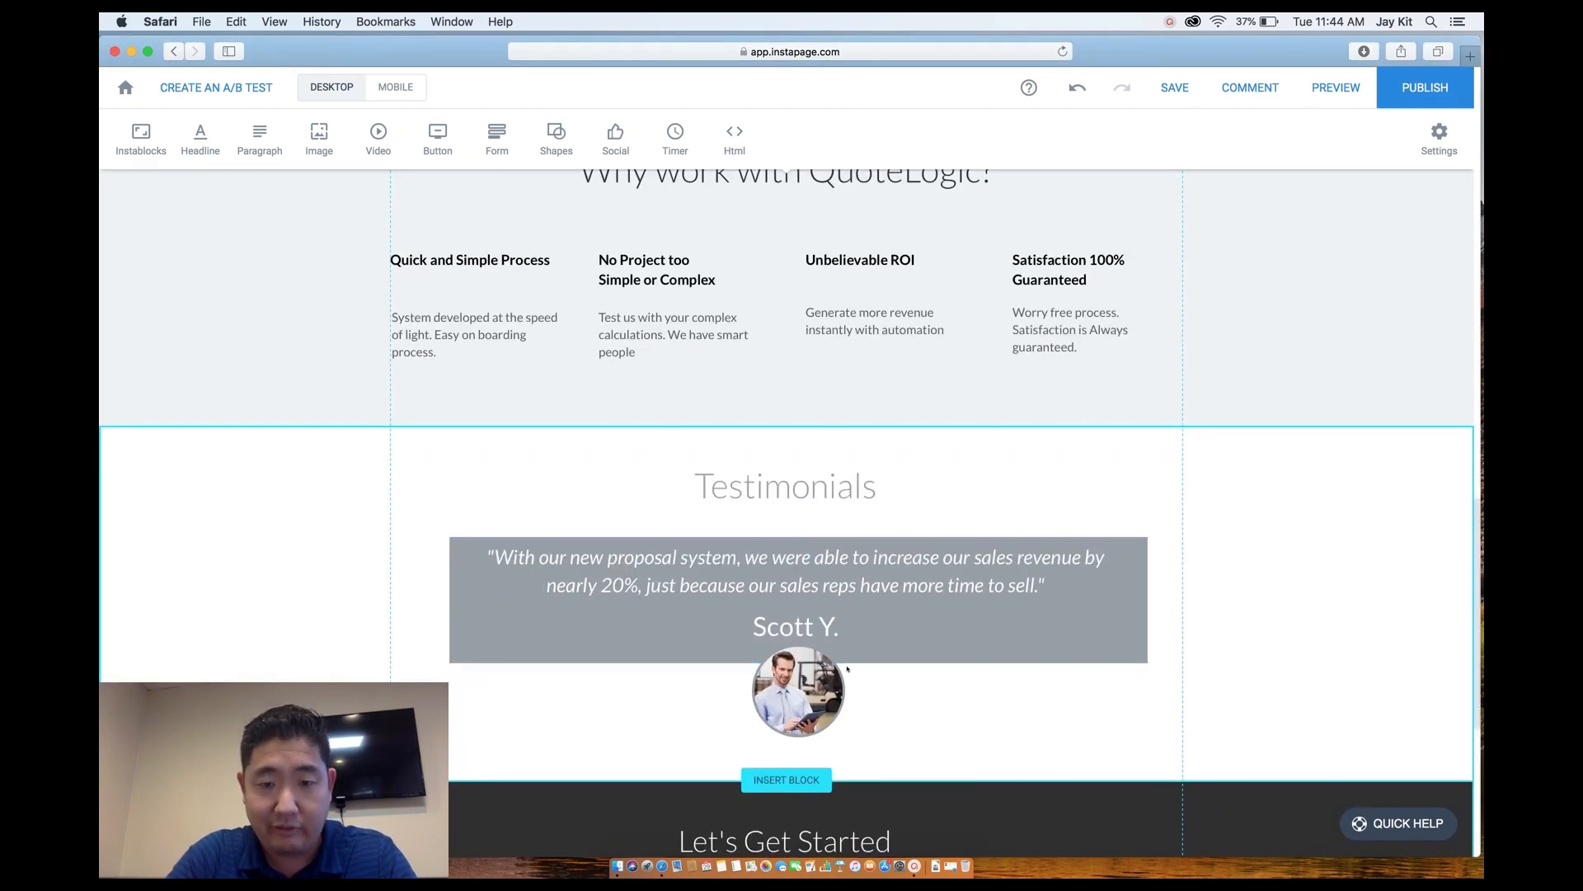
pyautogui.click(797, 690)
pyautogui.moveTo(413, 503); pyautogui.dragTo(924, 735)
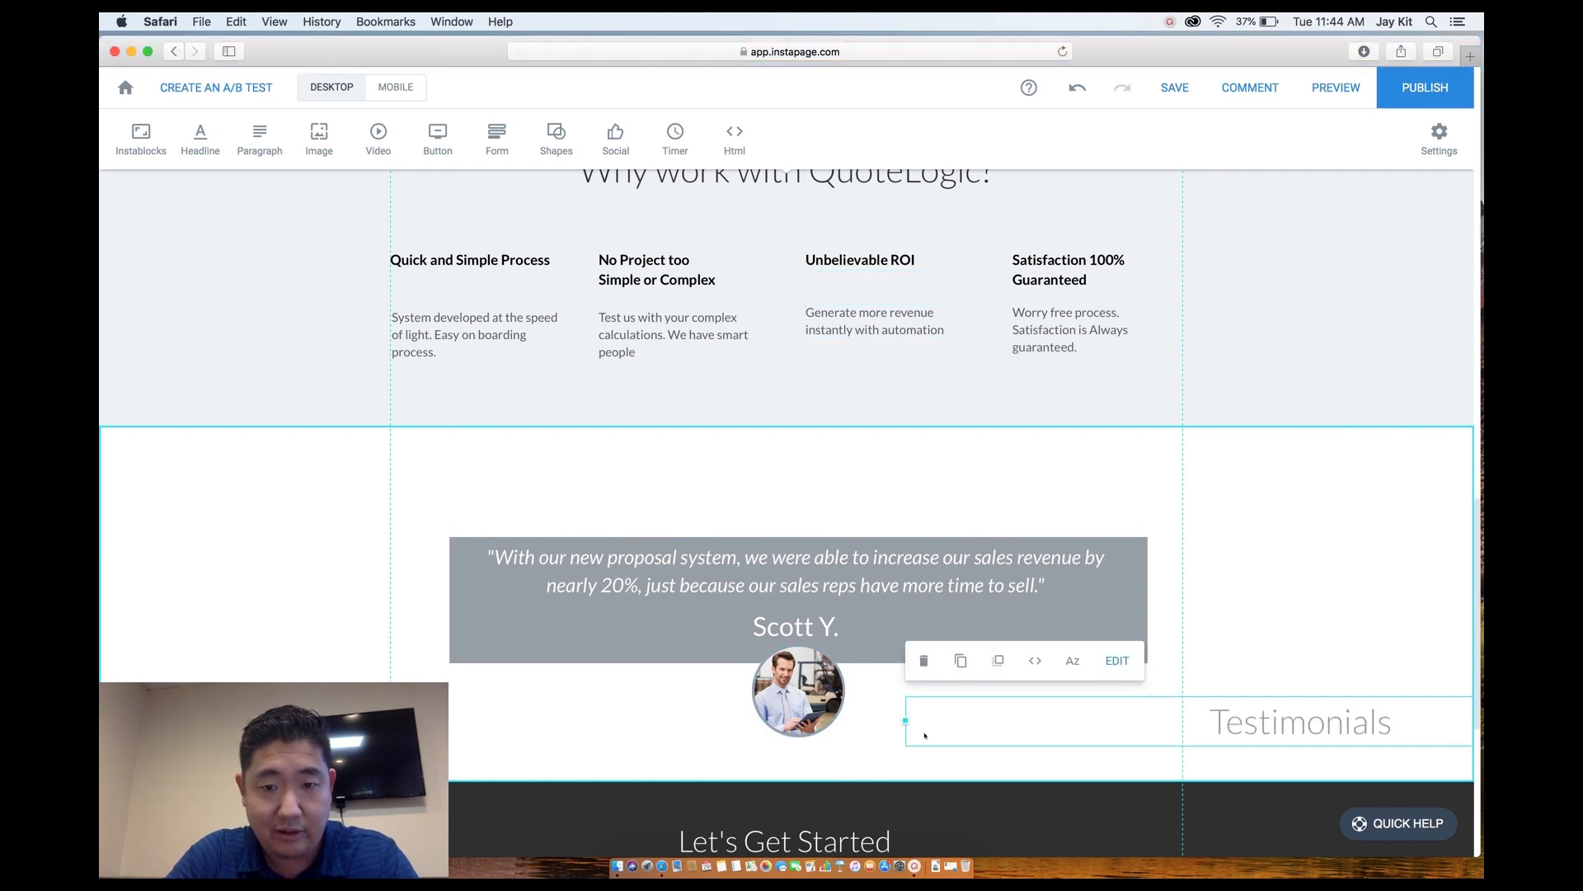
pyautogui.press('super+z')
pyautogui.moveTo(889, 730); pyautogui.dragTo(452, 670)
pyautogui.moveTo(605, 633); pyautogui.dragTo(591, 631)
pyautogui.scroll(8, 727, 465)
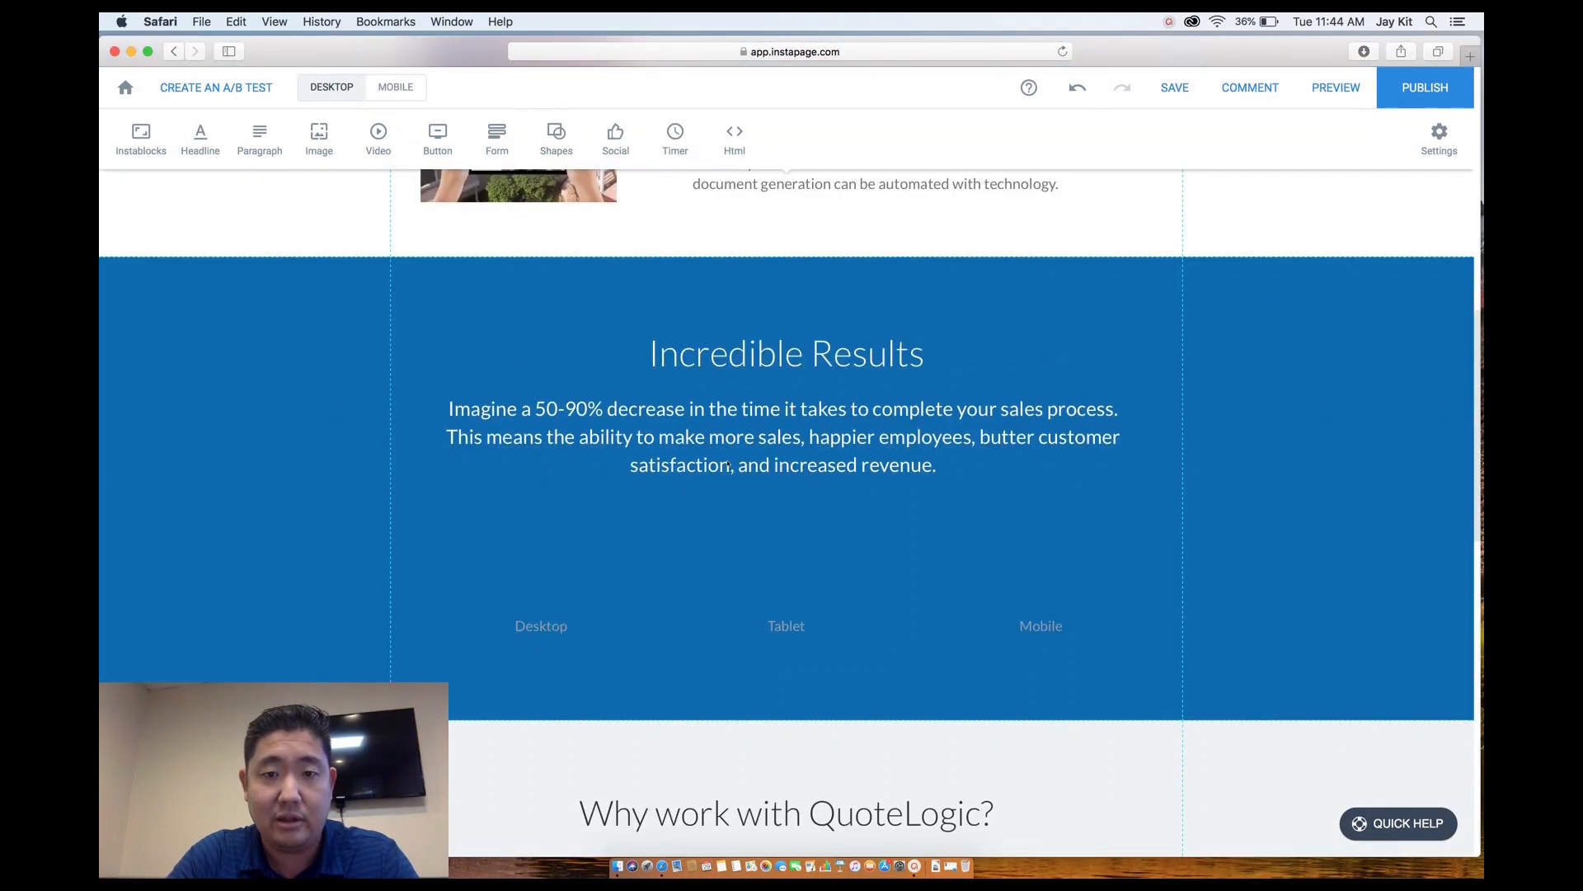
pyautogui.scroll(11, 978, 577)
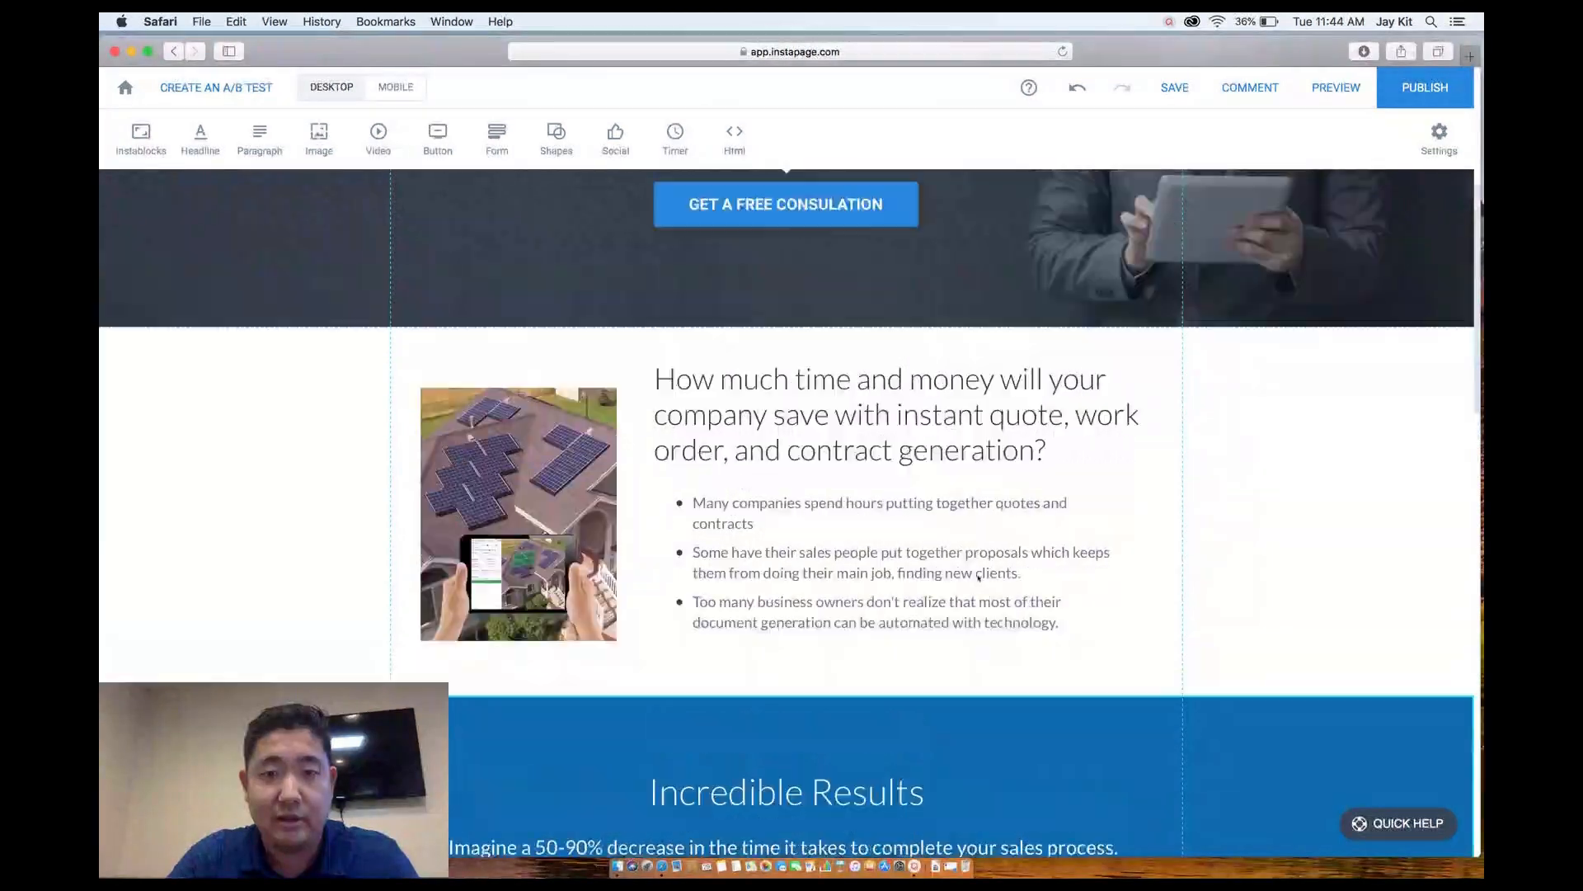
# In the mobile layout, move the feature text boxes under Why work with QuoteLogic? up.
pyautogui.click(390, 88)
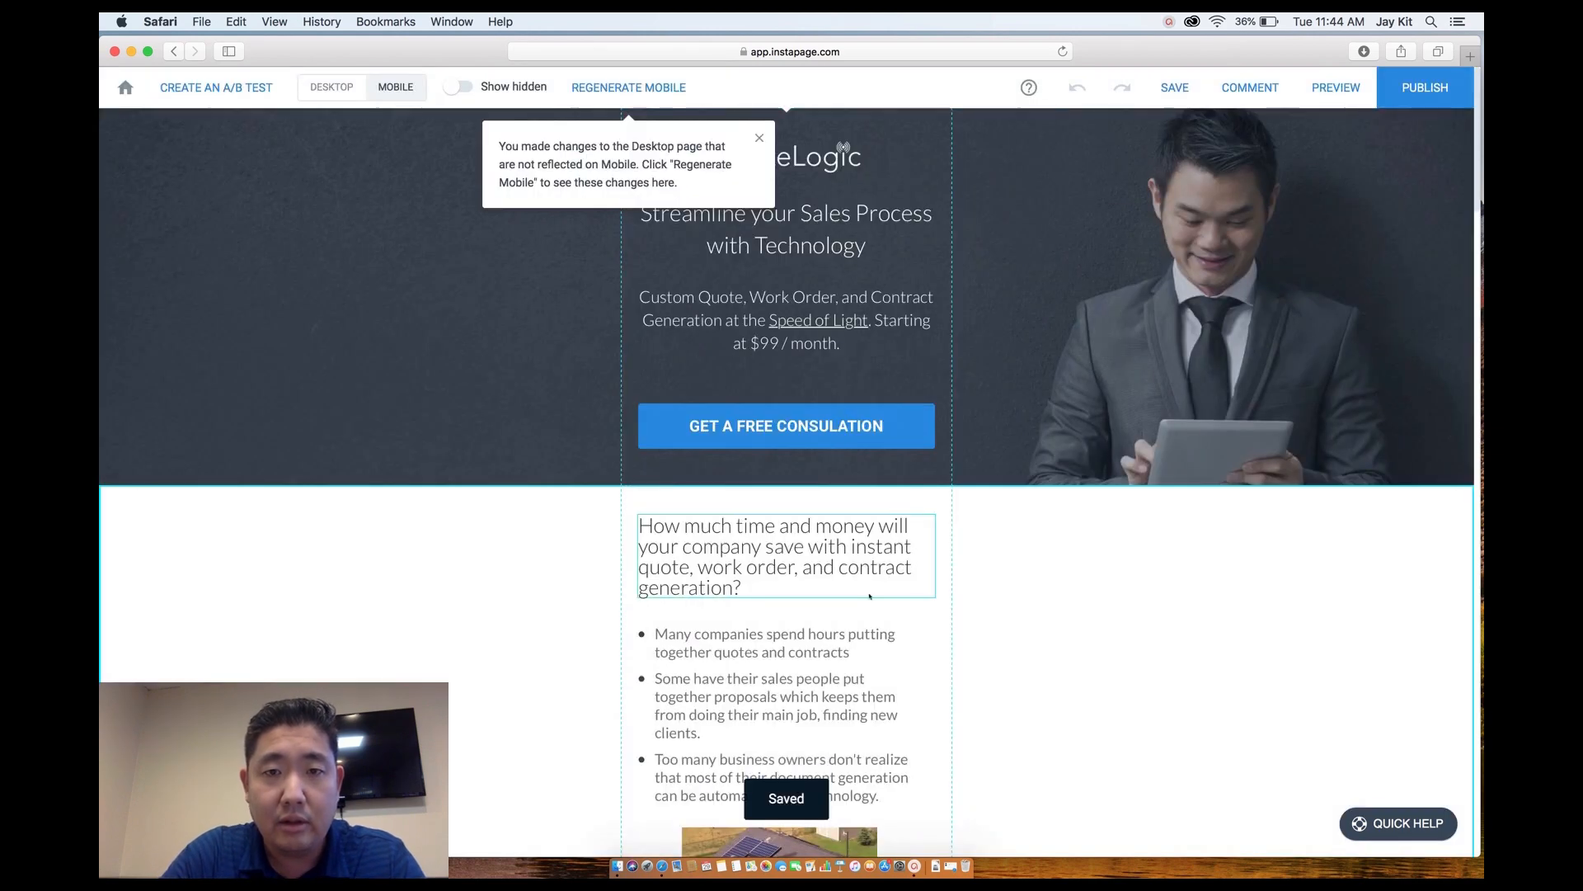
pyautogui.scroll(-5, 870, 596)
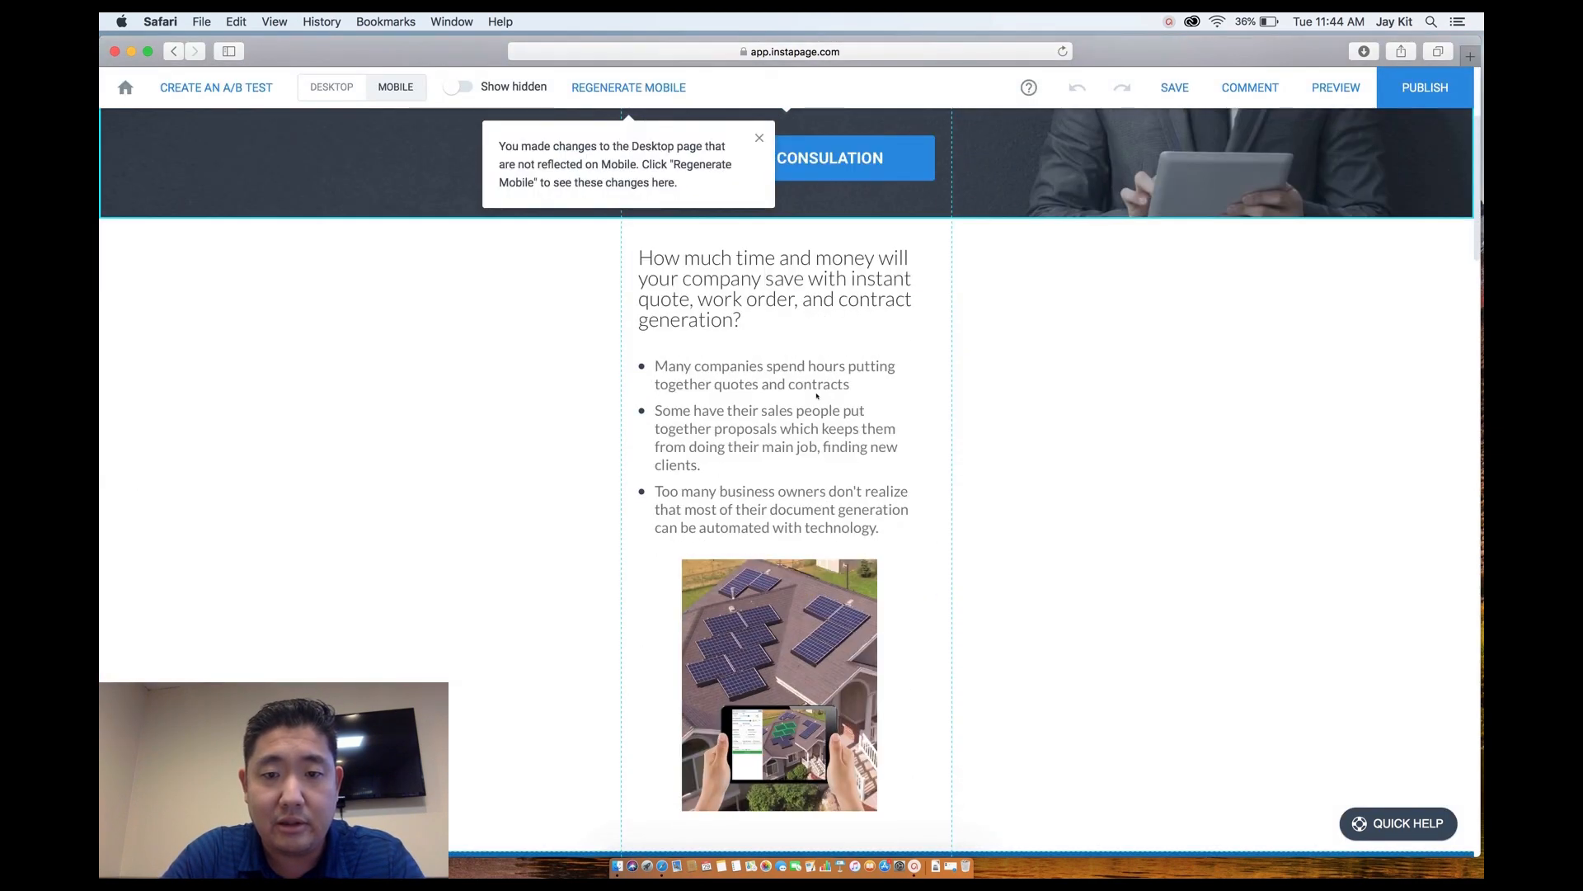
pyautogui.scroll(-10, 817, 396)
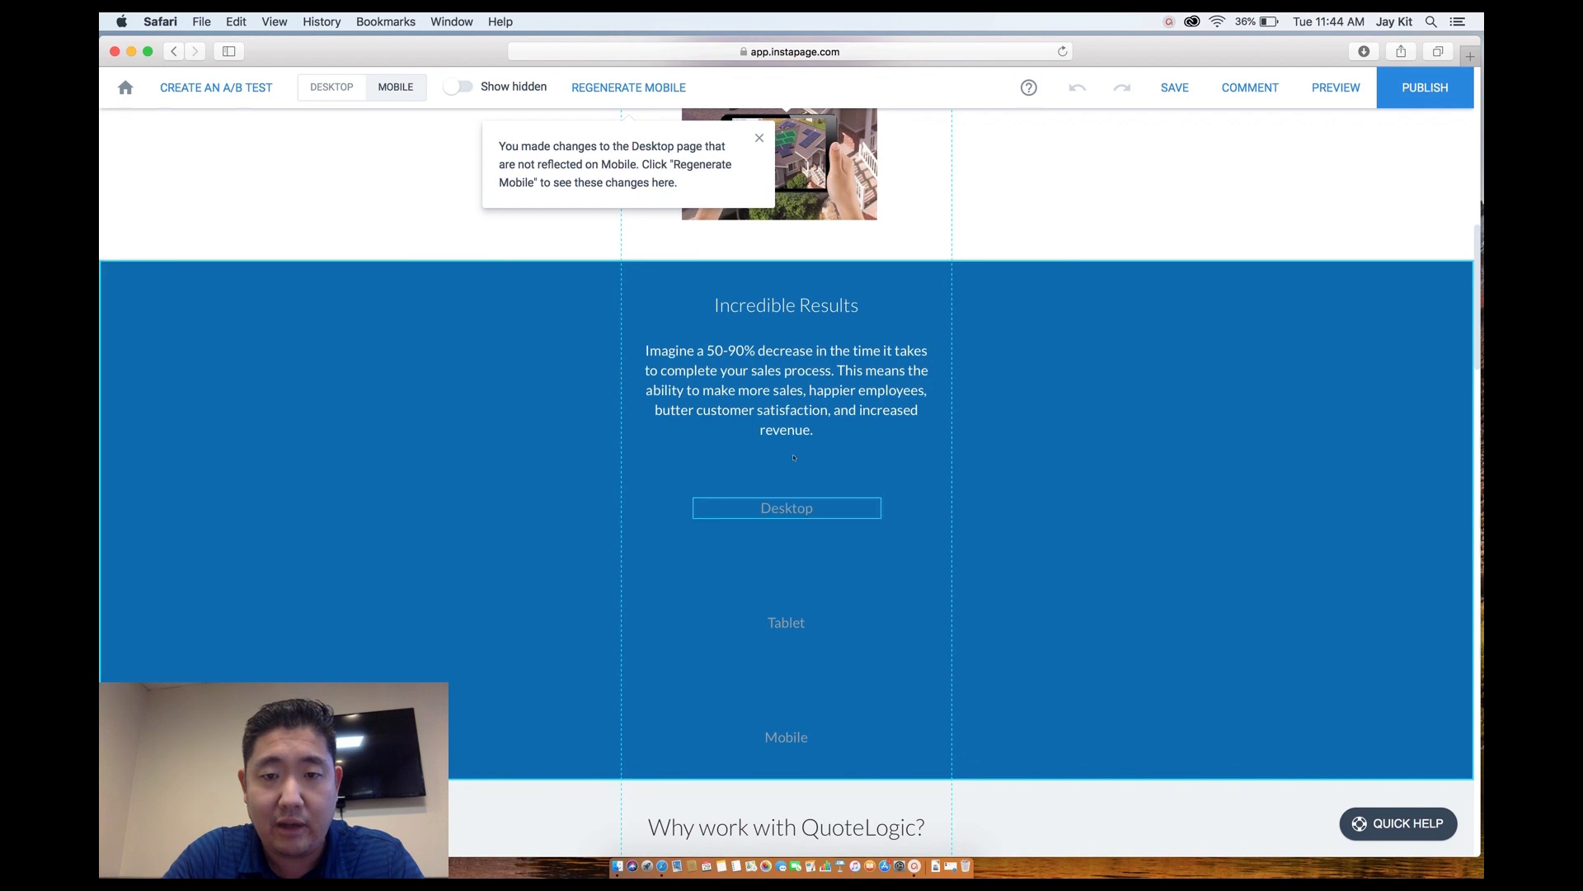
pyautogui.scroll(-7, 793, 495)
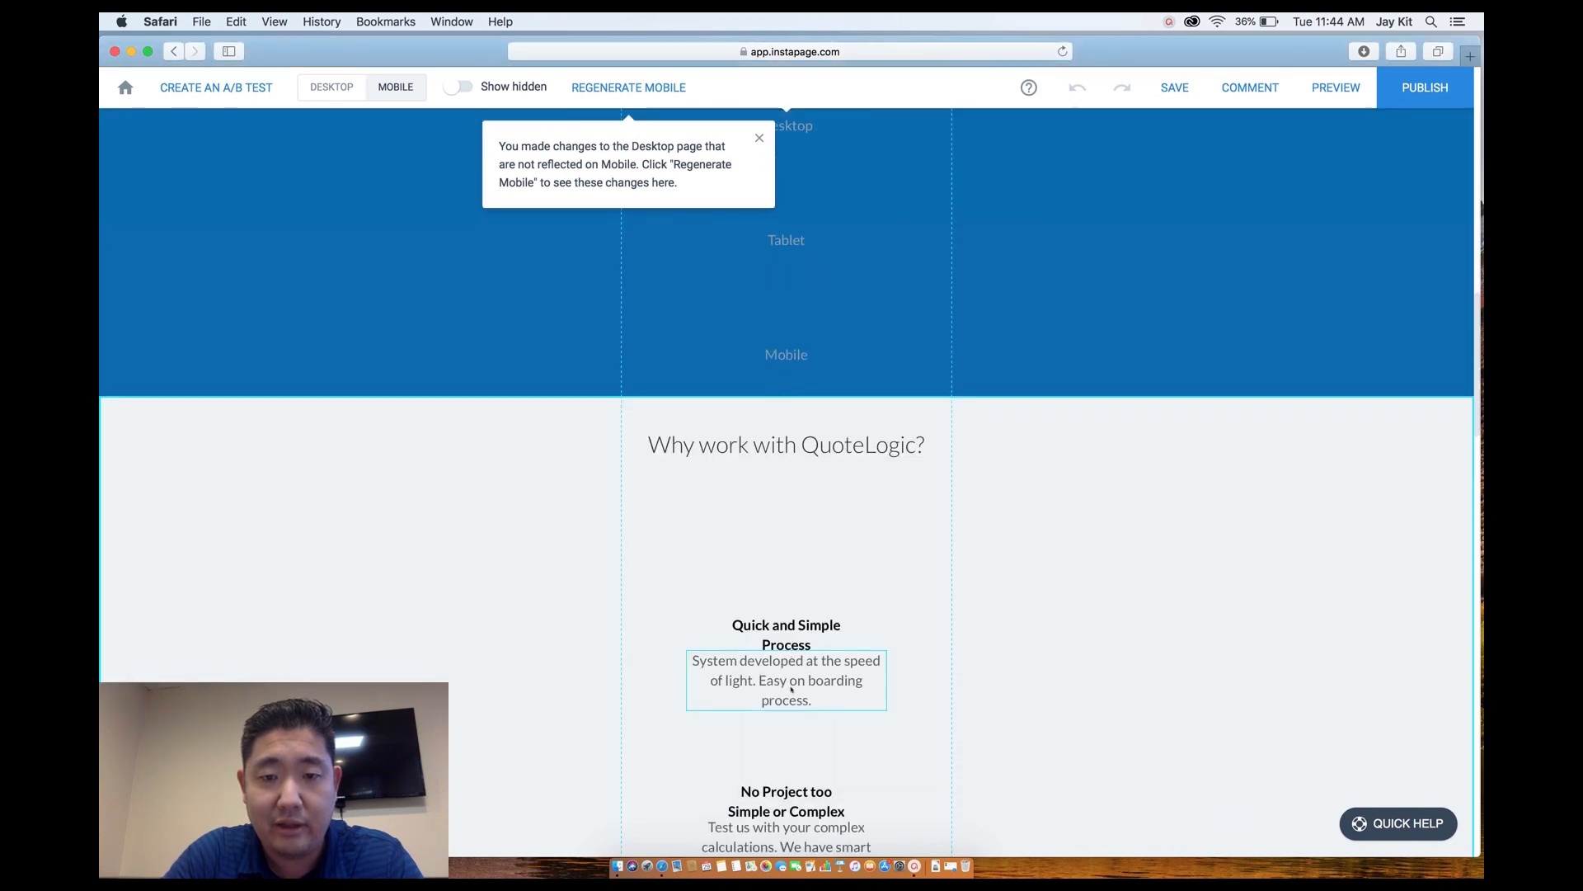
pyautogui.scroll(-4, 792, 690)
pyautogui.moveTo(670, 370); pyautogui.dragTo(838, 826)
pyautogui.moveTo(814, 412); pyautogui.dragTo(810, 284)
pyautogui.click(926, 372)
# Space the feature headings and paragraphs evenly, through Satisfaction 100% Guaranteed.
pyautogui.moveTo(822, 359); pyautogui.dragTo(824, 376)
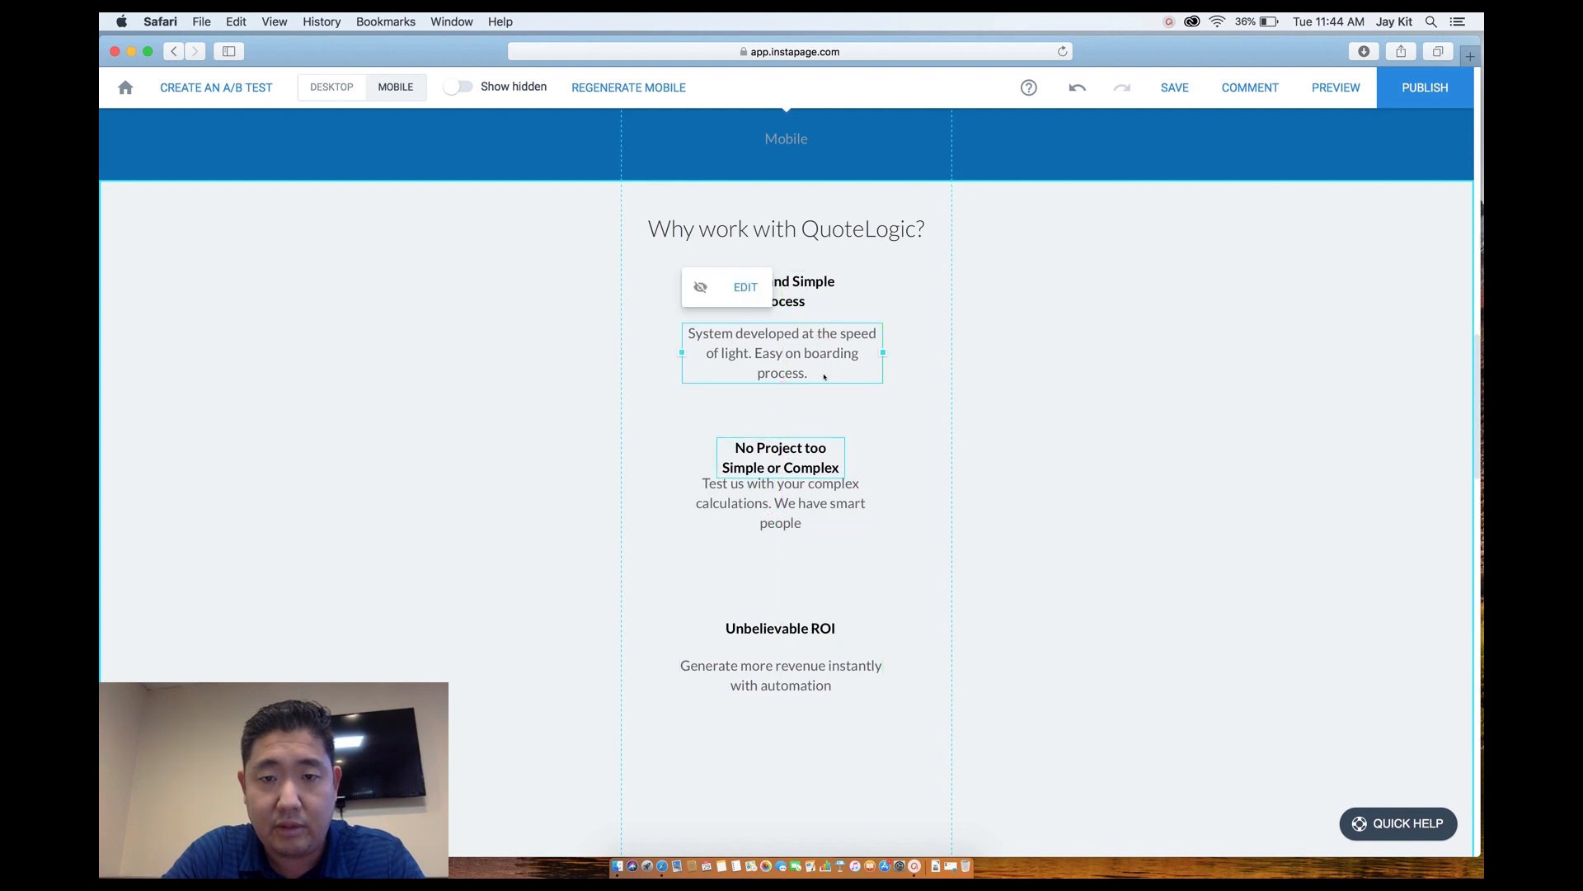
pyautogui.moveTo(791, 485); pyautogui.dragTo(794, 501)
pyautogui.moveTo(779, 631); pyautogui.dragTo(778, 602)
pyautogui.moveTo(778, 676); pyautogui.dragTo(779, 653)
pyautogui.scroll(-5, 779, 767)
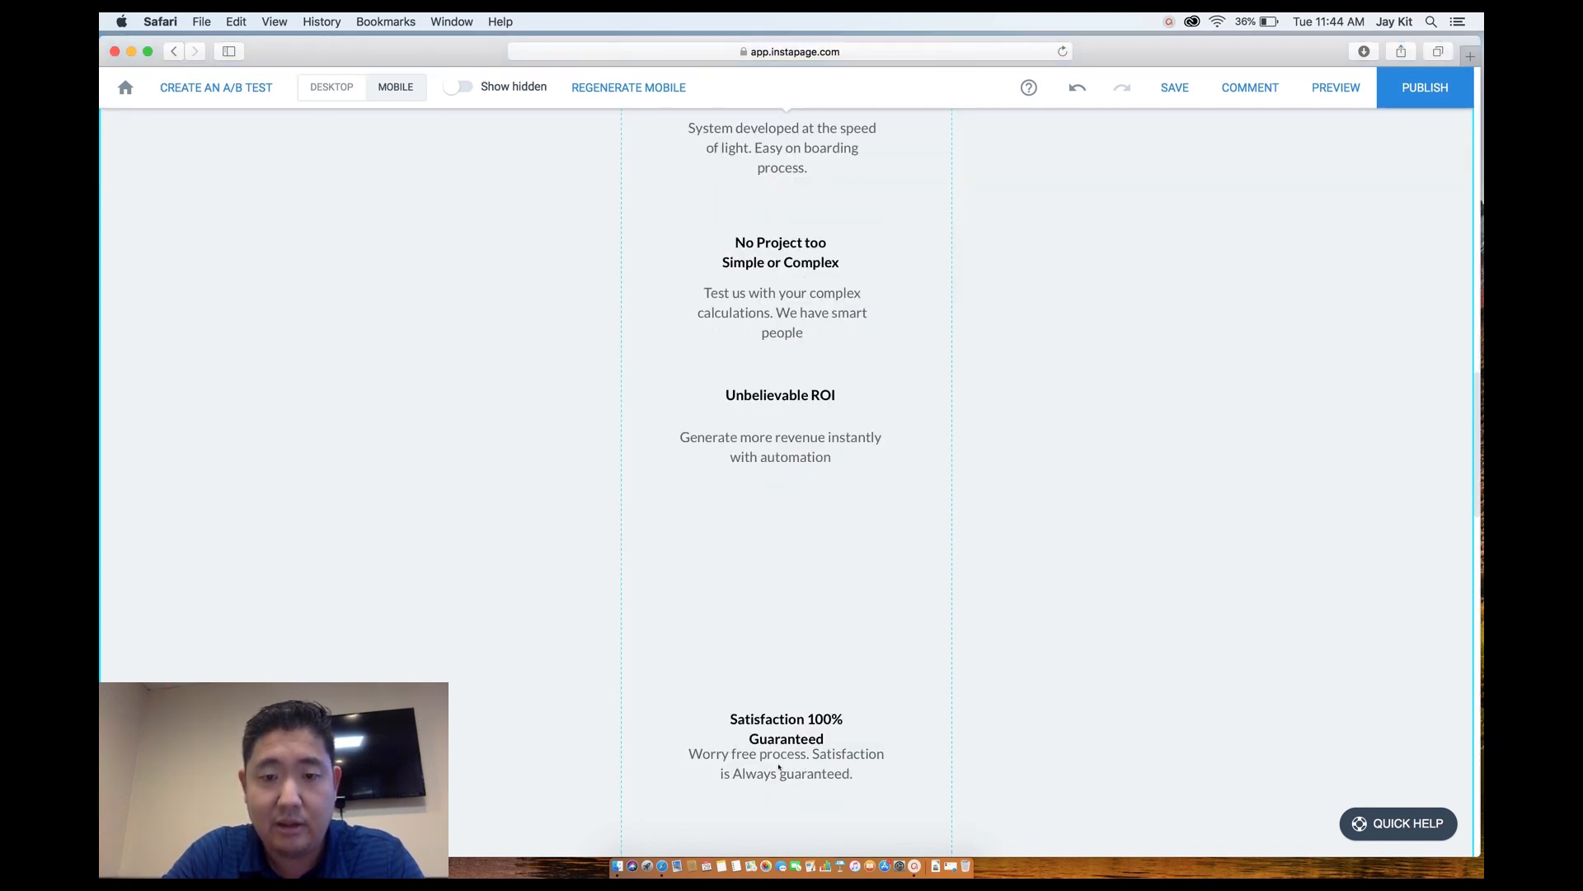
pyautogui.moveTo(784, 733); pyautogui.dragTo(777, 541)
pyautogui.moveTo(771, 771); pyautogui.dragTo(773, 613)
pyautogui.scroll(-3, 773, 612)
# Shorten the features section and move the grey testimonial box up.
pyautogui.moveTo(783, 668); pyautogui.dragTo(783, 429)
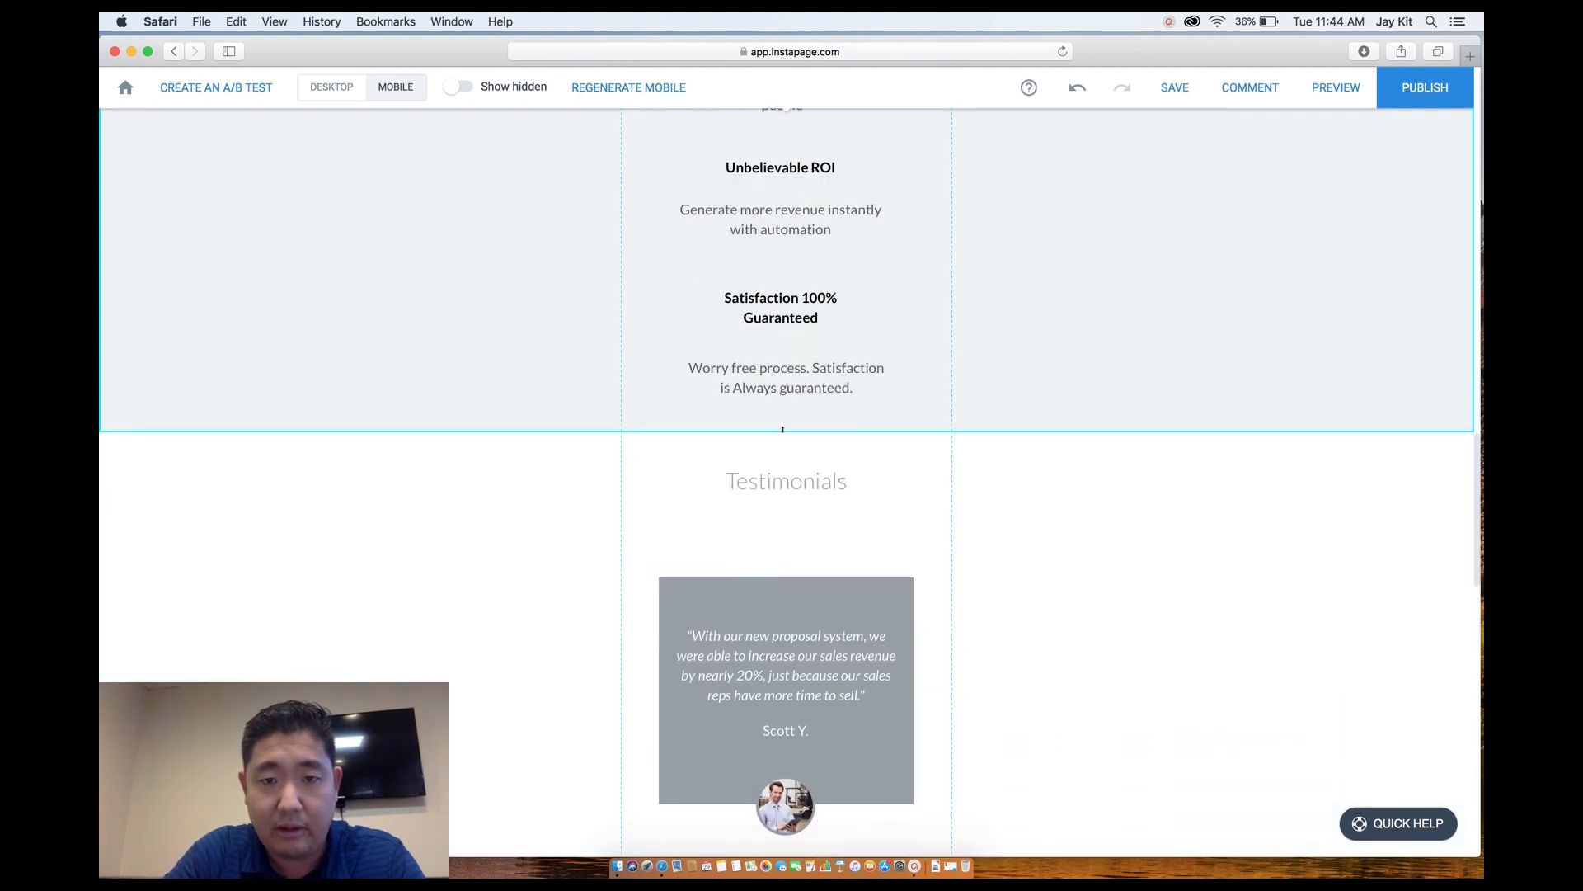
pyautogui.moveTo(785, 599); pyautogui.dragTo(785, 559)
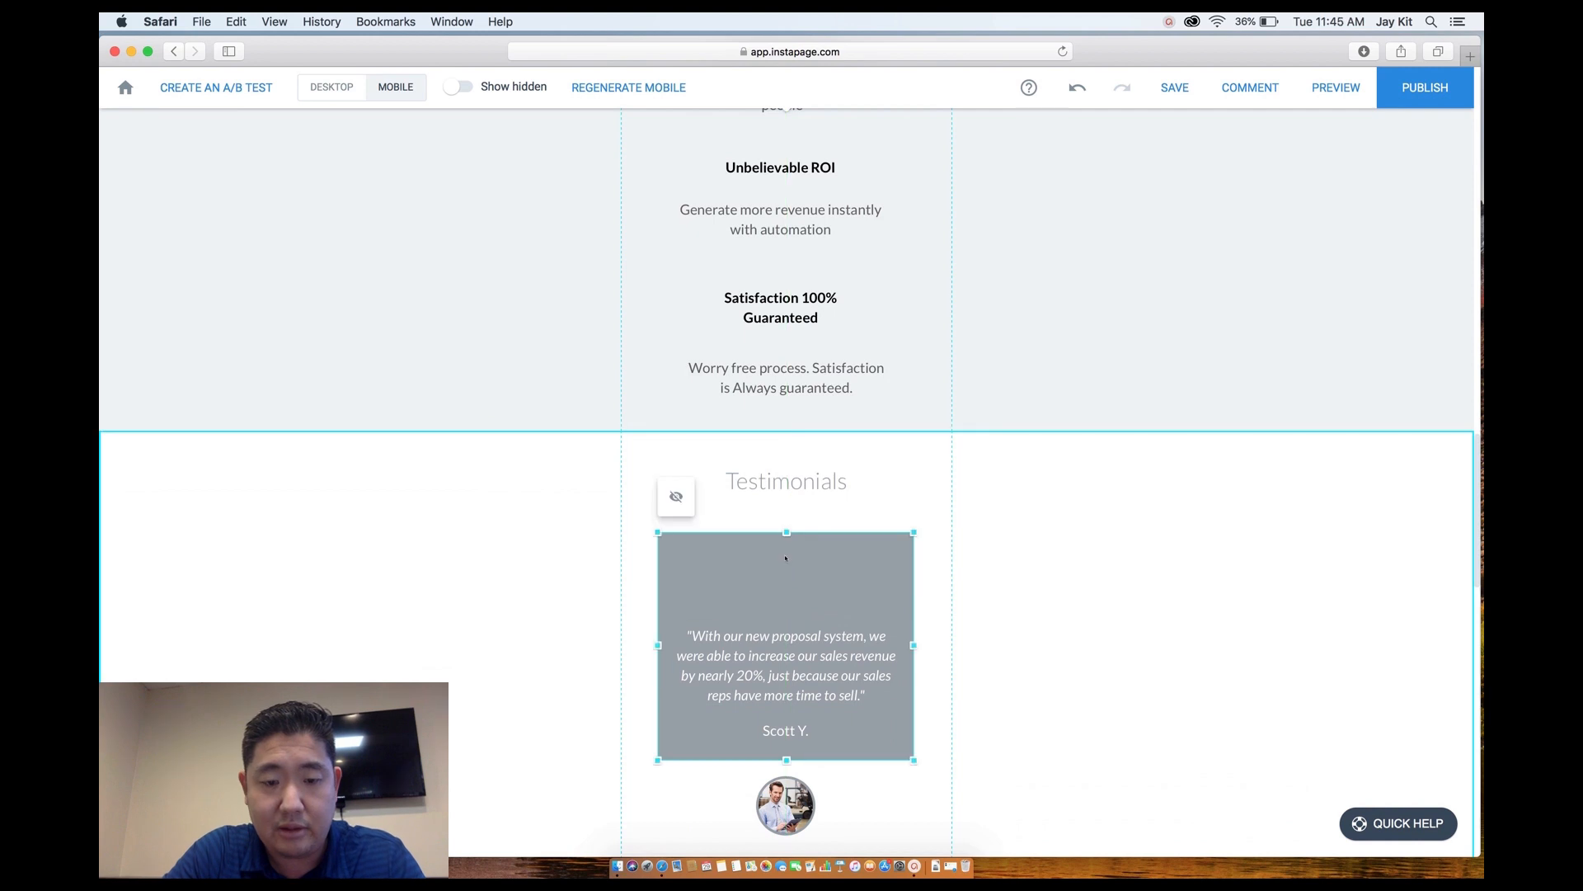
pyautogui.press('super+z')
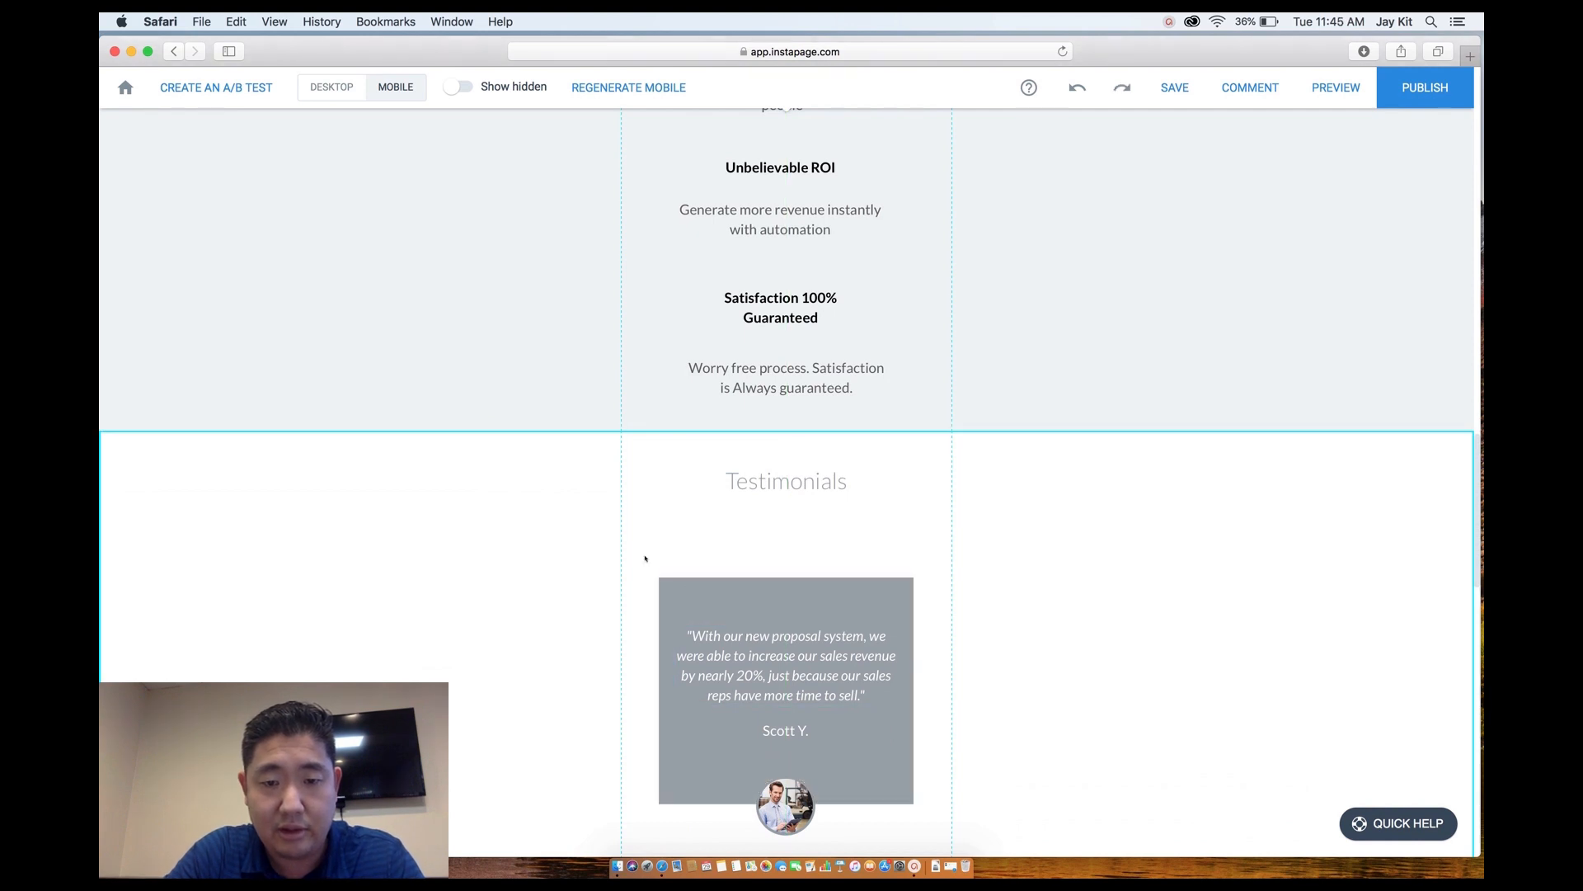
pyautogui.click(845, 803)
pyautogui.moveTo(810, 607); pyautogui.dragTo(809, 554)
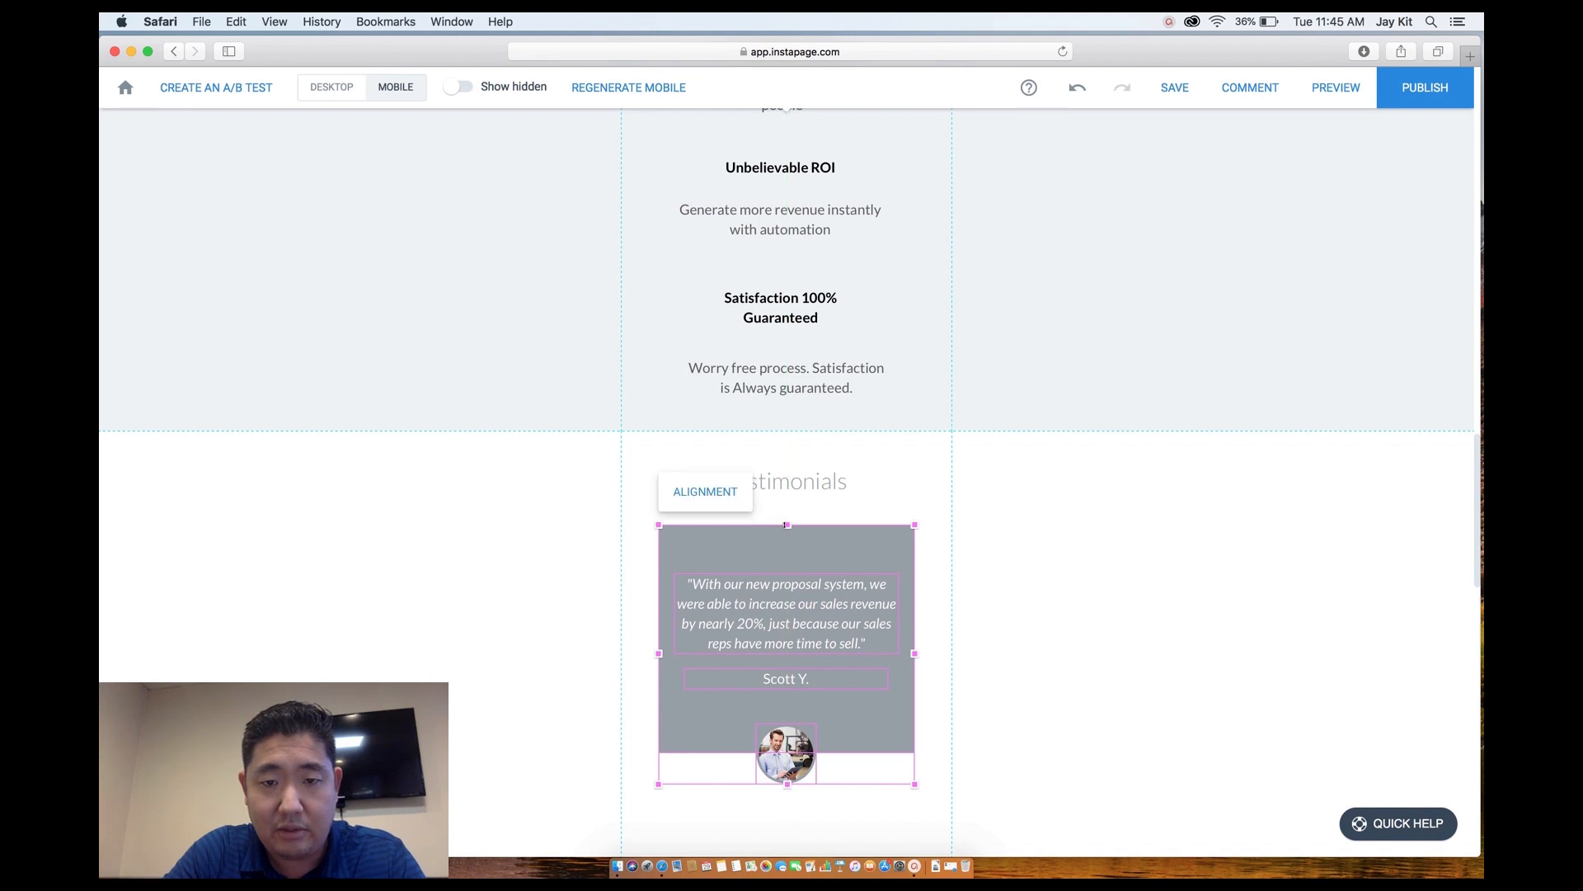
# Trim the testimonial box's top and bottom and raise the portrait to overlap its bottom edge.
pyautogui.click(860, 493)
pyautogui.click(791, 536)
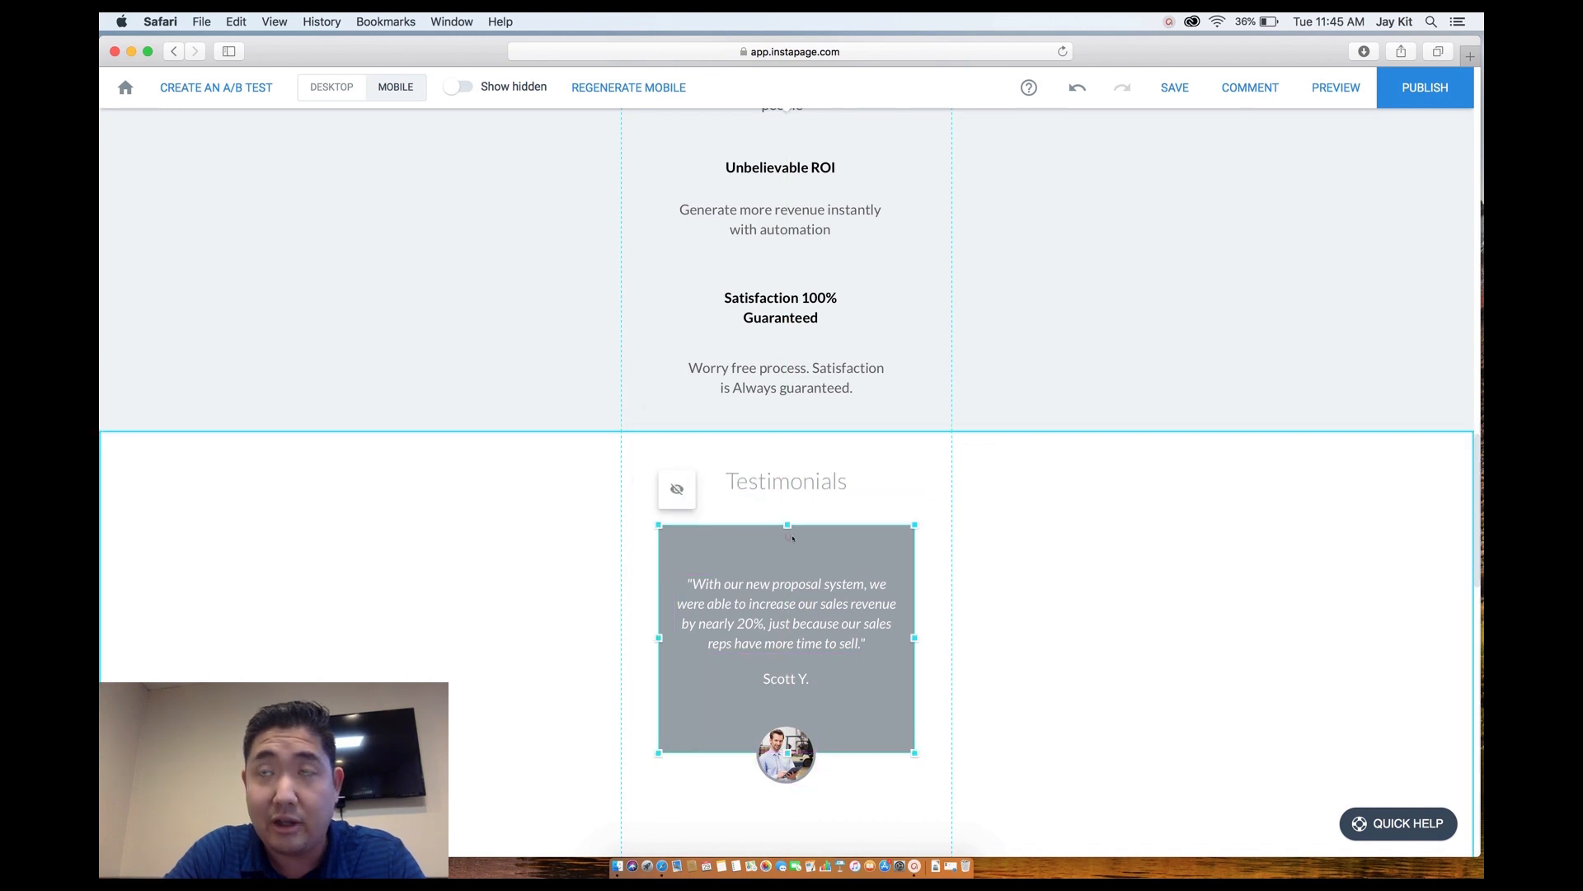
pyautogui.moveTo(787, 526); pyautogui.dragTo(786, 558)
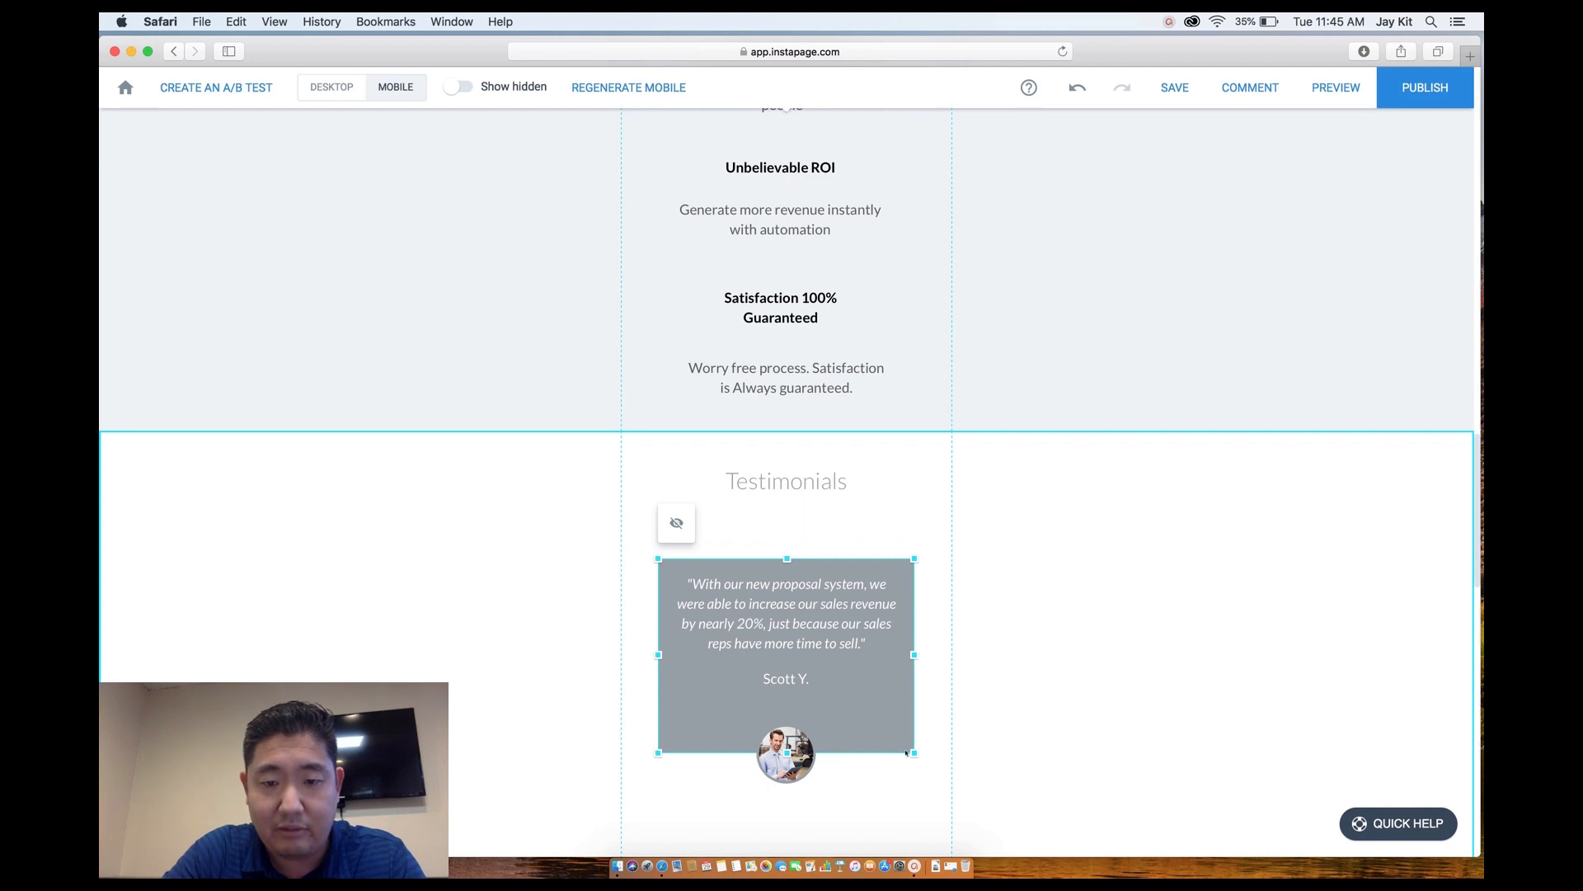
pyautogui.moveTo(910, 751); pyautogui.dragTo(913, 725)
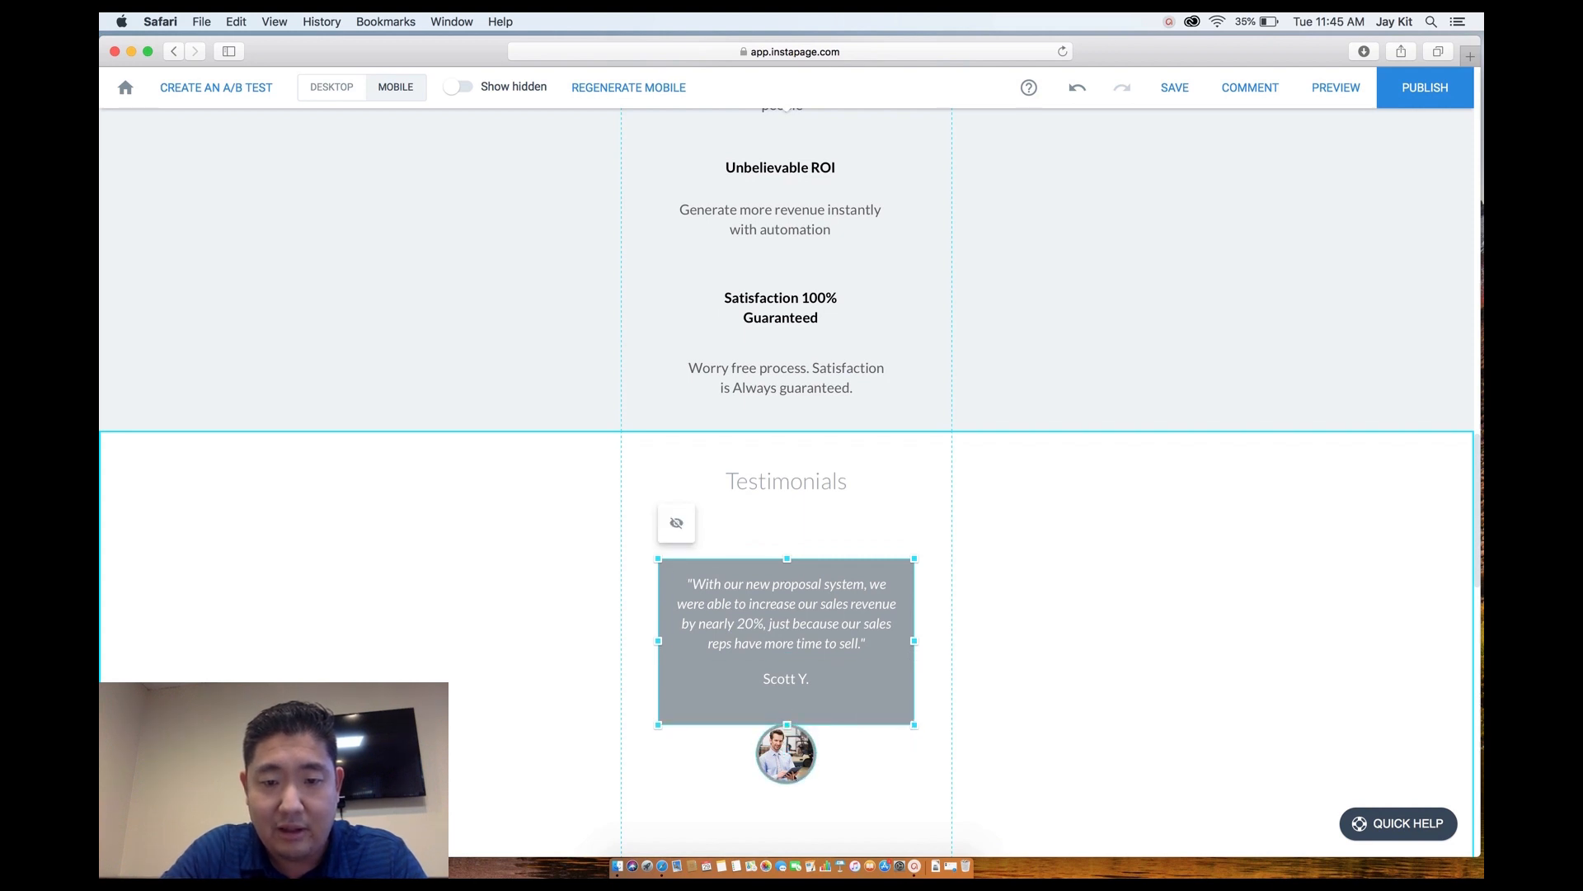
pyautogui.moveTo(785, 754); pyautogui.dragTo(786, 731)
pyautogui.moveTo(636, 519); pyautogui.dragTo(911, 775)
# Move the testimonial group up toward its heading and shorten the blank section above the form.
pyautogui.moveTo(835, 605); pyautogui.dragTo(837, 575)
pyautogui.scroll(-10, 836, 575)
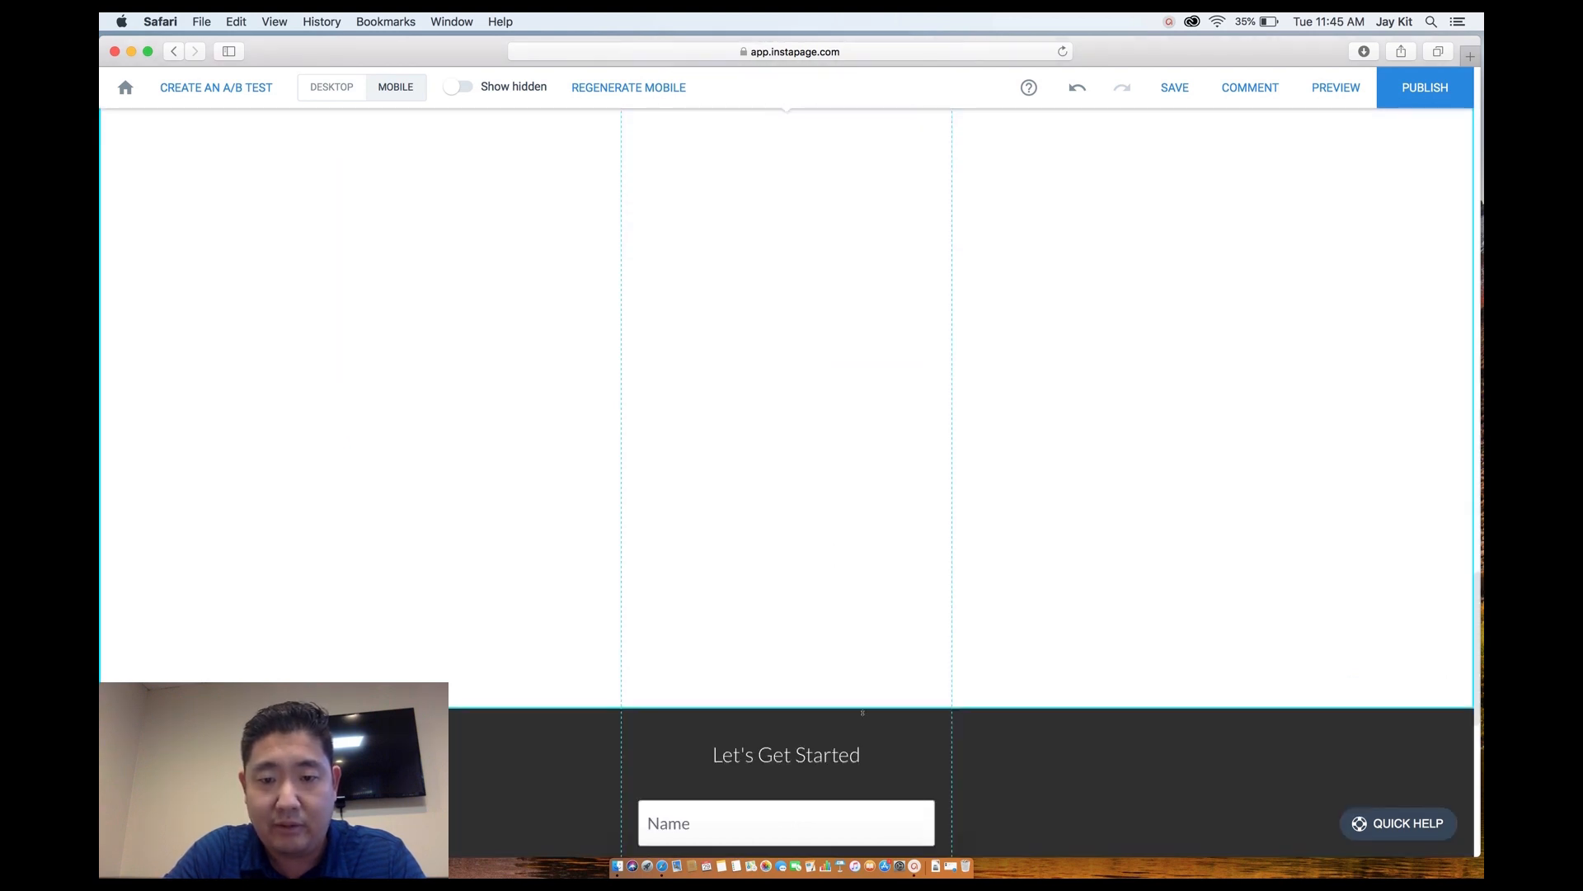
pyautogui.scroll(-5, 860, 686)
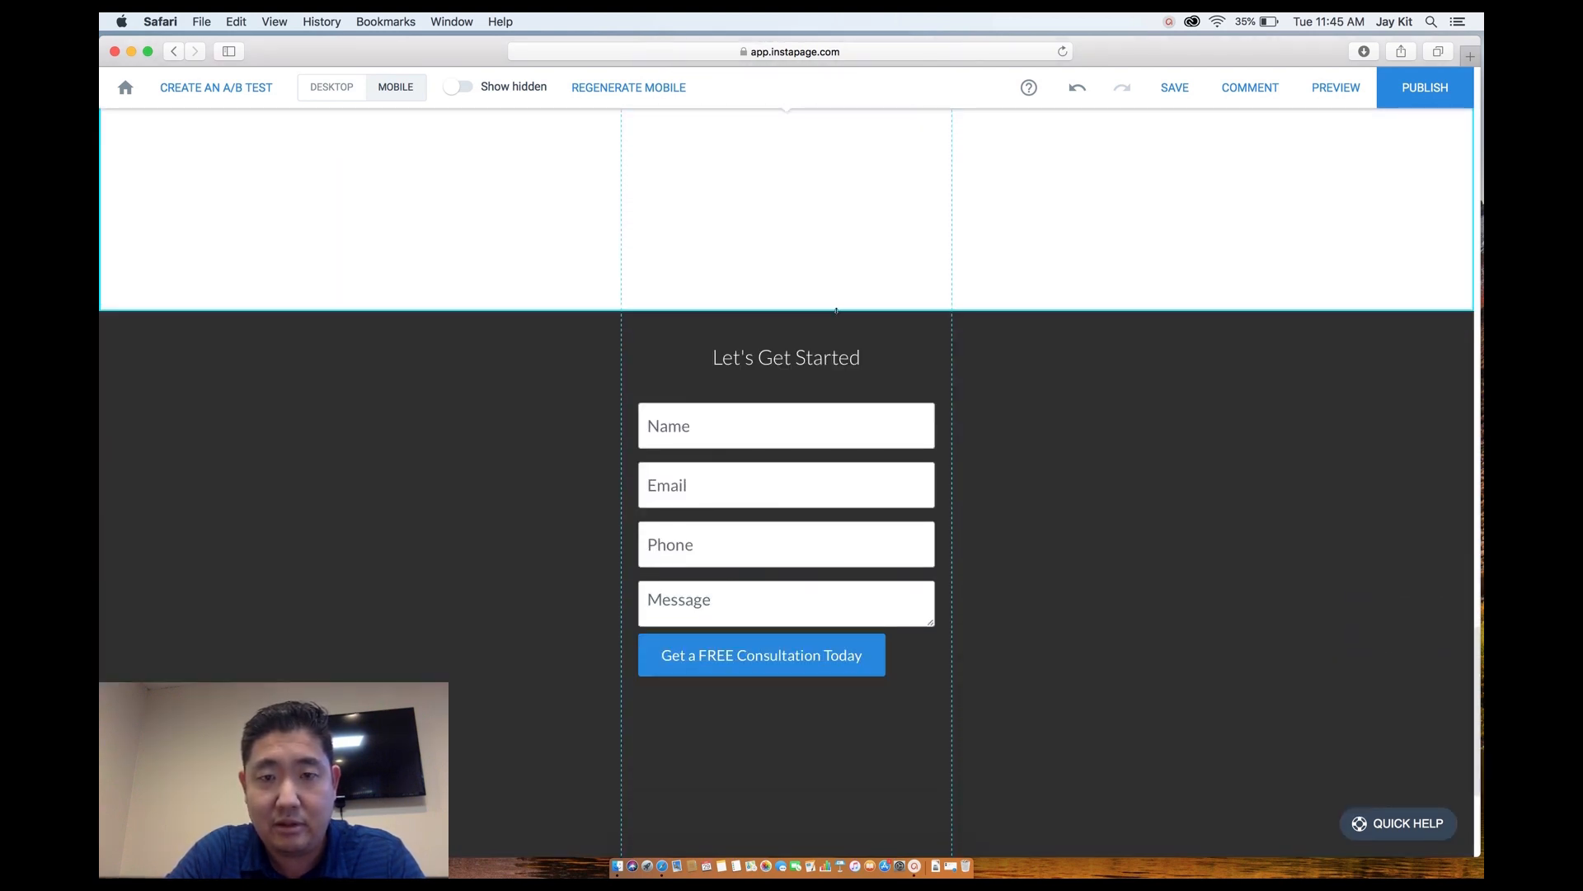
pyautogui.moveTo(836, 310); pyautogui.dragTo(831, 258)
pyautogui.moveTo(782, 605); pyautogui.dragTo(805, 633)
pyautogui.scroll(-2, 805, 632)
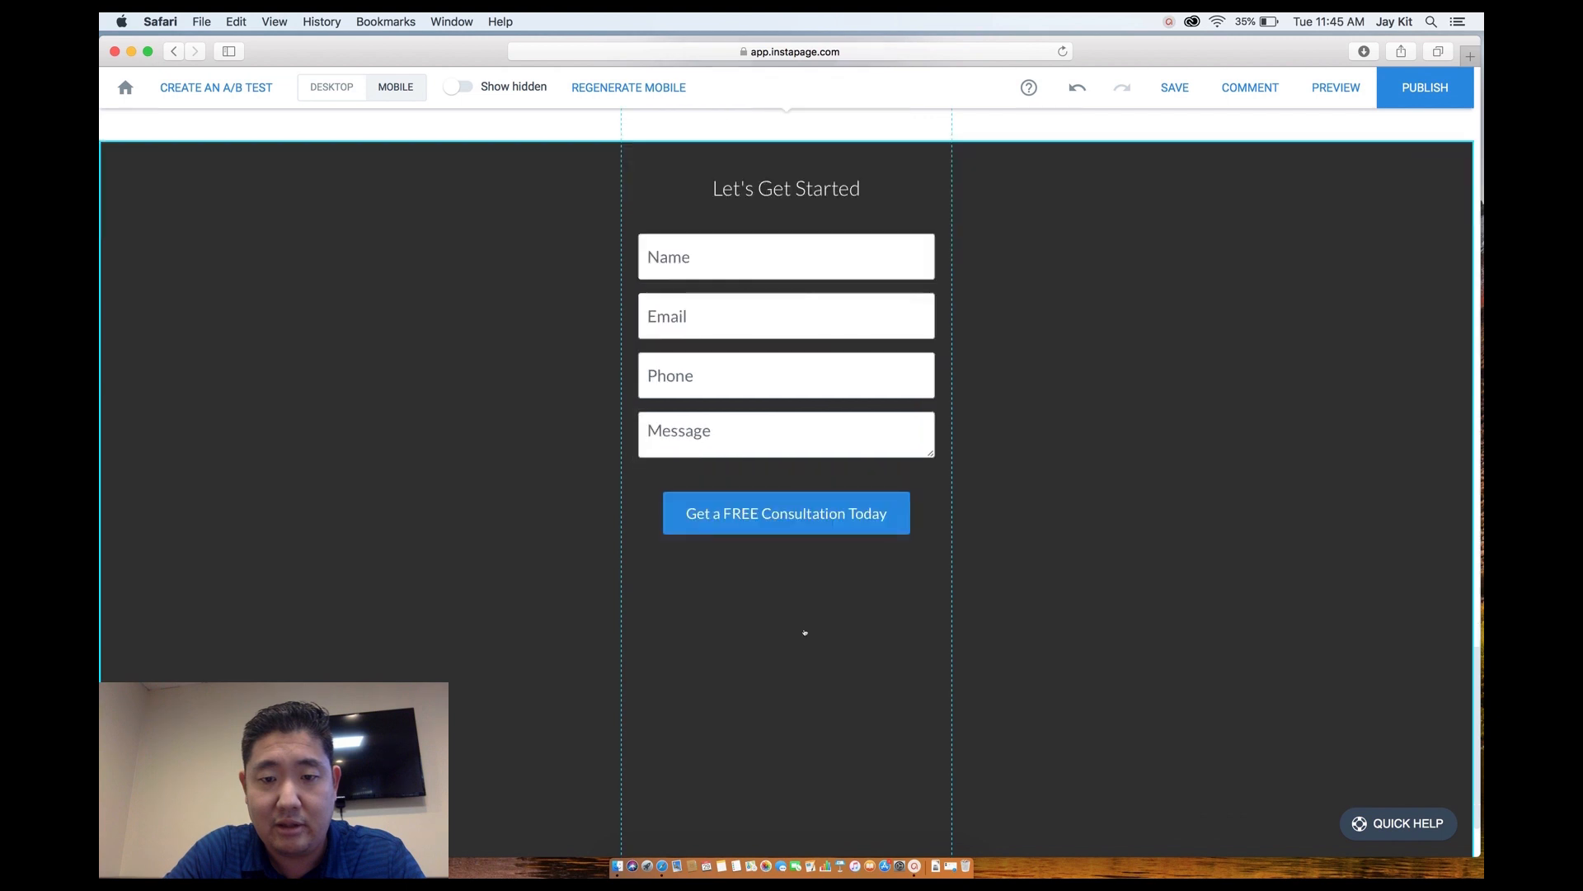
pyautogui.scroll(-2, 805, 633)
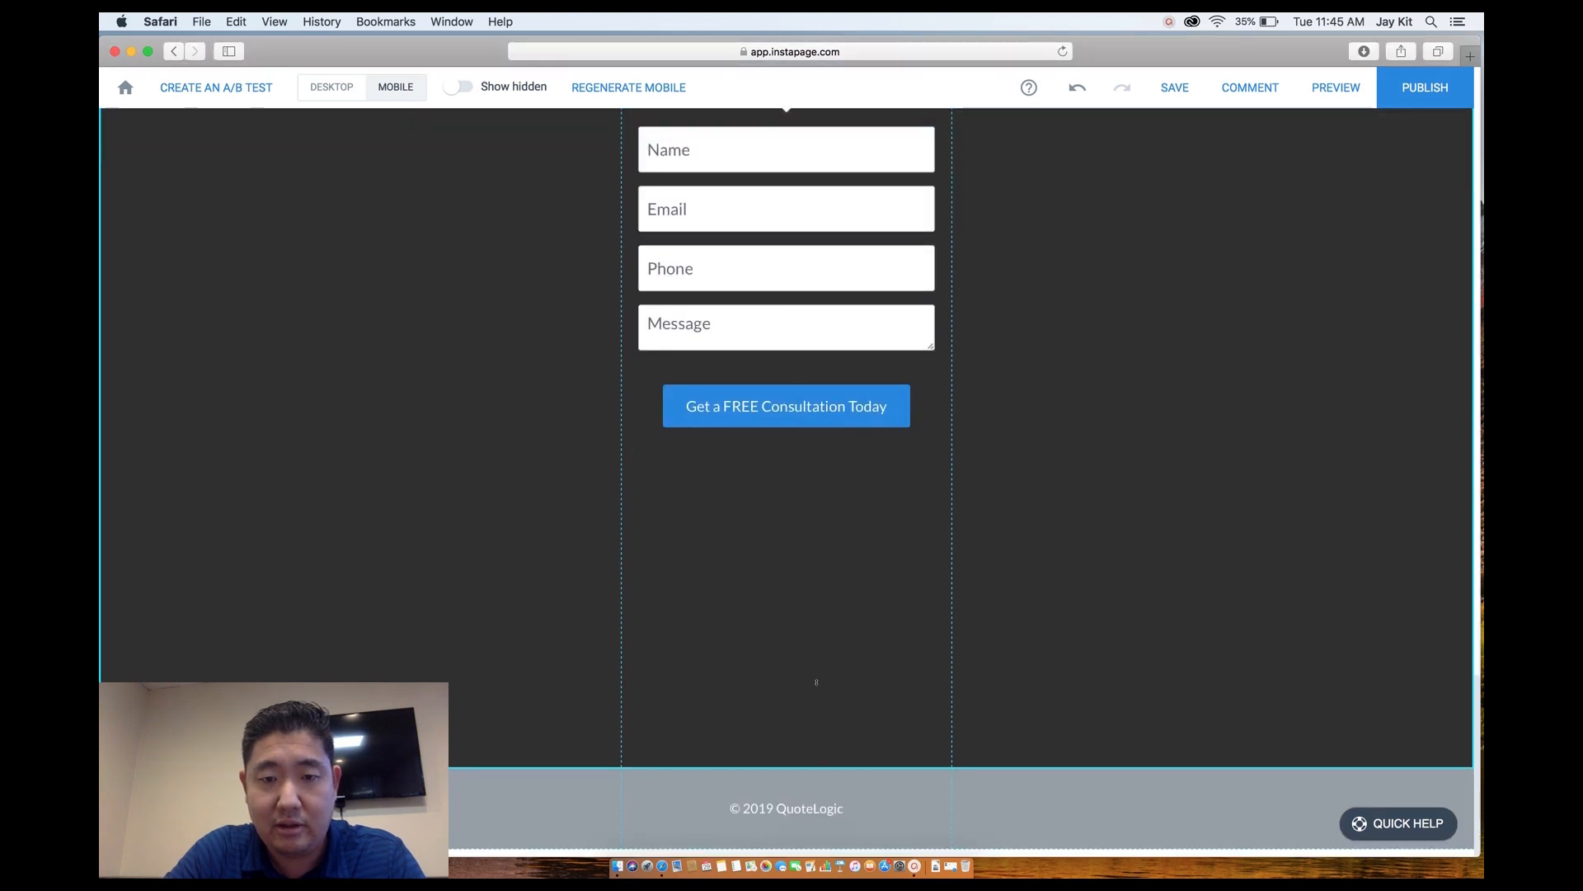
# Shorten the dark form section and nudge the © 2019 QuoteLogic footer text up.
pyautogui.moveTo(816, 682); pyautogui.dragTo(825, 564)
pyautogui.moveTo(853, 767); pyautogui.dragTo(855, 790)
pyautogui.scroll(-1, 854, 790)
pyautogui.scroll(1, 856, 841)
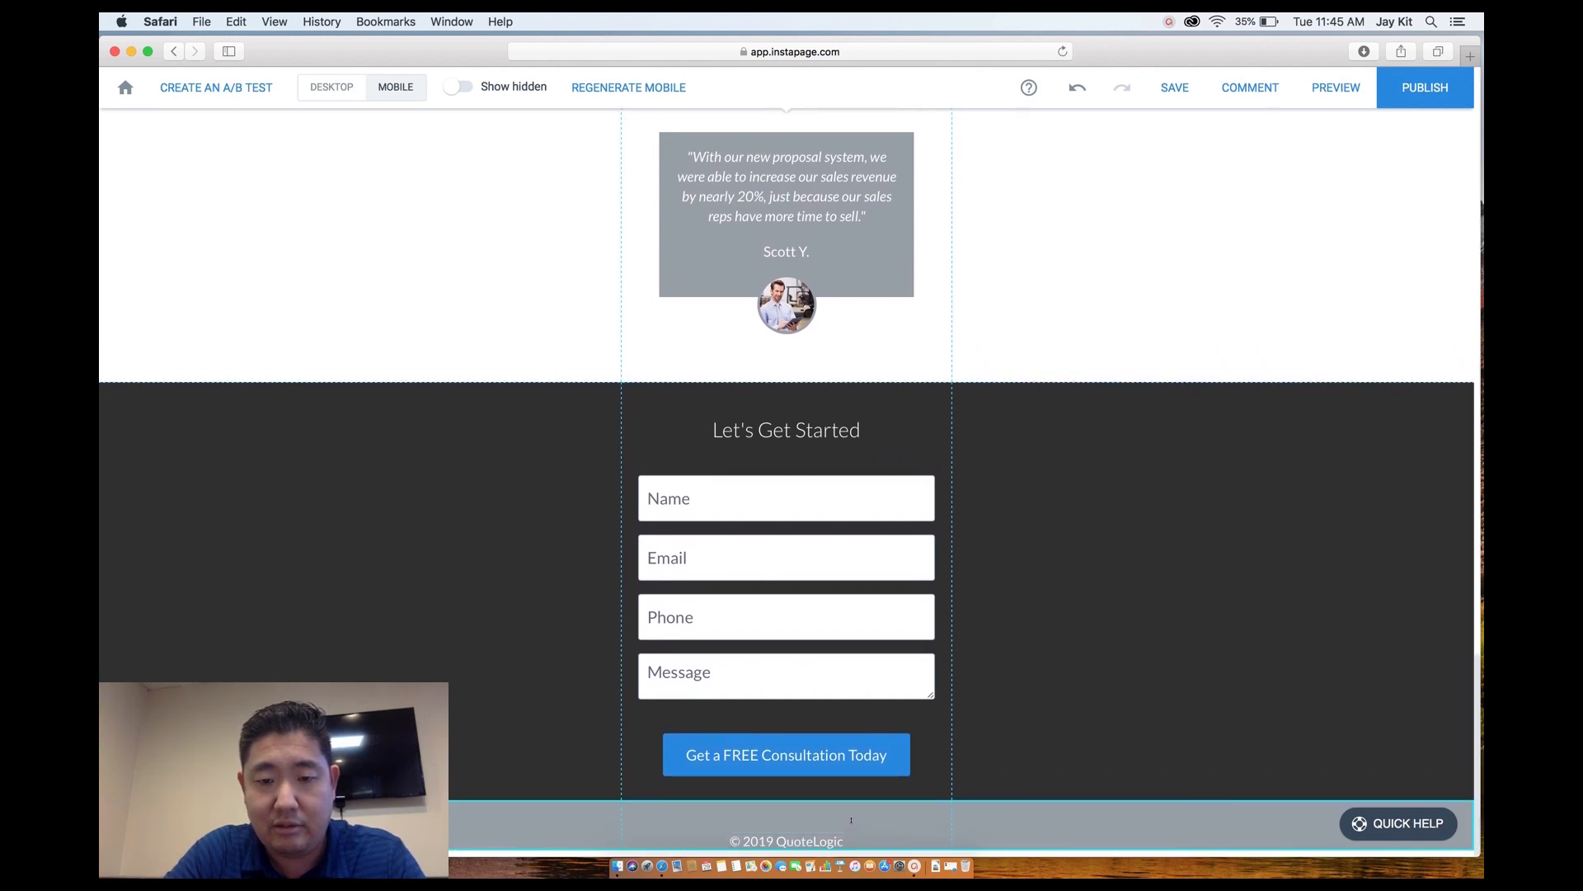
pyautogui.moveTo(824, 840); pyautogui.dragTo(824, 830)
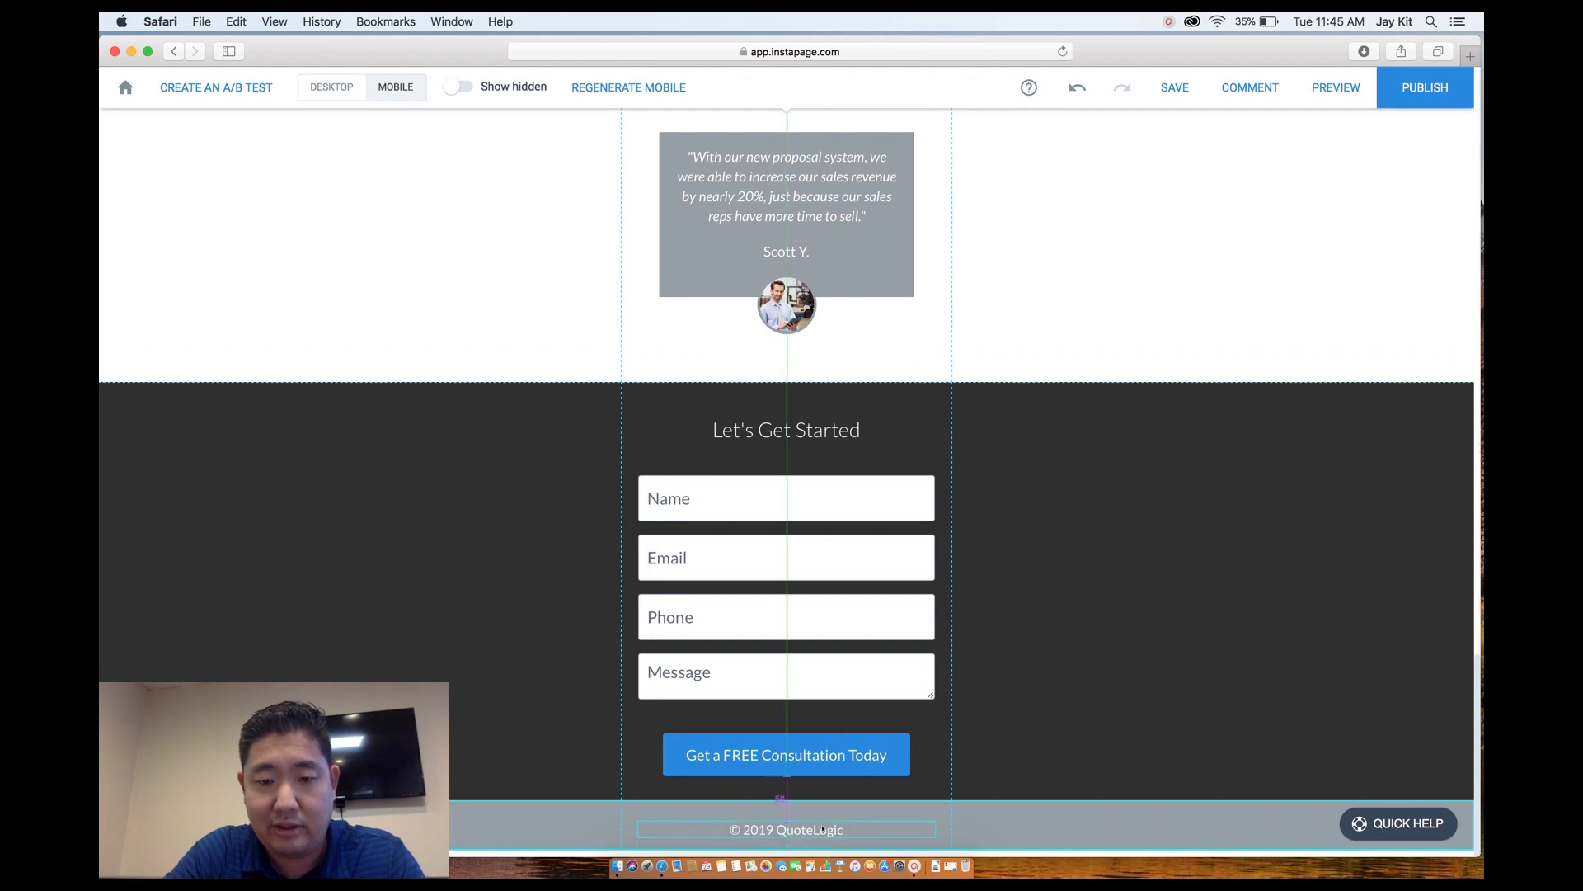
pyautogui.scroll(15, 1039, 685)
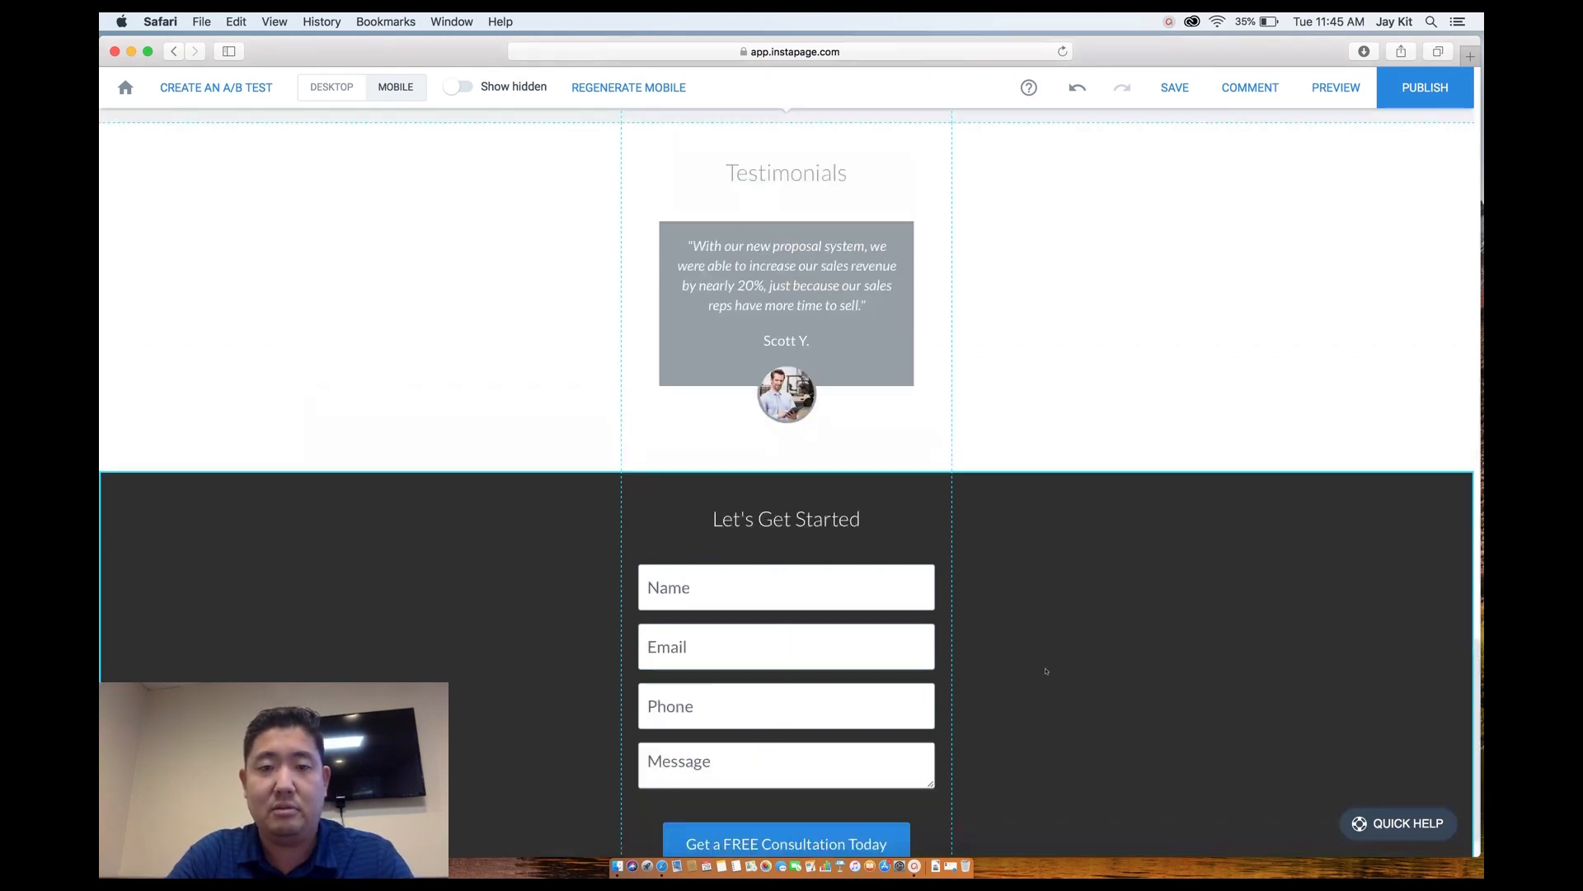
pyautogui.scroll(4, 1046, 672)
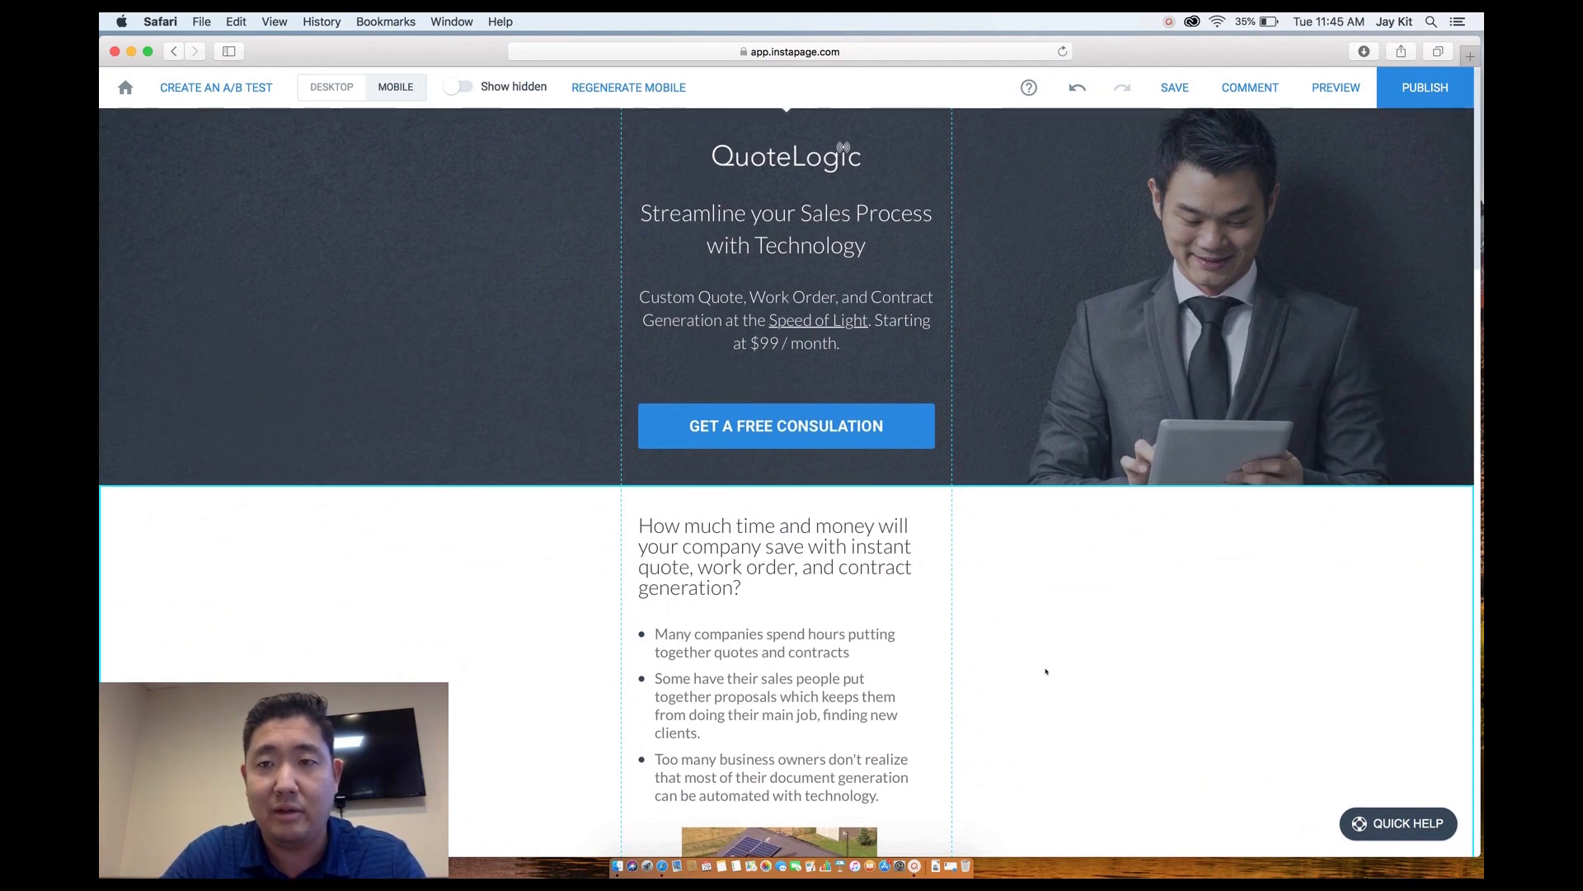
# In the desktop layout, link the GET A FREE CONSULATION button to the Let's Get Started block.
pyautogui.click(329, 94)
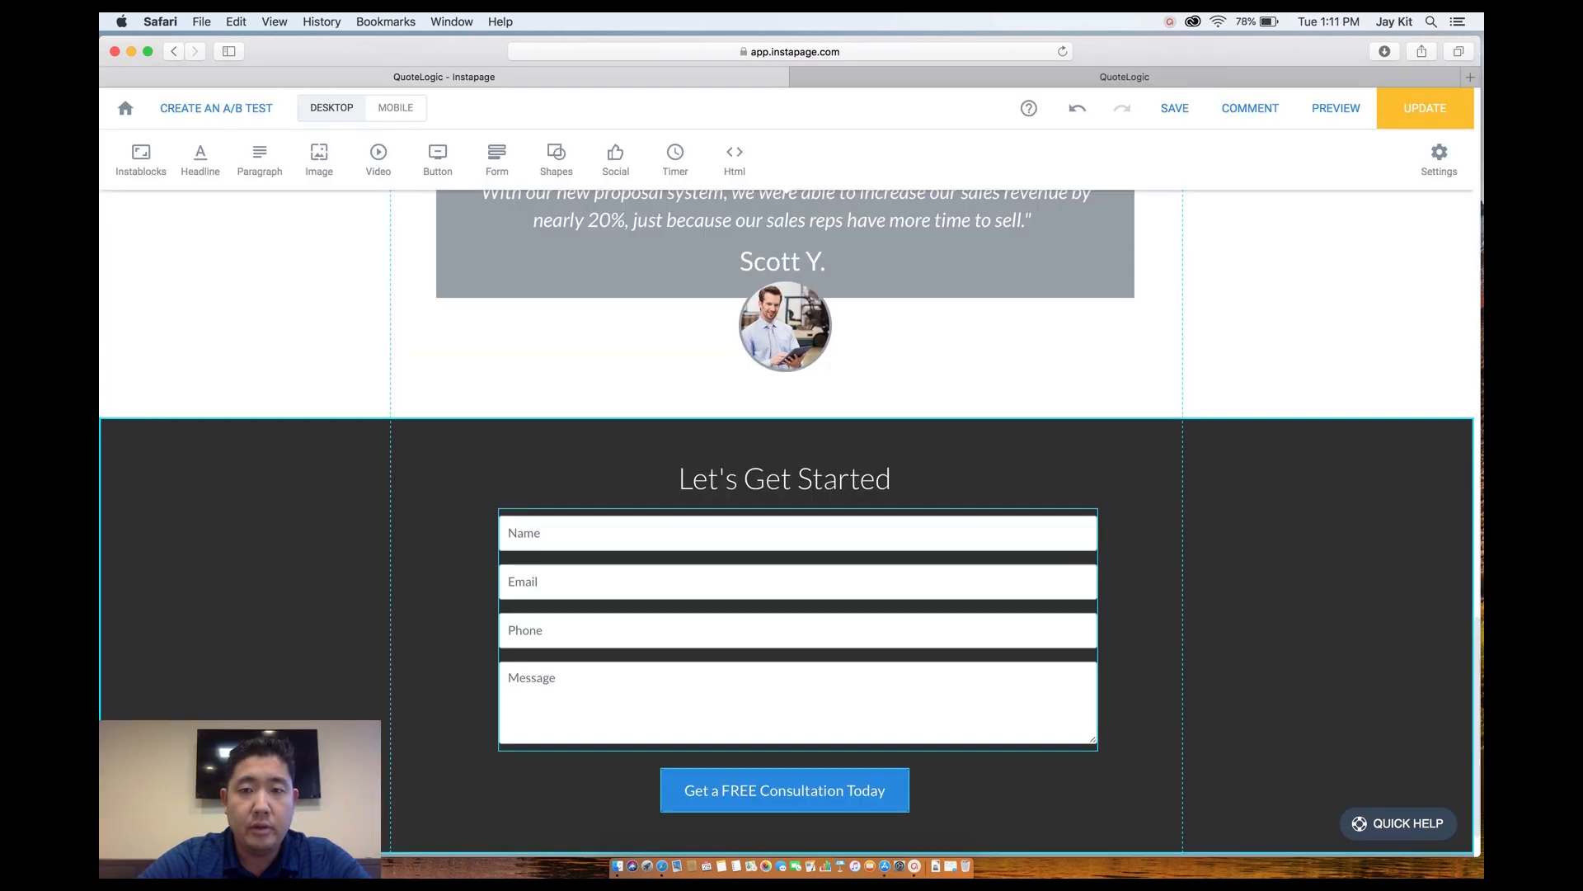
pyautogui.scroll(20, 1246, 404)
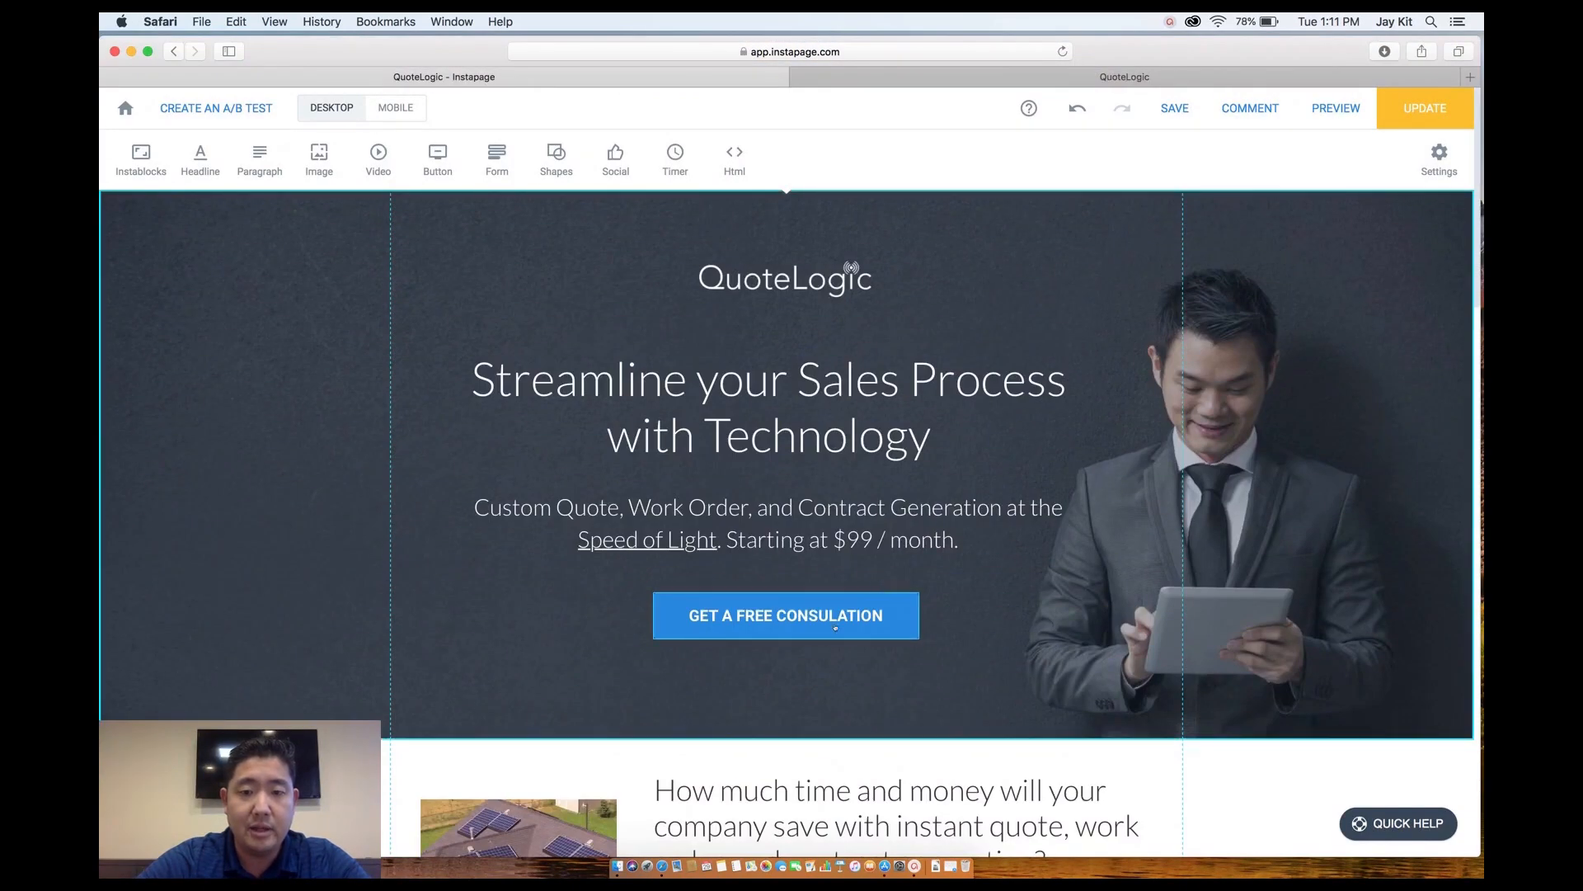
pyautogui.click(835, 627)
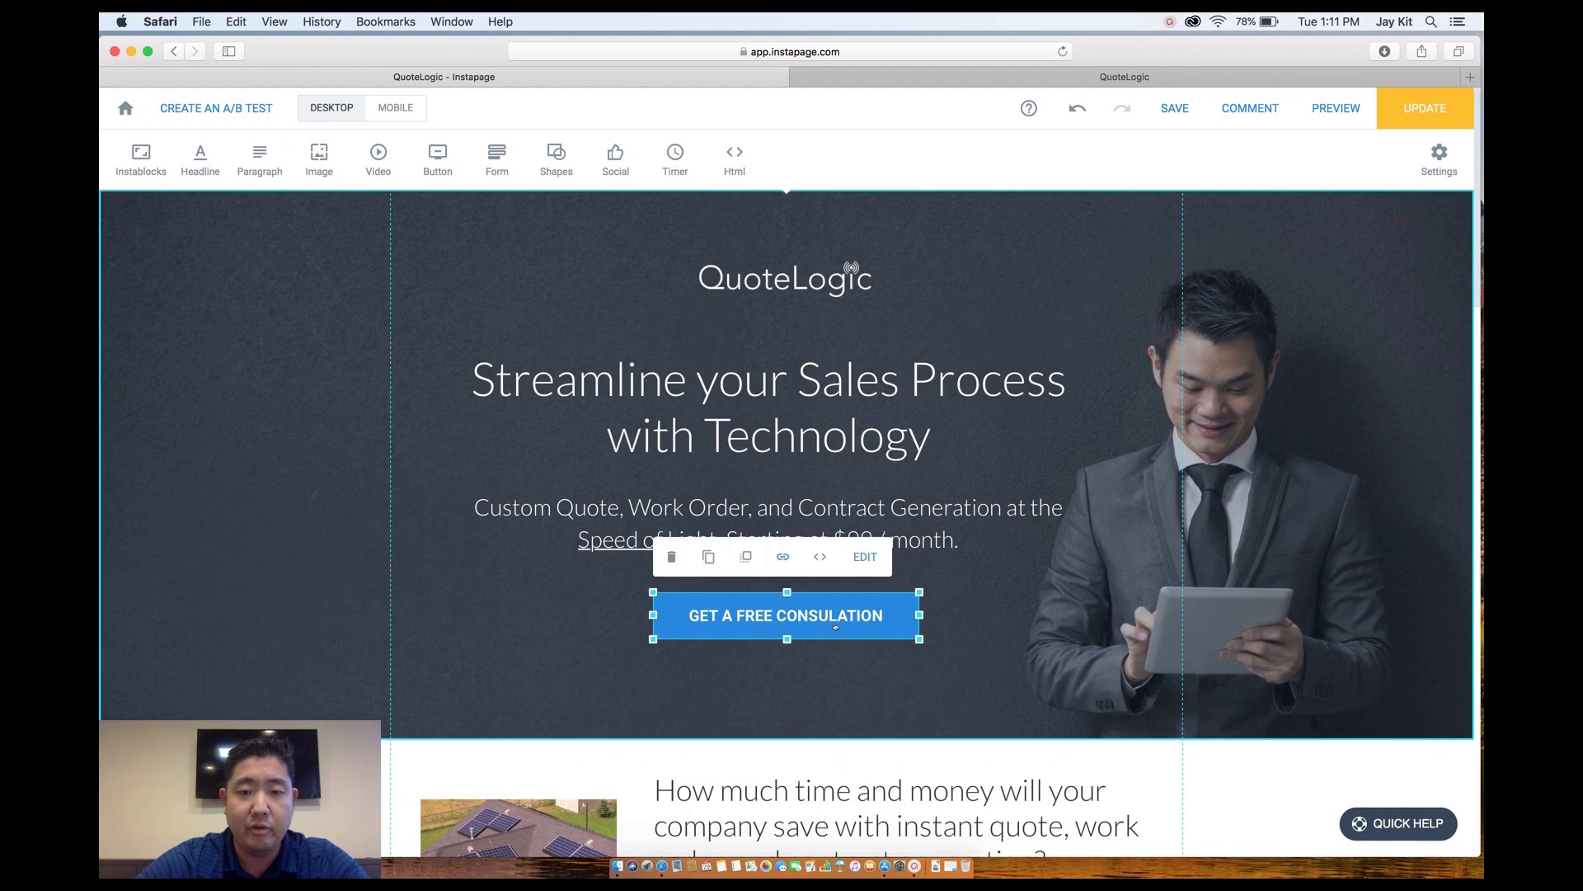
pyautogui.click(783, 558)
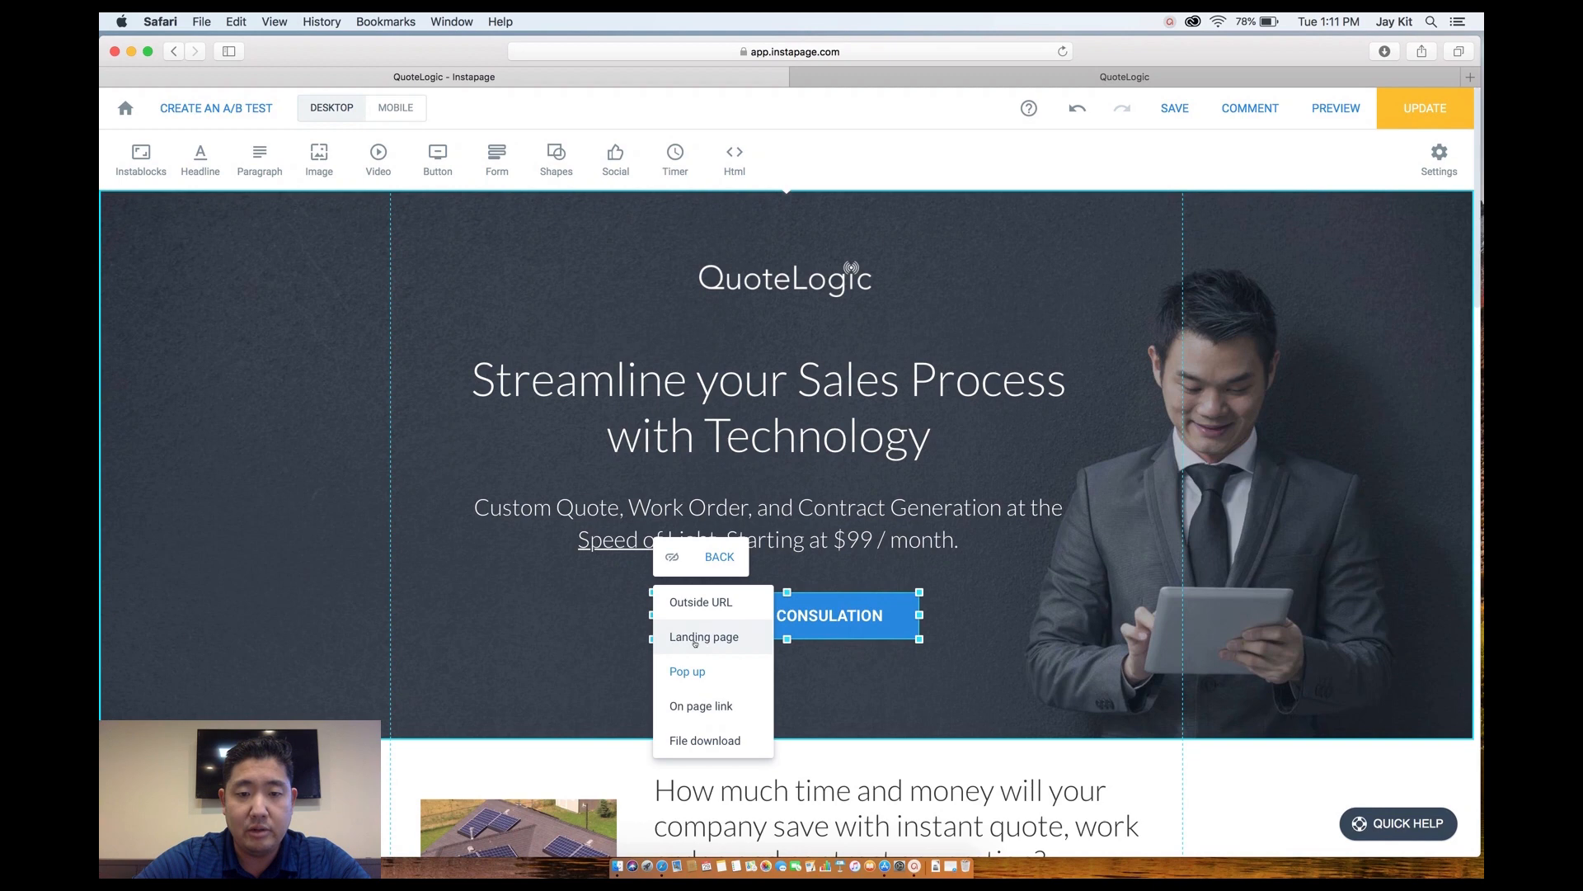
pyautogui.click(695, 718)
pyautogui.scroll(-15, 661, 561)
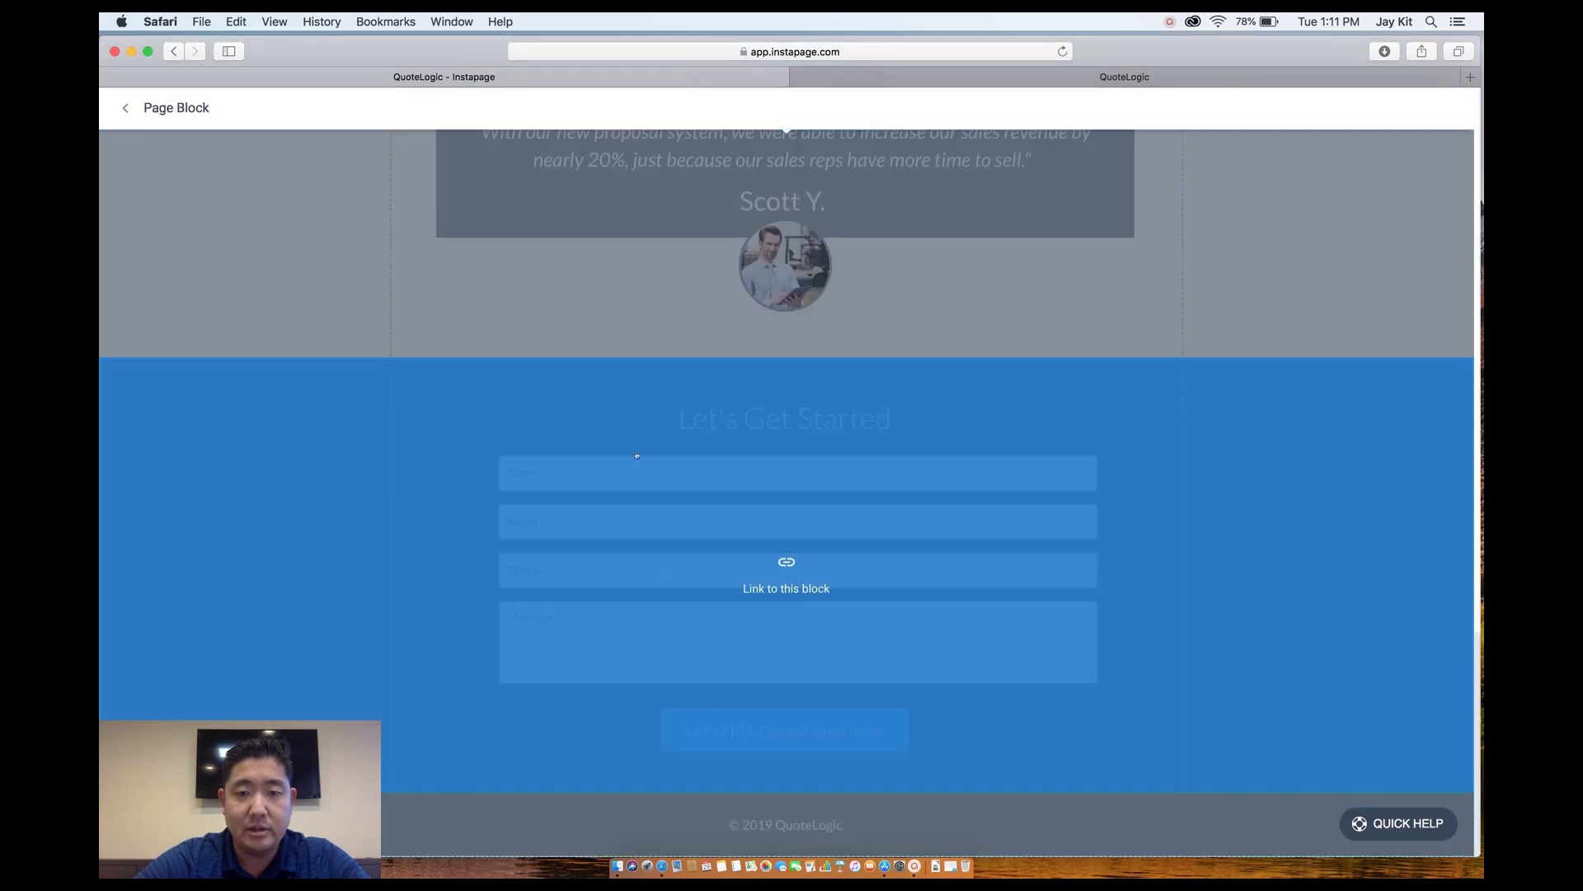
pyautogui.click(637, 456)
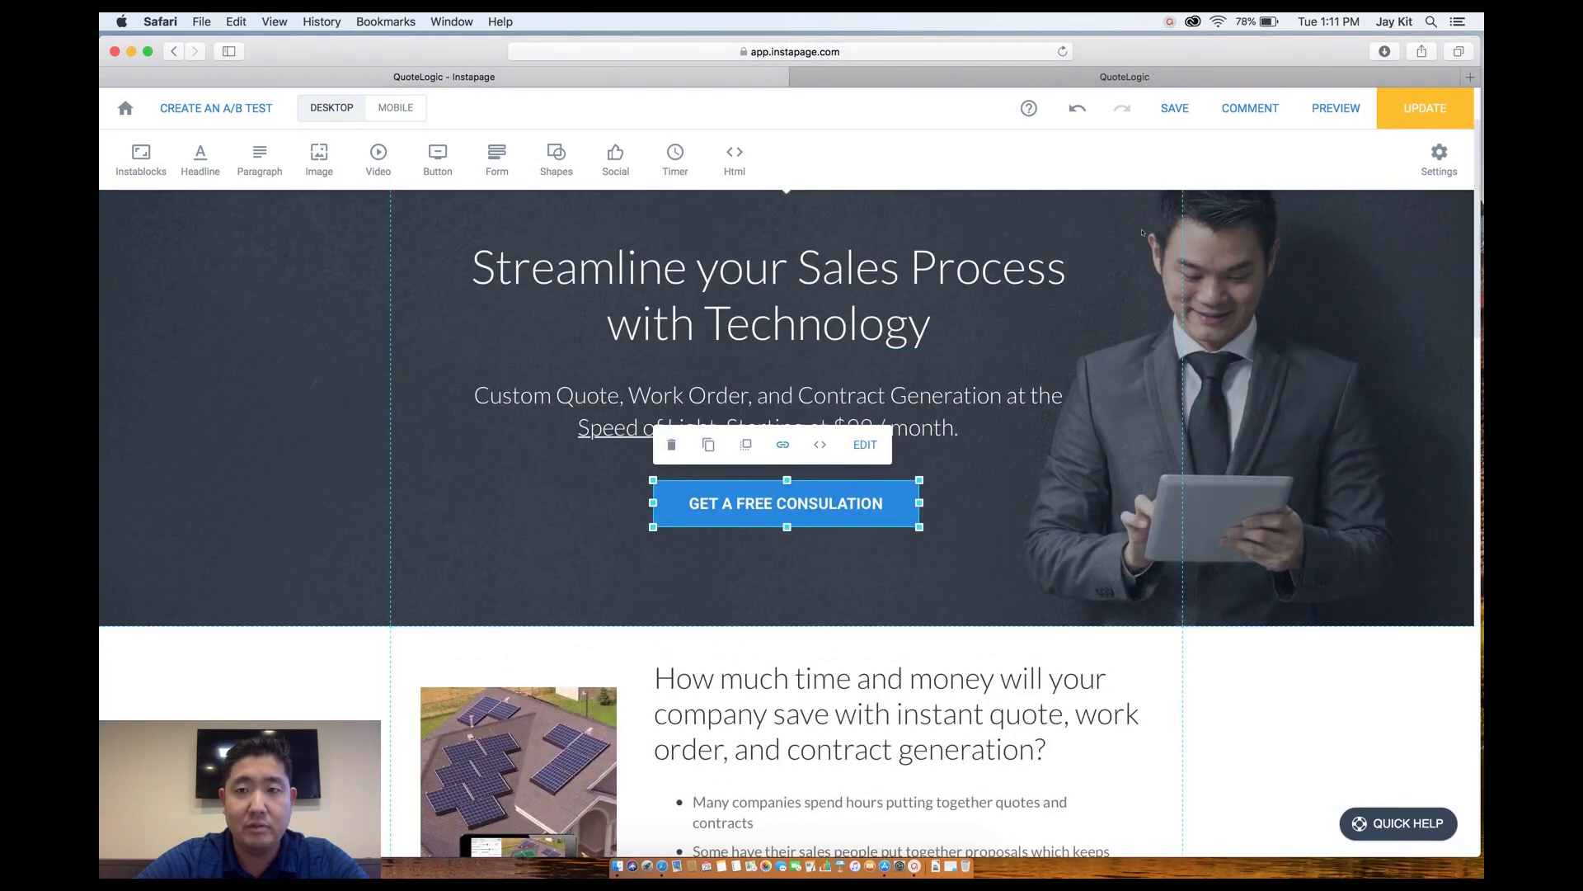
# Preview the page, test that the consultation button jumps to the form, and return to the editor.
pyautogui.click(1329, 108)
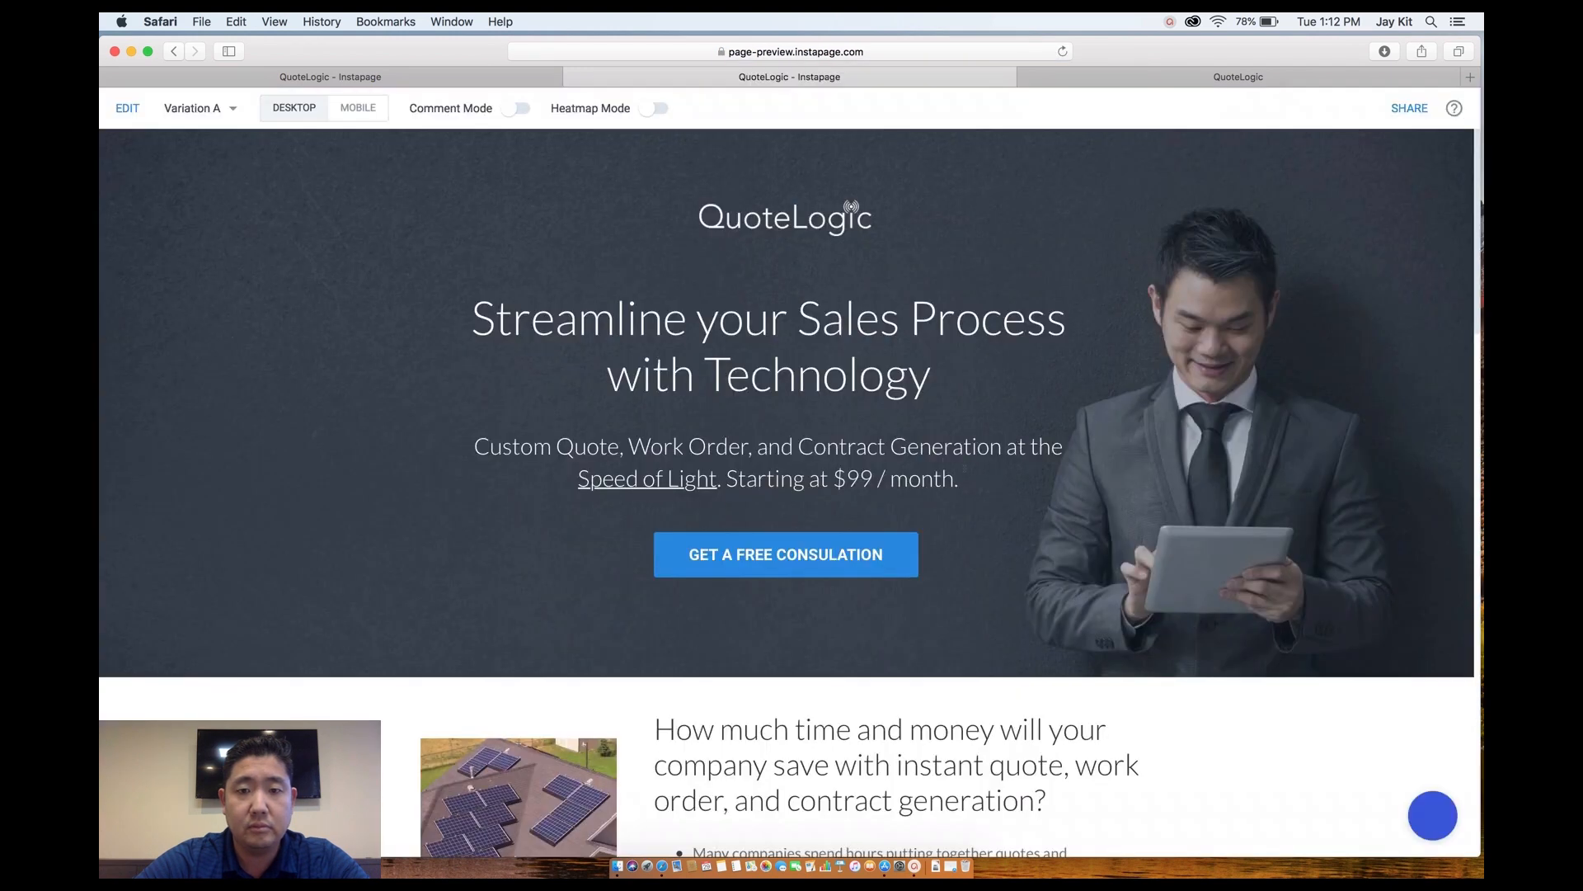
pyautogui.click(767, 556)
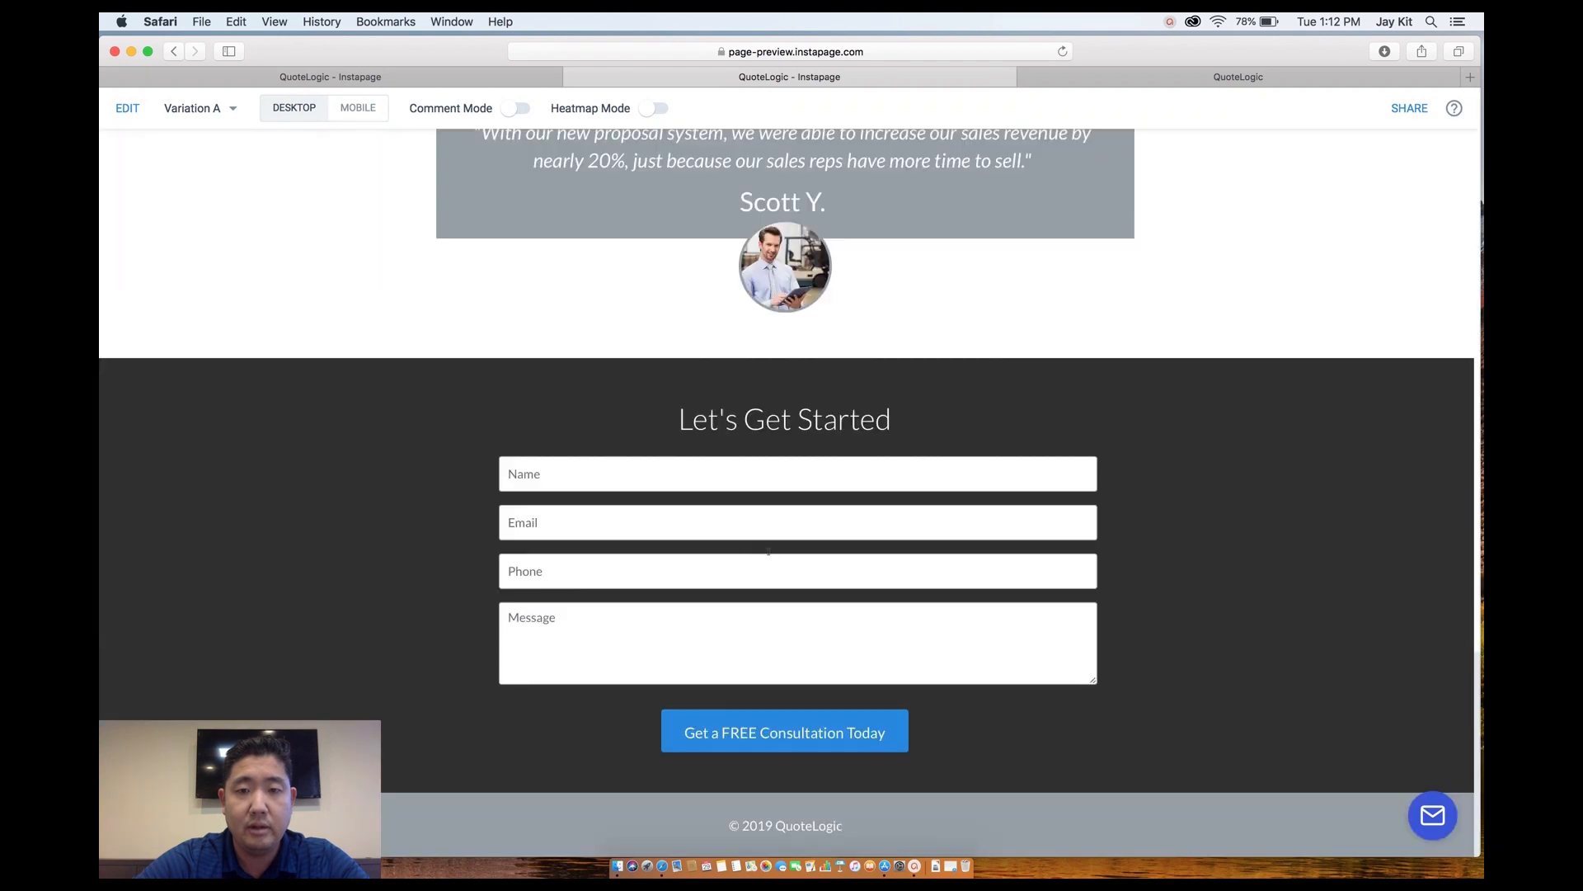
pyautogui.scroll(15, 812, 479)
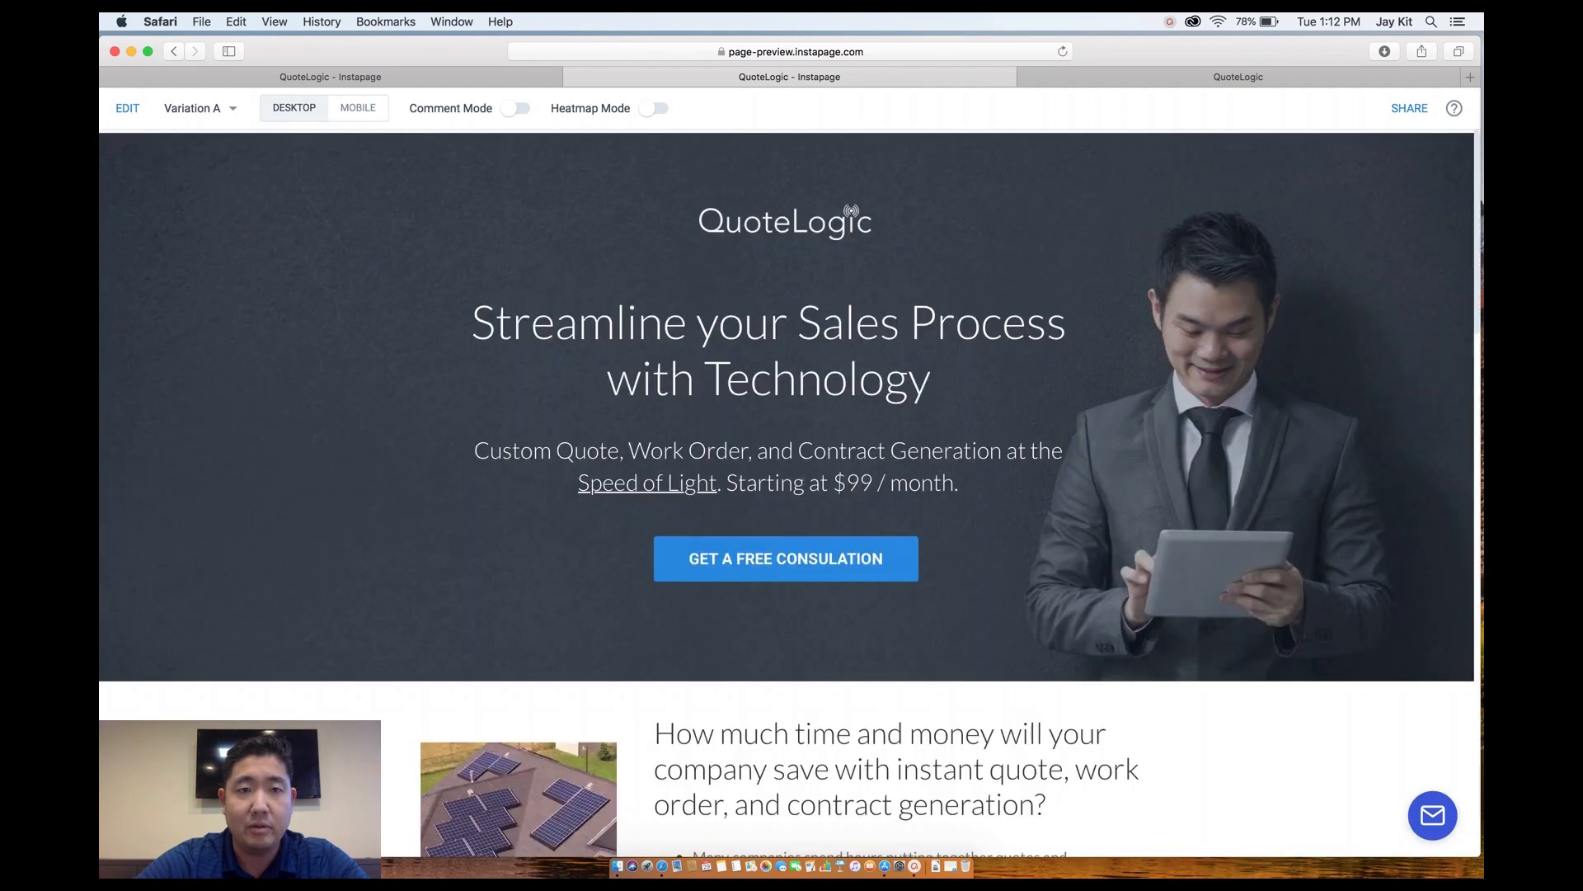
pyautogui.click(443, 76)
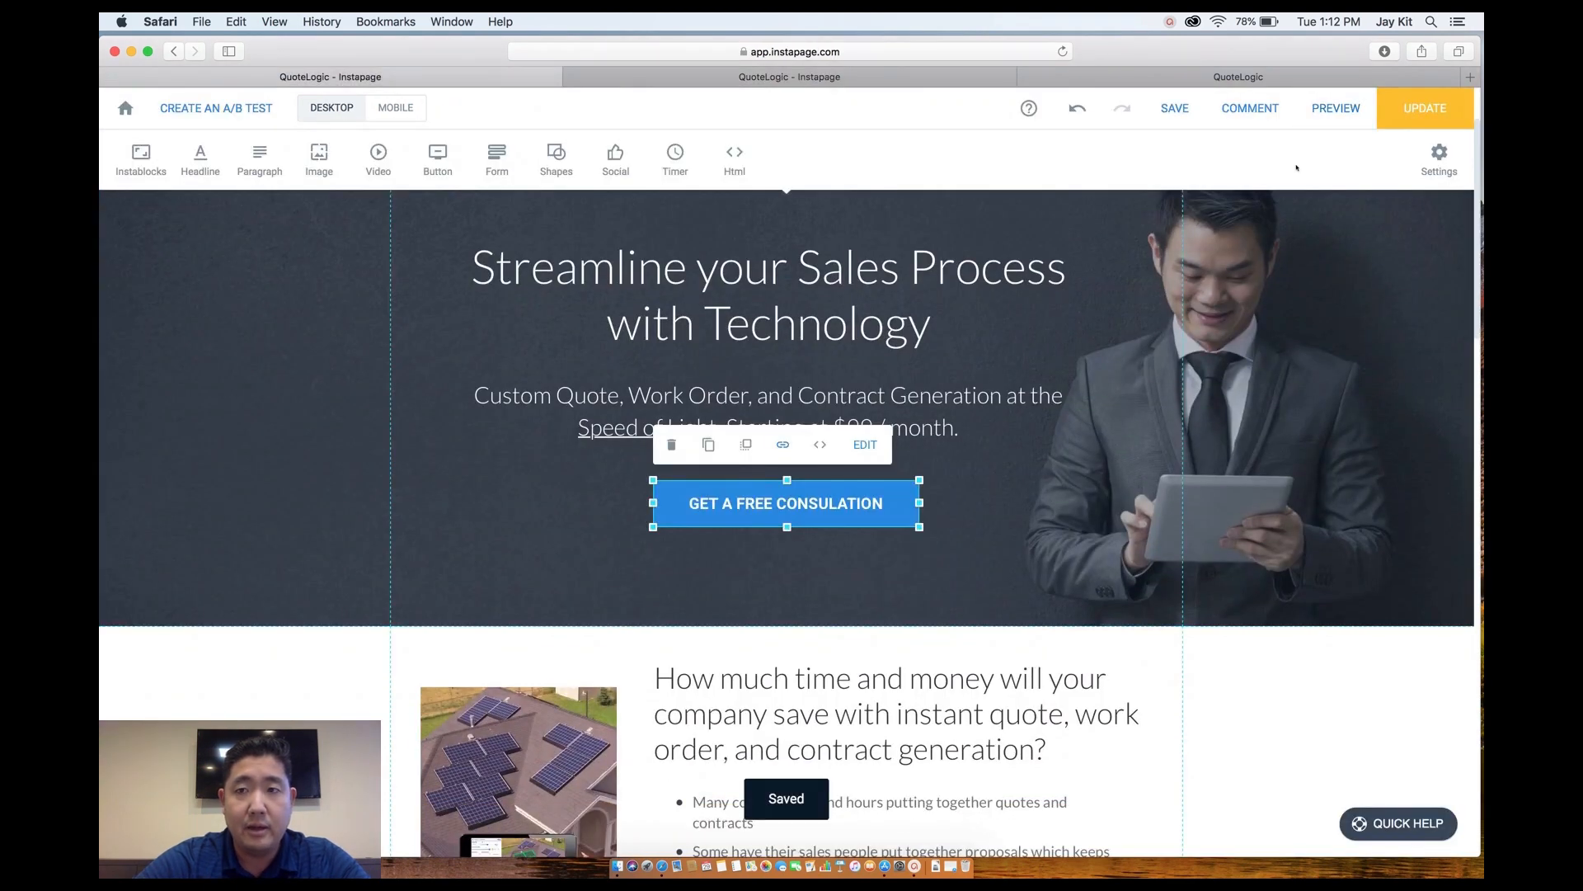
pyautogui.click(1453, 172)
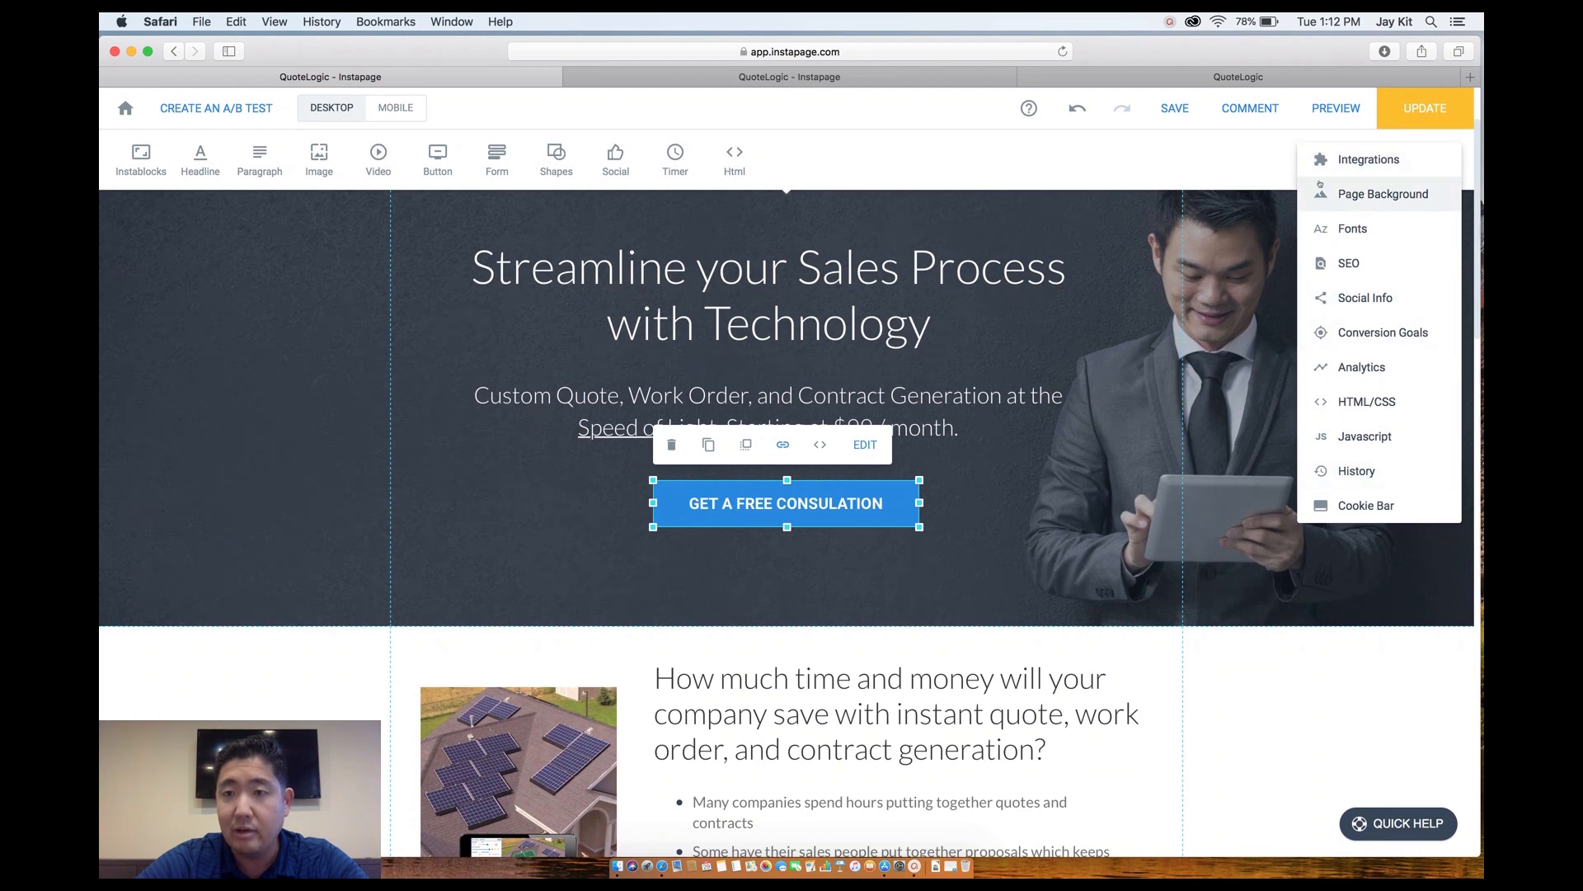
pyautogui.click(1341, 334)
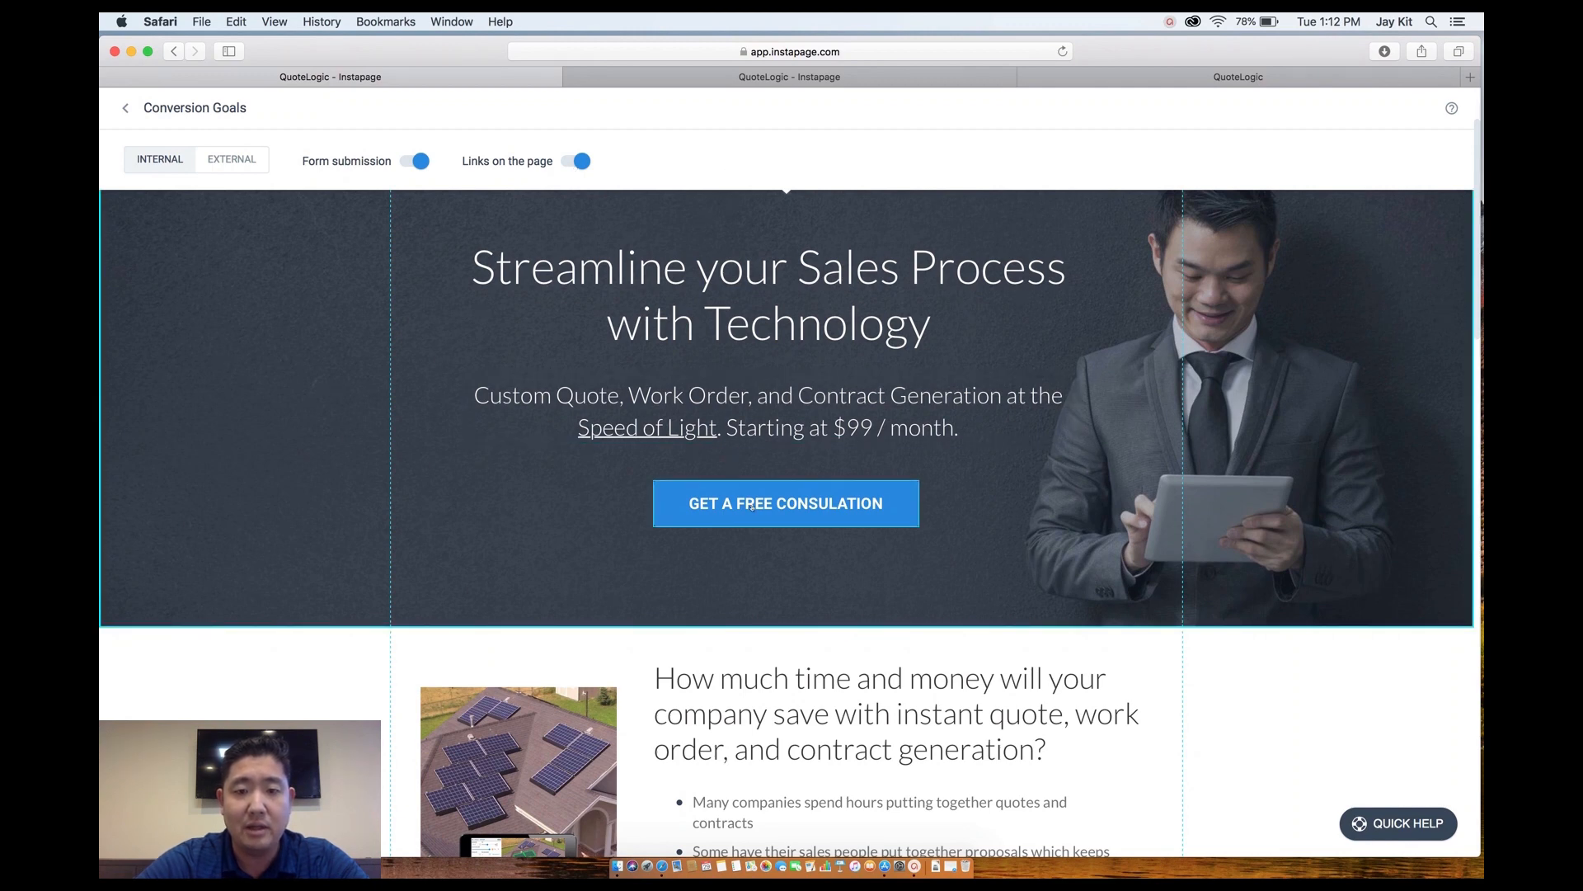
pyautogui.scroll(-20, 758, 541)
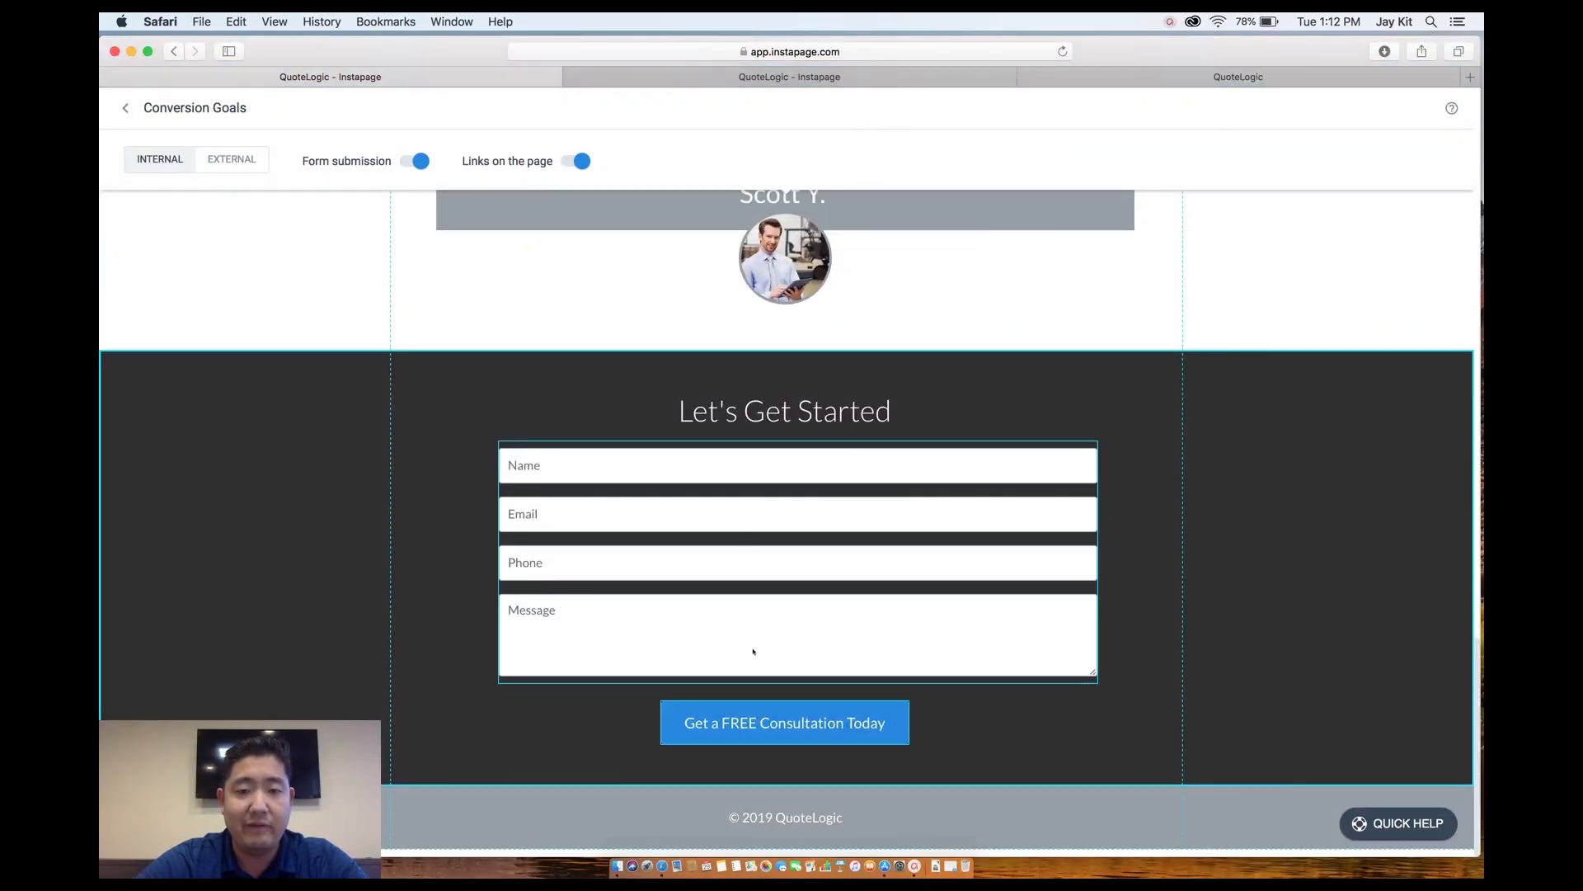
pyautogui.scroll(20, 800, 615)
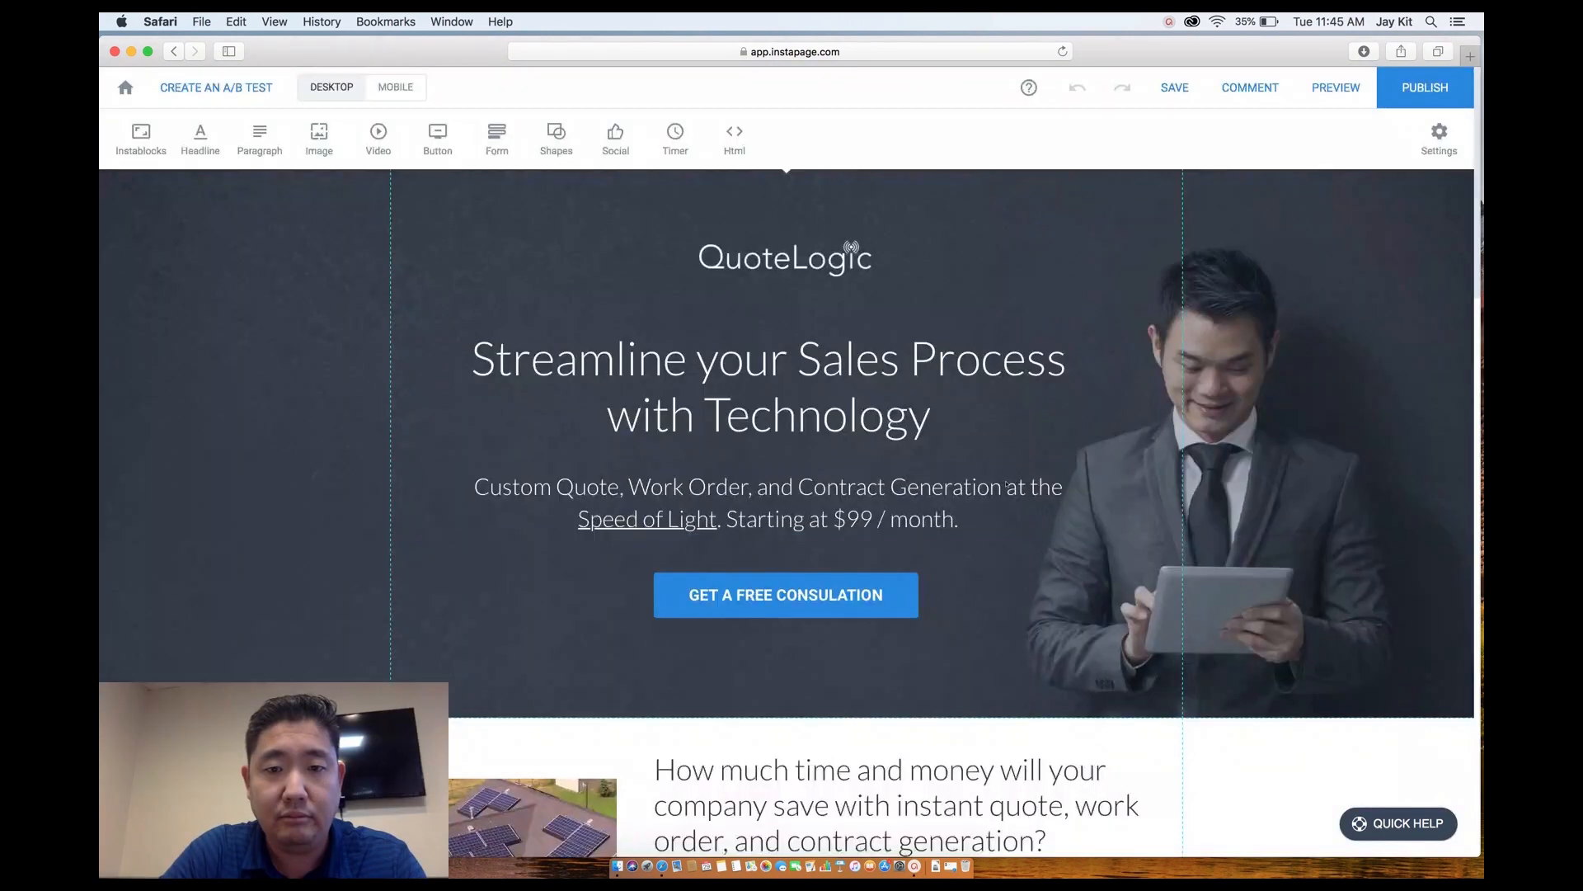
# Open the contact form's Submission settings.
pyautogui.scroll(-10, 1006, 484)
pyautogui.scroll(-6, 1006, 484)
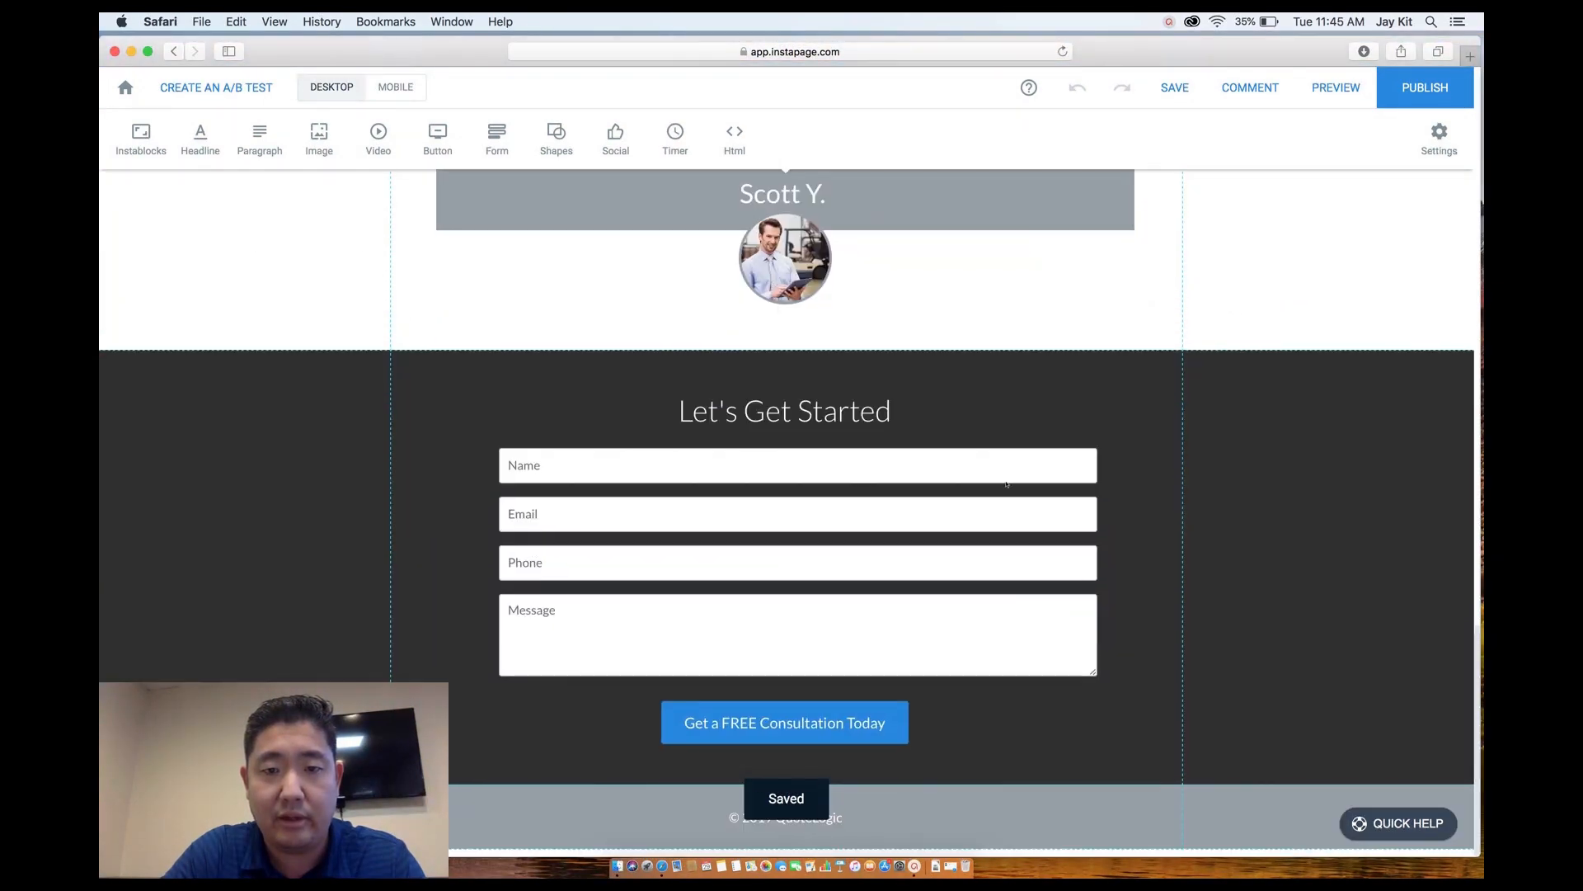
pyautogui.click(789, 469)
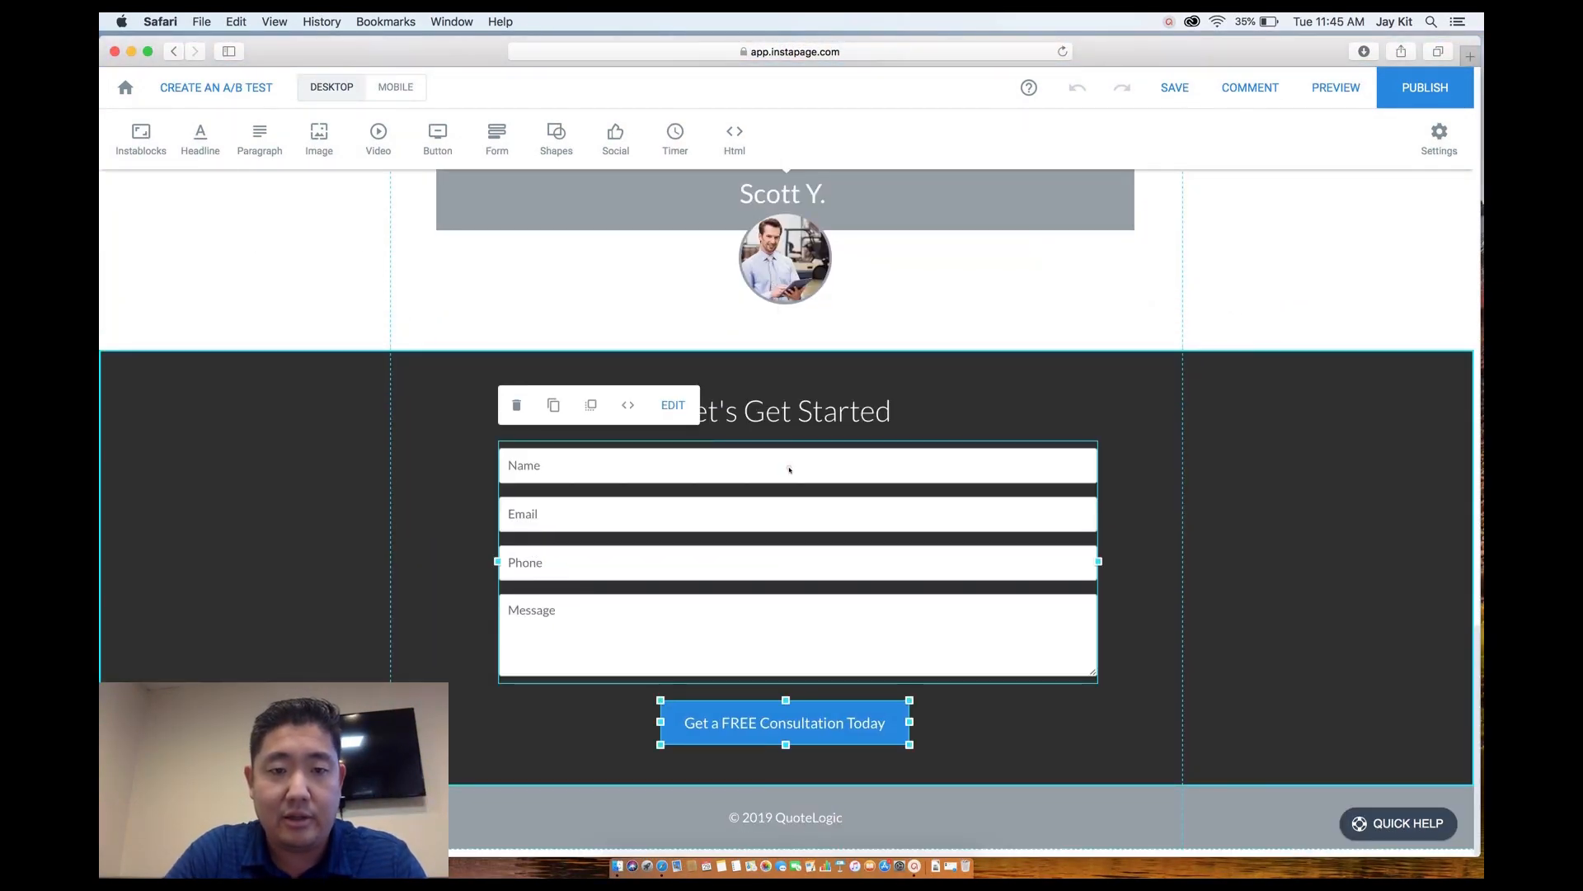
pyautogui.click(673, 405)
pyautogui.click(299, 153)
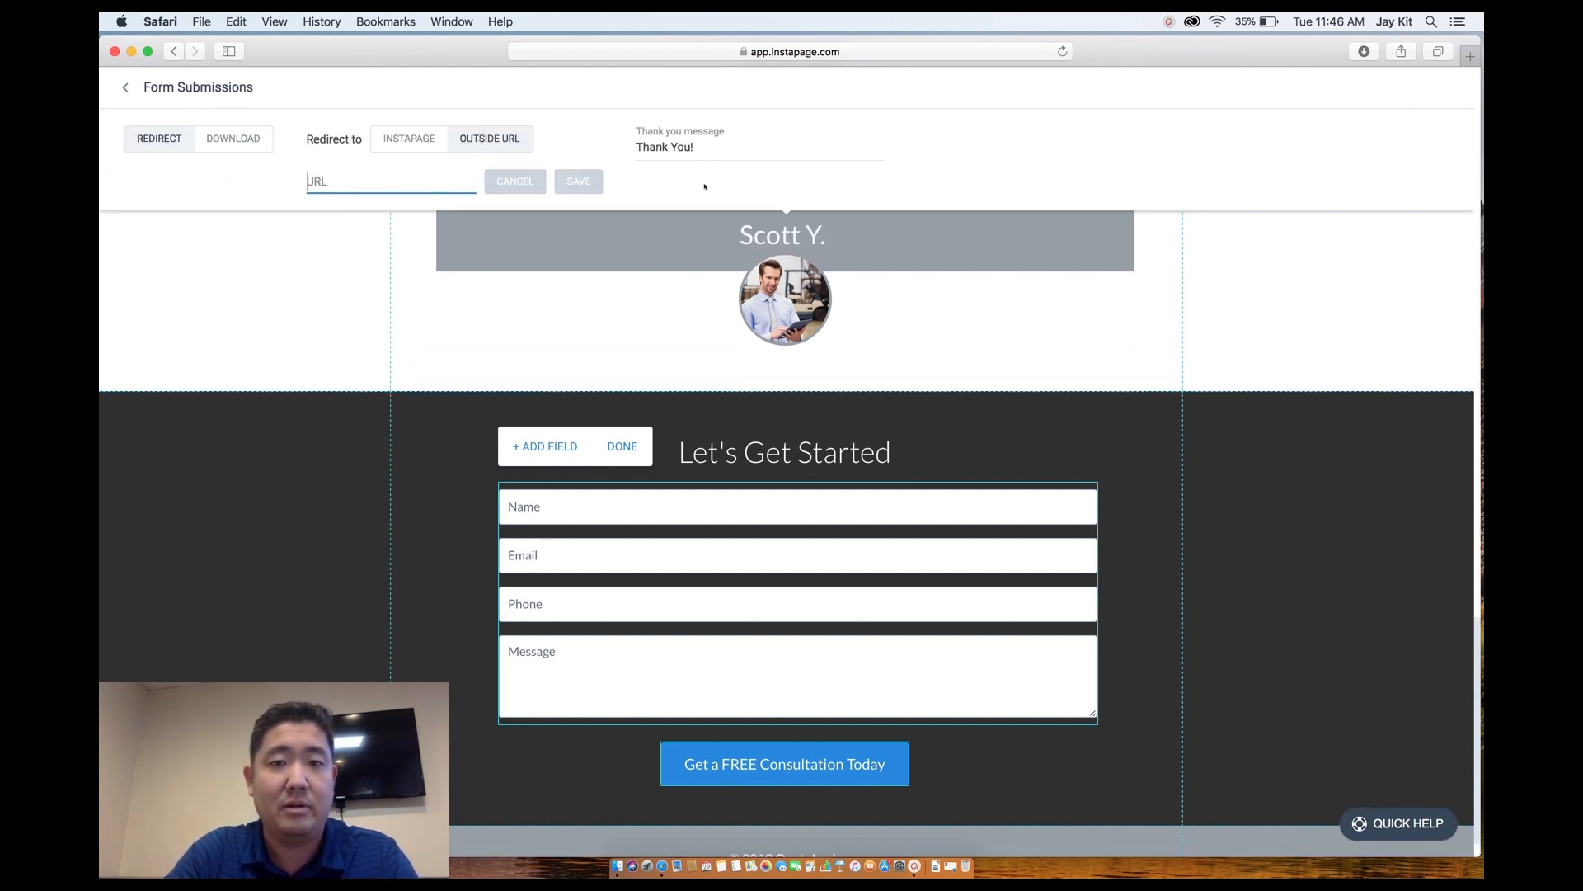
# Change the thank-you message to "Thank You! A representative will contact your shortly.".
pyautogui.moveTo(698, 149); pyautogui.dragTo(630, 148)
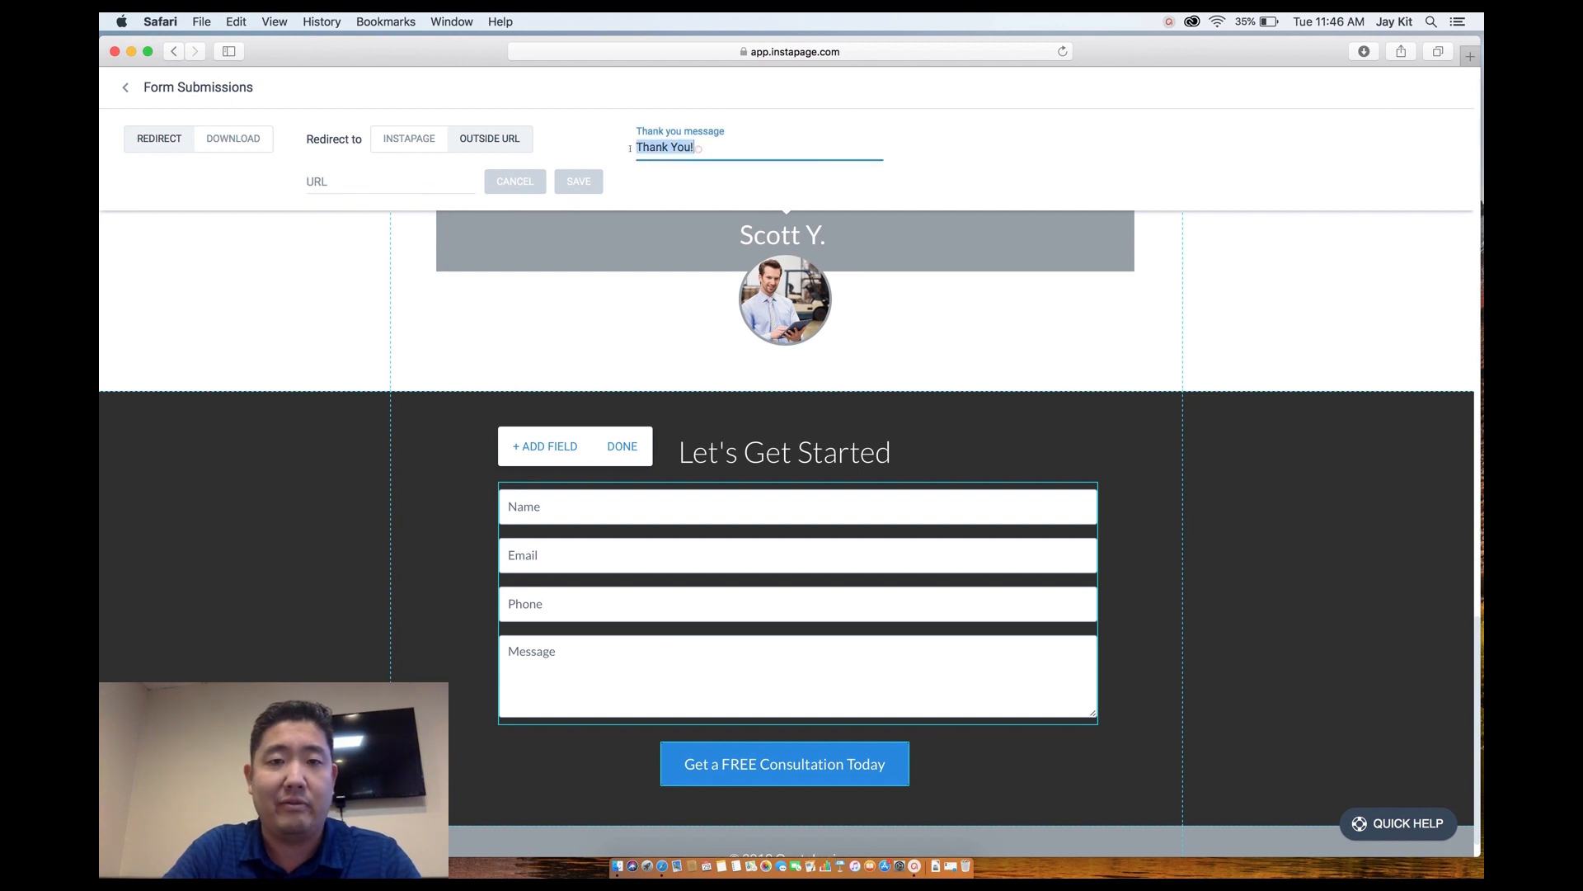
pyautogui.click(717, 150)
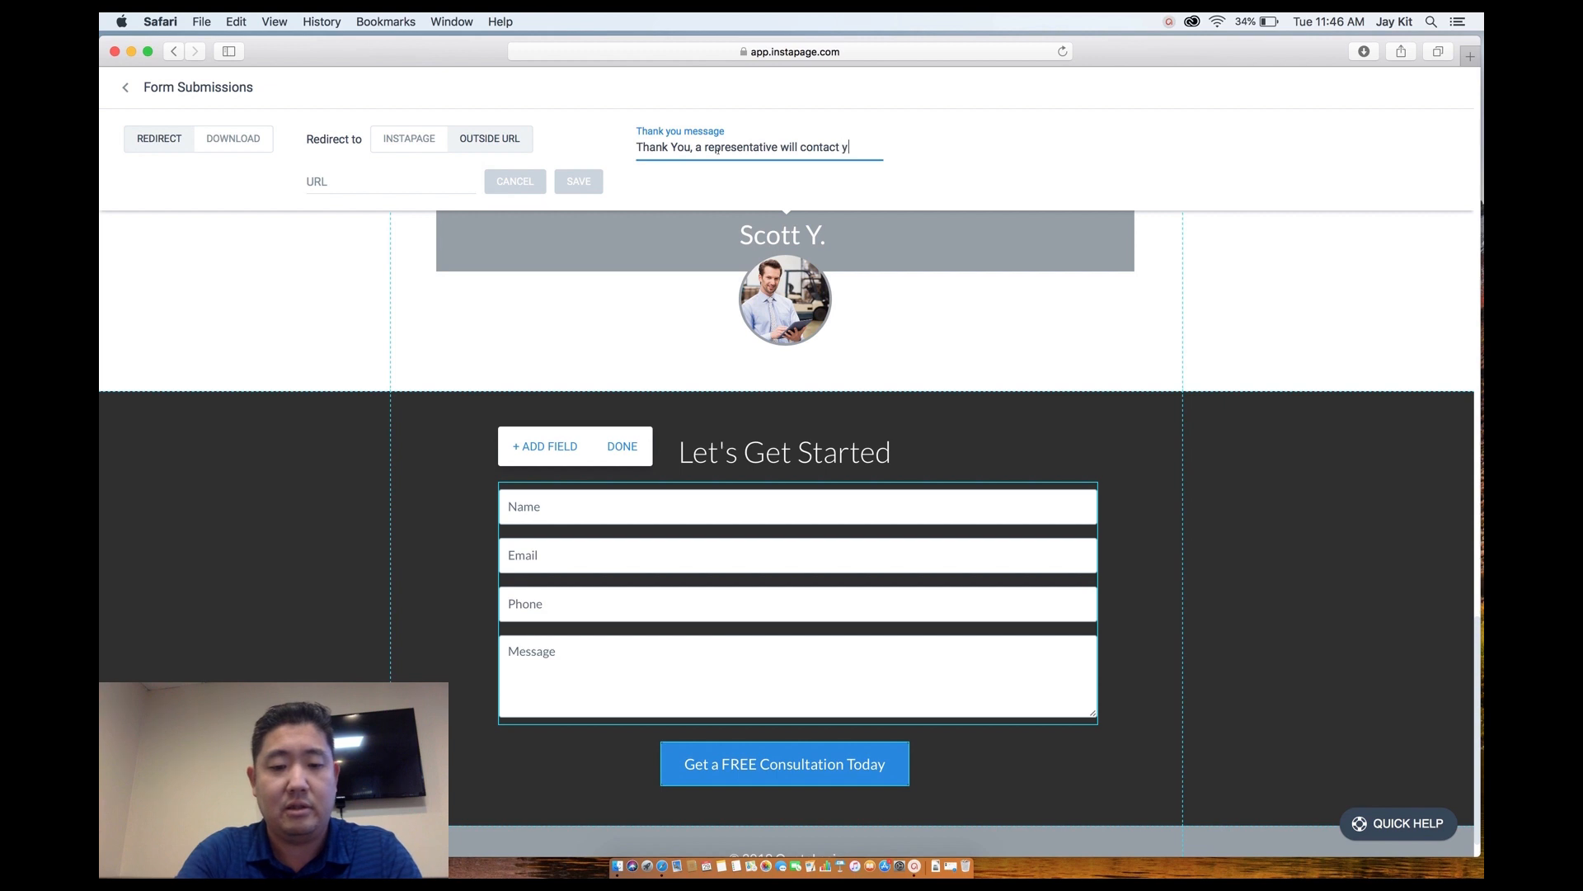
pyautogui.write('hort')
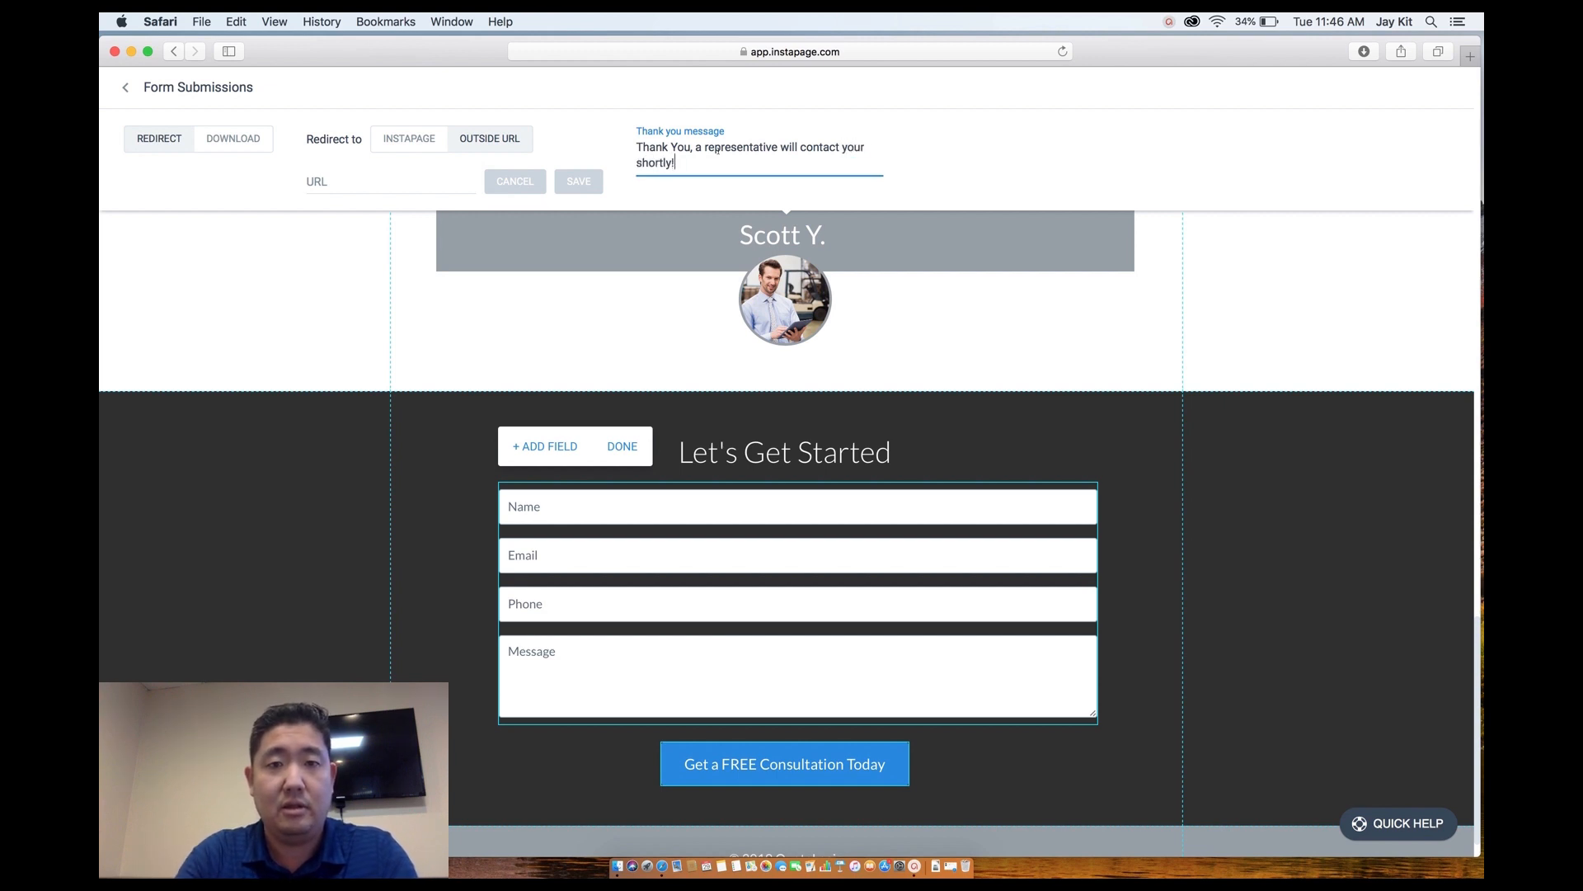
pyautogui.write('ly!')
pyautogui.click(690, 149)
pyautogui.write('!')
pyautogui.press('Right')
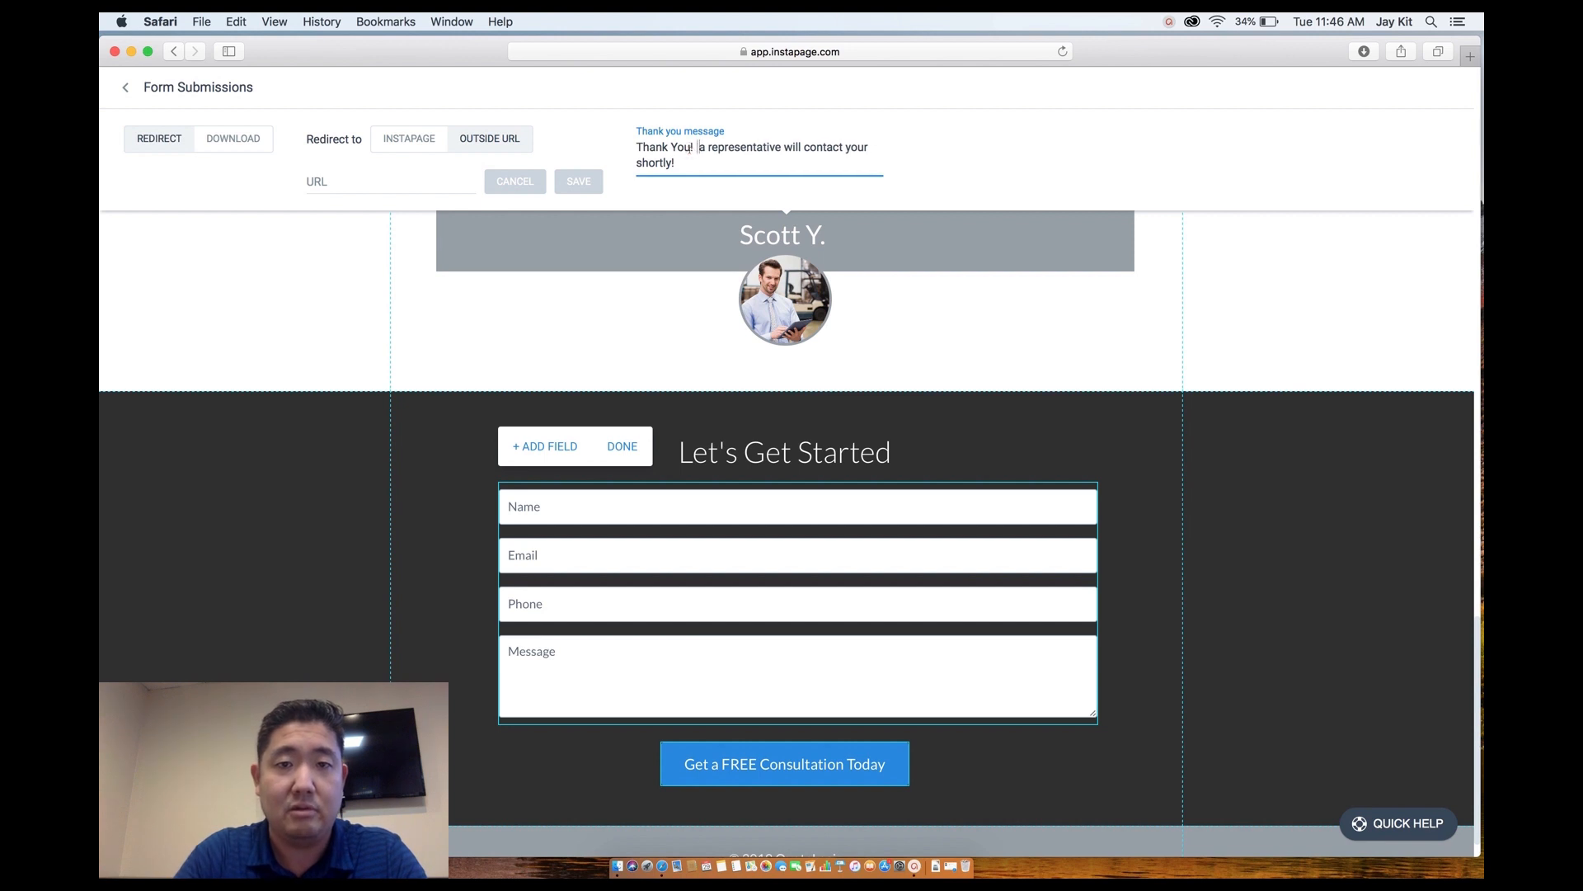
pyautogui.press('Delete')
pyautogui.write('A')
pyautogui.click(683, 167)
pyautogui.press('BackSpace')
pyautogui.write('.')
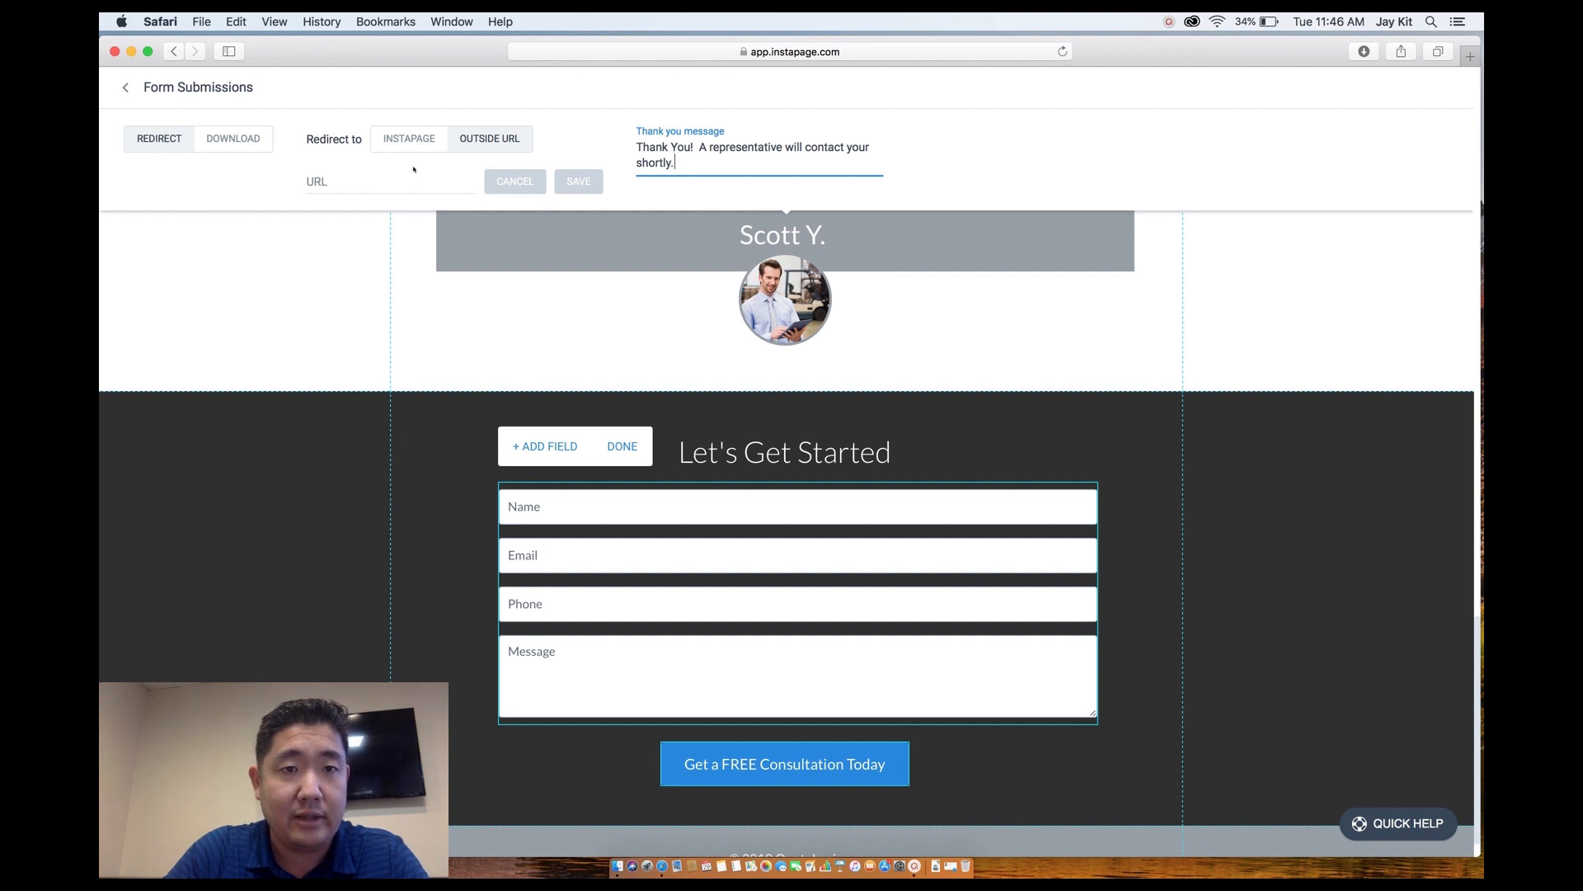
pyautogui.click(256, 191)
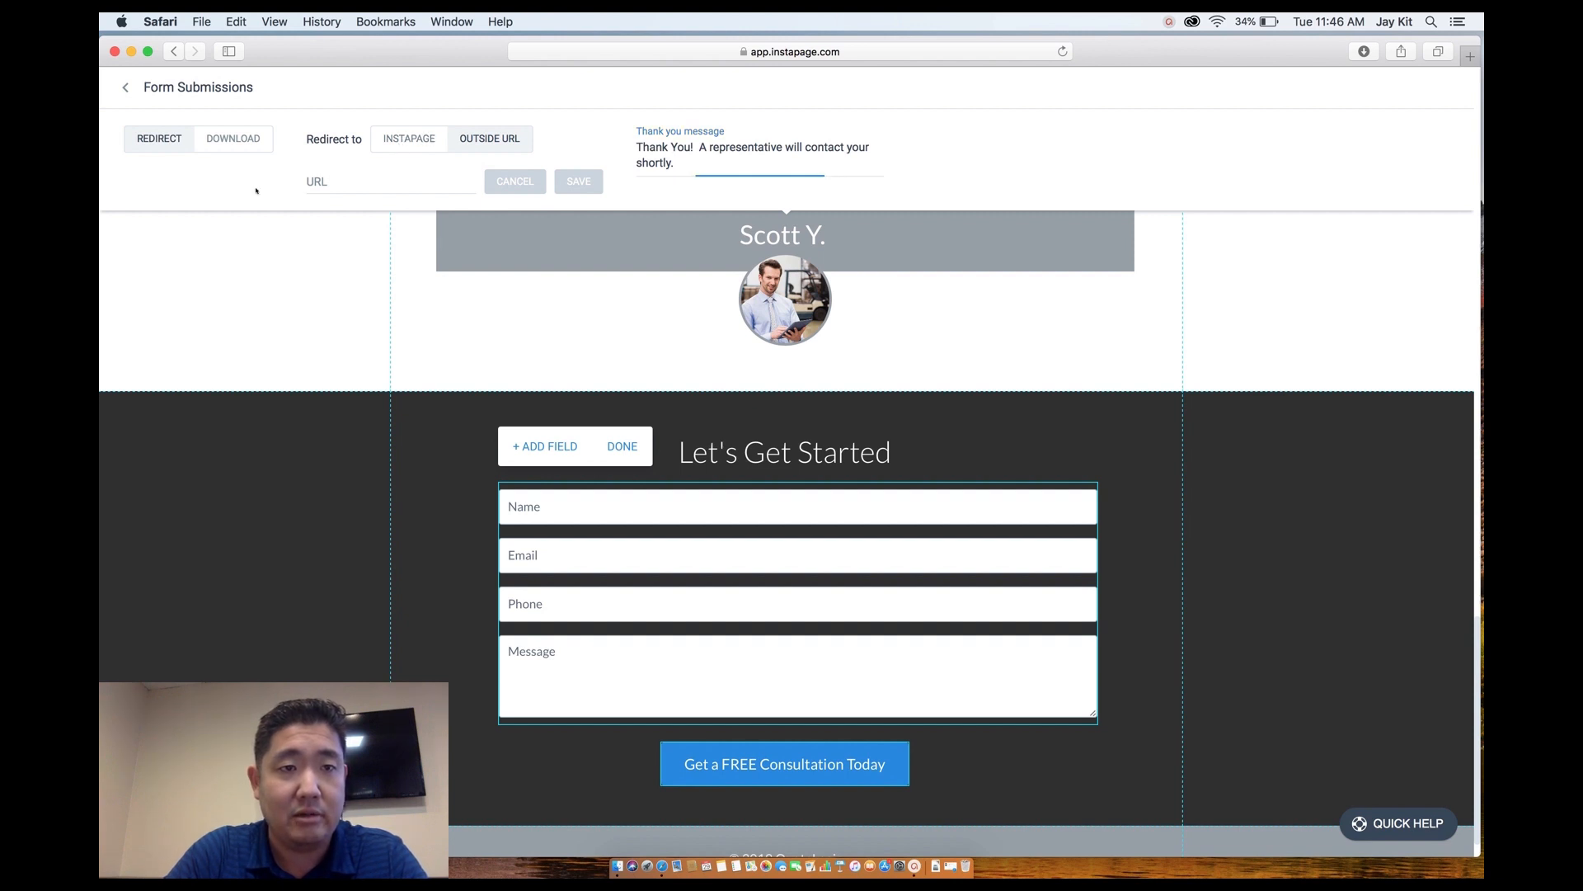
# Close the submission and form settings to return to the main editor.
pyautogui.click(124, 89)
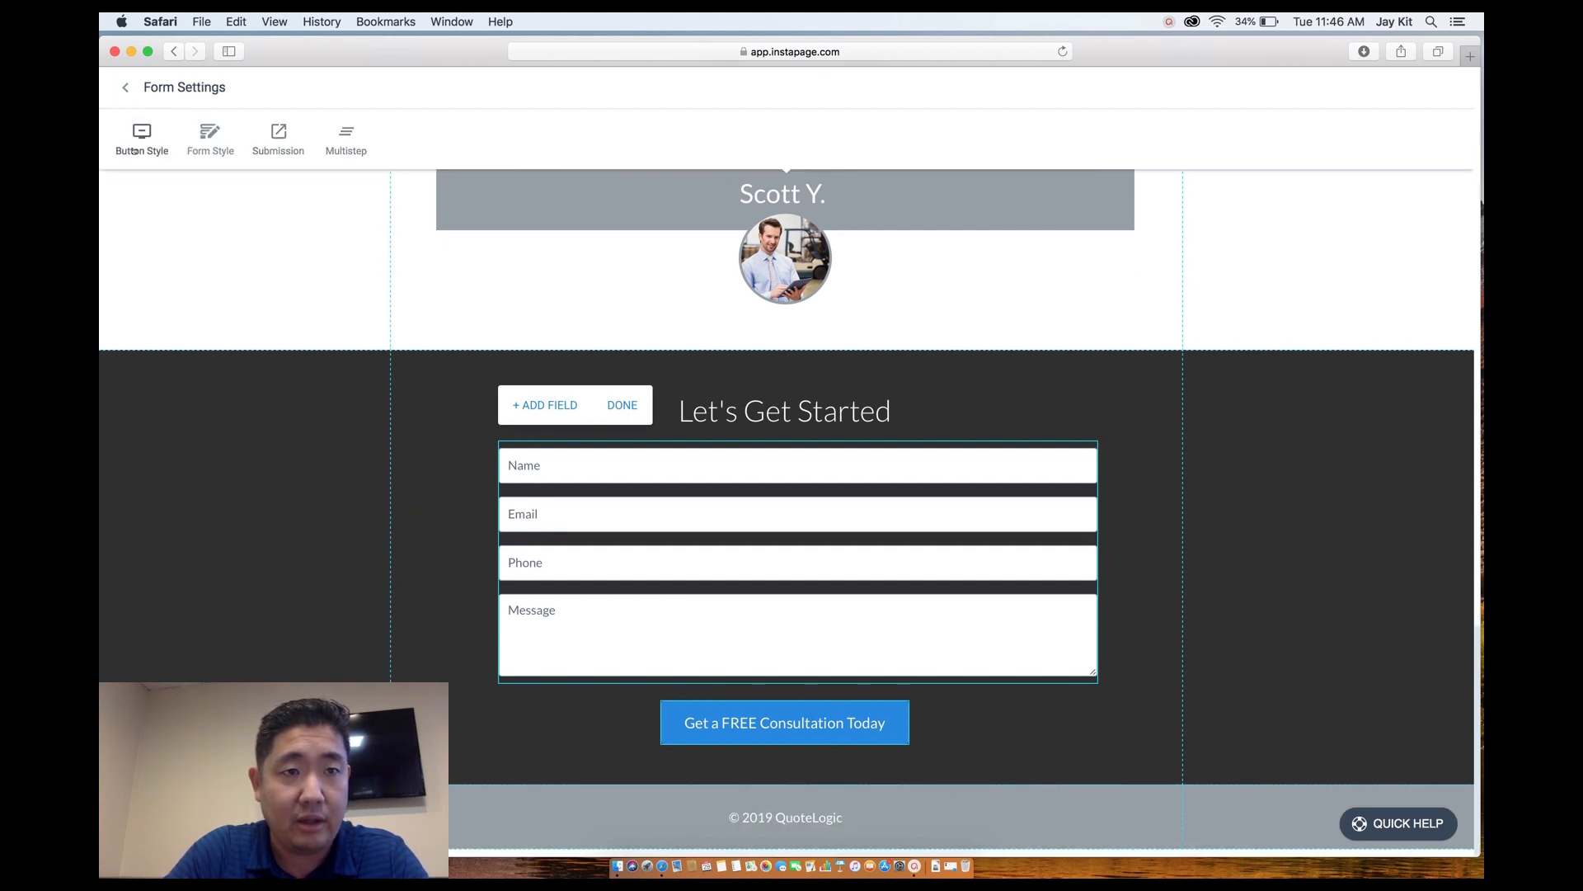
pyautogui.click(125, 91)
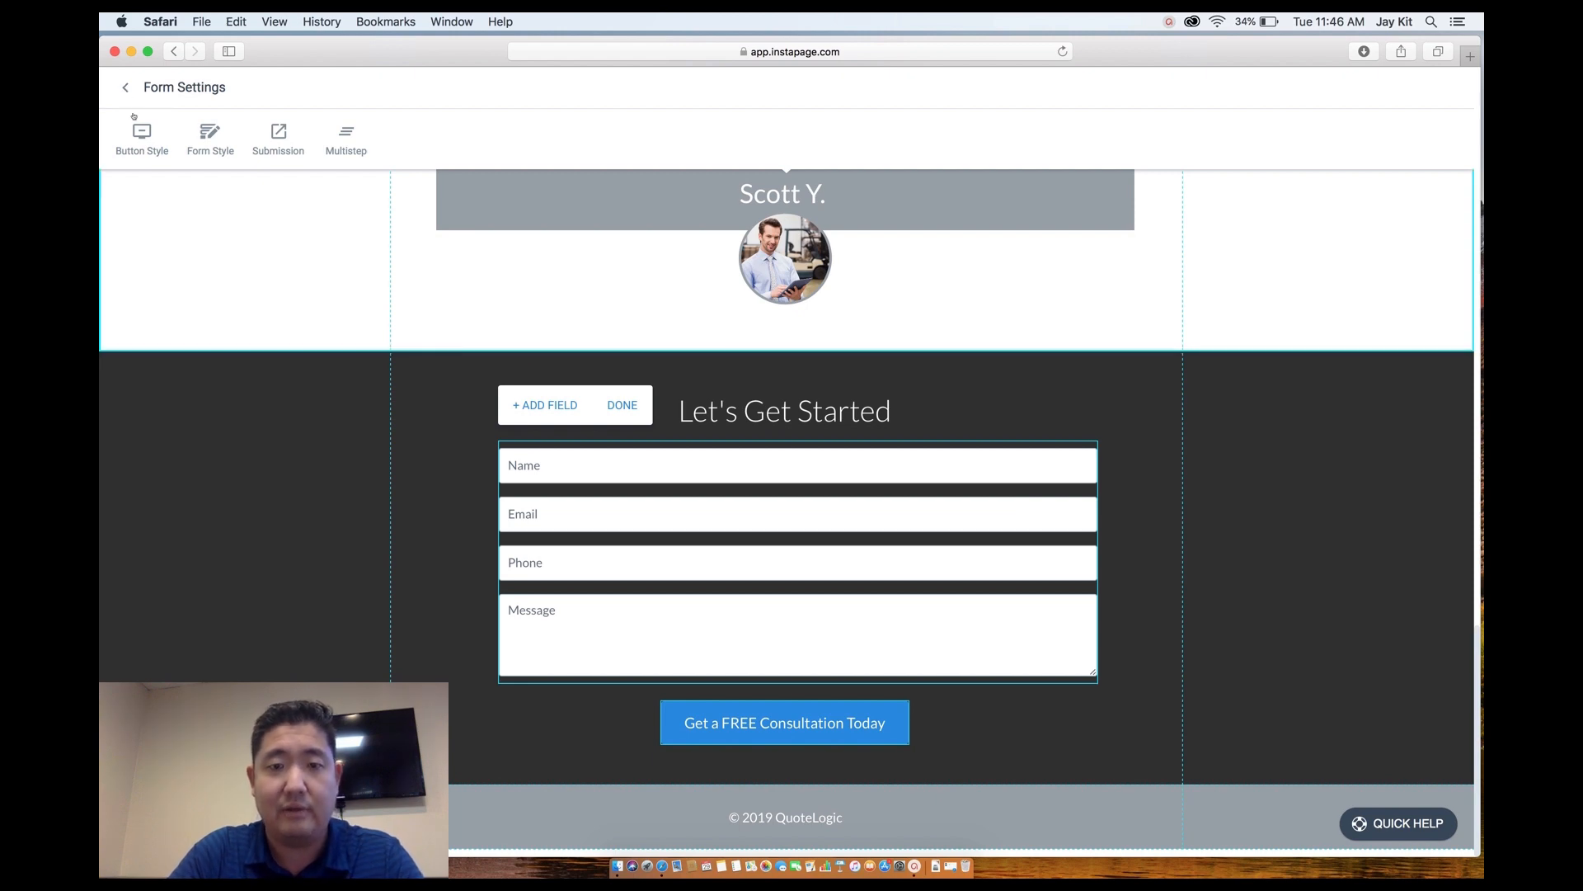
pyautogui.scroll(15, 199, 312)
pyautogui.scroll(10, 199, 312)
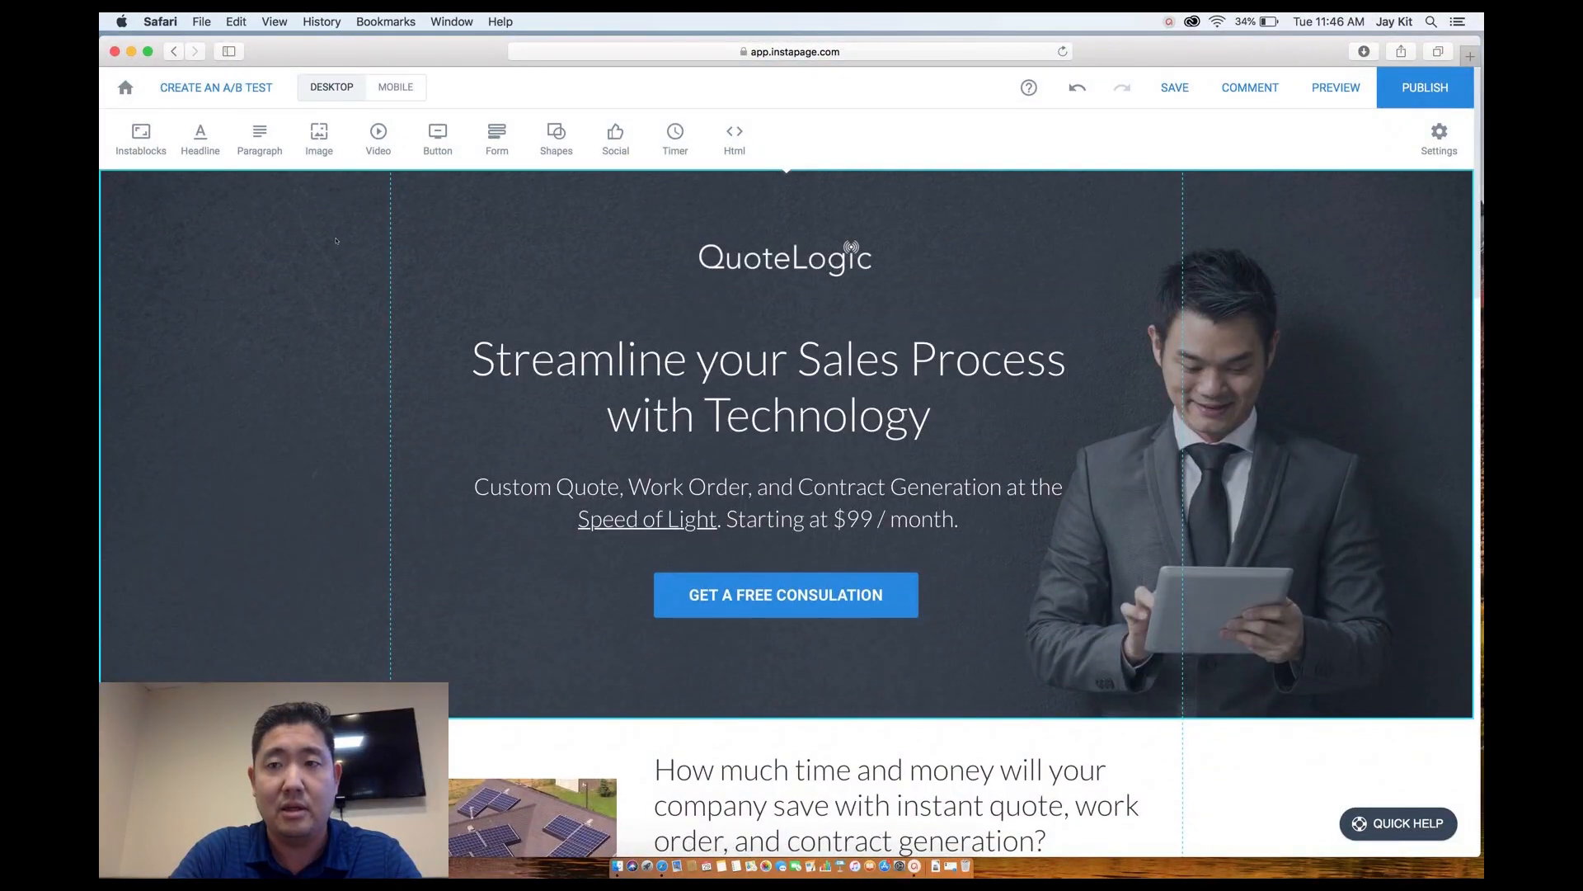
# Start publishing the QuoteLogic page to bring up the pre-publish warnings.
pyautogui.click(1413, 87)
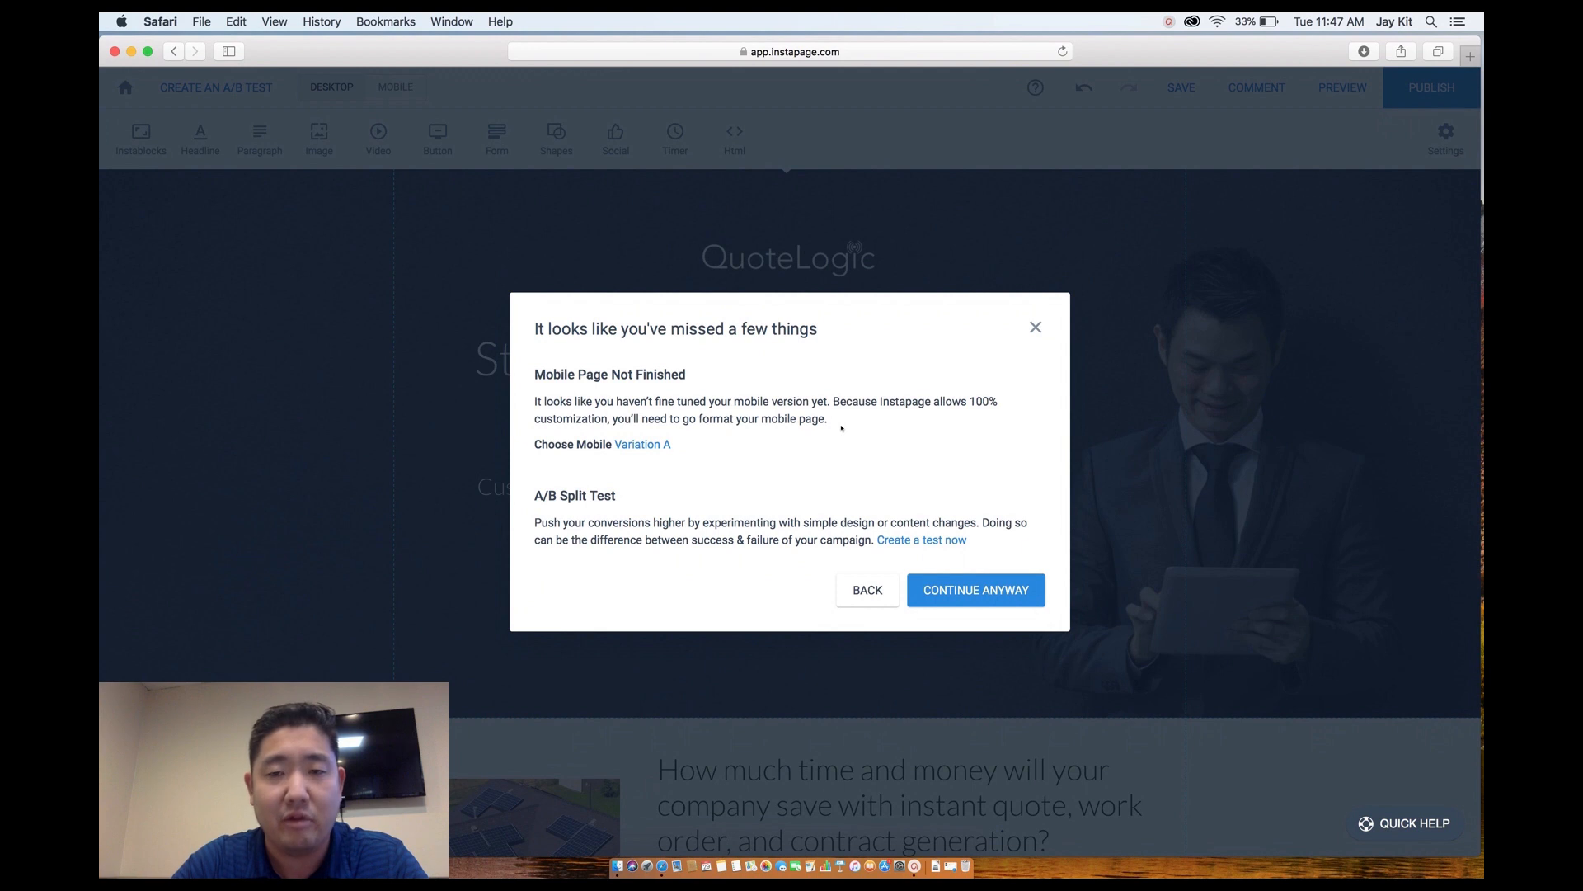
pyautogui.click(963, 590)
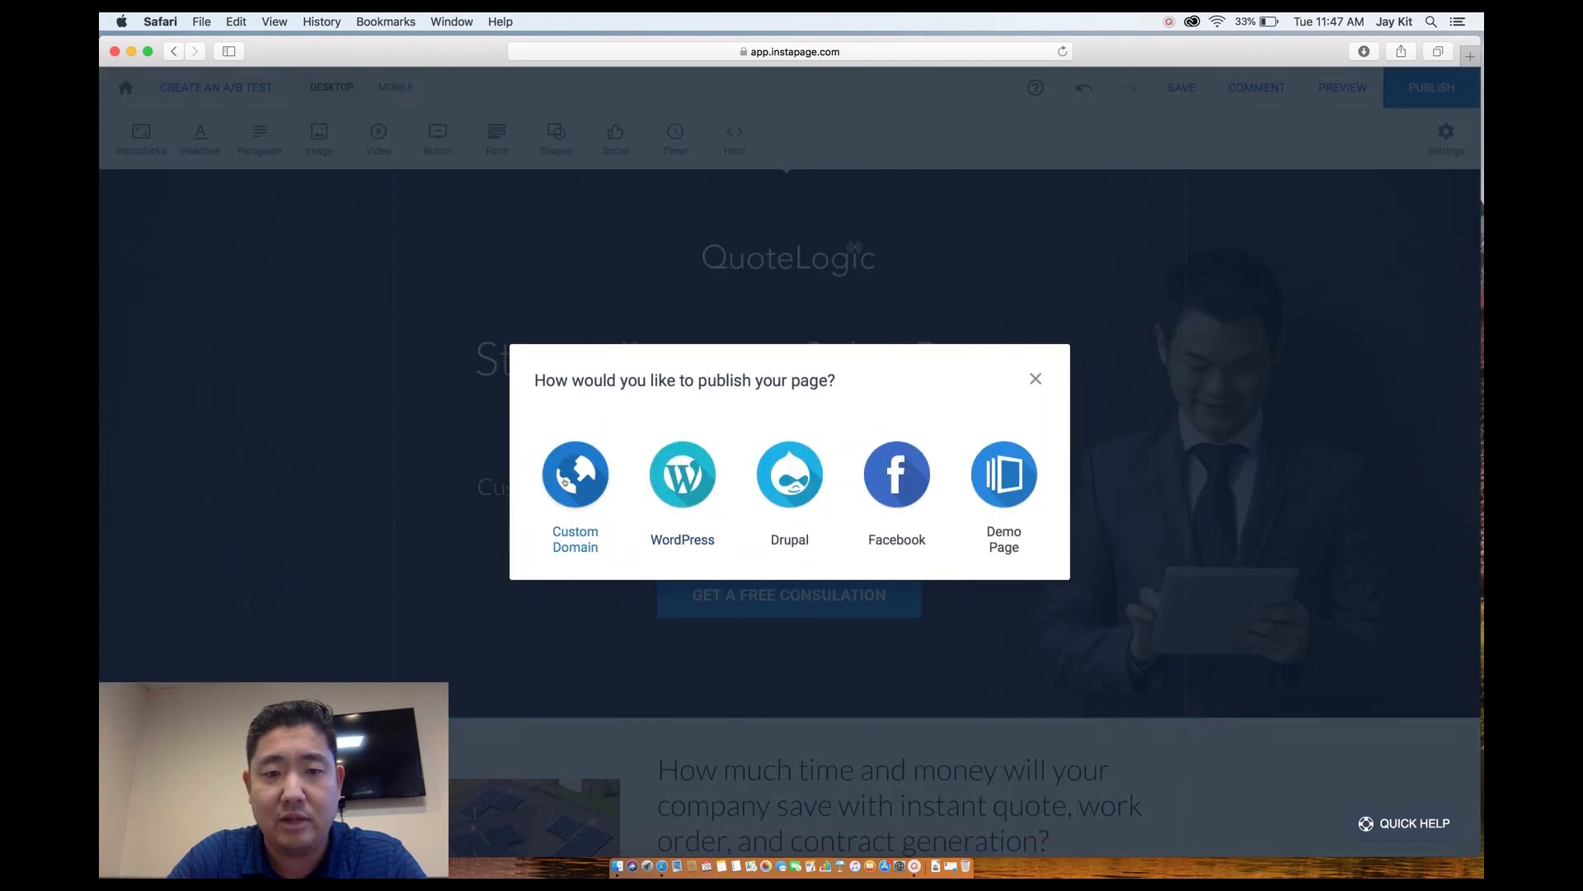
pyautogui.click(565, 481)
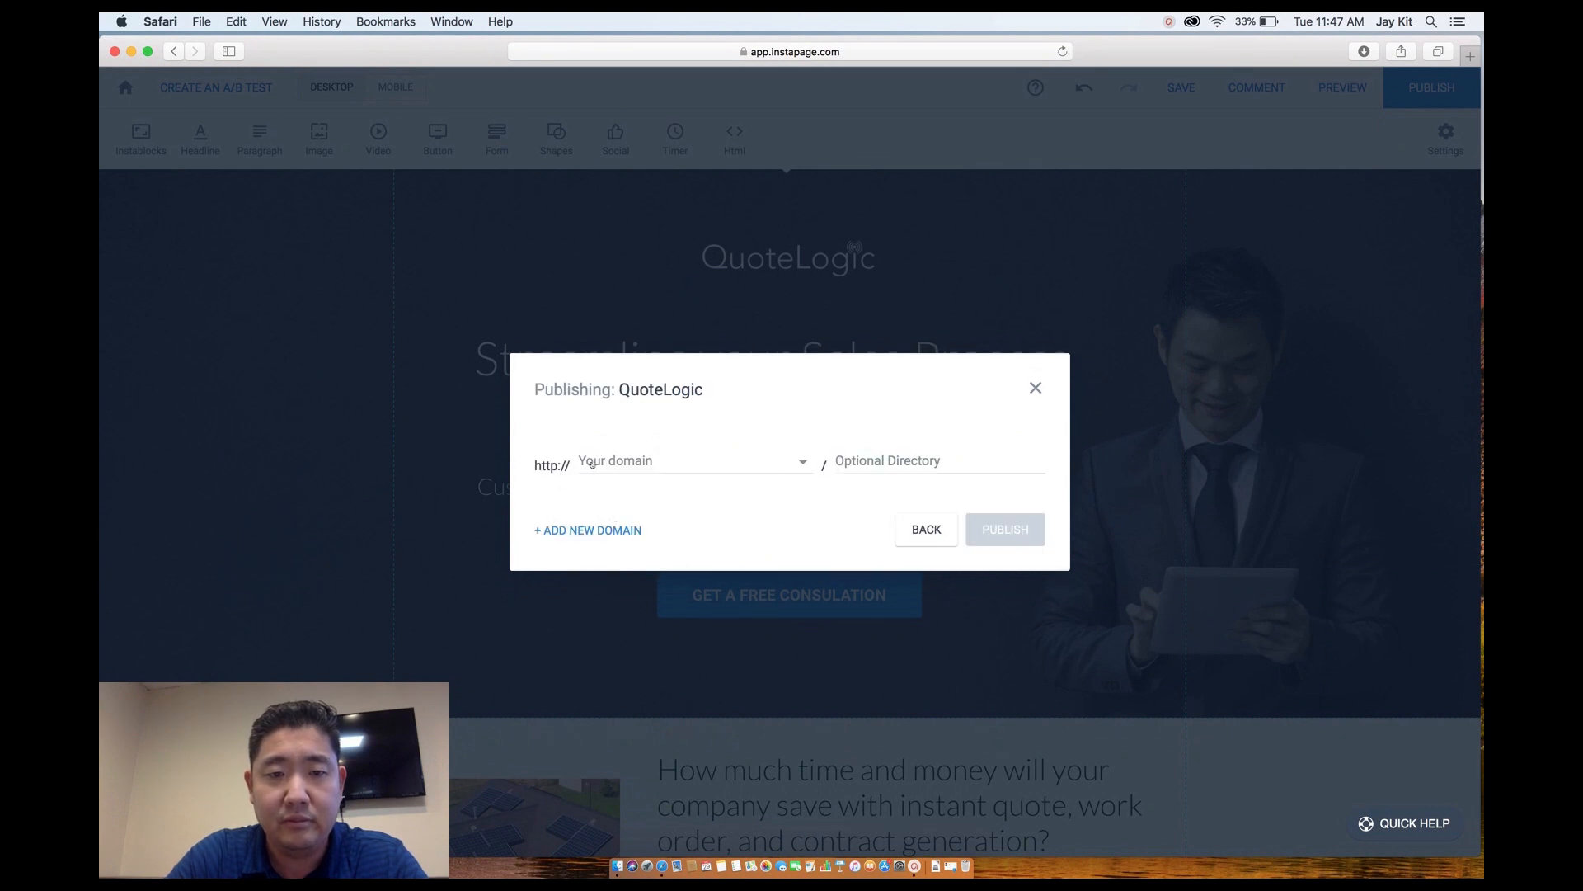
pyautogui.click(594, 530)
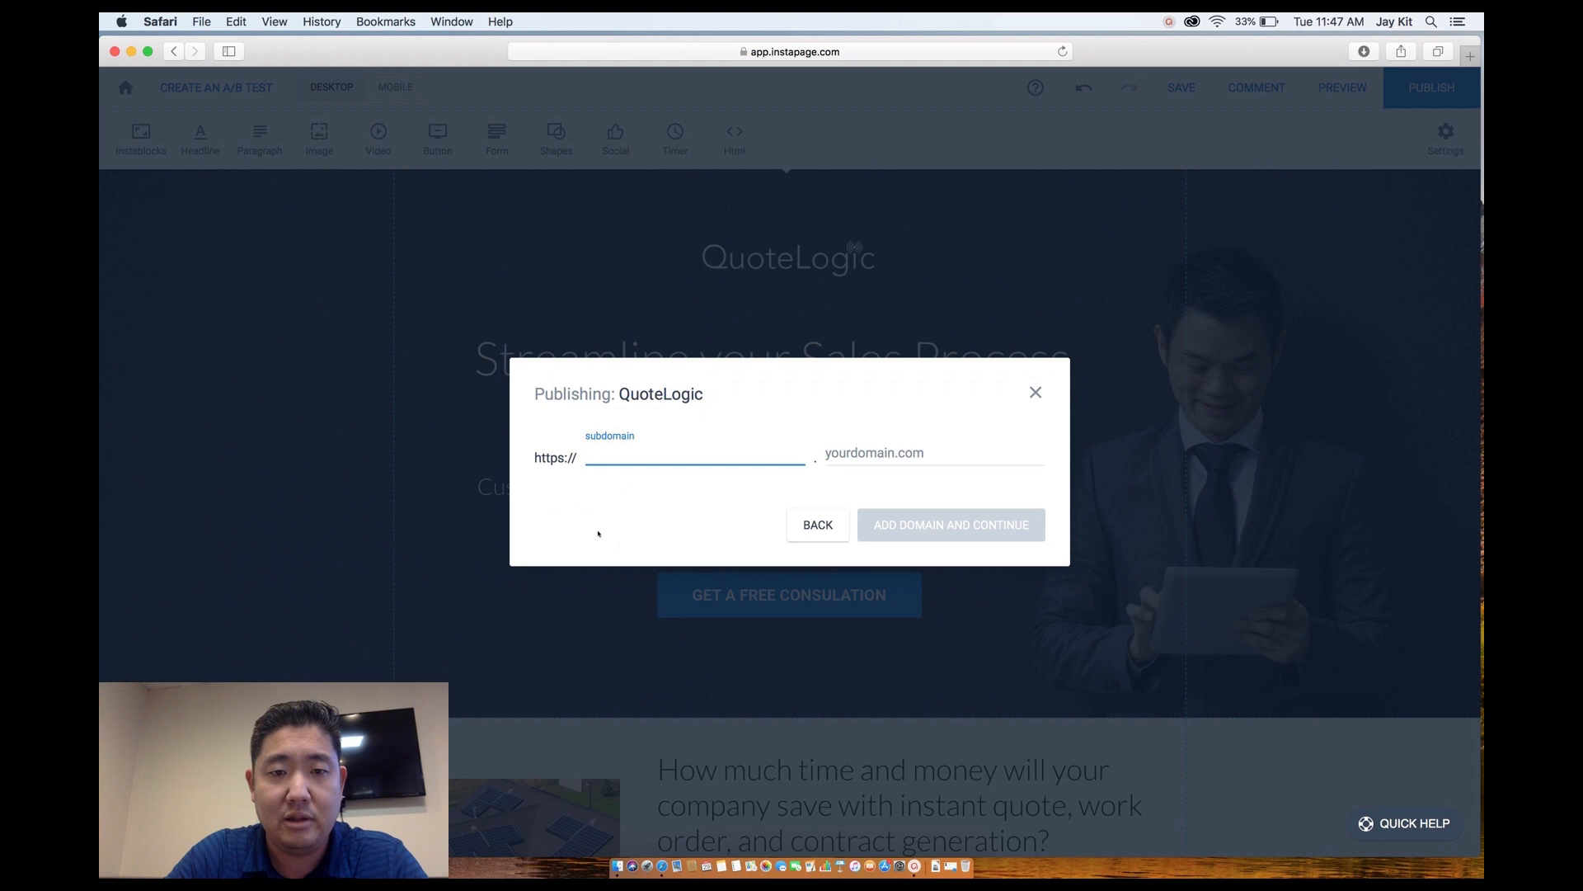
pyautogui.write('www')
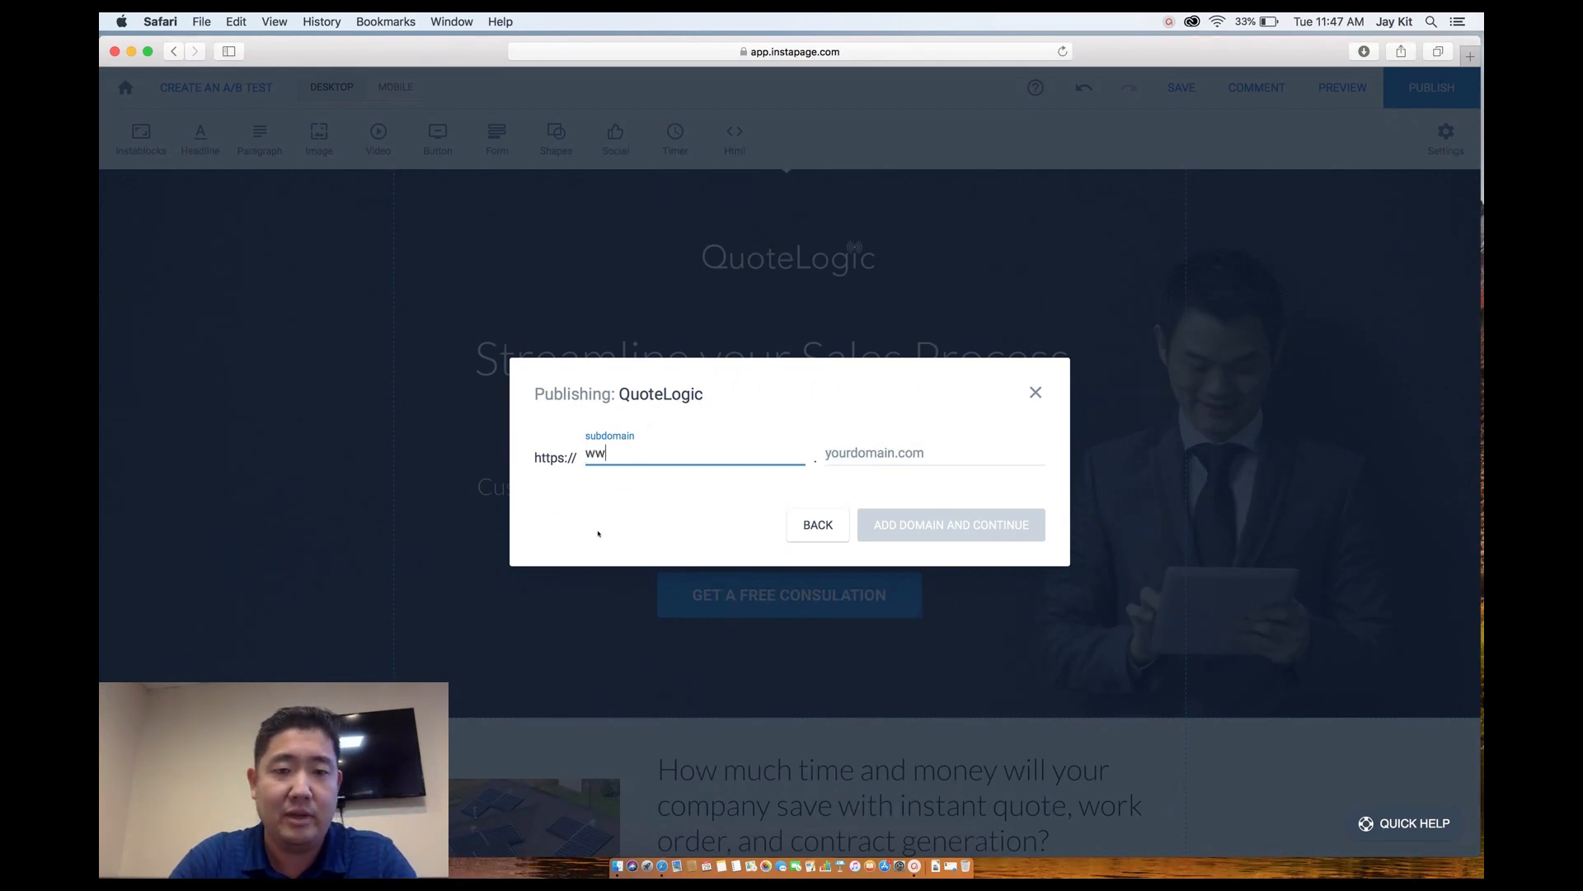
pyautogui.click(825, 465)
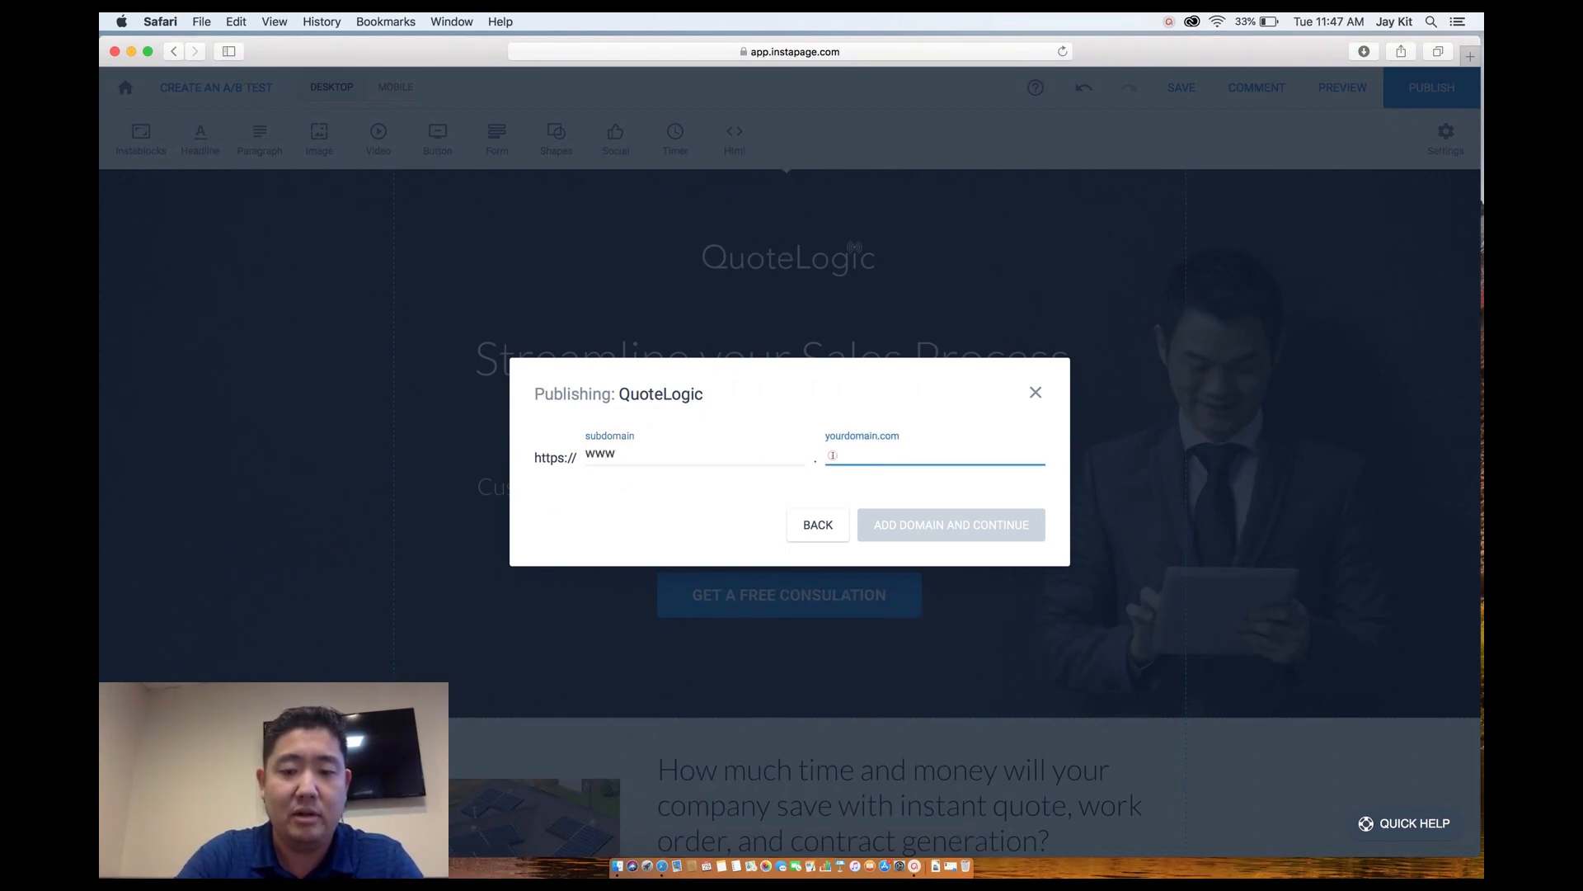
pyautogui.write('quote logic.co')
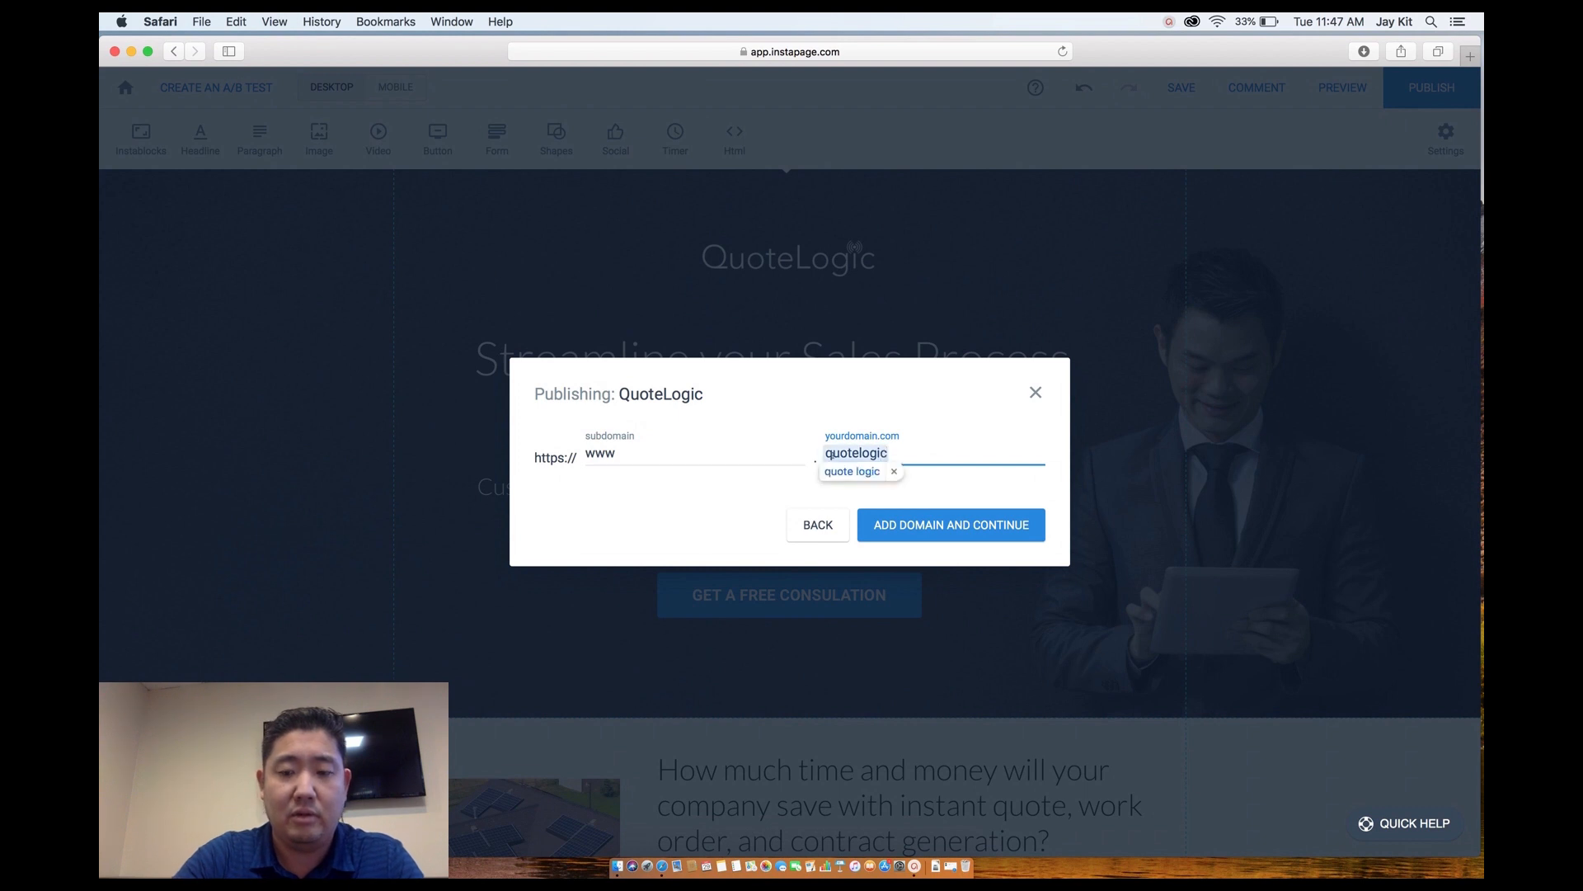
pyautogui.click(863, 453)
pyautogui.press('BackSpace')
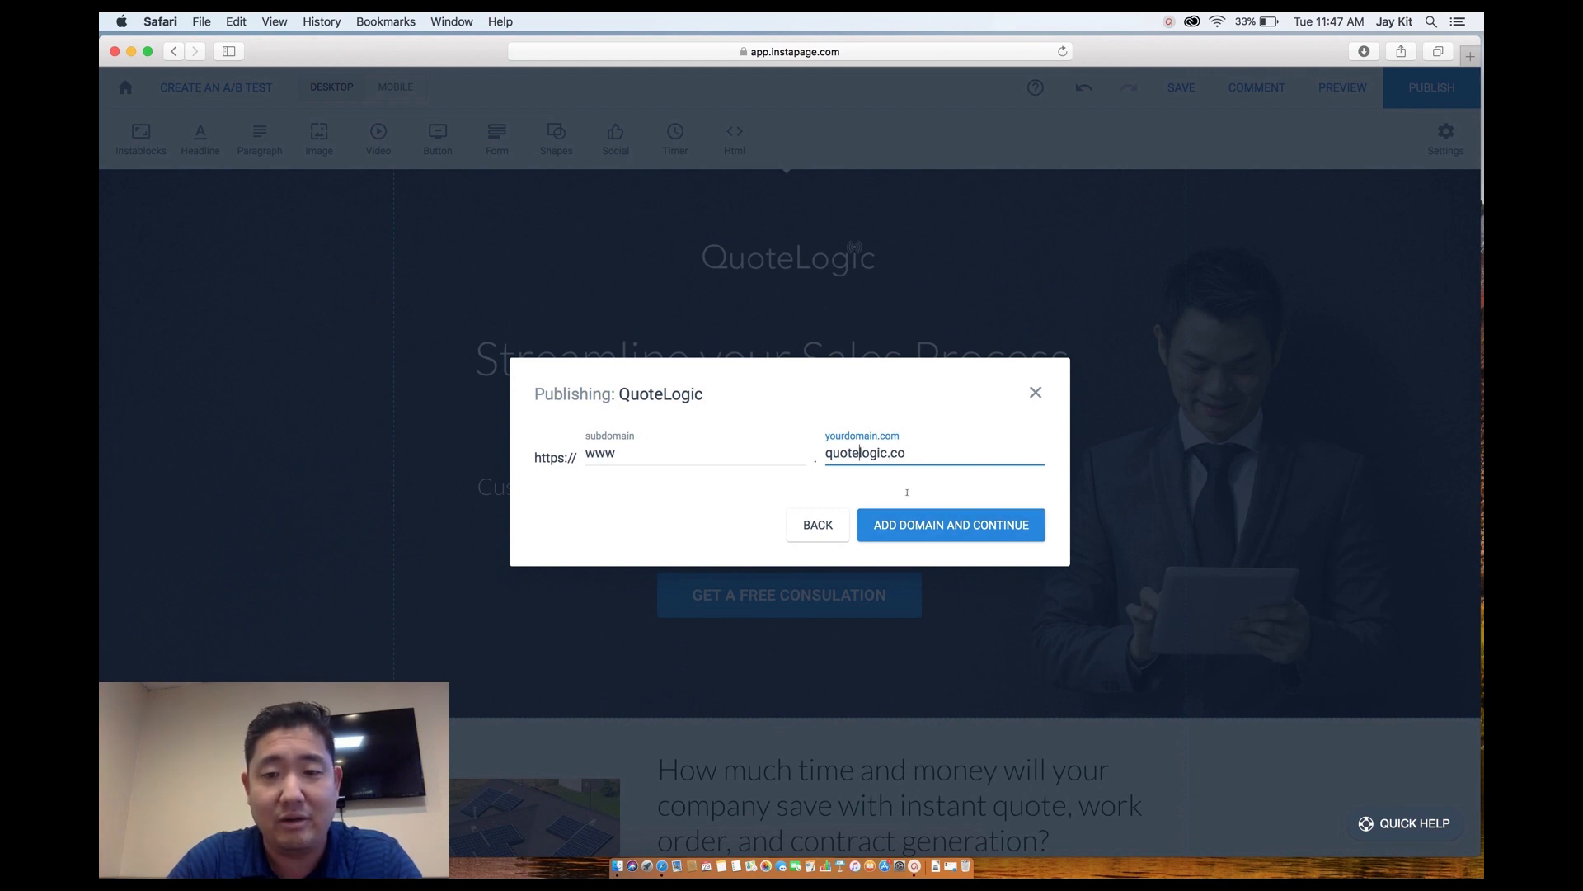
pyautogui.click(921, 526)
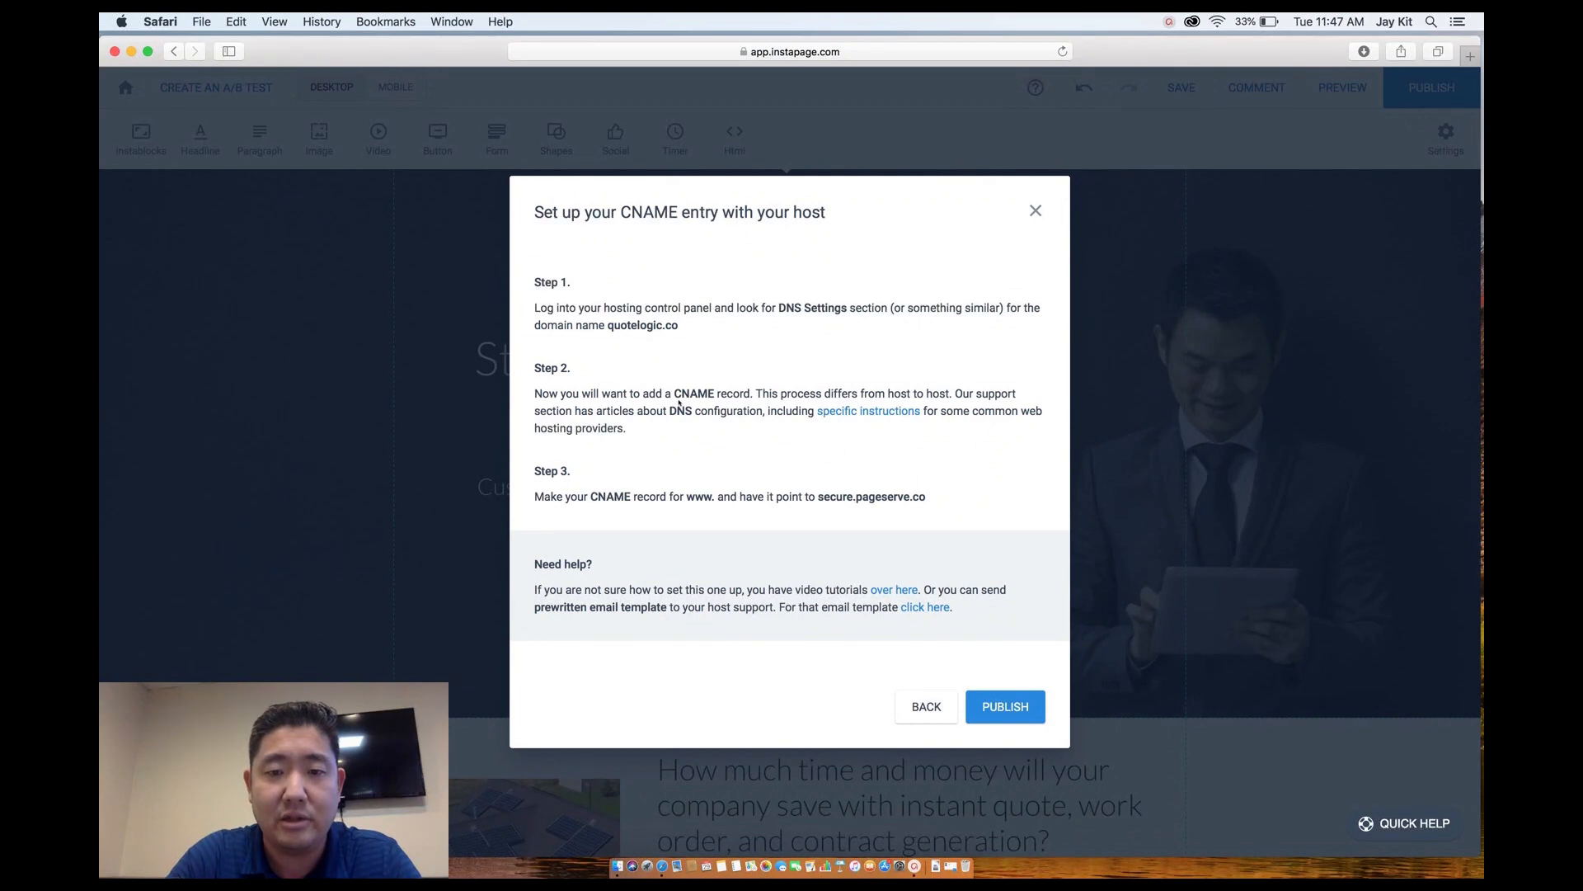
# Copy the CNAME target secure.pageserve.co, publish to the domain, and close the completion notice.
pyautogui.moveTo(816, 498); pyautogui.dragTo(927, 498)
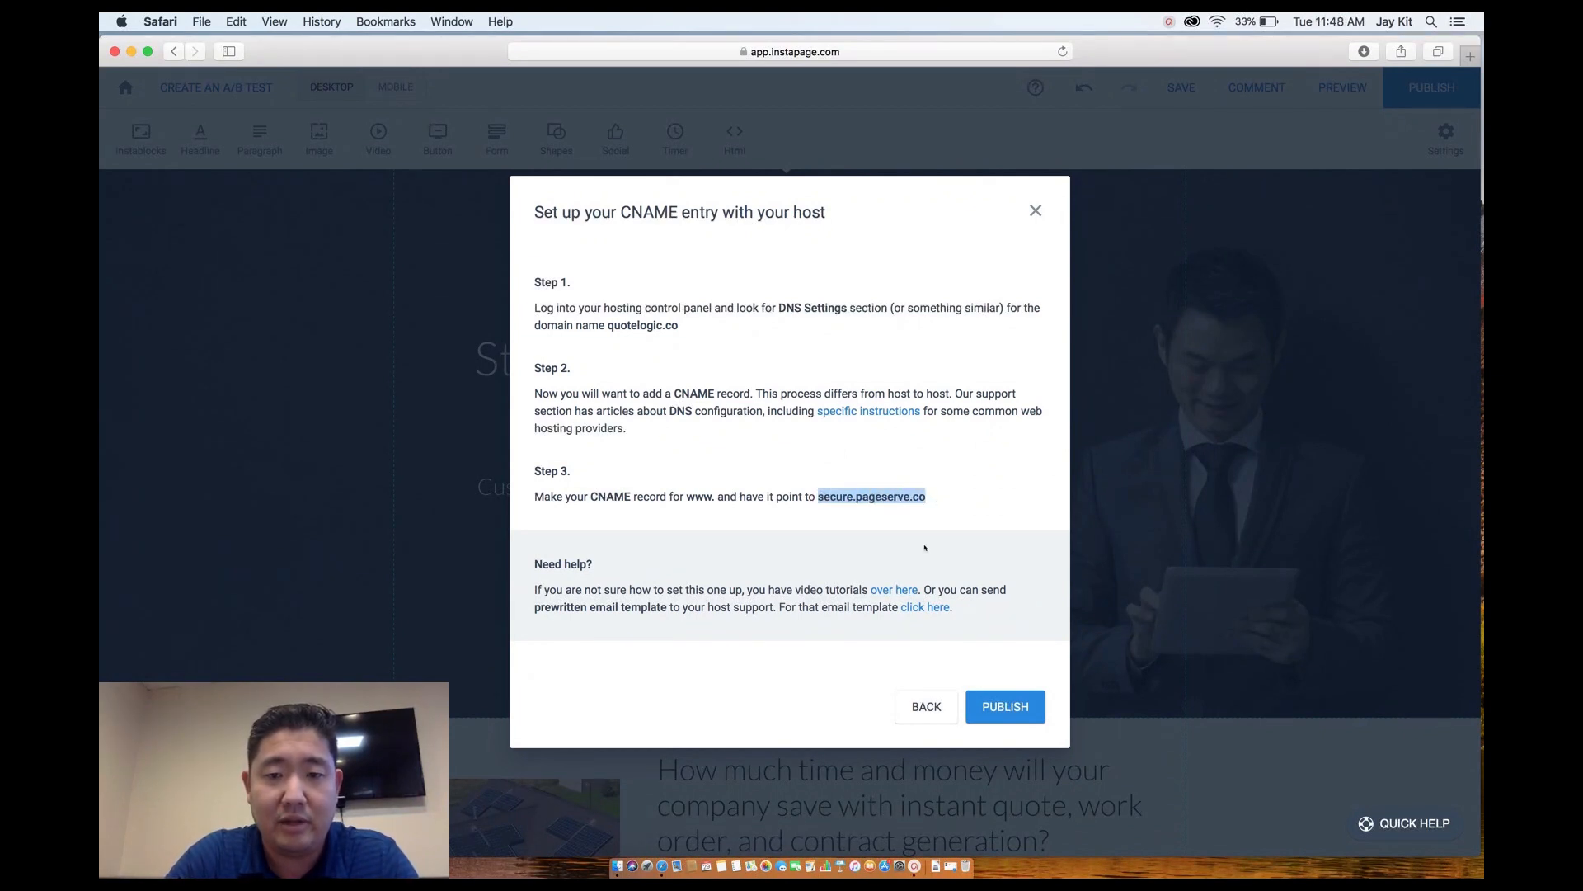
pyautogui.press('super+c')
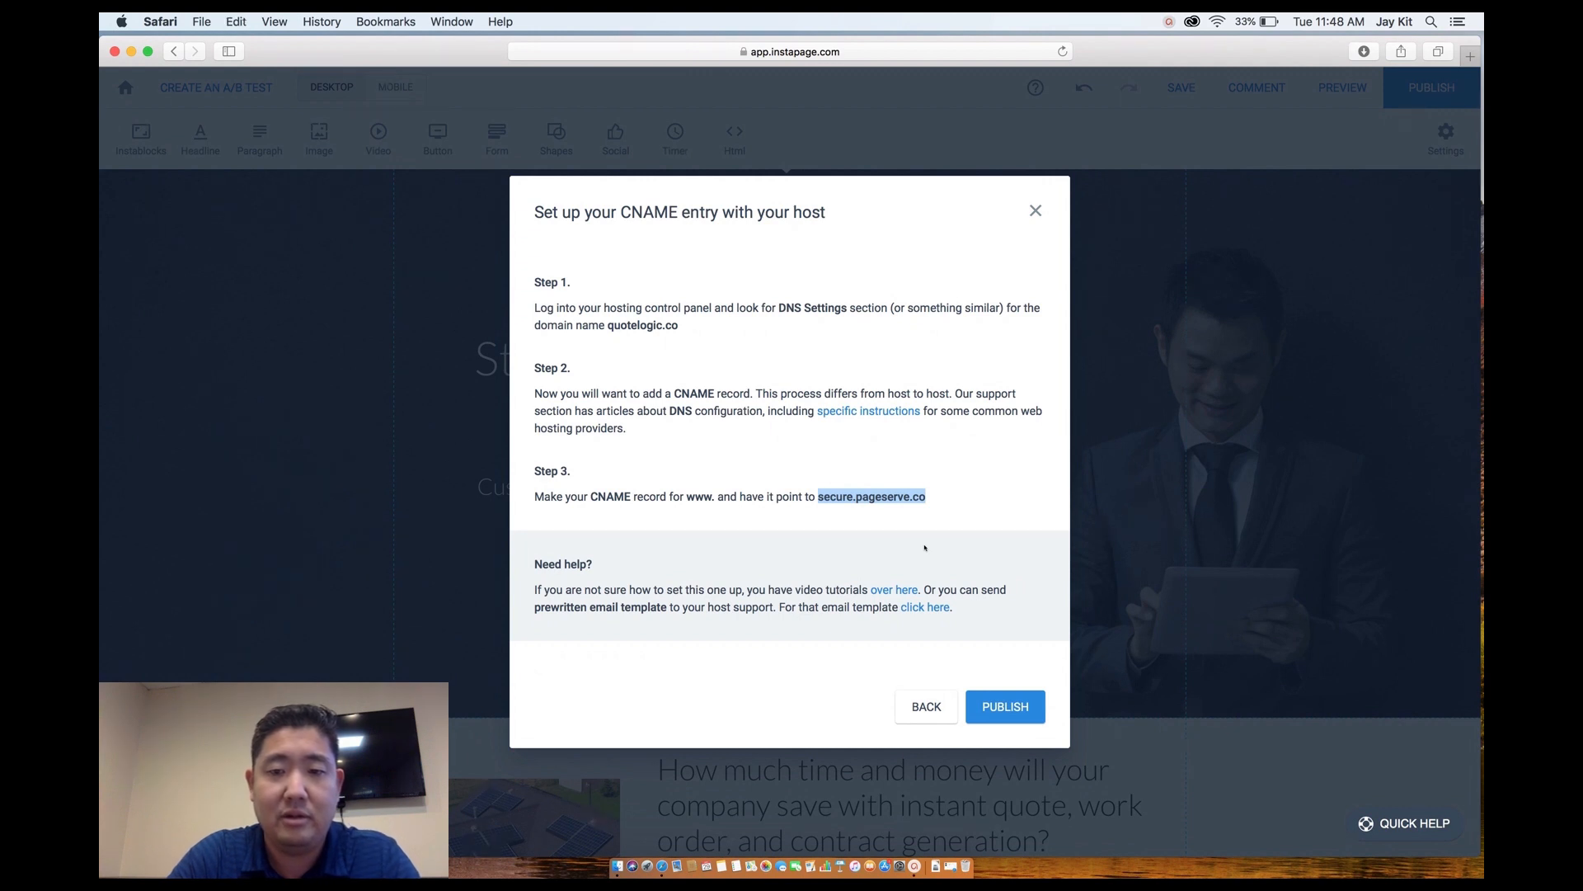
pyautogui.click(1010, 705)
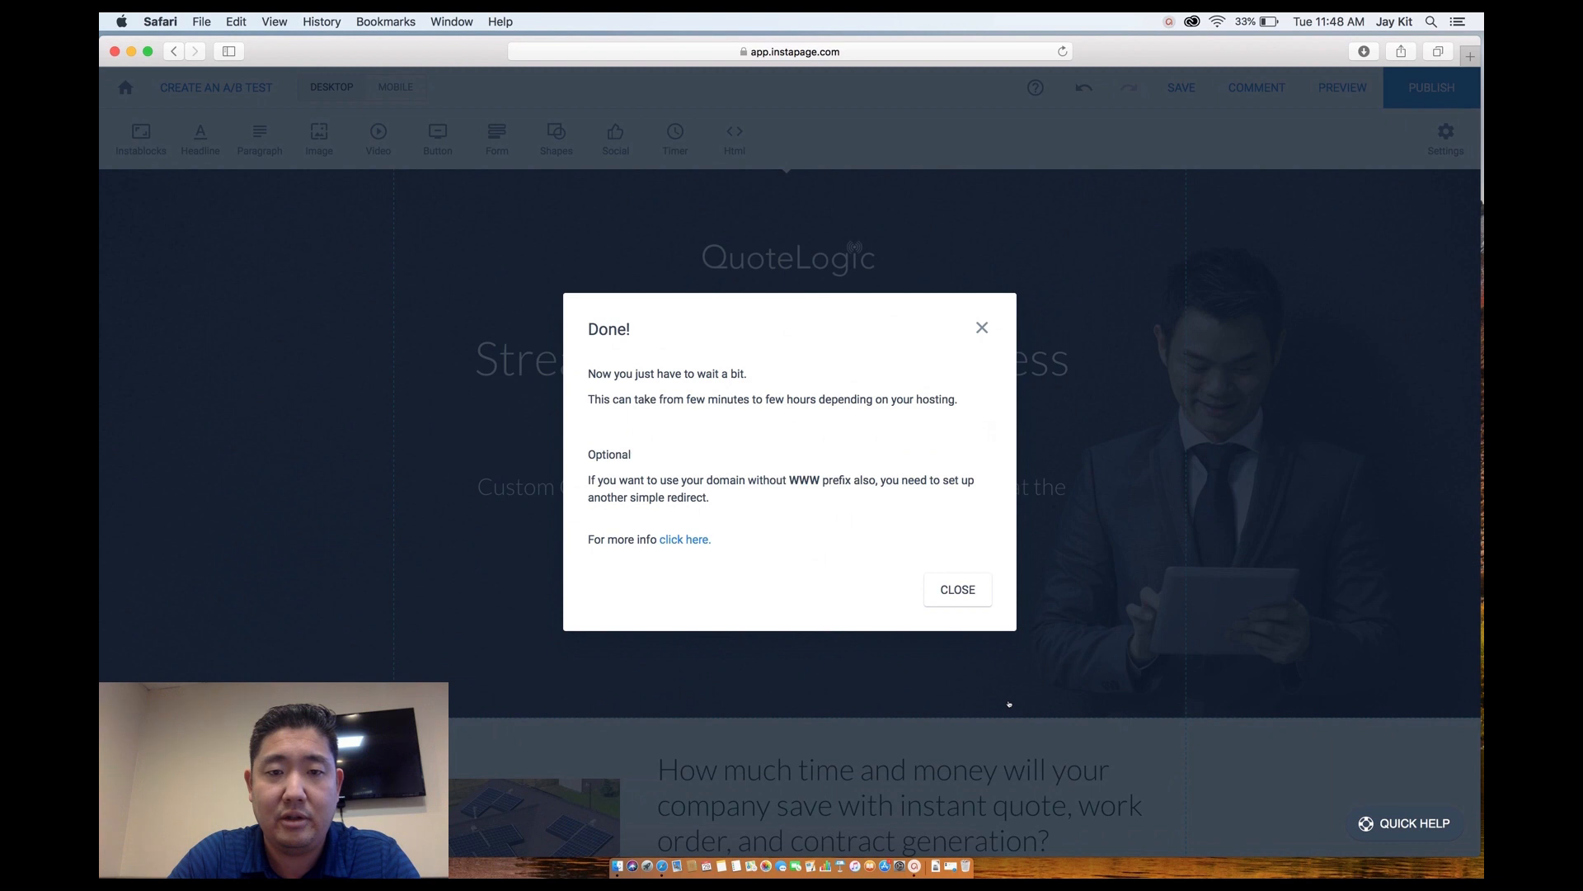
pyautogui.click(957, 588)
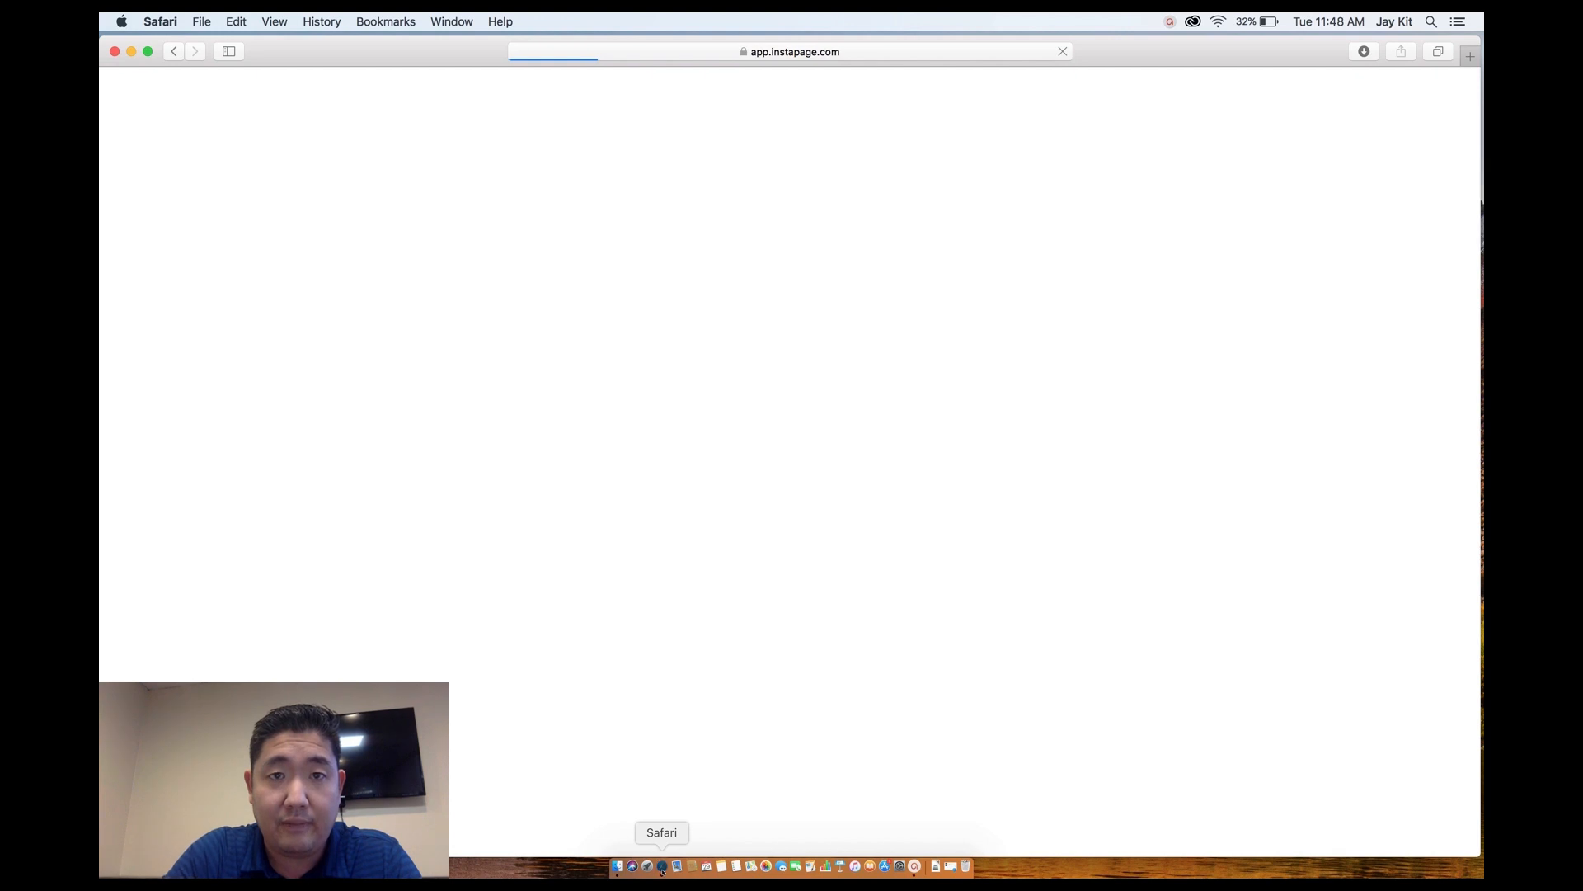
# Switch to the Namecheap window and open quotelogic.co's Advanced DNS settings.
pyautogui.rightClick(662, 867)
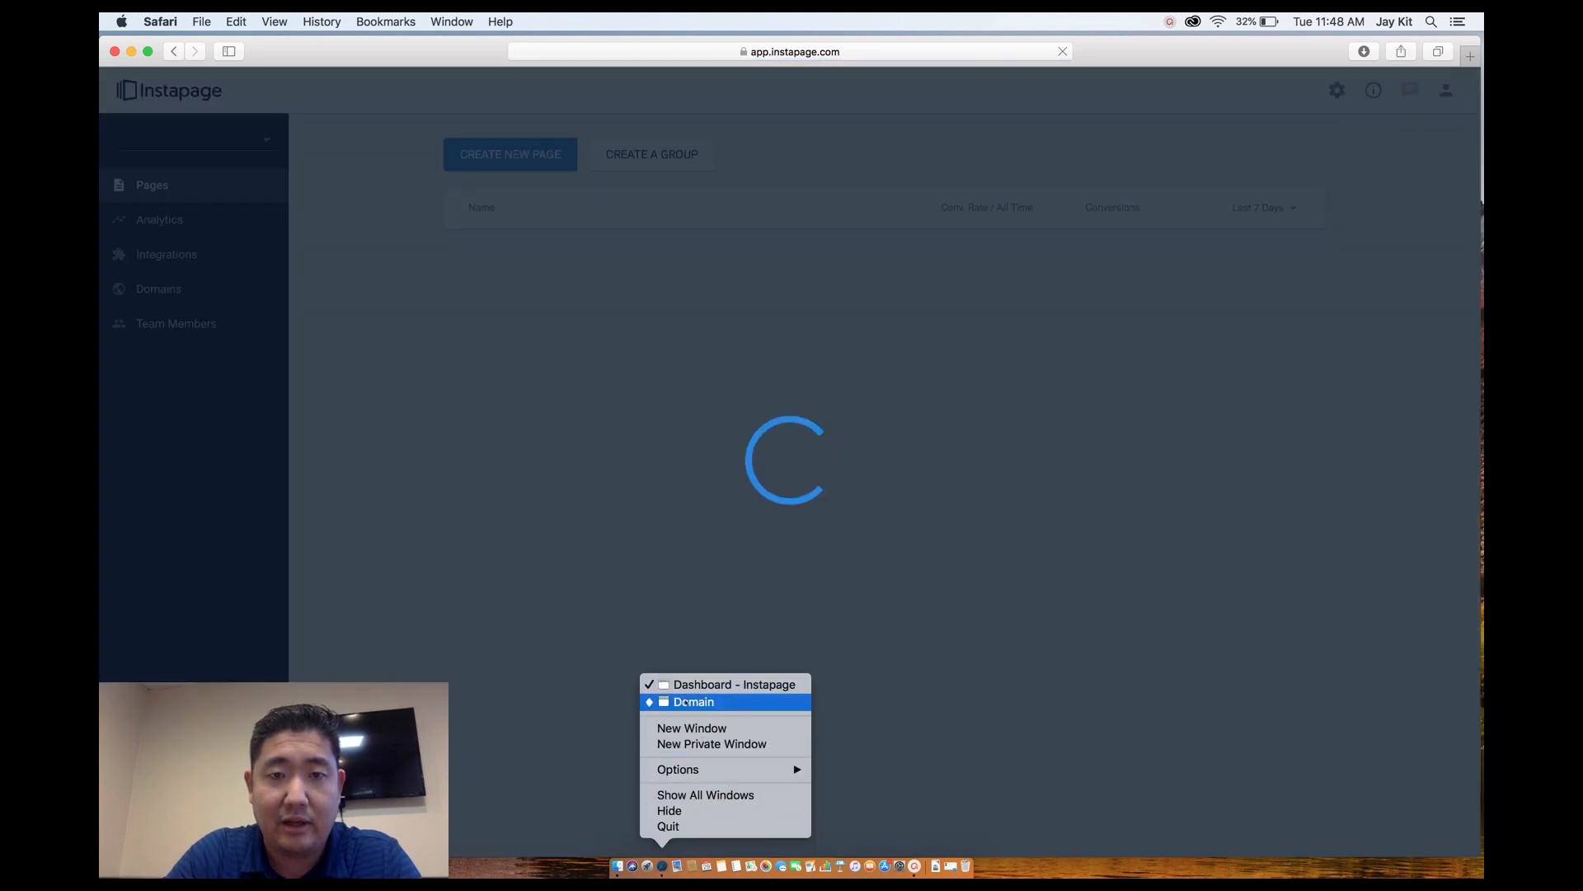
pyautogui.click(687, 702)
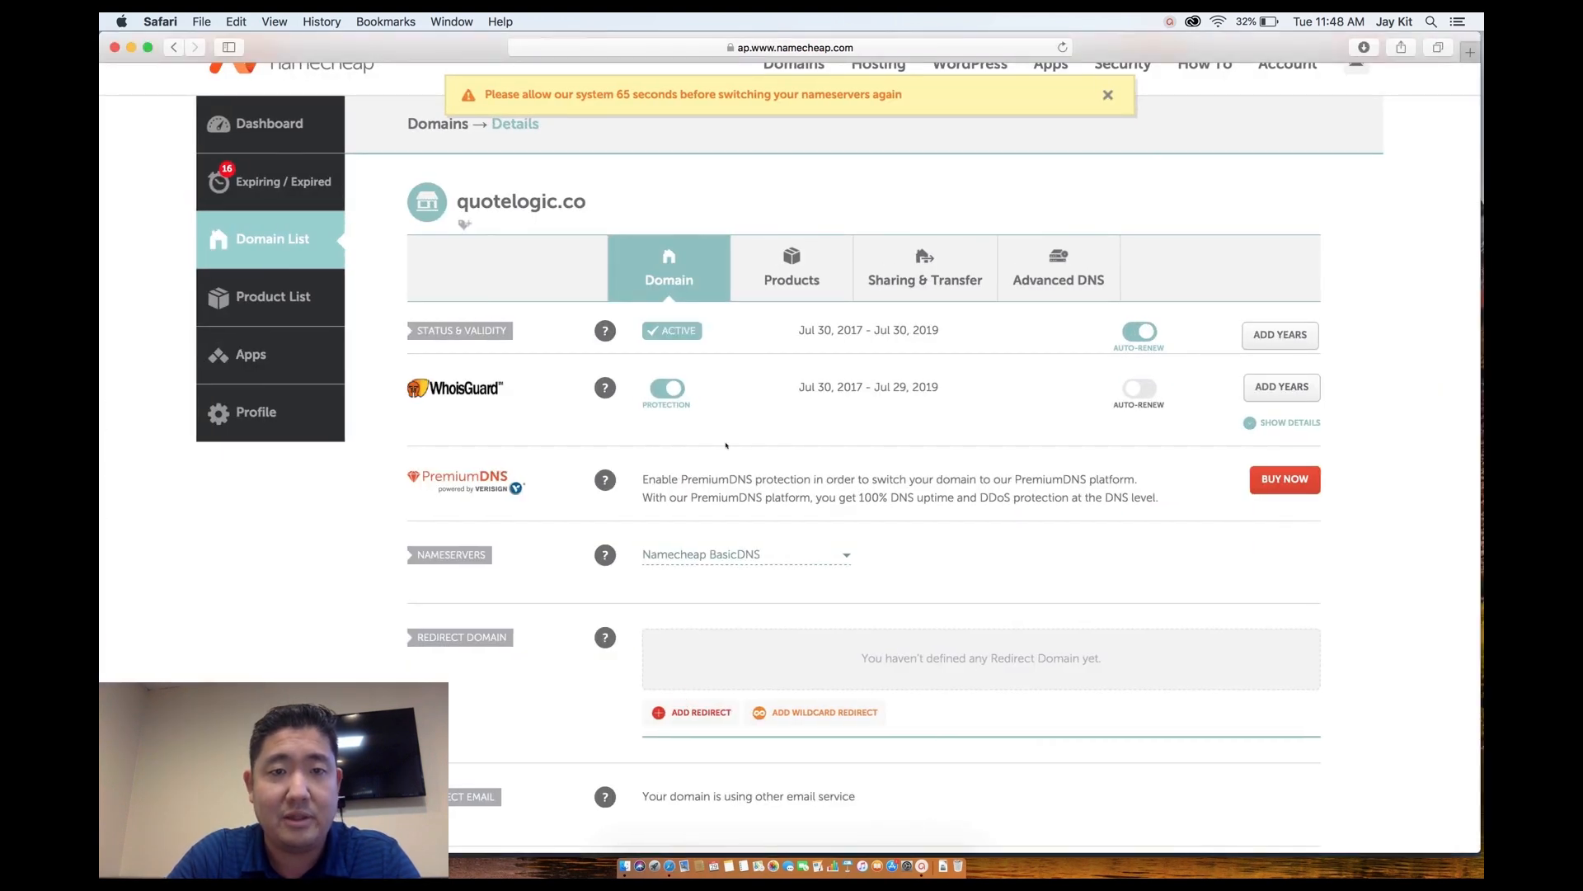
pyautogui.scroll(2, 726, 445)
pyautogui.scroll(-3, 725, 560)
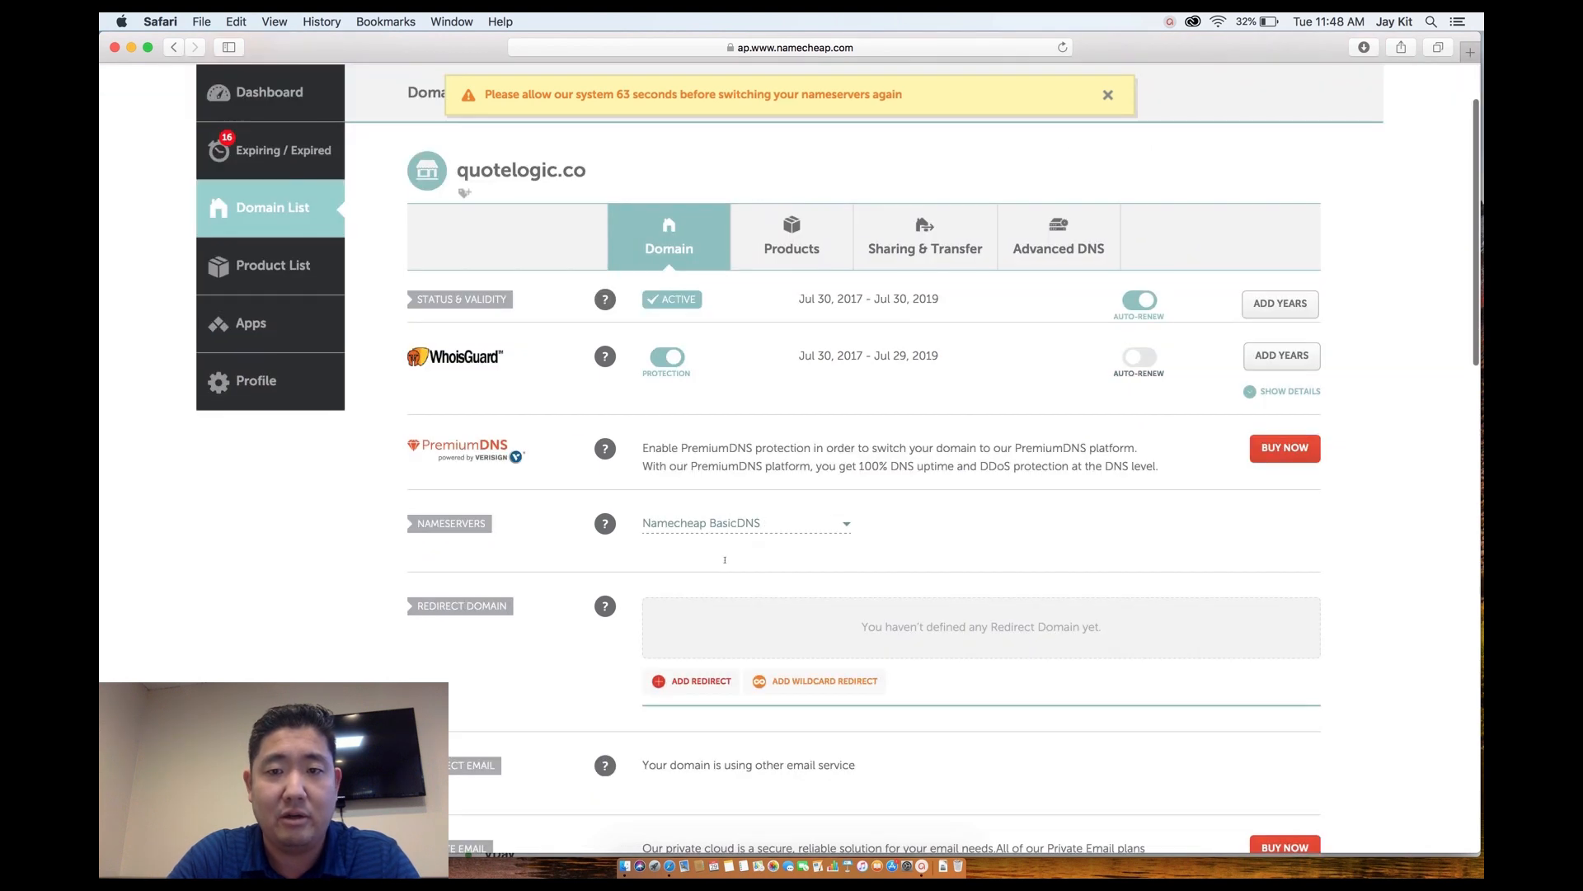
pyautogui.click(1045, 249)
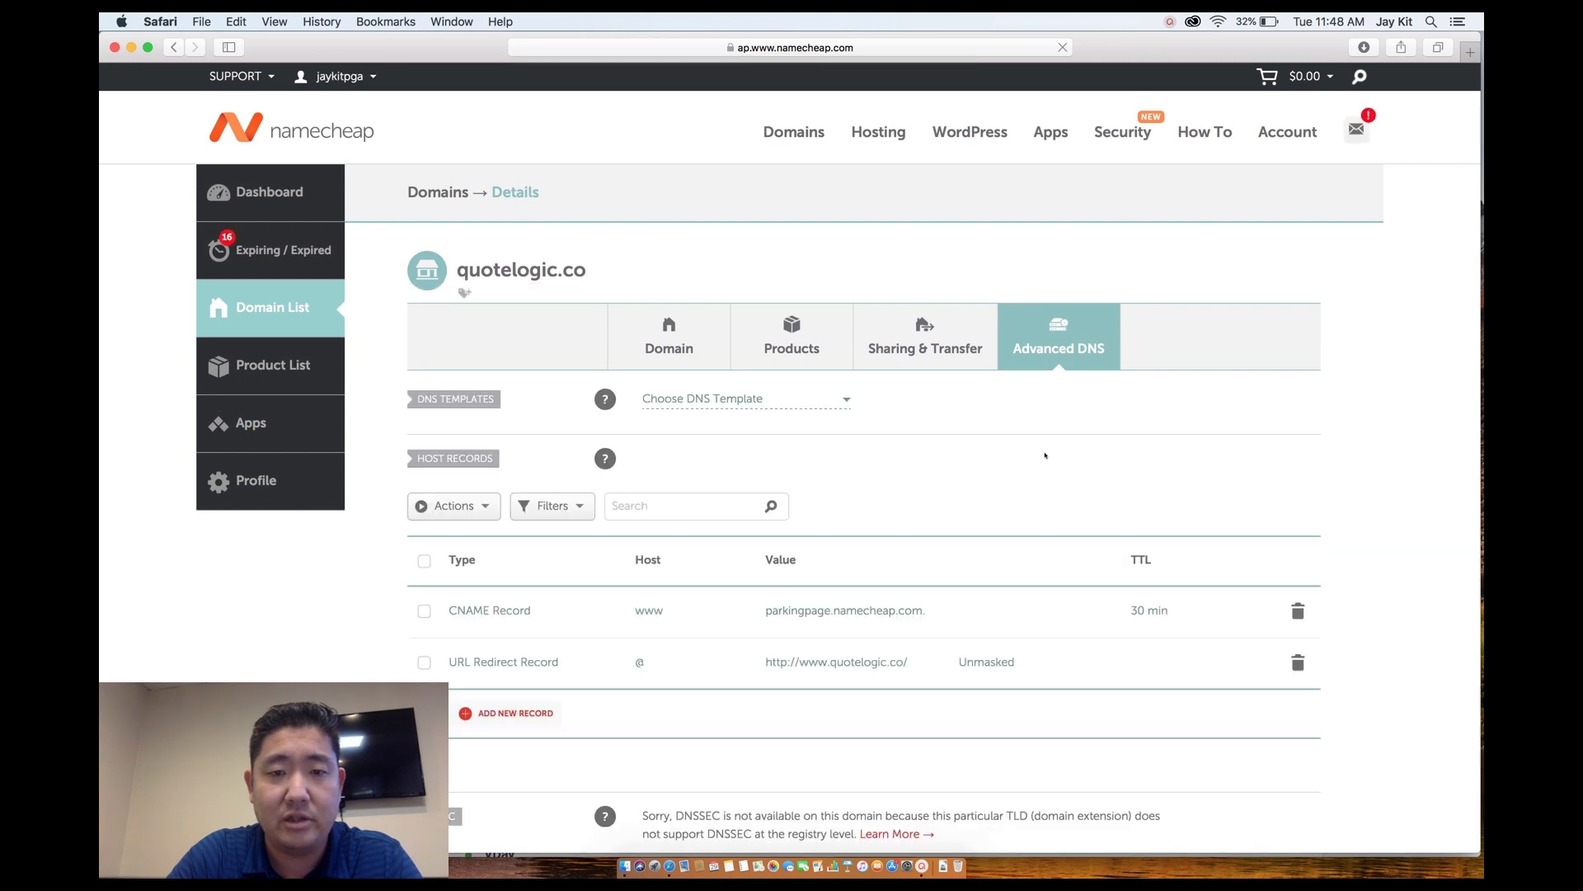
# Point the www CNAME record to secure.pageserve.co with a 5 min TTL and save it.
pyautogui.scroll(-2, 1045, 455)
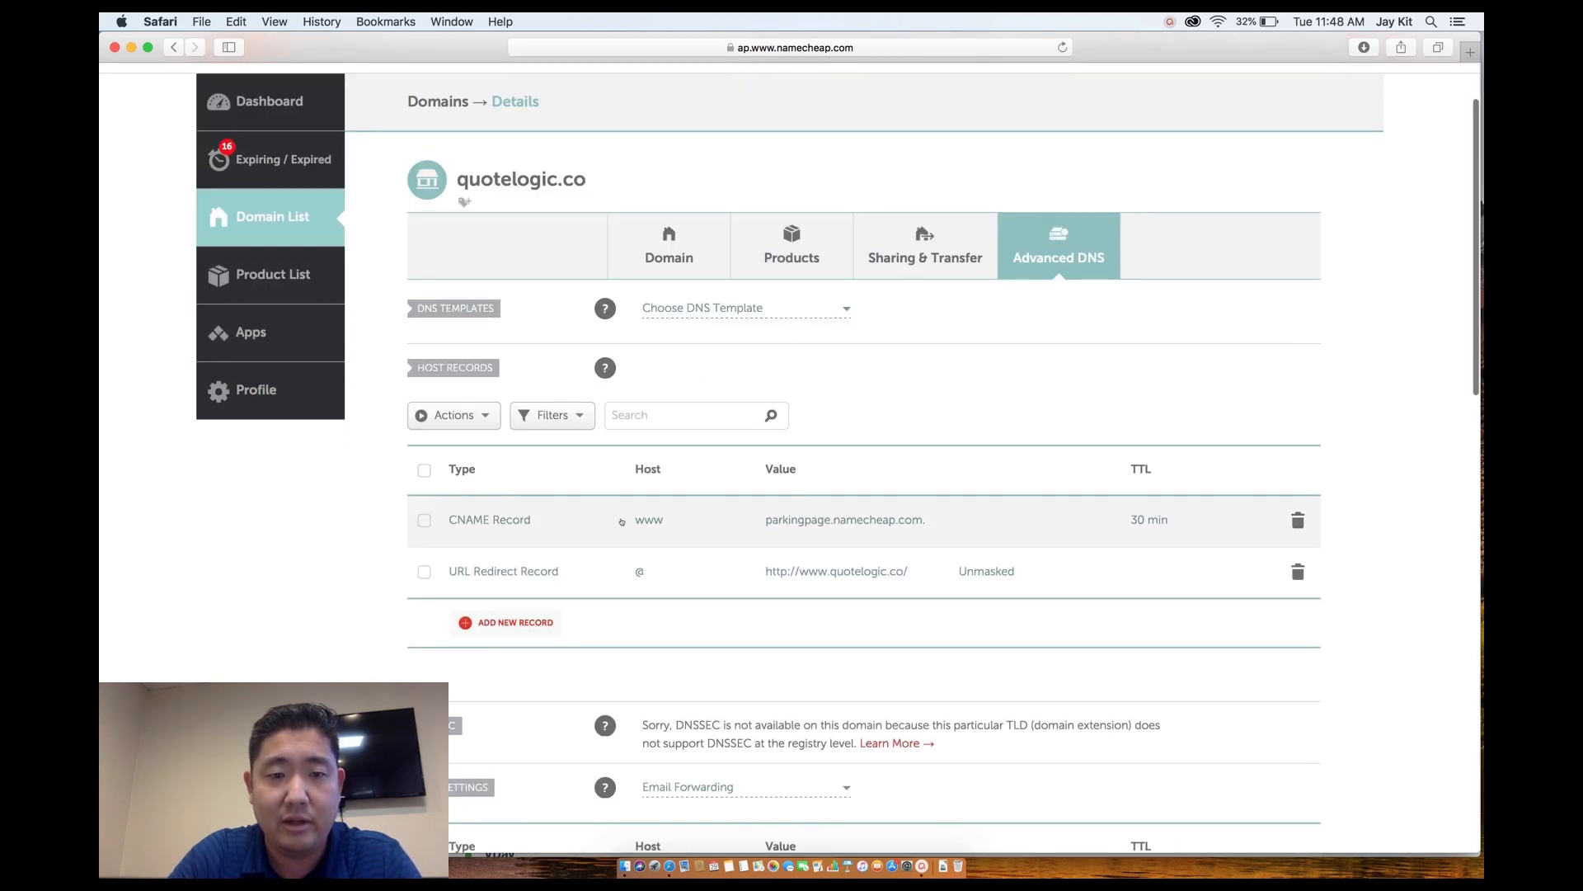
pyautogui.click(793, 521)
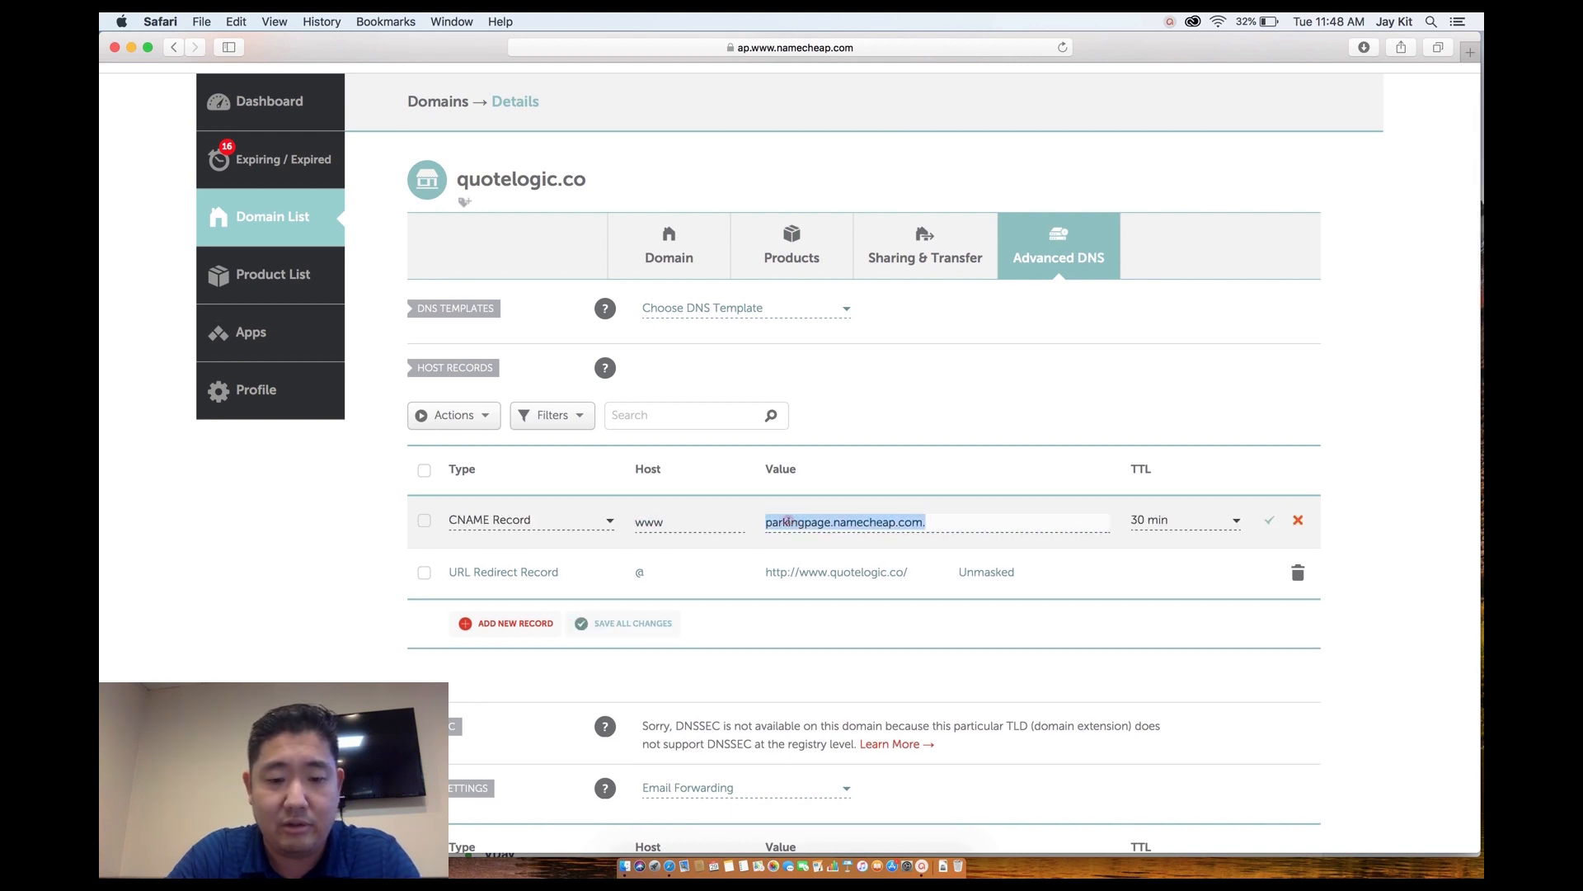
pyautogui.press('super+v')
pyautogui.click(1152, 528)
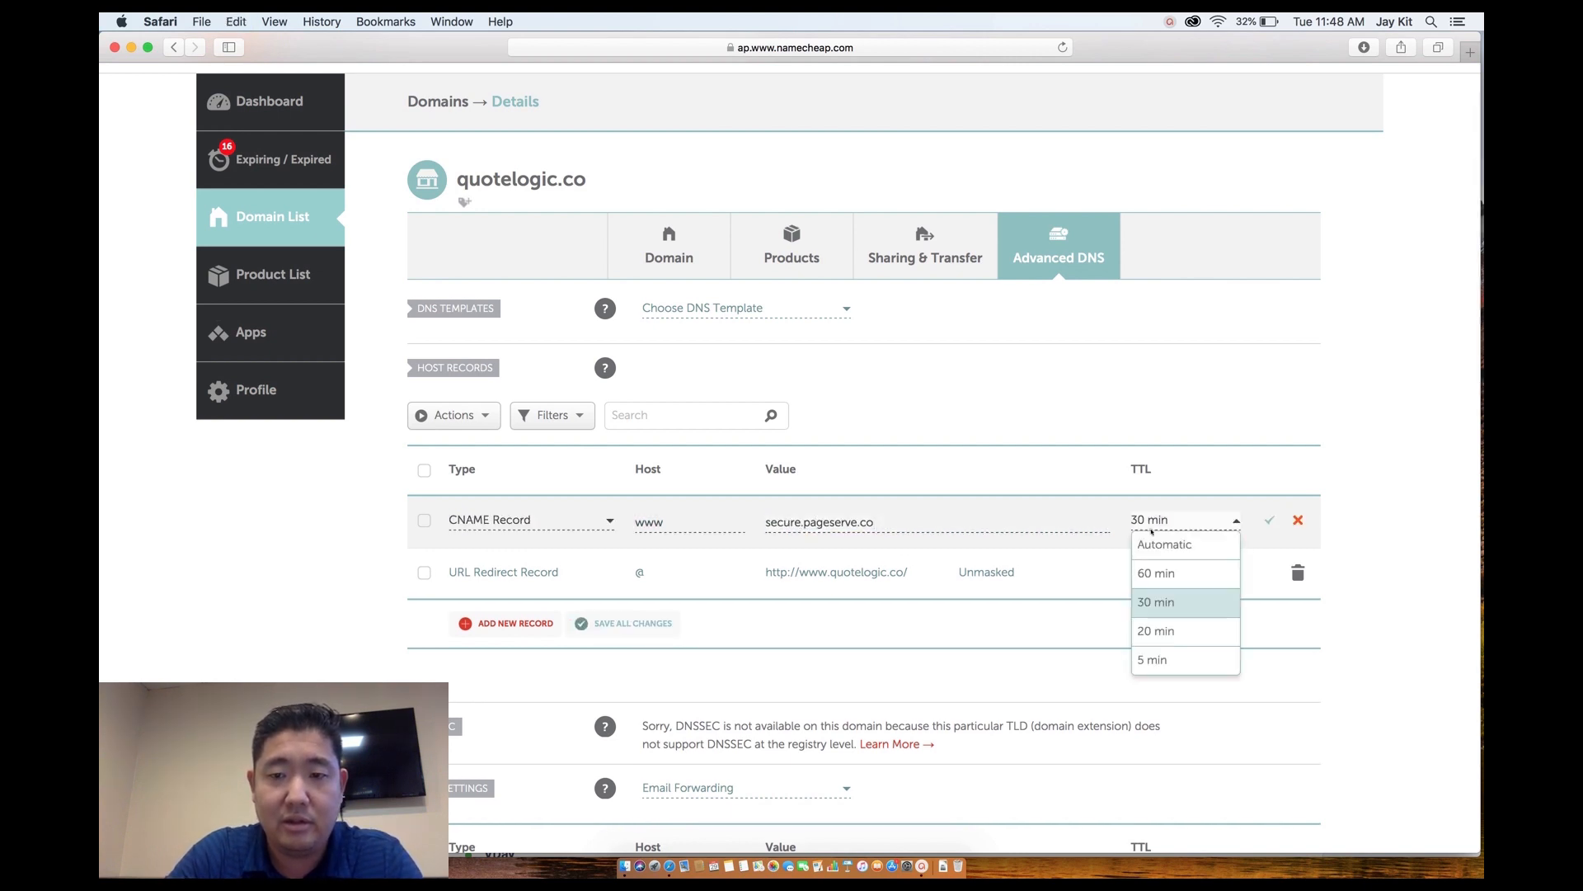
pyautogui.click(1192, 655)
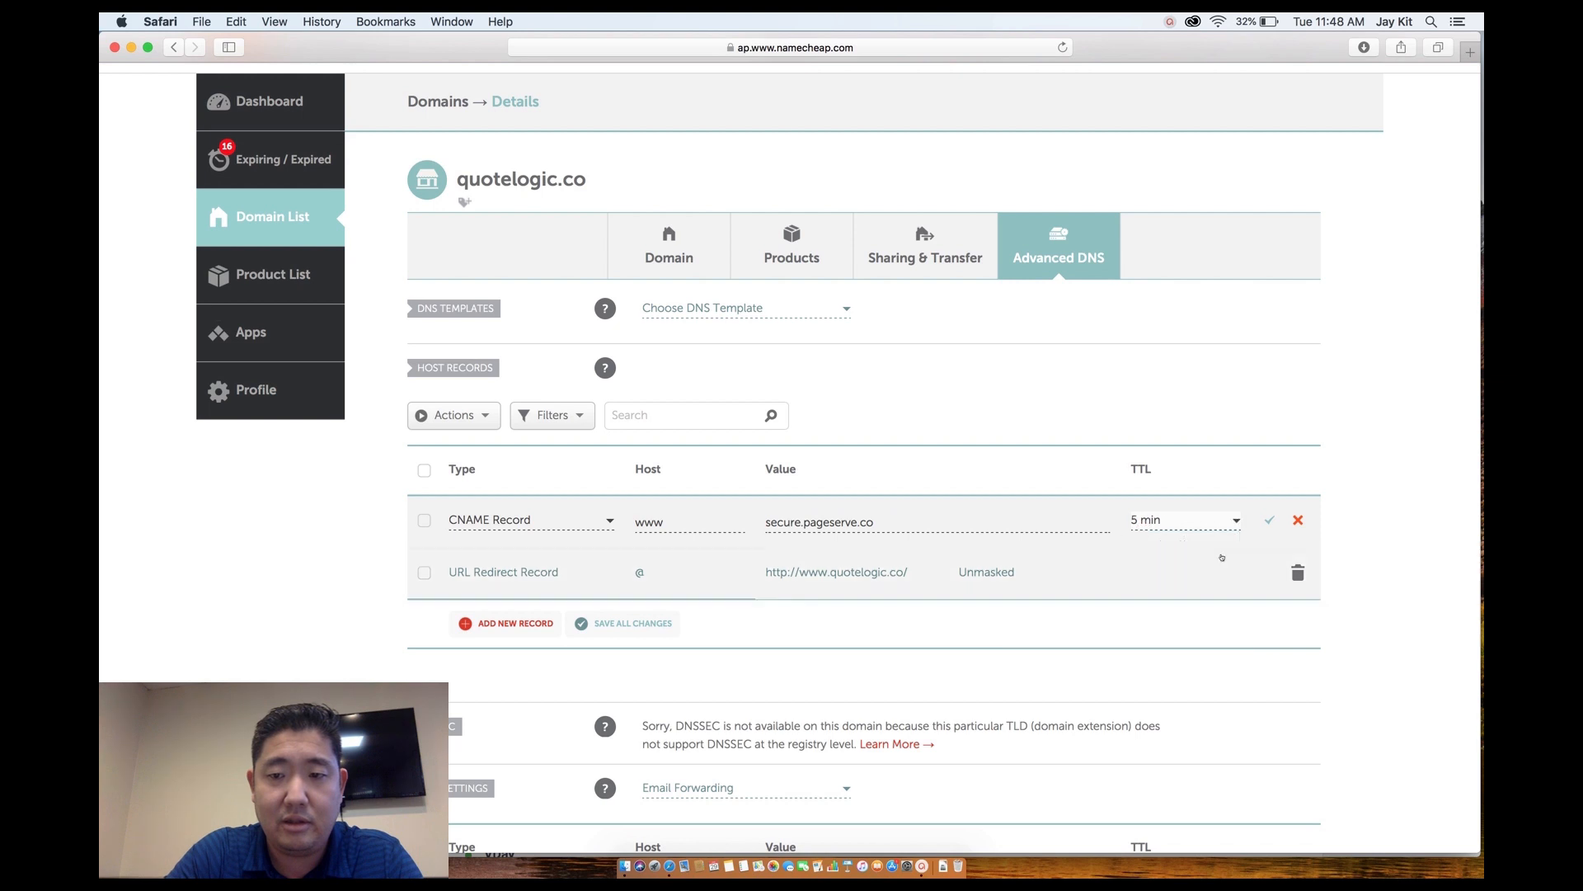
pyautogui.click(1269, 520)
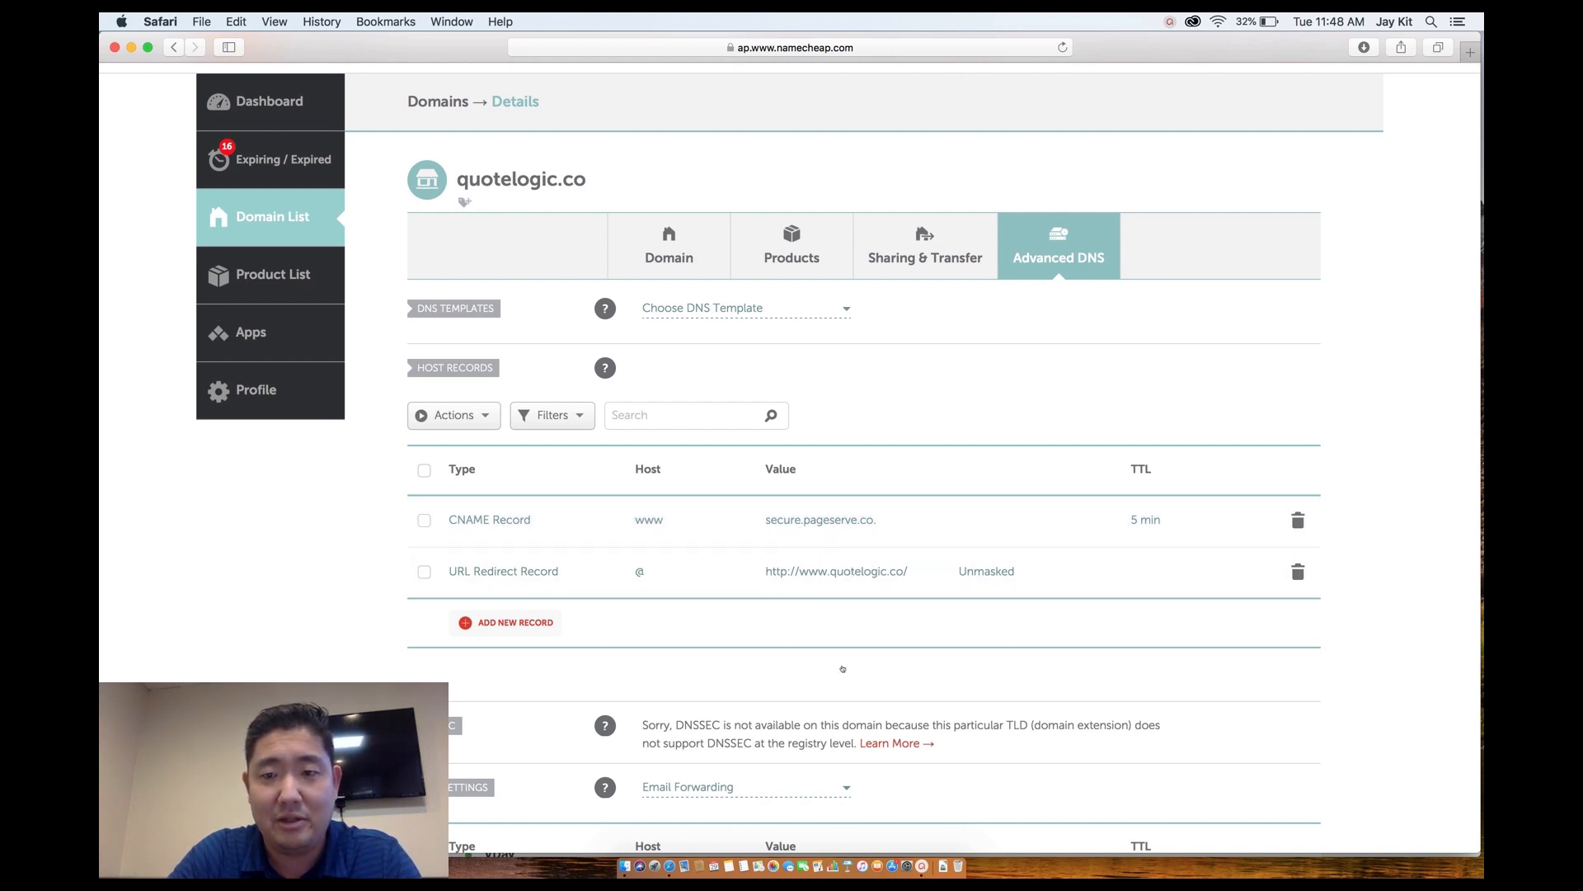
pyautogui.scroll(-5, 842, 668)
pyautogui.scroll(4, 842, 668)
pyautogui.scroll(-6, 842, 668)
pyautogui.scroll(4, 842, 668)
pyautogui.scroll(4, 842, 668)
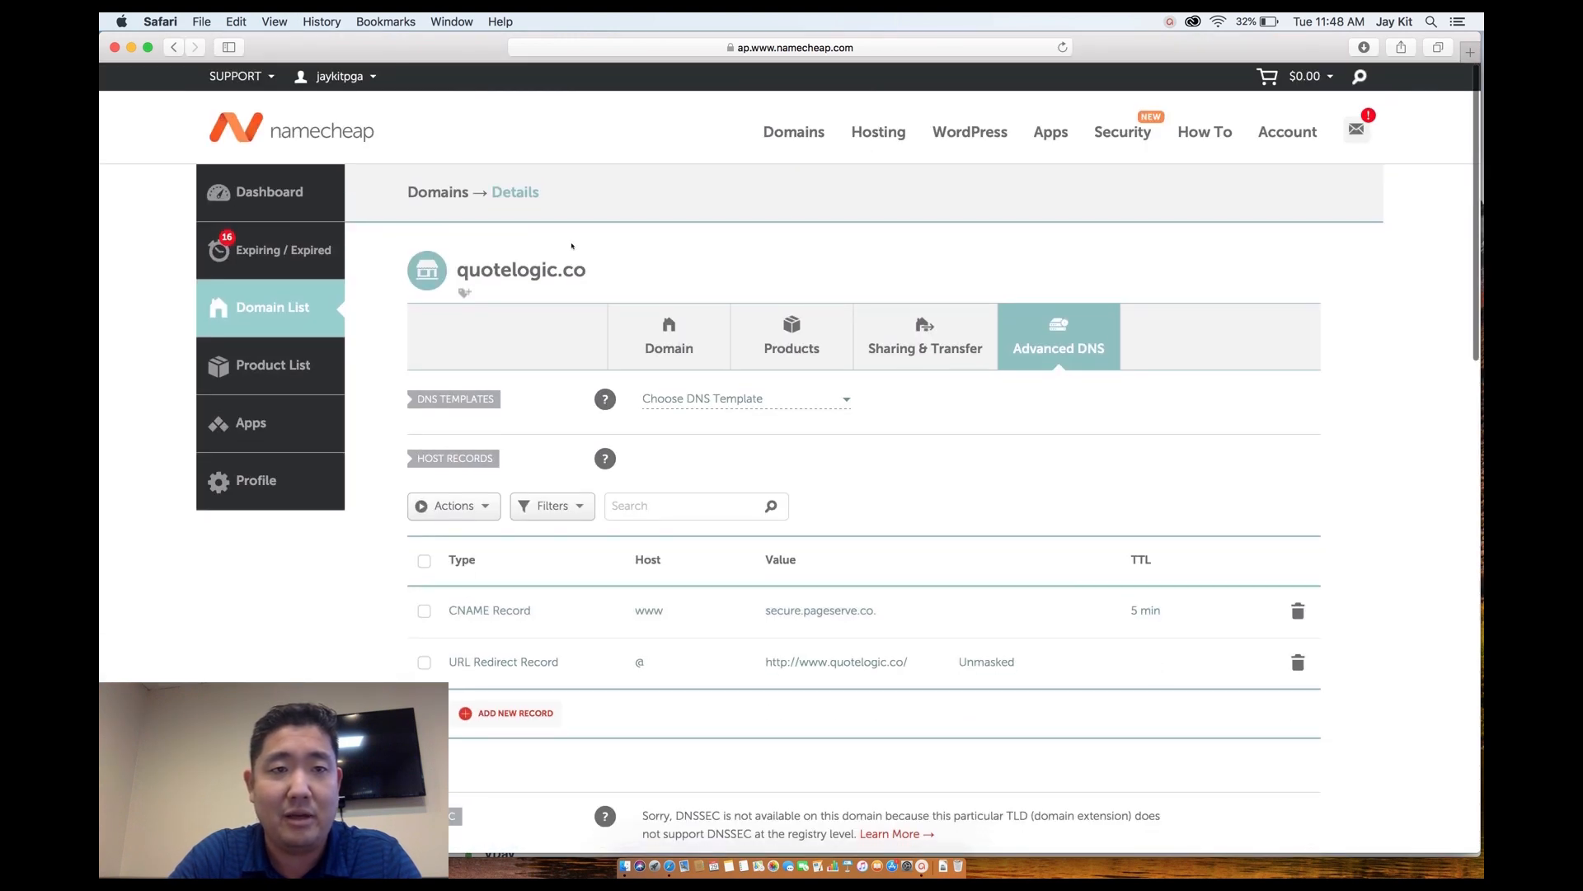
# Return to the Instapage dashboard, open the QuoteLogic page, and preview it.
pyautogui.rightClick(669, 866)
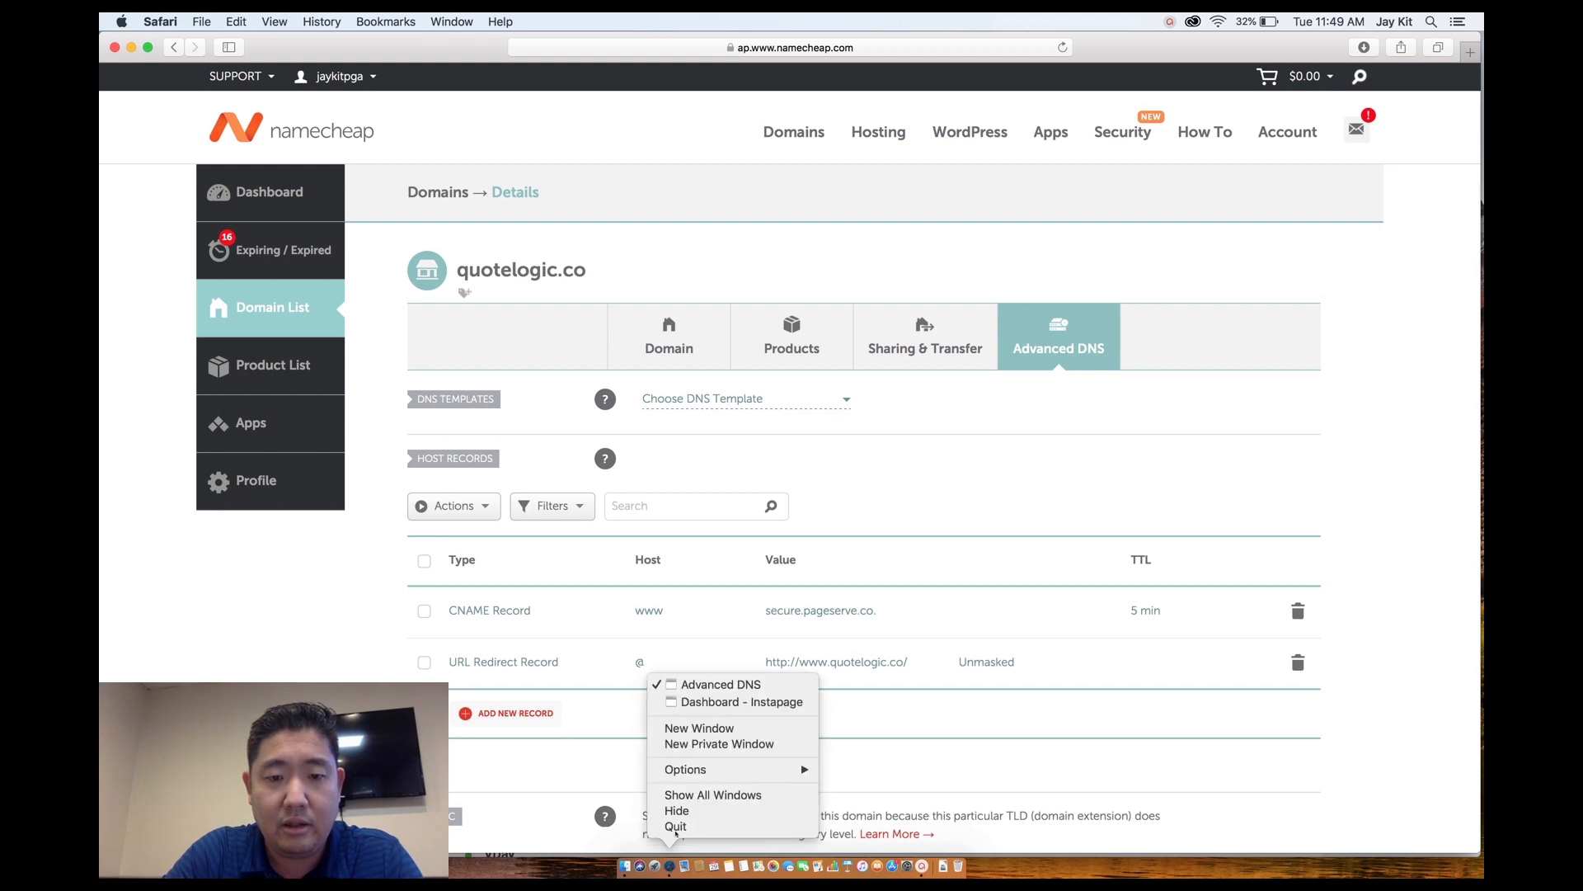
pyautogui.click(699, 702)
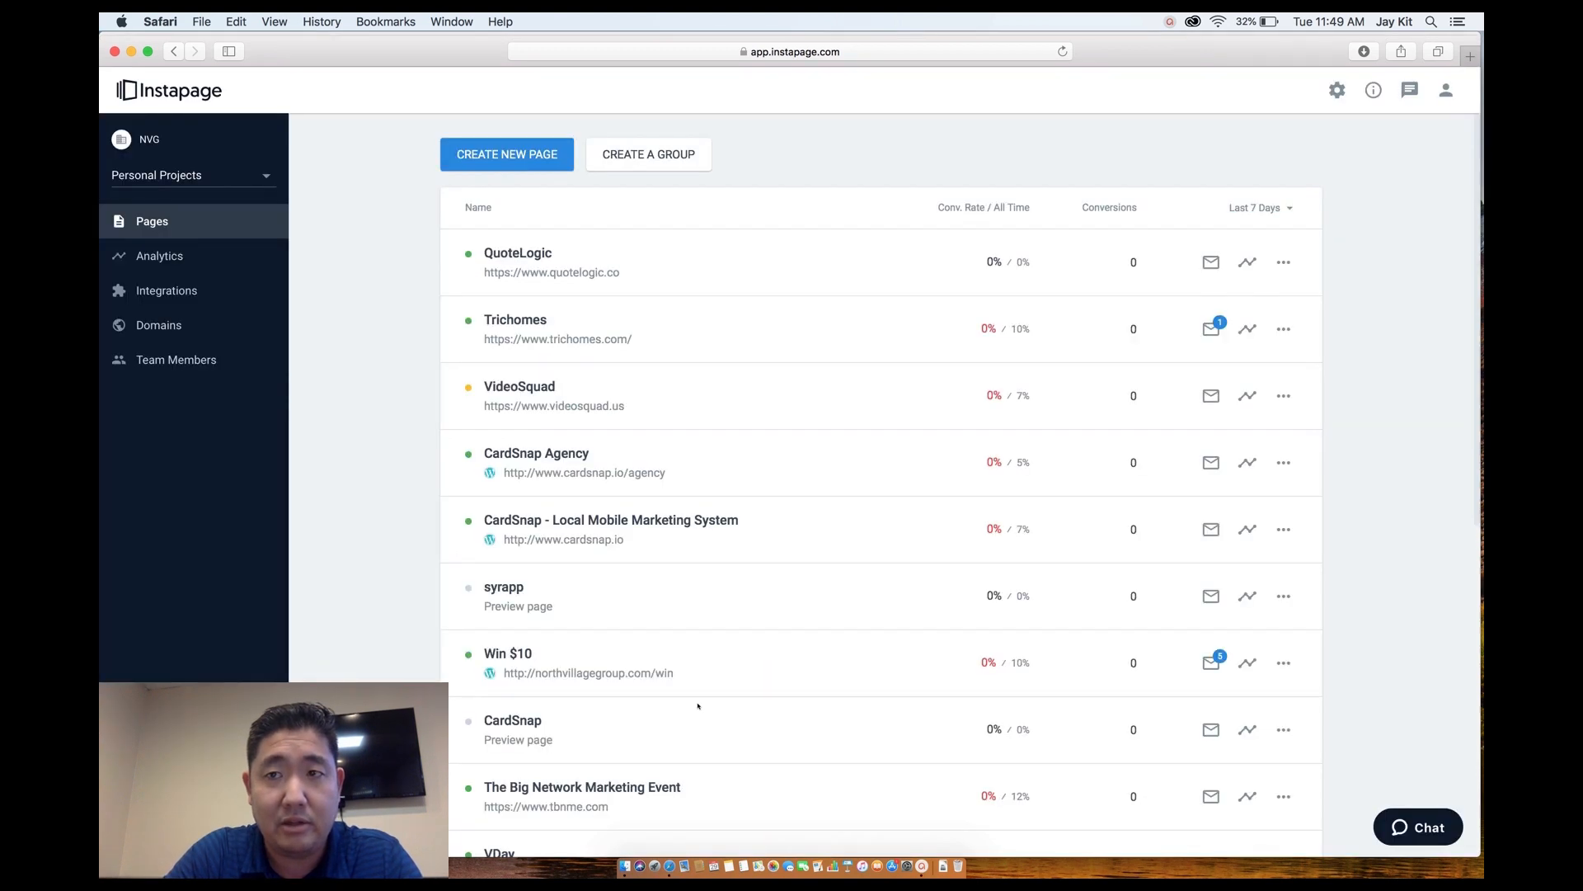
pyautogui.click(510, 256)
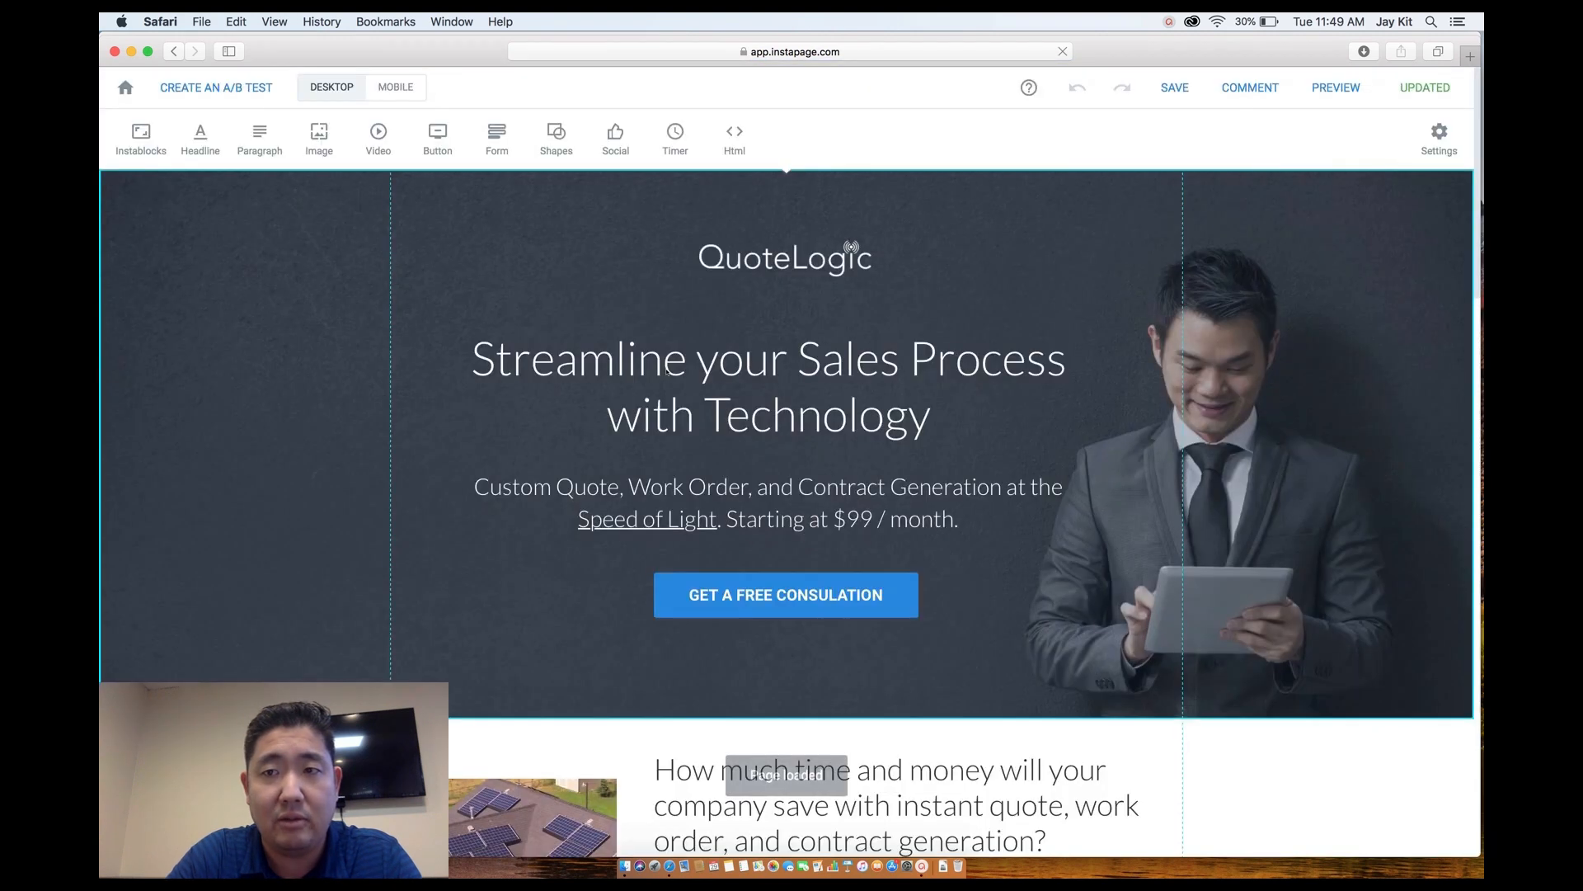
pyautogui.click(1335, 90)
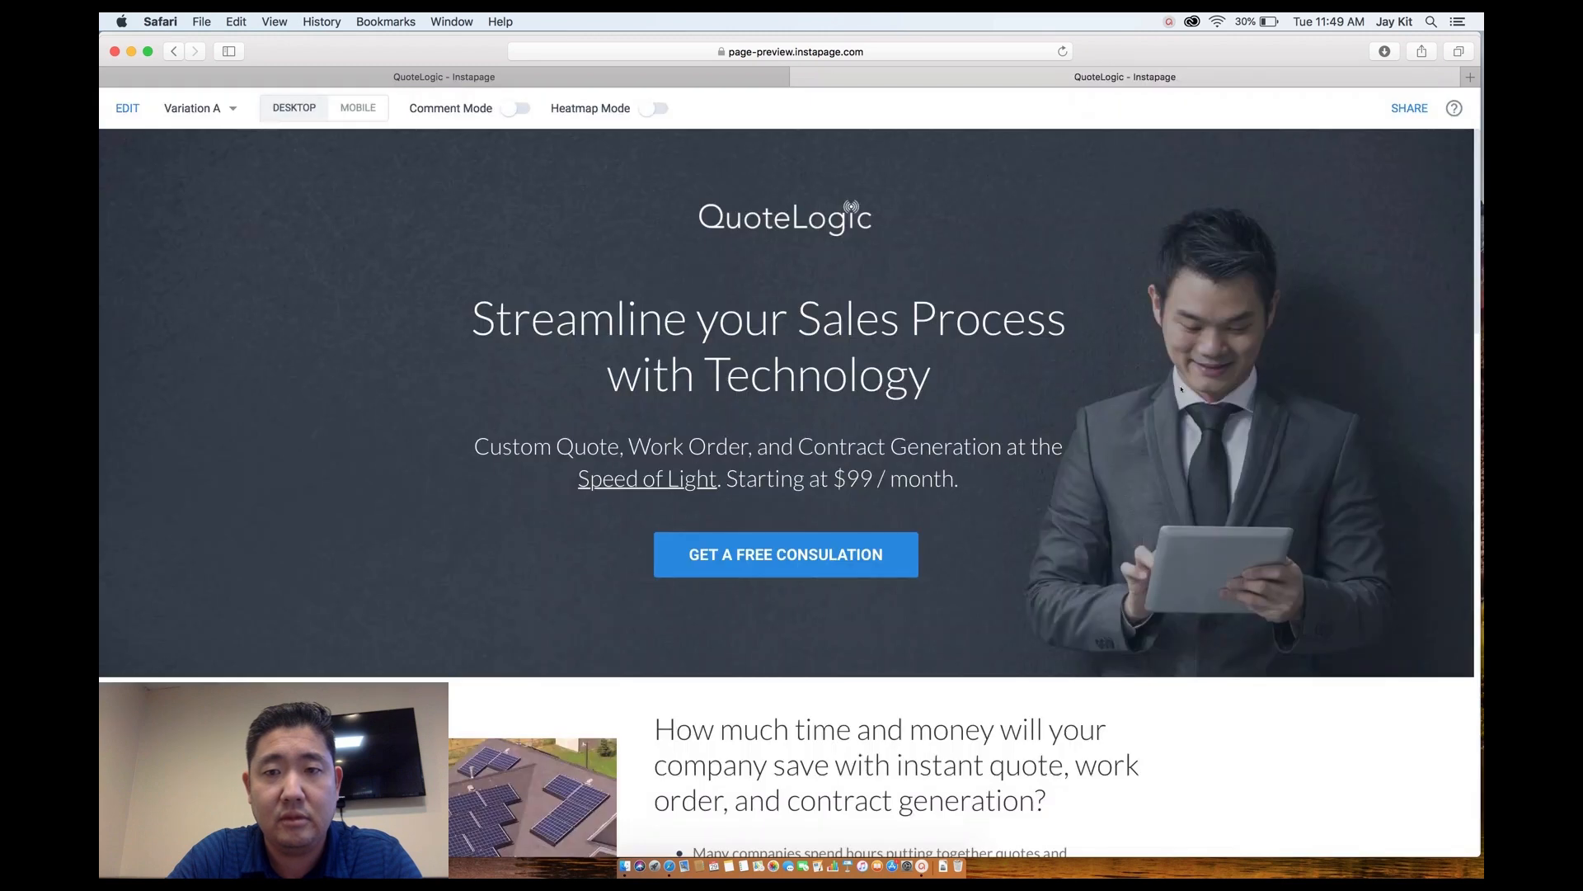
pyautogui.scroll(-5, 989, 587)
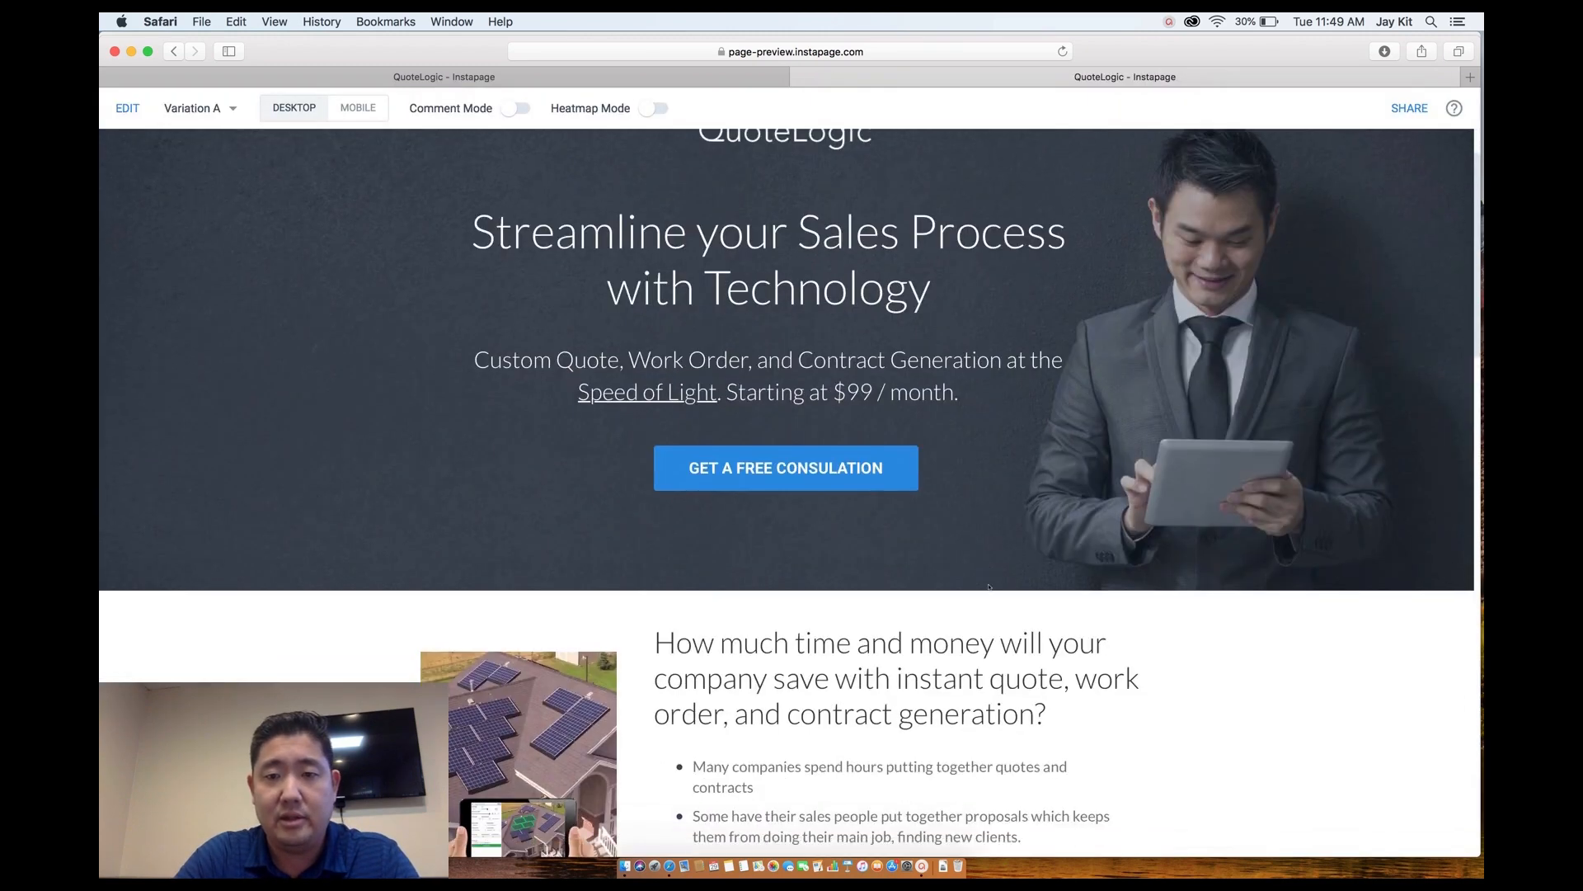
pyautogui.scroll(-15, 989, 586)
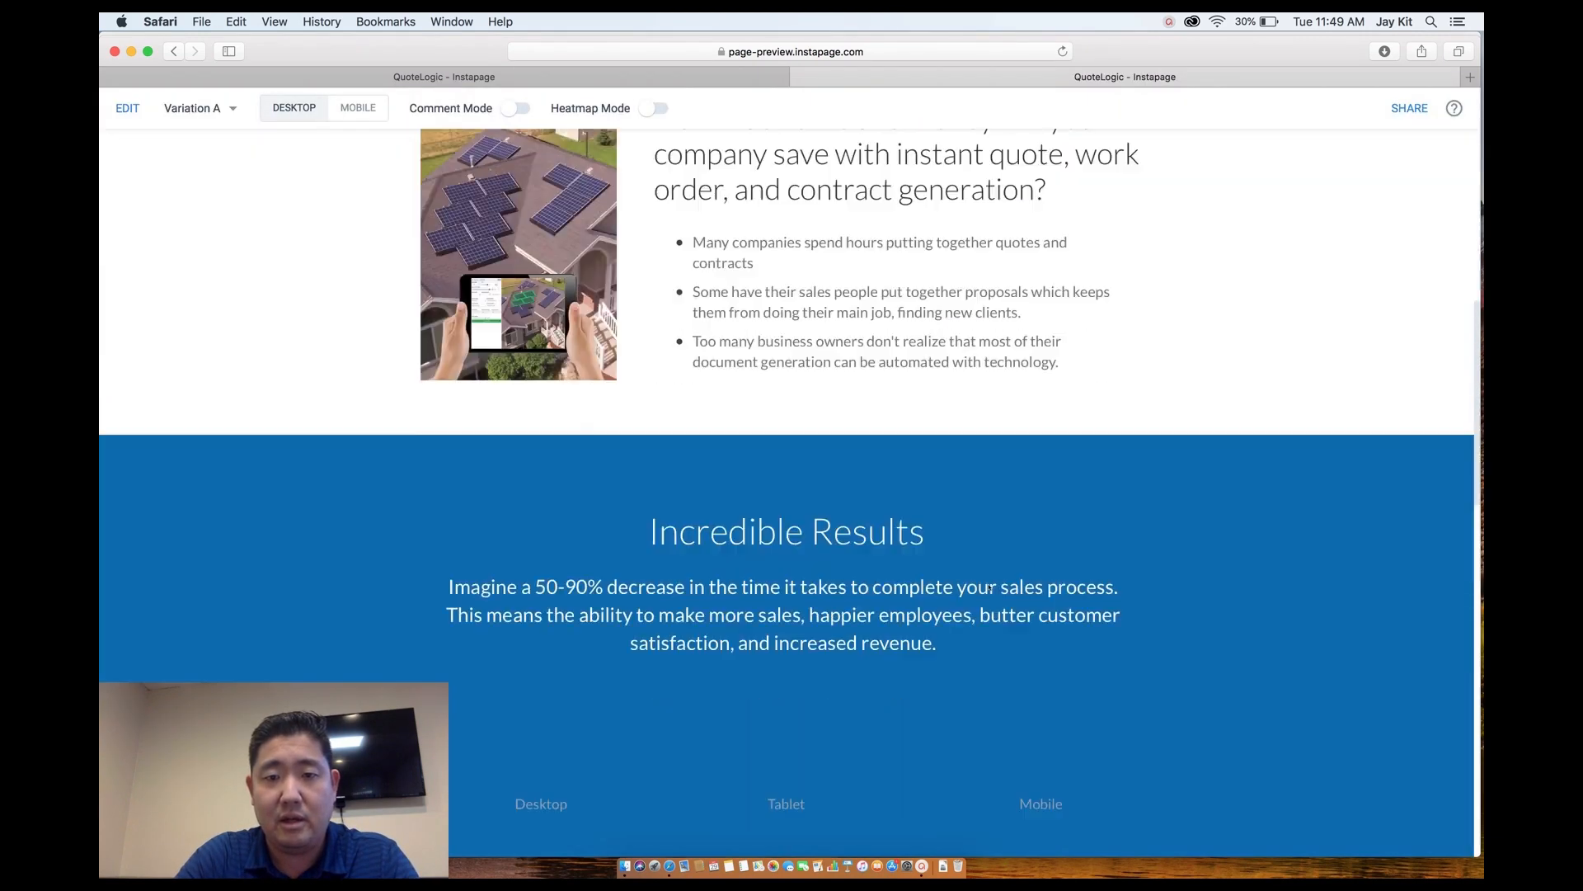
pyautogui.scroll(-8, 989, 586)
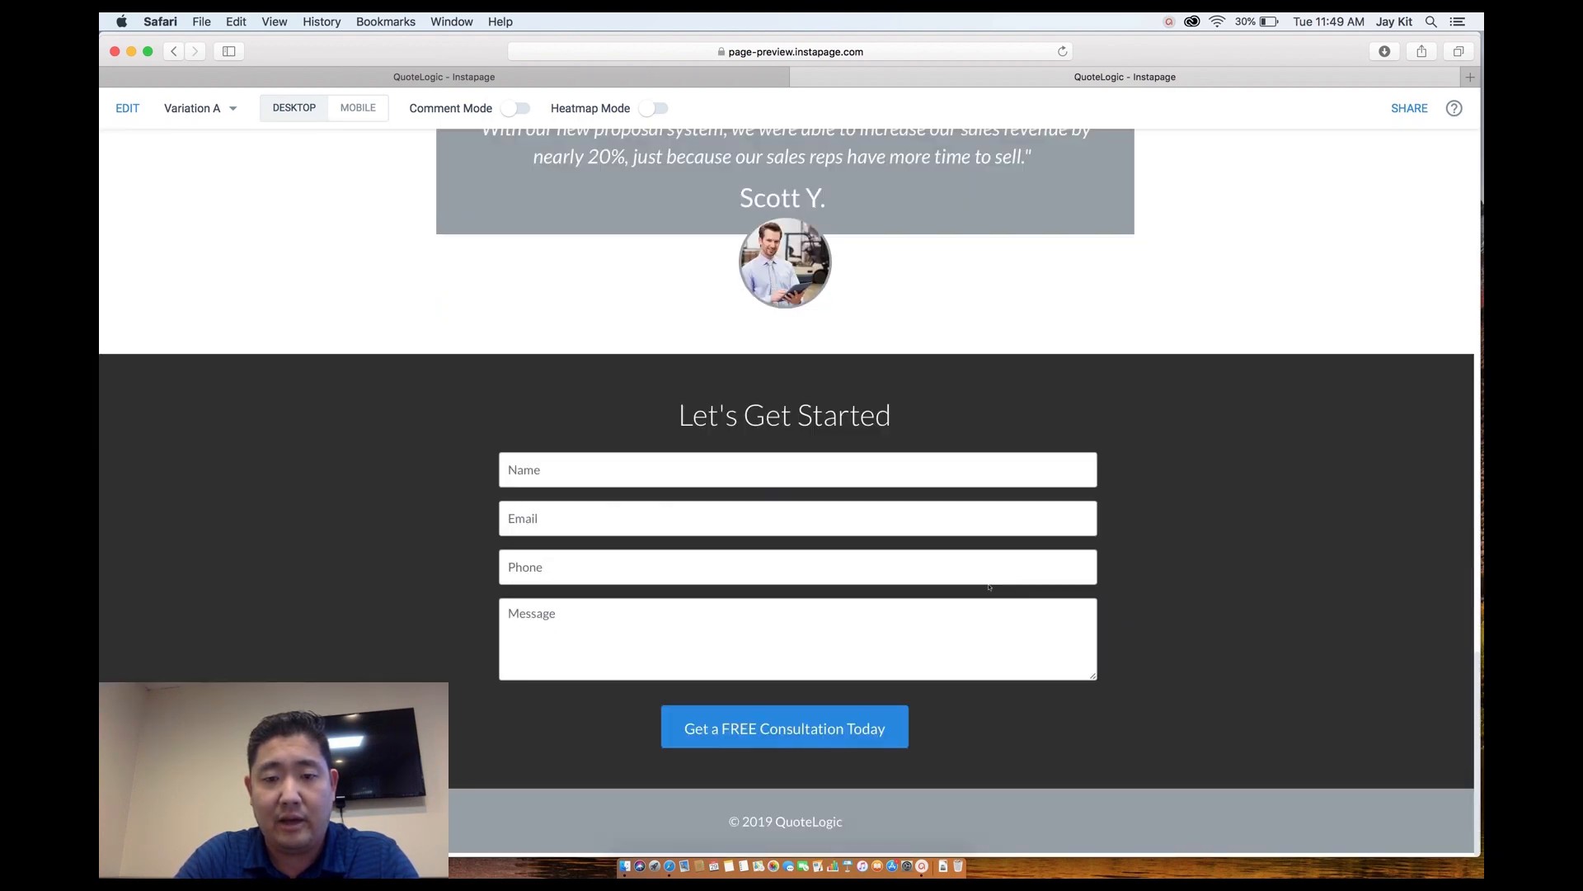
pyautogui.scroll(15, 990, 588)
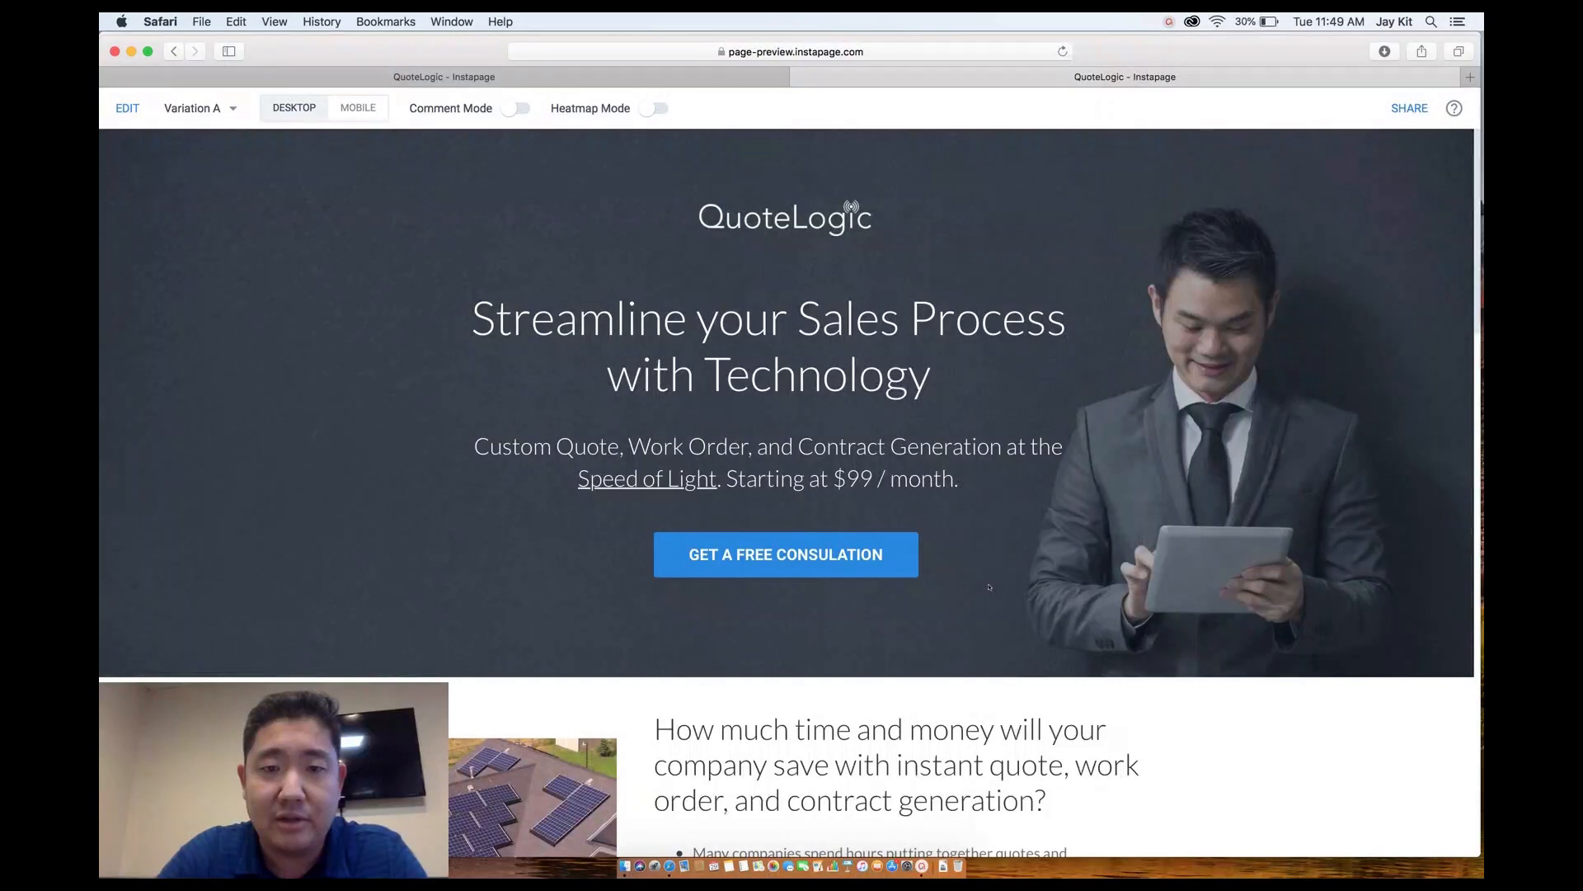
pyautogui.scroll(-1, 990, 587)
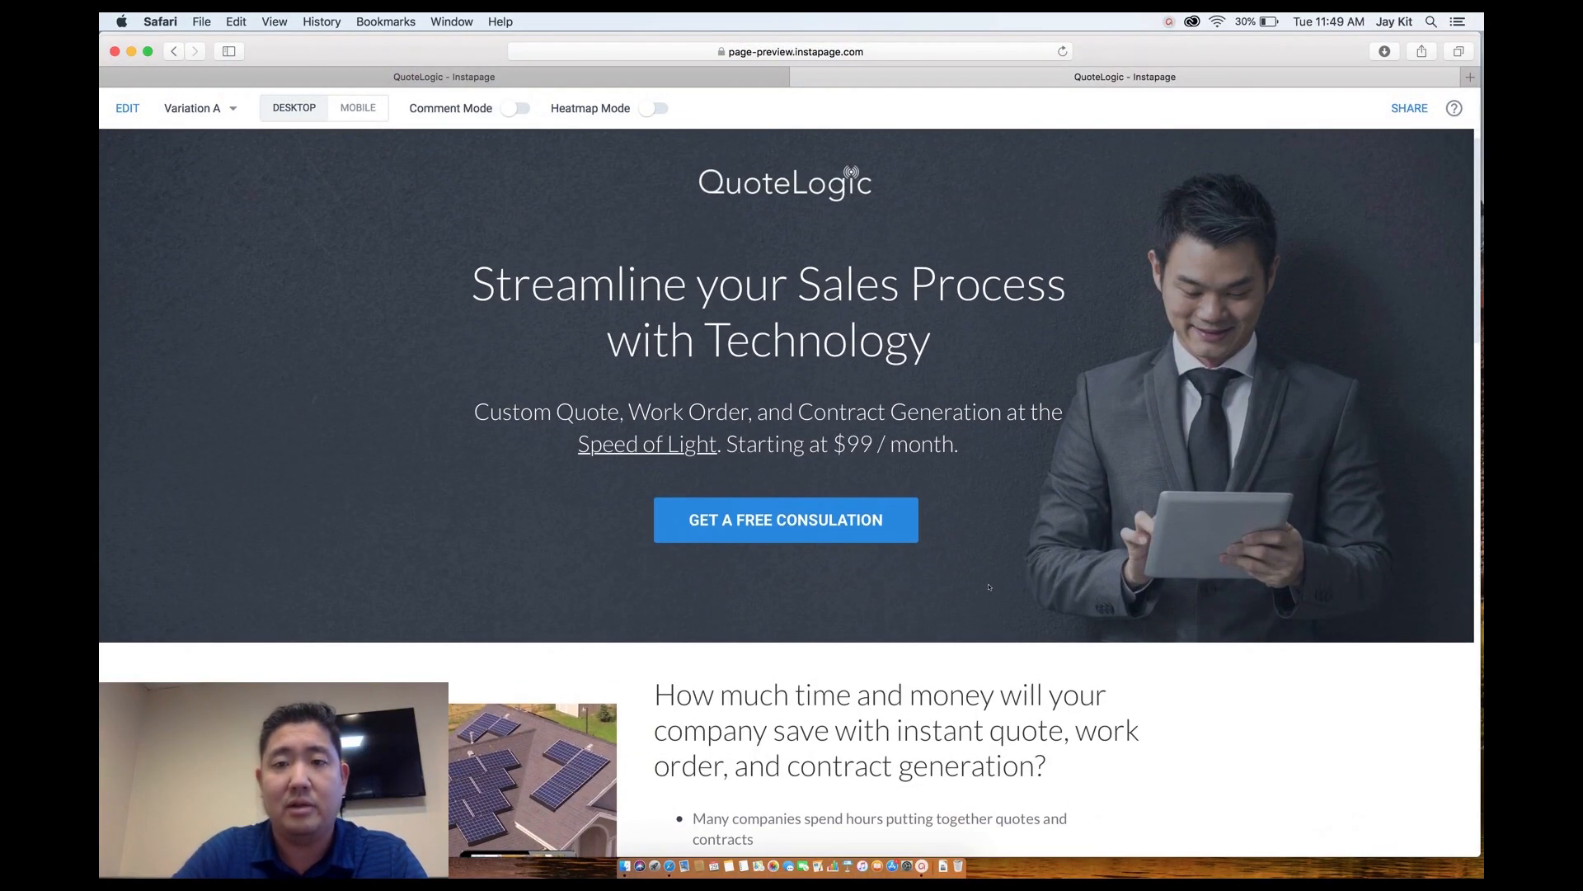
pyautogui.scroll(-2, 989, 587)
pyautogui.scroll(2, 990, 587)
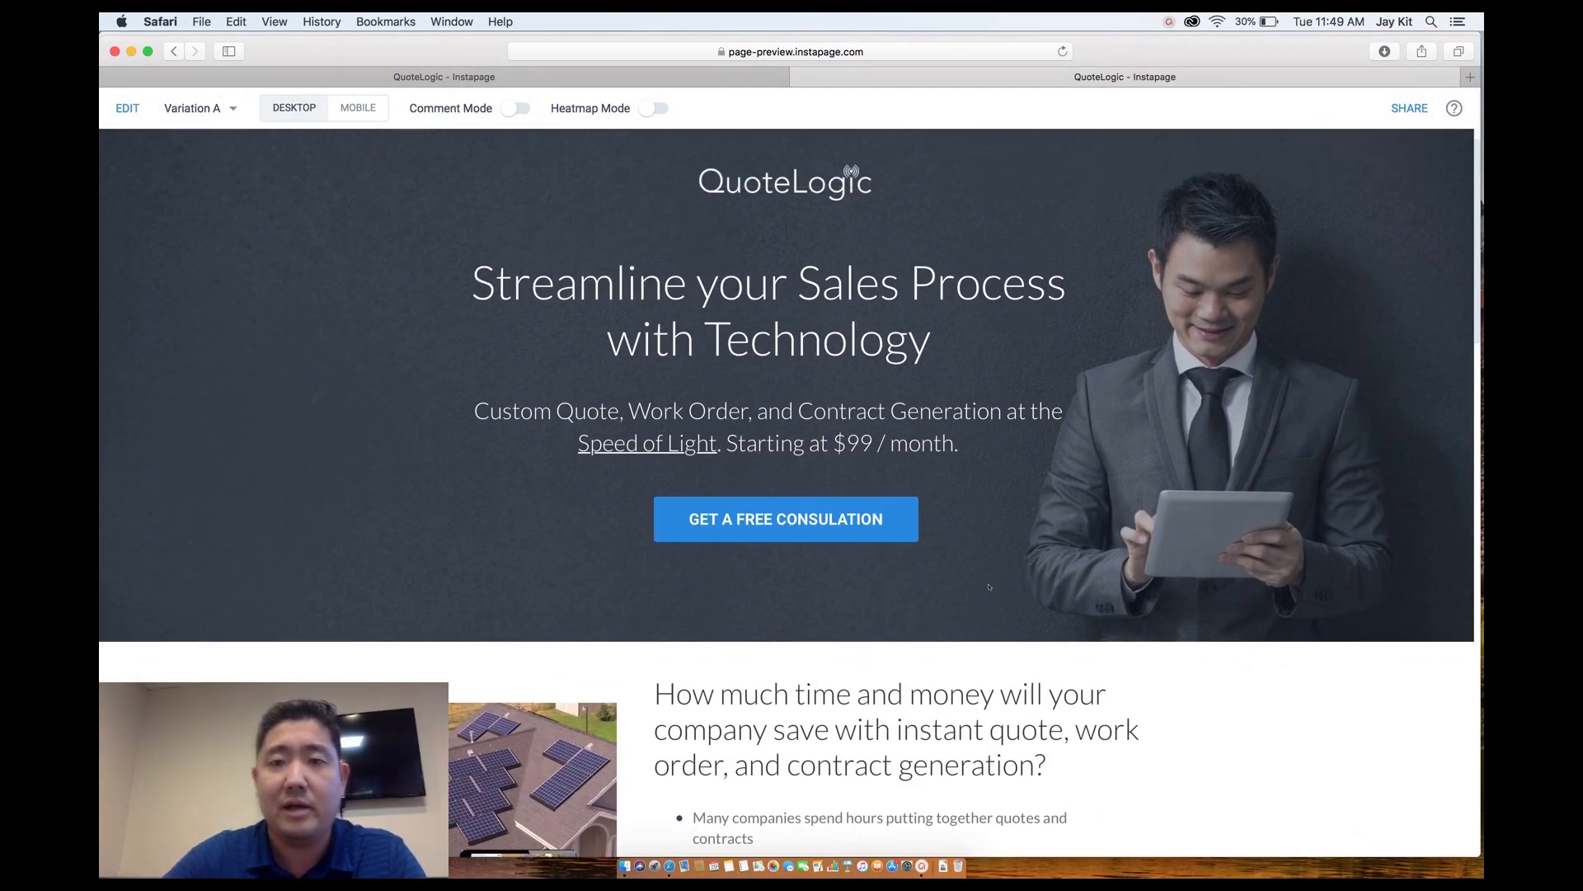
pyautogui.scroll(-10, 989, 587)
pyautogui.scroll(-12, 864, 364)
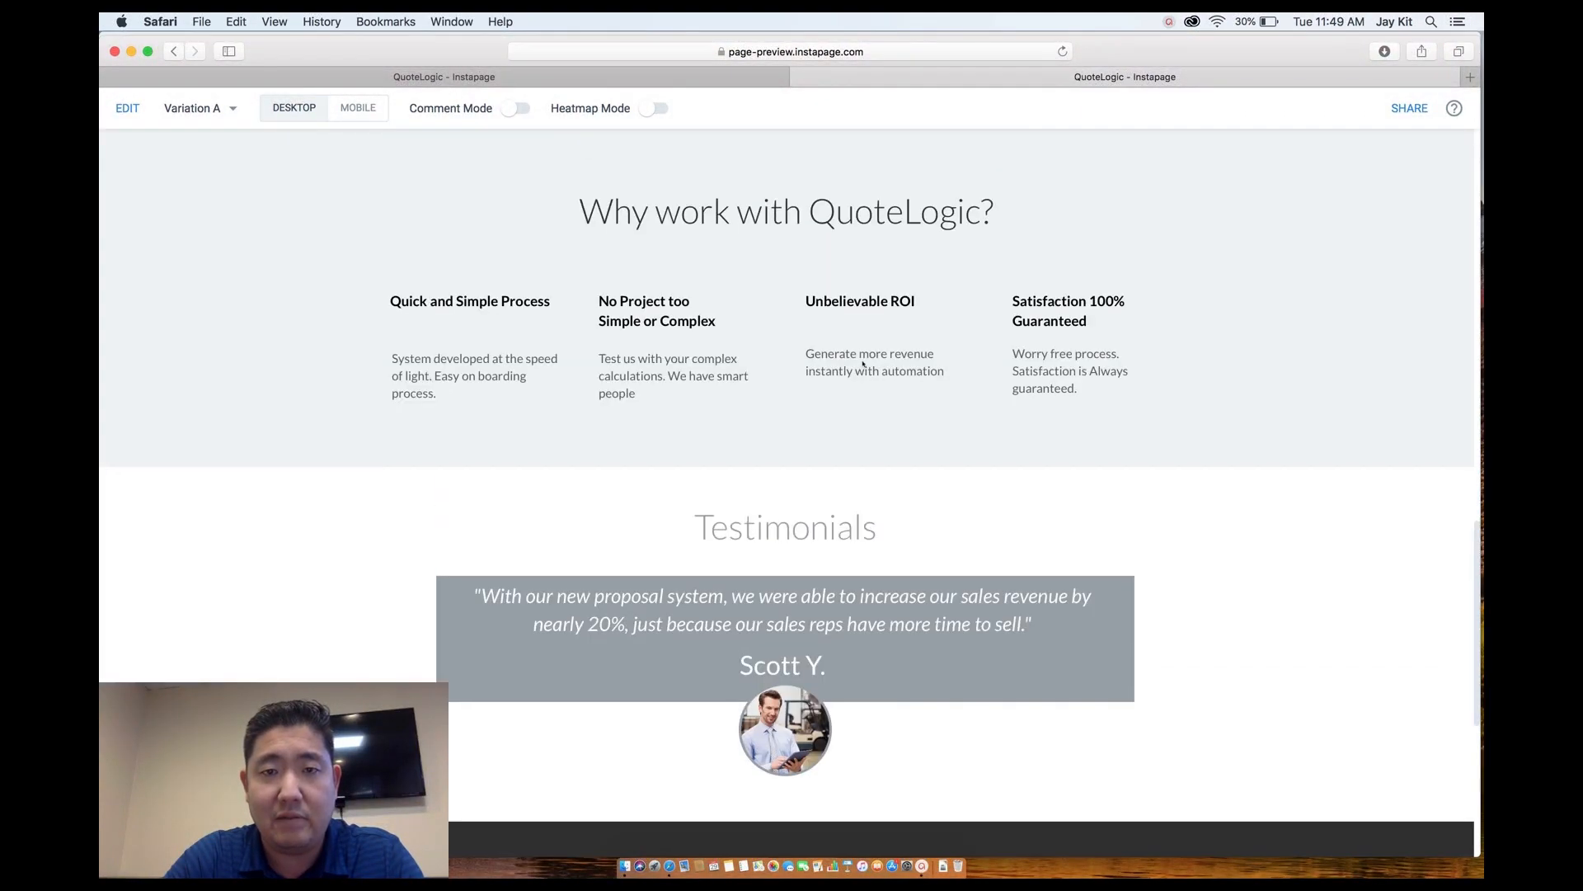
pyautogui.scroll(20, 863, 364)
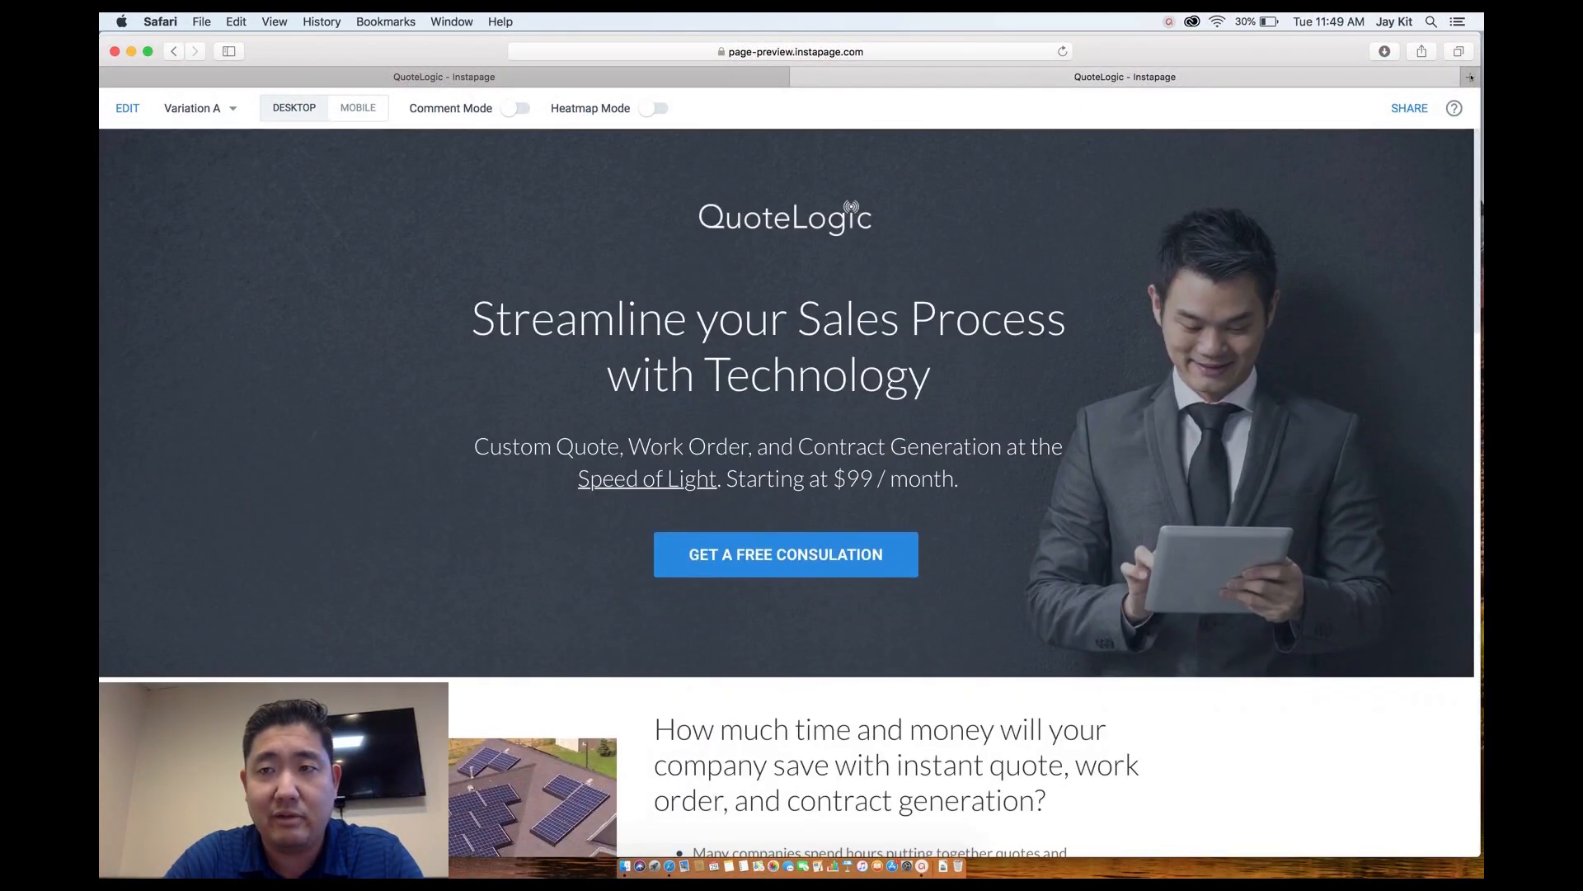
pyautogui.click(1468, 75)
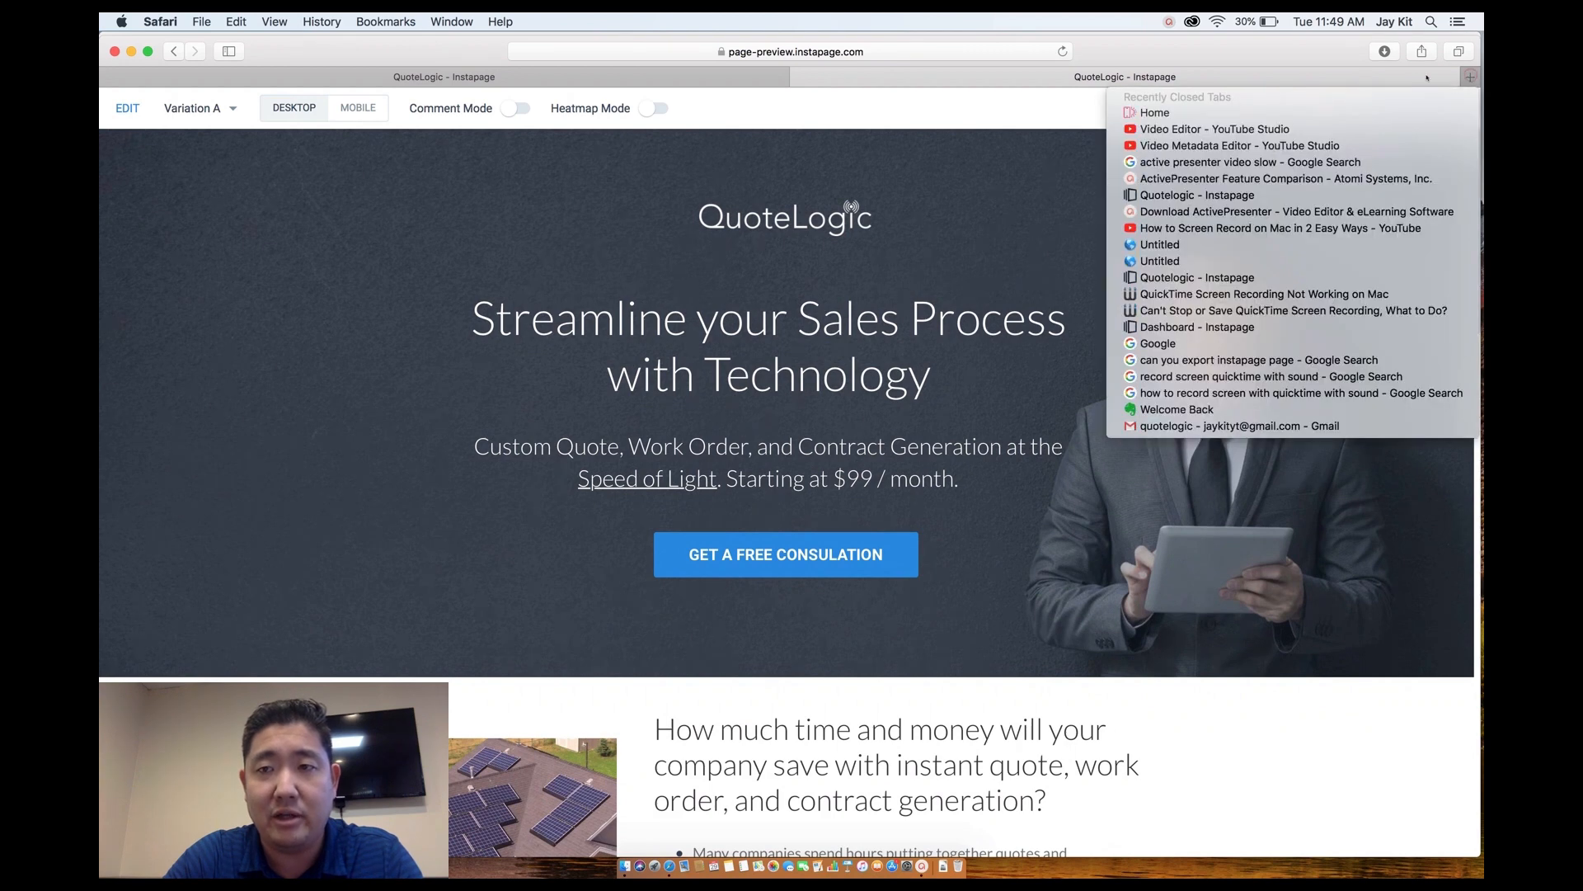
pyautogui.click(1427, 77)
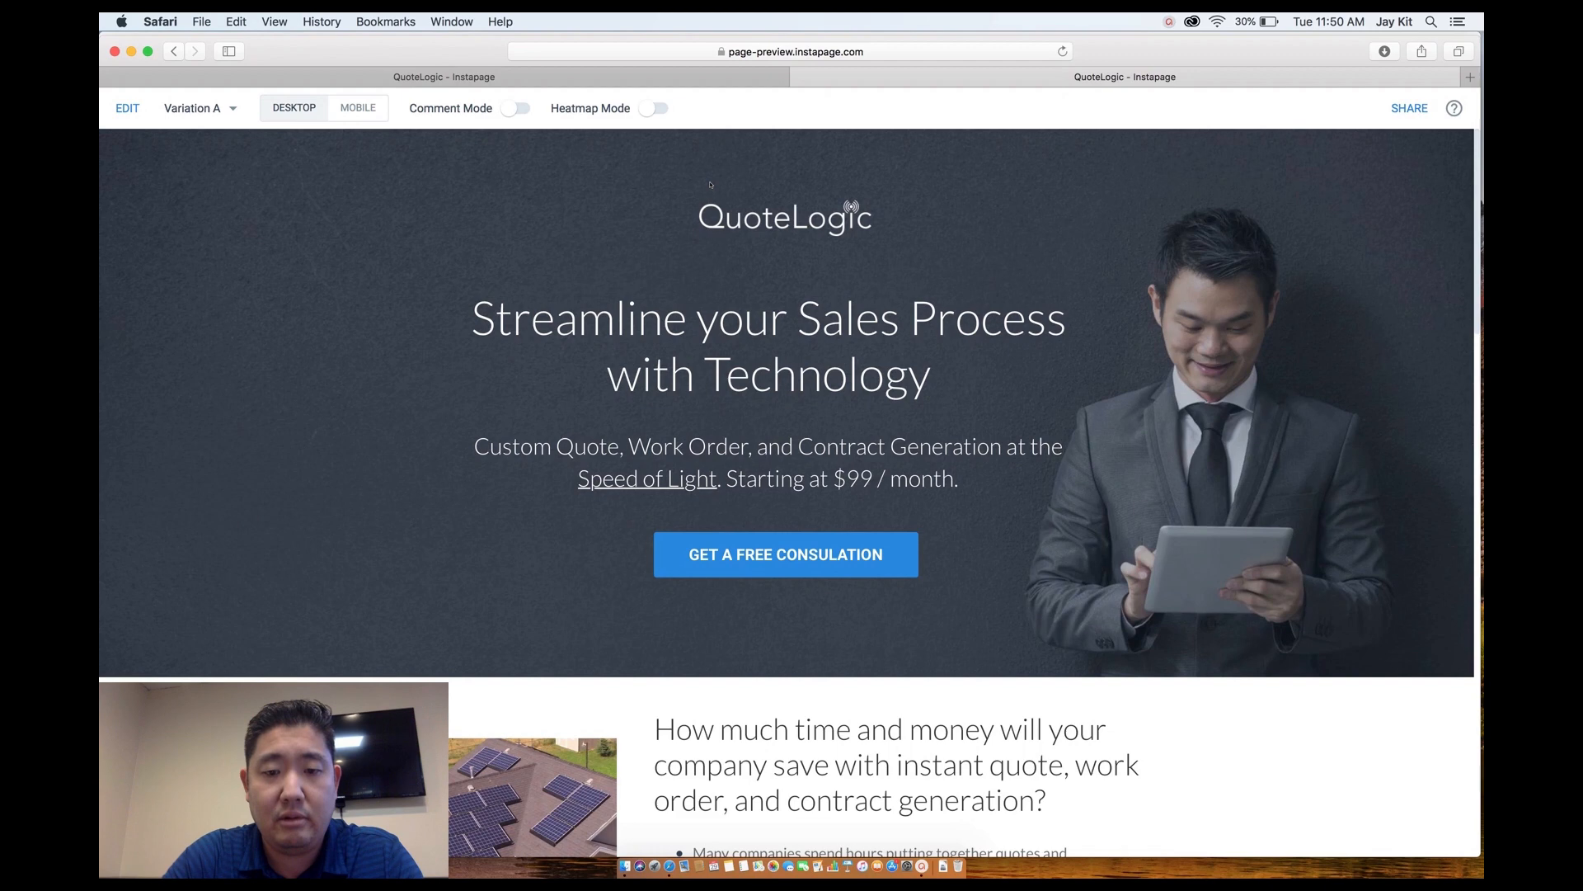
pyautogui.rightClick(668, 870)
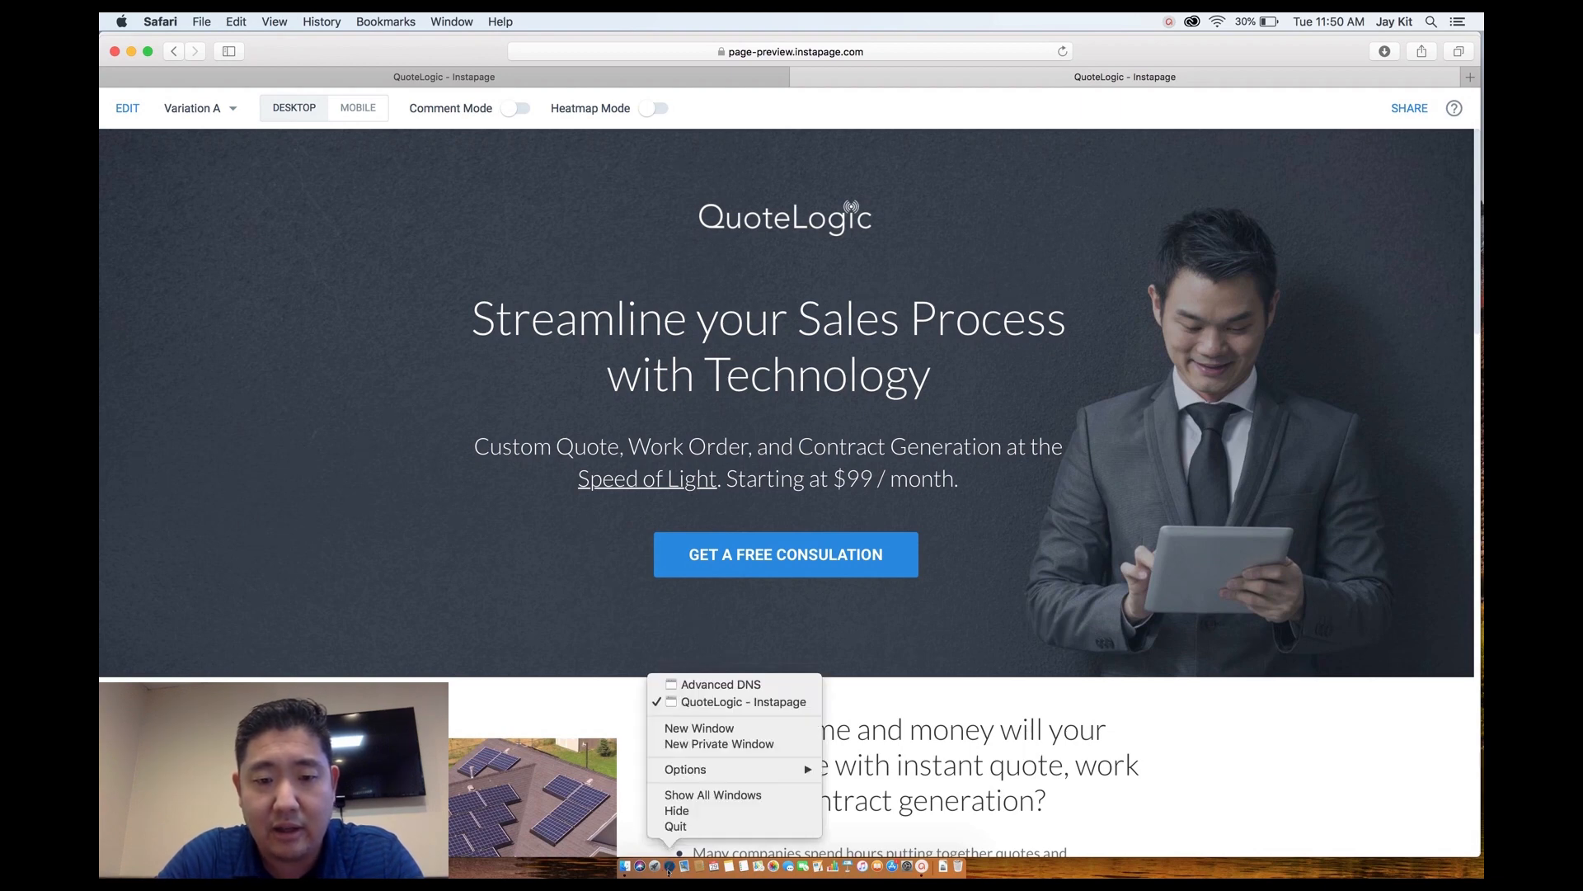
# In the Namecheap Safari window, load tawk.to from the address bar.
pyautogui.click(709, 684)
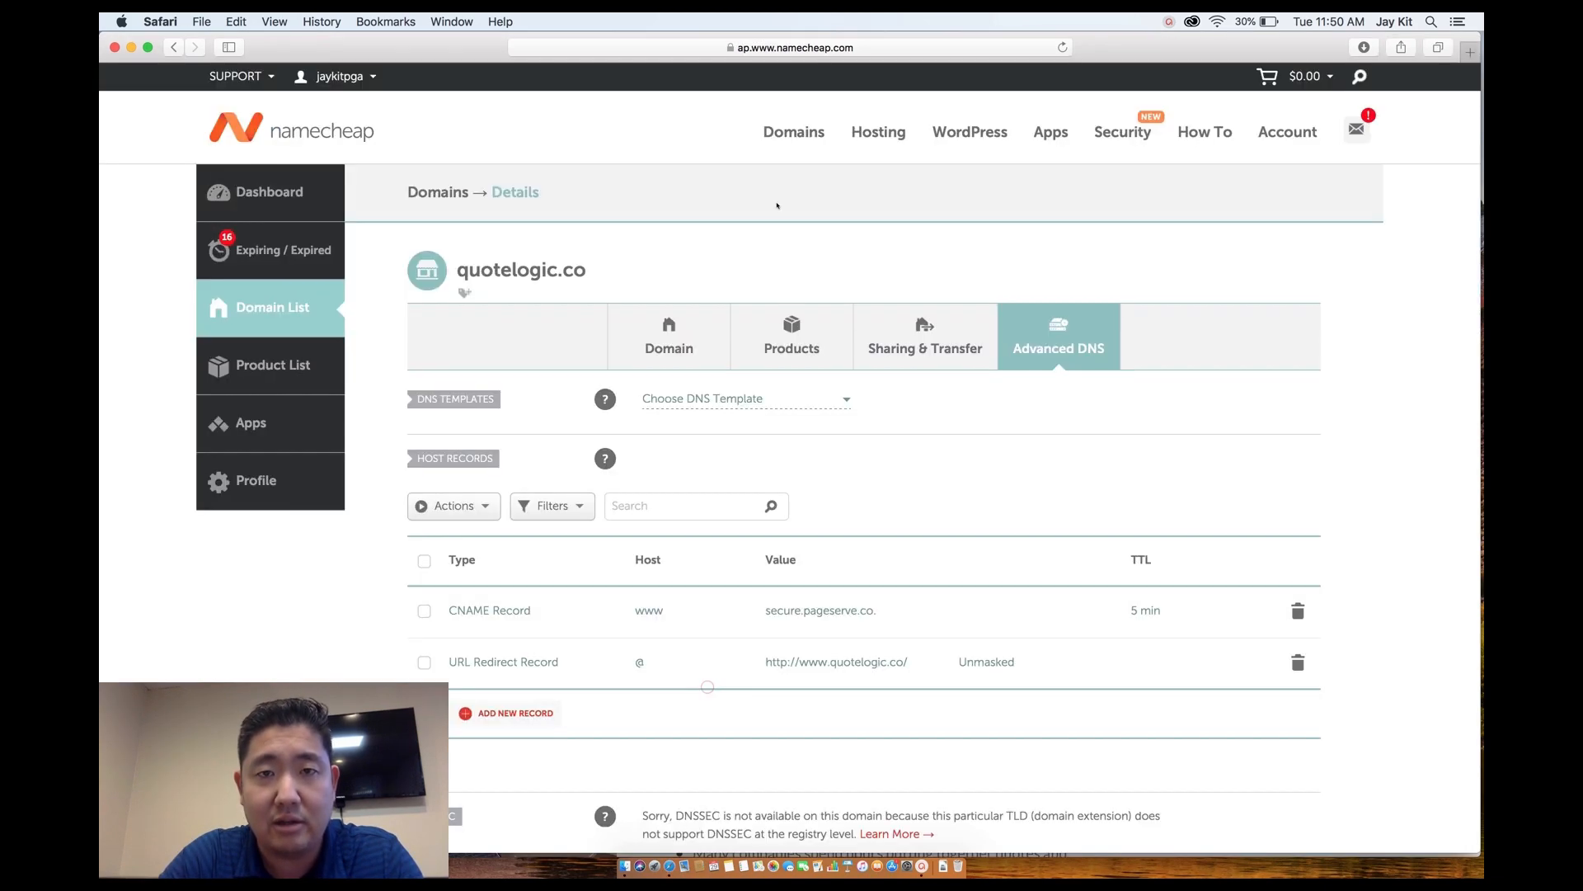
pyautogui.press('super+l')
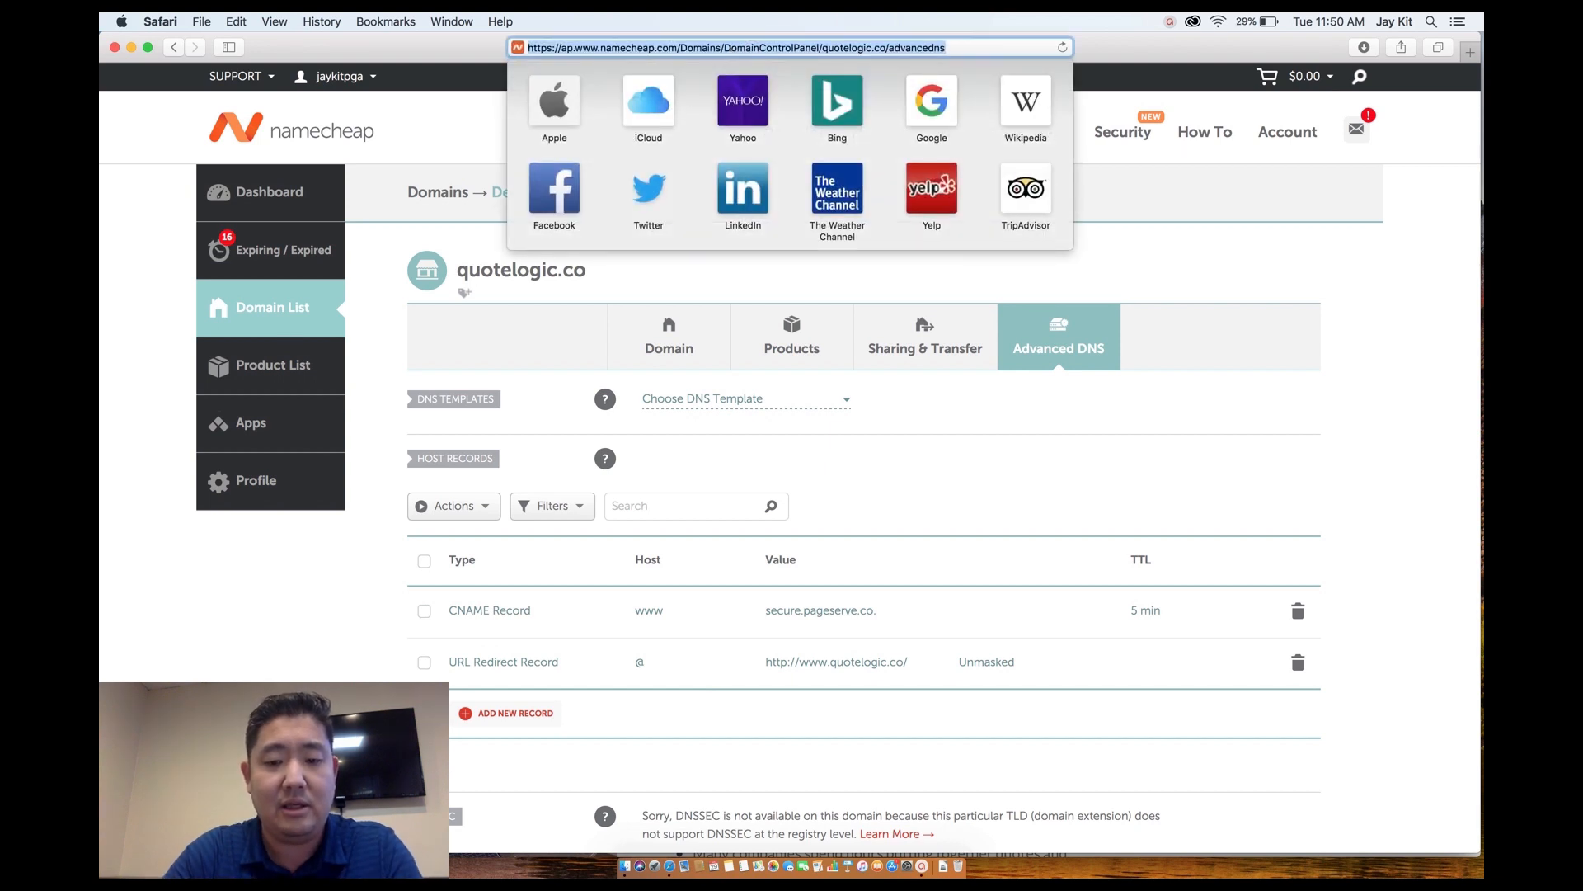
pyautogui.write('tawk,')
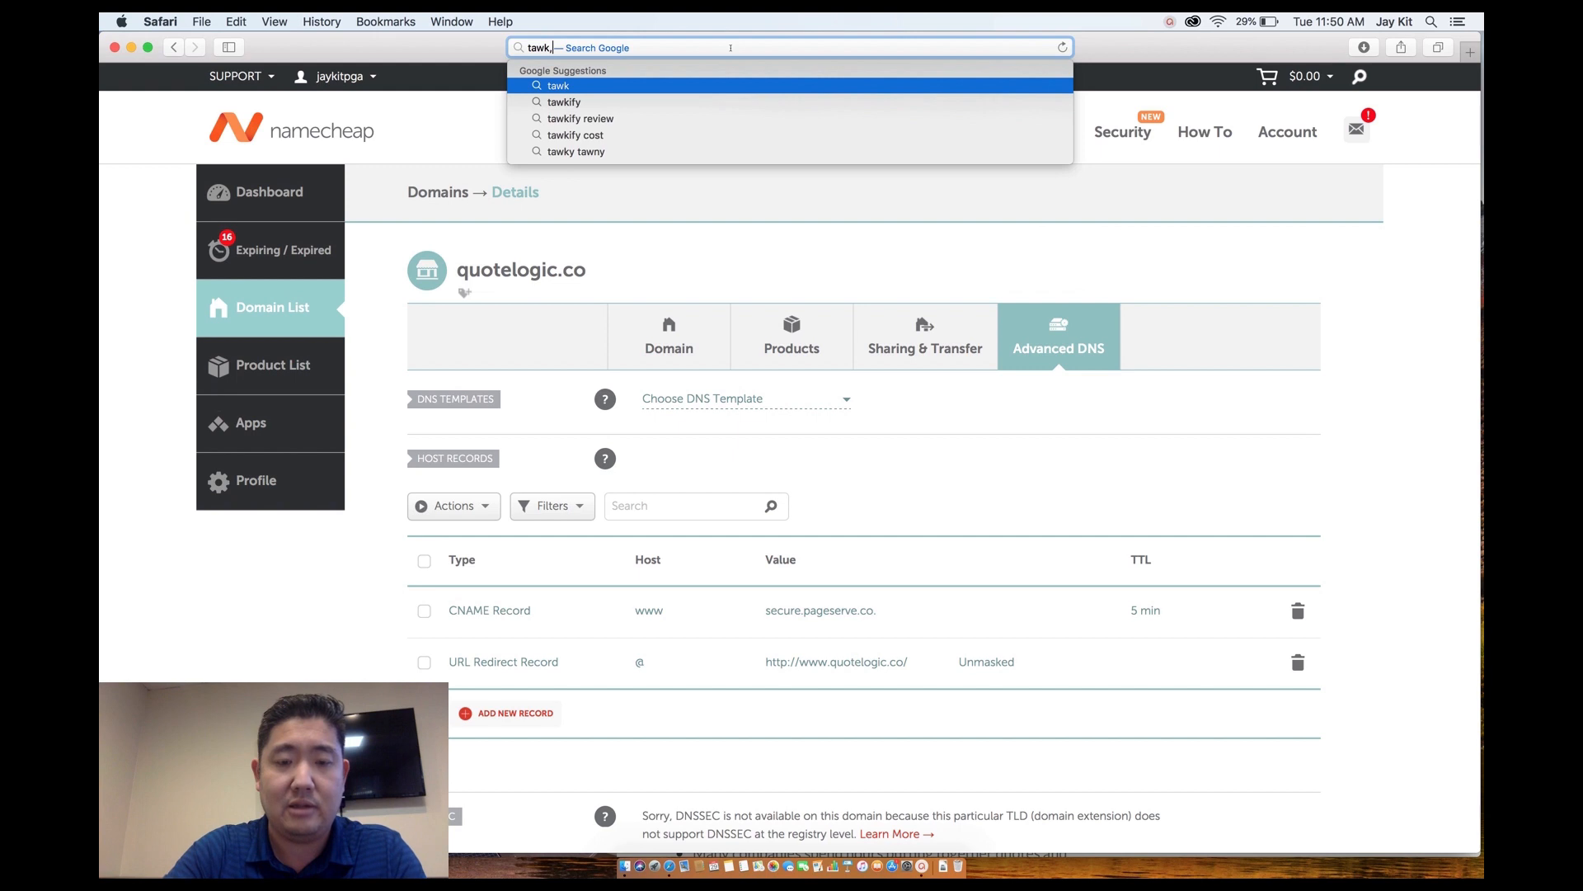
pyautogui.write('to')
pyautogui.press('BackSpace')
pyautogui.press('BackSpace')
pyautogui.press('BackSpace')
pyautogui.write('.to')
pyautogui.press('Return')
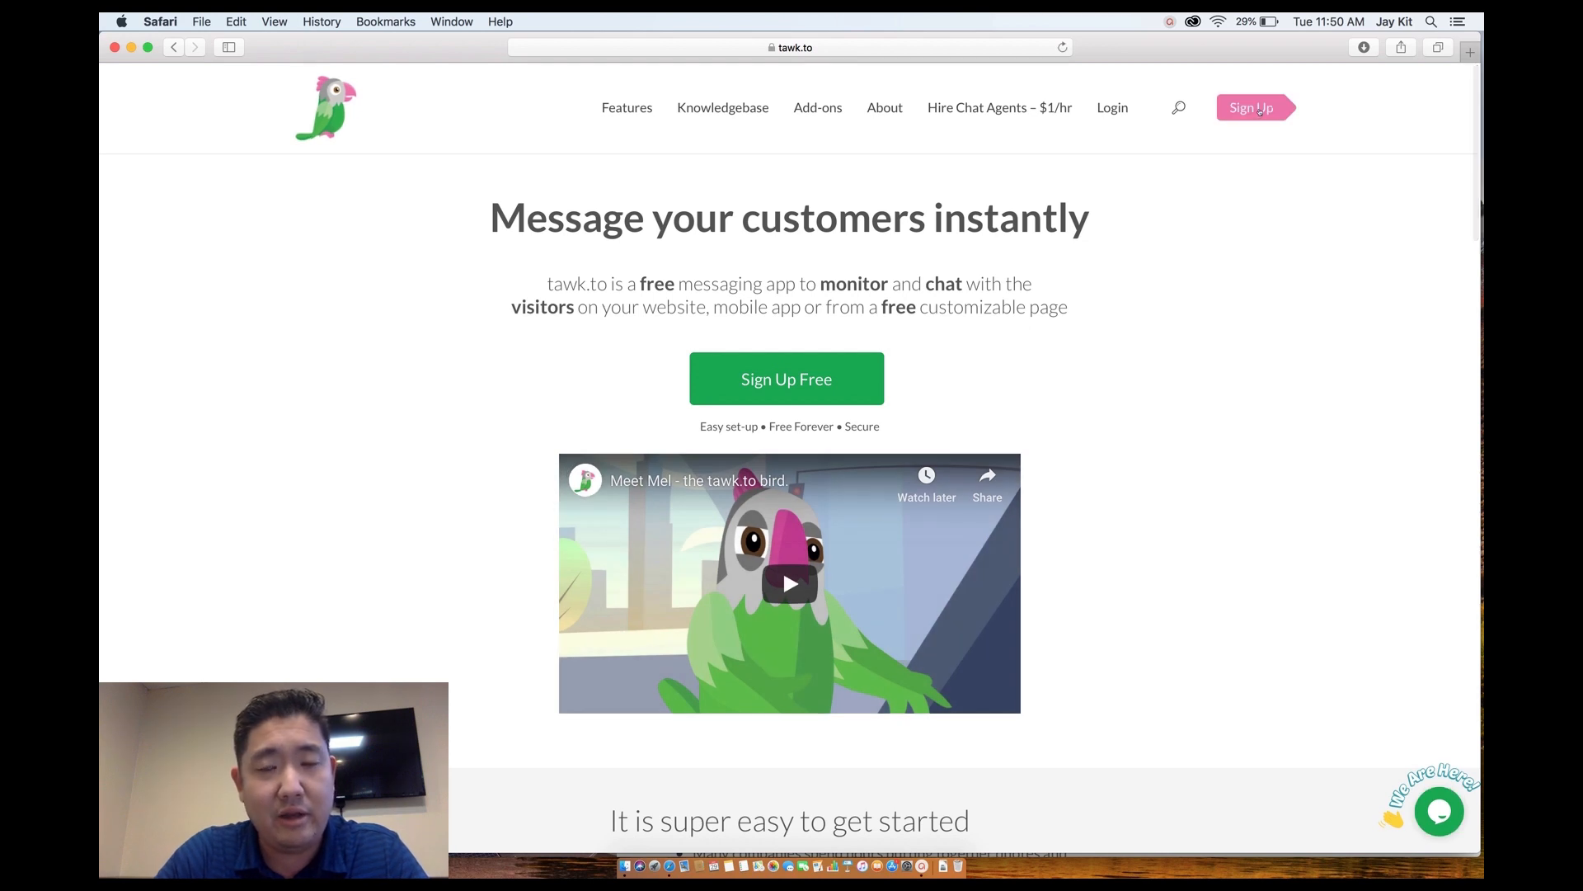
# Sign up for a free tawk.to account with a name, e-mail and password, declining Safari's password save.
pyautogui.click(1259, 110)
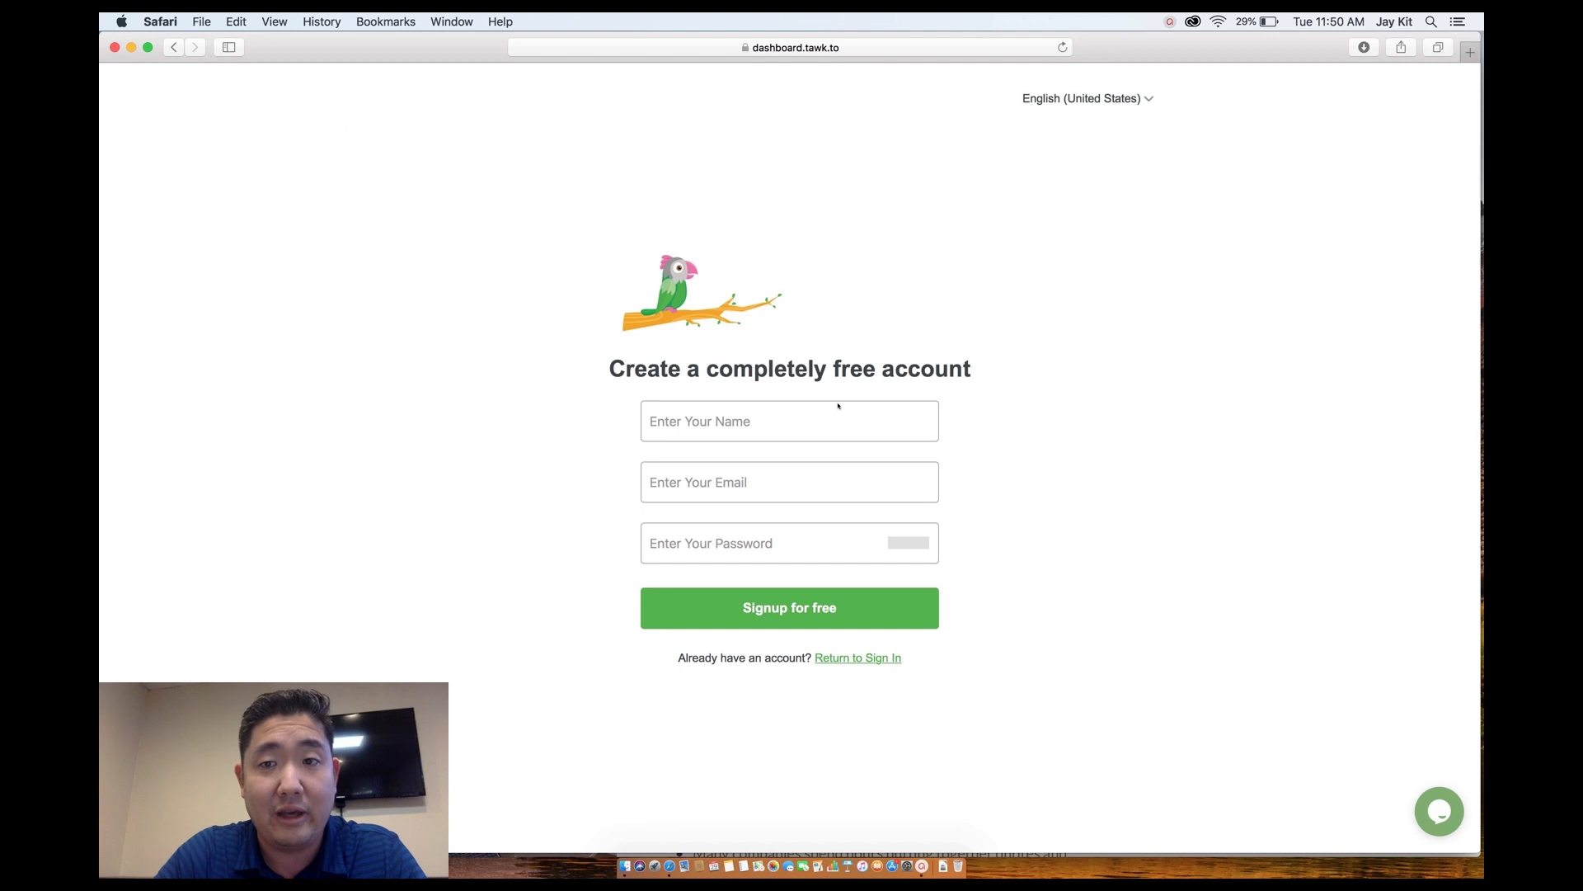
pyautogui.click(848, 662)
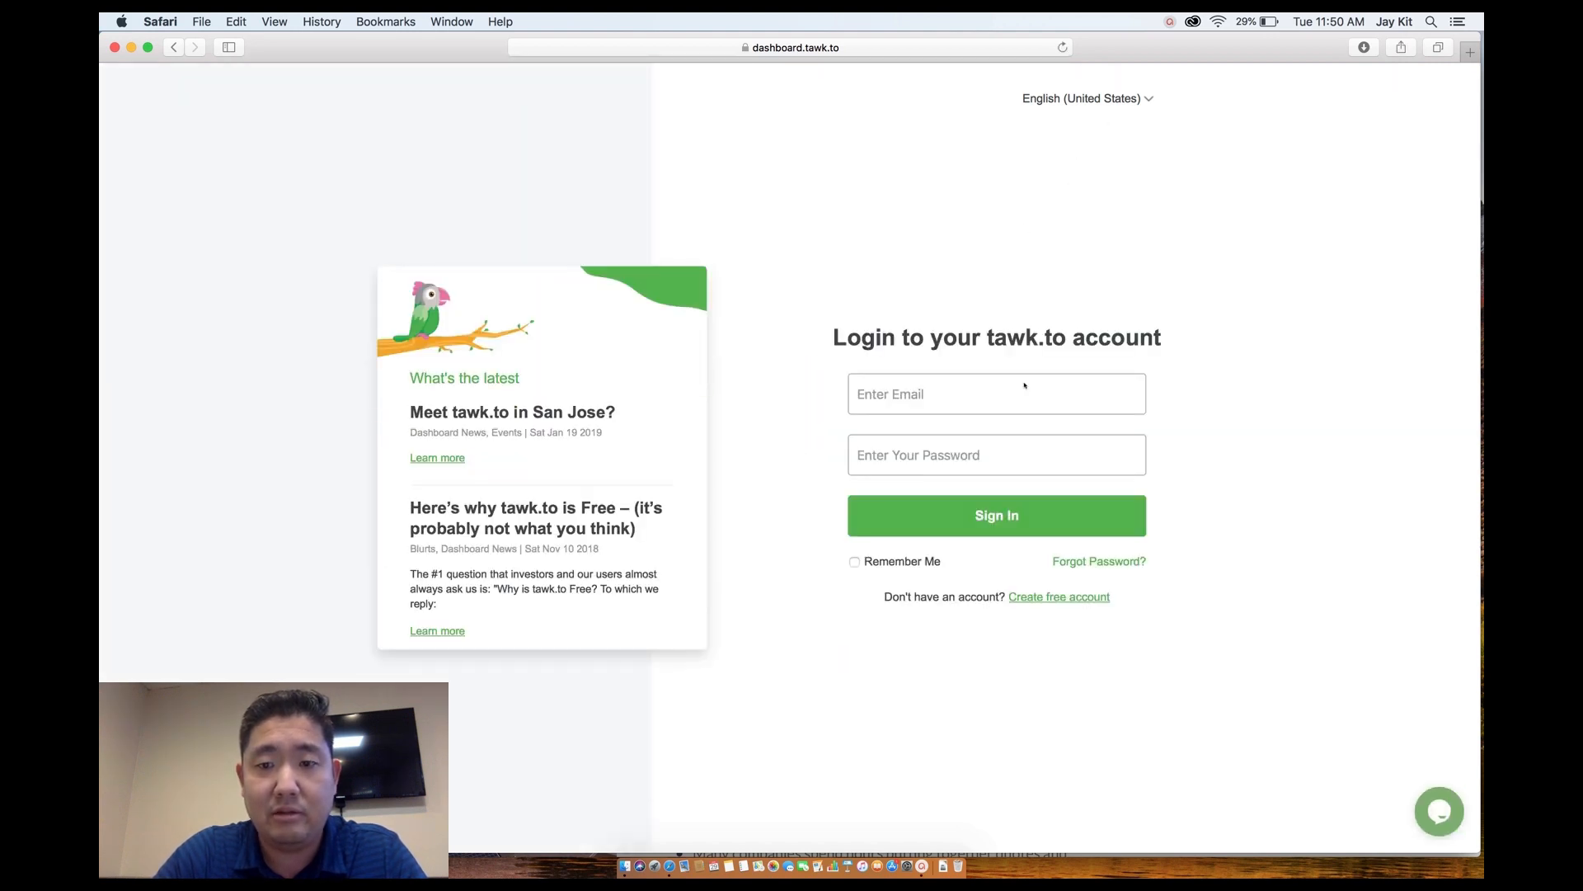
pyautogui.click(1045, 596)
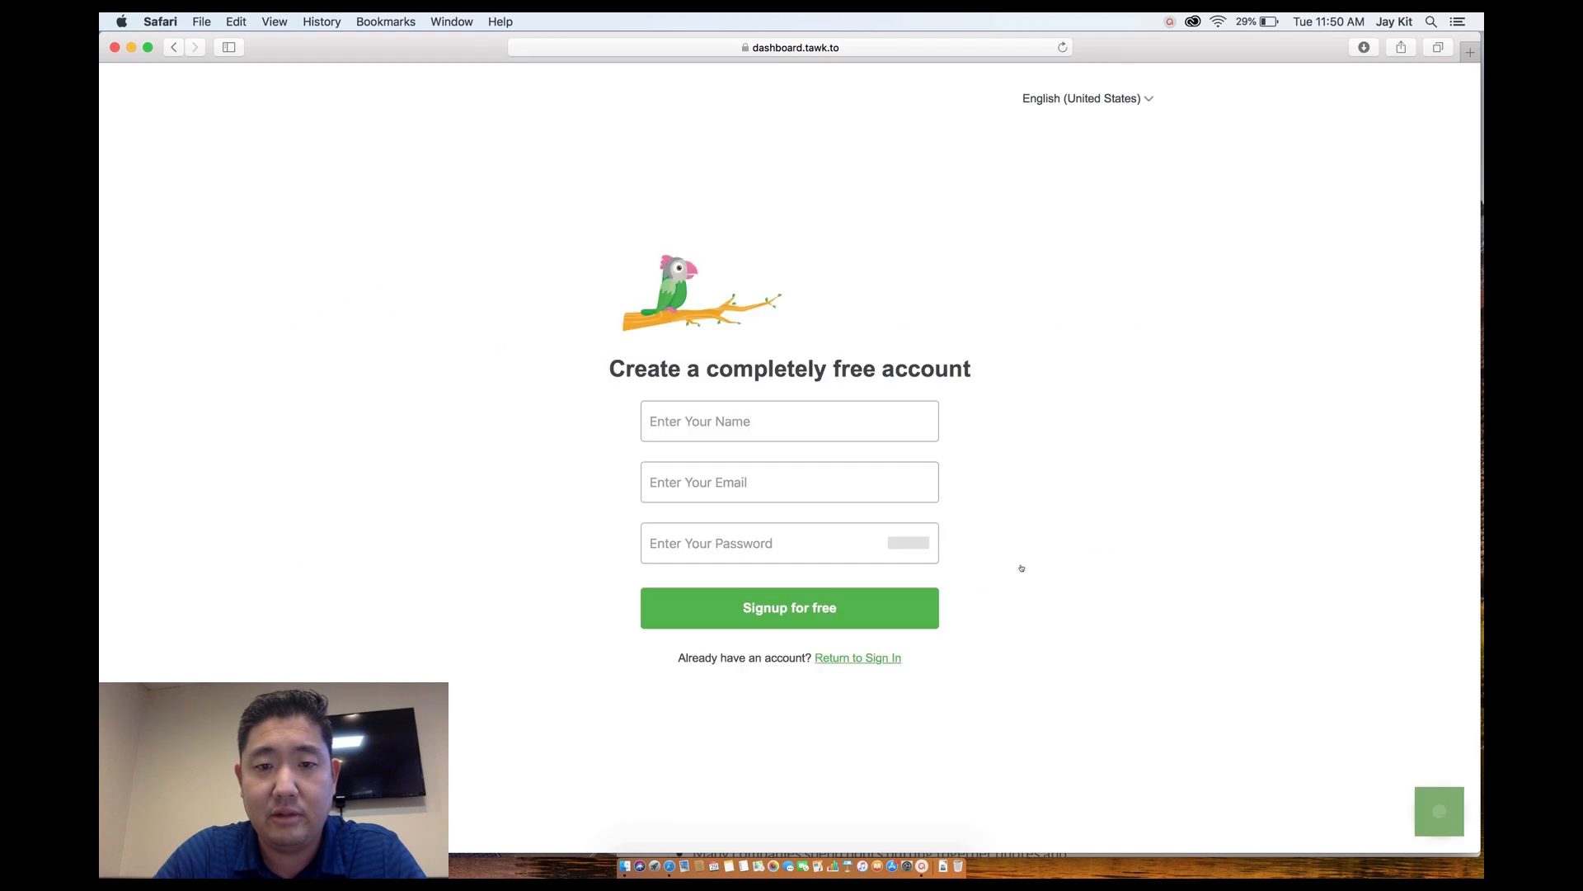
pyautogui.click(772, 420)
pyautogui.write('Jay')
pyautogui.click(697, 493)
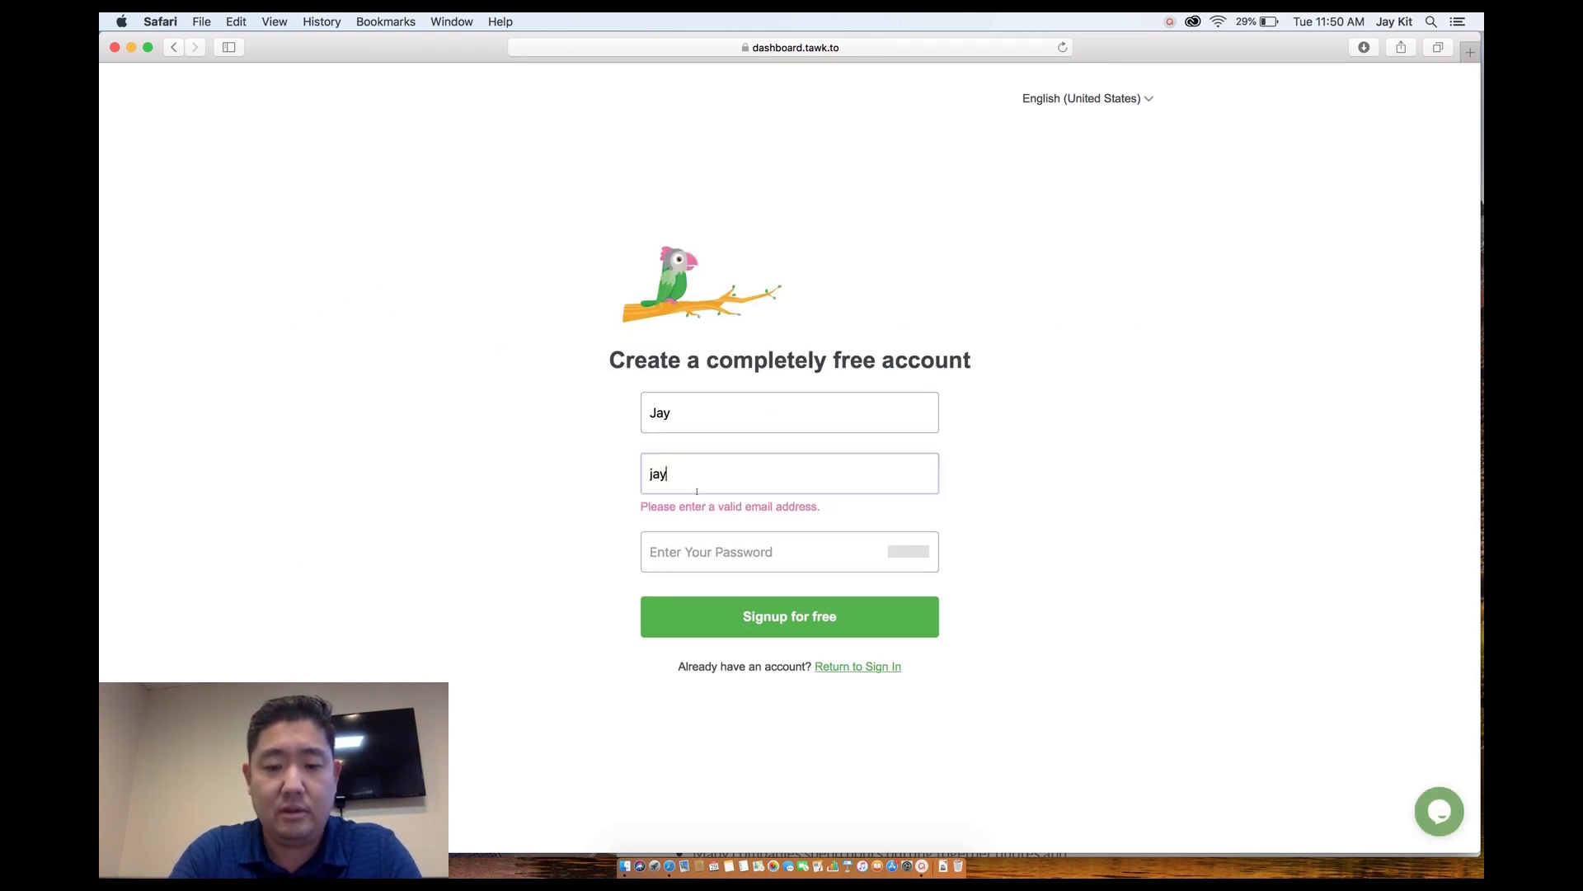
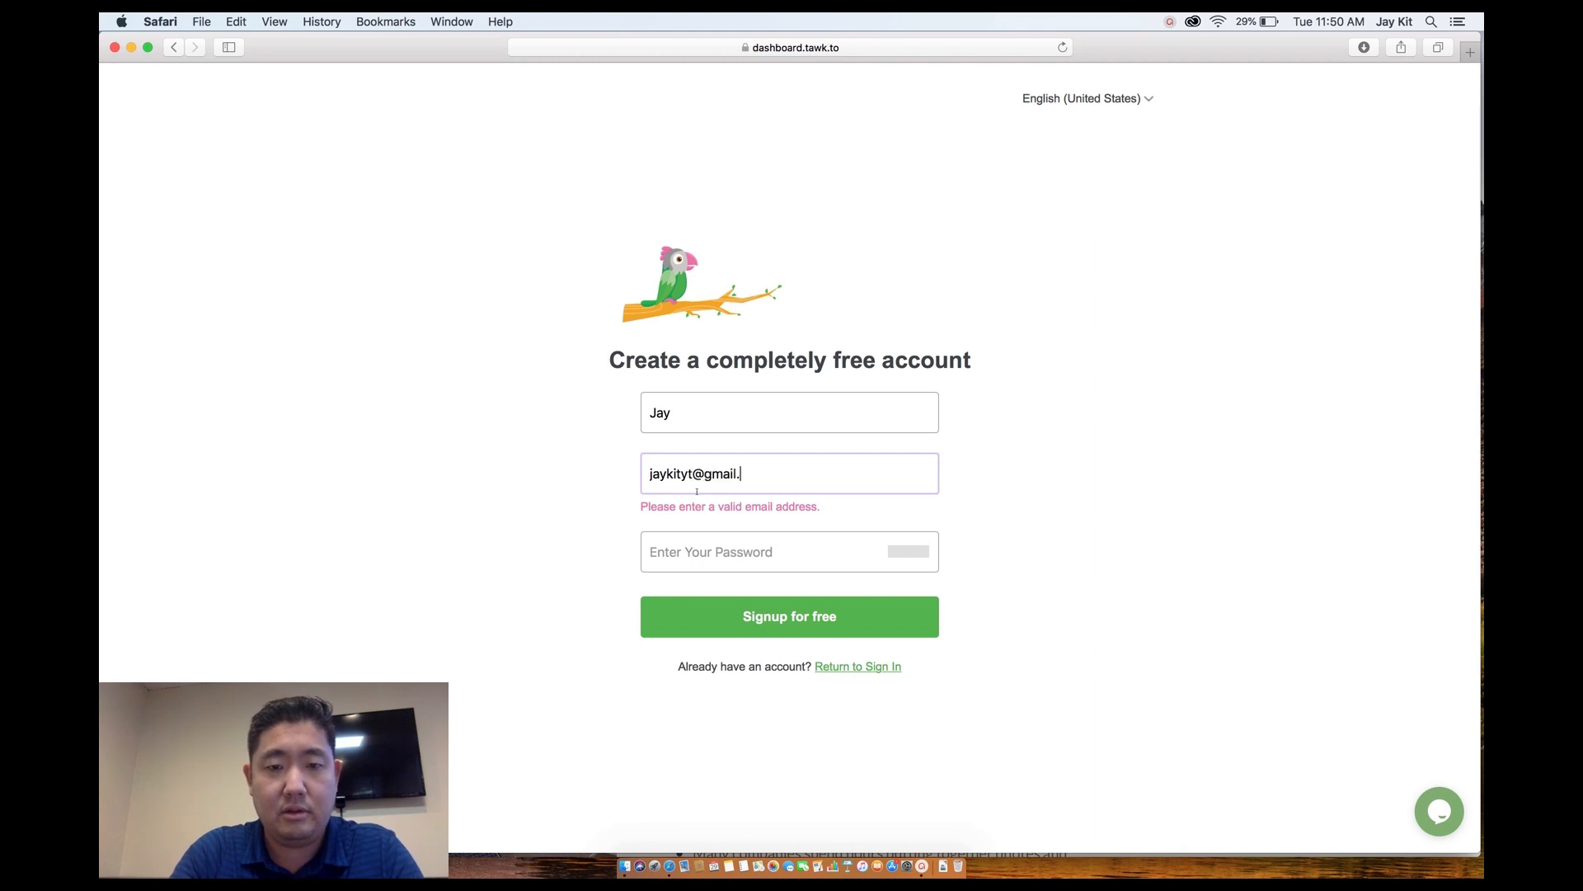
pyautogui.press('Tab')
pyautogui.write('•••••••••••')
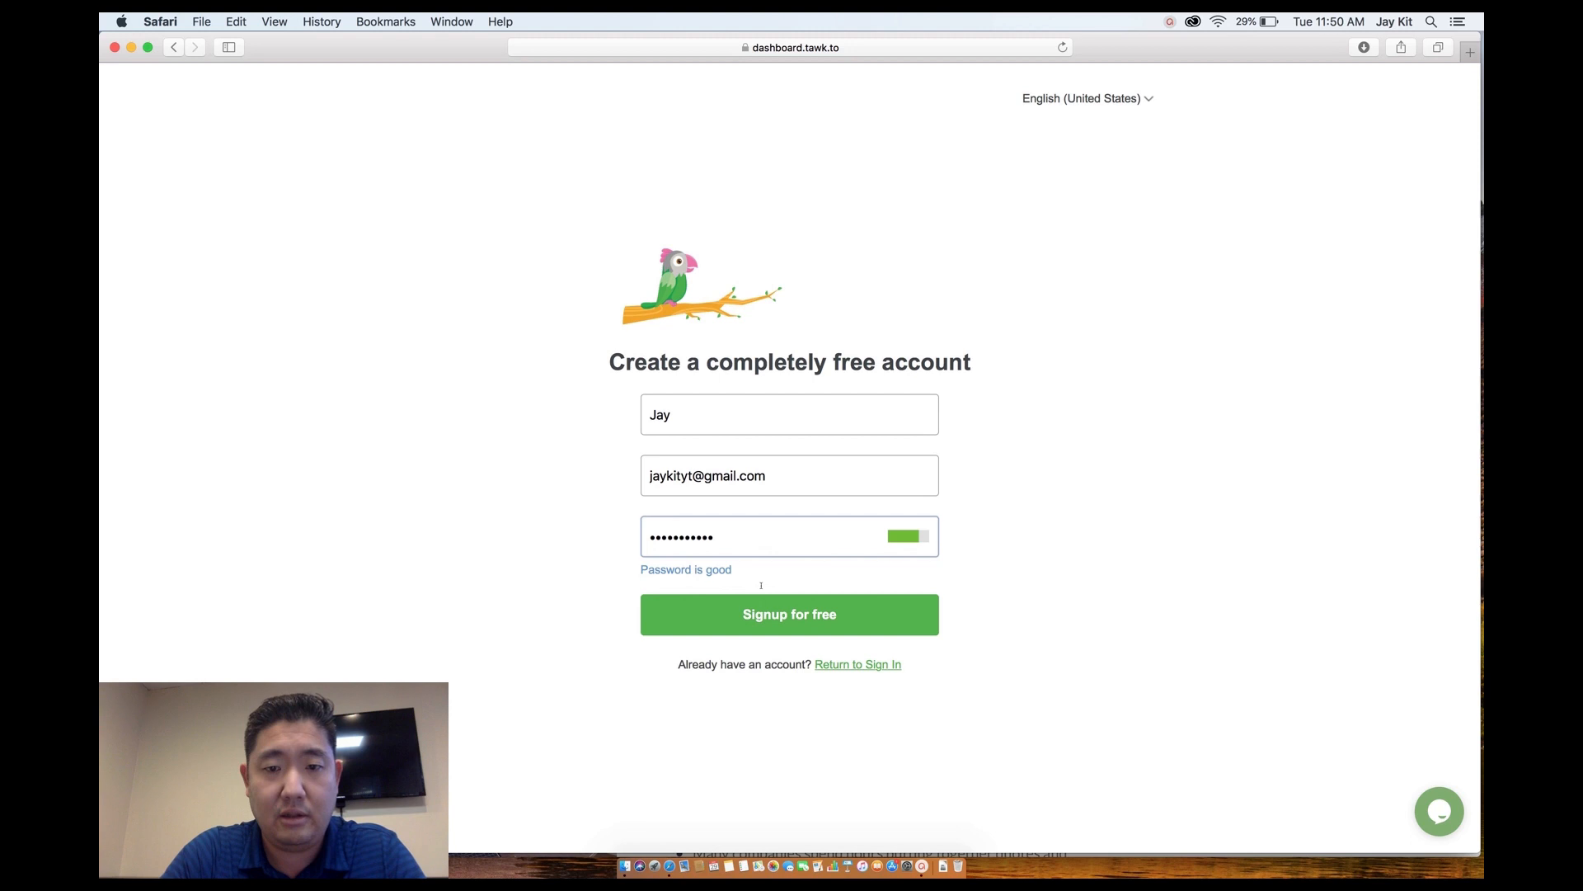
pyautogui.click(771, 610)
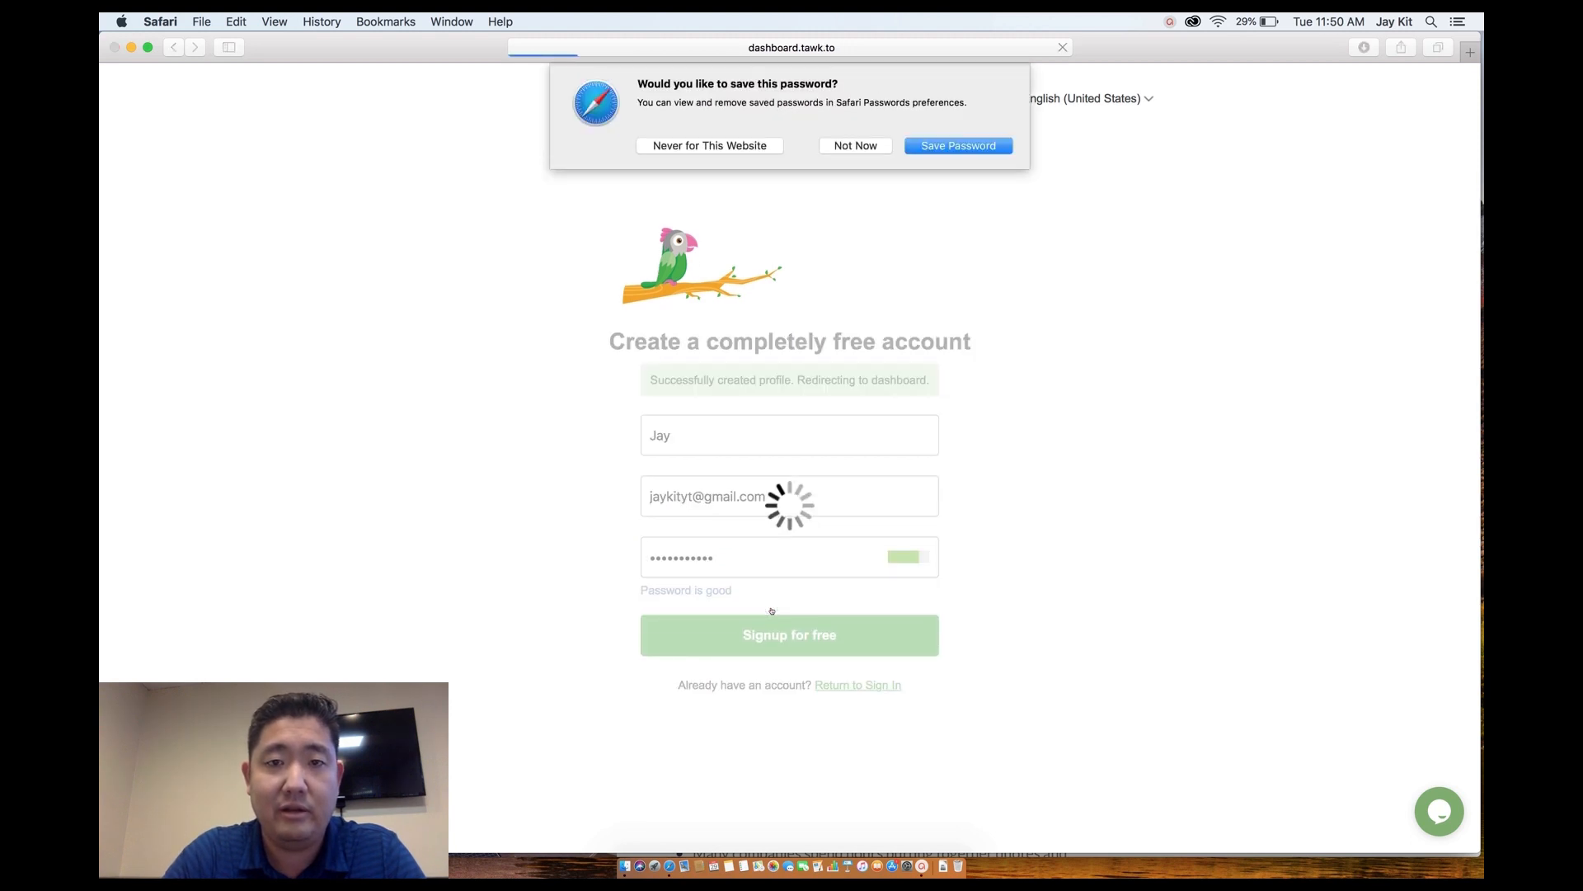
pyautogui.click(855, 147)
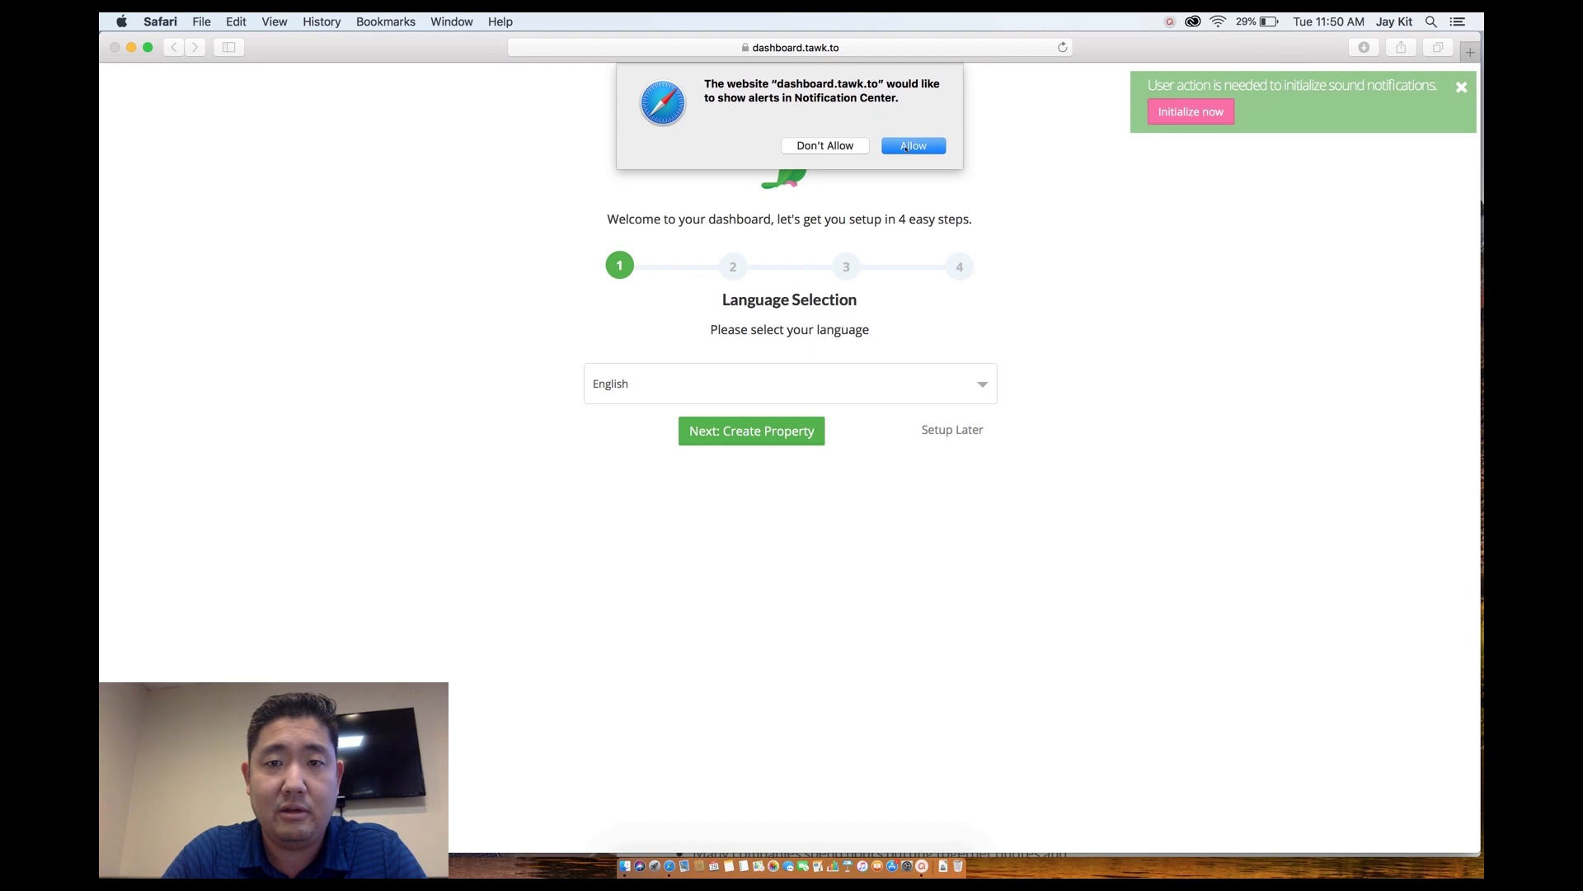
pyautogui.click(907, 146)
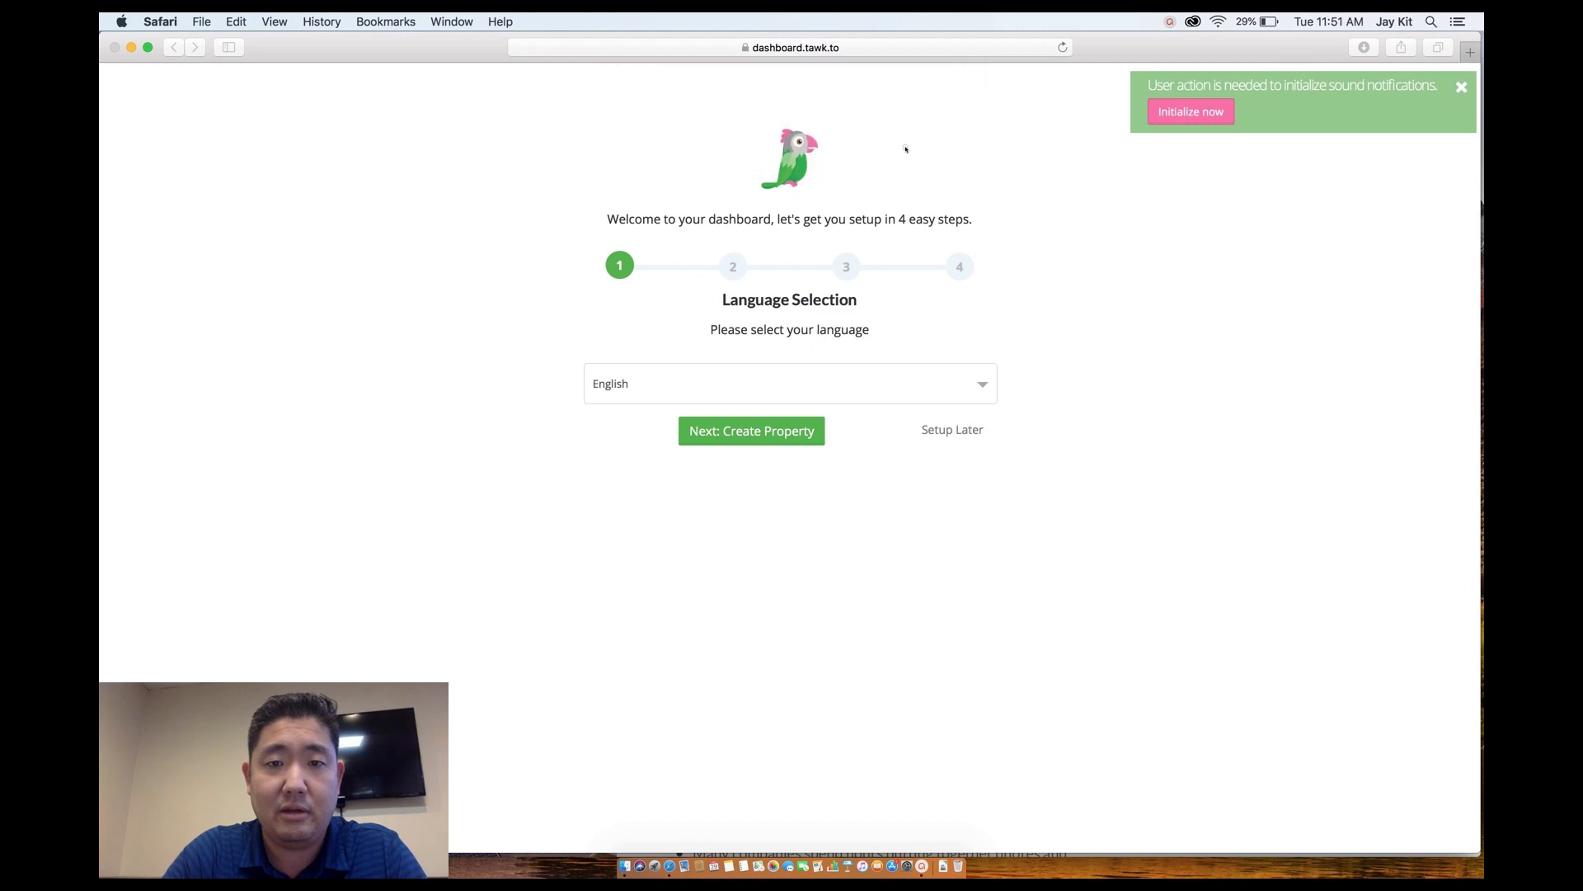
pyautogui.click(782, 435)
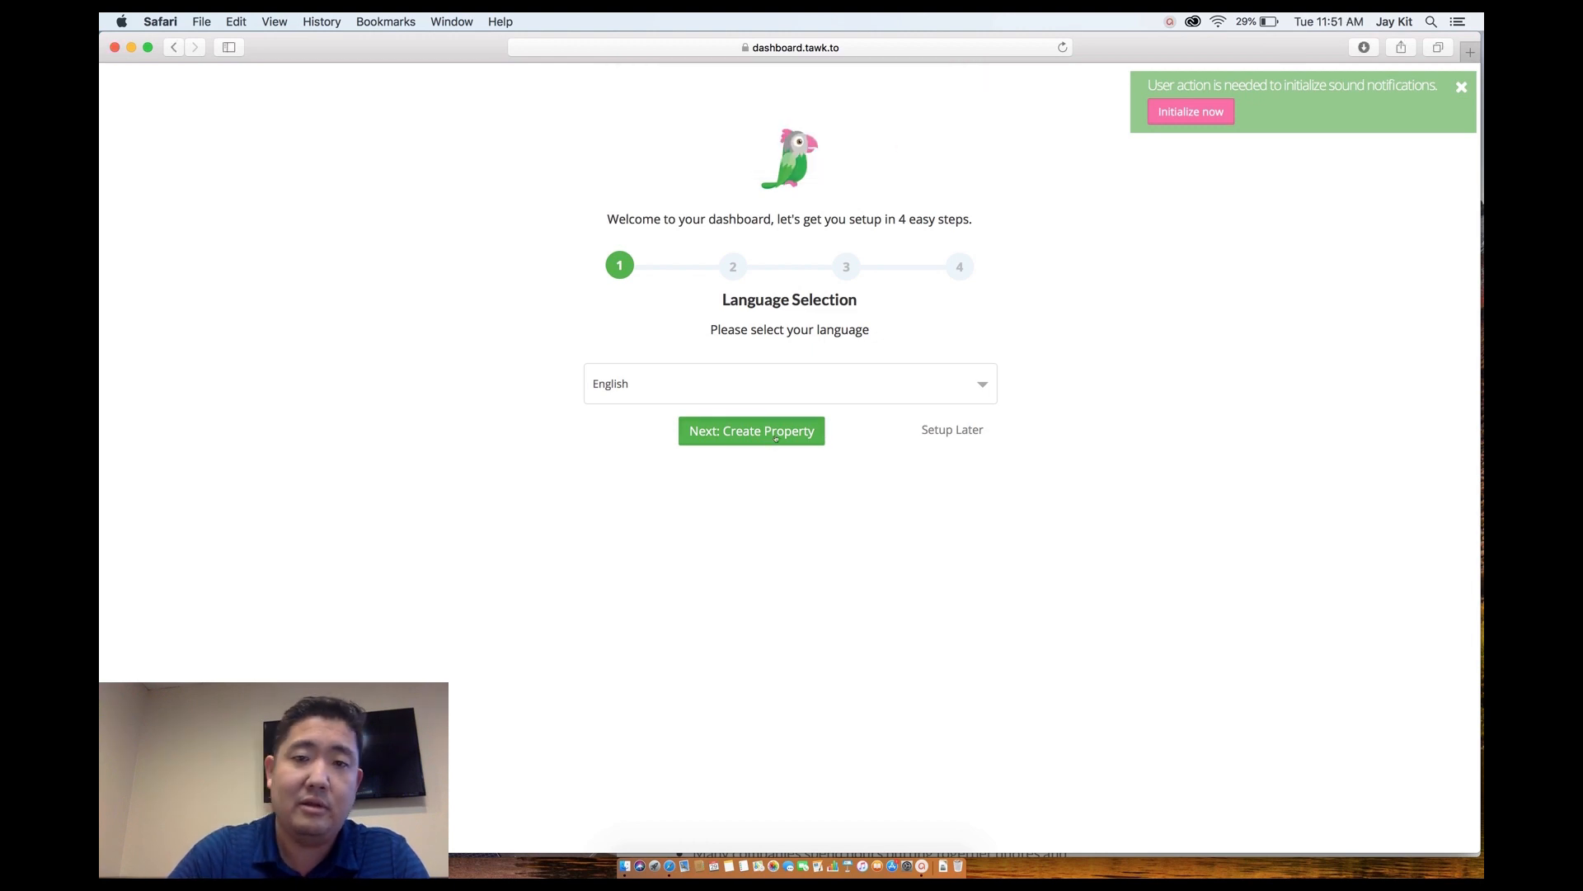
pyautogui.click(747, 389)
pyautogui.write('QuoteLogic')
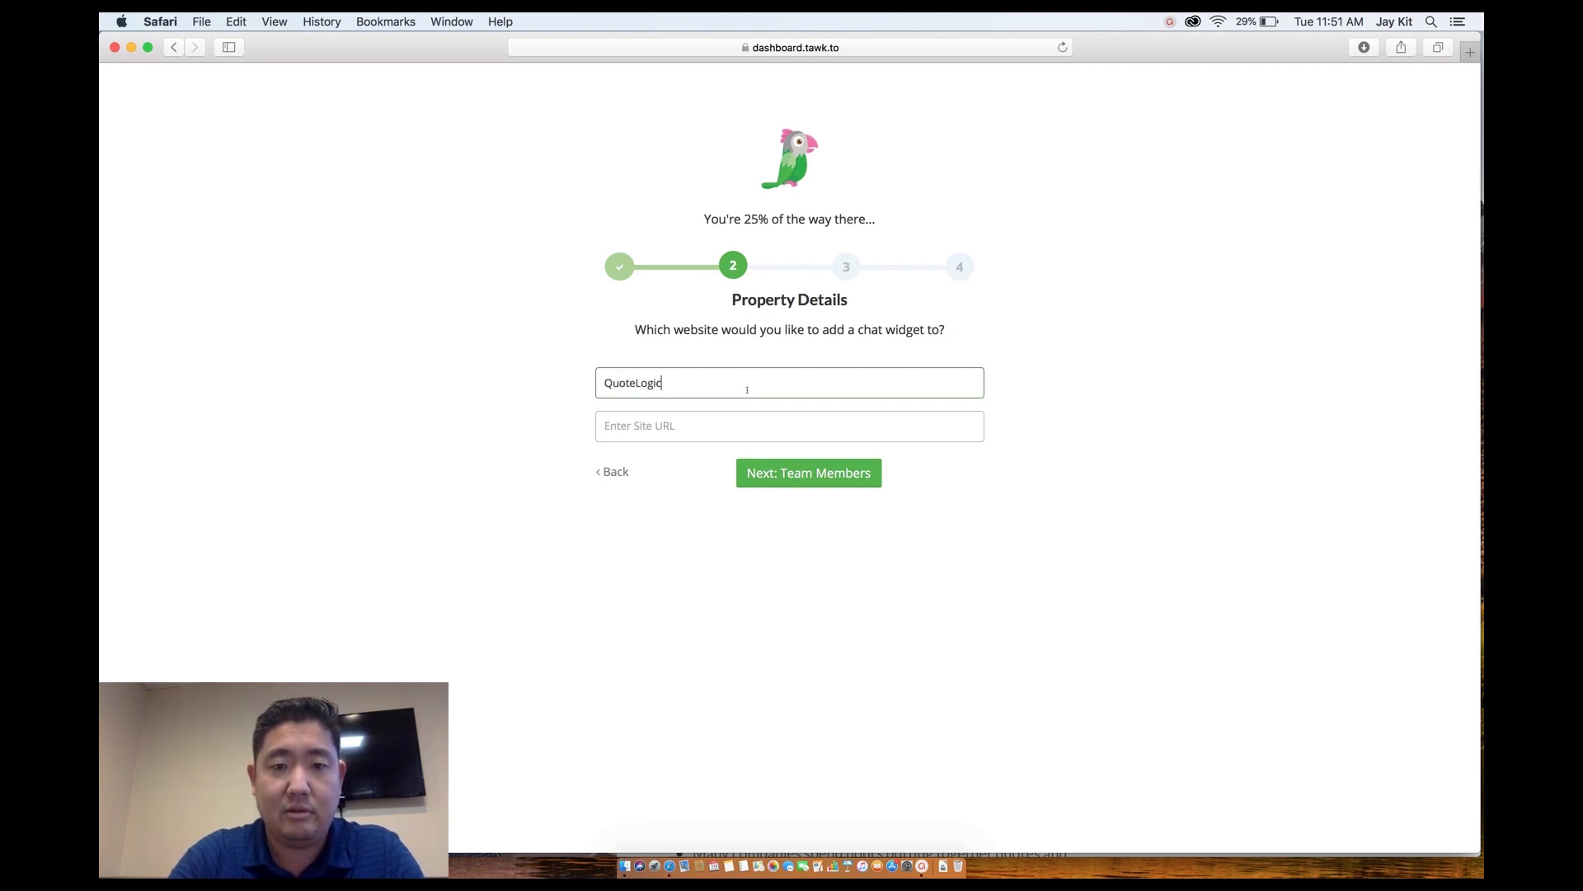
pyautogui.press('Tab')
pyautogui.write('www.quotelofic.co')
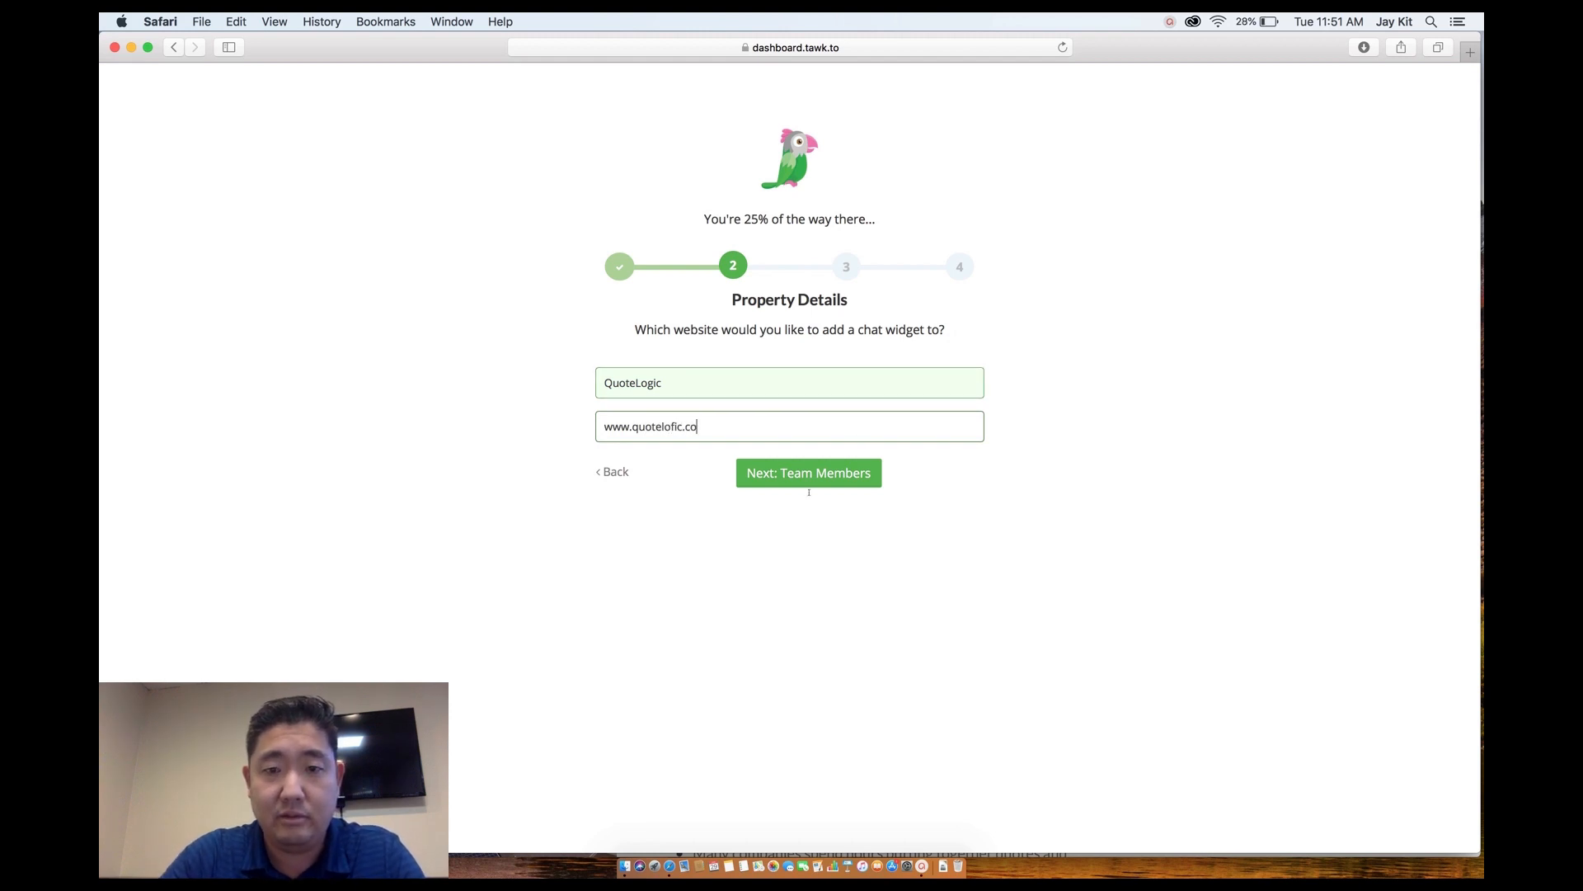
pyautogui.click(804, 472)
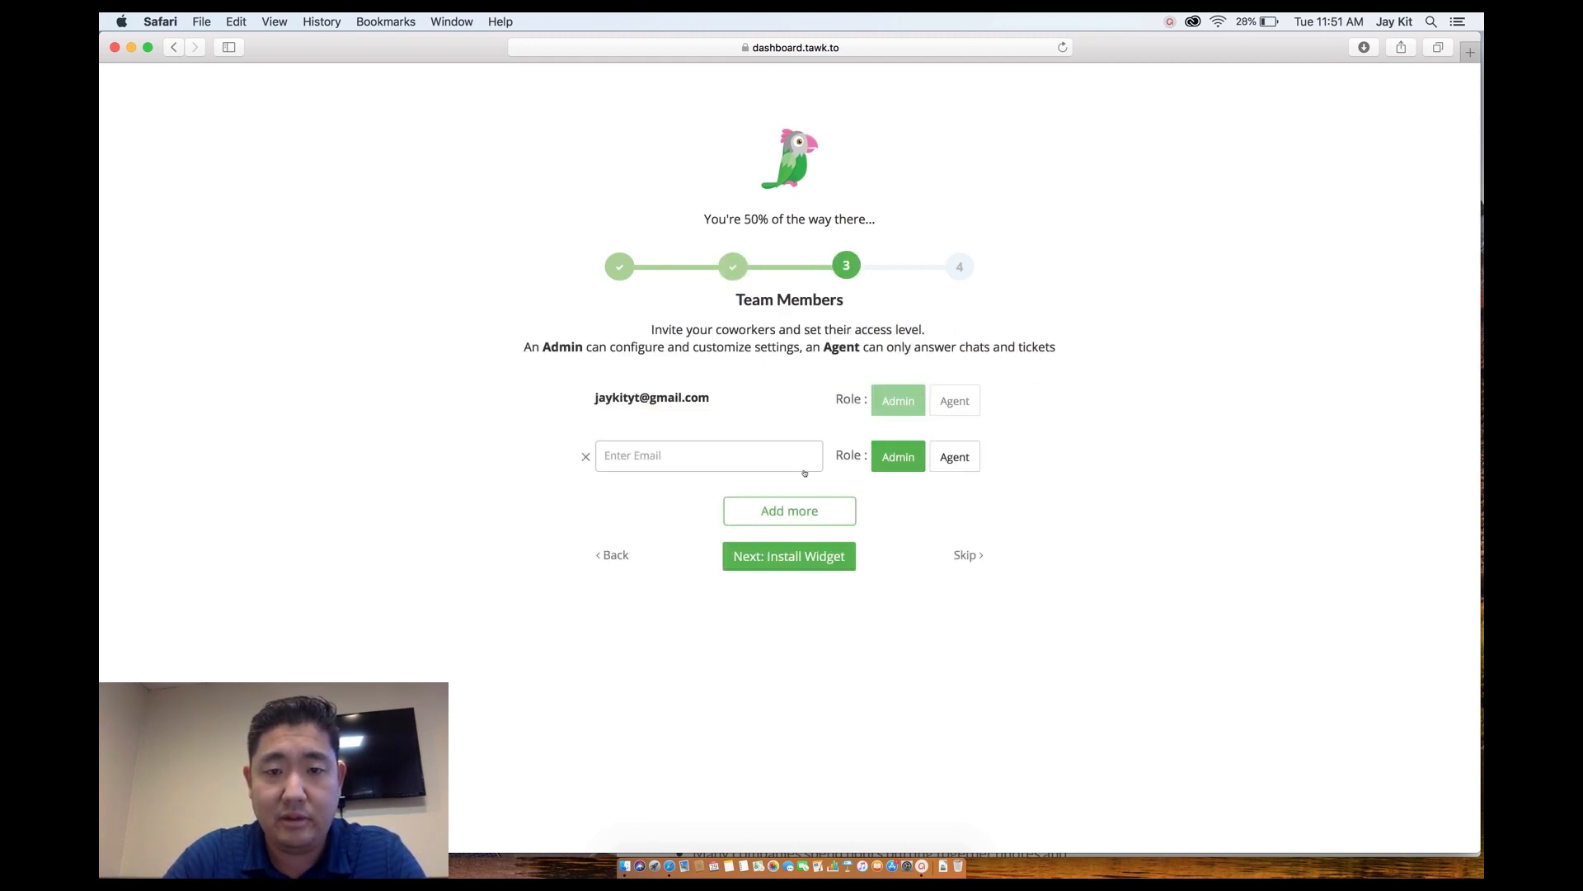
# Skip team invites, copy the widget install script, and finish the setup wizard.
pyautogui.click(972, 554)
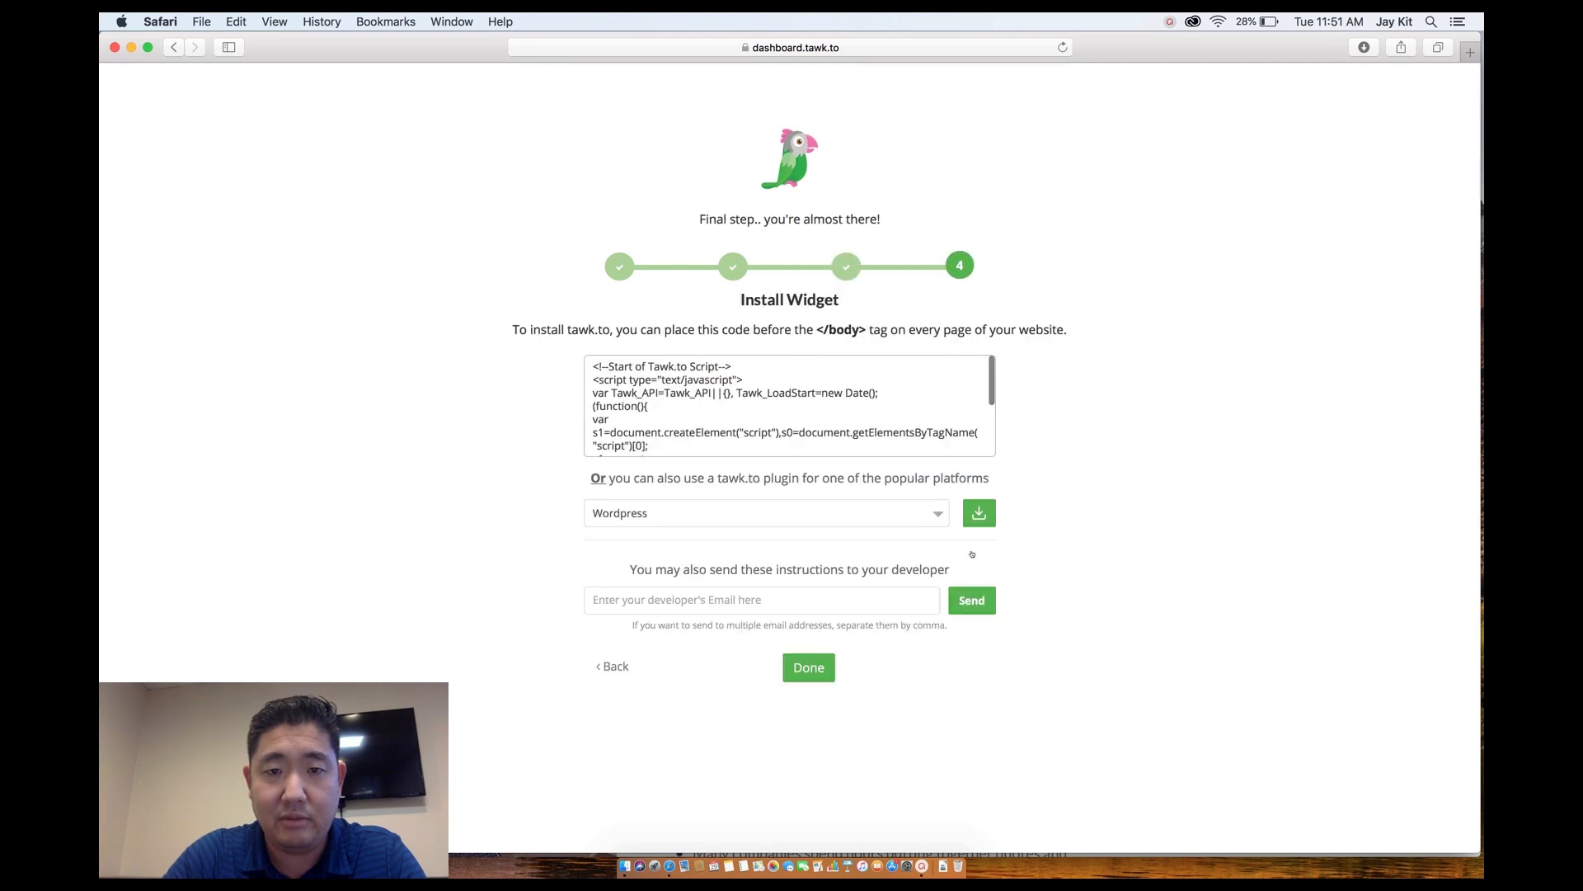
pyautogui.moveTo(618, 374)
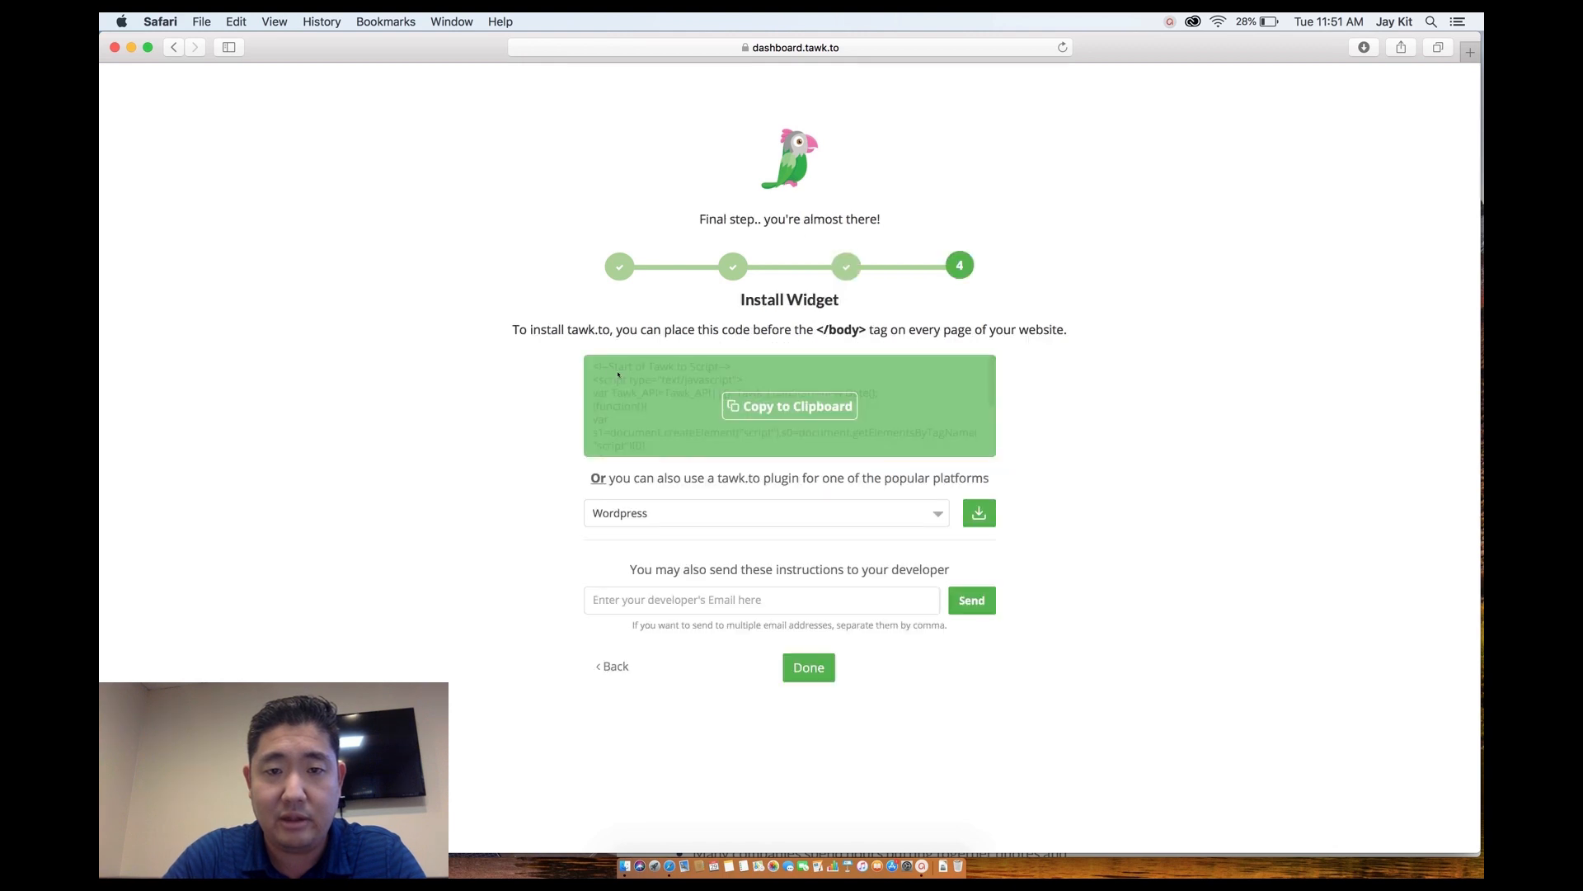
pyautogui.click(773, 412)
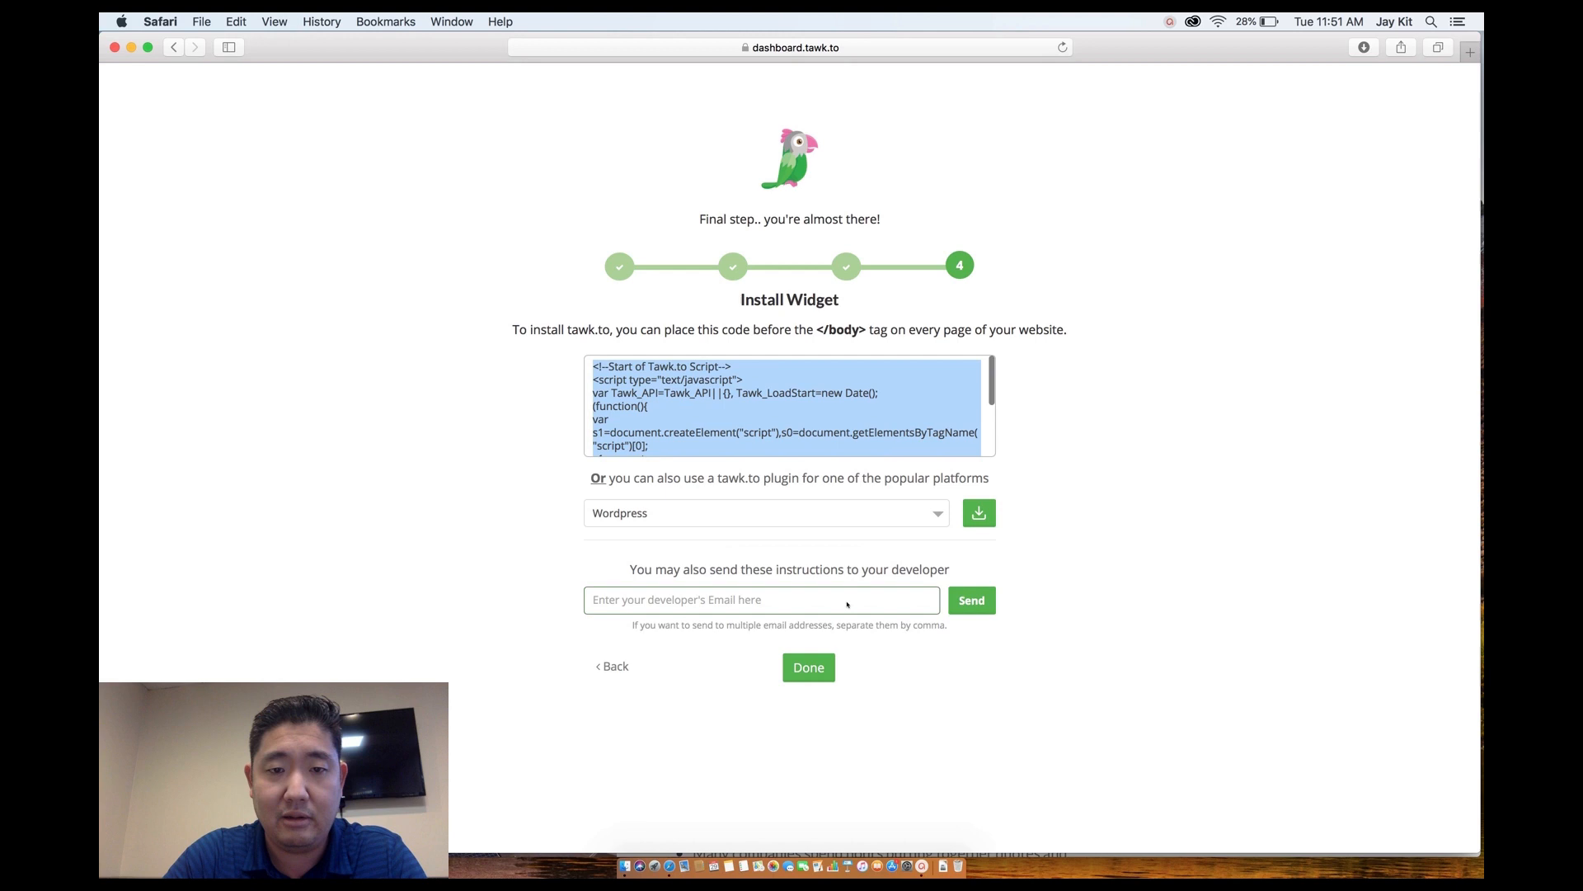
pyautogui.click(732, 517)
pyautogui.click(731, 514)
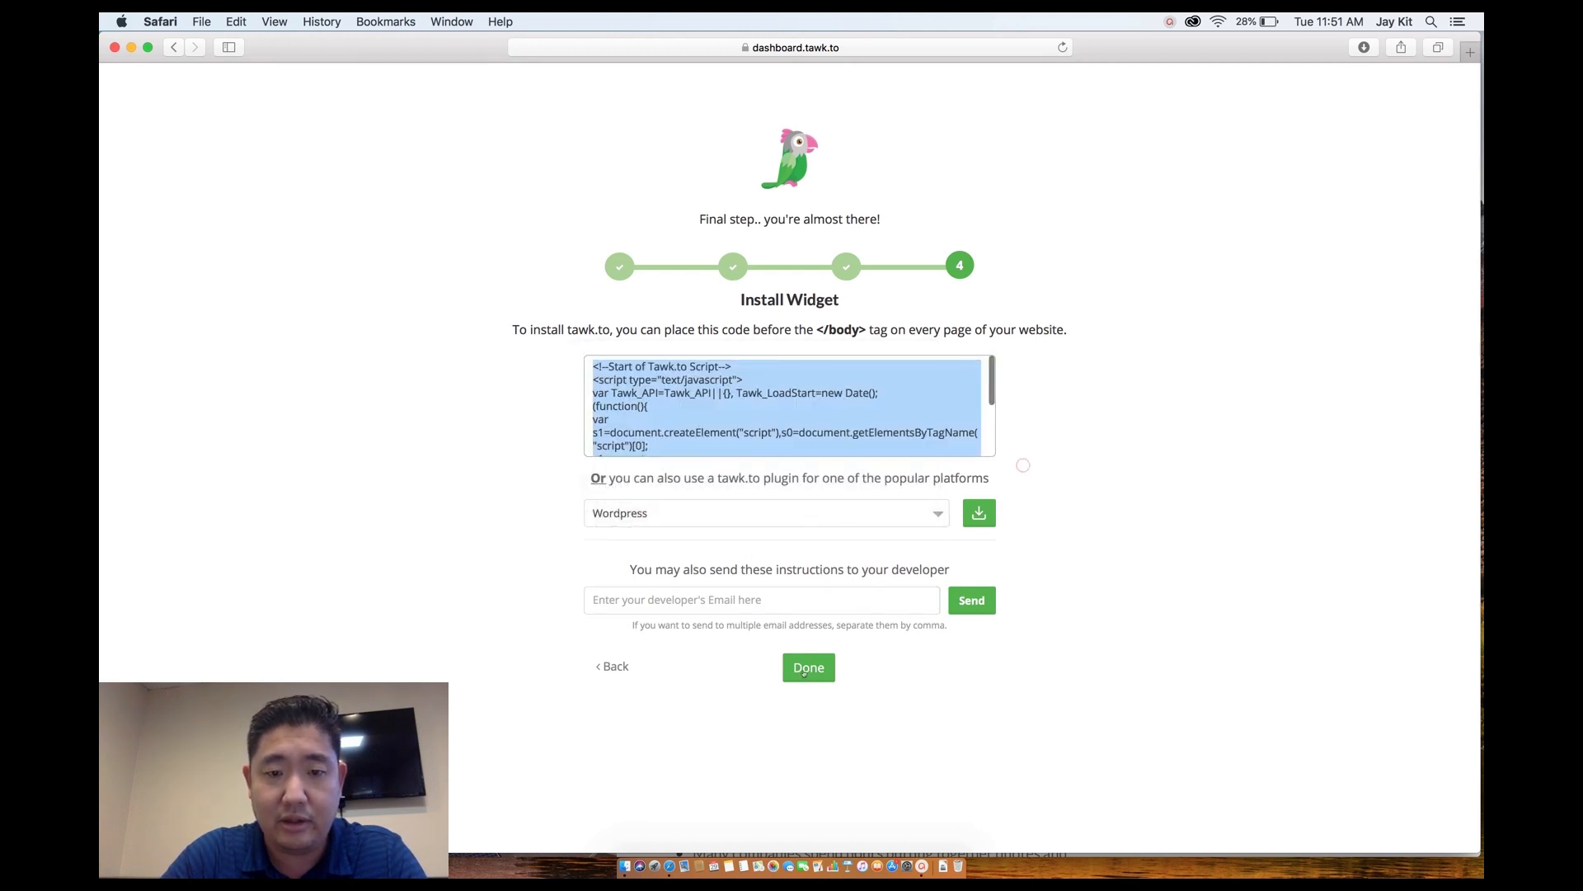
pyautogui.click(804, 670)
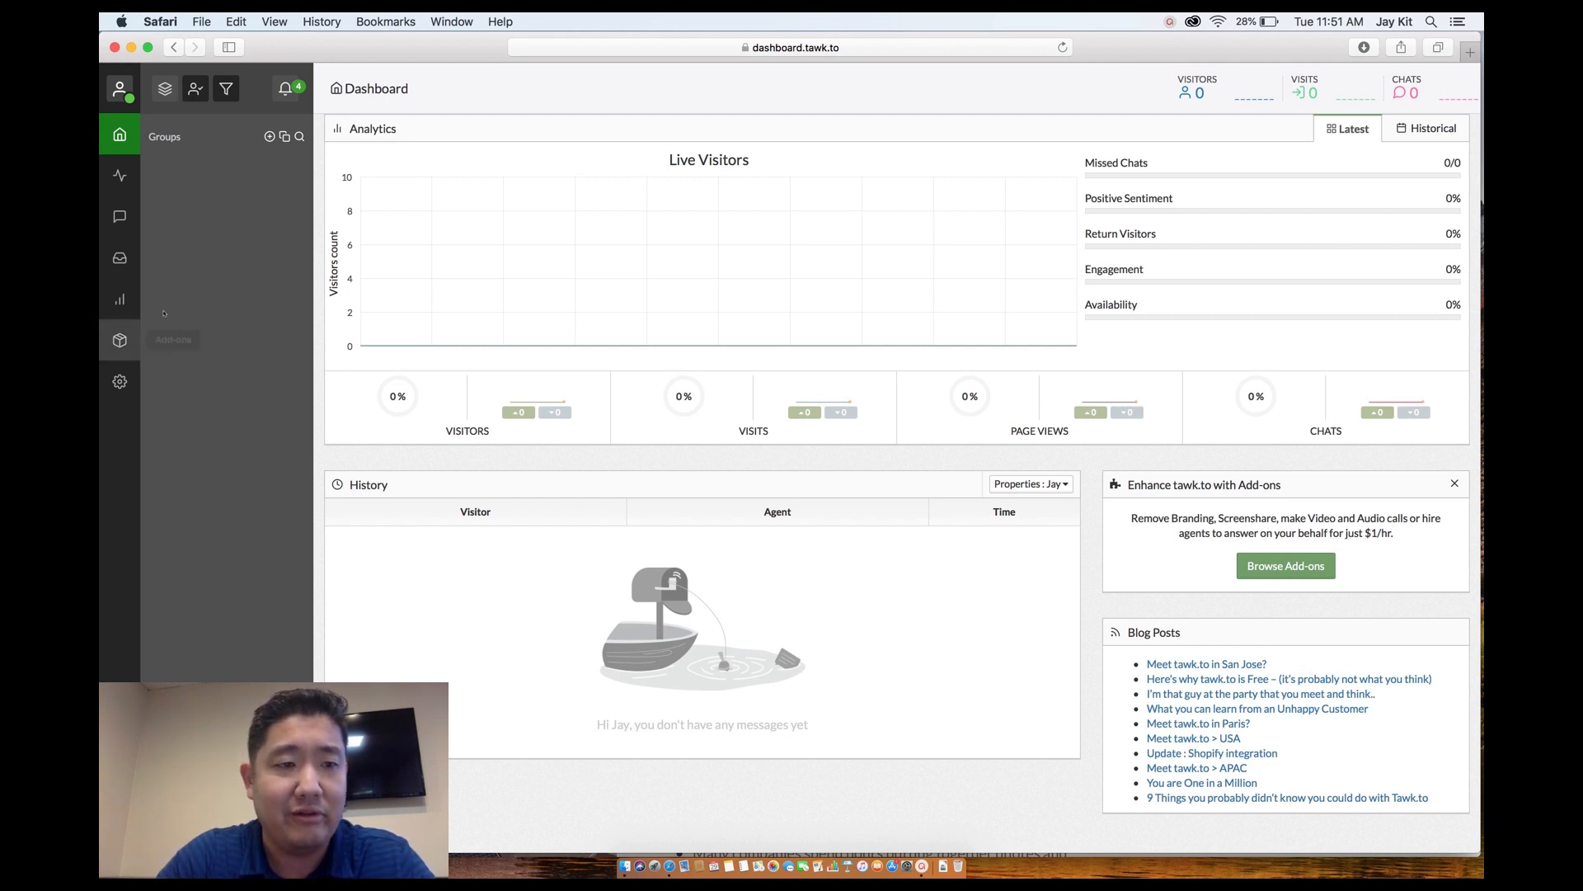
# Go from QuoteLogic's administration settings to the Default channel's Widget Appearance page.
pyautogui.click(120, 381)
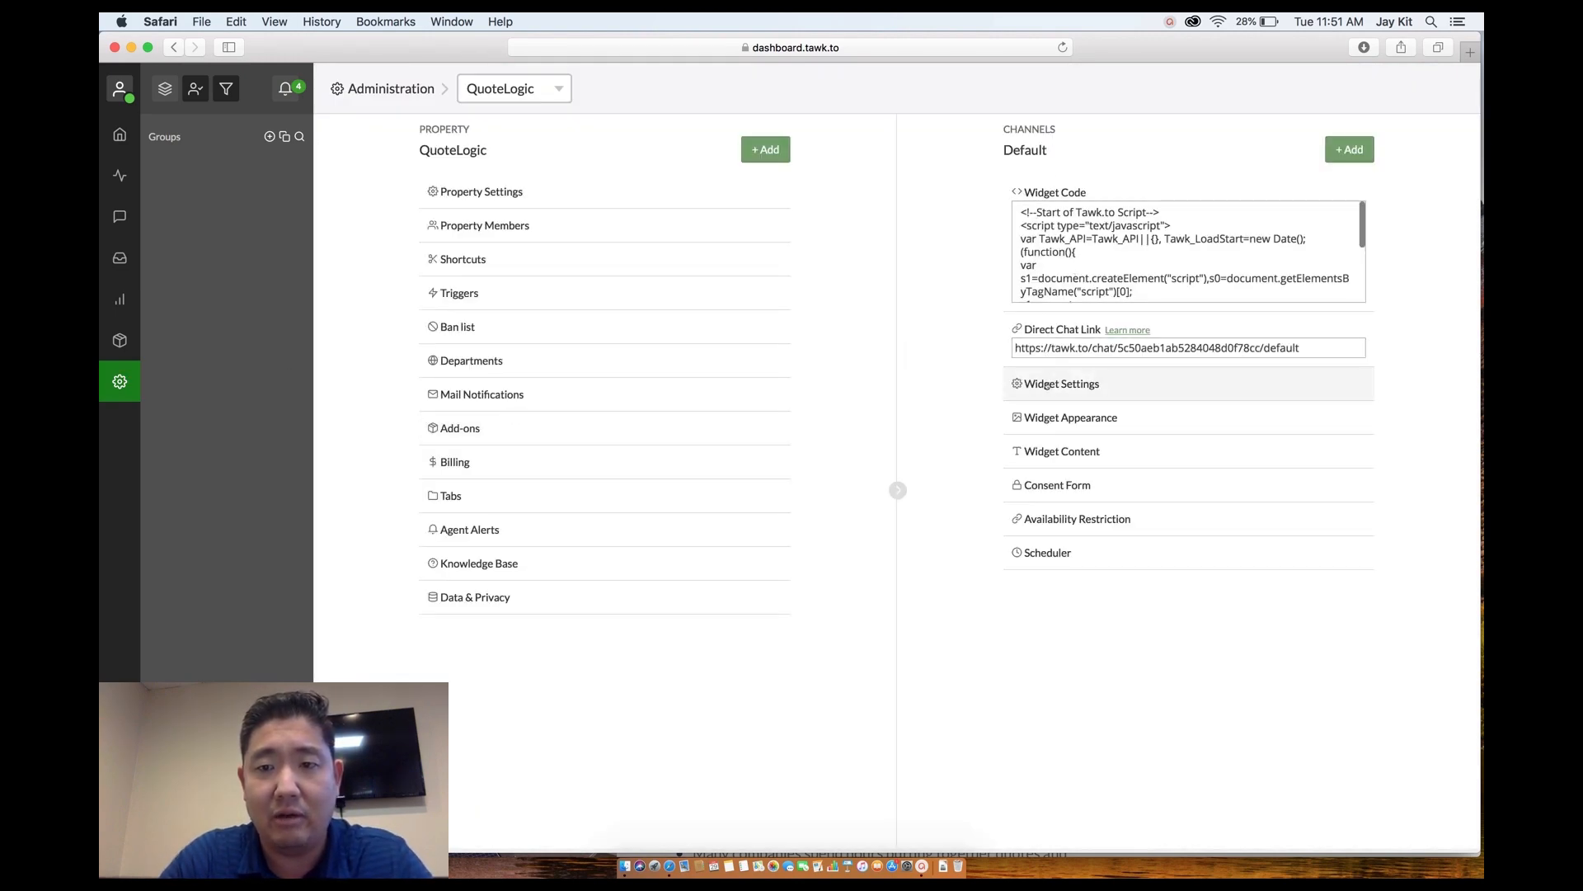
pyautogui.click(1044, 384)
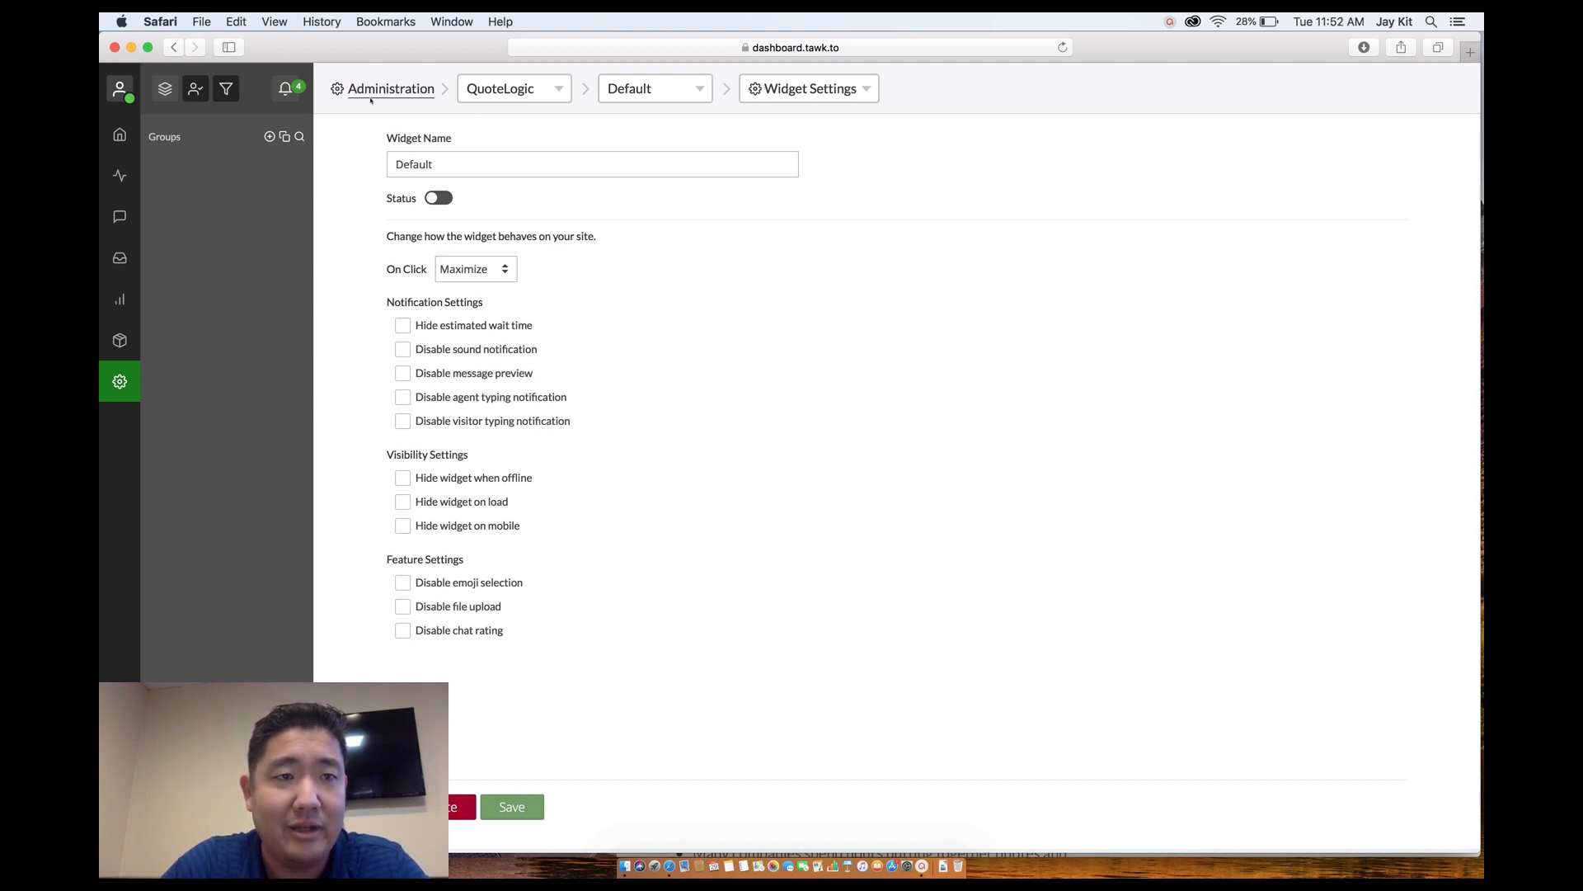
pyautogui.click(174, 47)
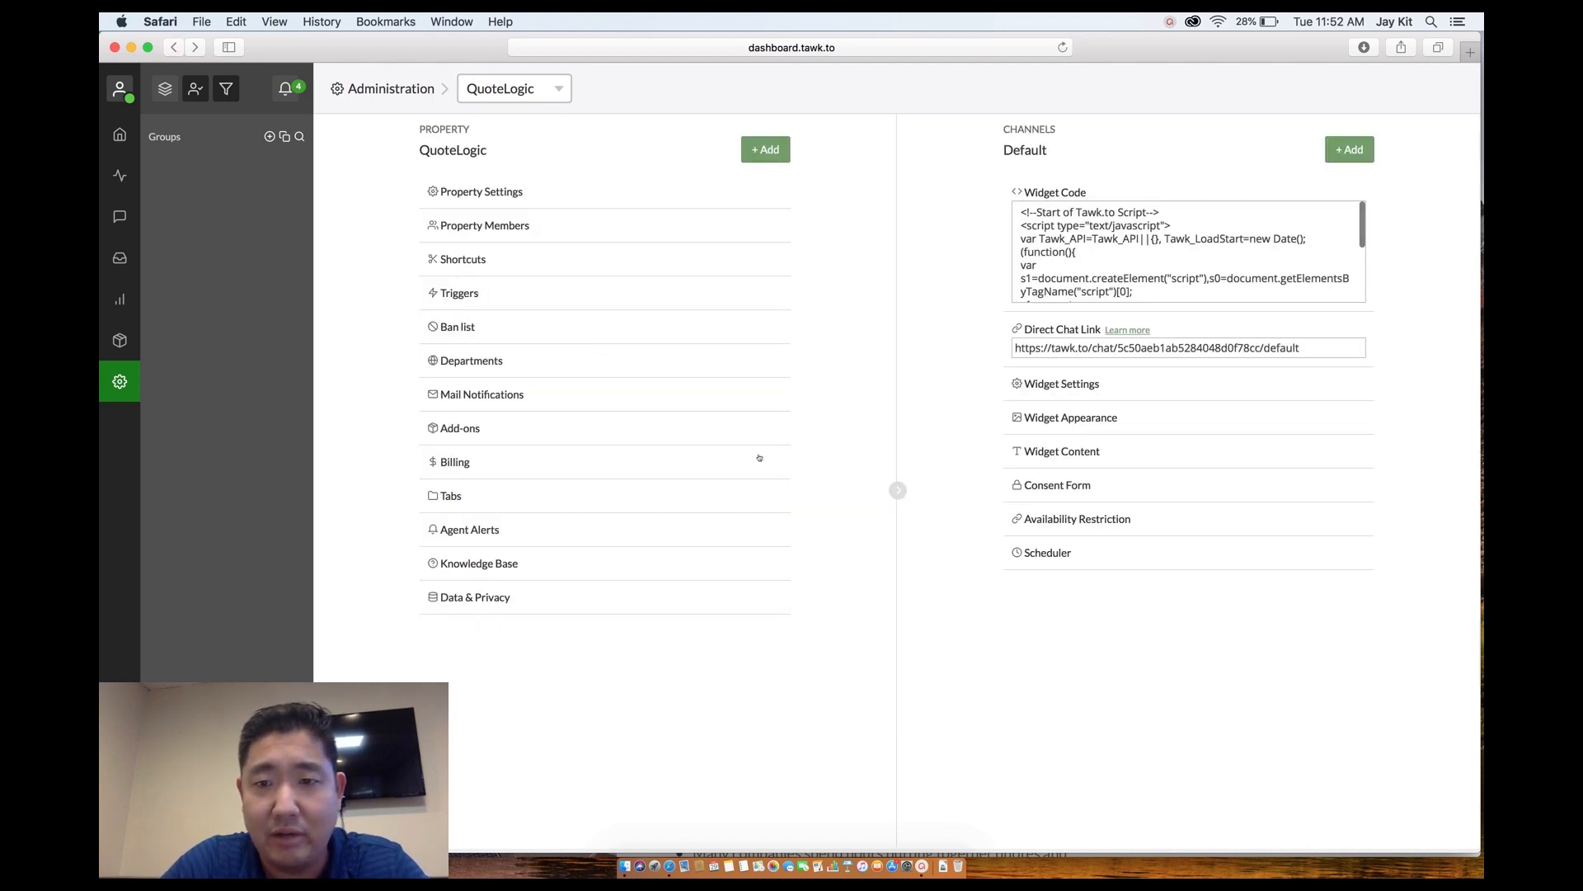
pyautogui.click(1074, 419)
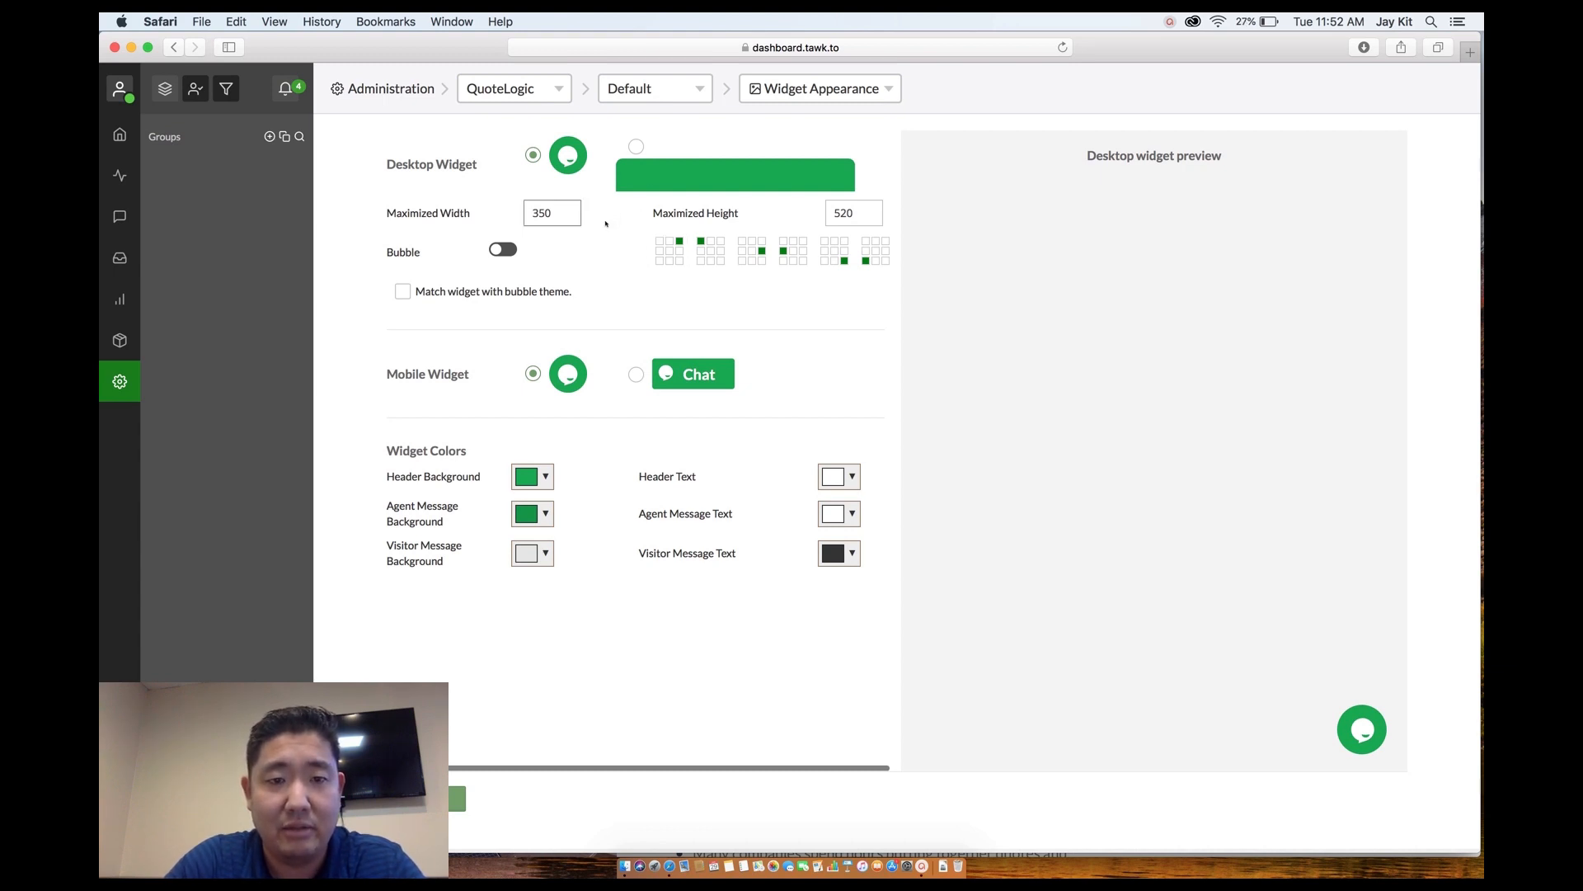
# Change the widget header background from green to a lighter blue.
pyautogui.click(531, 477)
pyautogui.moveTo(651, 582); pyautogui.dragTo(651, 493)
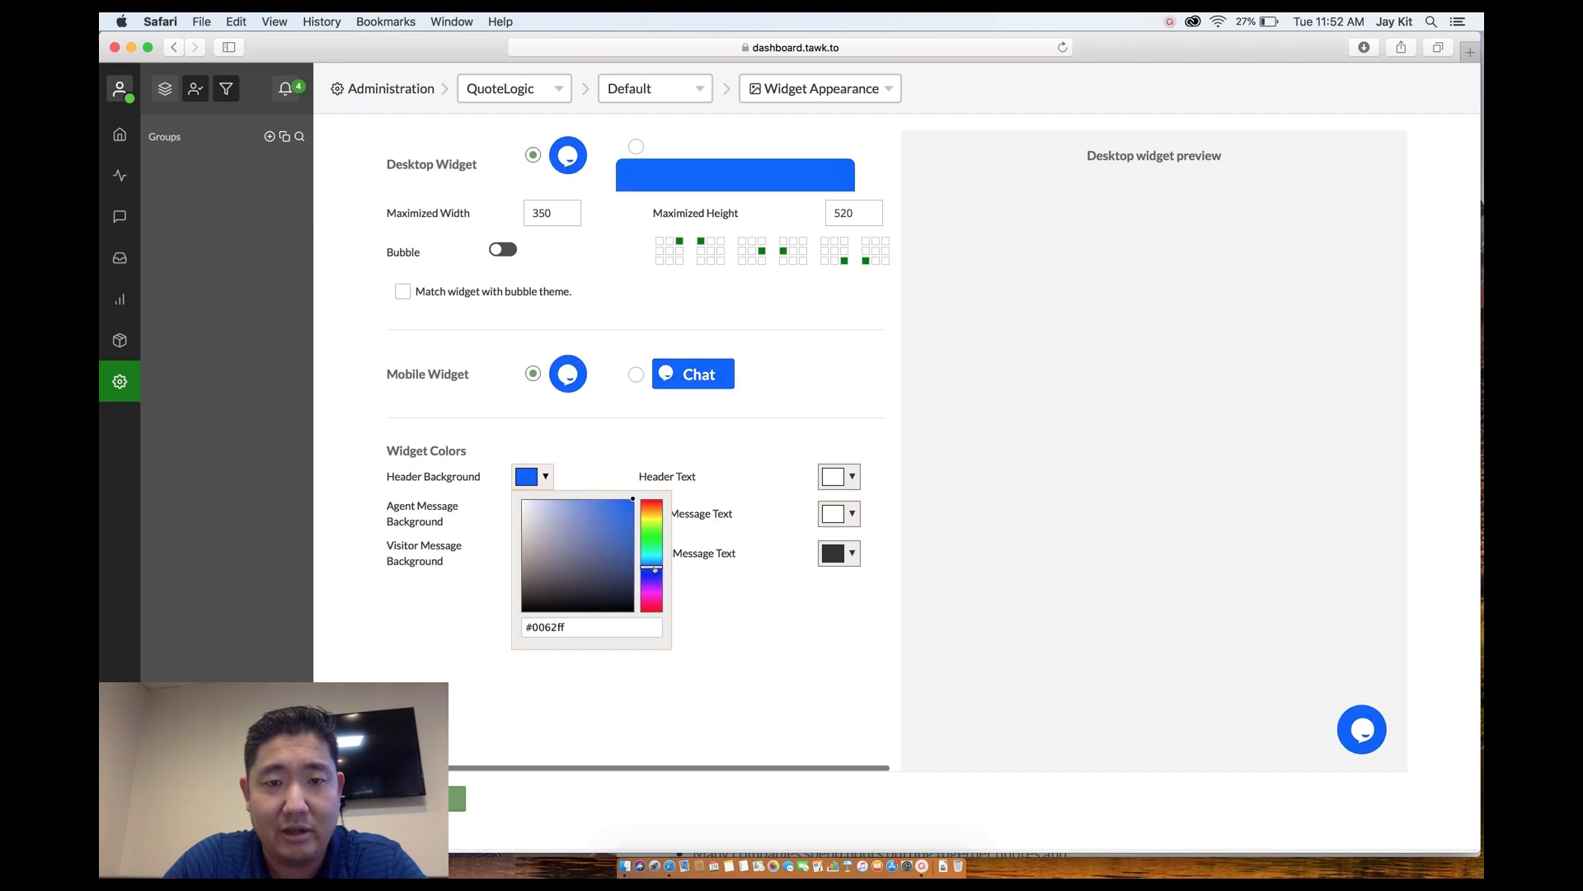
pyautogui.moveTo(655, 569); pyautogui.dragTo(657, 571)
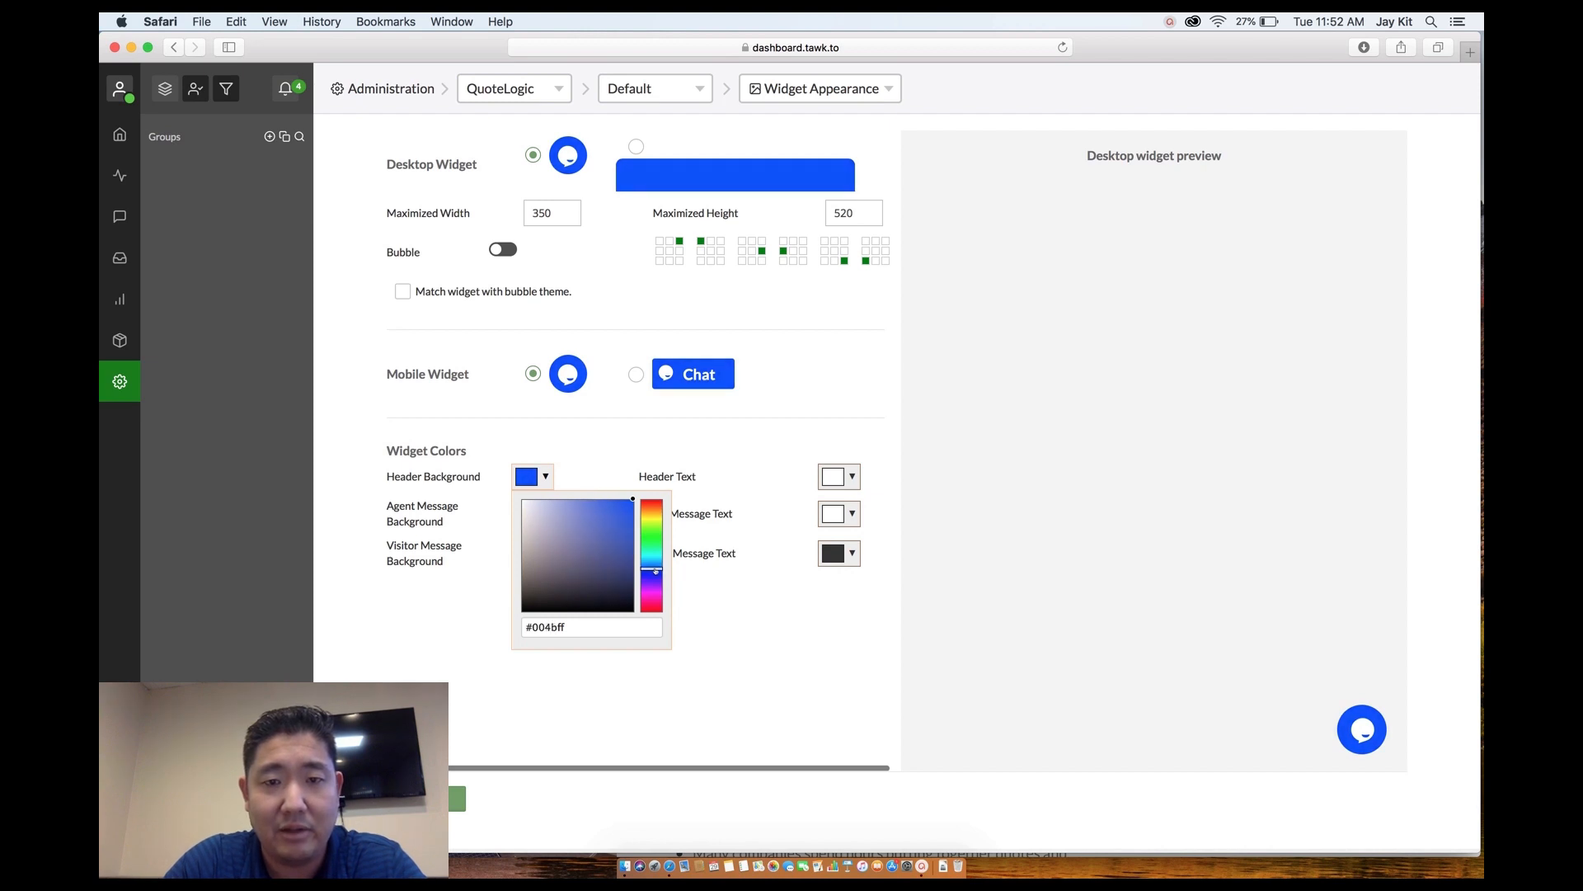
pyautogui.click(615, 501)
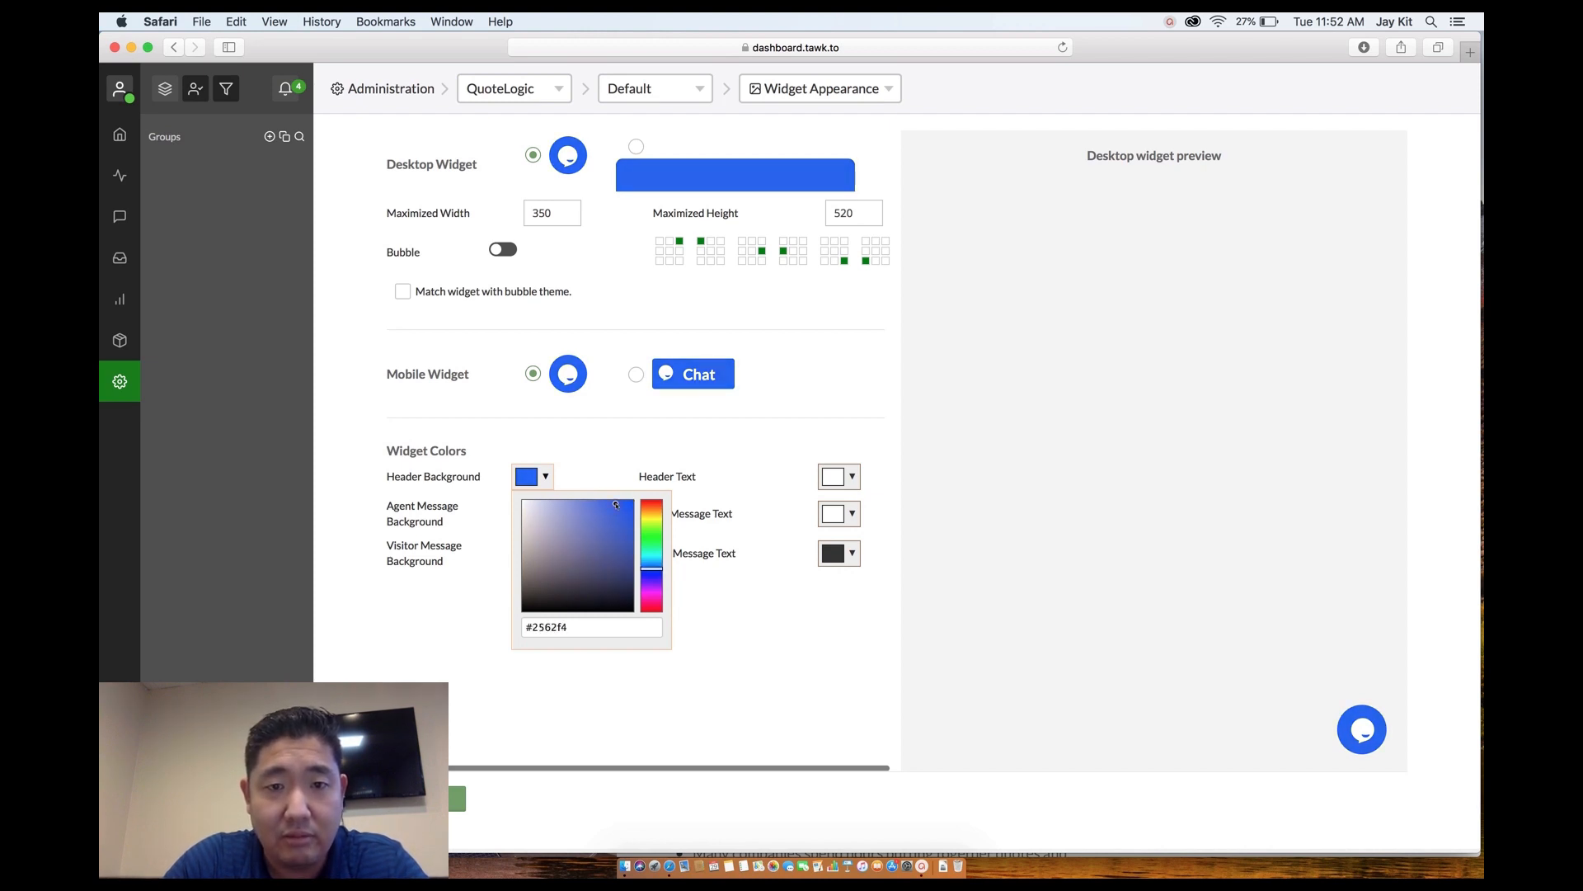
pyautogui.click(743, 433)
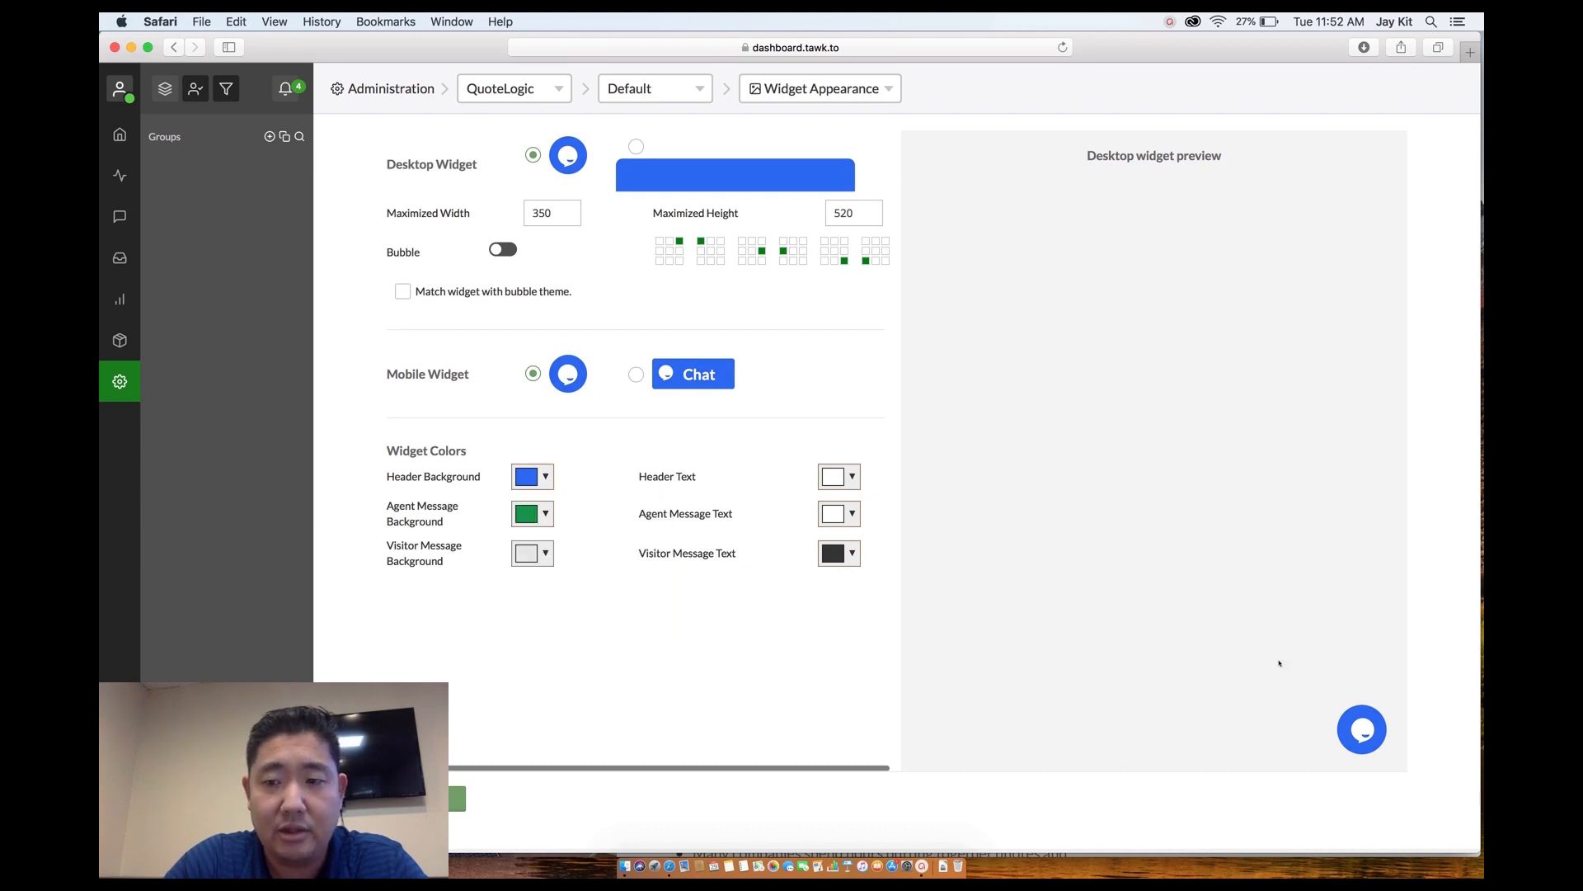
# Try Chat tab styles for mobile and desktop, then keep both widgets as round bubbles.
pyautogui.click(635, 375)
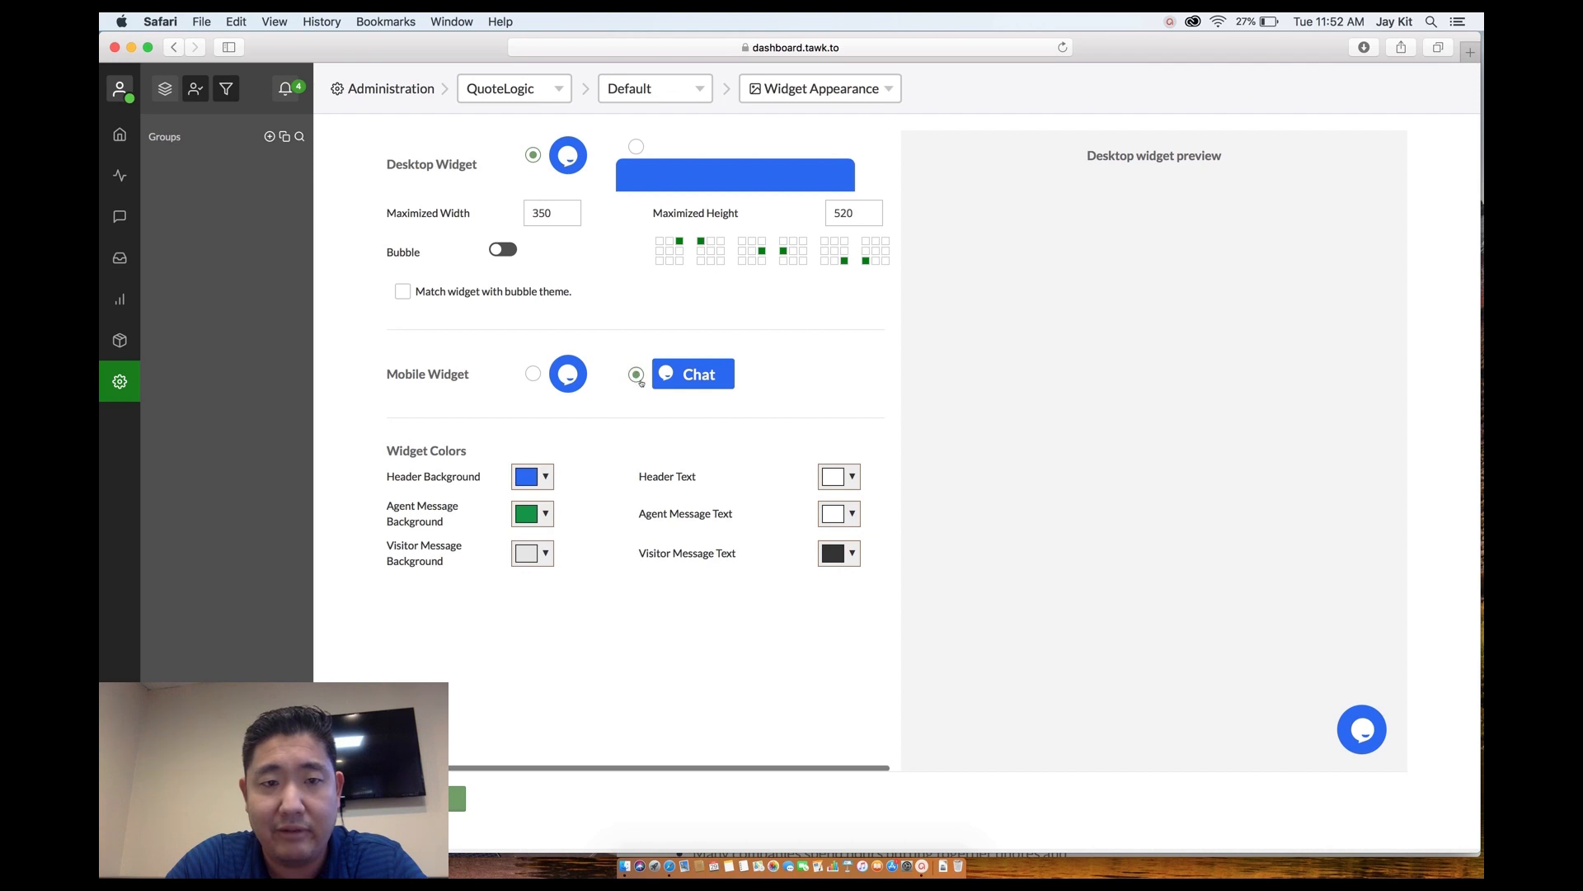
pyautogui.click(533, 374)
pyautogui.click(636, 147)
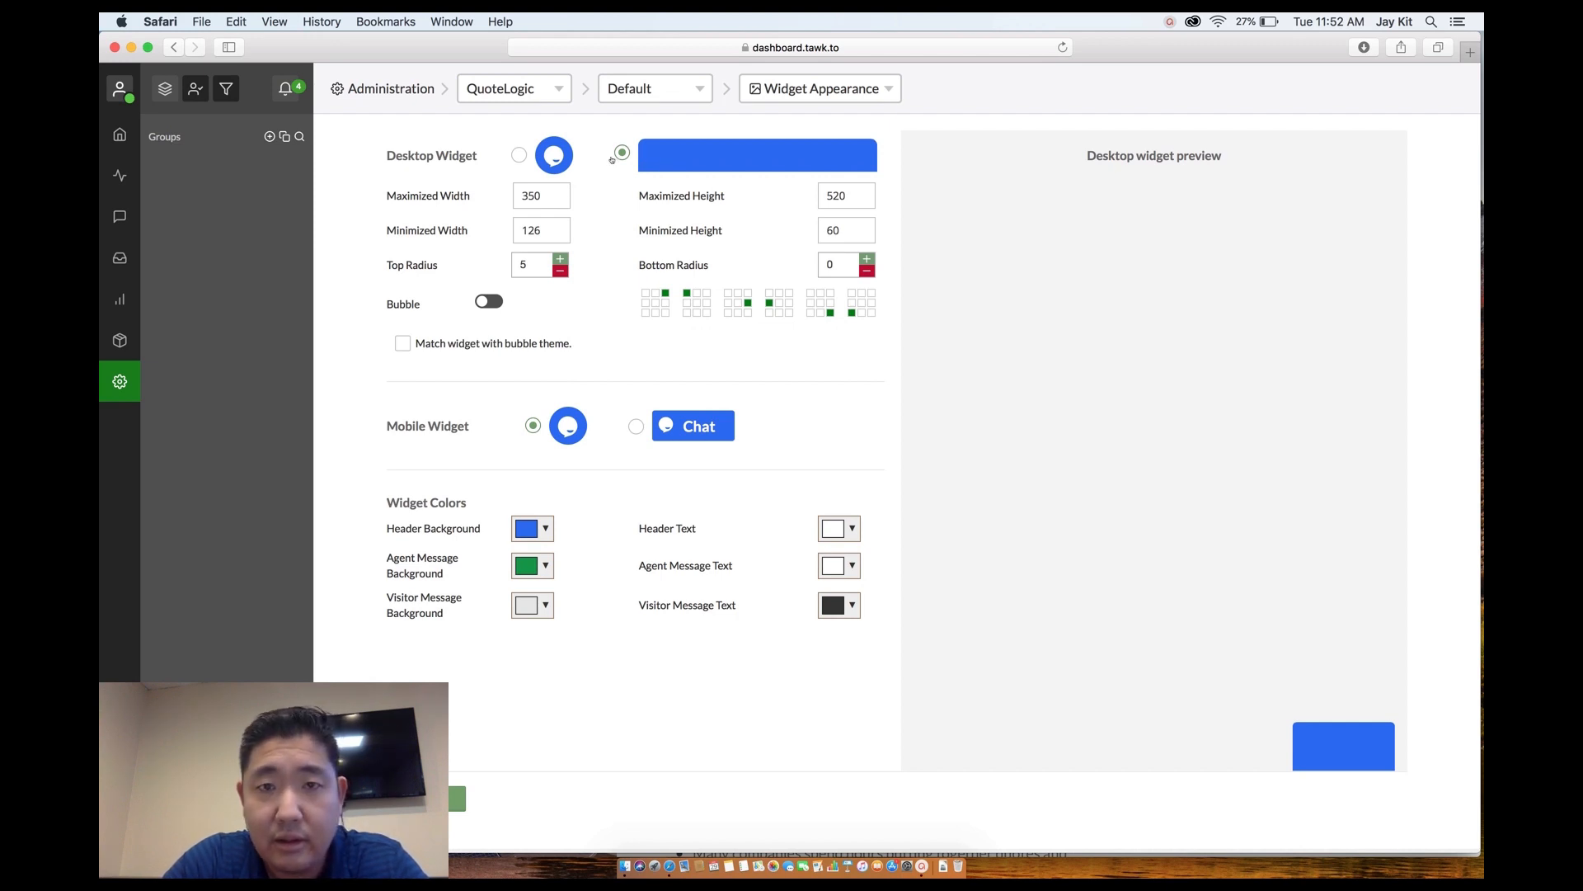
pyautogui.click(519, 155)
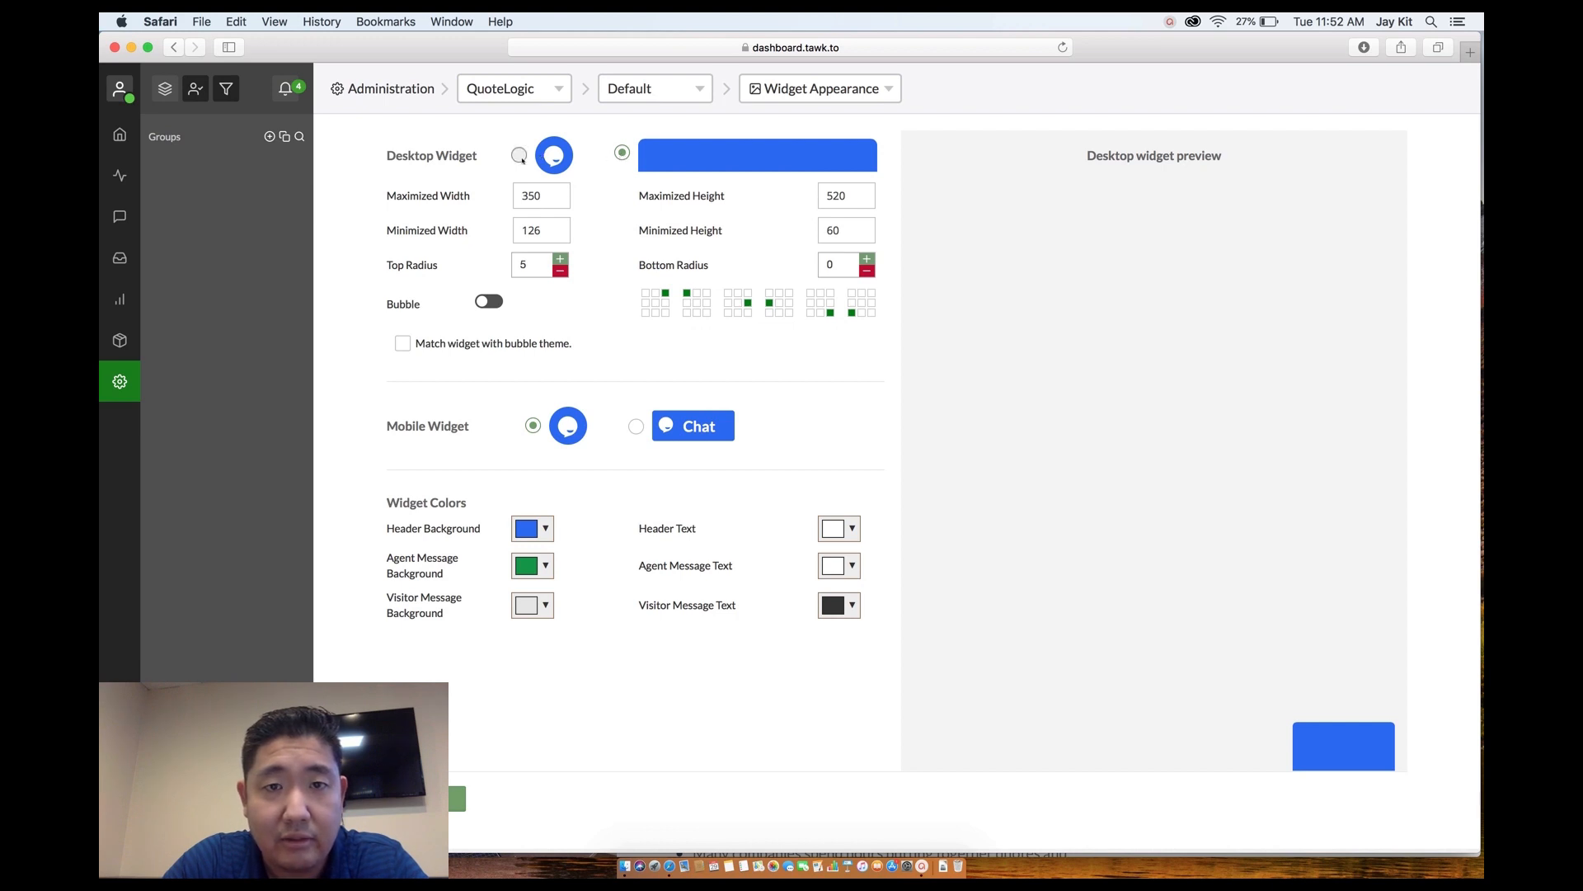
# Attempt to save the appearance, dismiss the save error, and prepare to reload.
pyautogui.click(433, 798)
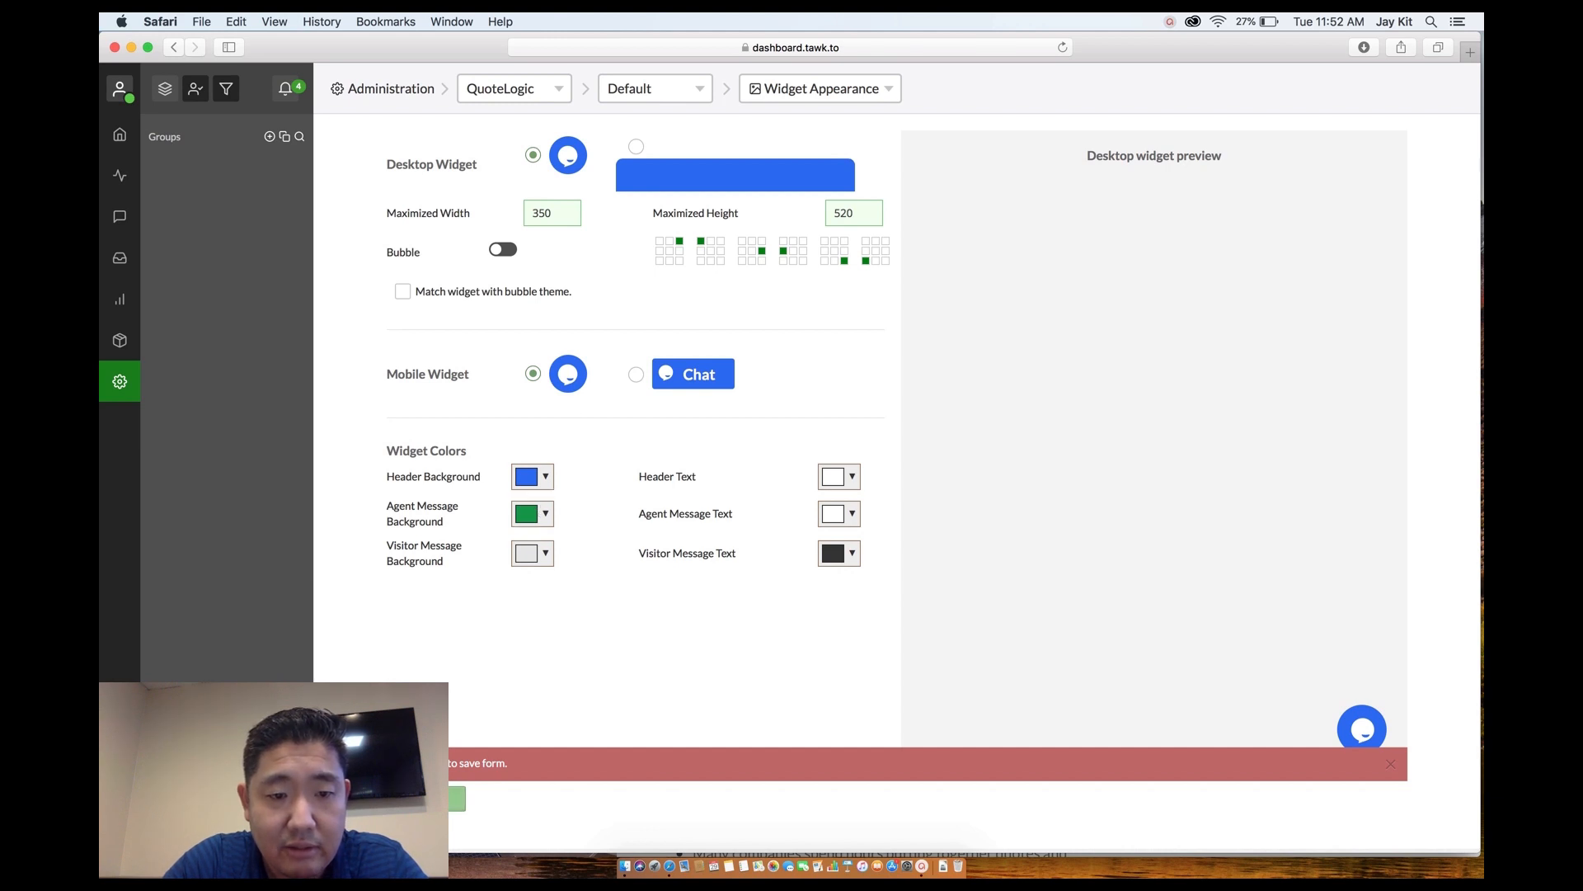
pyautogui.click(1391, 765)
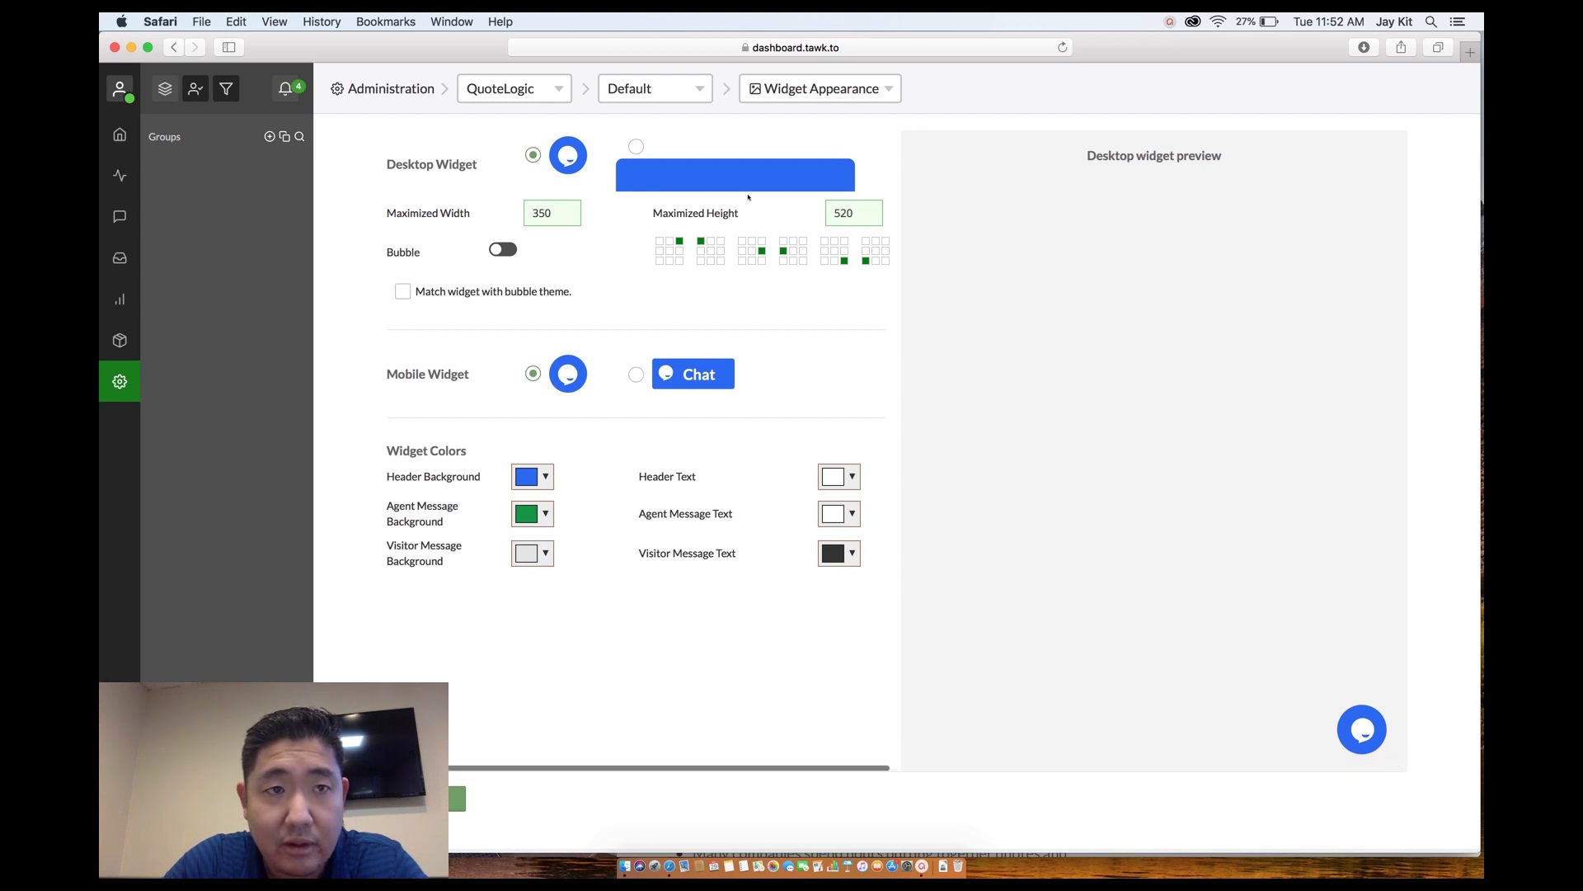
pyautogui.click(575, 47)
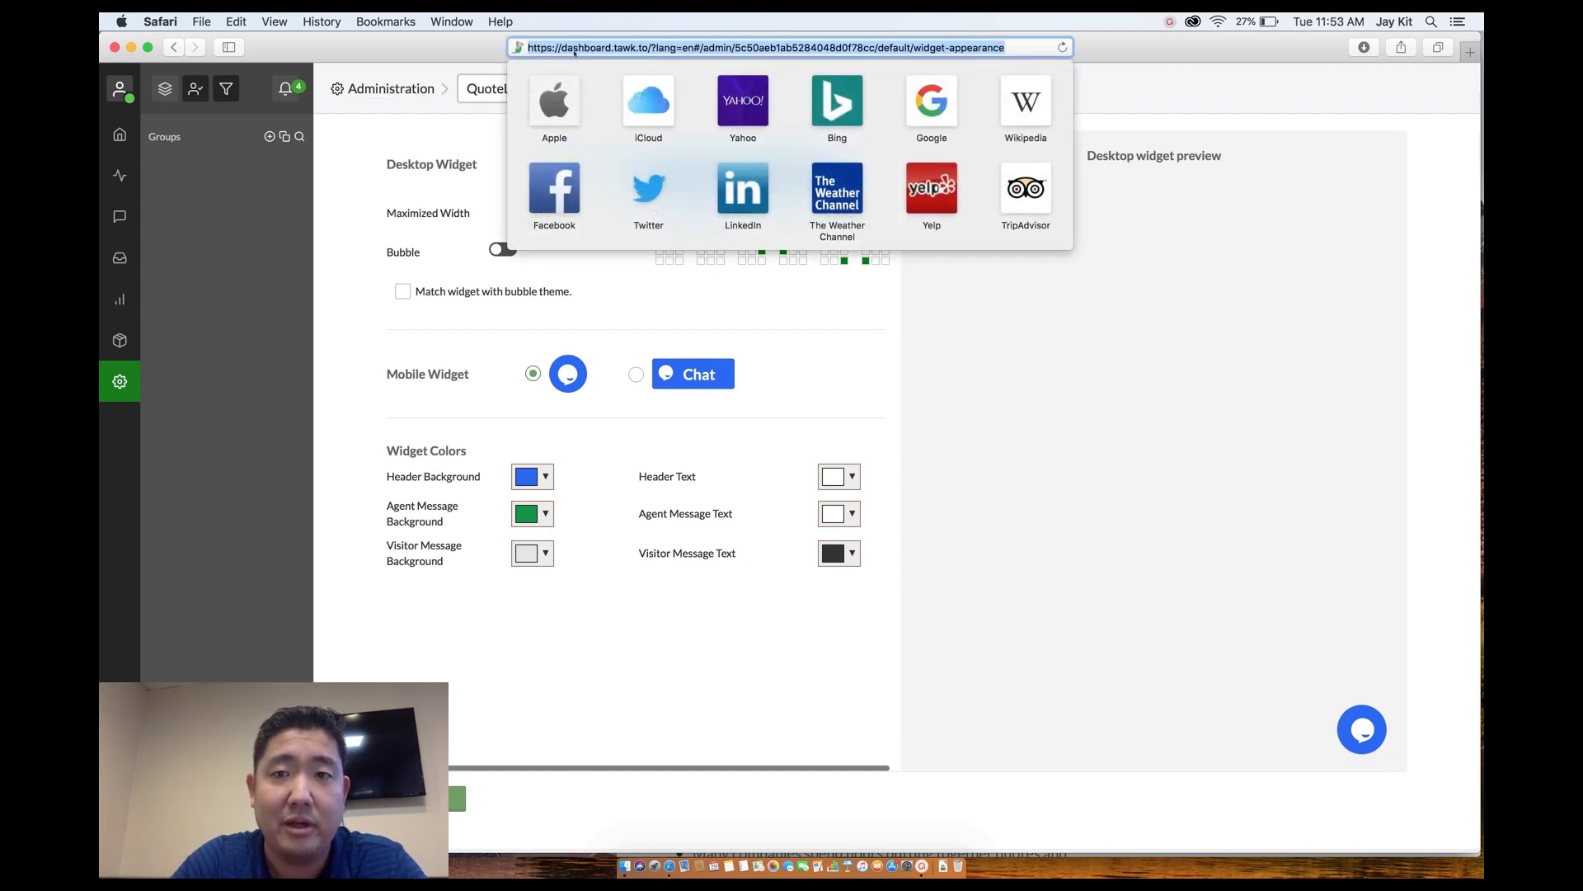
# After reloading, reapply the #3853db blue header background and save it successfully.
pyautogui.press('Return')
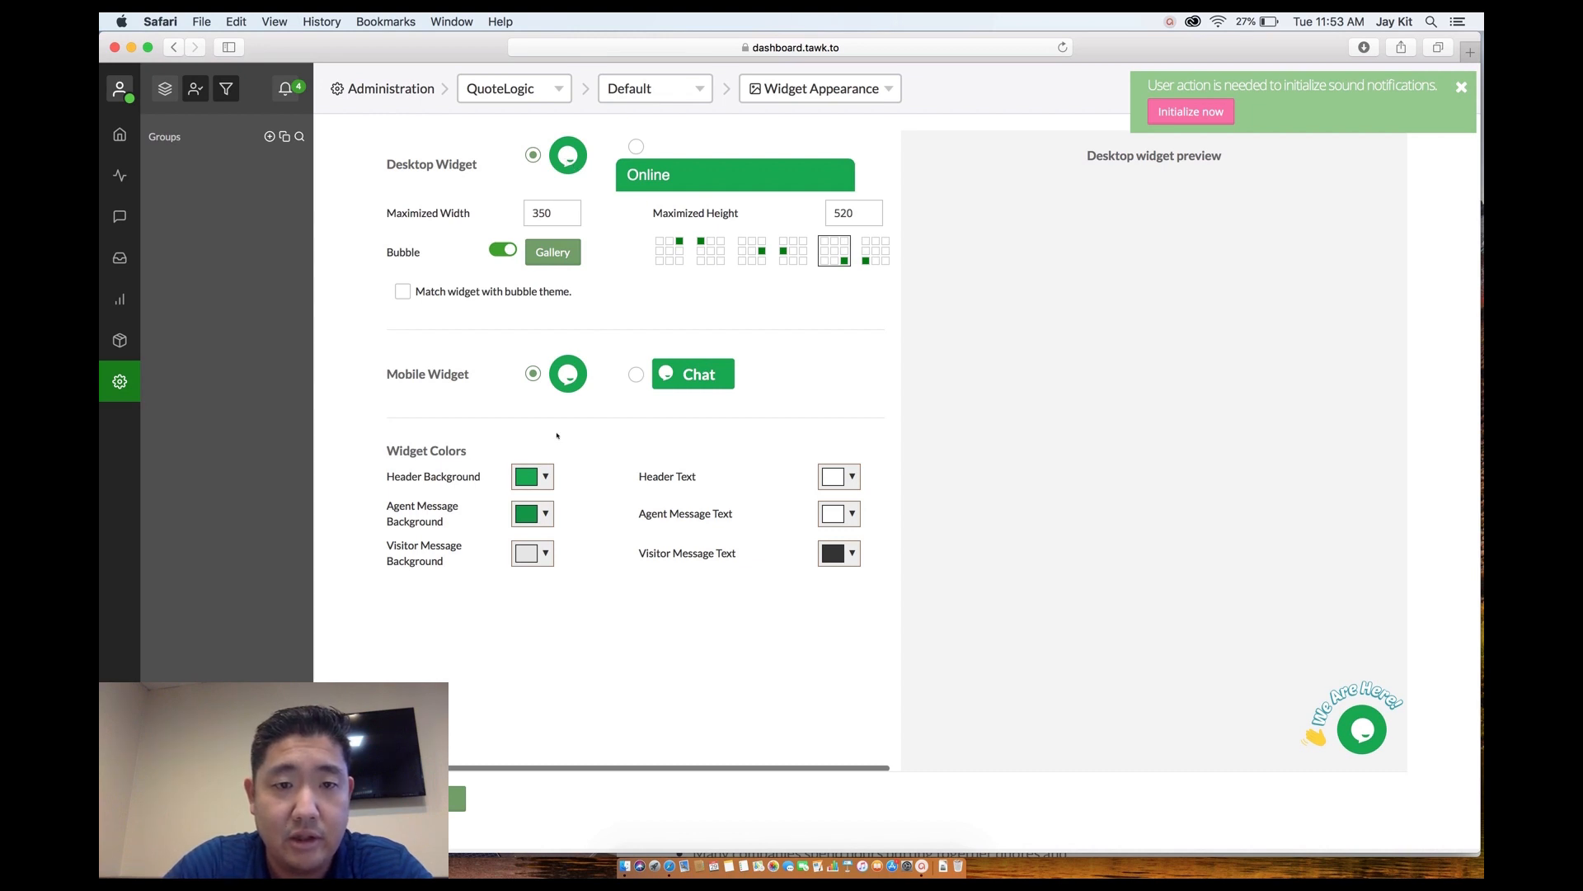
pyautogui.click(525, 478)
pyautogui.click(651, 571)
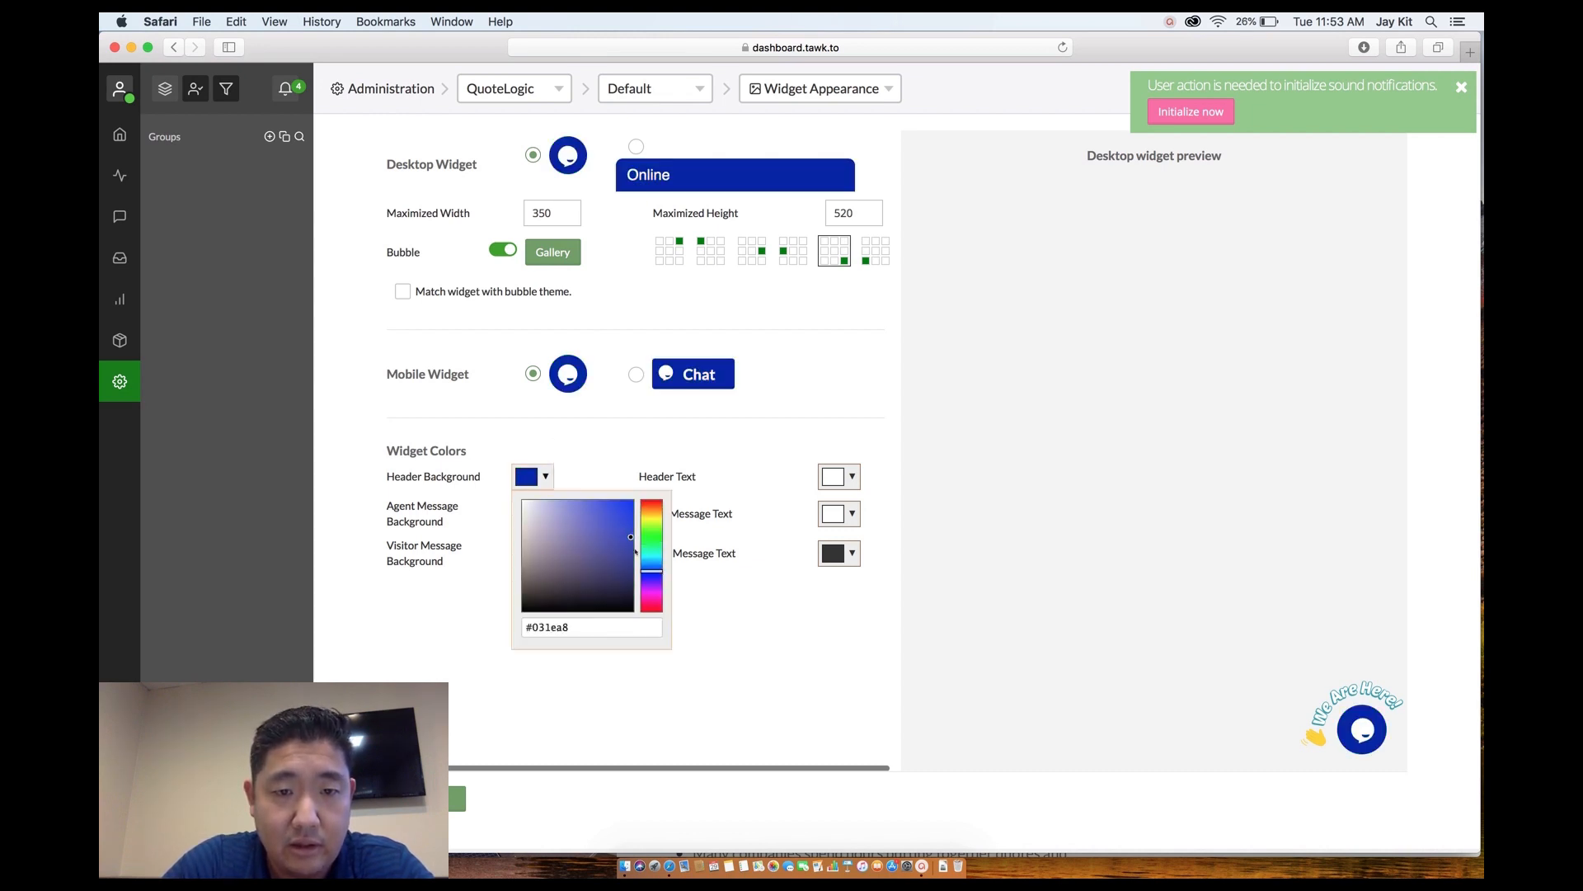
pyautogui.moveTo(629, 535); pyautogui.dragTo(603, 515)
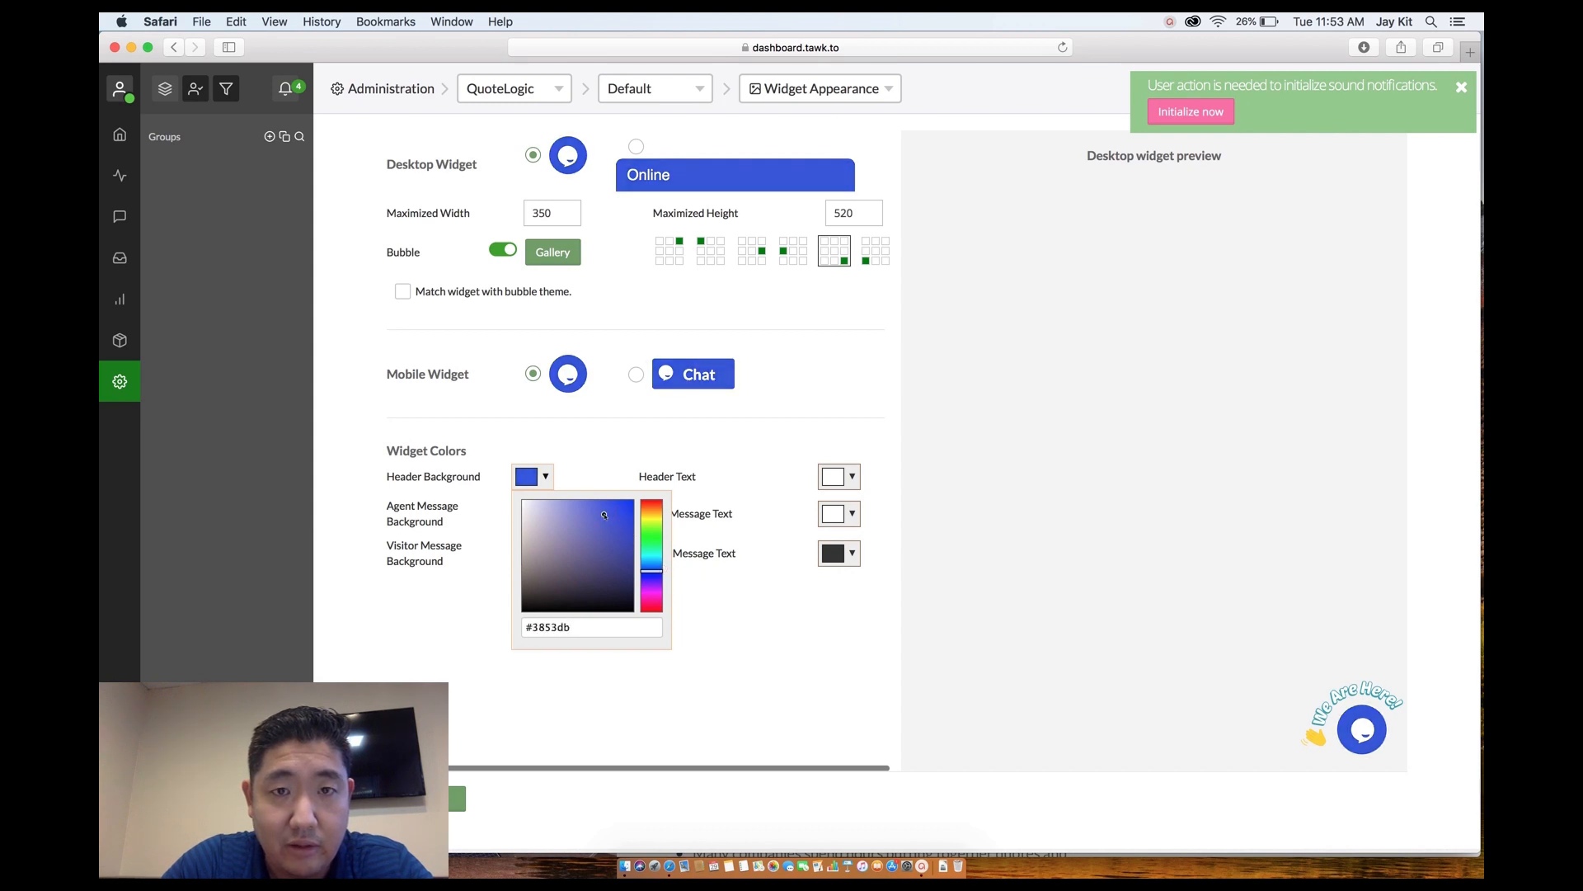
pyautogui.click(725, 465)
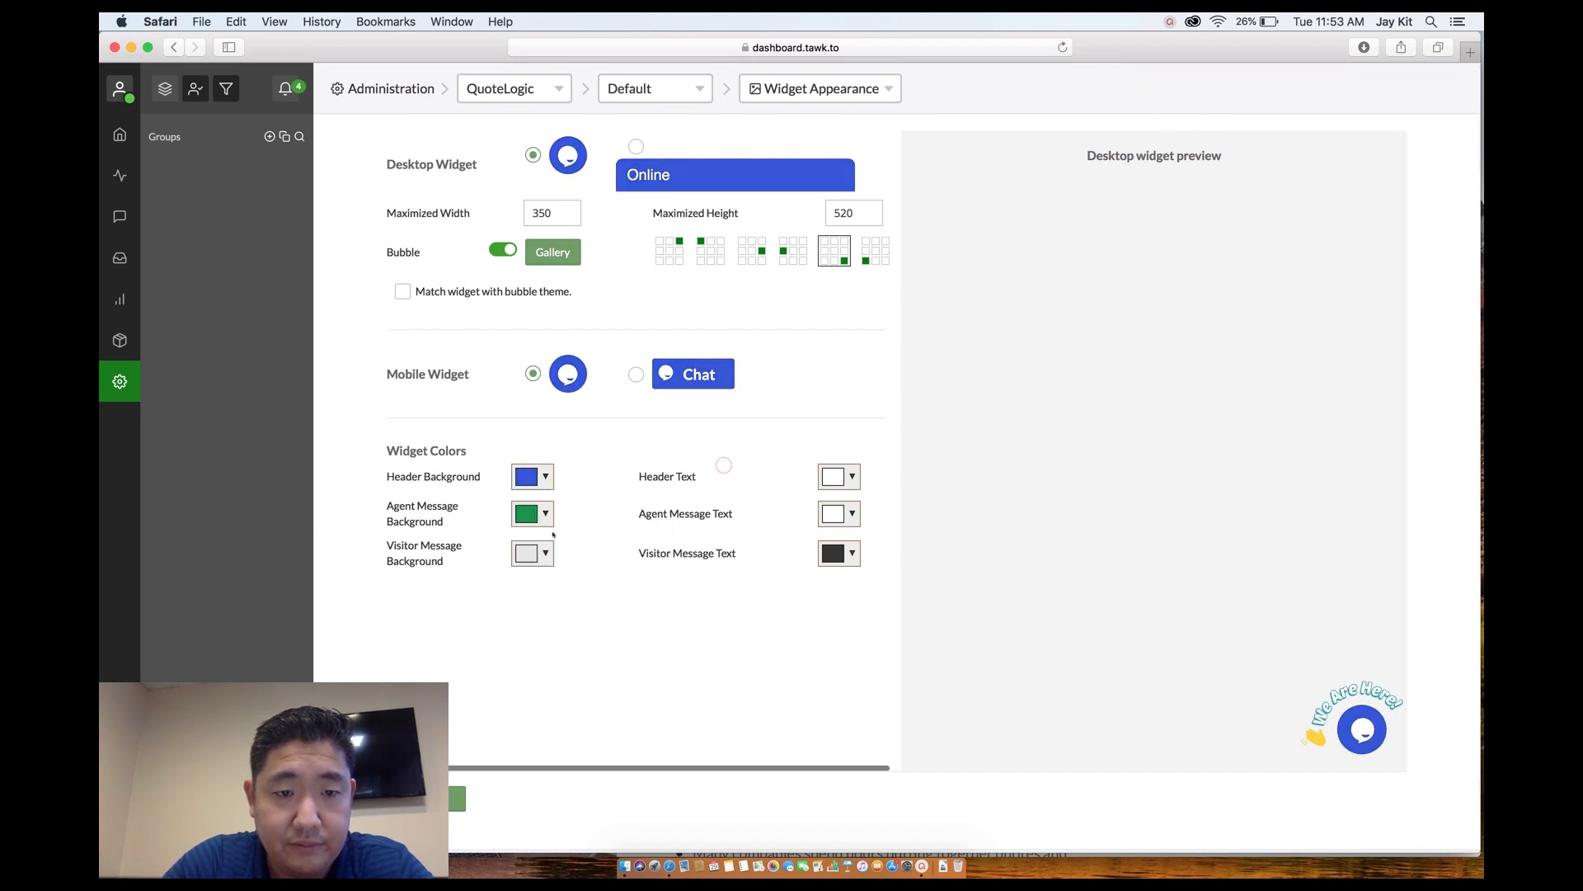
pyautogui.click(458, 798)
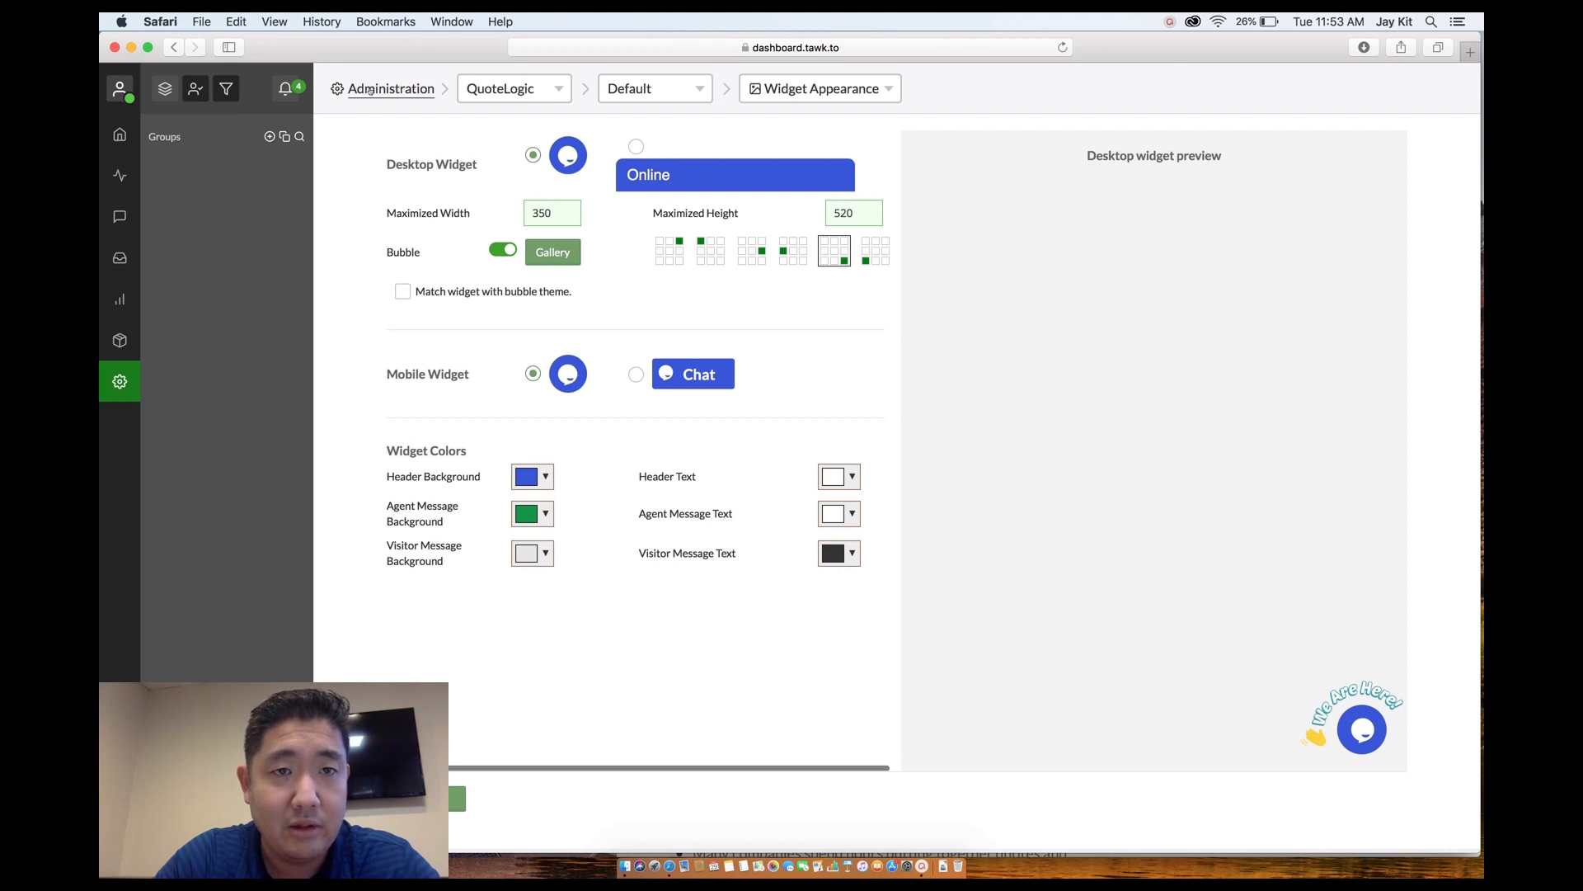
# Copy the entire tawk.to widget script and switch Safari to the QuoteLogic - Instapage window.
pyautogui.tripleClick(1049, 238)
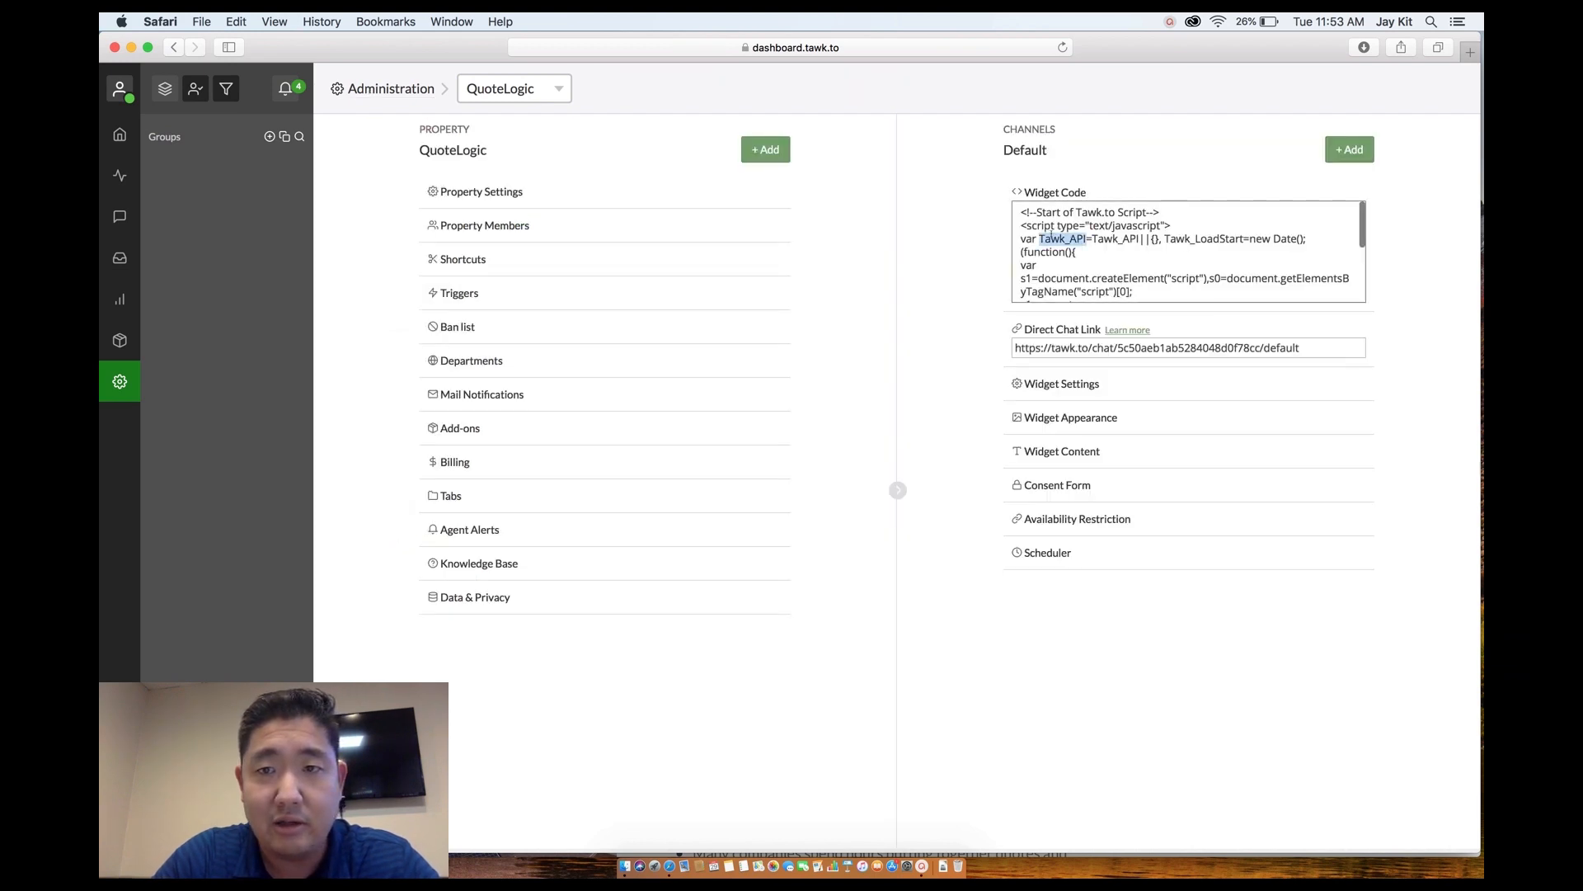
pyautogui.moveTo(1137, 292); pyautogui.dragTo(1018, 191)
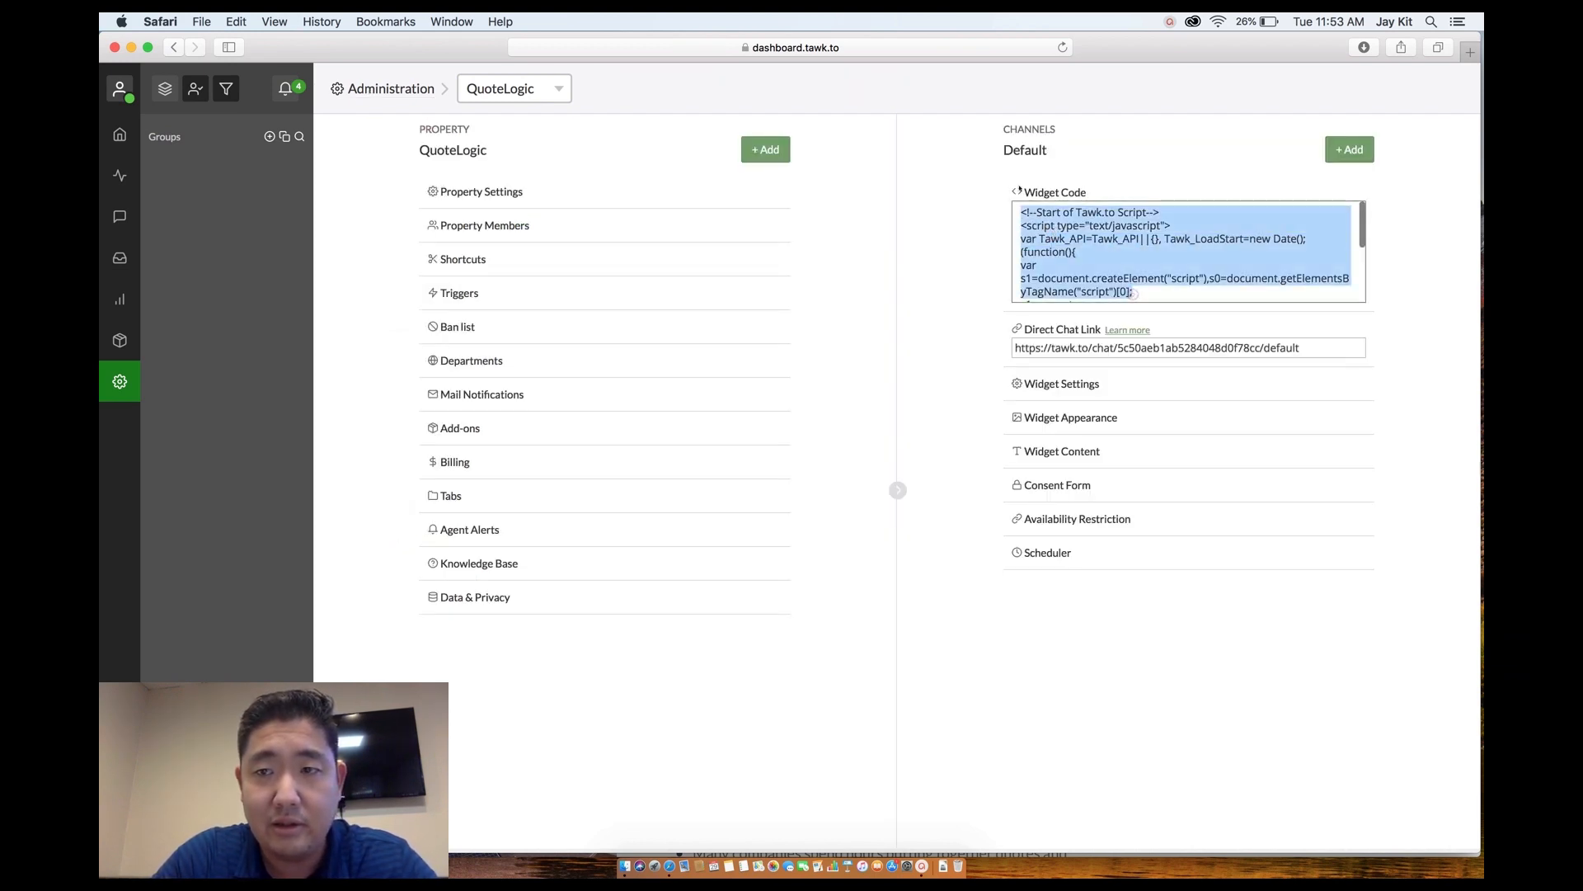
pyautogui.scroll(-5, 1098, 243)
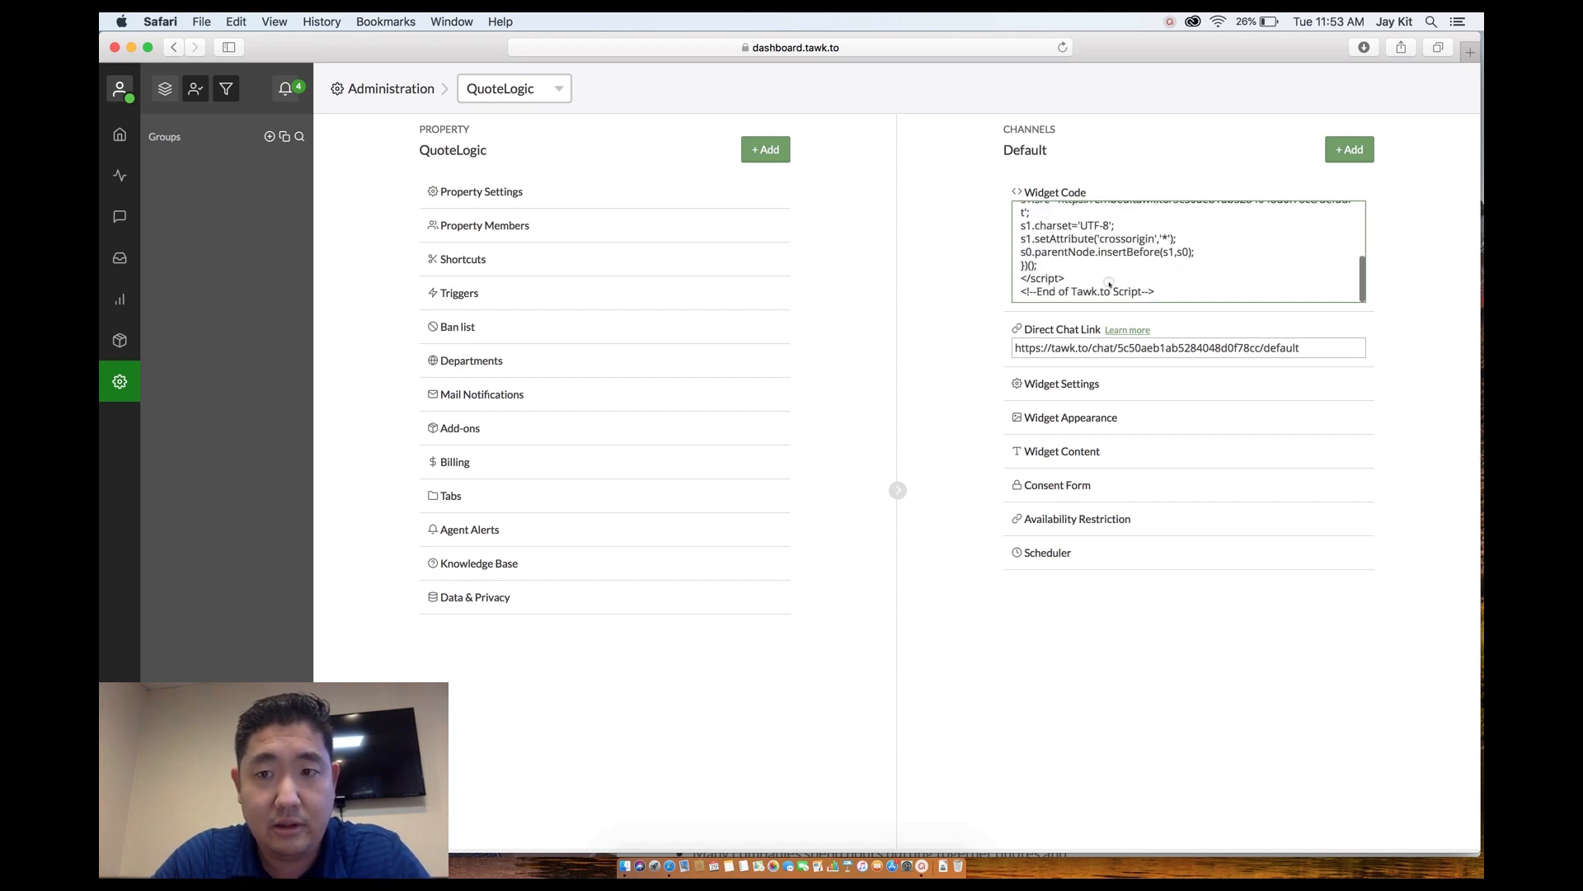
pyautogui.press('super+a')
pyautogui.press('super+c')
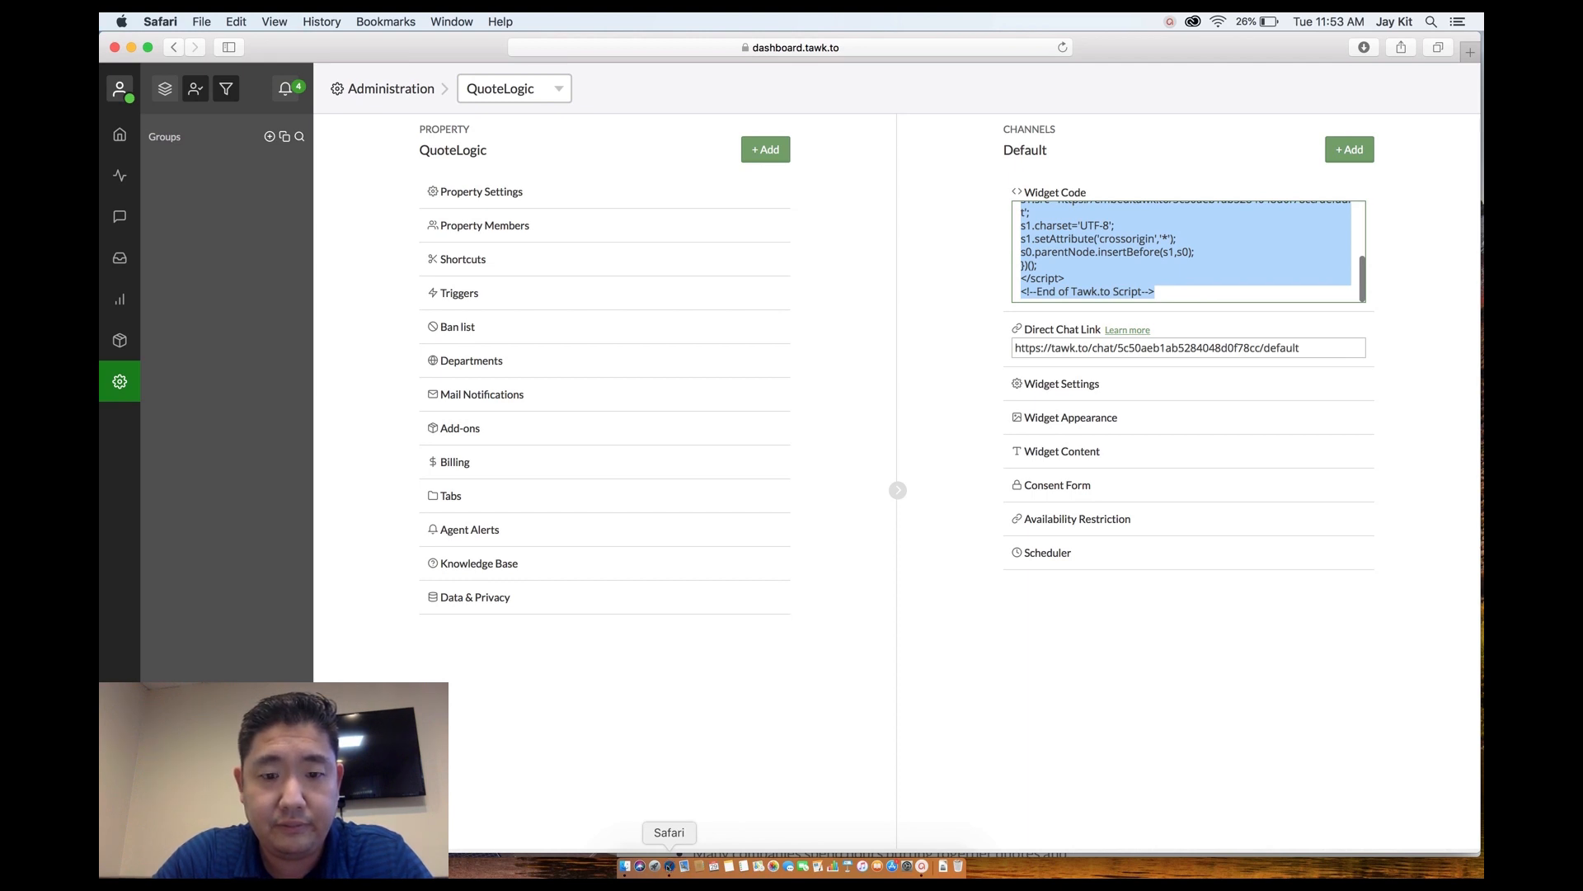
pyautogui.rightClick(669, 865)
pyautogui.click(702, 685)
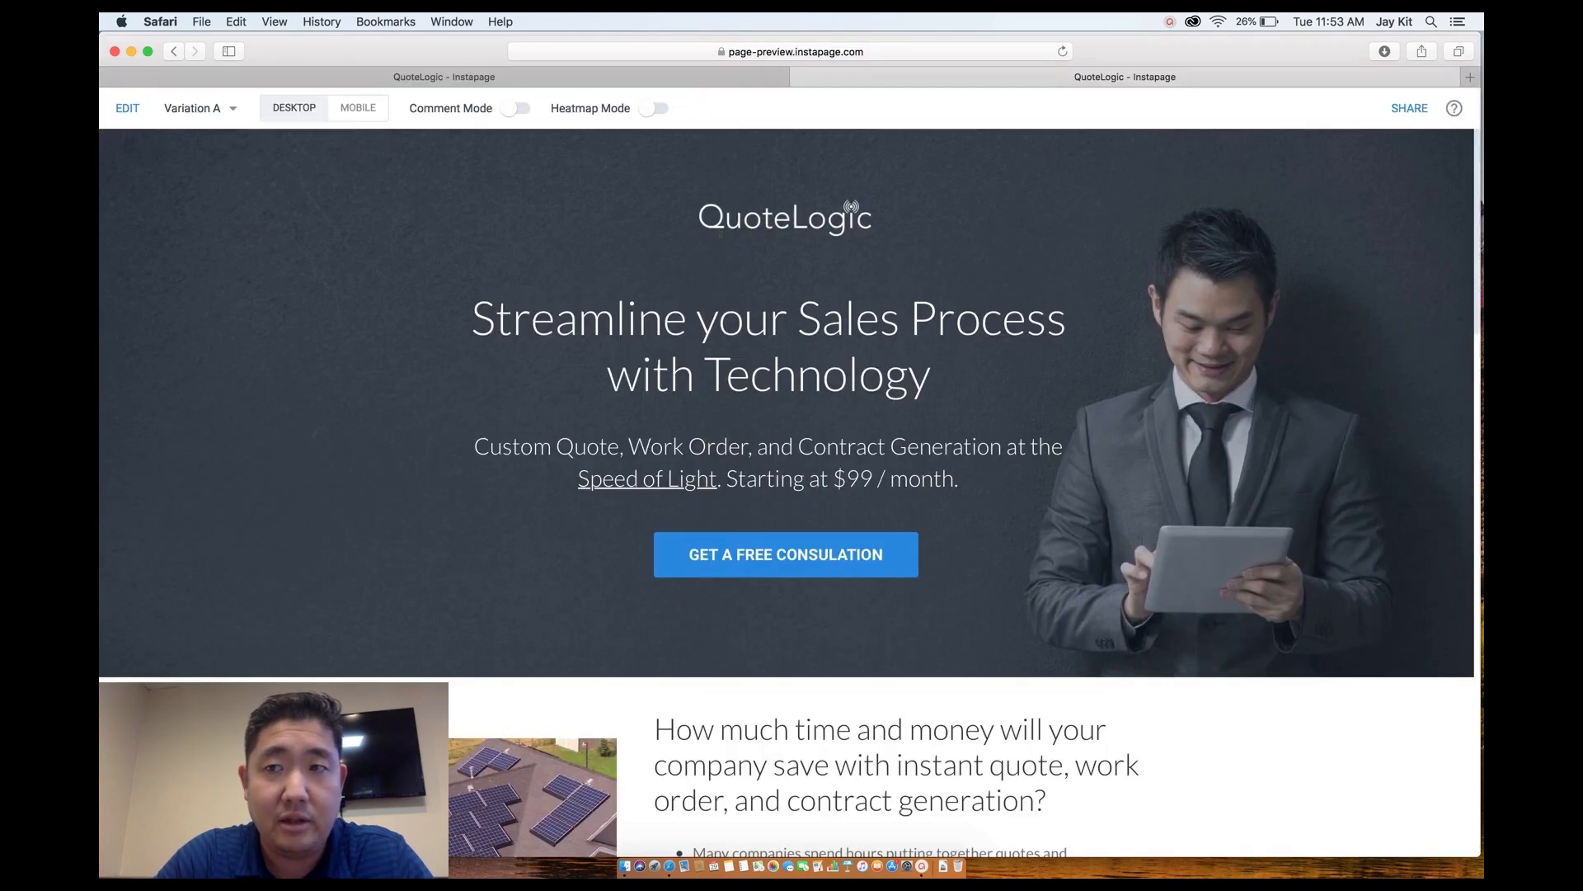
# Paste the Tawk.to script into the page's FOOTER section under Settings > HTML/CSS.
pyautogui.click(651, 76)
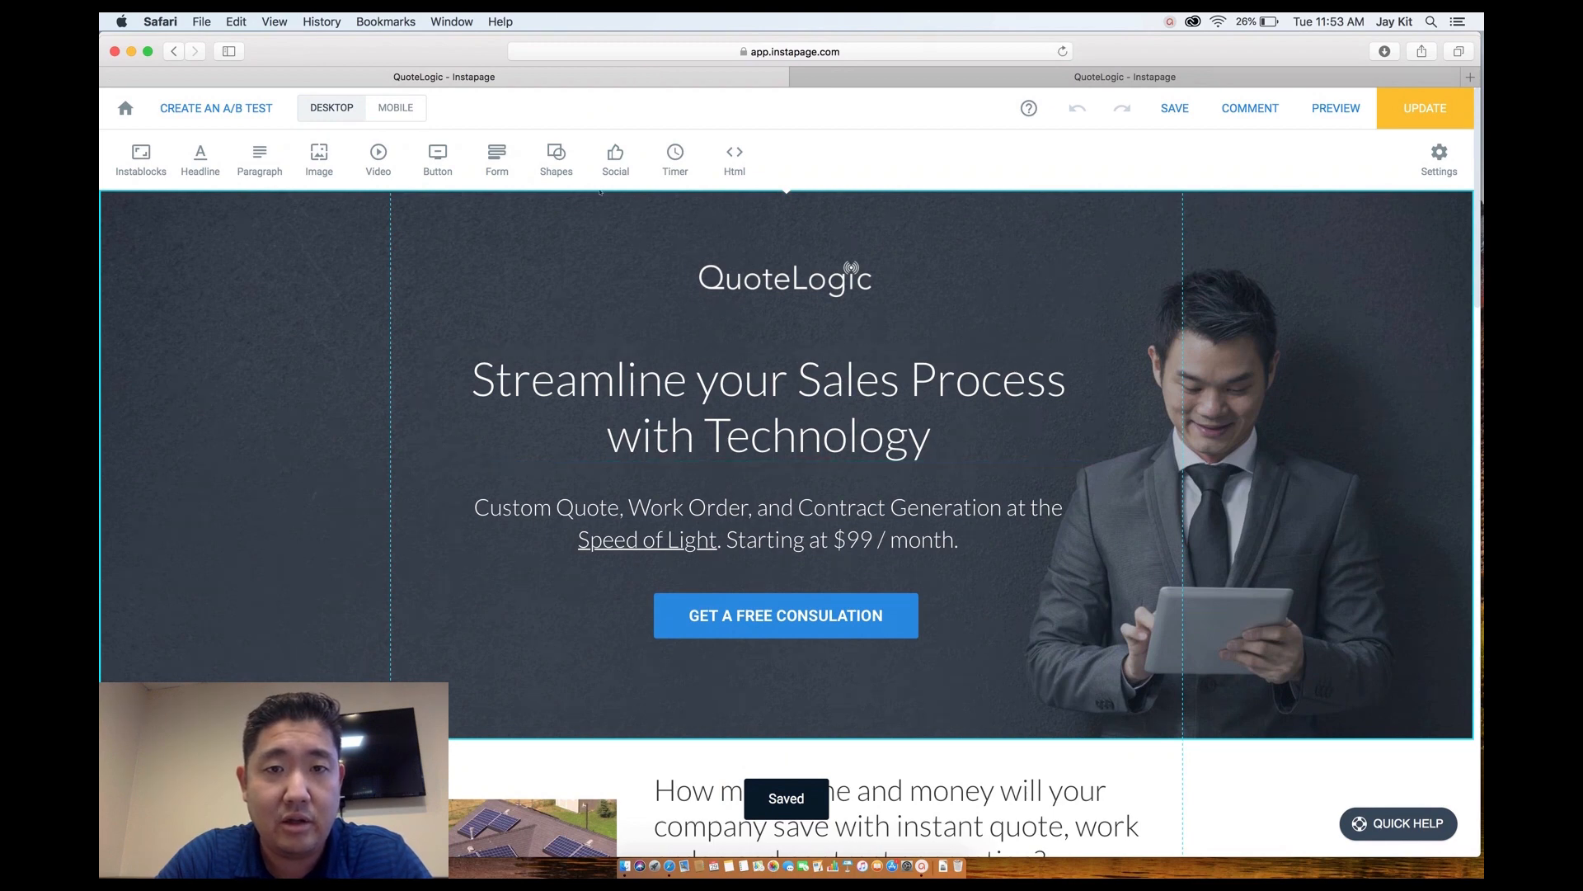
pyautogui.scroll(-1, 810, 156)
pyautogui.scroll(1, 809, 156)
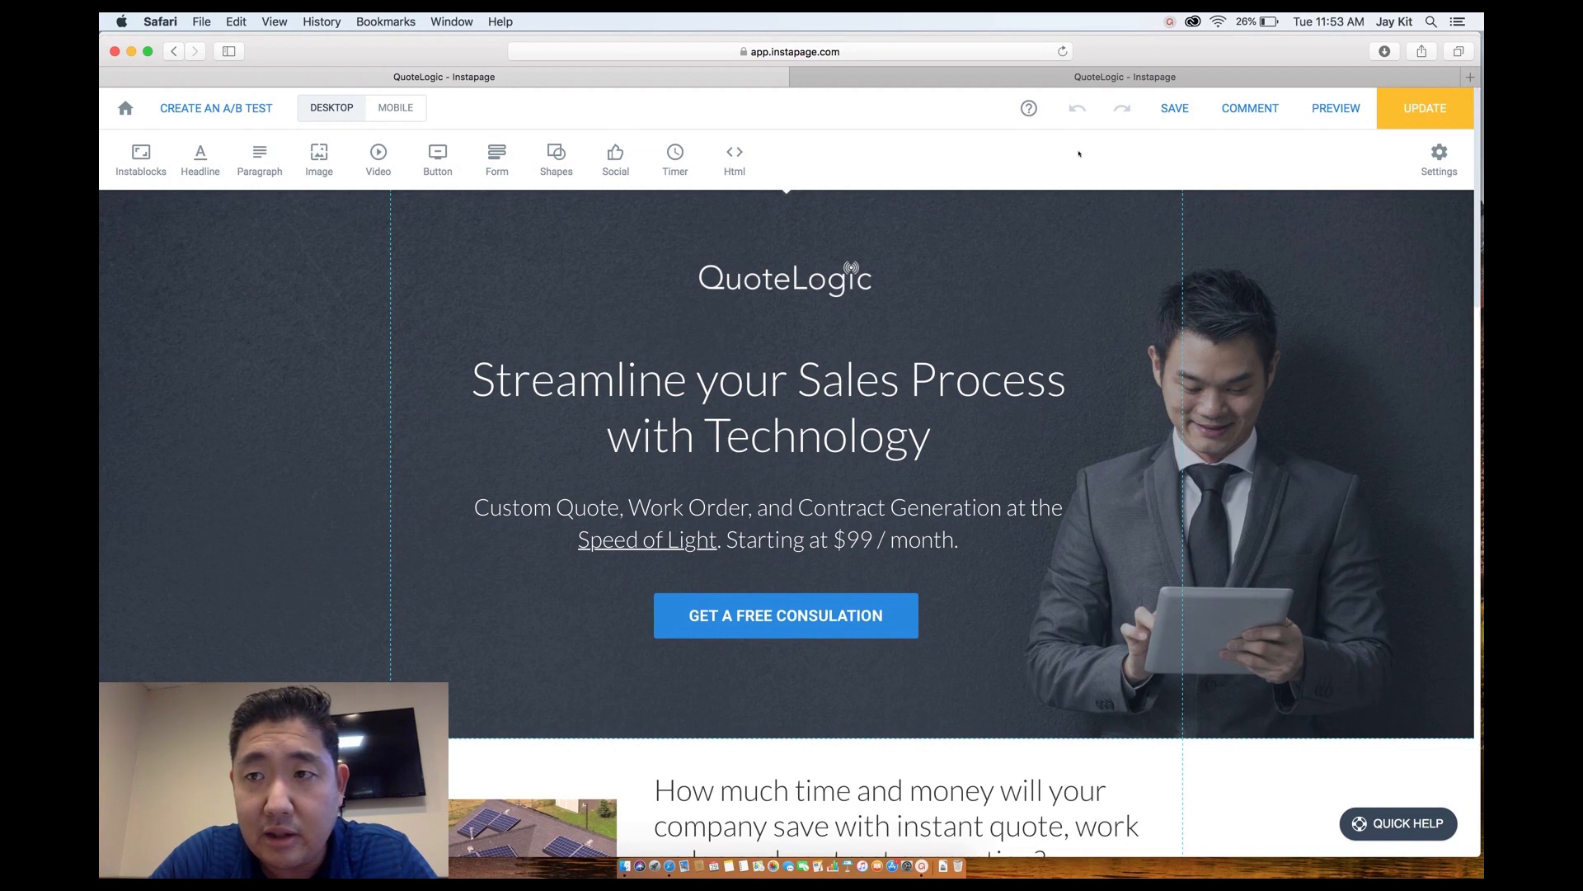
pyautogui.click(1438, 153)
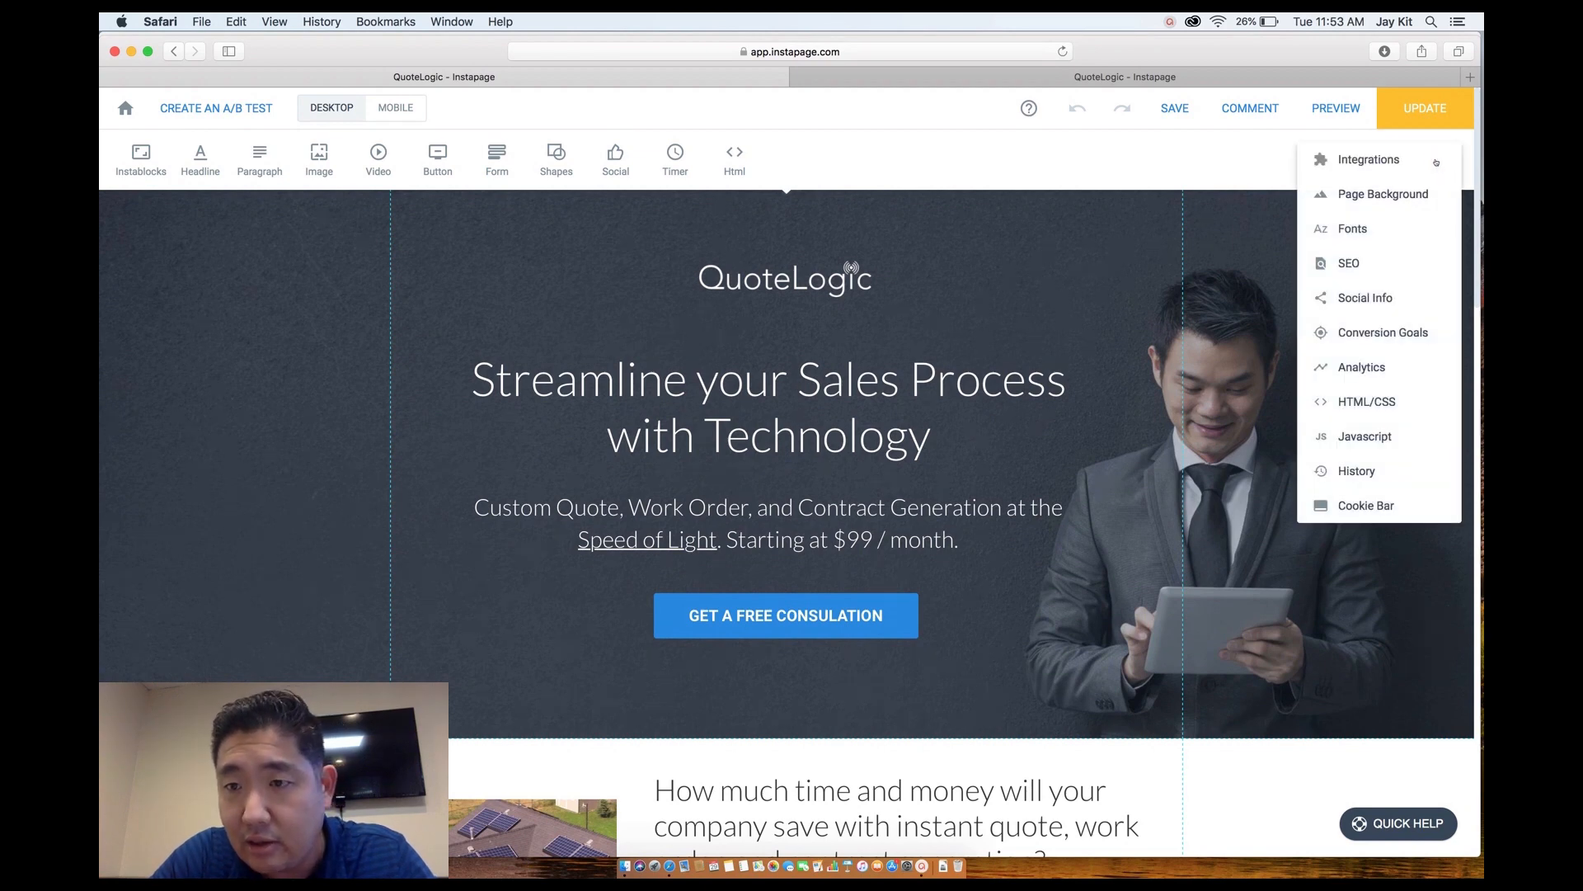
pyautogui.click(1362, 402)
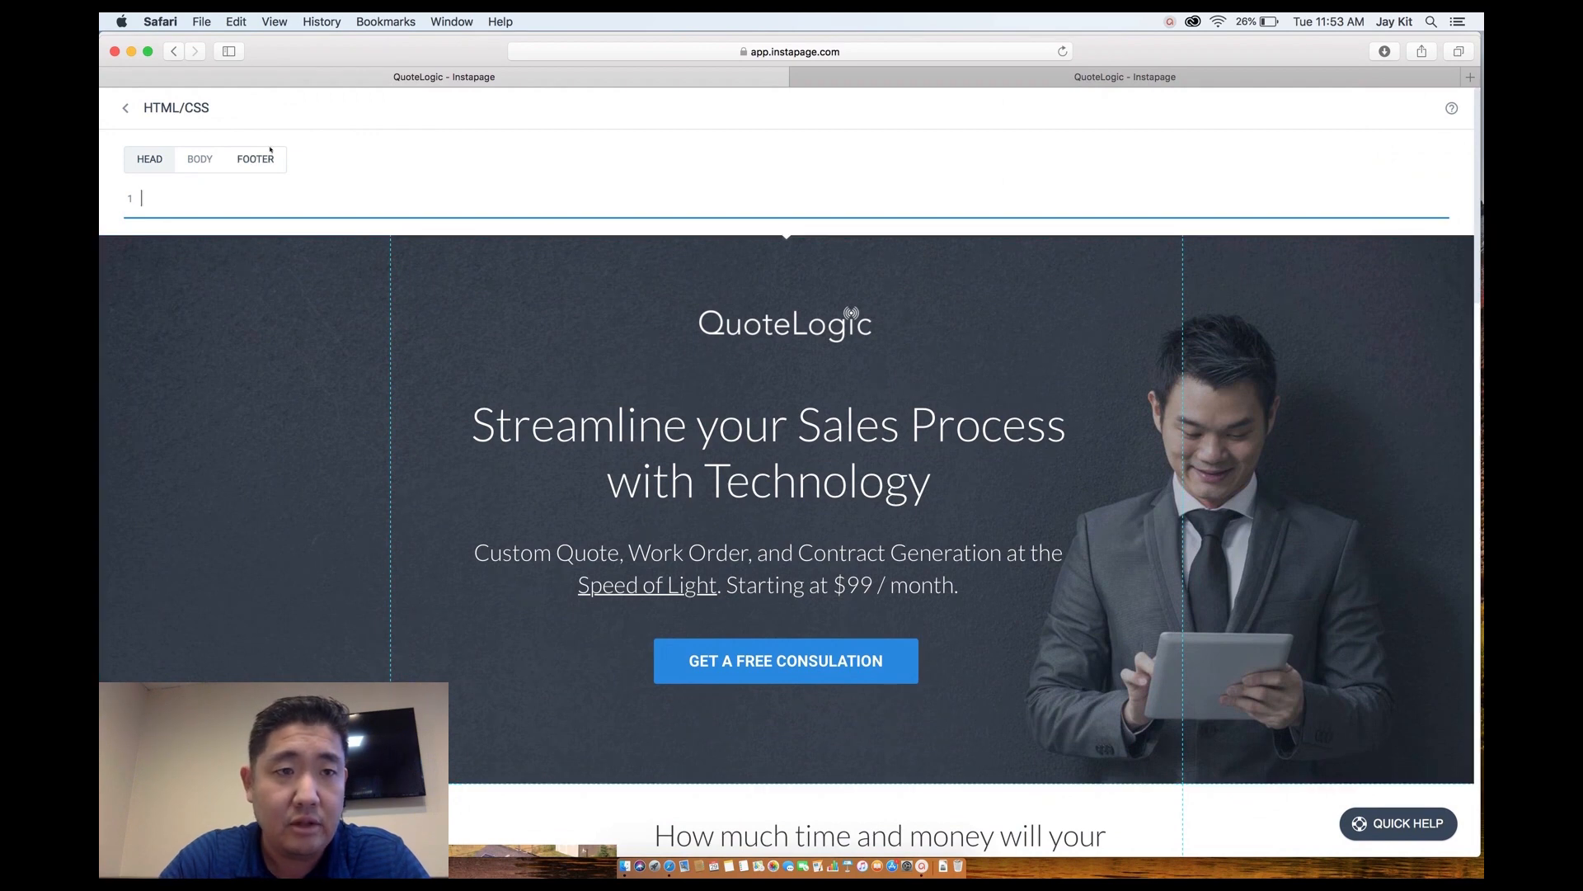
pyautogui.click(263, 165)
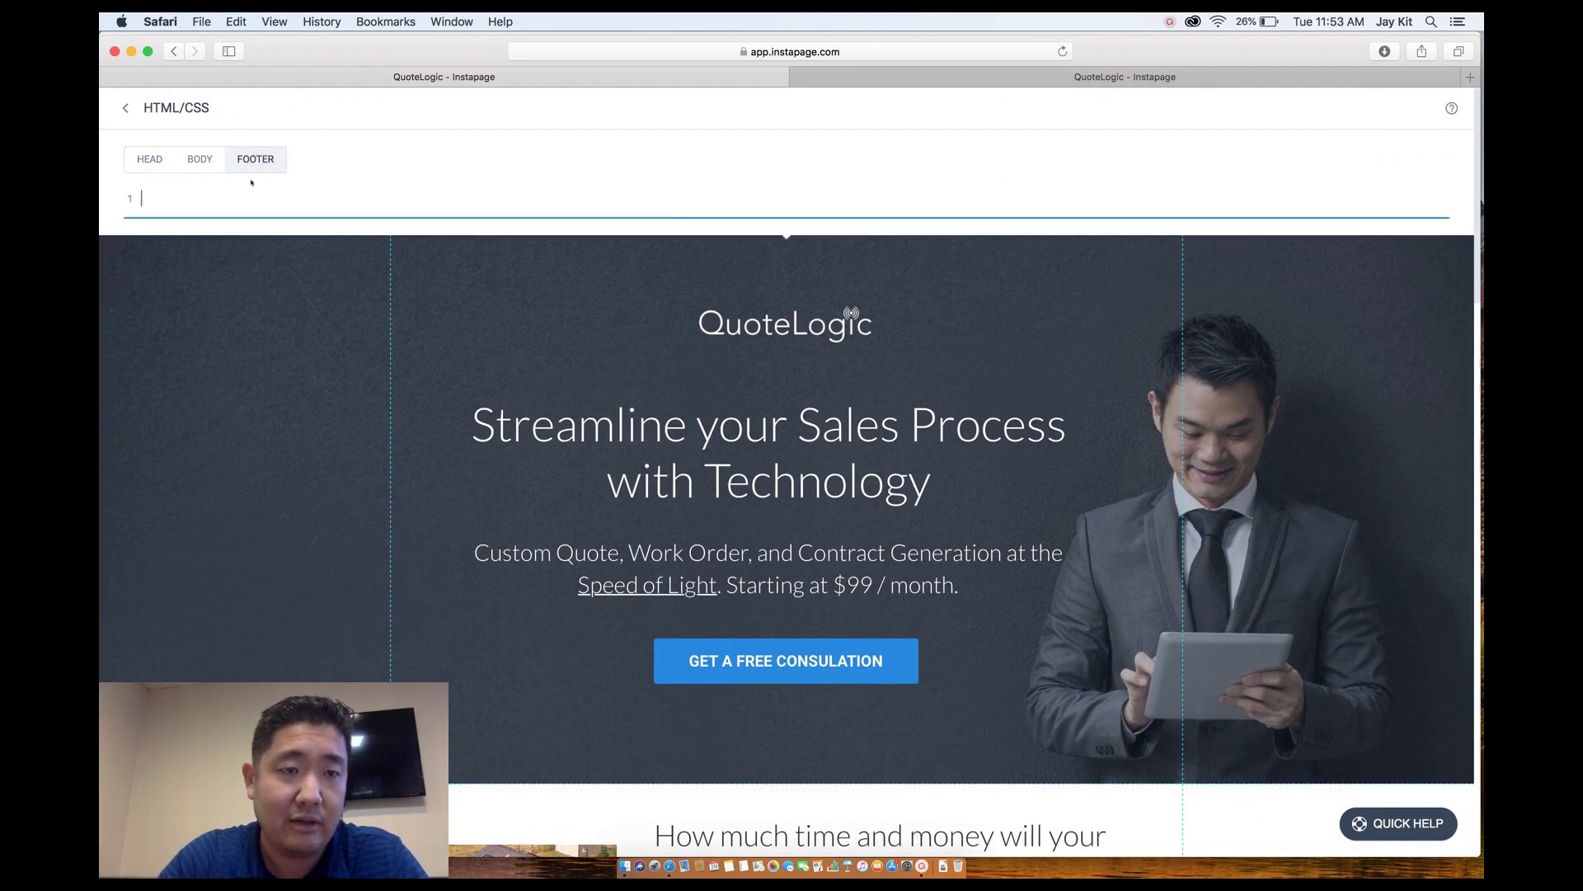
pyautogui.press('super+v')
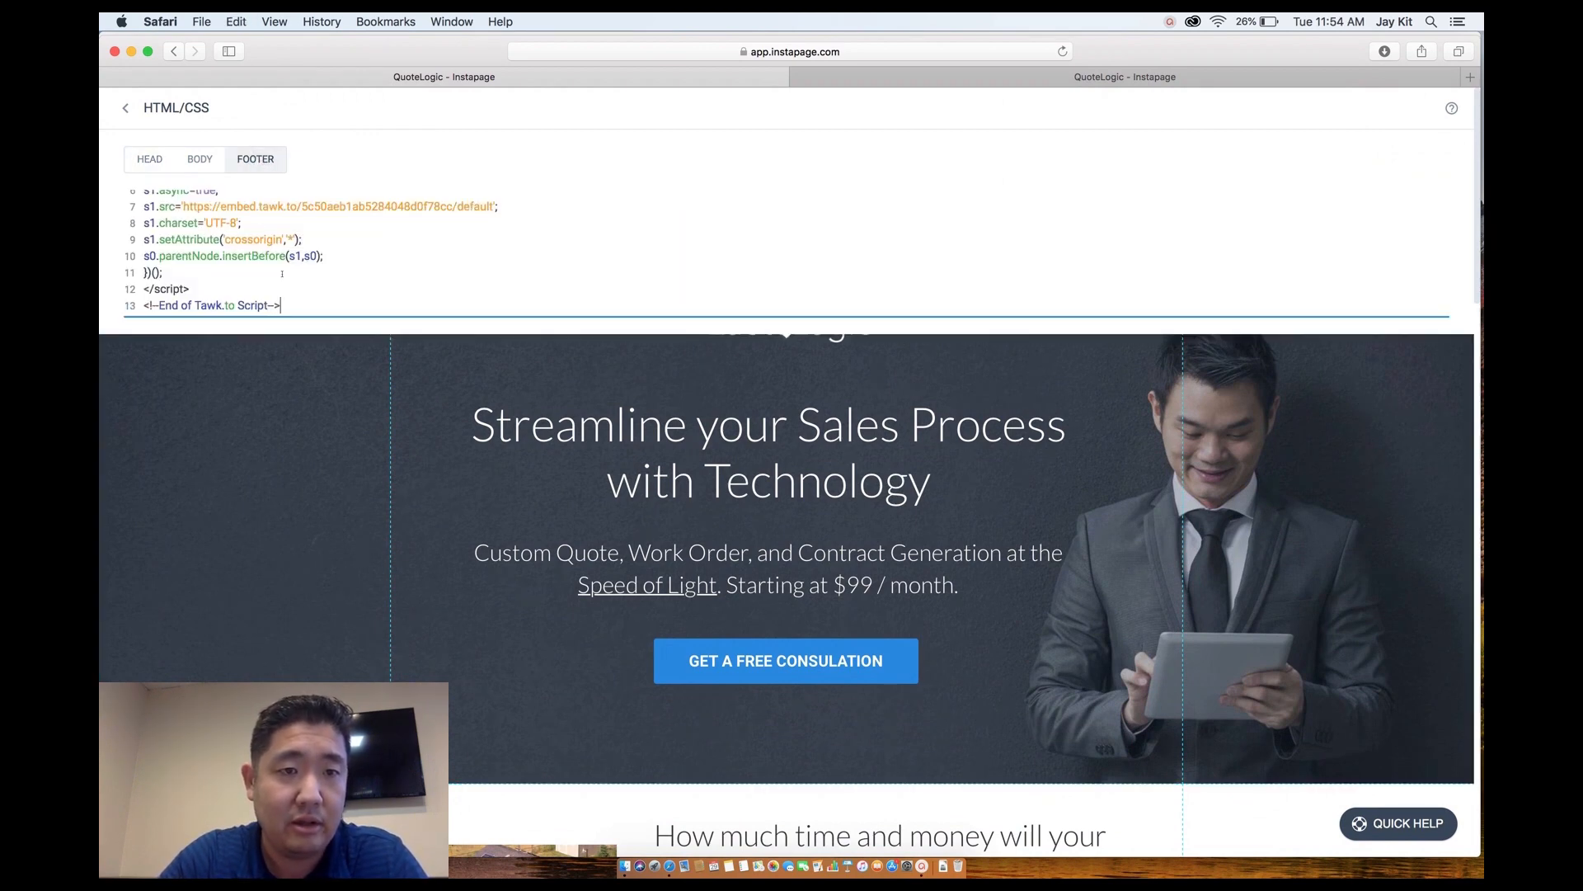
# Close the code panel and publish the update to the live page.
pyautogui.click(321, 391)
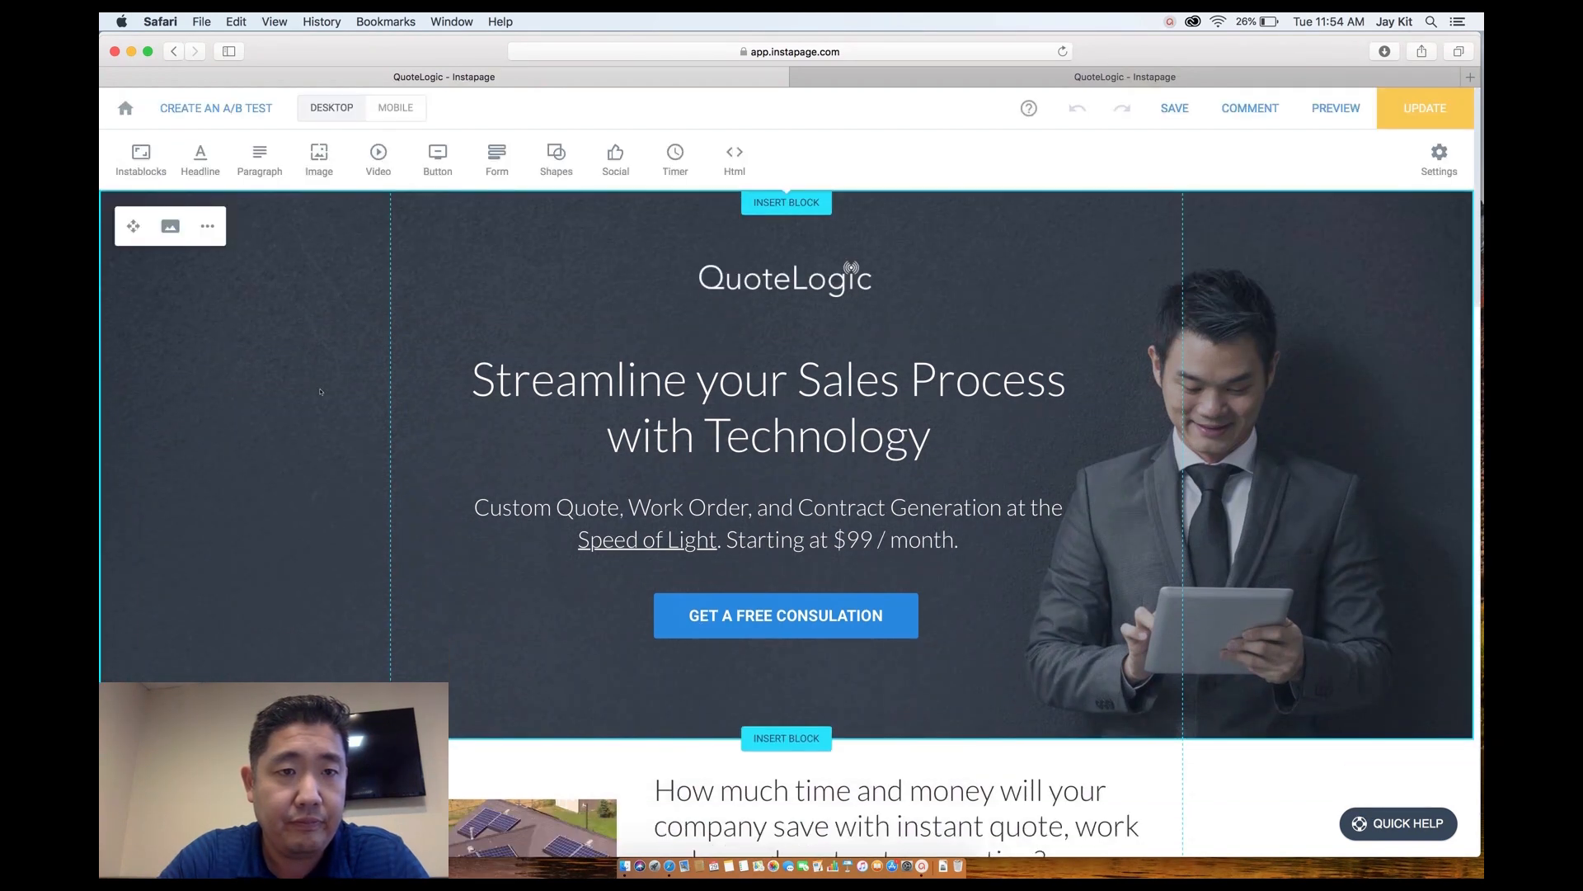
pyautogui.click(1428, 111)
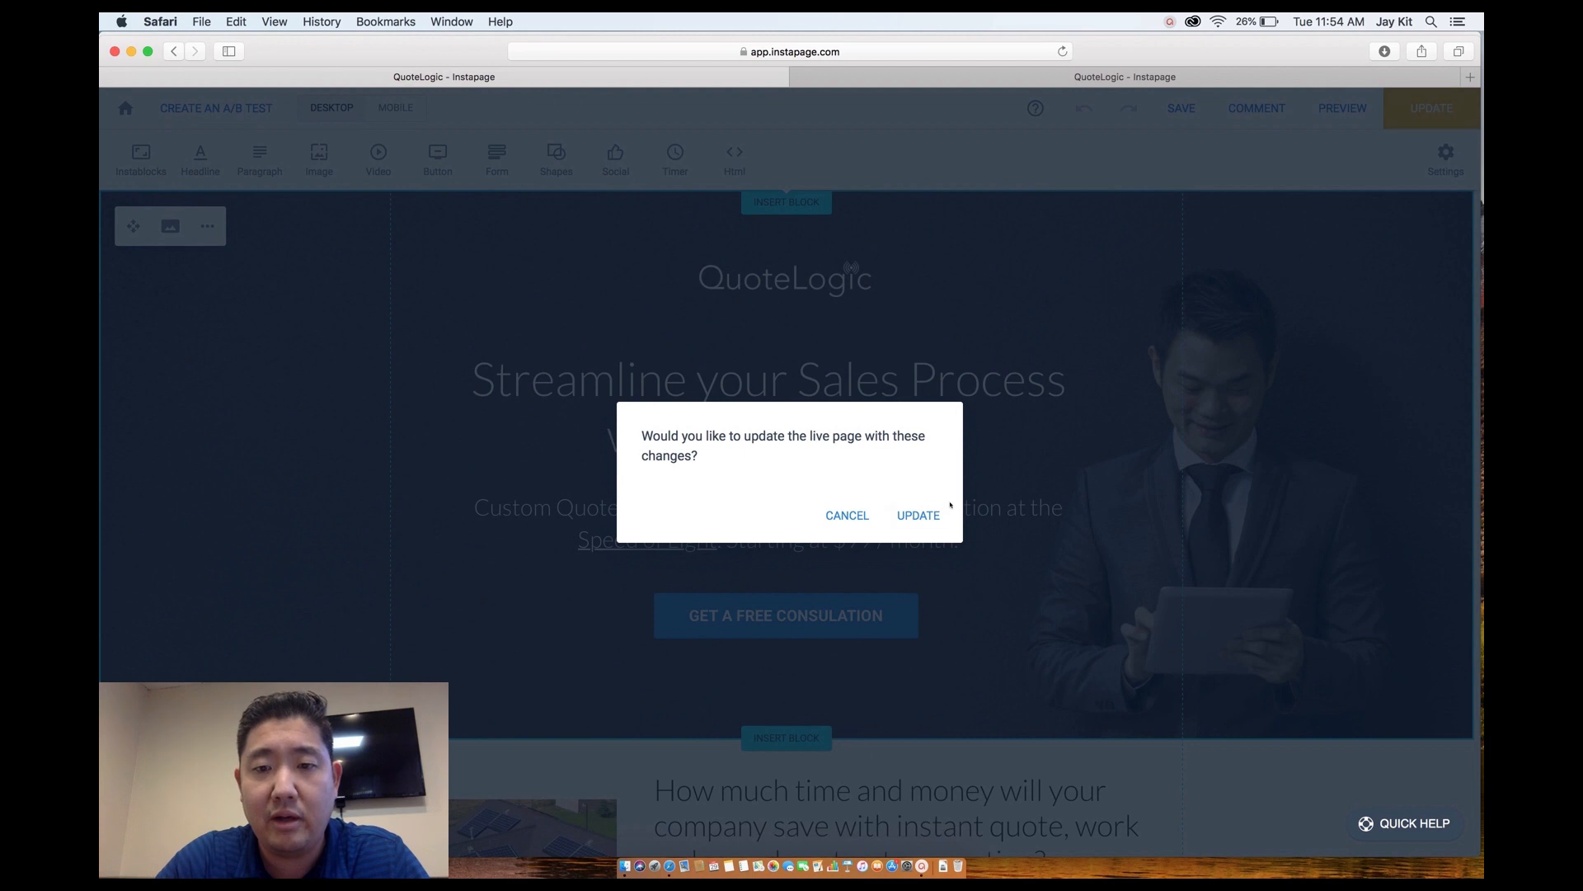
pyautogui.click(918, 516)
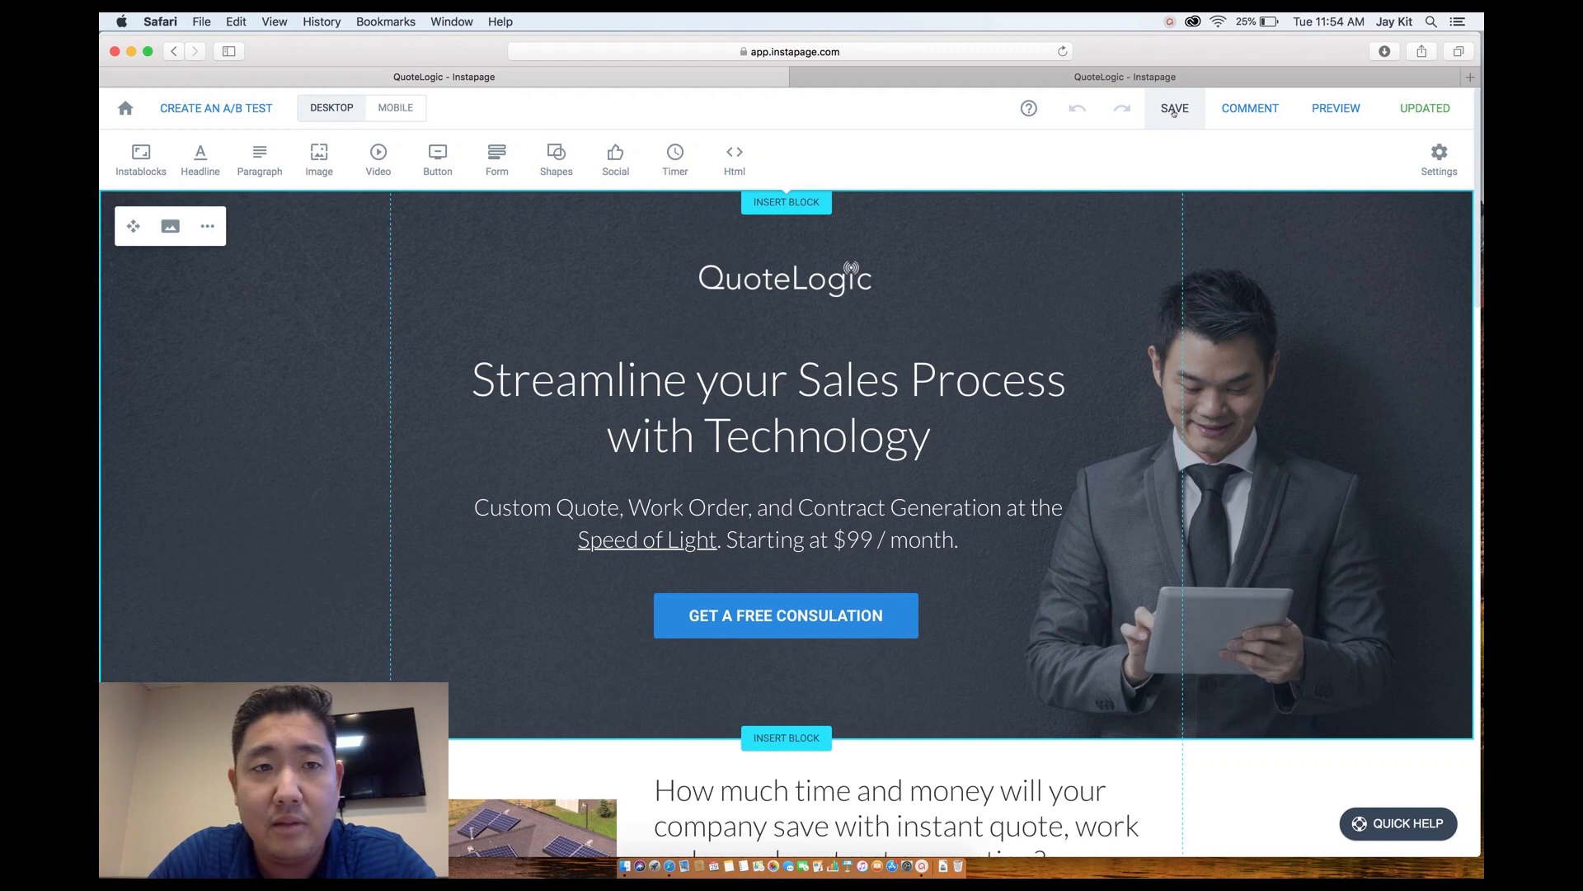
# Preview the updated QuoteLogic page in a new tab, scroll through it, and return to the editor.
pyautogui.click(1337, 114)
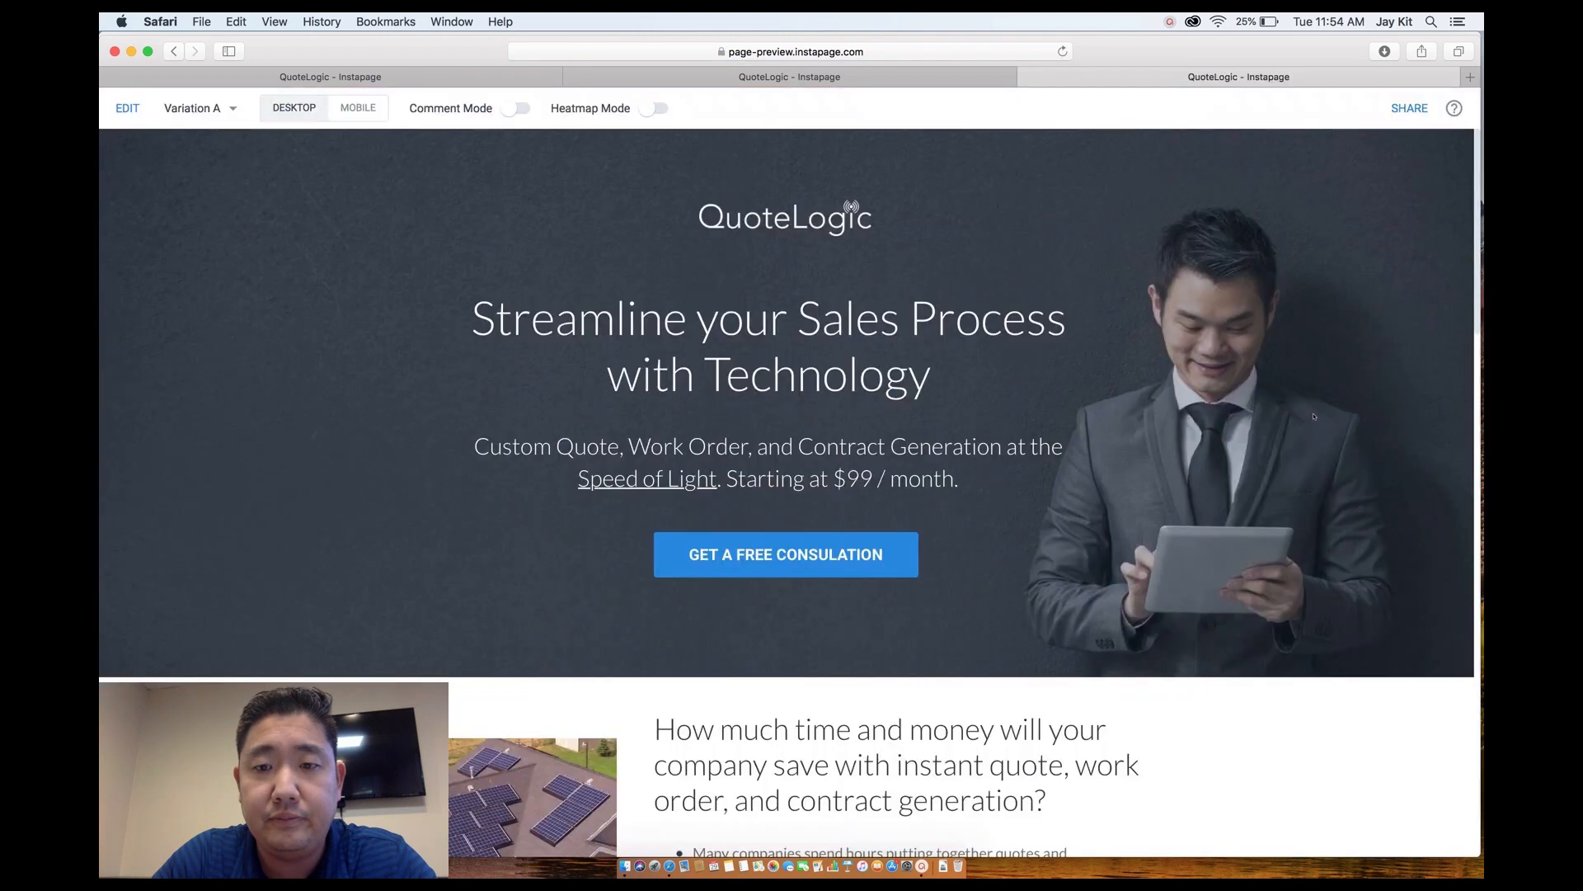
pyautogui.scroll(-20, 1272, 691)
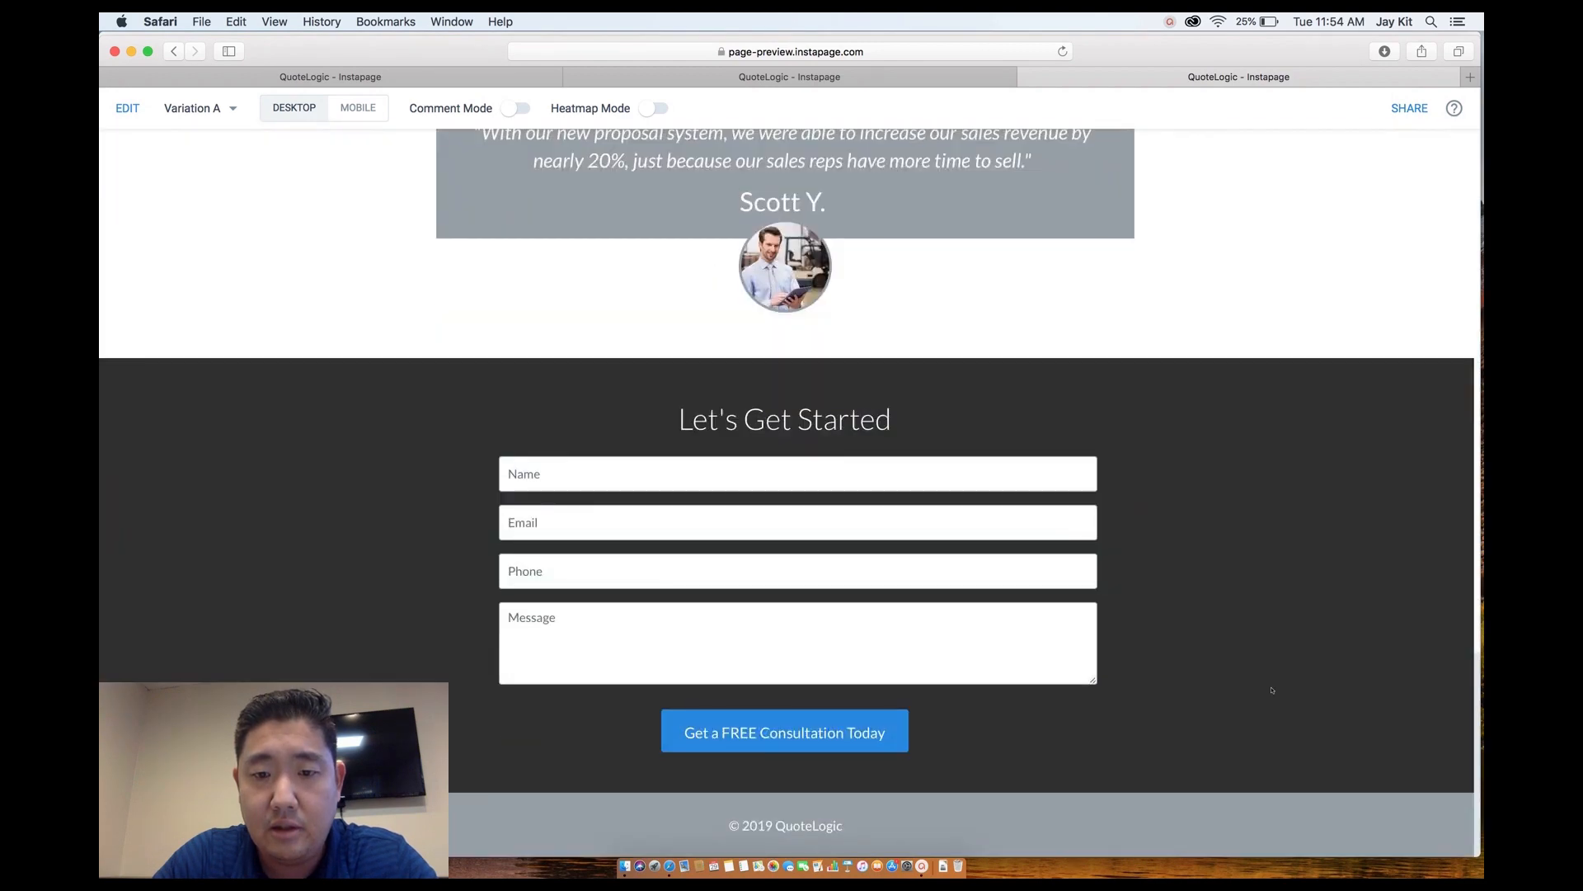
pyautogui.scroll(20, 1271, 691)
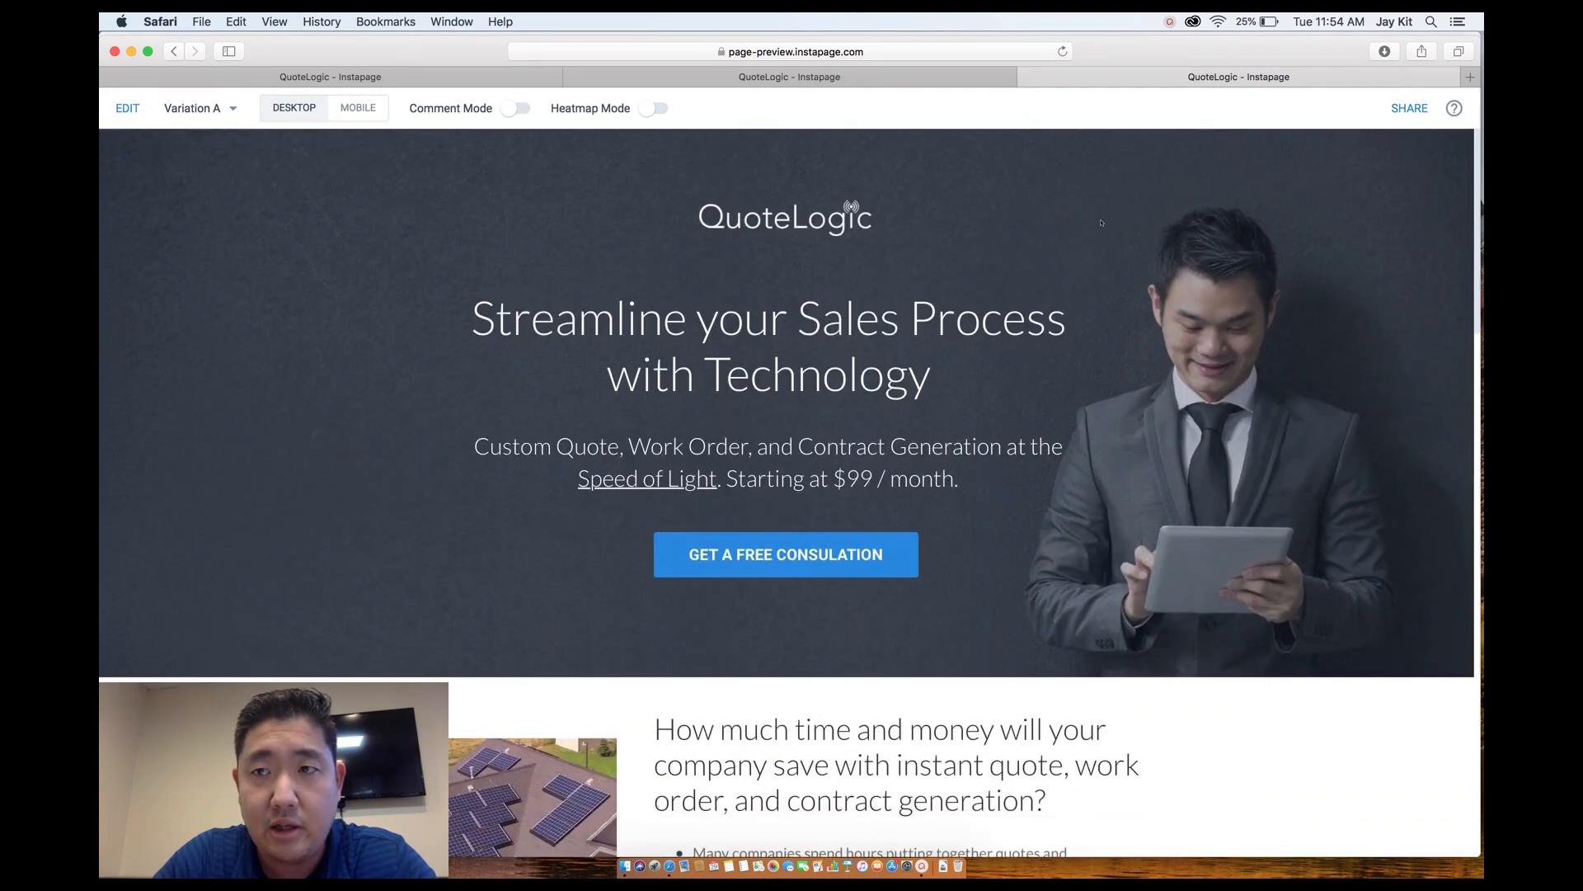
pyautogui.click(810, 83)
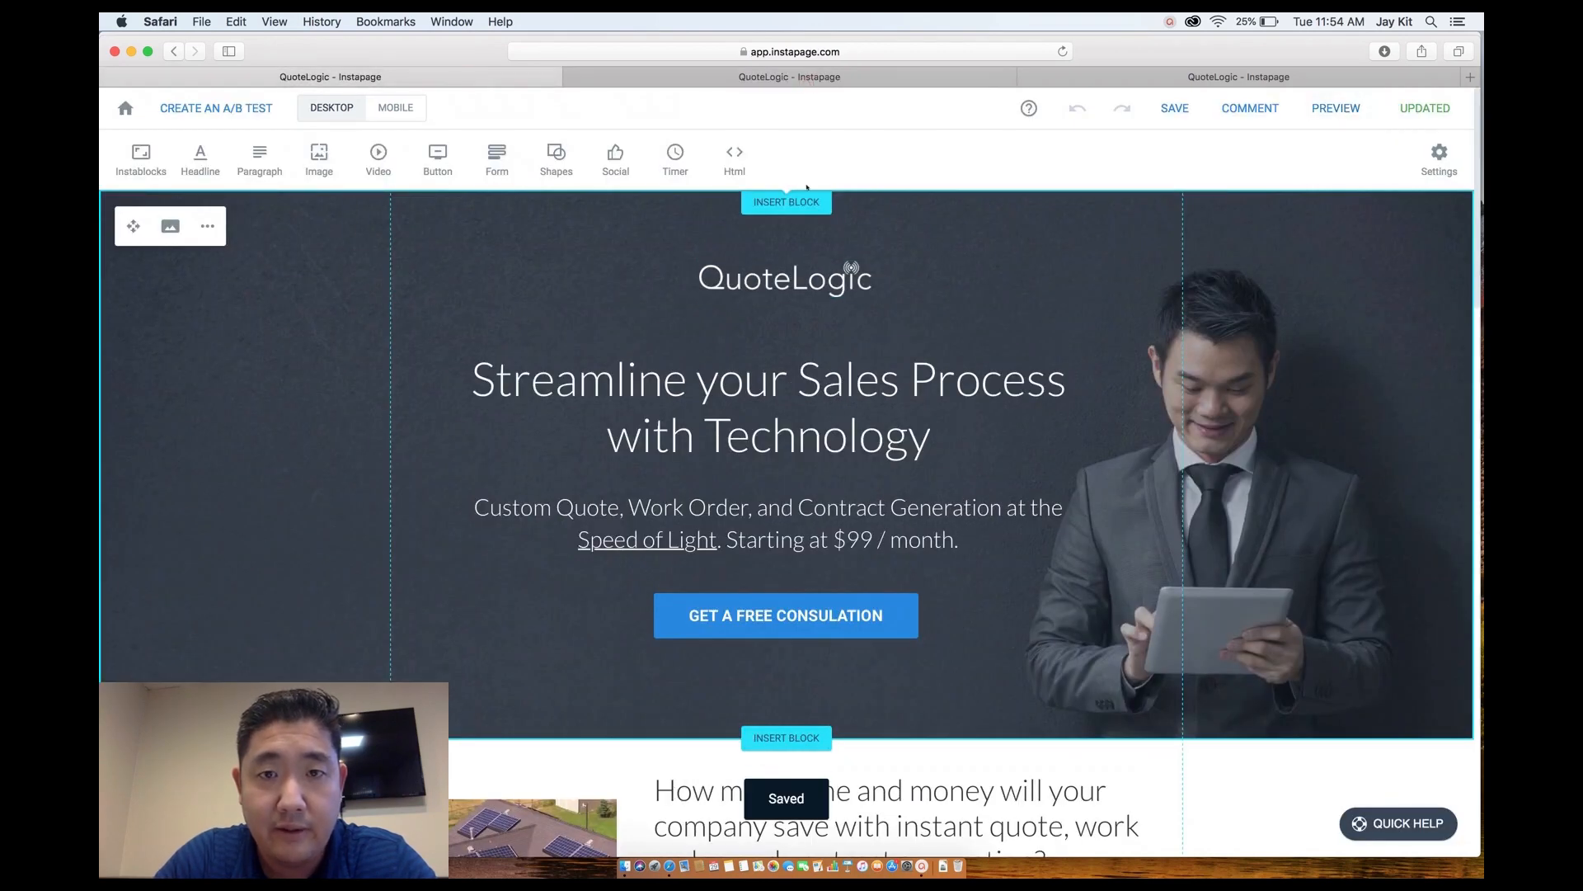
# Close the extra preview tab and paste the Tawk.to script into the empty FOOTER code again.
pyautogui.click(1436, 160)
pyautogui.click(1361, 405)
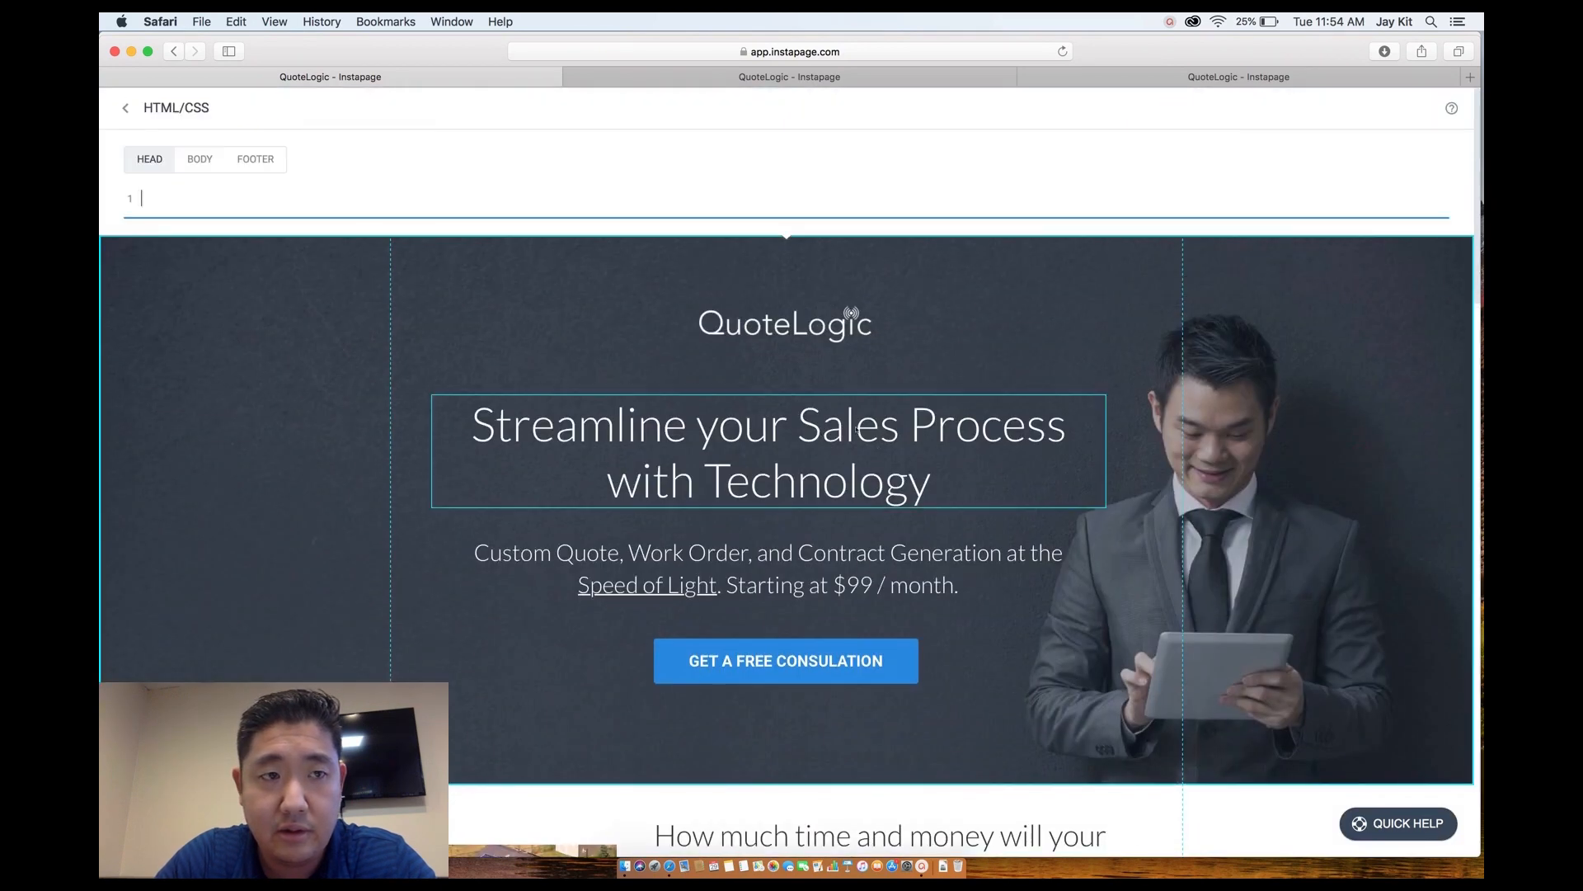
pyautogui.click(256, 159)
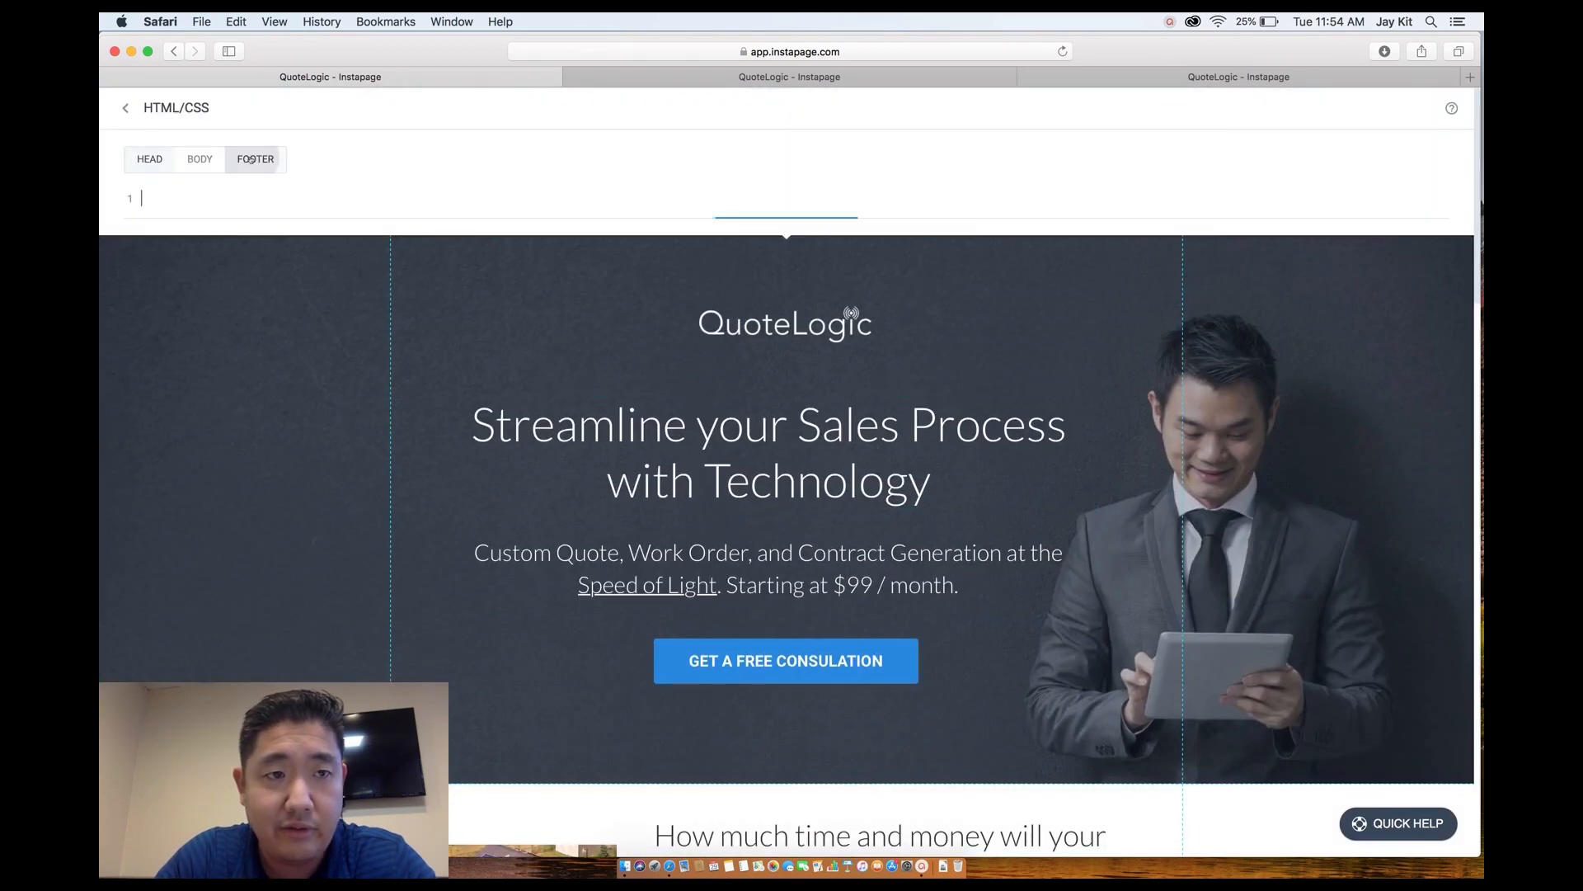
pyautogui.click(260, 197)
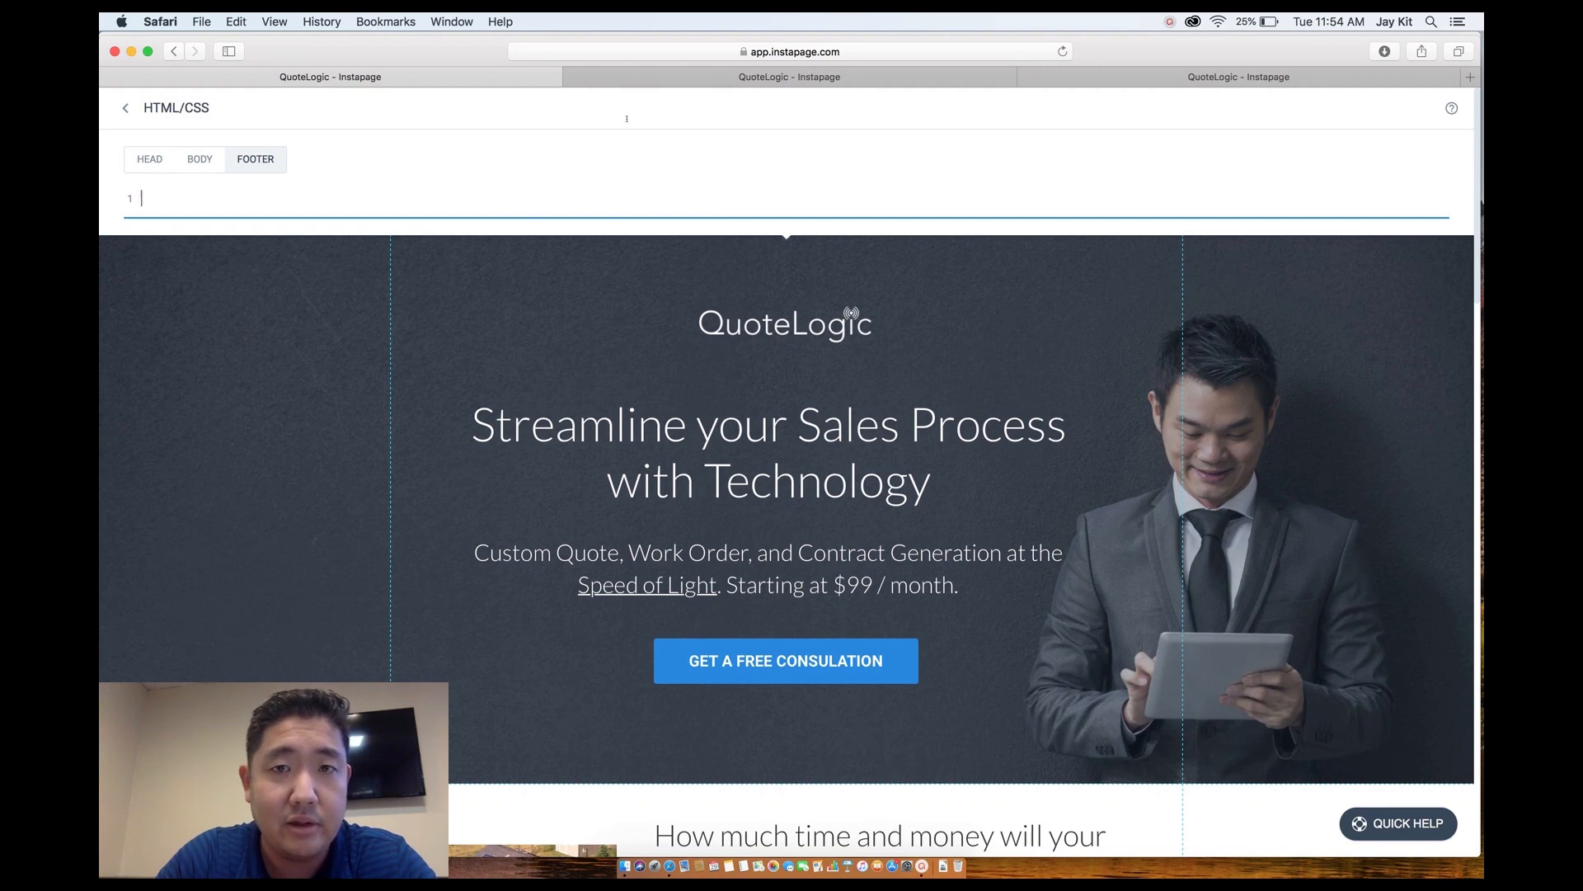
pyautogui.click(695, 80)
pyautogui.click(573, 76)
pyautogui.click(399, 77)
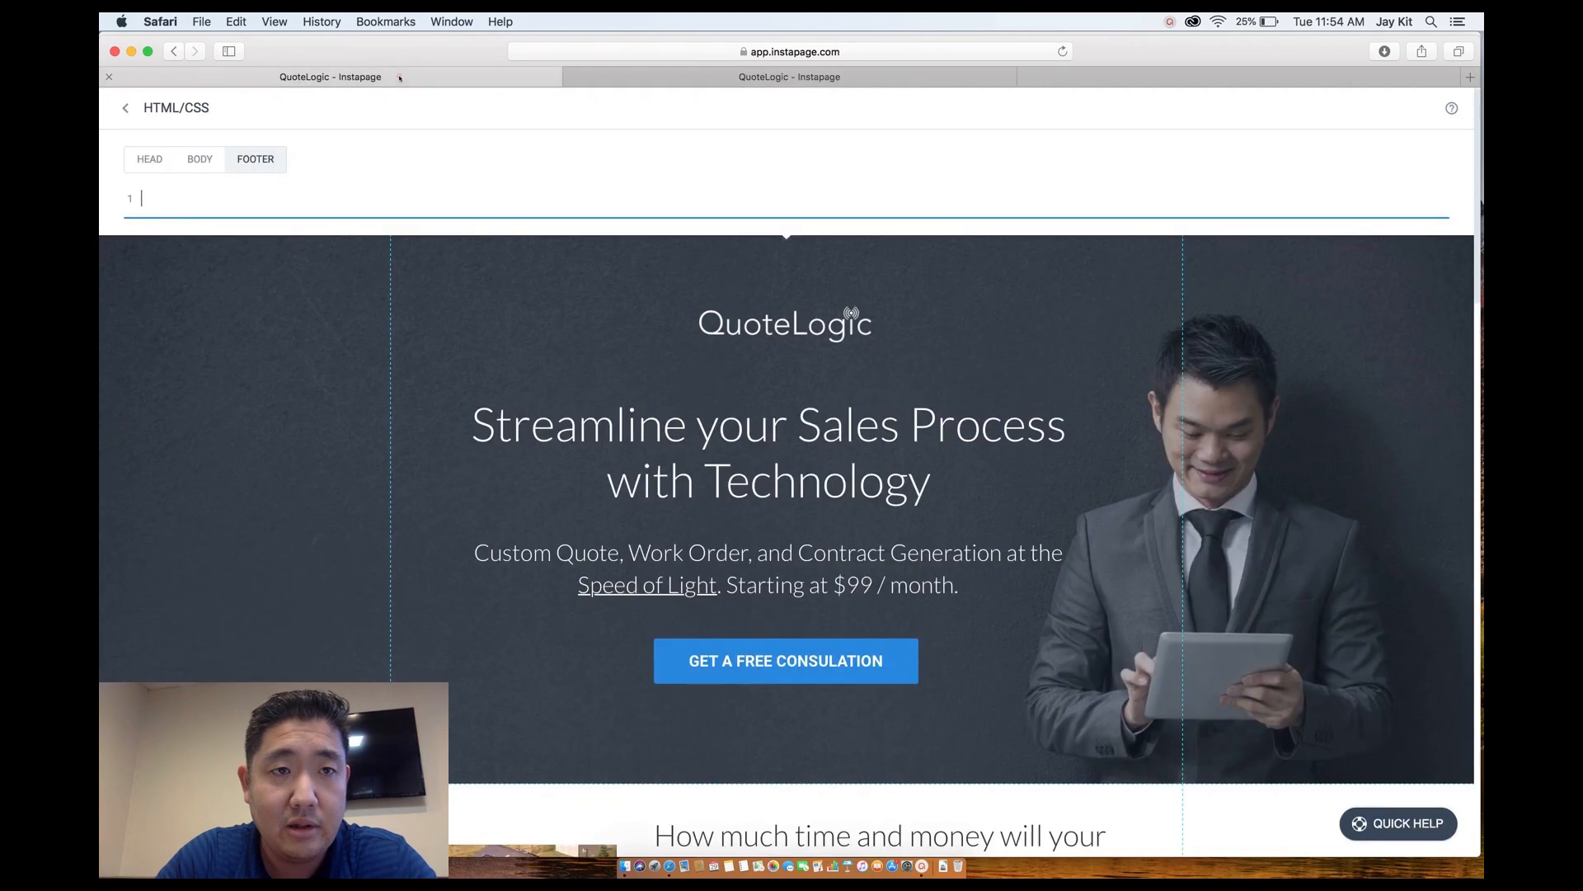
pyautogui.press('super+v')
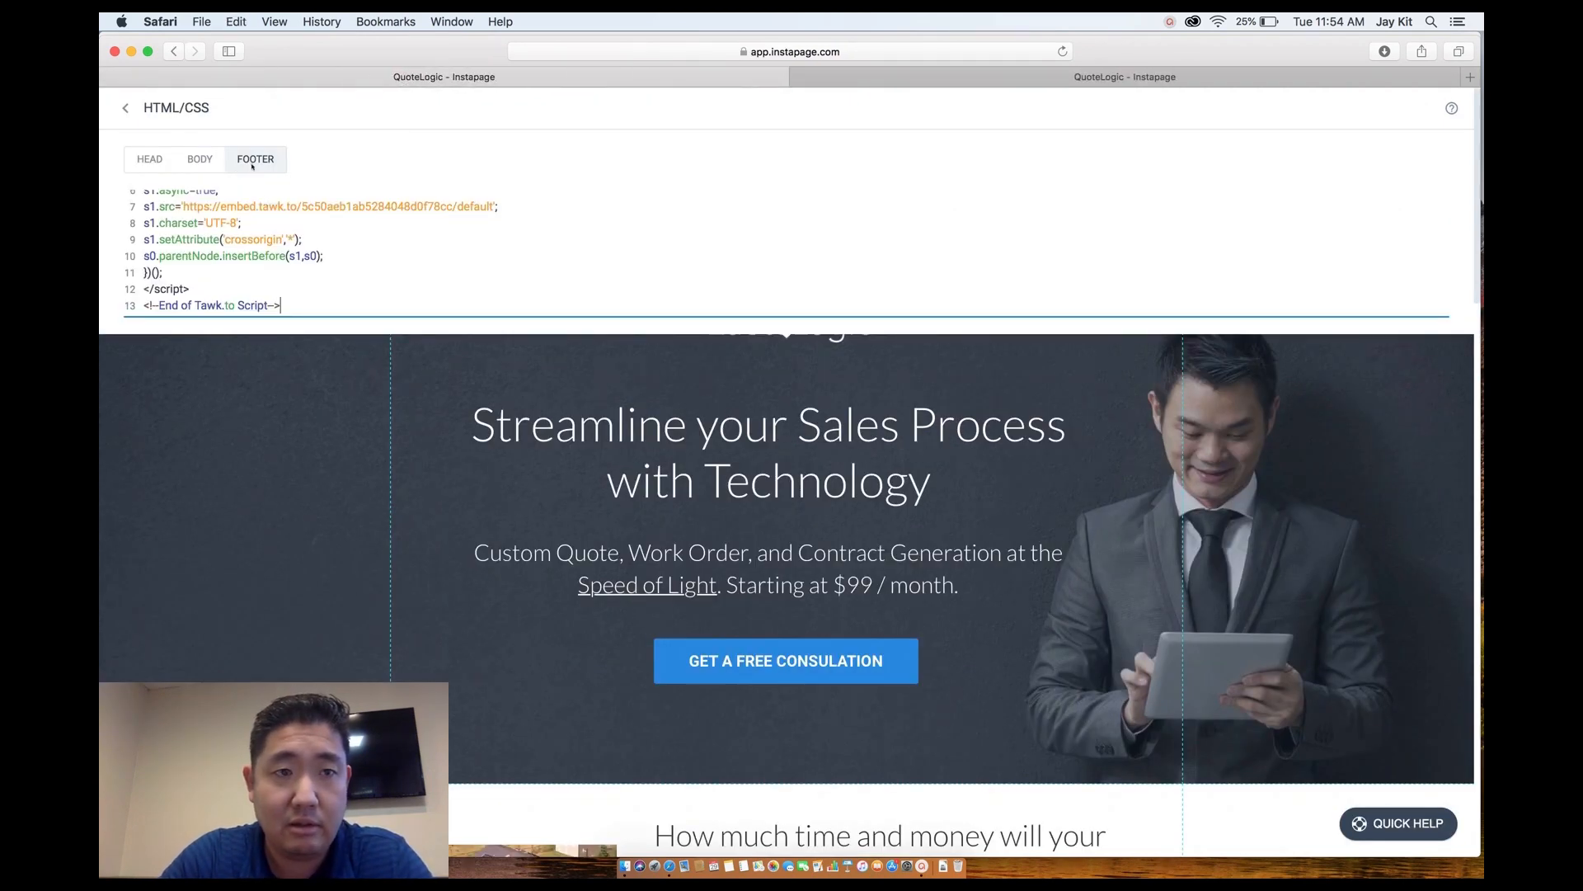
pyautogui.click(128, 109)
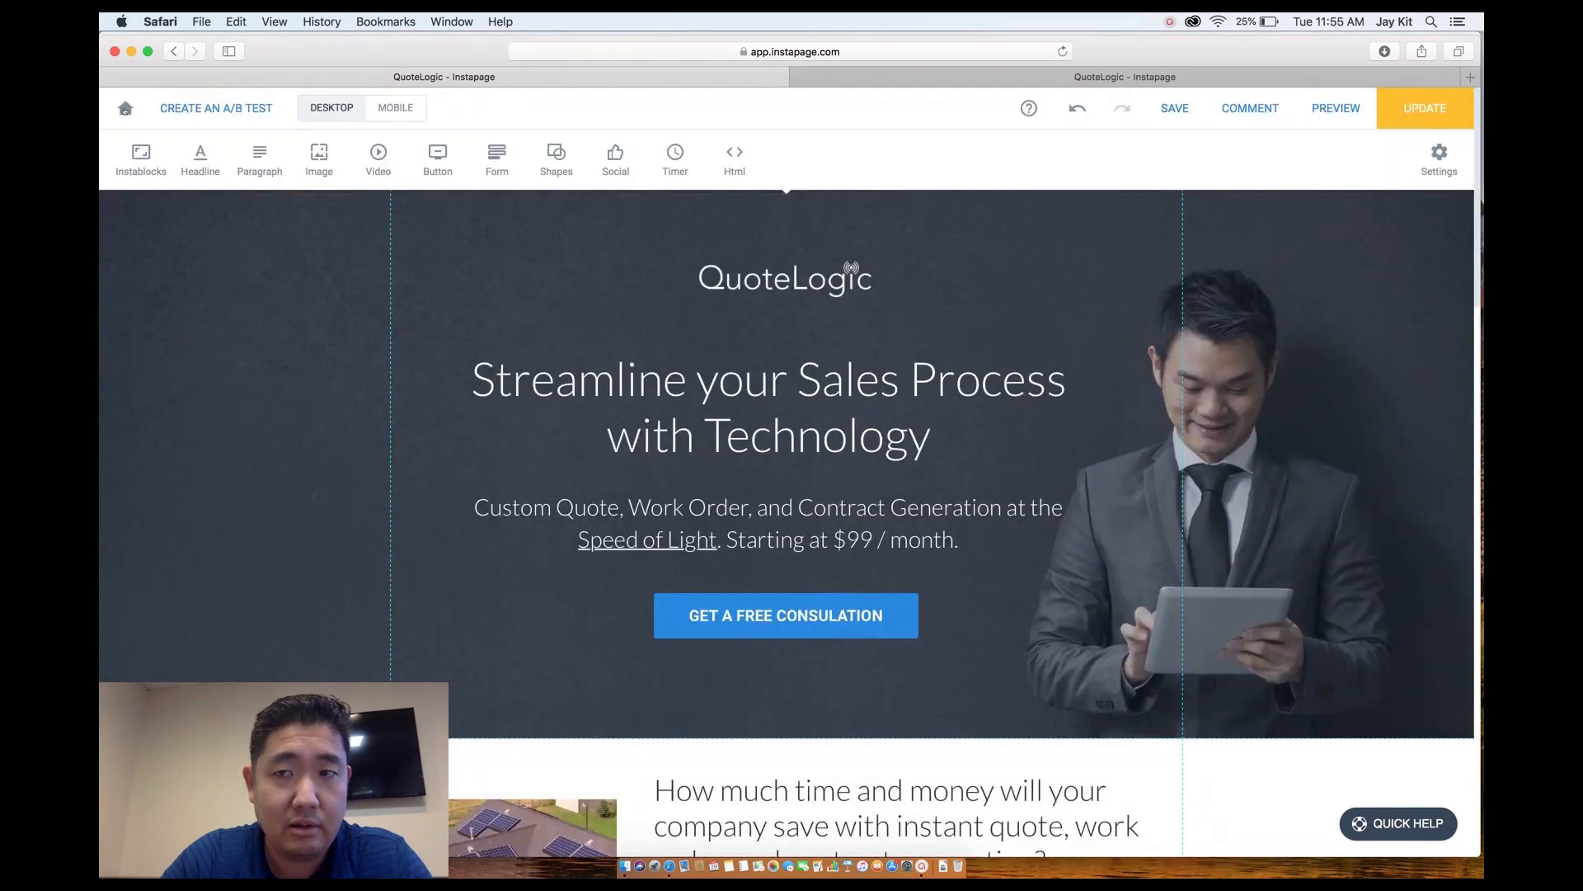
# Confirm the footer holds the Tawk.to script, then publish the update to the live page.
pyautogui.click(1439, 157)
pyautogui.click(1343, 403)
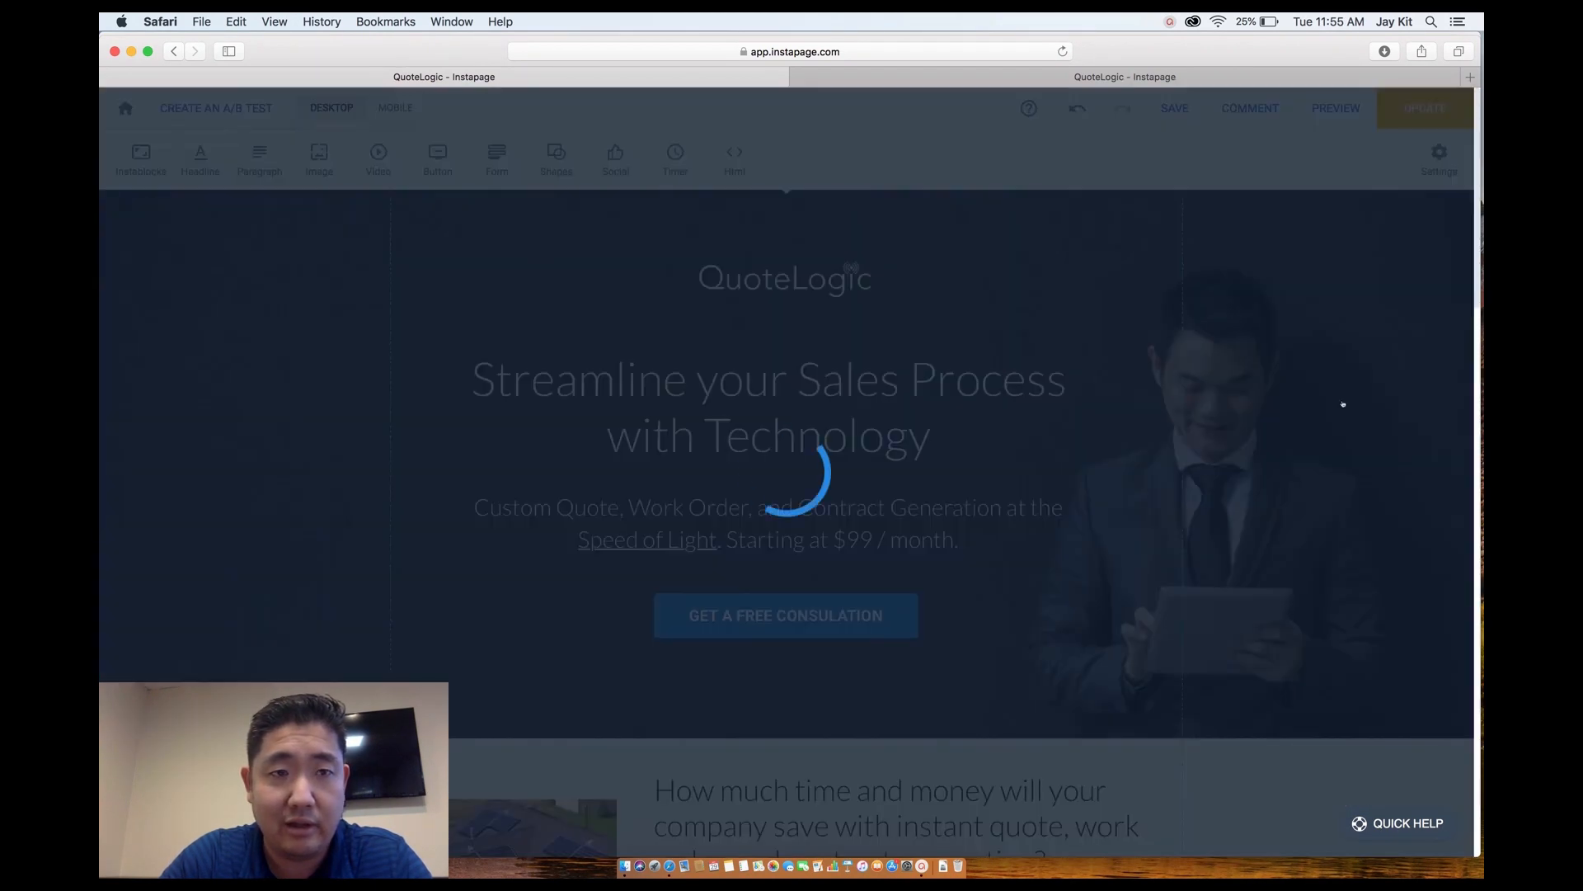
pyautogui.click(261, 160)
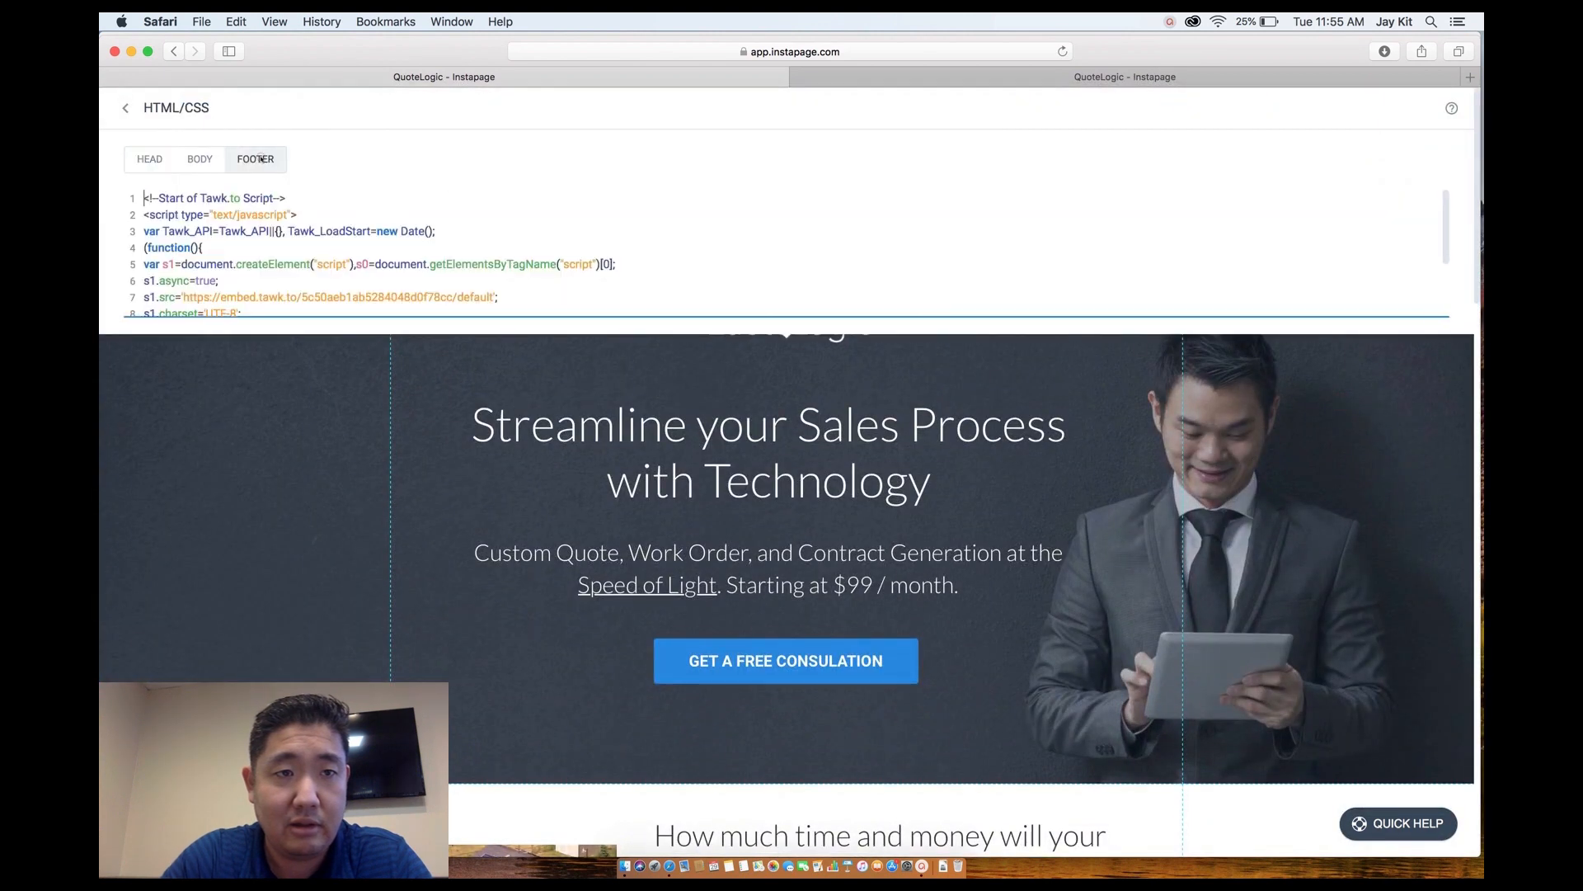
pyautogui.click(125, 108)
pyautogui.click(1417, 108)
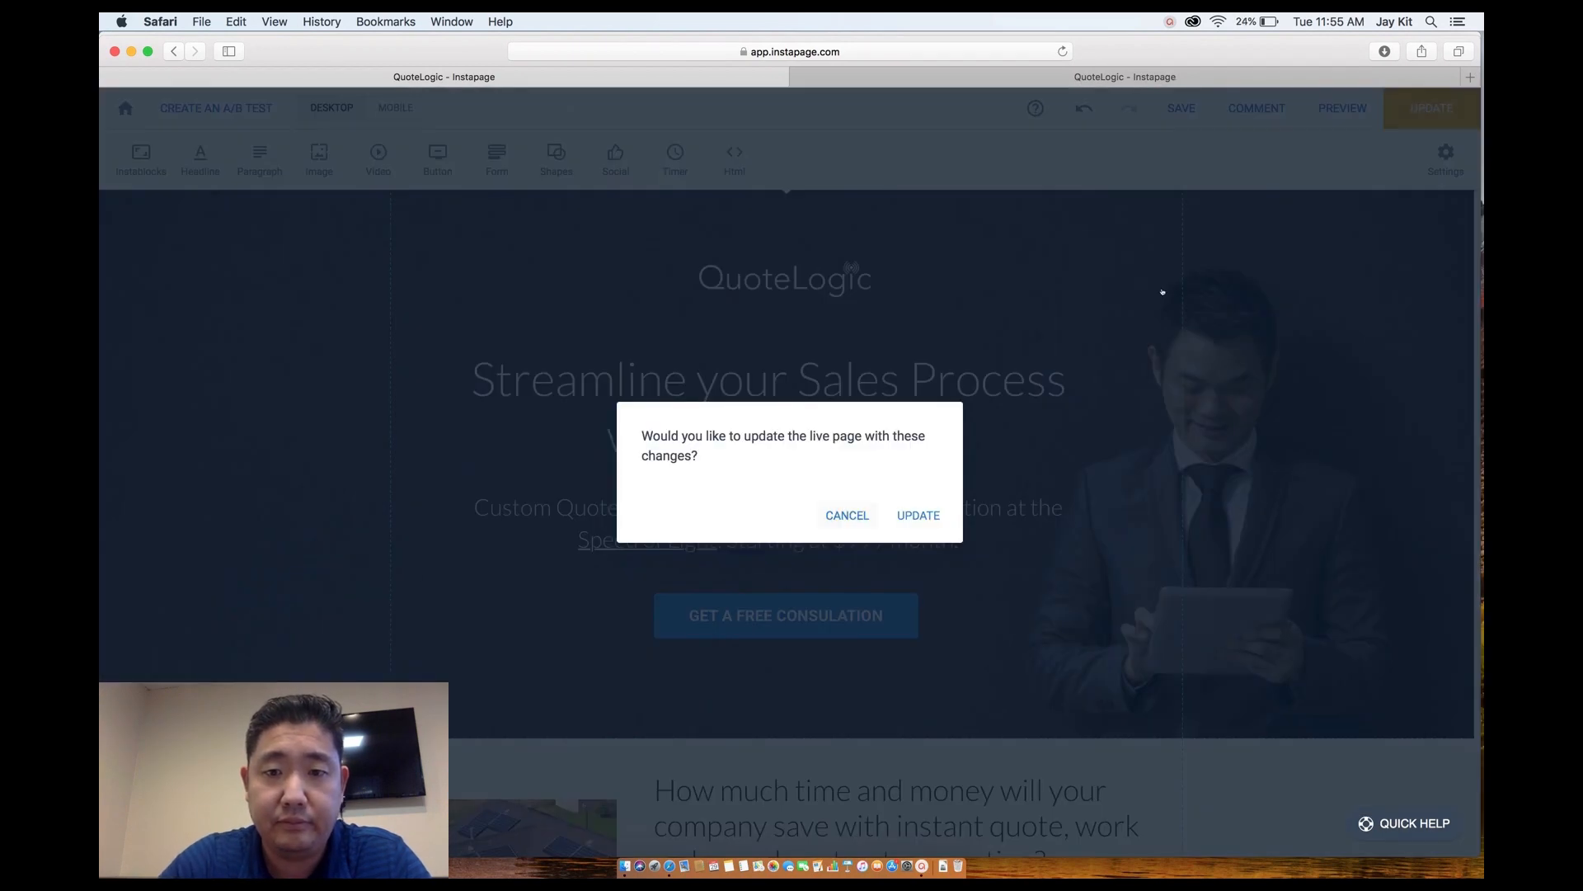
pyautogui.click(917, 515)
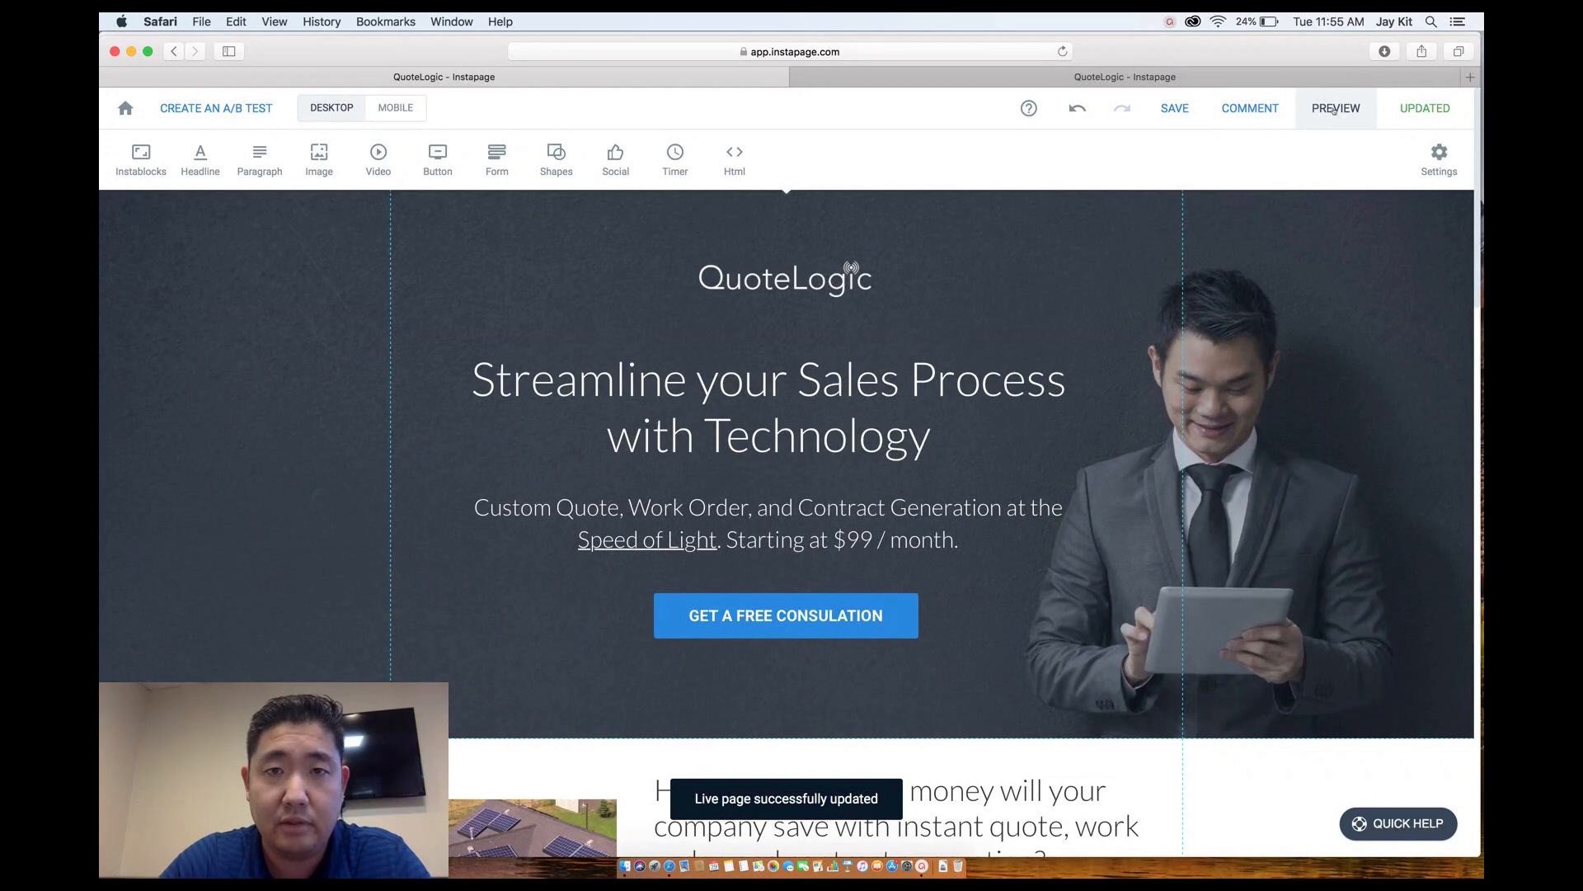
# Preview the live QuoteLogic page and check the "We Are Here!" chat widget at bottom right.
pyautogui.click(1335, 109)
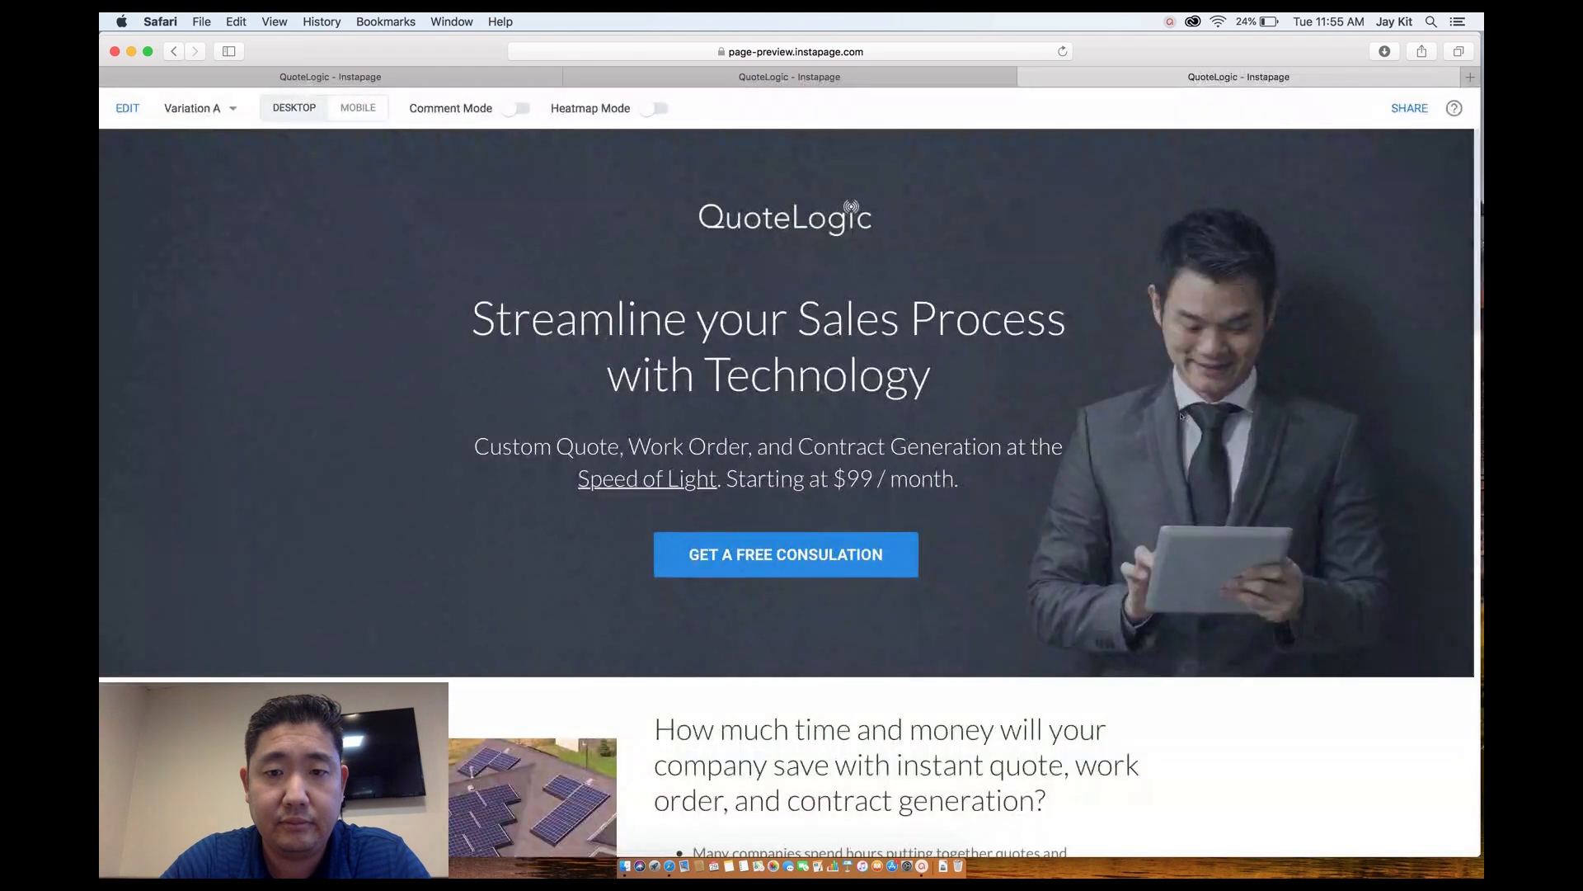
pyautogui.scroll(-3, 1275, 672)
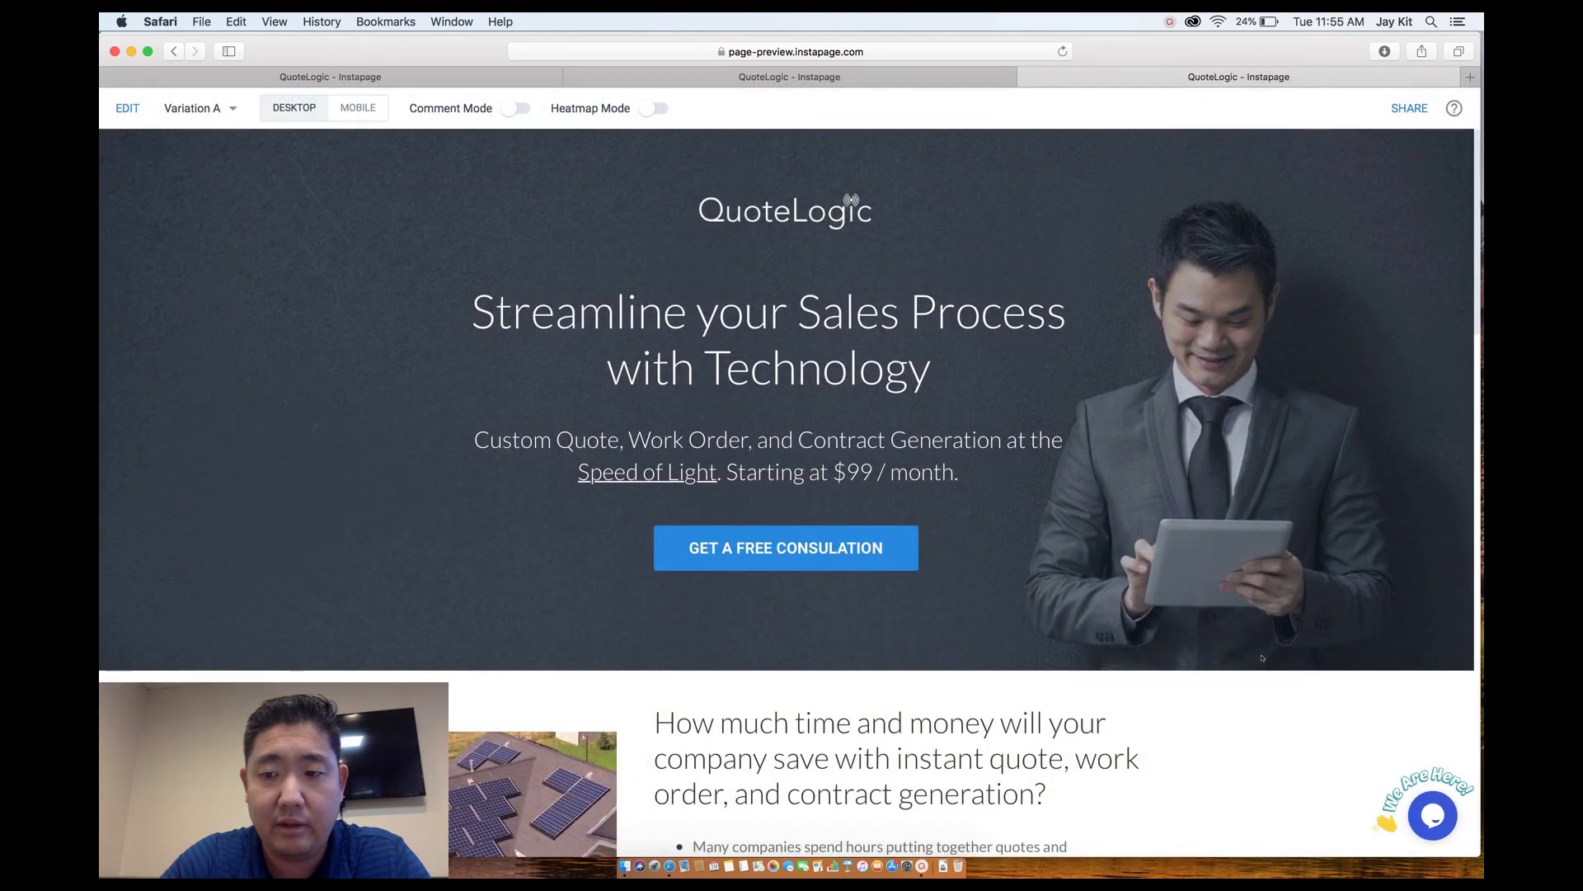
pyautogui.moveTo(1426, 819)
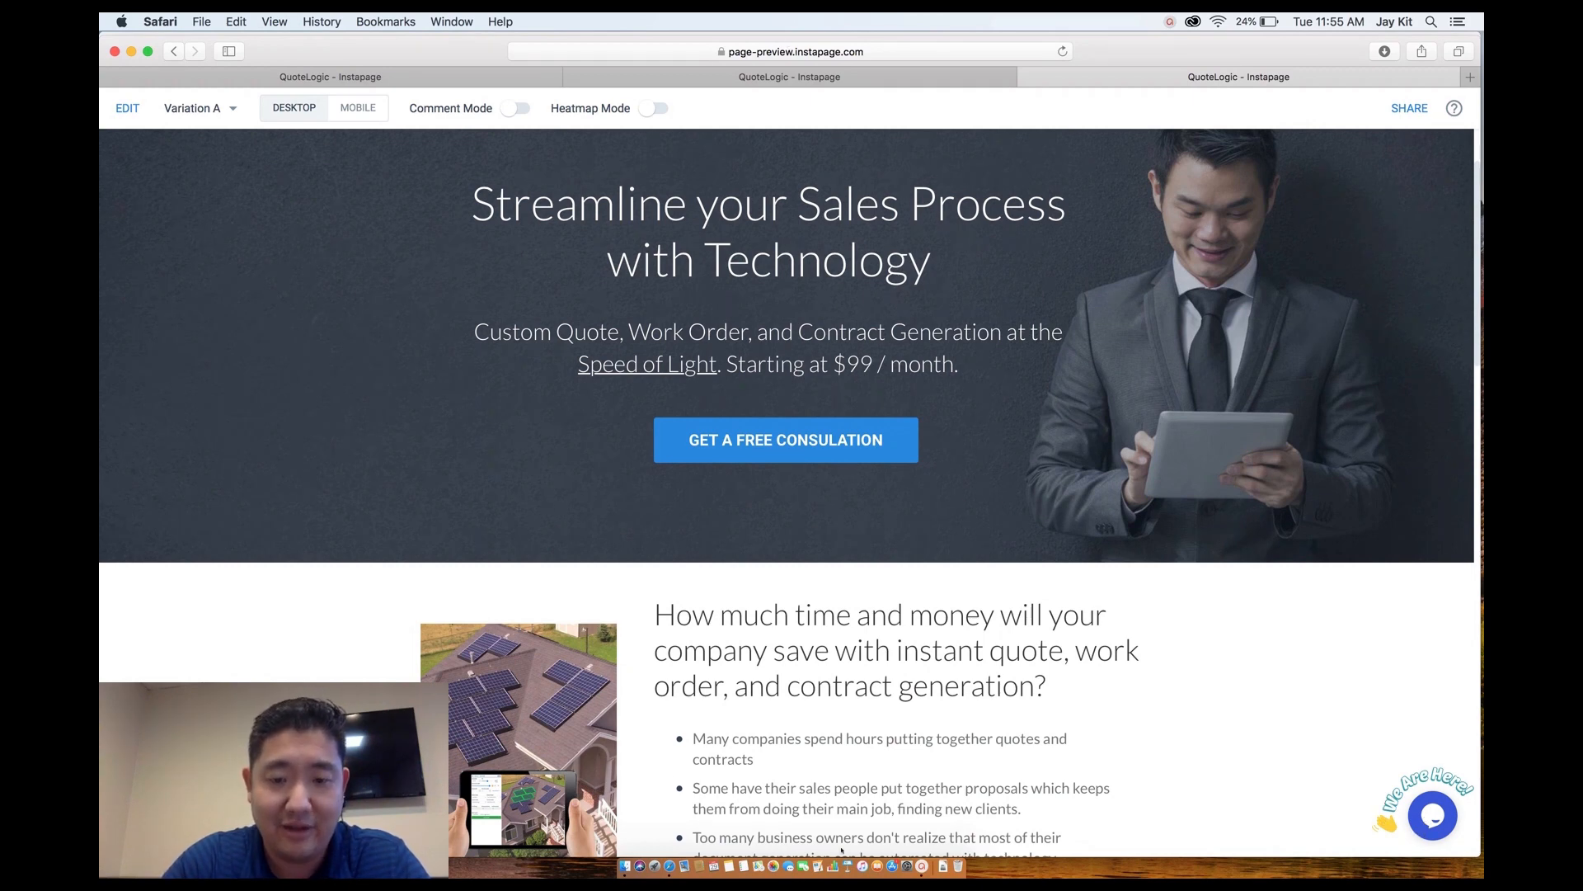
pyautogui.rightClick(669, 867)
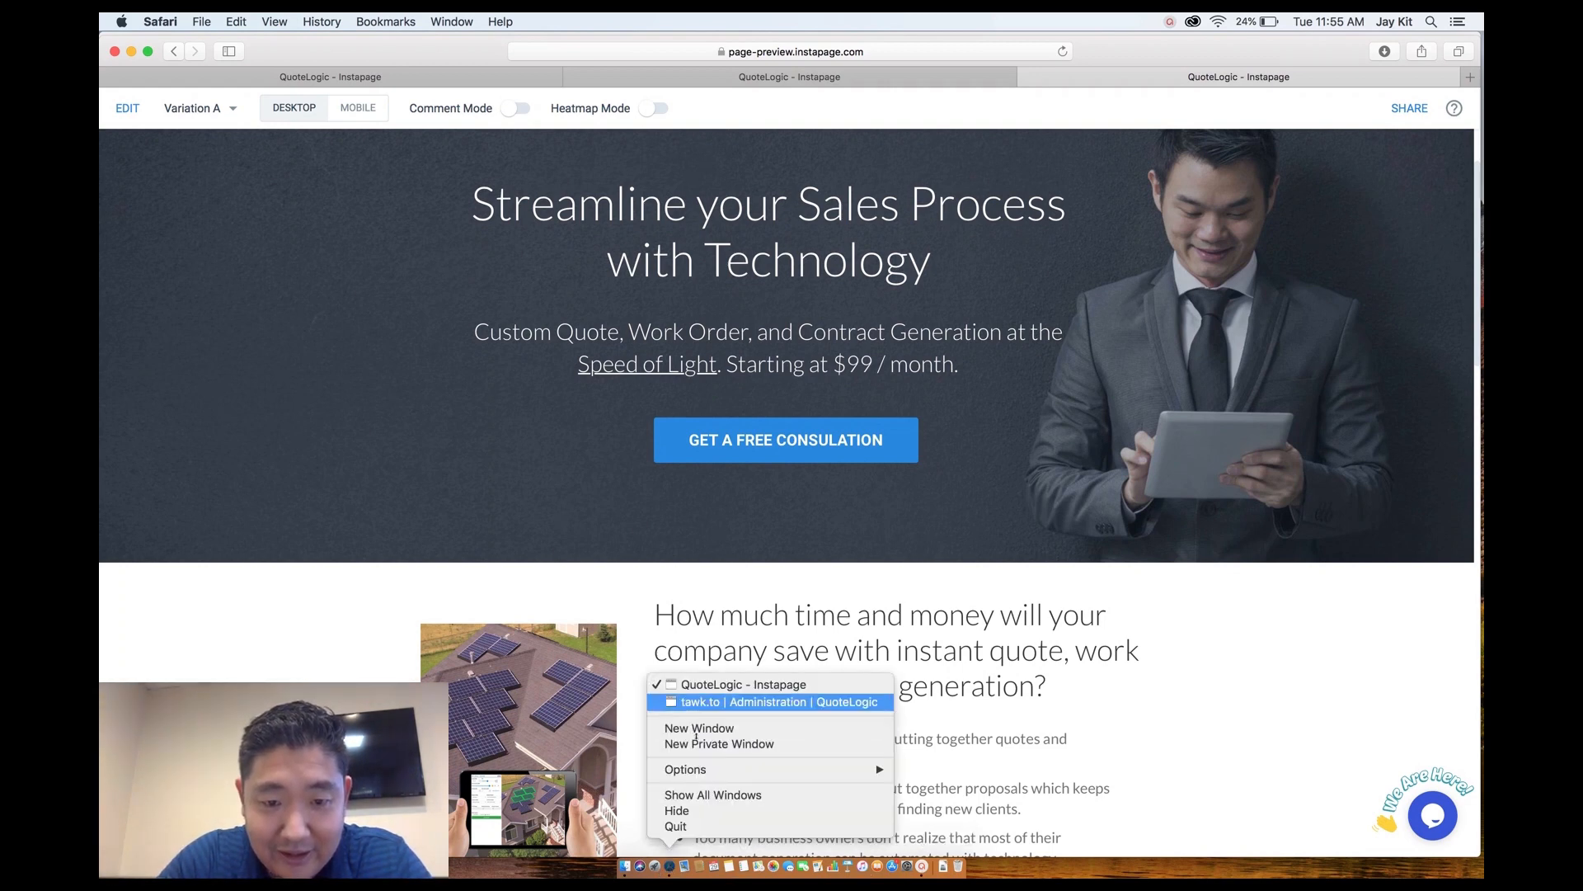
# In tawk.to's Widget Appearance, test the bubble and bubble-theme toggles, then attempt to save.
pyautogui.click(702, 703)
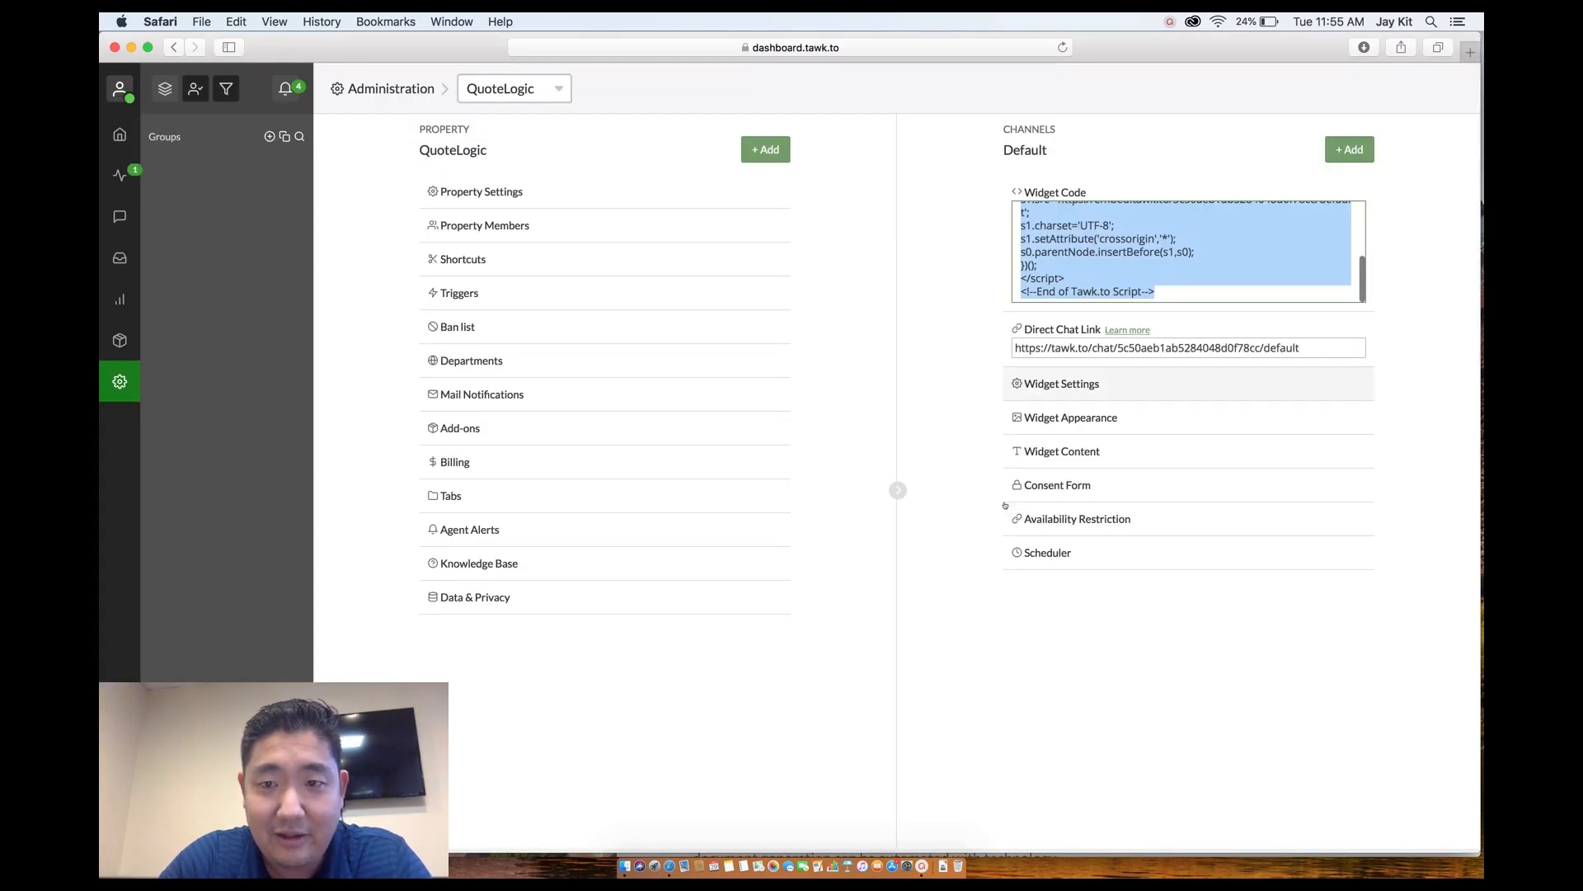
pyautogui.click(1084, 419)
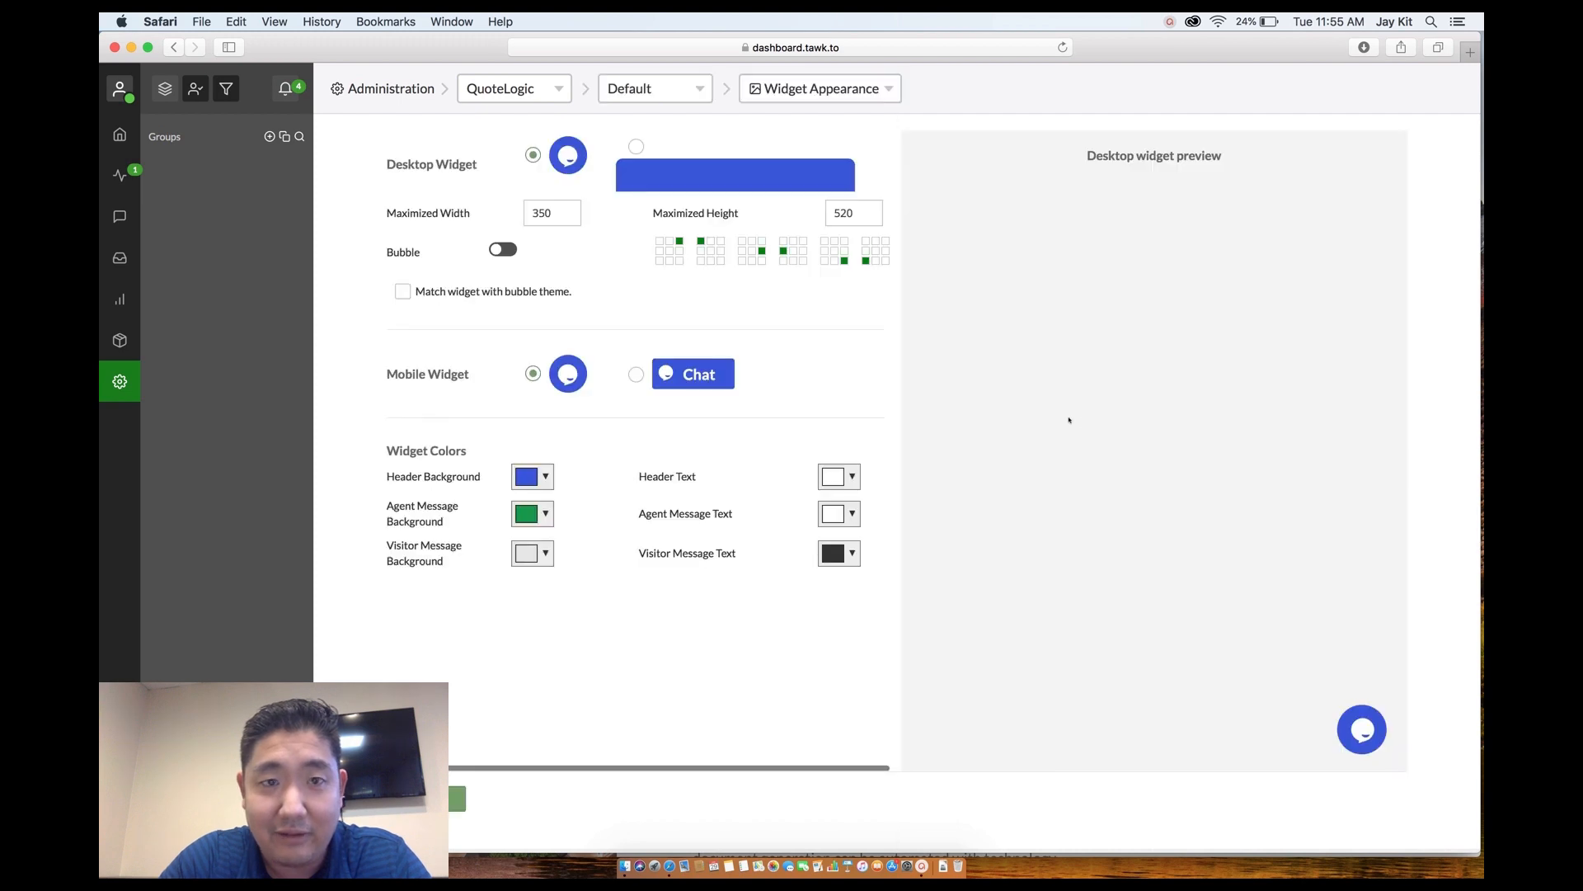
pyautogui.click(493, 256)
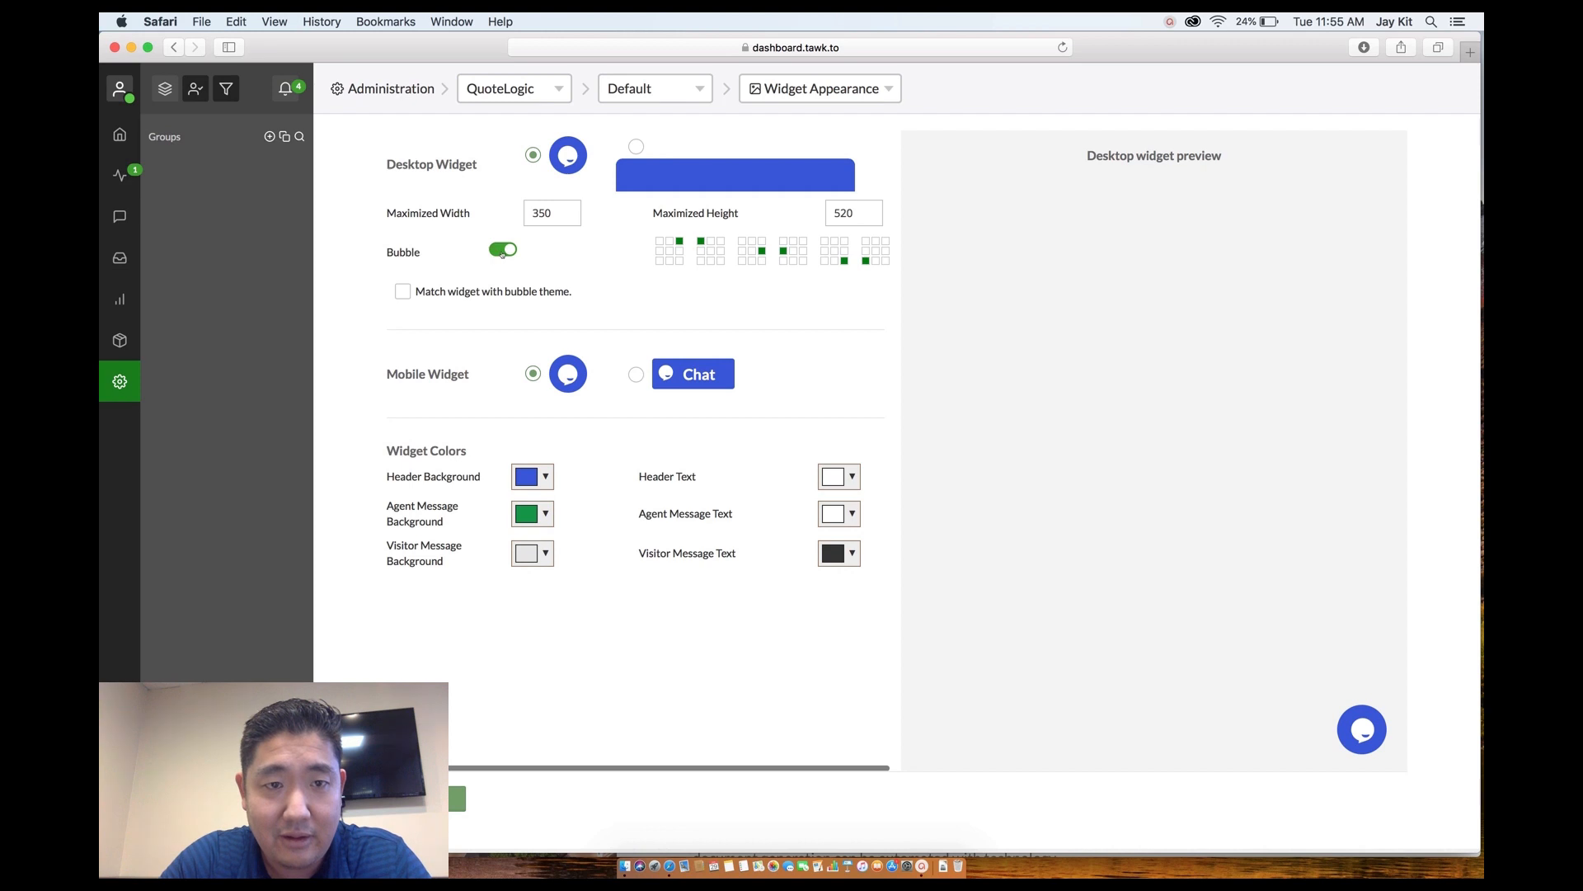
pyautogui.click(502, 255)
pyautogui.click(404, 292)
pyautogui.click(403, 294)
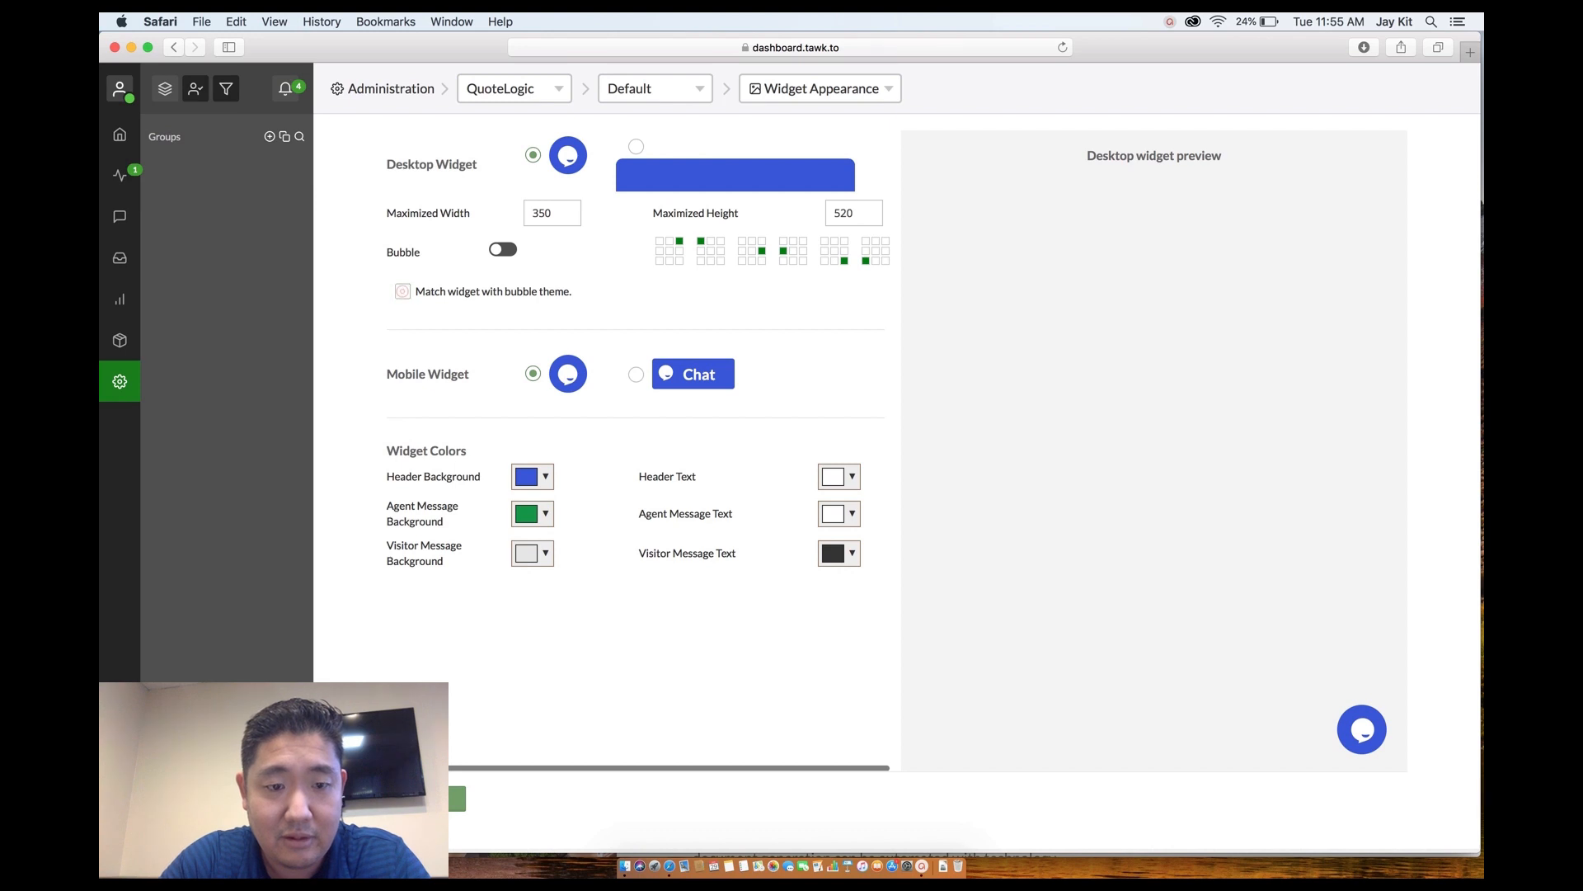
pyautogui.click(428, 798)
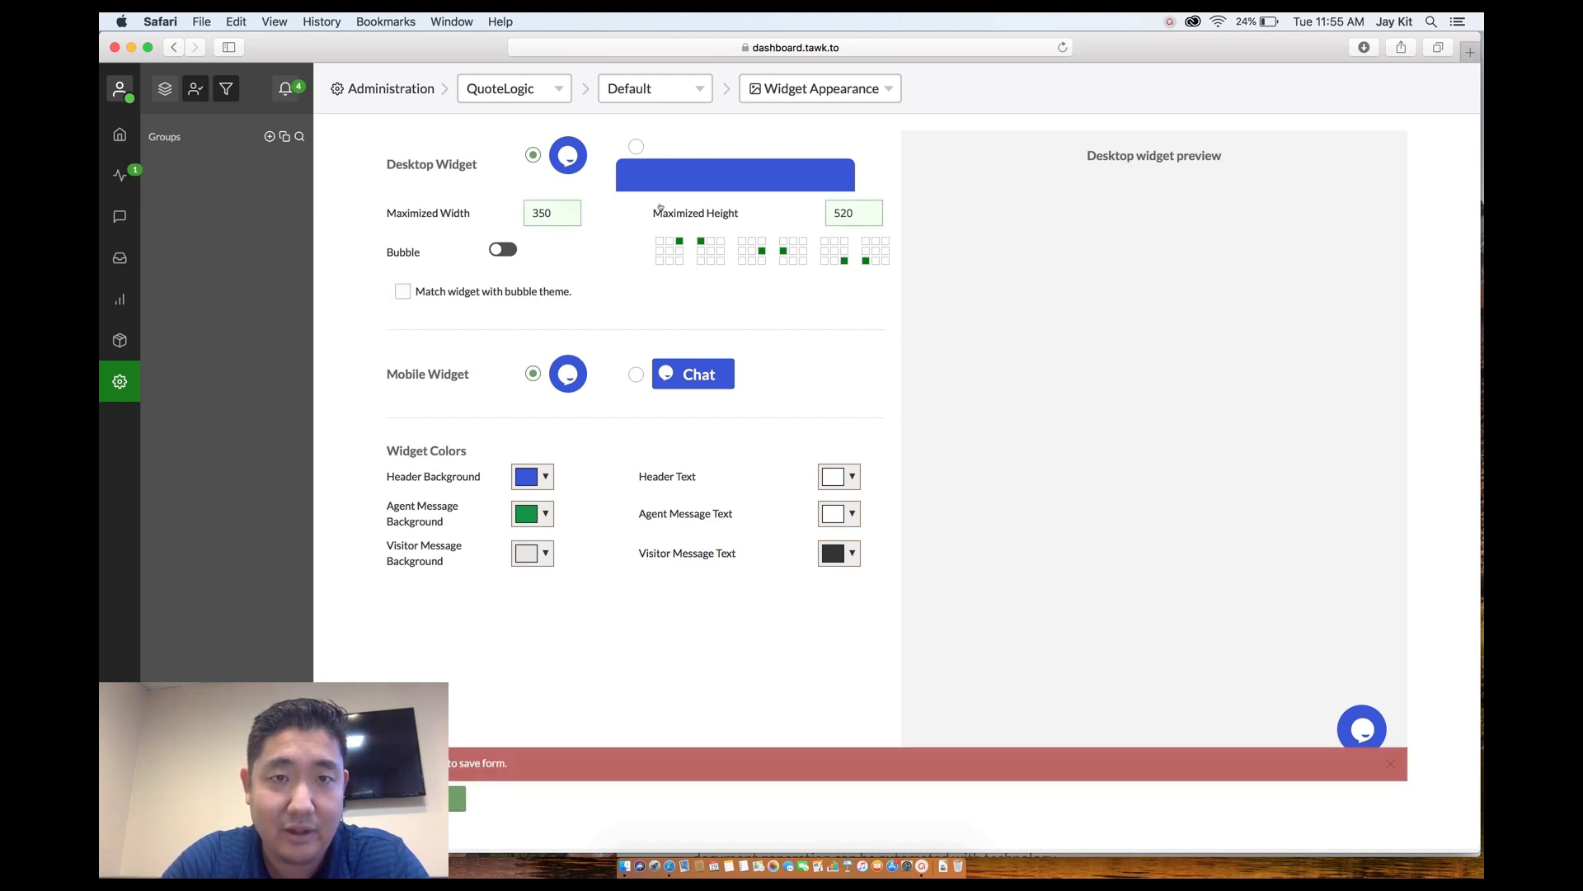
# Reload the settings page, turn the chat bubble off, and save the widget appearance.
pyautogui.click(650, 51)
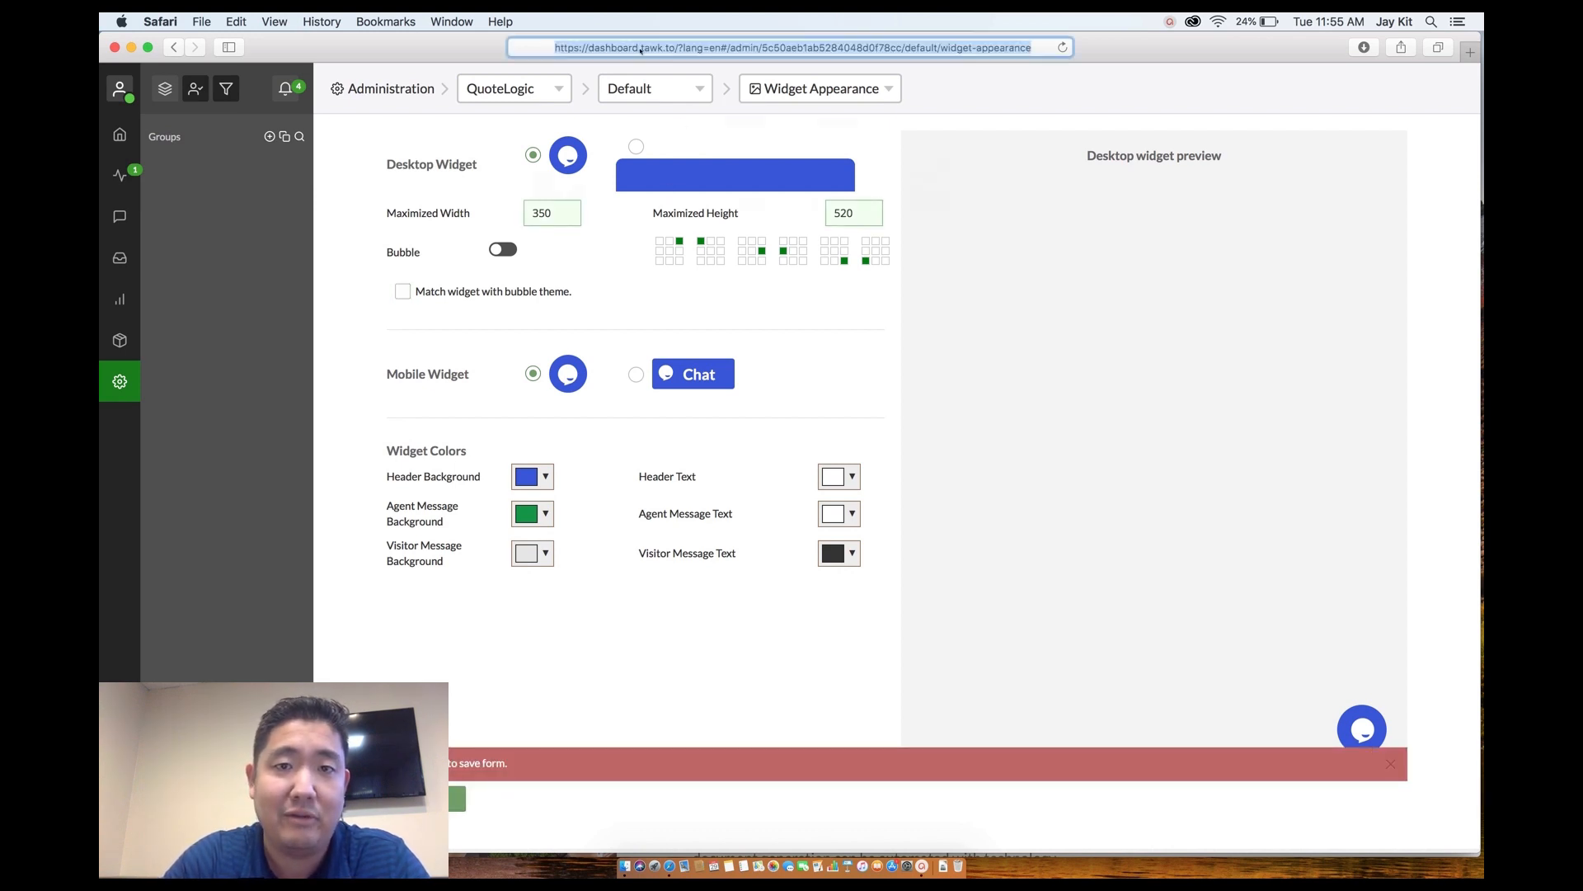
pyautogui.press('Return')
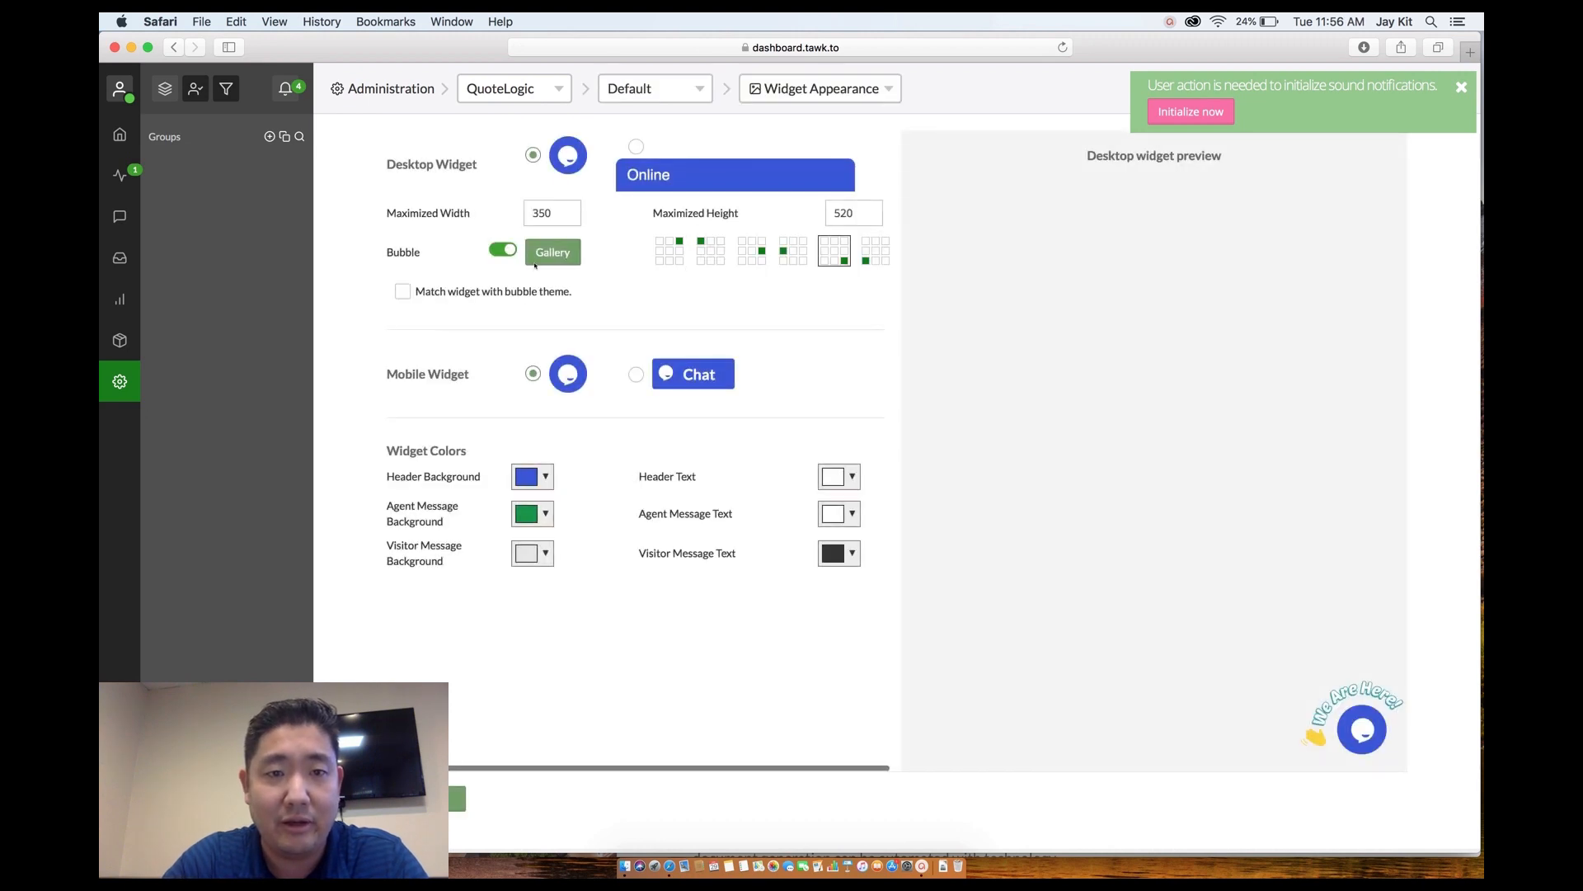
pyautogui.click(504, 249)
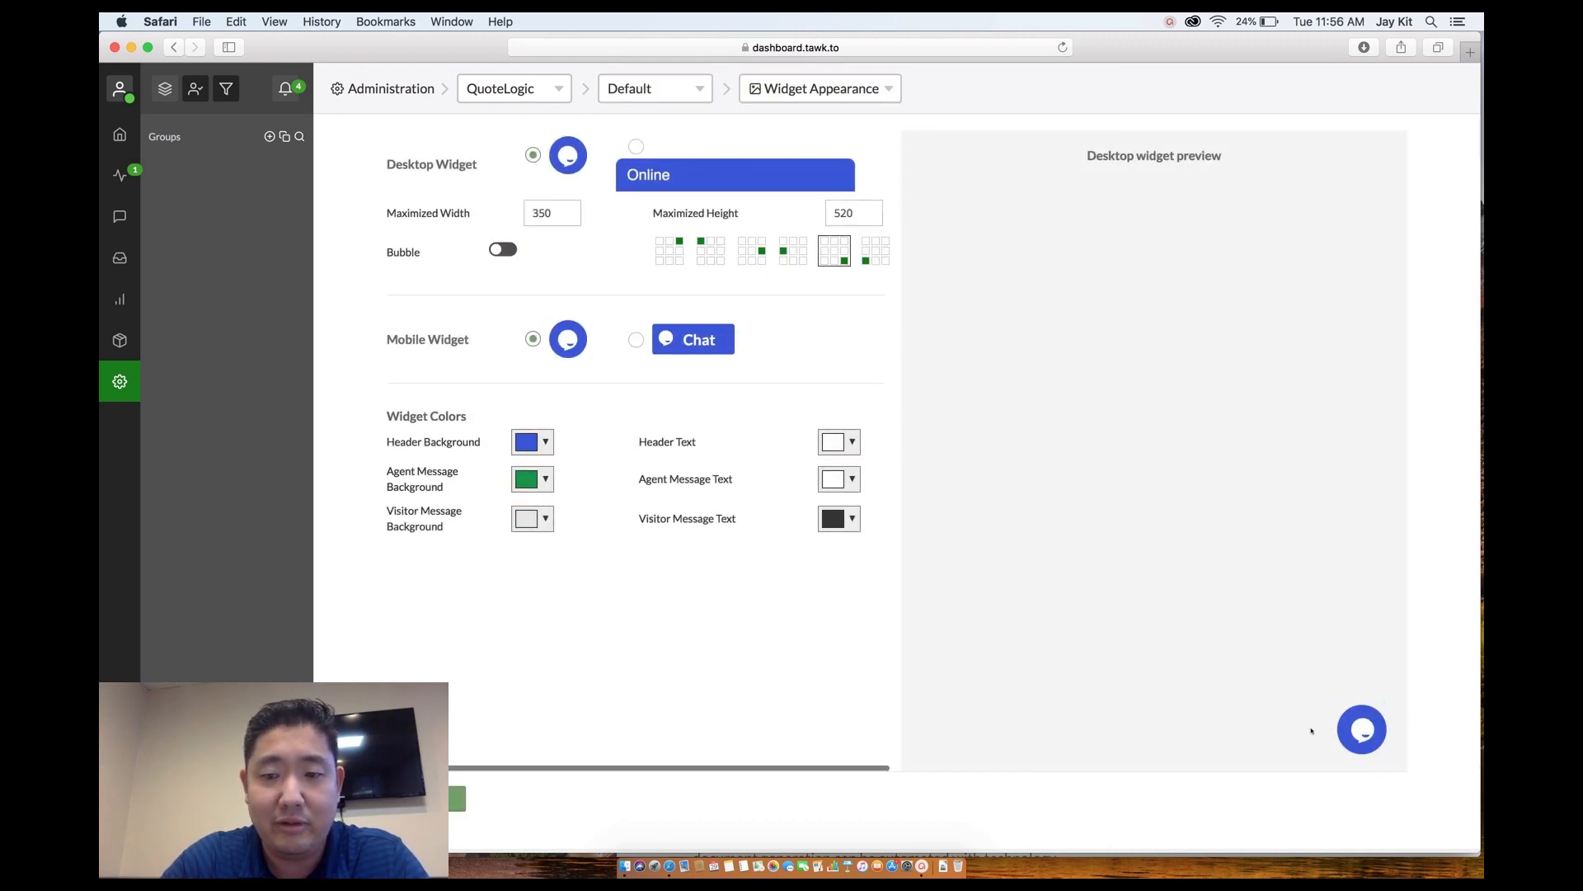
pyautogui.click(457, 798)
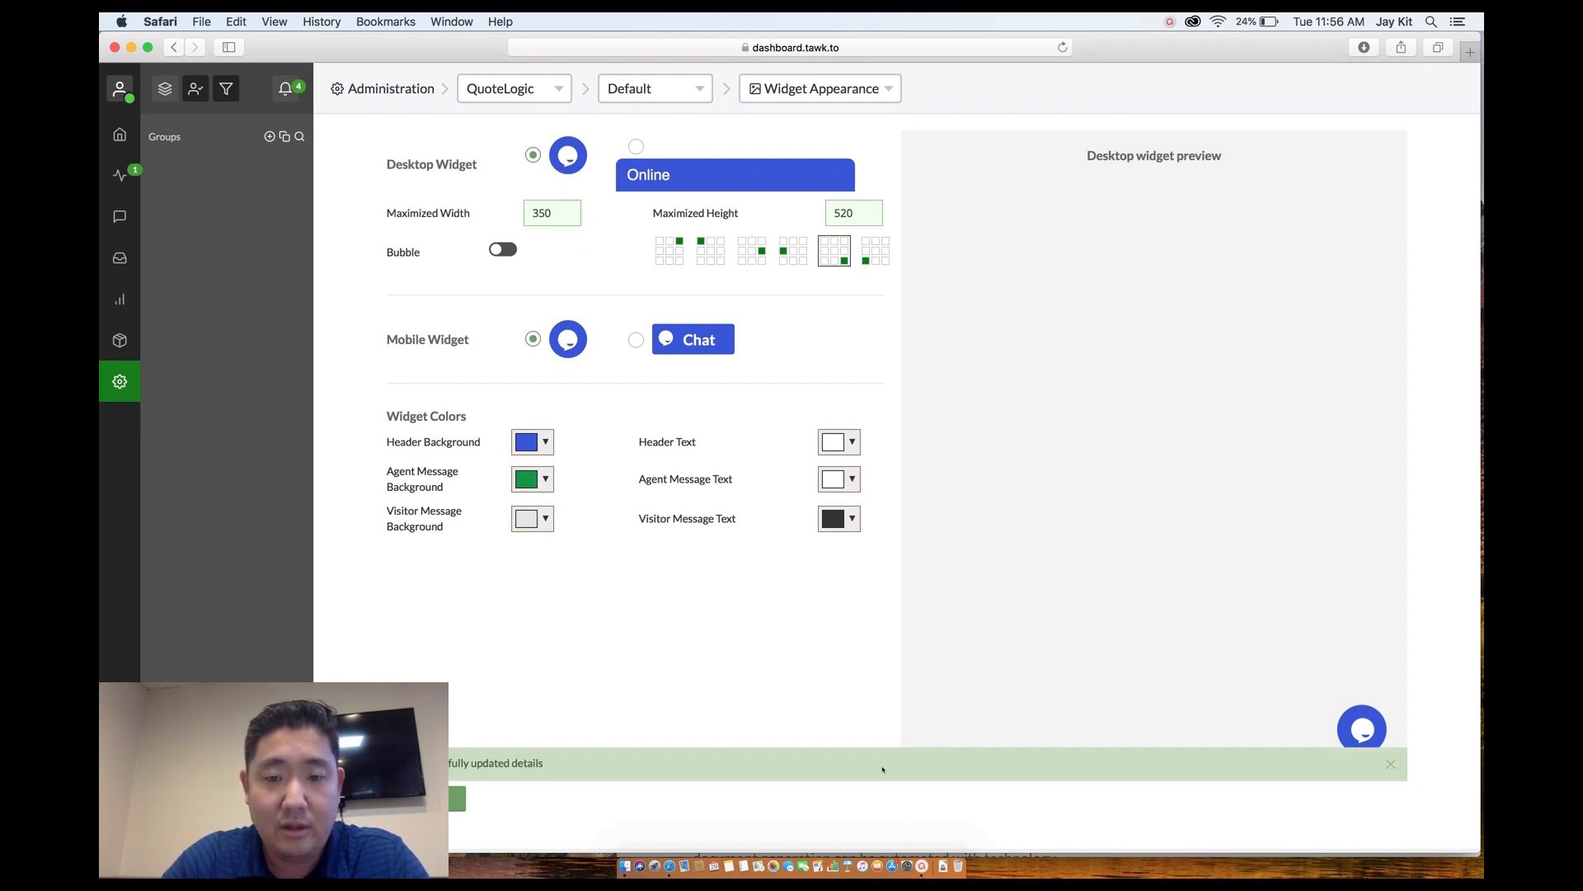
pyautogui.rightClick(669, 866)
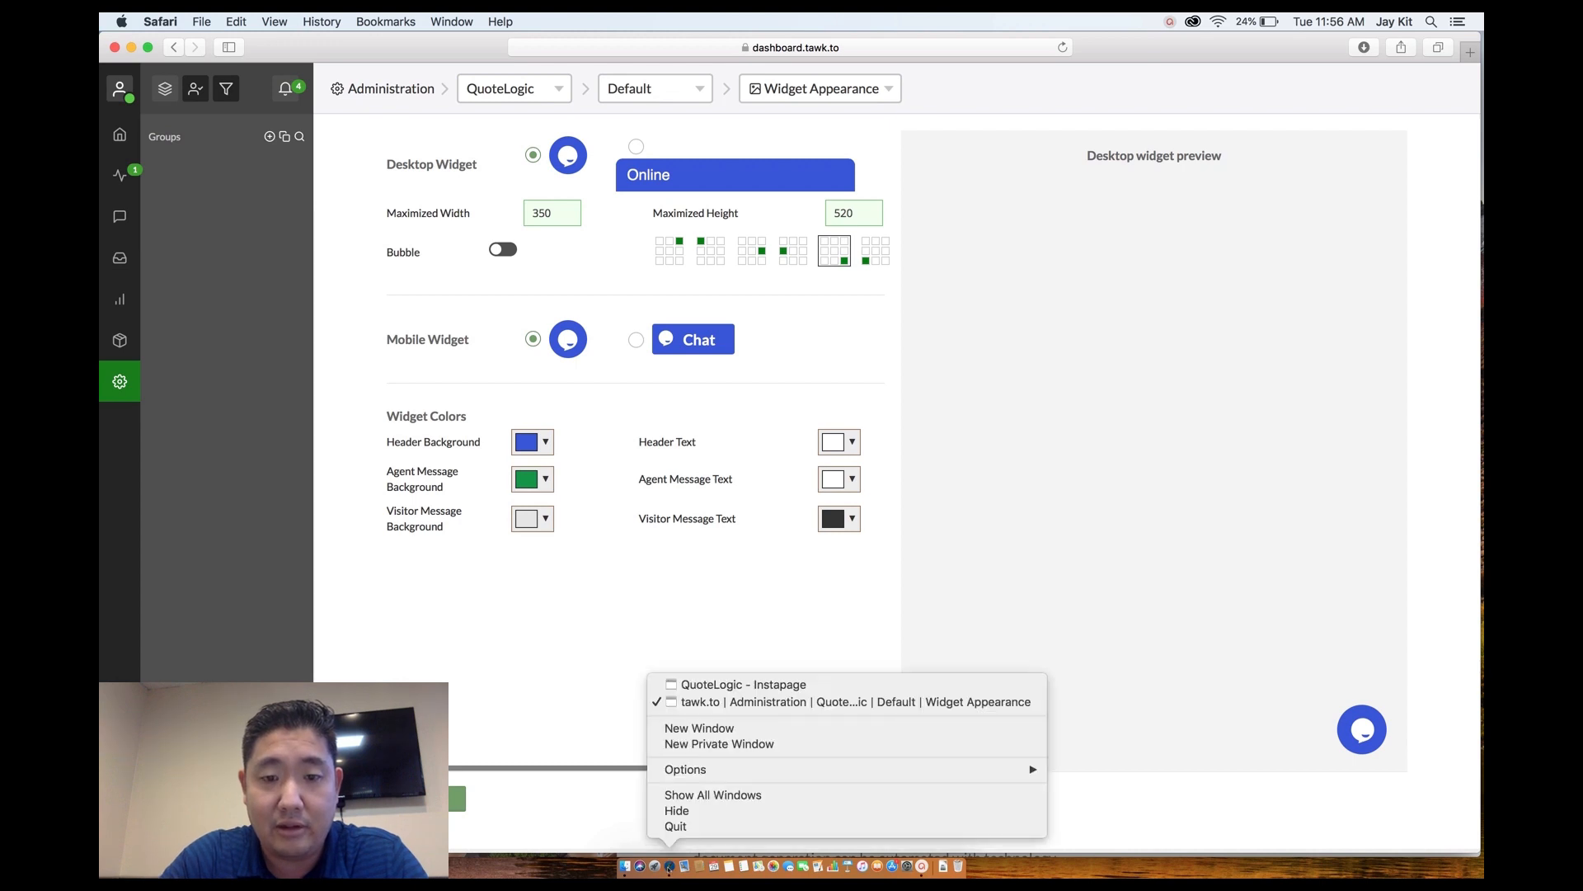
# Return to the QuoteLogic - Instapage window and reload the landing page preview.
pyautogui.click(702, 683)
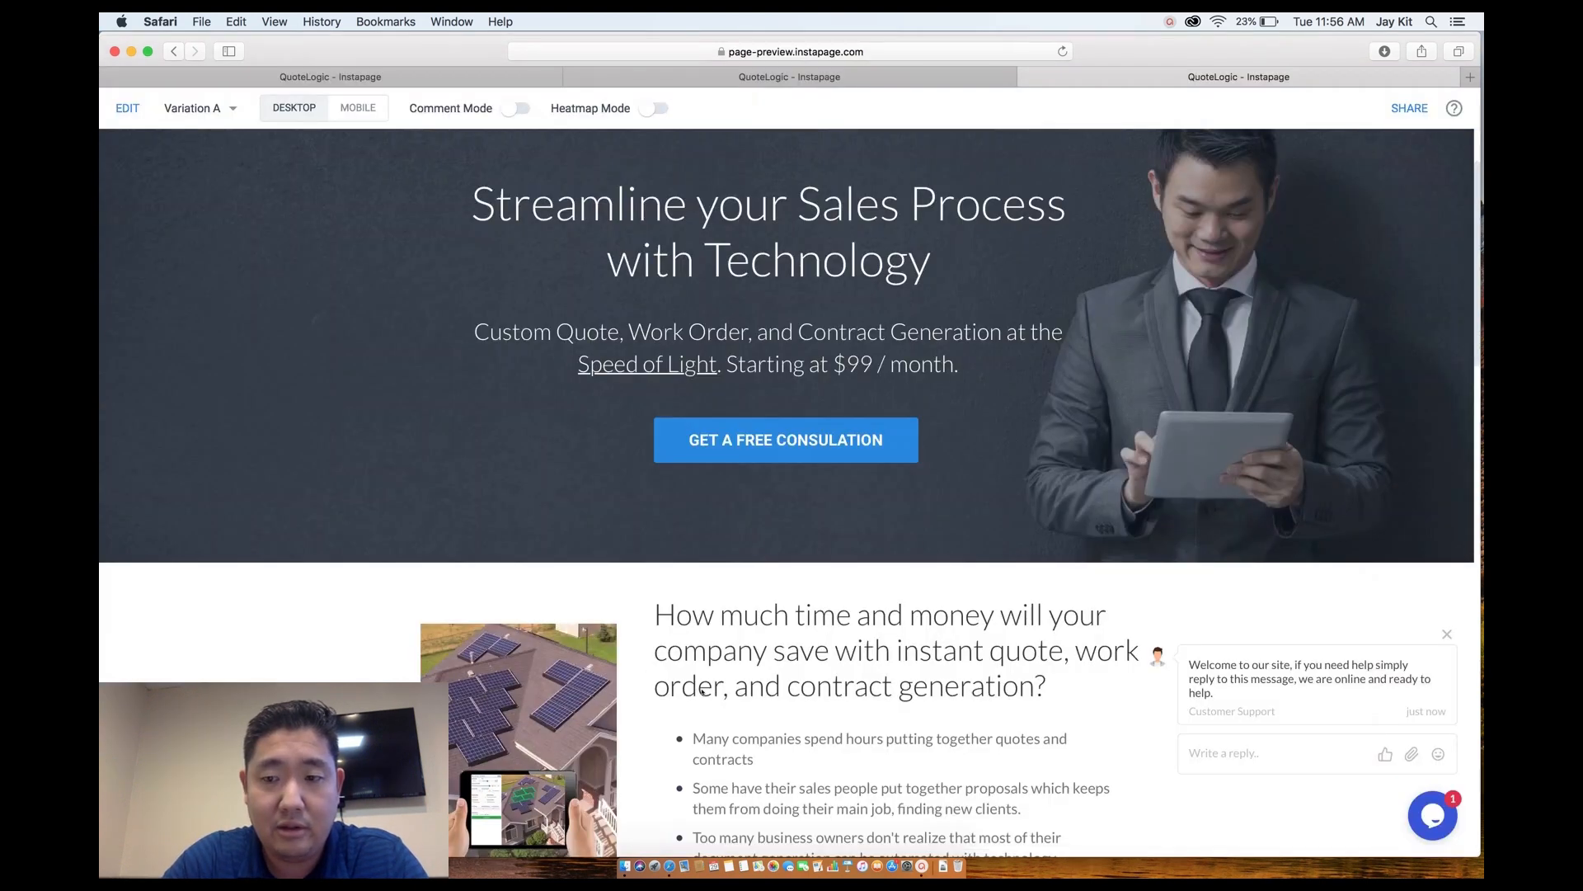
pyautogui.click(619, 51)
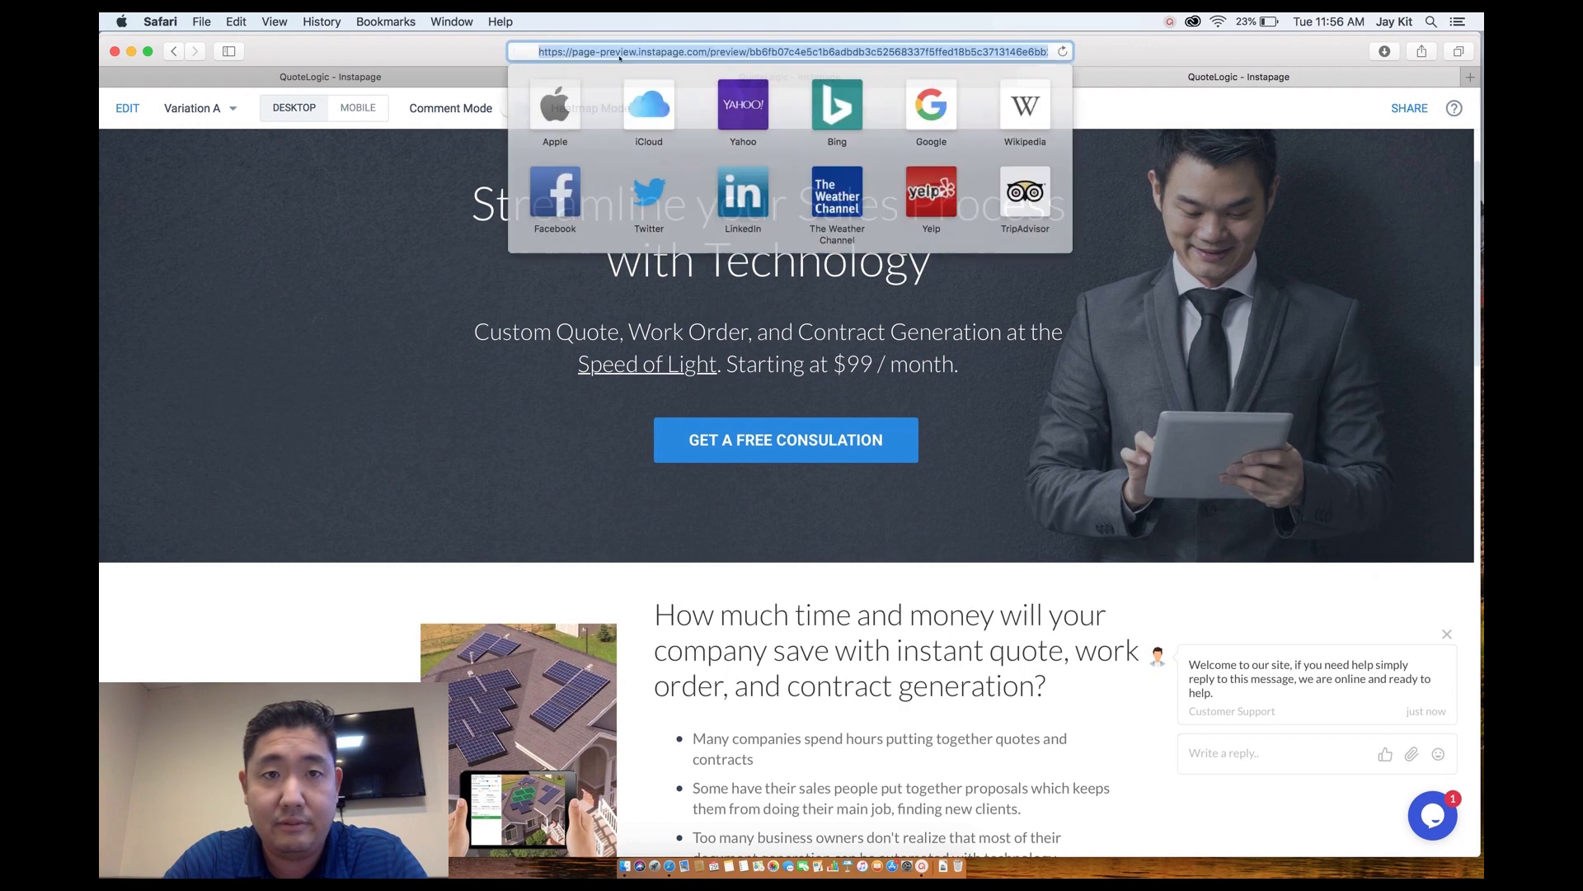
pyautogui.press('Return')
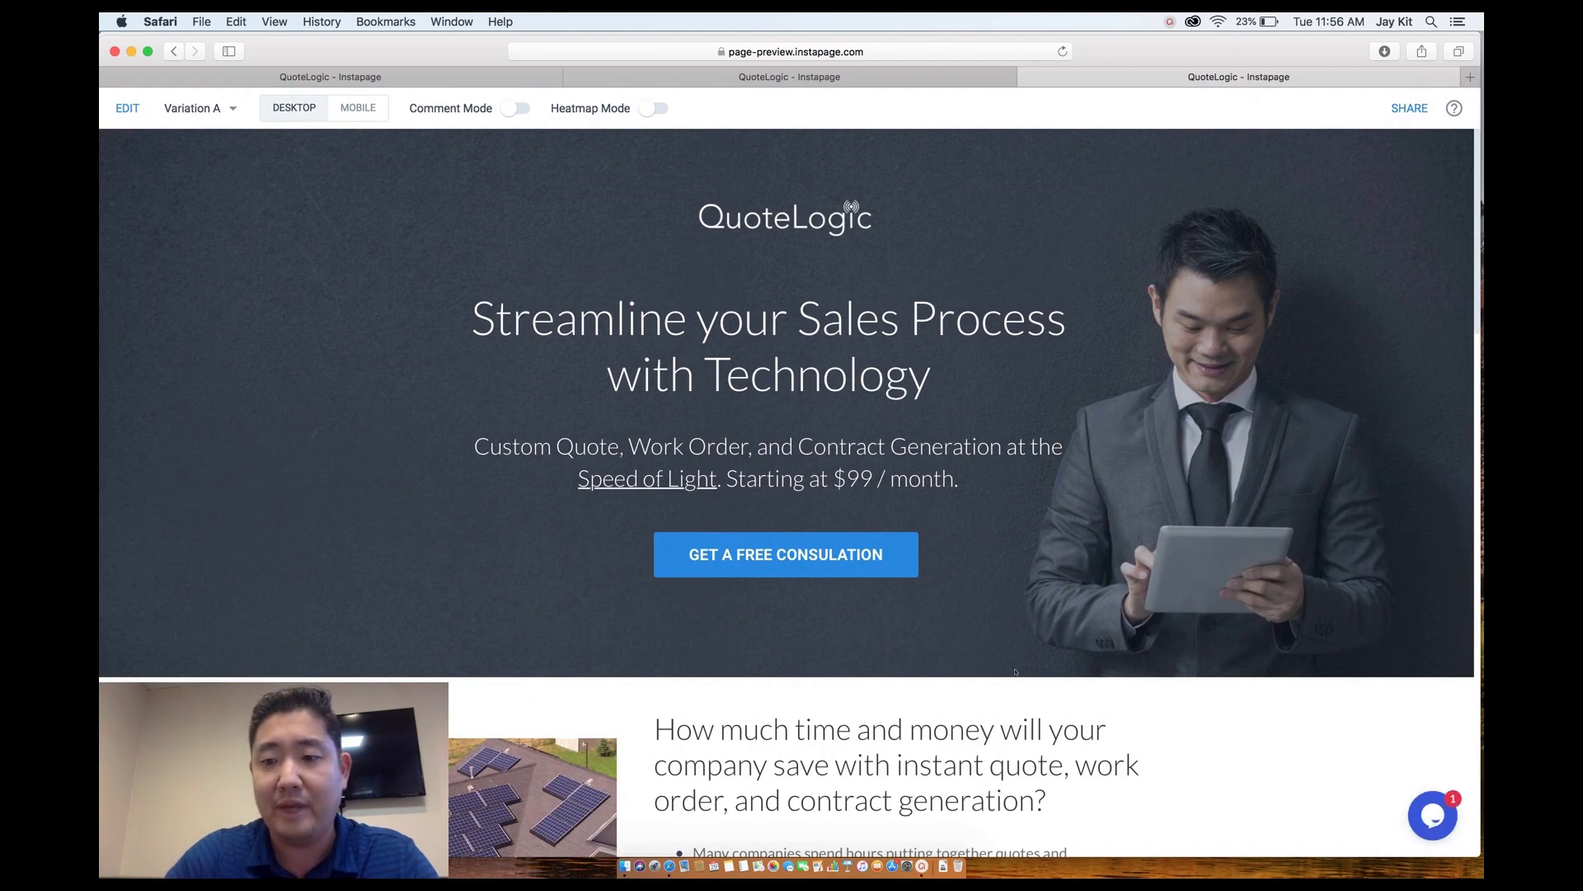
# Scroll the preview to check the chat widget is a plain round button without 'We Are Here!'.
pyautogui.scroll(-3, 979, 536)
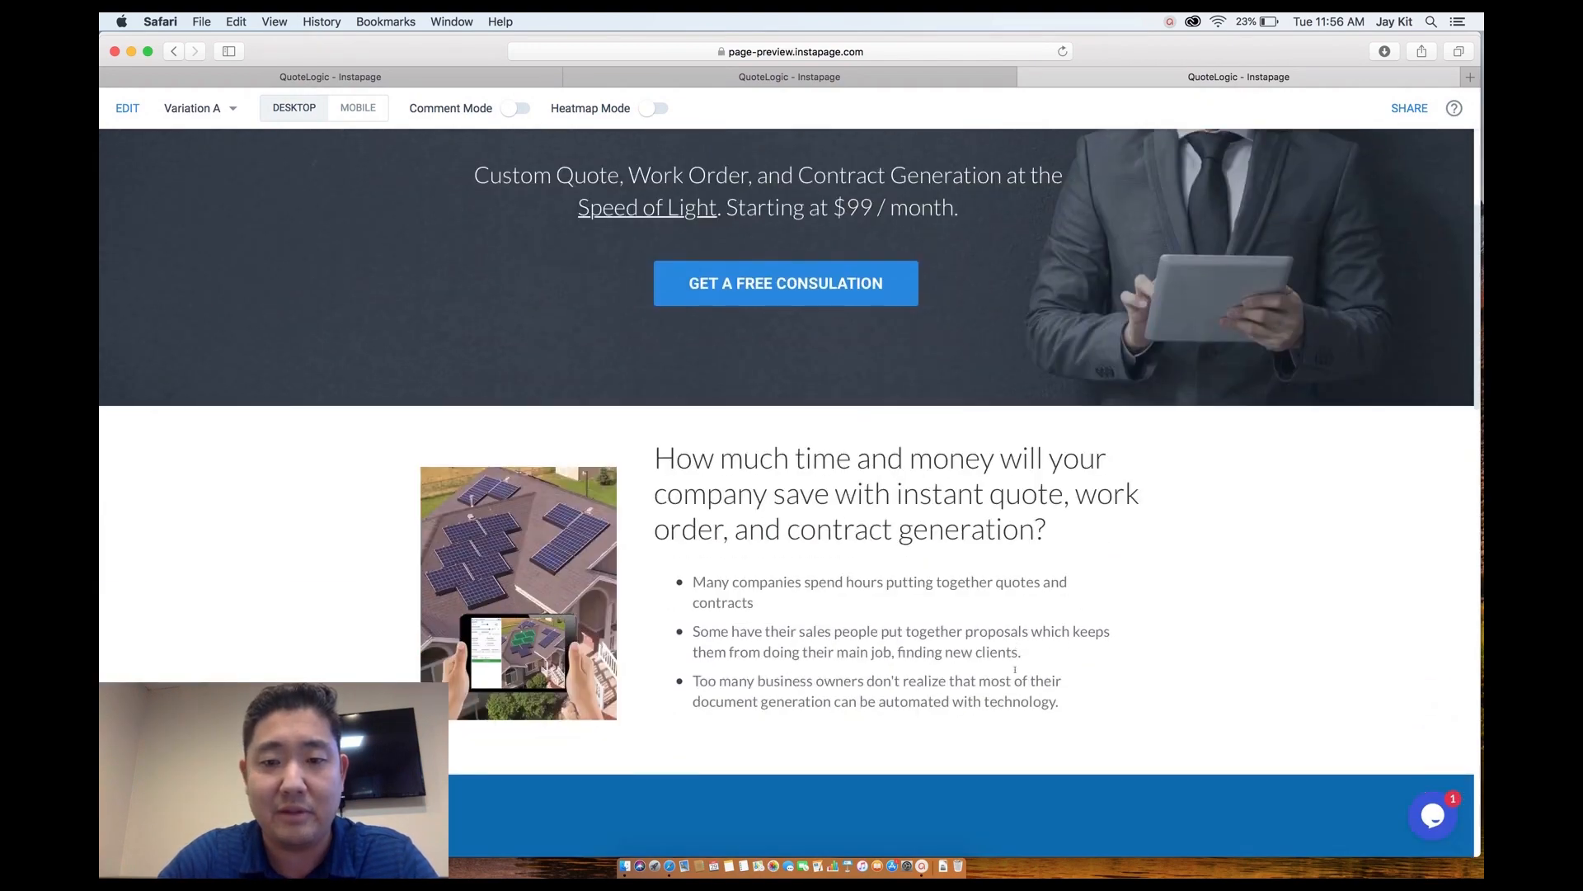
pyautogui.scroll(-15, 1015, 670)
pyautogui.scroll(-7, 1015, 672)
pyautogui.scroll(9, 1015, 670)
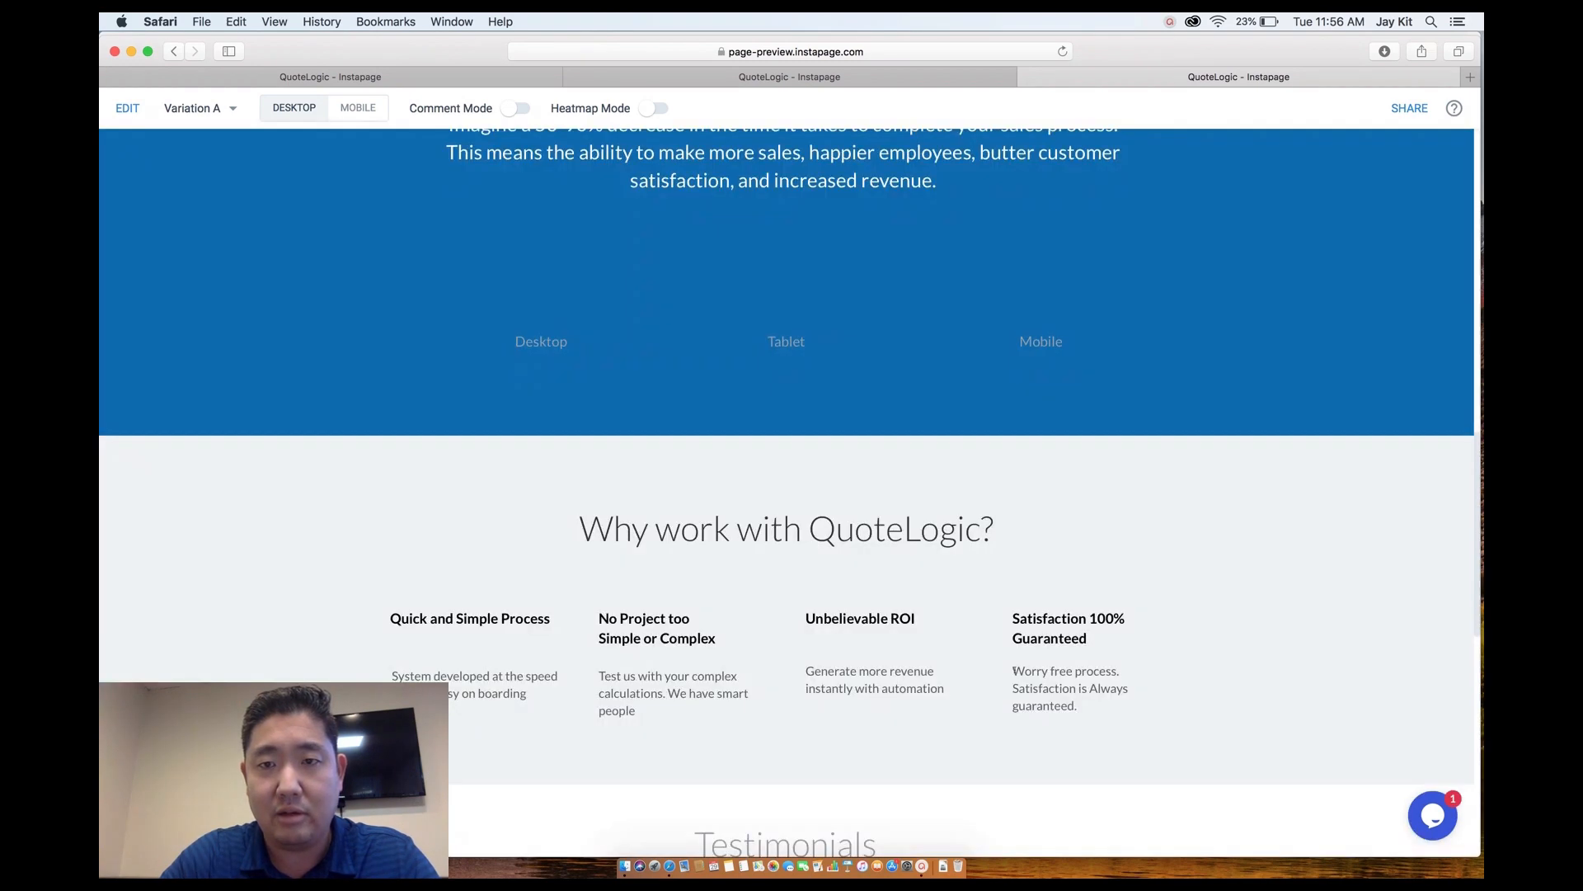
pyautogui.scroll(2, 1015, 670)
pyautogui.scroll(15, 913, 395)
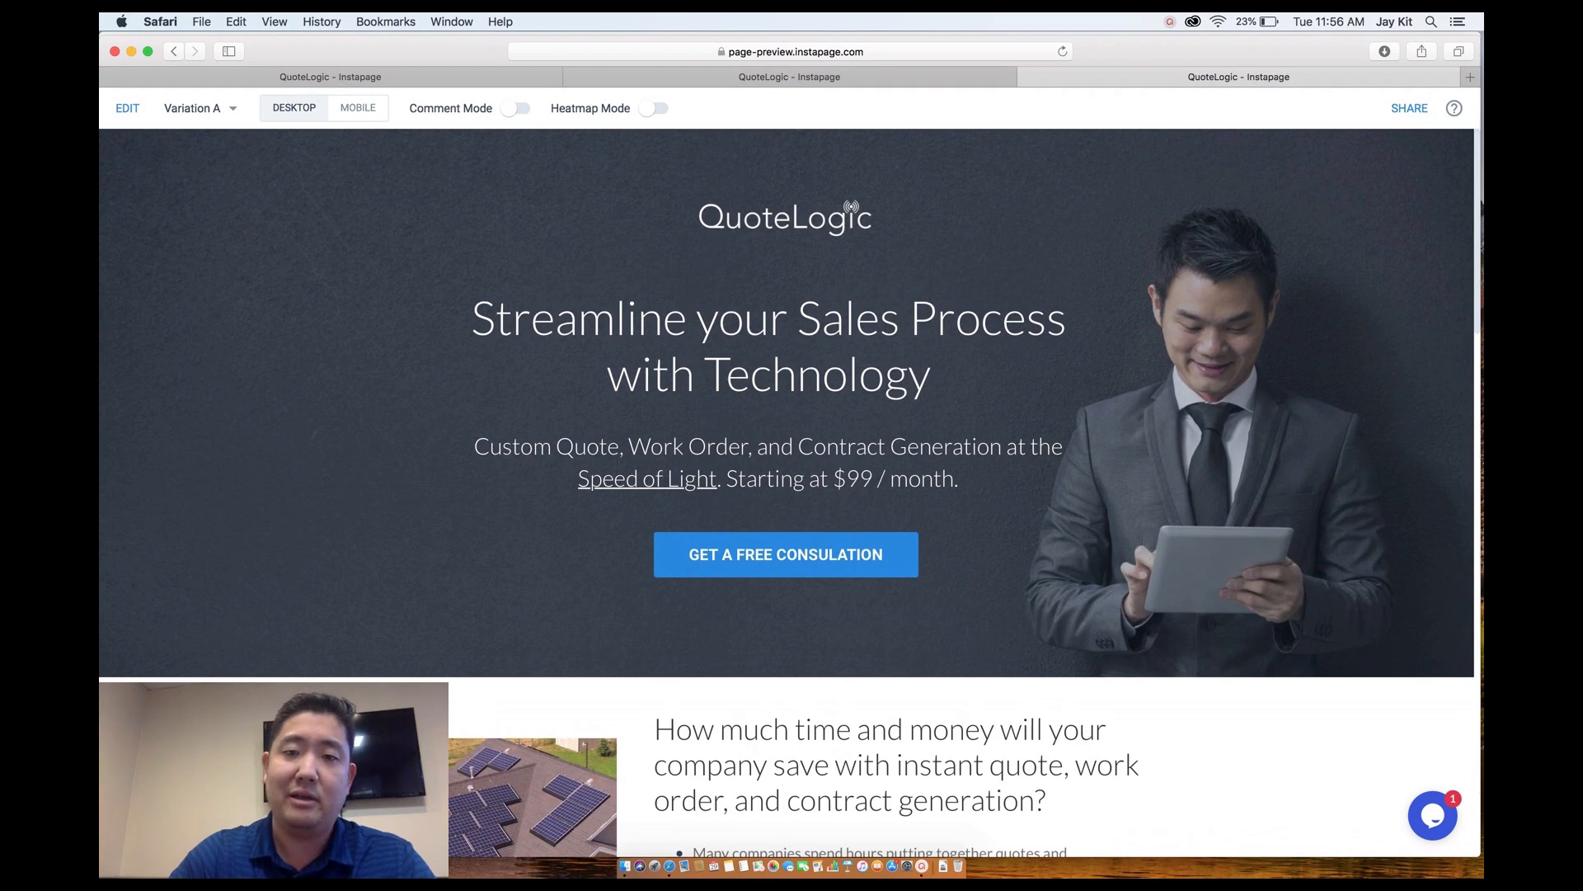
pyautogui.scroll(-10, 791, 494)
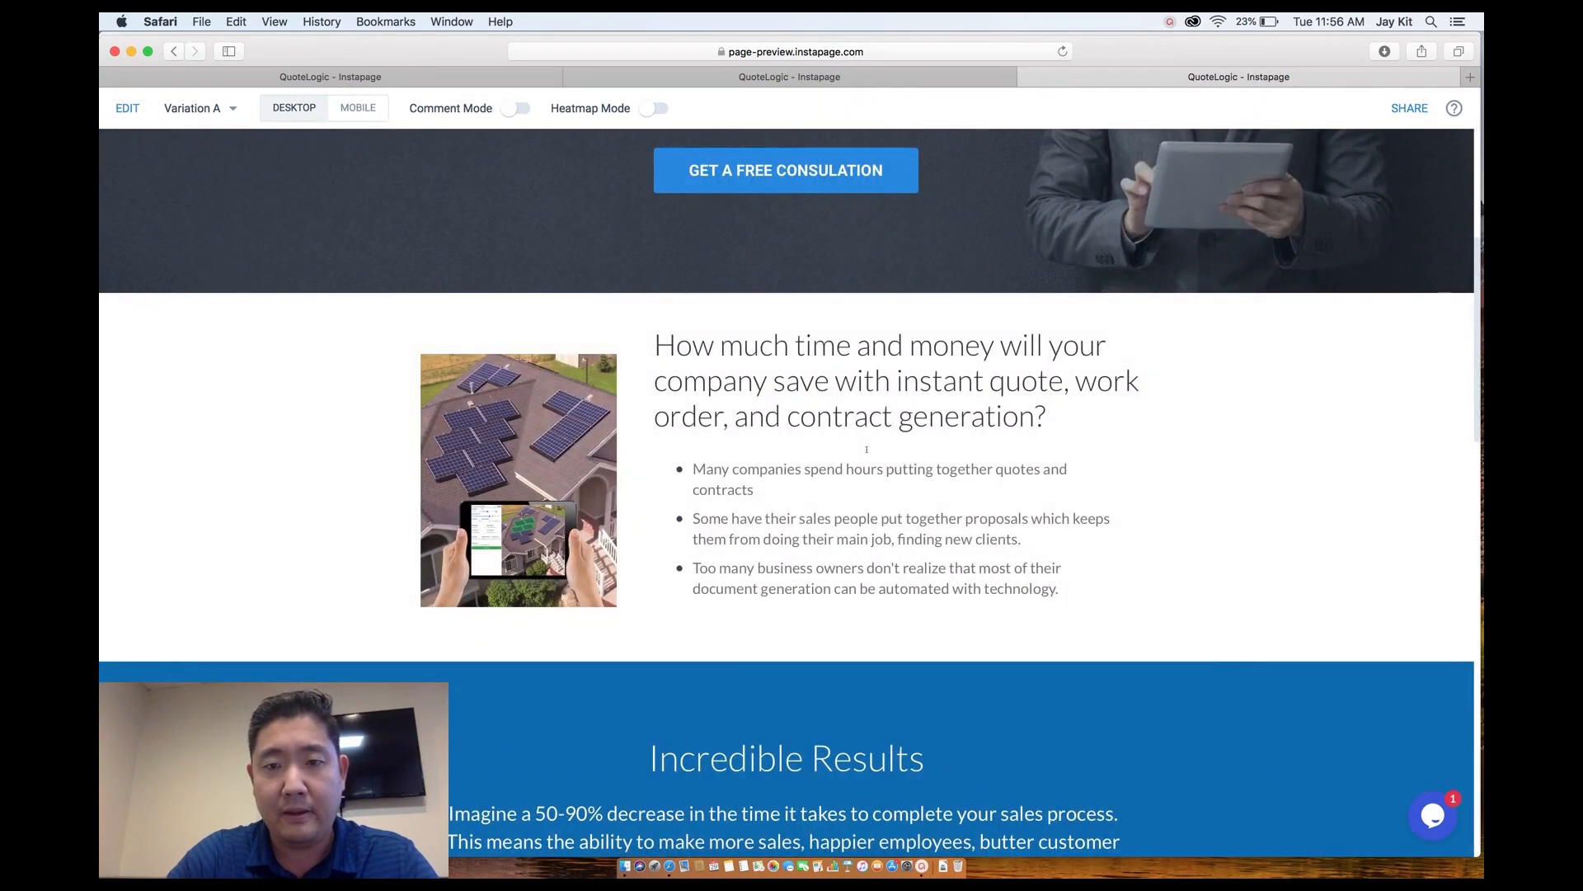
pyautogui.scroll(10, 790, 493)
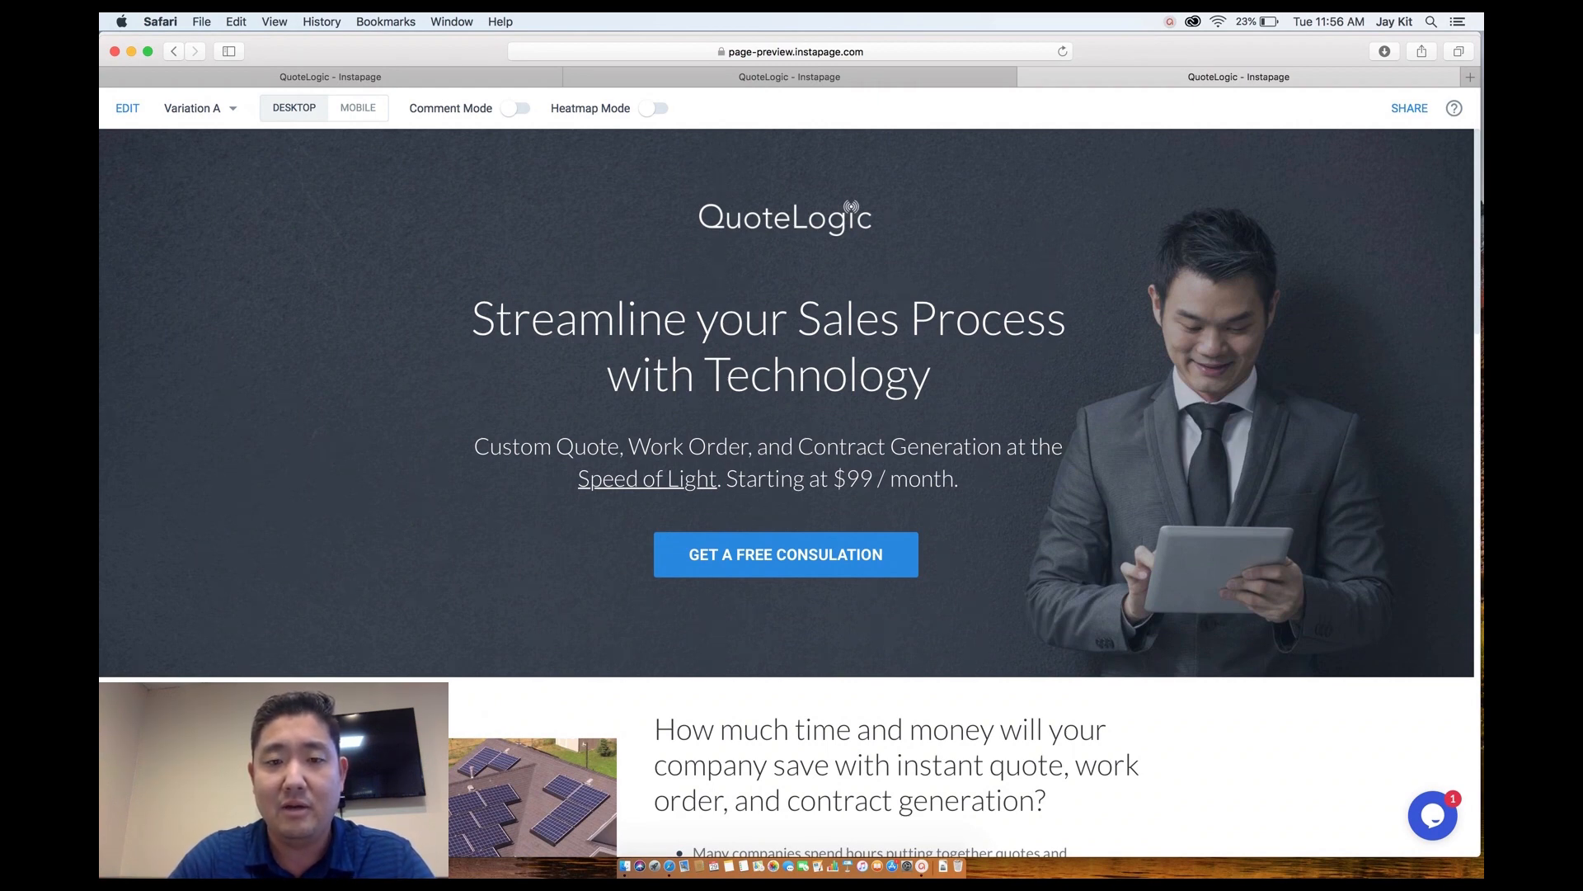
pyautogui.scroll(-2, 855, 659)
pyautogui.scroll(-10, 854, 660)
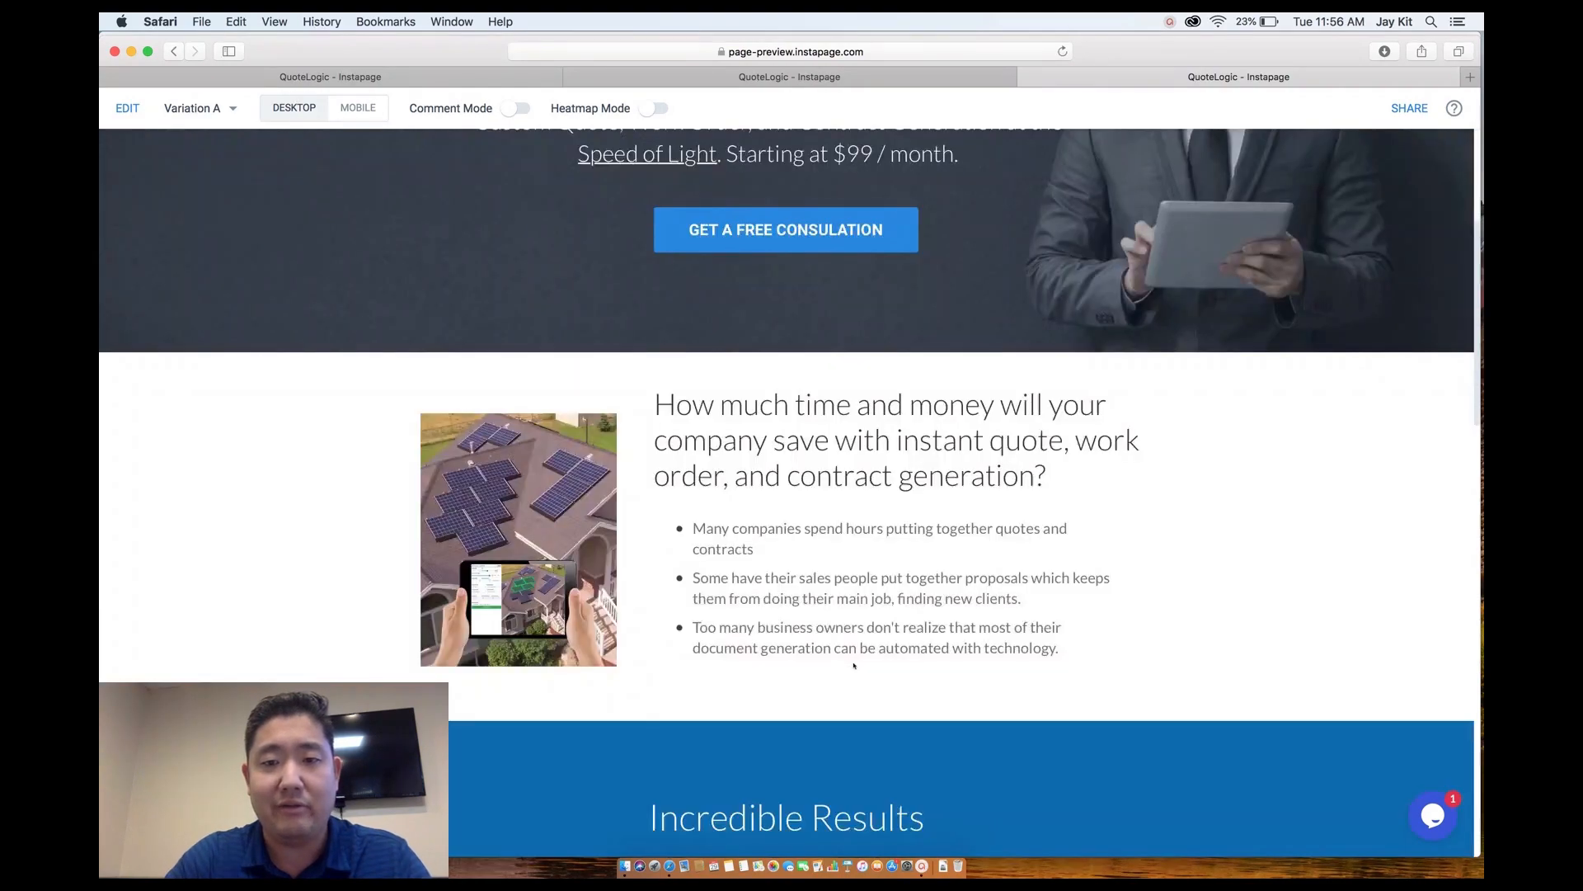
pyautogui.scroll(-15, 854, 665)
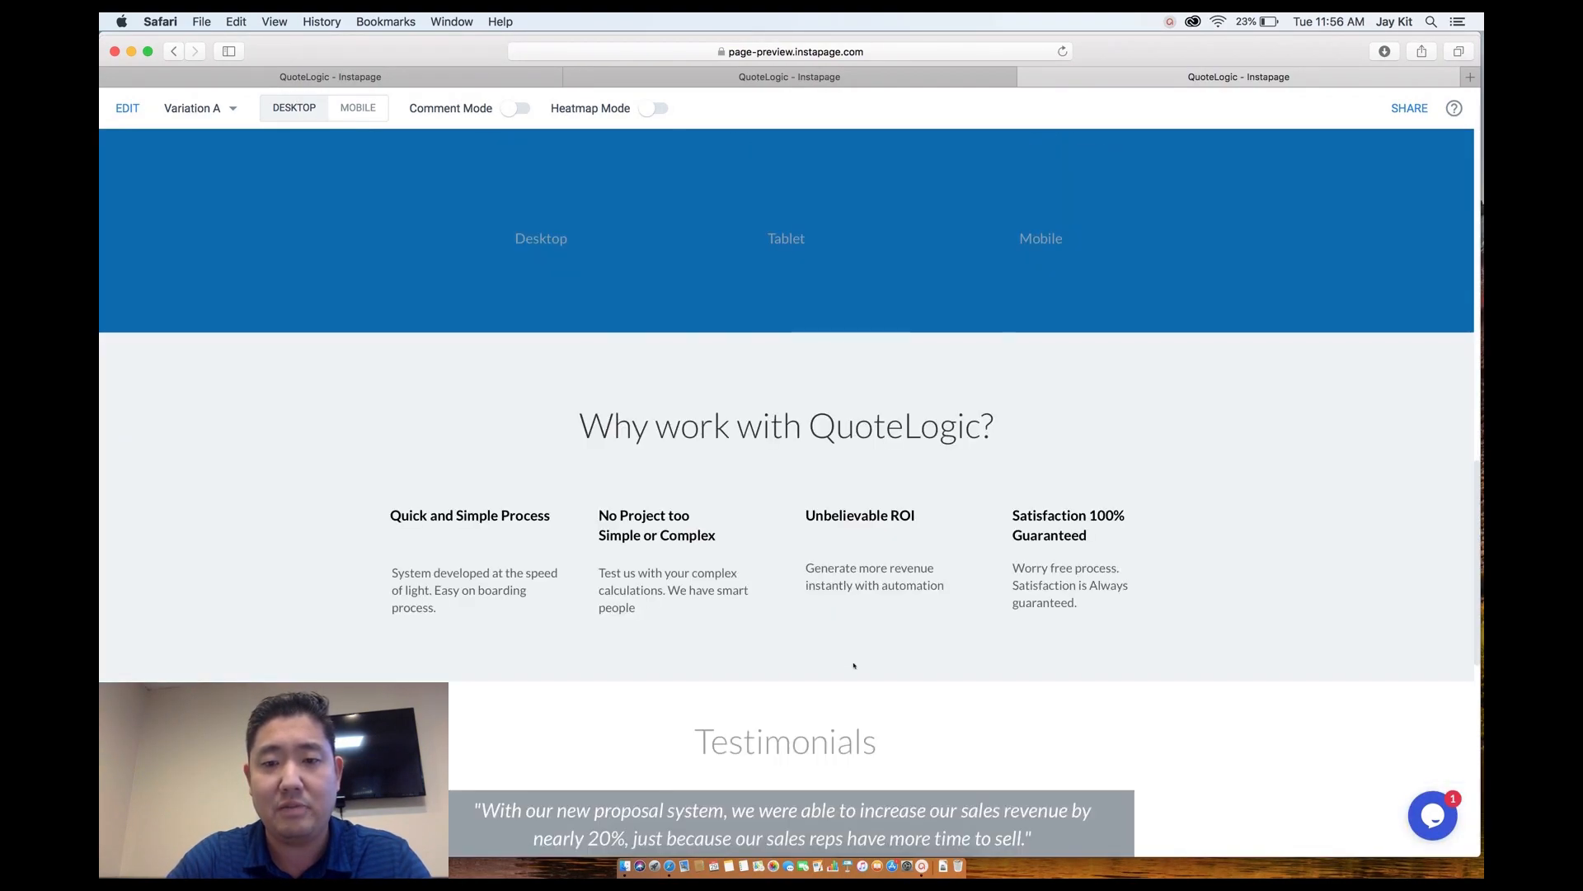
pyautogui.scroll(20, 854, 666)
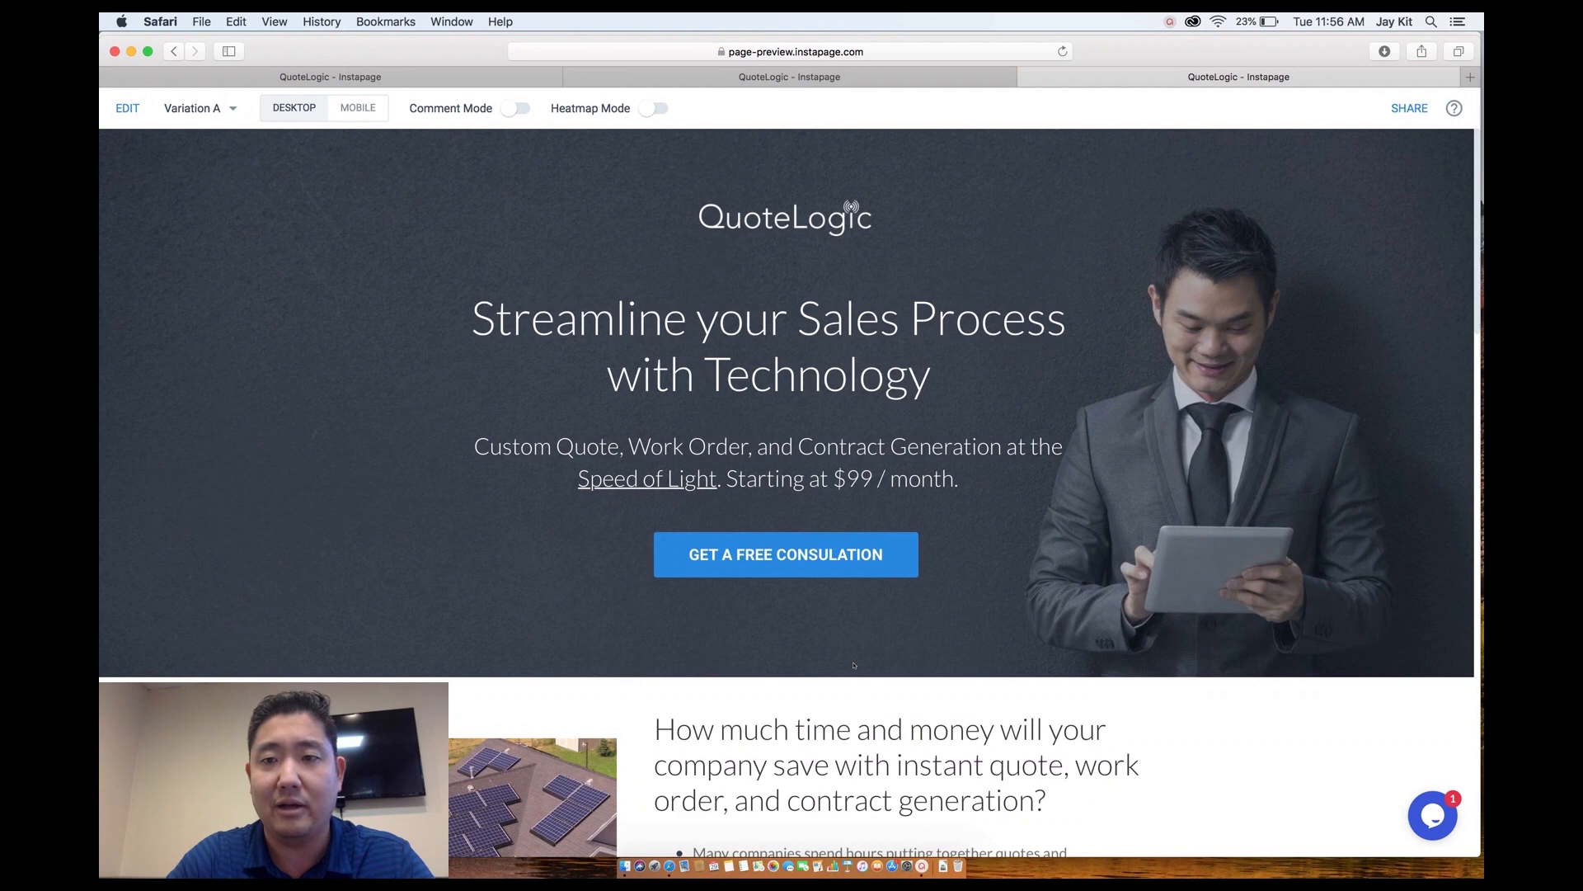